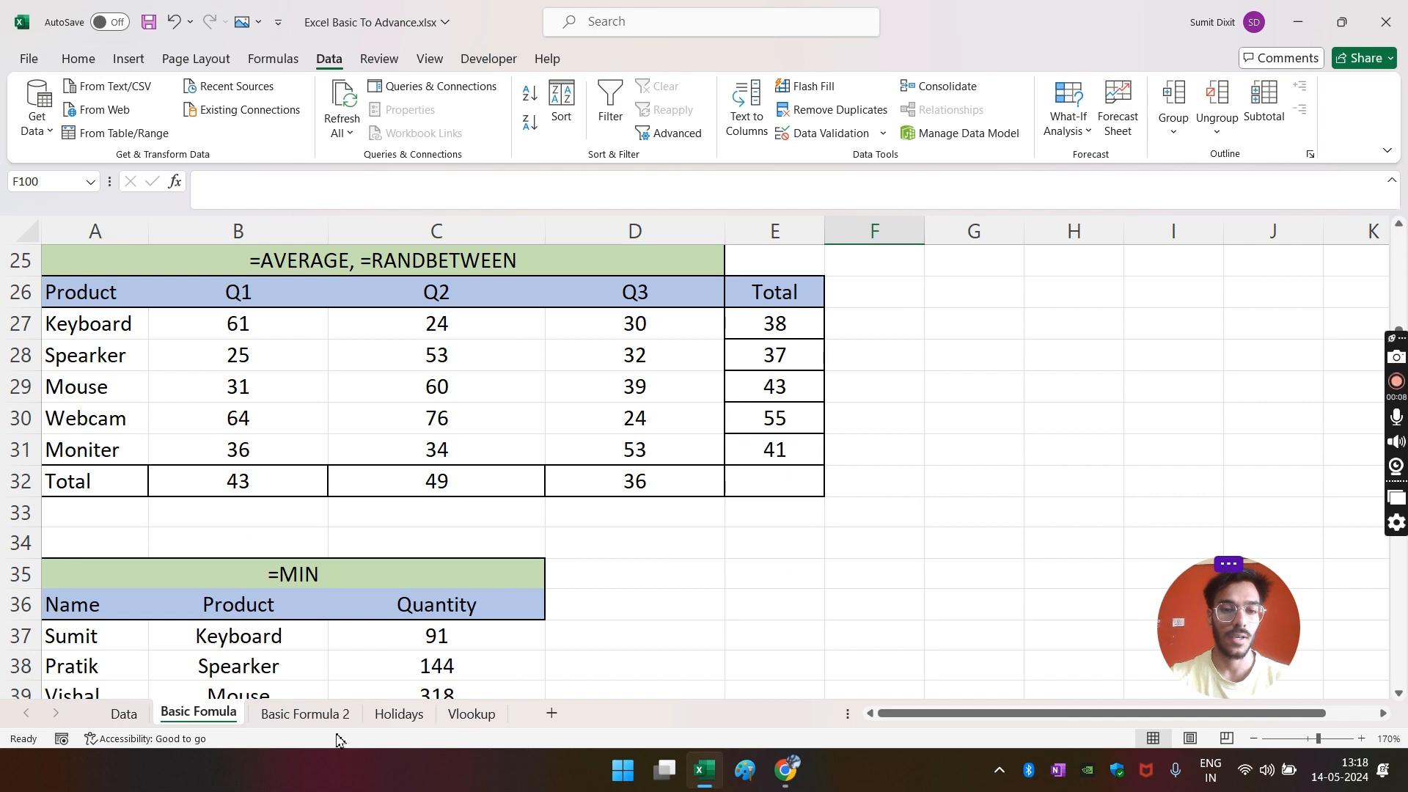
# - On the Basic Formula 2 sheet, start a SUMIF formula in B3 for KEYBOARD's quantity
pyautogui.click(305, 713)
pyautogui.click(538, 363)
pyautogui.click(214, 334)
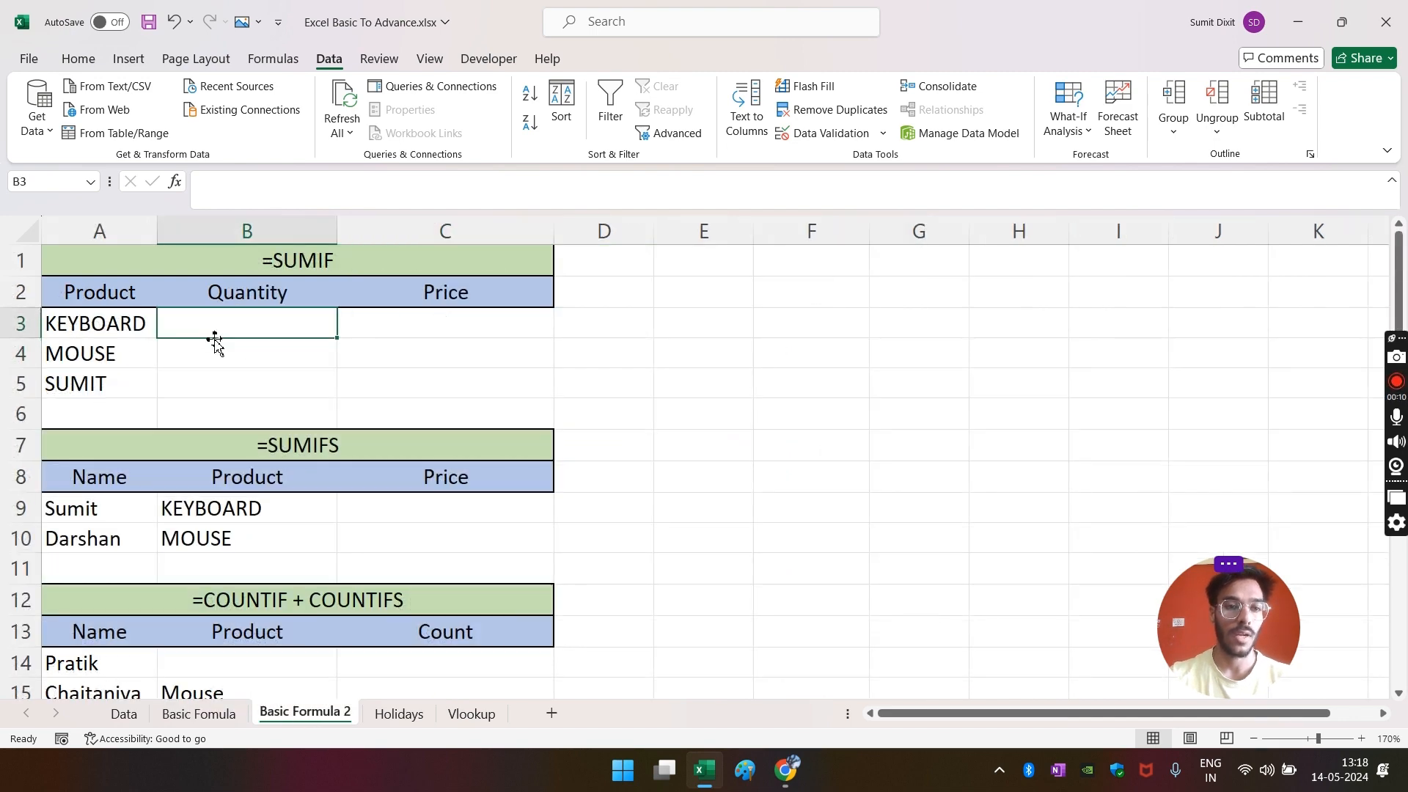
pyautogui.click(97, 330)
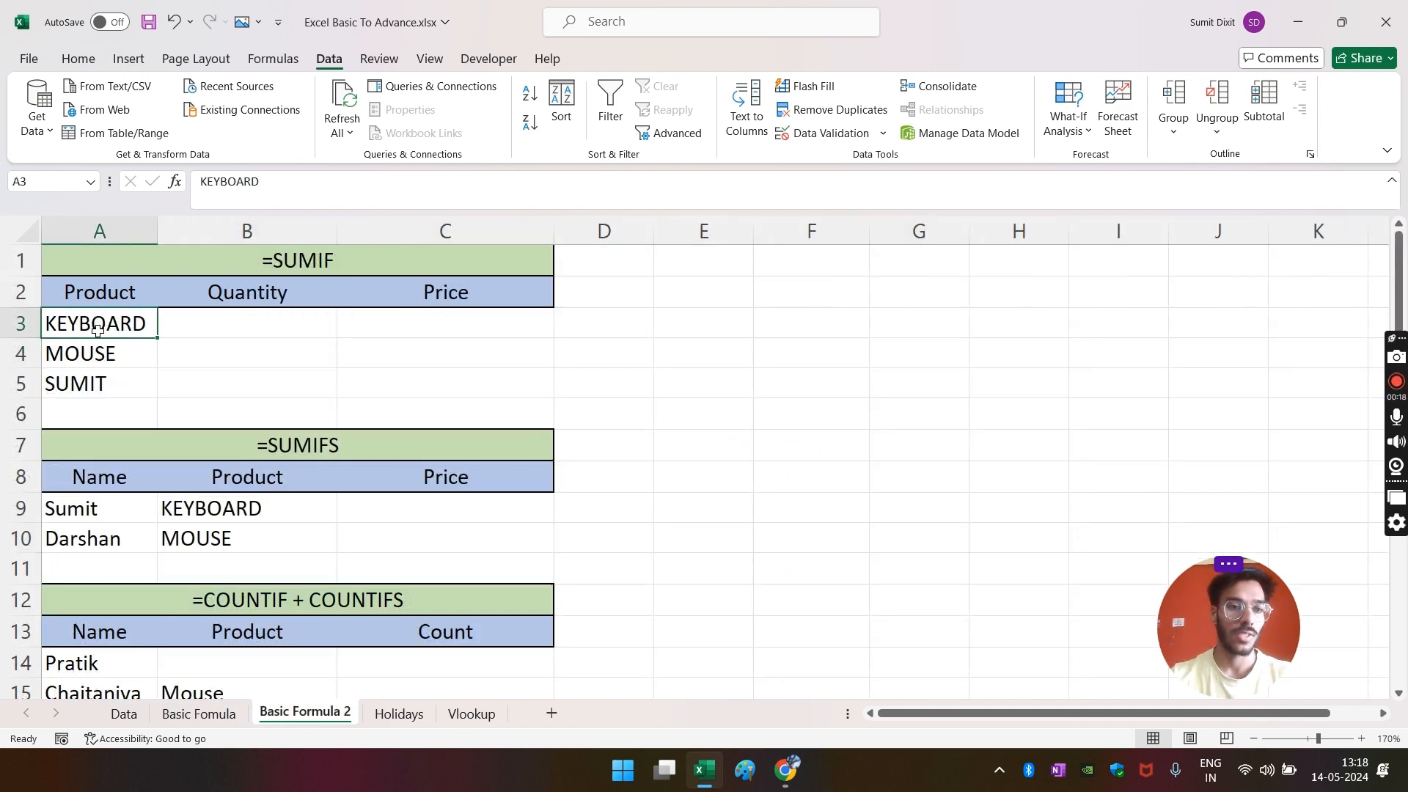
pyautogui.click(225, 335)
pyautogui.write('=SUM')
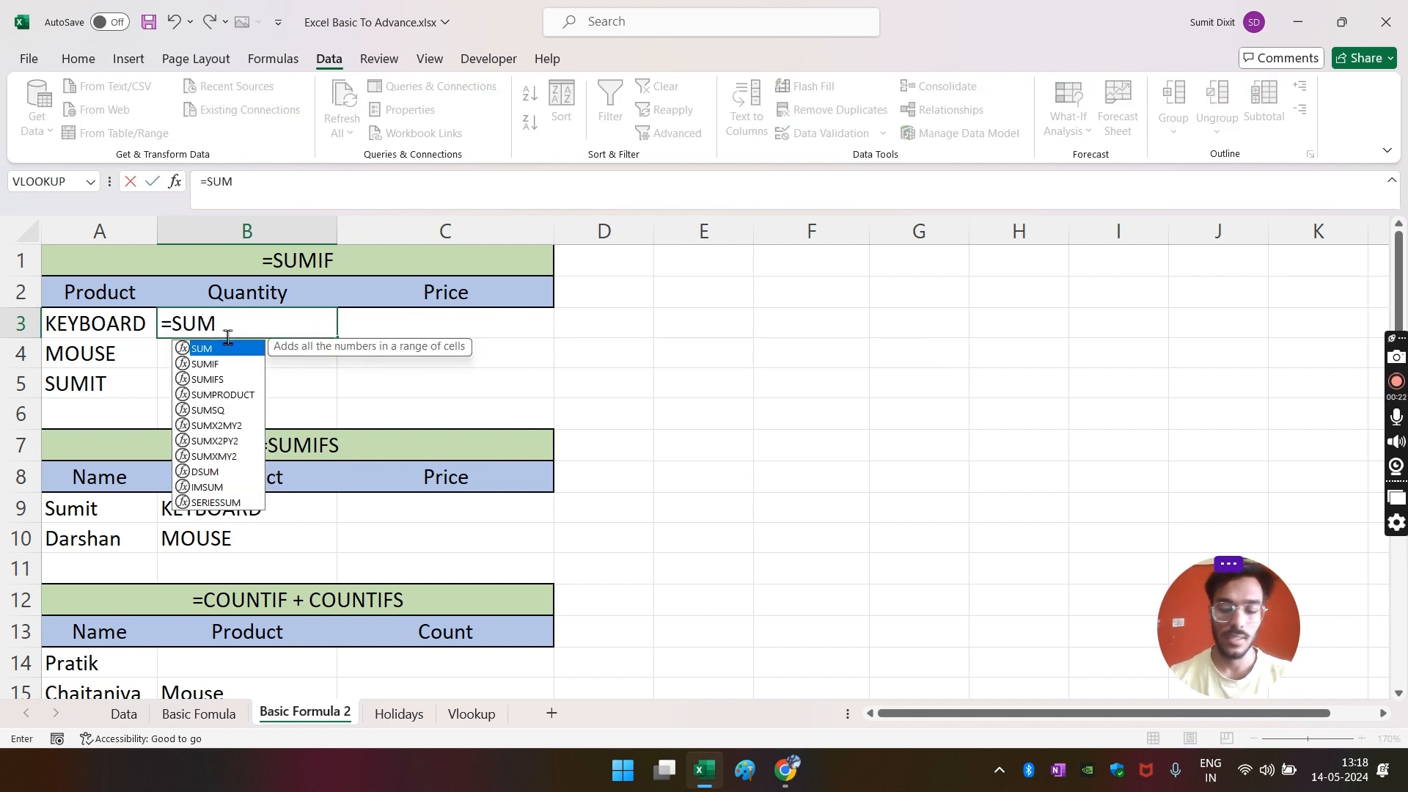
pyautogui.press('Down')
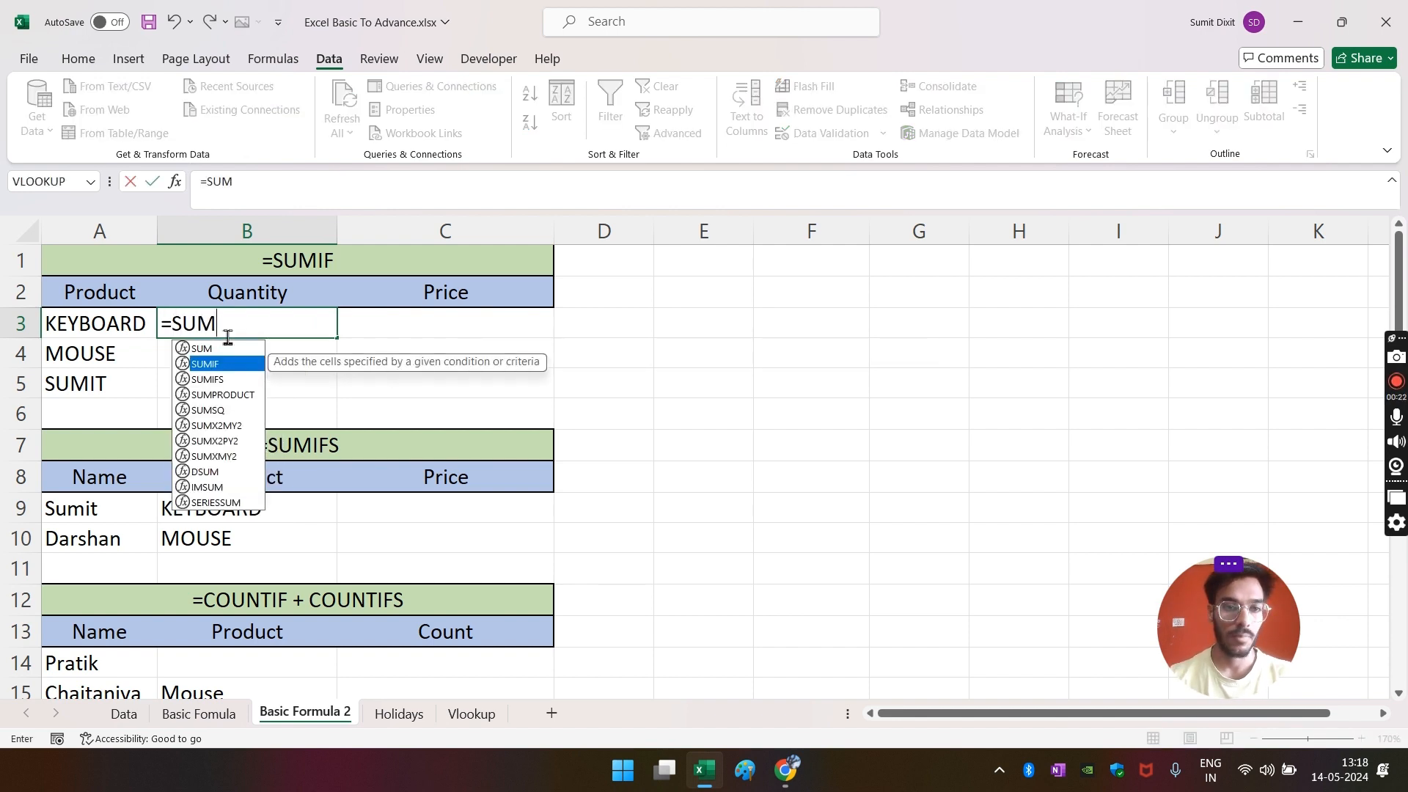
pyautogui.press('Tab')
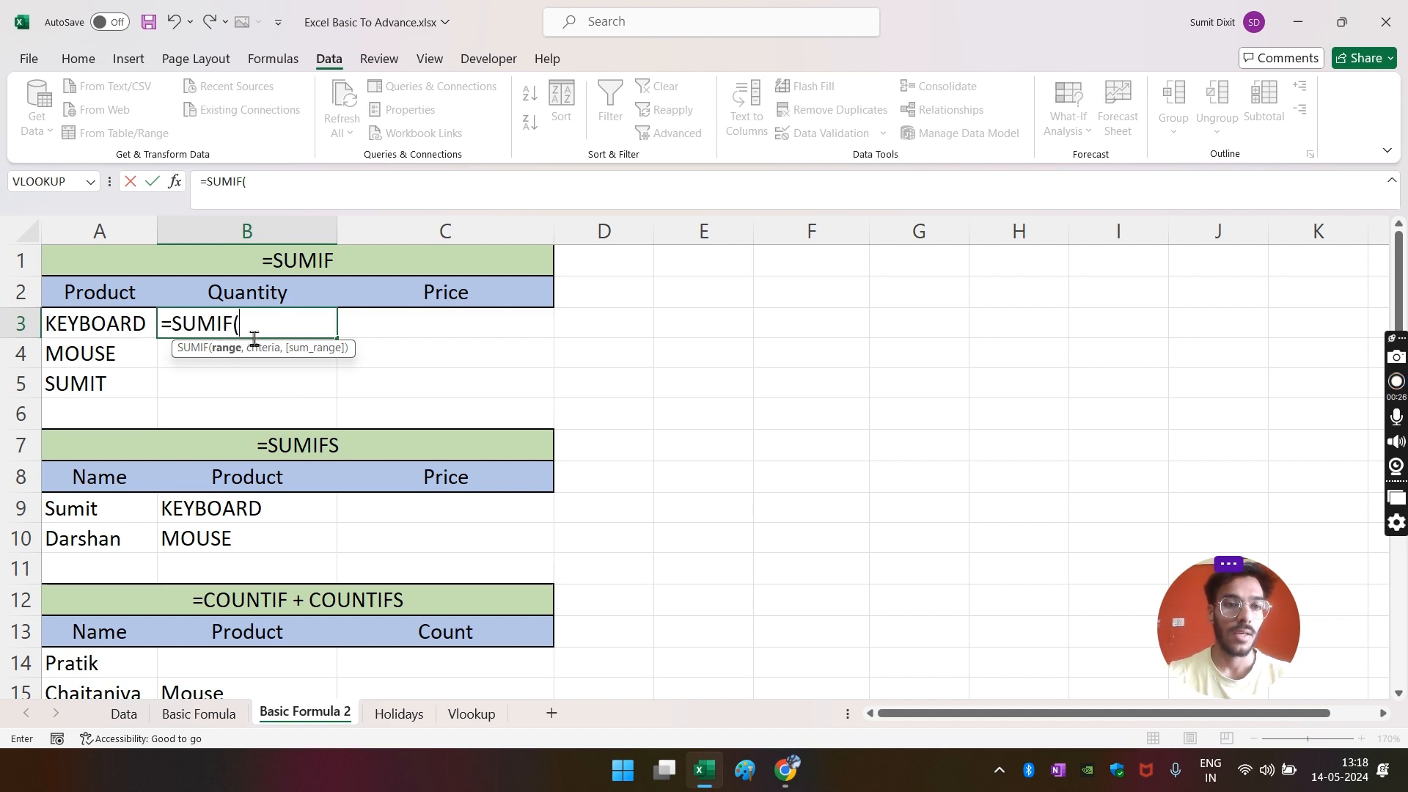
# - Complete the SUMIF with Data!E:E, criterion A3 and sum range Data!G:G, returning 84
pyautogui.click(124, 714)
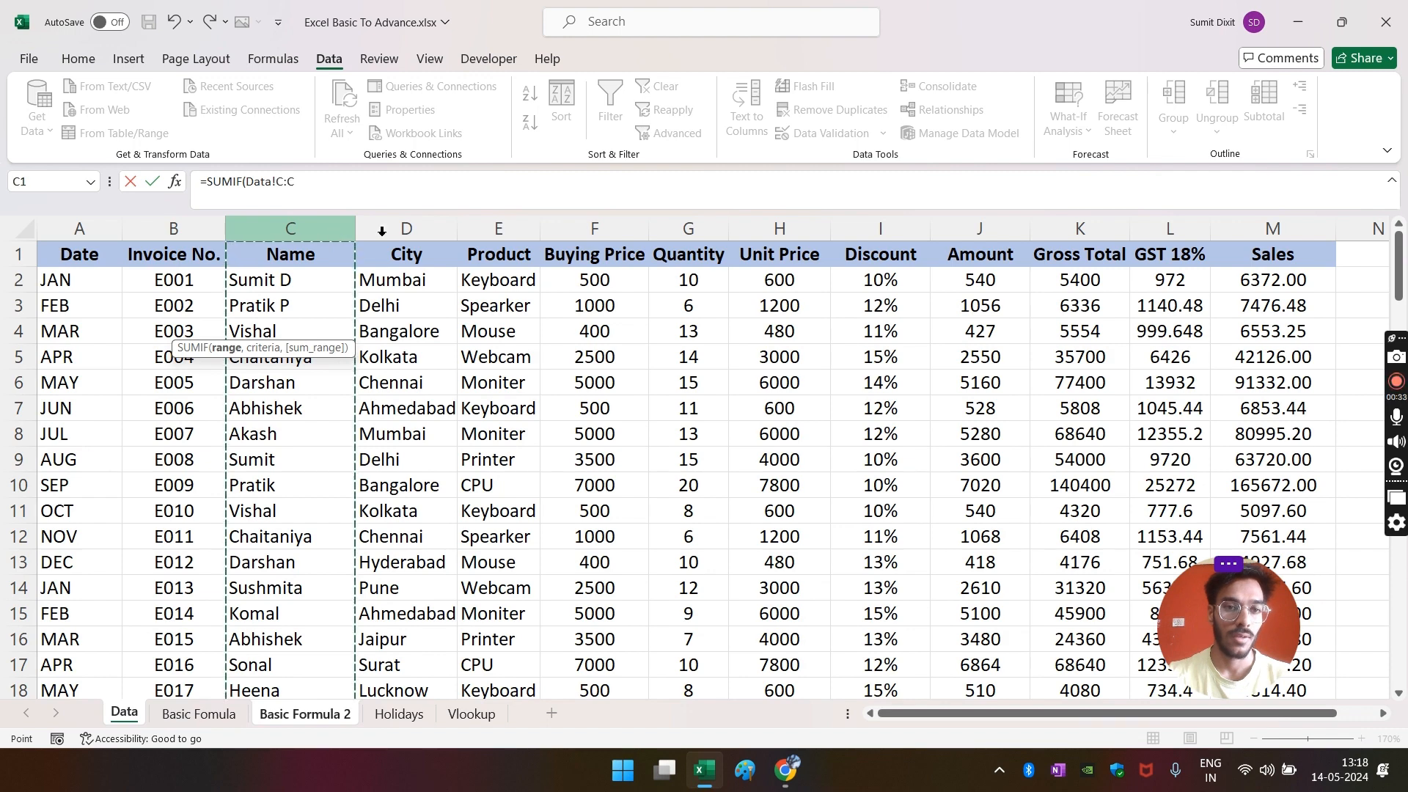
pyautogui.click(515, 227)
pyautogui.write(',')
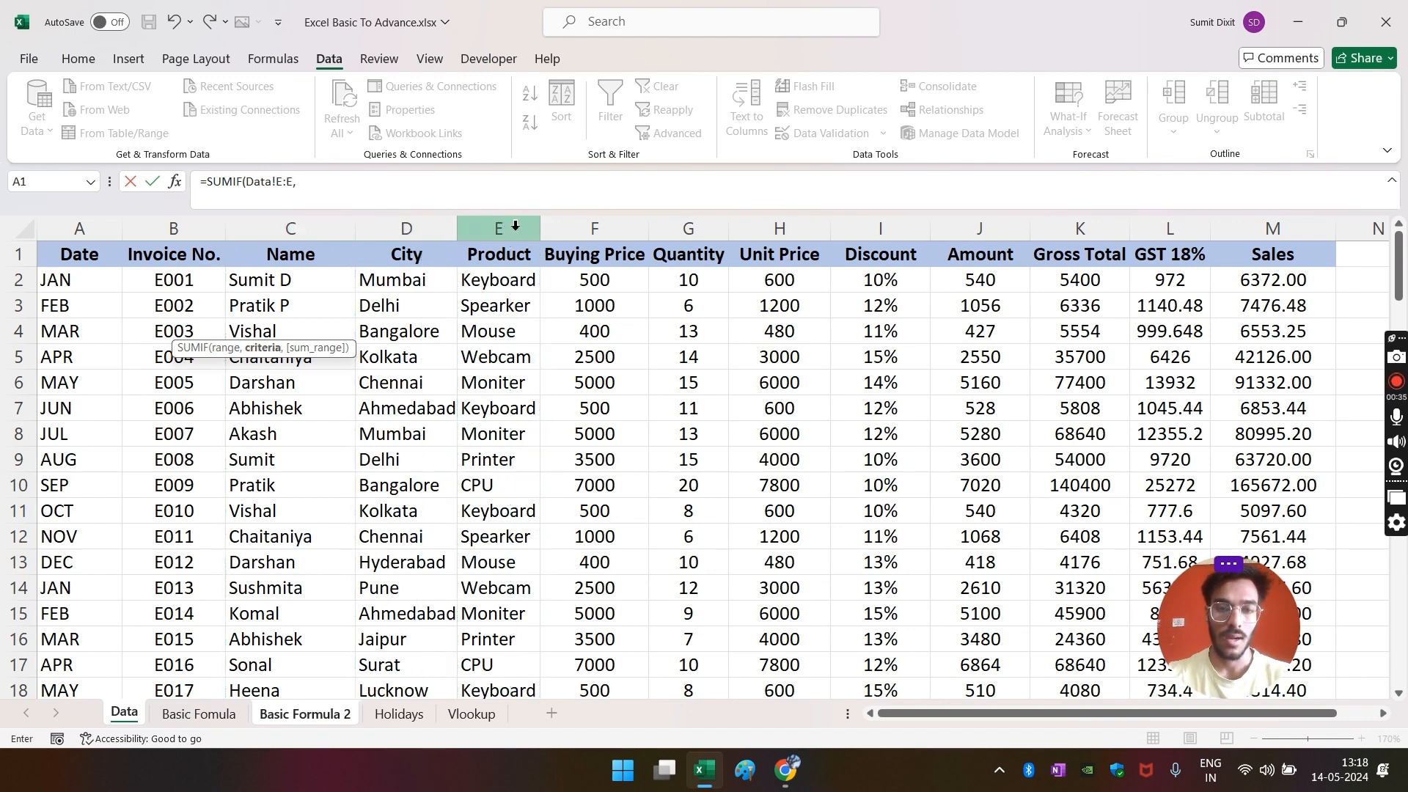
pyautogui.click(297, 715)
pyautogui.click(102, 327)
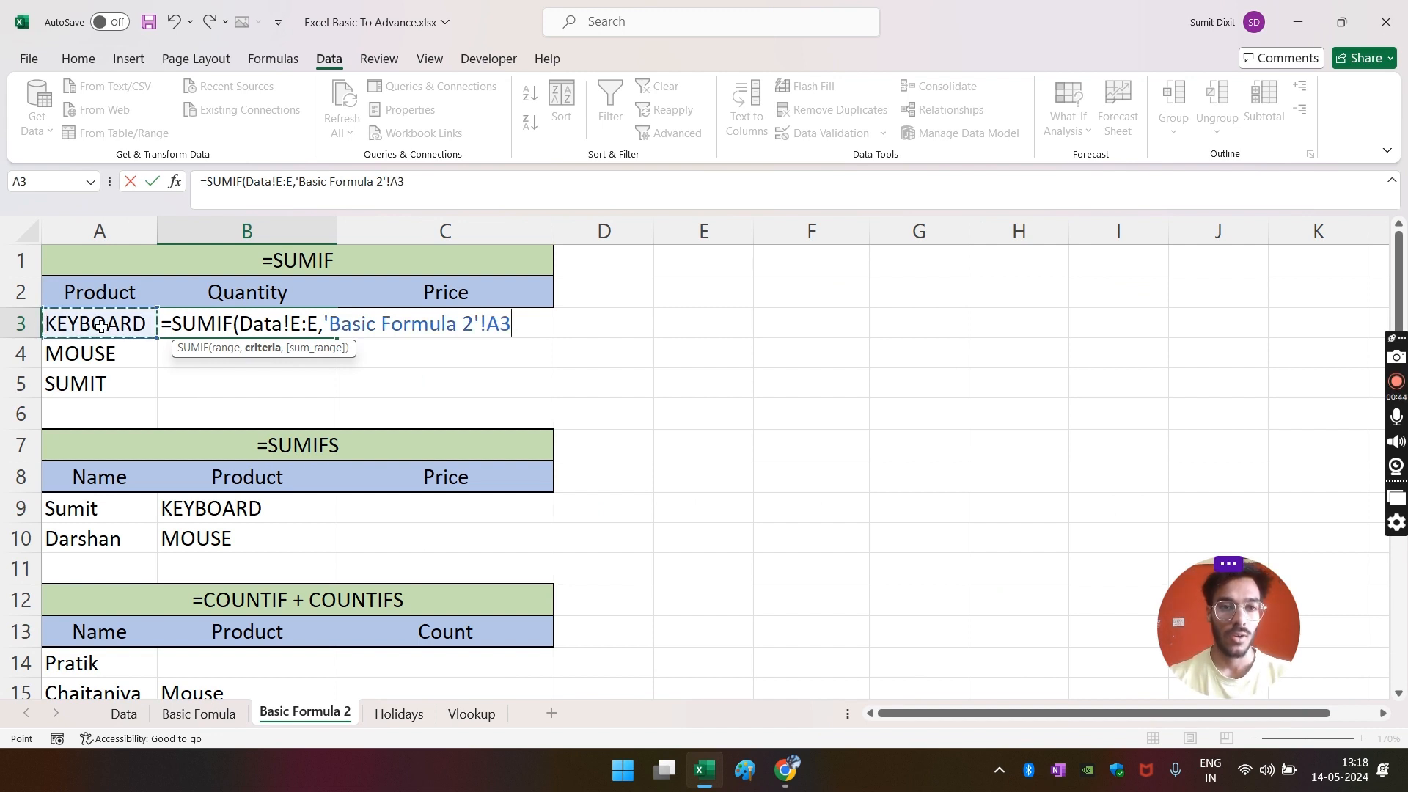
pyautogui.write(',')
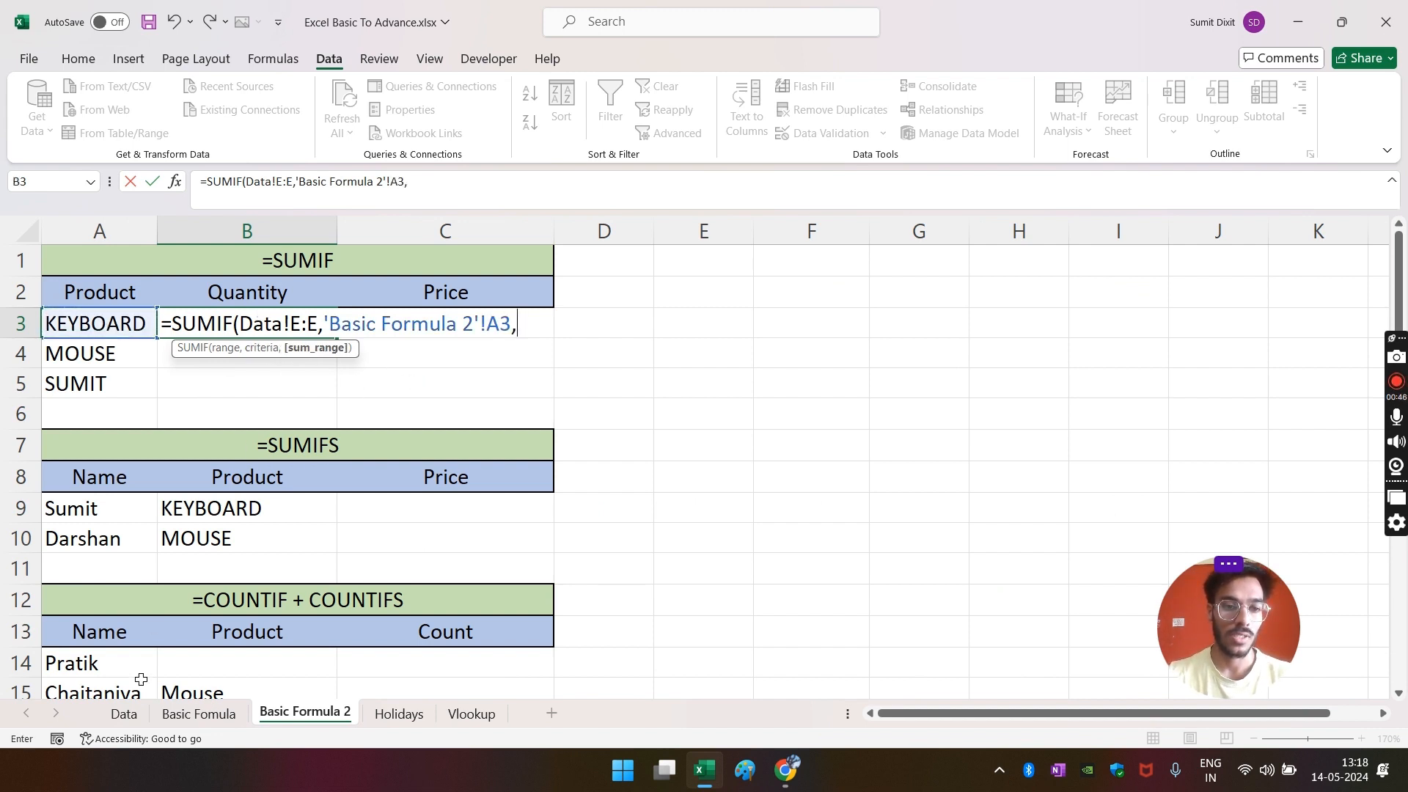
pyautogui.click(124, 715)
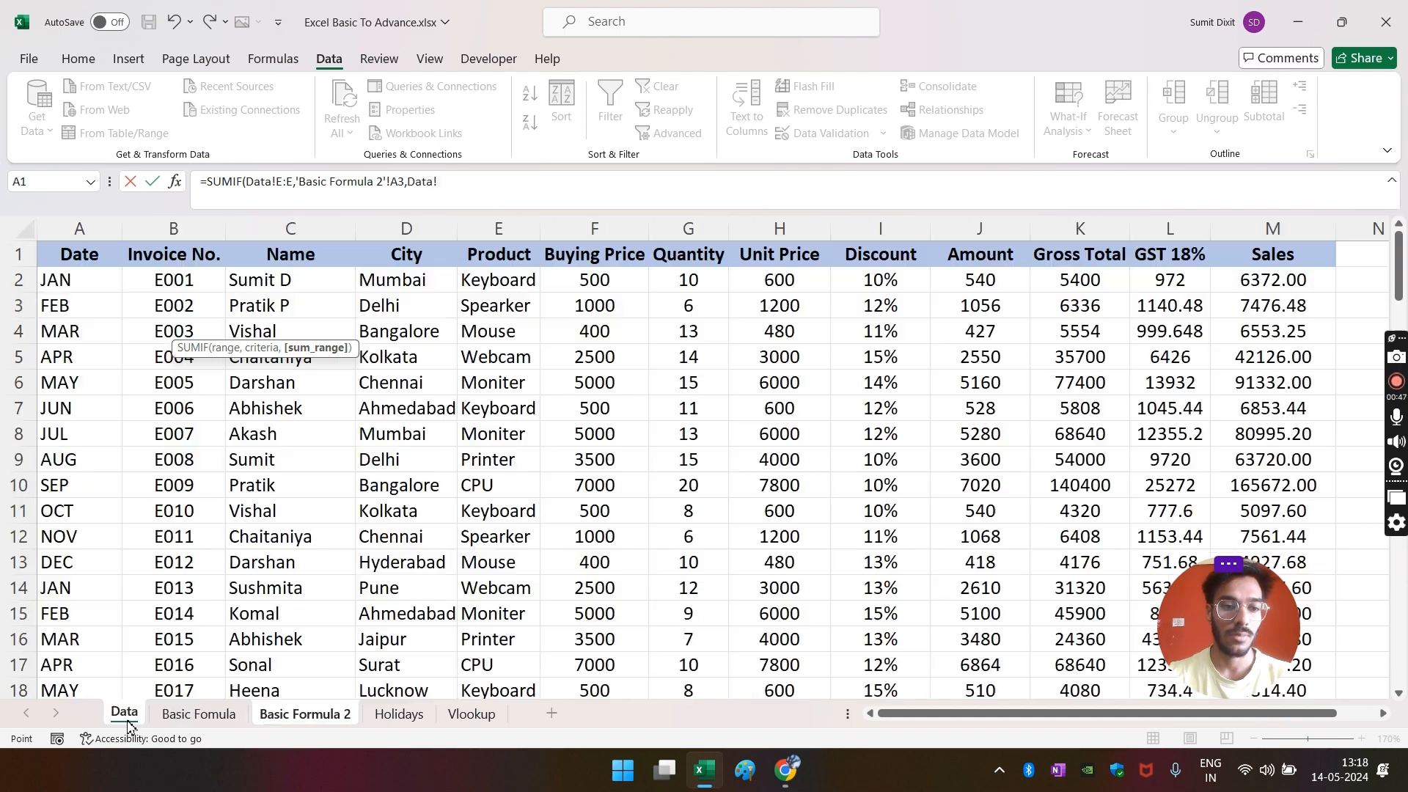
pyautogui.click(674, 233)
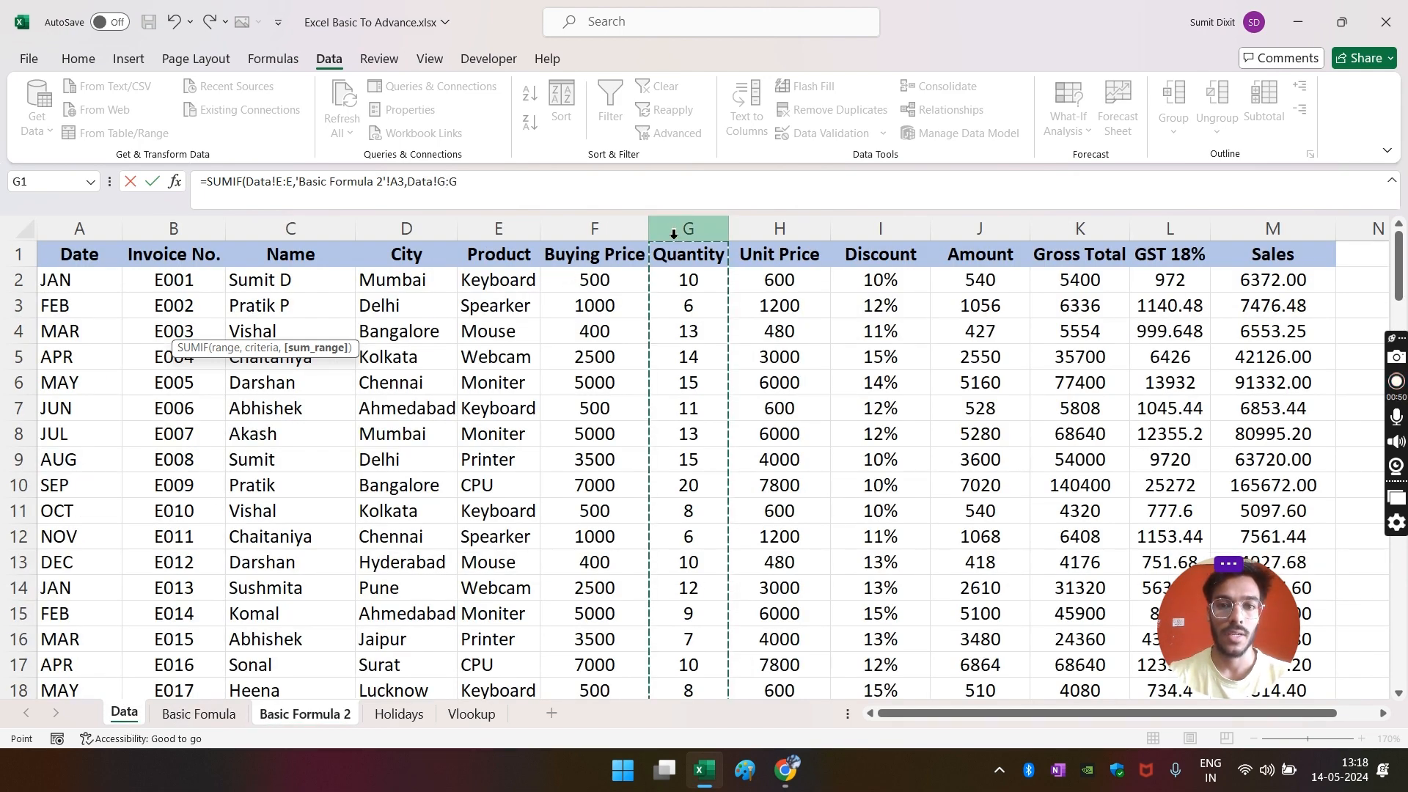
pyautogui.press('Return')
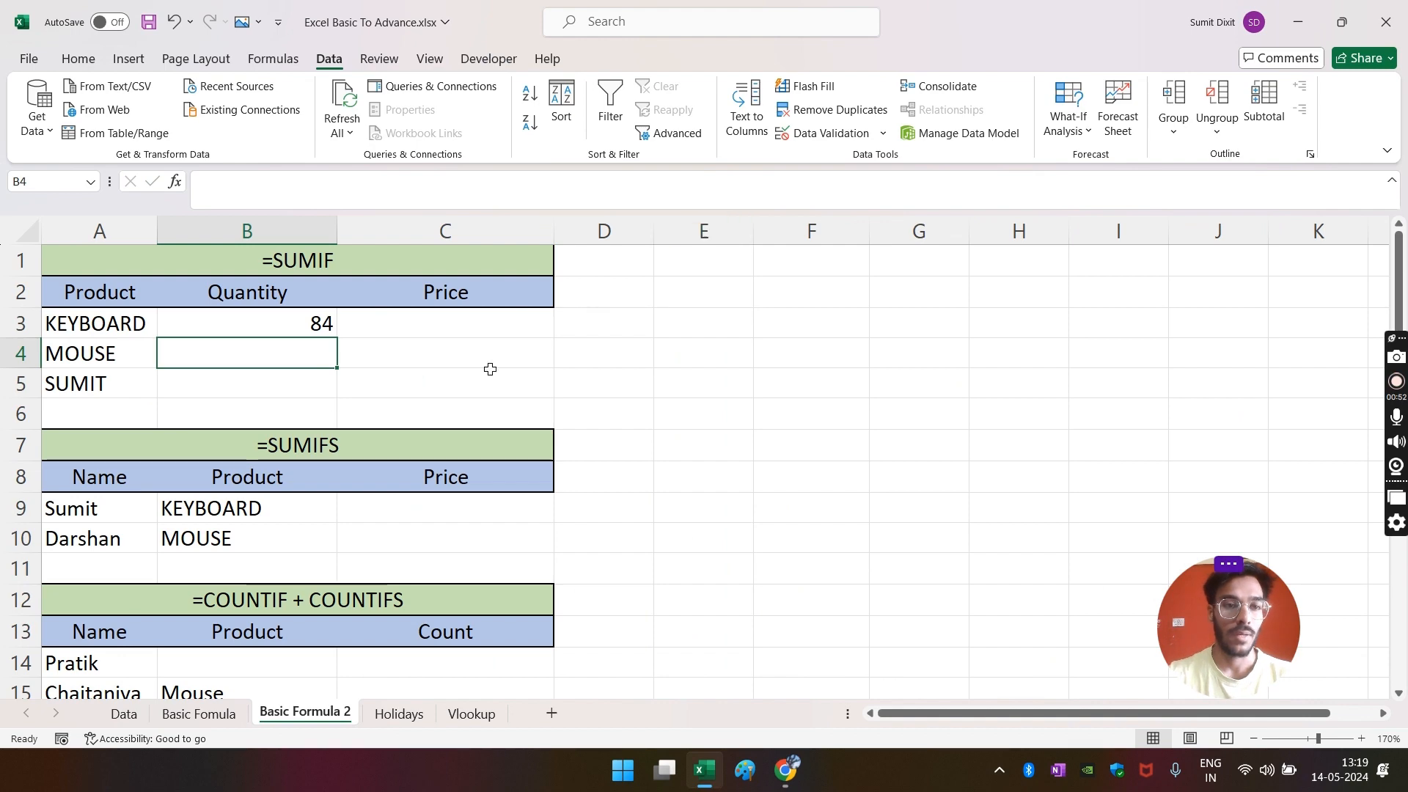
pyautogui.click(309, 323)
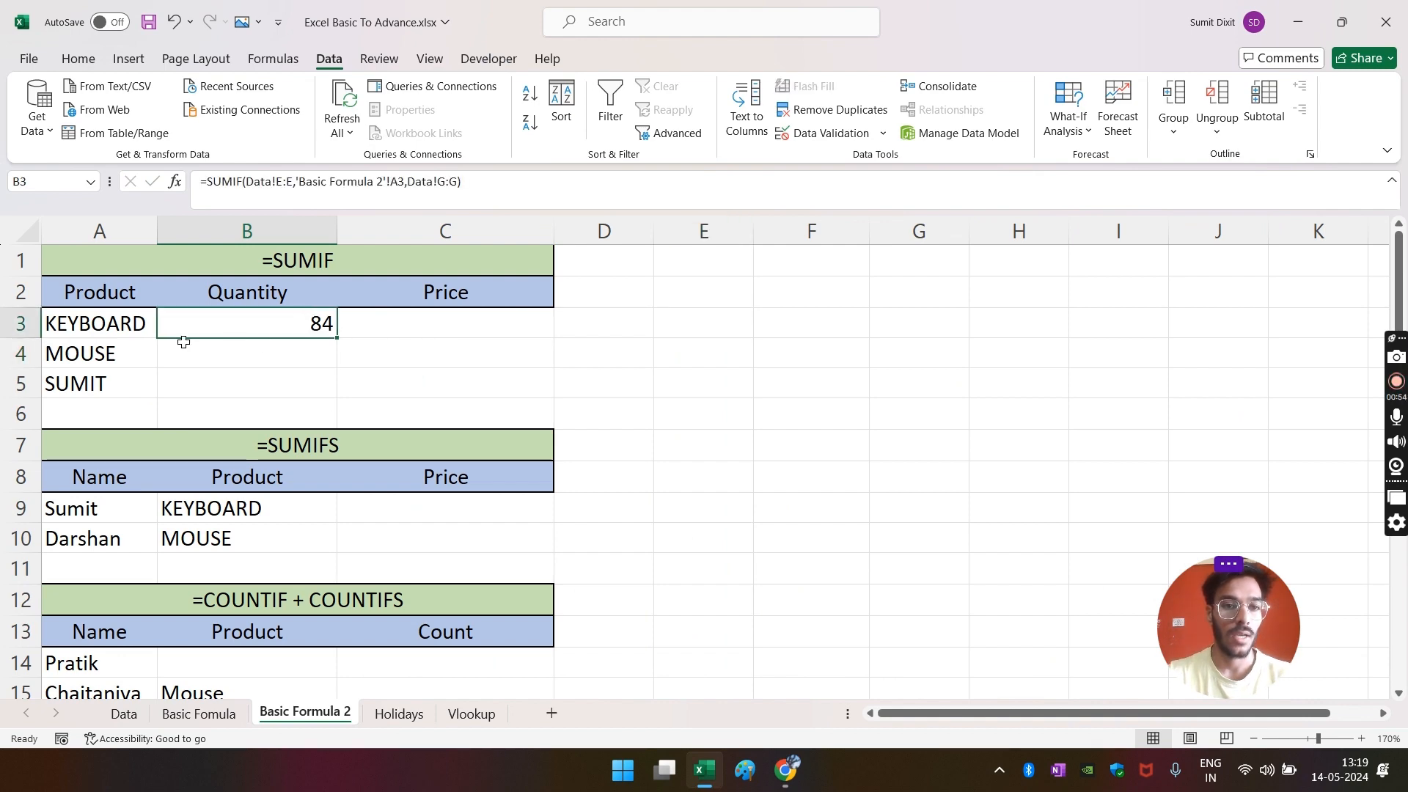
# - Select columns A through M on the Data sheet and toggle filtering with Ctrl+Shift+L
pyautogui.click(124, 713)
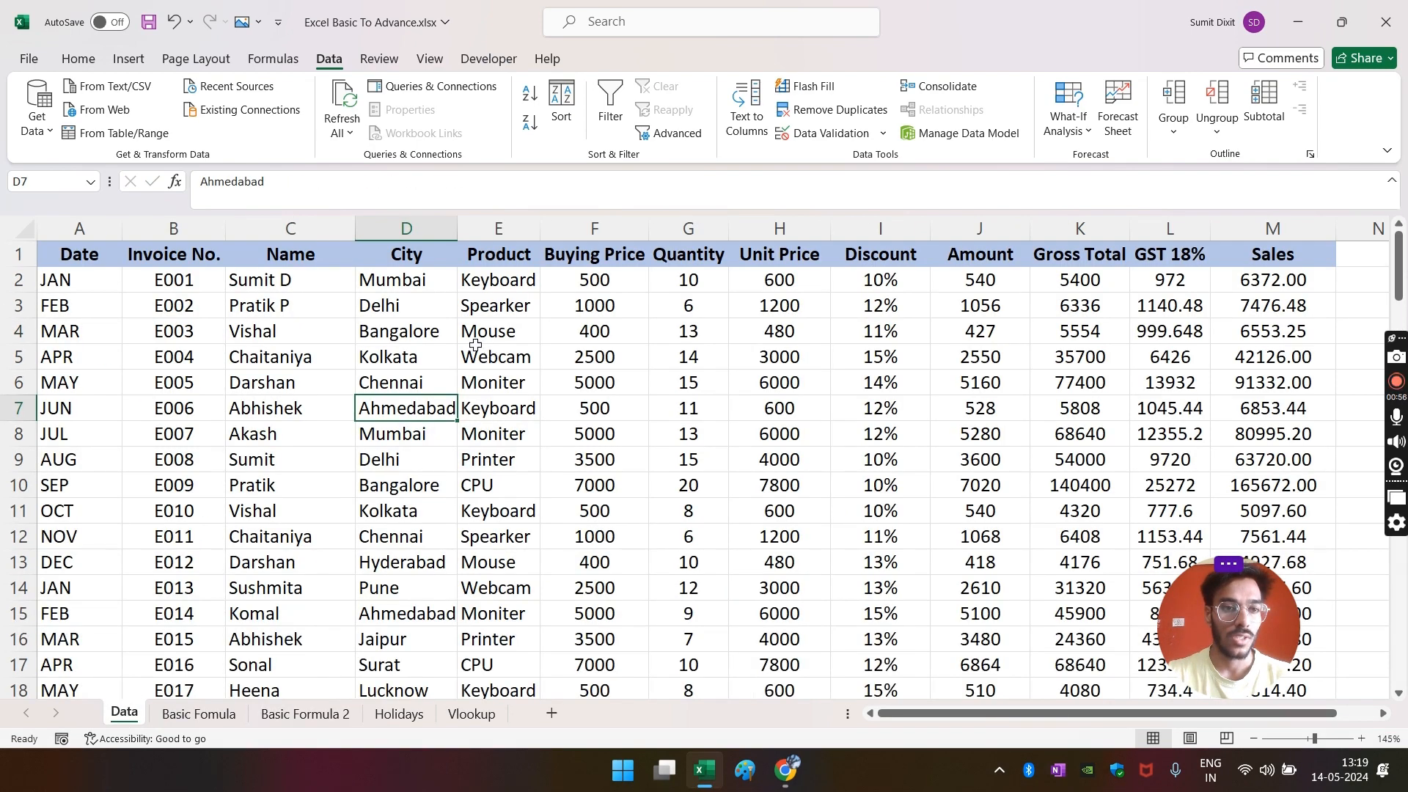
pyautogui.moveTo(80, 234); pyautogui.dragTo(1238, 231)
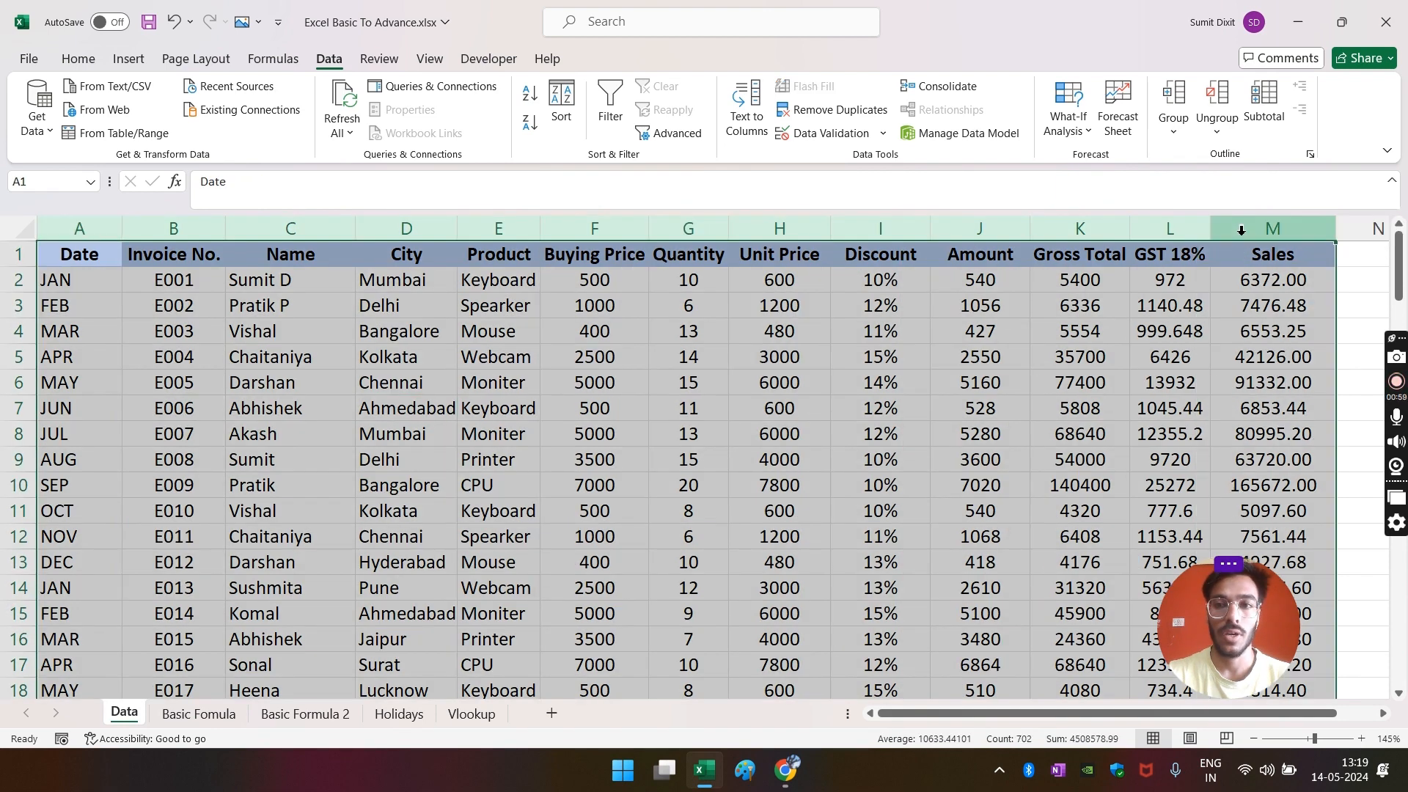
pyautogui.click(227, 399)
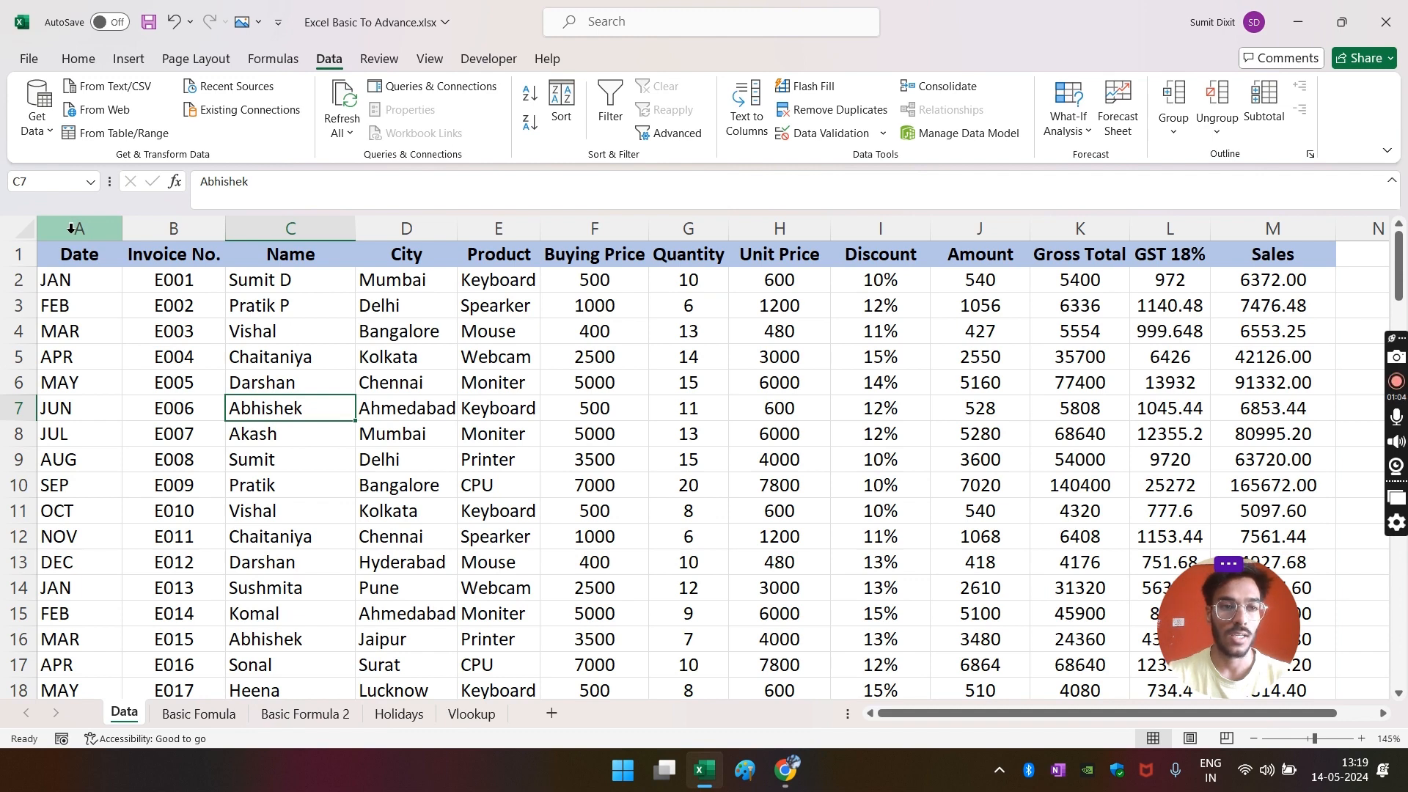
pyautogui.moveTo(71, 228); pyautogui.dragTo(1222, 226)
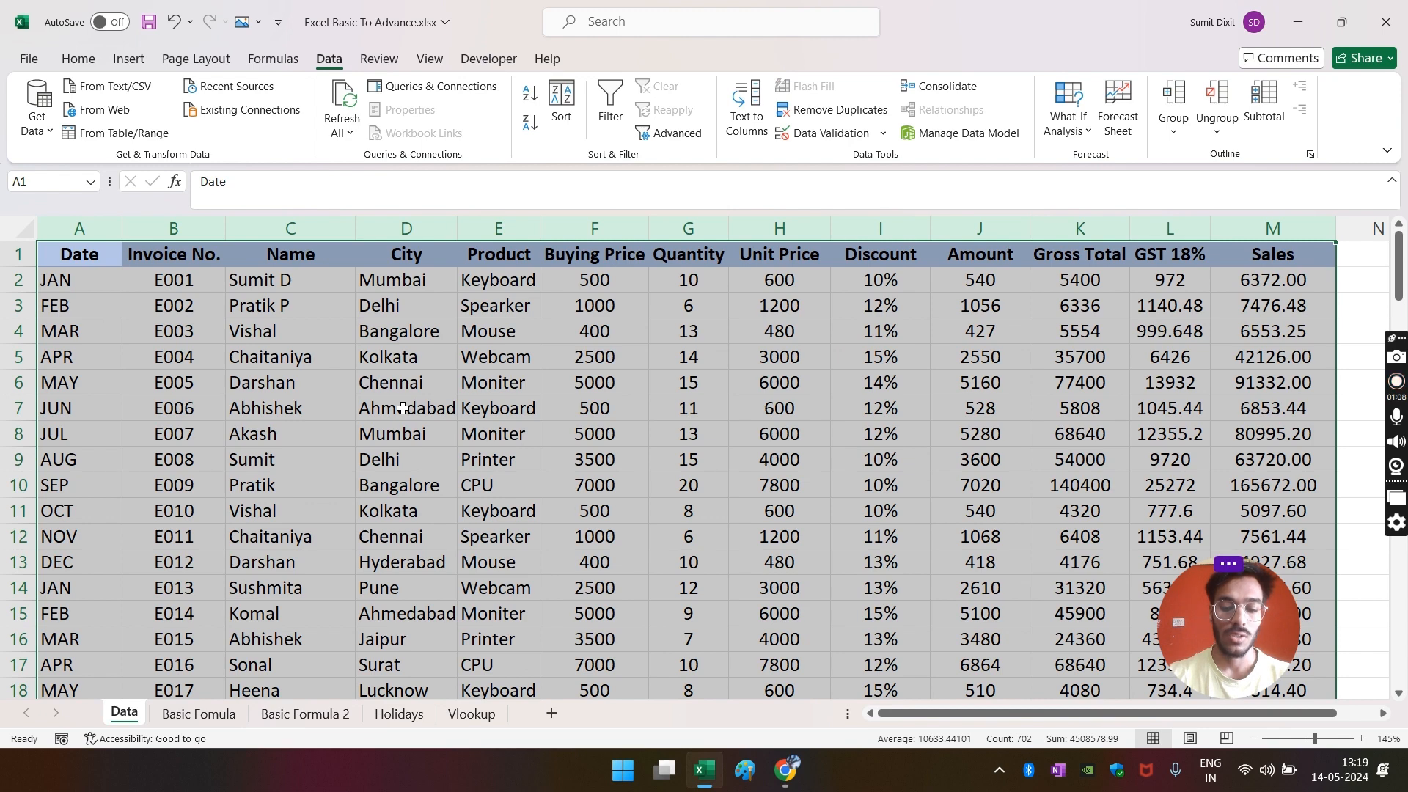
pyautogui.hotkey('ctrl', 'shift', 'l')
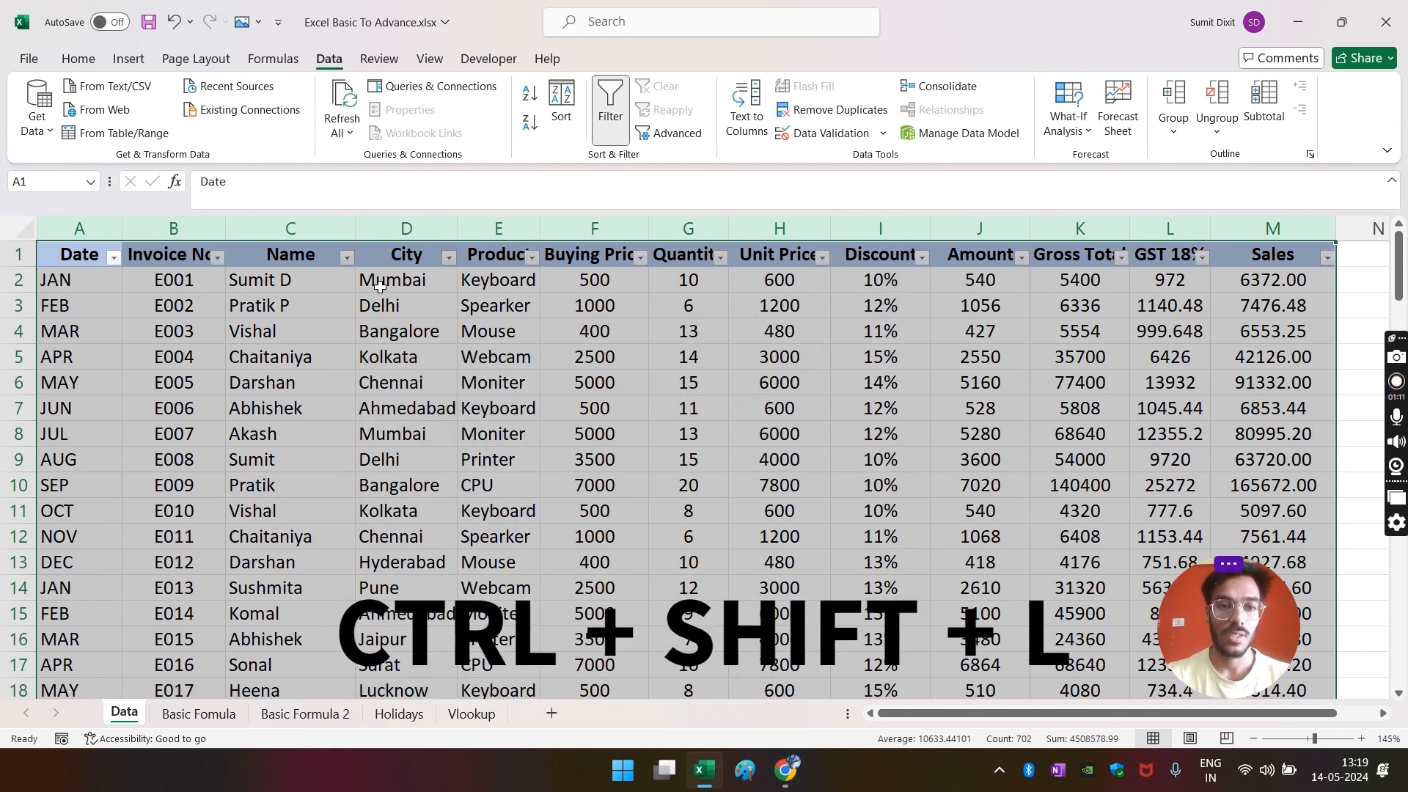
pyautogui.click(405, 305)
# - Toggle the filter off and back on so every header from Date to Sales has a dropdown
pyautogui.moveTo(79, 228); pyautogui.dragTo(1305, 232)
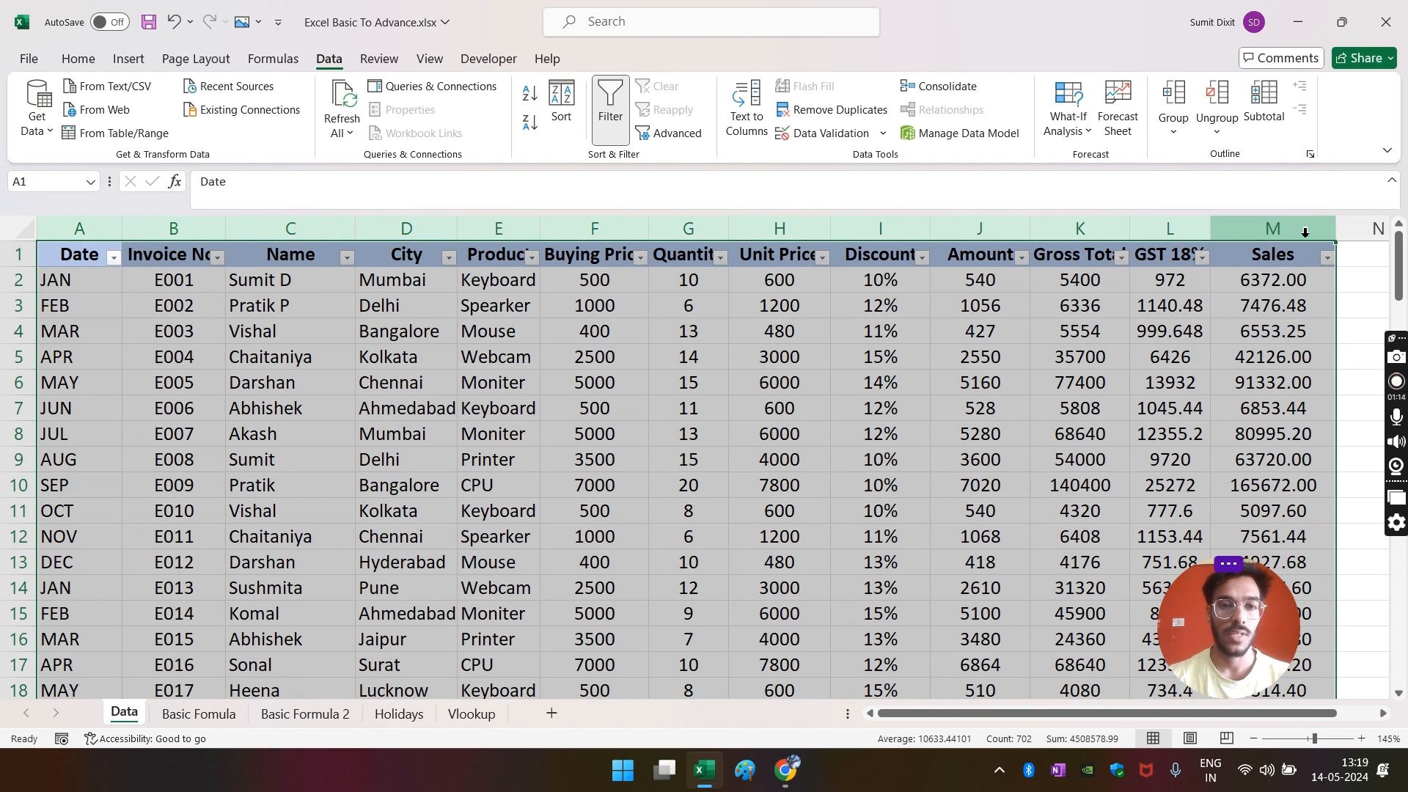
pyautogui.hotkey('ctrl', 'shift', 'l')
pyautogui.click(580, 331)
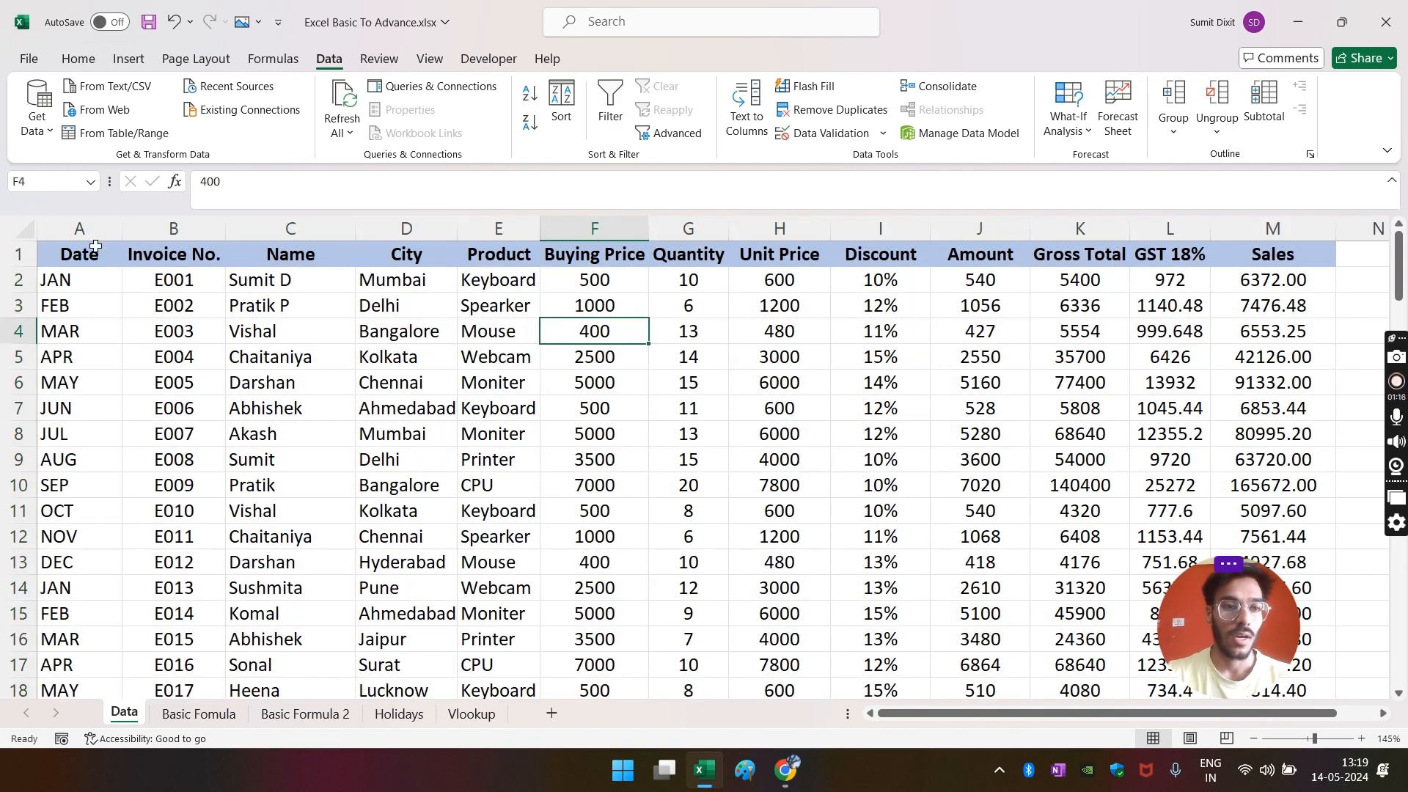
pyautogui.moveTo(81, 229); pyautogui.dragTo(1273, 229)
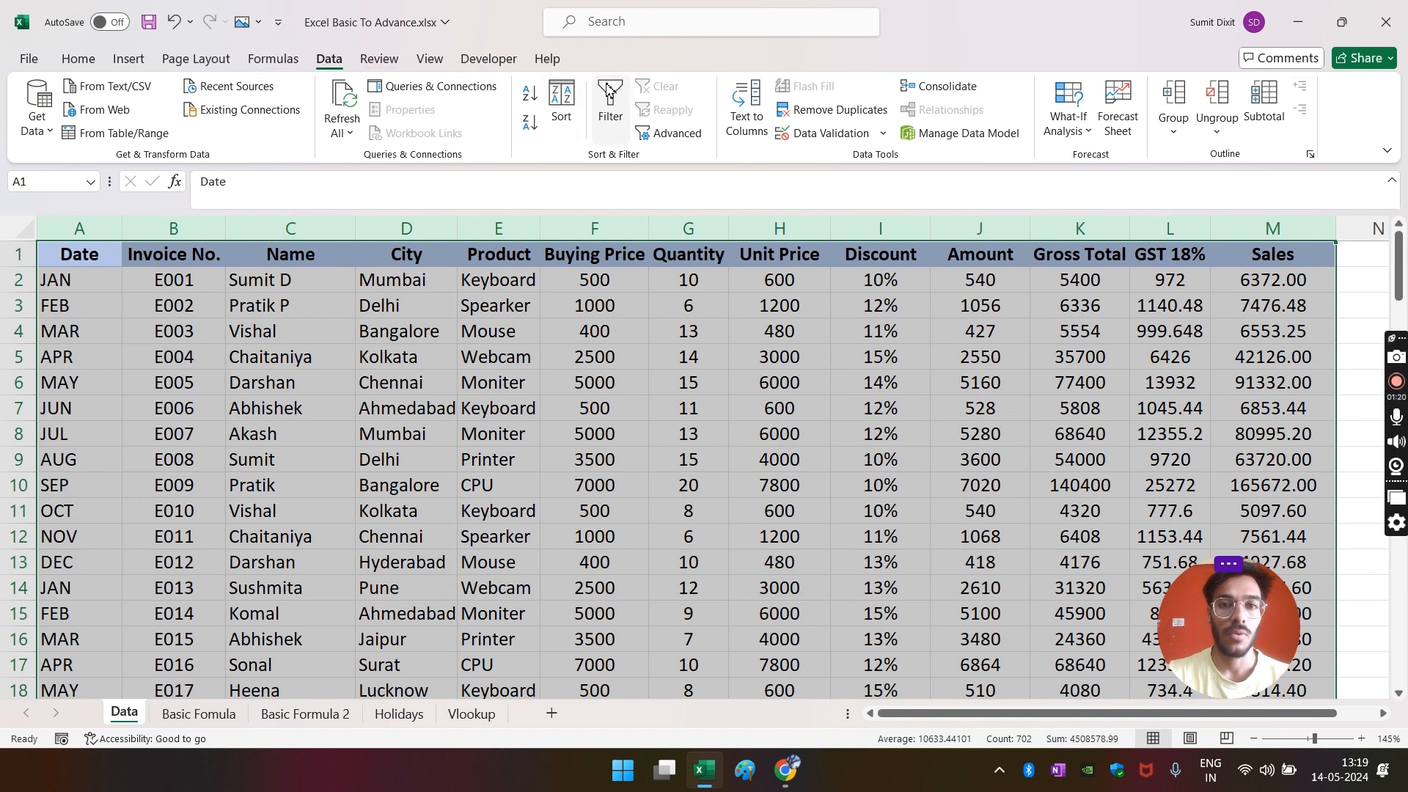
pyautogui.click(602, 99)
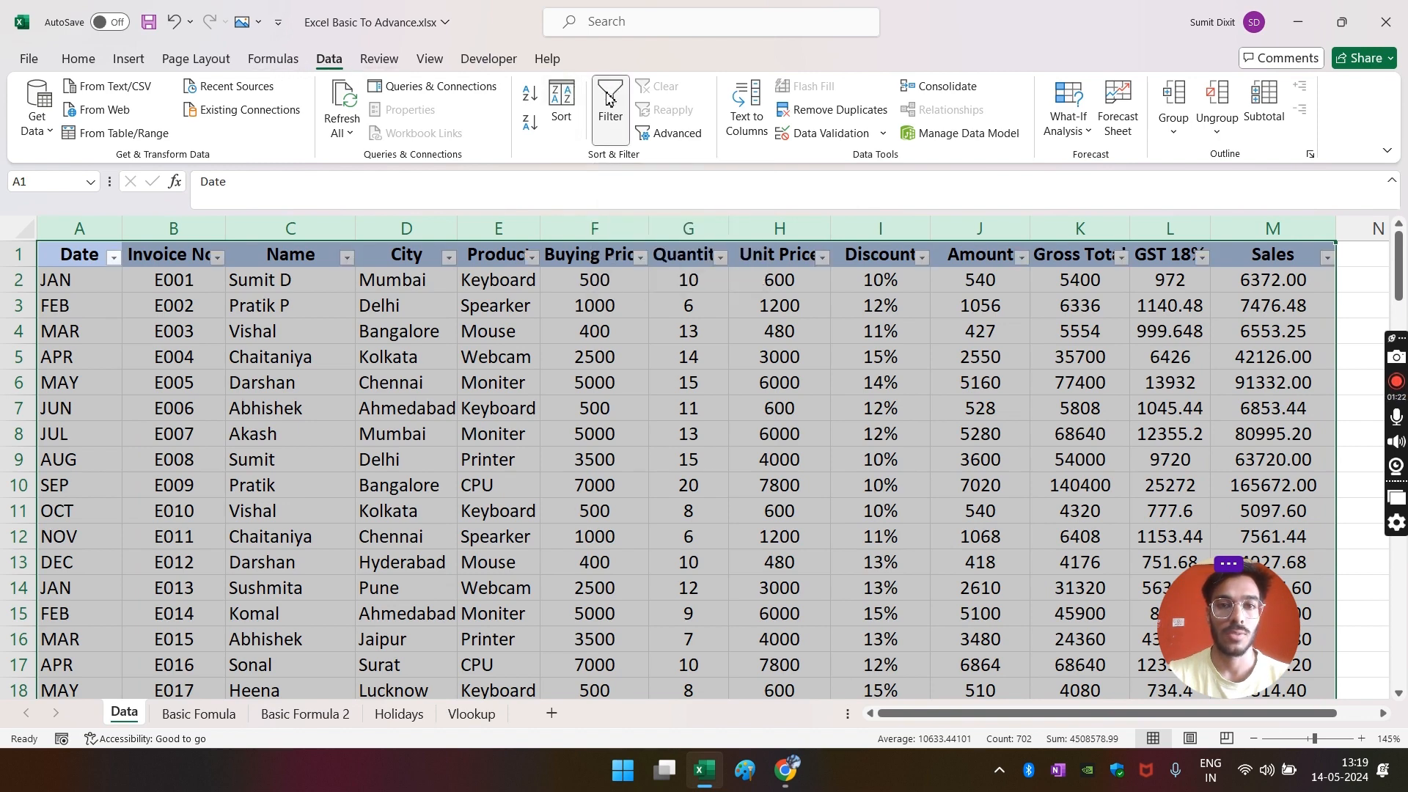
pyautogui.click(534, 380)
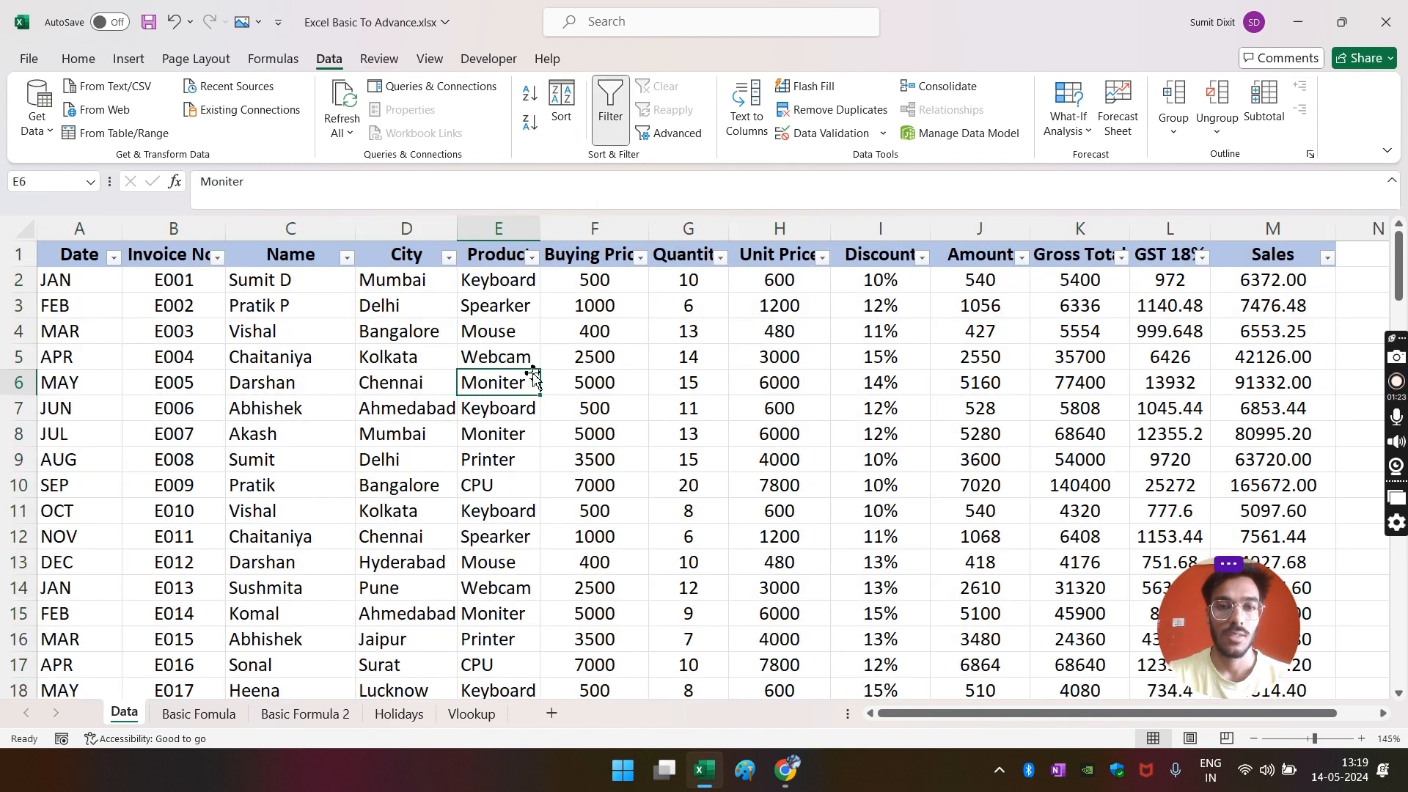
# - Filter the Product column to Keyboard and select its quantities to confirm they total 84
pyautogui.click(533, 257)
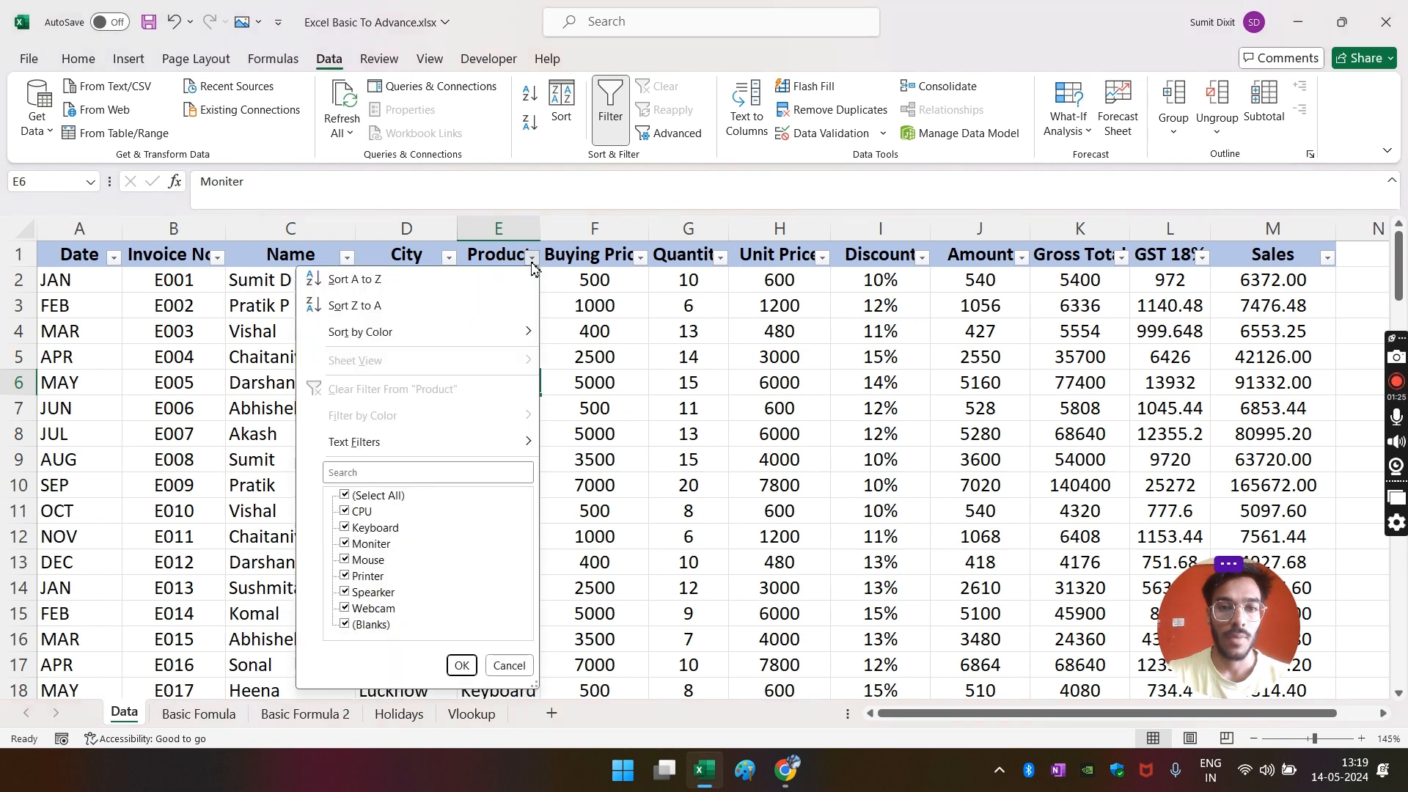
pyautogui.click(367, 474)
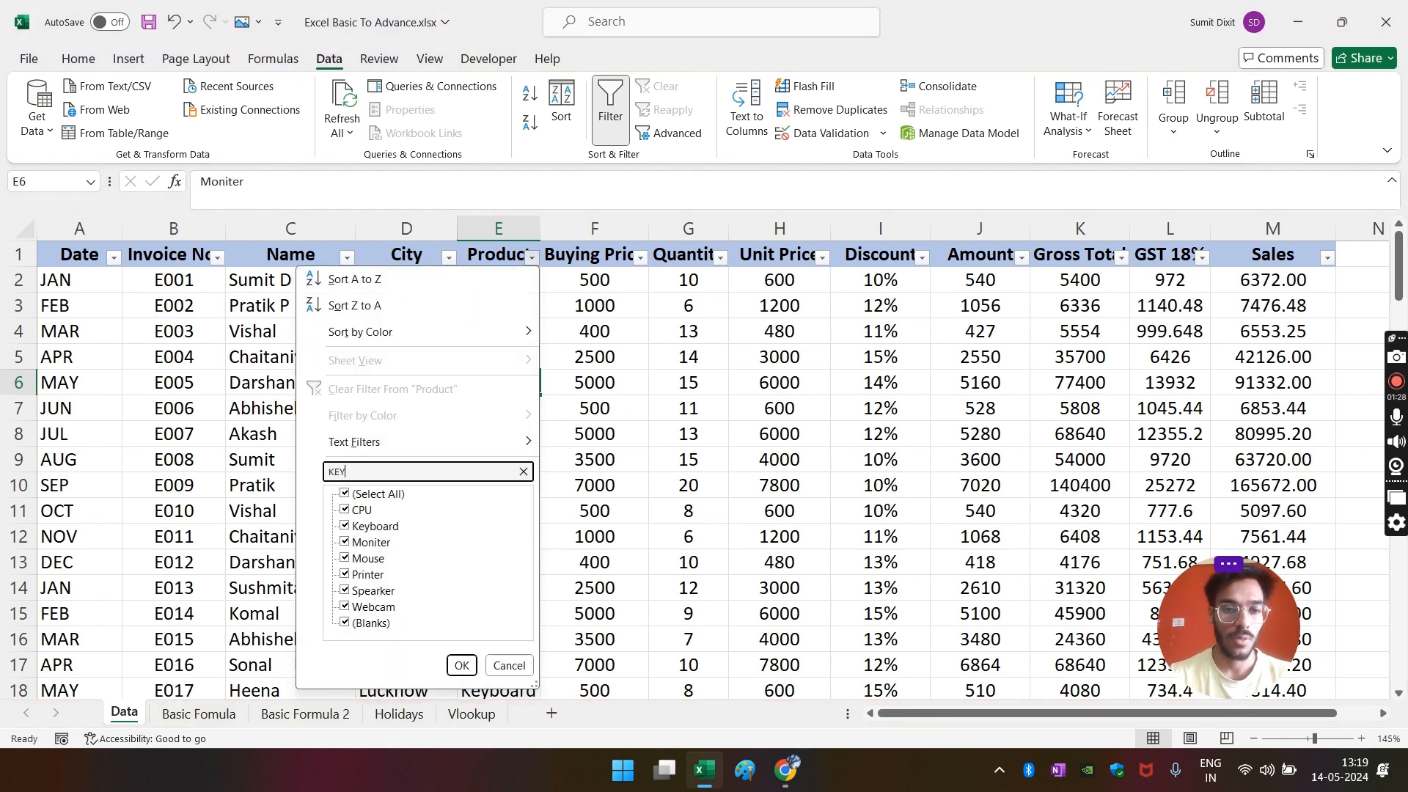
pyautogui.click(461, 665)
pyautogui.click(465, 492)
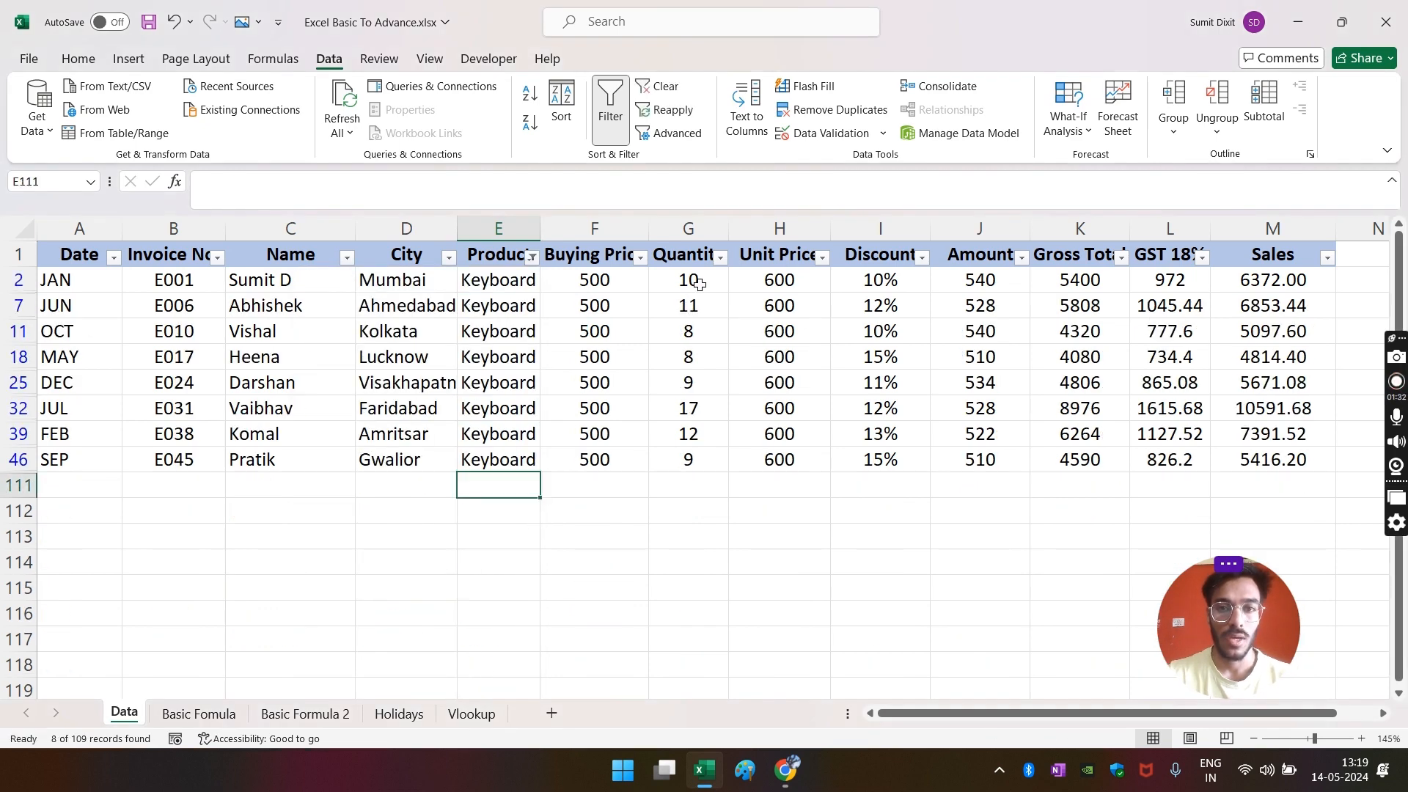
pyautogui.moveTo(699, 283); pyautogui.dragTo(692, 462)
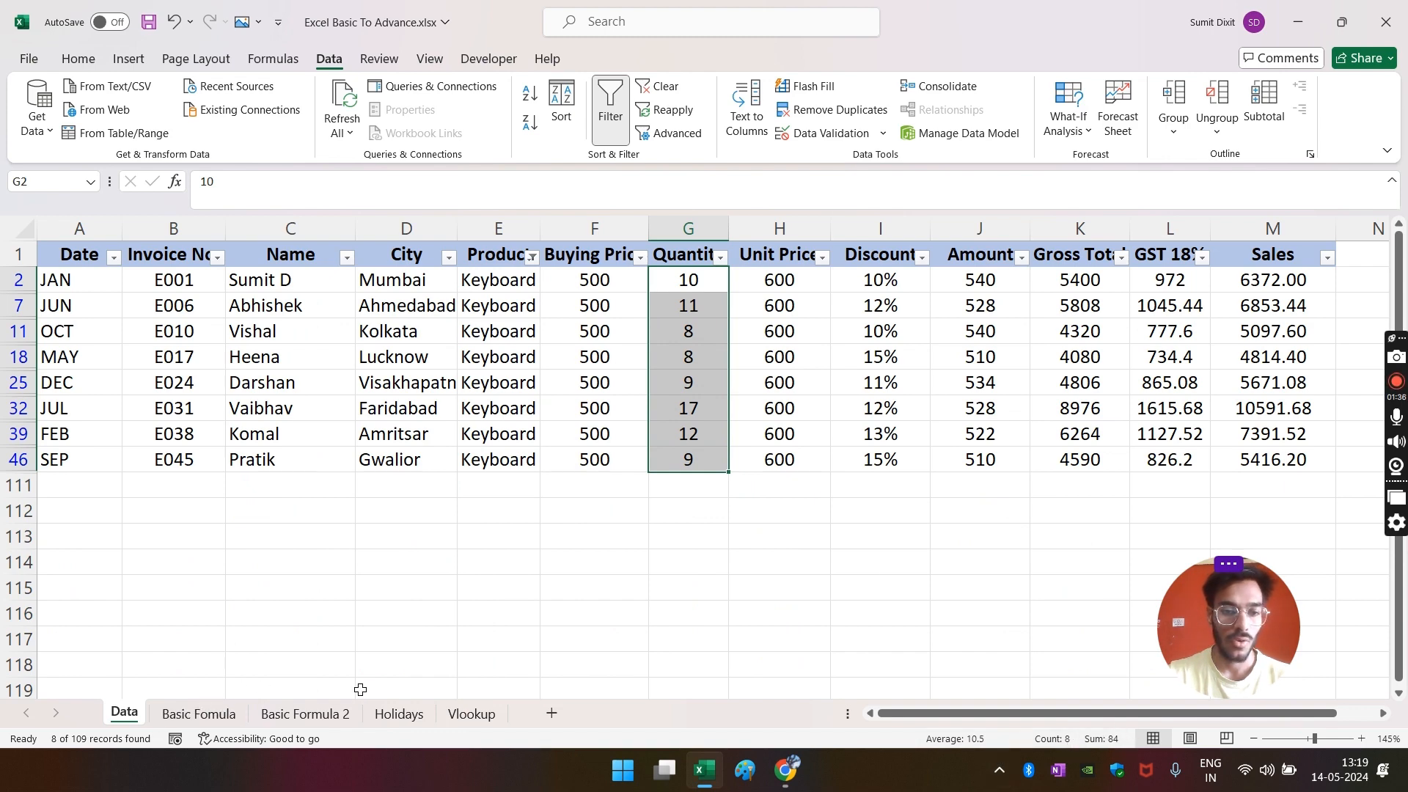
# - Clear the Keyboard filter with Alt+A+C so all sales rows show again
pyautogui.click(305, 714)
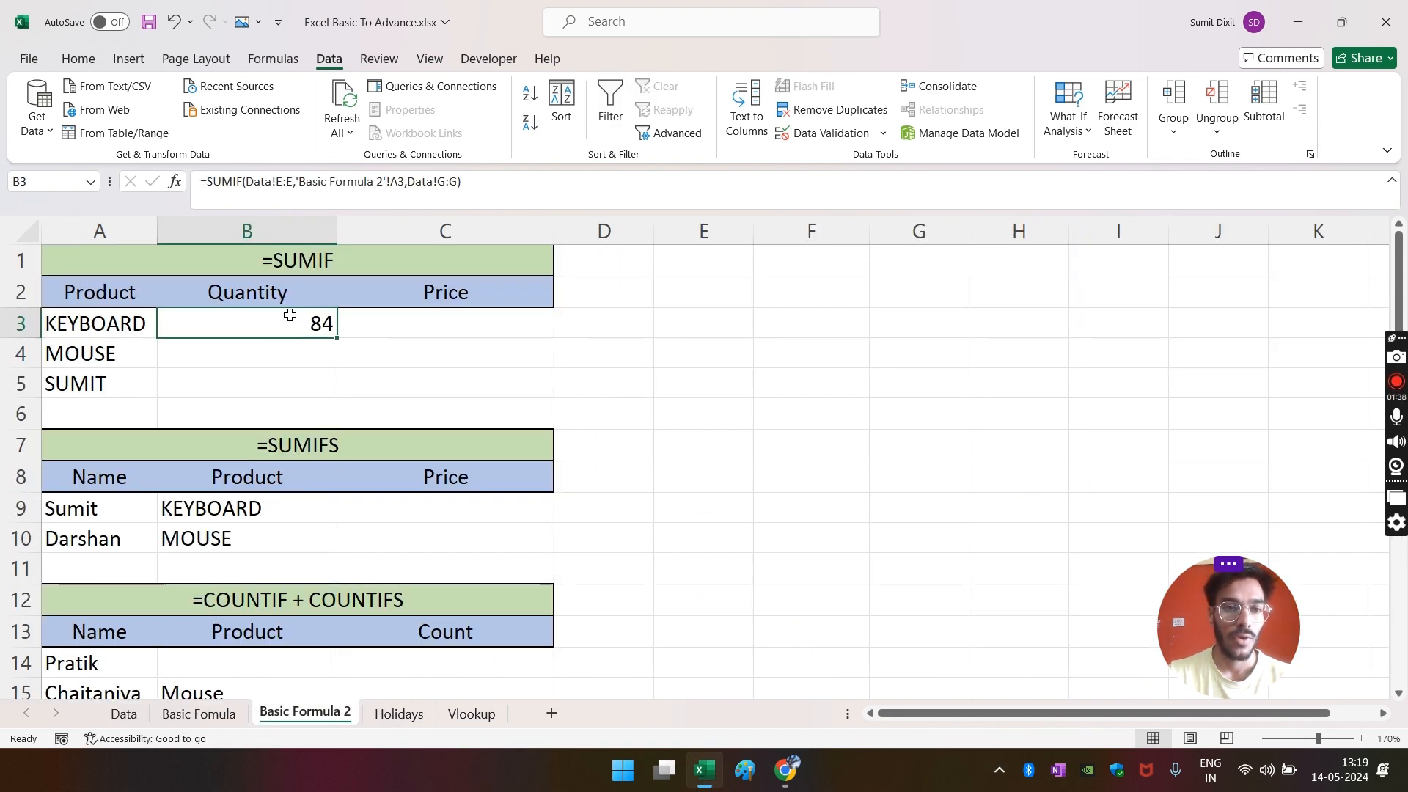
pyautogui.click(269, 349)
pyautogui.click(402, 327)
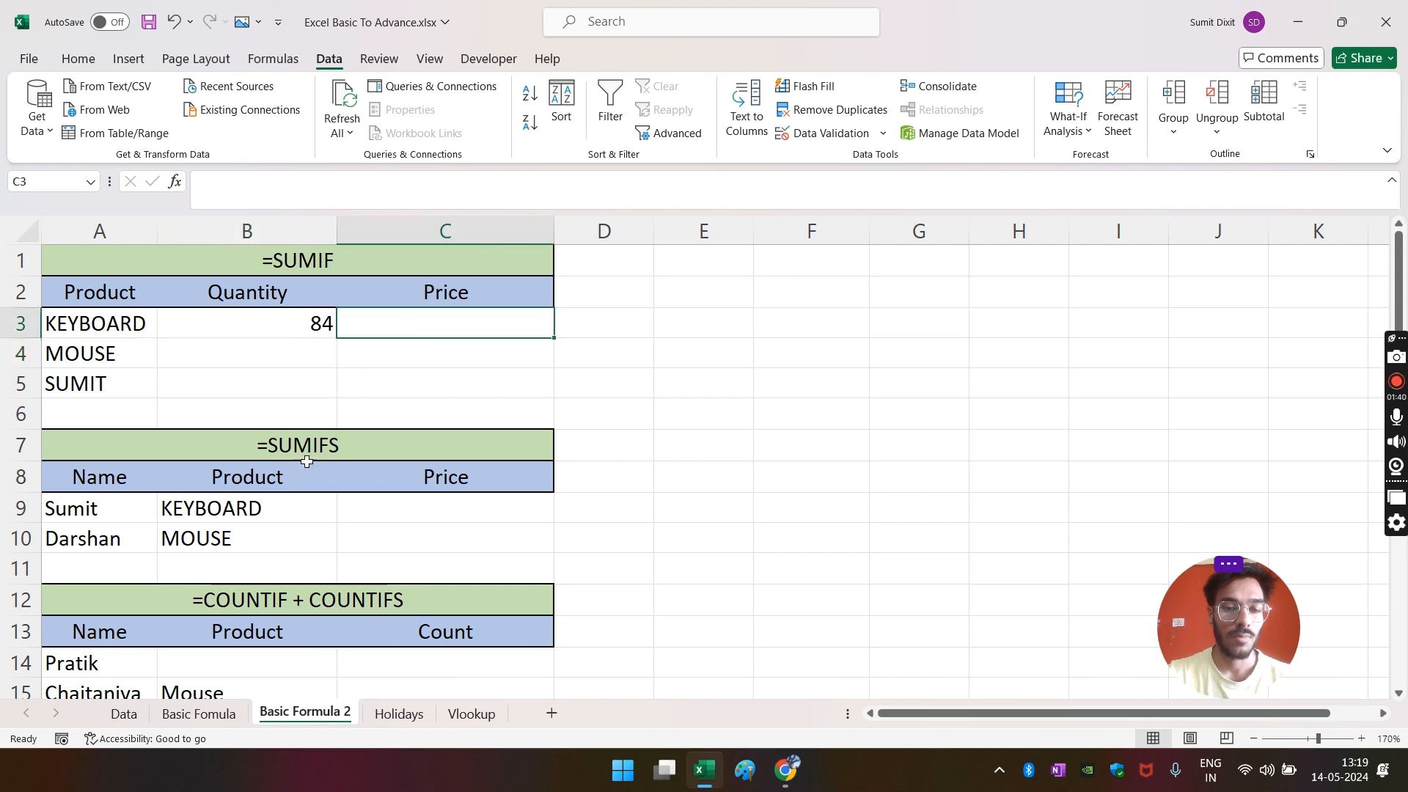
pyautogui.click(124, 715)
pyautogui.click(454, 510)
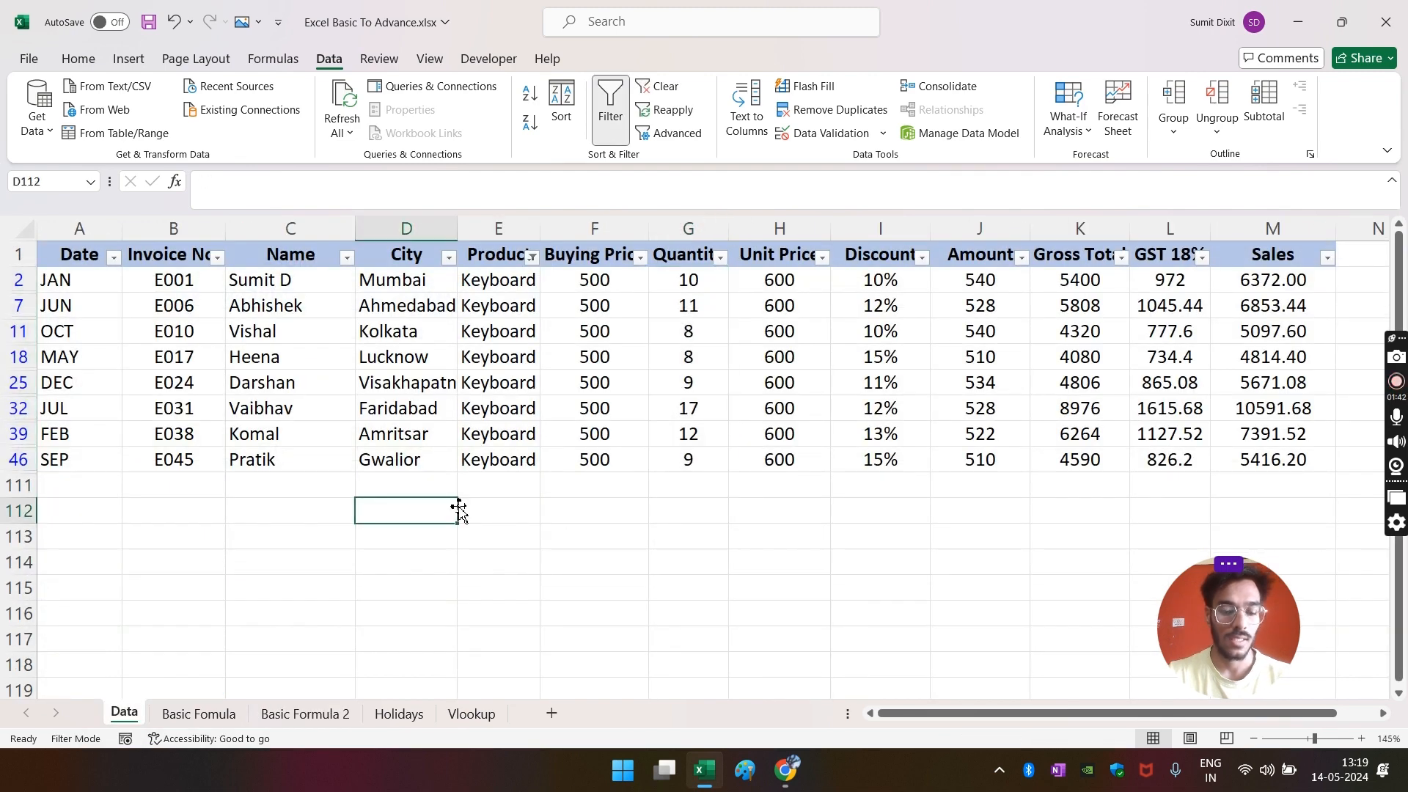
pyautogui.hotkey('alt', 'a', 'c')
pyautogui.click(546, 517)
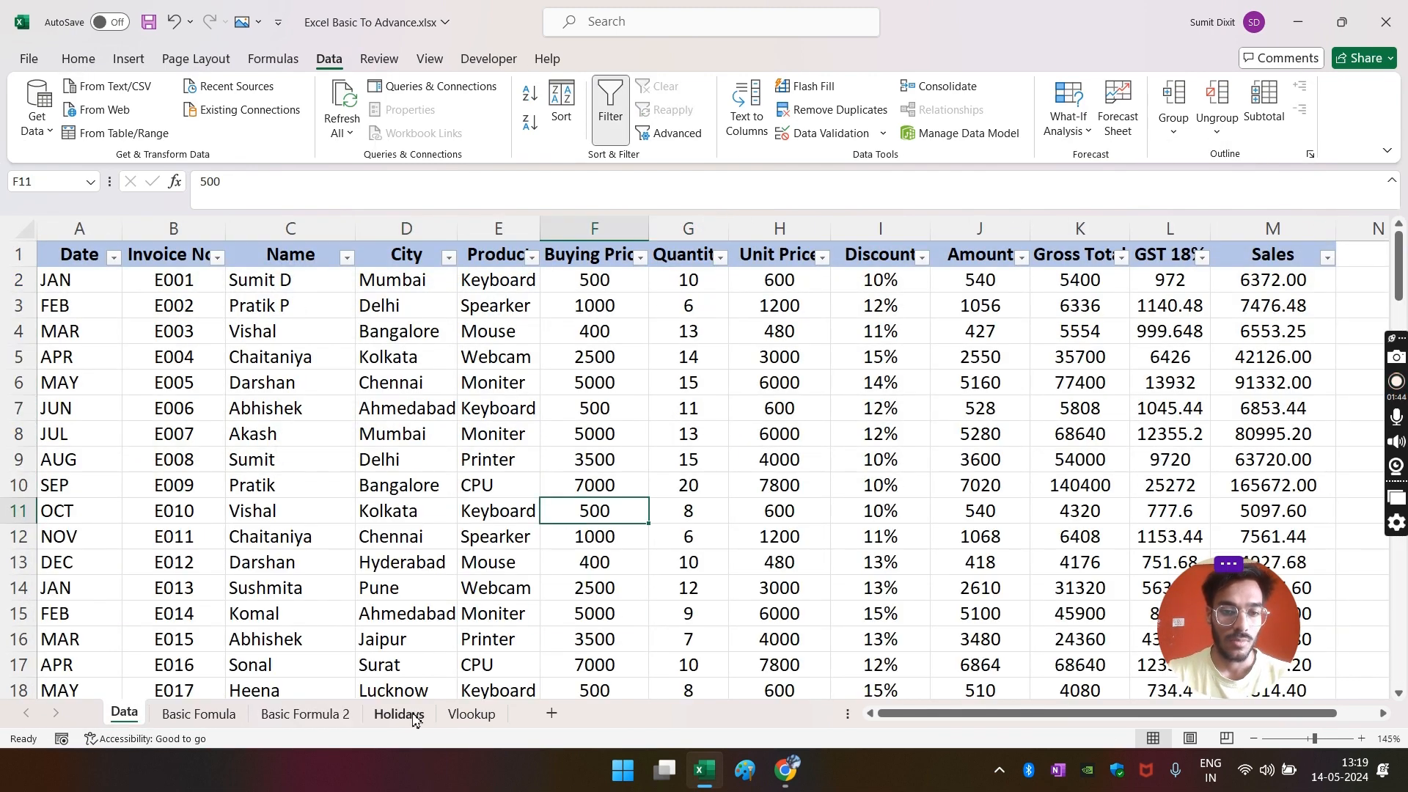
# - In C3, begin a SUMIF with Data!E:E as the range and A3 as criterion
pyautogui.click(281, 715)
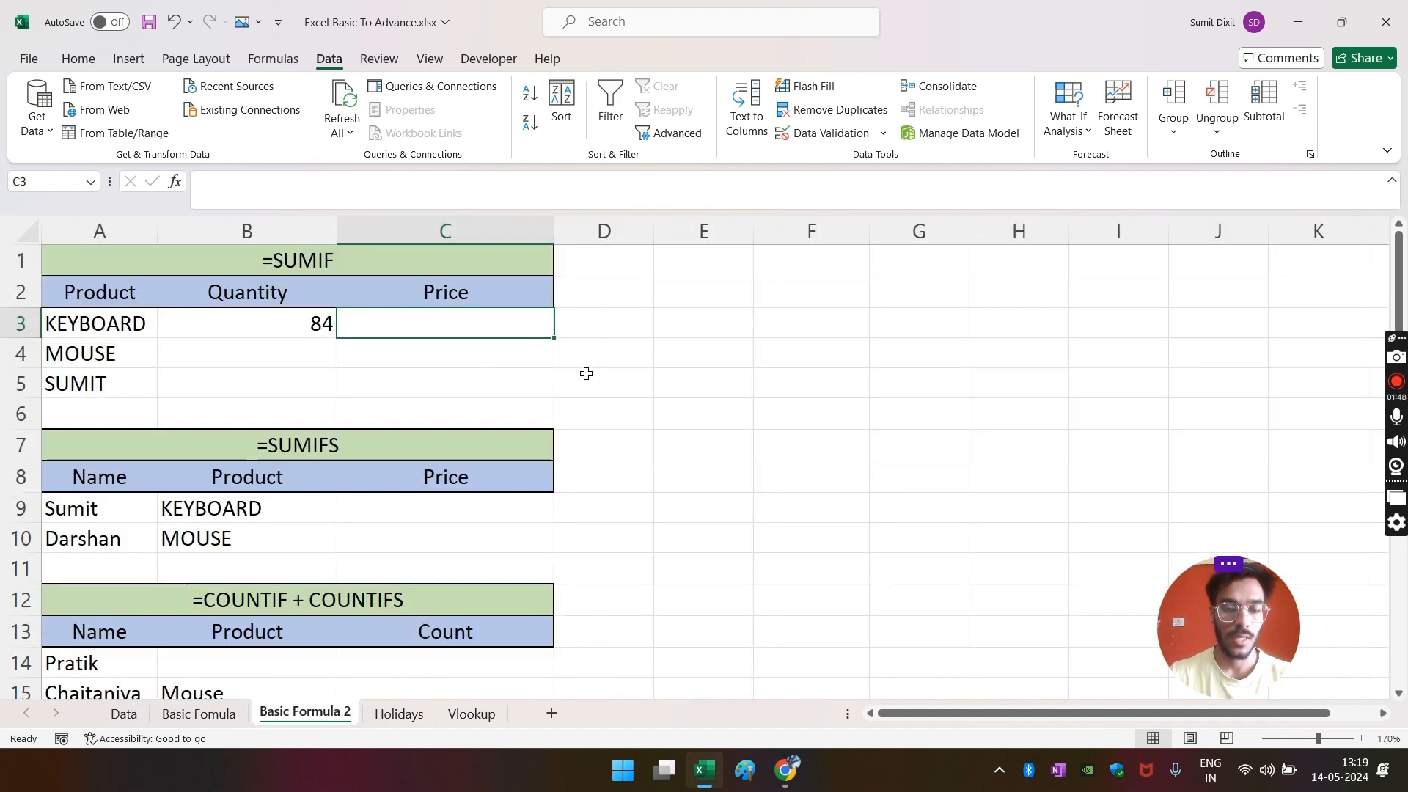
pyautogui.write('=SU')
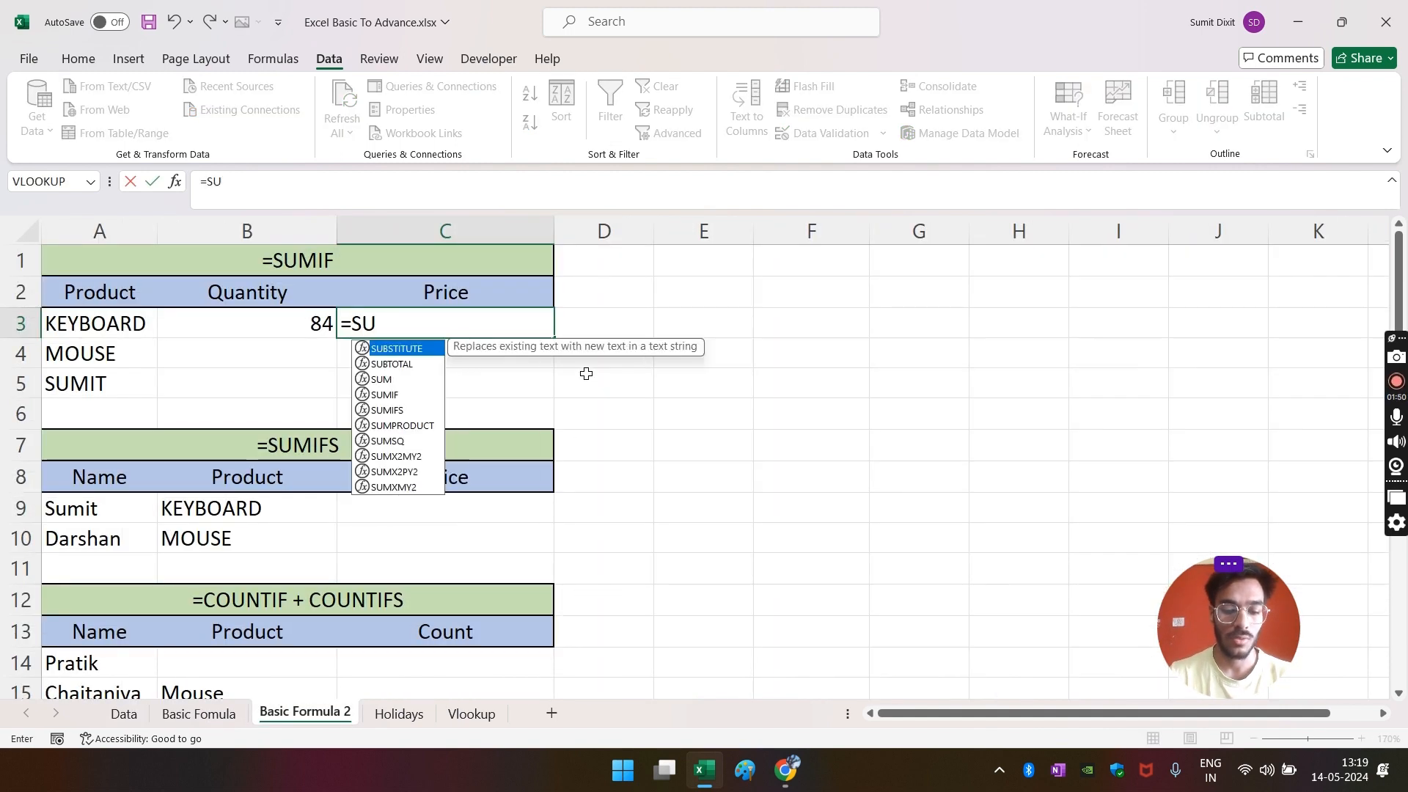
pyautogui.write('MIF(')
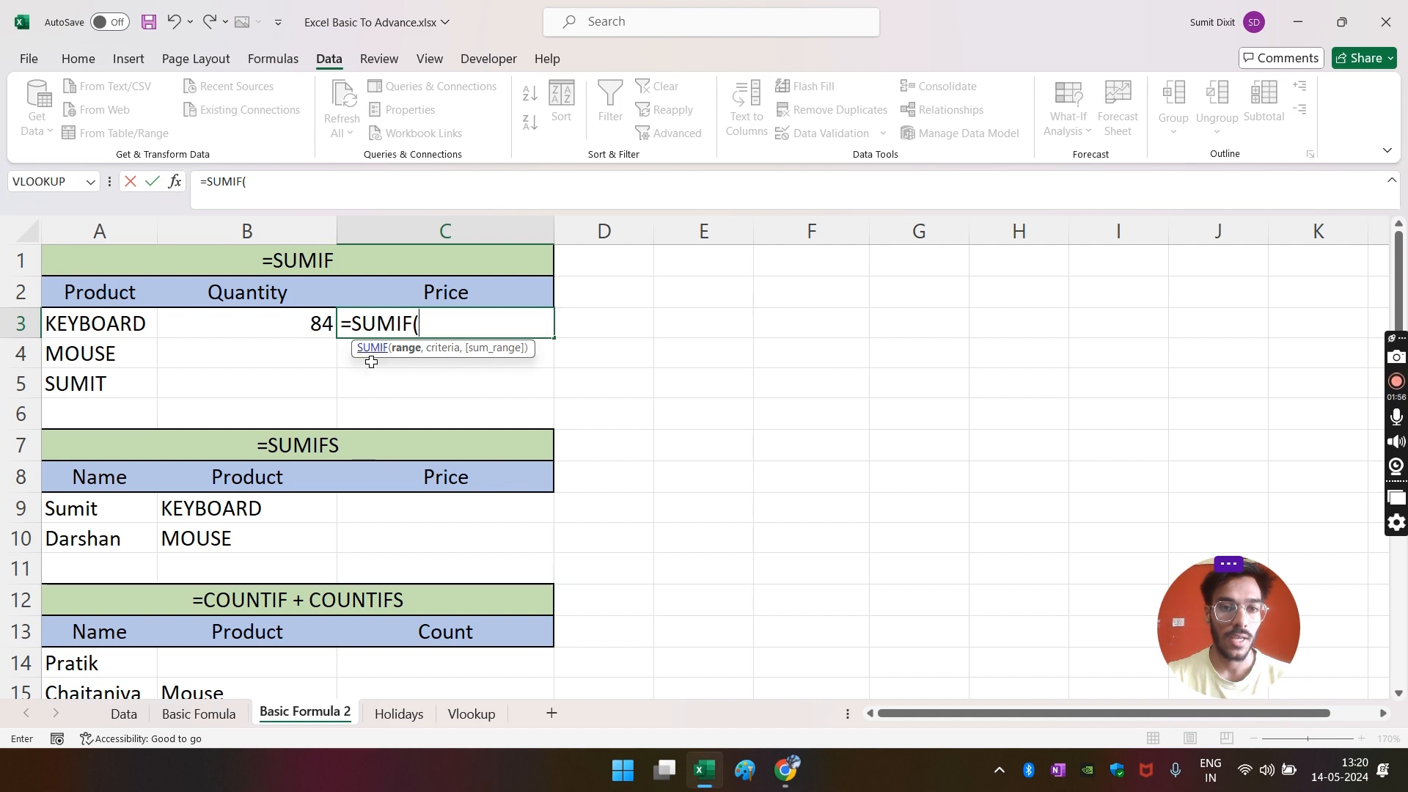
pyautogui.click(131, 715)
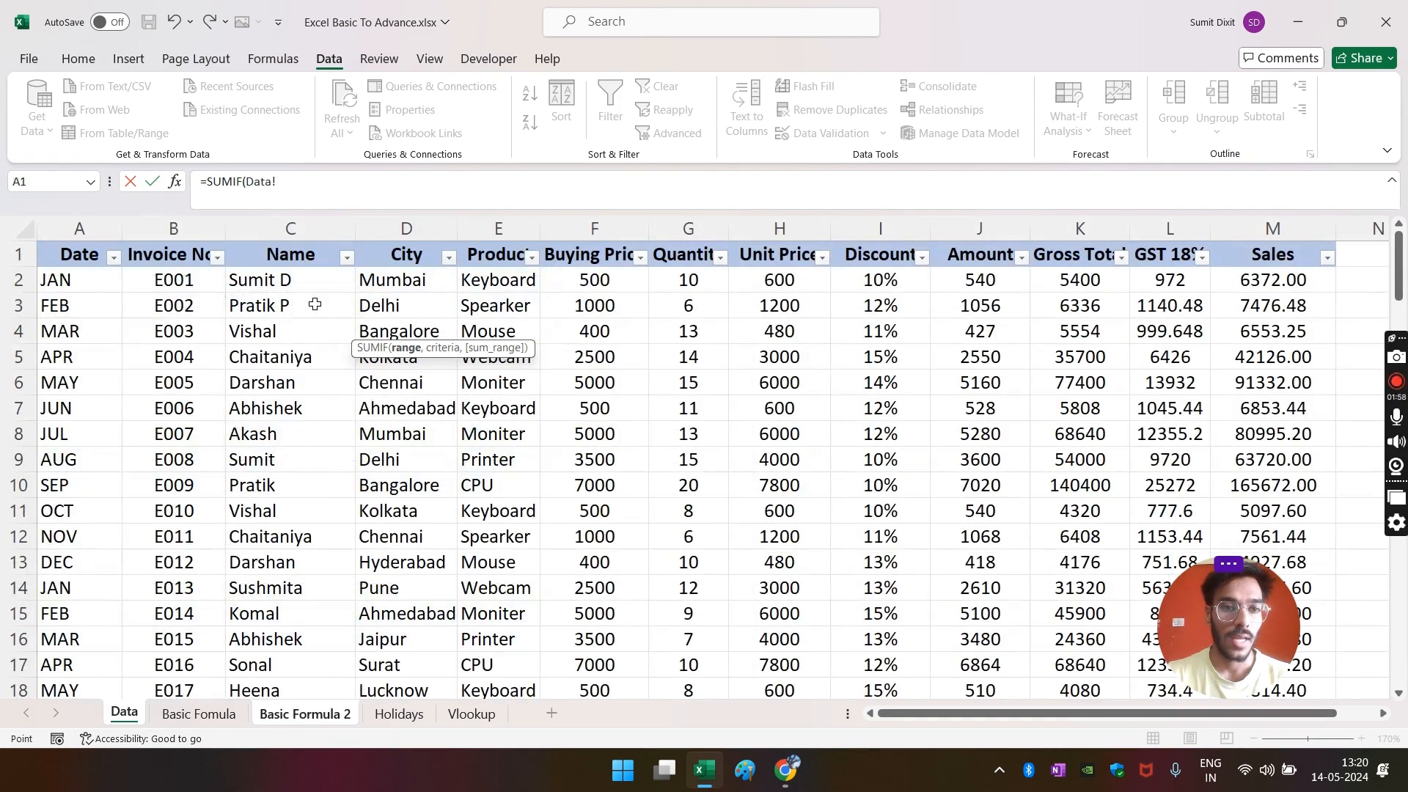
pyautogui.click(510, 228)
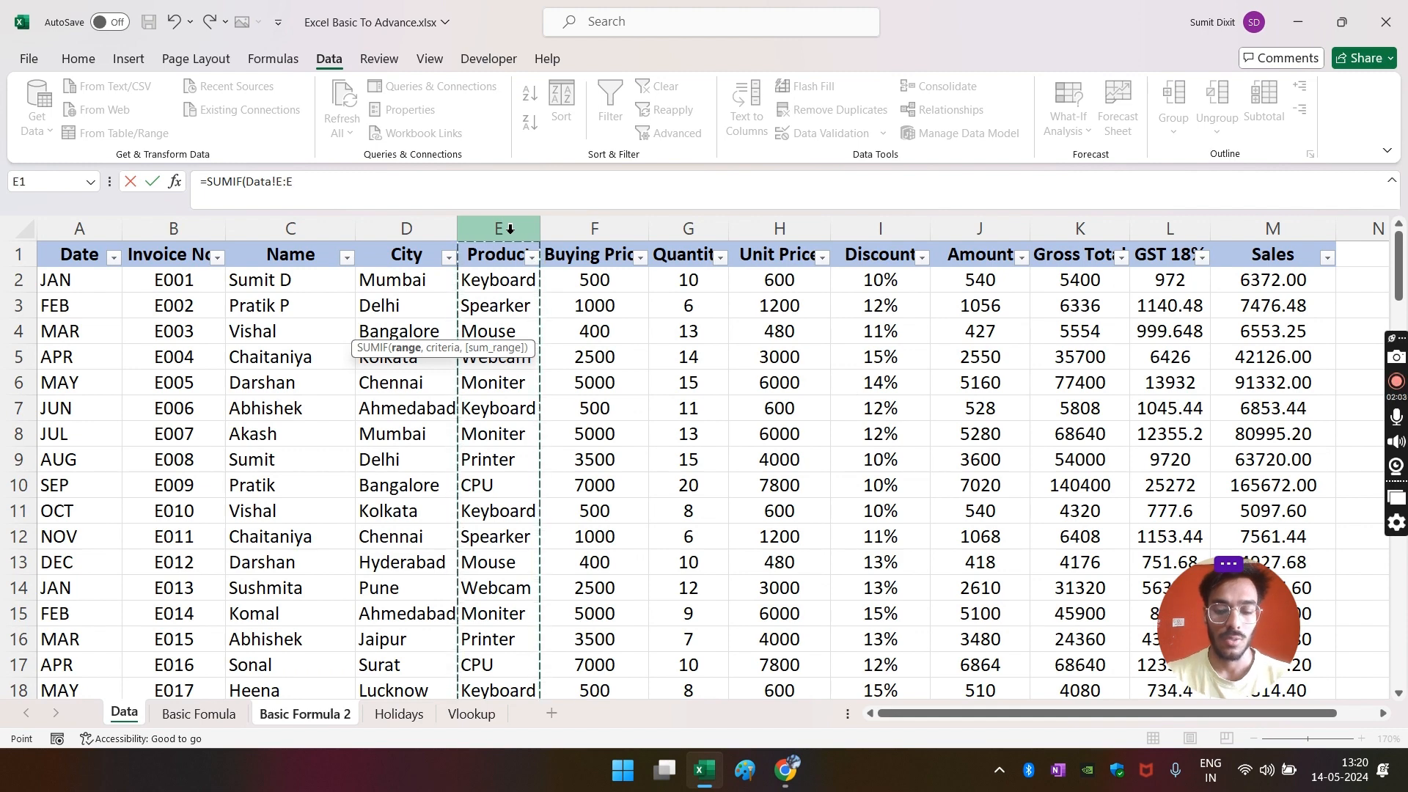
pyautogui.write(',')
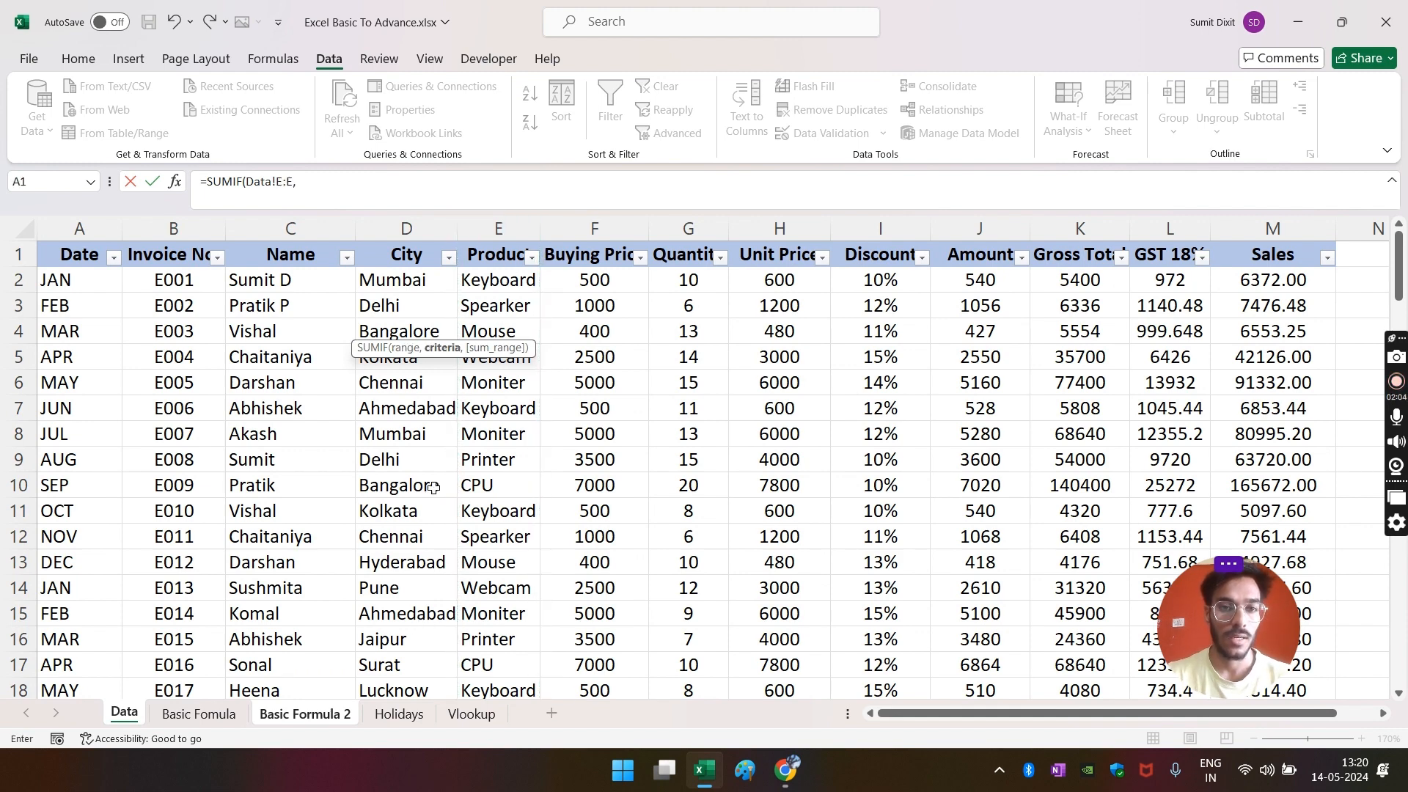
pyautogui.click(338, 715)
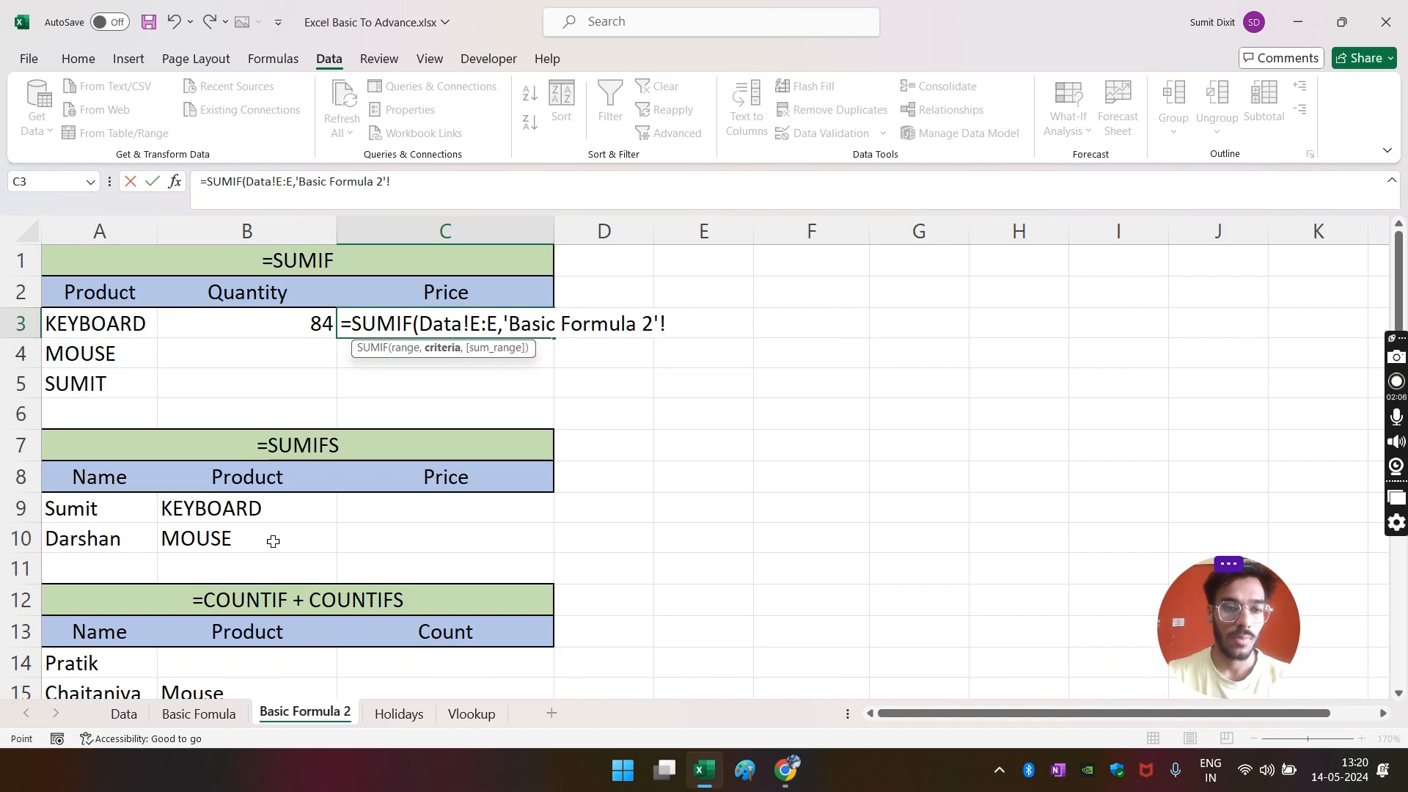
pyautogui.click(115, 328)
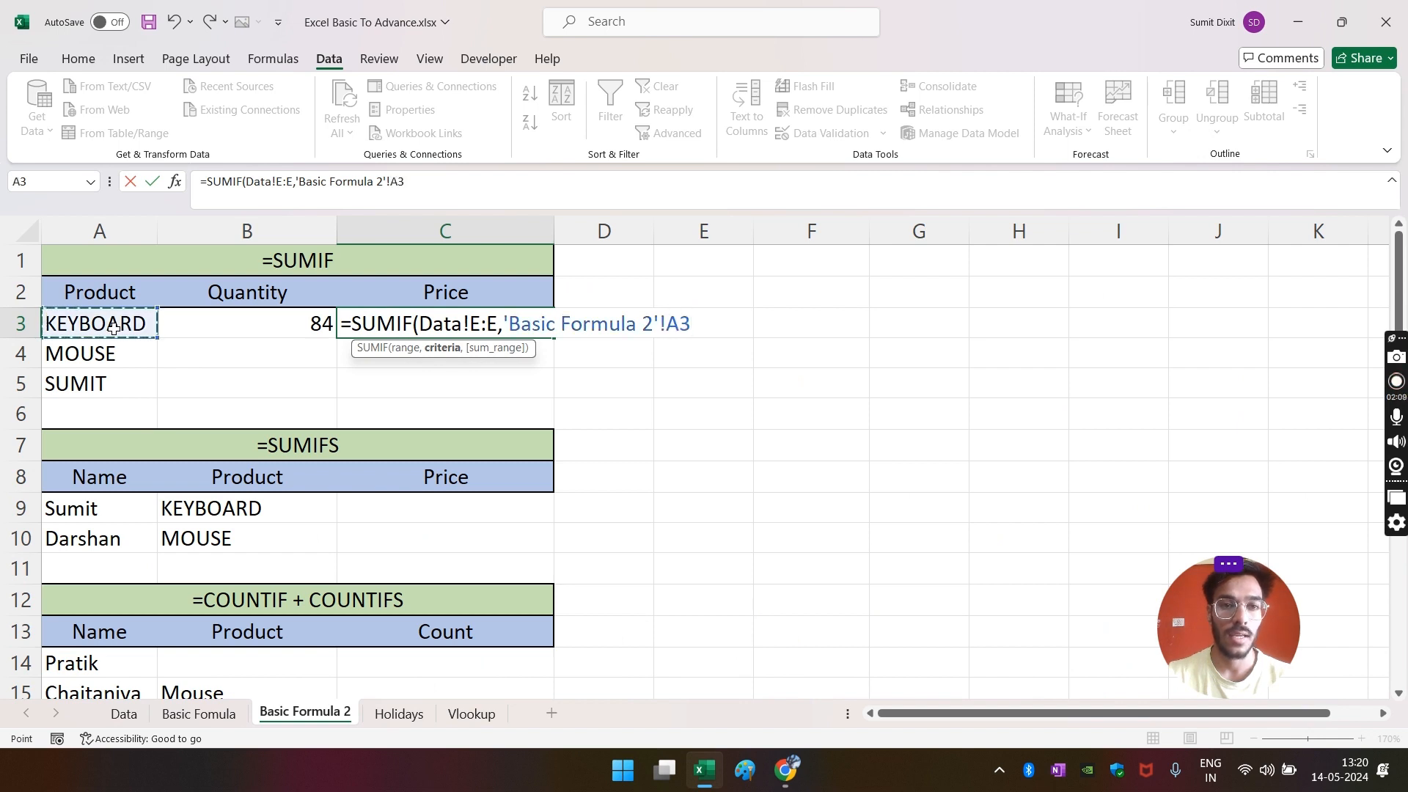
# - Replace the criterion with "KEYBOARD" and sum Data!J:J, giving 4212
pyautogui.moveTo(428, 182); pyautogui.dragTo(294, 194)
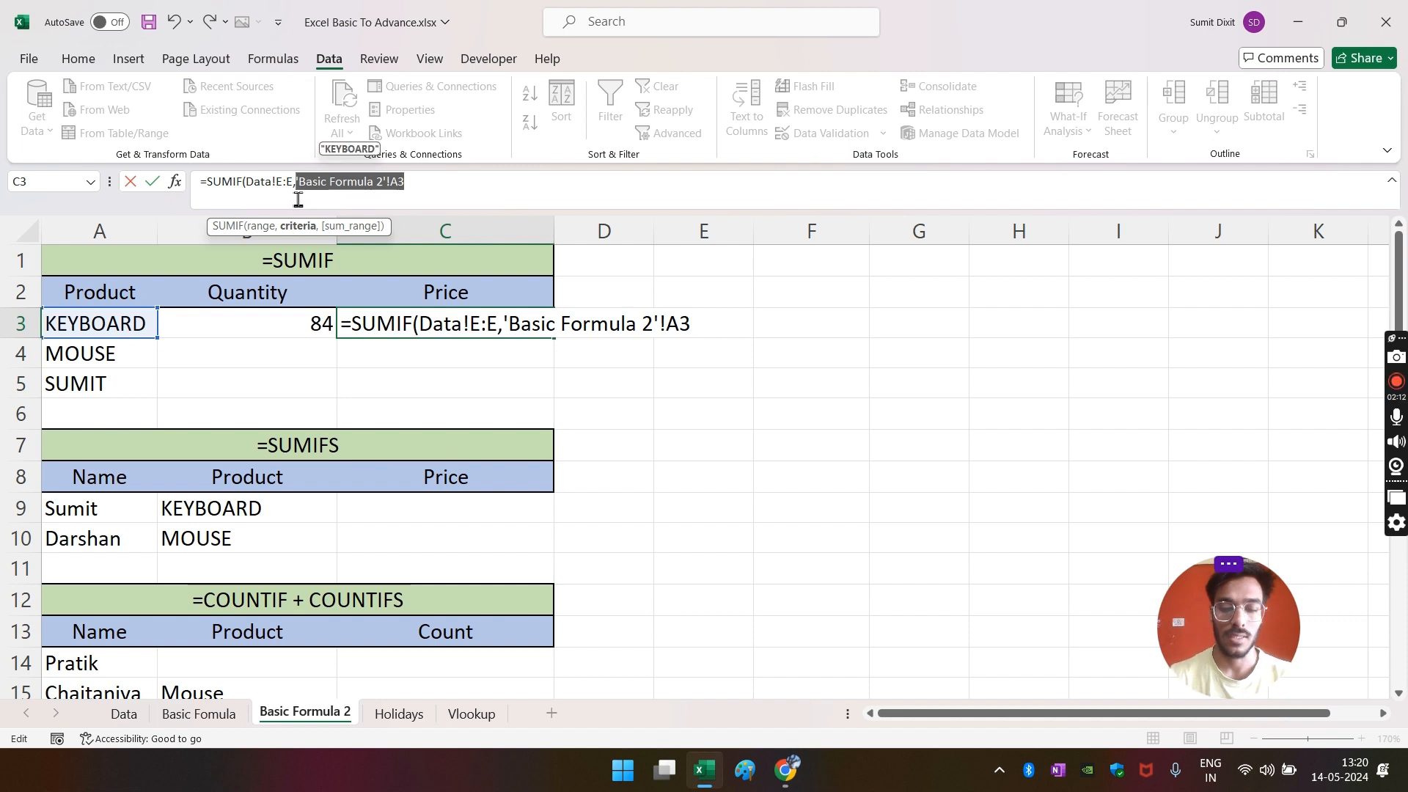
pyautogui.press('BackSpace')
pyautogui.press('BackSpace')
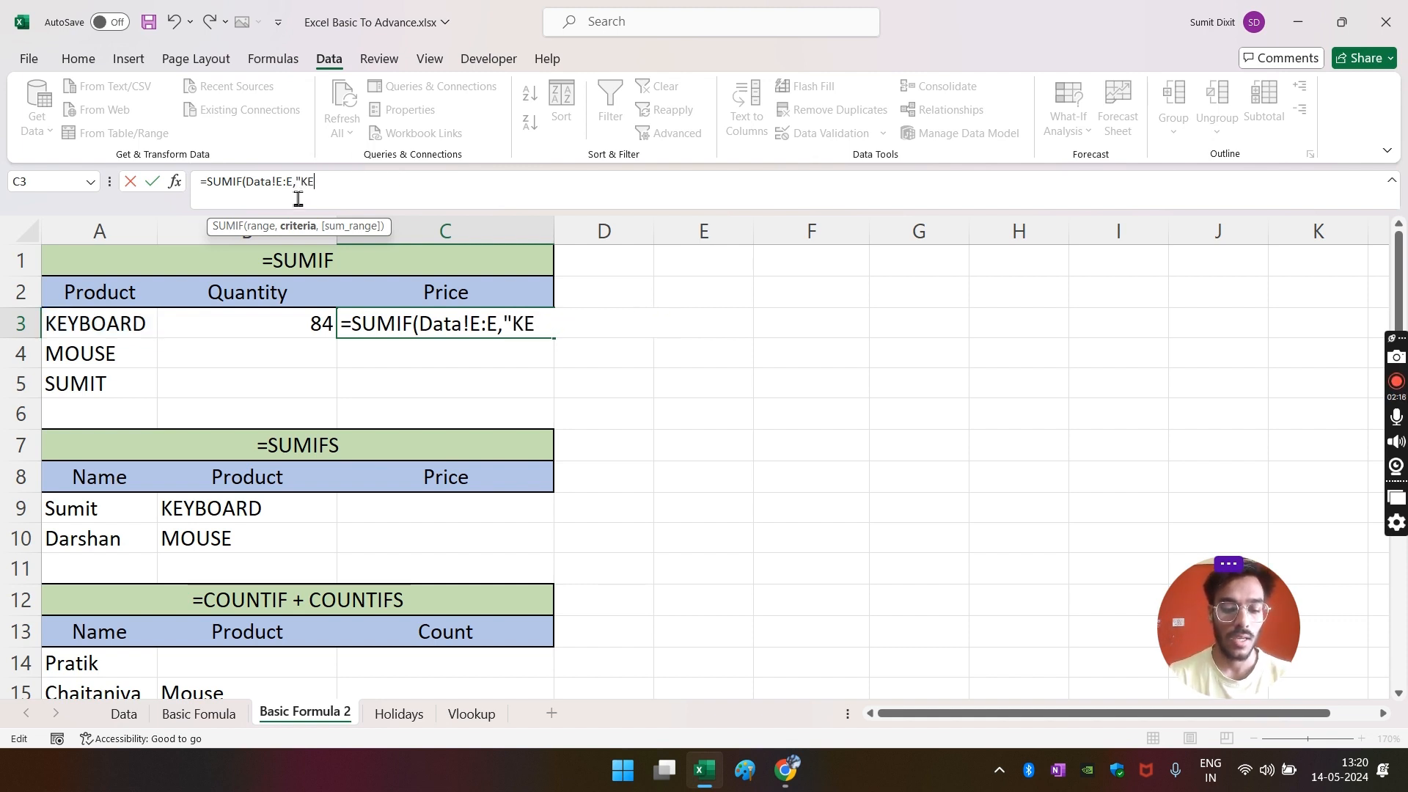
pyautogui.write('"KEYBOARD"')
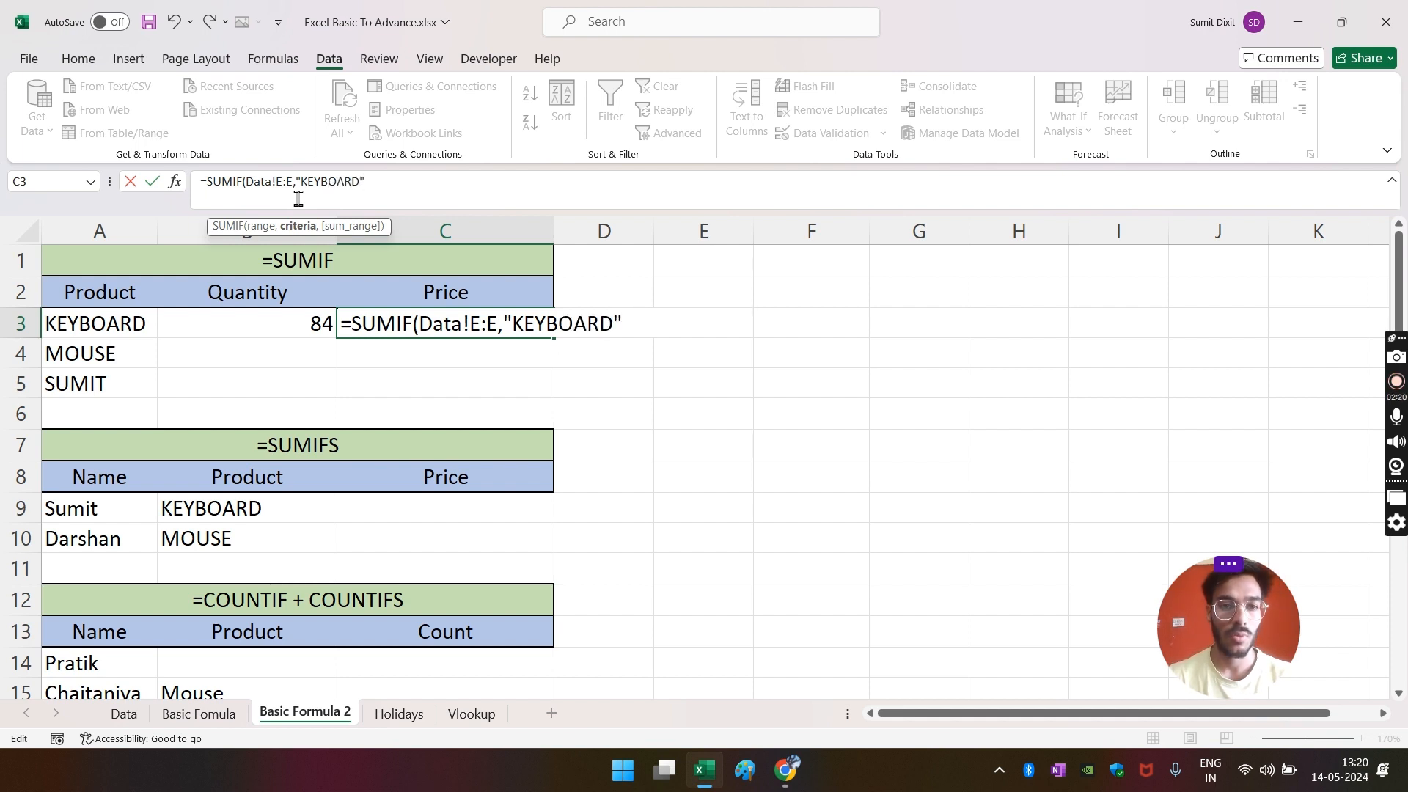
pyautogui.write(',')
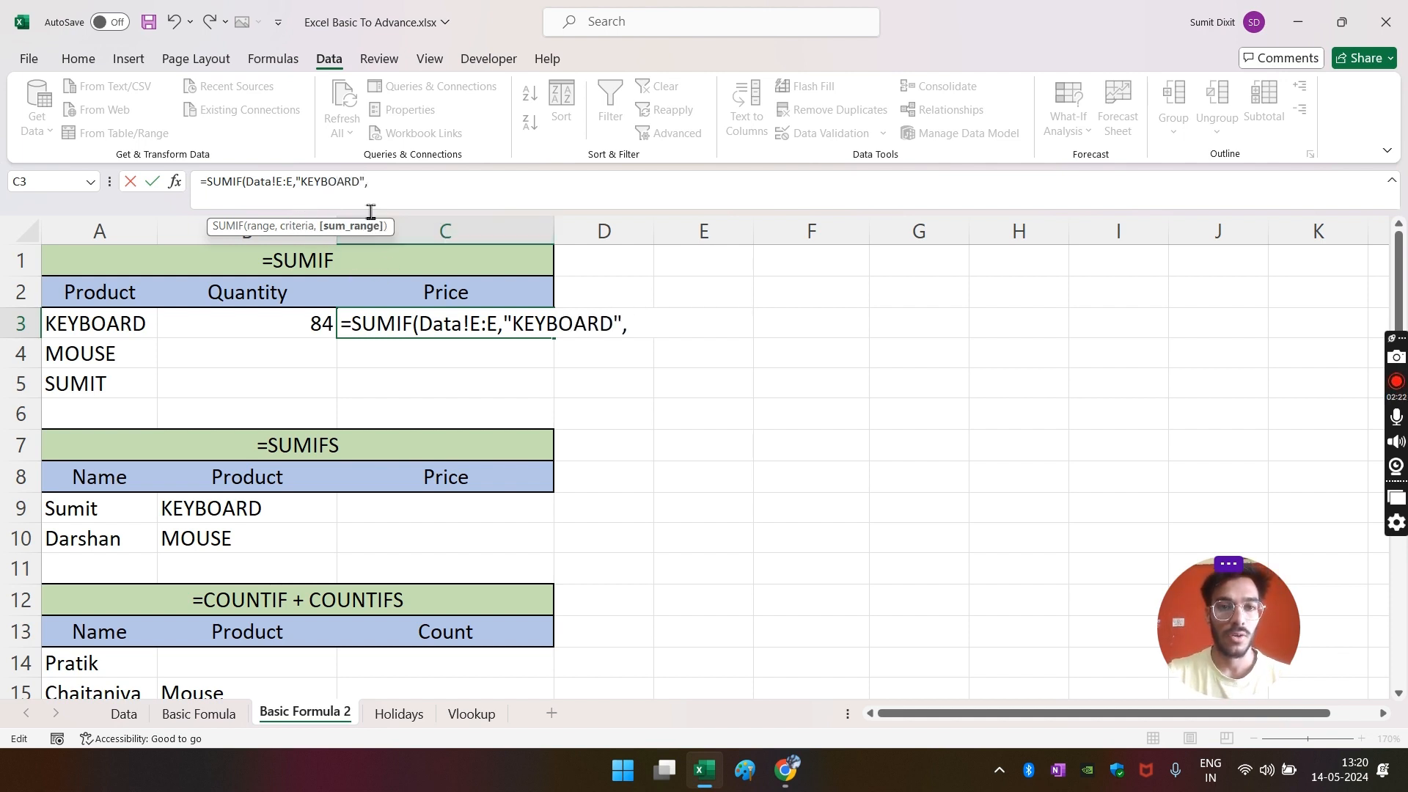
pyautogui.click(124, 713)
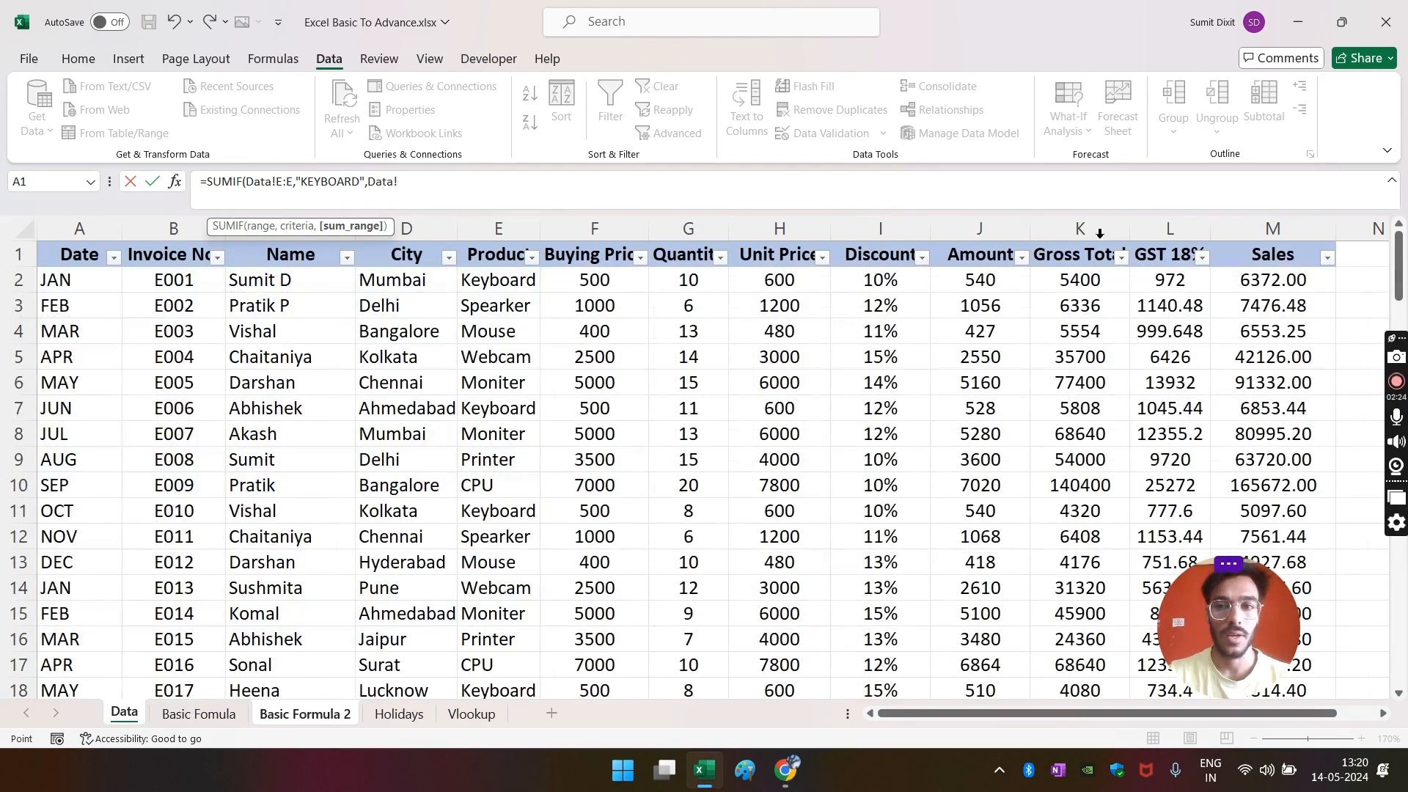
pyautogui.click(960, 229)
pyautogui.press('Return')
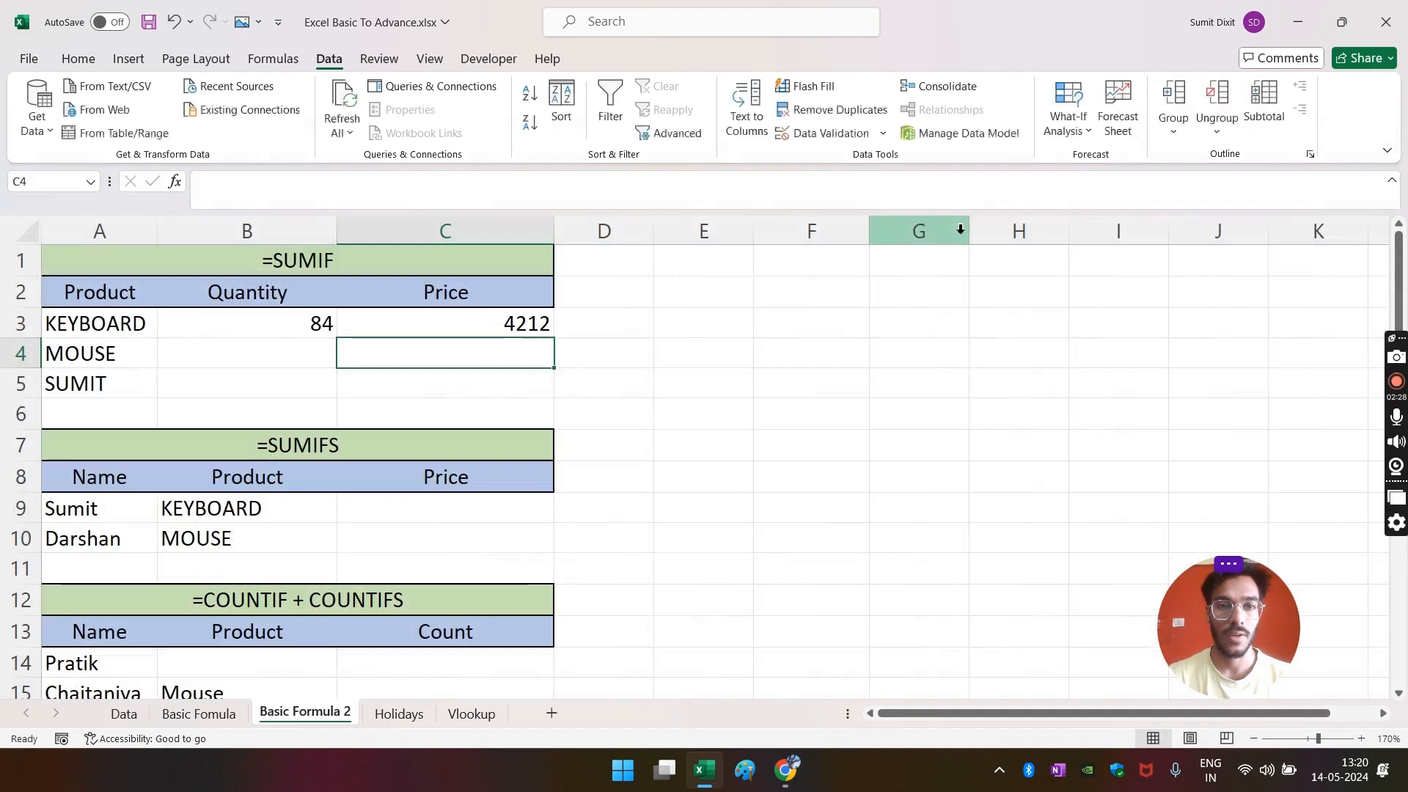
pyautogui.click(472, 327)
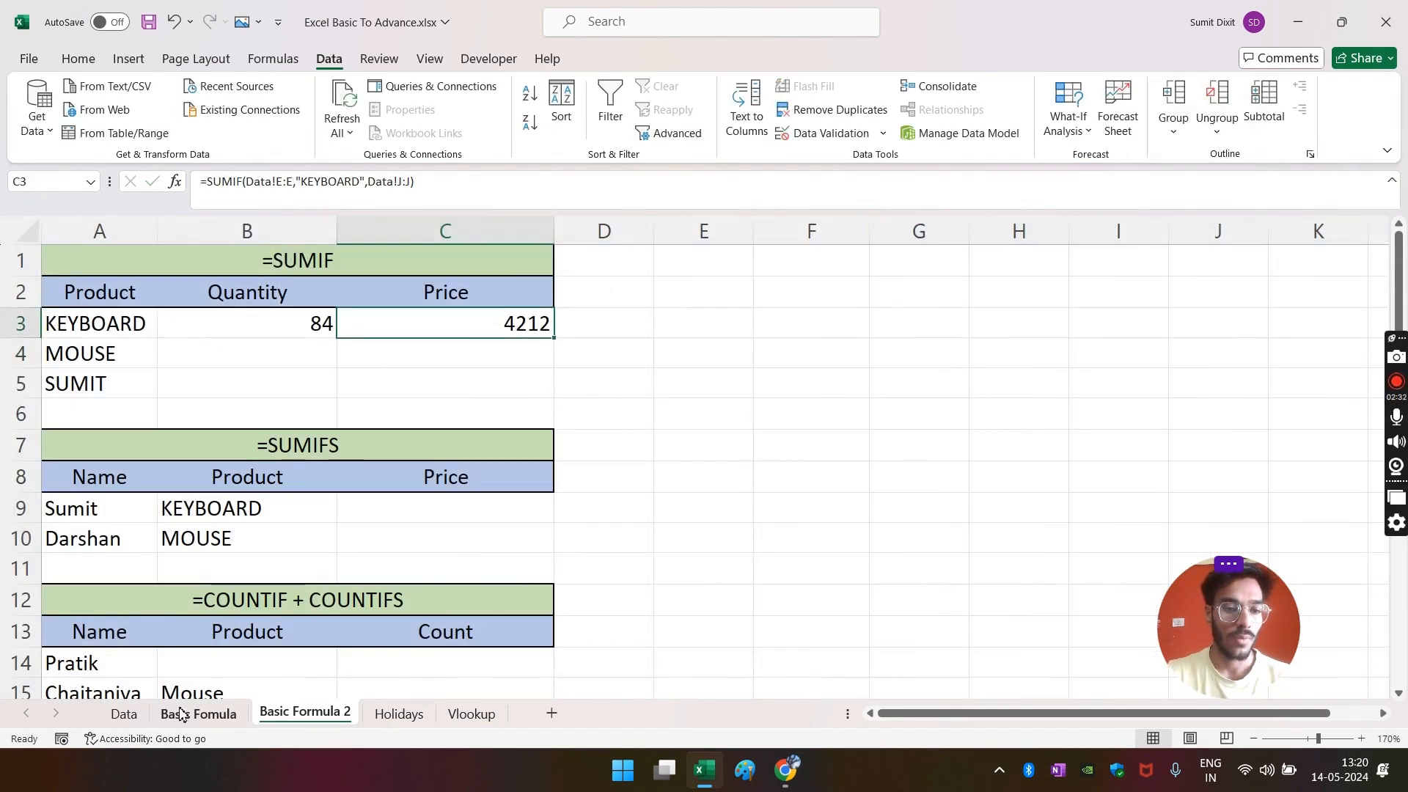
# - Filter the Data sheet's Product column by searching KEY and confirm the Keyboard Amount values total 4212
pyautogui.click(126, 715)
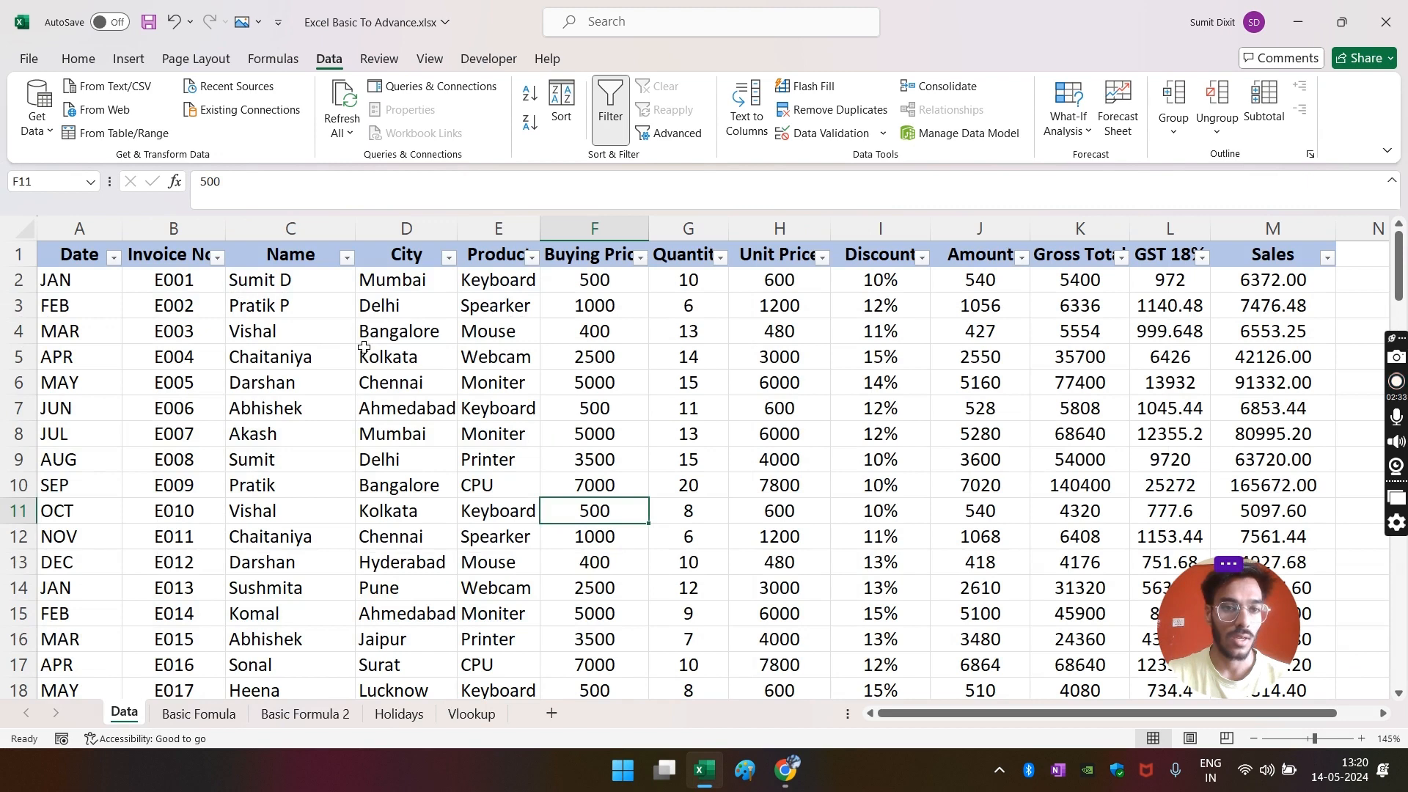
pyautogui.click(532, 257)
pyautogui.click(372, 474)
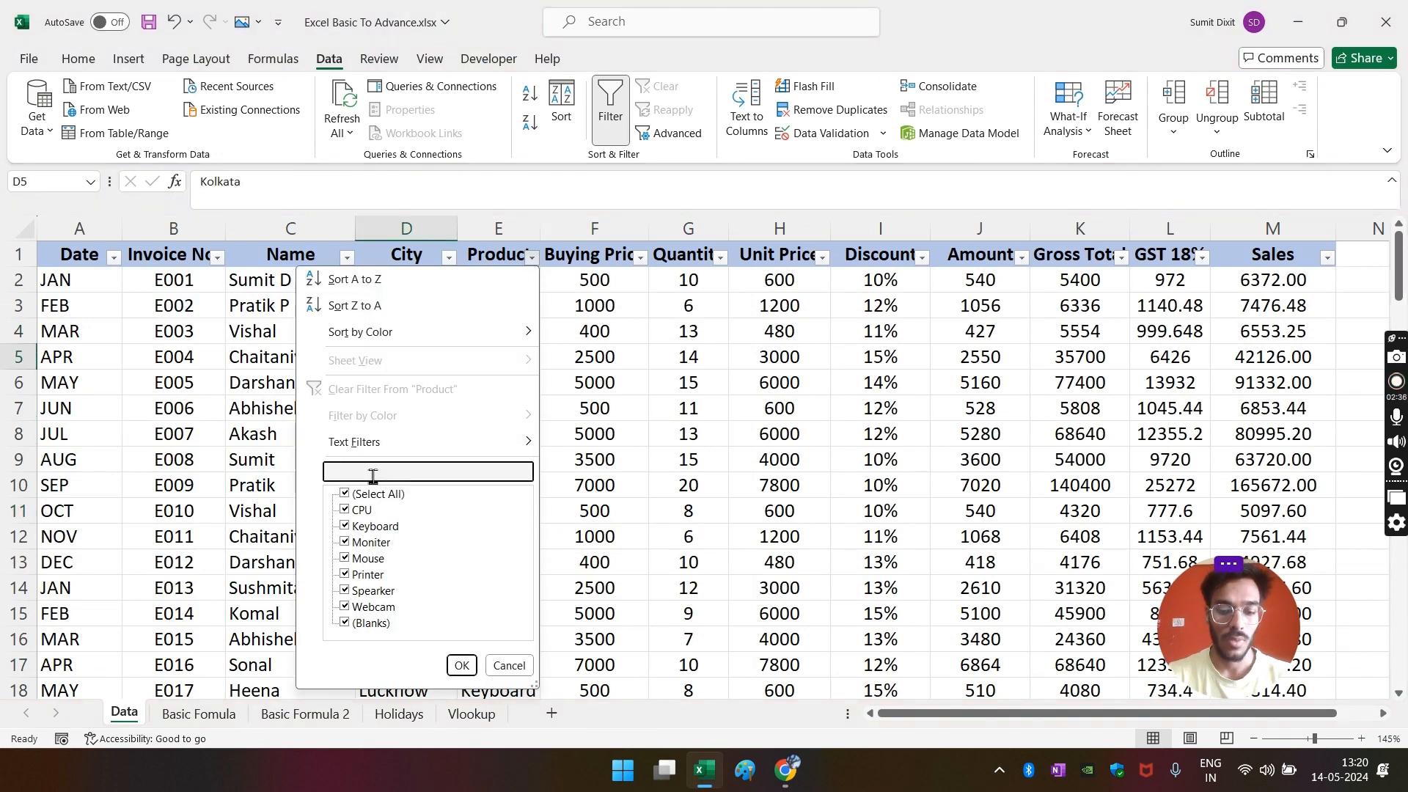
pyautogui.write('KEY')
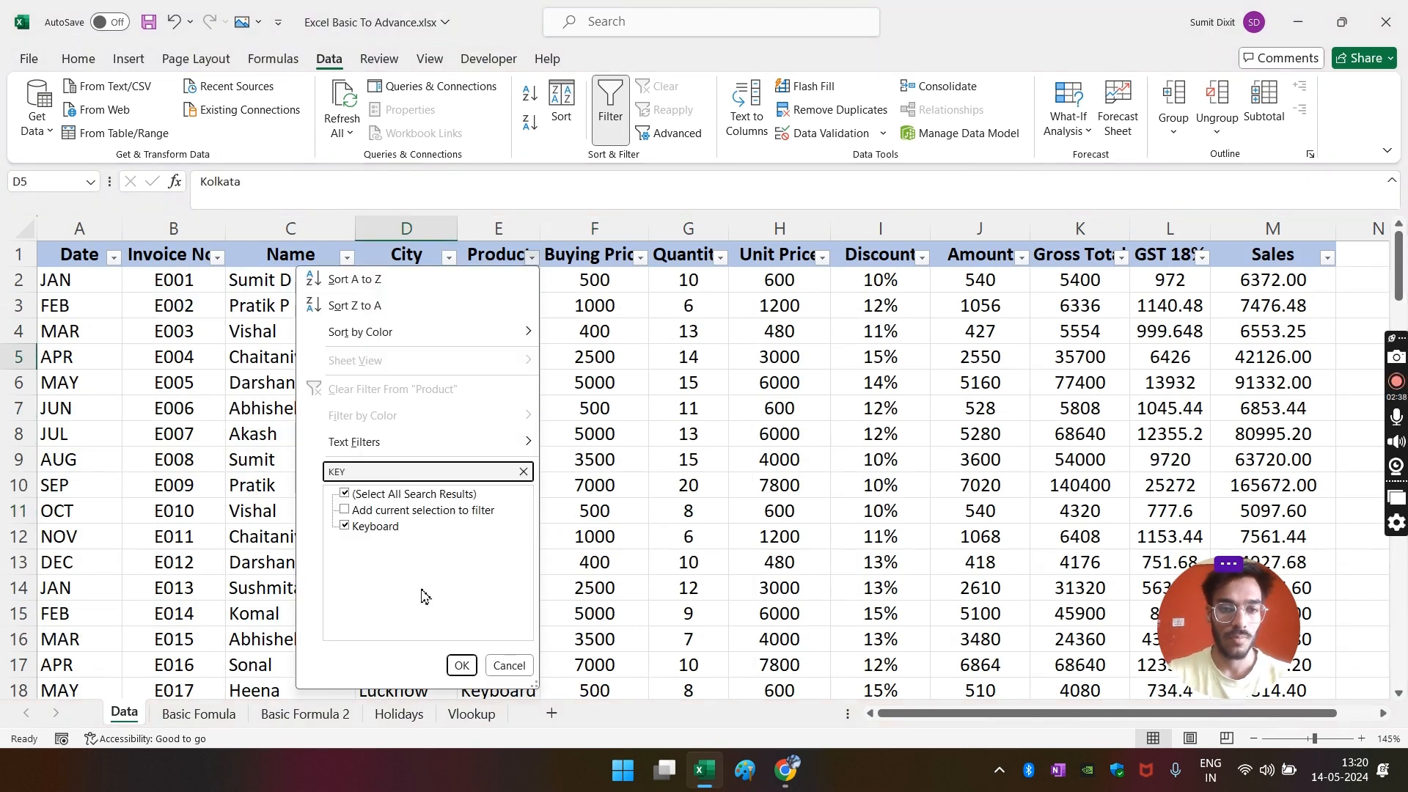
pyautogui.click(461, 665)
pyautogui.keyDown('shift'); pyautogui.click(993, 465); pyautogui.keyUp('shift')
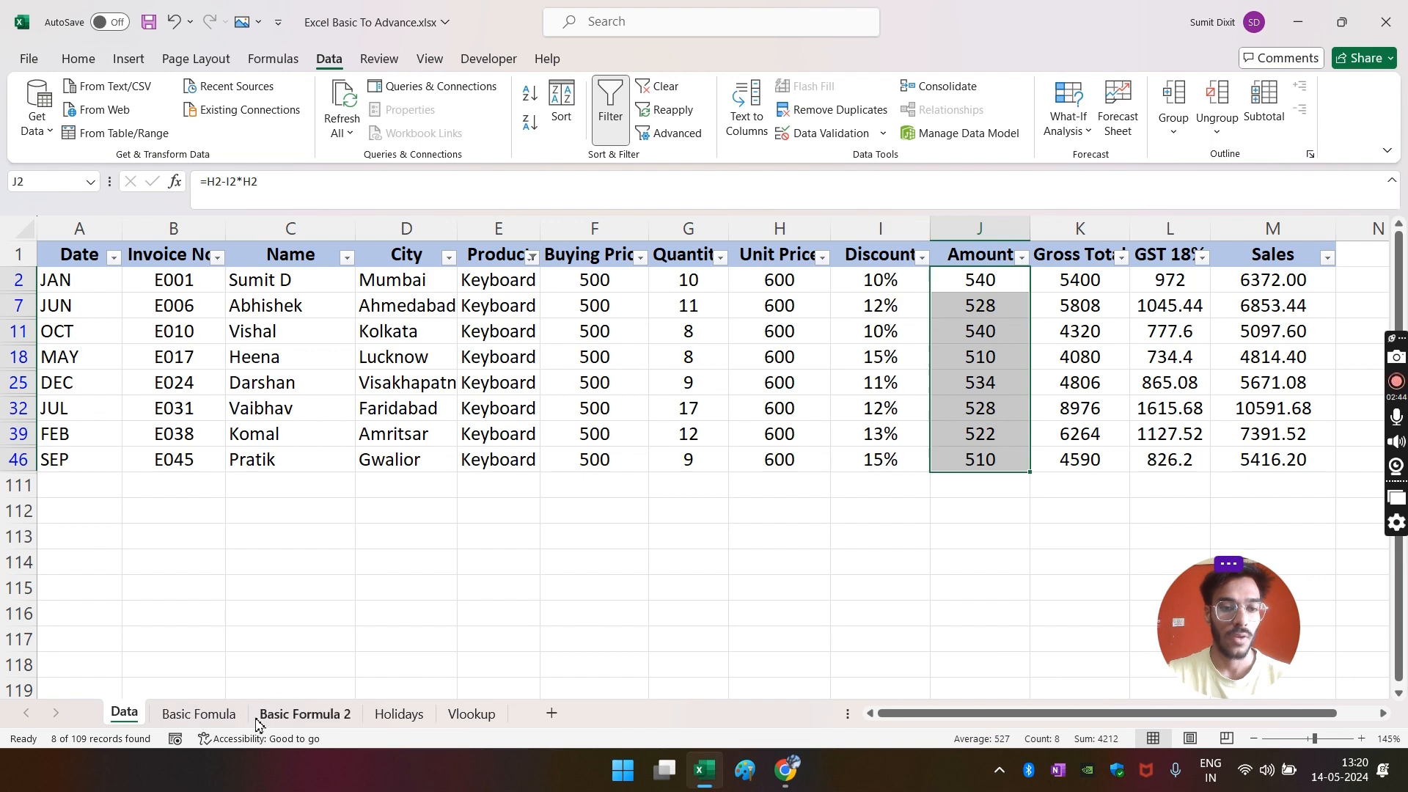
pyautogui.click(305, 715)
pyautogui.click(477, 385)
pyautogui.click(285, 347)
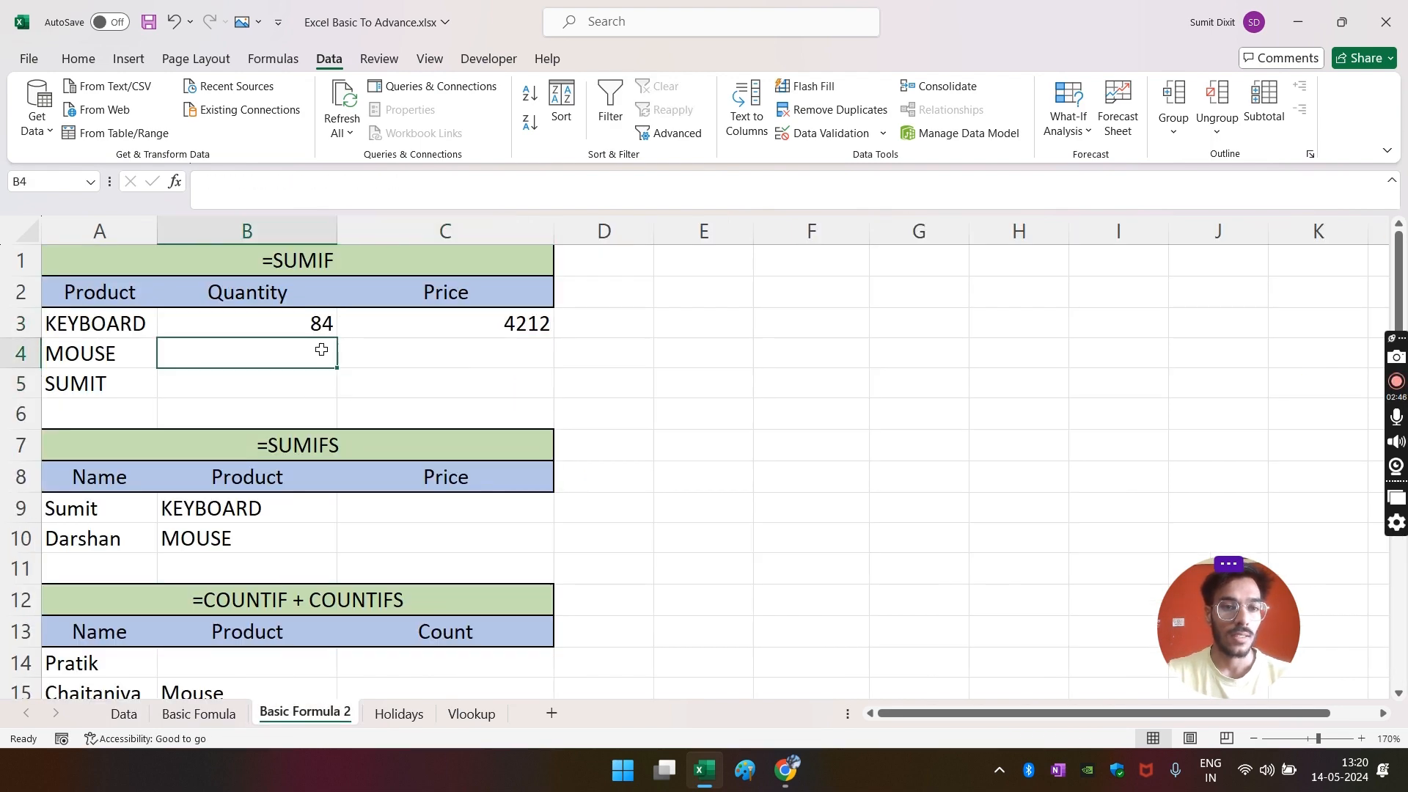
# - Copy B3's Quantity SUMIF down into B4 for MOUSE and inspect its formula, showing 159
pyautogui.click(297, 327)
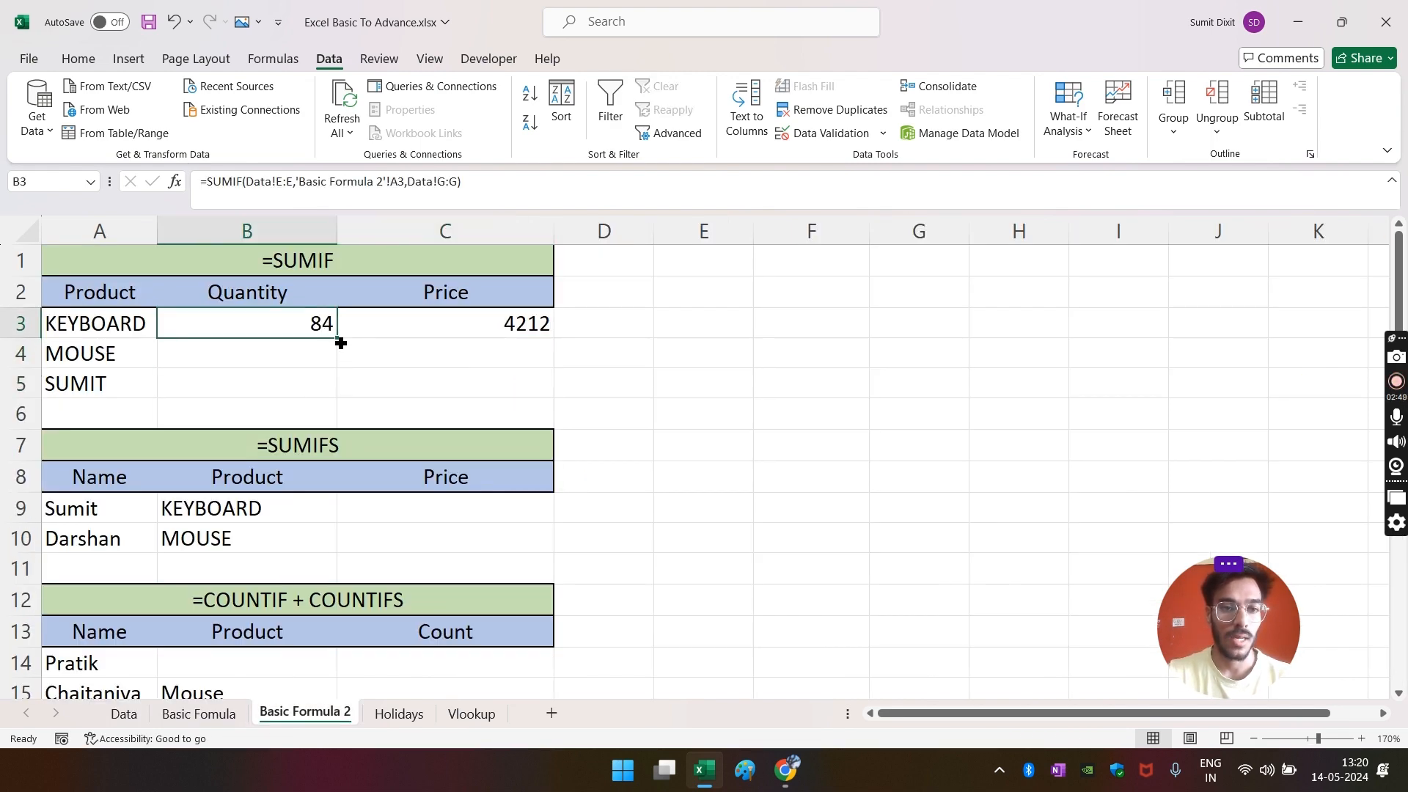
pyautogui.moveTo(340, 343); pyautogui.dragTo(339, 364)
pyautogui.click(407, 363)
pyautogui.click(264, 359)
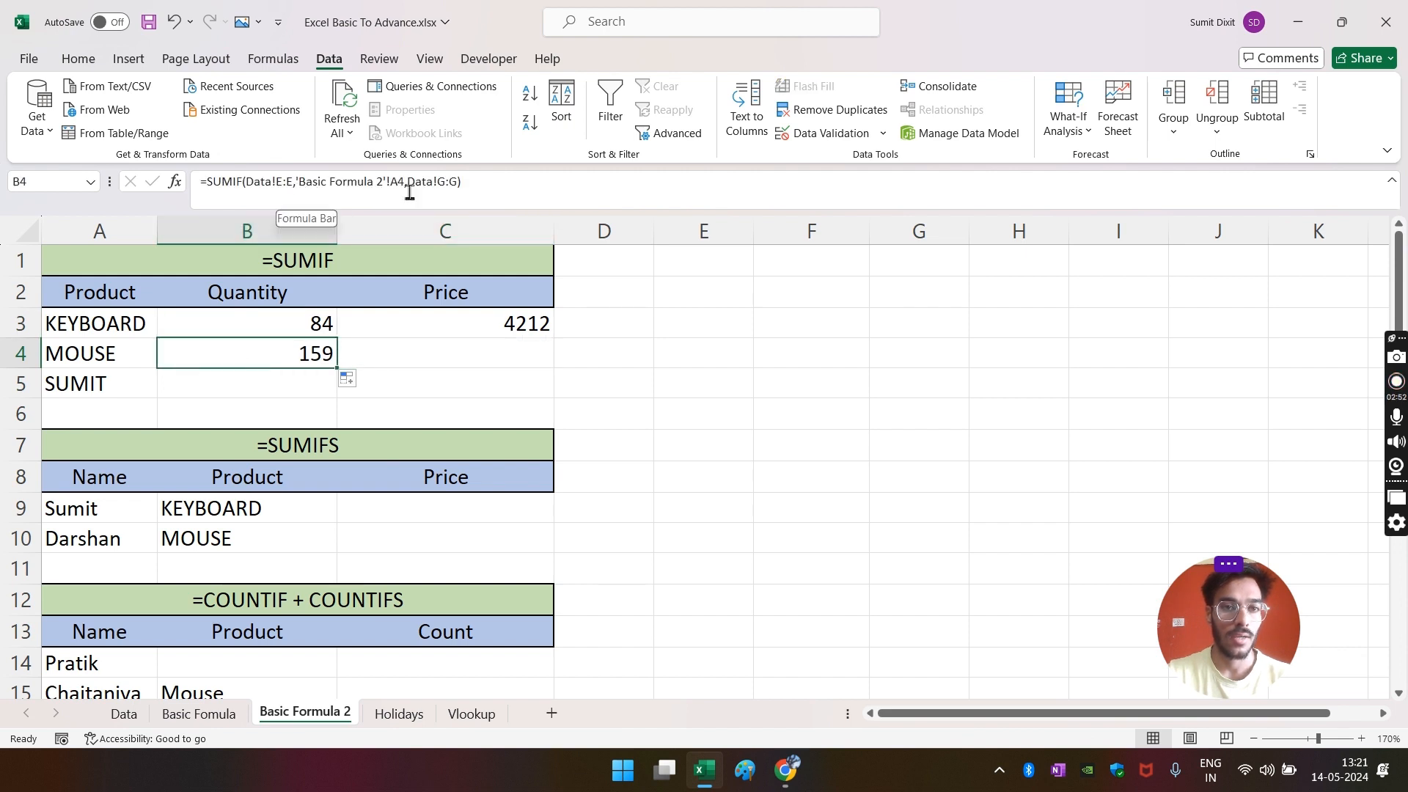
pyautogui.press('F2')
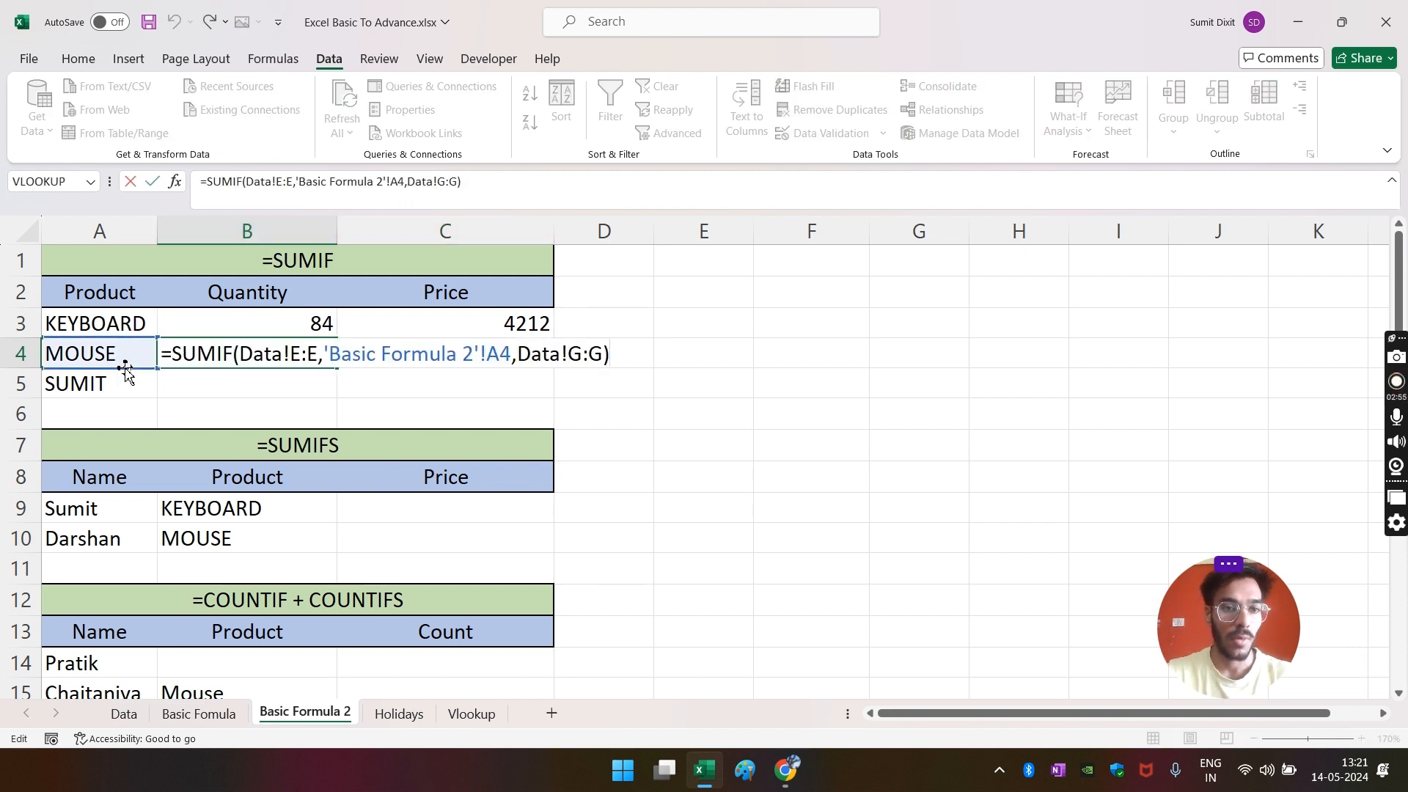
# - Switch the Data Product filter from Keyboard to Mouse and confirm Mouse quantities total 159
pyautogui.click(122, 714)
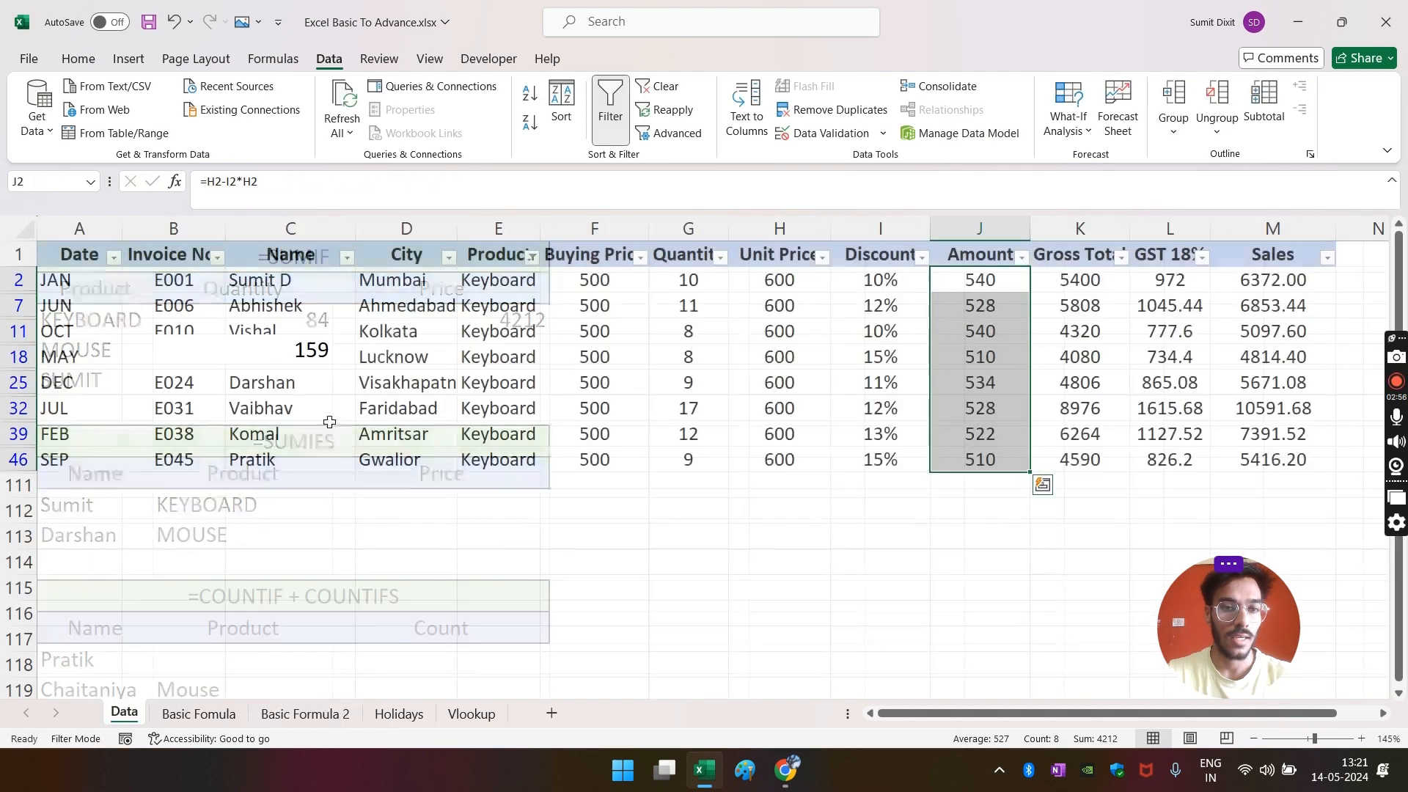
pyautogui.moveTo(504, 340); pyautogui.dragTo(503, 401)
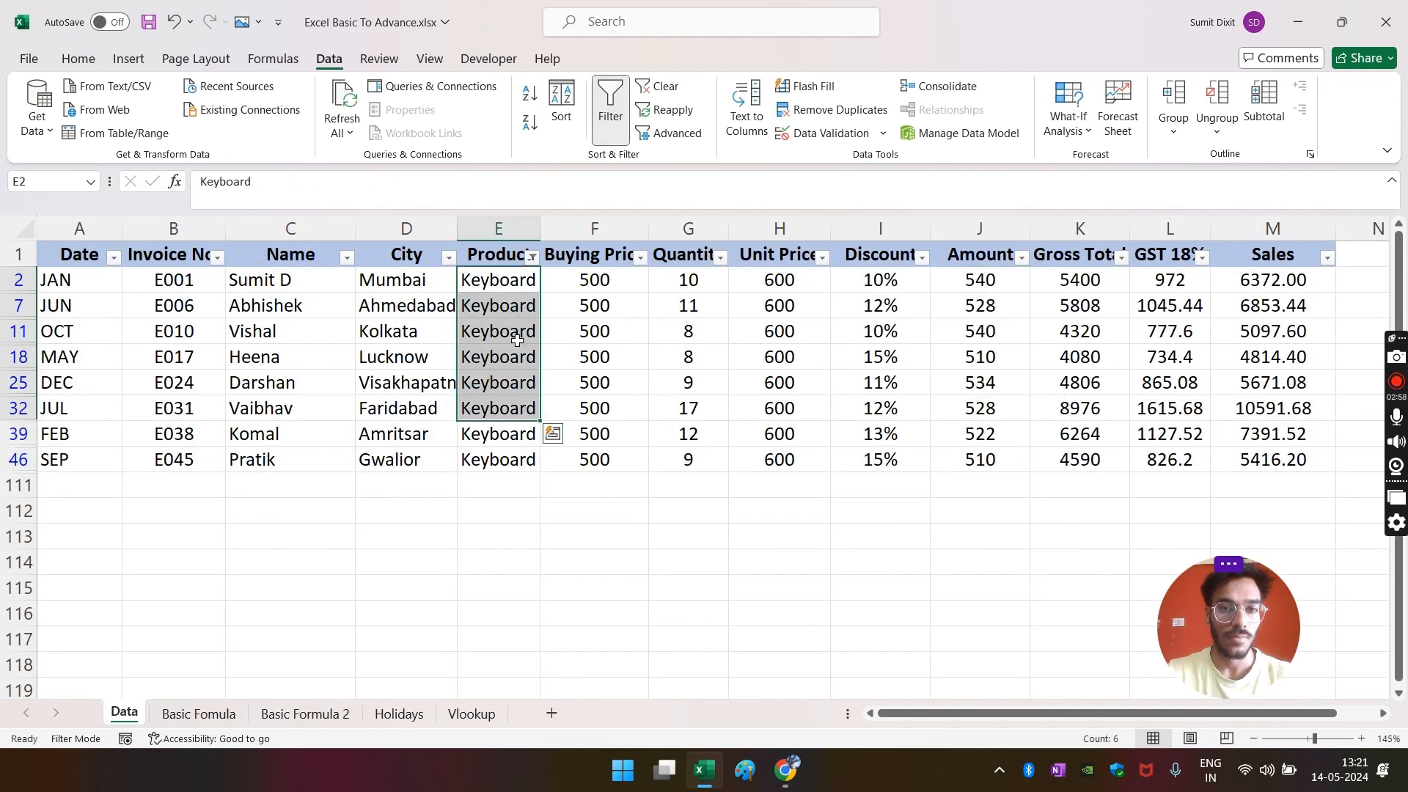
pyautogui.click(533, 259)
pyautogui.click(355, 527)
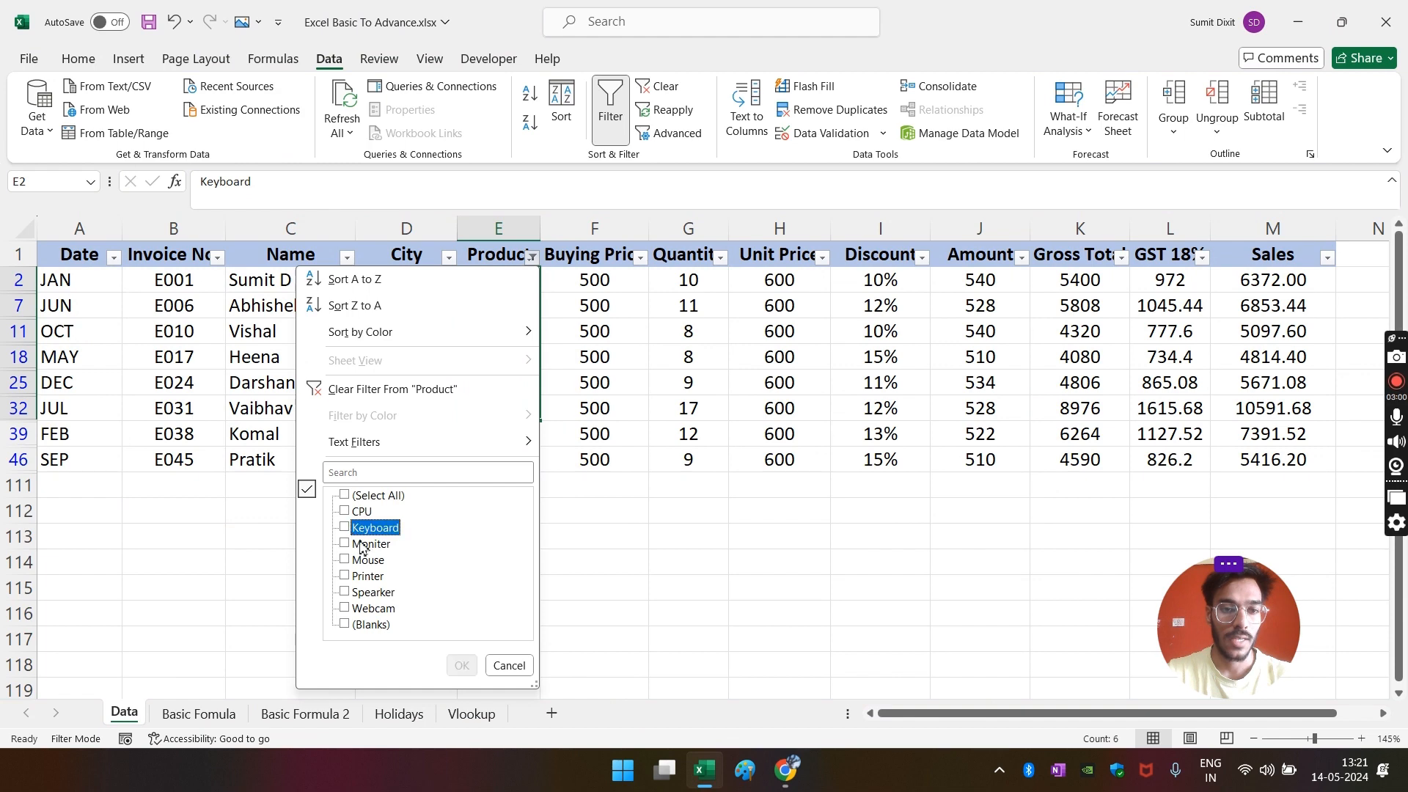
pyautogui.click(365, 559)
pyautogui.click(461, 665)
pyautogui.click(631, 640)
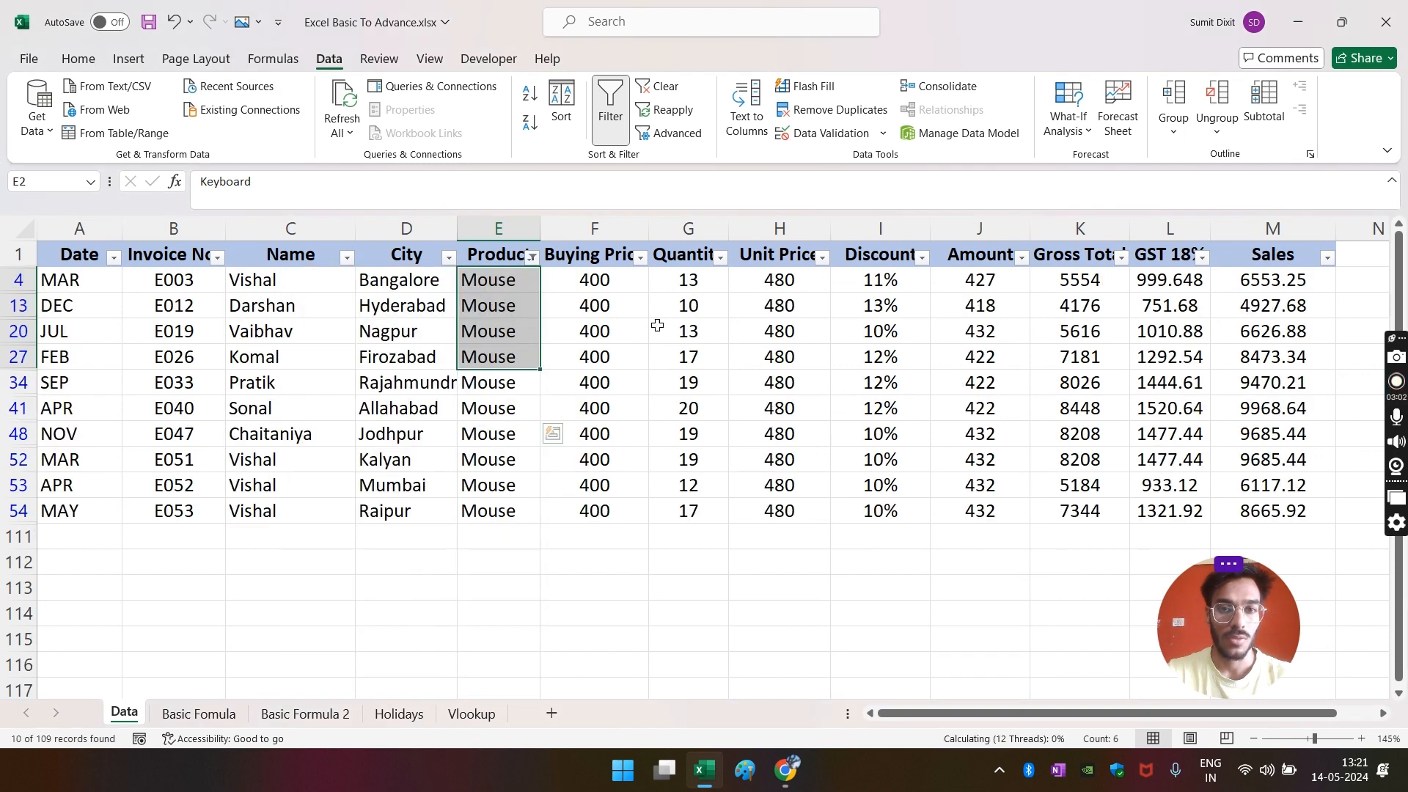
pyautogui.moveTo(700, 276); pyautogui.dragTo(688, 510)
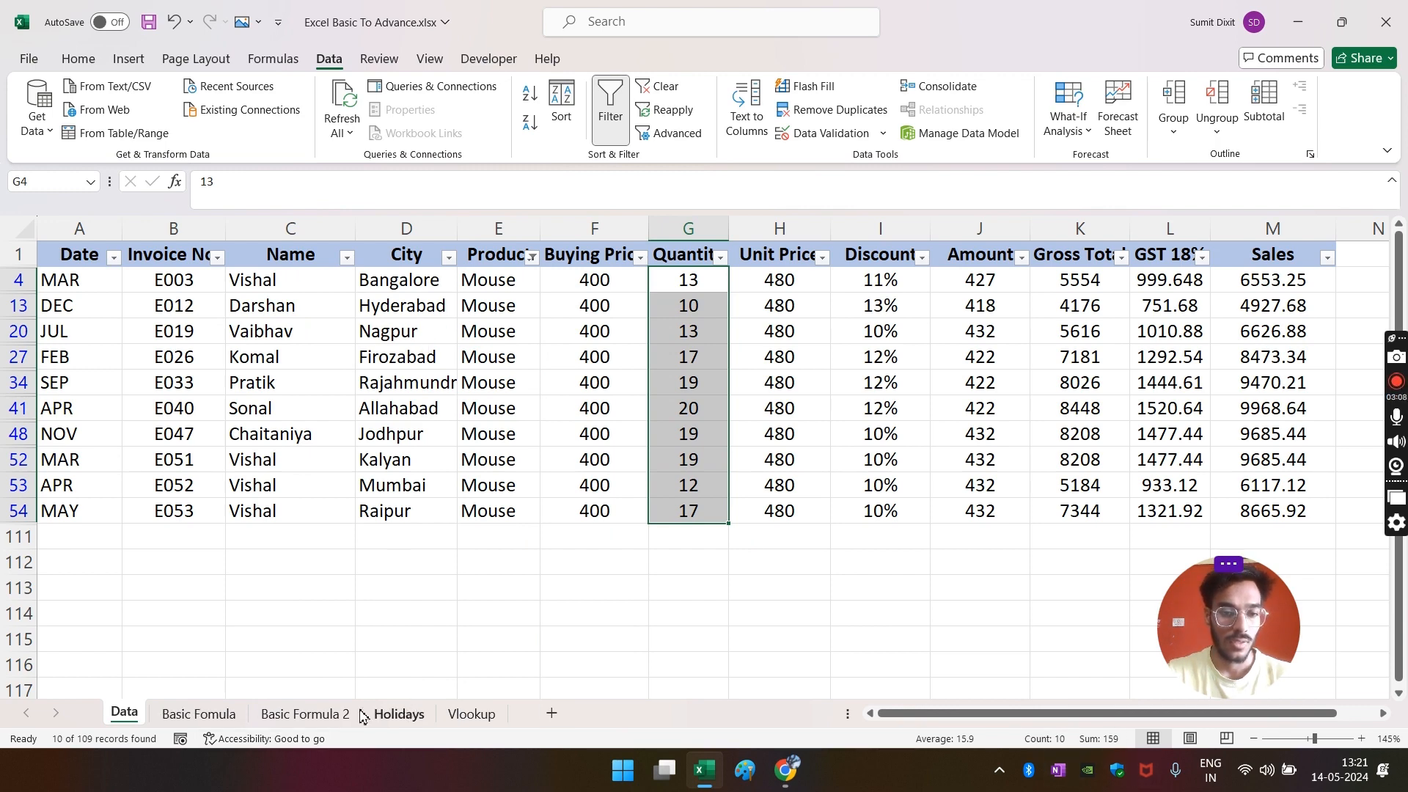
pyautogui.click(305, 713)
pyautogui.click(352, 387)
pyautogui.click(298, 355)
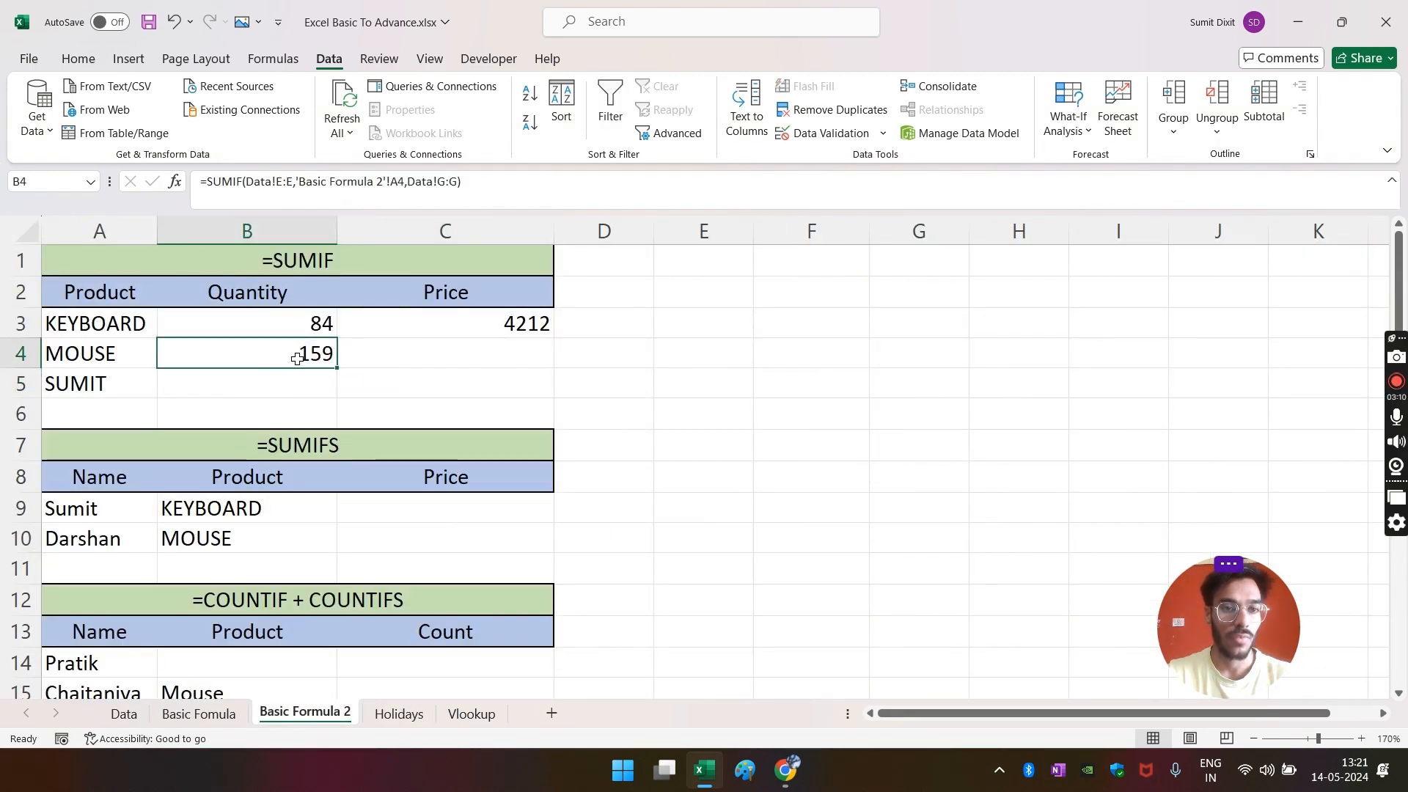
# - Copy C3's price SUMIF into C4 and replace the "KEYBOARD" criterion with A4, giving 4272
pyautogui.click(440, 352)
pyautogui.click(521, 326)
pyautogui.moveTo(557, 344); pyautogui.dragTo(575, 366)
pyautogui.click(487, 361)
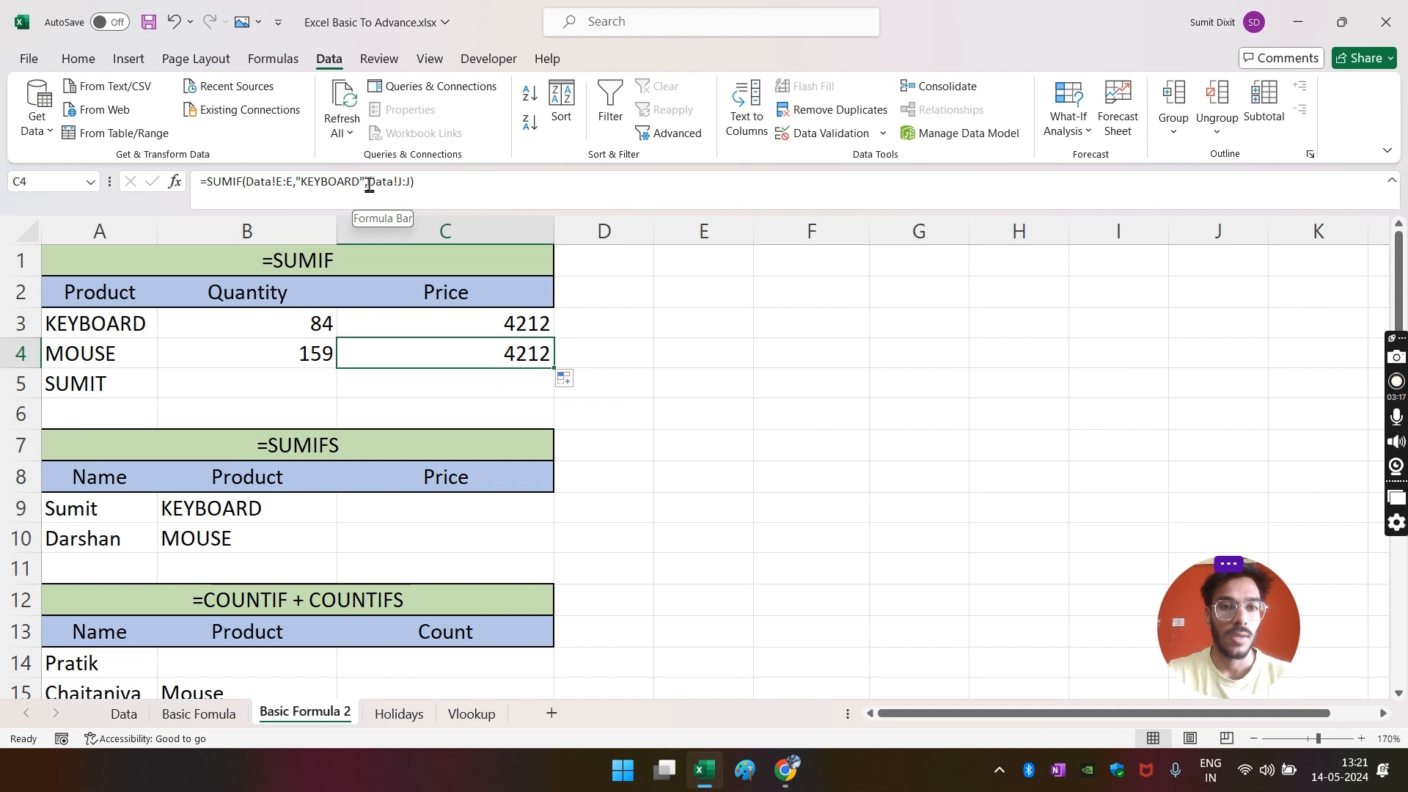
pyautogui.moveTo(368, 189); pyautogui.dragTo(298, 190)
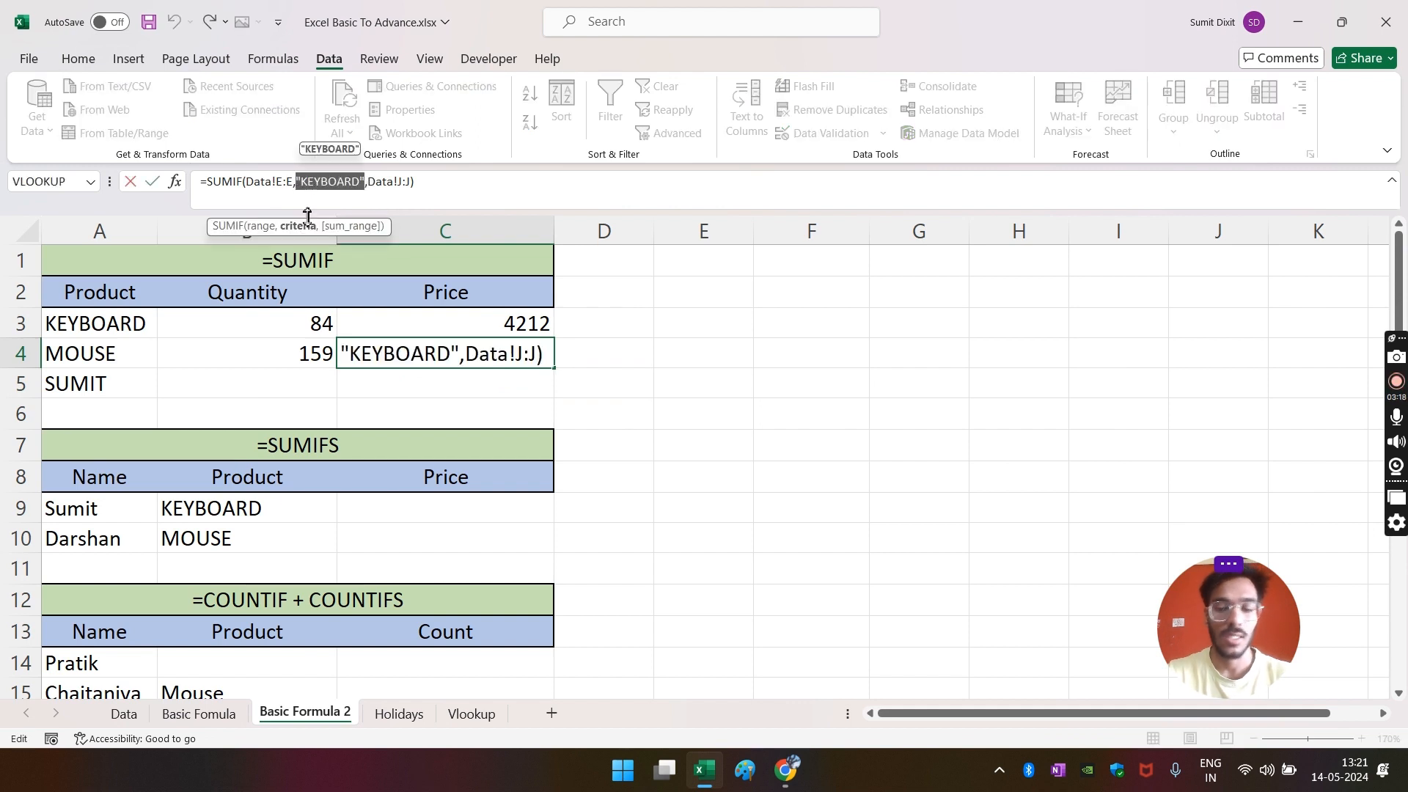
pyautogui.press('BackSpace')
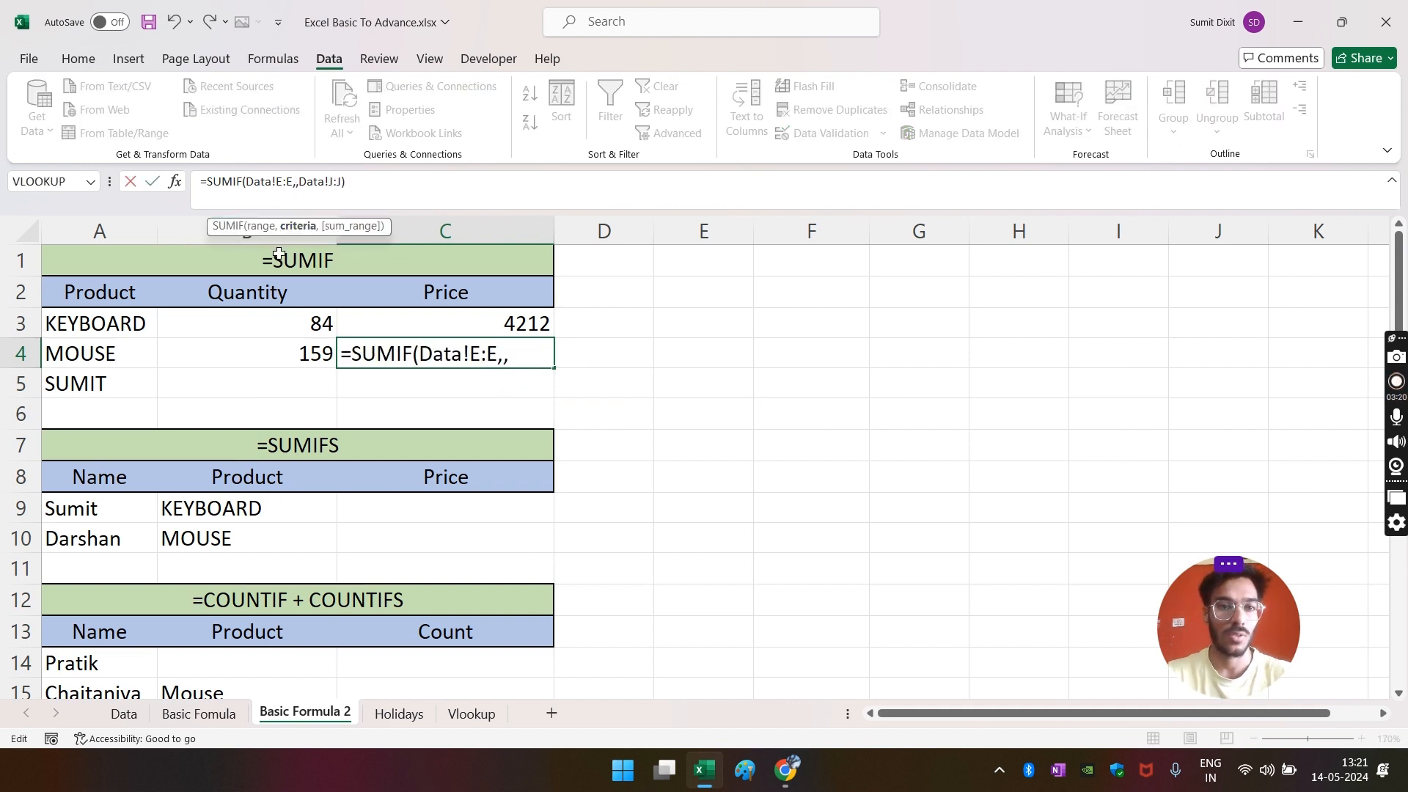
pyautogui.click(114, 350)
pyautogui.press('Return')
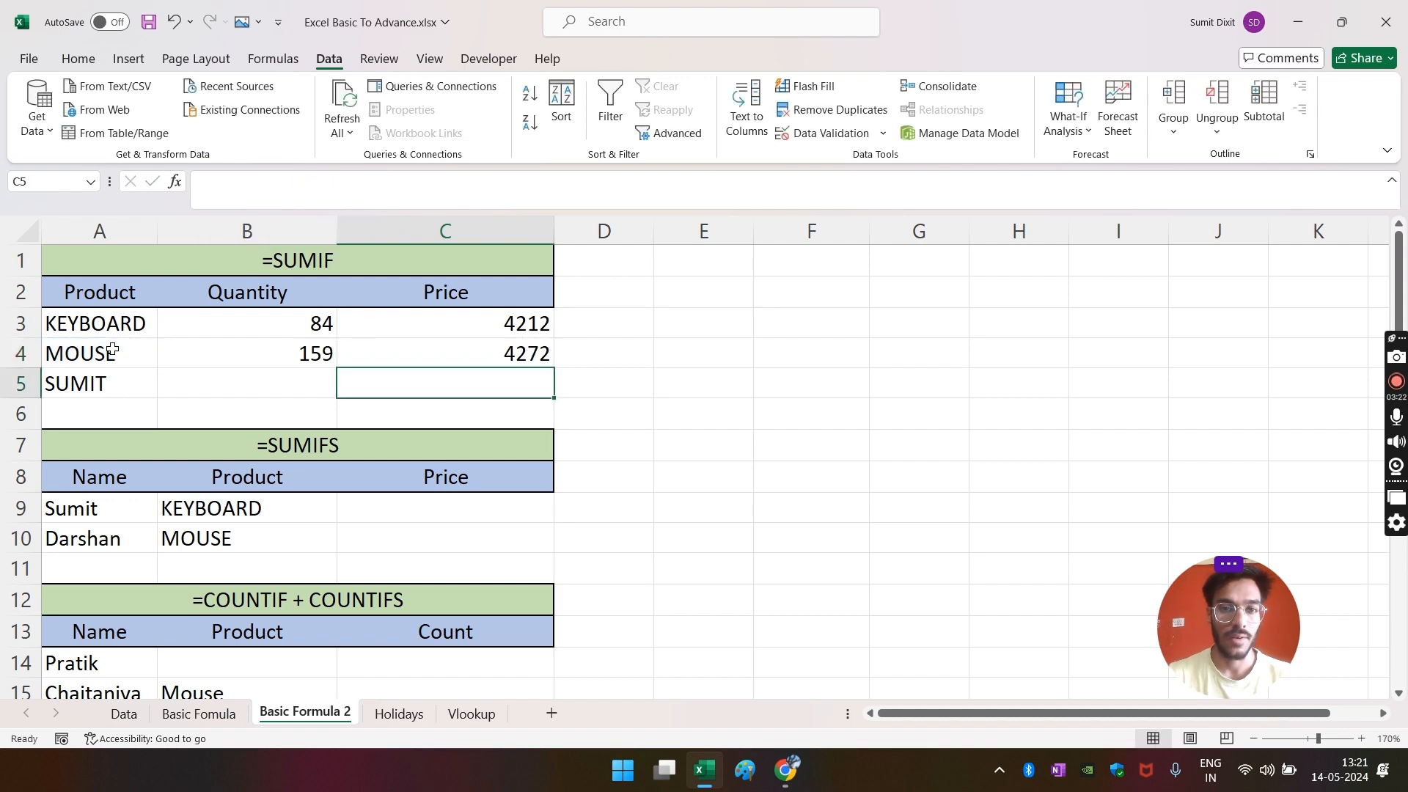
pyautogui.click(511, 354)
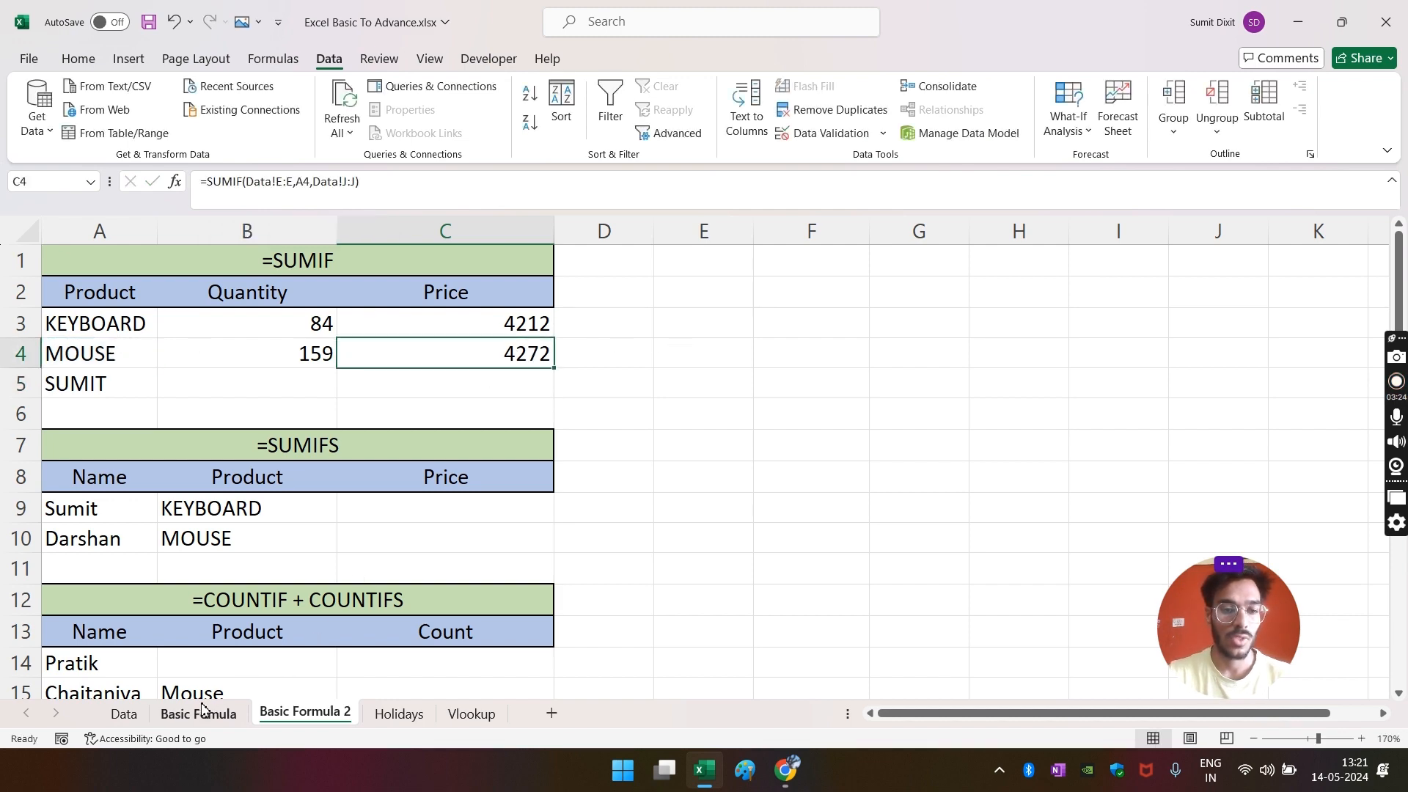
# - Check on the Data sheet that the filtered Mouse Amount values total 4272
pyautogui.click(121, 713)
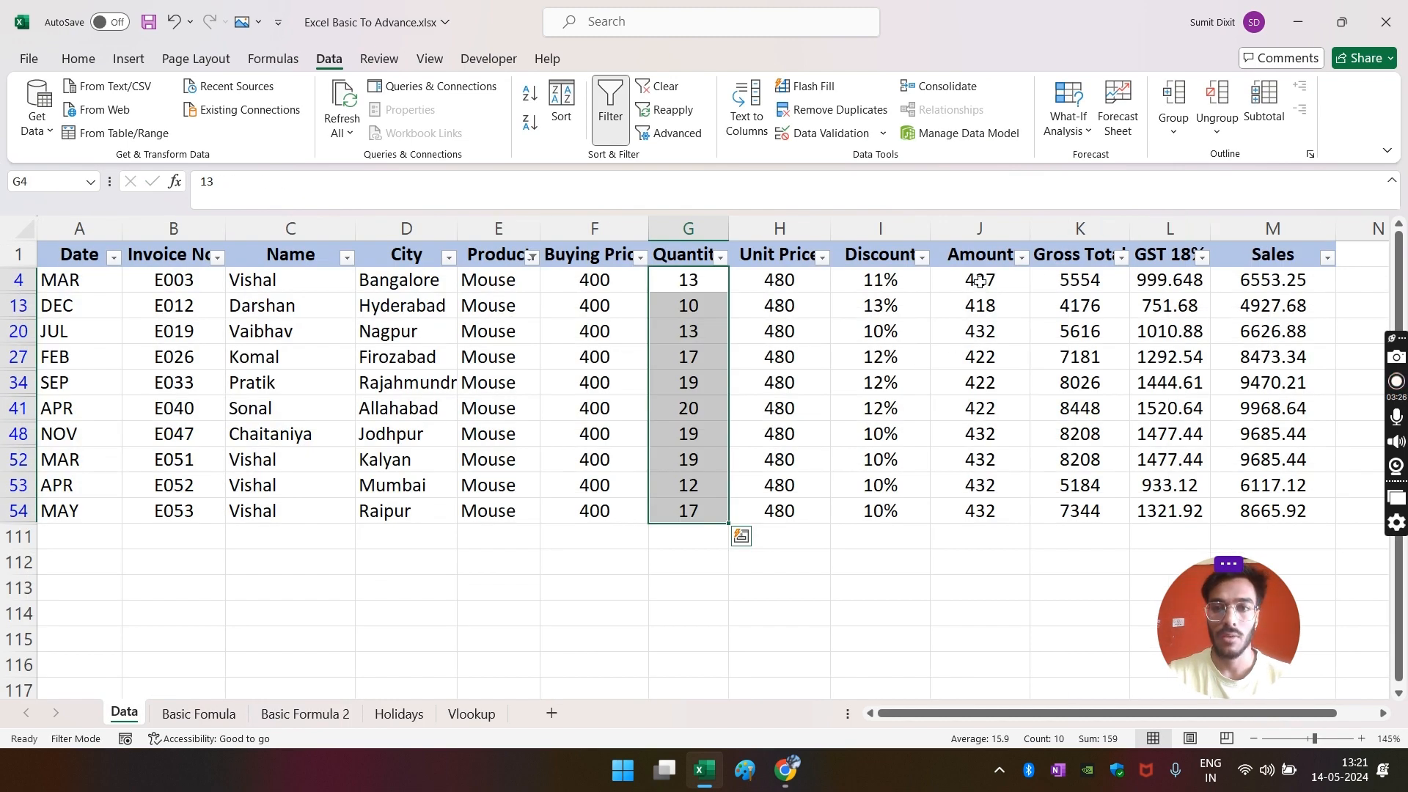
pyautogui.moveTo(980, 281); pyautogui.dragTo(999, 506)
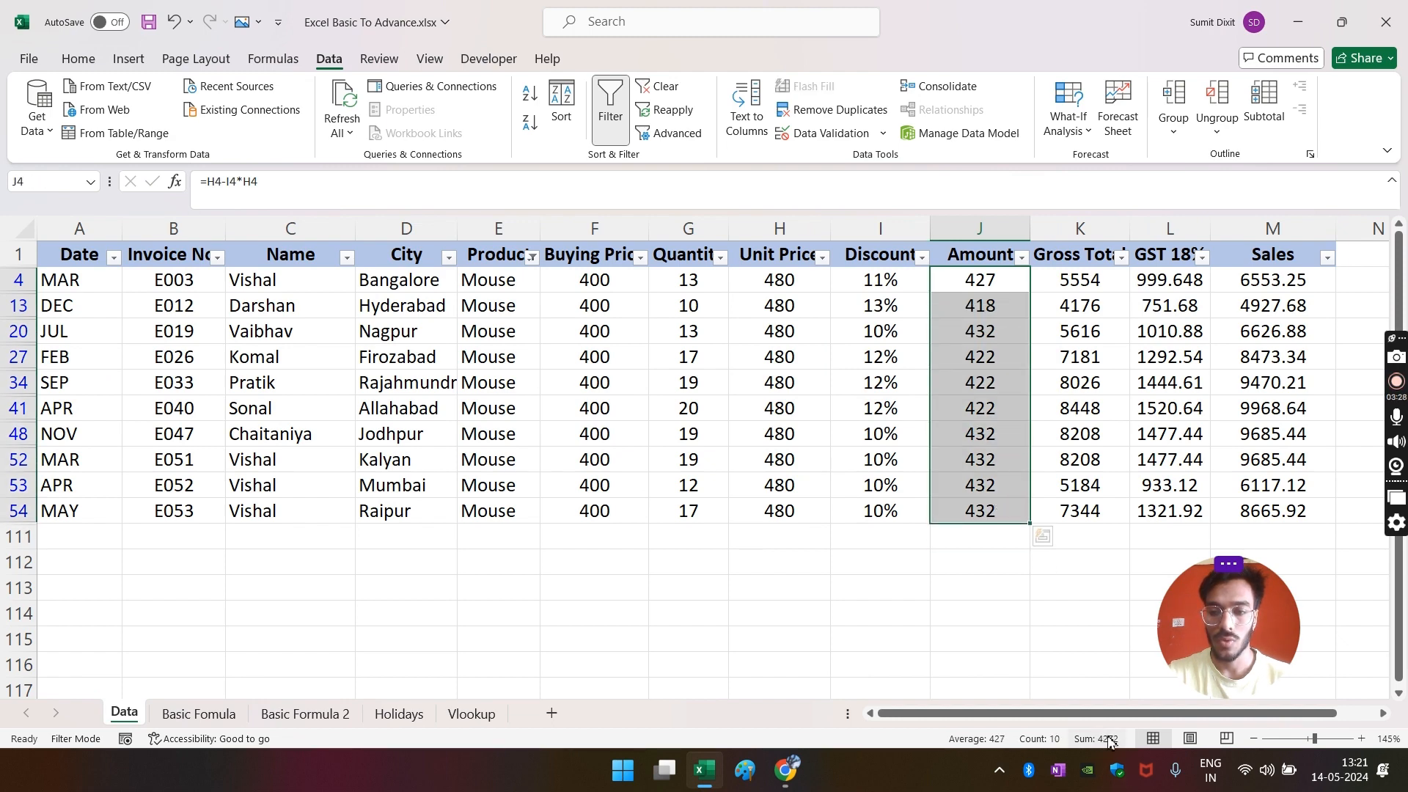
pyautogui.click(486, 636)
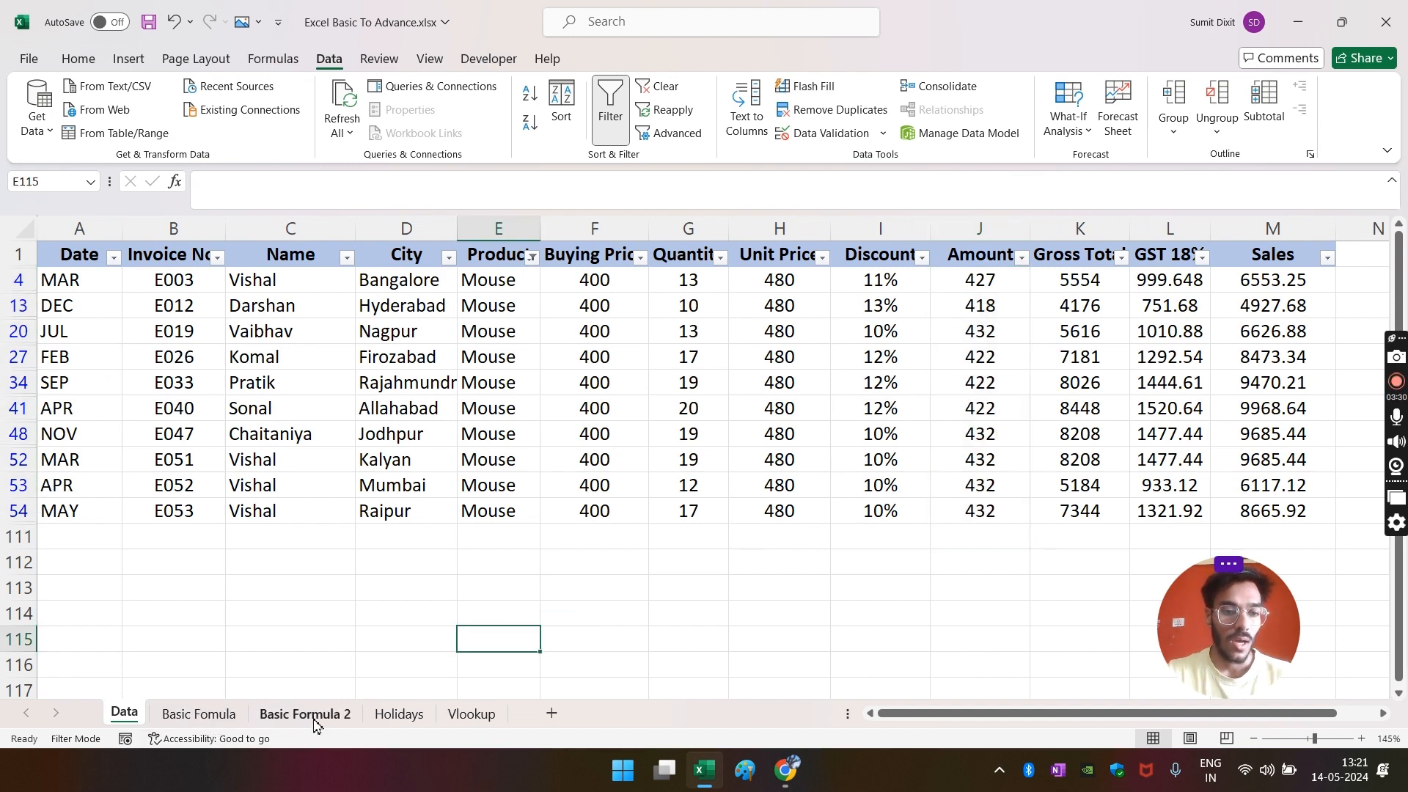
pyautogui.click(290, 715)
pyautogui.click(315, 412)
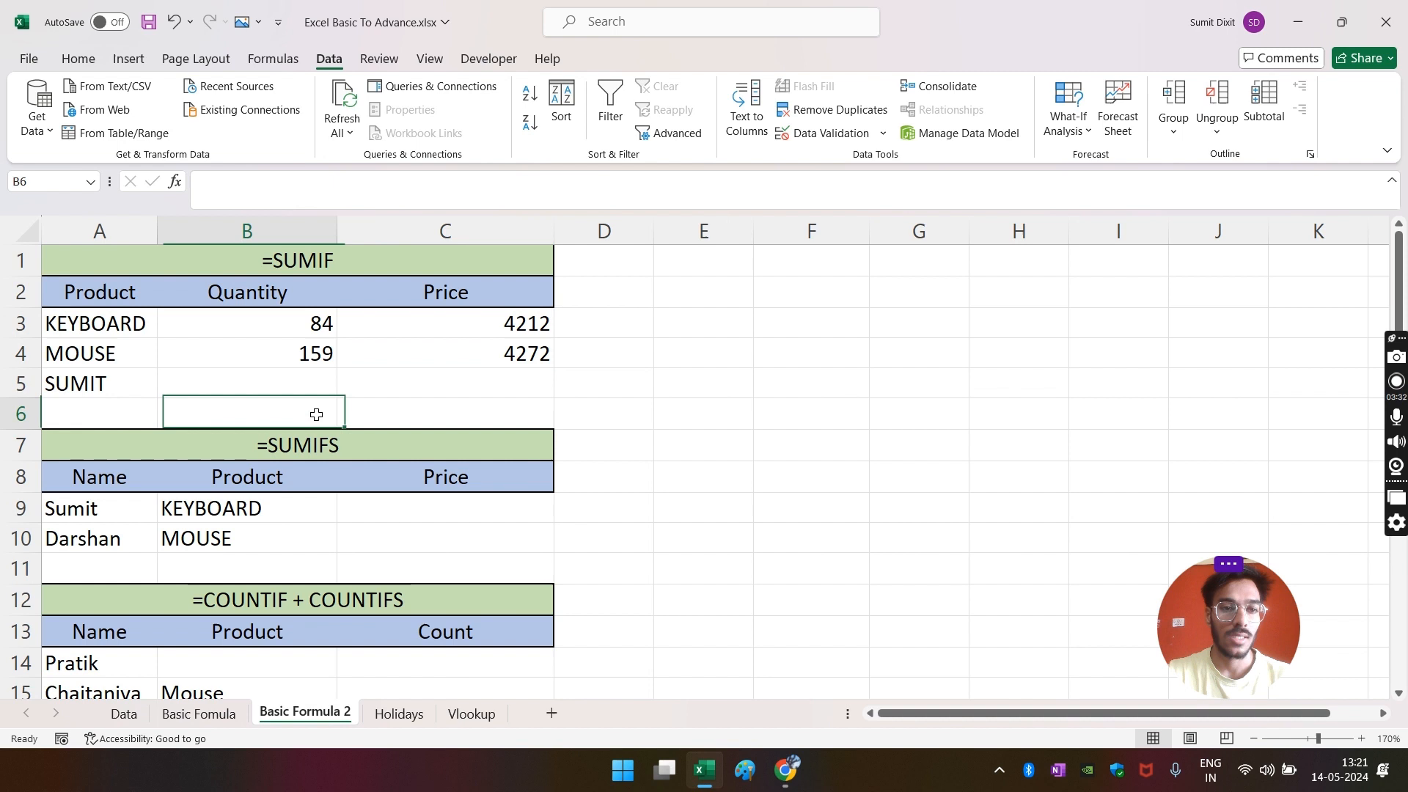
# - Start =SUMIFS in B5 with Data!G:G as sum range and Data!C:C as first criteria range
pyautogui.click(288, 385)
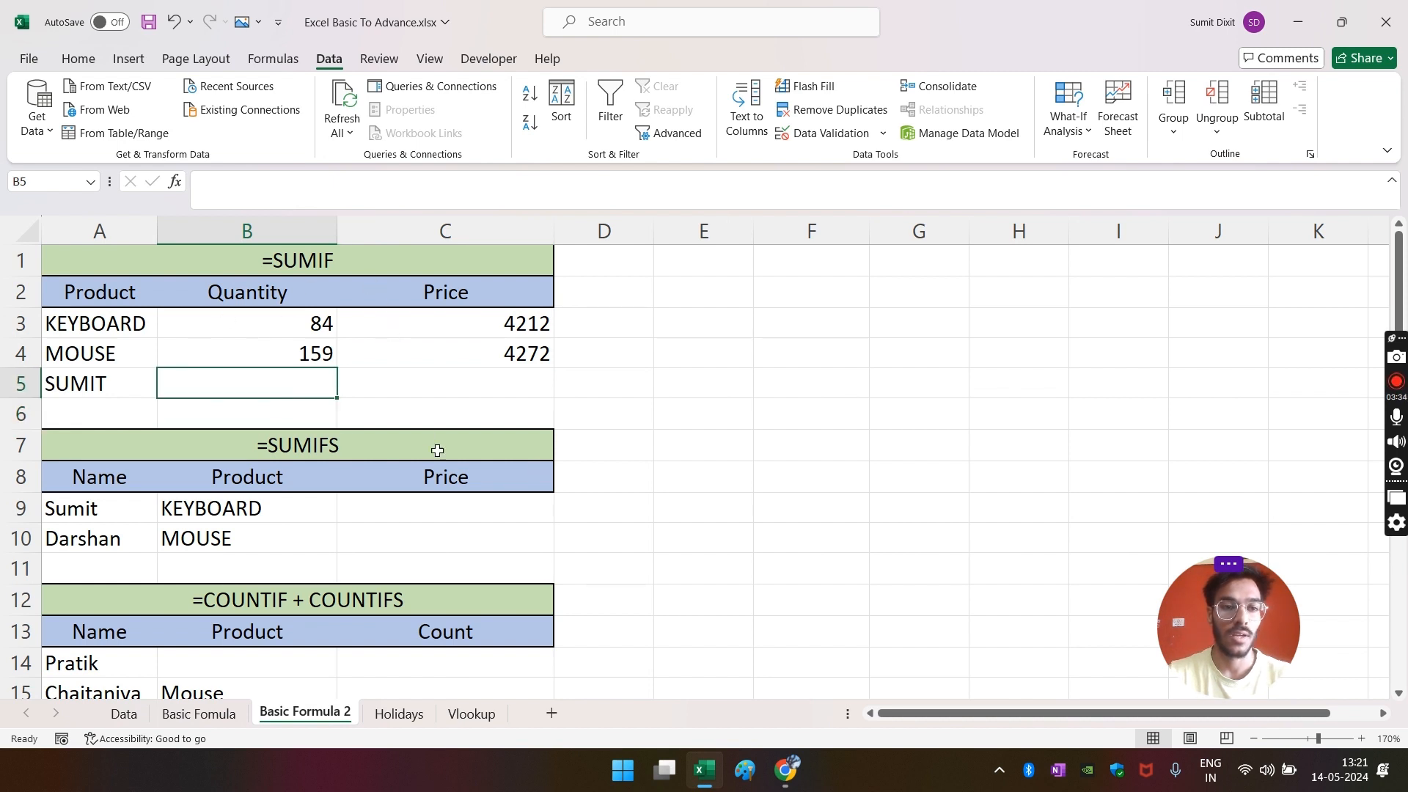
pyautogui.write('=SUMI')
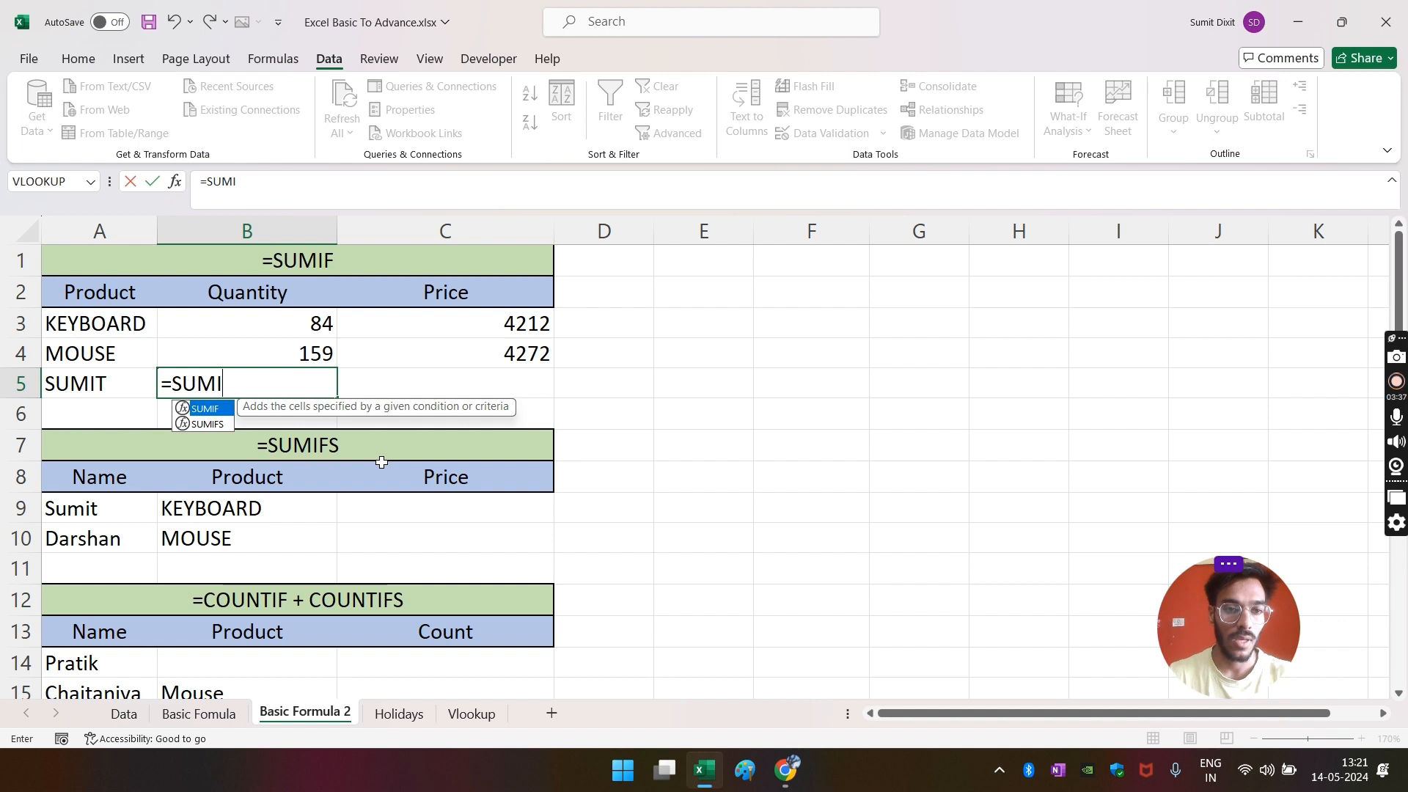
pyautogui.press('Down')
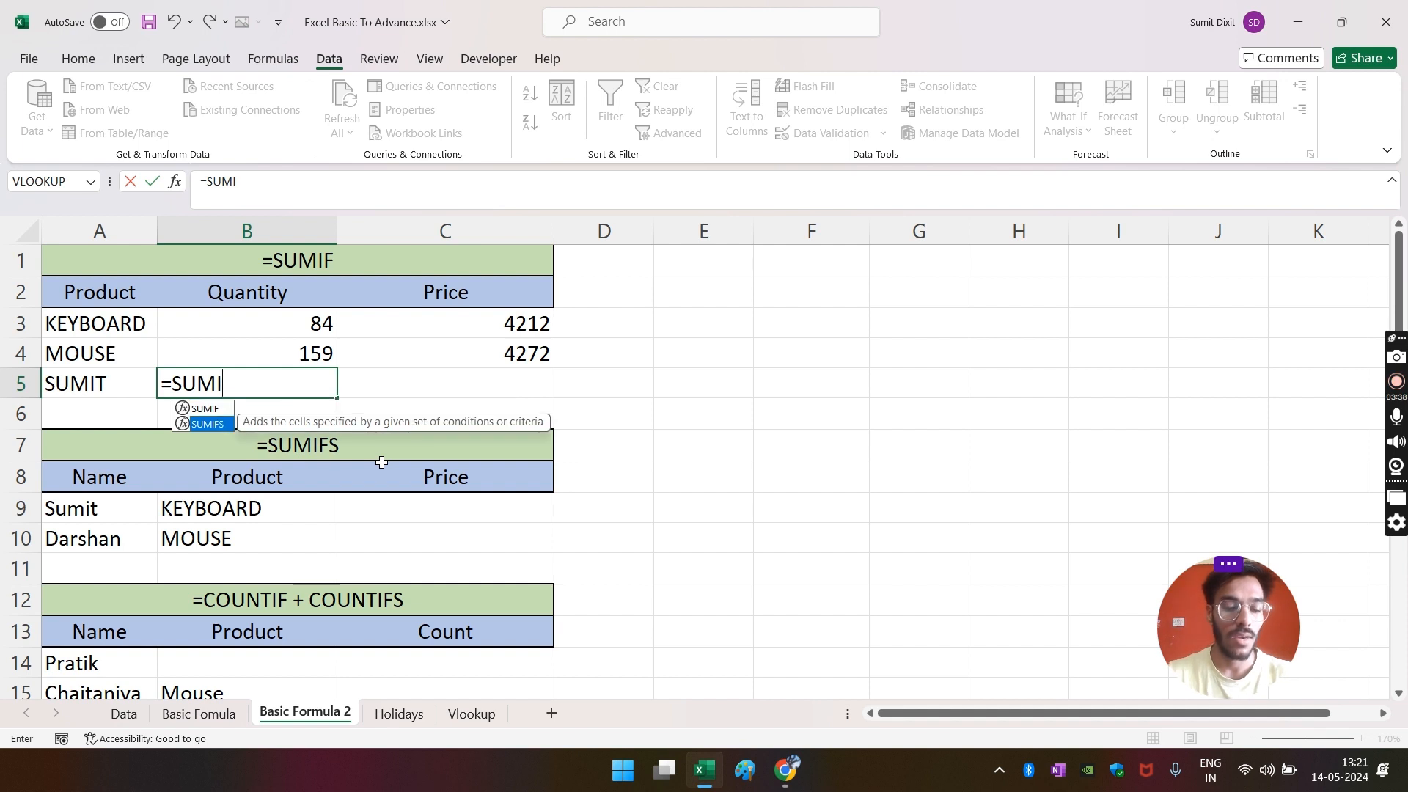
pyautogui.press('Tab')
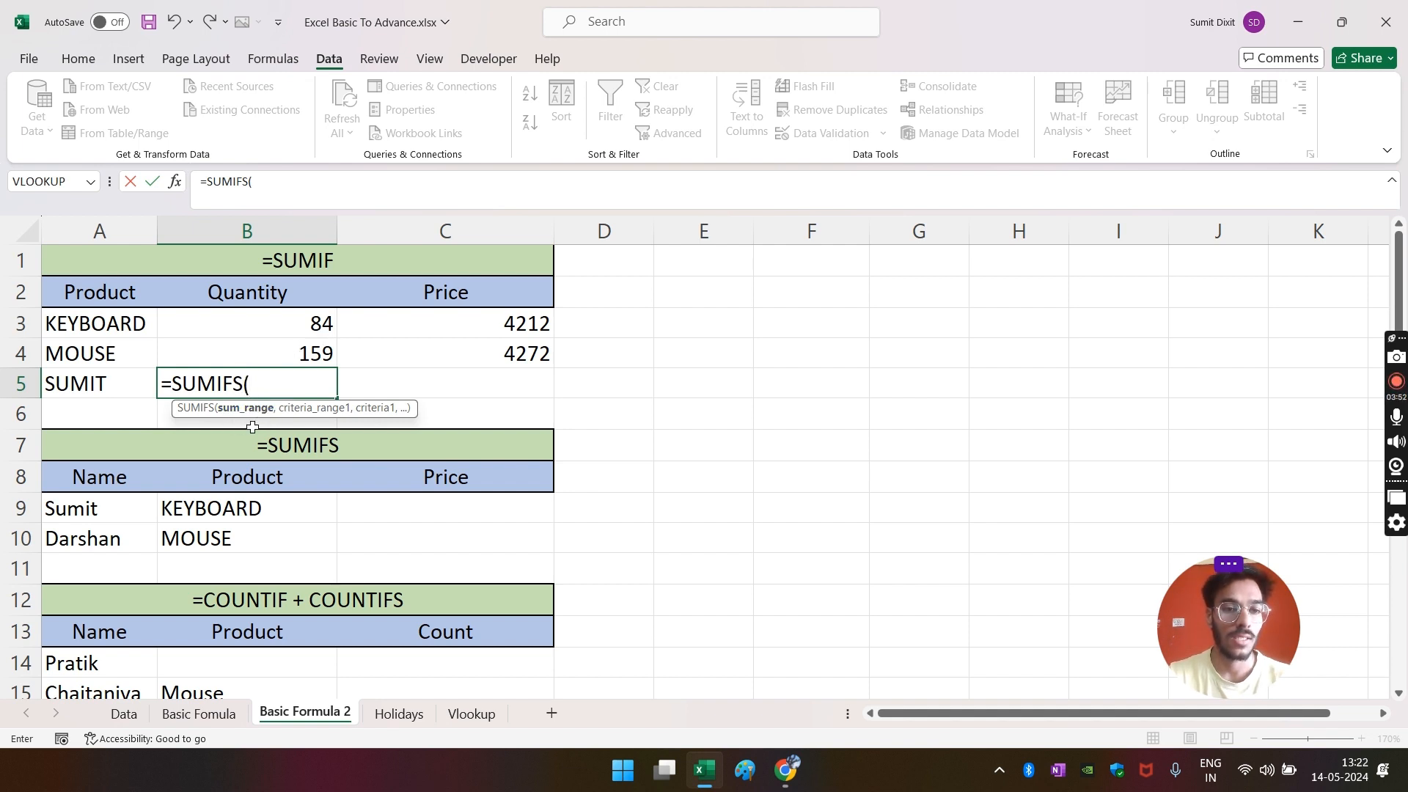
pyautogui.click(124, 713)
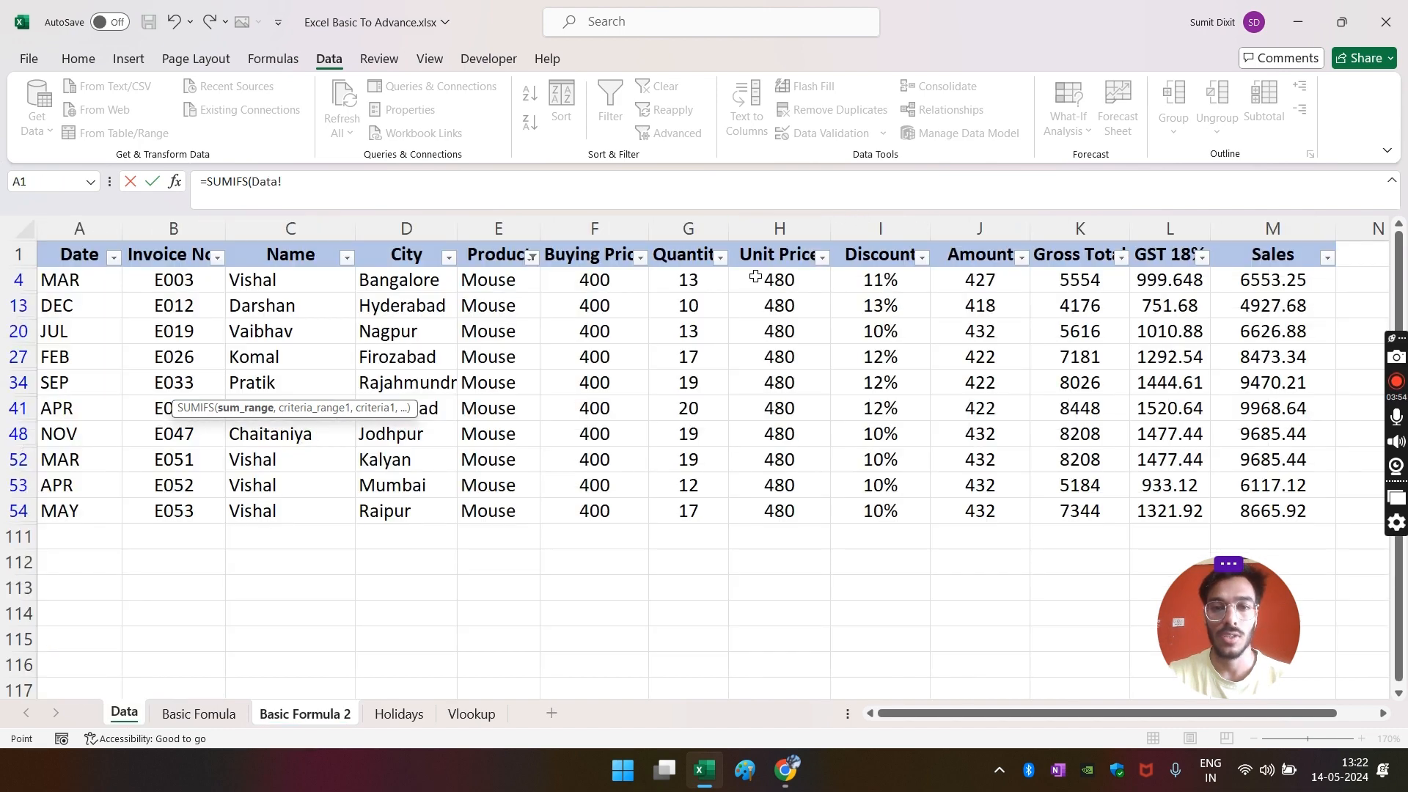
pyautogui.click(688, 231)
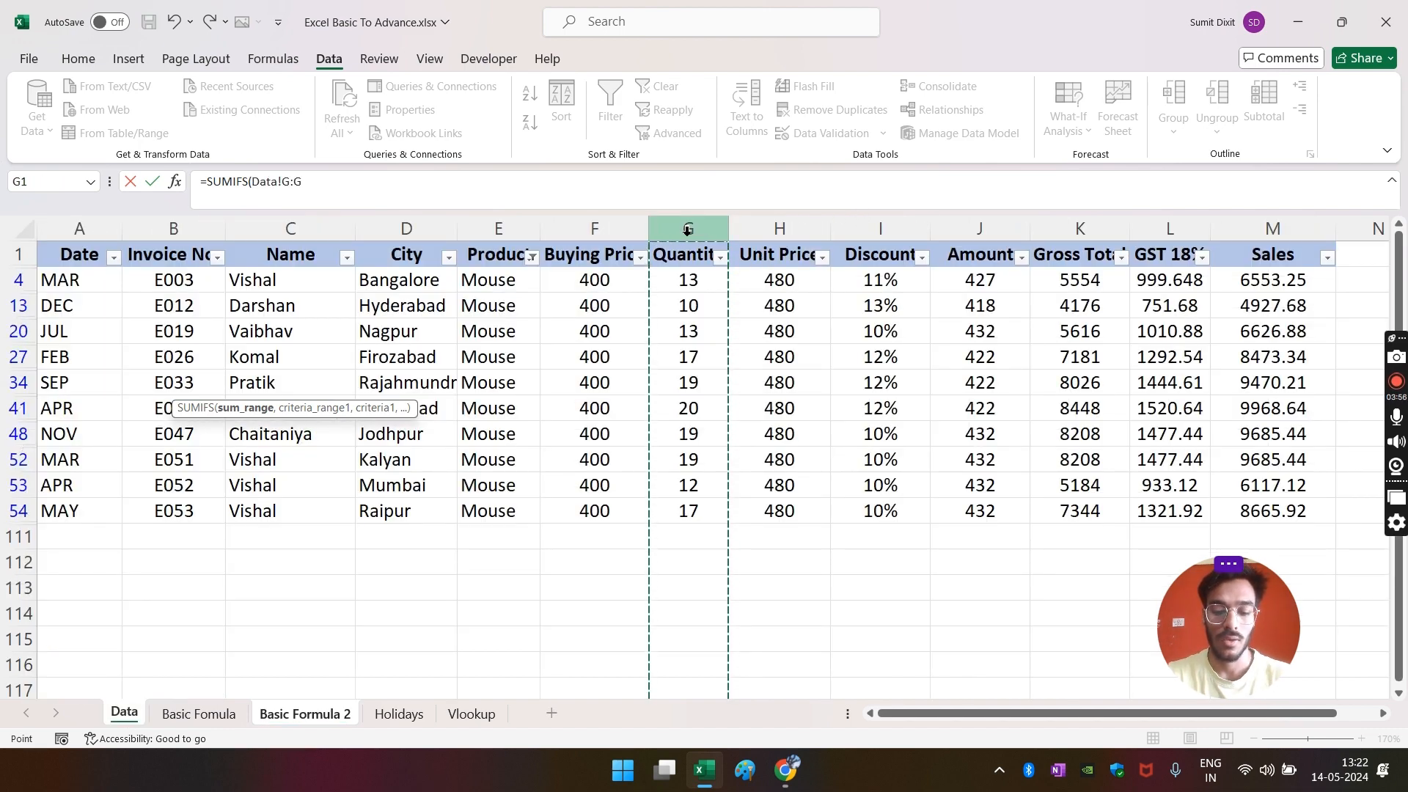
pyautogui.write(',')
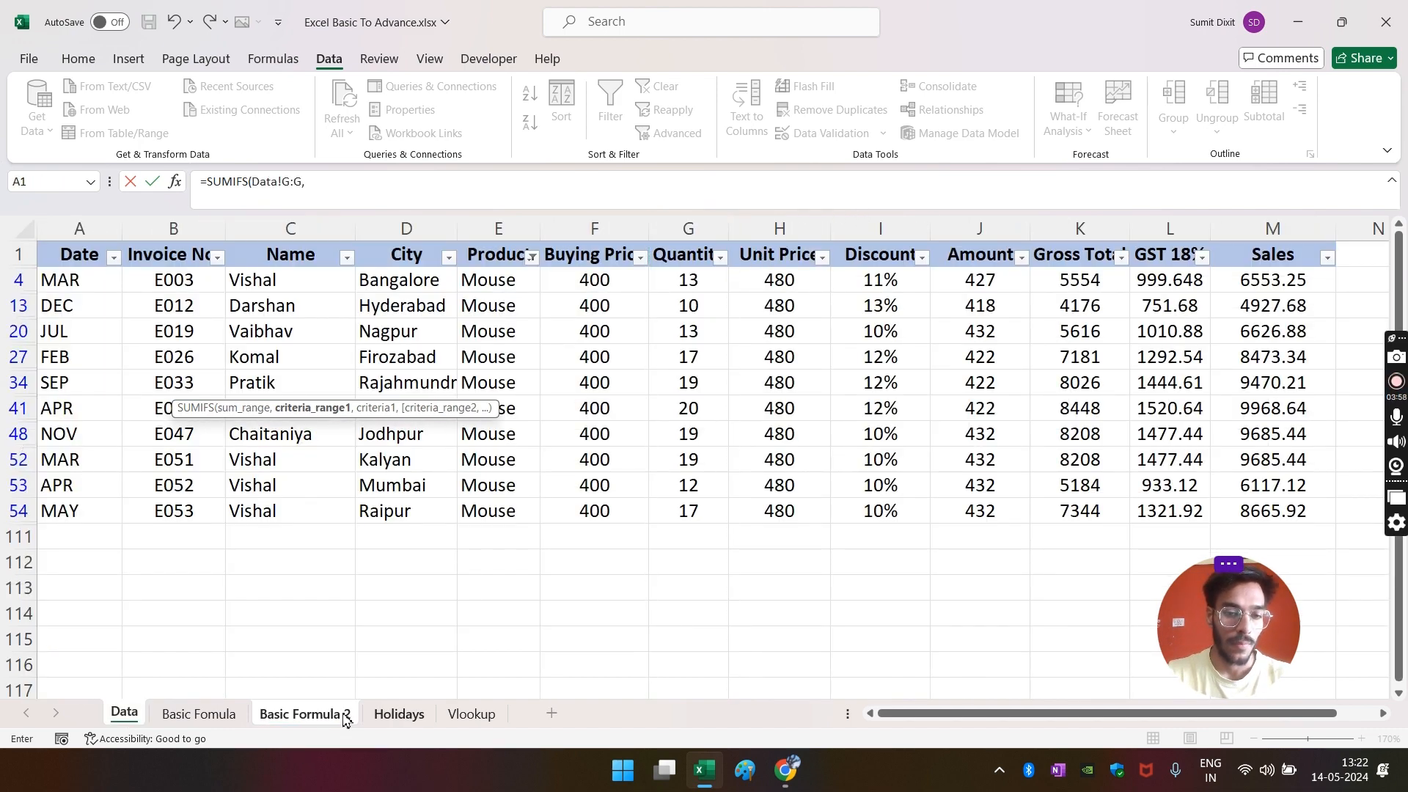
pyautogui.click(306, 714)
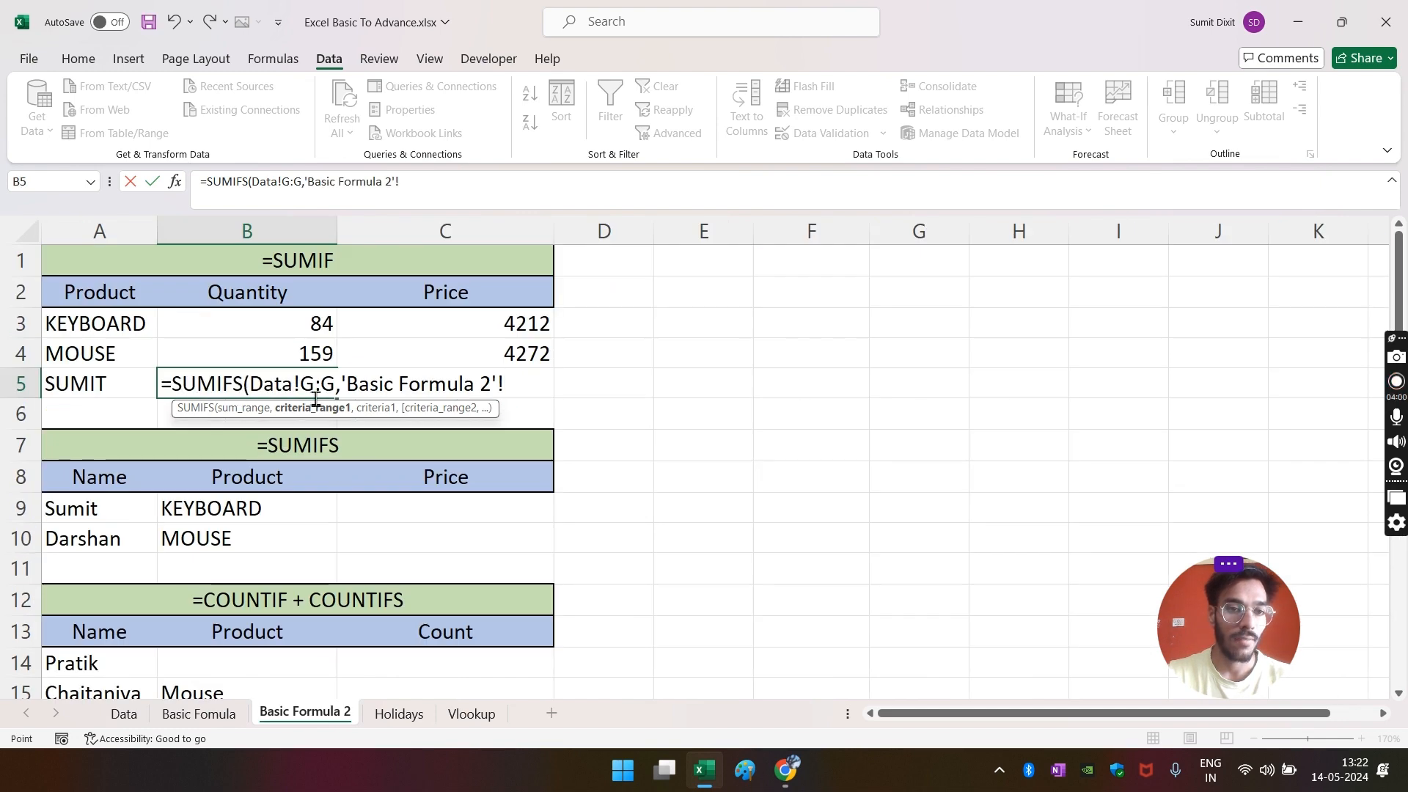
pyautogui.click(123, 714)
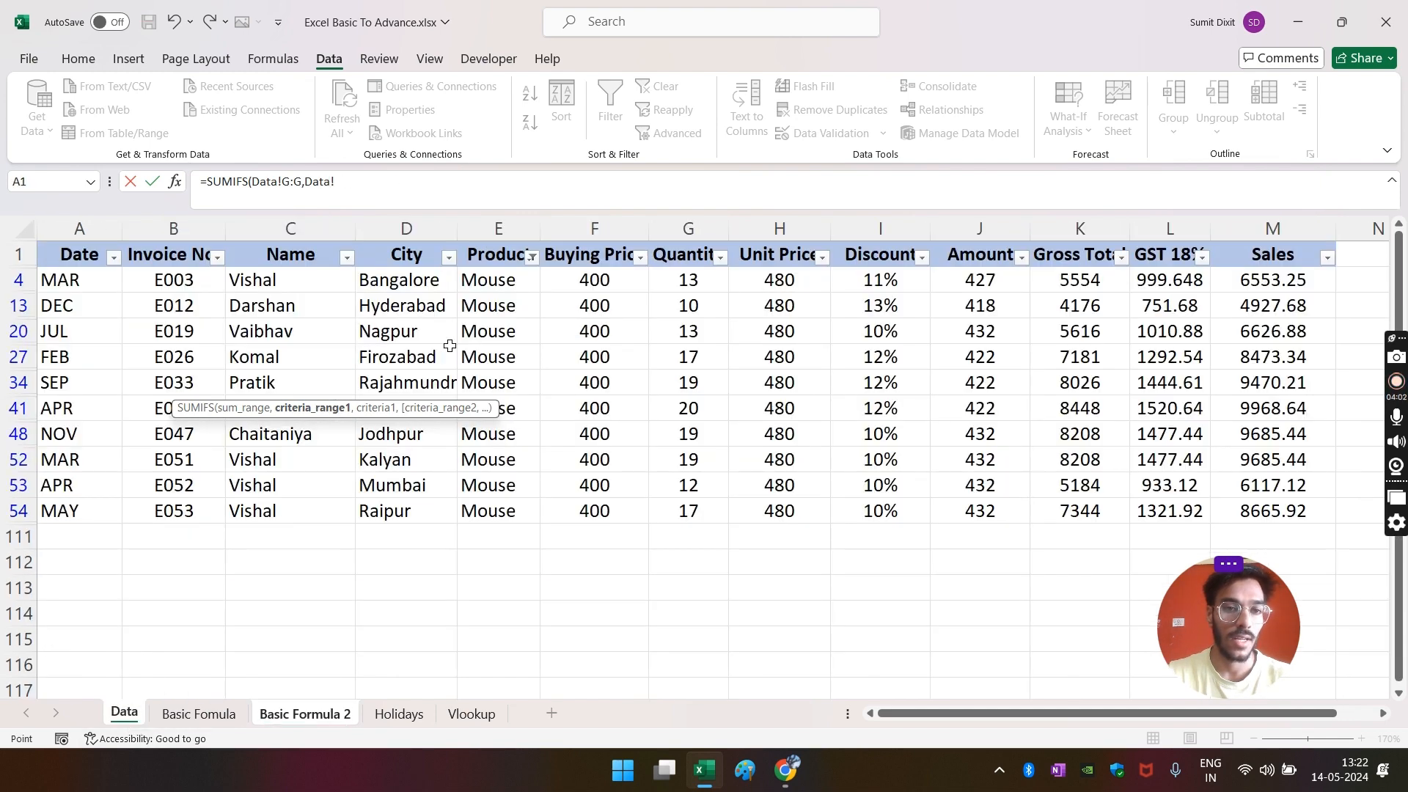
pyautogui.click(294, 226)
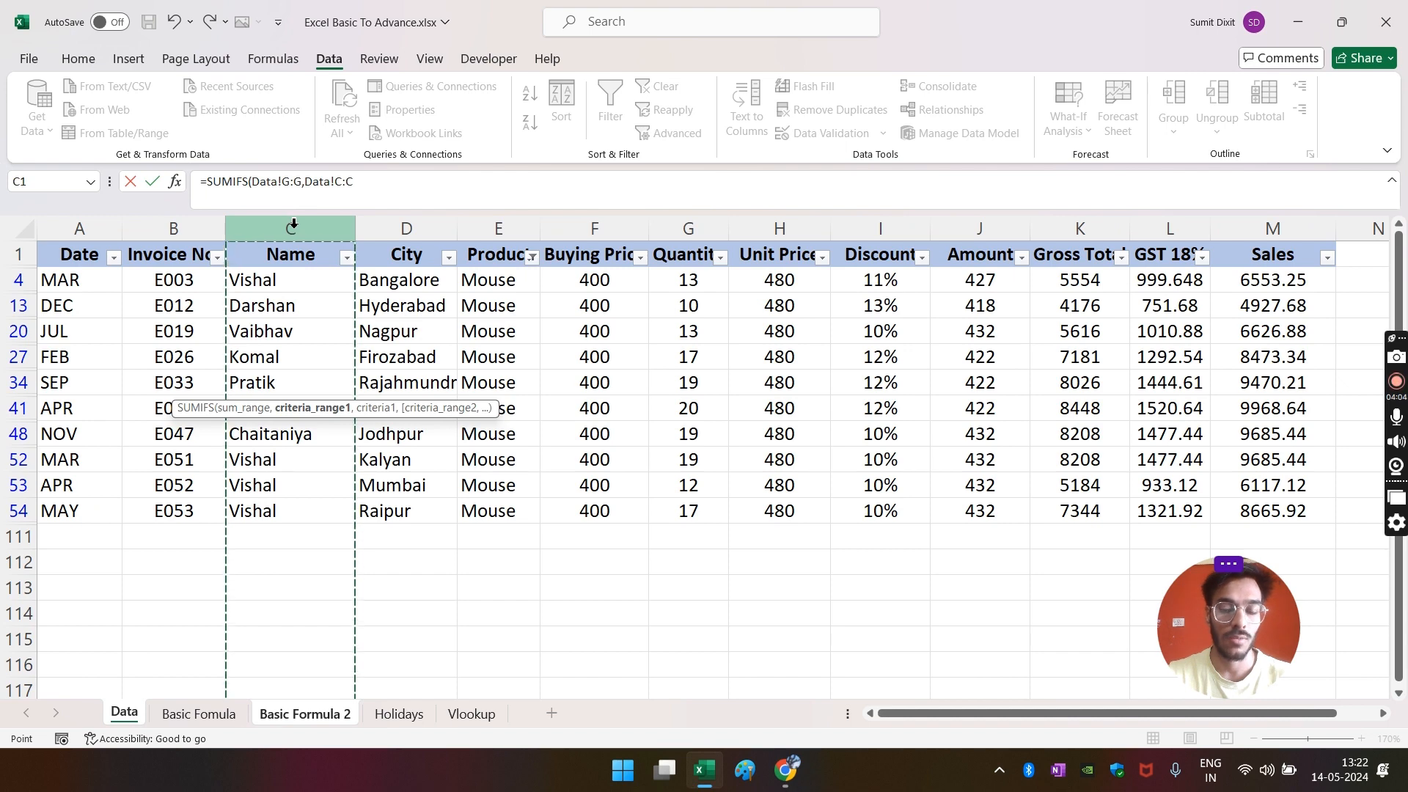
pyautogui.write(',')
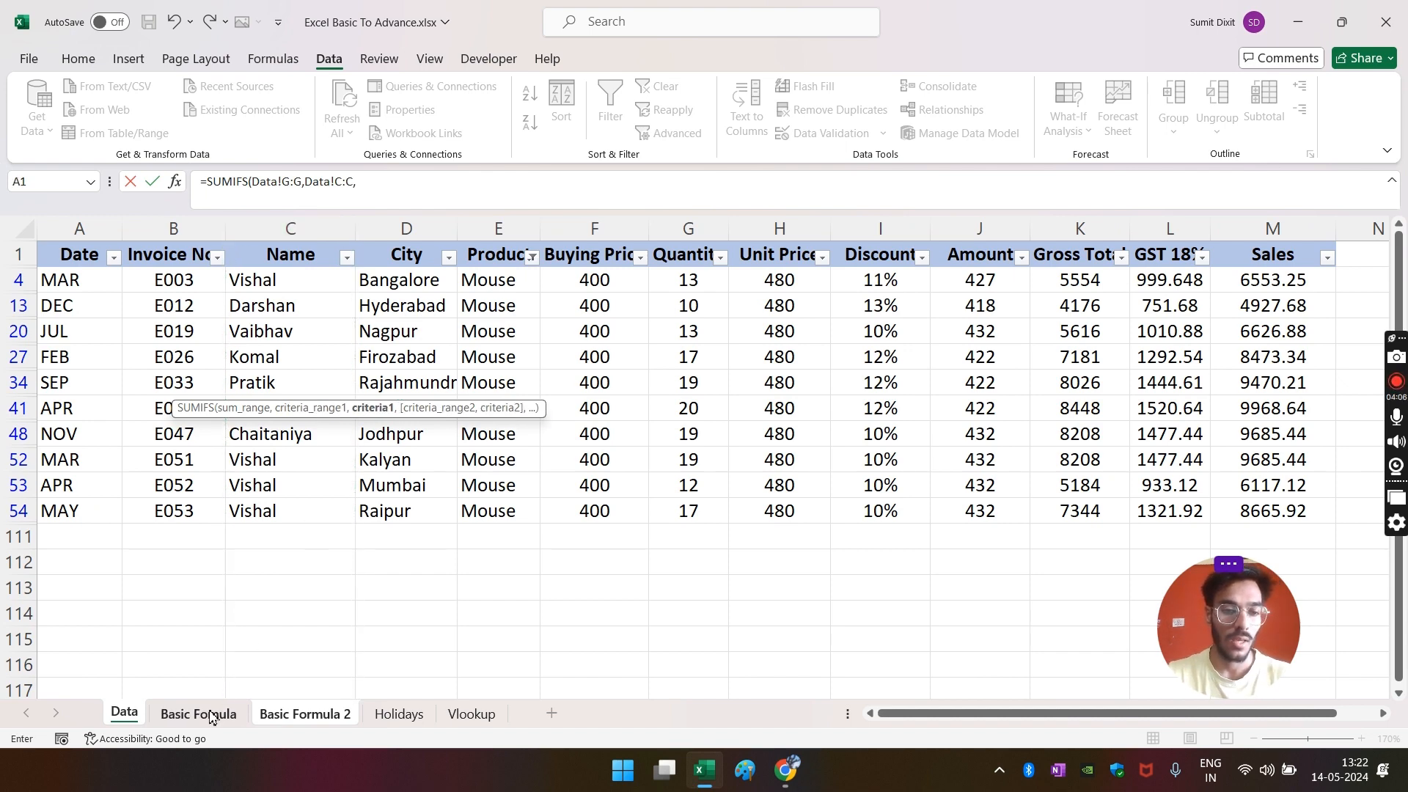
# - Add A5 as name criterion plus Data!E:E with A4 as product criterion, returning 0
pyautogui.click(335, 719)
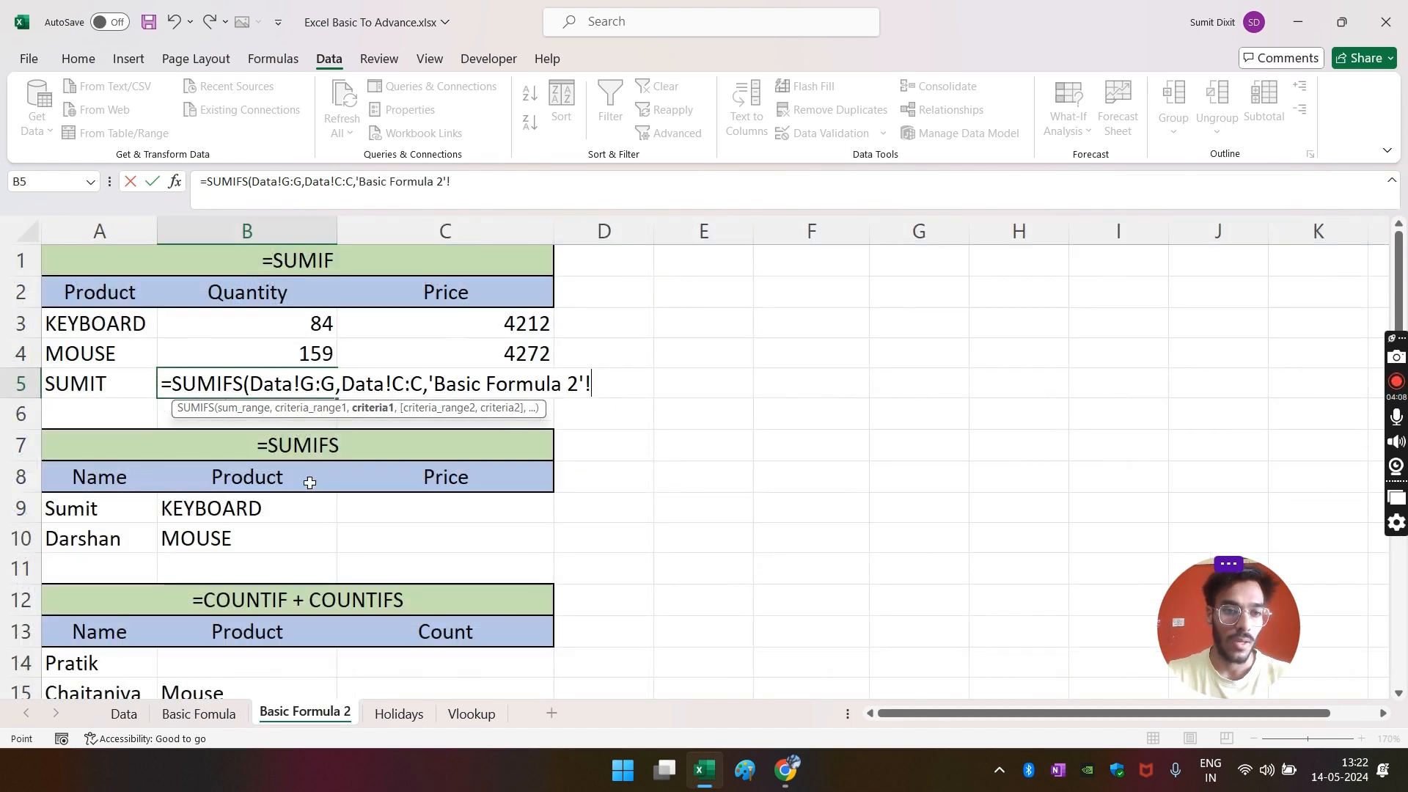
pyautogui.click(86, 383)
pyautogui.write(',')
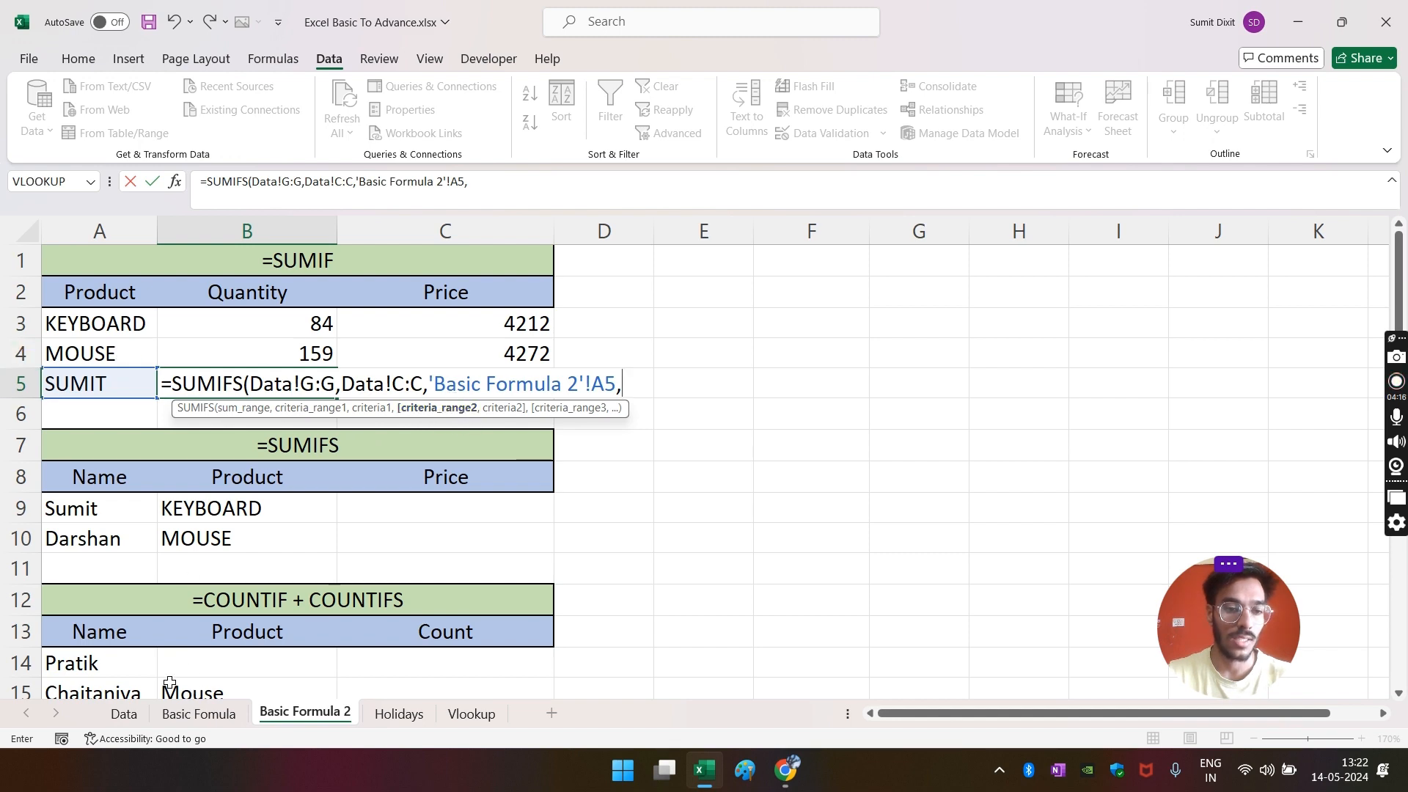
pyautogui.click(140, 715)
pyautogui.click(494, 230)
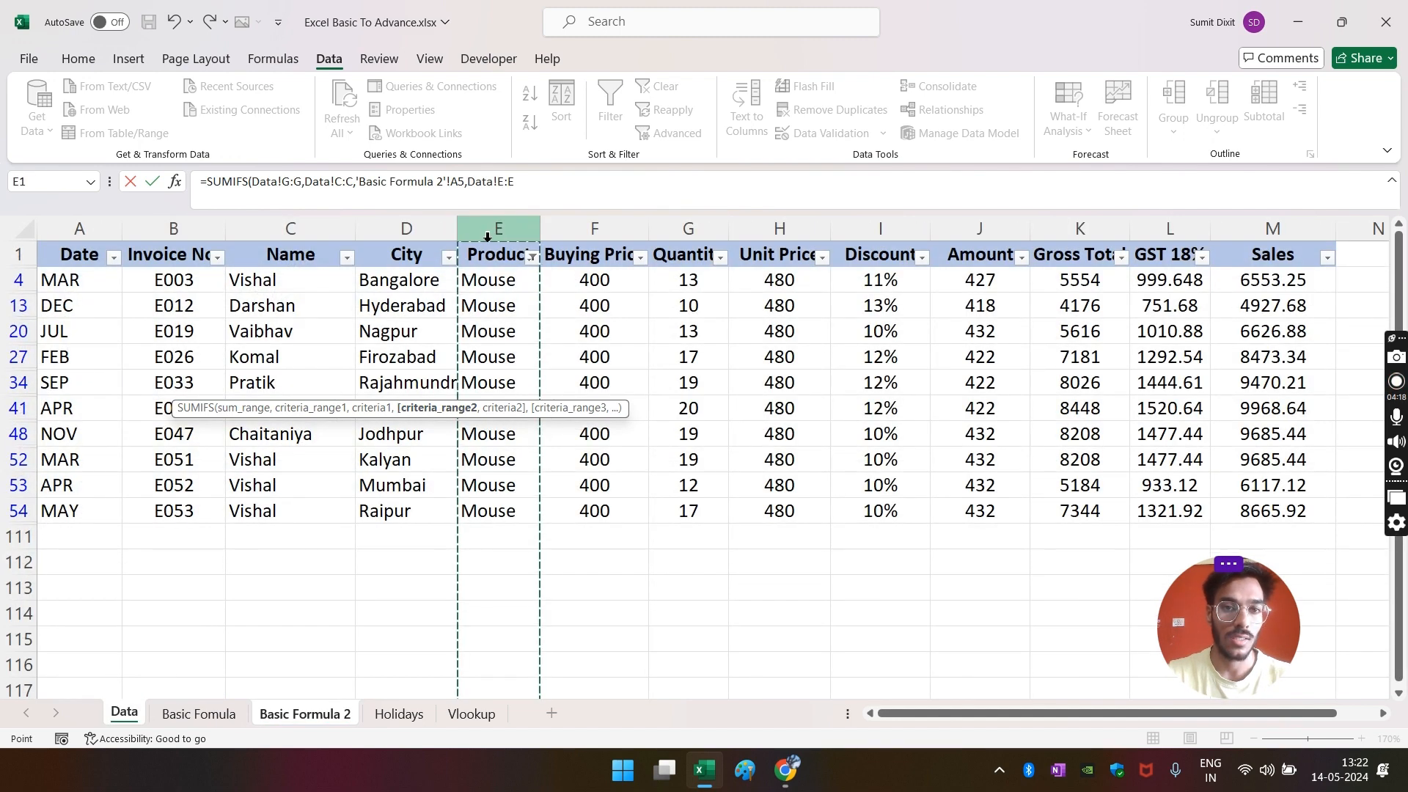
pyautogui.write(',')
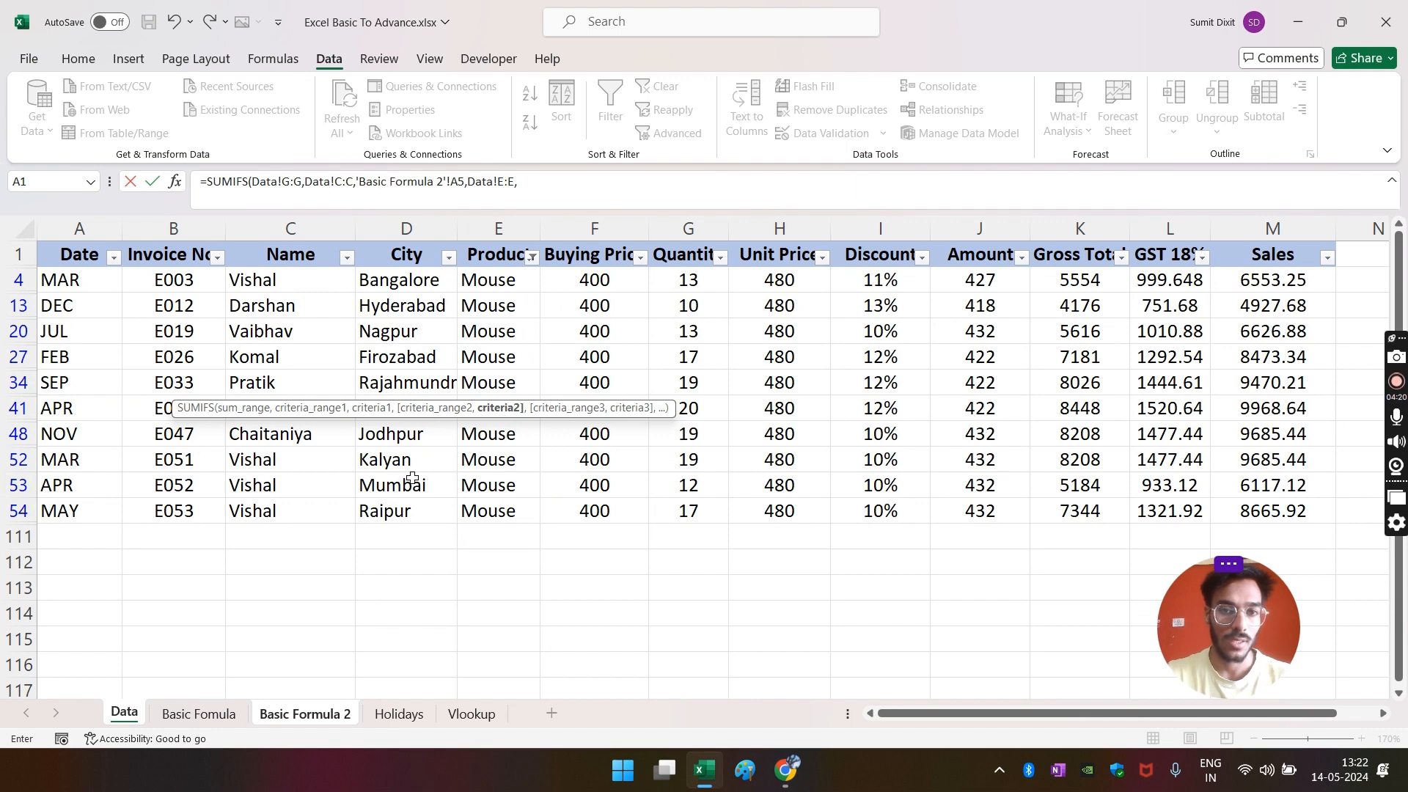
pyautogui.click(292, 723)
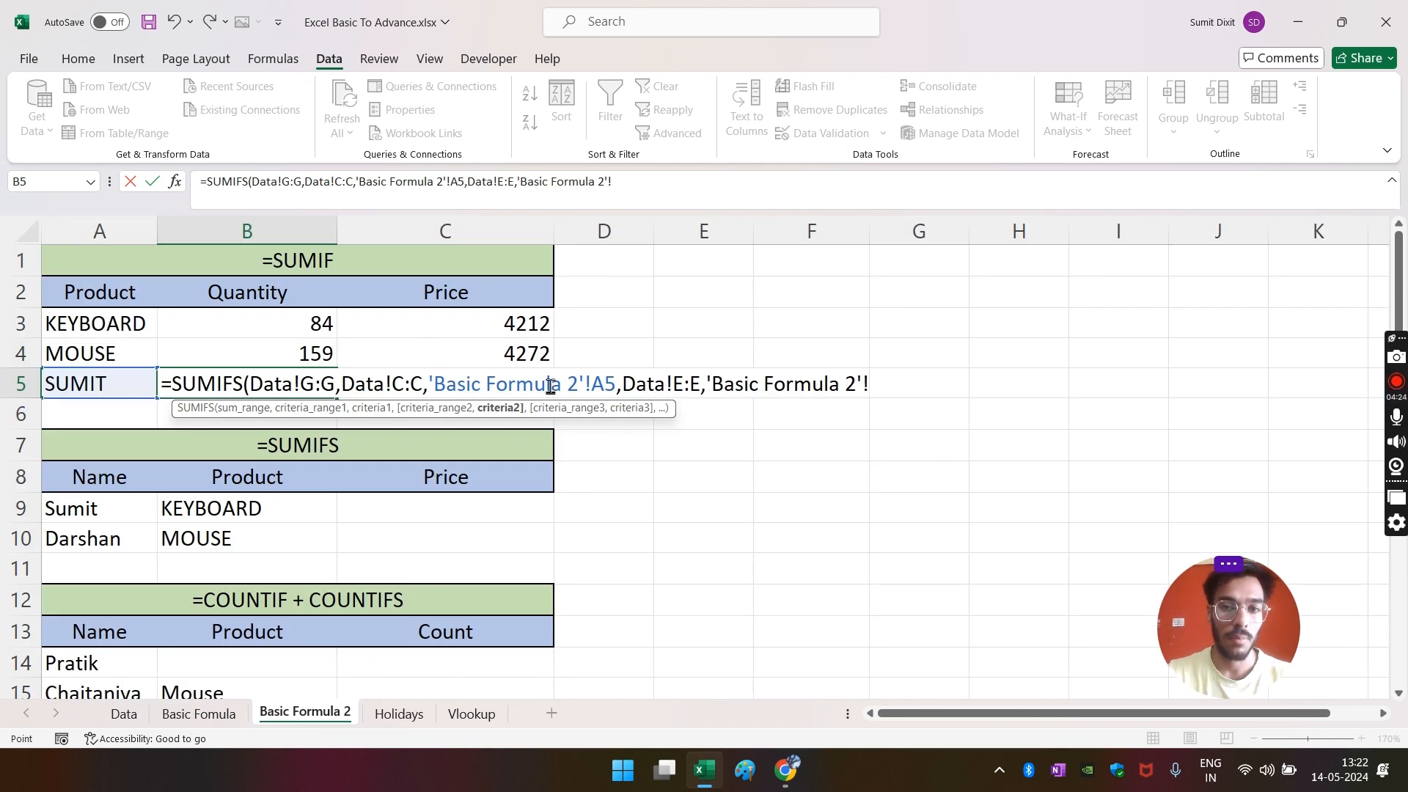
pyautogui.click(107, 359)
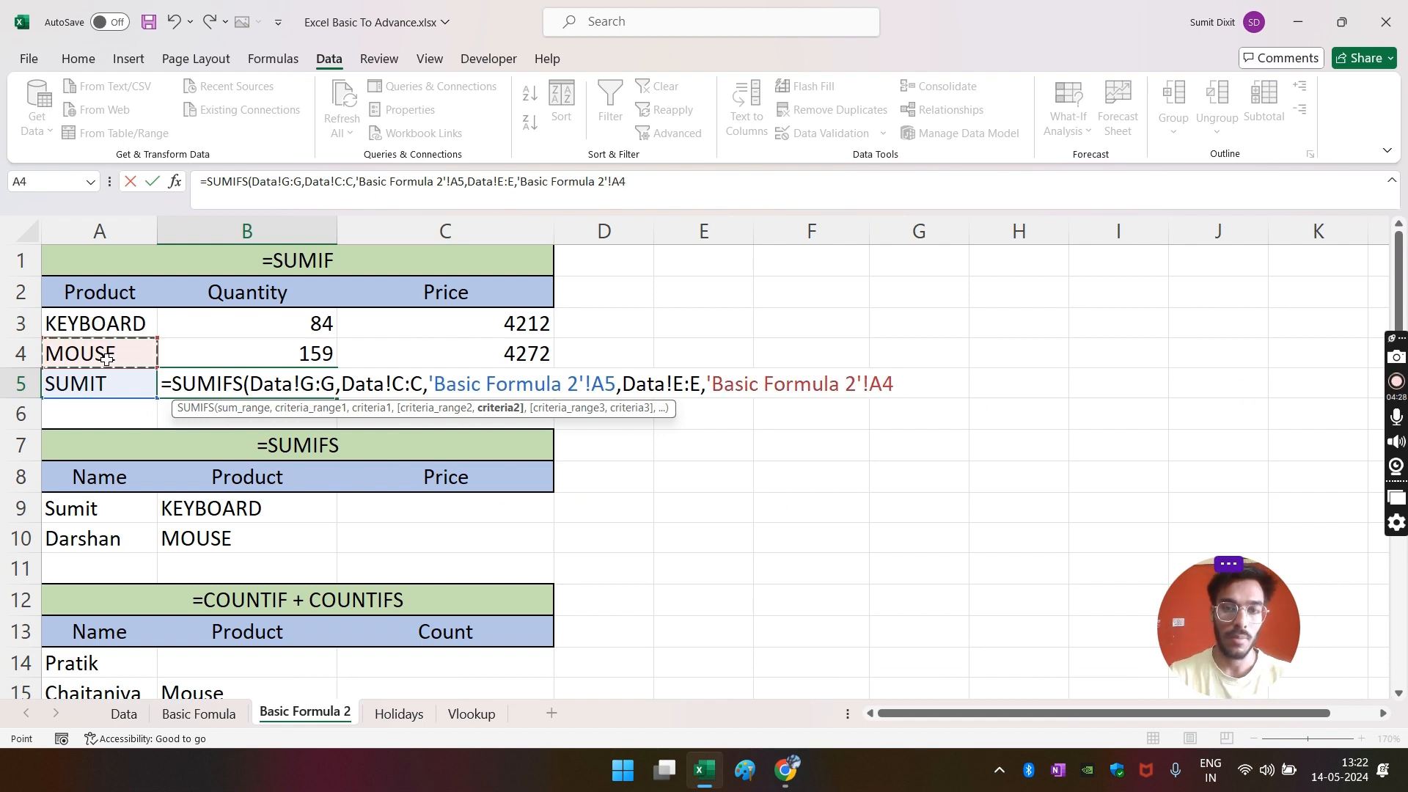
pyautogui.write(')')
pyautogui.press('Return')
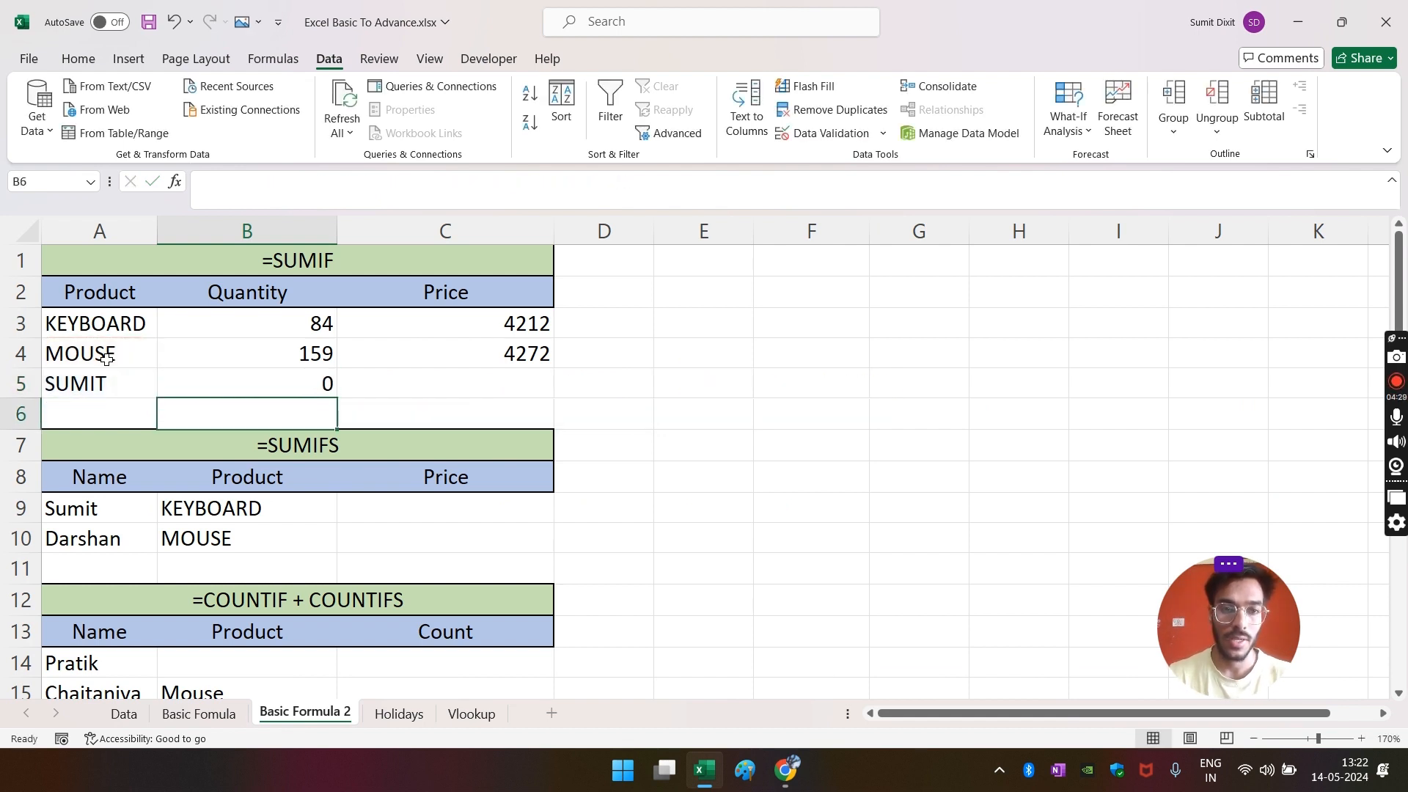
pyautogui.click(234, 381)
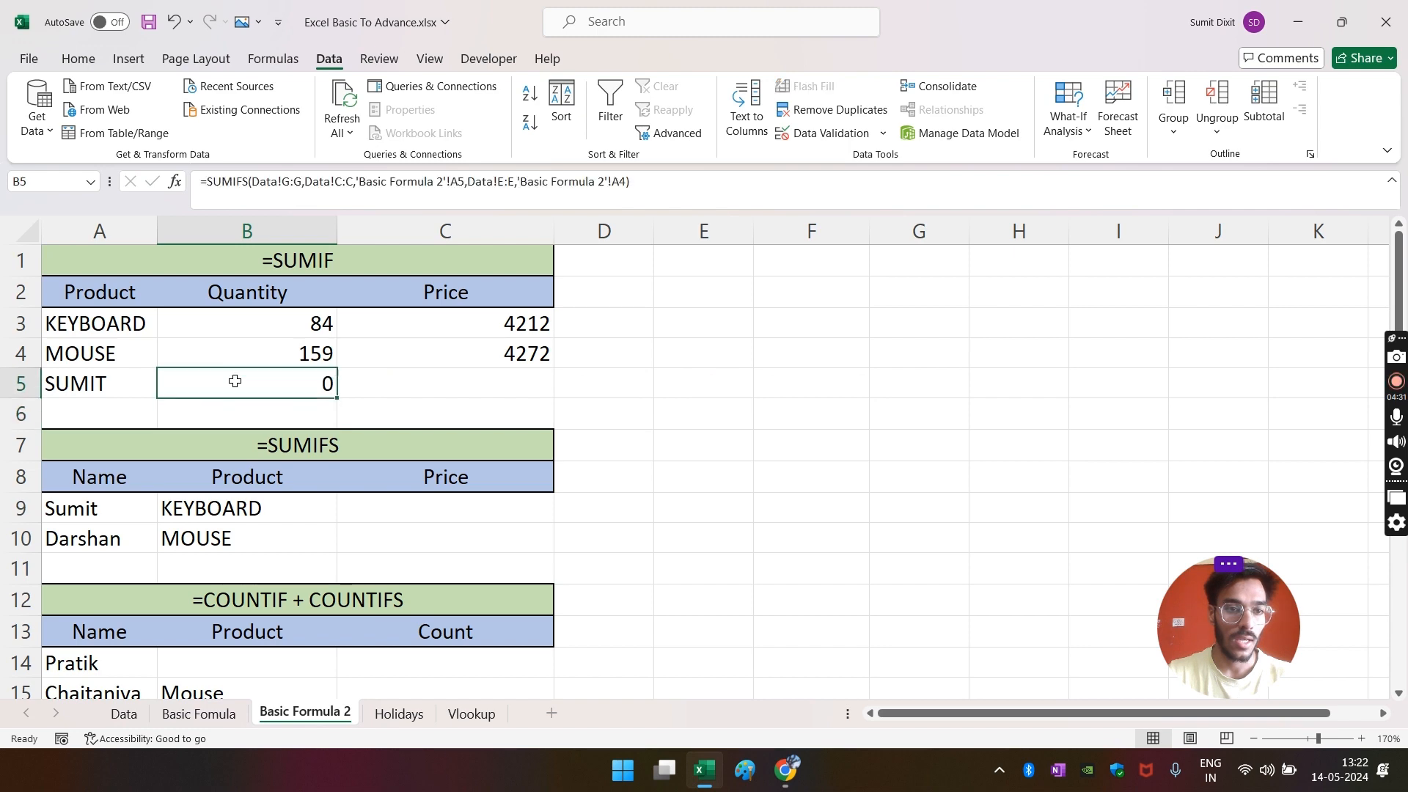
# - Look through the Data sheet's Name filter list and Name column for a valid salesperson
pyautogui.click(125, 718)
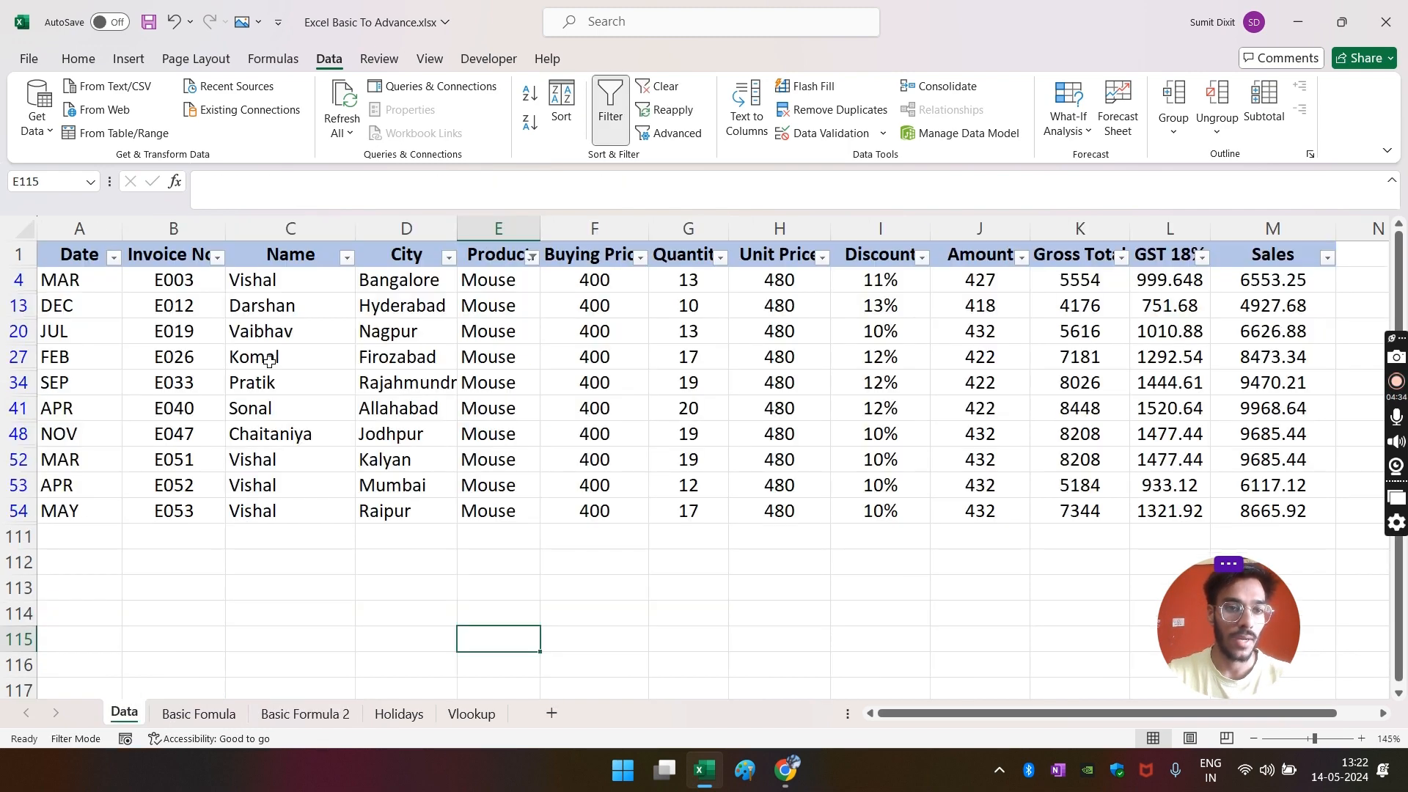
pyautogui.click(347, 257)
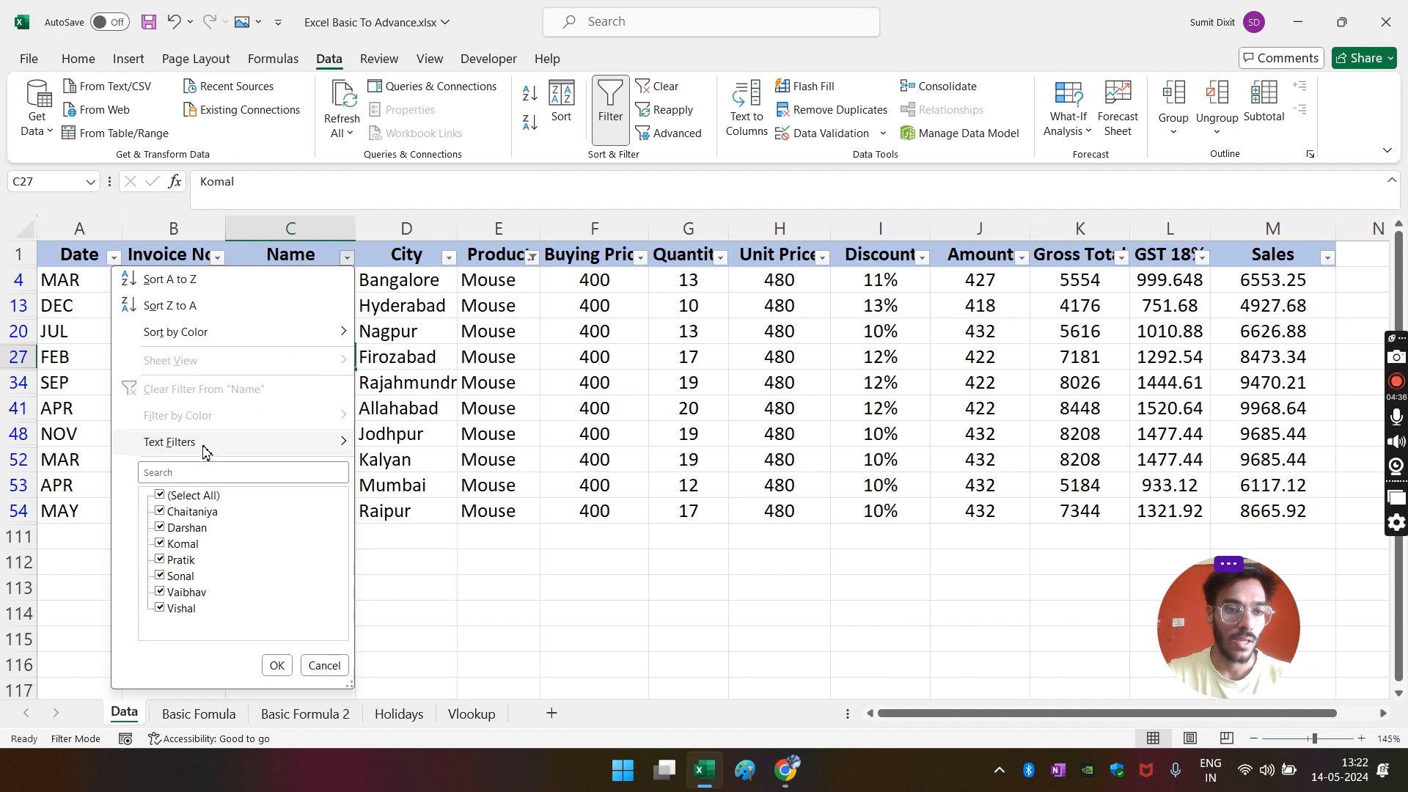
pyautogui.click(195, 472)
pyautogui.write('SUM')
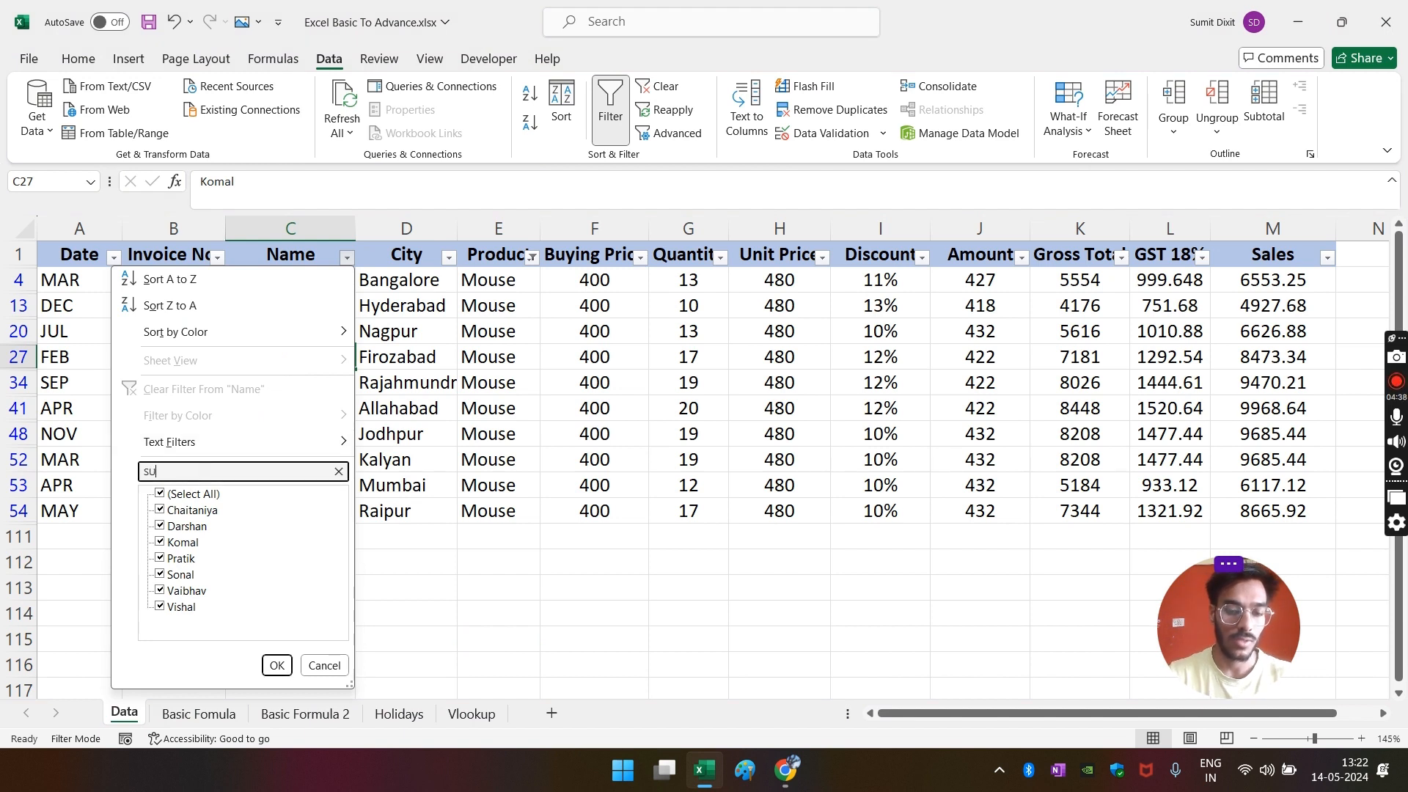
pyautogui.press('BackSpace')
pyautogui.press('BackSpace')
pyautogui.press('BackSpace')
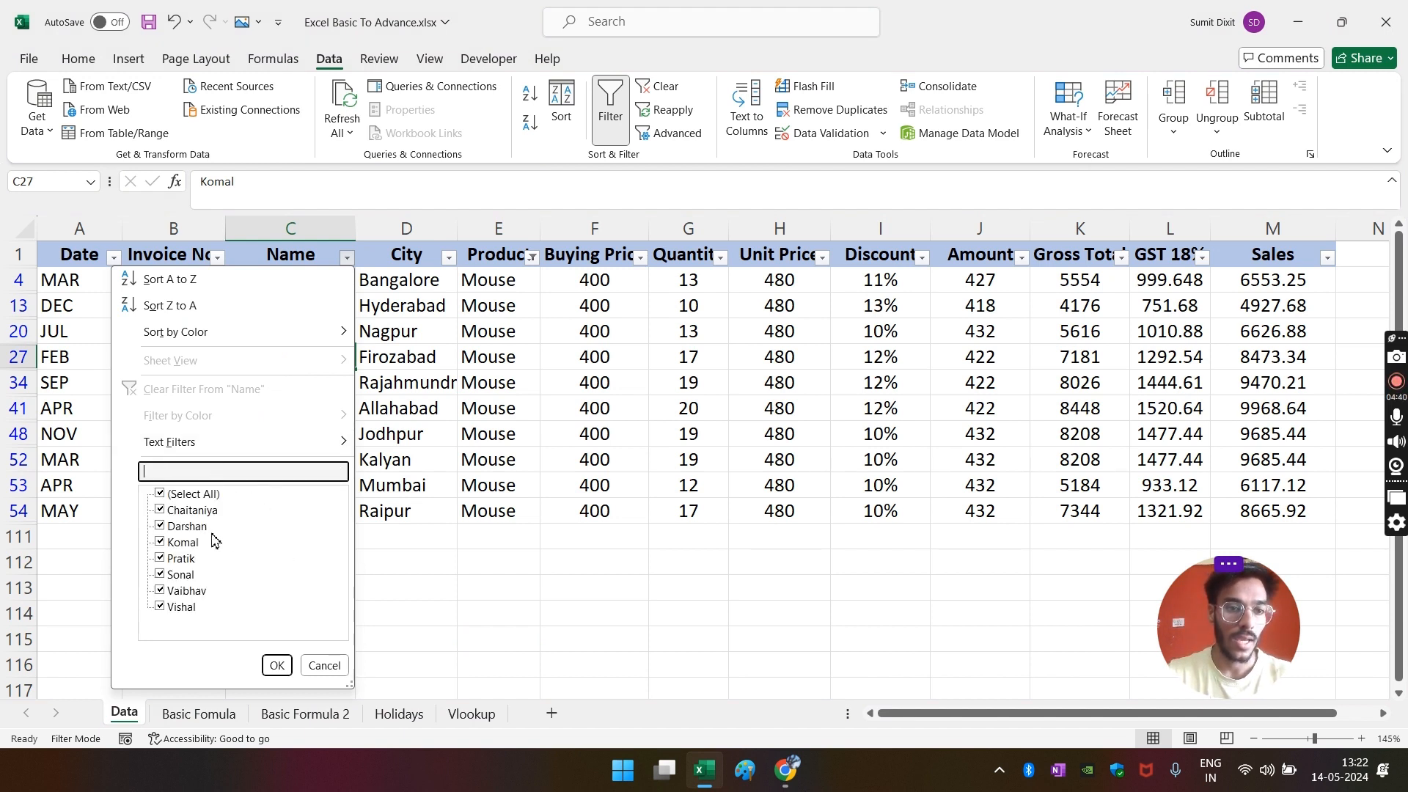
pyautogui.press('Escape')
pyautogui.moveTo(292, 279); pyautogui.dragTo(292, 511)
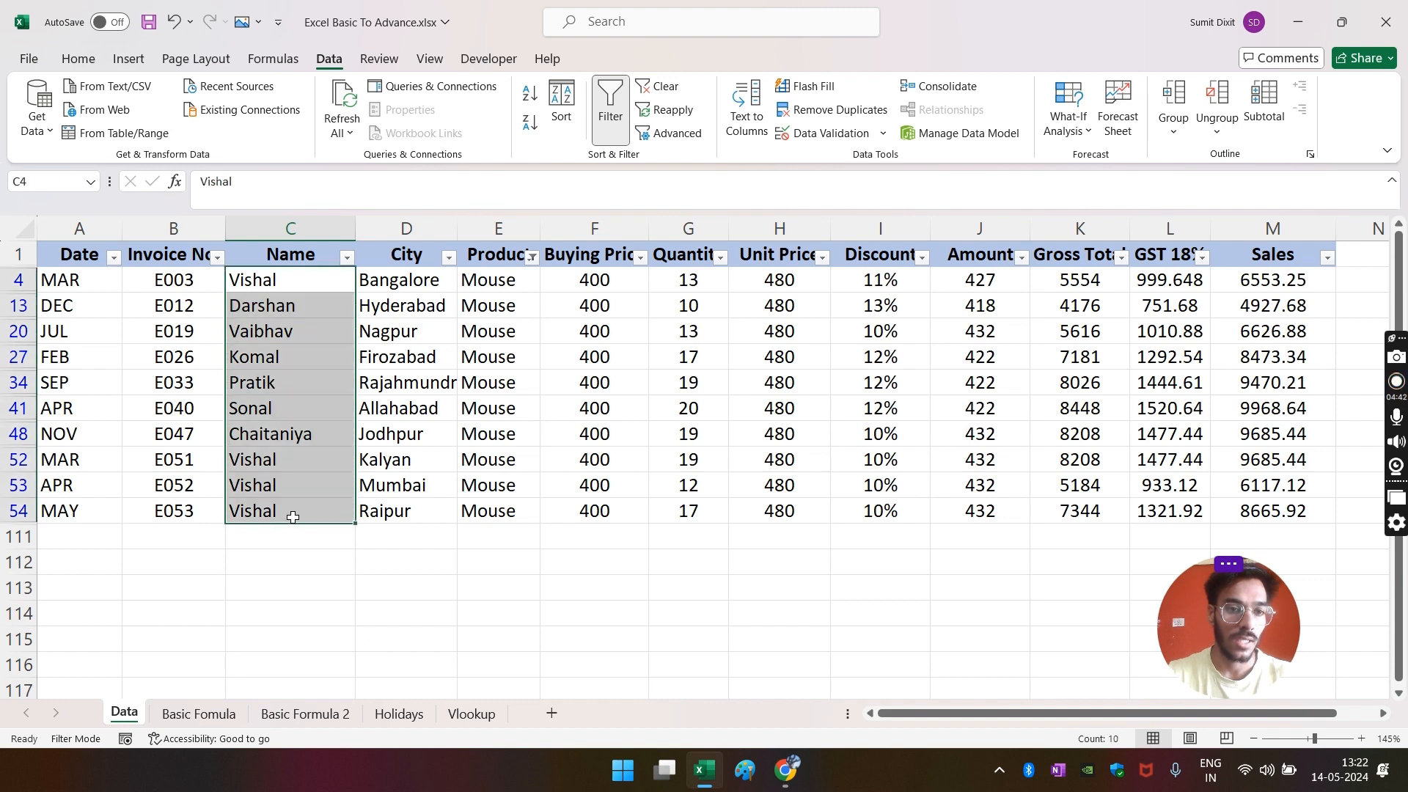
pyautogui.click(435, 545)
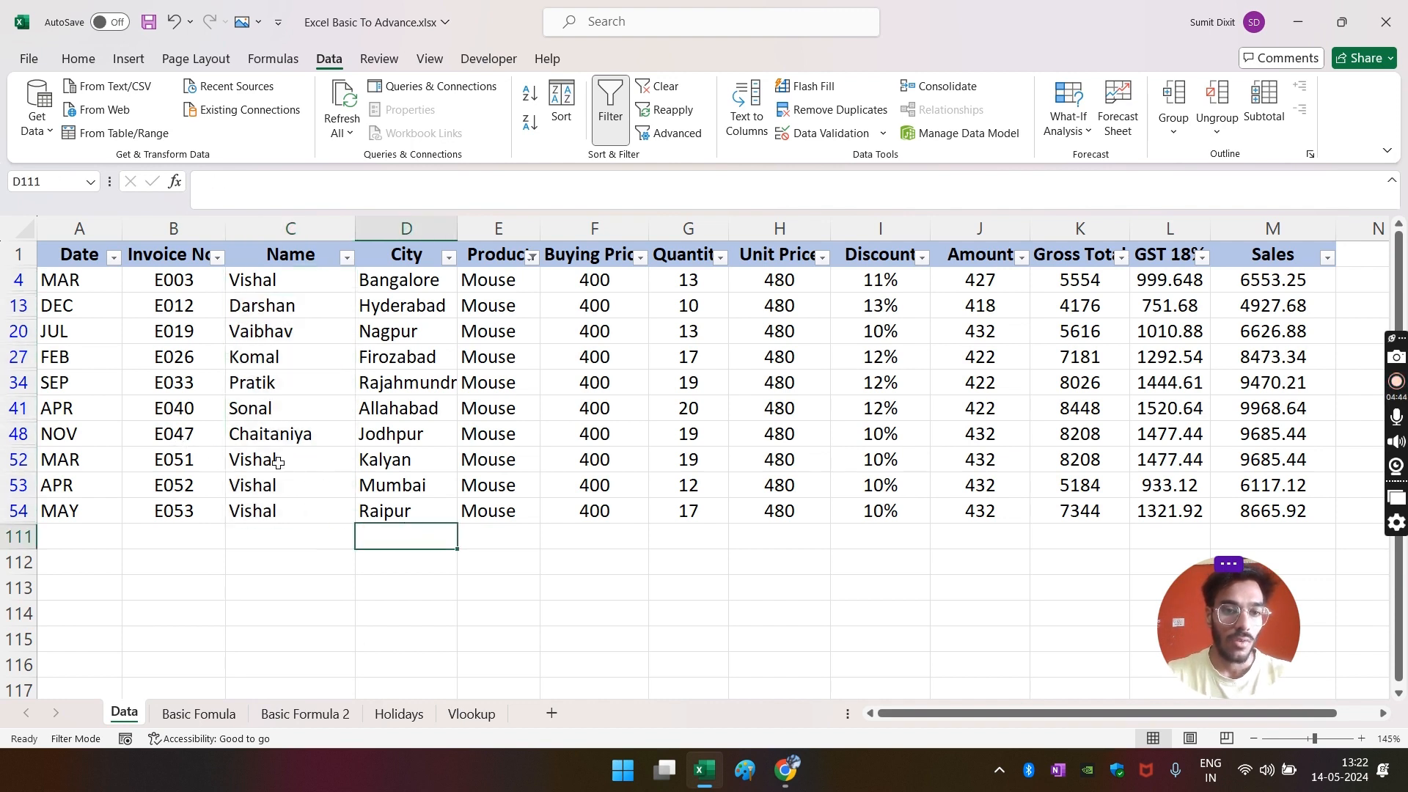
pyautogui.moveTo(286, 460); pyautogui.dragTo(296, 511)
pyautogui.click(418, 620)
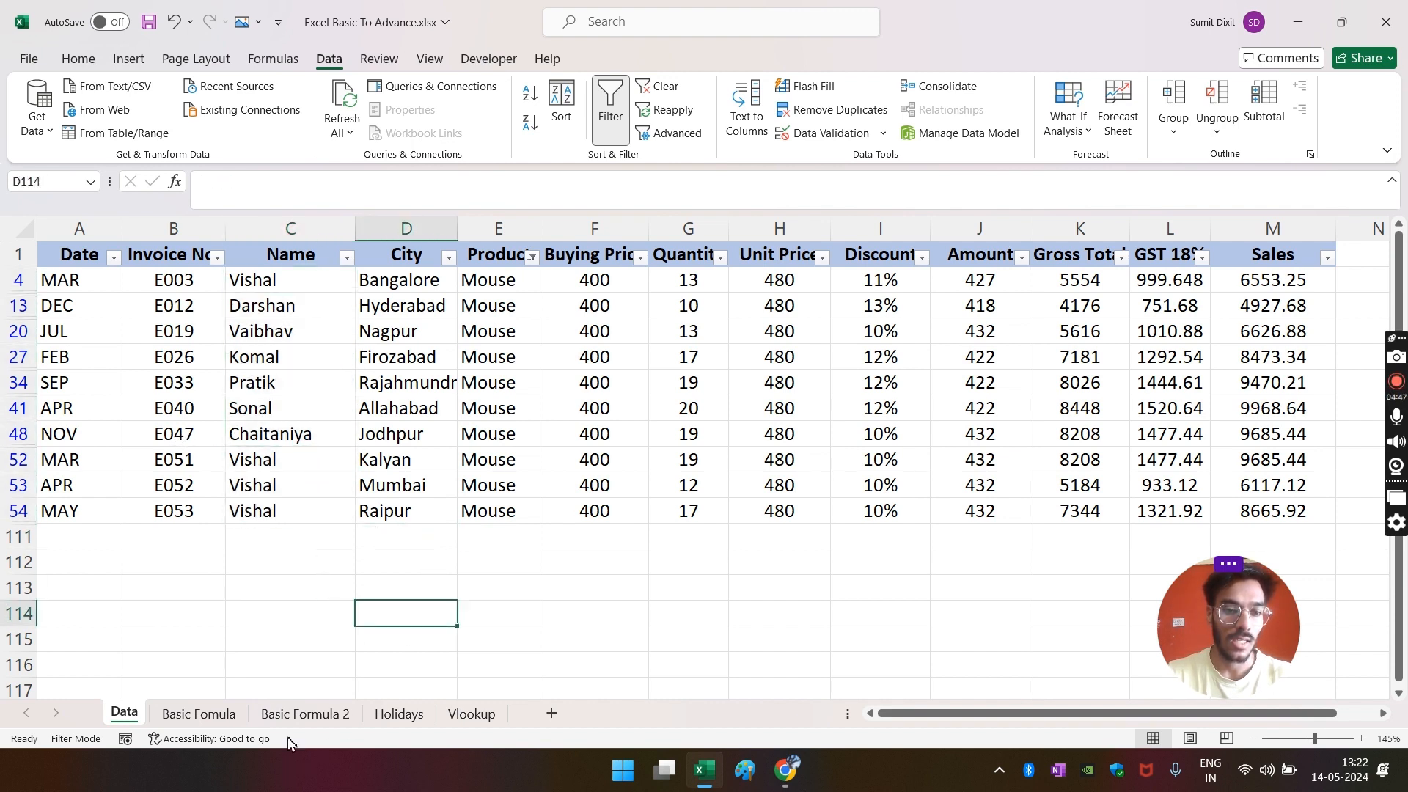
# - Enter a listed salesperson's name in A5 so B5's SUMIFS recalculates to 61
pyautogui.click(293, 715)
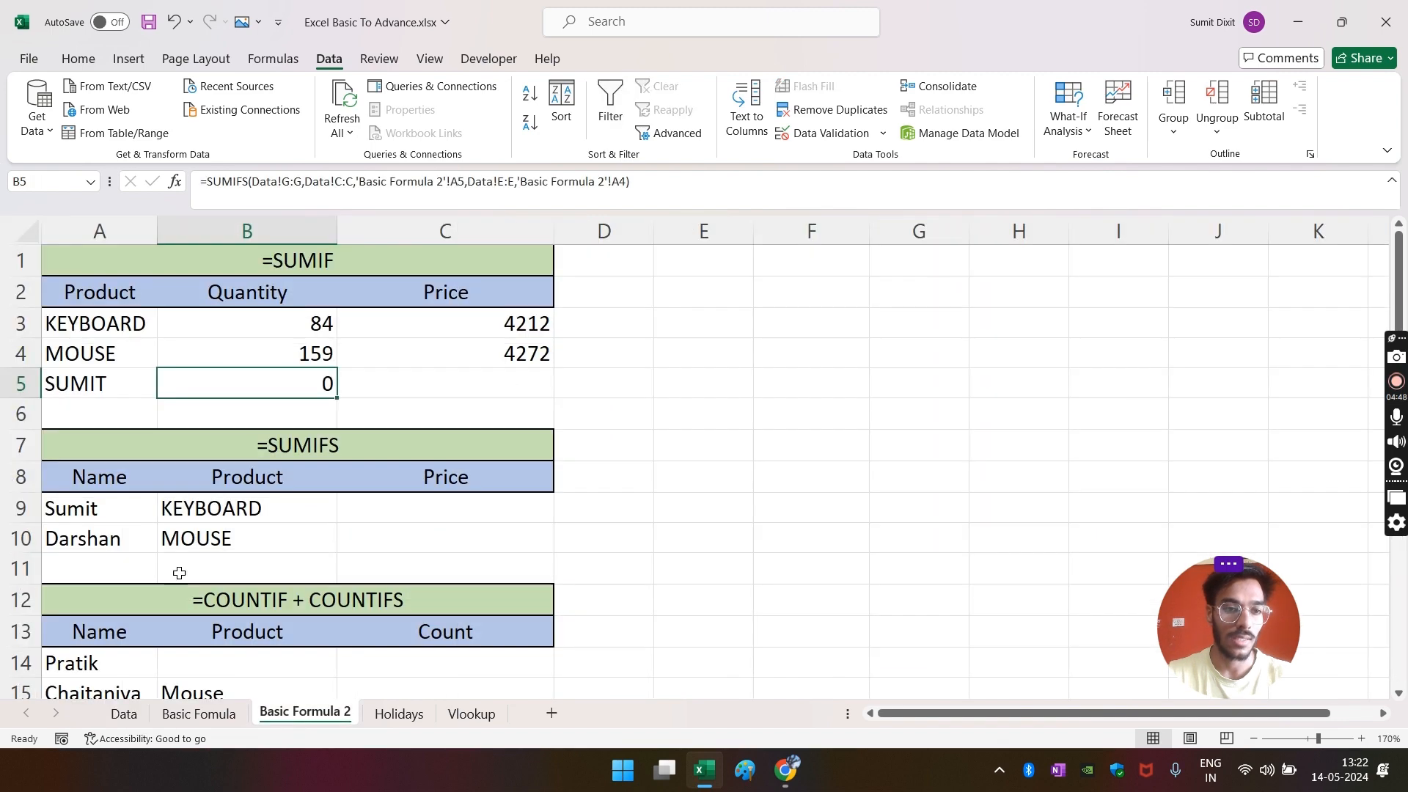
pyautogui.click(110, 393)
pyautogui.write('vISHAL')
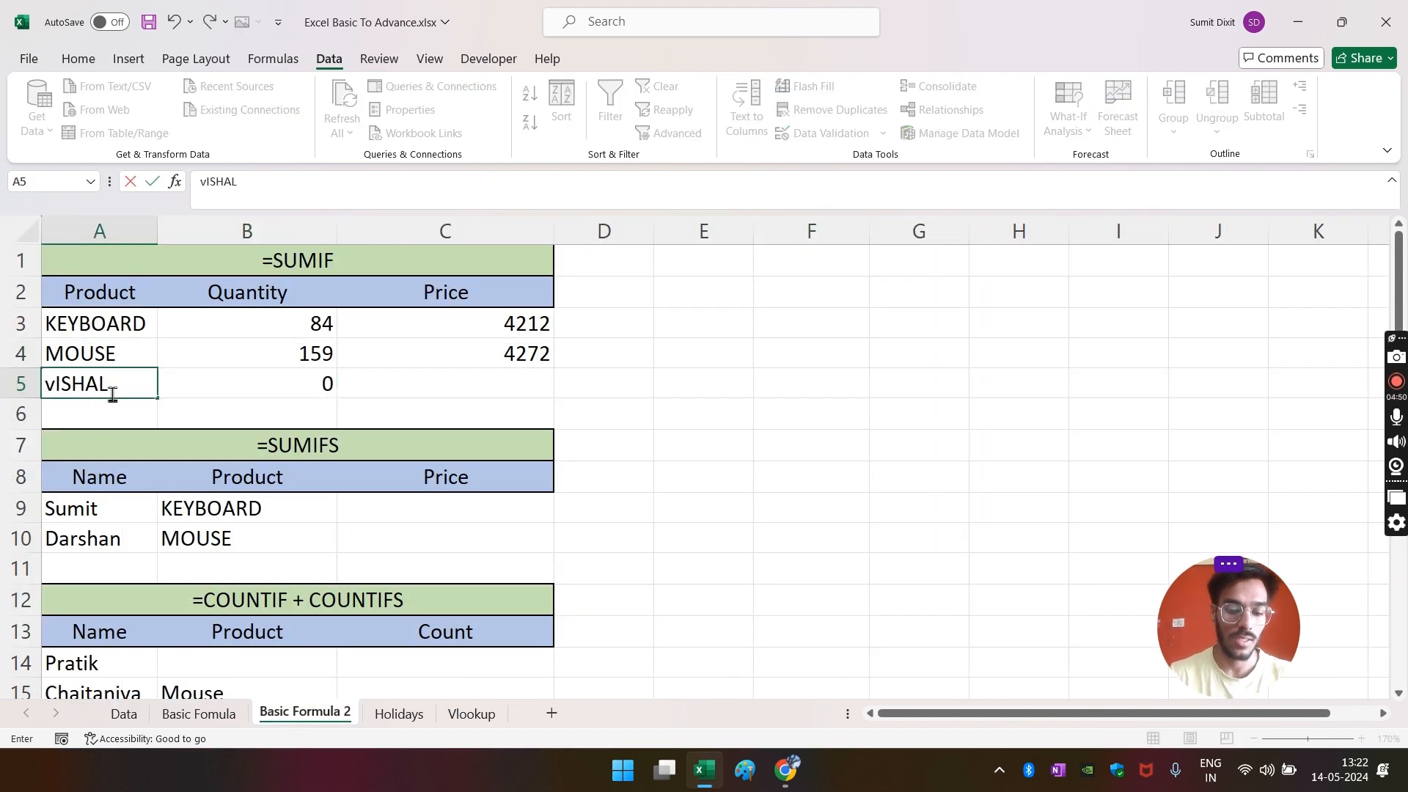
pyautogui.press('Return')
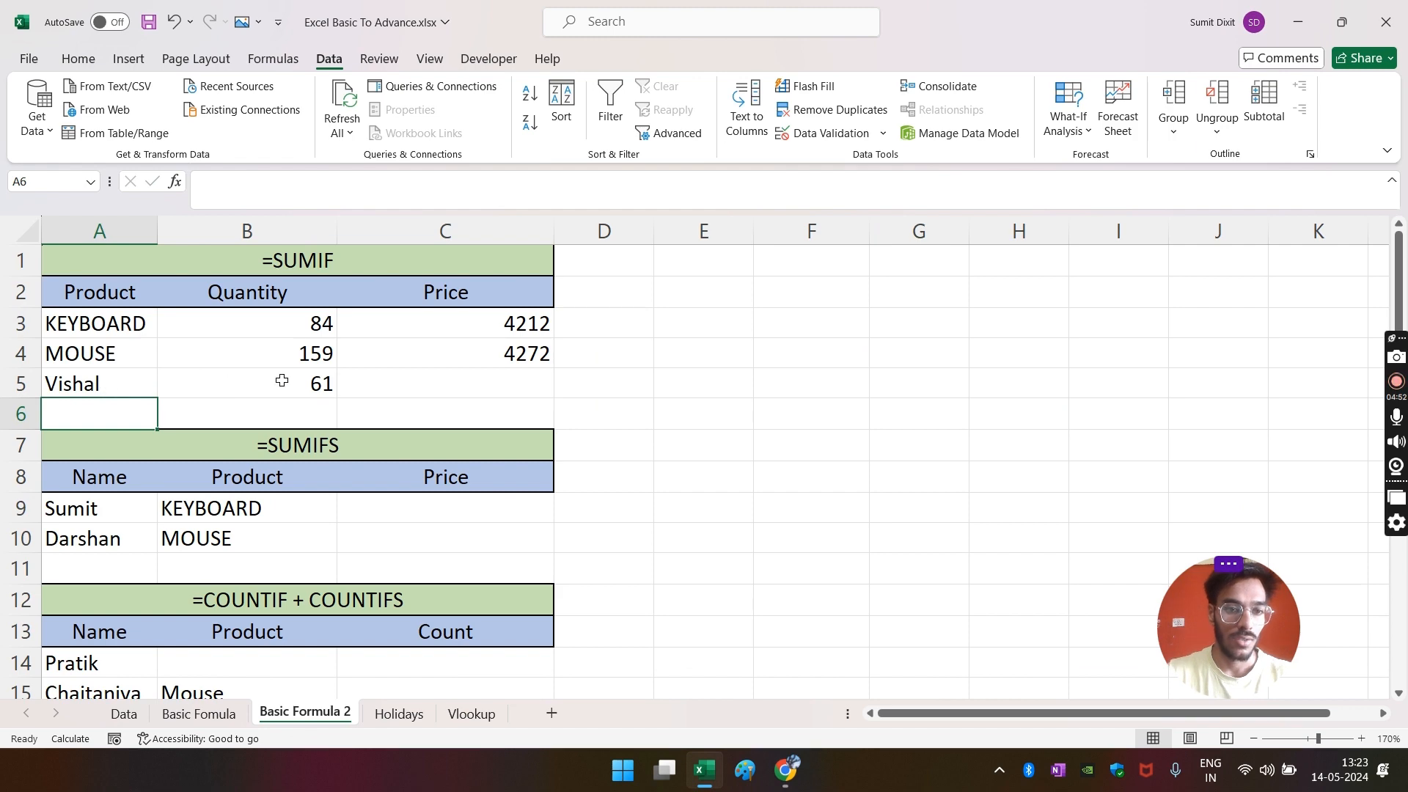
pyautogui.click(282, 380)
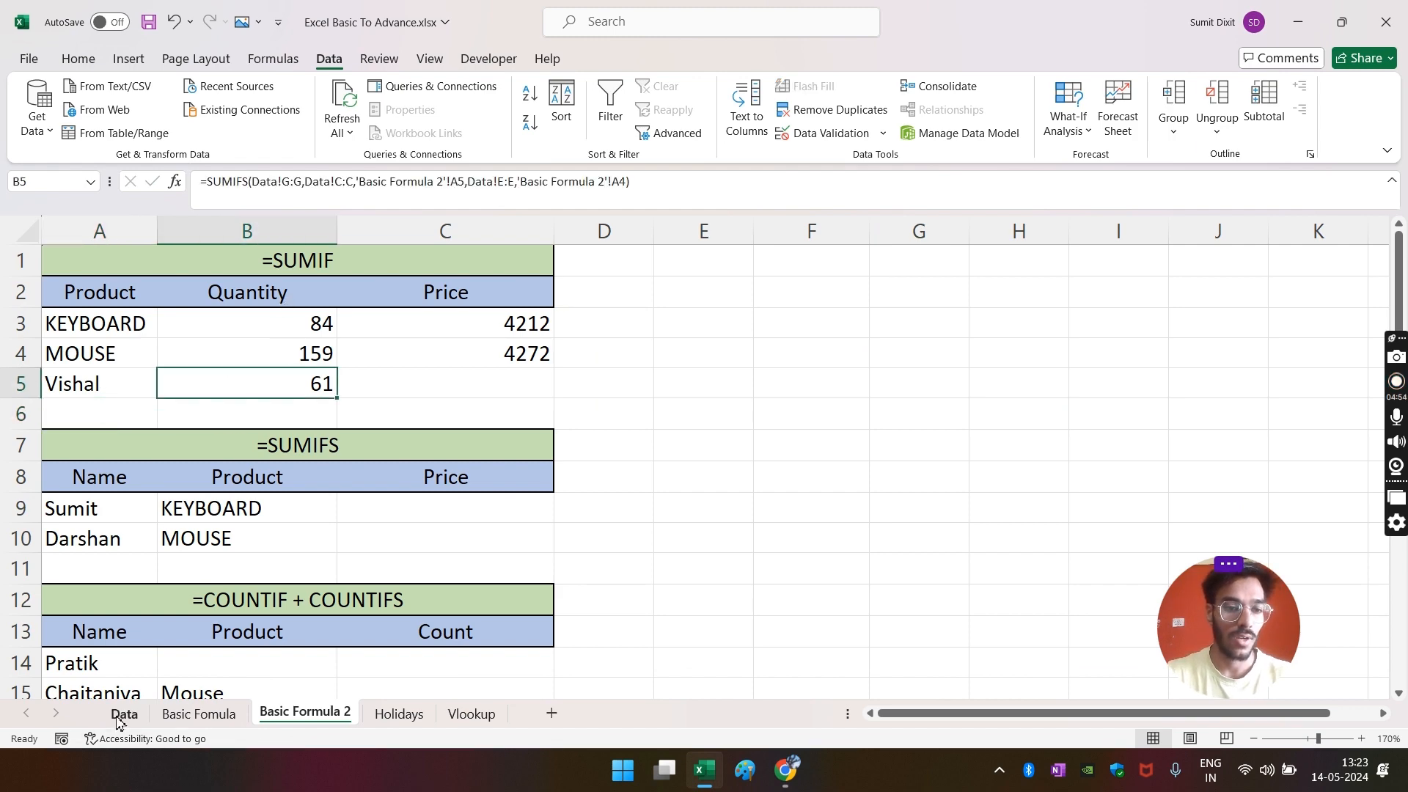
pyautogui.click(123, 714)
# - Filter the Data table's Name column to show only the one salesperson's rows
pyautogui.click(447, 532)
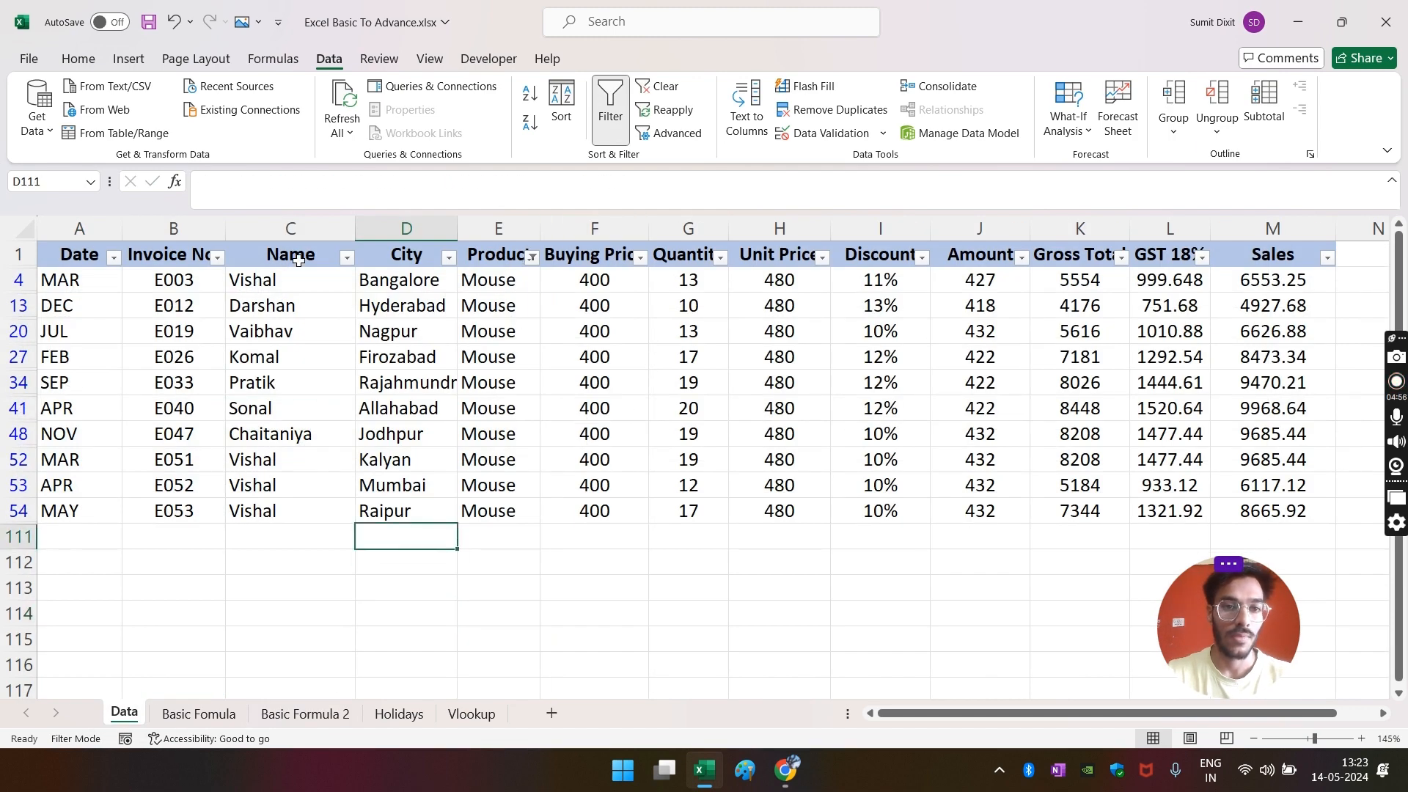
pyautogui.click(348, 258)
pyautogui.click(193, 495)
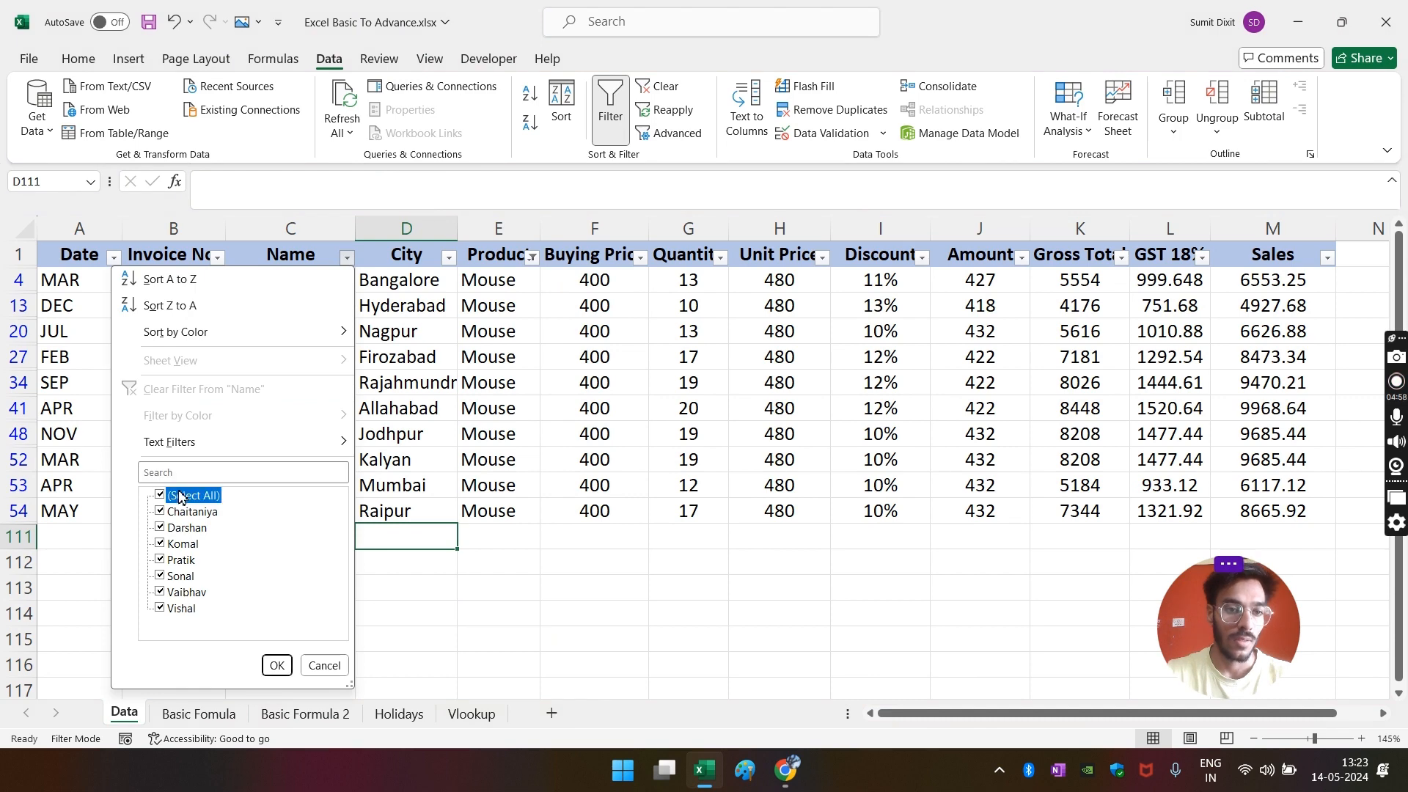
pyautogui.click(176, 609)
pyautogui.click(277, 665)
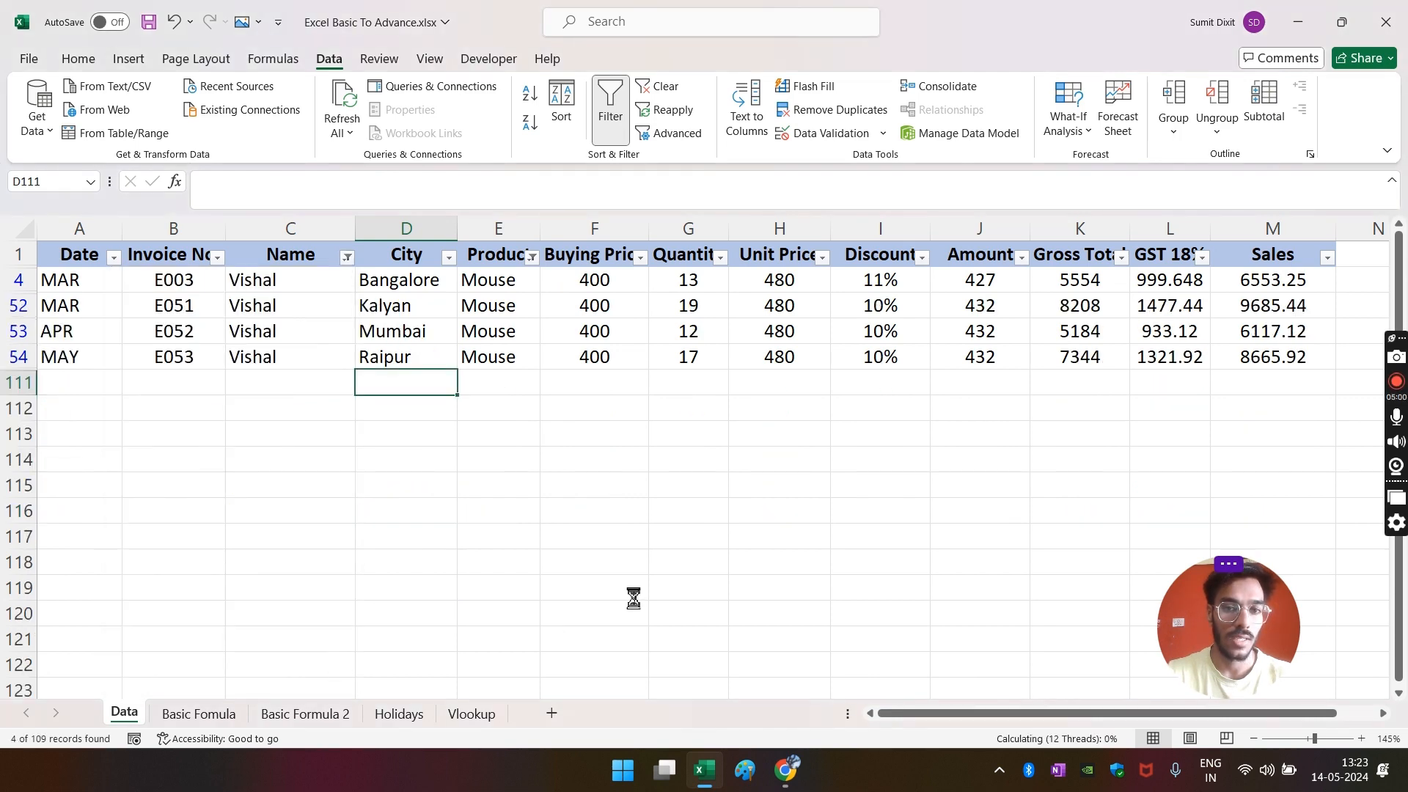
# - Confirm the salesperson's four filtered quantities total 61, then select C5 on Basic Formula 2
pyautogui.click(631, 595)
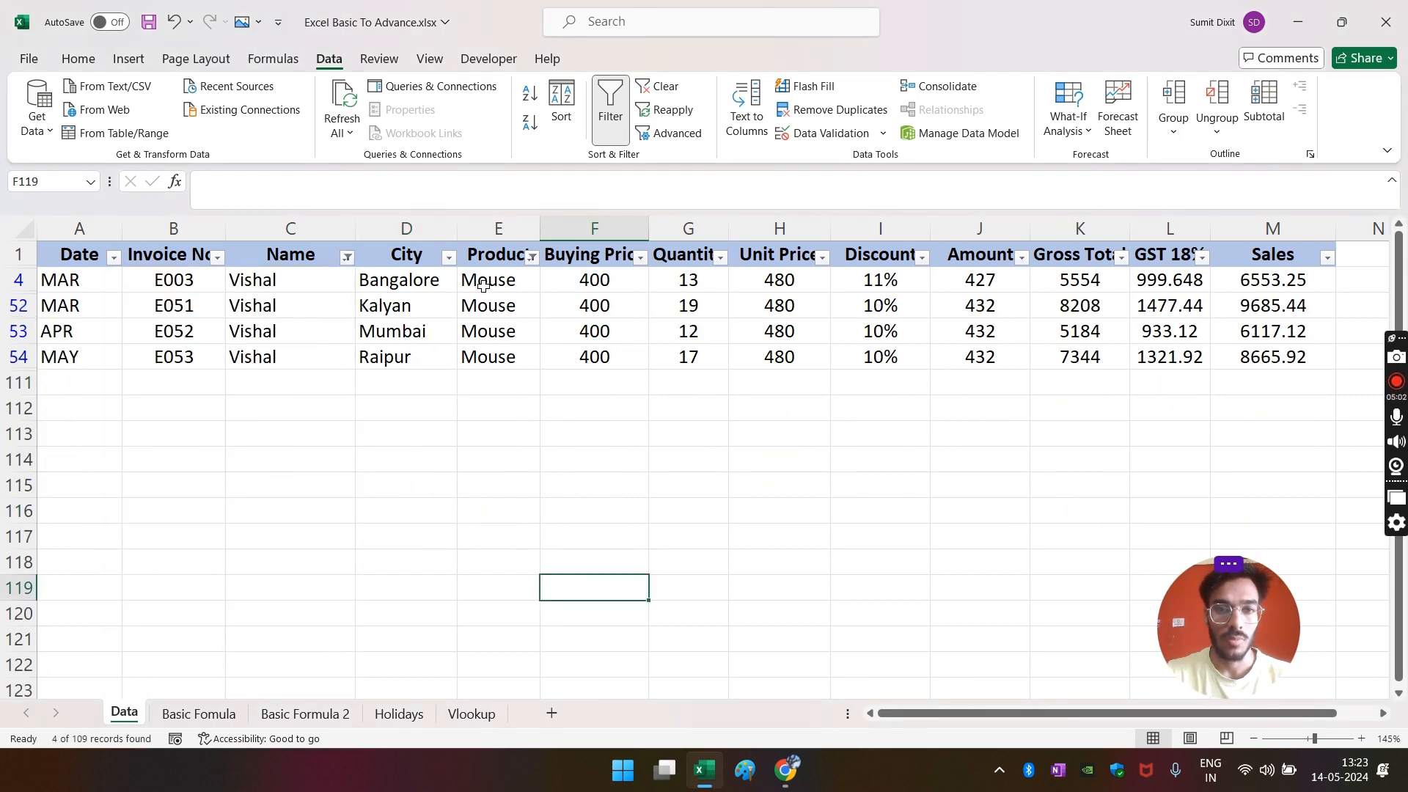
pyautogui.moveTo(466, 282); pyautogui.dragTo(490, 355)
pyautogui.moveTo(664, 280); pyautogui.dragTo(689, 358)
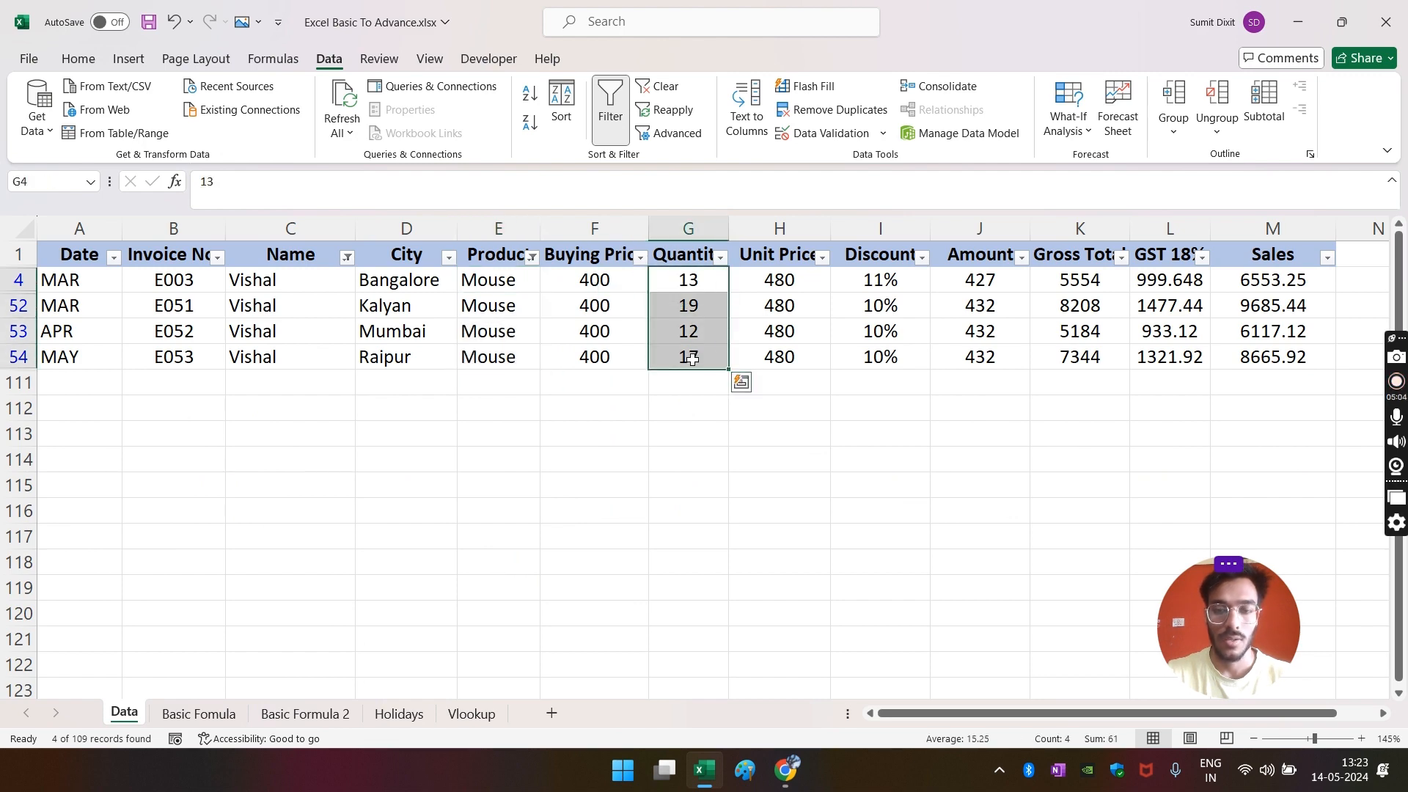
pyautogui.click(305, 714)
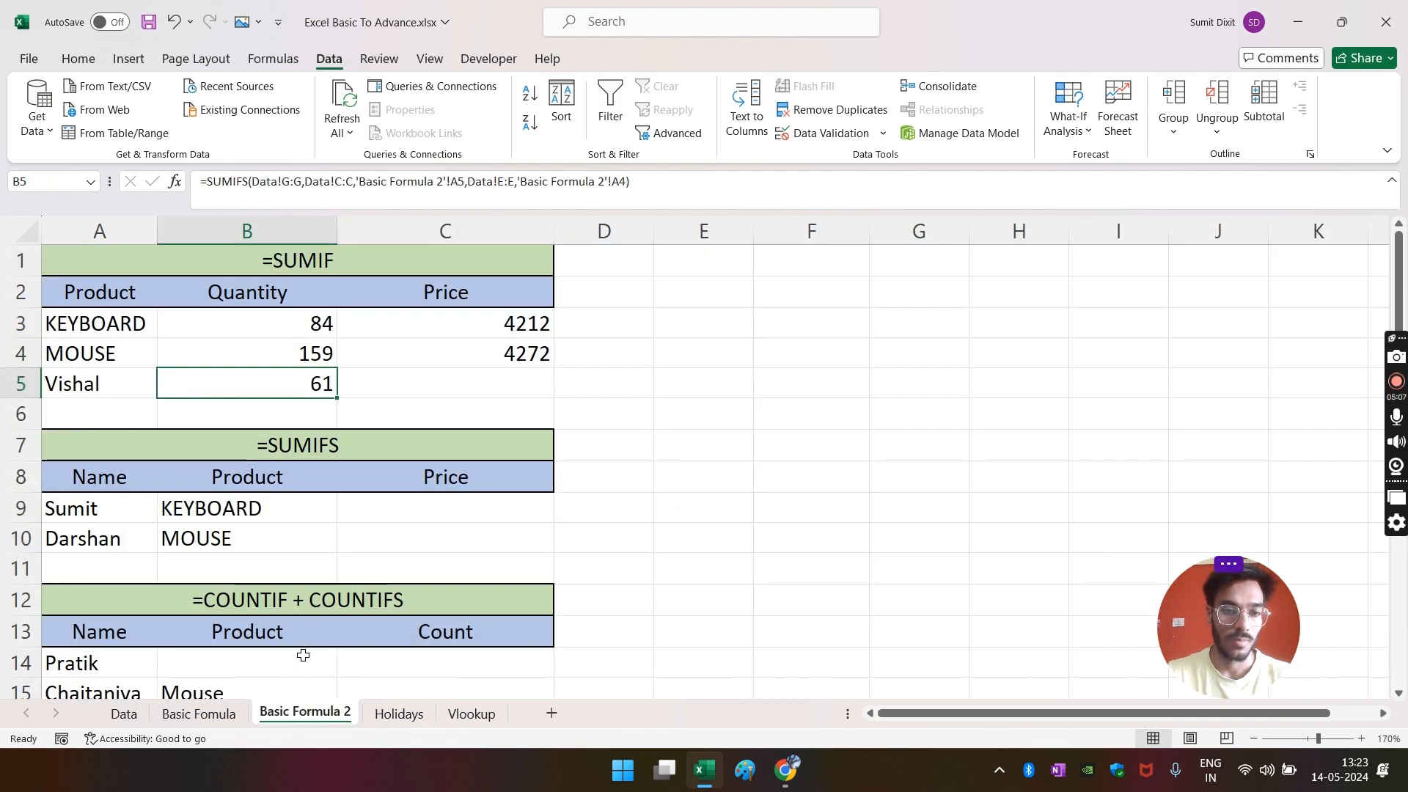
pyautogui.click(465, 385)
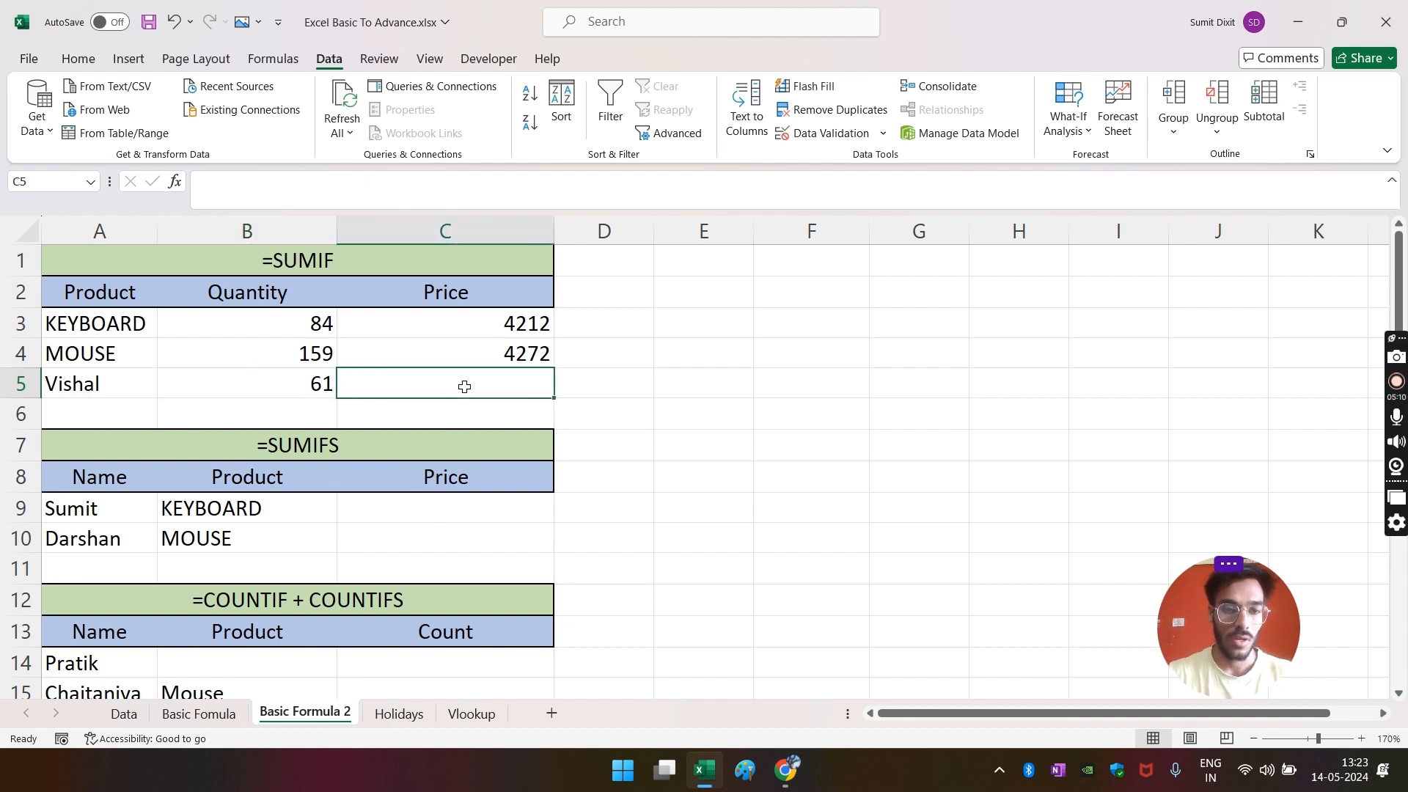
# - Start a SUMIFS in C5 using the Data sheet's Sales column as the sum range
pyautogui.write('=')
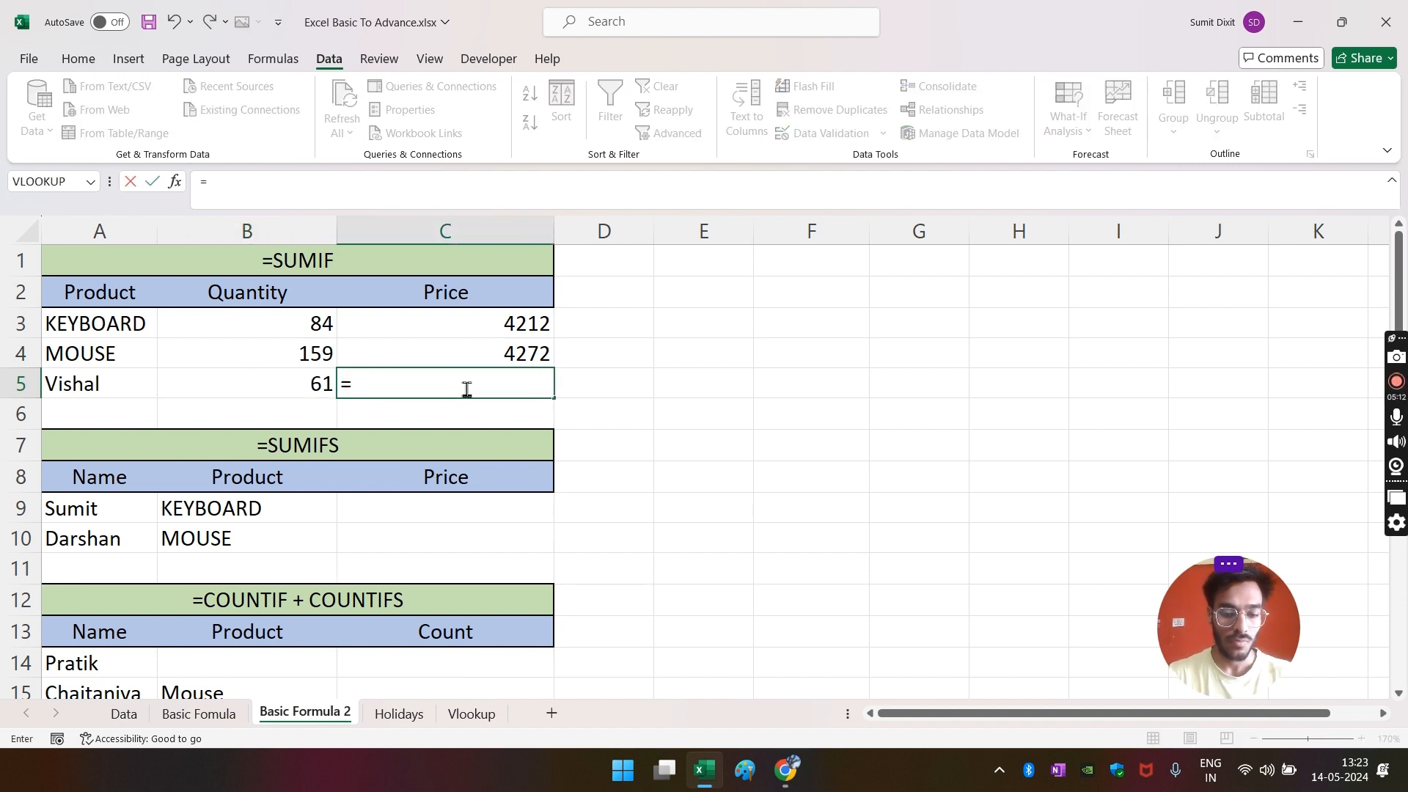
pyautogui.write('sumif')
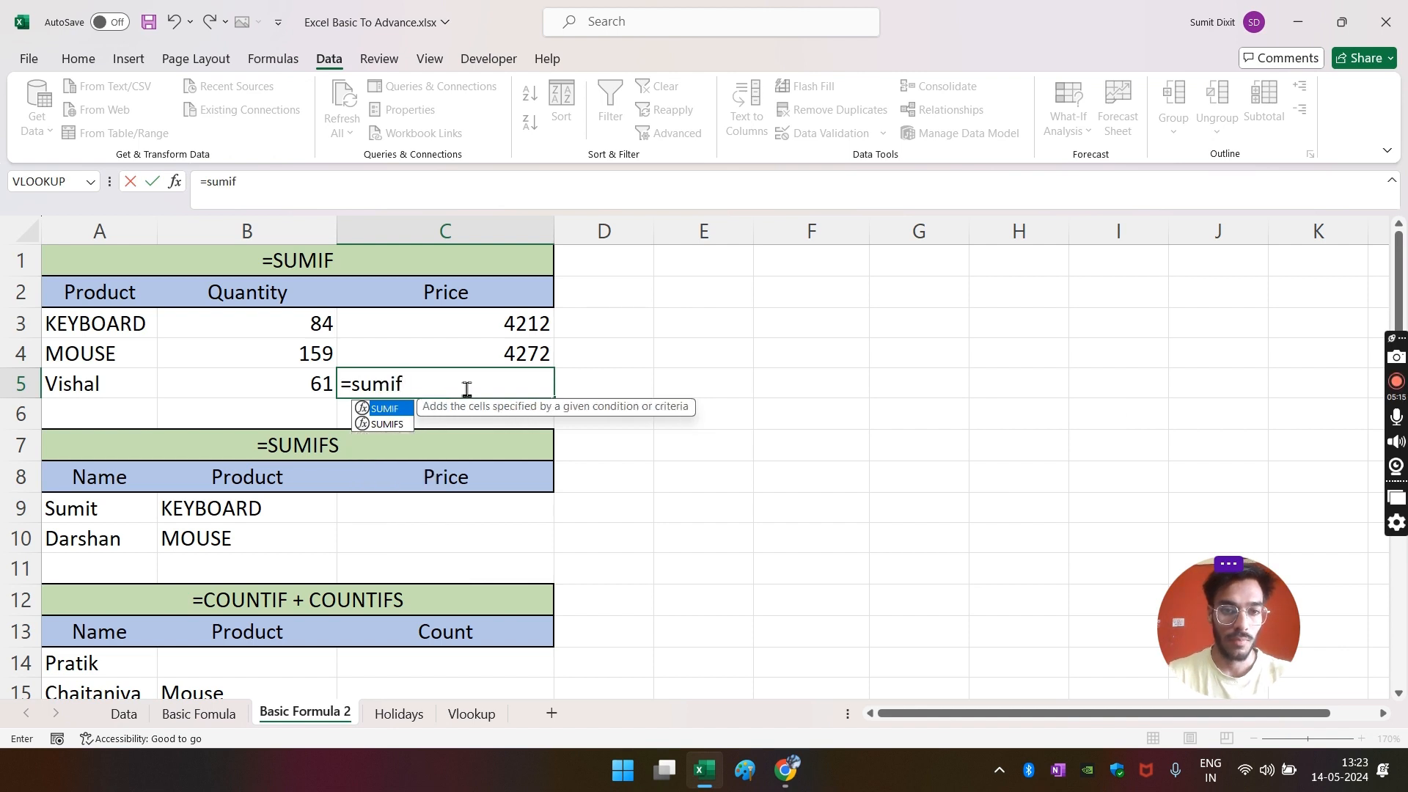
pyautogui.press('Down')
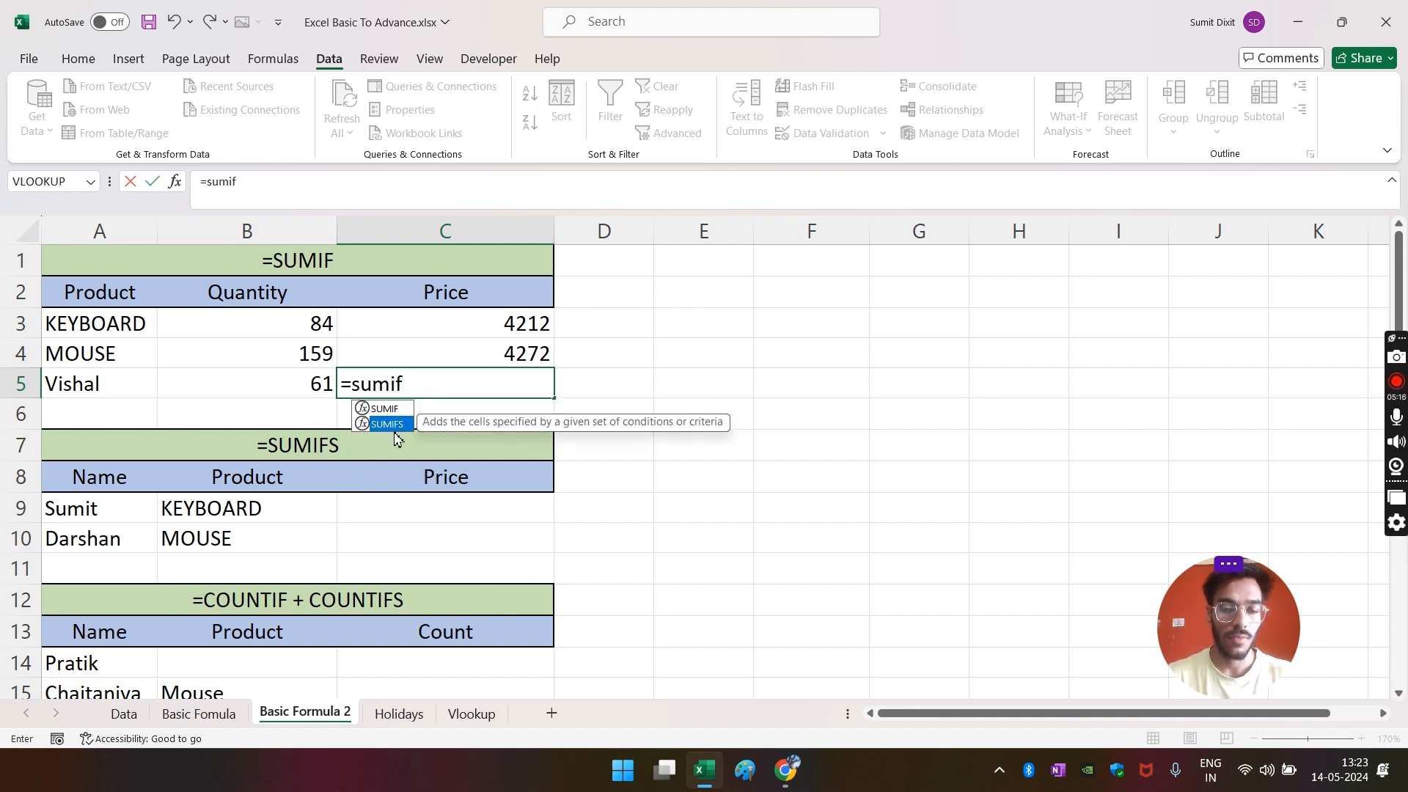
pyautogui.press('Tab')
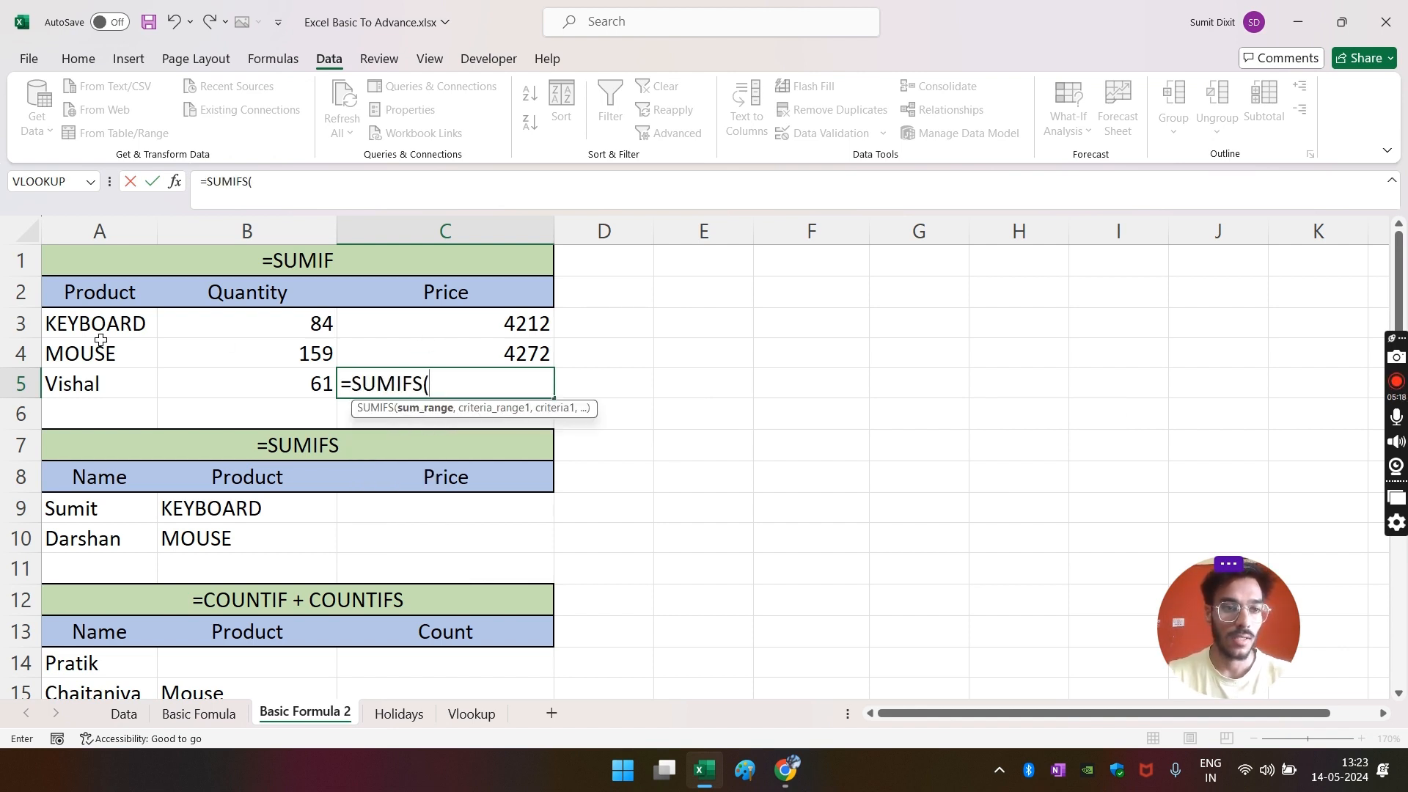
pyautogui.click(131, 715)
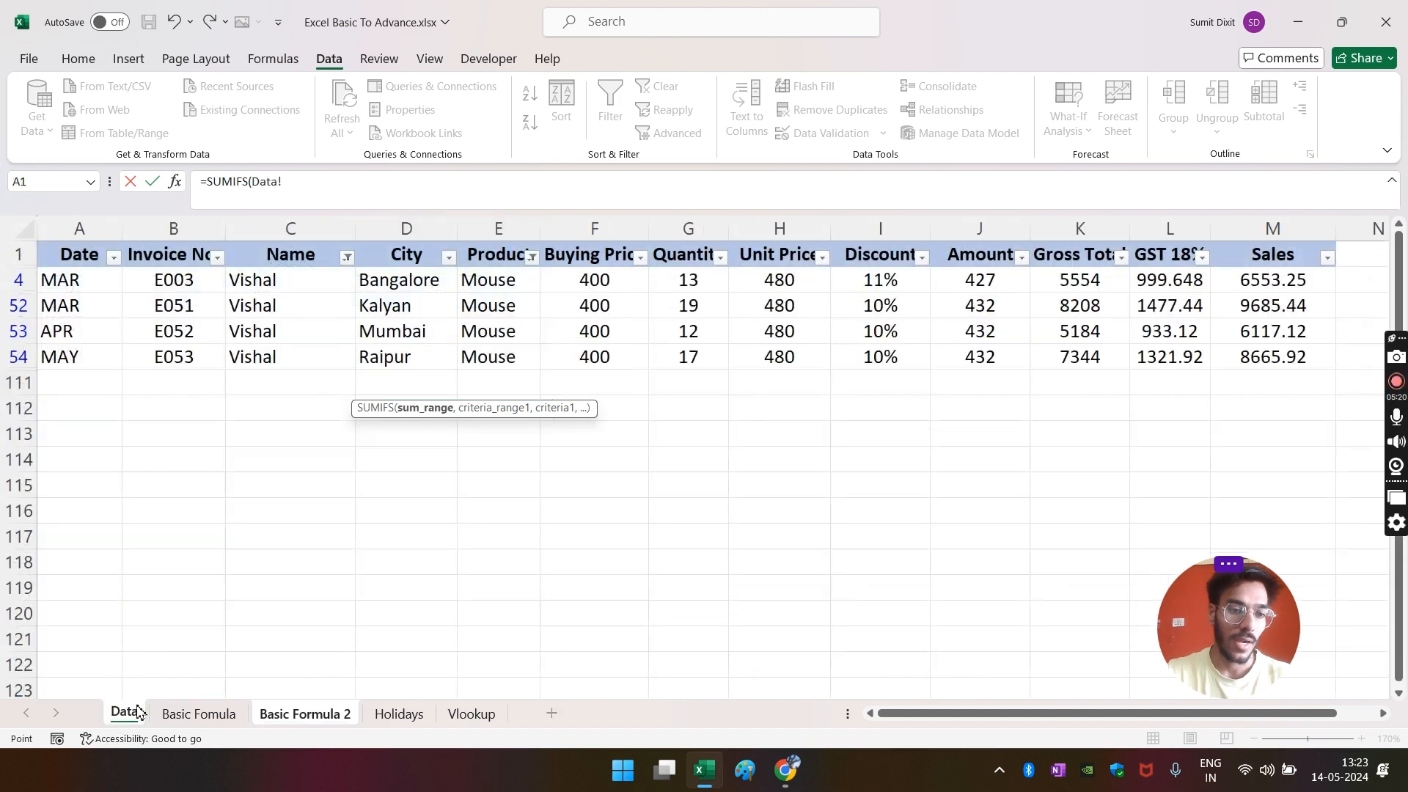
pyautogui.click(1259, 236)
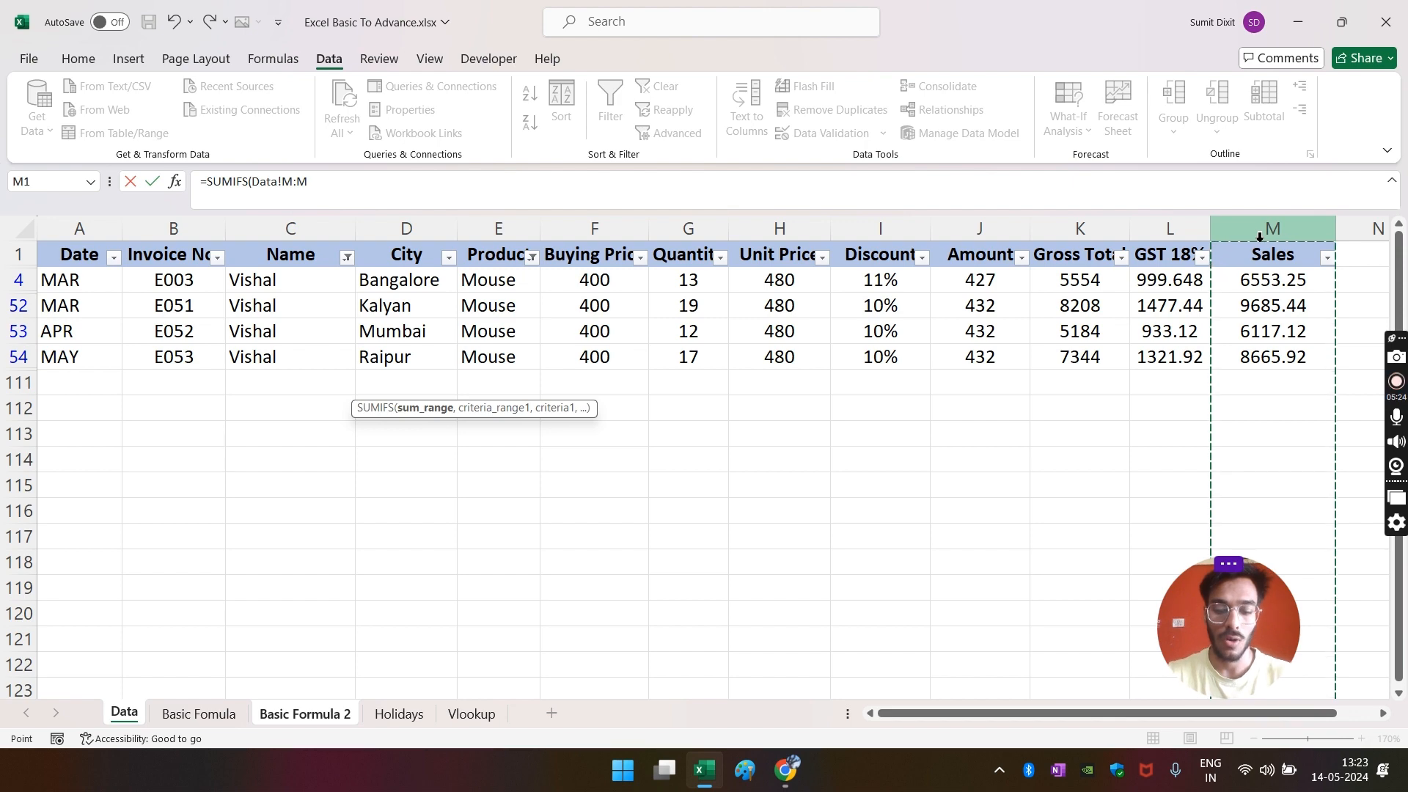
pyautogui.write(',')
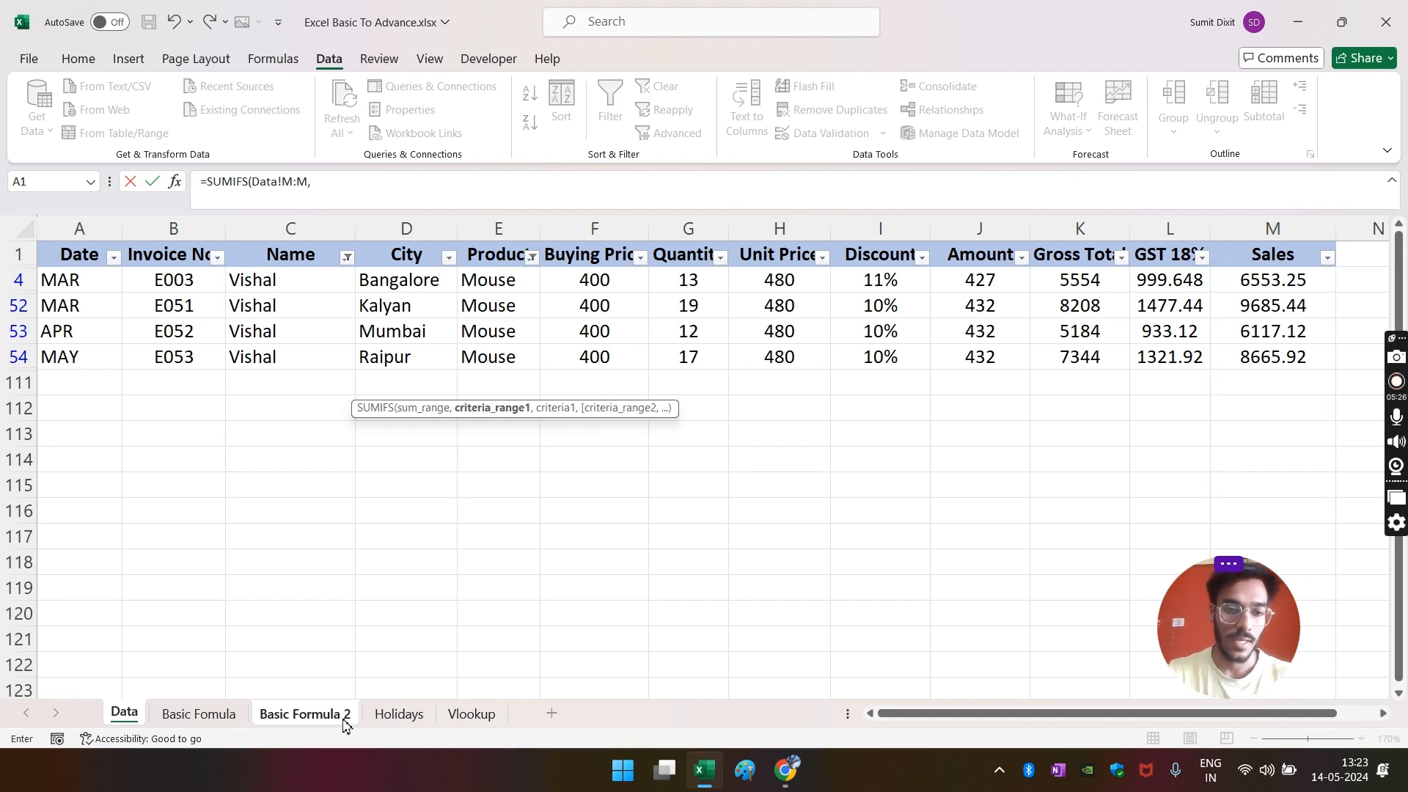
pyautogui.click(306, 715)
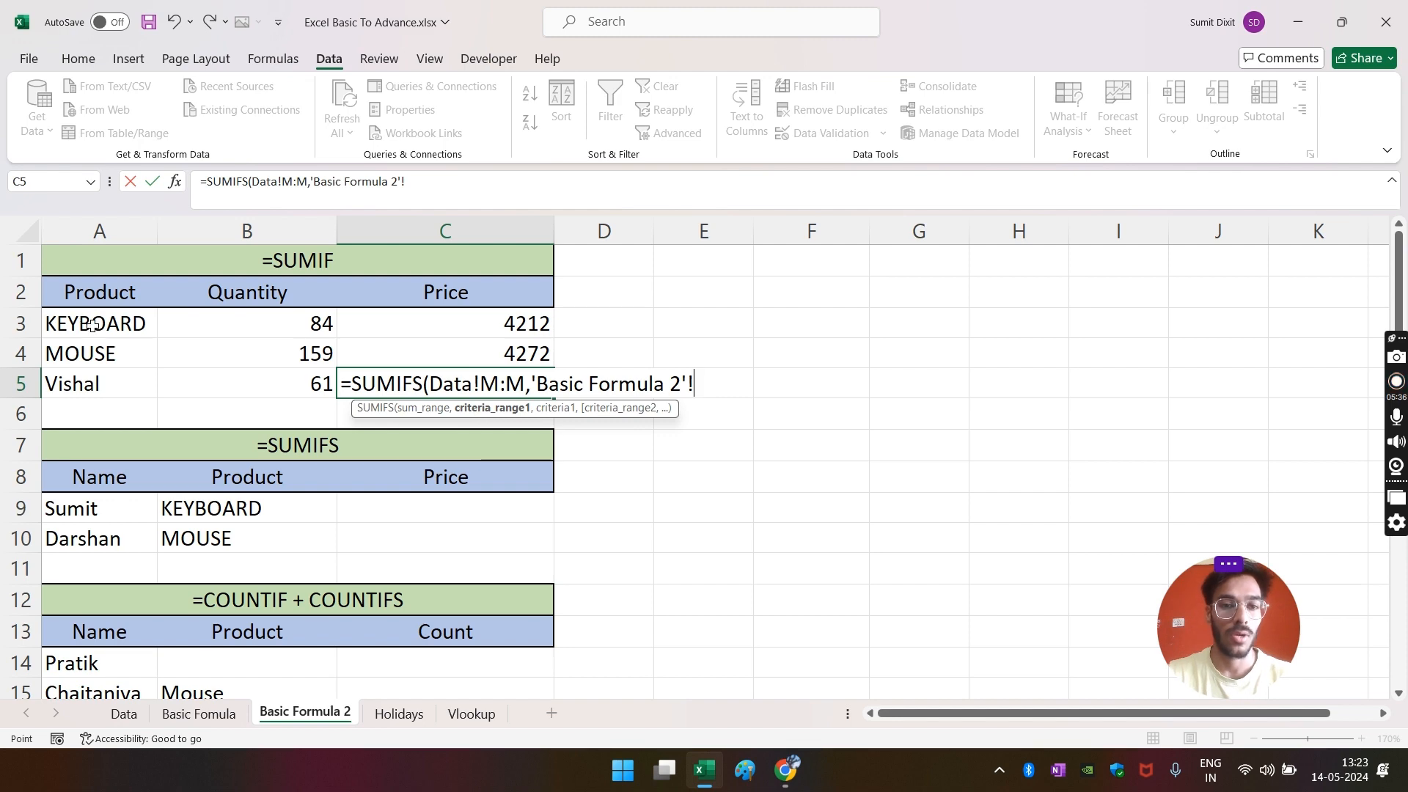
# - Add the Data Product column as the first criteria range, matched to KEYBOARD in A3
pyautogui.click(132, 718)
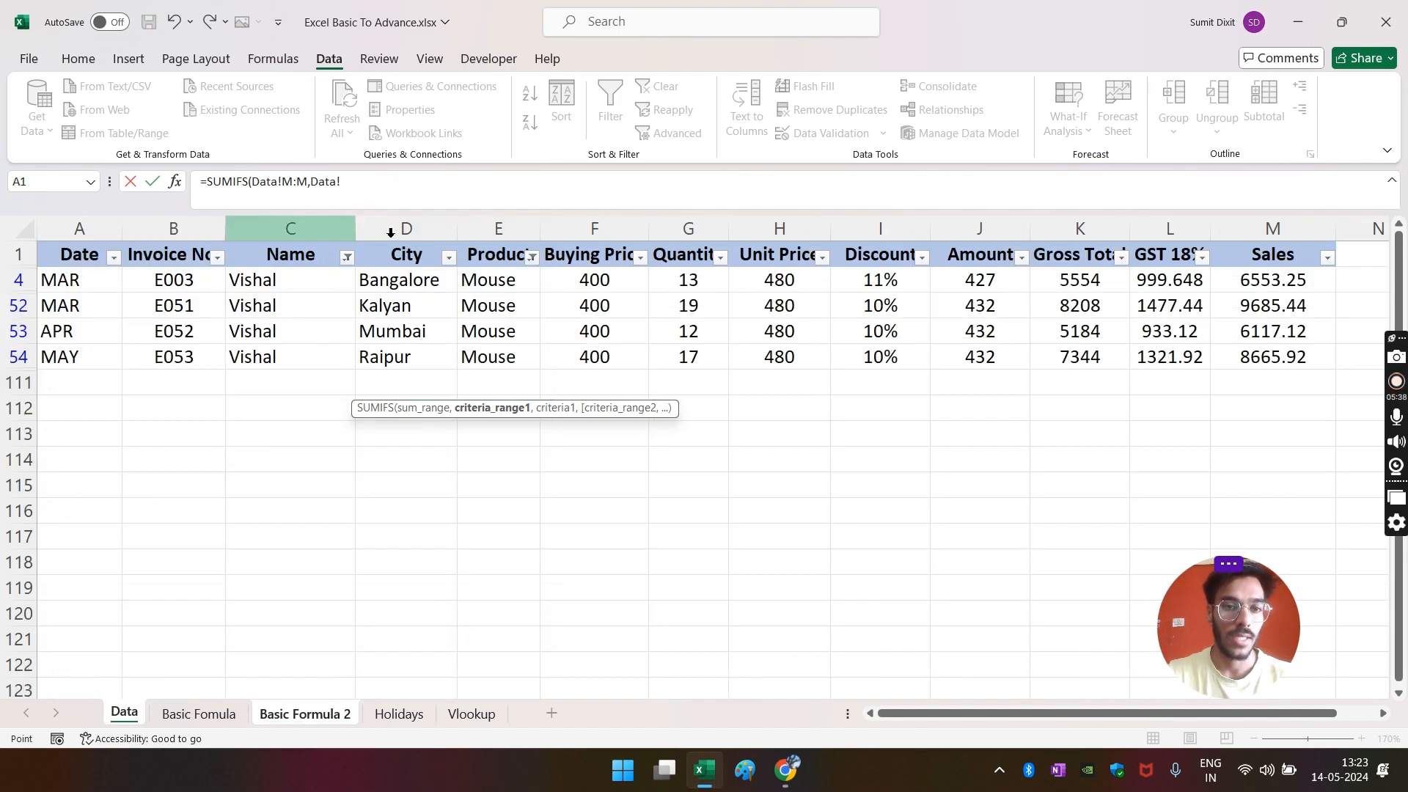
pyautogui.click(502, 231)
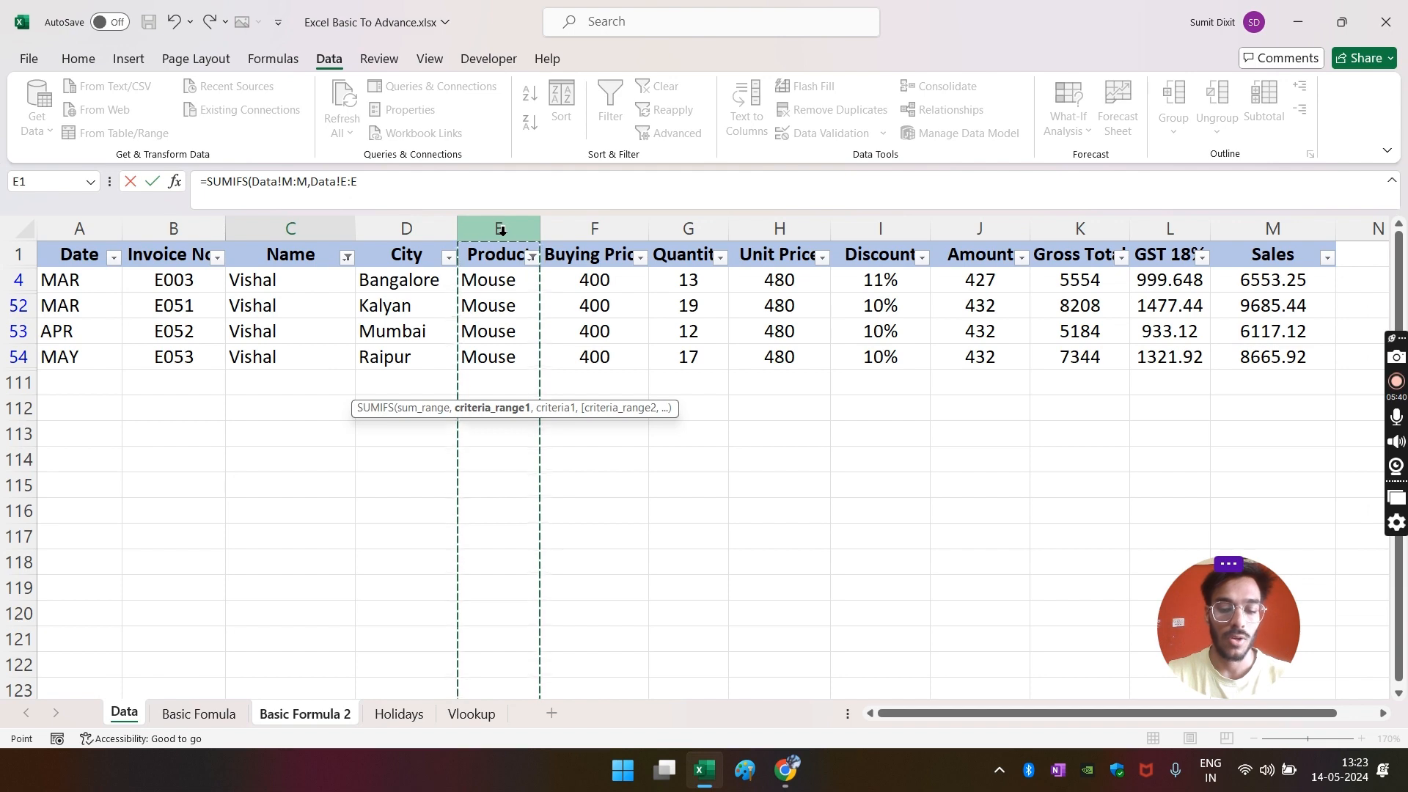
pyautogui.write(',')
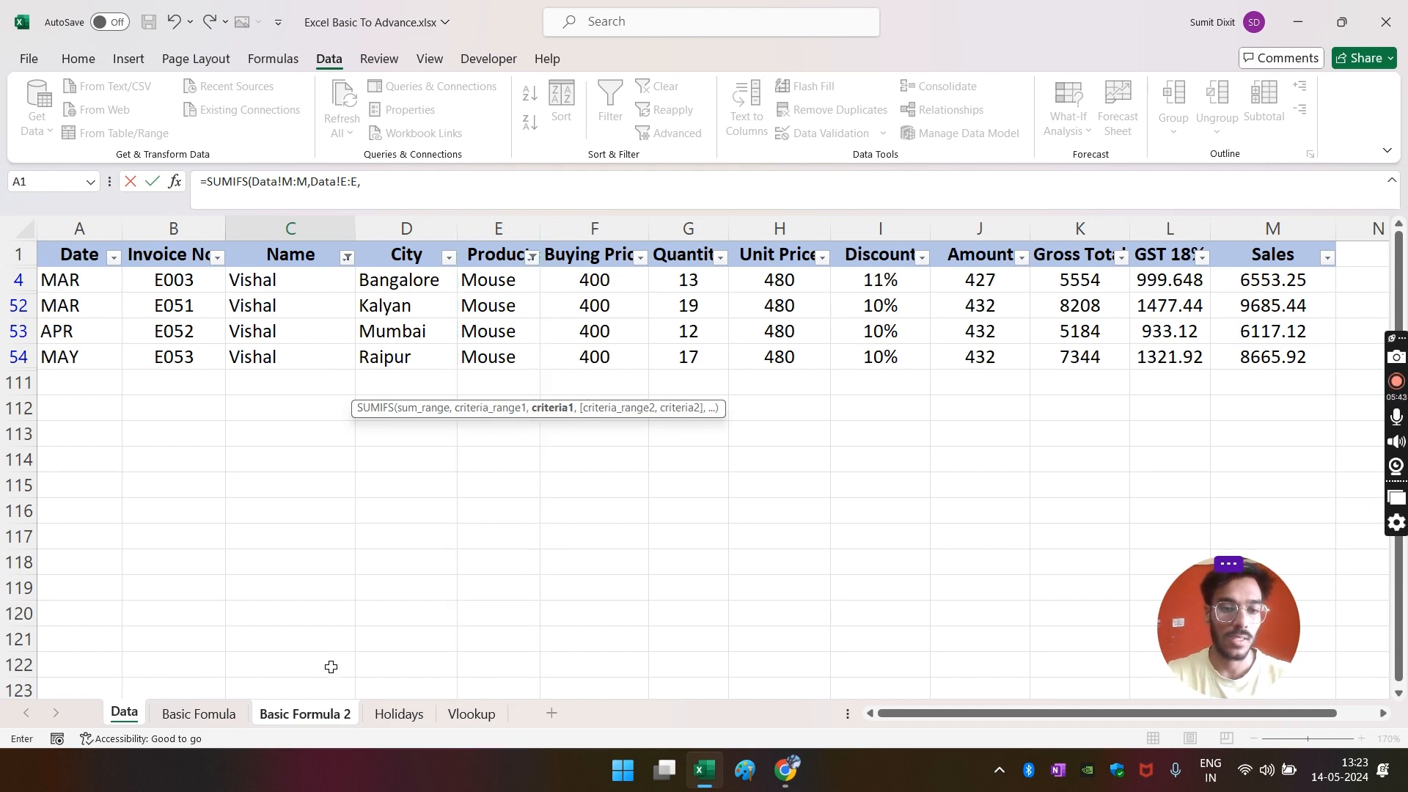
pyautogui.click(282, 718)
pyautogui.click(101, 323)
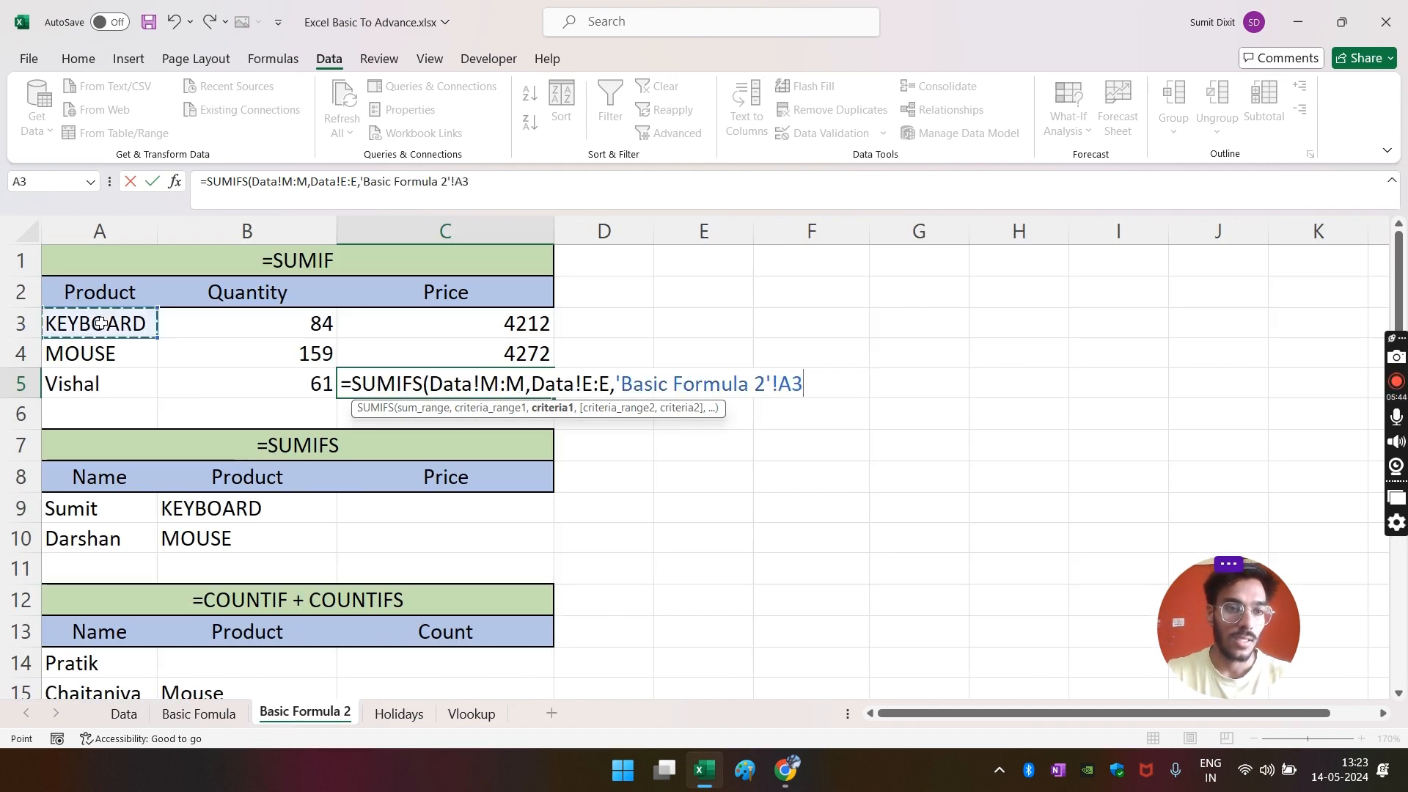
pyautogui.write(',')
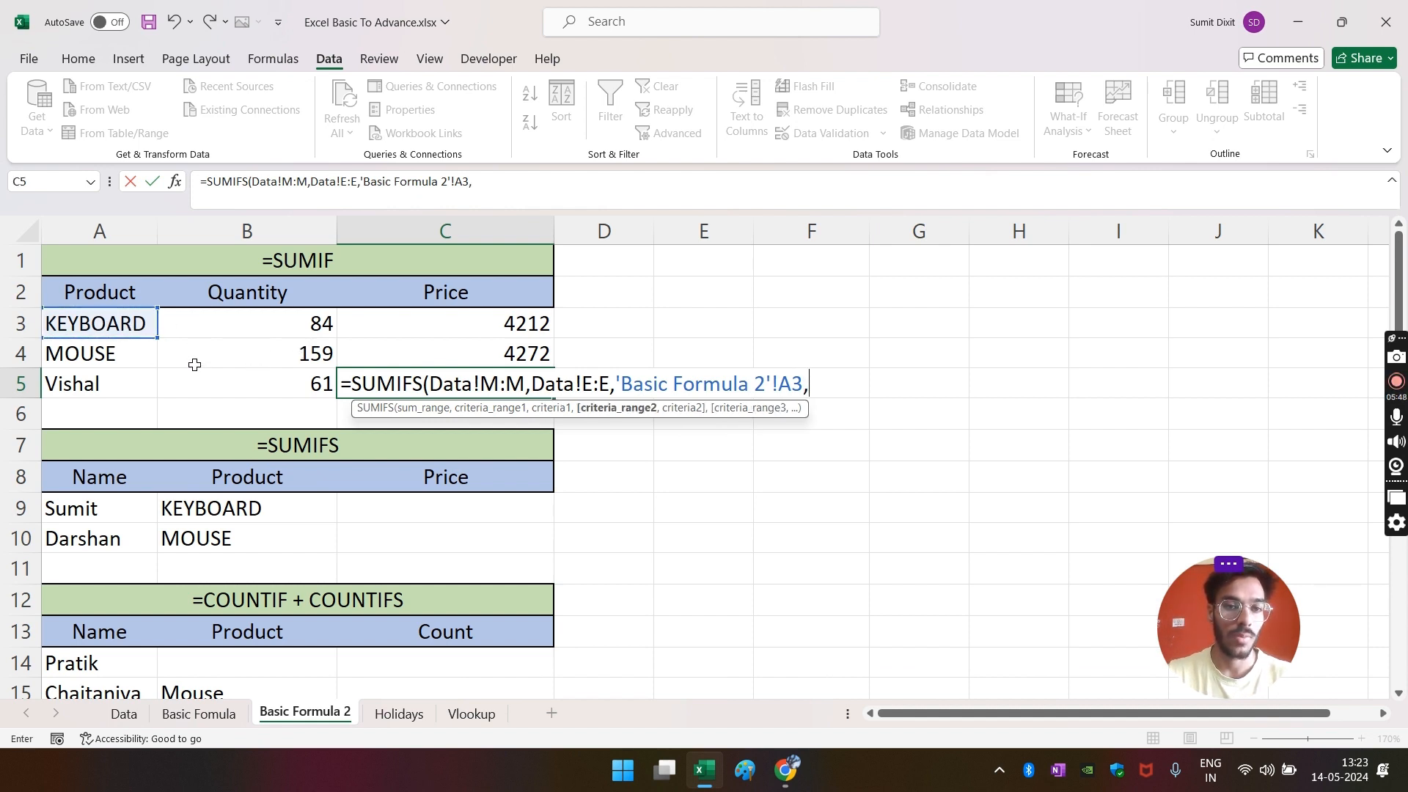
# - Add the Data Name column matched to A5 and commit, giving 5098 in C5
pyautogui.click(122, 715)
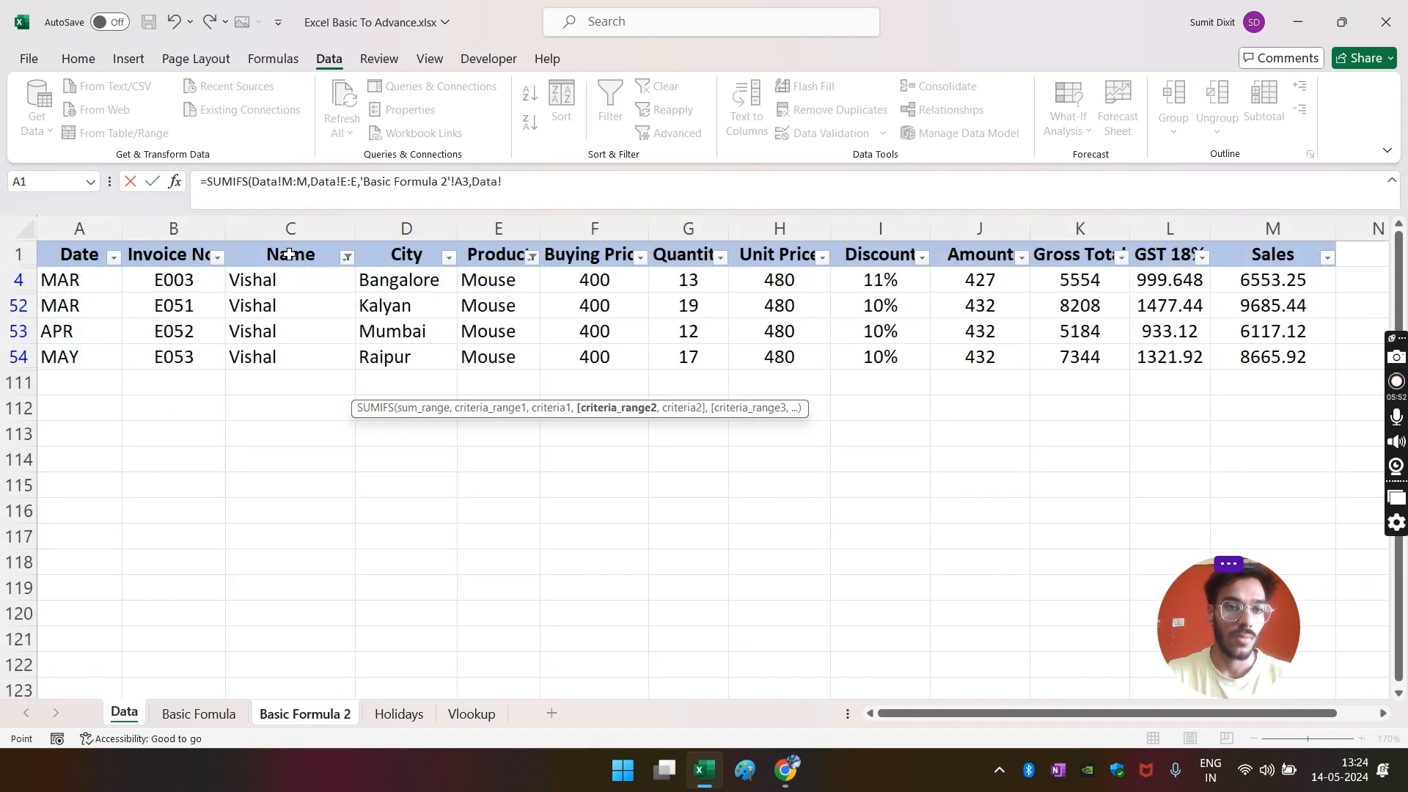
pyautogui.click(296, 232)
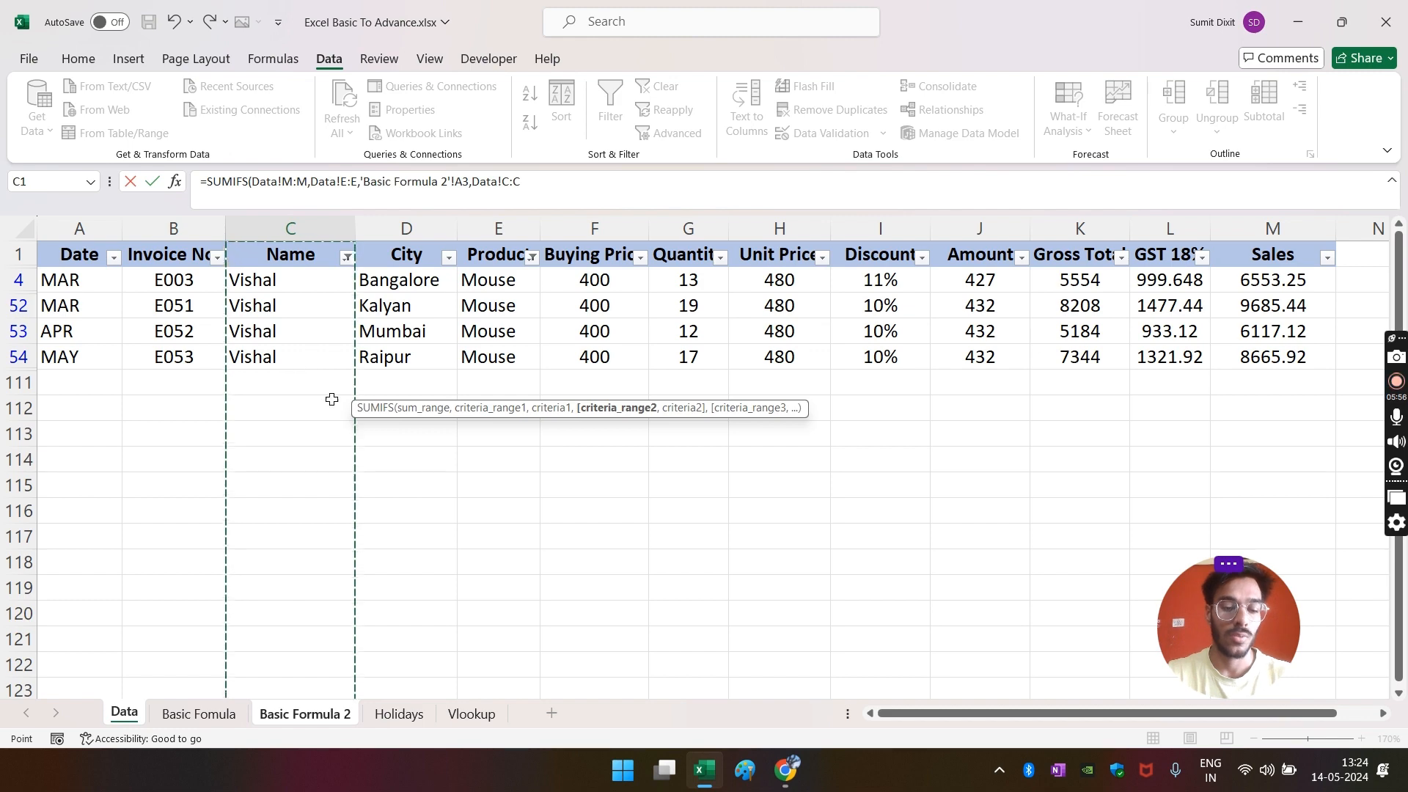
pyautogui.write(',')
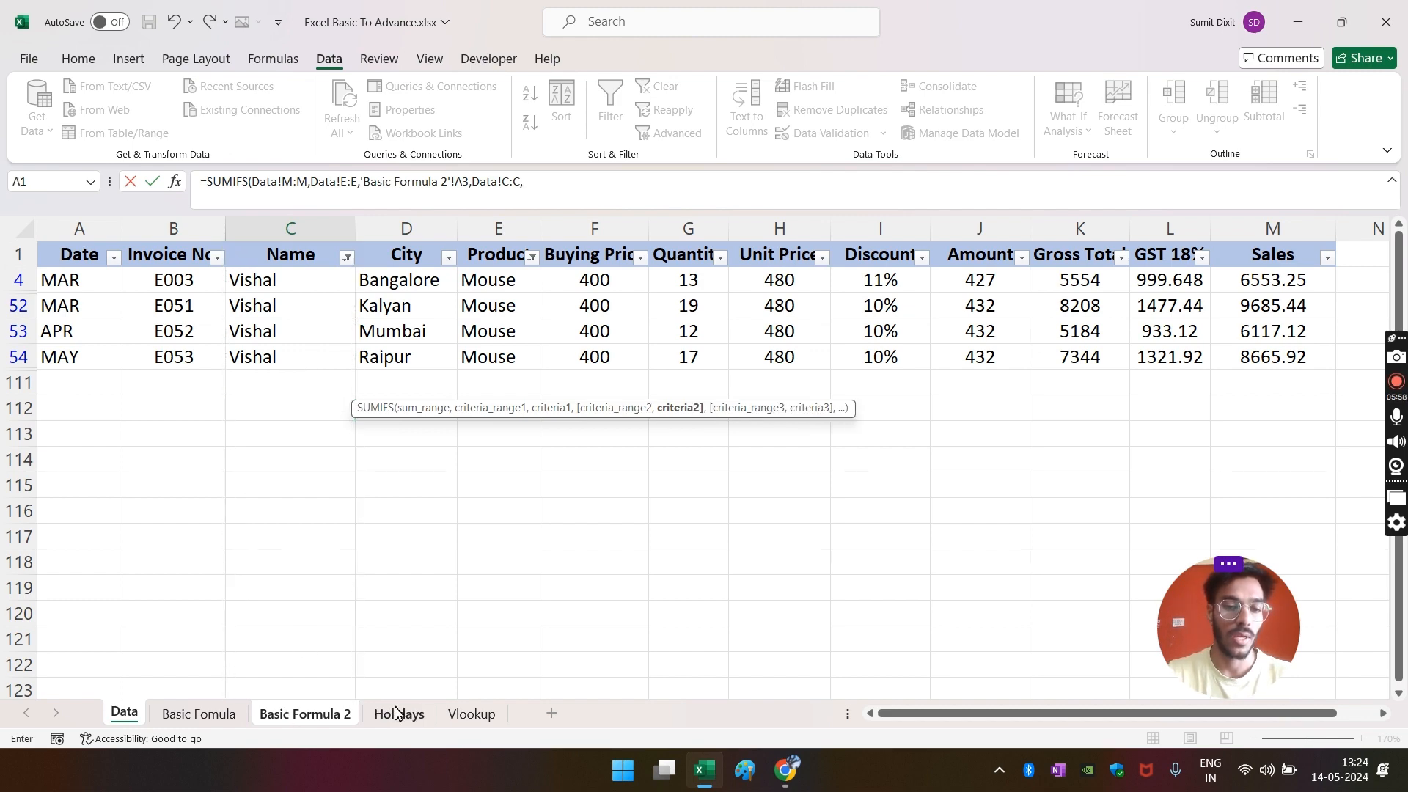
pyautogui.click(310, 720)
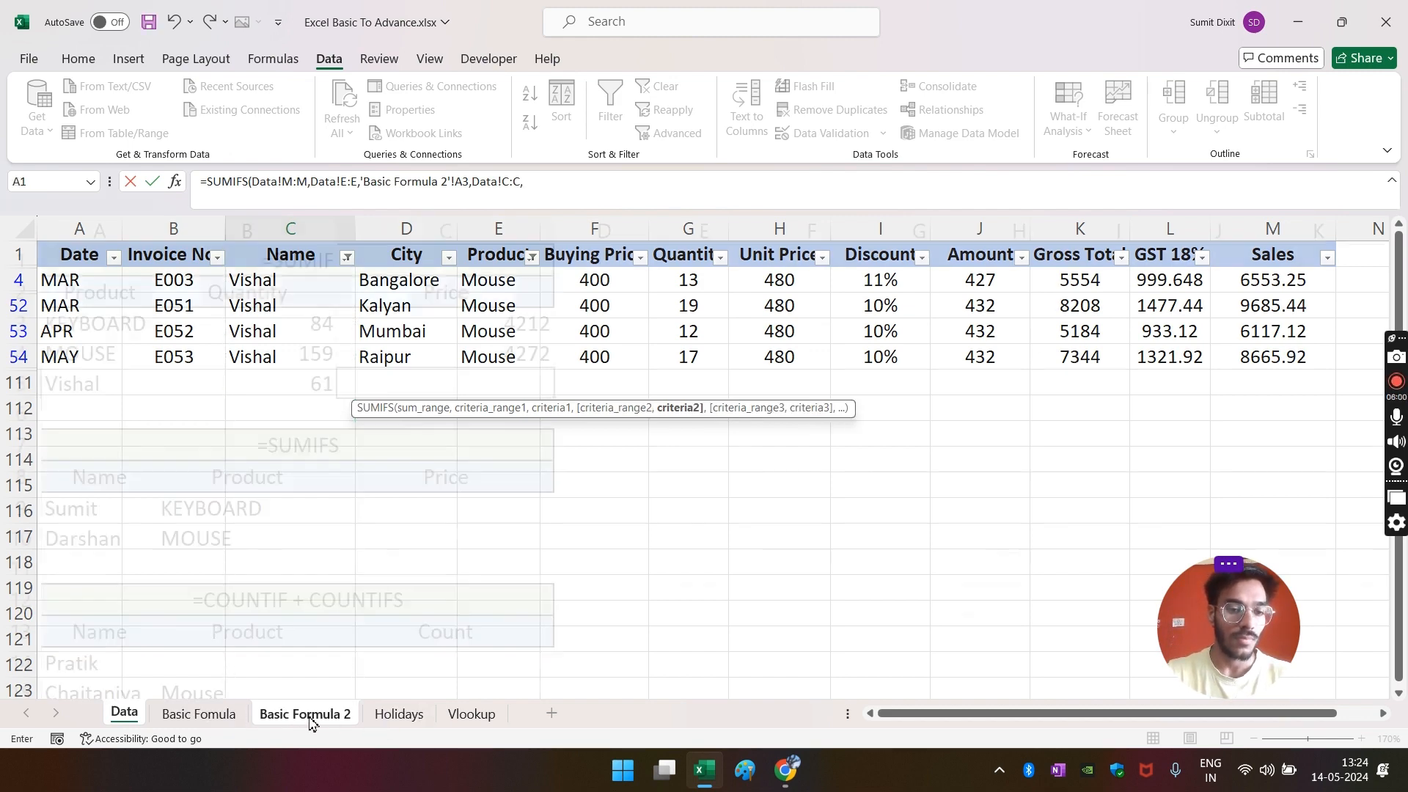
pyautogui.click(67, 383)
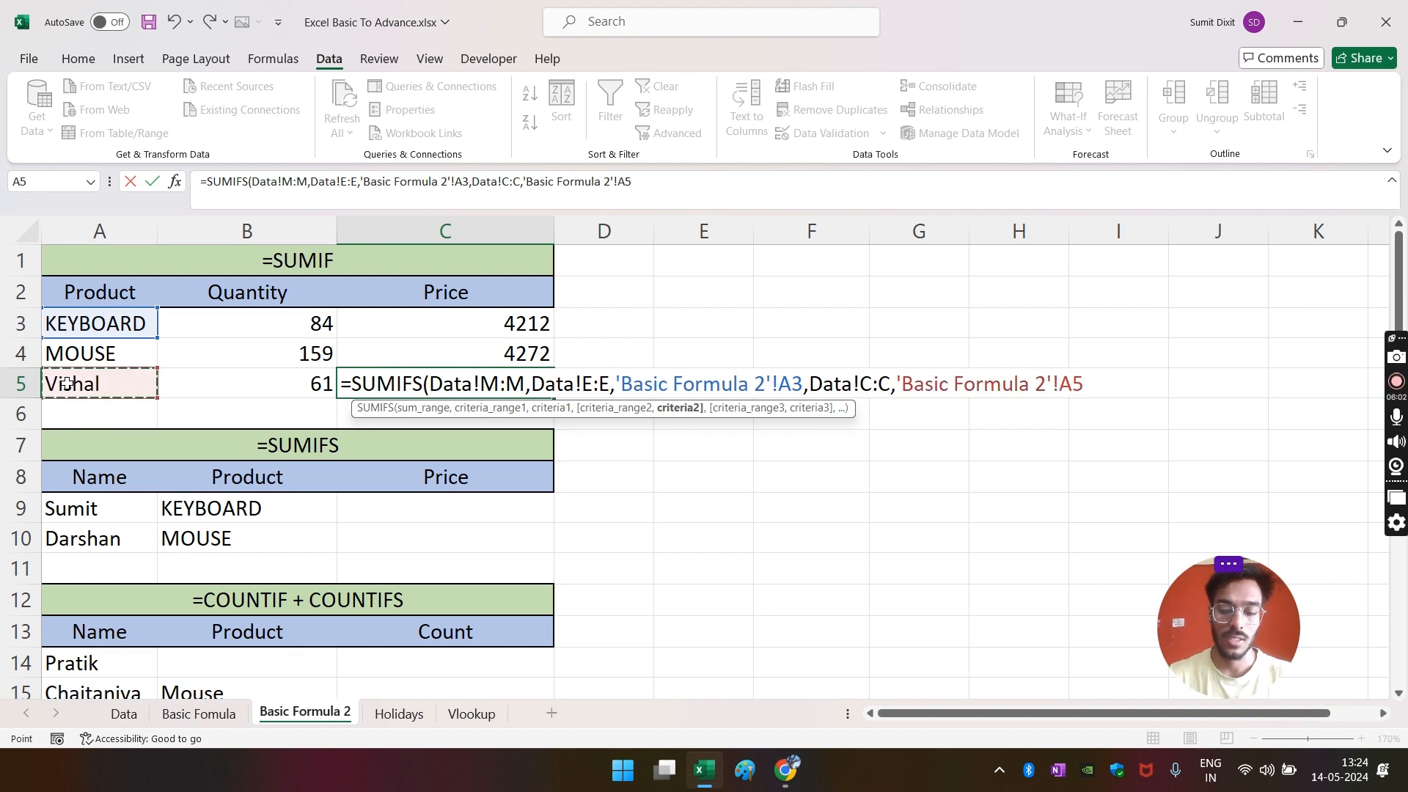
pyautogui.press('Return')
pyautogui.click(505, 384)
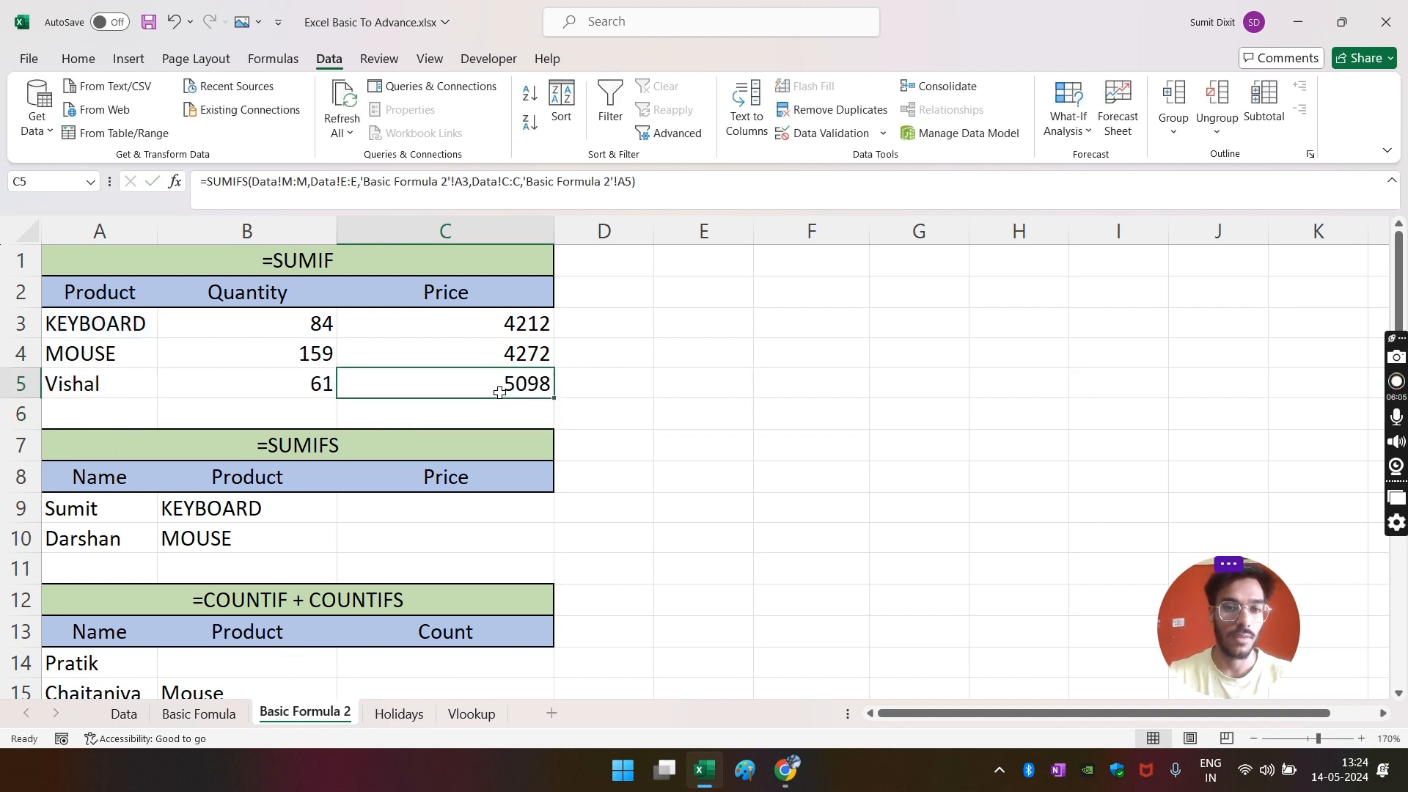
pyautogui.click(147, 321)
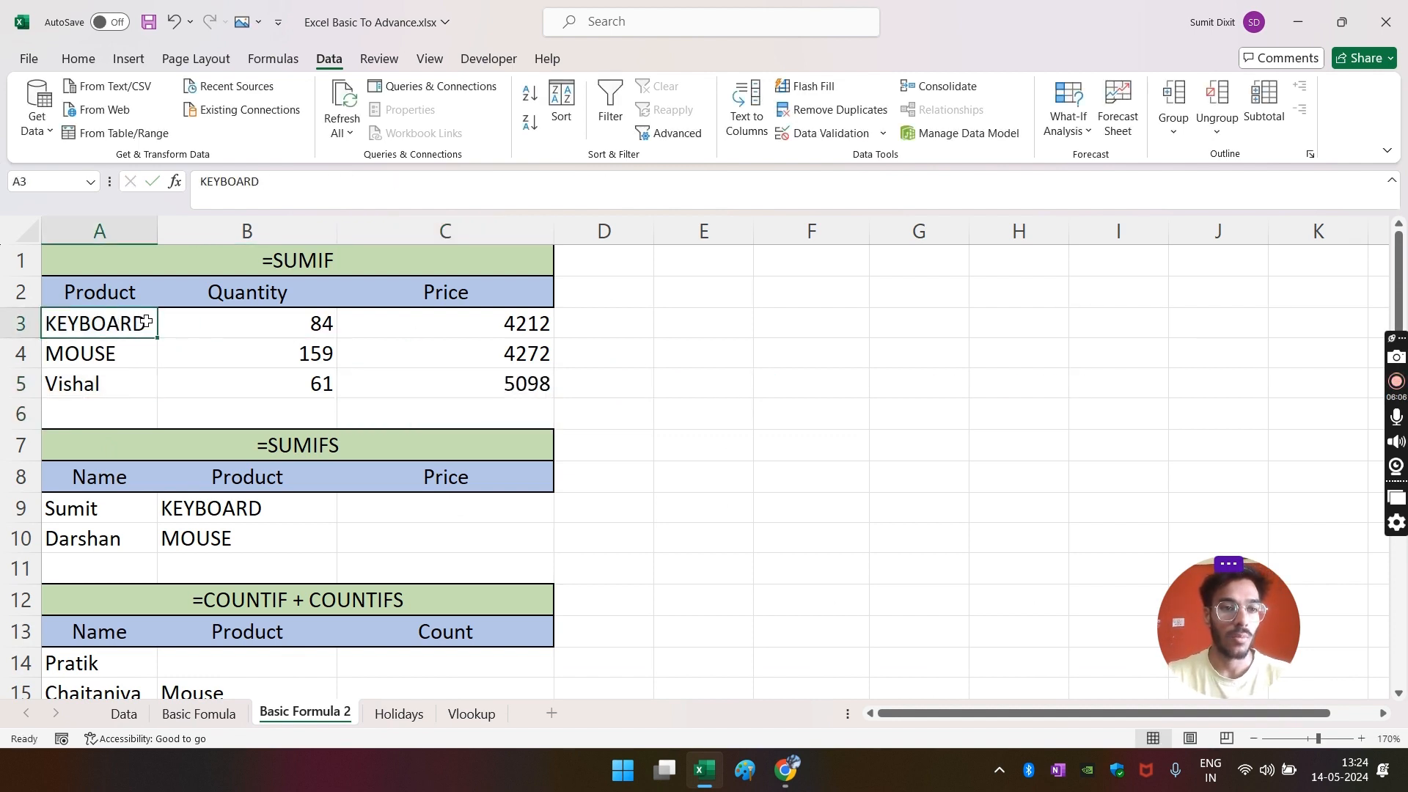
pyautogui.click(477, 383)
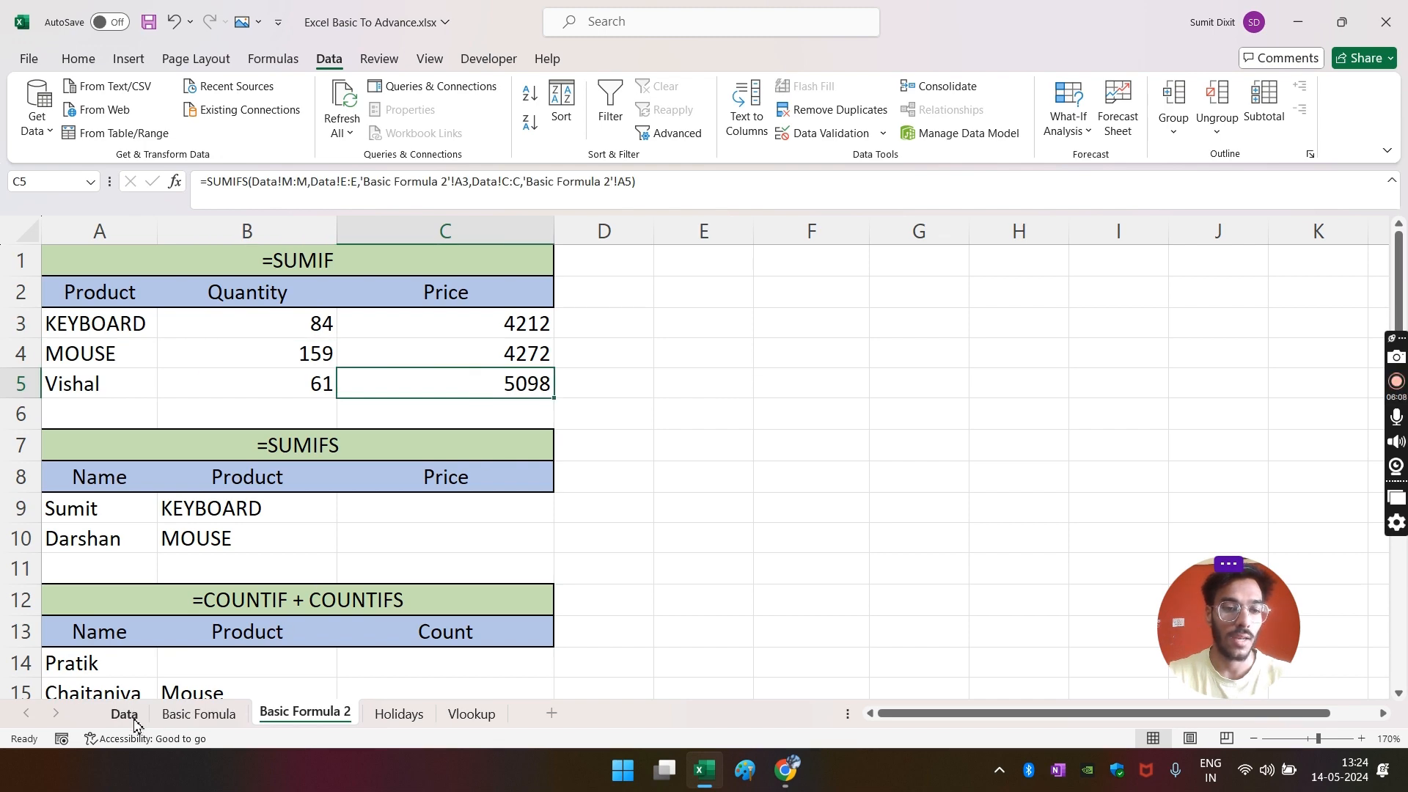
# - Clear the Data sheet's Name filter with Alt+A+C so every record shows again
pyautogui.click(124, 713)
pyautogui.click(348, 428)
pyautogui.click(347, 258)
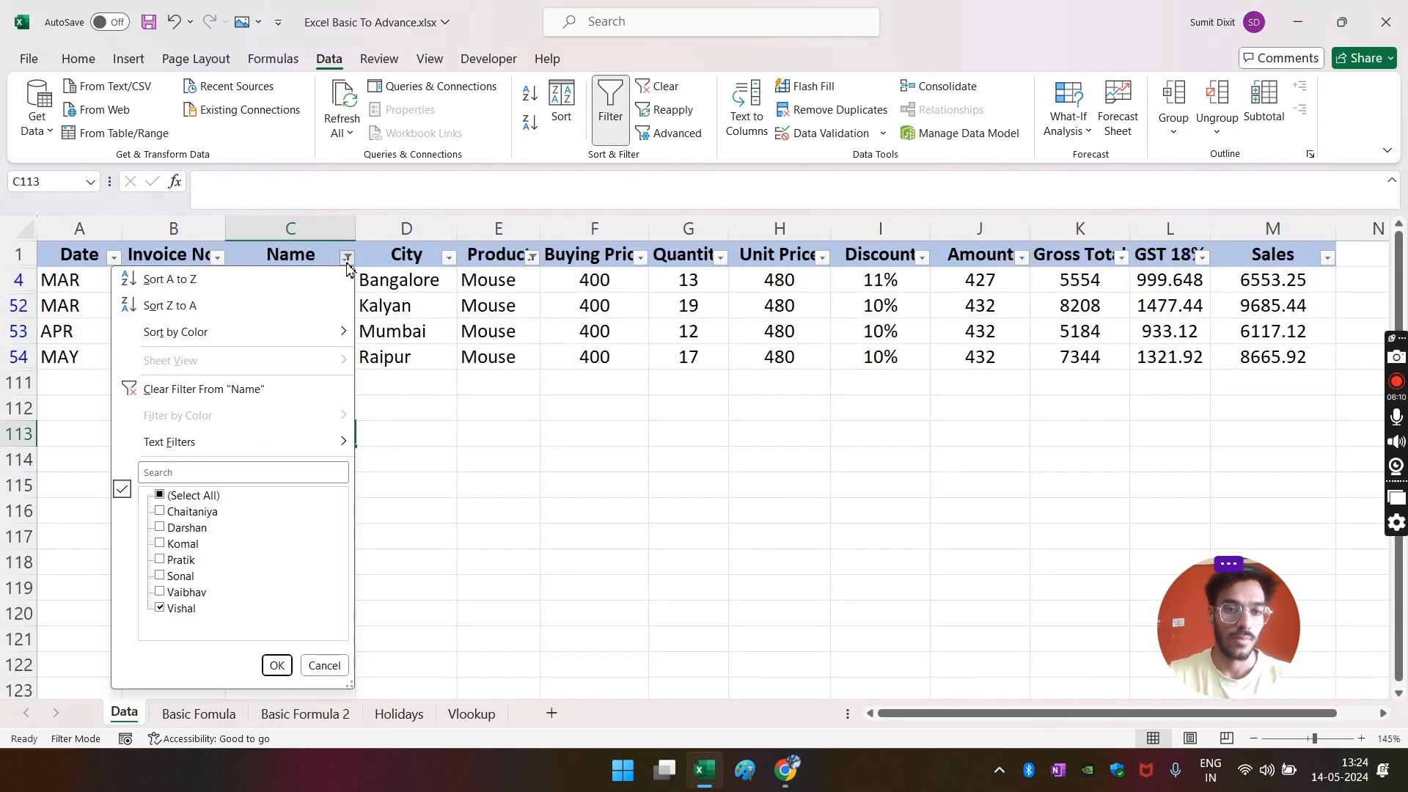
pyautogui.click(408, 506)
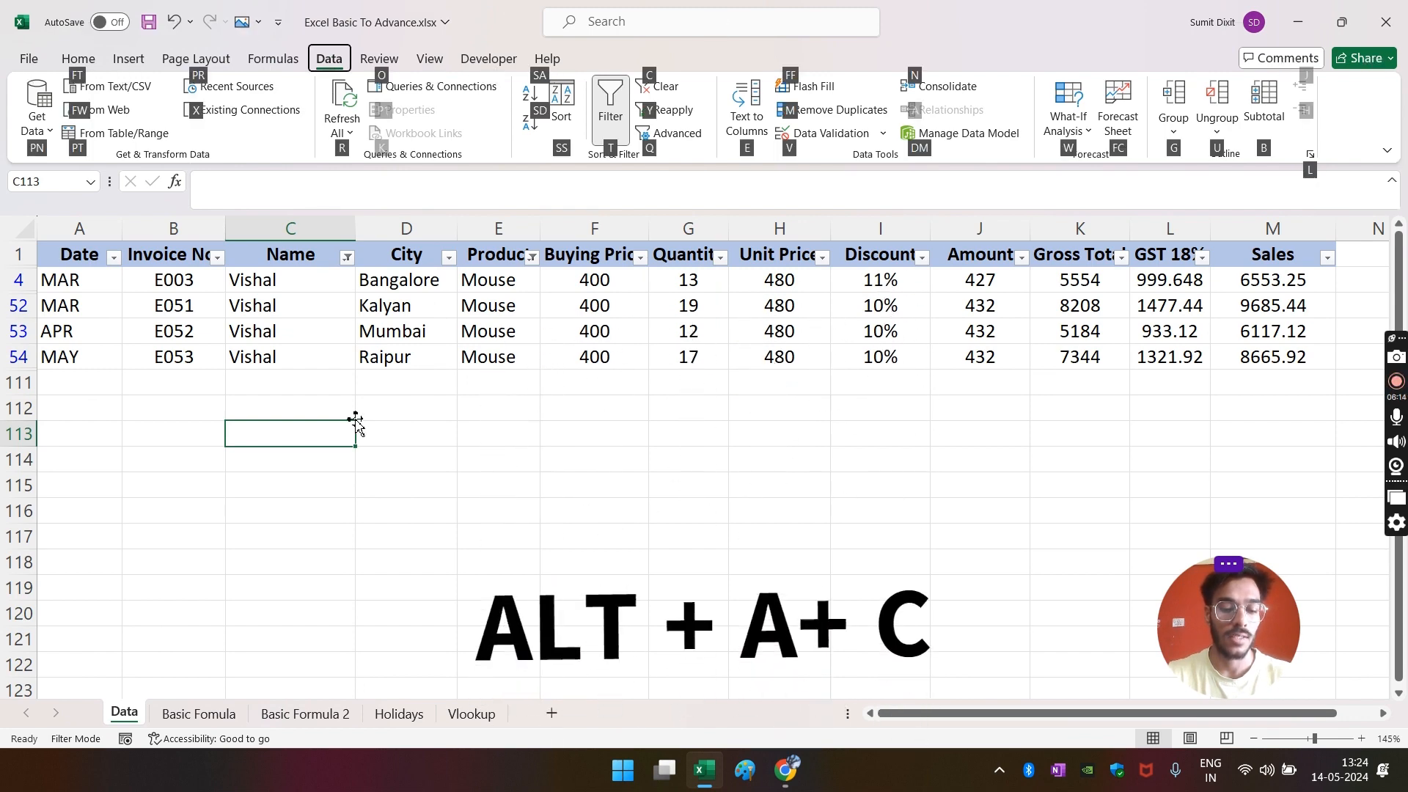
pyautogui.hotkey('alt', 'a', 'c')
pyautogui.click(323, 356)
# - Begin a Product filter on the Data table with every product unticked
pyautogui.click(407, 254)
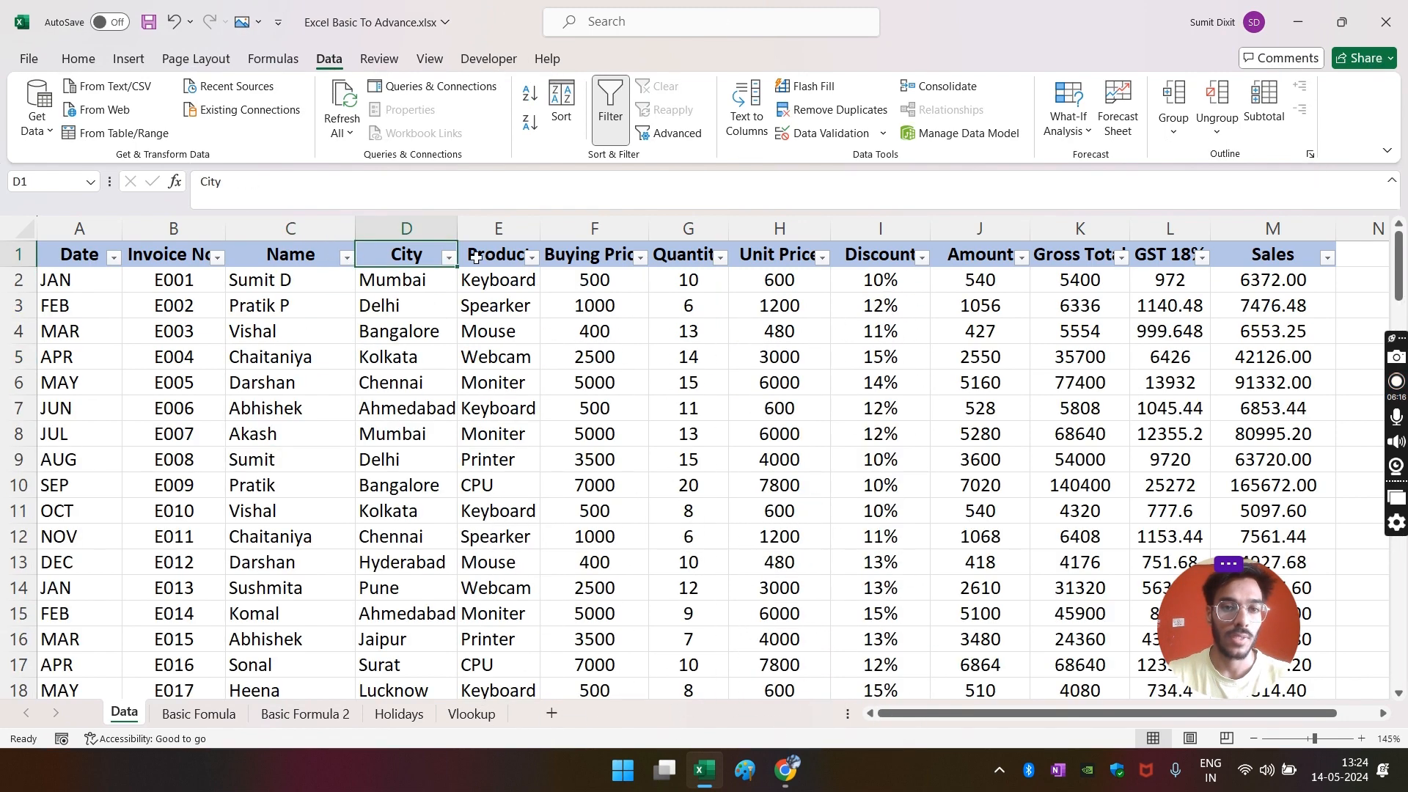
pyautogui.click(531, 257)
pyautogui.click(352, 495)
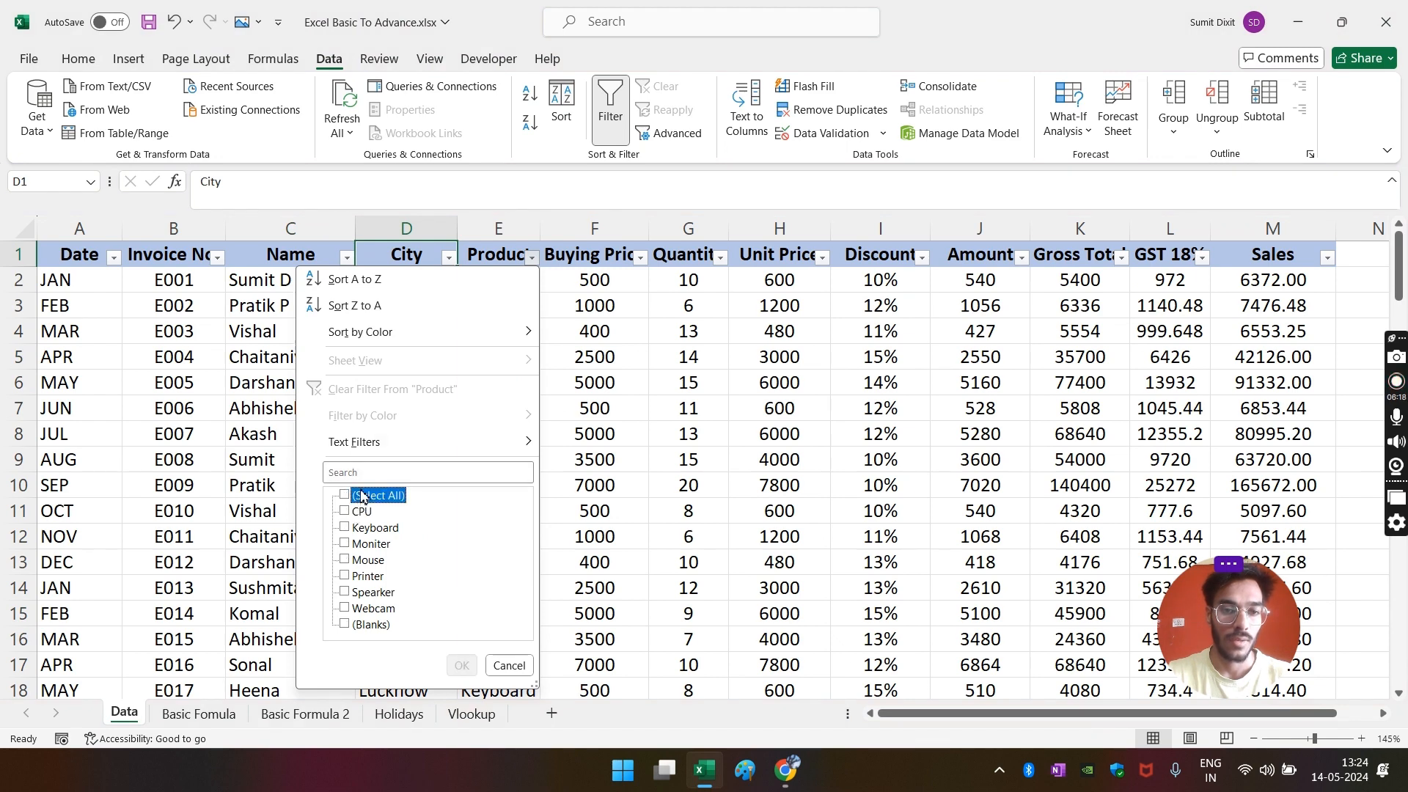
pyautogui.click(364, 475)
# - Filter the Data table's Product column to Keyboard by searching 'key'
pyautogui.write('key')
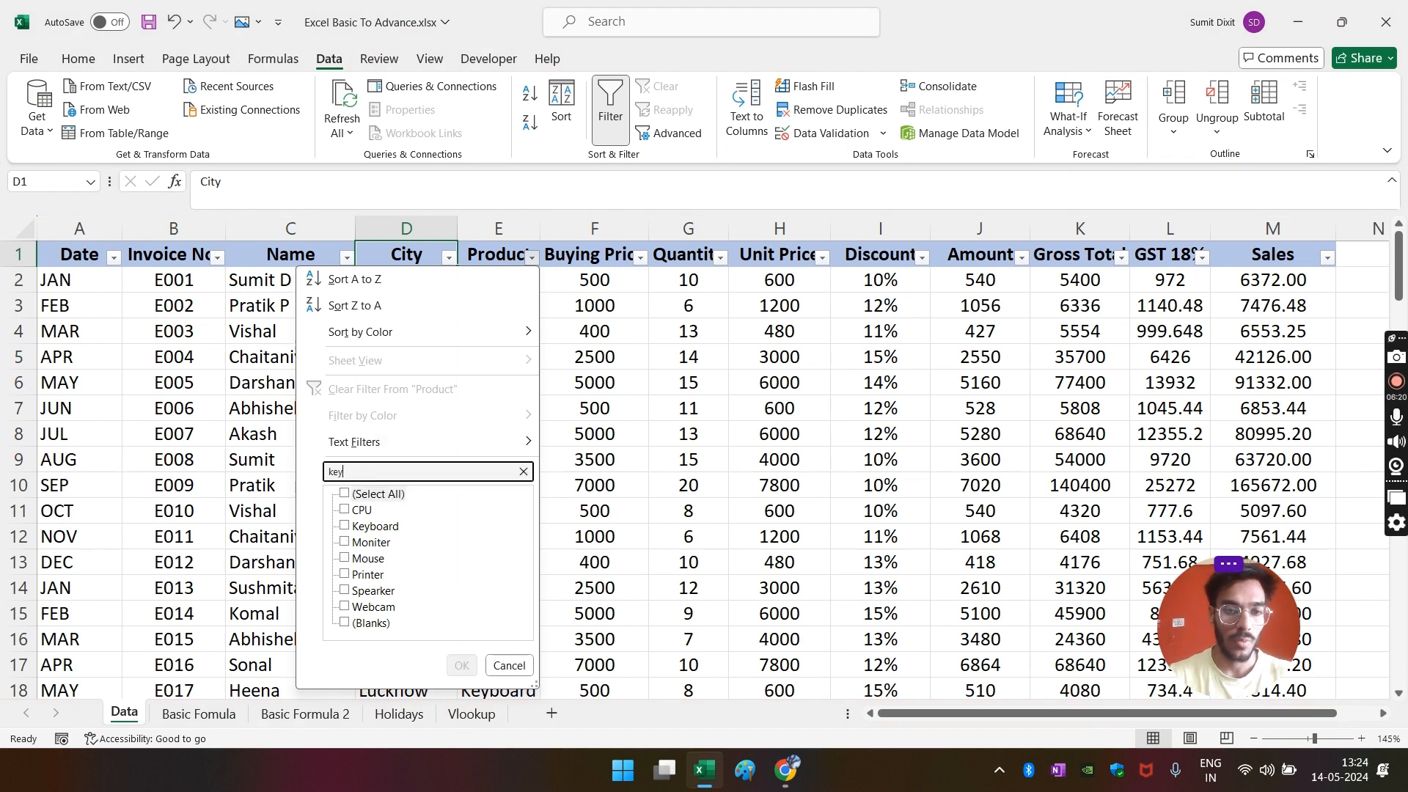
pyautogui.click(461, 665)
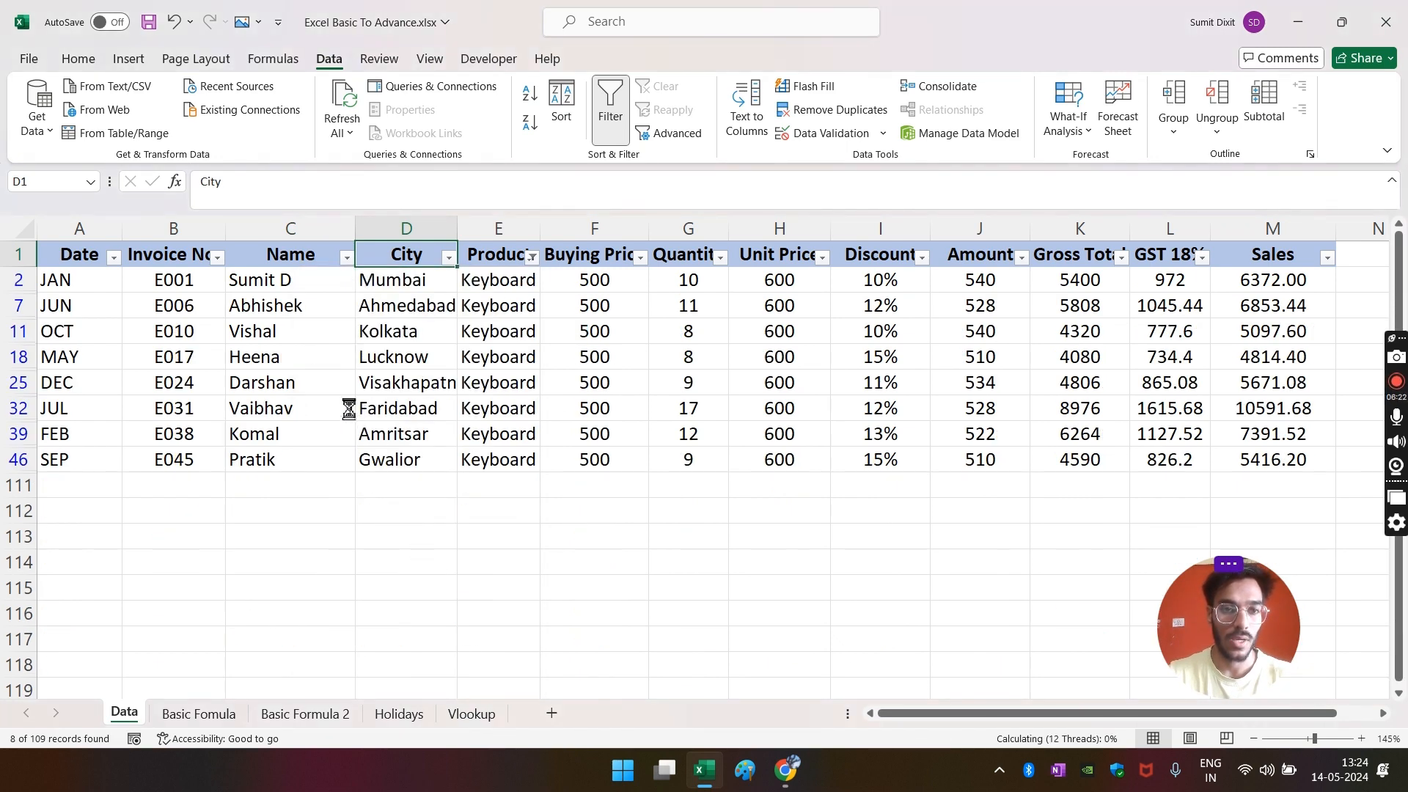
pyautogui.moveTo(345, 408); pyautogui.dragTo(337, 382)
# - Narrow the Name filter to the salesperson via 'vi', leaving one row with Sales 5097.60
pyautogui.click(348, 258)
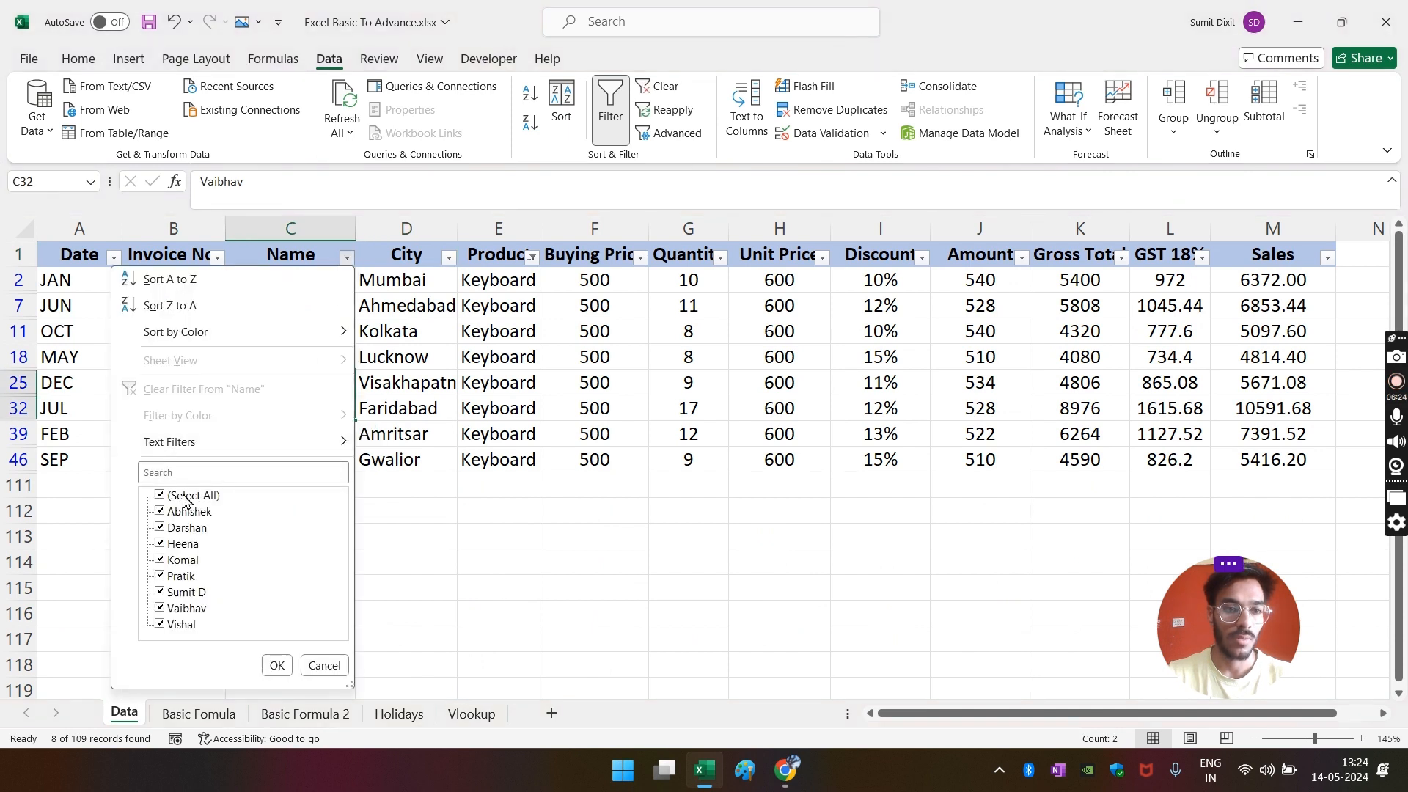
pyautogui.click(185, 496)
pyautogui.click(195, 472)
pyautogui.write('vi')
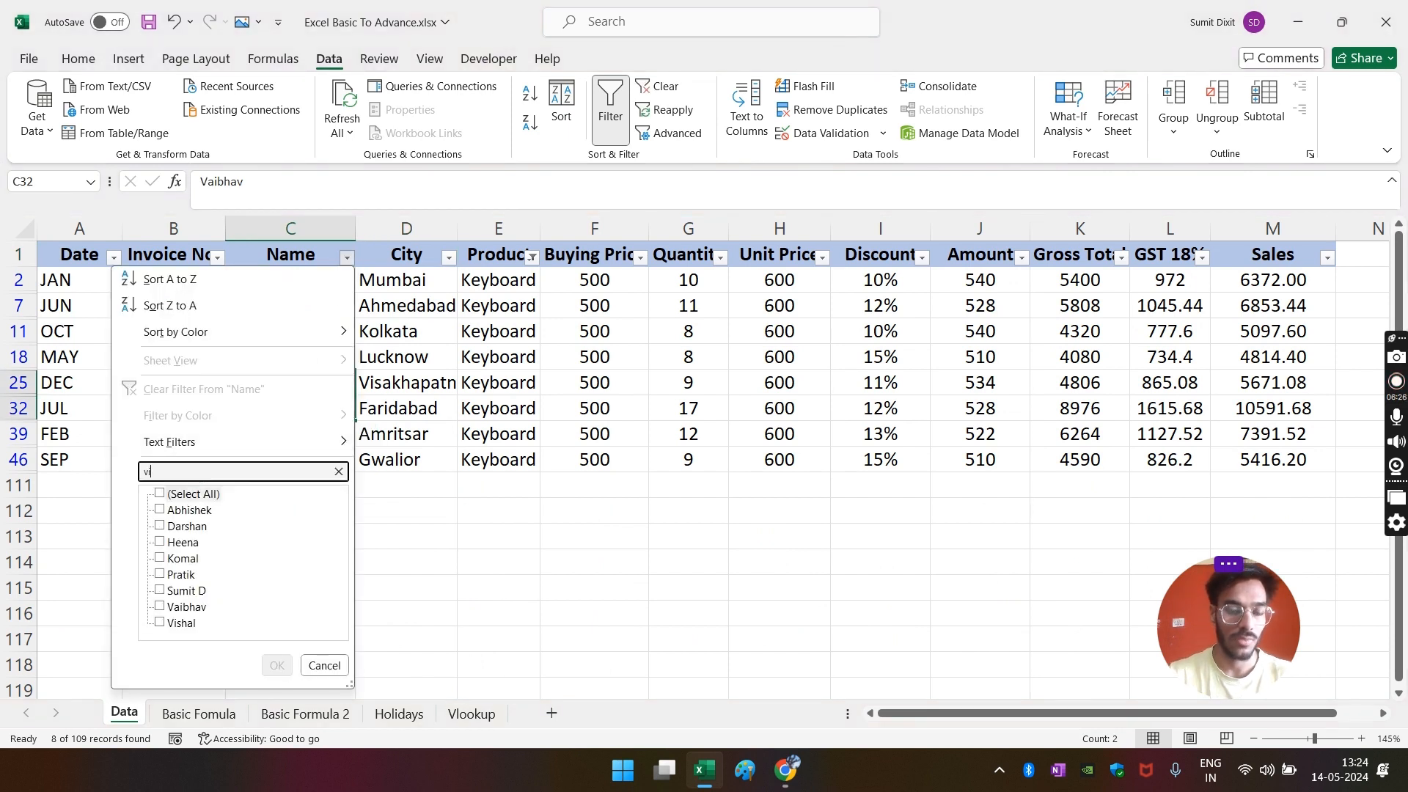
pyautogui.click(277, 665)
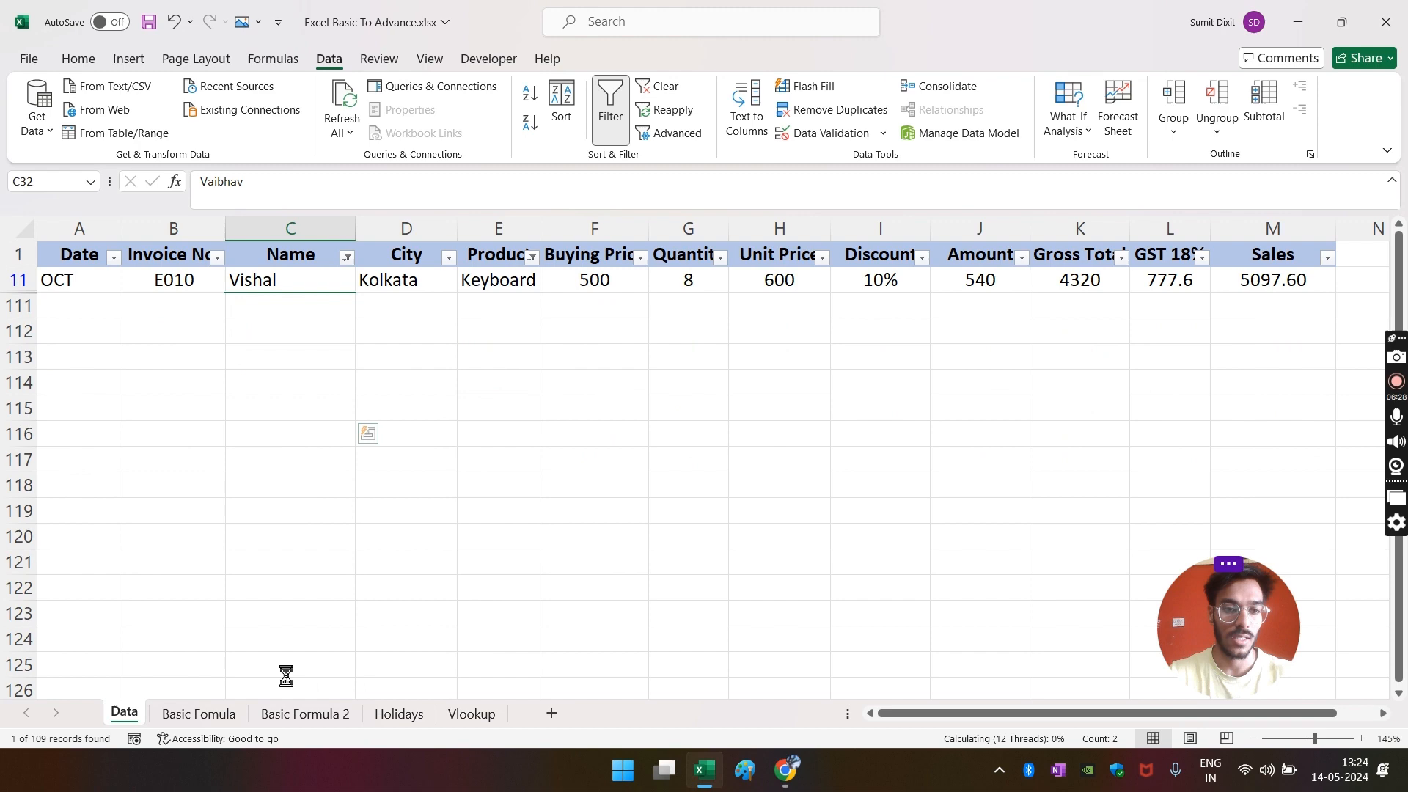
pyautogui.click(690, 478)
pyautogui.click(1265, 275)
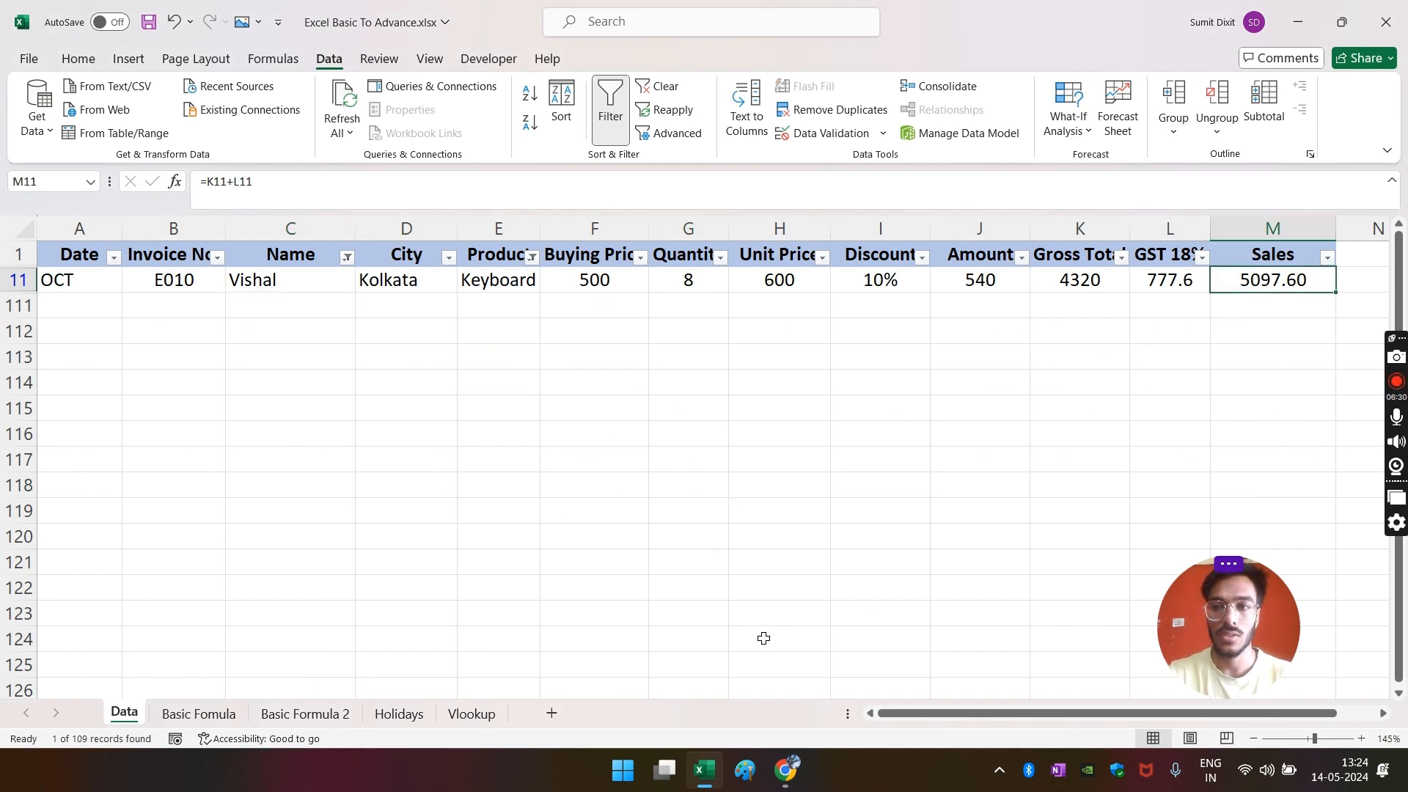
# - Add two decimal places to C5 on Basic Formula 2 so it reads 5097.60
pyautogui.click(284, 715)
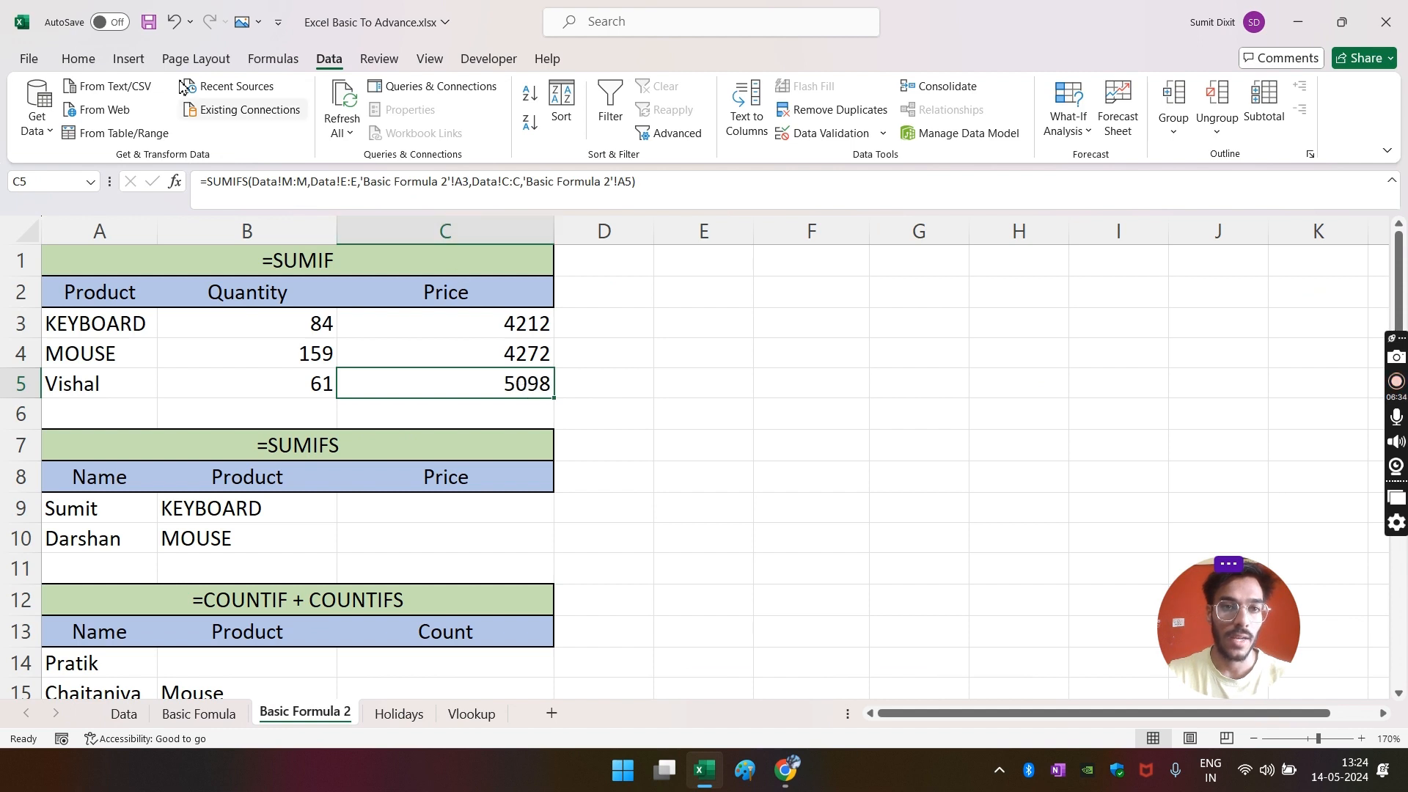
pyautogui.click(76, 58)
pyautogui.click(749, 123)
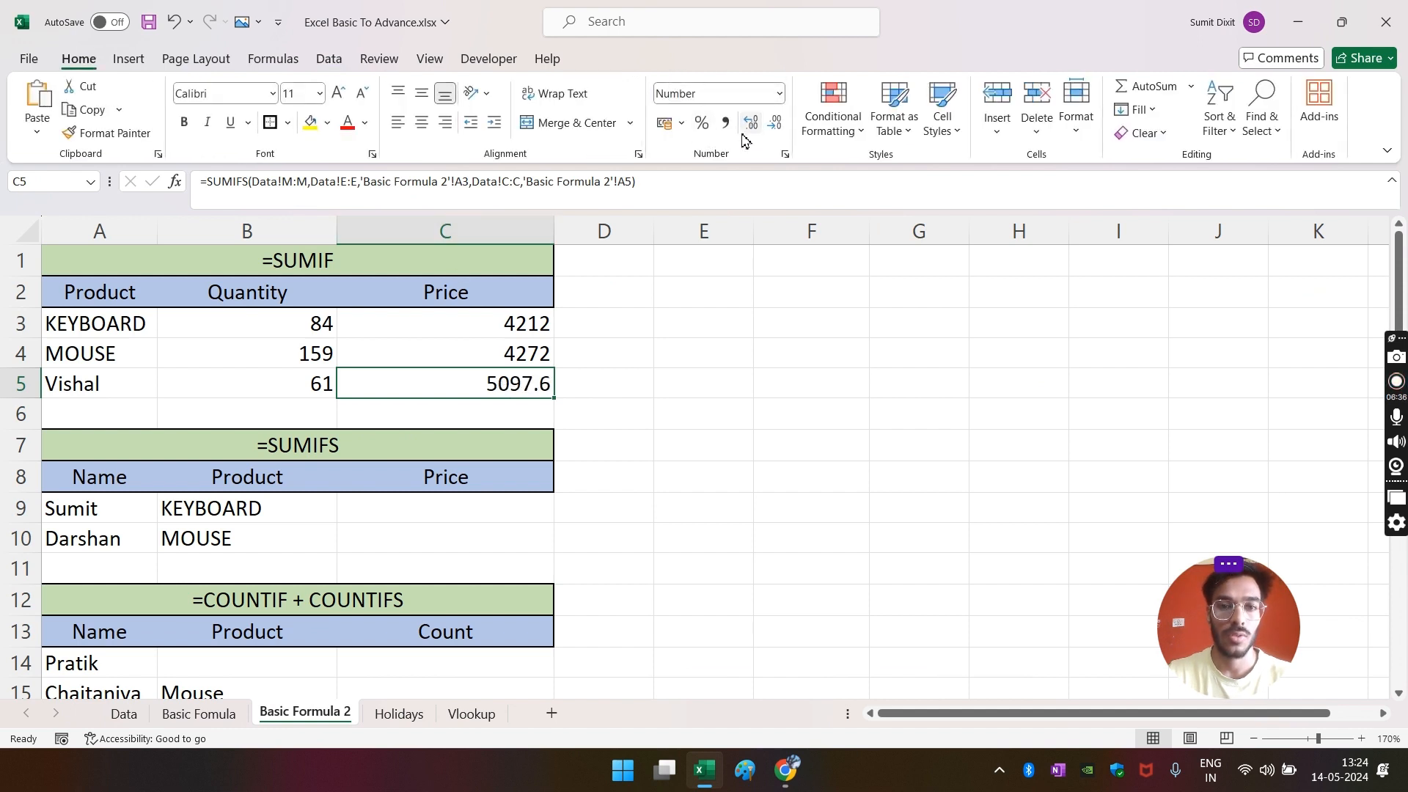
pyautogui.click(750, 123)
pyautogui.click(635, 382)
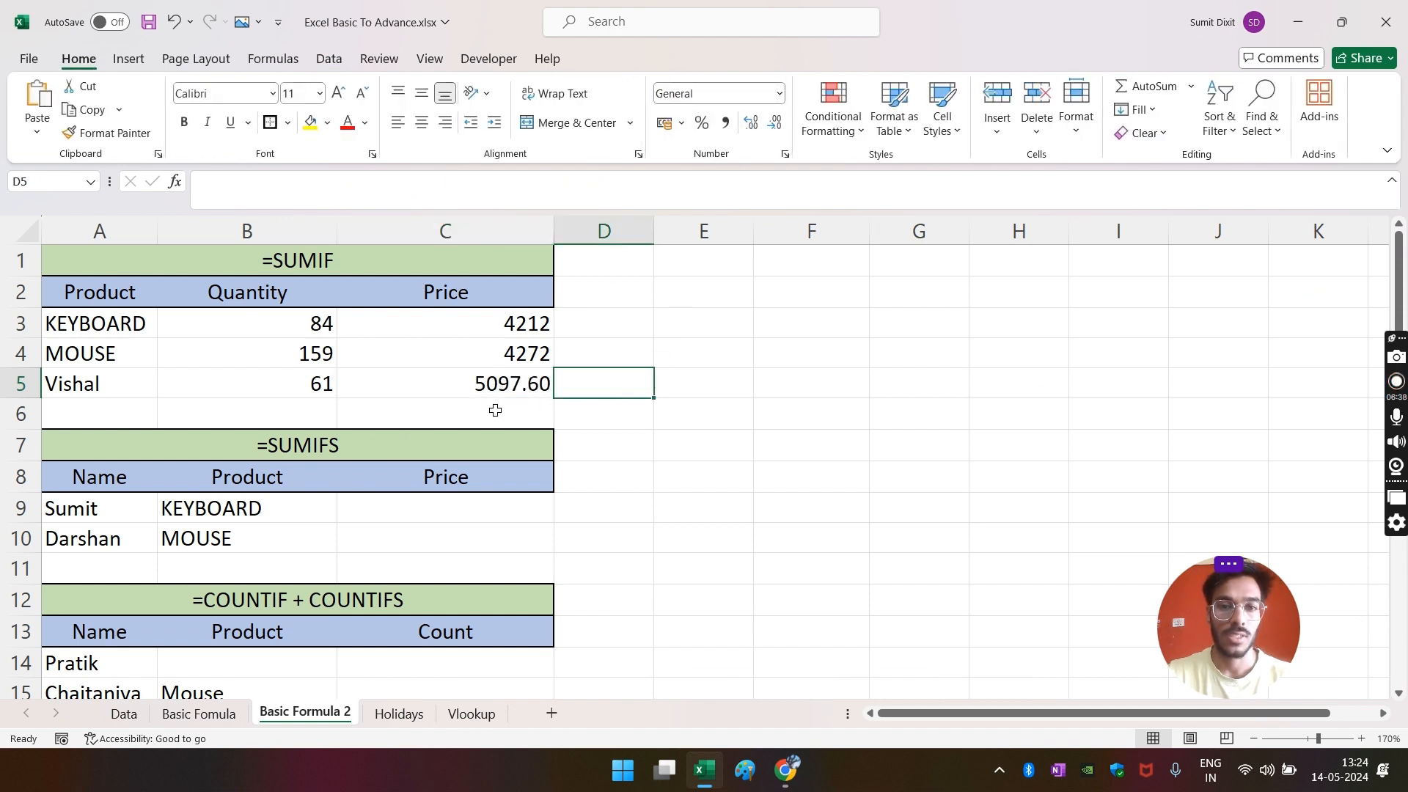
pyautogui.press('Left')
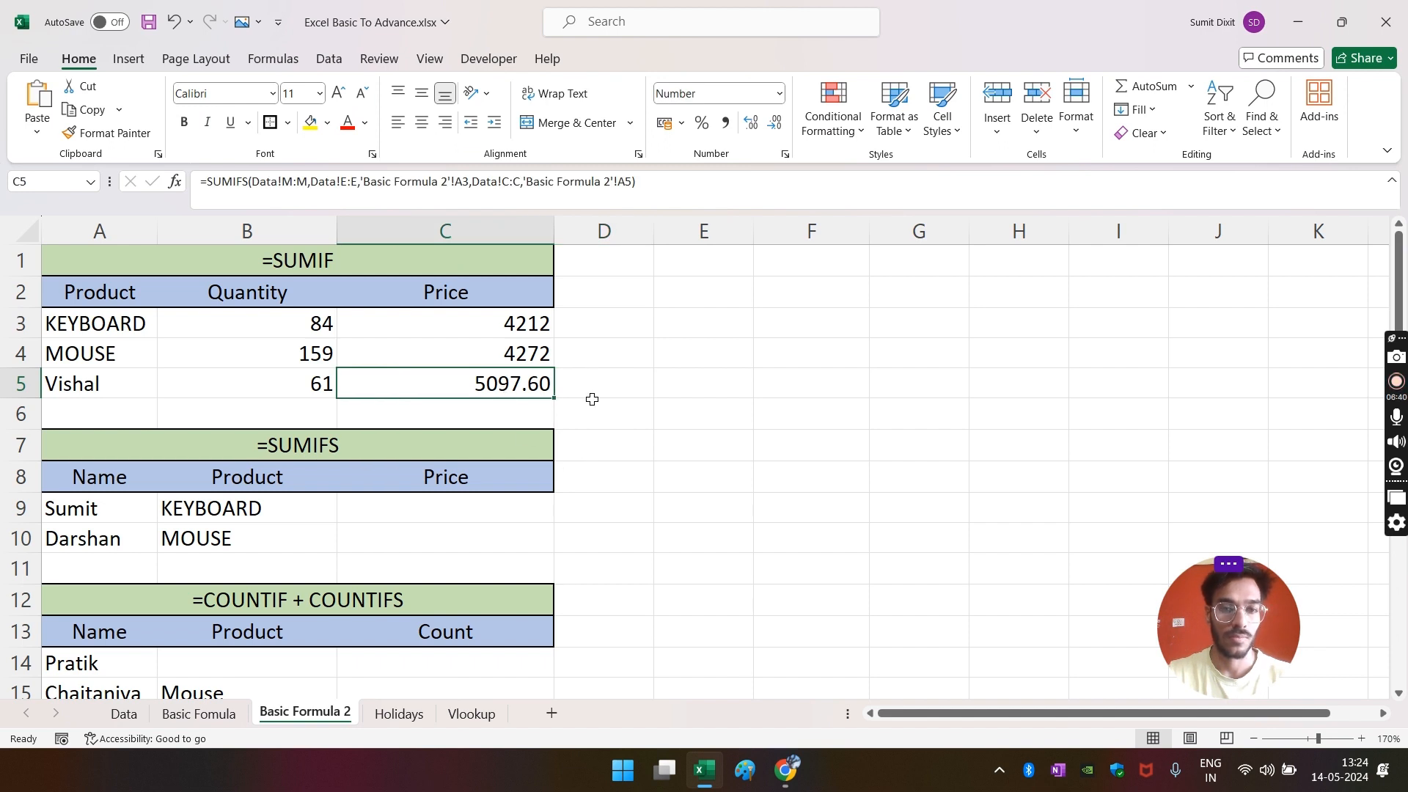
pyautogui.click(628, 380)
pyautogui.scroll(-2, 594, 402)
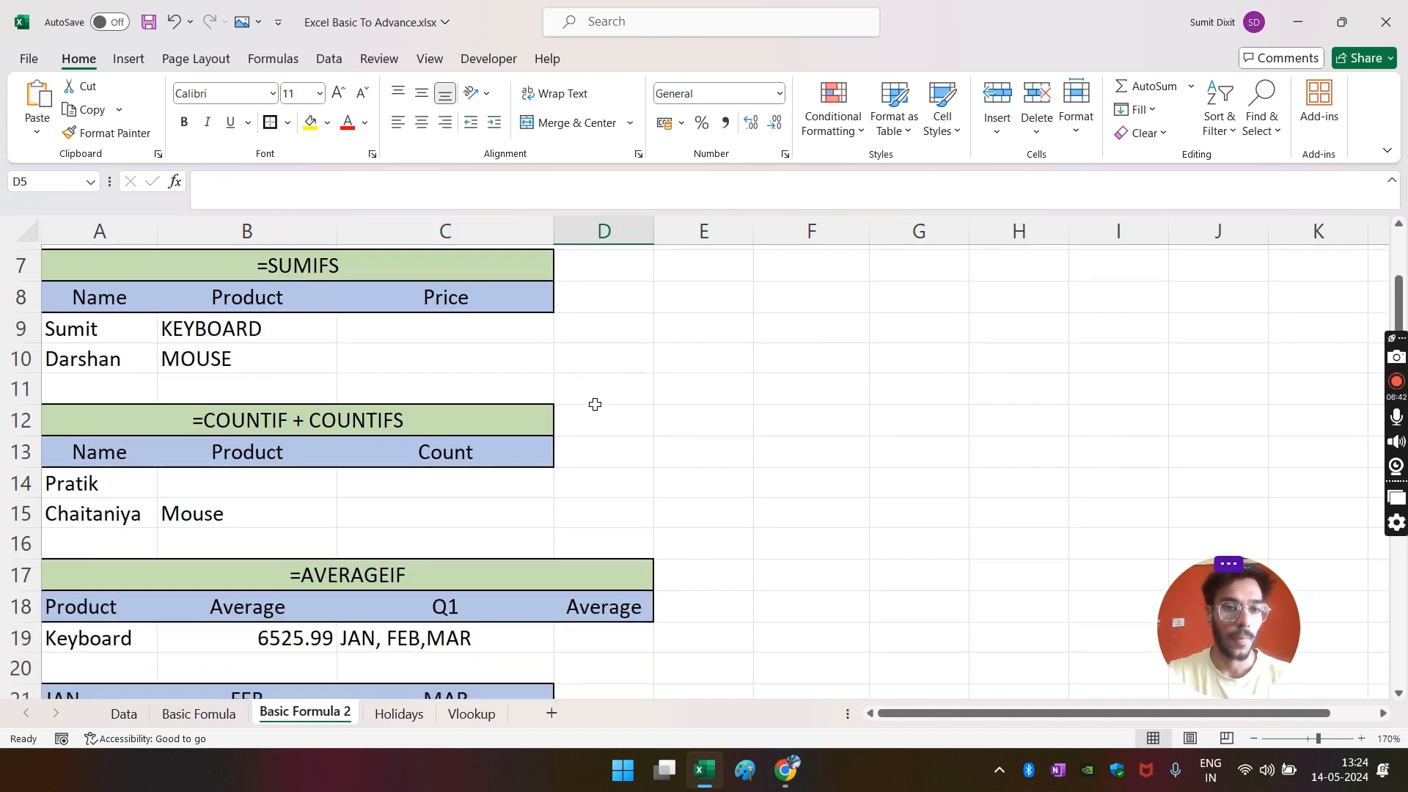
pyautogui.scroll(2, 503, 337)
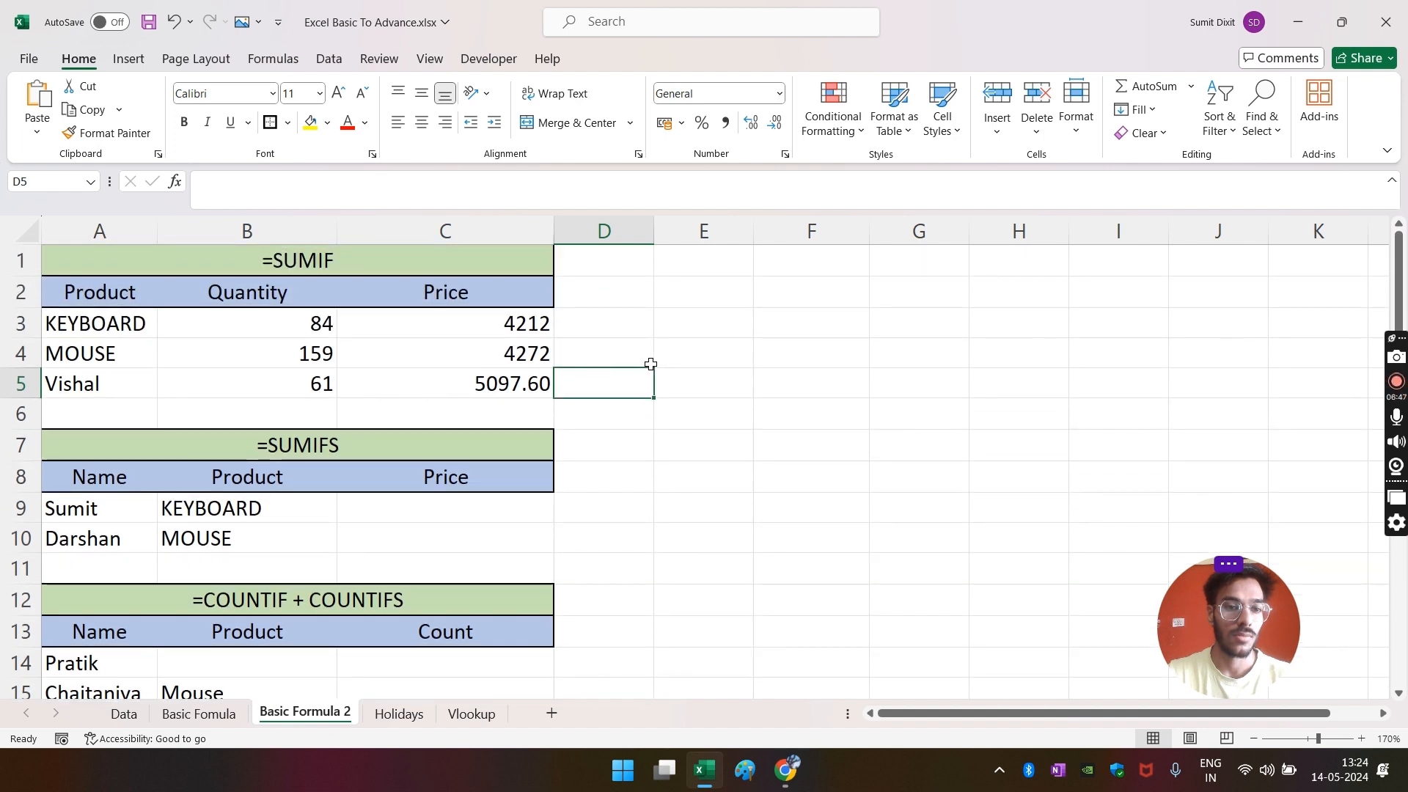
pyautogui.scroll(-1, 651, 364)
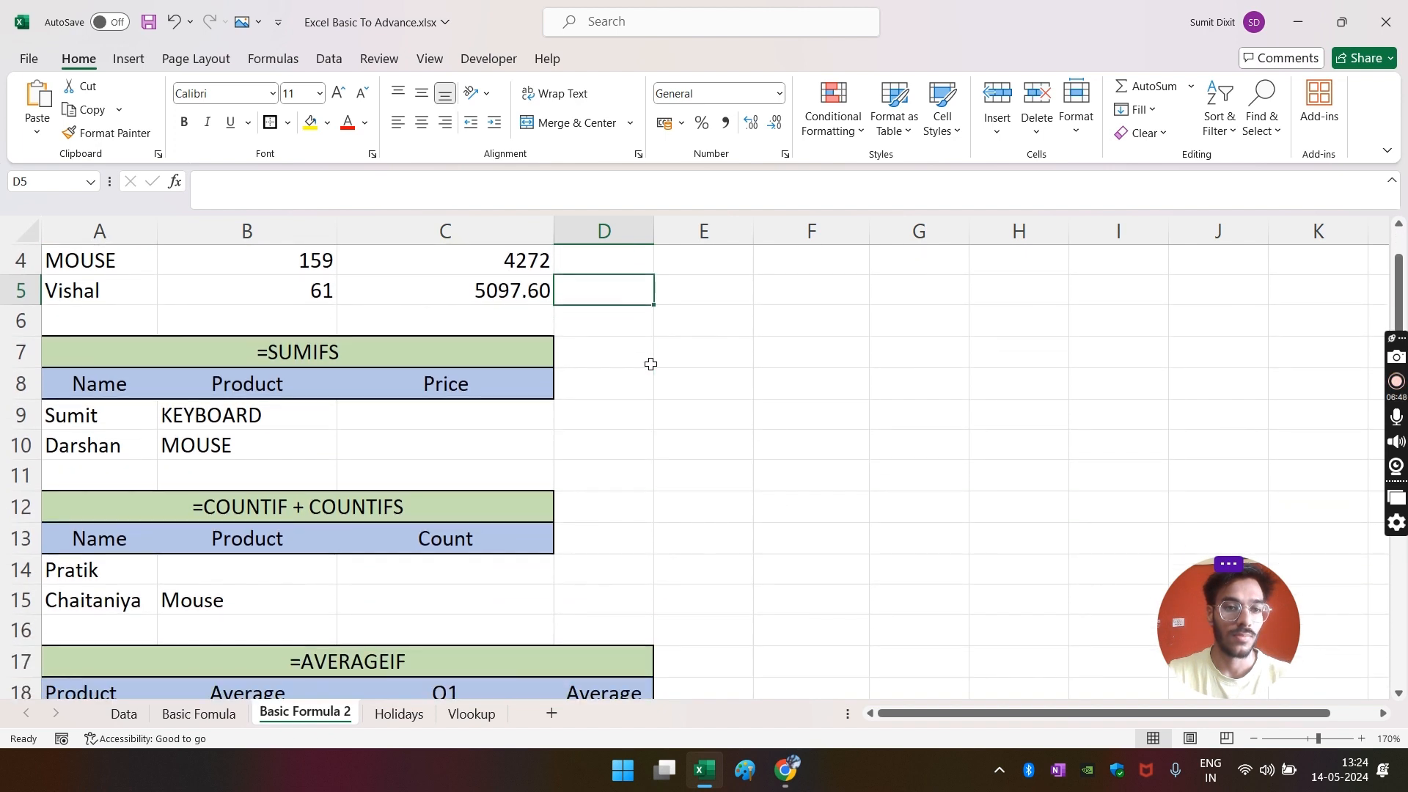
# - Start a SUMIFS in C9 with the Data sheet's Sales column as the sum range
pyautogui.click(396, 418)
pyautogui.scroll(1, 391, 383)
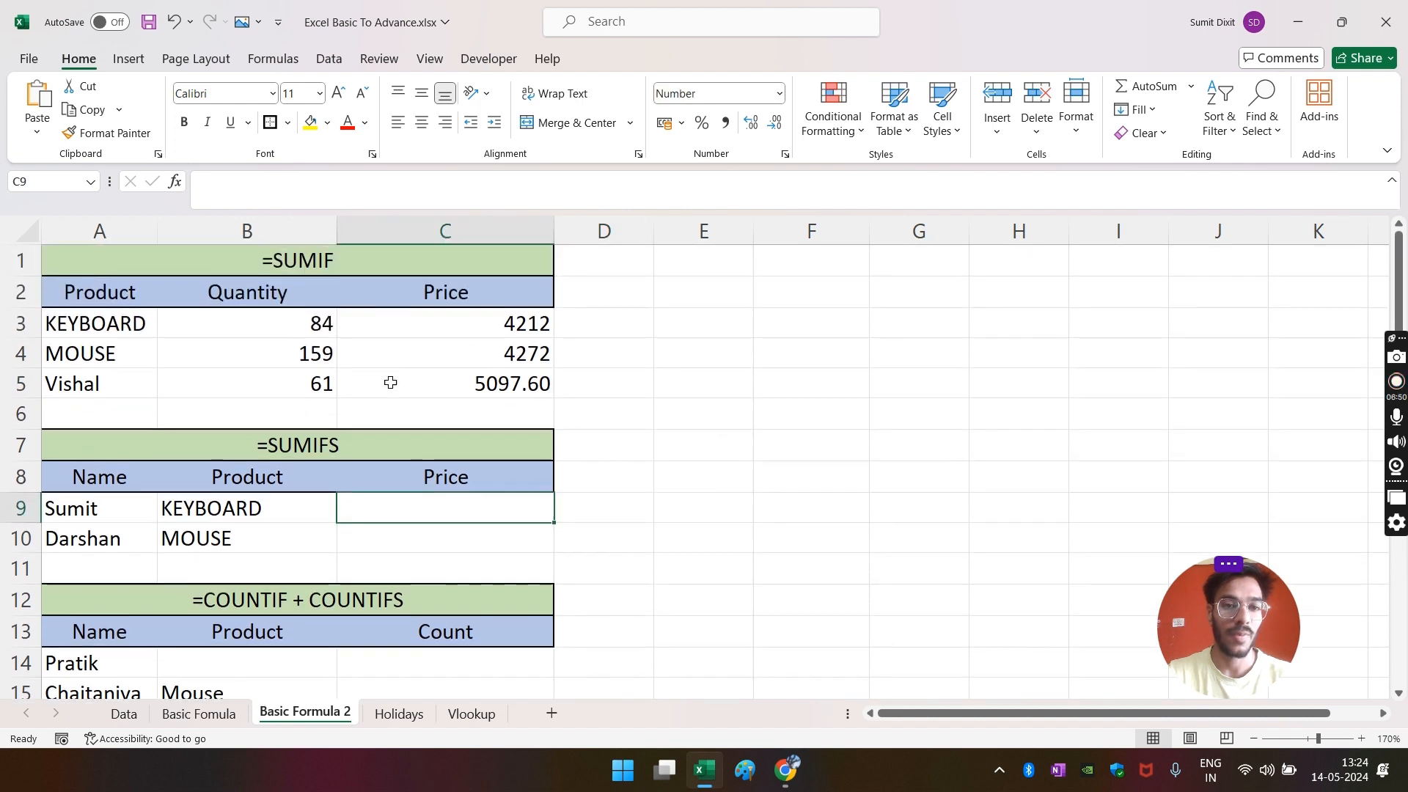
pyautogui.scroll(-1, 212, 444)
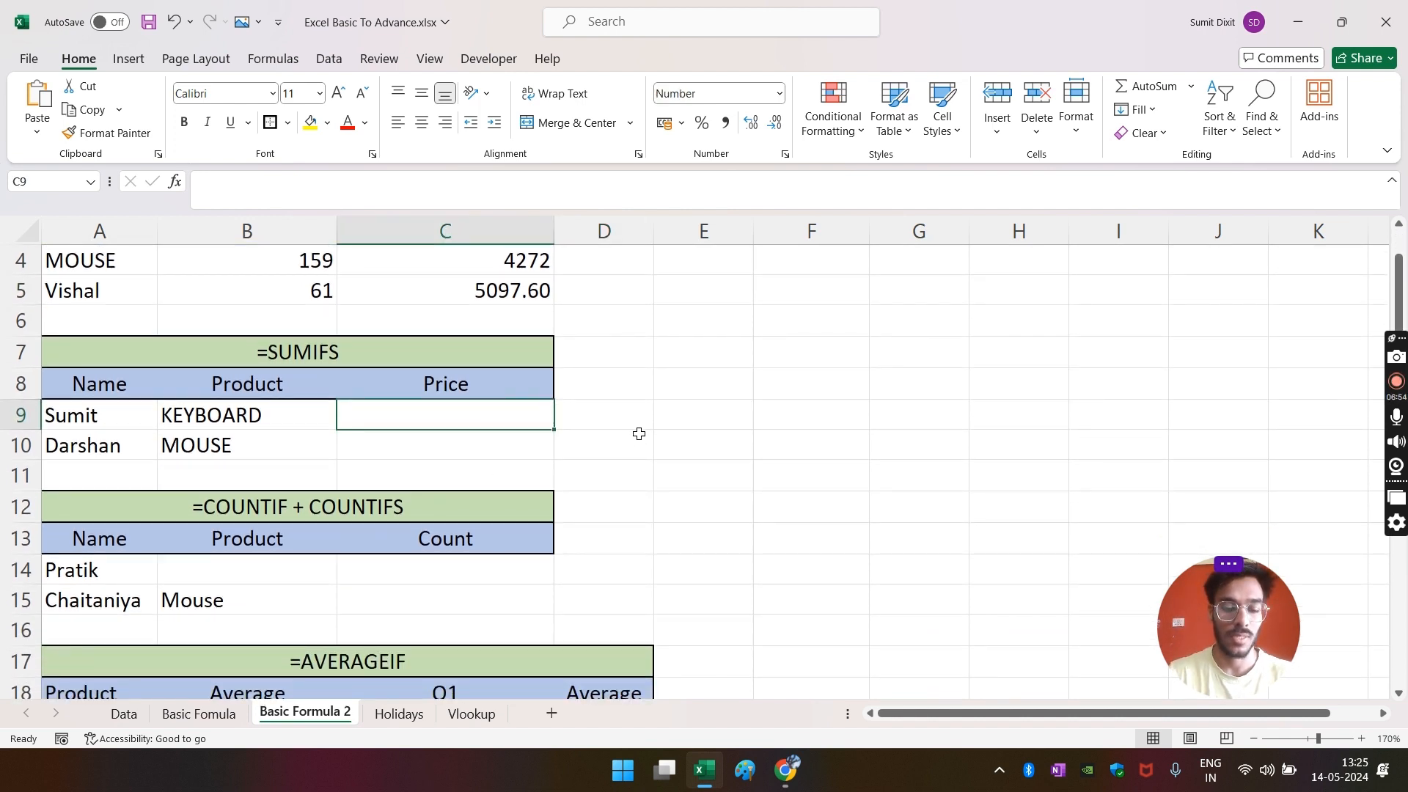
pyautogui.write('=sumif')
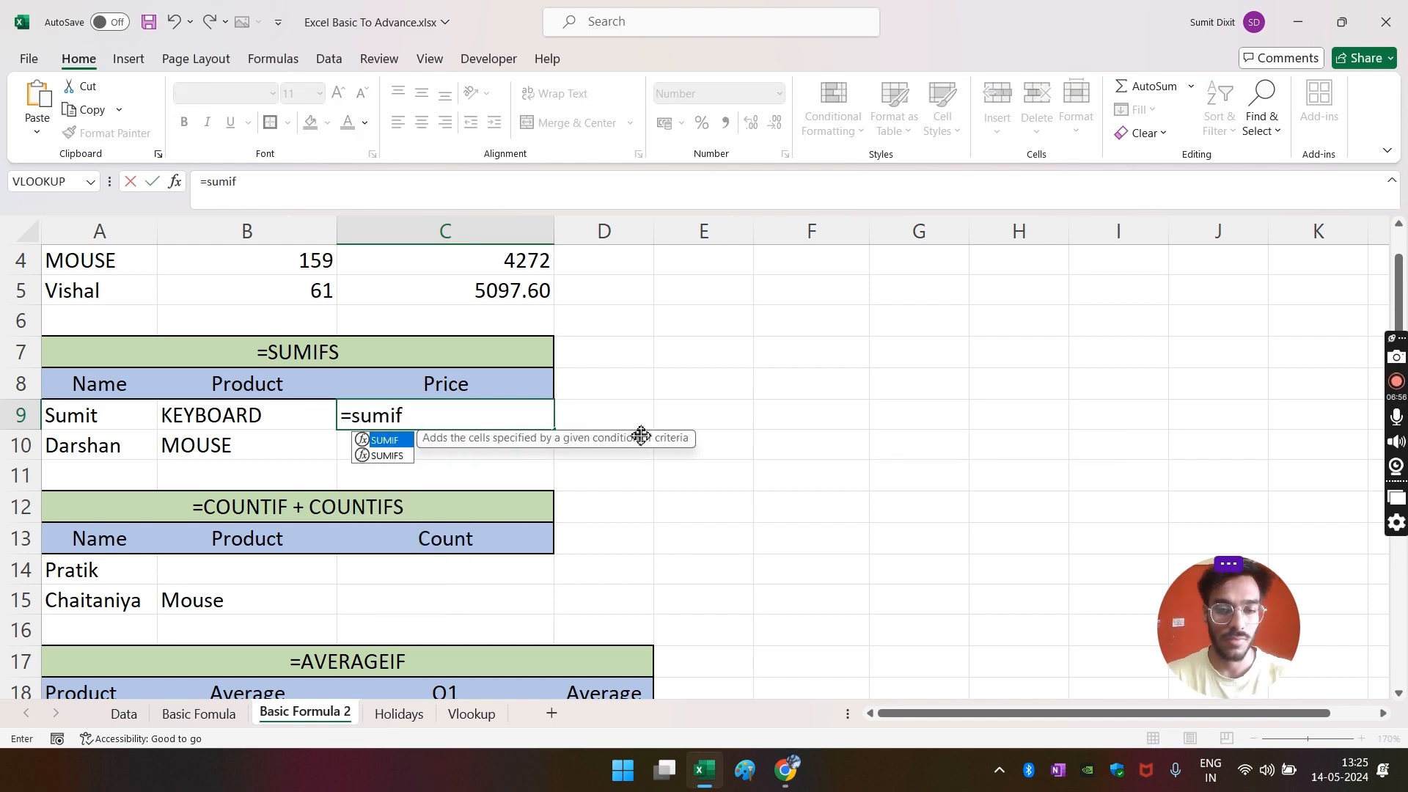
pyautogui.write('s')
pyautogui.press('Tab')
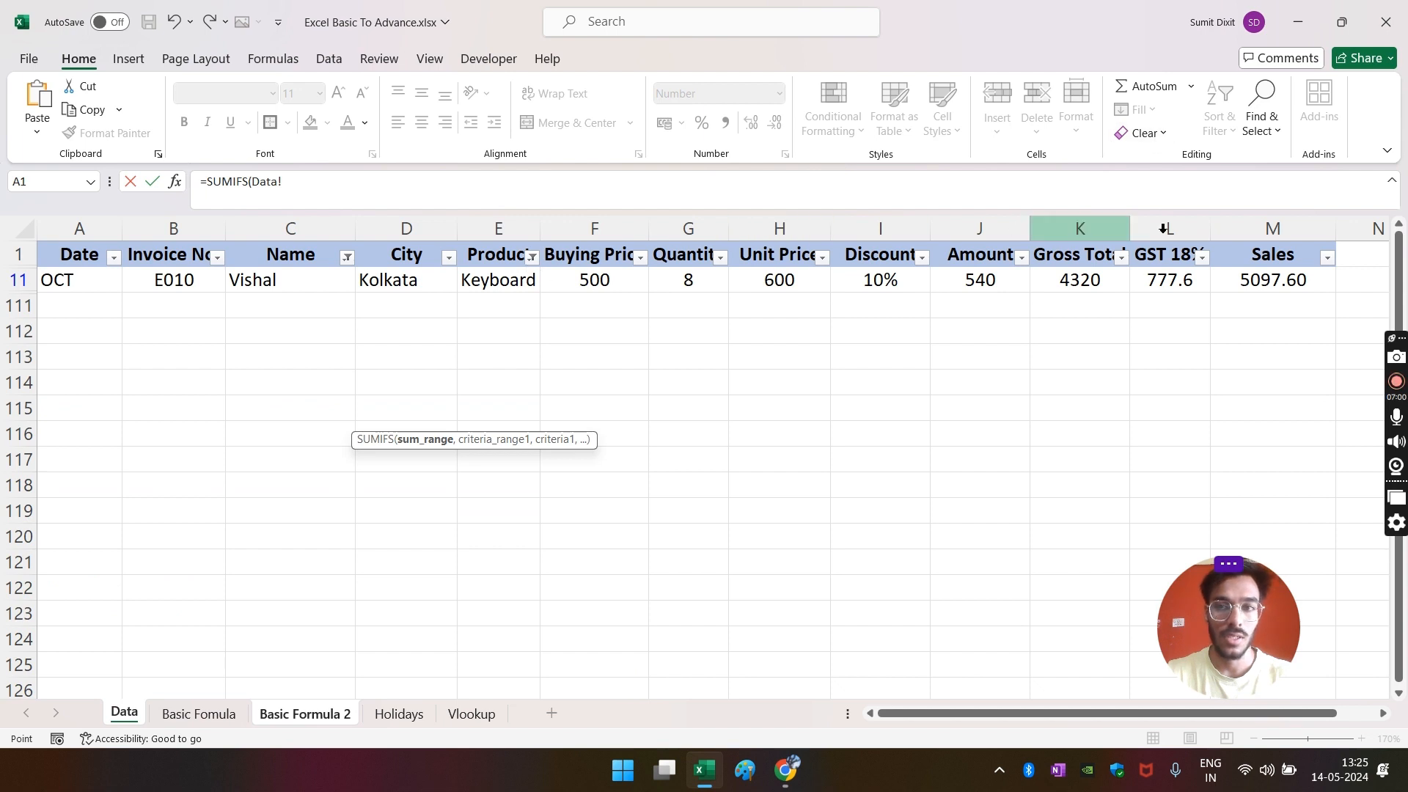
pyautogui.click(1281, 232)
pyautogui.write(',')
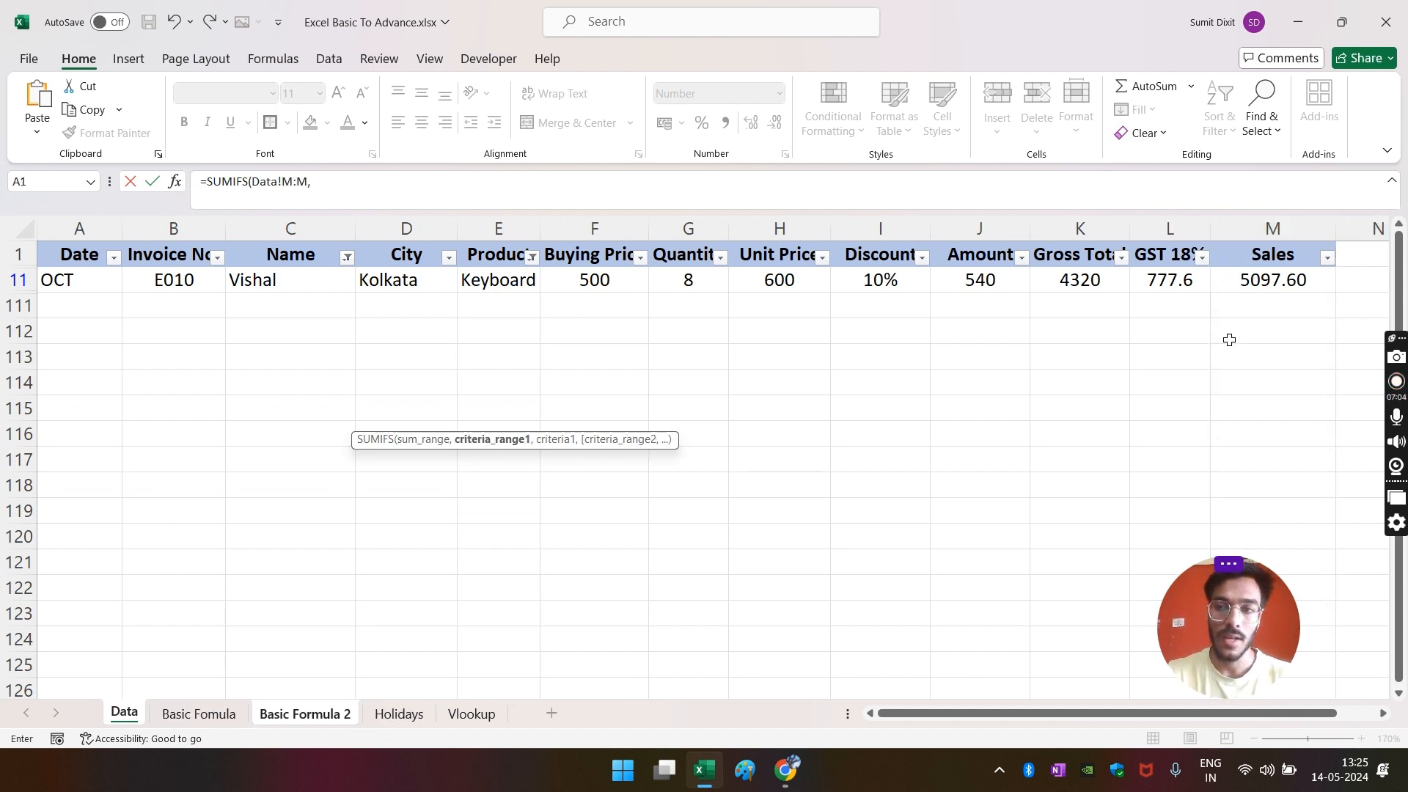
# - Add criteria Name equals the typed salesperson name and Product equals B9; it returns 0
pyautogui.click(286, 715)
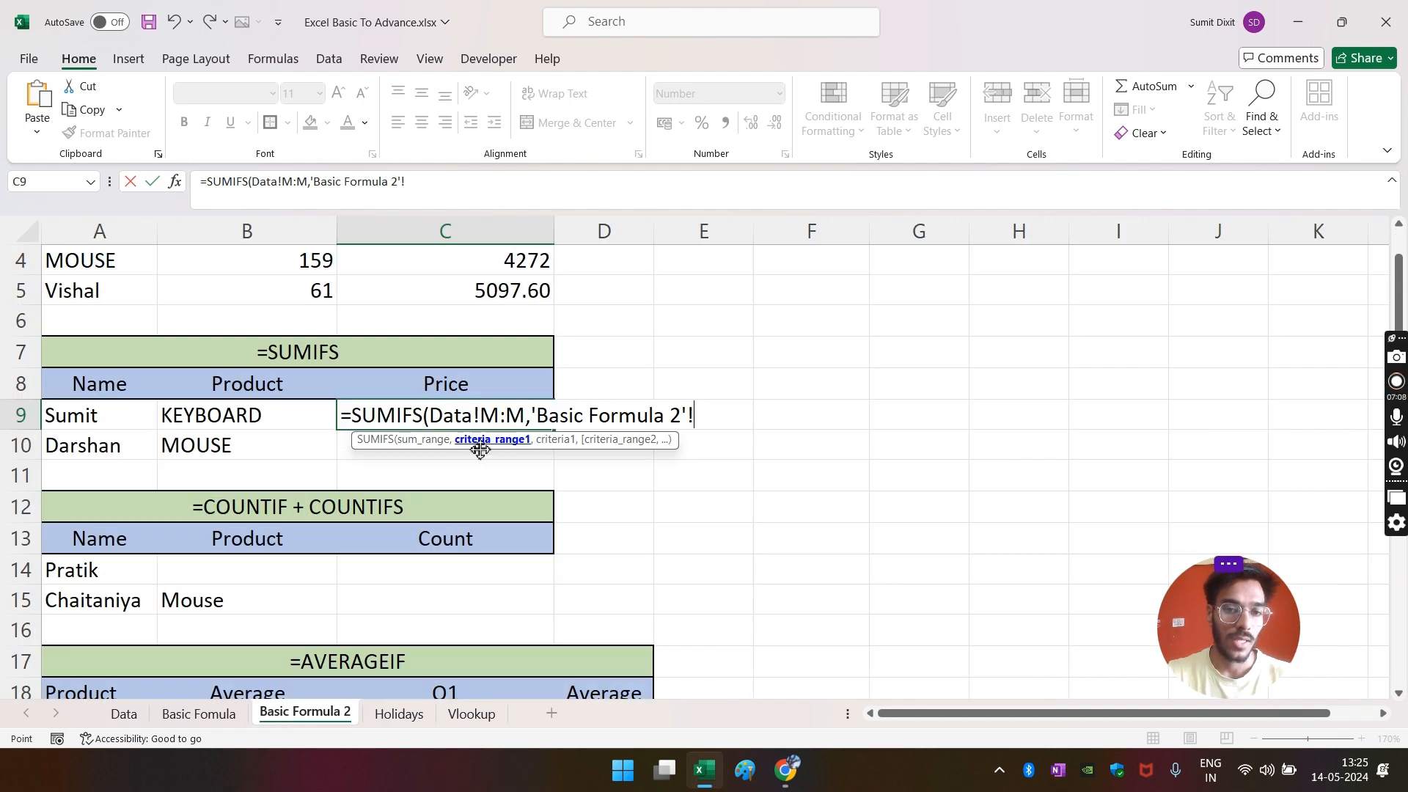
pyautogui.click(124, 714)
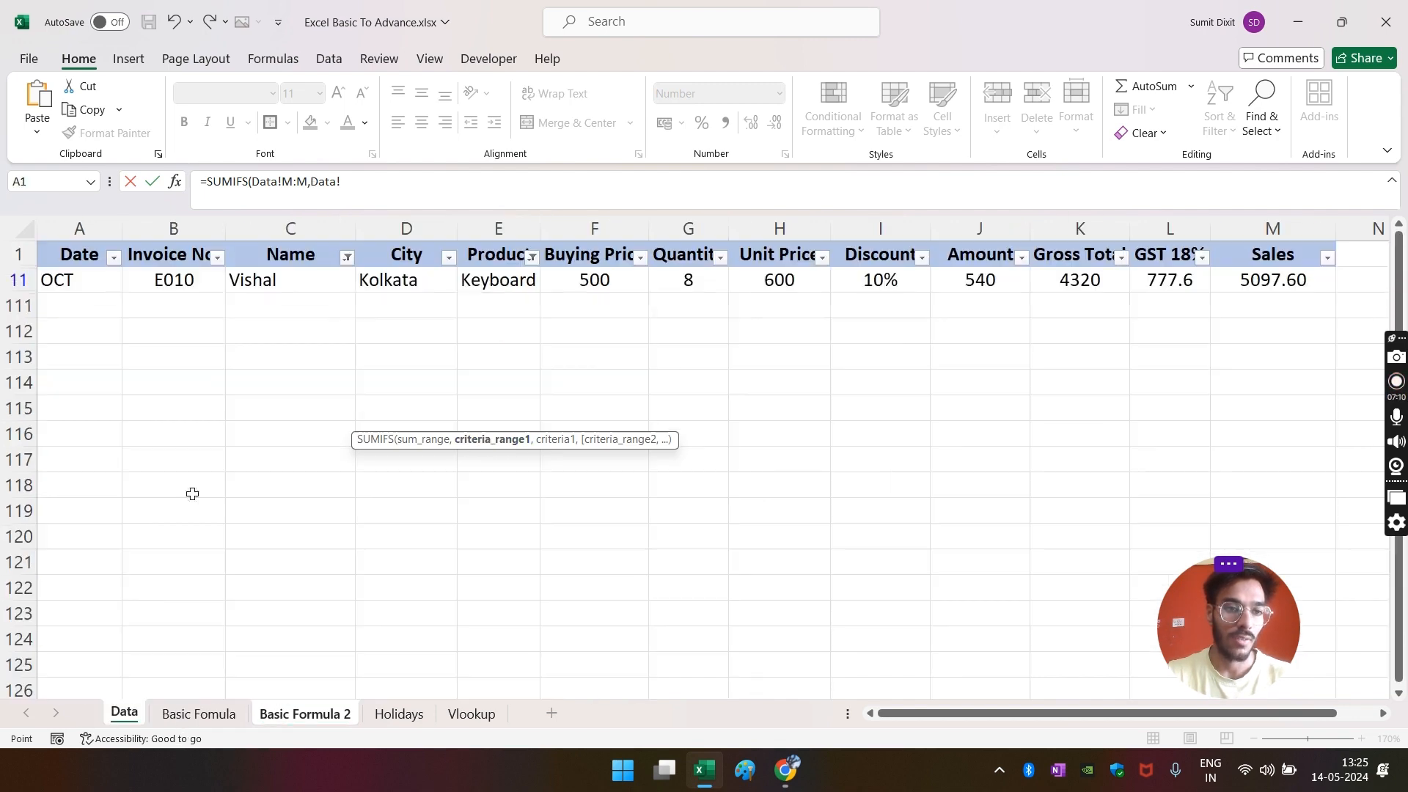
pyautogui.click(267, 237)
pyautogui.write(',')
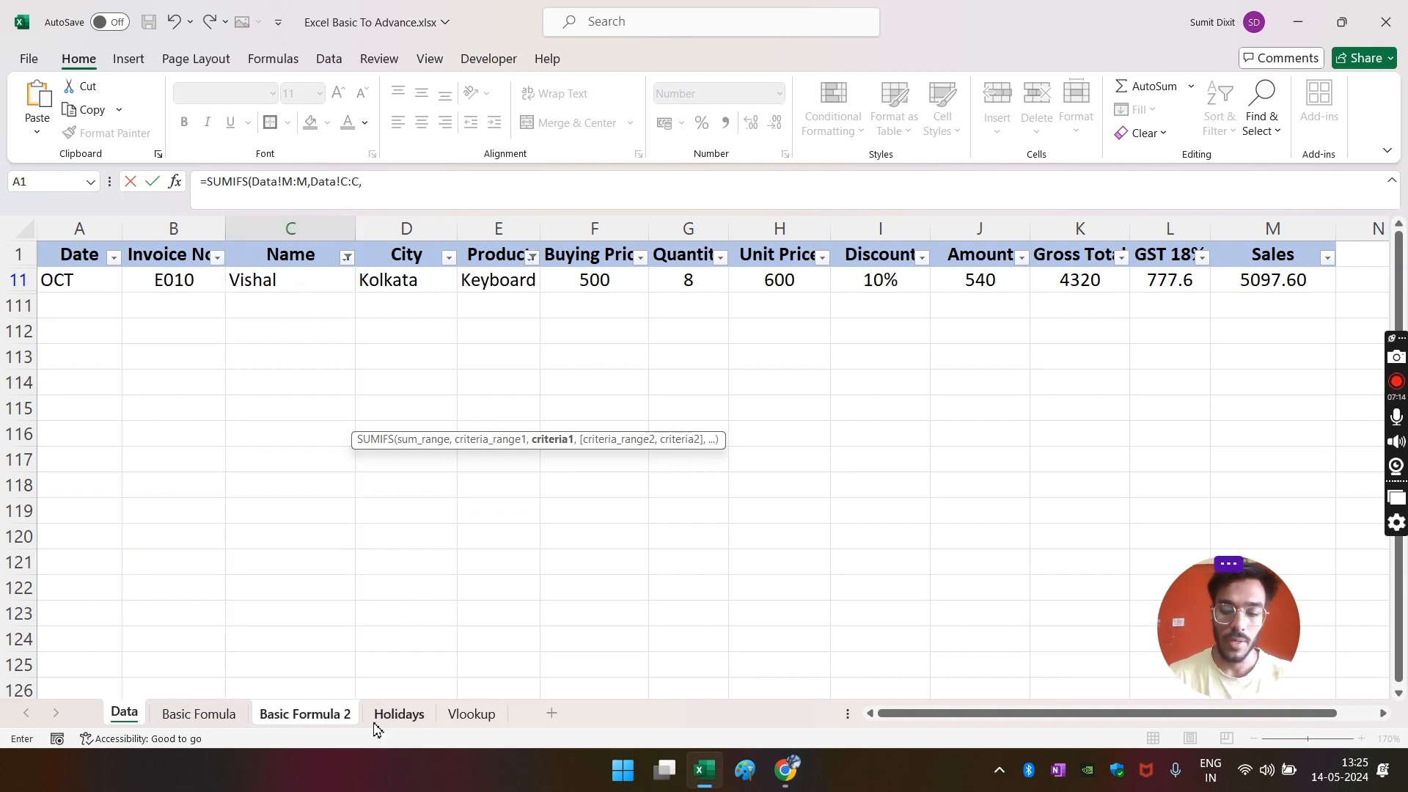
pyautogui.write('"Sumit"')
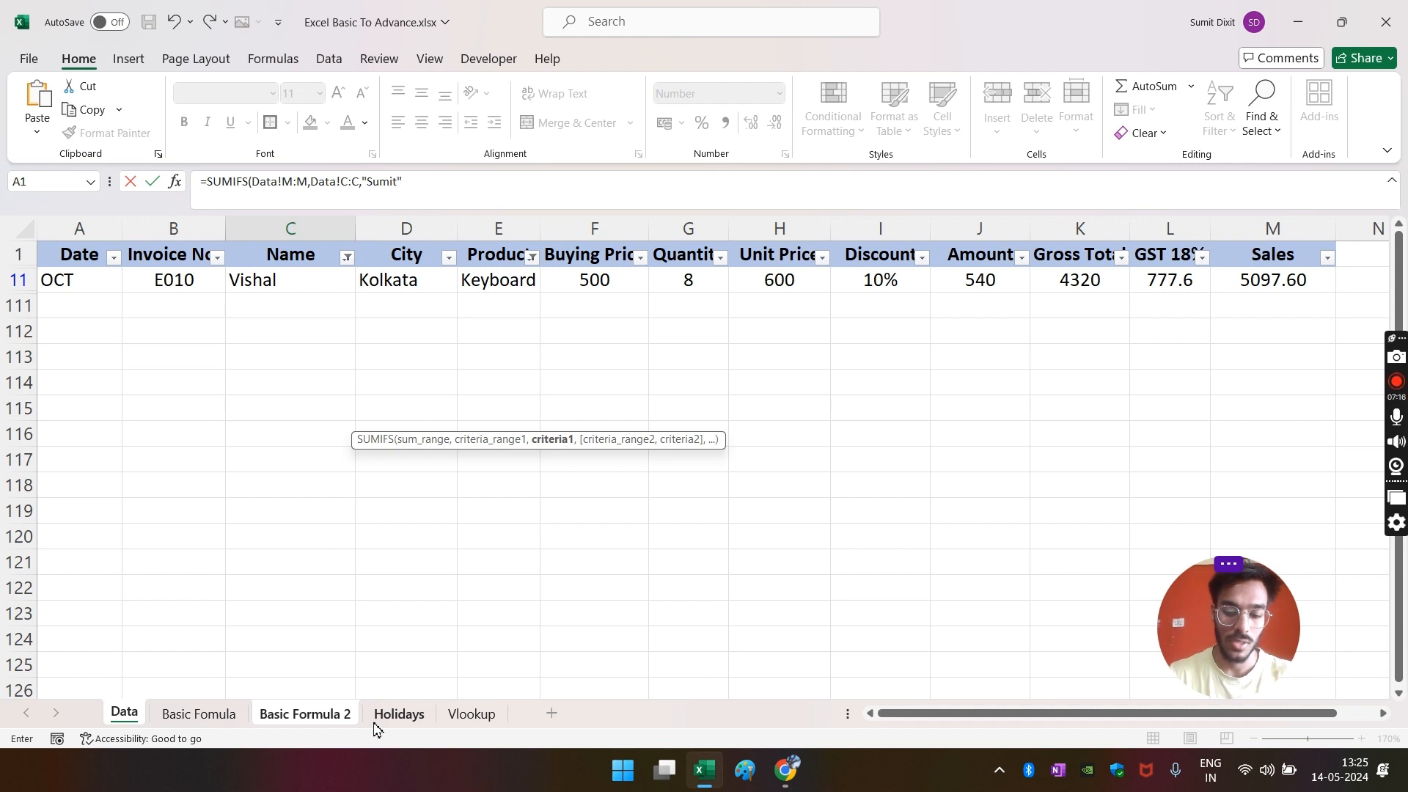
pyautogui.write(',')
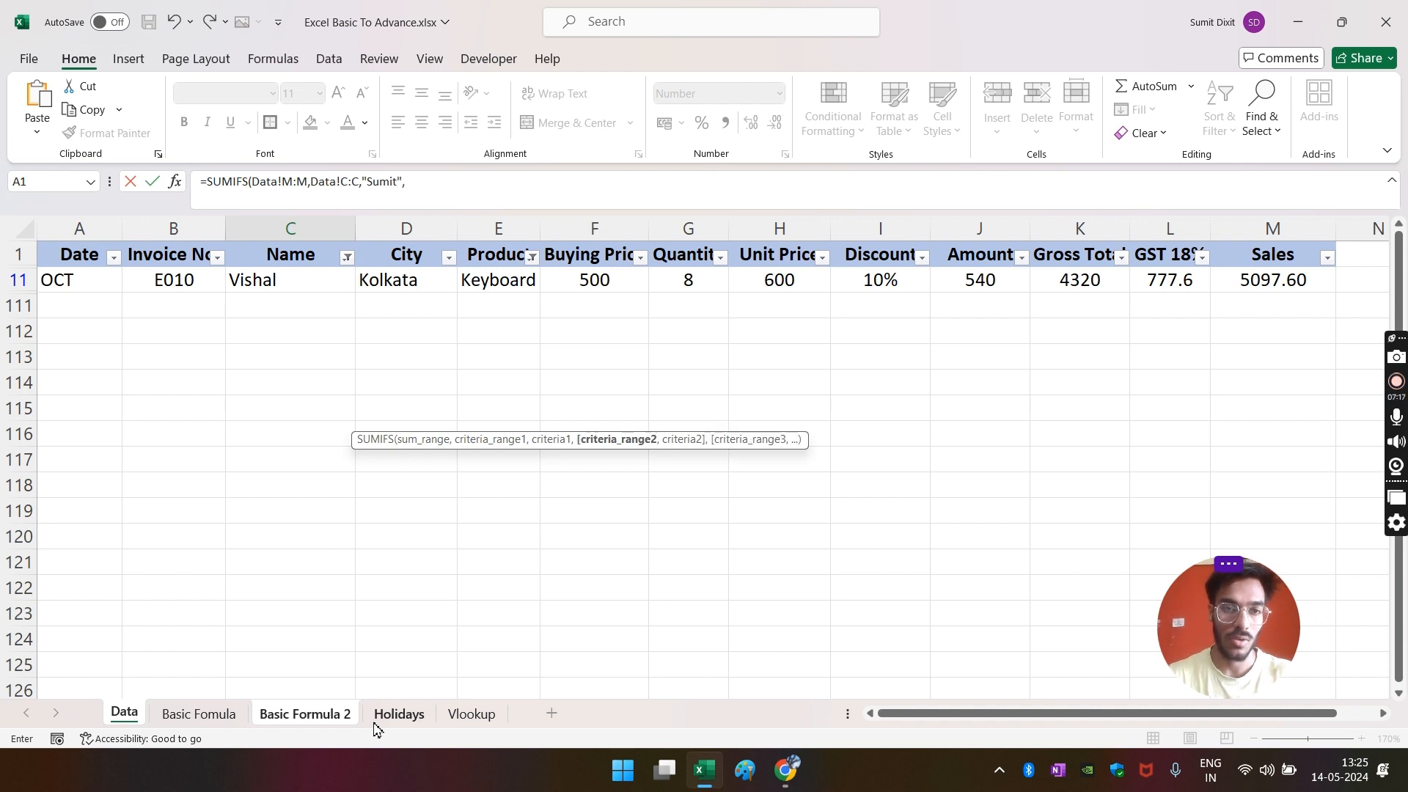
pyautogui.click(534, 231)
pyautogui.write(',')
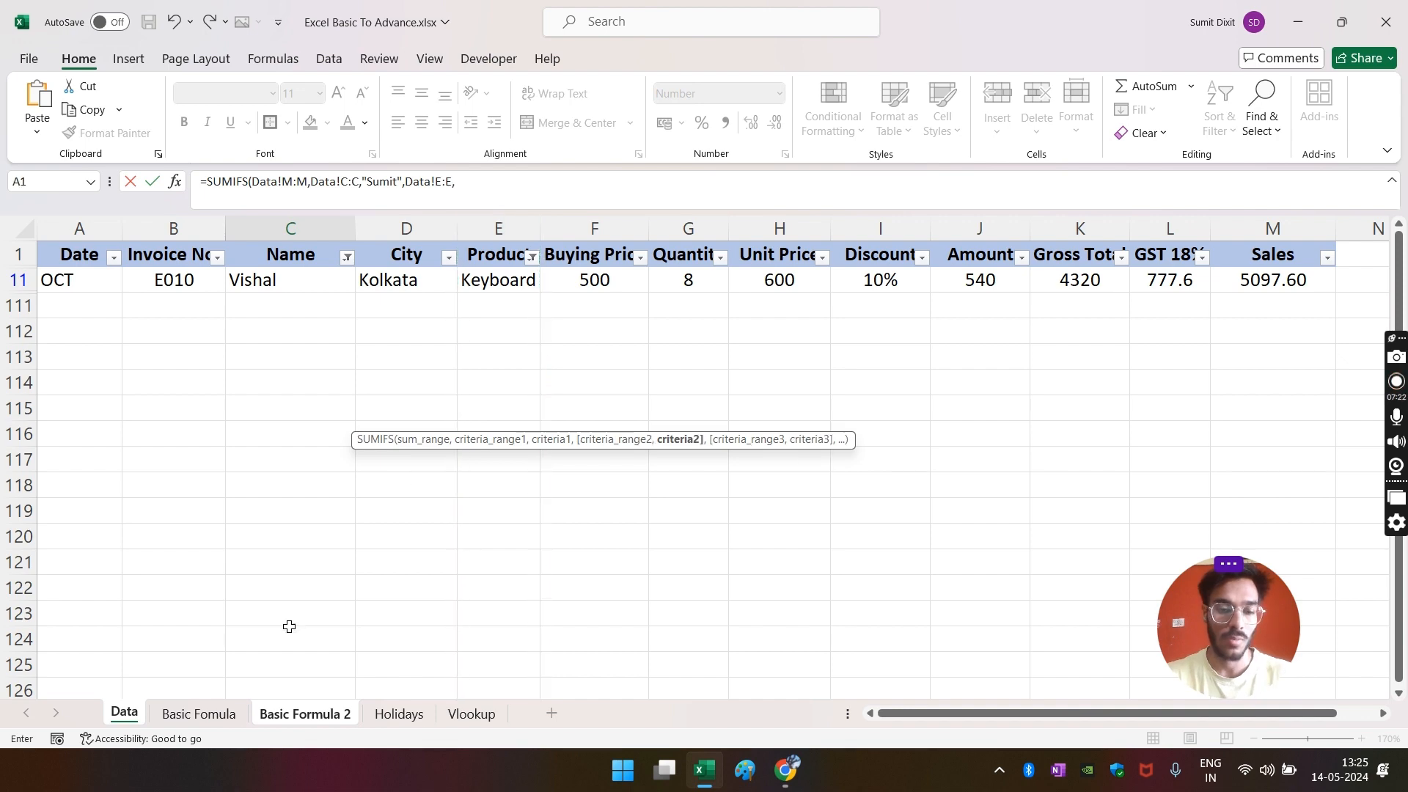
pyautogui.click(273, 721)
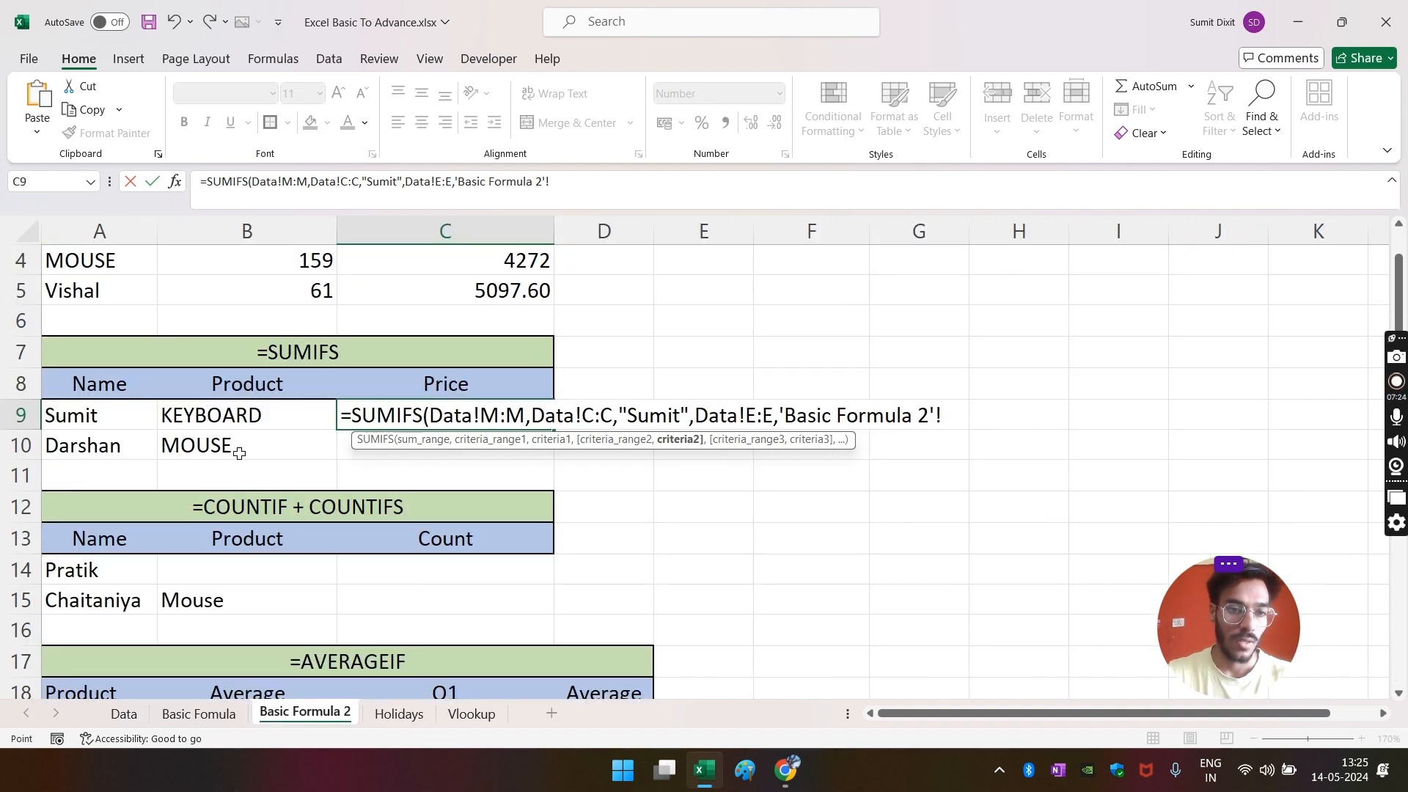
pyautogui.click(220, 416)
pyautogui.write(')')
pyautogui.press('Return')
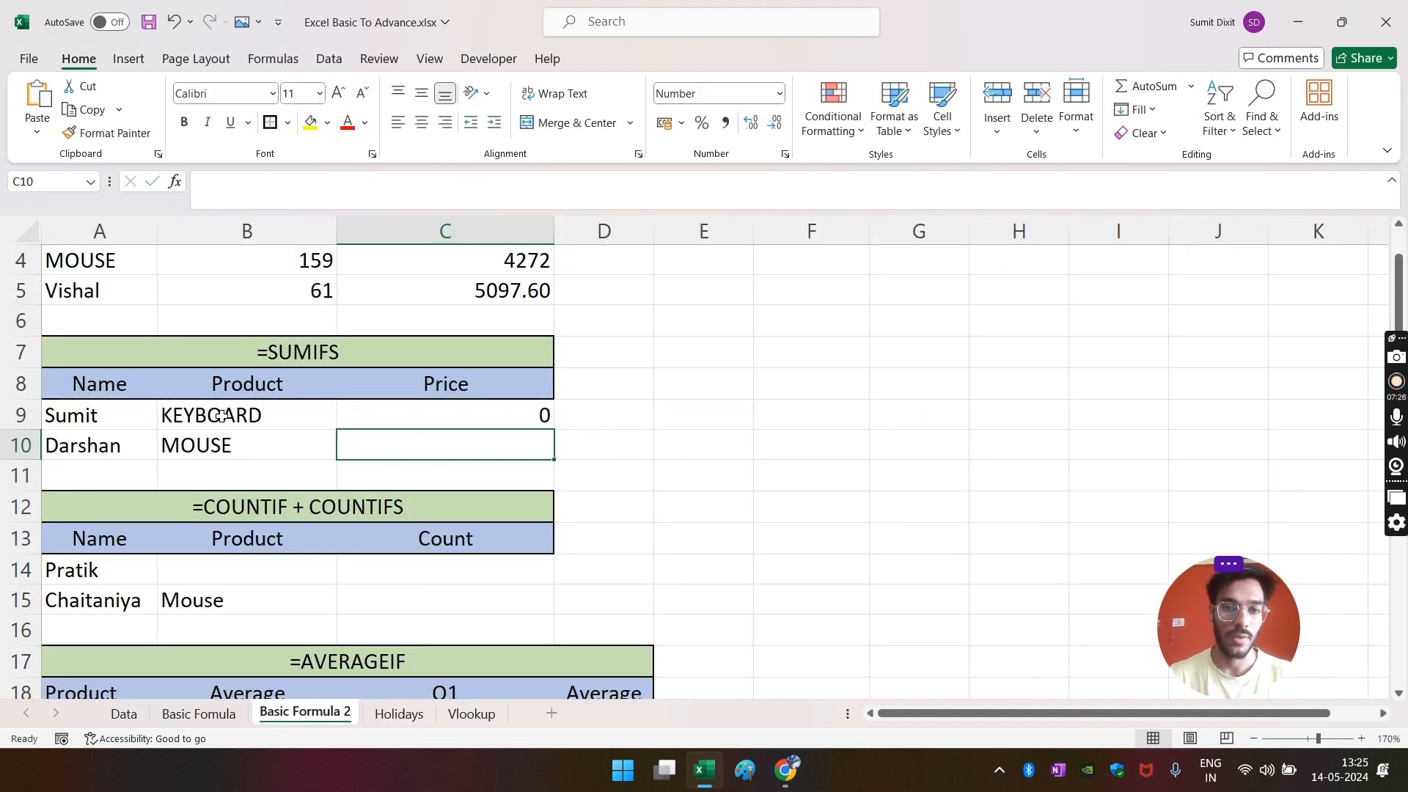
# - Clear all filters on the Data sheet to show every row
pyautogui.press('Up')
pyautogui.click(139, 717)
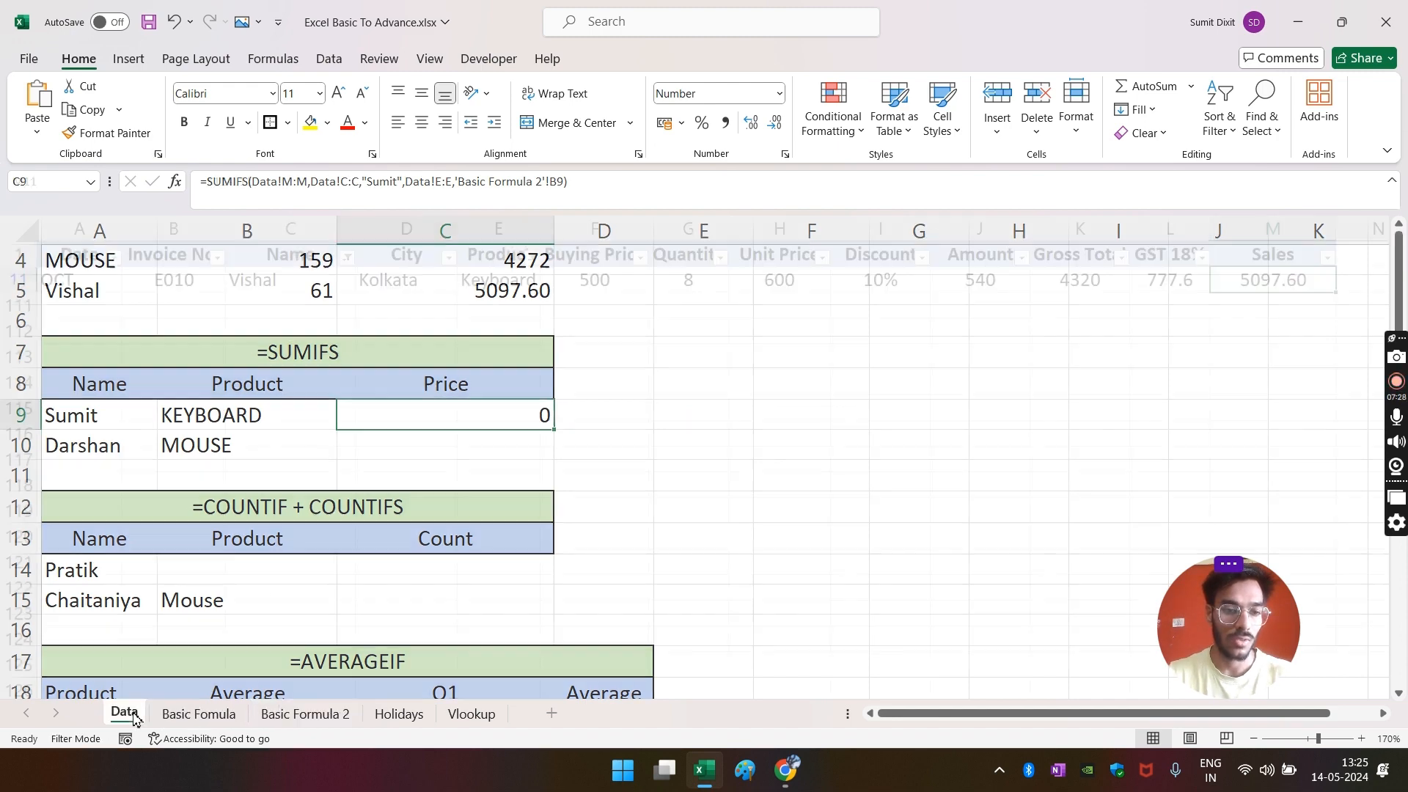
pyautogui.click(371, 375)
pyautogui.hotkey('alt', 'a')
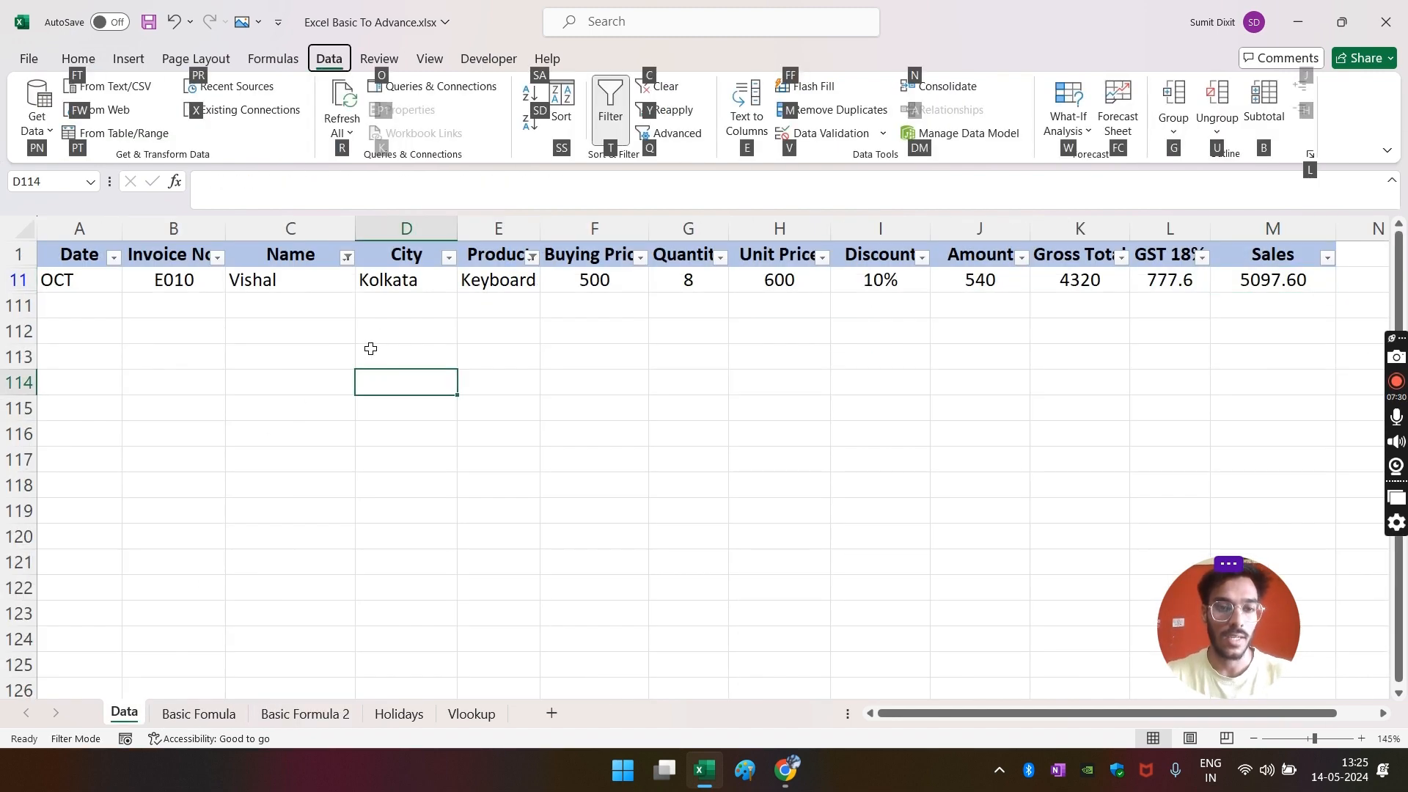
pyautogui.press('c')
pyautogui.click(328, 403)
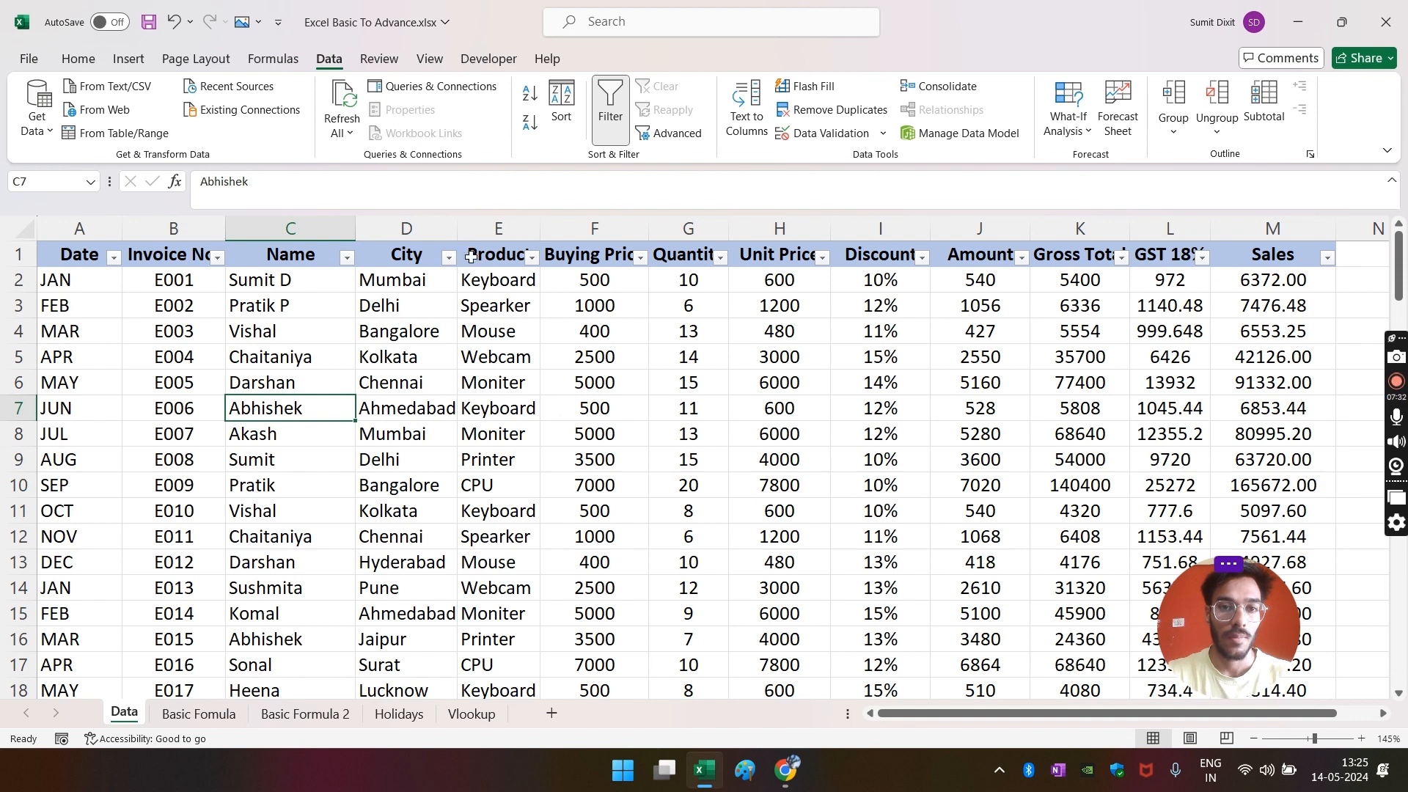
# - Filter the Data table to Keyboard and the first salesperson, then inspect that name cell
pyautogui.click(531, 256)
pyautogui.click(366, 495)
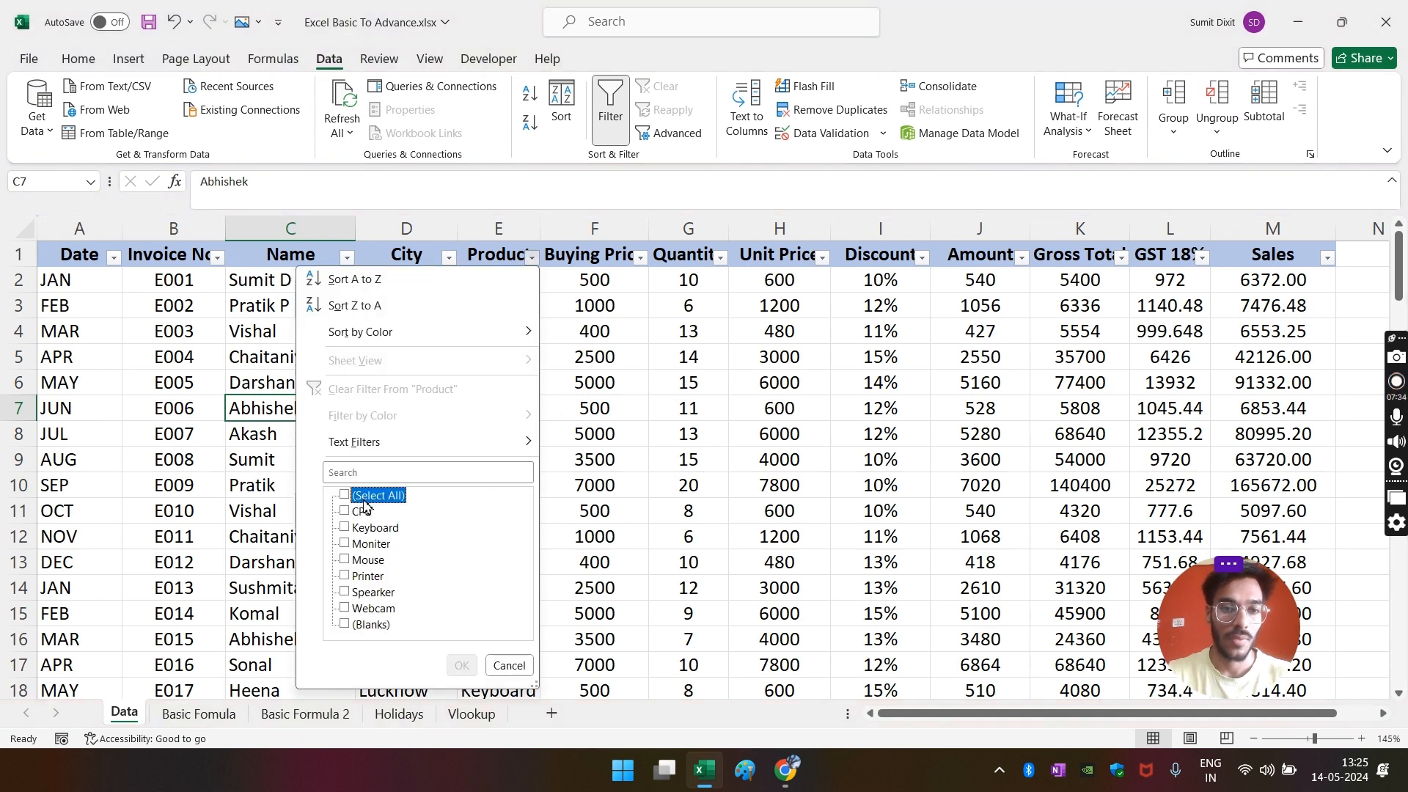
pyautogui.click(371, 528)
pyautogui.click(461, 666)
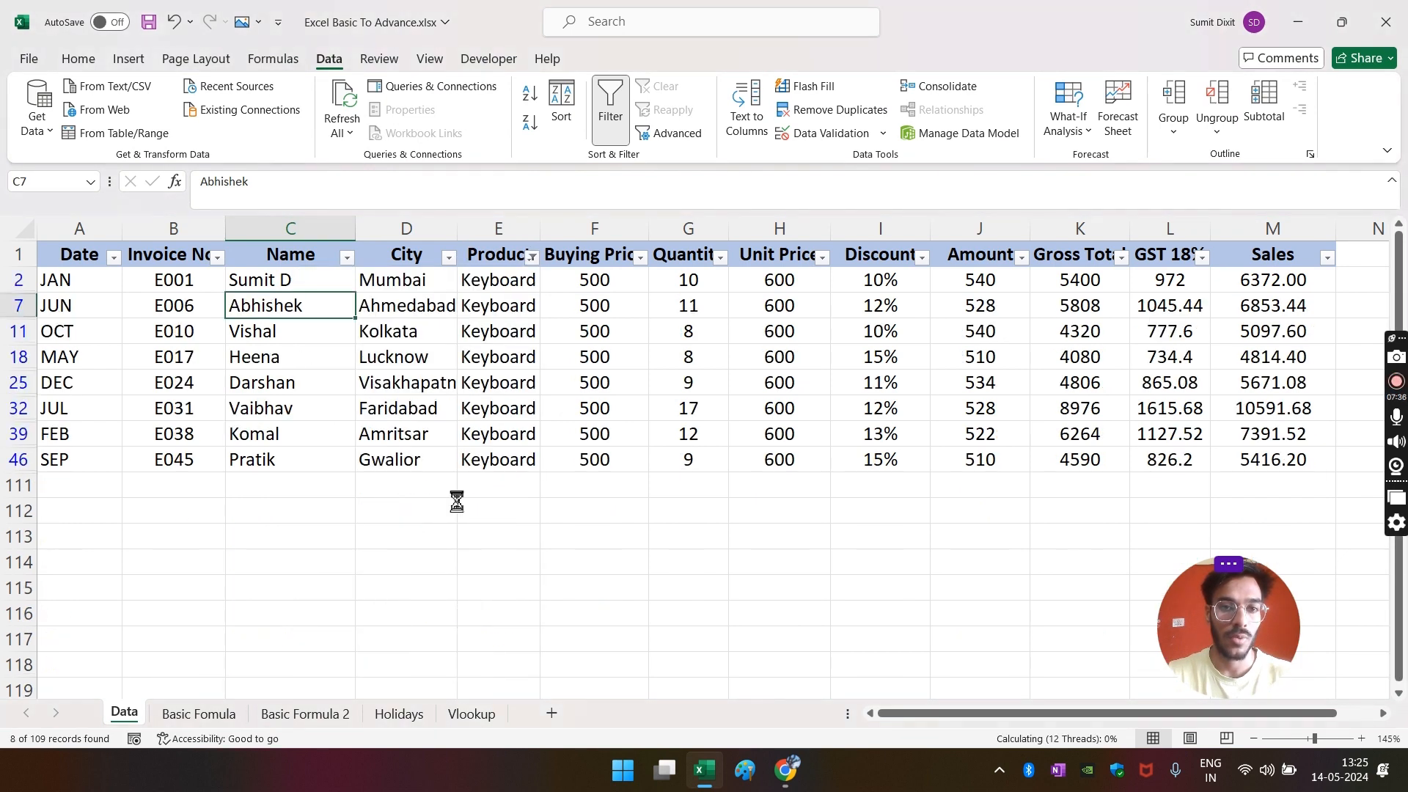
pyautogui.click(351, 517)
pyautogui.click(347, 257)
pyautogui.click(192, 499)
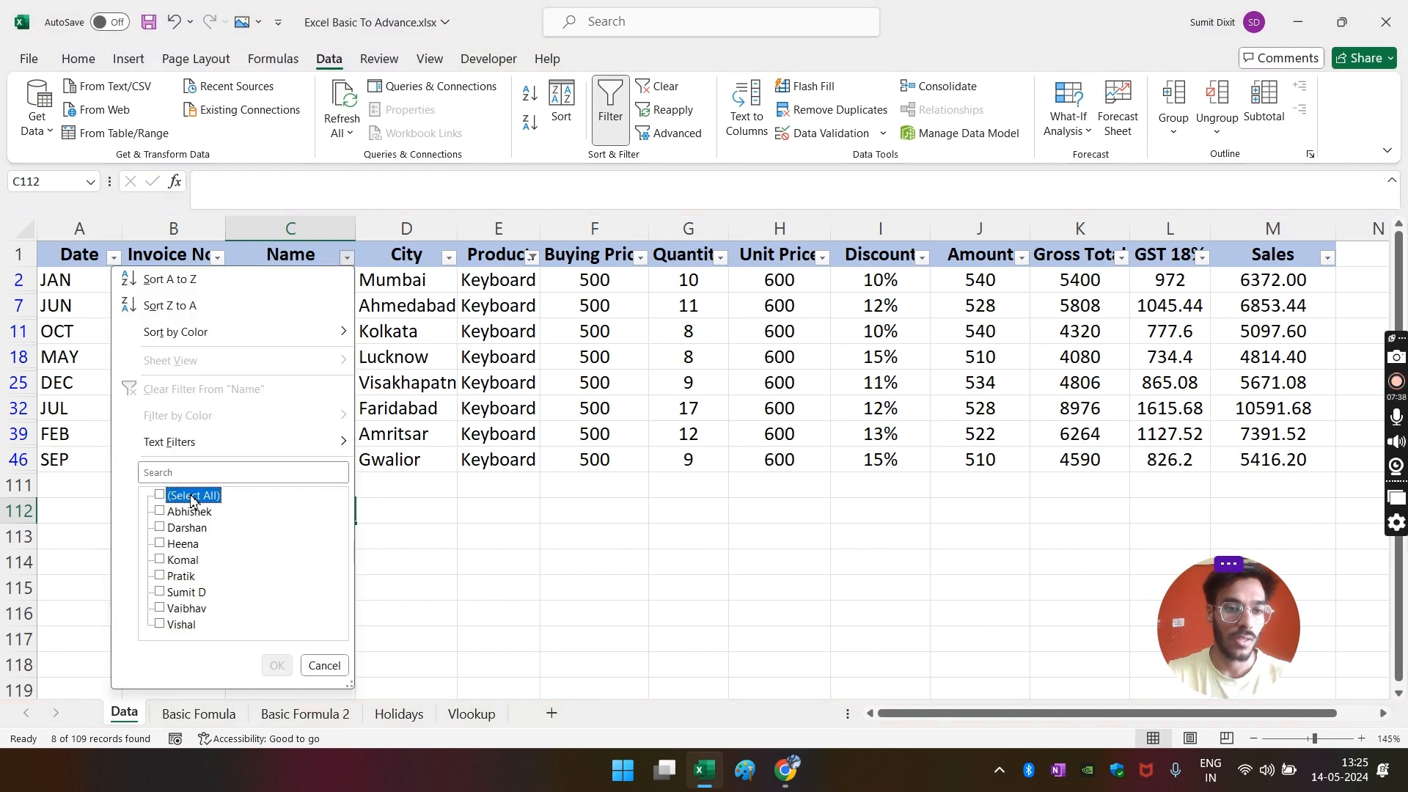
pyautogui.click(181, 594)
pyautogui.click(277, 666)
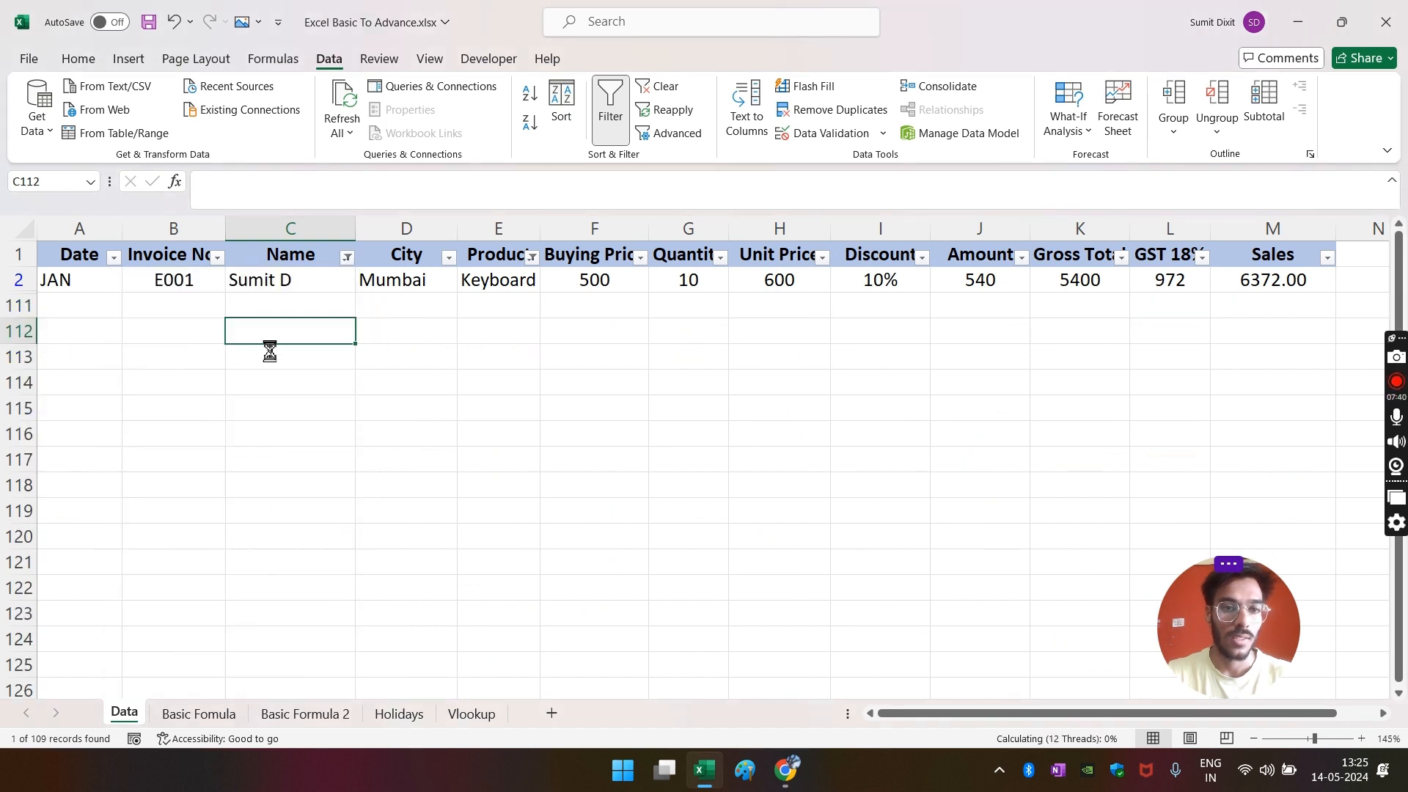
pyautogui.click(327, 280)
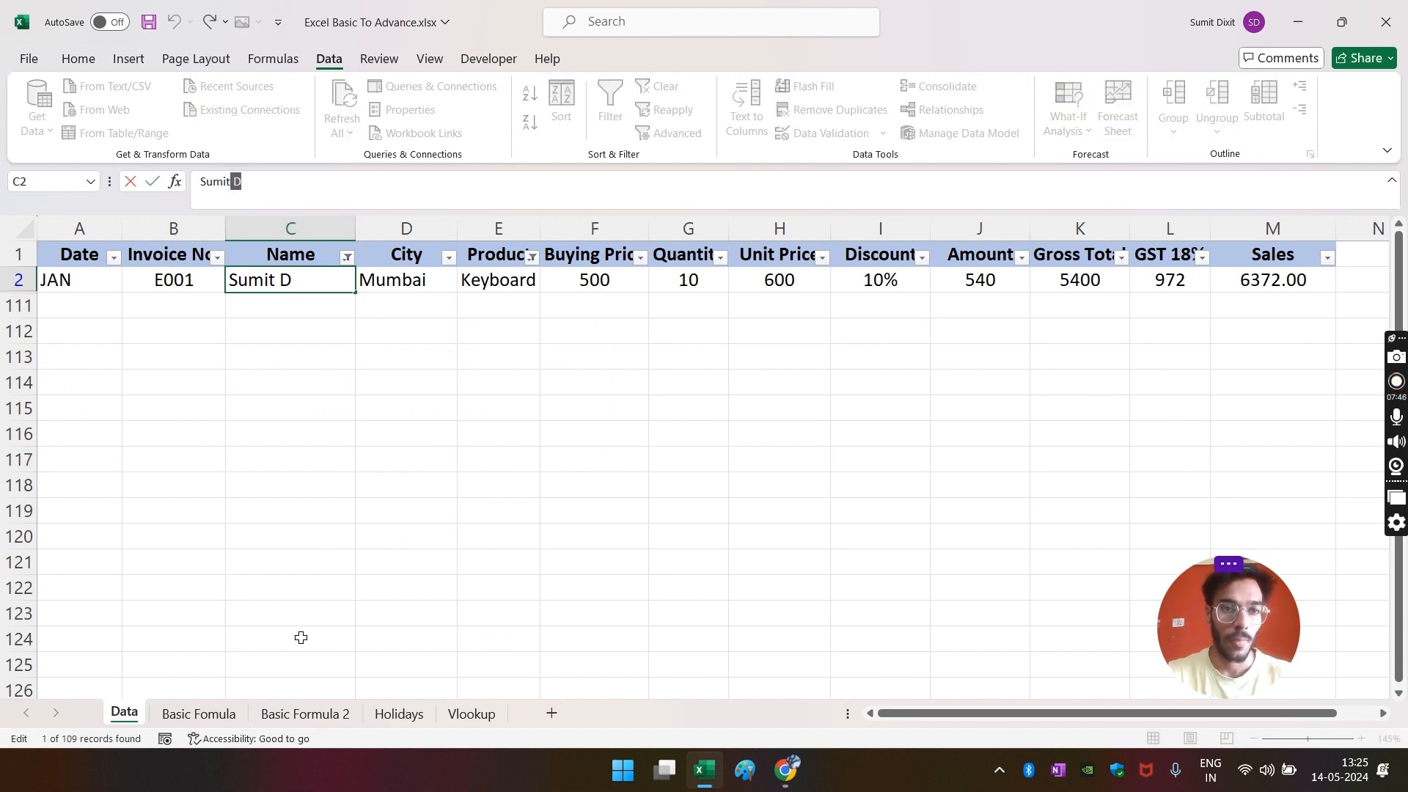
# - Remove the trailing initial from that salesperson's name so C9 returns 6372
pyautogui.click(335, 715)
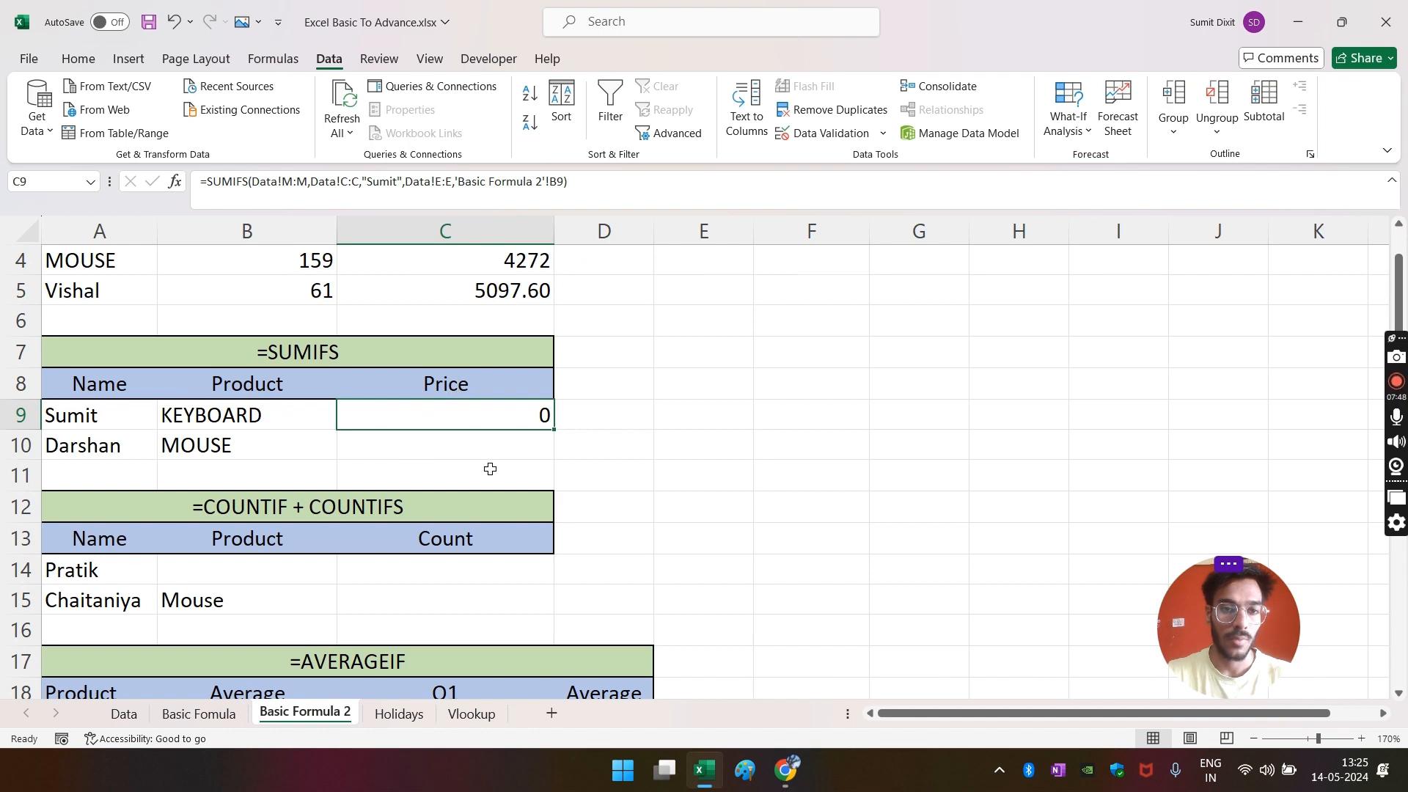
pyautogui.click(124, 714)
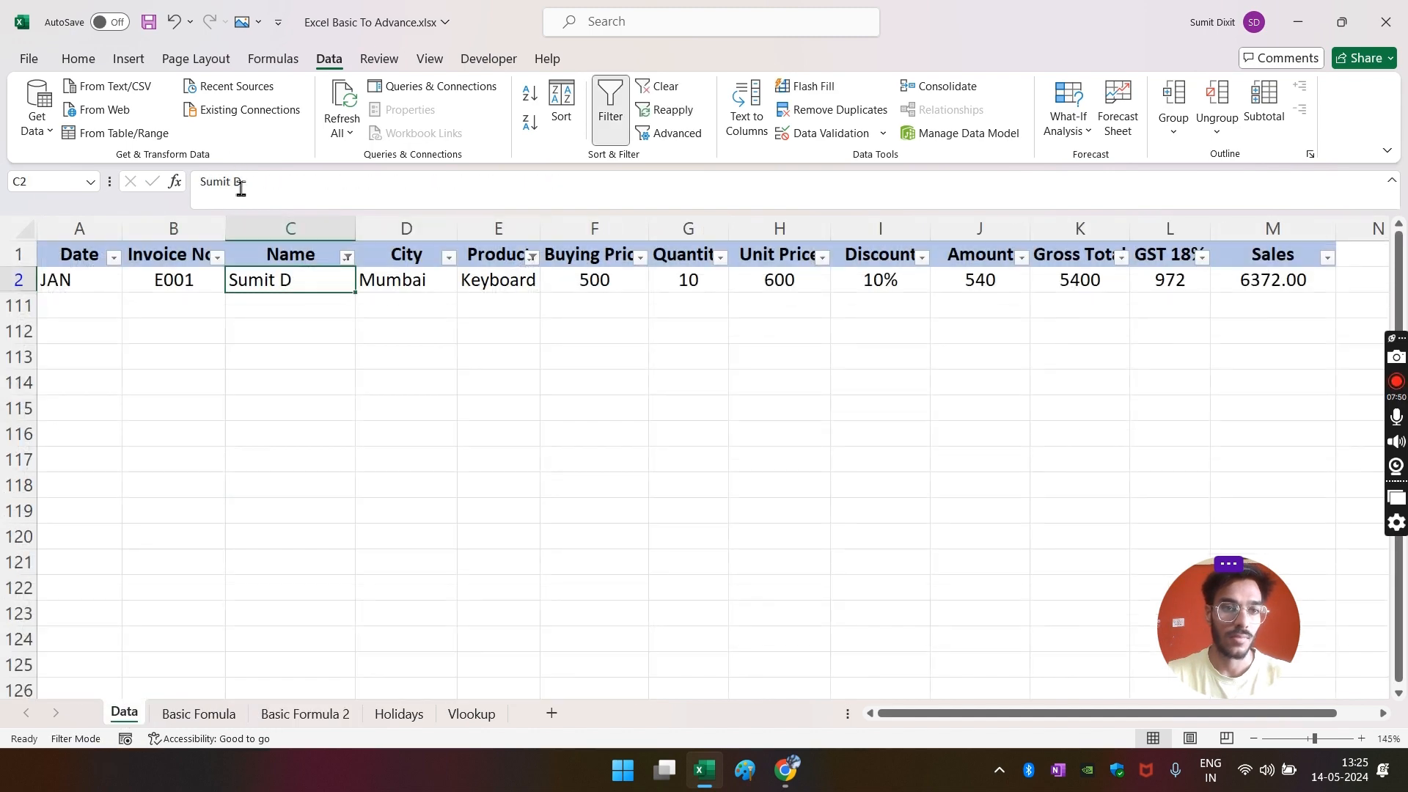
pyautogui.press('BackSpace')
pyautogui.press('BackSpace')
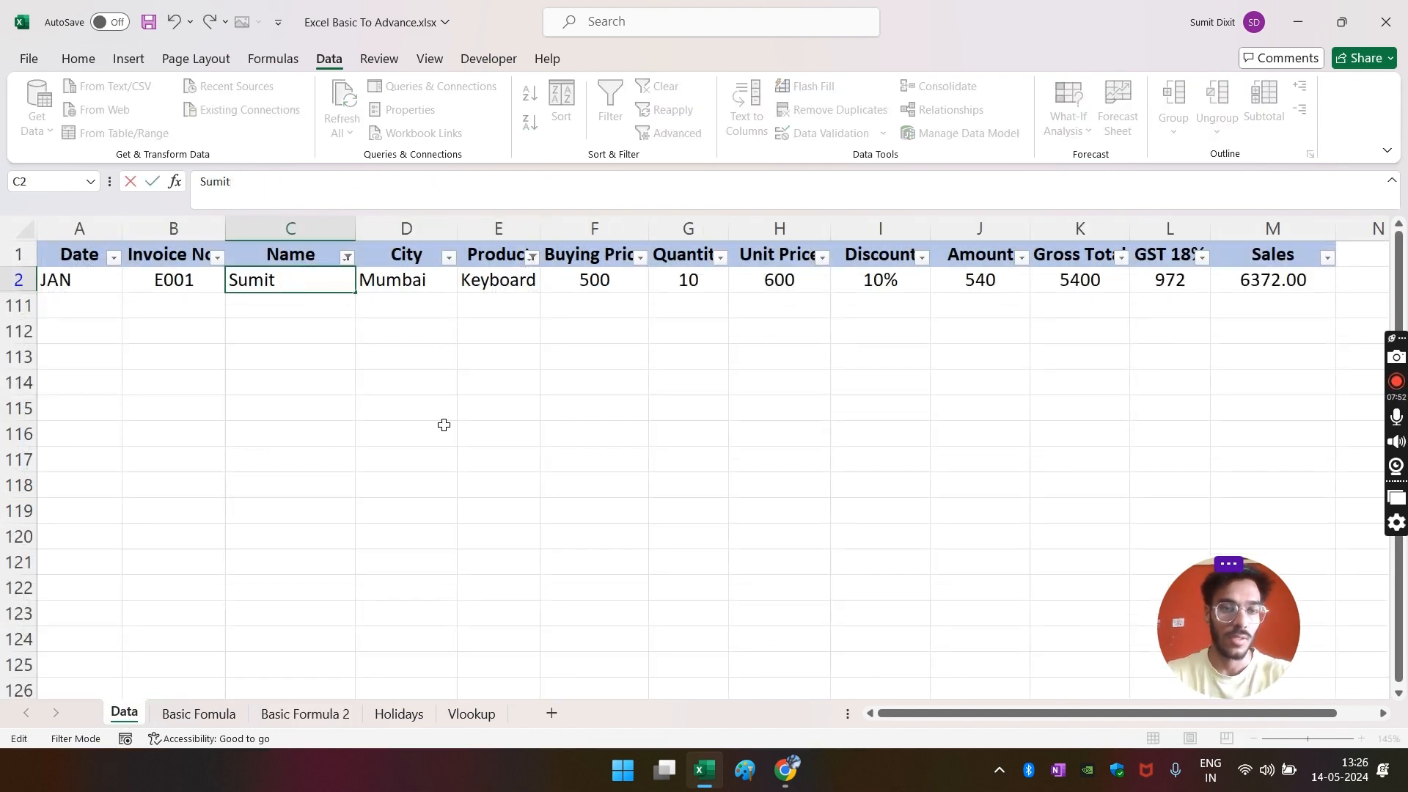
pyautogui.press('Escape')
pyautogui.click(445, 427)
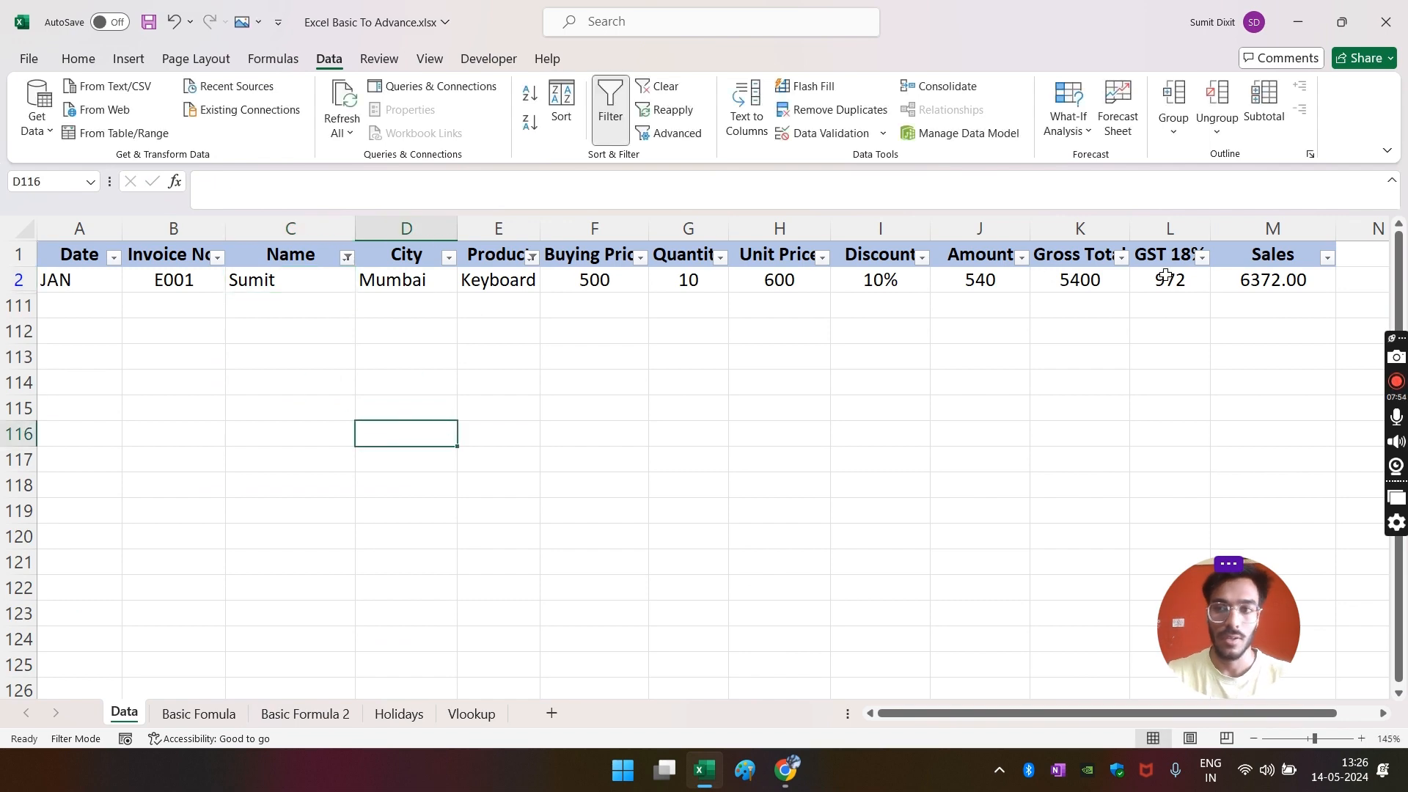
pyautogui.click(1304, 279)
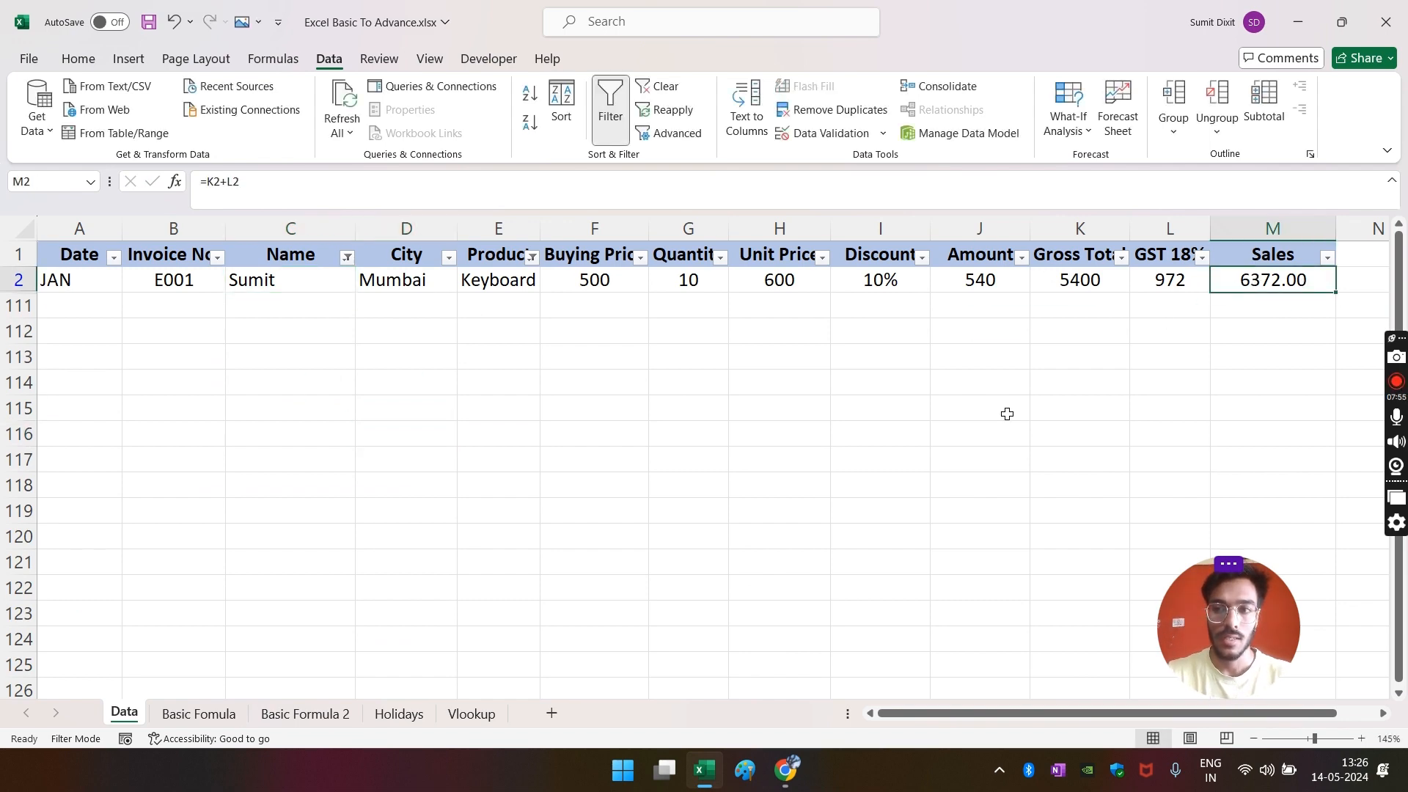
pyautogui.click(336, 713)
pyautogui.click(471, 450)
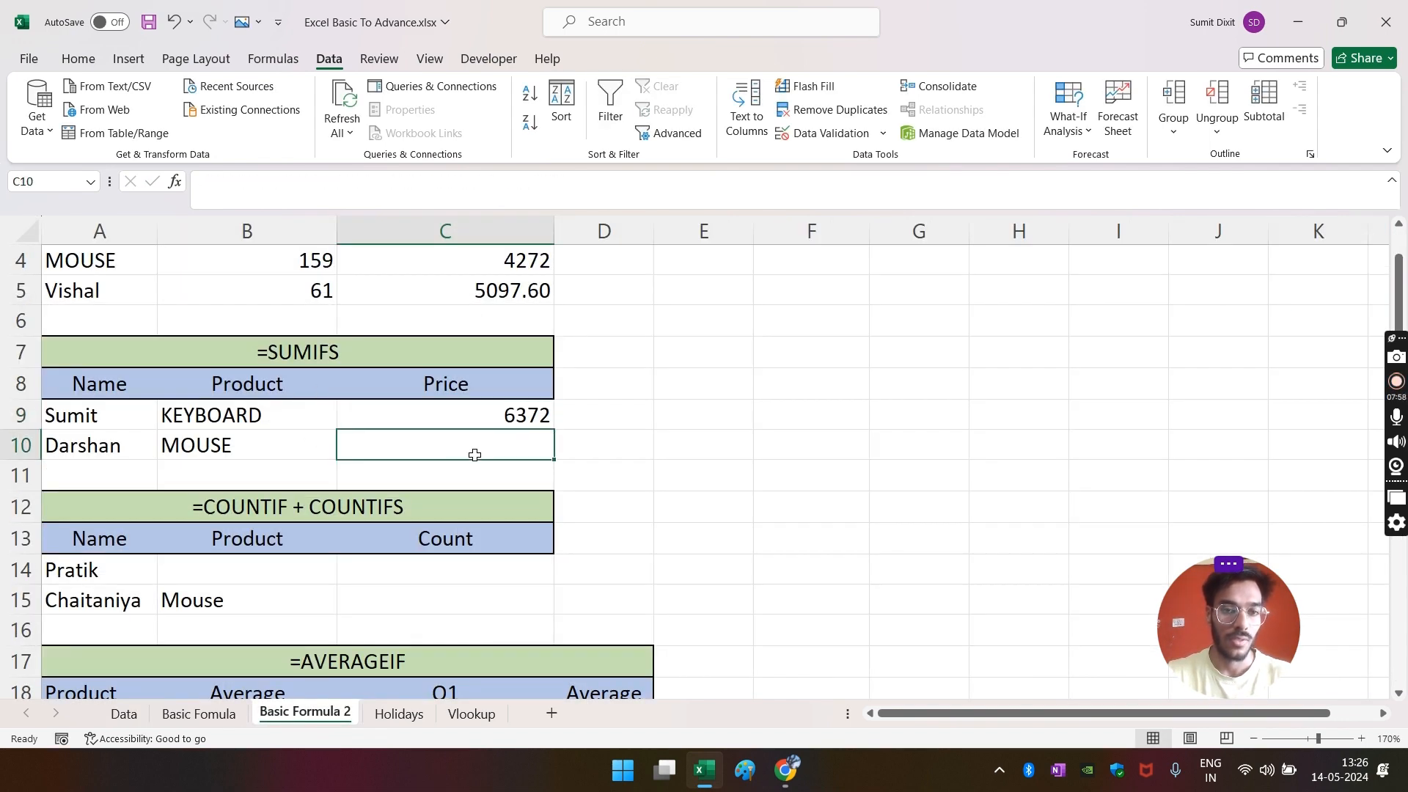
# - Copy C9's SUMIFS to C10 and replace the hard-coded name with A10, giving 4928
pyautogui.click(551, 427)
pyautogui.moveTo(561, 431); pyautogui.dragTo(551, 451)
pyautogui.click(531, 453)
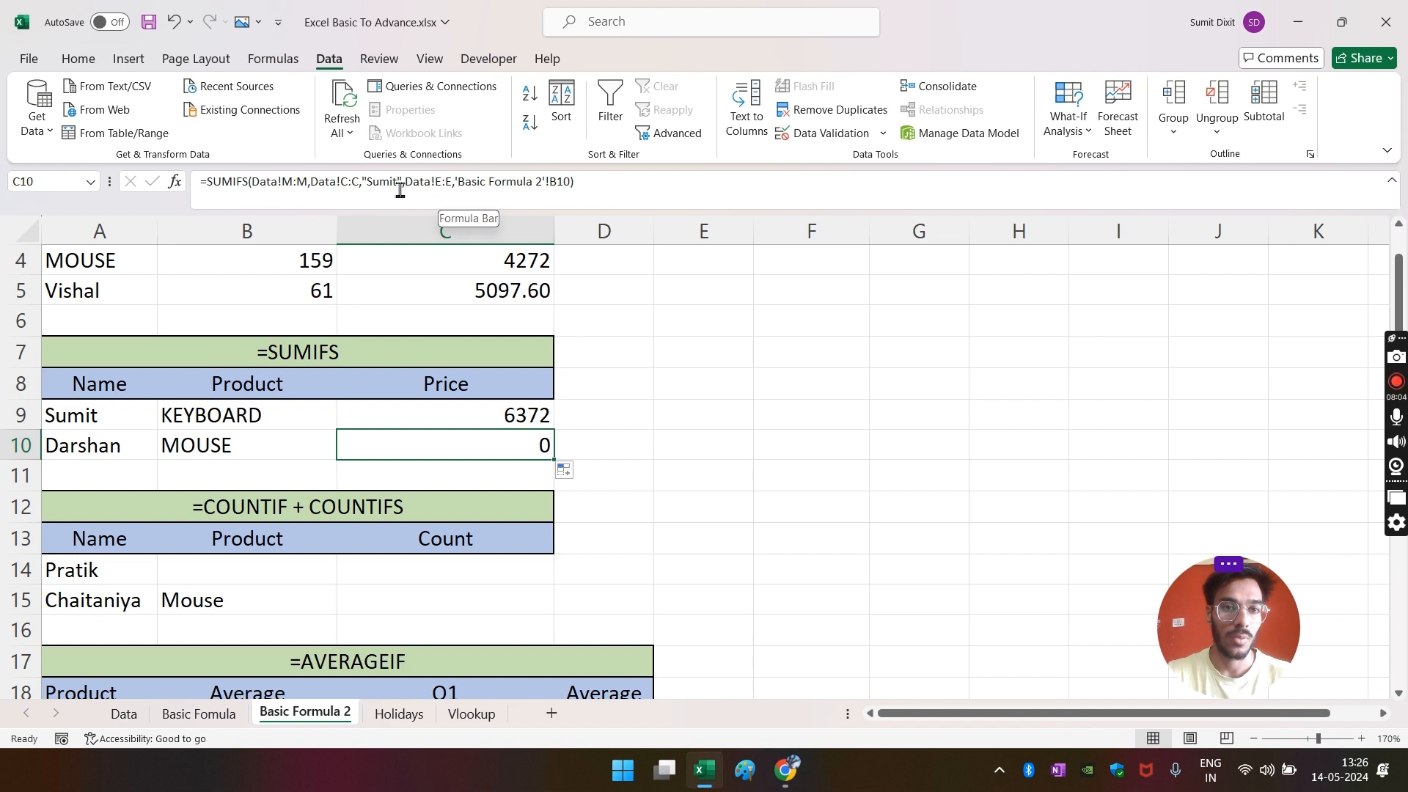
pyautogui.doubleClick(401, 190)
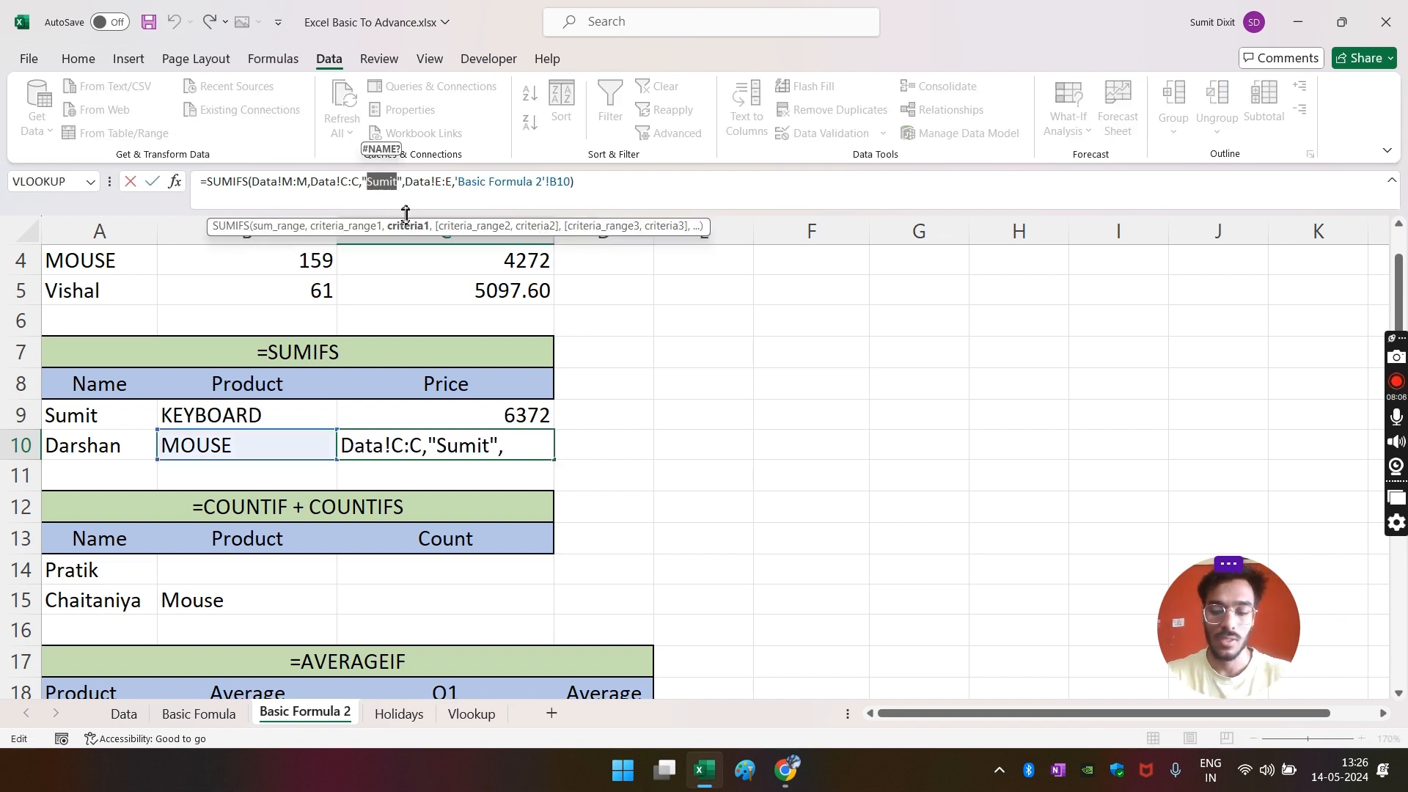
pyautogui.press('BackSpace')
pyautogui.click(371, 183)
pyautogui.press('BackSpace')
pyautogui.press('BackSpace')
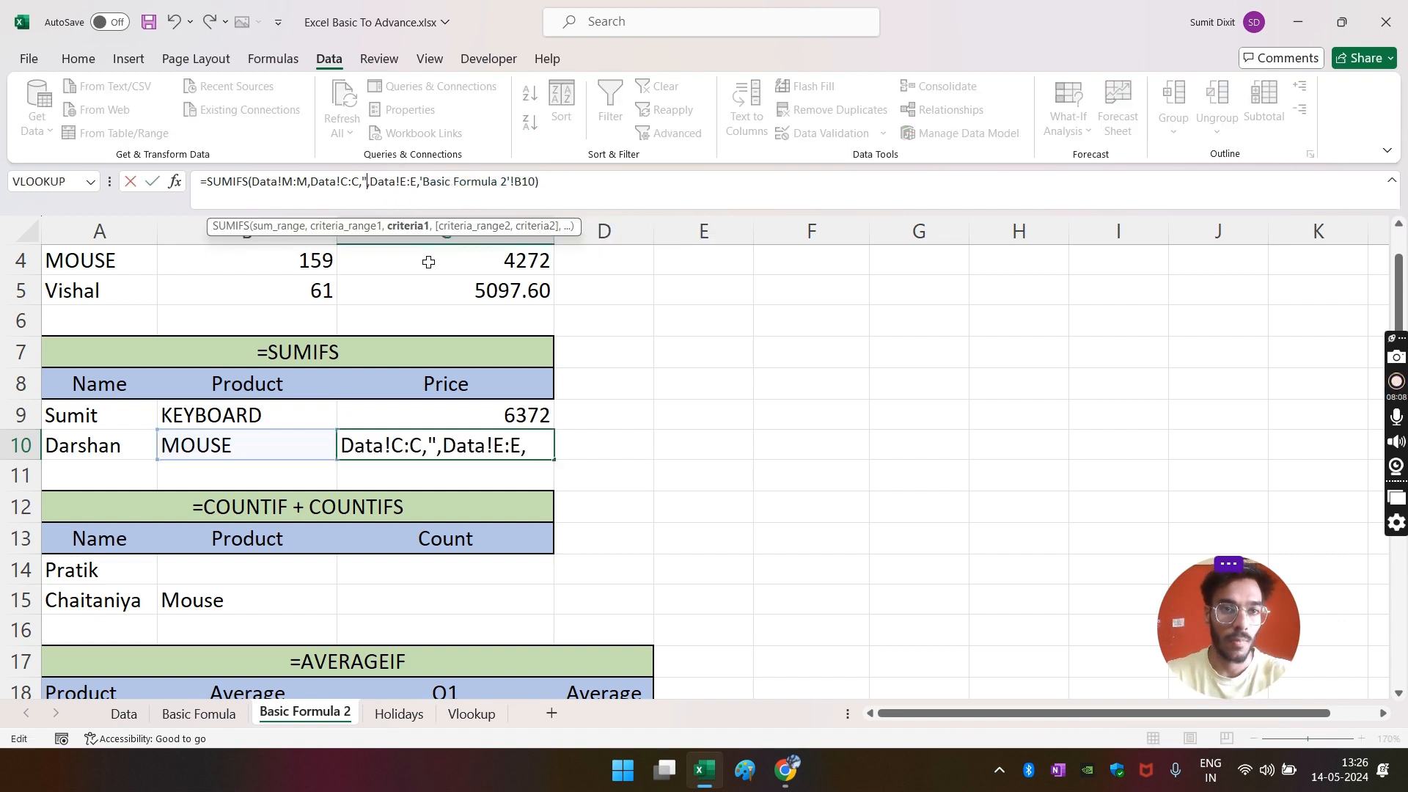
pyautogui.click(91, 443)
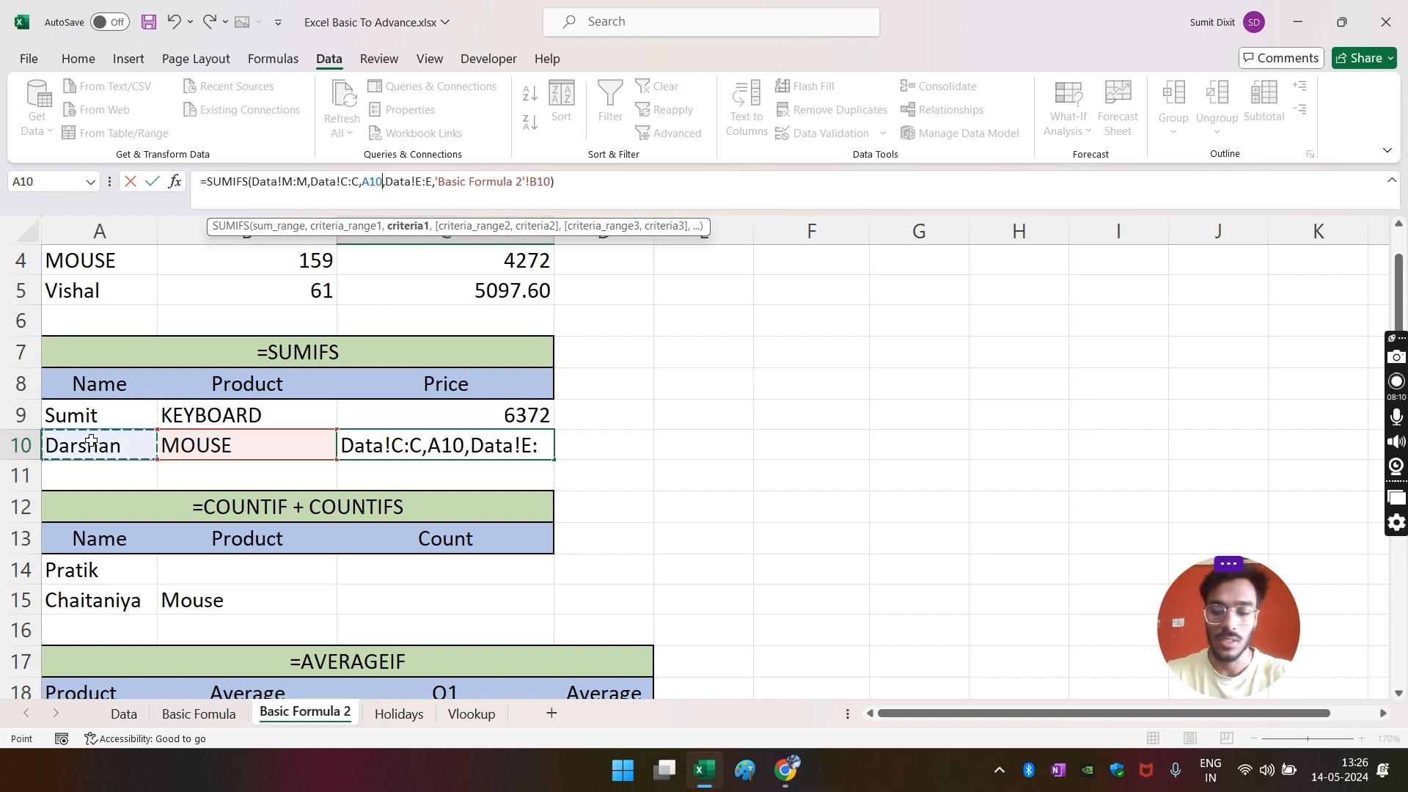
pyautogui.press('Return')
pyautogui.click(504, 445)
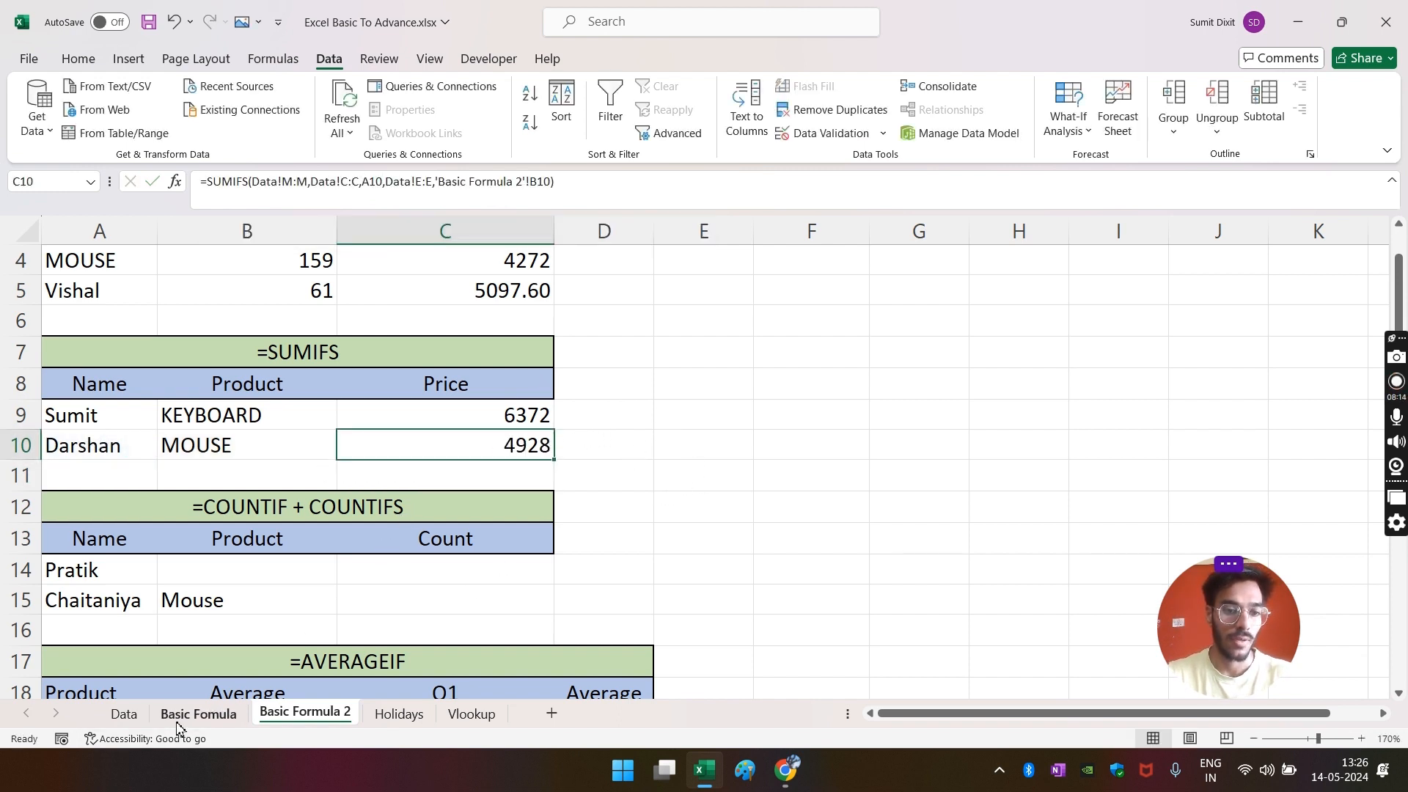
# - Filter the Data sheet's Name column to the row 10 salesperson only
pyautogui.click(124, 713)
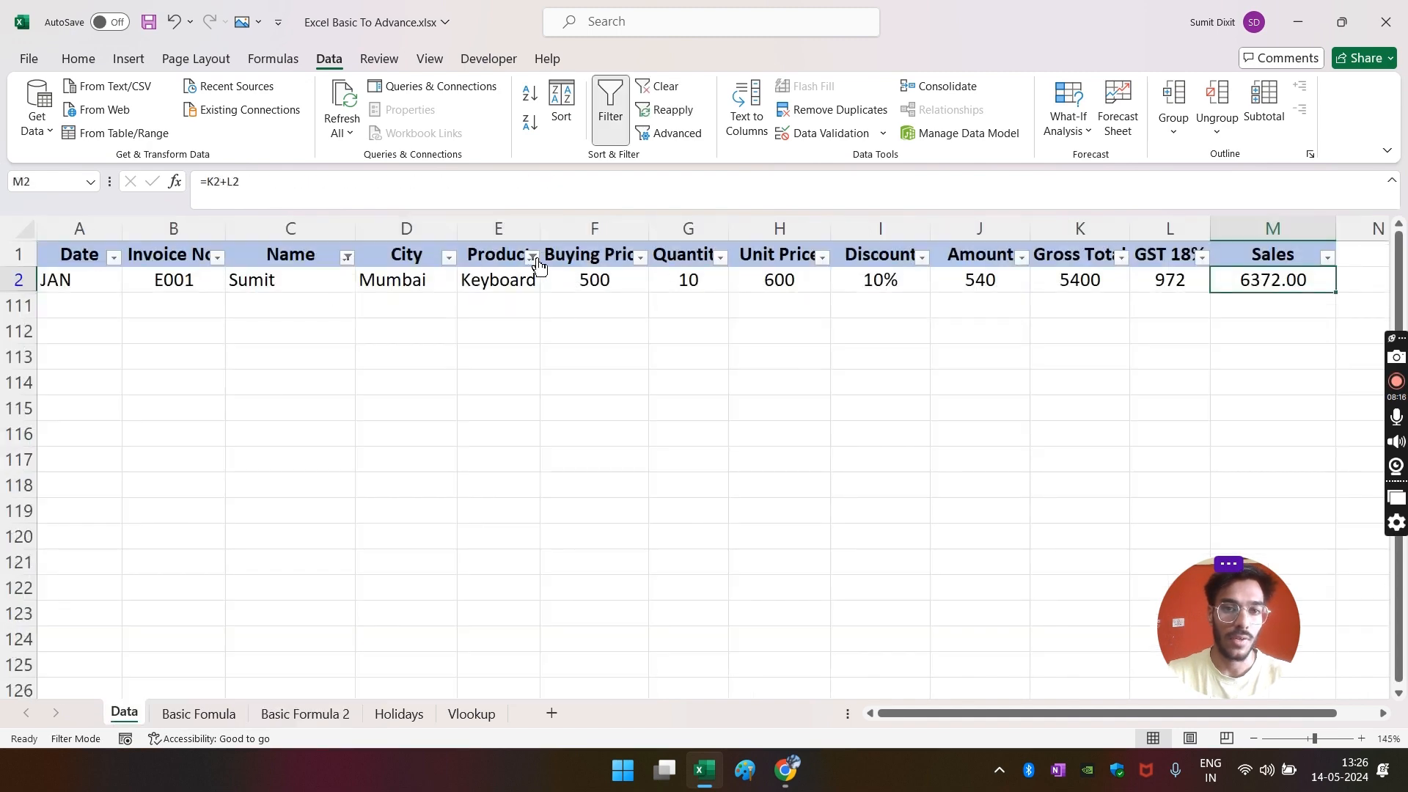
pyautogui.click(534, 258)
pyautogui.click(396, 474)
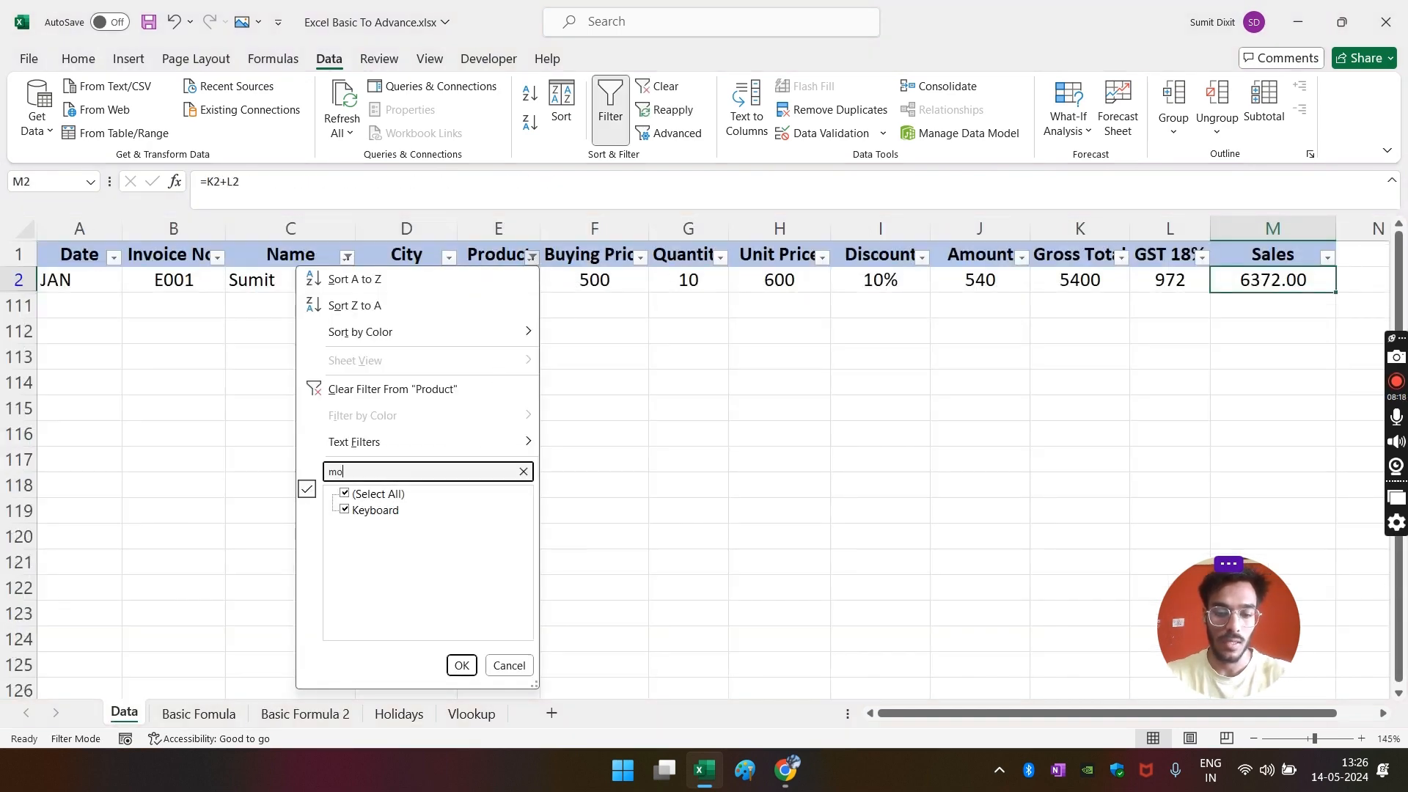
pyautogui.write('mou')
pyautogui.press('Escape')
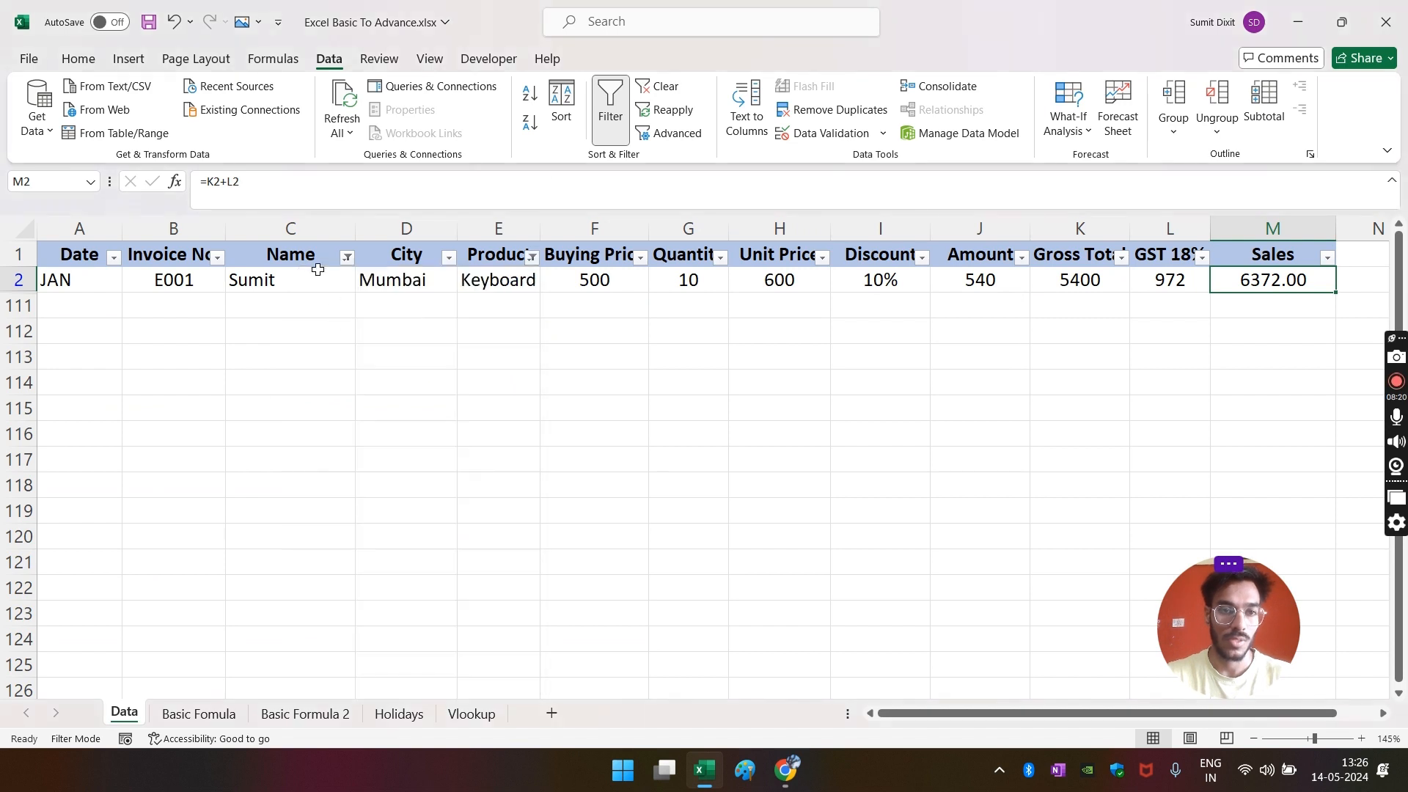
pyautogui.click(347, 258)
pyautogui.click(182, 500)
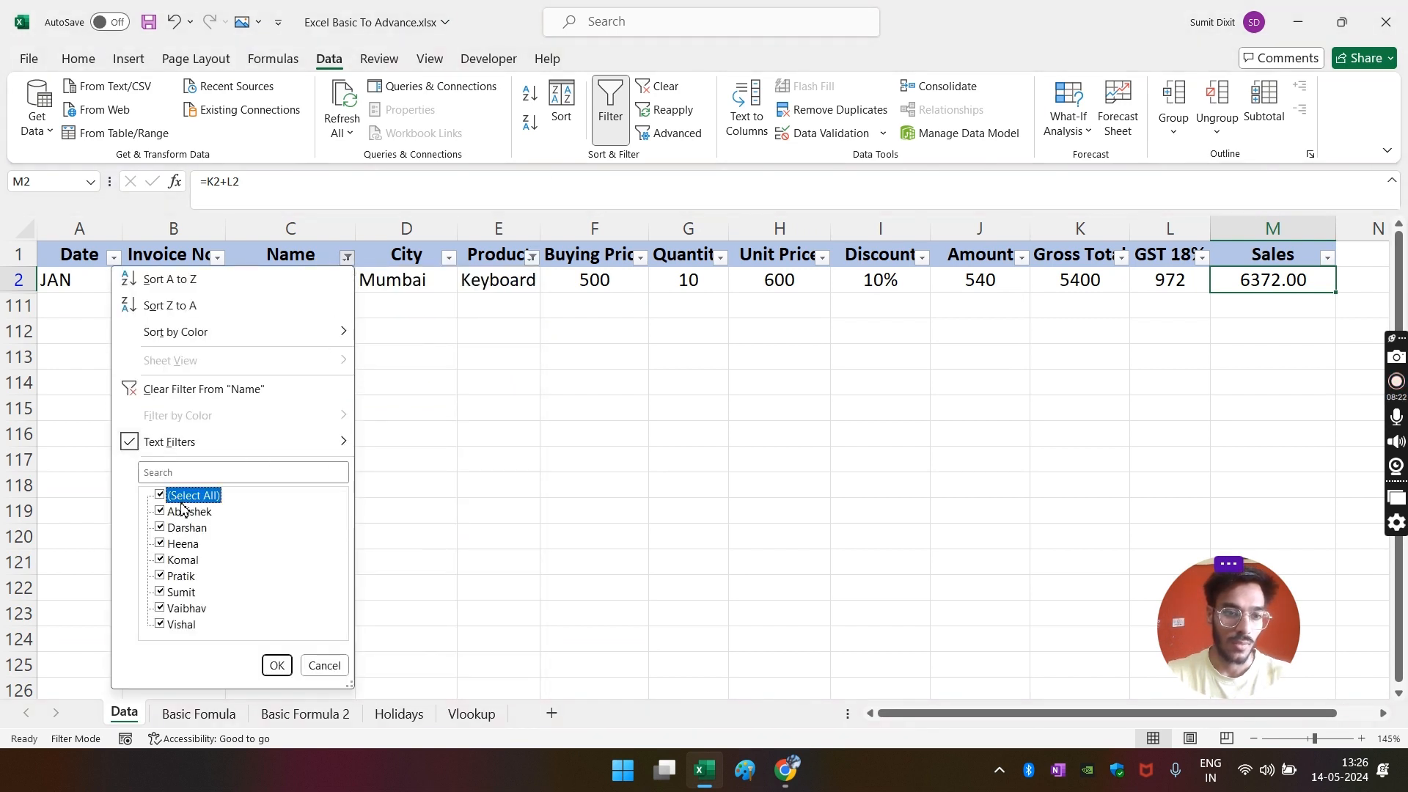
pyautogui.click(160, 528)
pyautogui.click(276, 665)
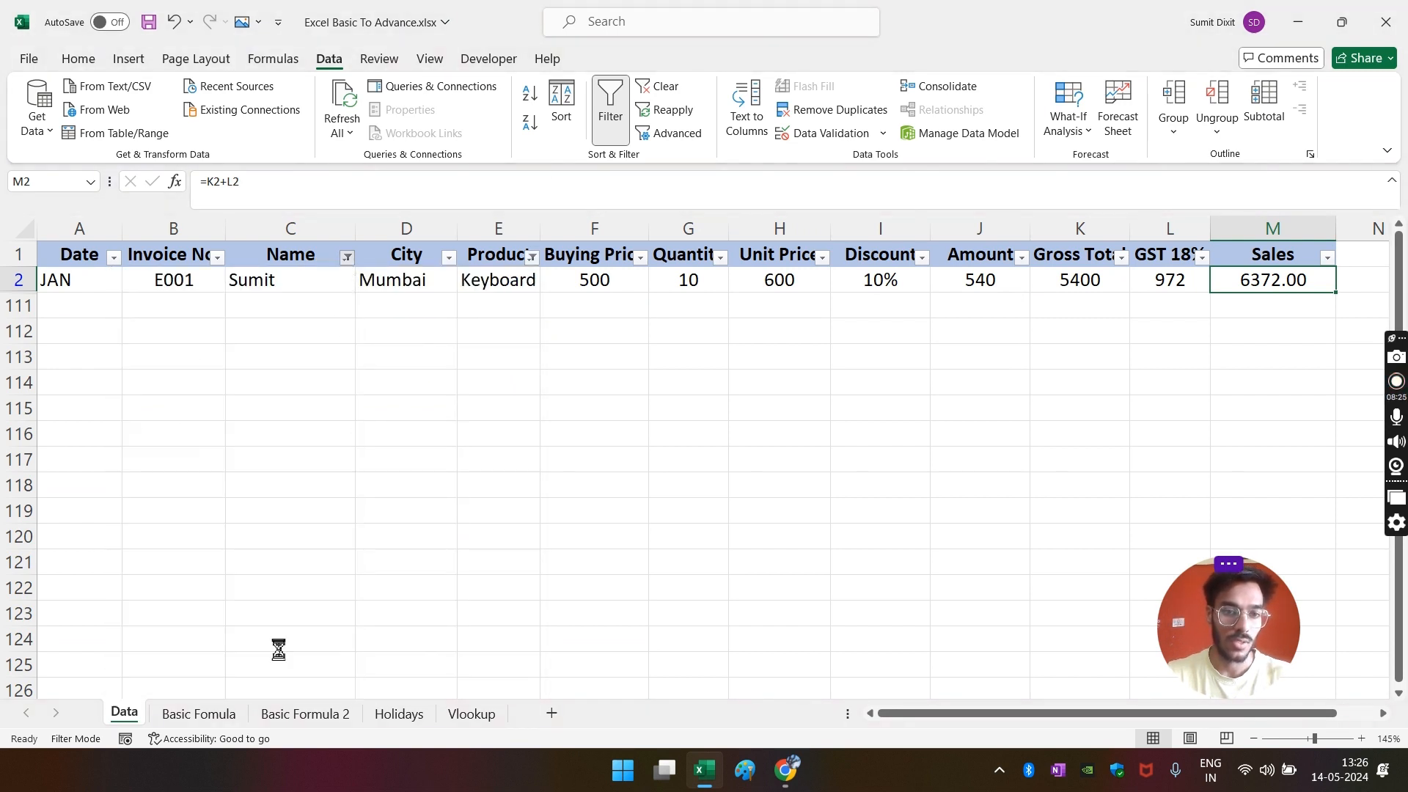
pyautogui.click(498, 433)
# - Filter Product to Mouse, confirming one row with Sales 4927.68, then return to Basic Formula 2
pyautogui.click(532, 260)
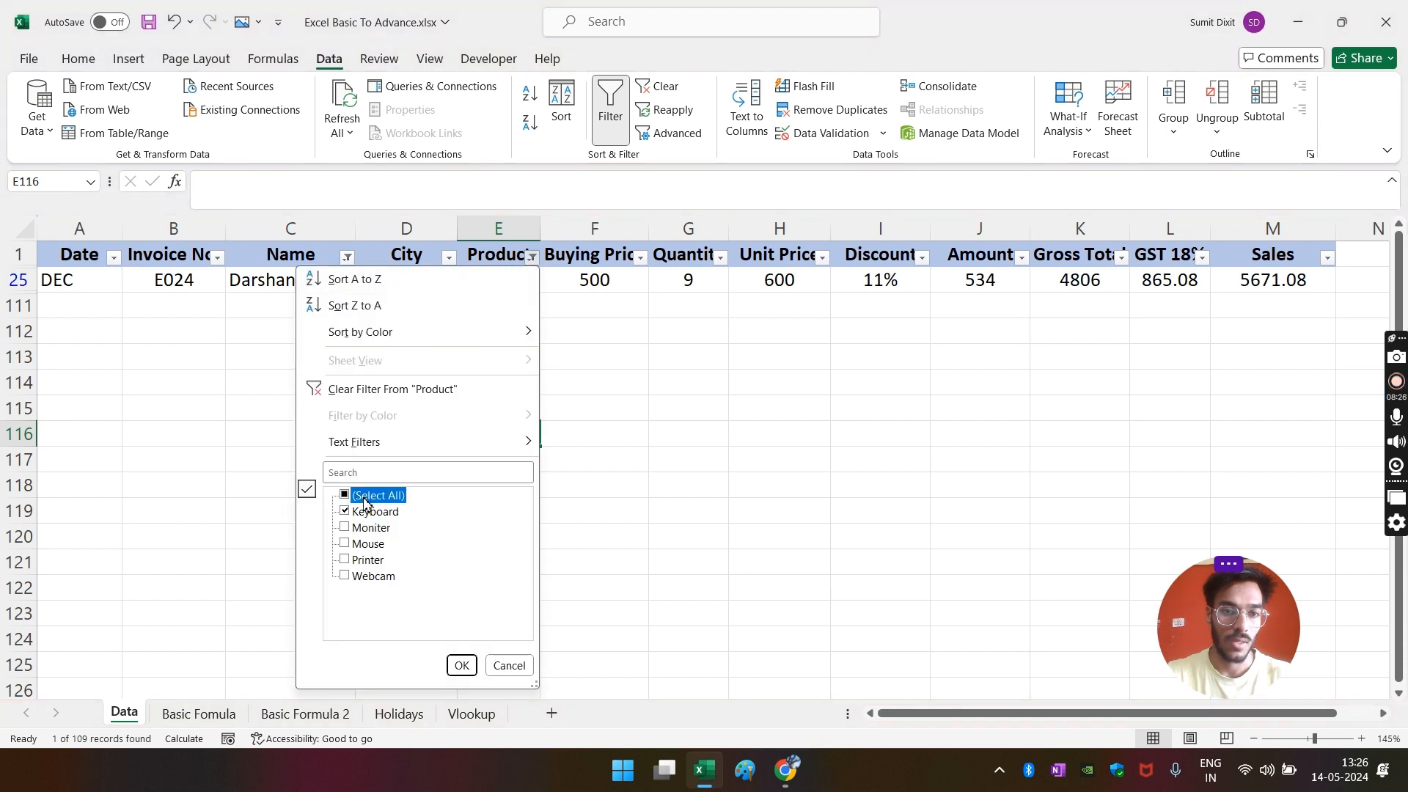
pyautogui.click(358, 544)
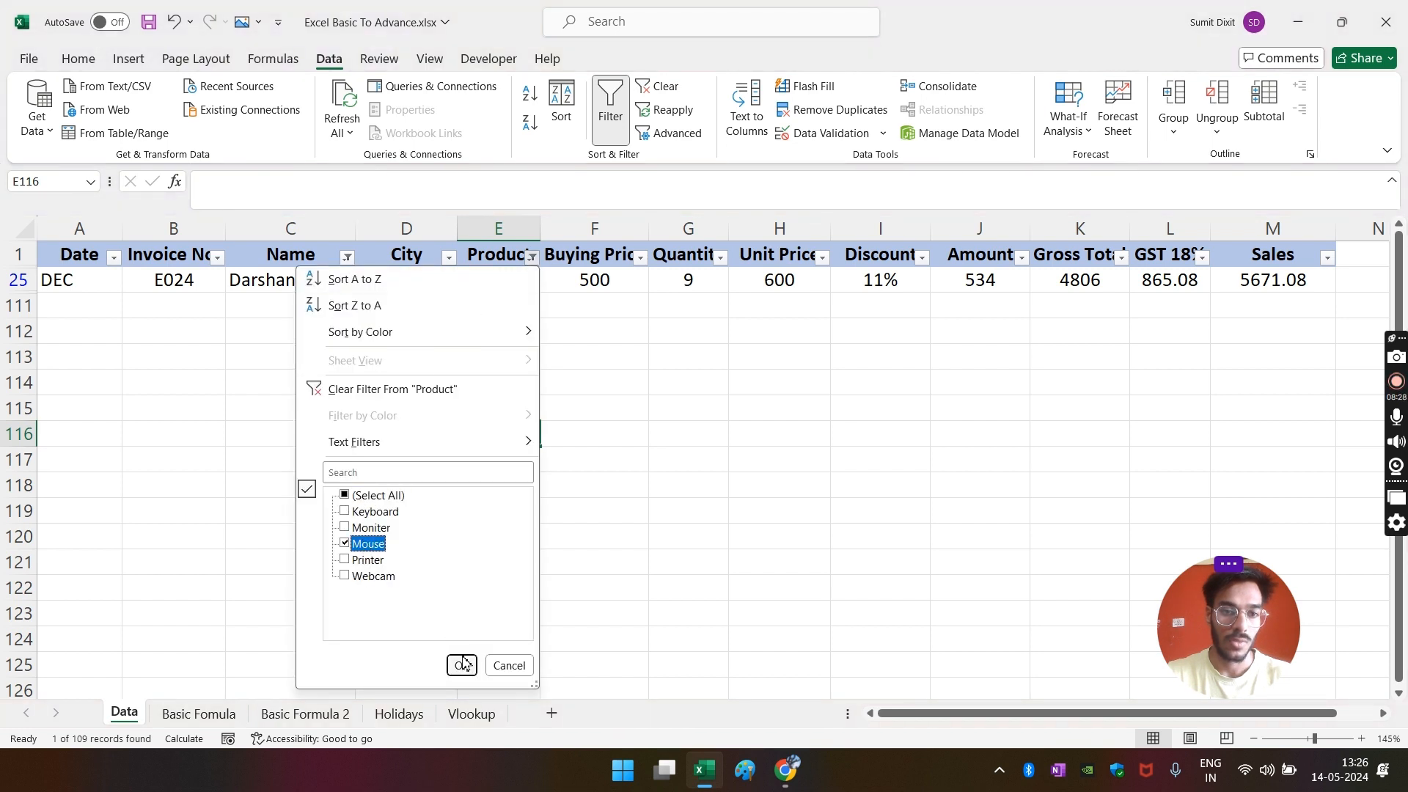
pyautogui.click(462, 666)
pyautogui.click(1248, 279)
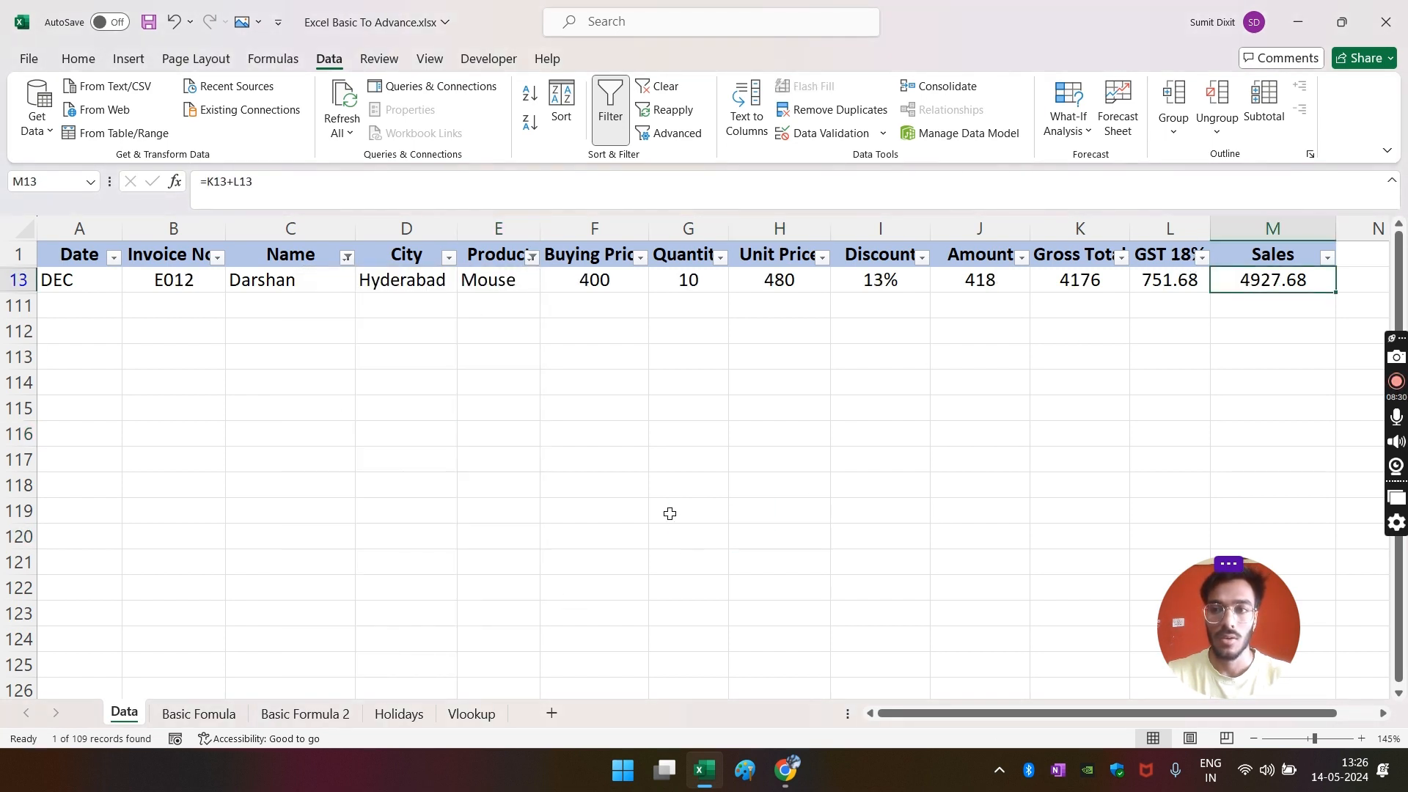
pyautogui.click(350, 725)
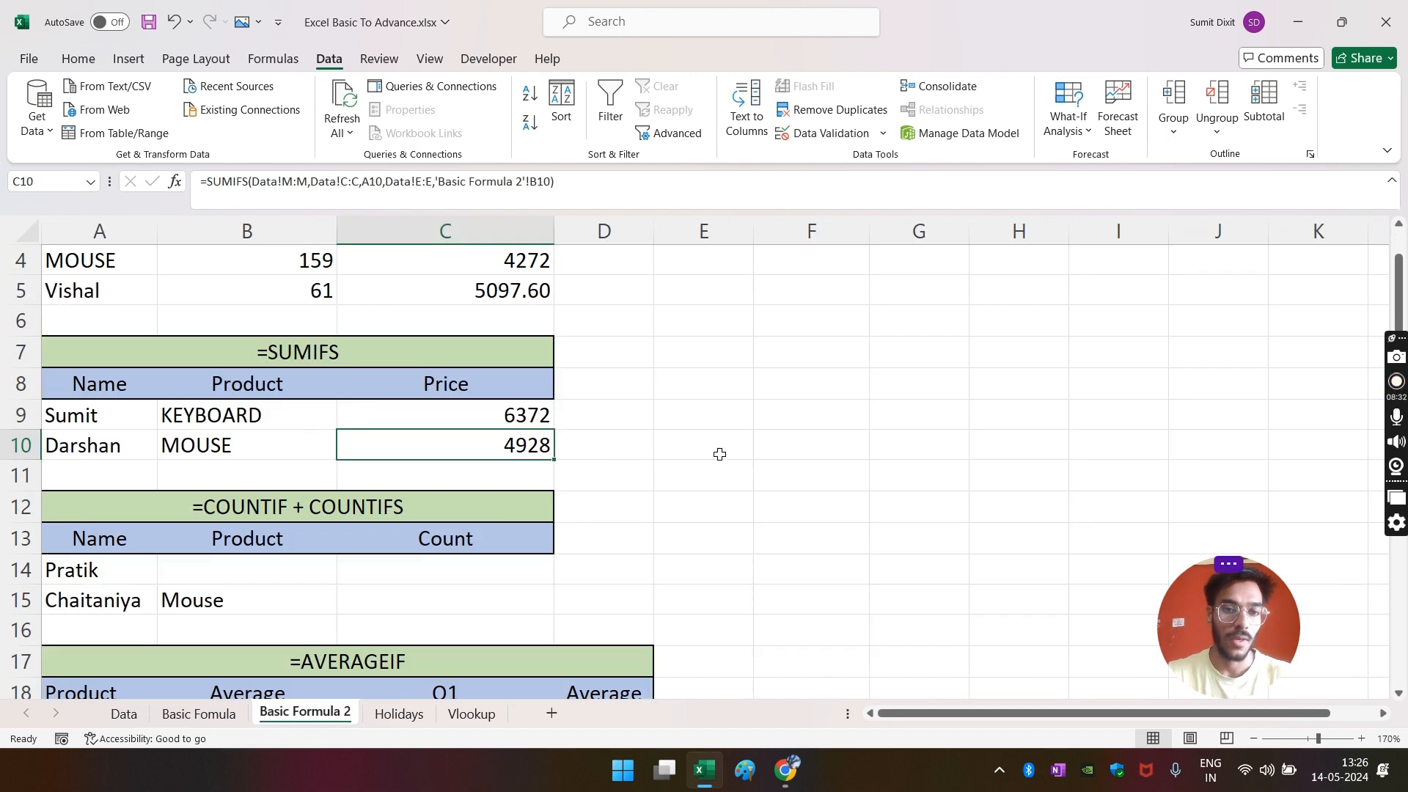
# - Begin a COUNTIF formula in C14, then abandon the unfinished entry
pyautogui.scroll(-2, 723, 451)
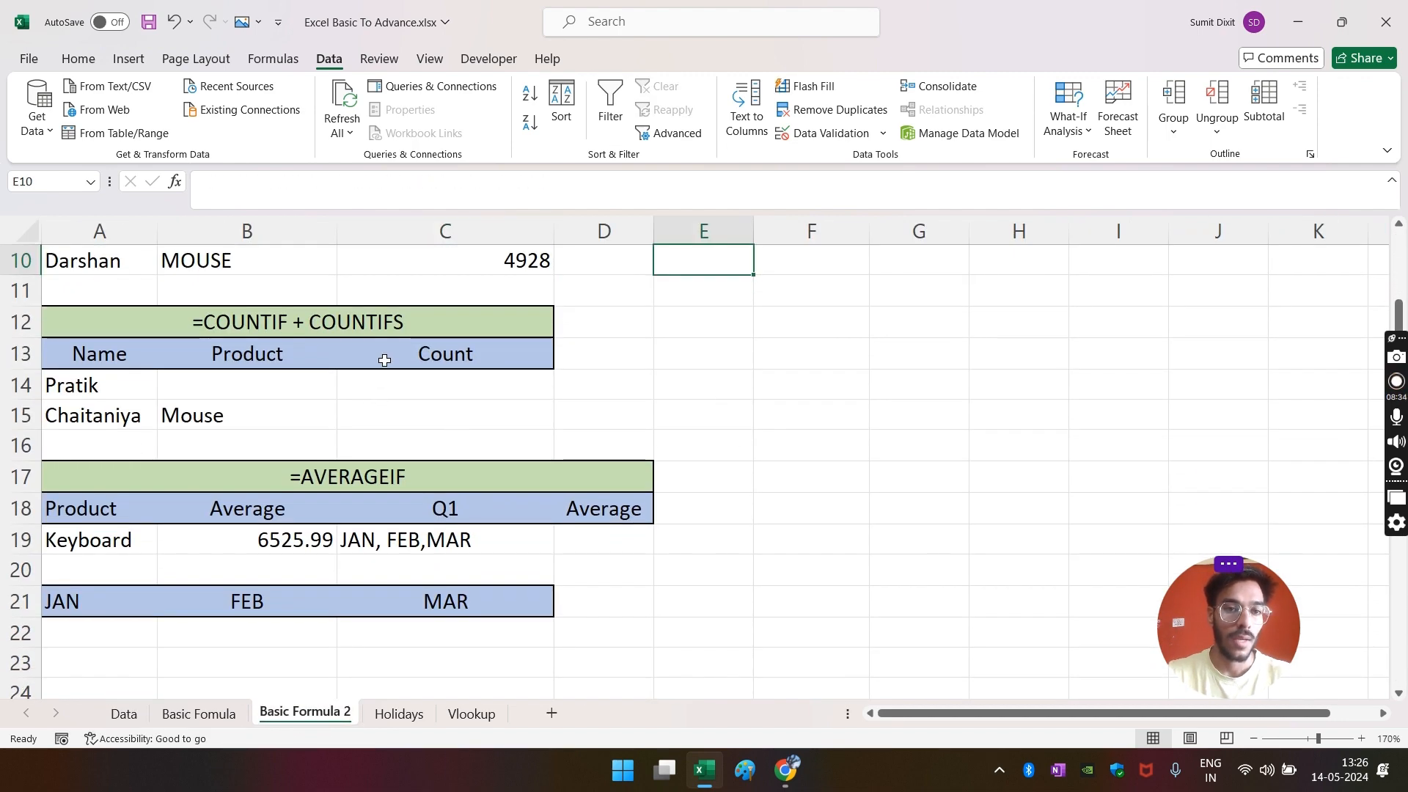
pyautogui.scroll(-2, 389, 355)
pyautogui.scroll(2, 402, 365)
pyautogui.click(196, 408)
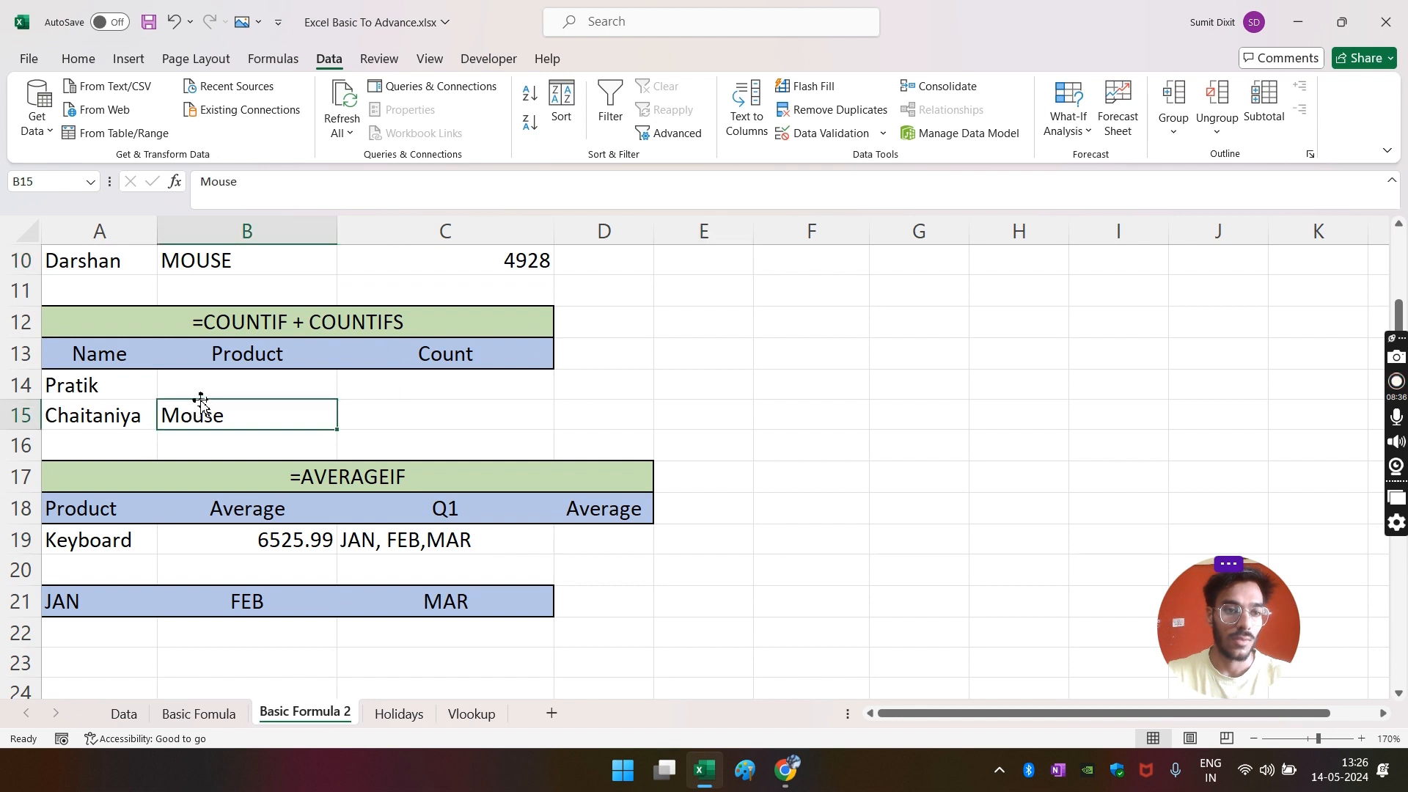
pyautogui.click(298, 327)
pyautogui.click(252, 378)
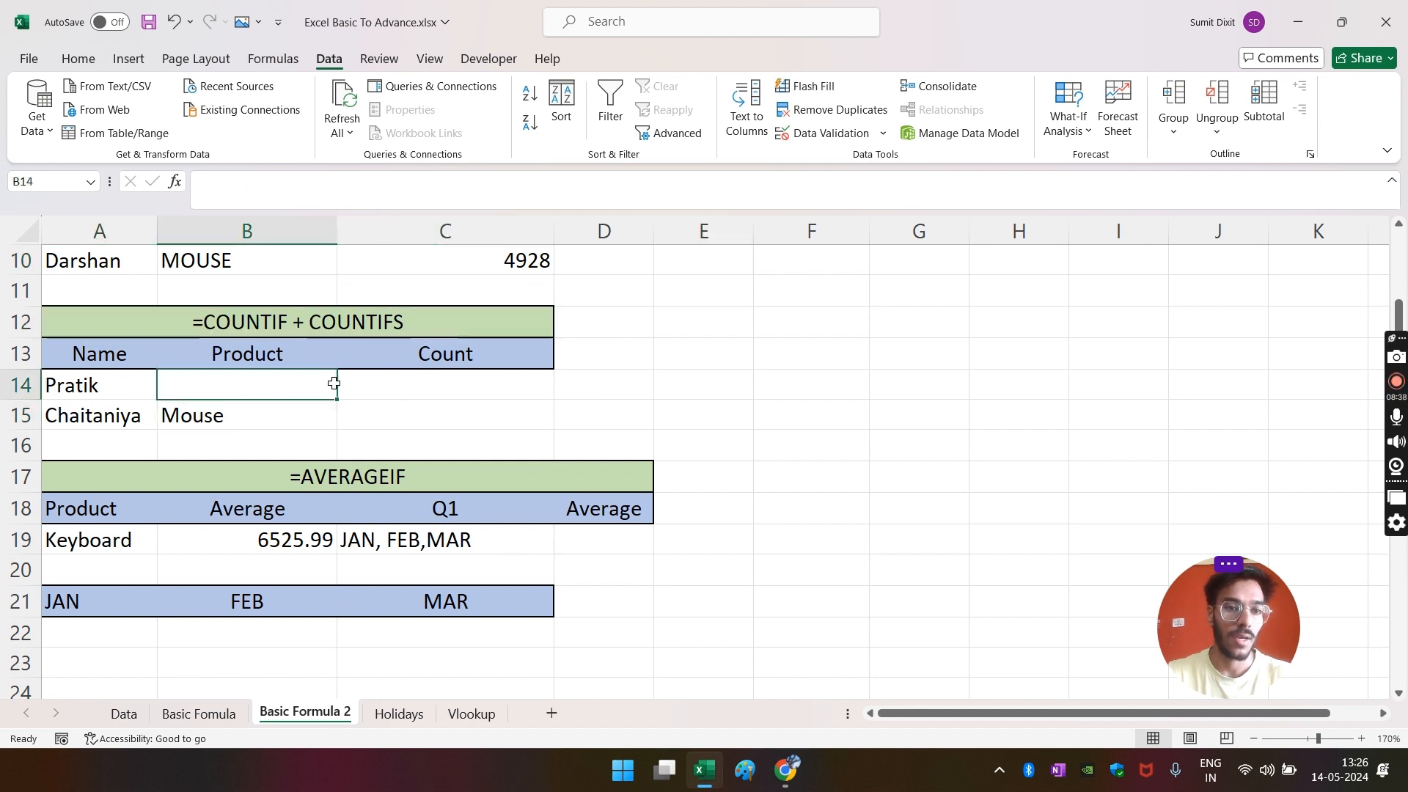
pyautogui.click(442, 382)
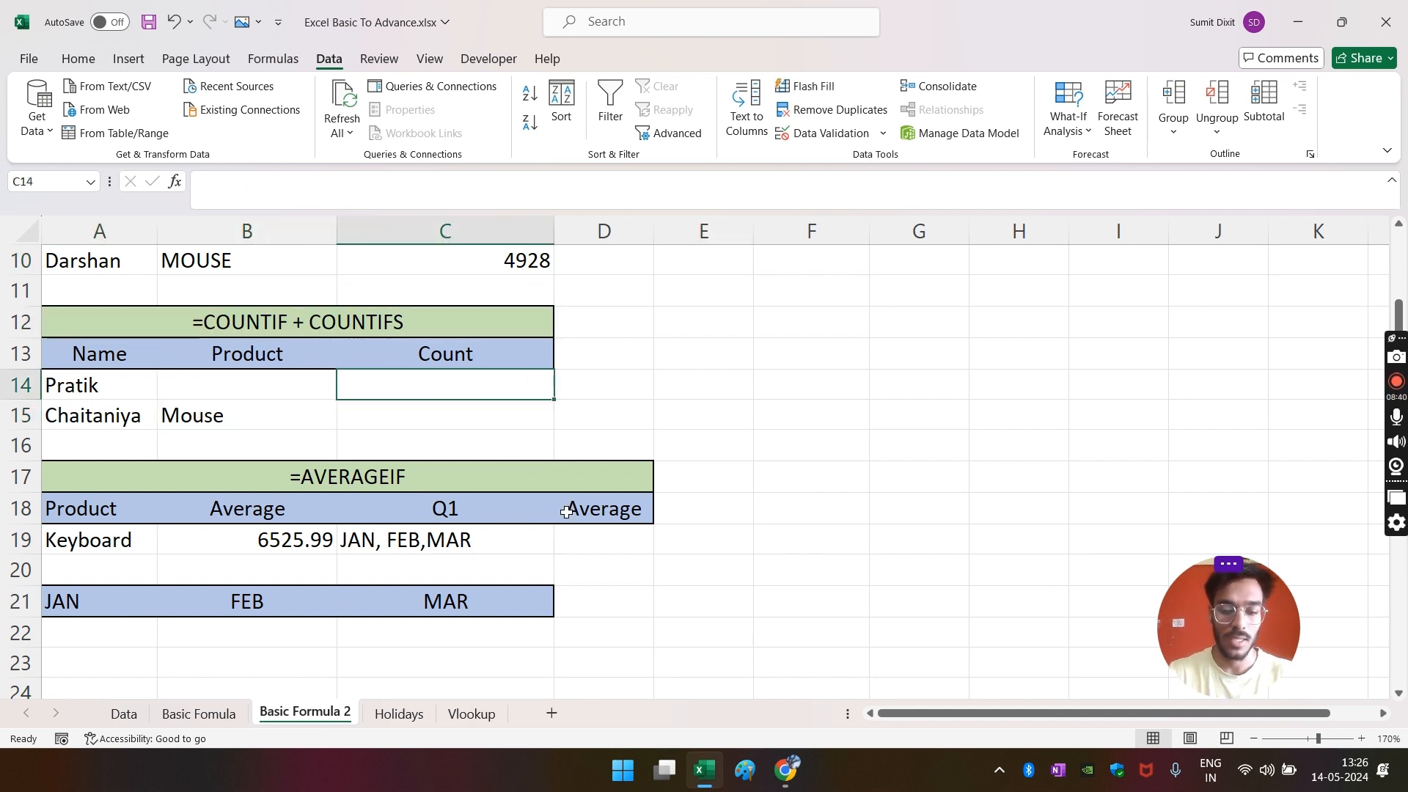
pyautogui.write('=co')
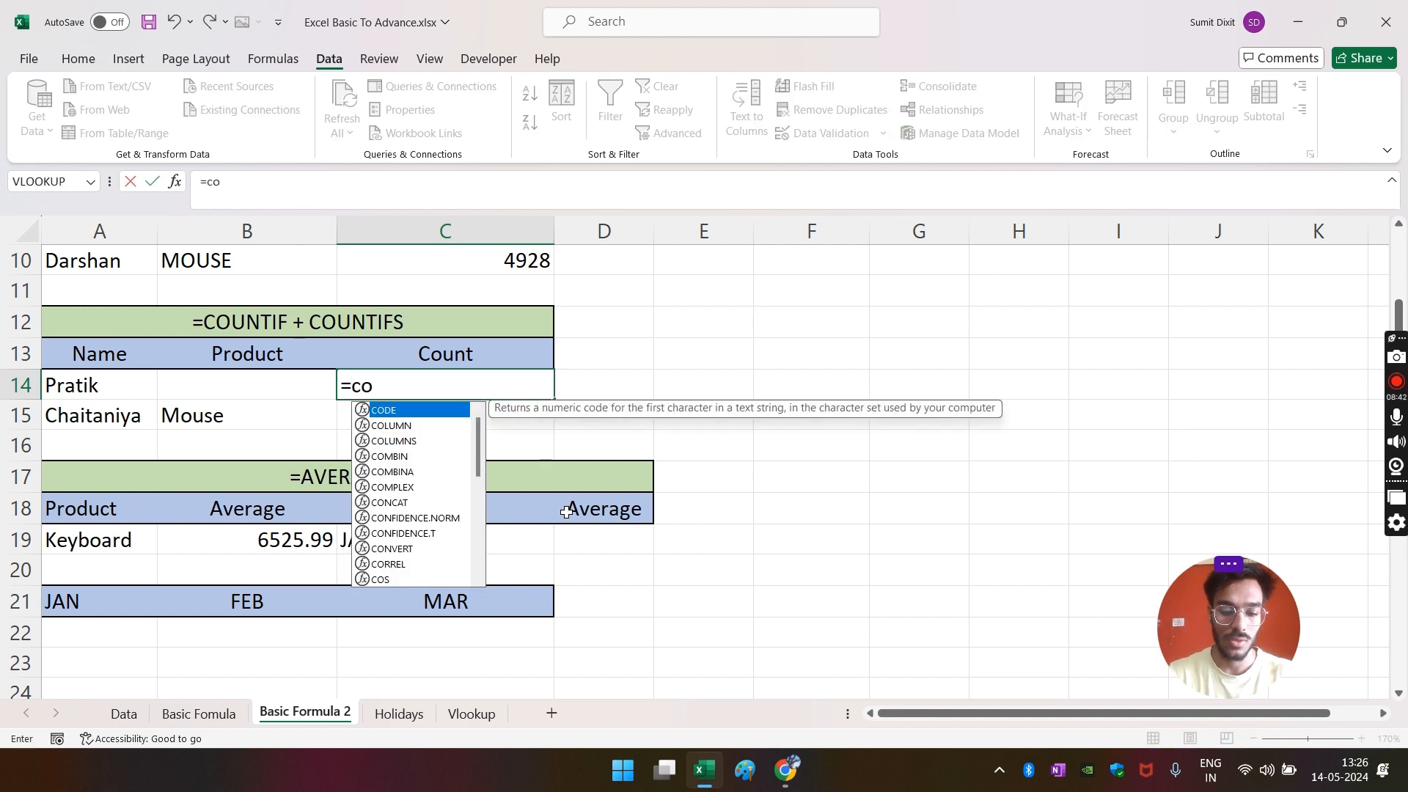
pyautogui.write('unt')
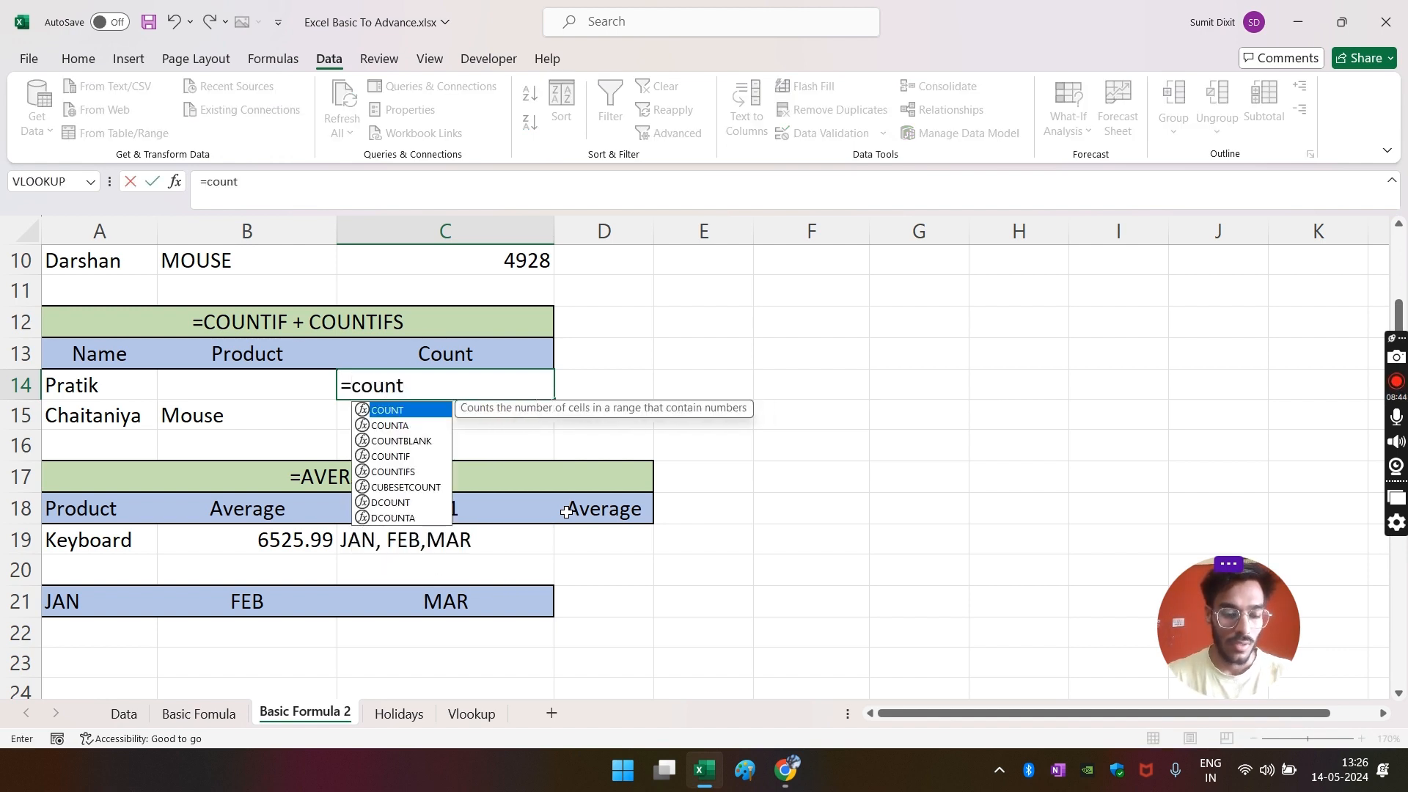
pyautogui.press('Down')
pyautogui.press('Down')
pyautogui.press('Down')
pyautogui.press('Tab')
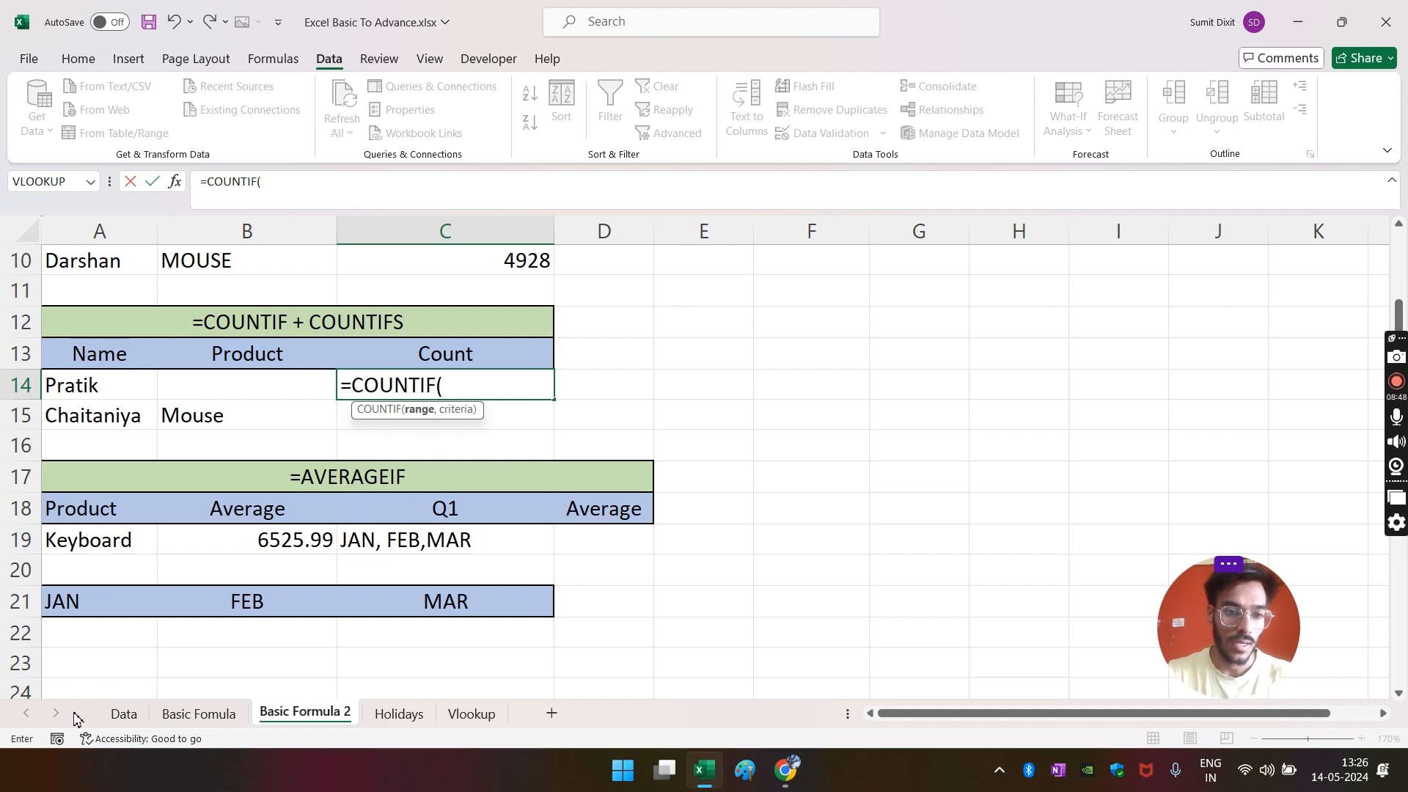
pyautogui.click(125, 718)
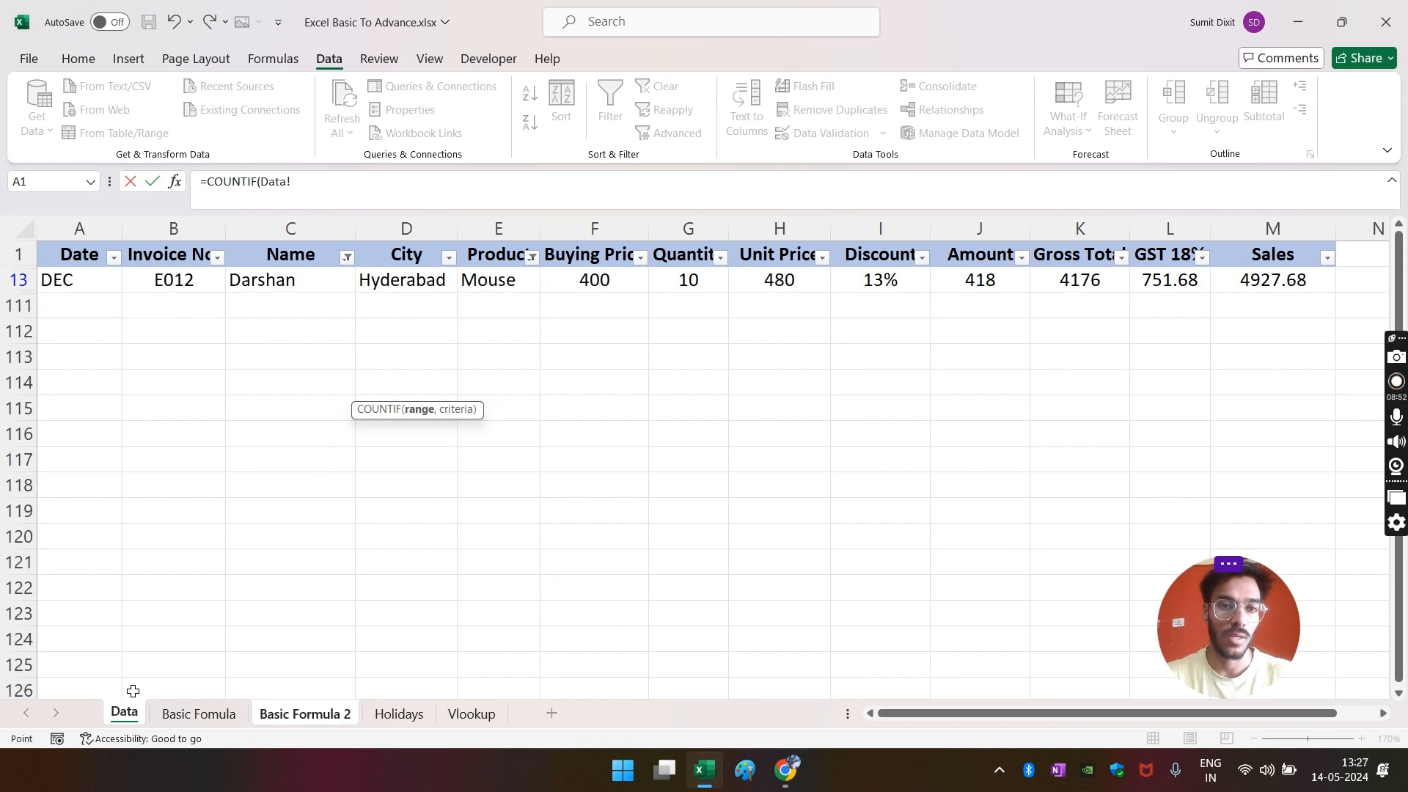
pyautogui.press('Escape')
# - Clear all filters on the Data sheet
pyautogui.click(121, 713)
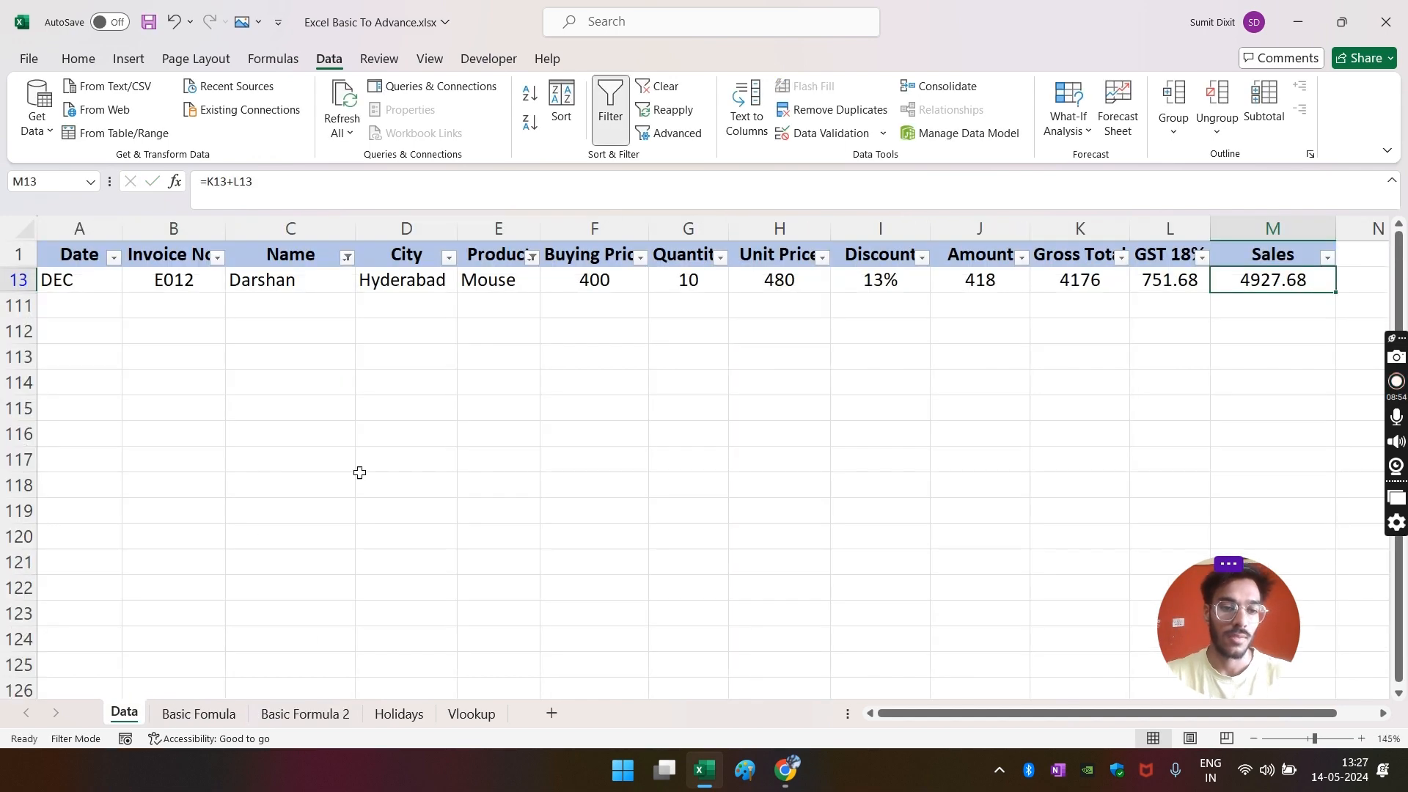
pyautogui.hotkey('alt', 'a')
pyautogui.press('c')
pyautogui.click(289, 460)
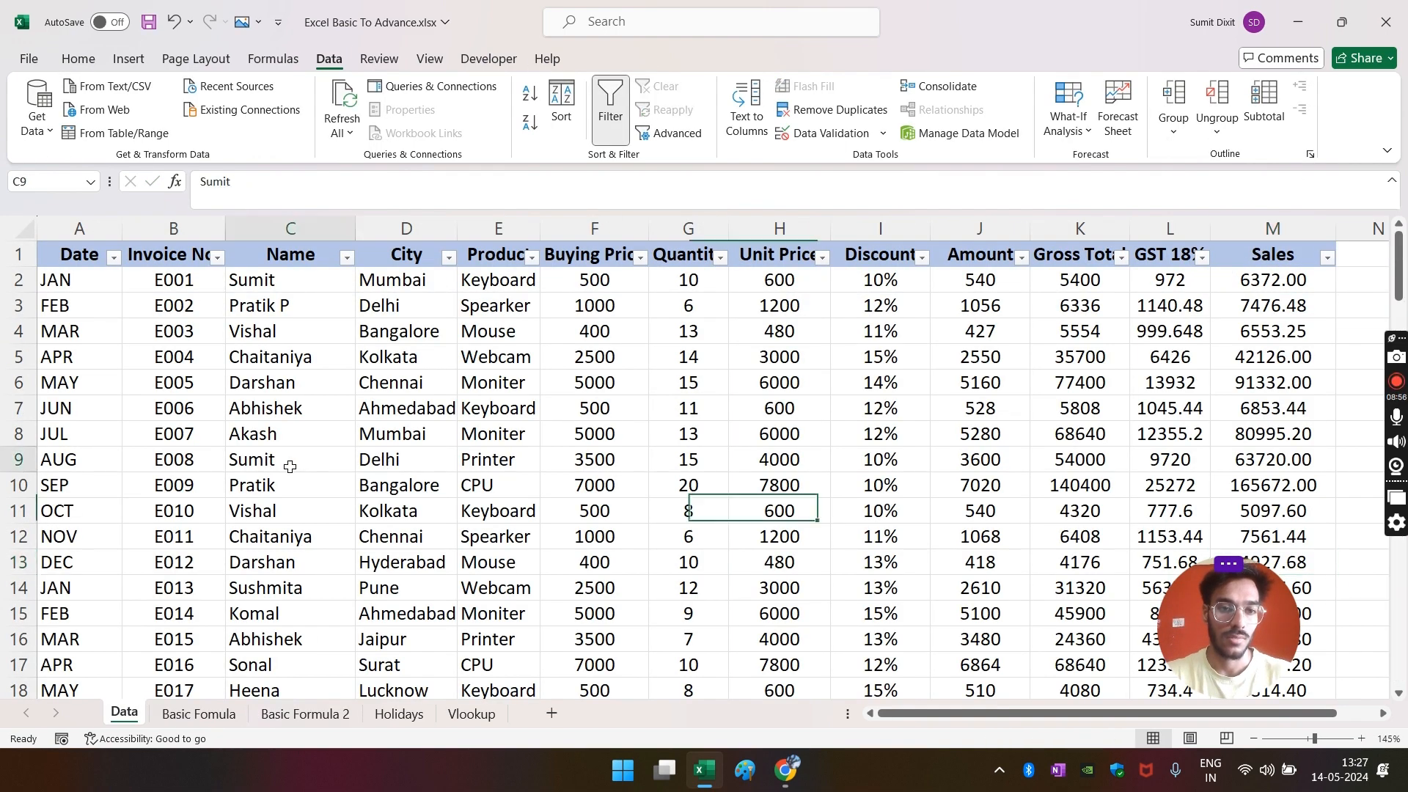
# - Enter =COUNTIF(Data!C:C,'Basic Formula 2'!A14) in C14, which returns 4
pyautogui.click(309, 716)
pyautogui.write('=')
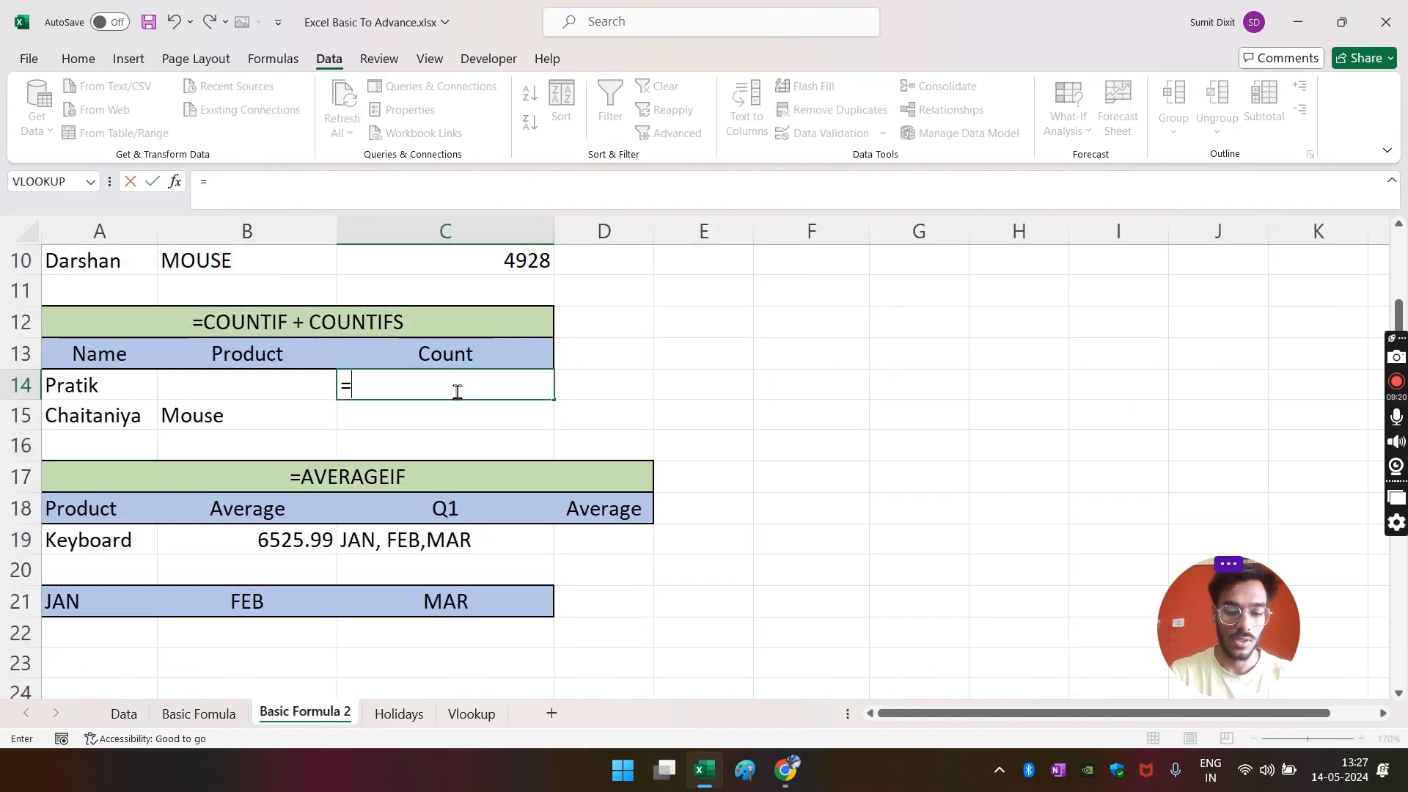
pyautogui.write('countif')
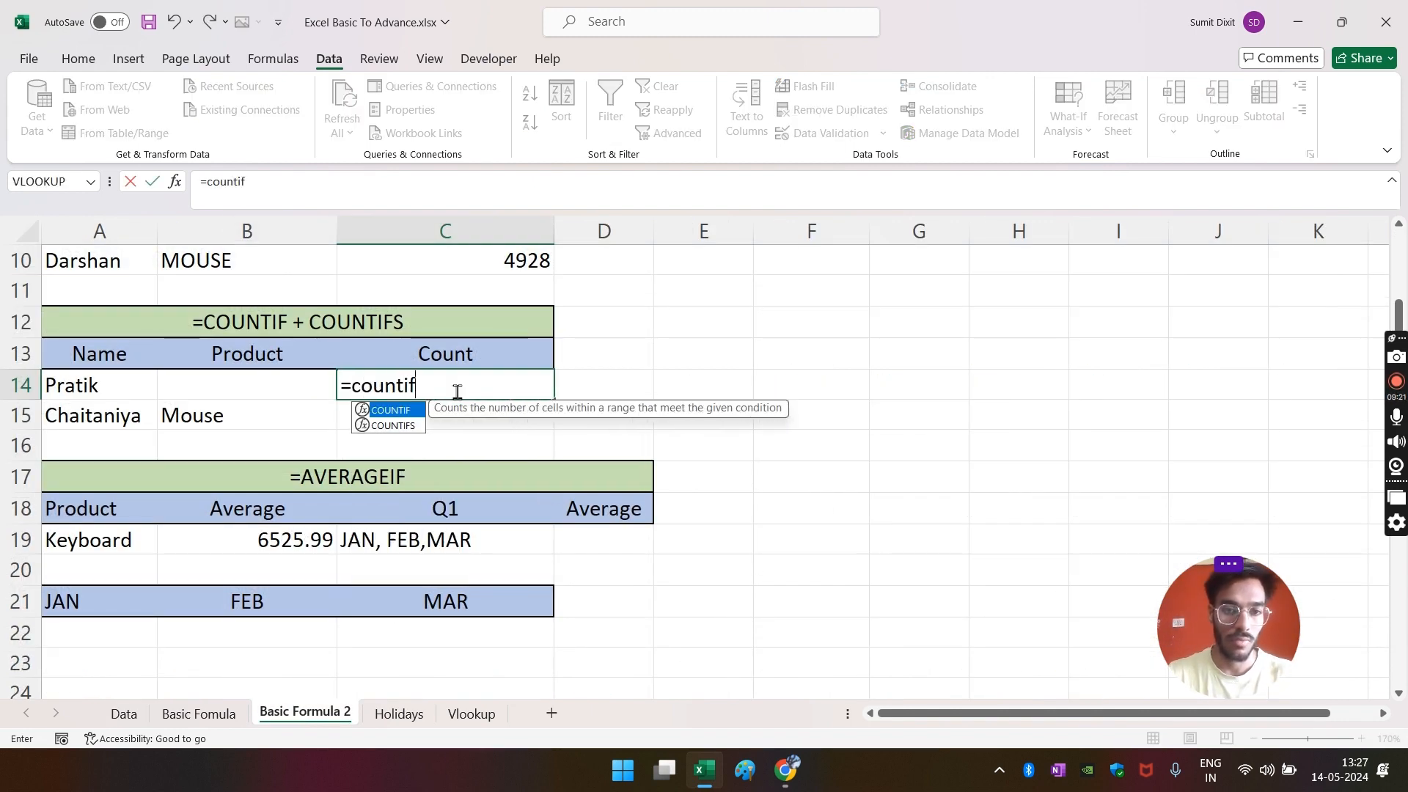
pyautogui.press('Tab')
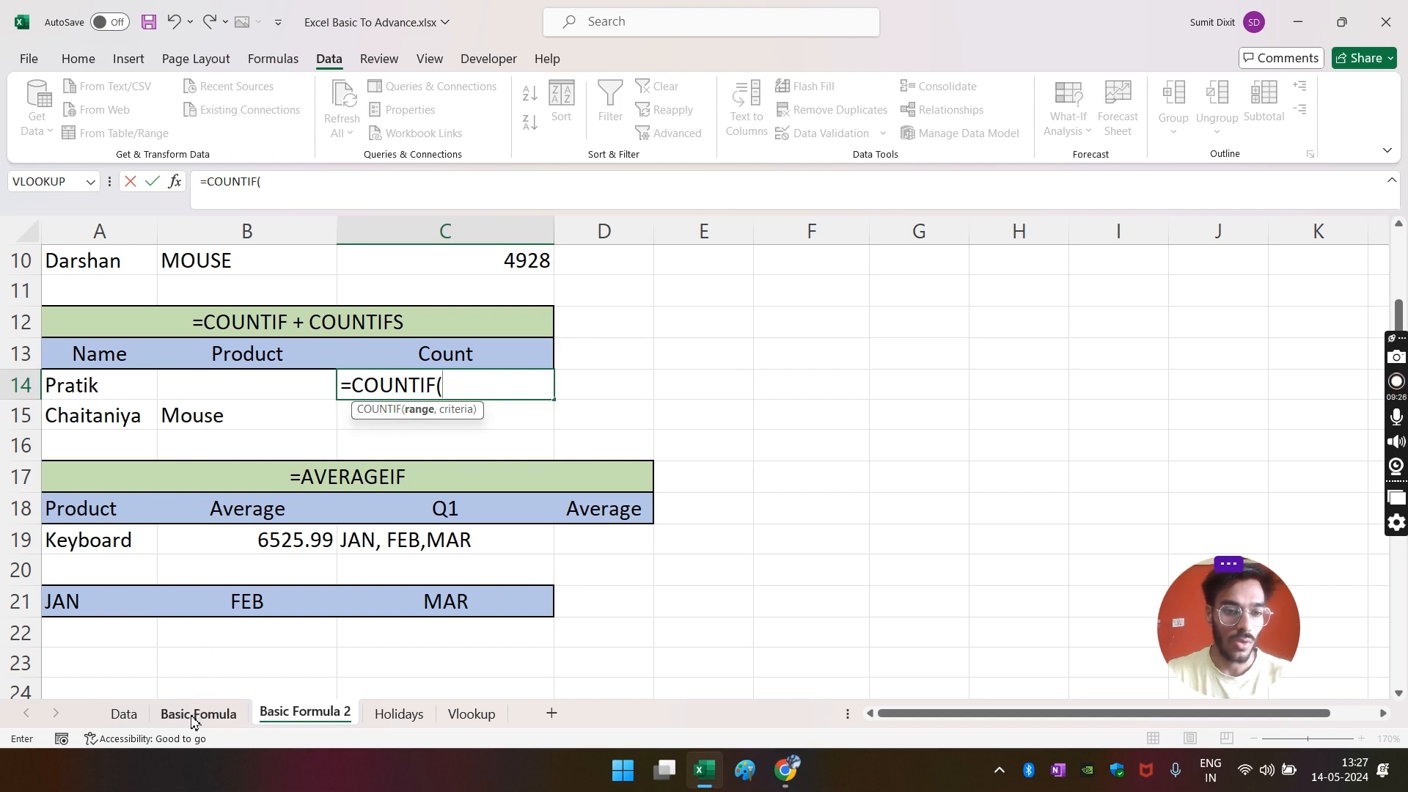
pyautogui.click(122, 723)
pyautogui.click(300, 229)
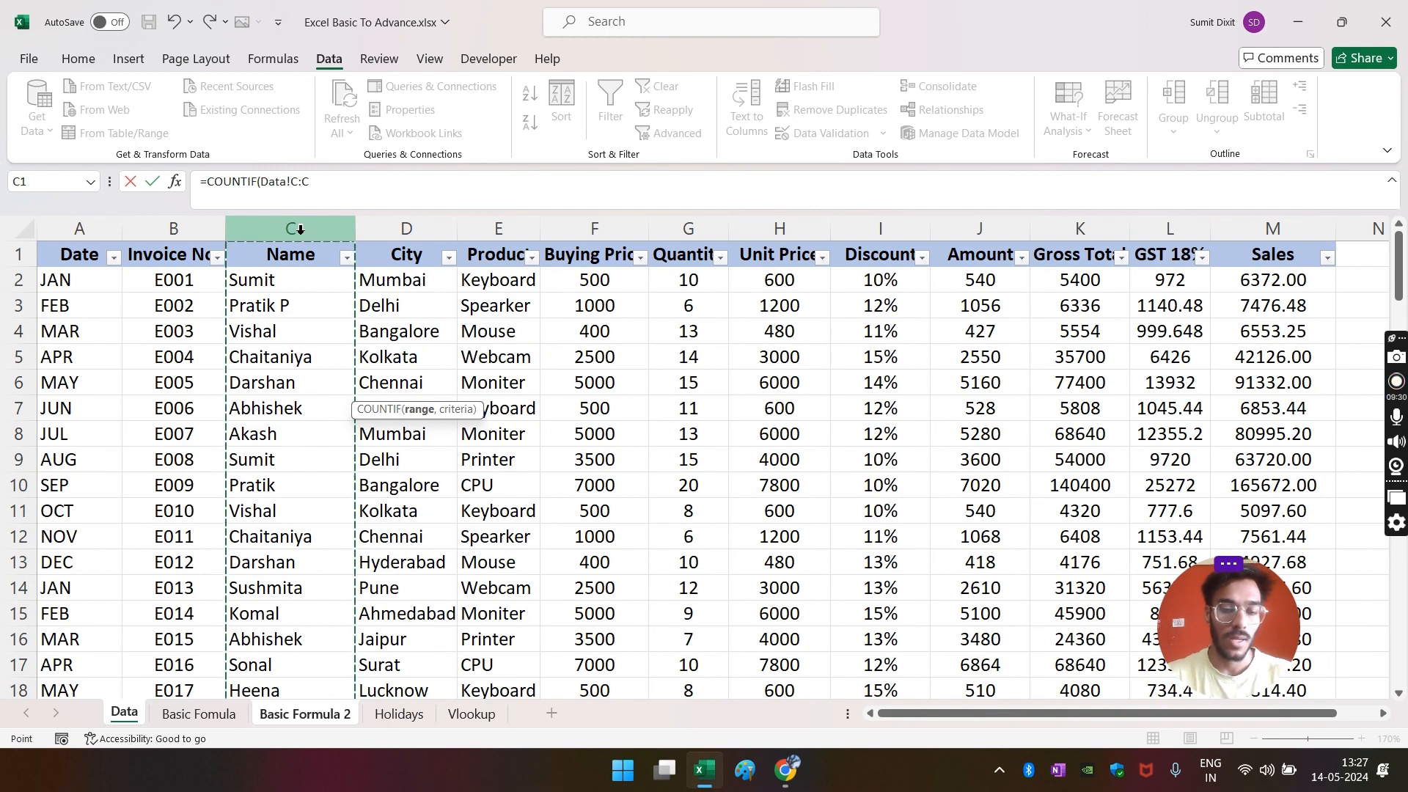
pyautogui.write(',')
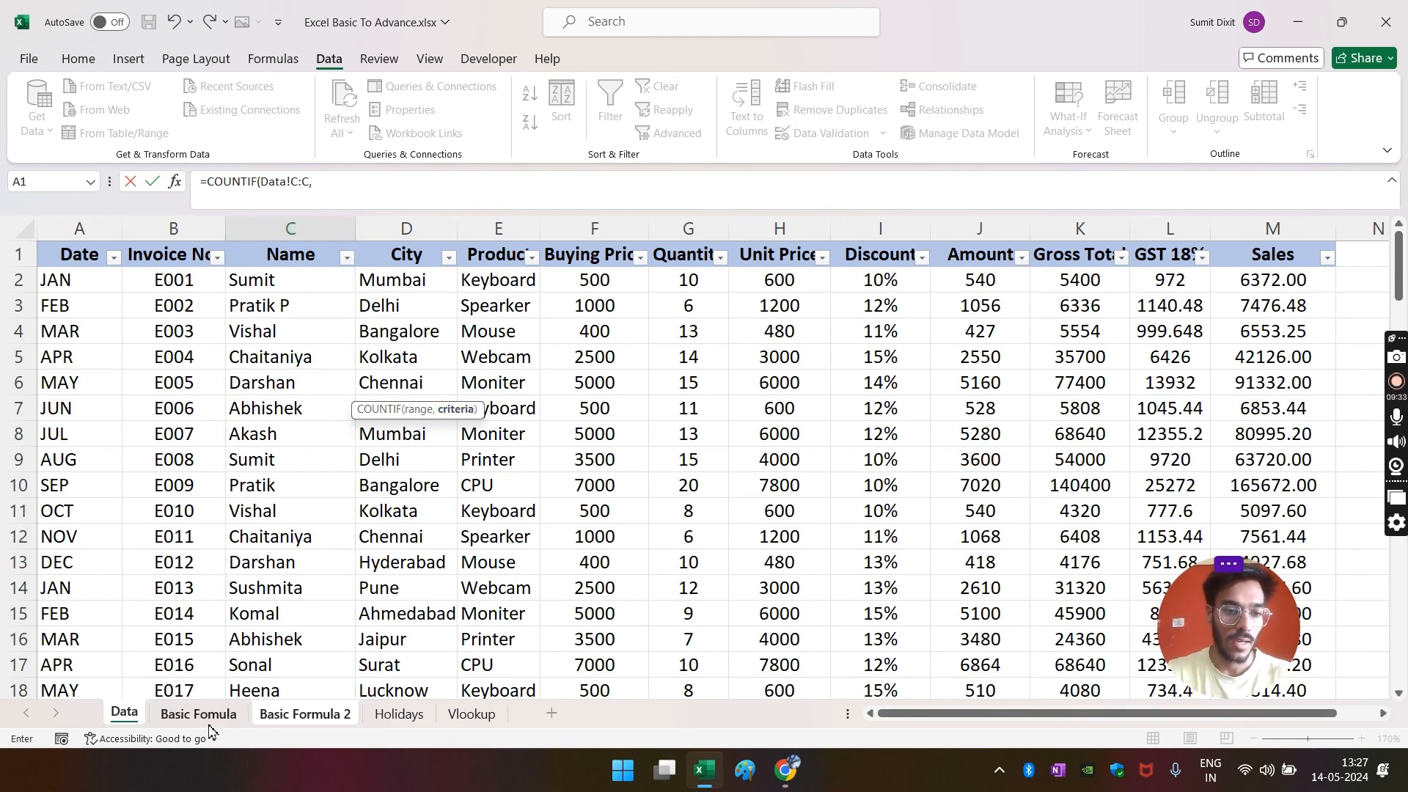
pyautogui.click(307, 722)
pyautogui.click(104, 394)
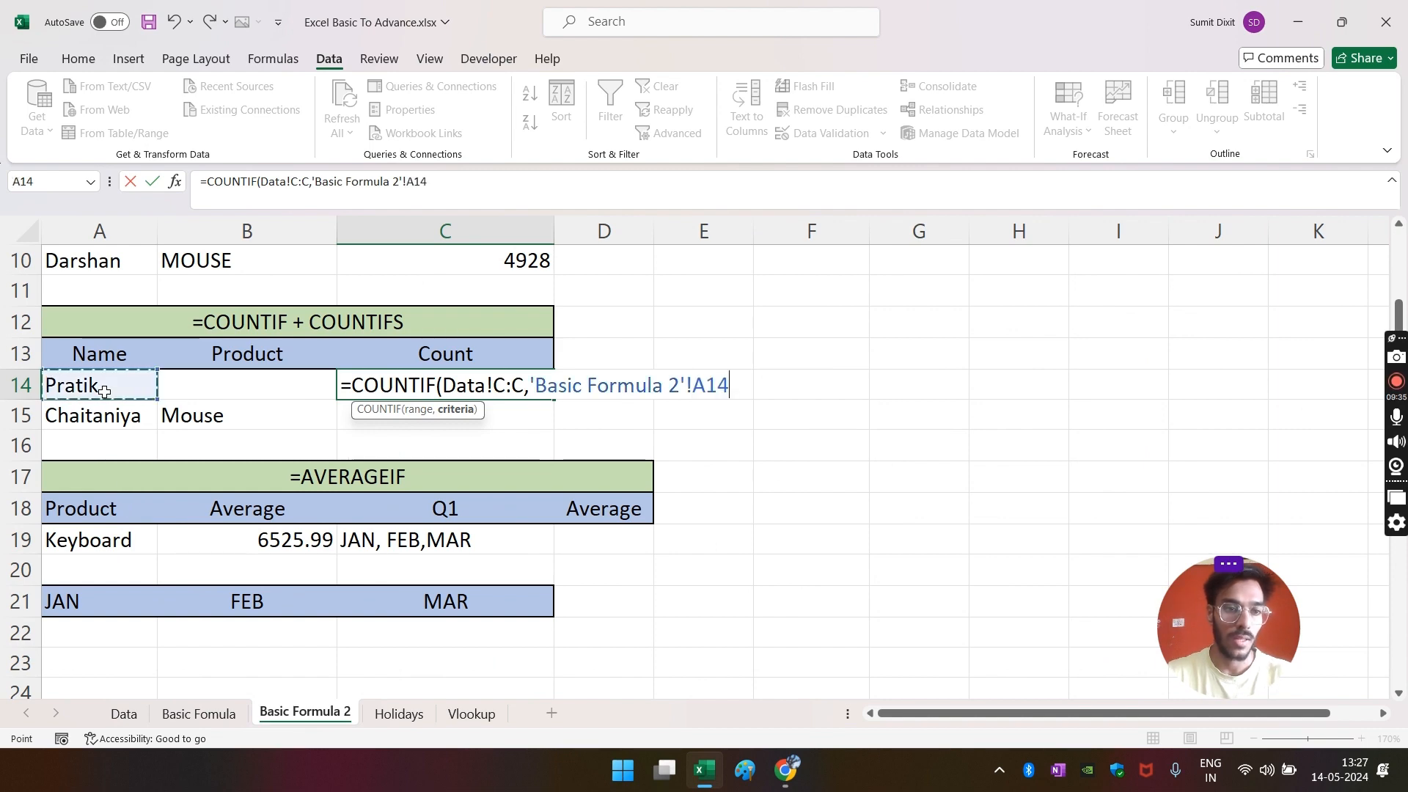
pyautogui.press('Return')
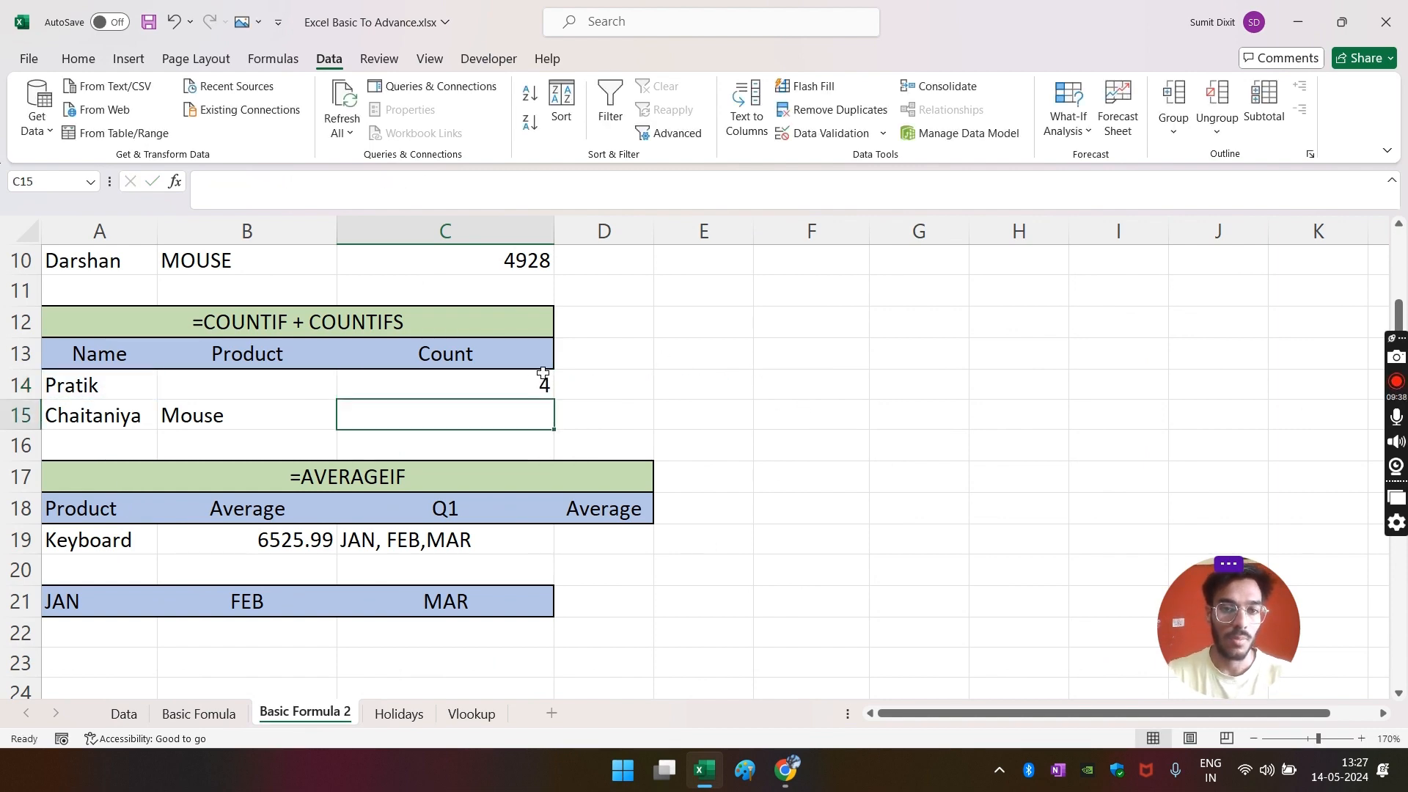
pyautogui.click(519, 389)
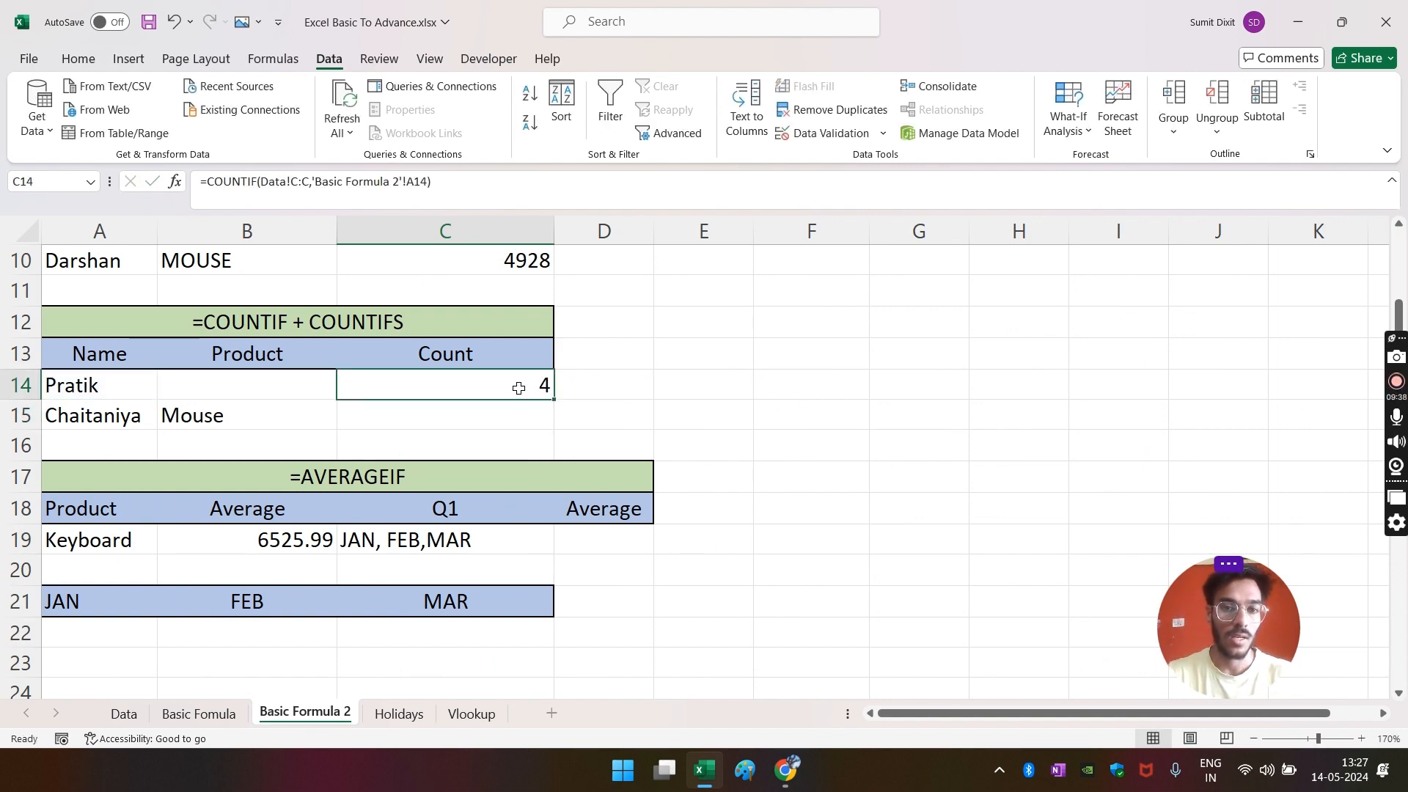
# - Filter the Data Name column to A14's name, excluding the similar longer name
pyautogui.click(124, 715)
pyautogui.click(317, 312)
pyautogui.click(330, 257)
pyautogui.click(346, 256)
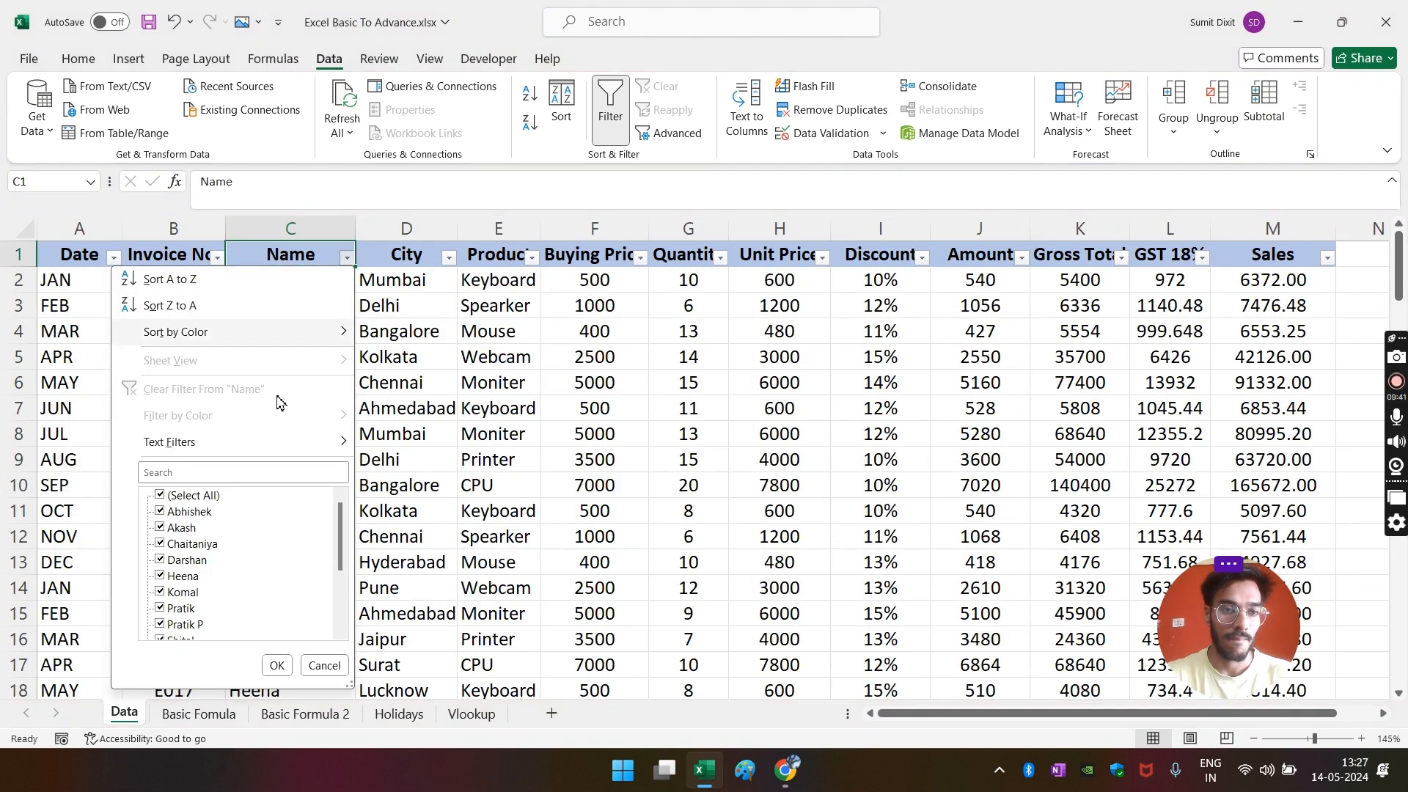
pyautogui.click(175, 473)
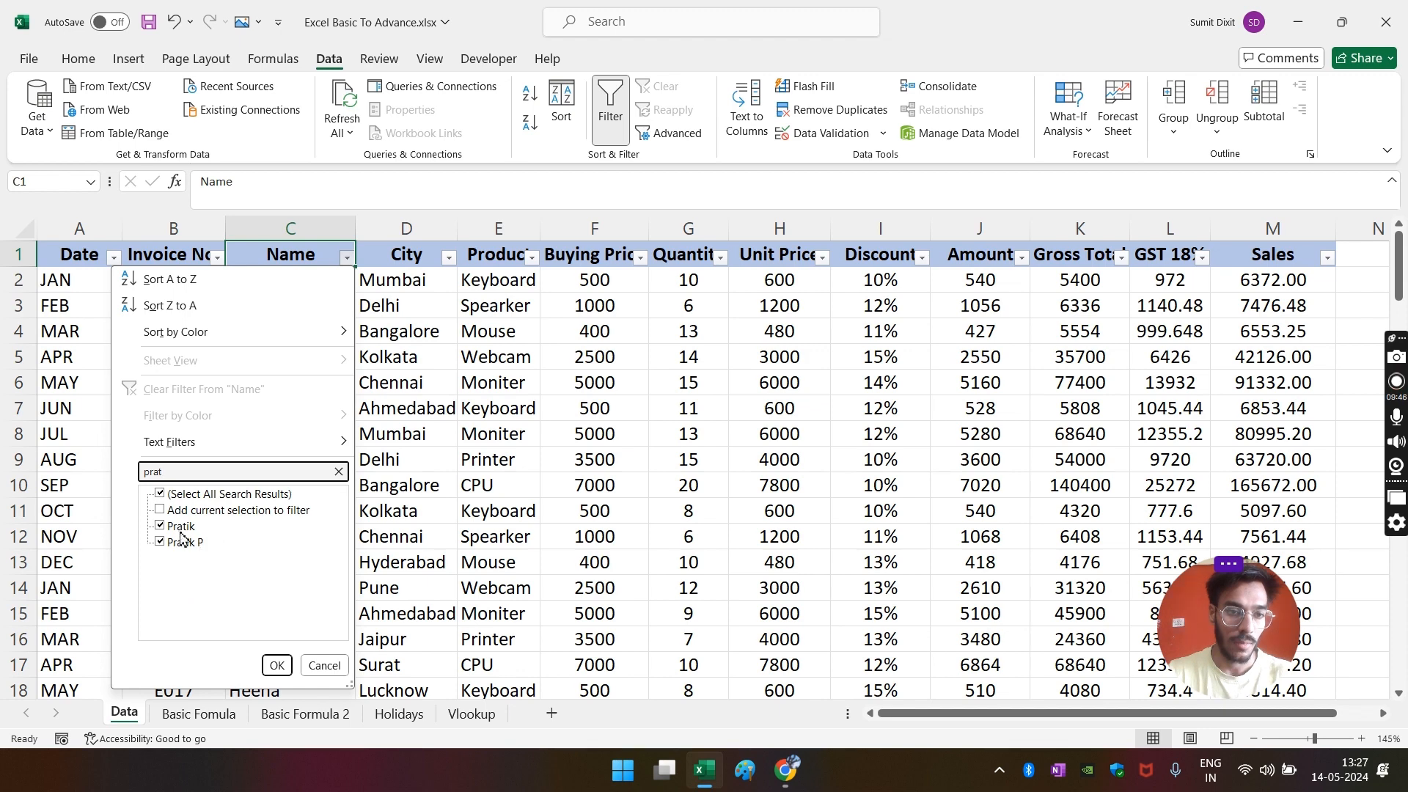
pyautogui.click(182, 545)
pyautogui.click(277, 666)
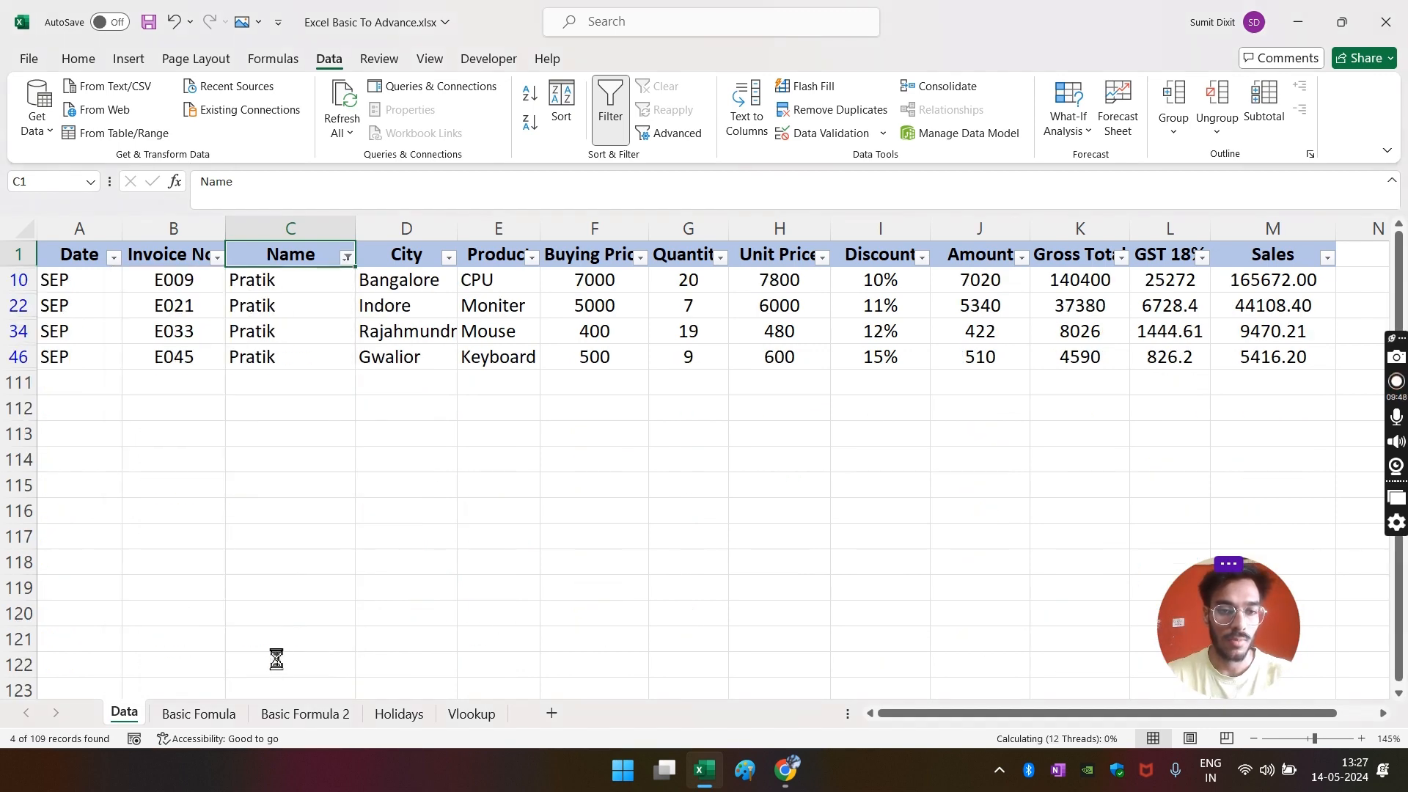
# - Select the filtered name cells to confirm a count of 4, then return to Basic Formula 2
pyautogui.moveTo(286, 282); pyautogui.dragTo(297, 350)
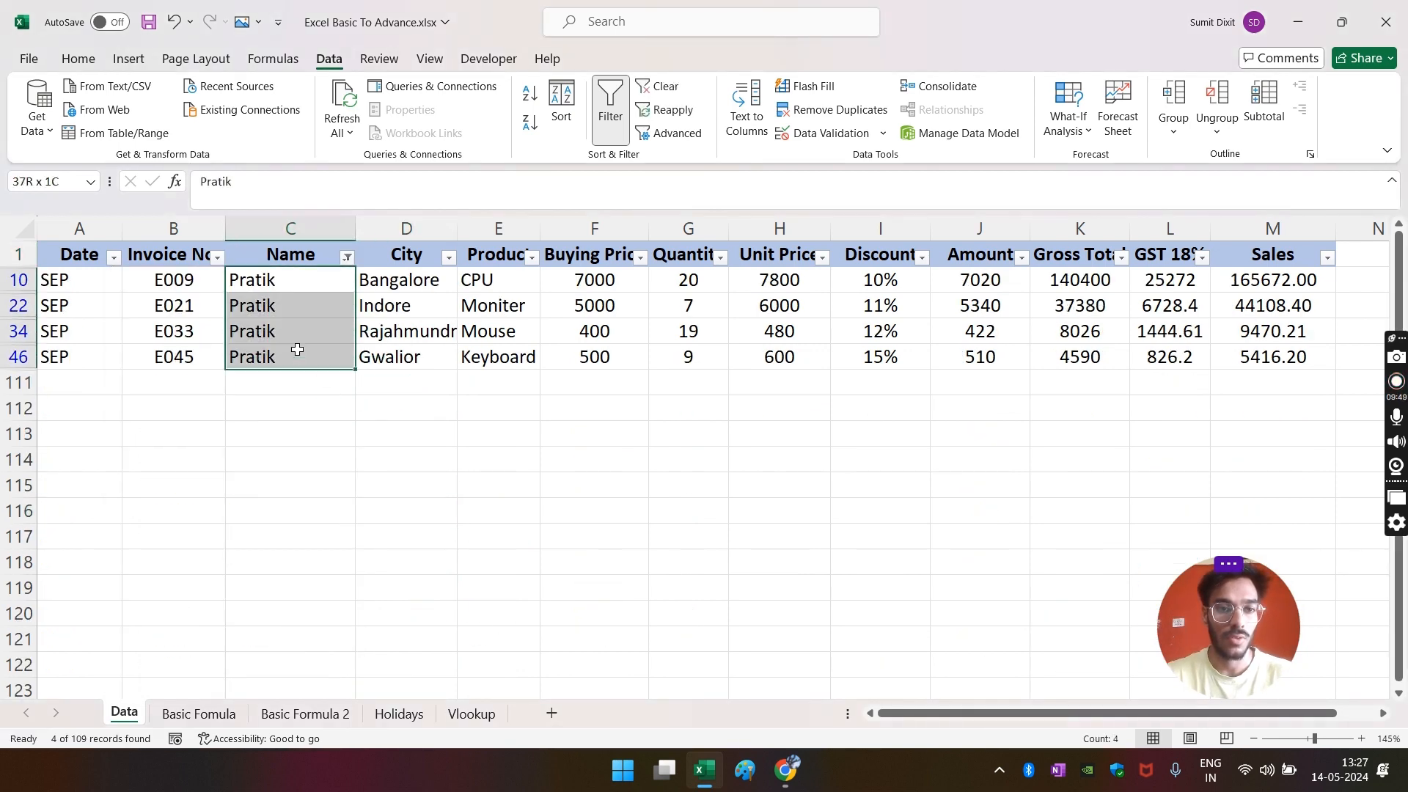
pyautogui.click(358, 534)
pyautogui.click(304, 714)
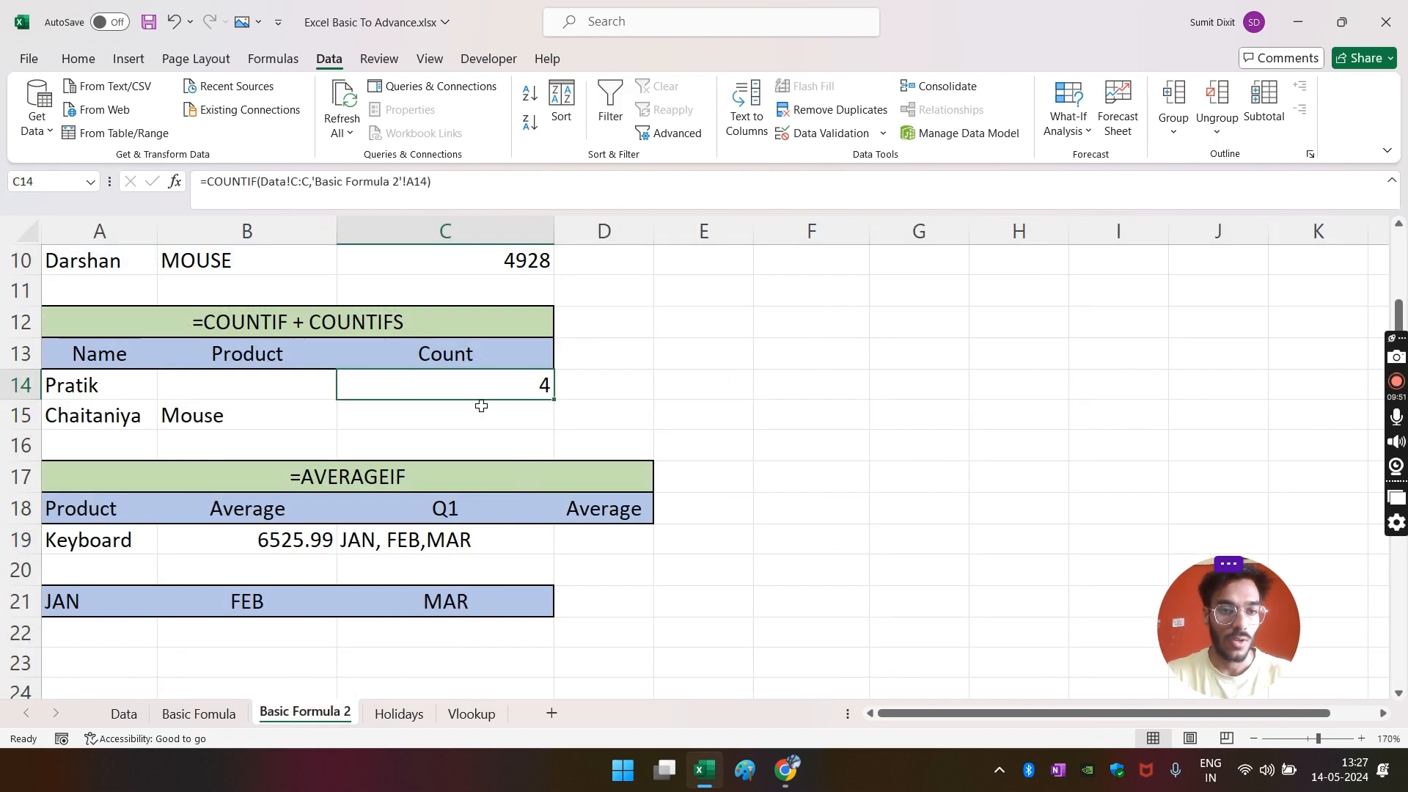
pyautogui.click(481, 408)
# - Start =COUNTIFS in C15 with Data column C and A15 as the first criteria pair
pyautogui.write('=')
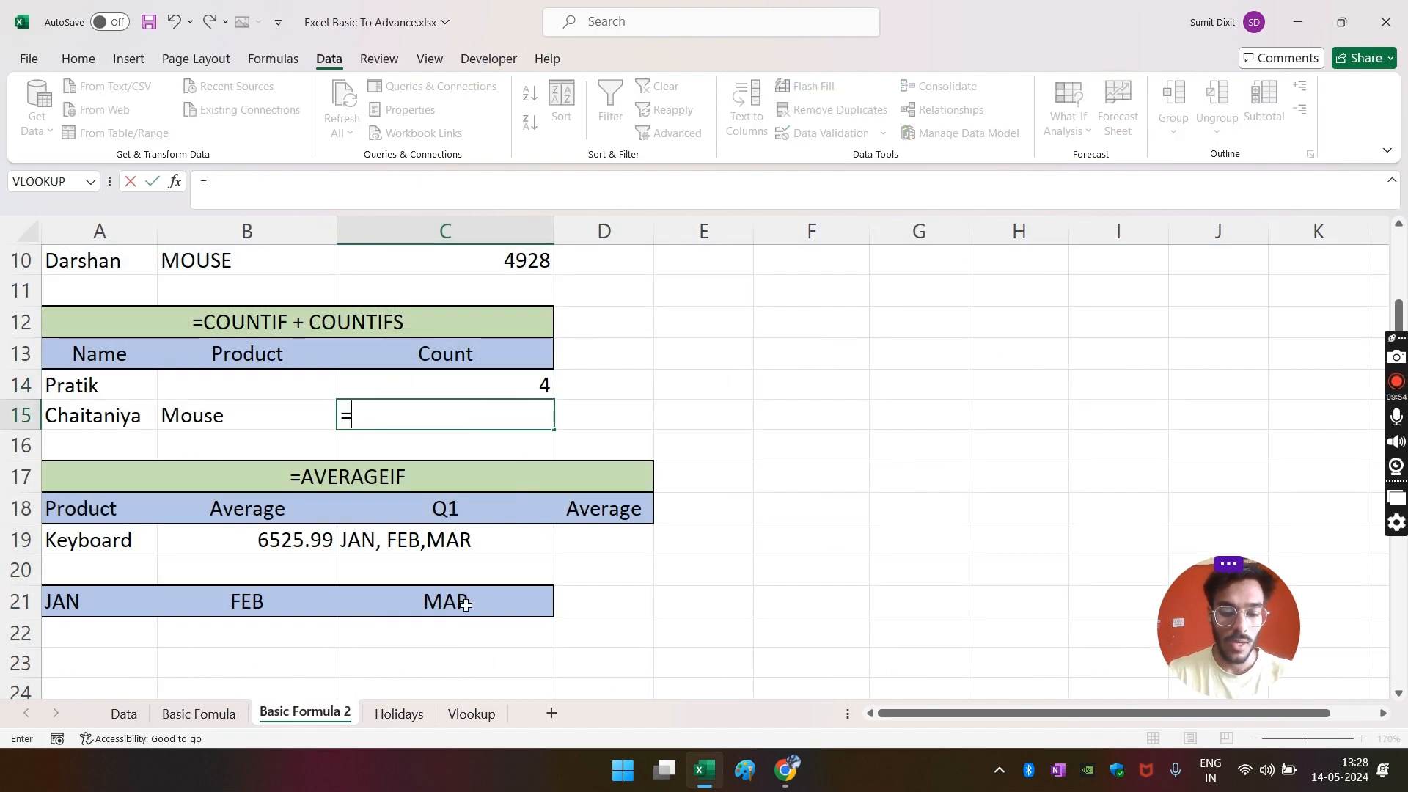
pyautogui.write('co')
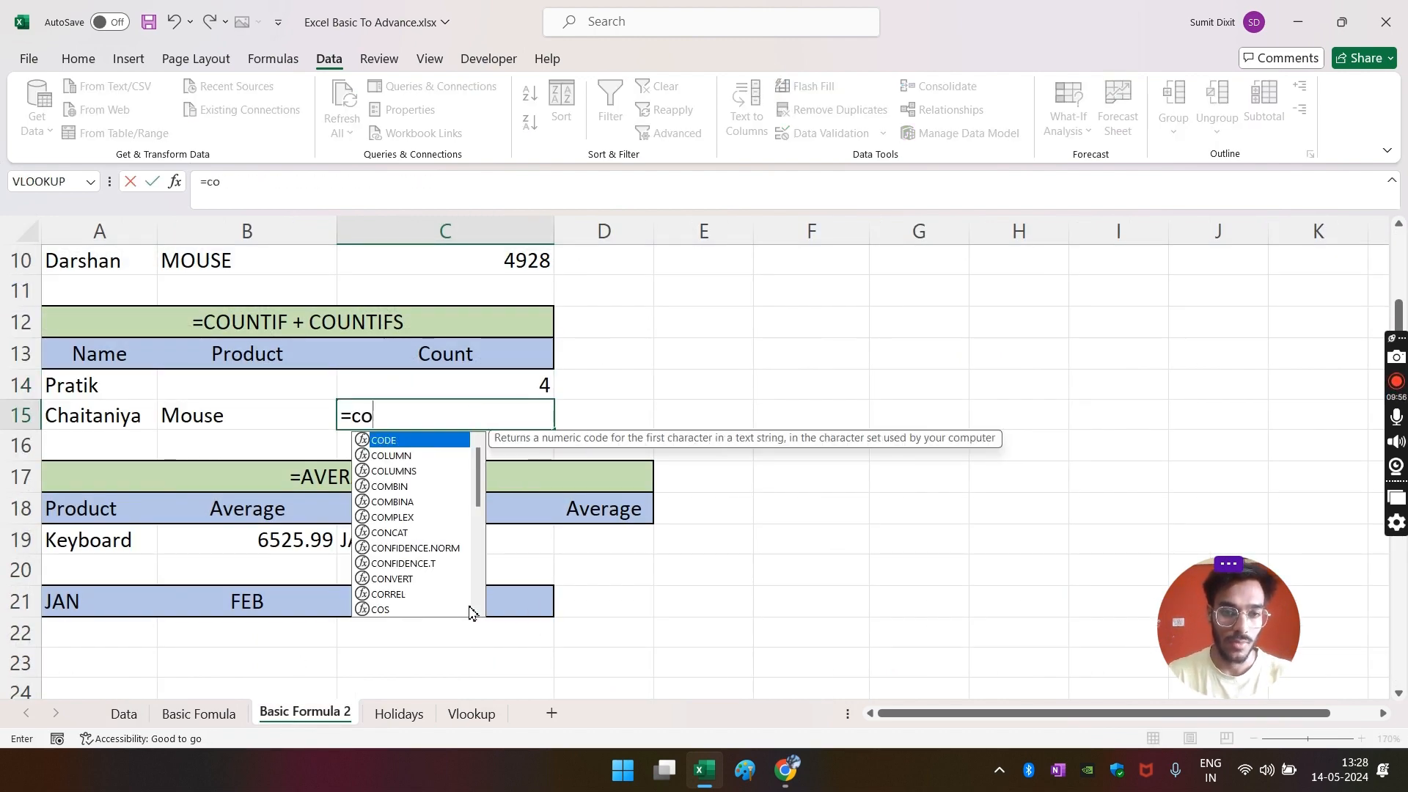
pyautogui.write('unt')
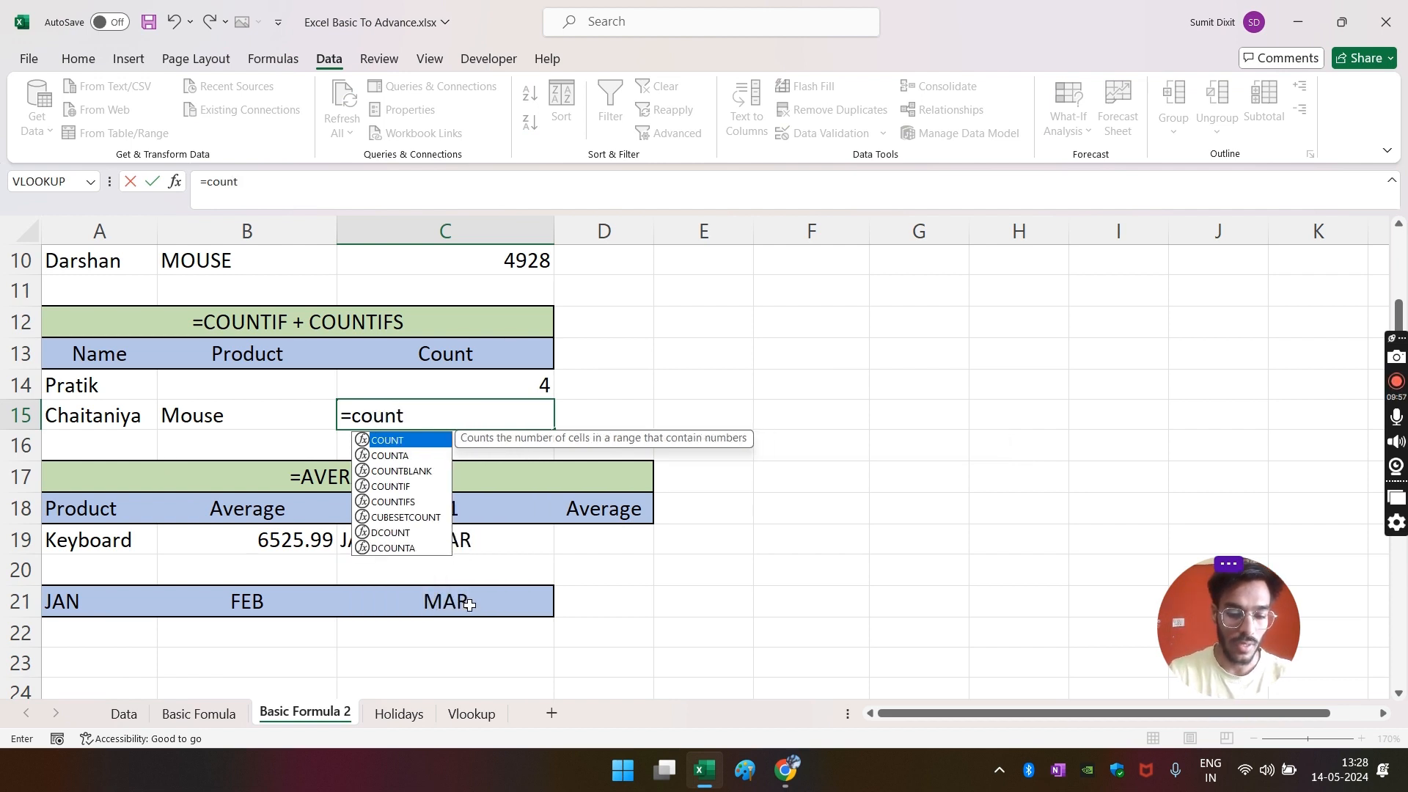
pyautogui.write('ifs')
pyautogui.press('Tab')
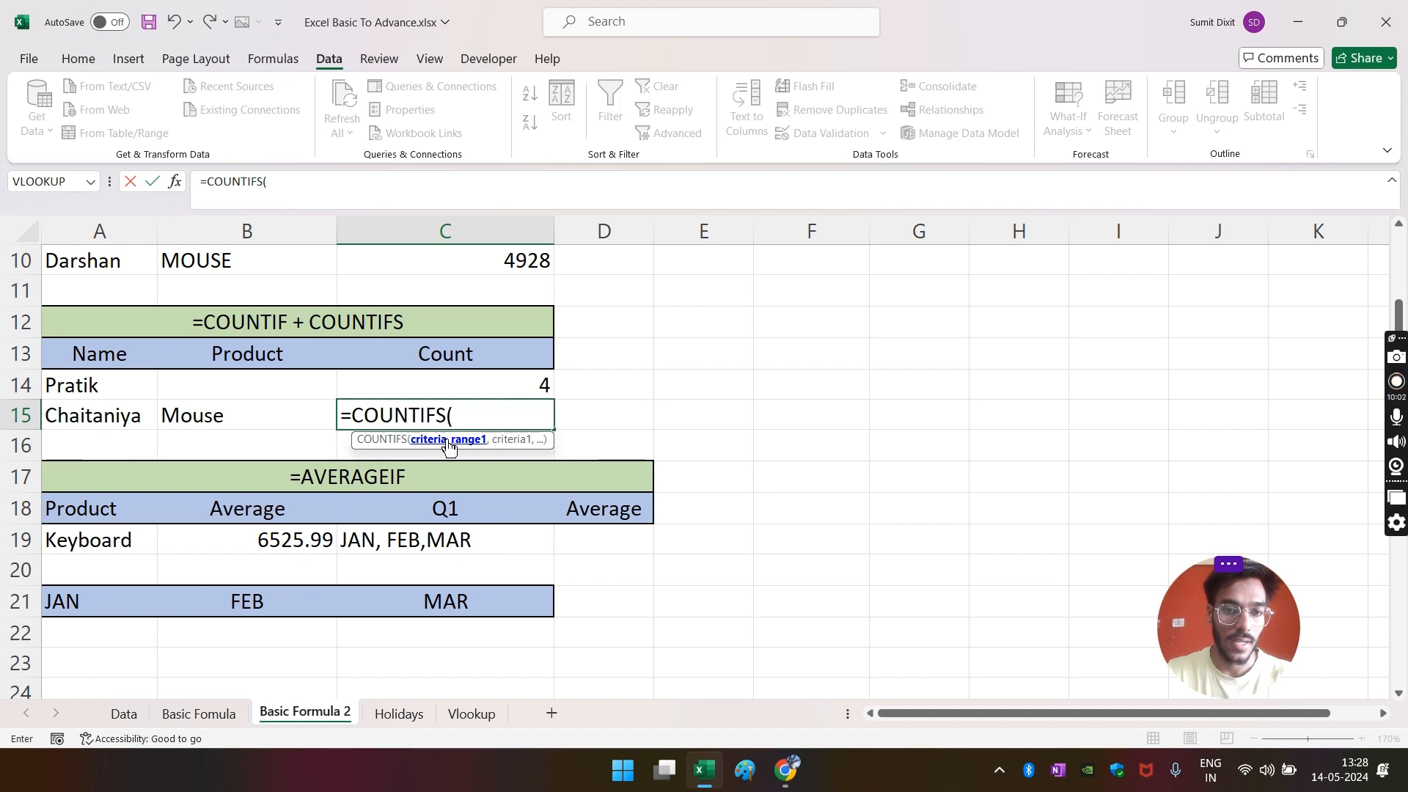
pyautogui.click(123, 719)
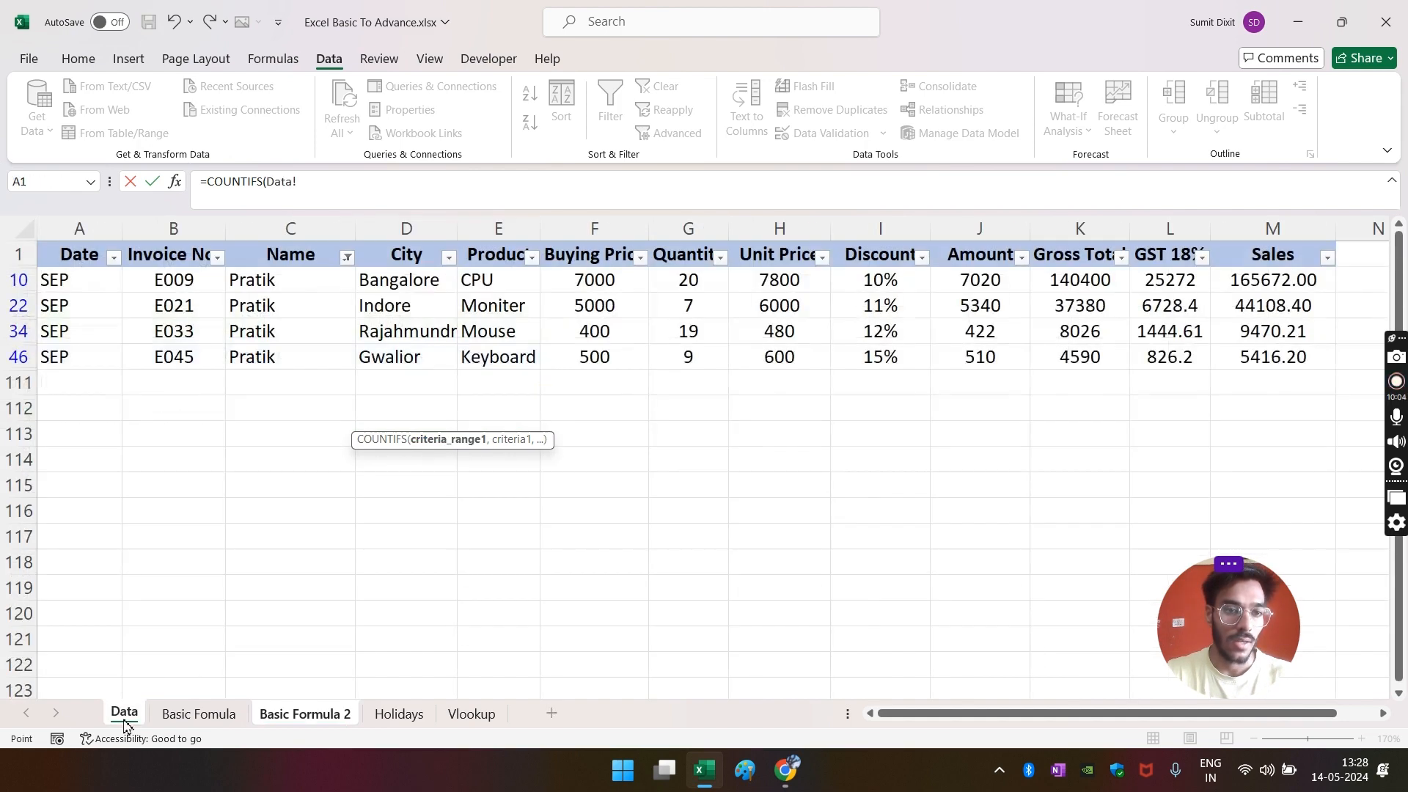
pyautogui.click(309, 719)
pyautogui.click(124, 714)
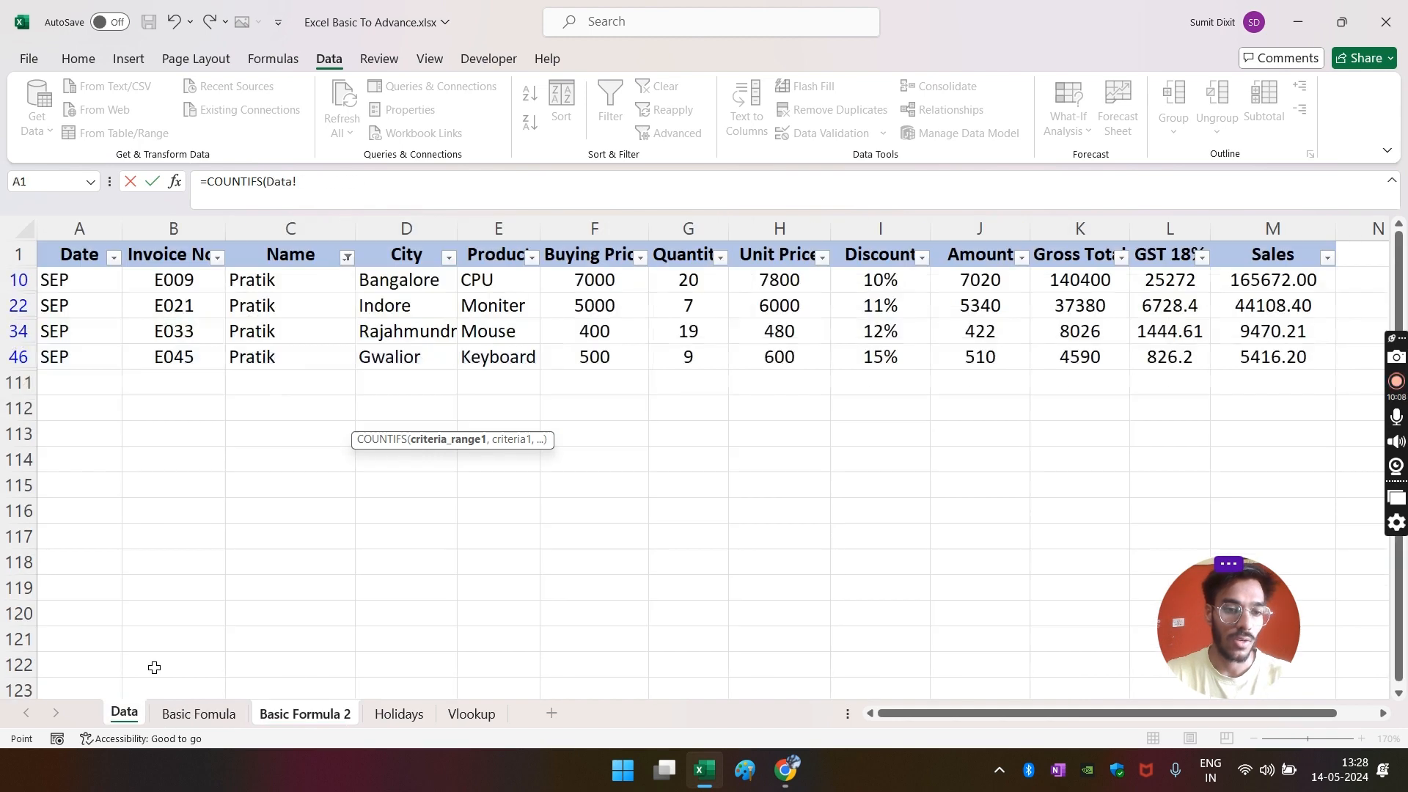
pyautogui.click(301, 235)
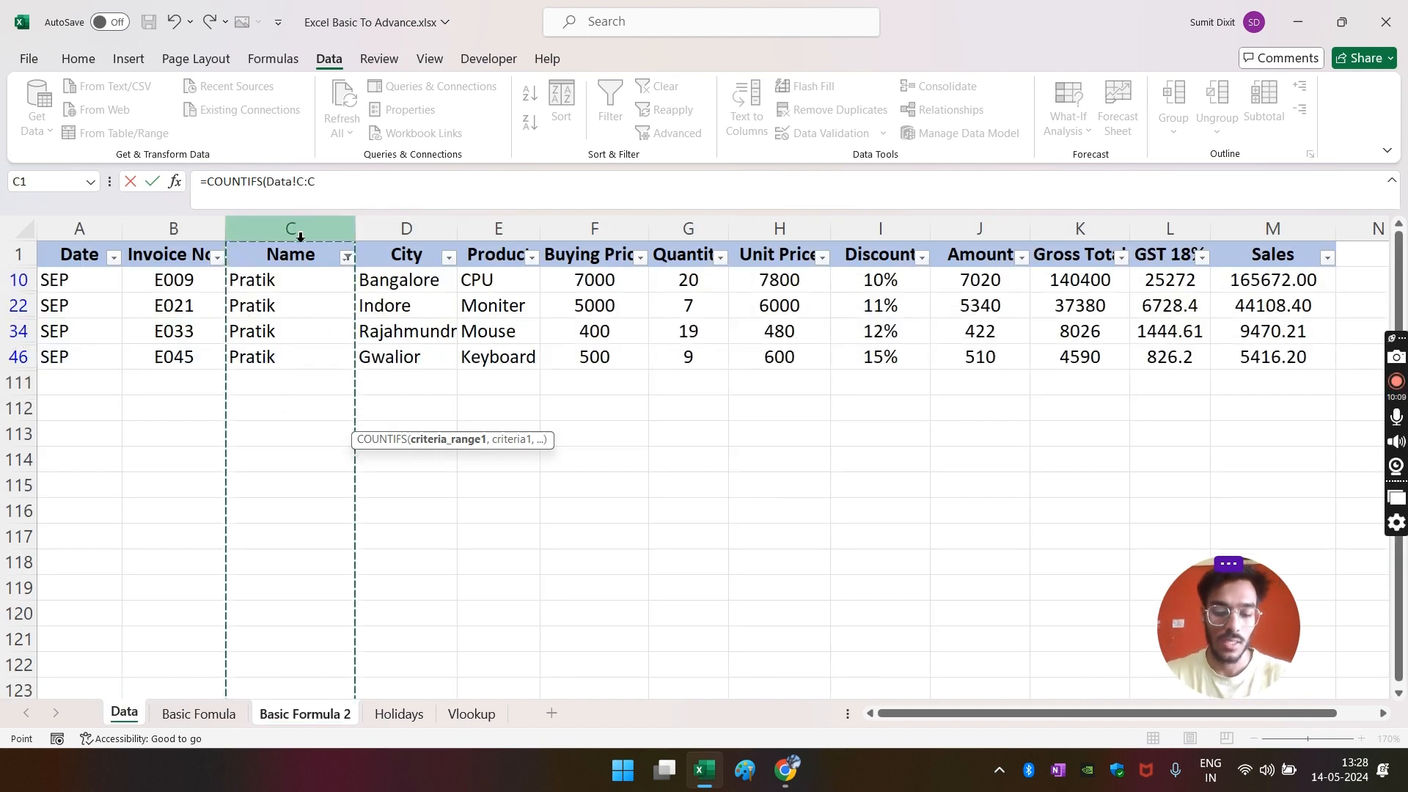
pyautogui.write(',')
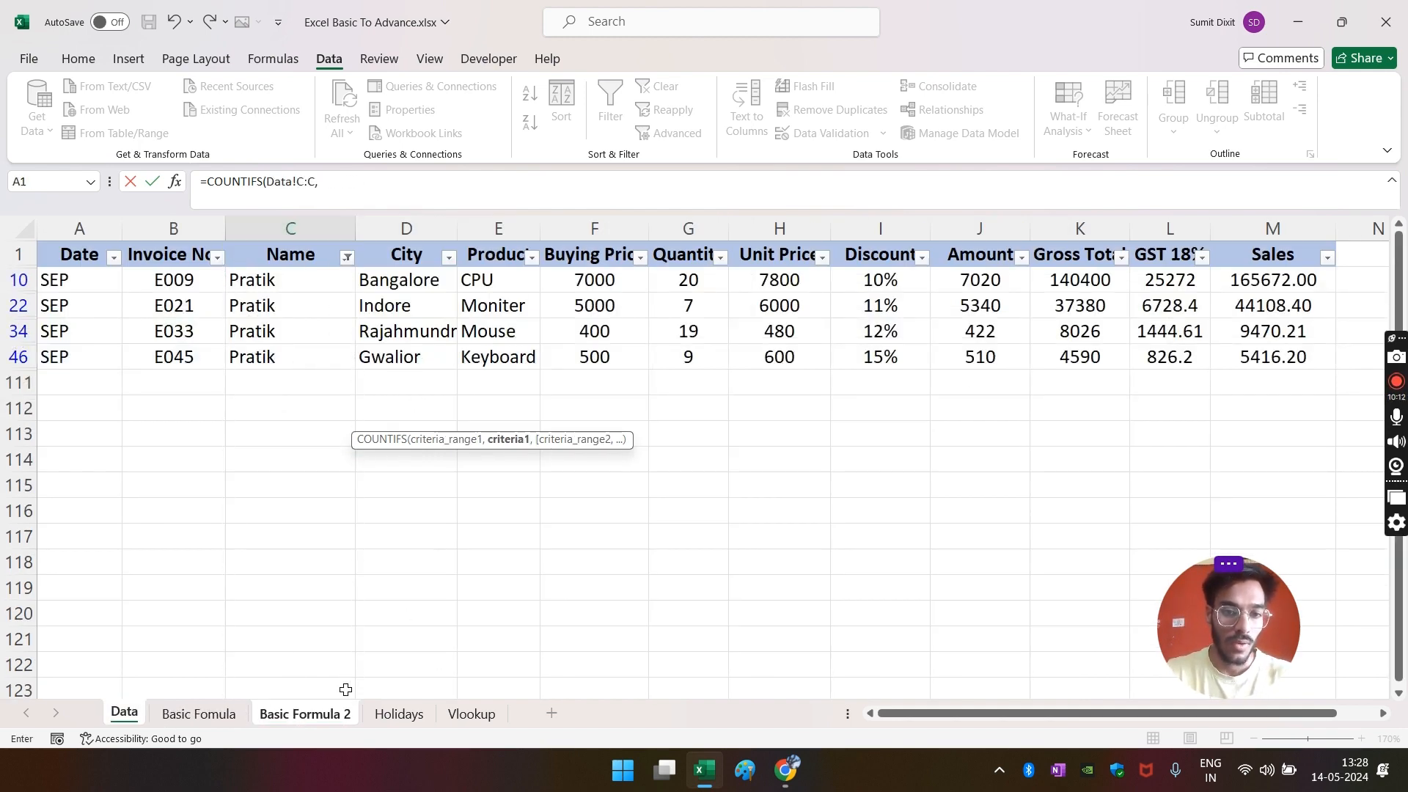
pyautogui.click(311, 714)
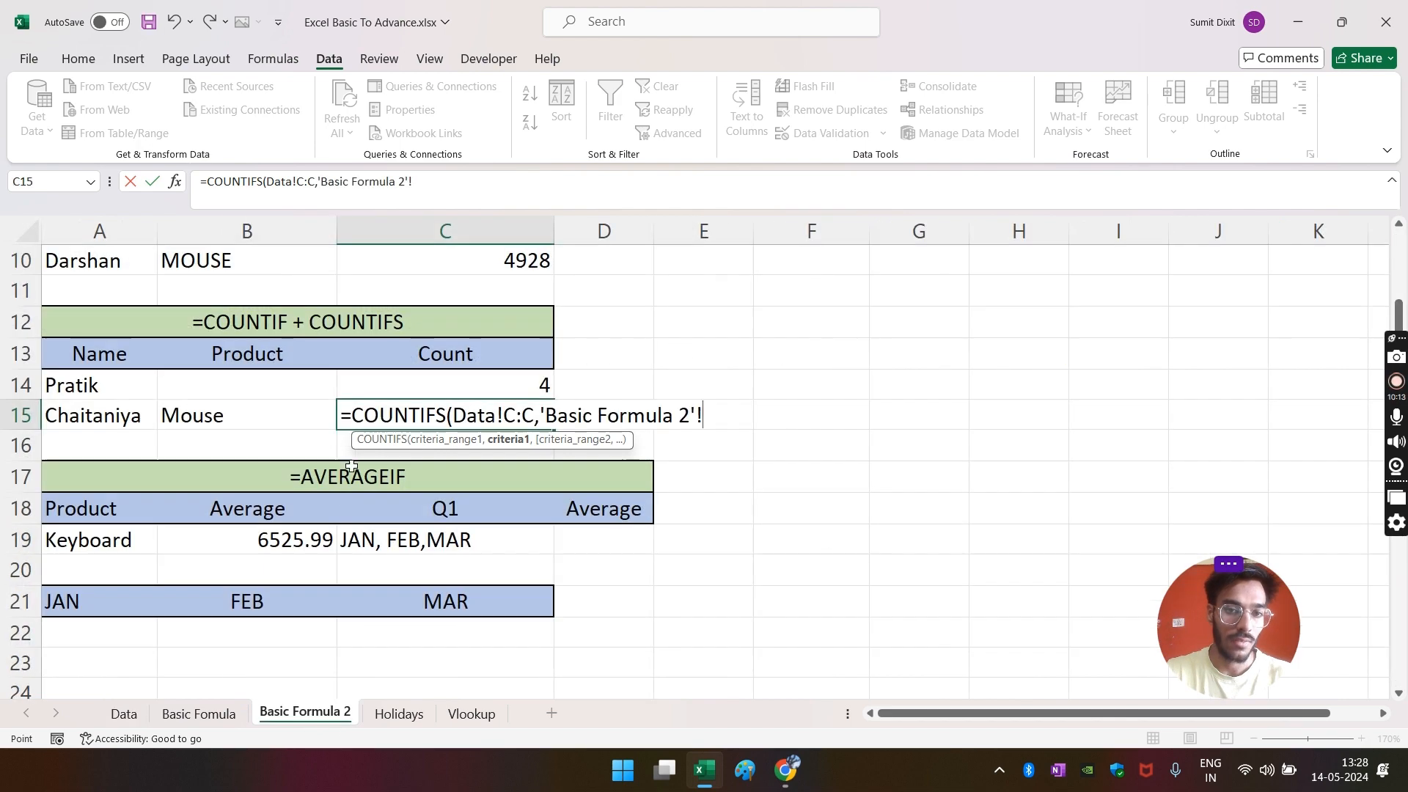
pyautogui.click(93, 415)
pyautogui.write(',')
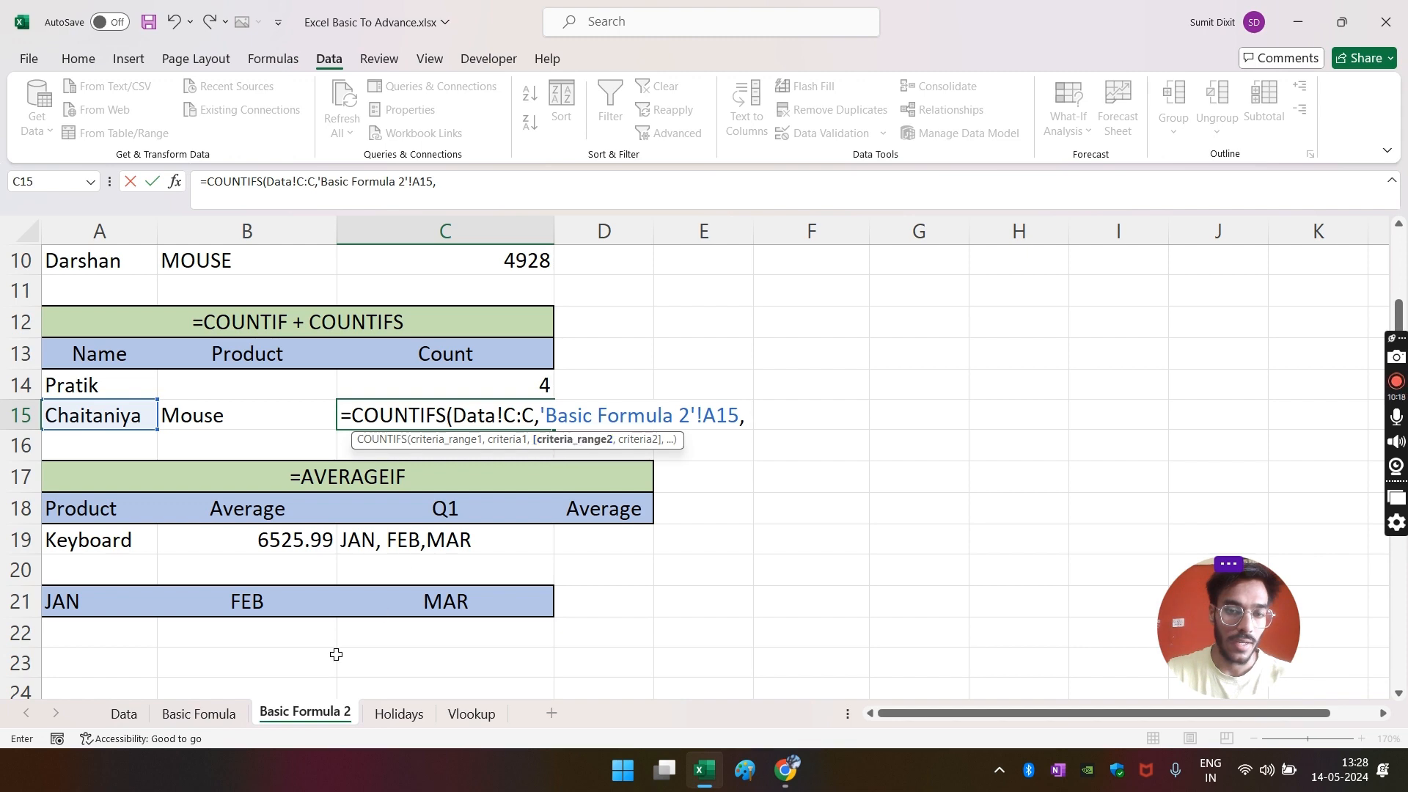
# - Add Data column E and B15 as the second criteria pair, giving 1
pyautogui.click(121, 713)
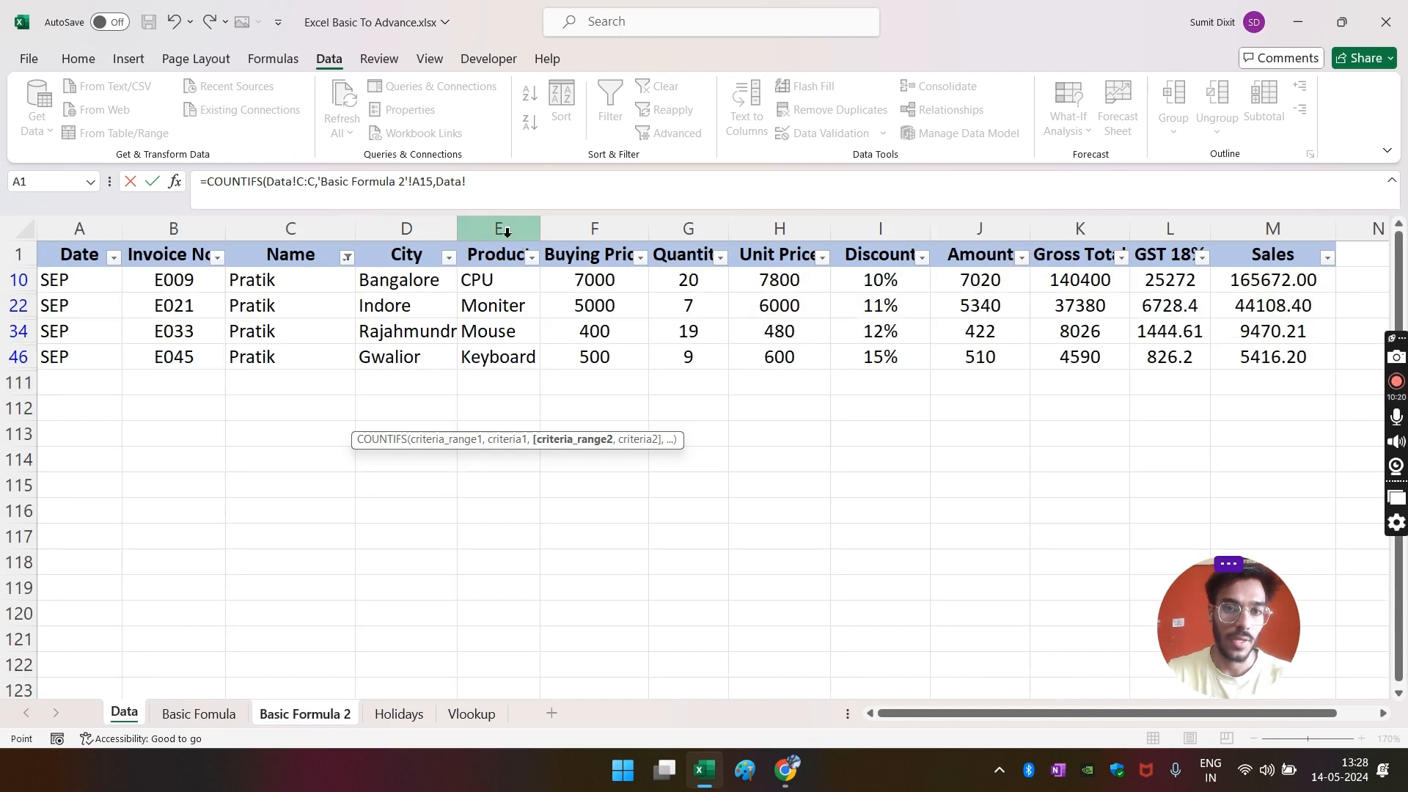
pyautogui.click(507, 232)
pyautogui.write(',')
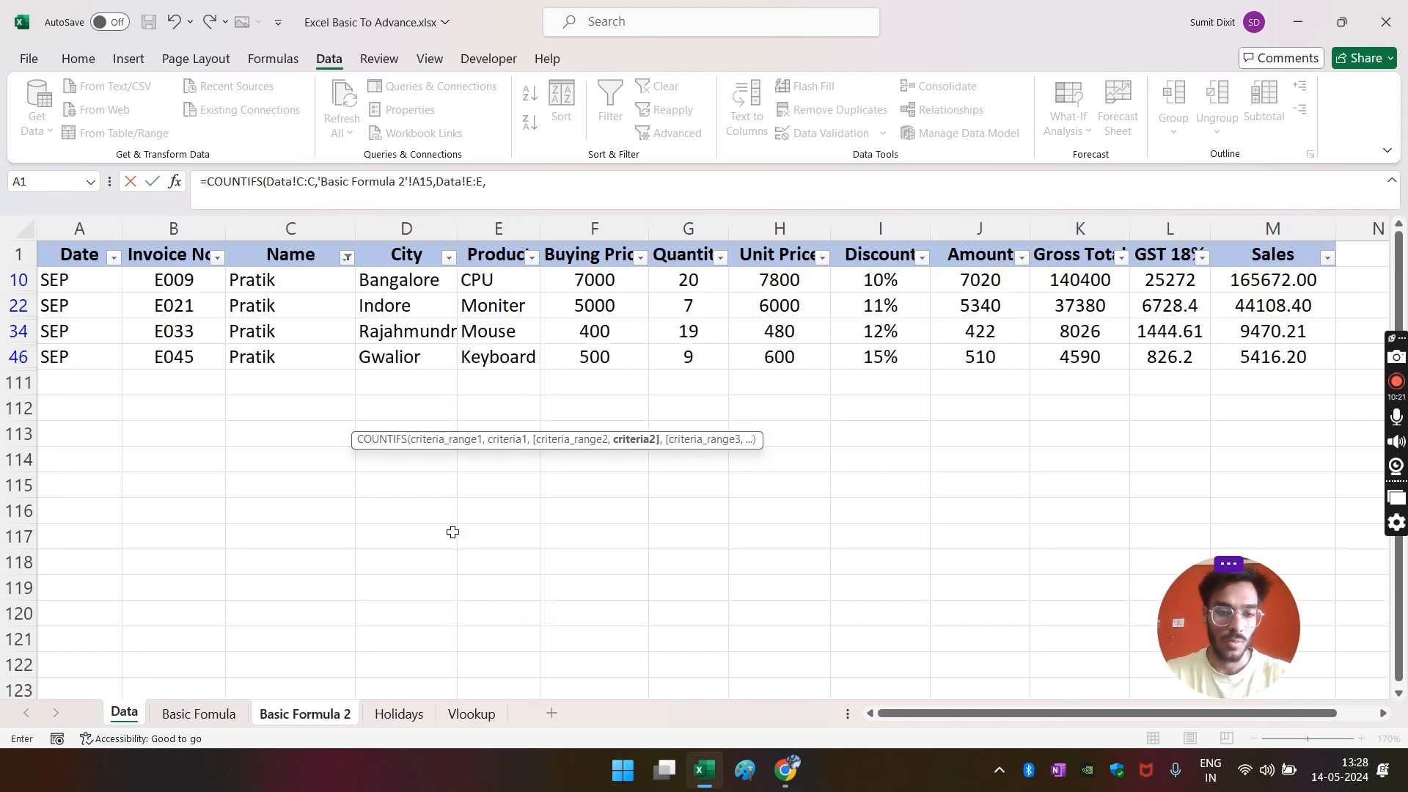
pyautogui.click(292, 719)
pyautogui.click(203, 419)
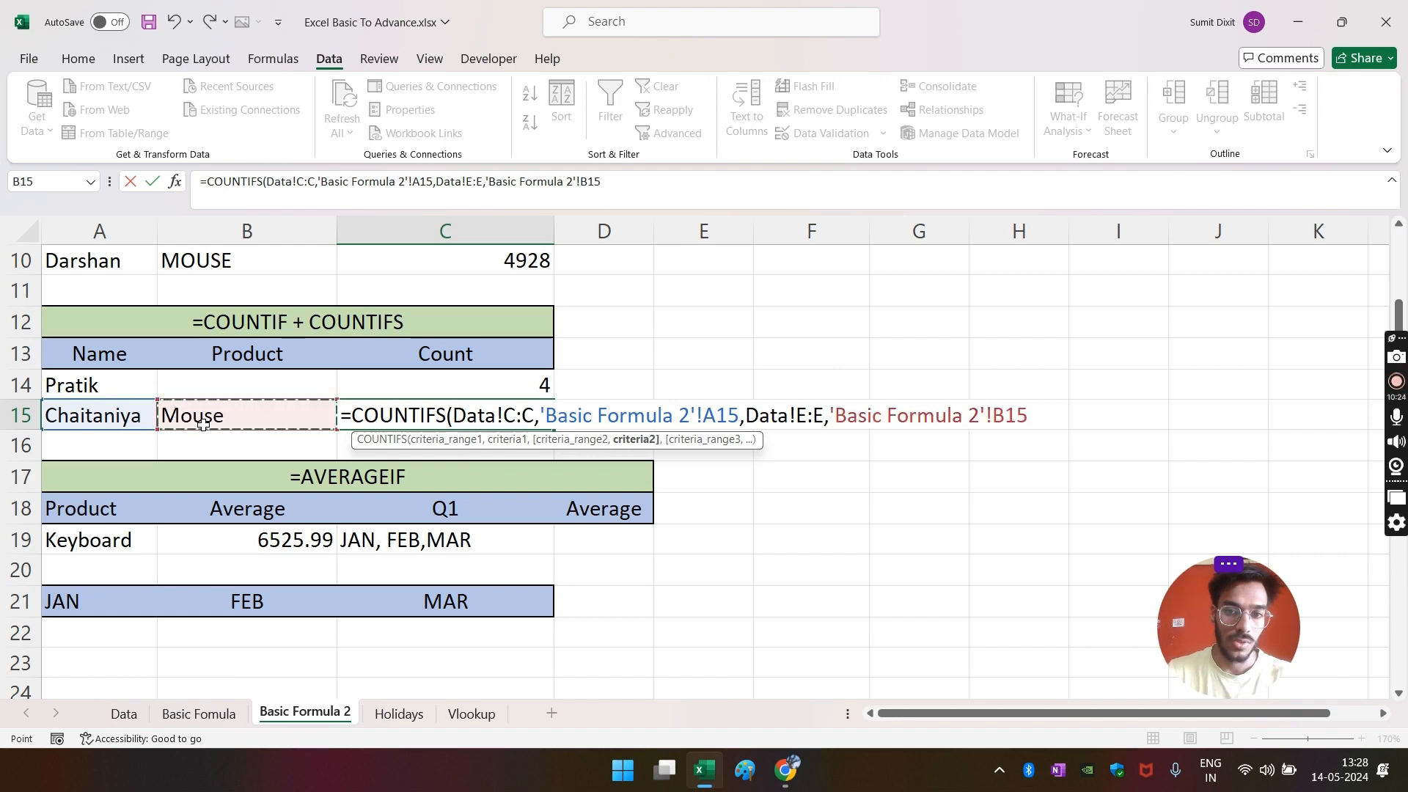
pyautogui.press('Return')
pyautogui.press('Up')
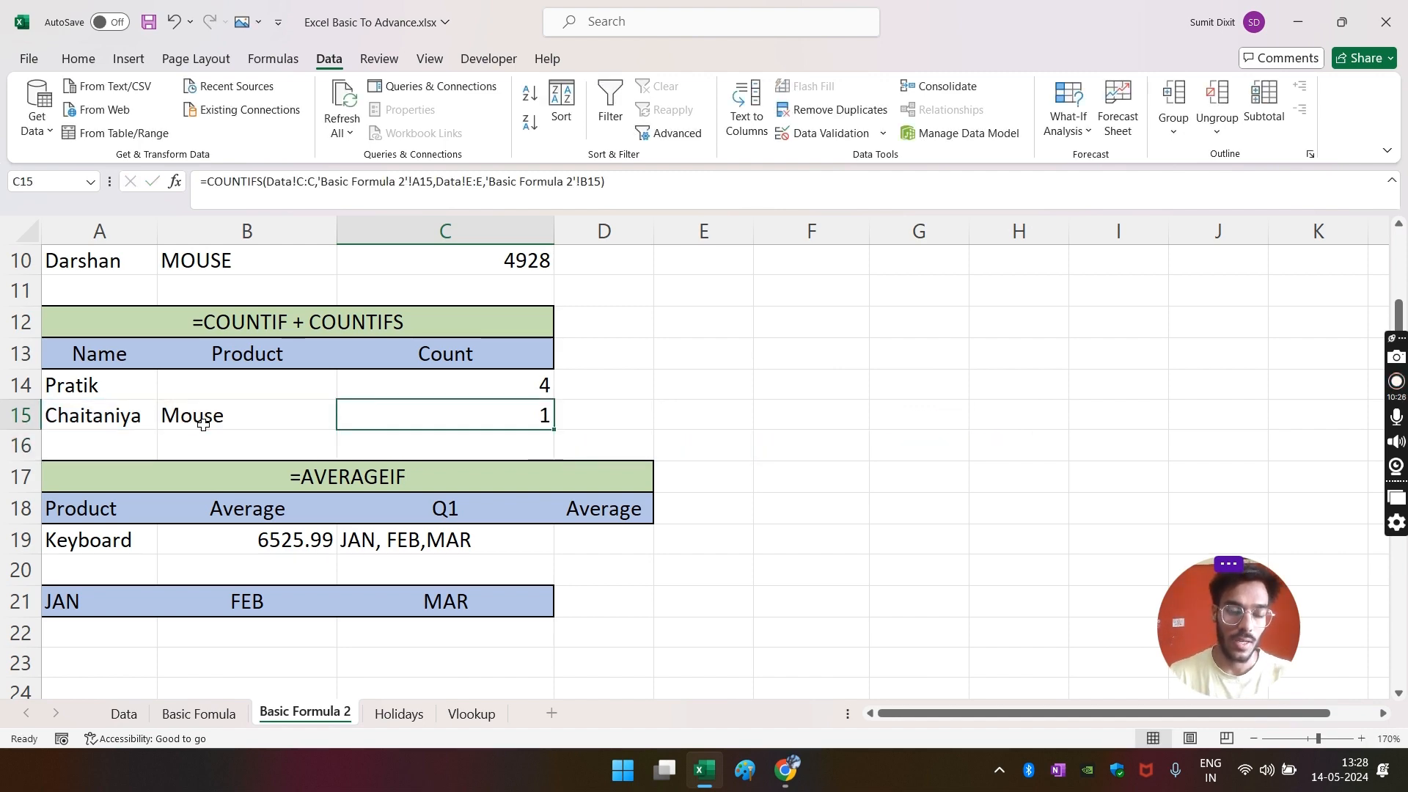
# - Clear the Data sheet filters so every row shows
pyautogui.click(120, 723)
pyautogui.click(393, 412)
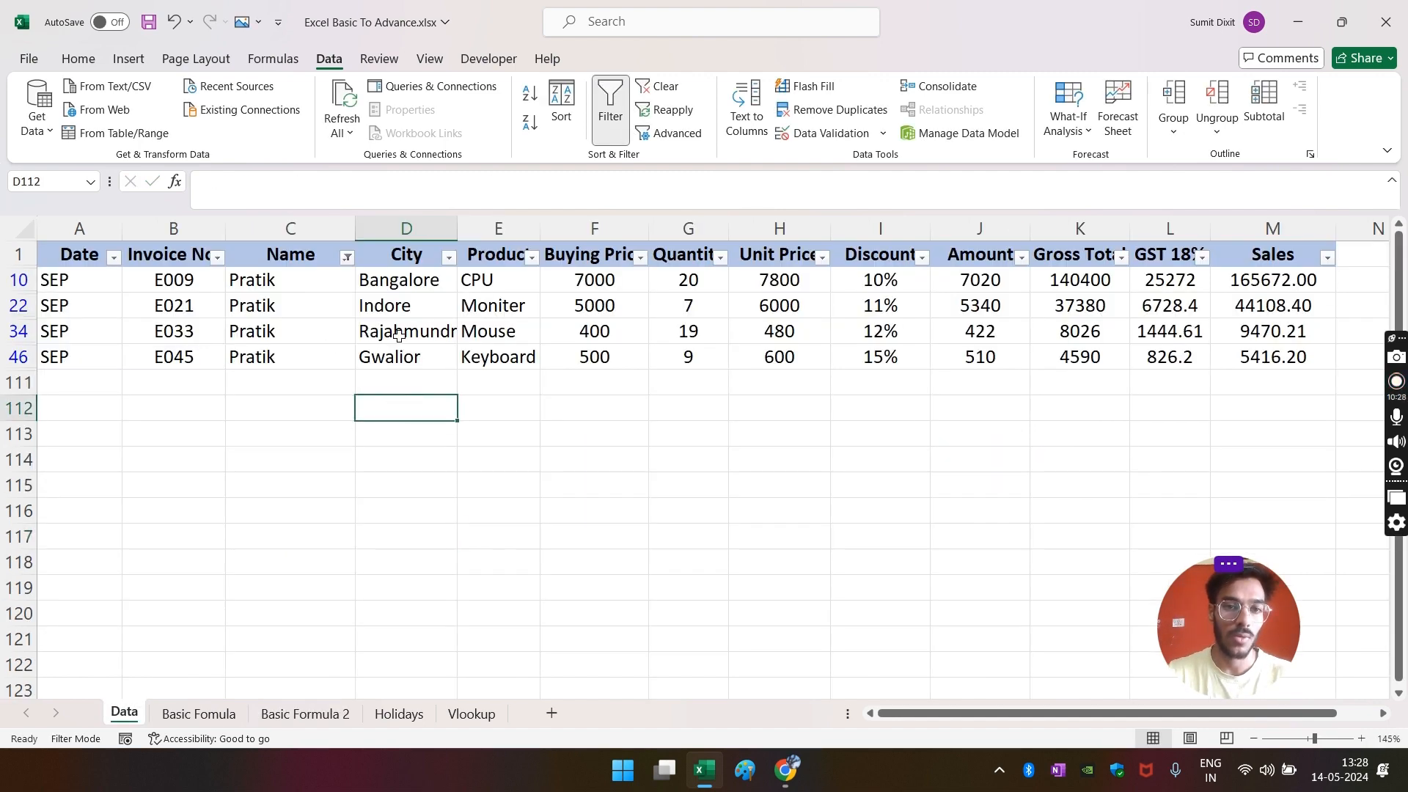
pyautogui.hotkey('alt', 'a')
pyautogui.press('c')
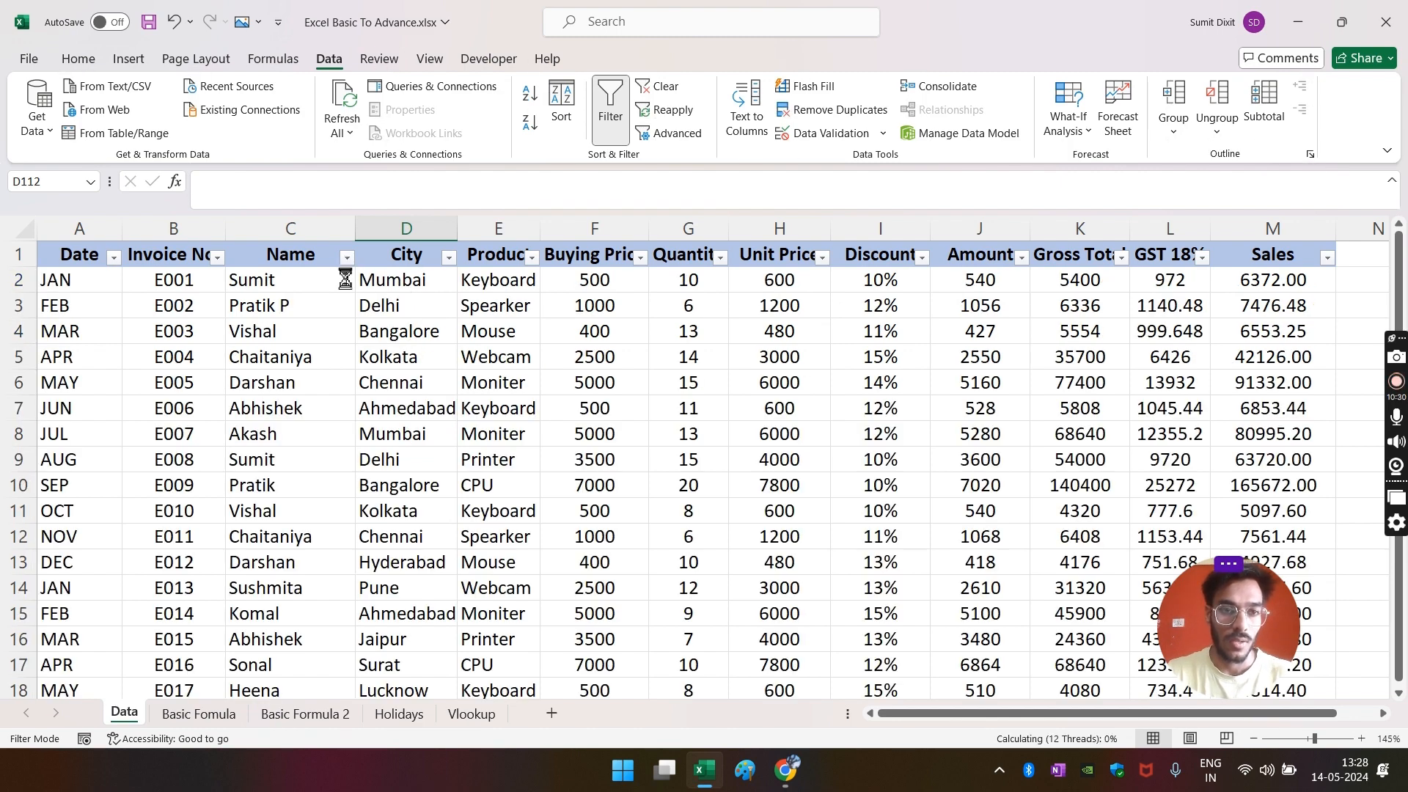
pyautogui.scroll(-2, 366, 326)
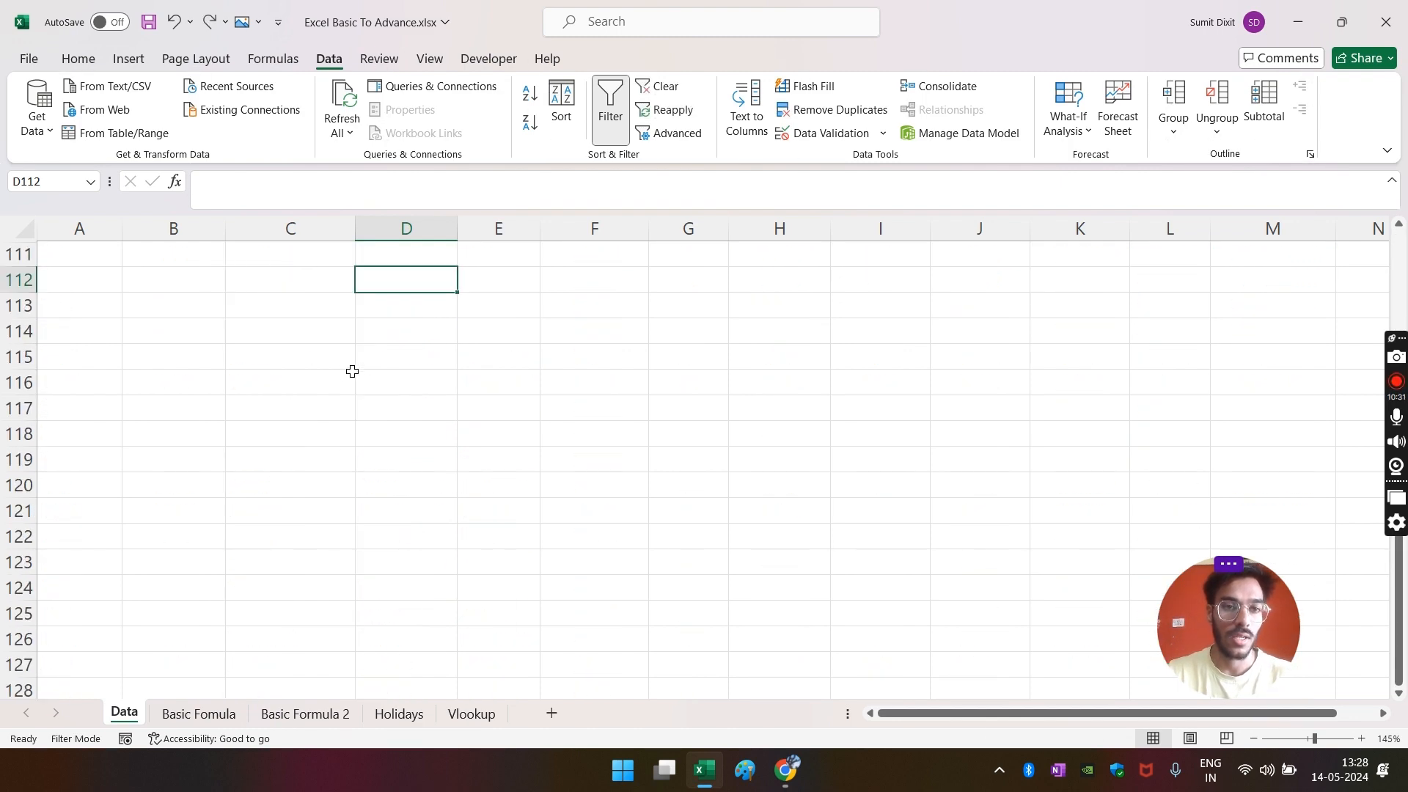
pyautogui.scroll(2, 352, 371)
pyautogui.click(297, 283)
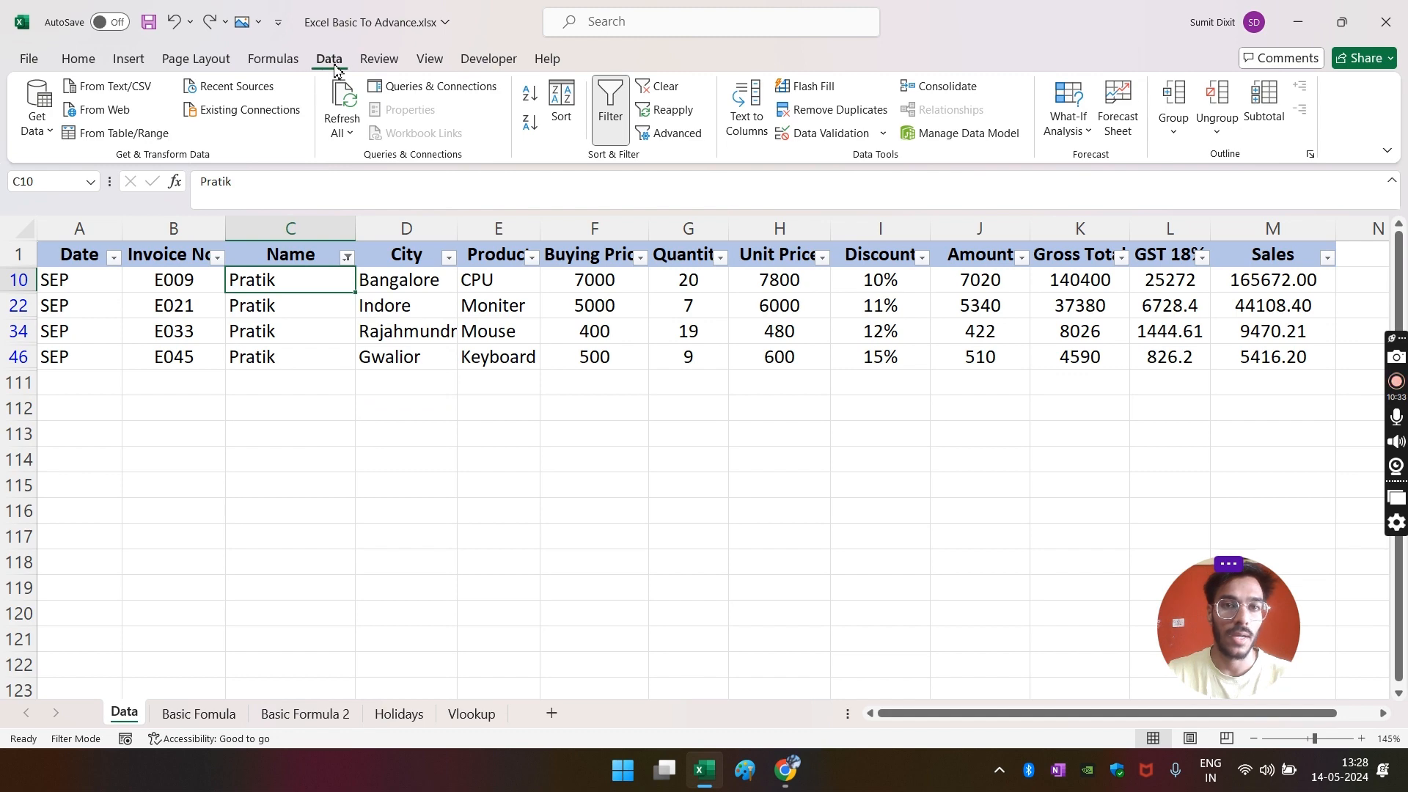
pyautogui.click(655, 87)
pyautogui.click(400, 357)
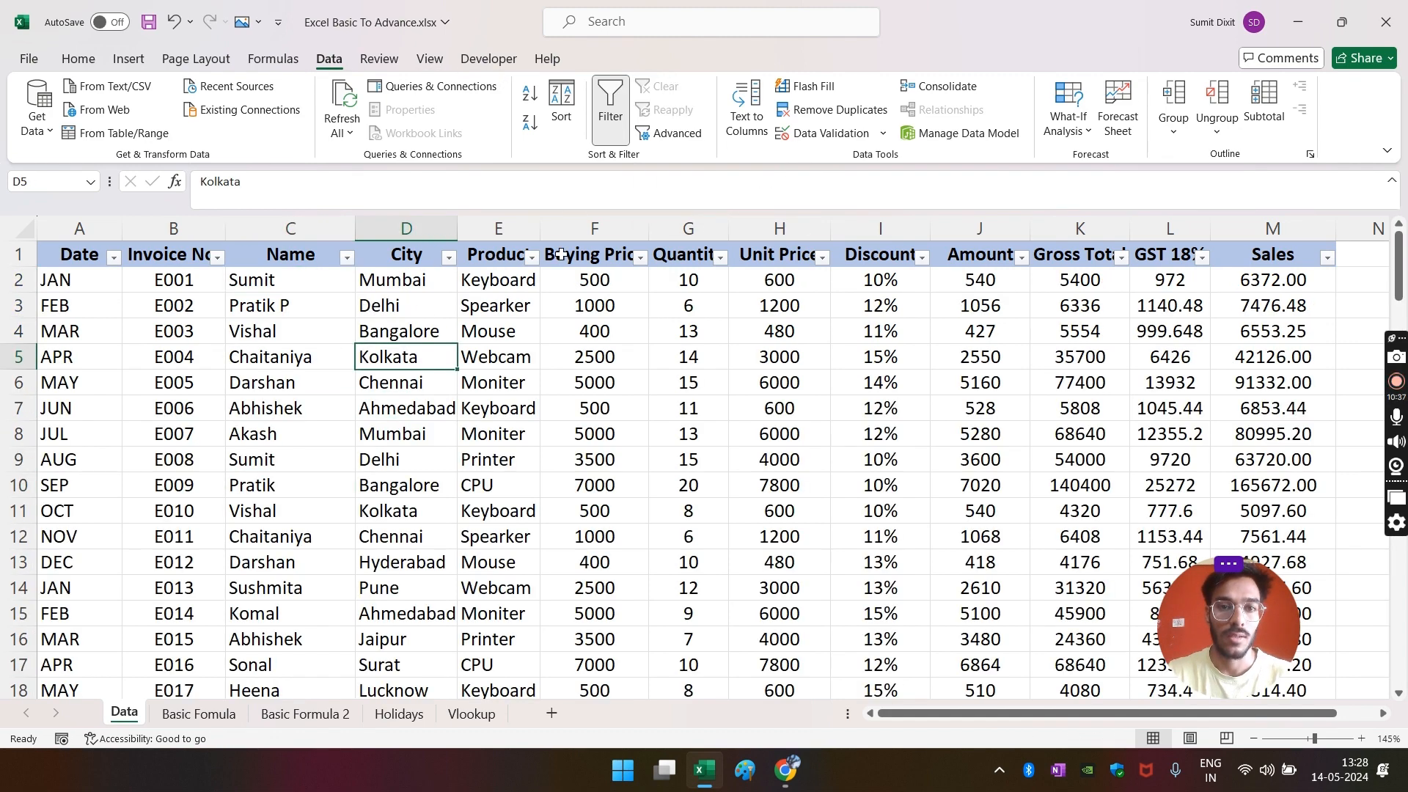
# - Filter Data to the A15 customer's name and the Mouse product
pyautogui.click(347, 257)
pyautogui.click(160, 496)
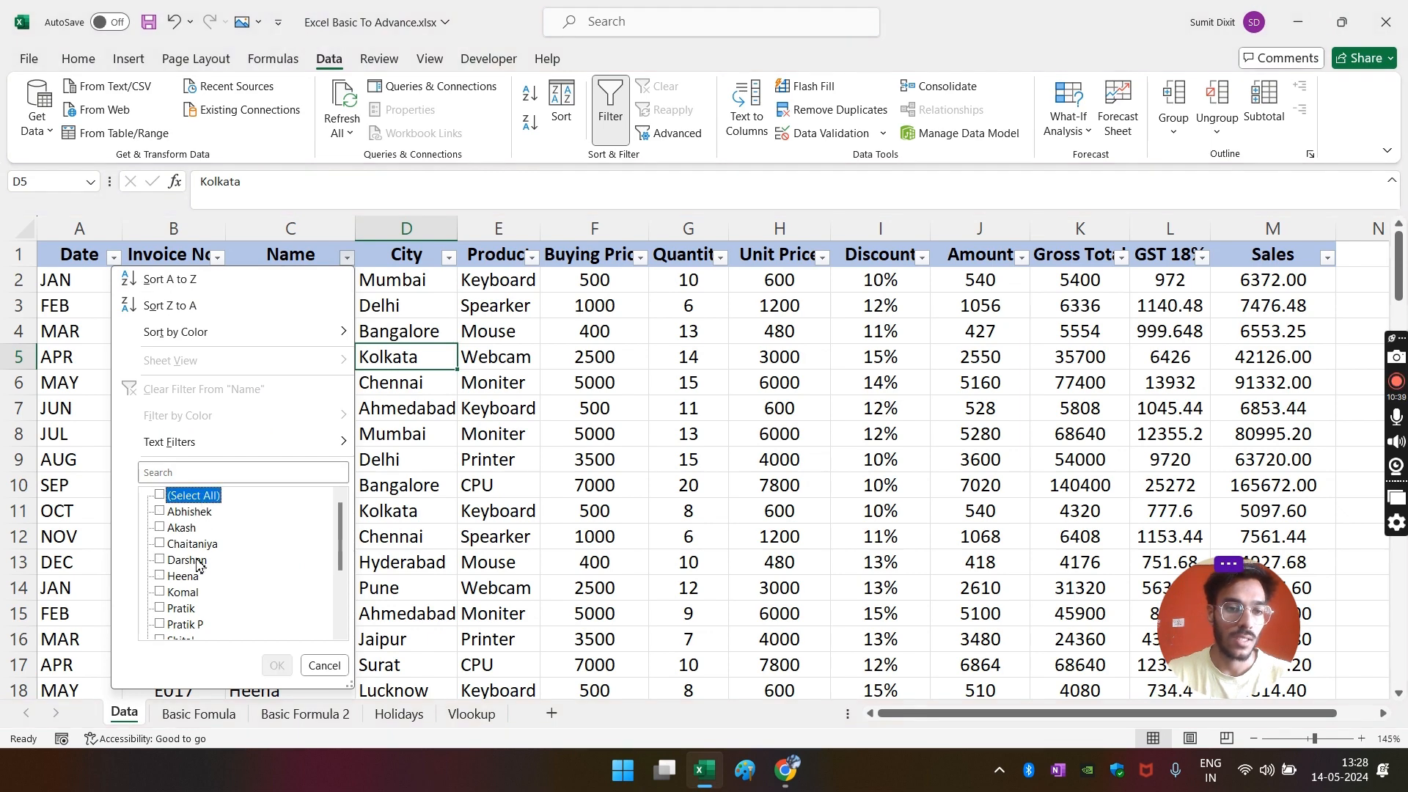
pyautogui.click(192, 545)
pyautogui.click(518, 408)
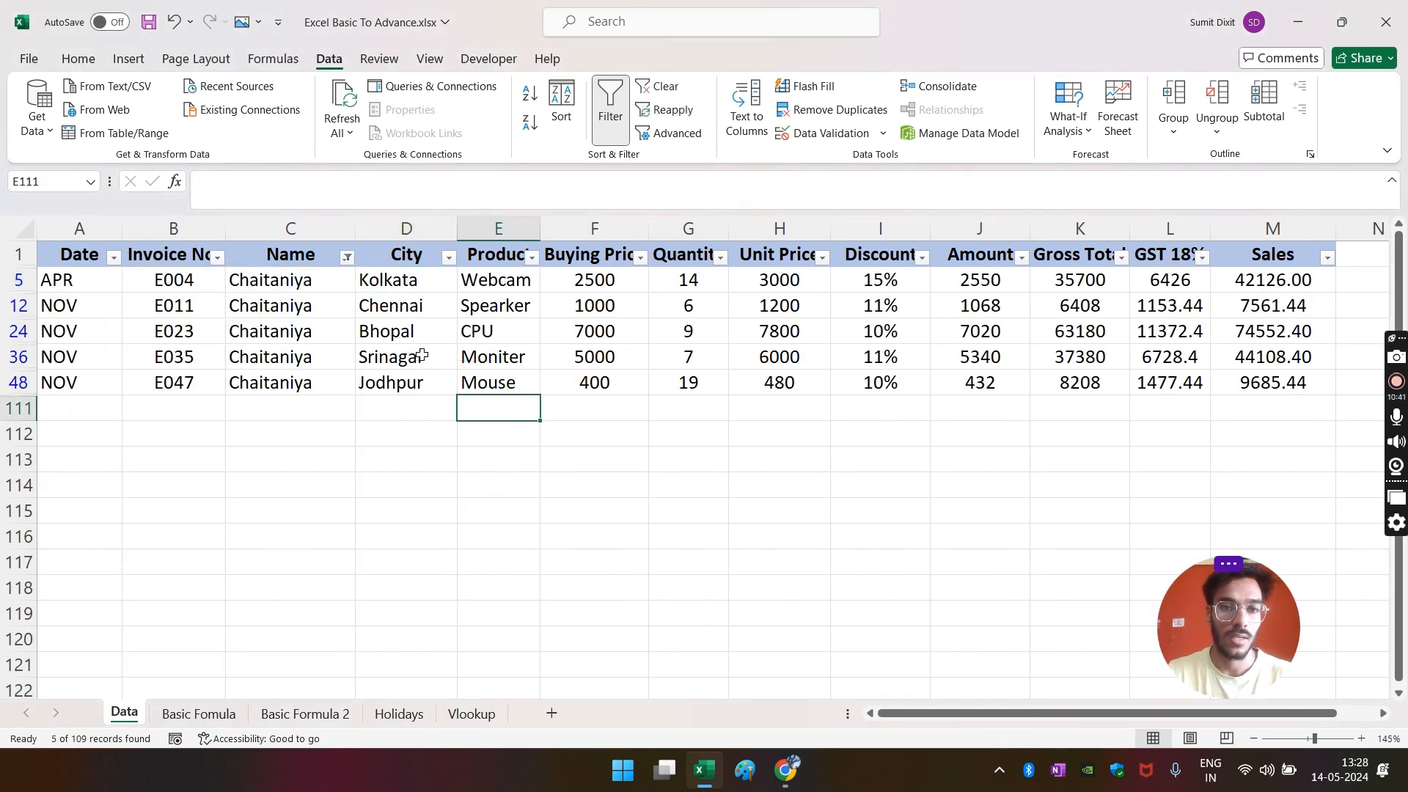
pyautogui.click(532, 257)
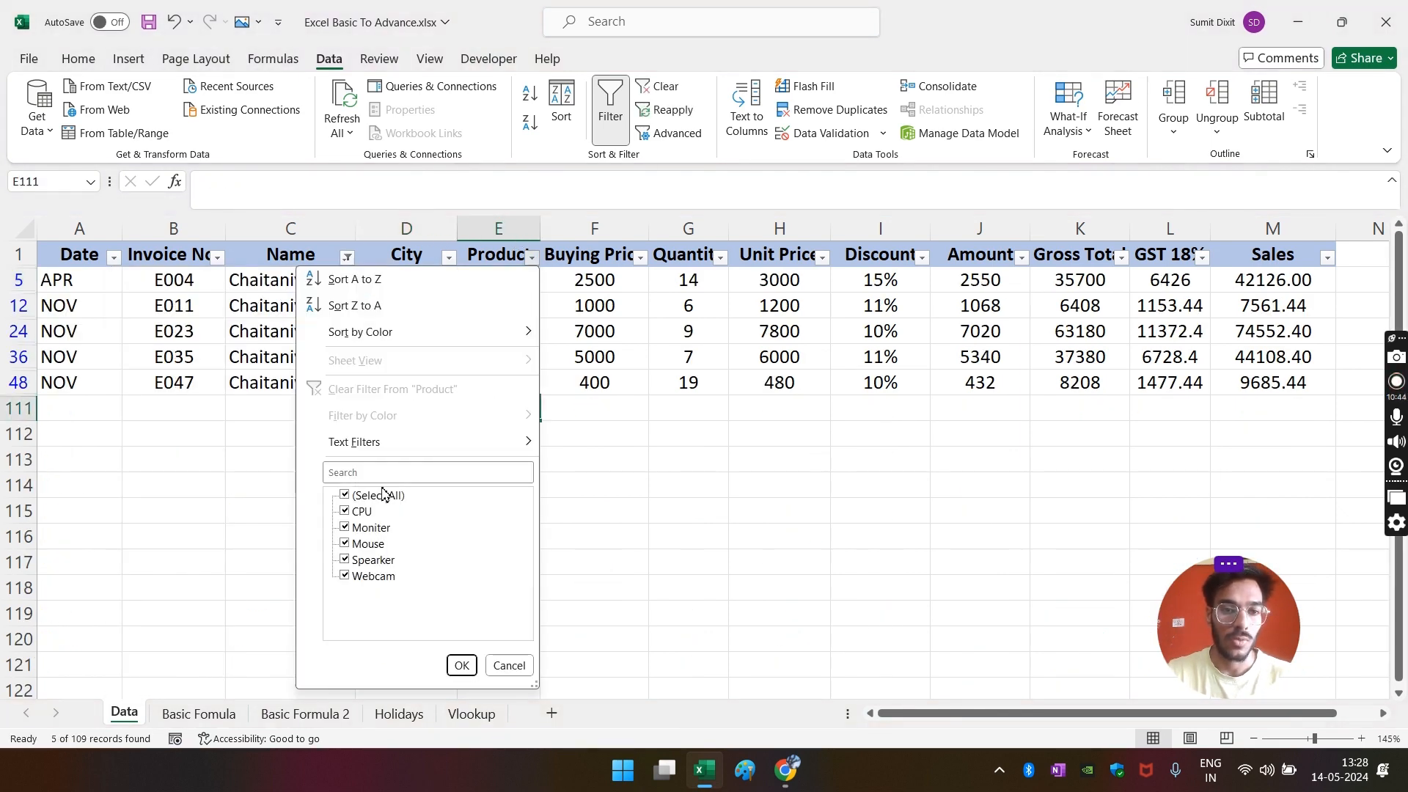
pyautogui.click(383, 496)
pyautogui.click(367, 543)
pyautogui.click(461, 665)
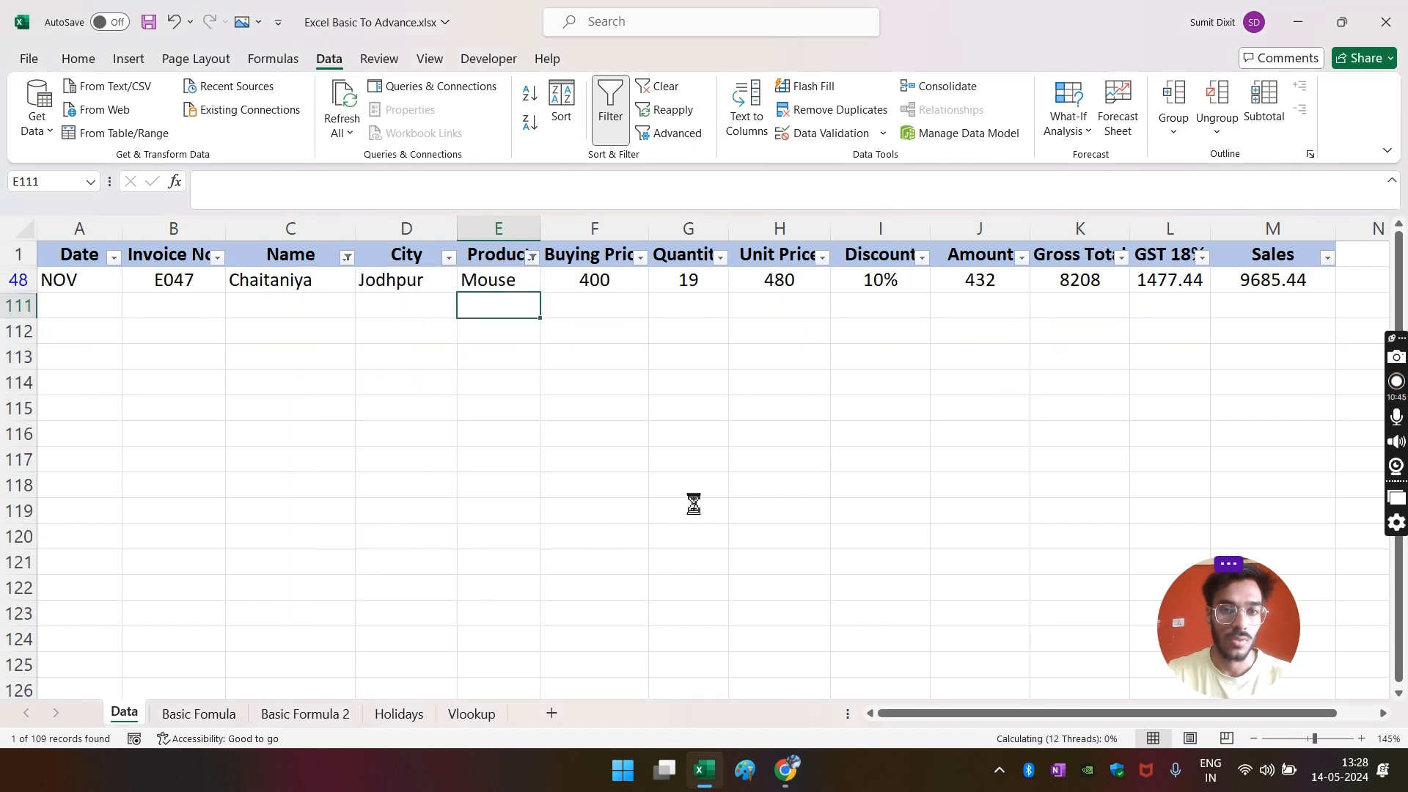
# - Copy the matching row 48 into row 111, raising C15's count to 2
pyautogui.click(693, 504)
pyautogui.click(613, 284)
pyautogui.click(1254, 288)
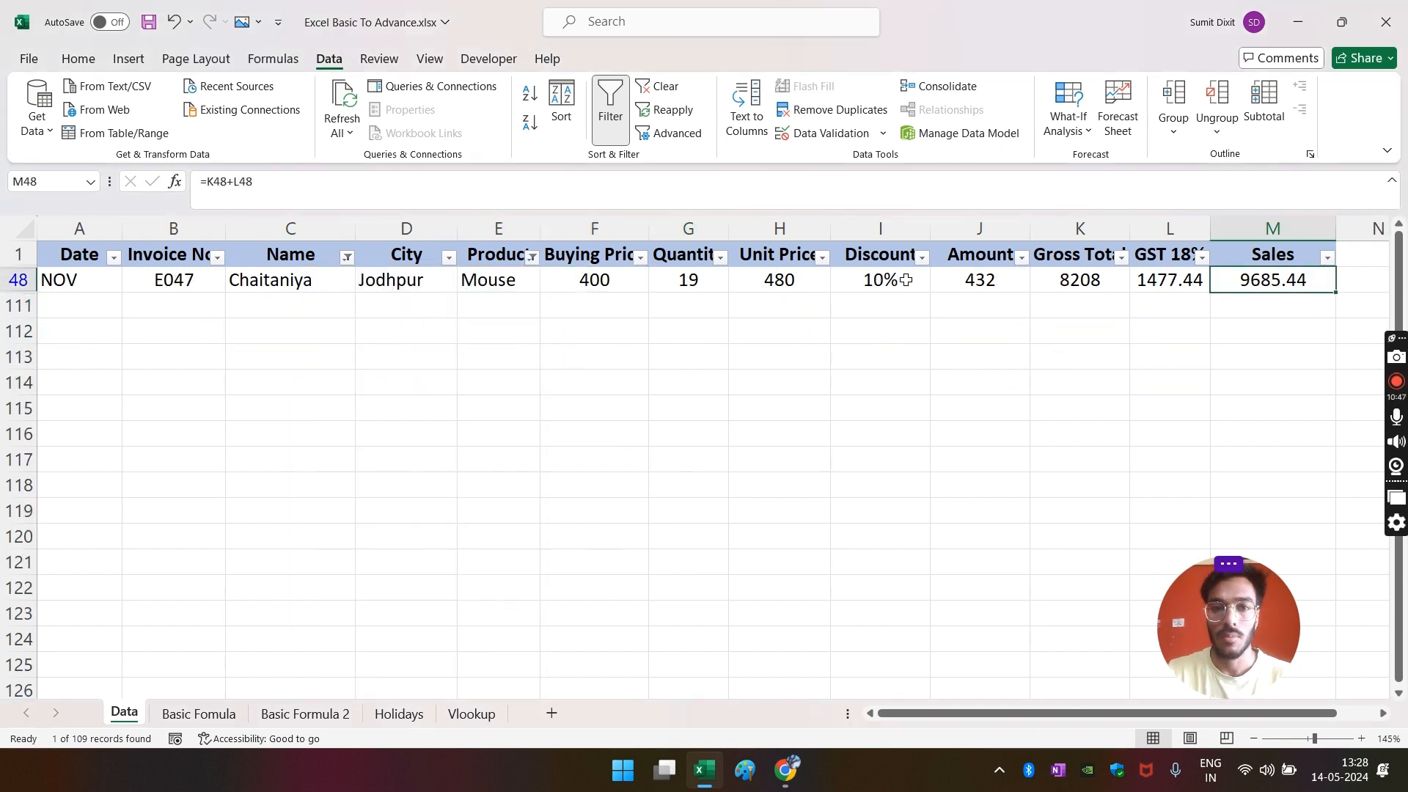
pyautogui.click(22, 280)
pyautogui.hotkey('ctrl', 'c')
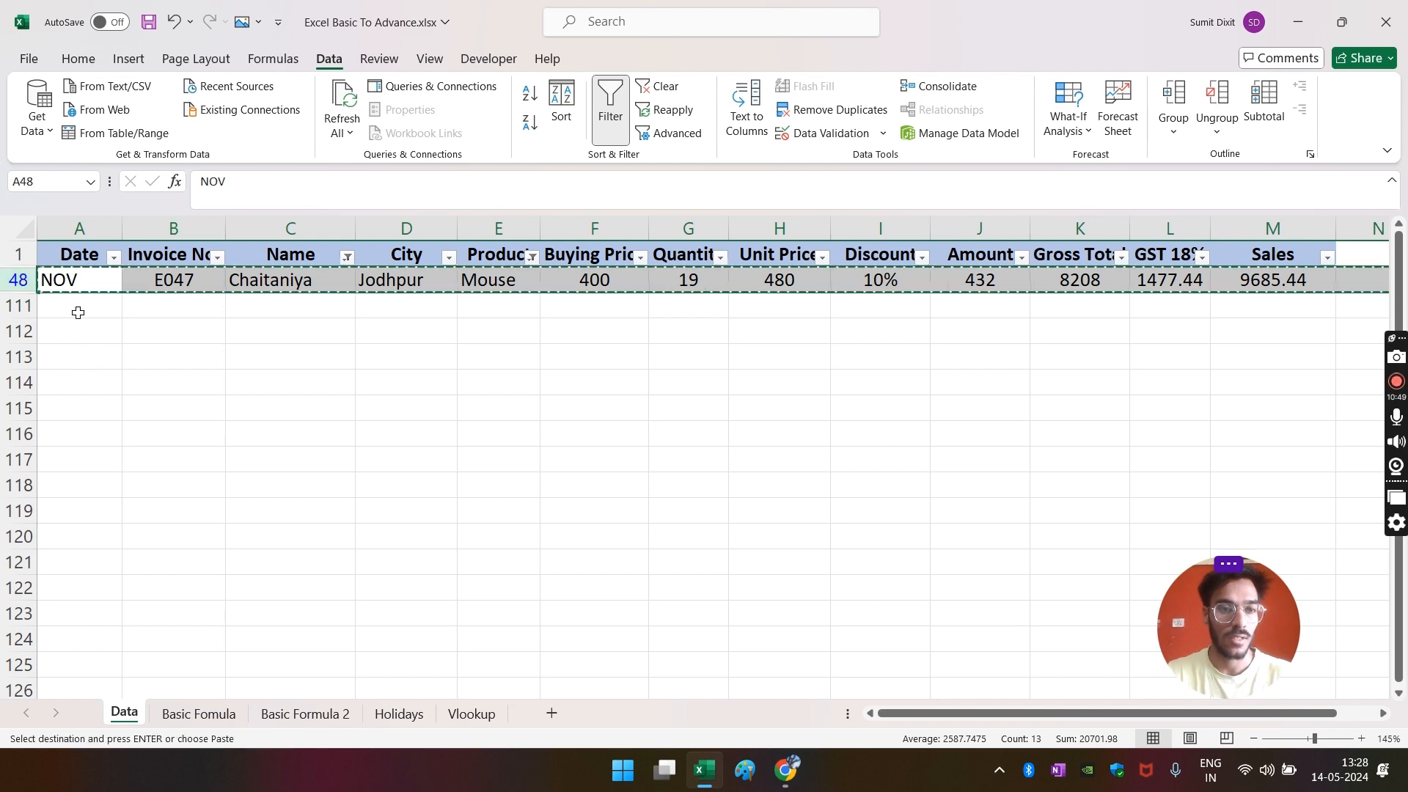
pyautogui.click(76, 307)
pyautogui.hotkey('ctrl', 'v')
pyautogui.click(202, 443)
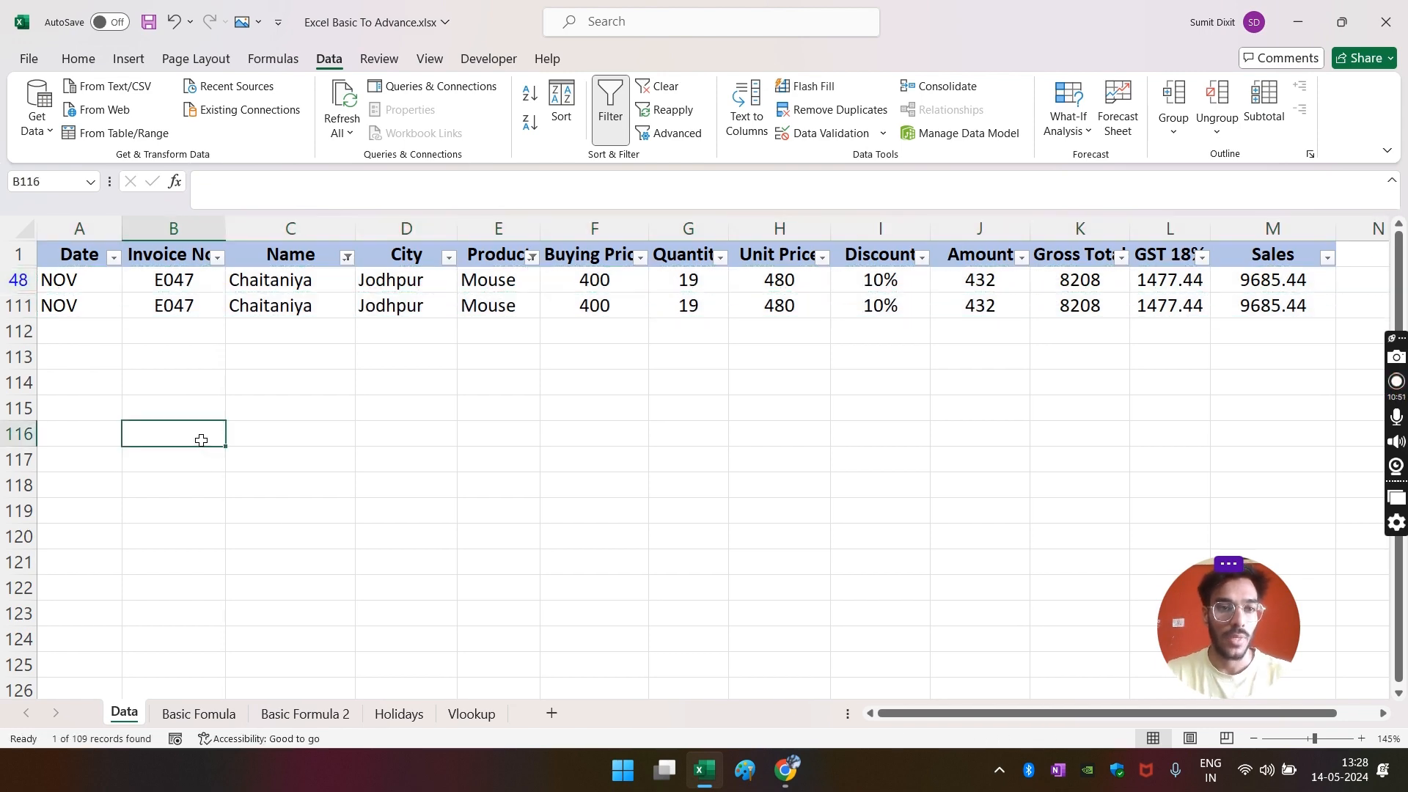
pyautogui.click(350, 718)
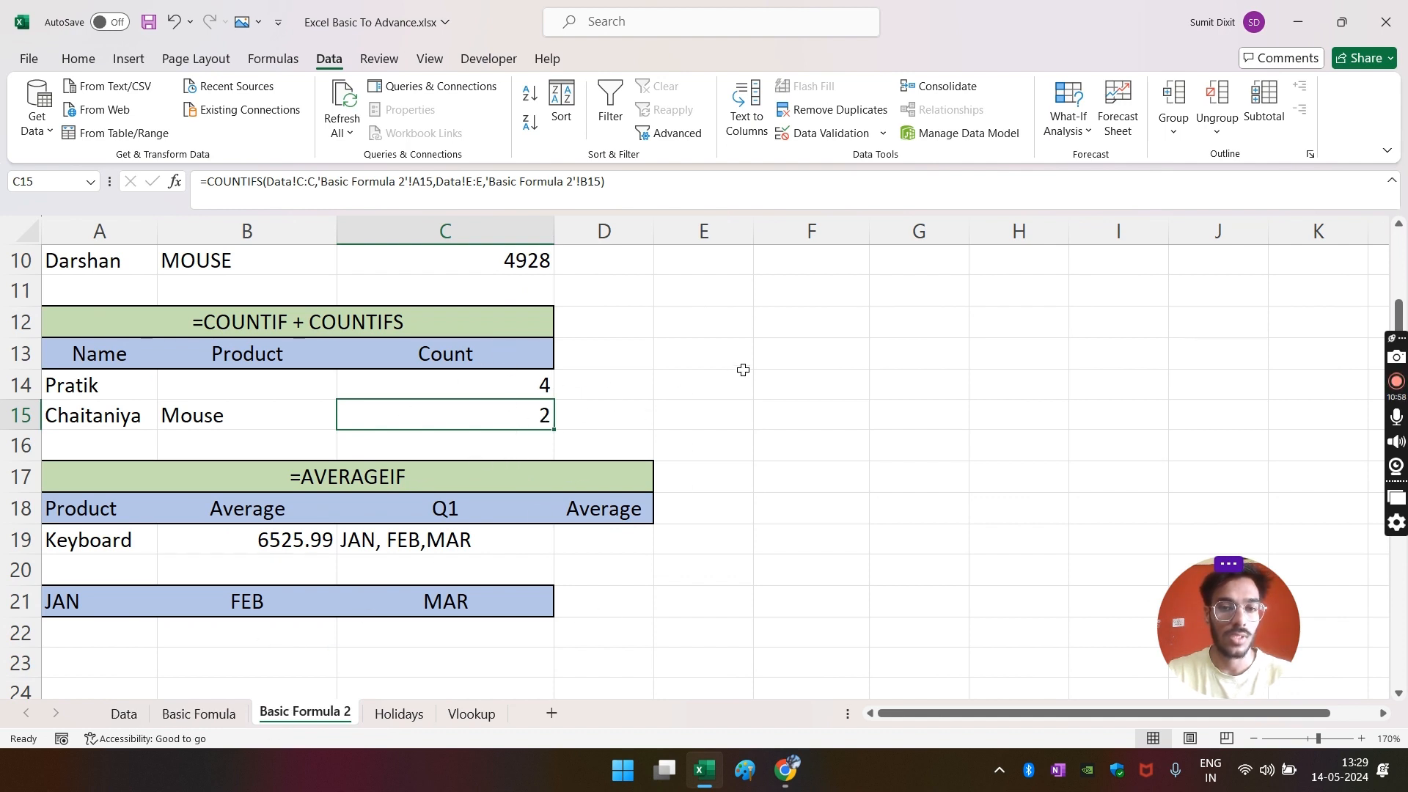
# - Clear the AVERAGEIF result in B19 on Basic Formula 2
pyautogui.scroll(-1, 742, 370)
pyautogui.click(630, 455)
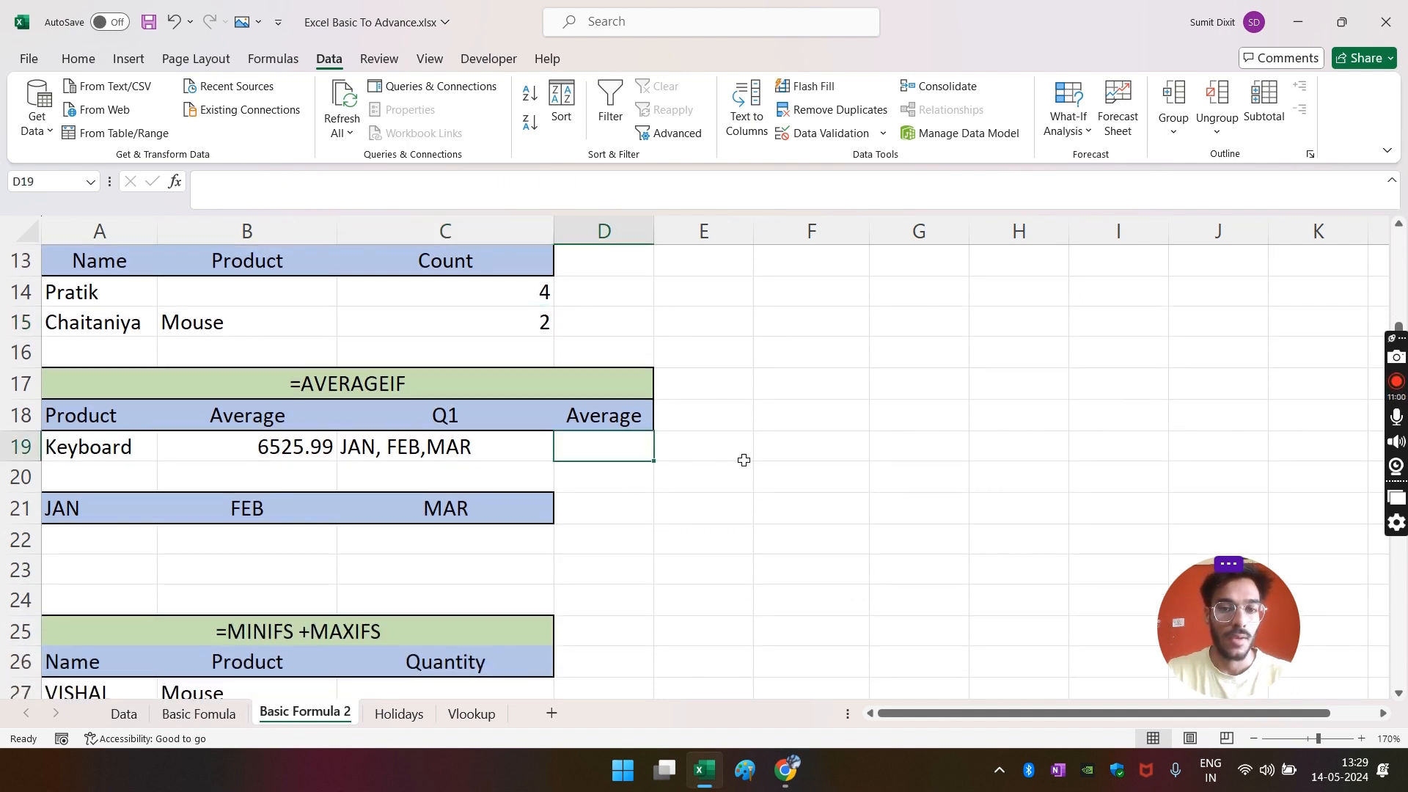
pyautogui.click(235, 453)
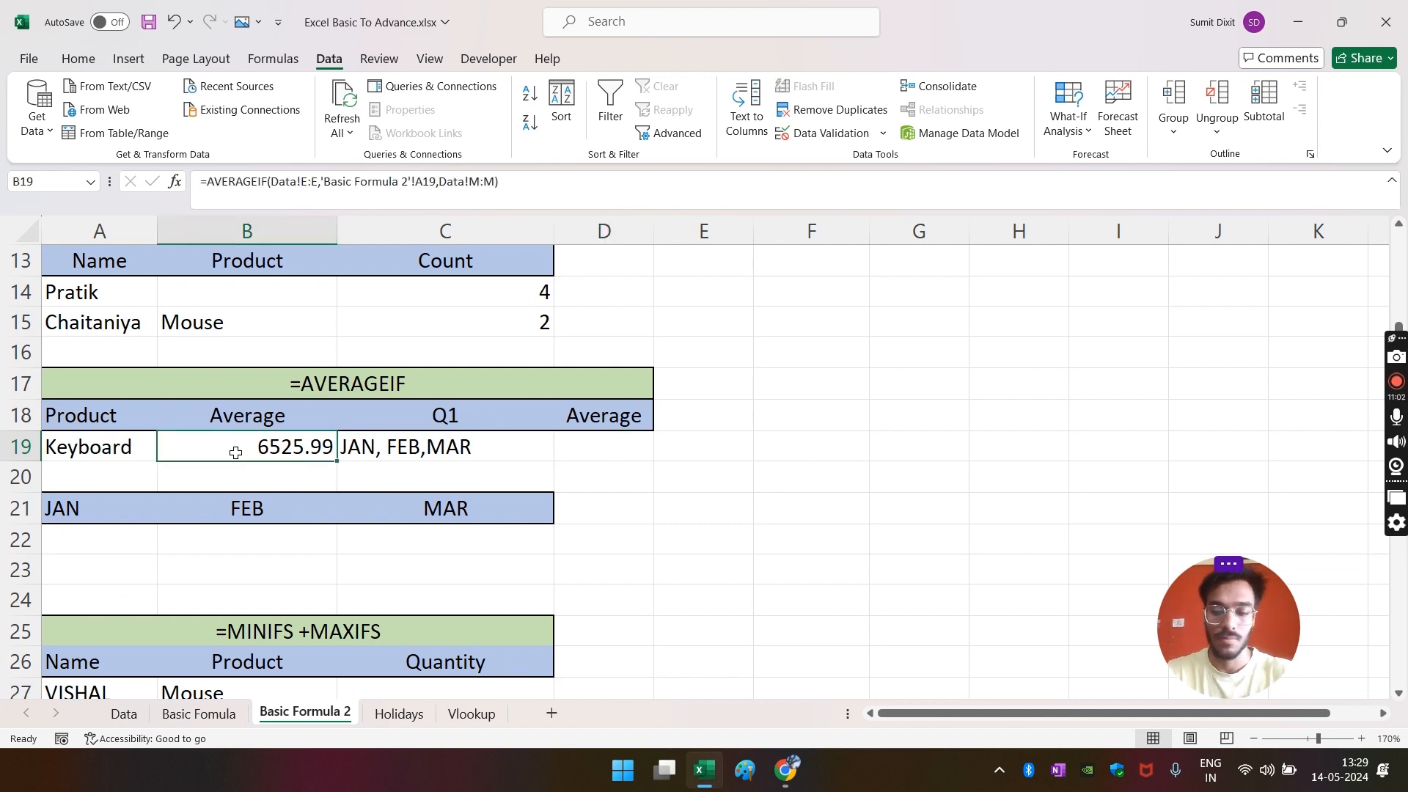
pyautogui.press('Delete')
pyautogui.click(678, 478)
pyautogui.click(279, 455)
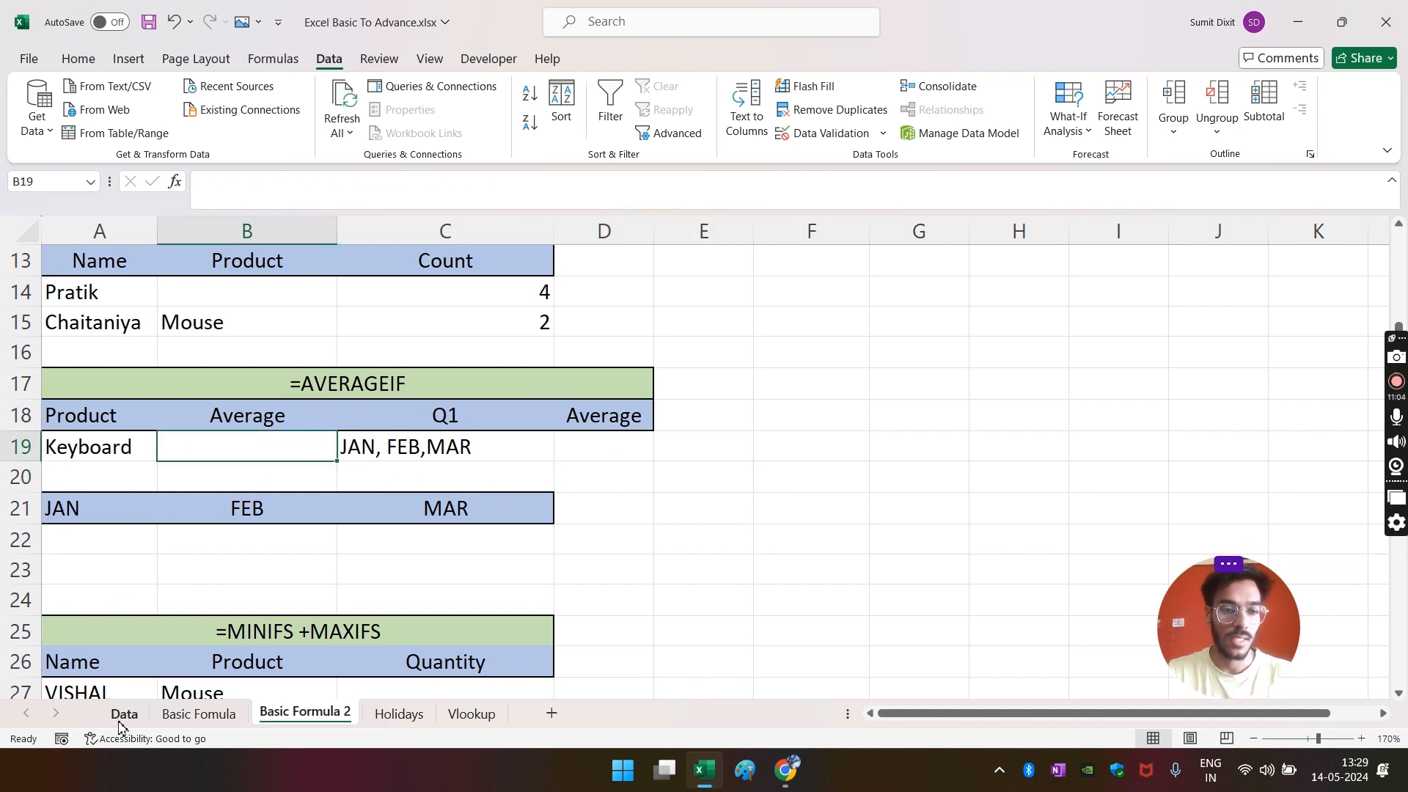
pyautogui.click(124, 714)
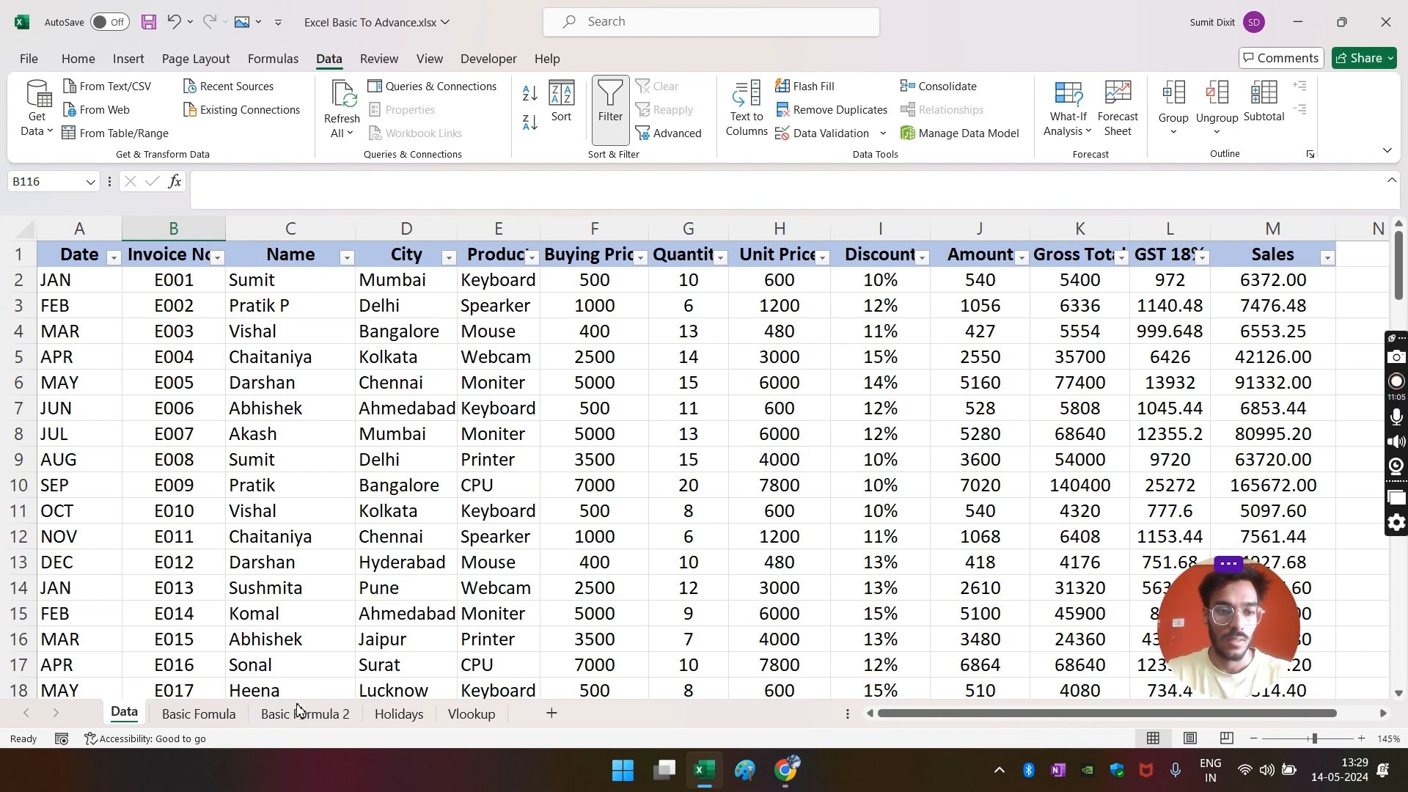
# - Inspect the Q1 and Q2 AVERAGE total formulas on the Basic Formula sheet
pyautogui.click(204, 715)
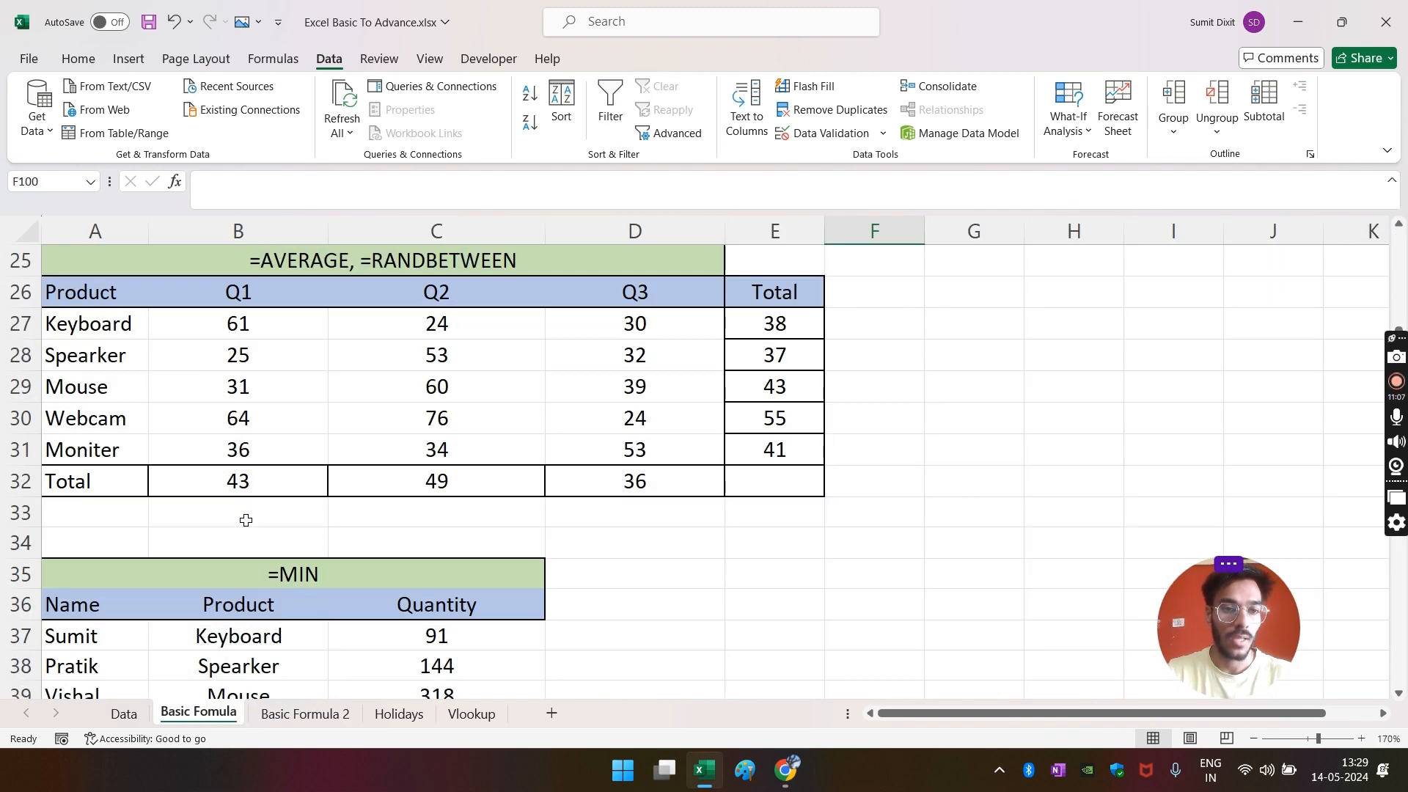
pyautogui.moveTo(95, 328); pyautogui.dragTo(660, 443)
pyautogui.click(254, 489)
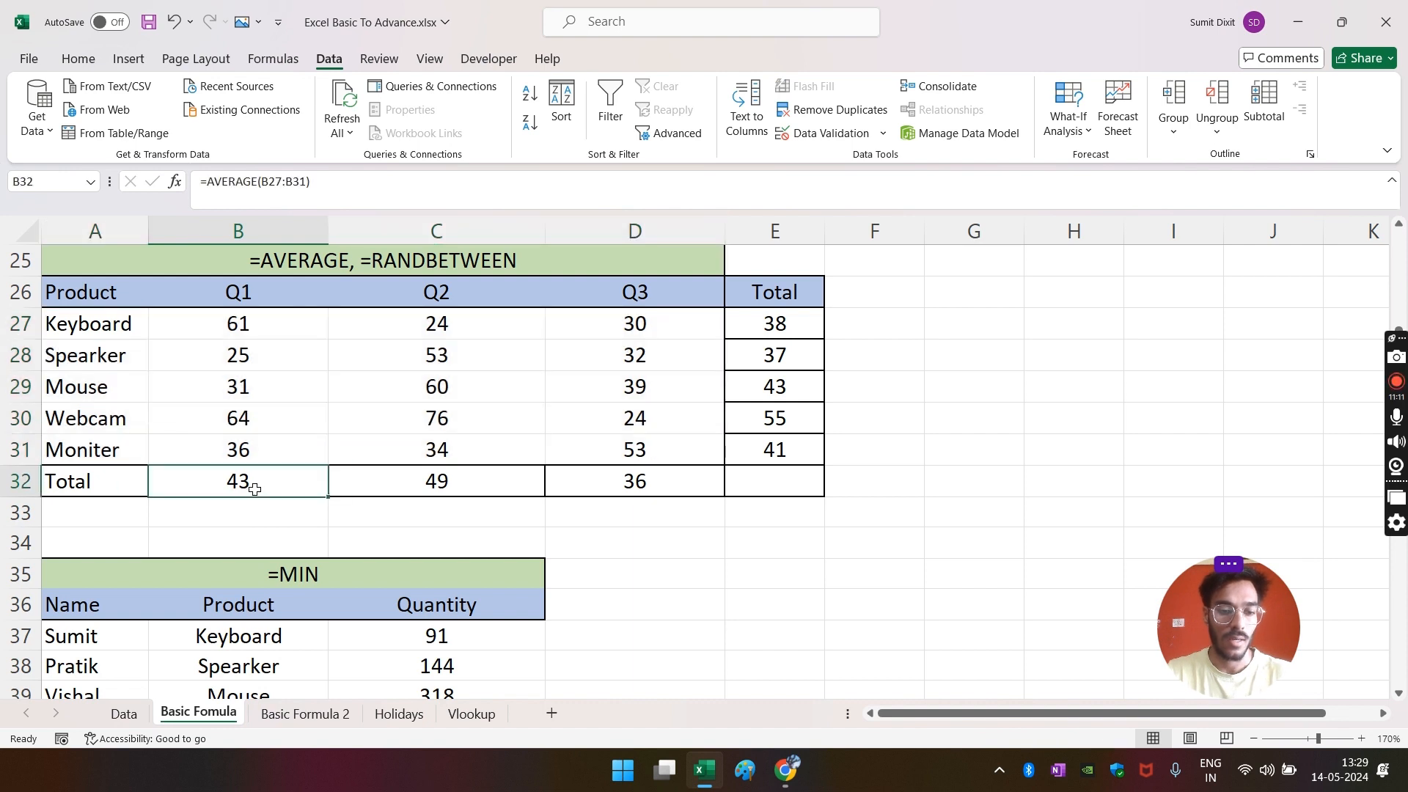
pyautogui.doubleClick(254, 489)
pyautogui.press('Escape')
pyautogui.click(392, 489)
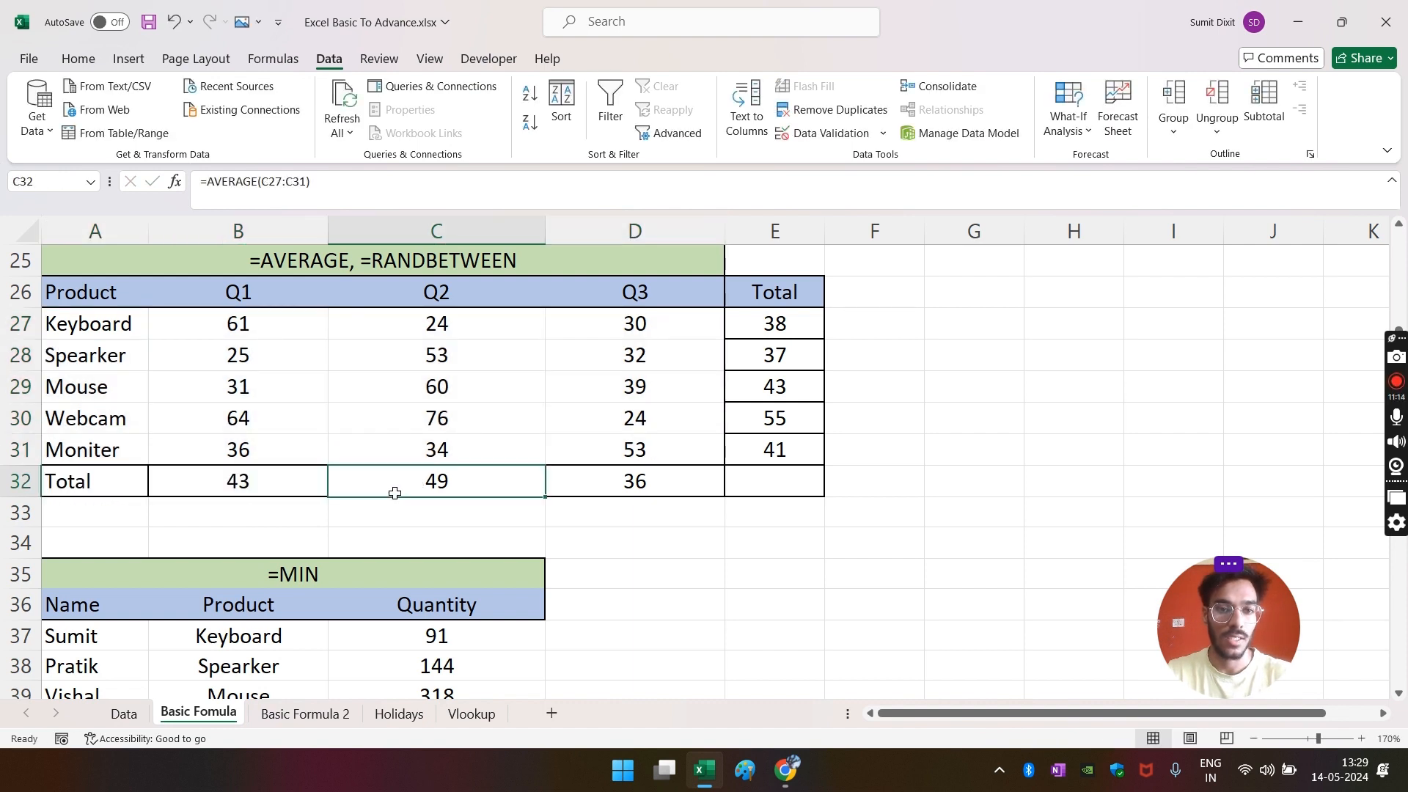
pyautogui.doubleClick(394, 491)
pyautogui.press('Escape')
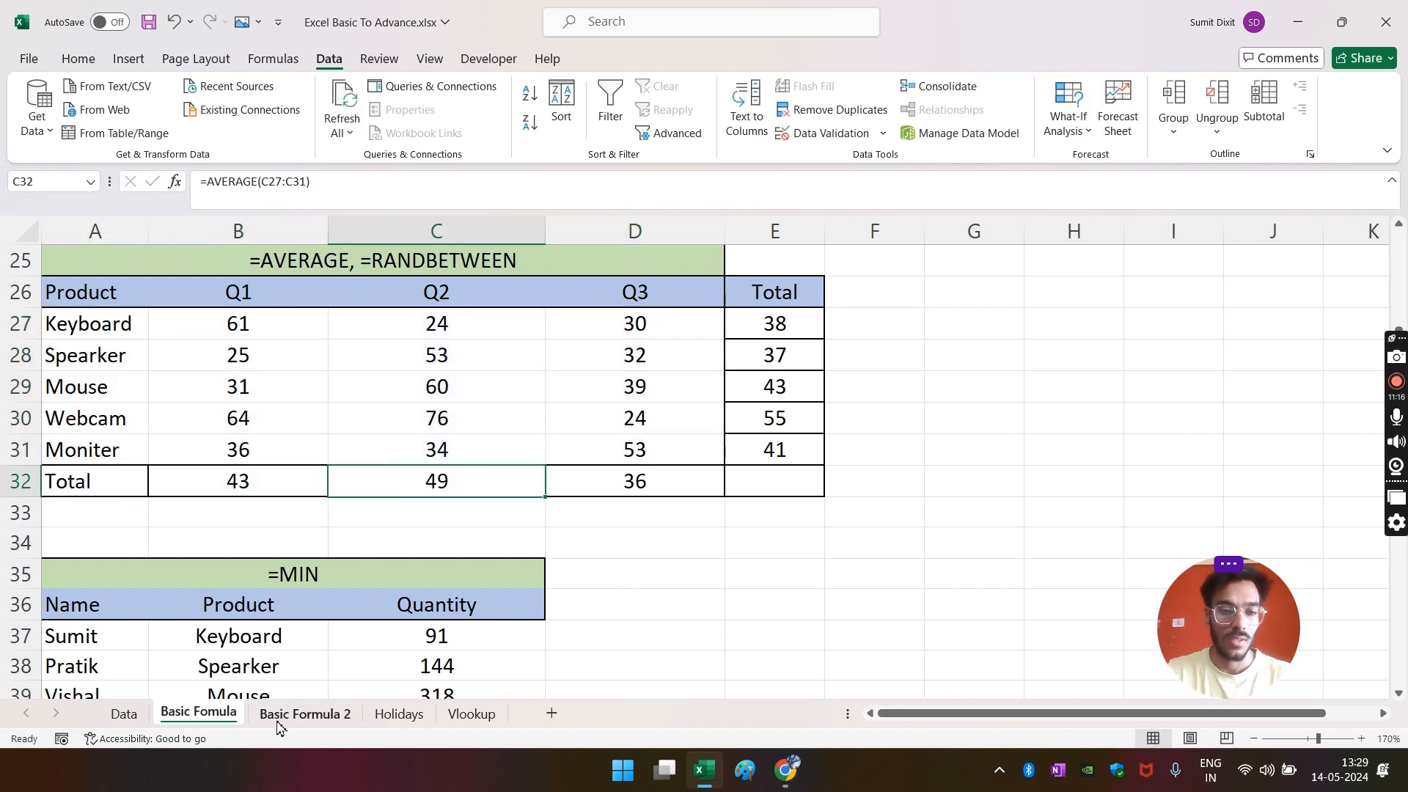
pyautogui.click(305, 714)
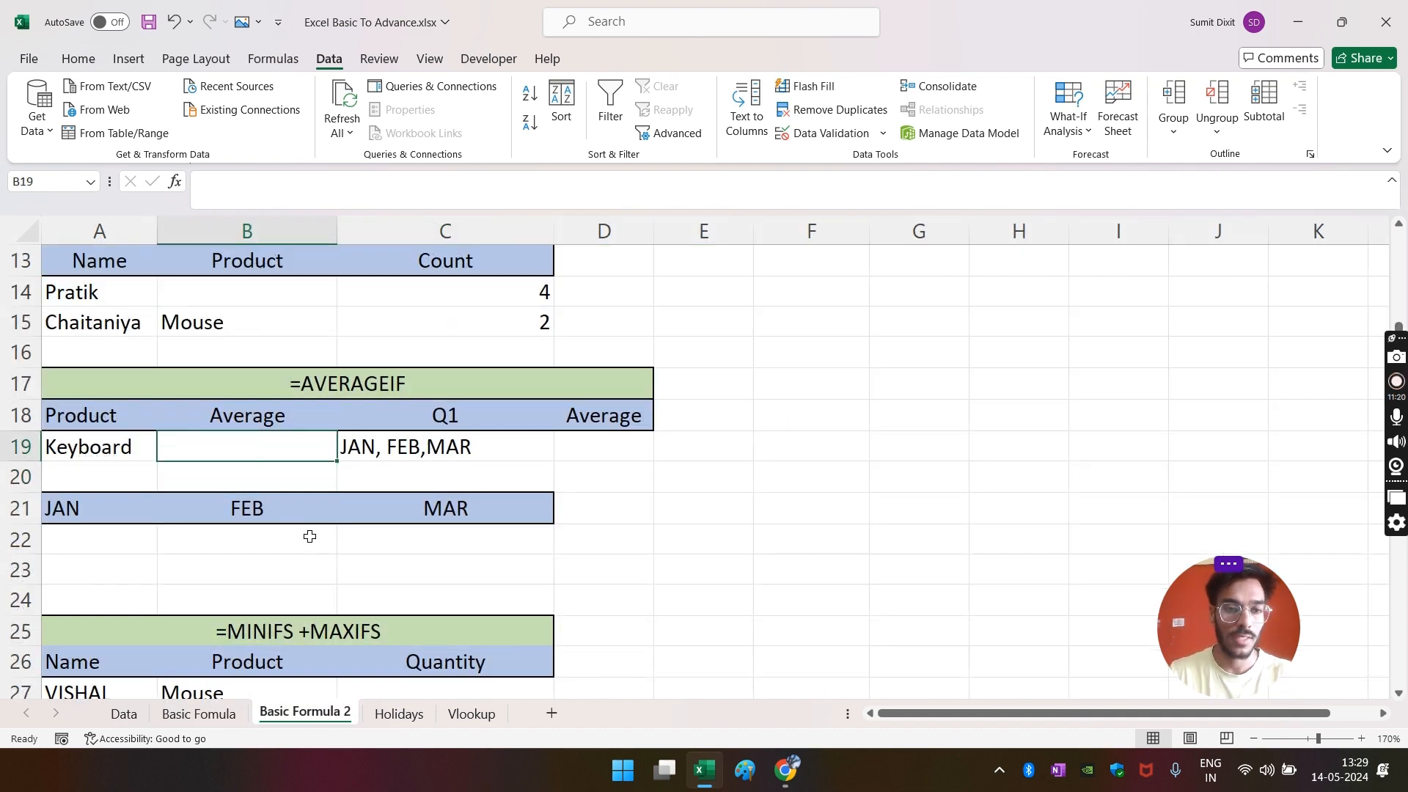
# - Start =AVERAGEIF in B19 with Data column E as range and A19 (Keyboard) as criteria
pyautogui.write('=aver')
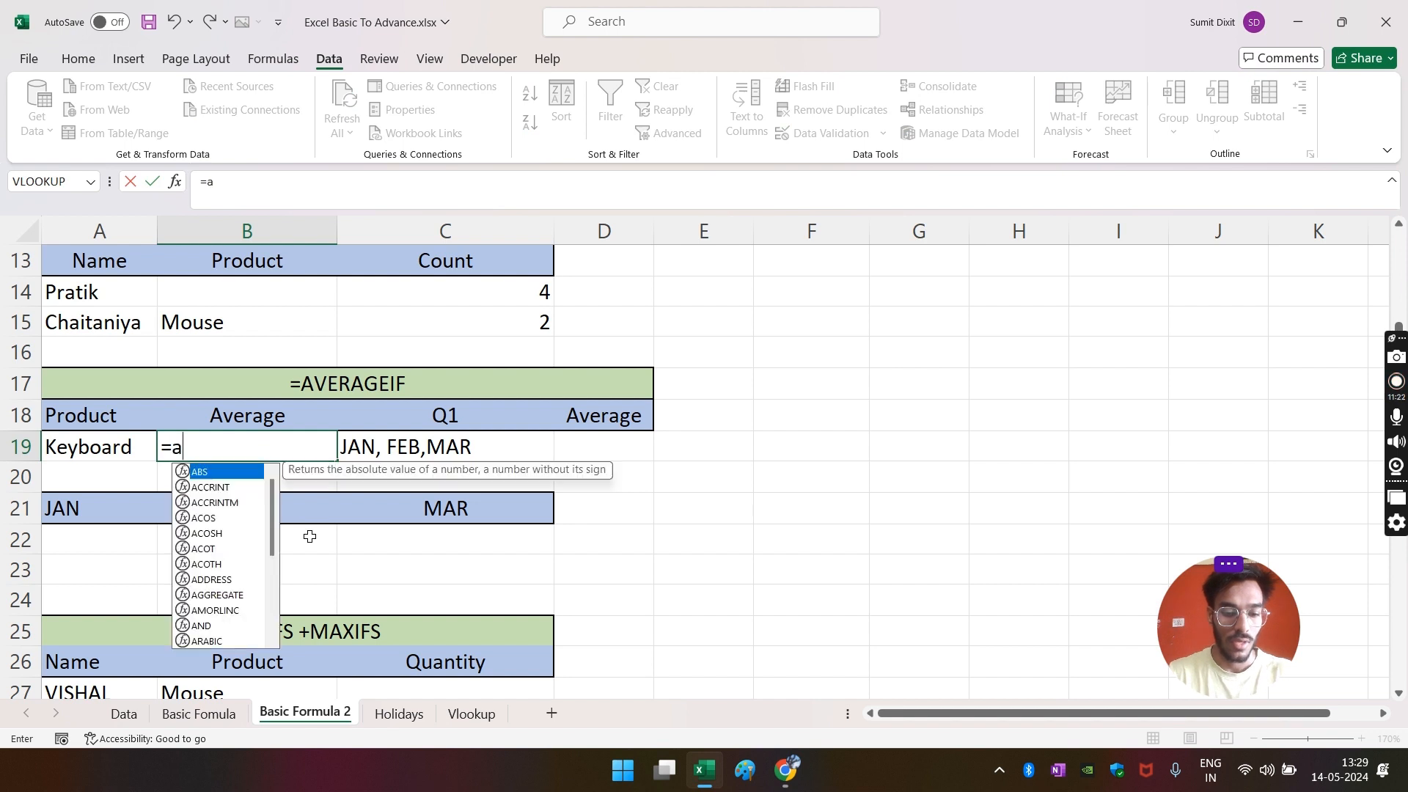
pyautogui.press('Down')
pyautogui.press('Down')
pyautogui.press('Tab')
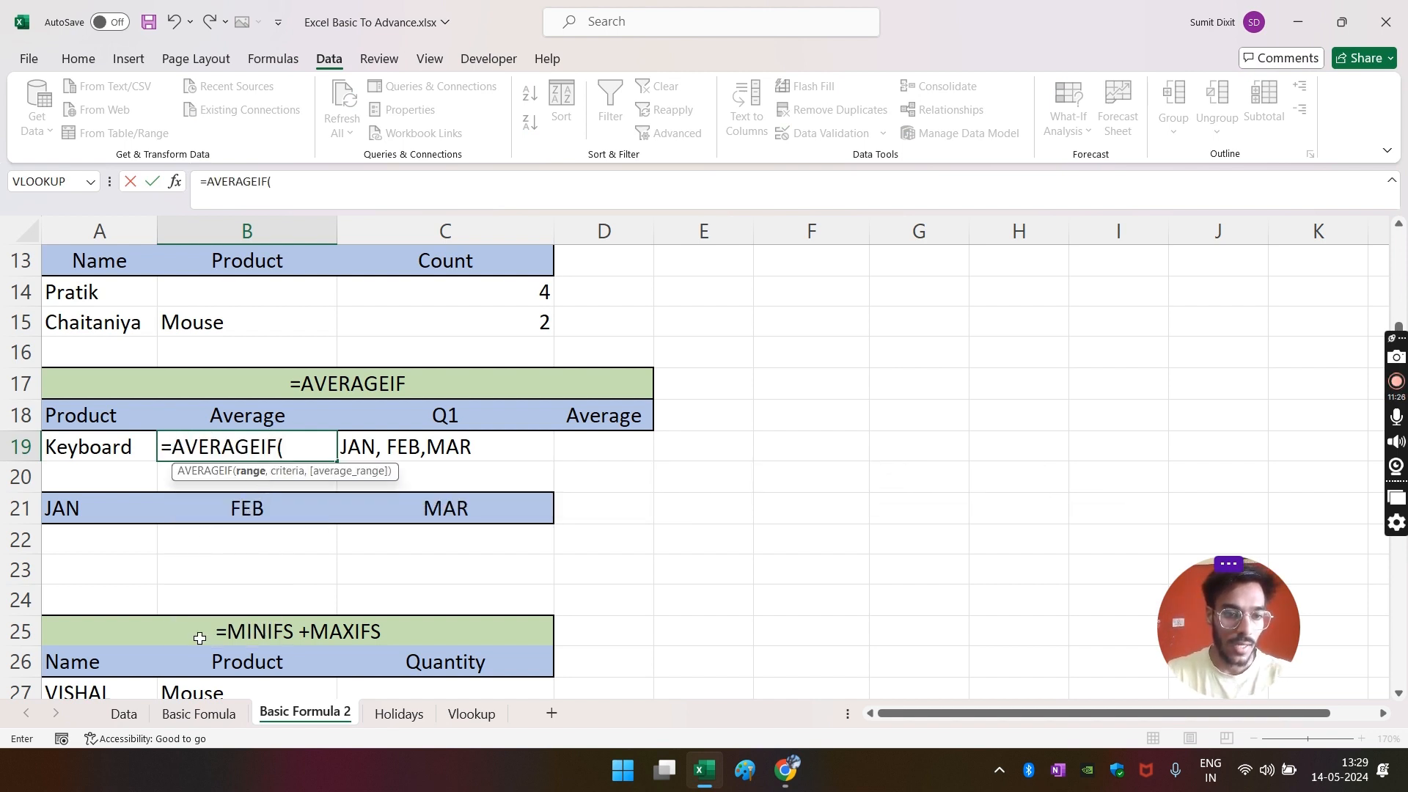
pyautogui.click(123, 713)
pyautogui.click(476, 228)
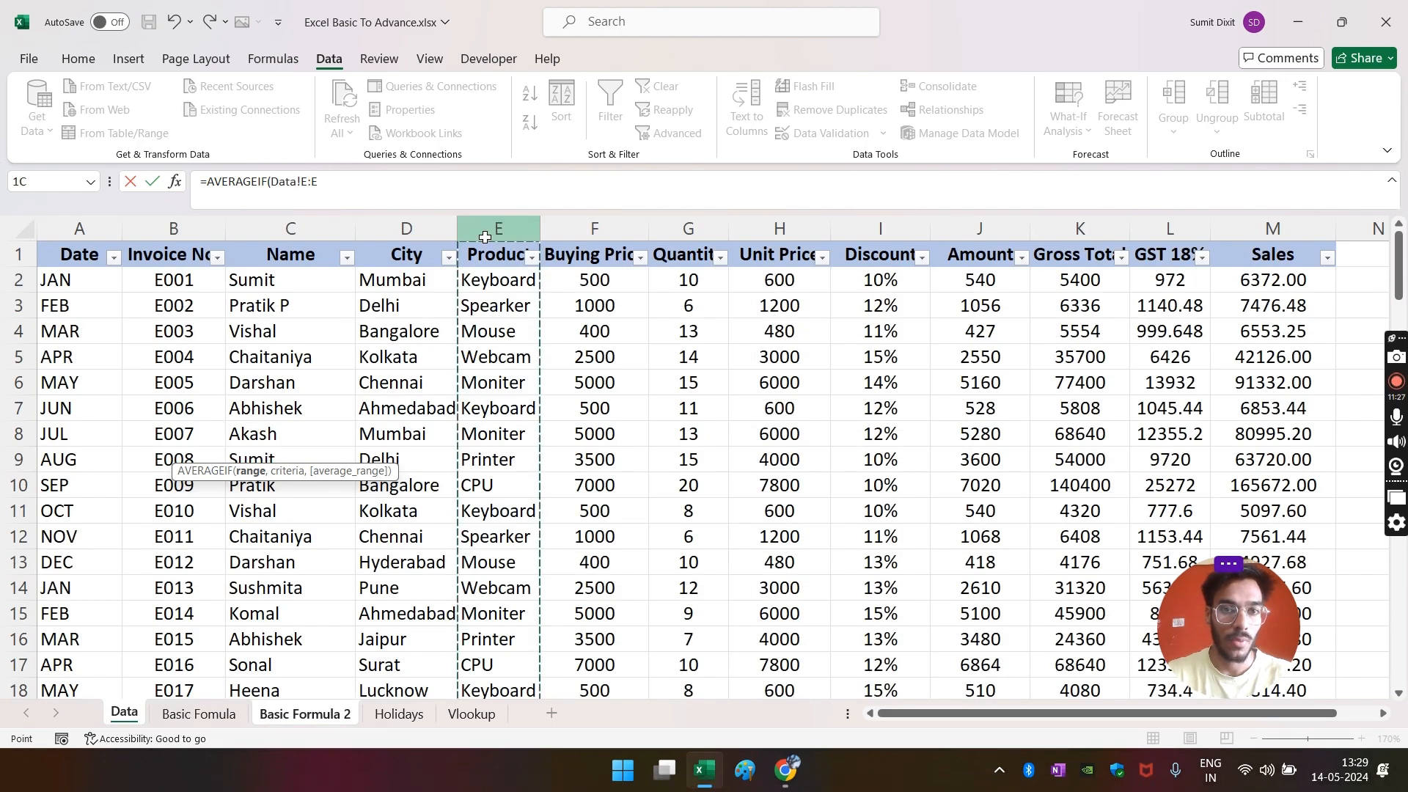
pyautogui.write(',')
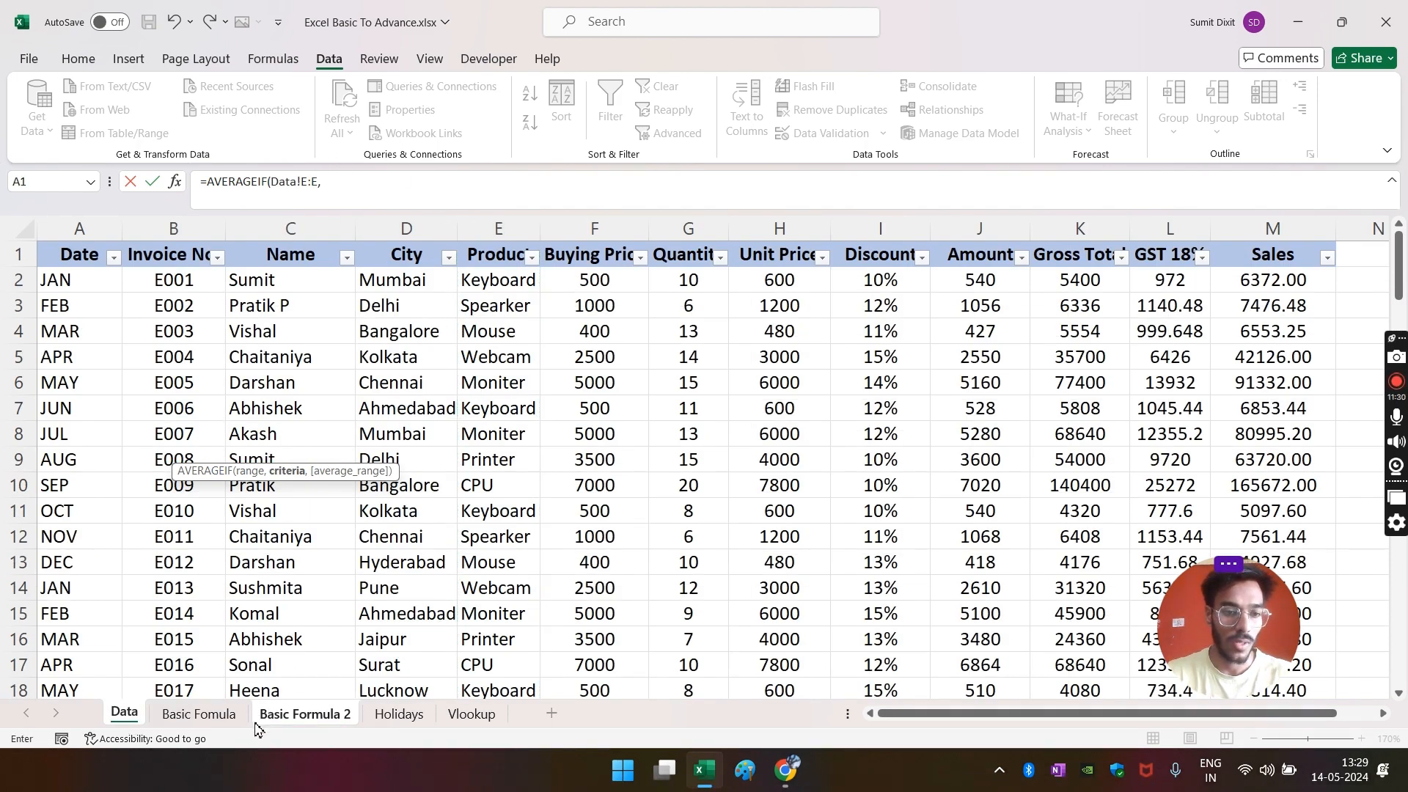
pyautogui.click(317, 715)
pyautogui.click(105, 453)
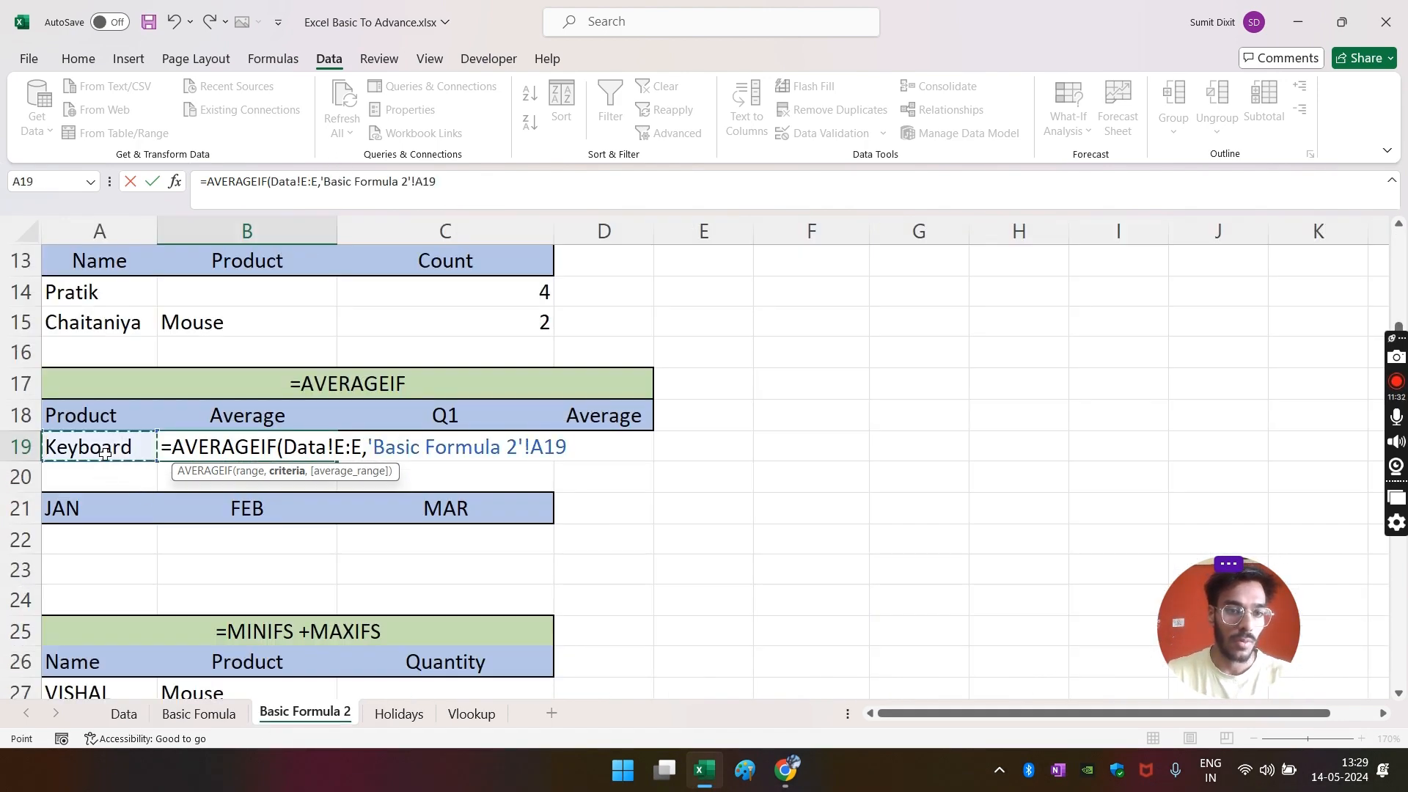
# - Use Data column M as the average range, giving 6525.99
pyautogui.write(',')
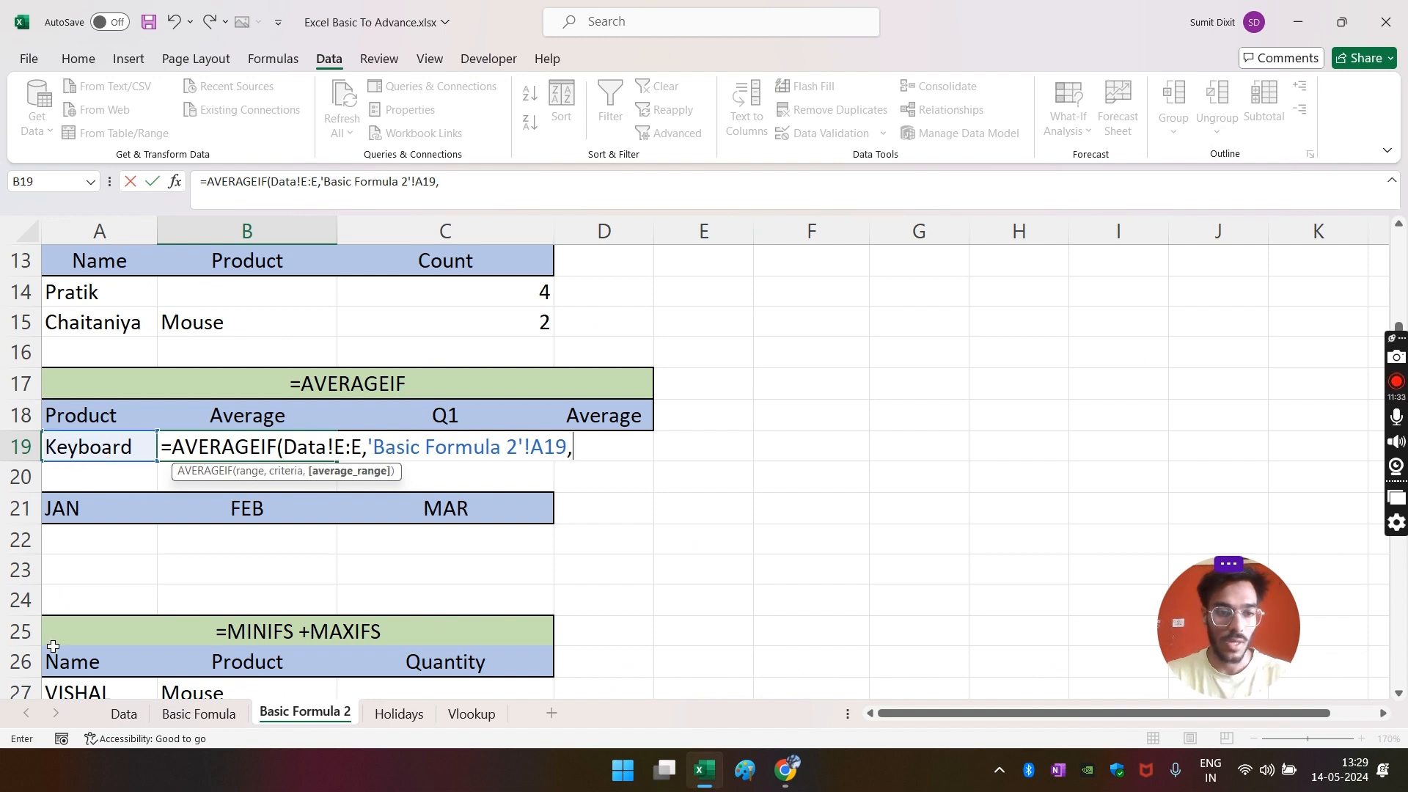
pyautogui.click(124, 714)
pyautogui.click(1266, 227)
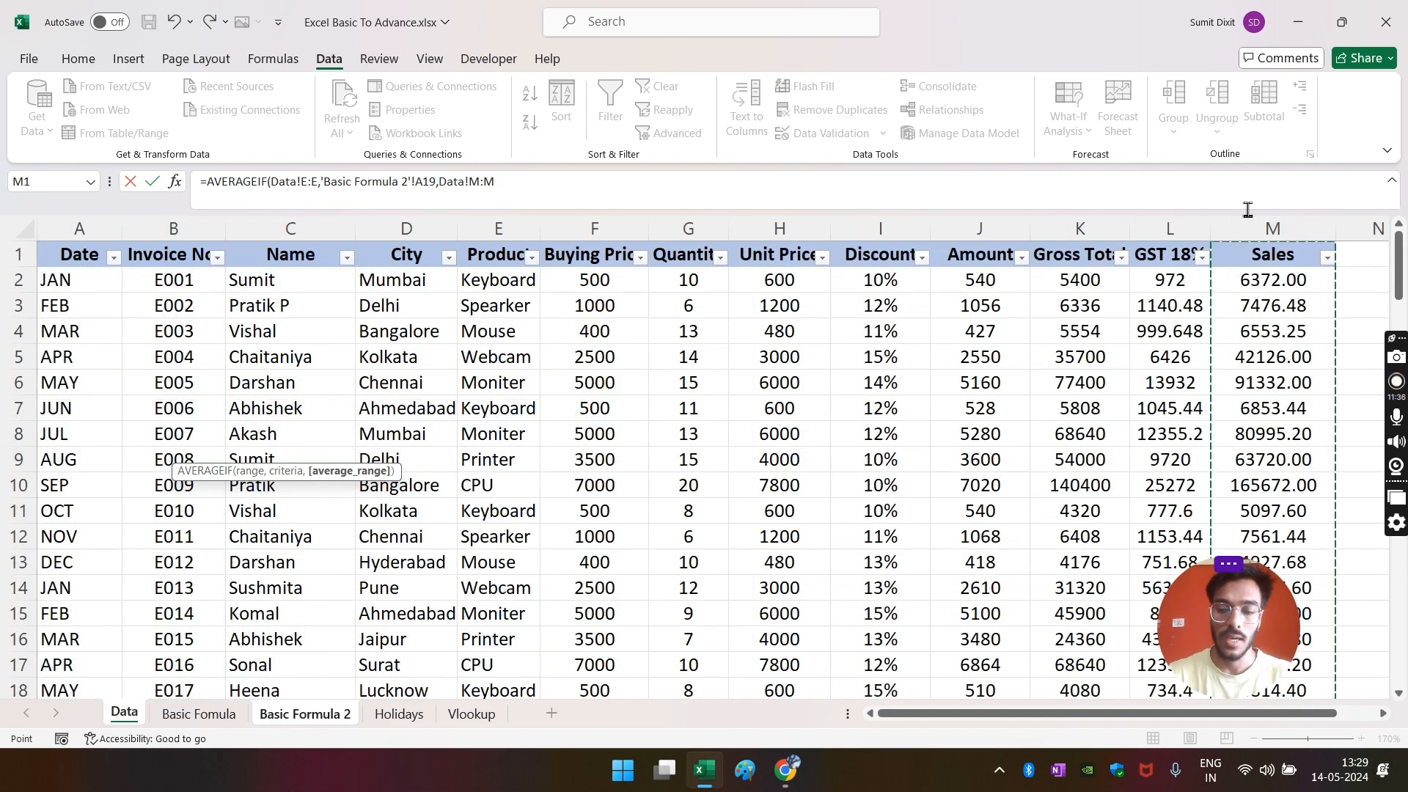
pyautogui.press('Return')
pyautogui.press('Up')
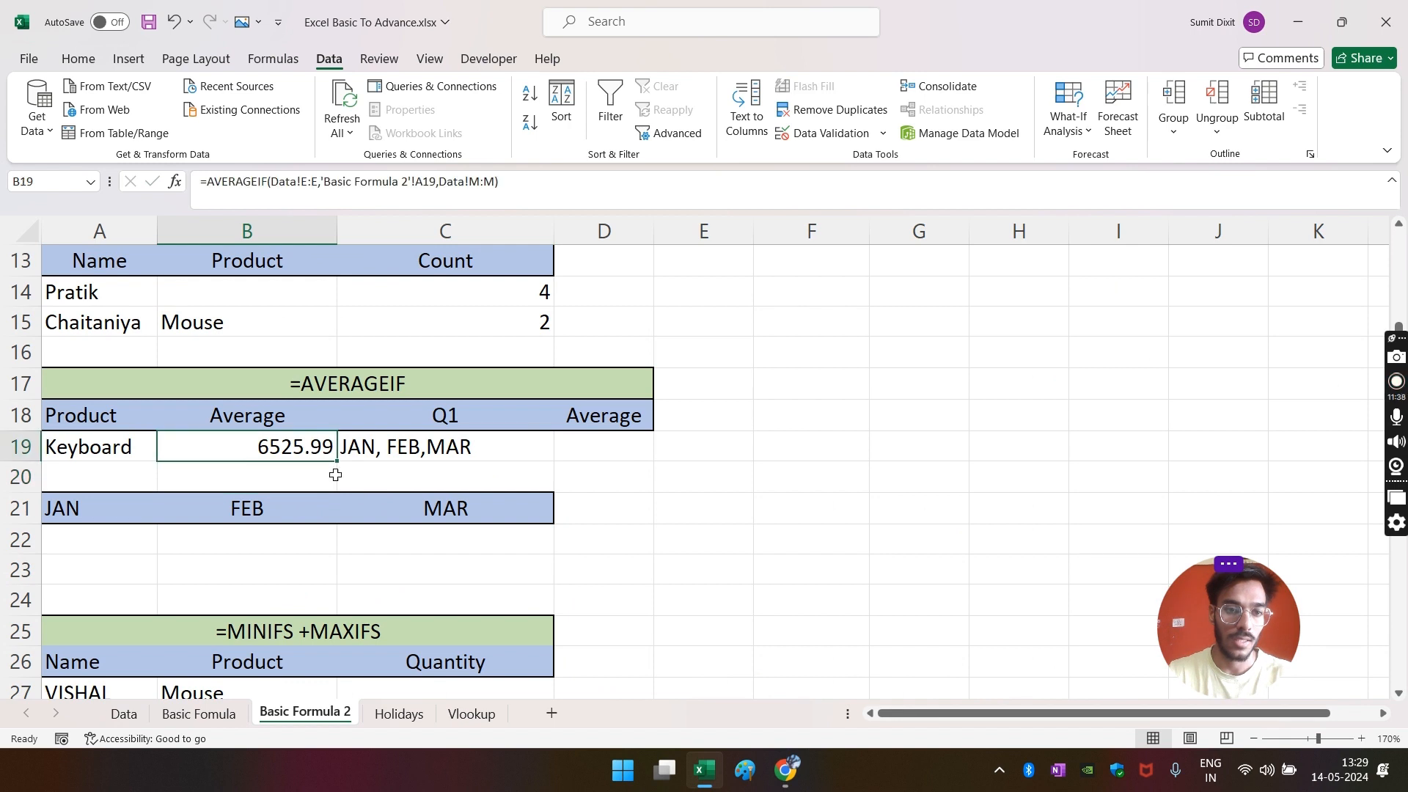
pyautogui.click(79, 59)
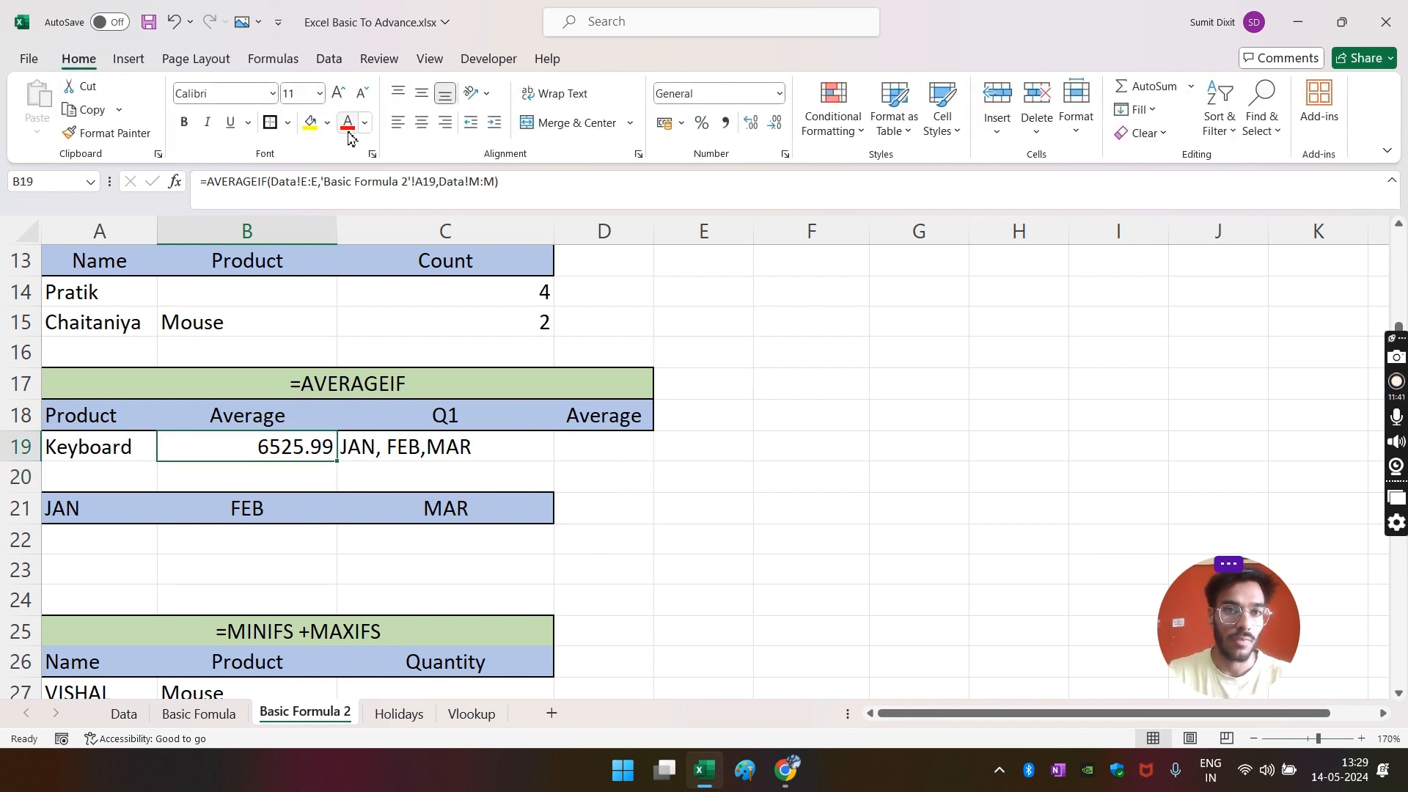
# - Centre B19 and check that Keyboard-only Sales on Data average 6525.99
pyautogui.click(421, 123)
pyautogui.click(217, 562)
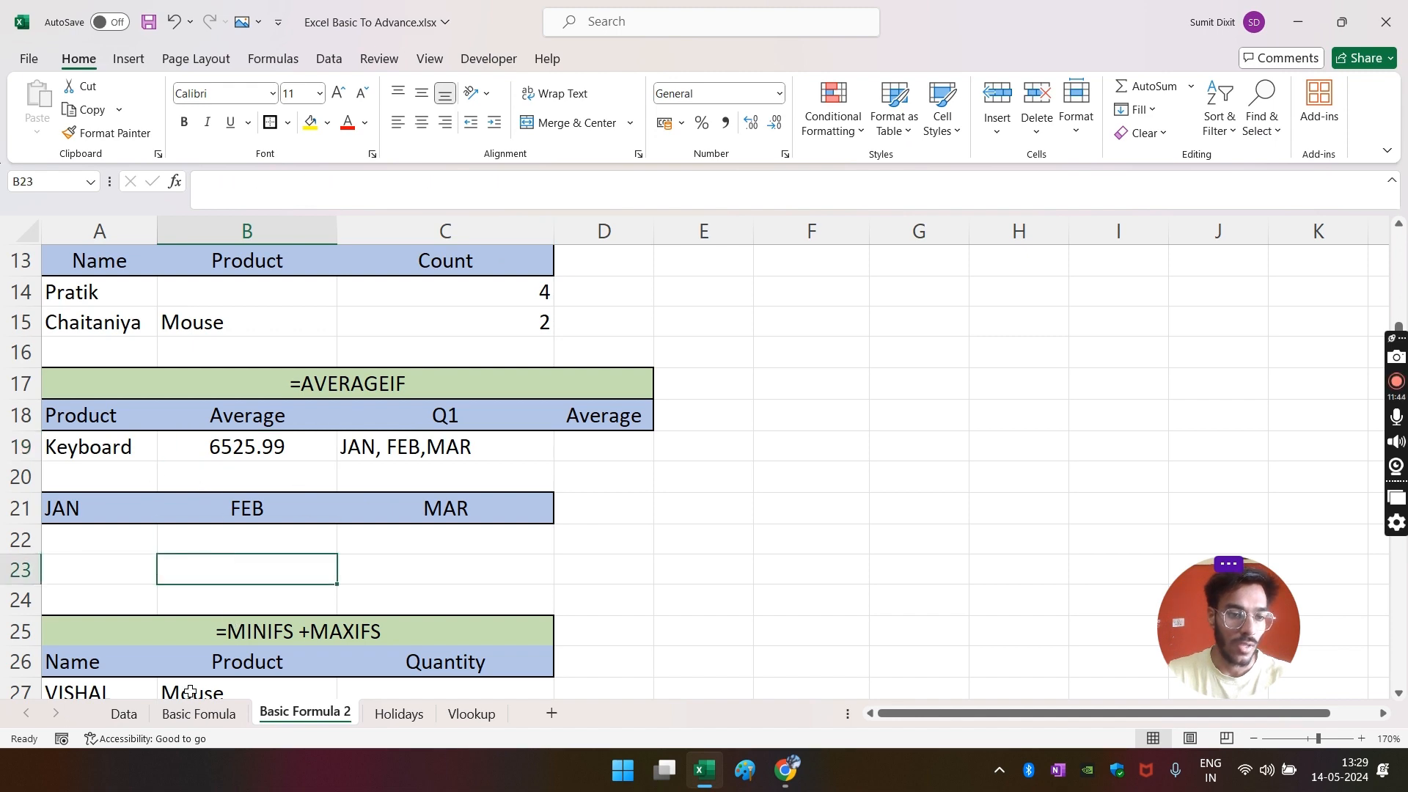
pyautogui.click(124, 714)
pyautogui.click(594, 305)
pyautogui.click(532, 257)
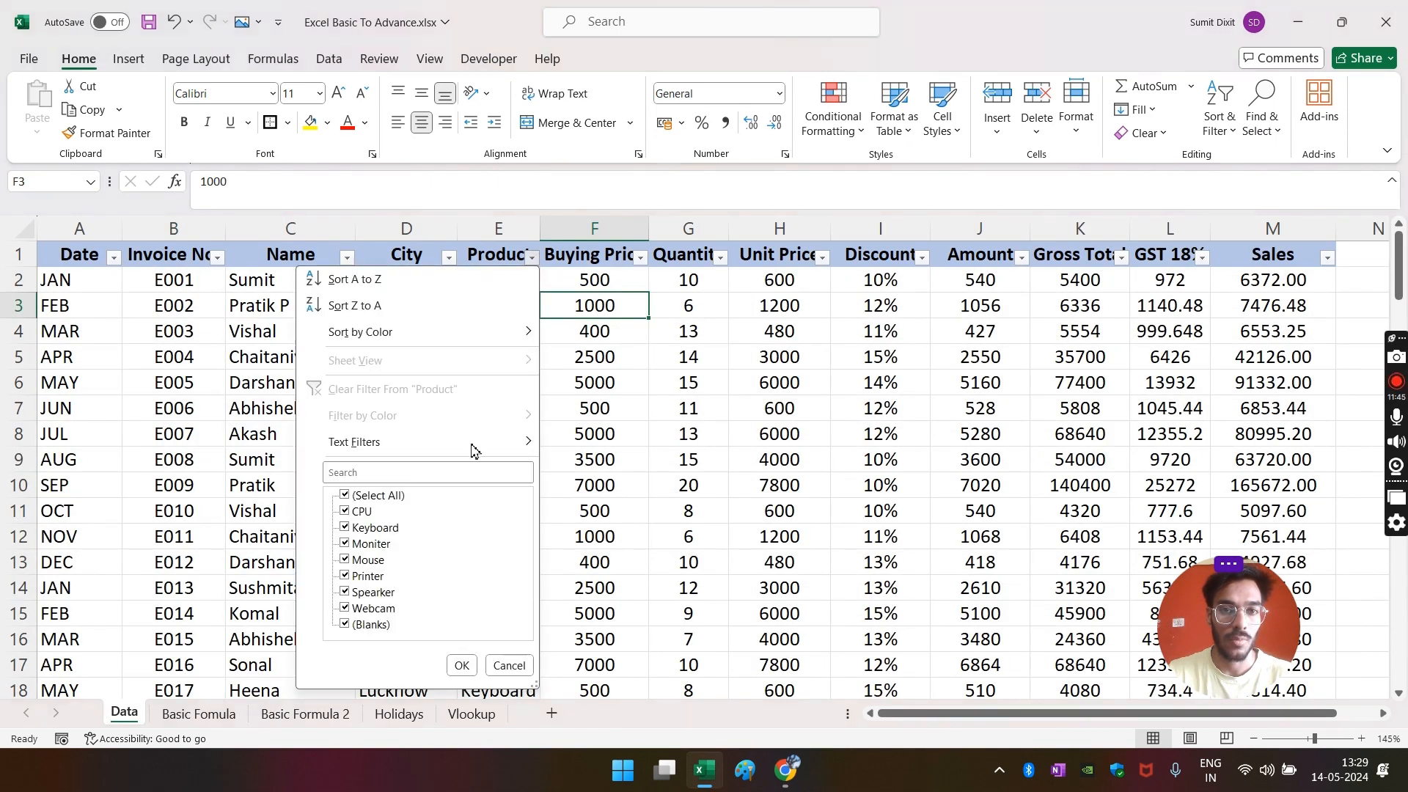
pyautogui.click(377, 498)
pyautogui.click(376, 528)
pyautogui.click(461, 666)
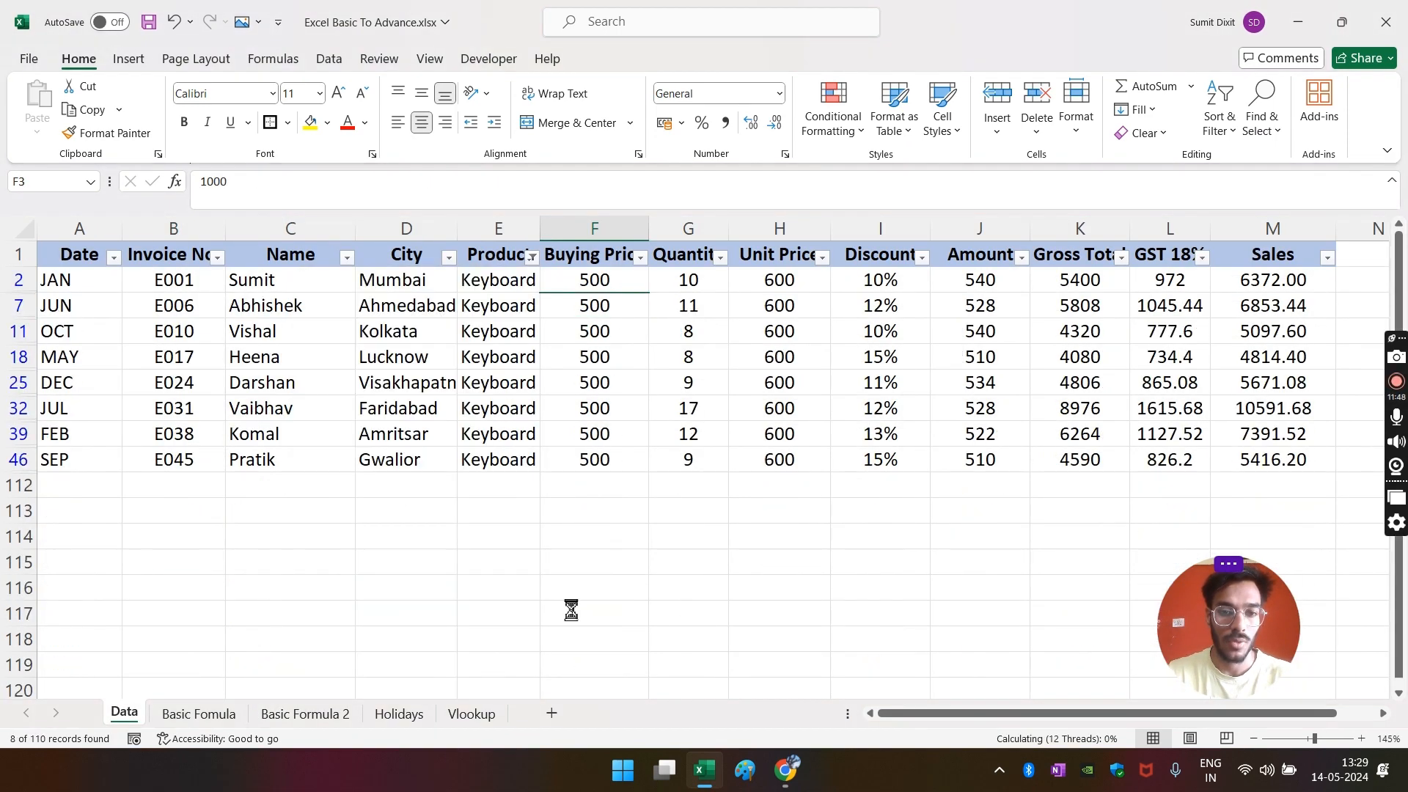
pyautogui.moveTo(1273, 280); pyautogui.dragTo(1273, 459)
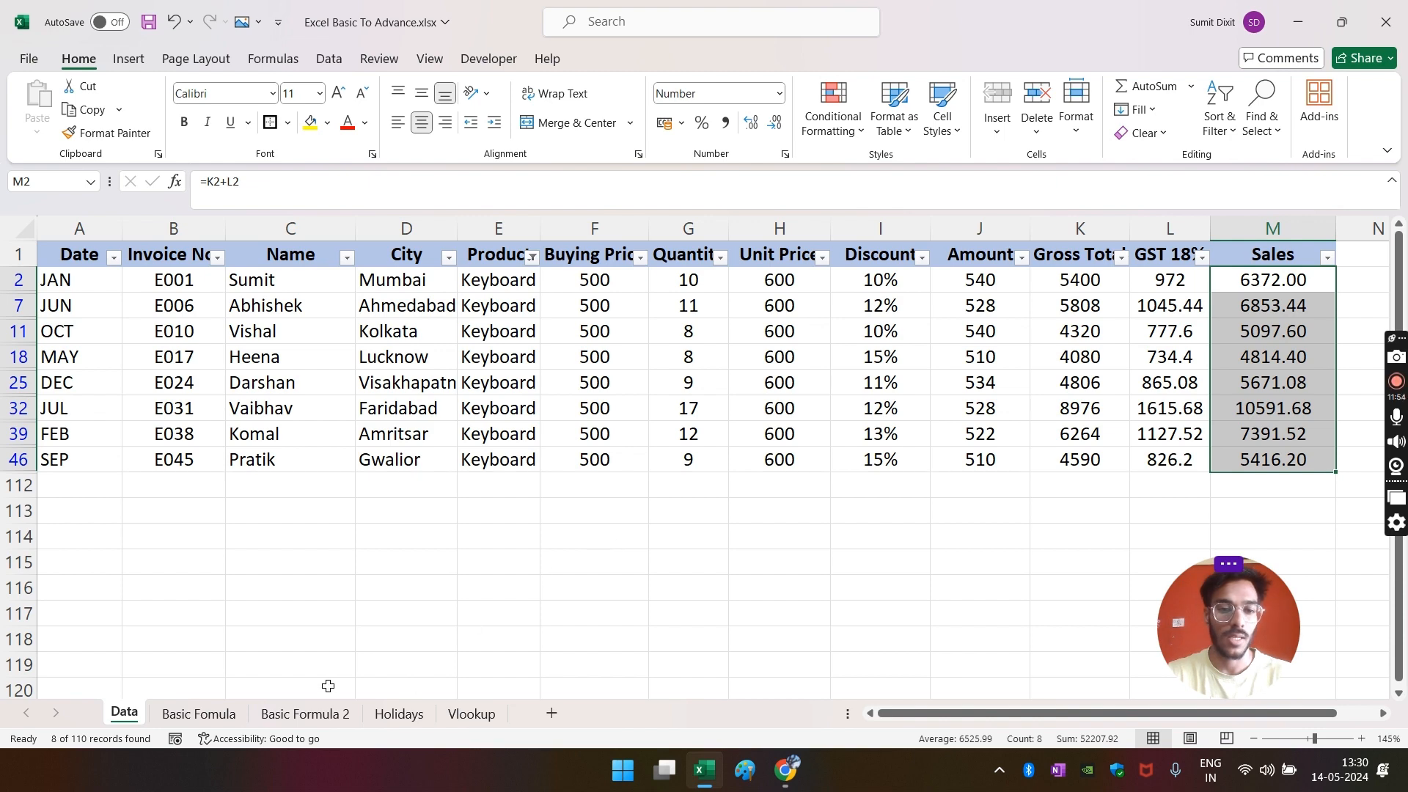
pyautogui.click(307, 717)
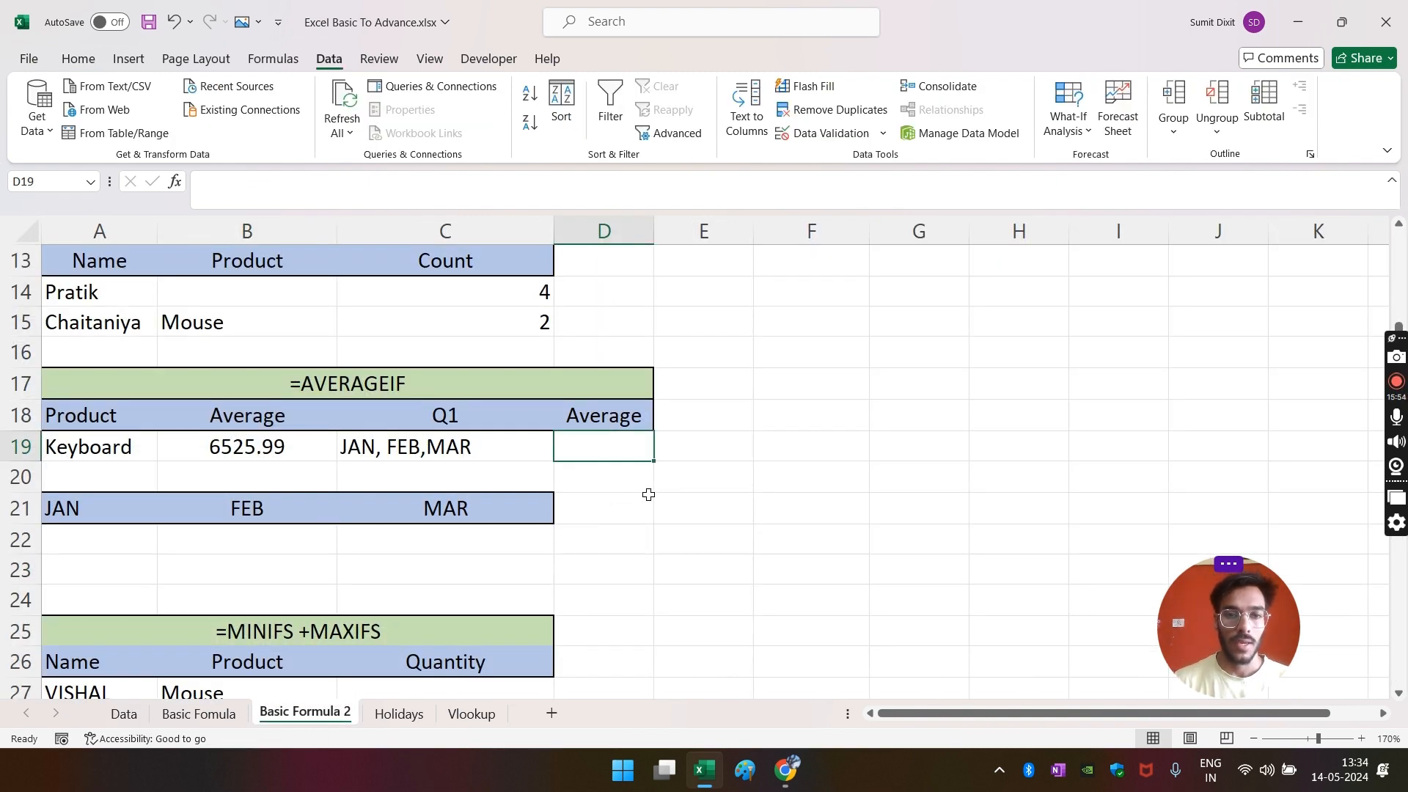
# - Start an =AVERAGEIFS( formula in D19 from the autocomplete list
pyautogui.write('=AVERG')
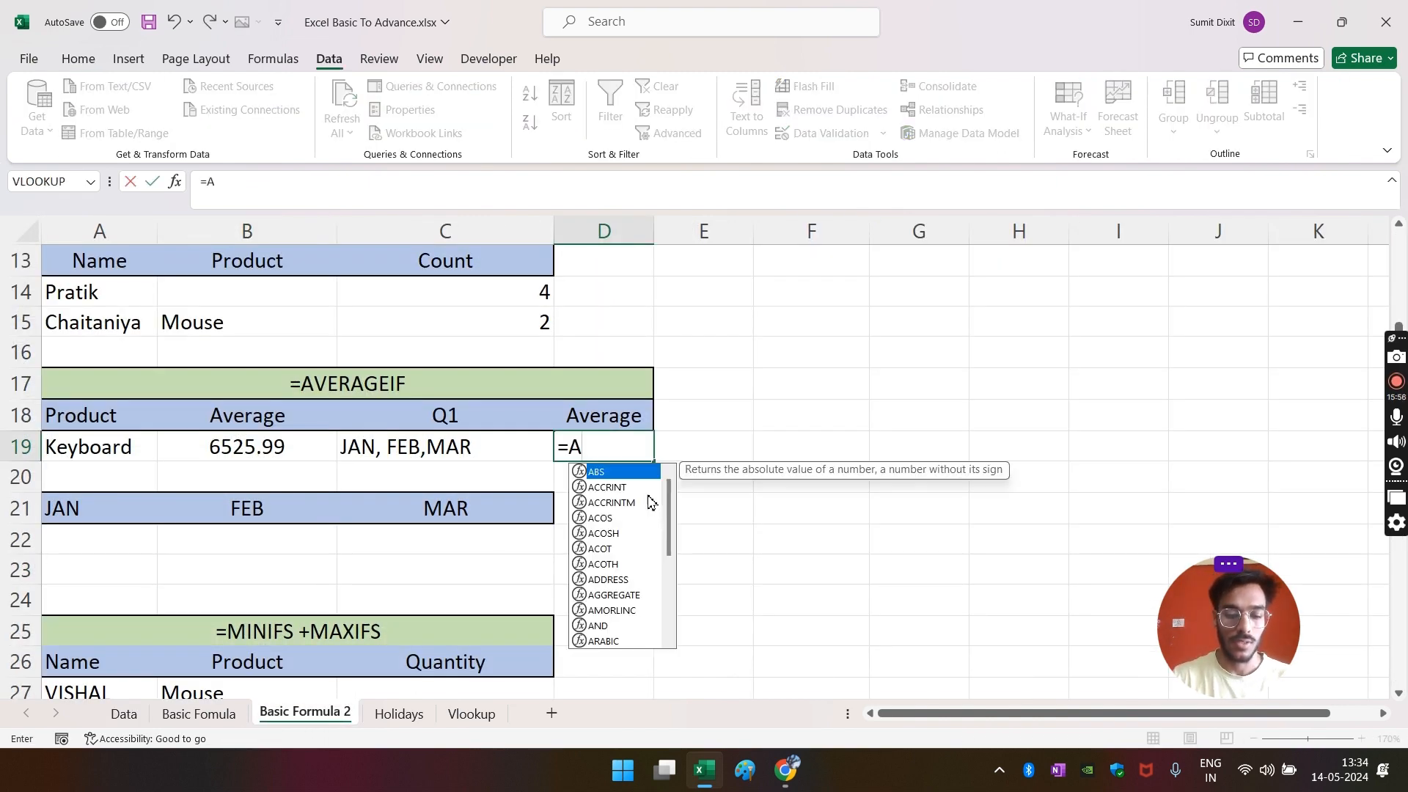
pyautogui.press('BackSpace')
pyautogui.press('BackSpace')
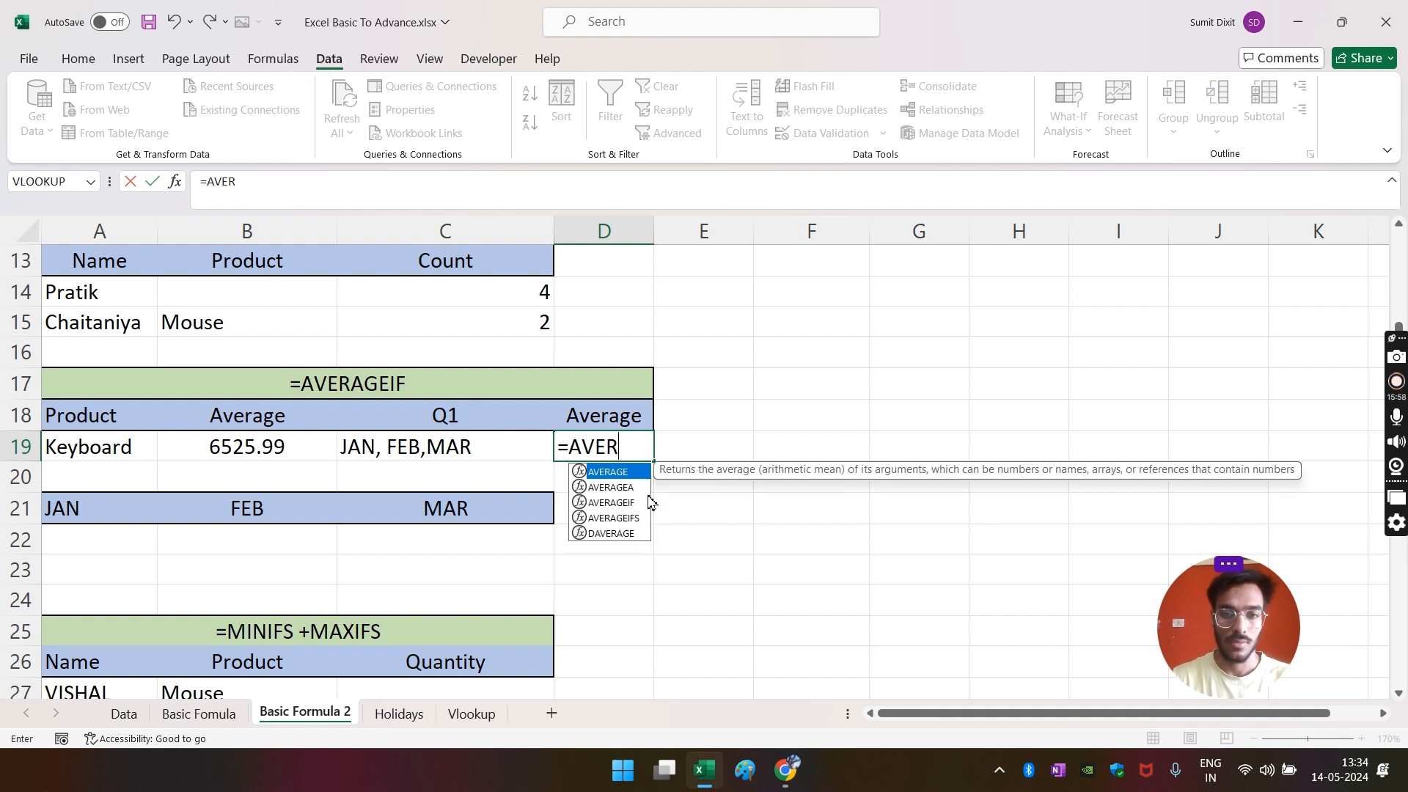
pyautogui.press('Down')
pyautogui.press('Down')
pyautogui.press('Down')
pyautogui.press('Down')
pyautogui.press('Tab')
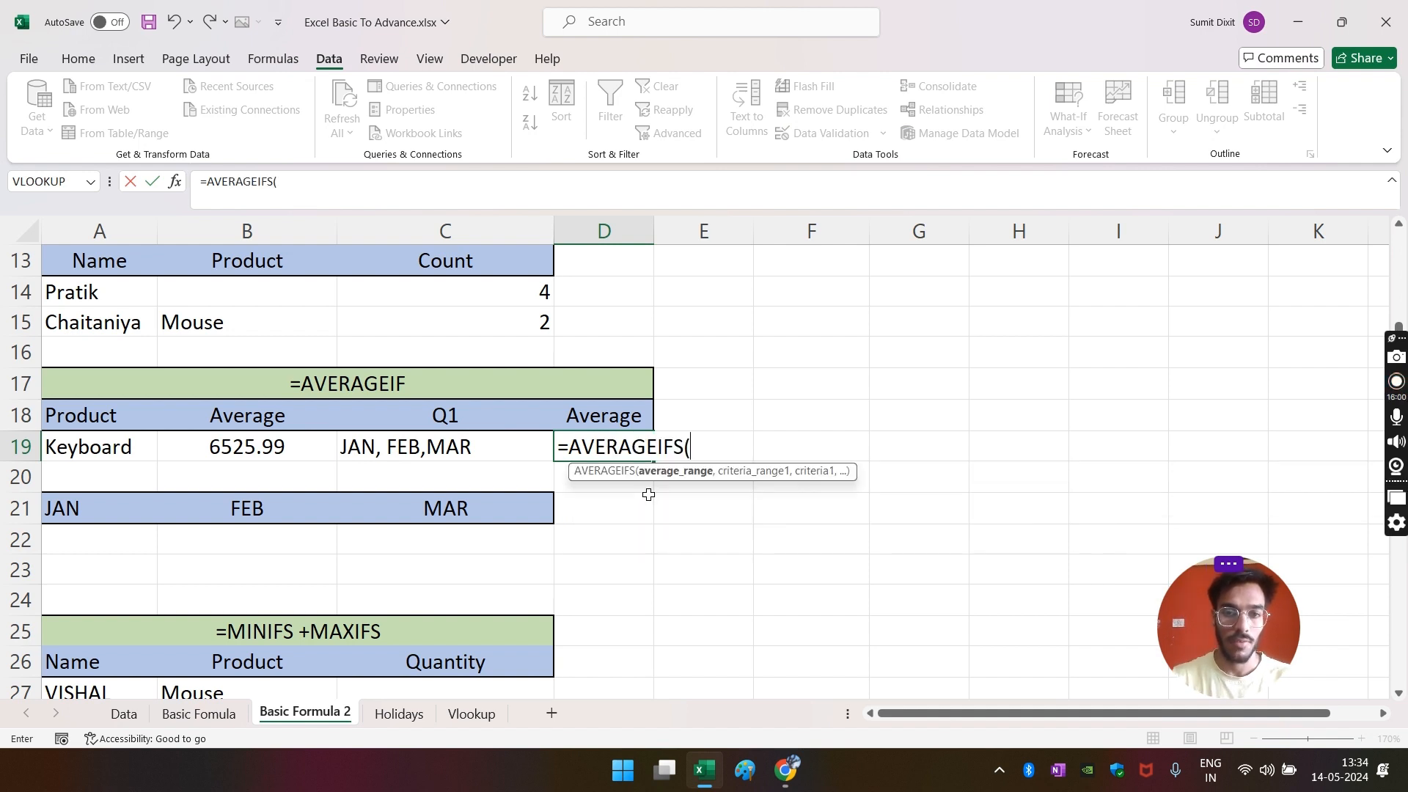
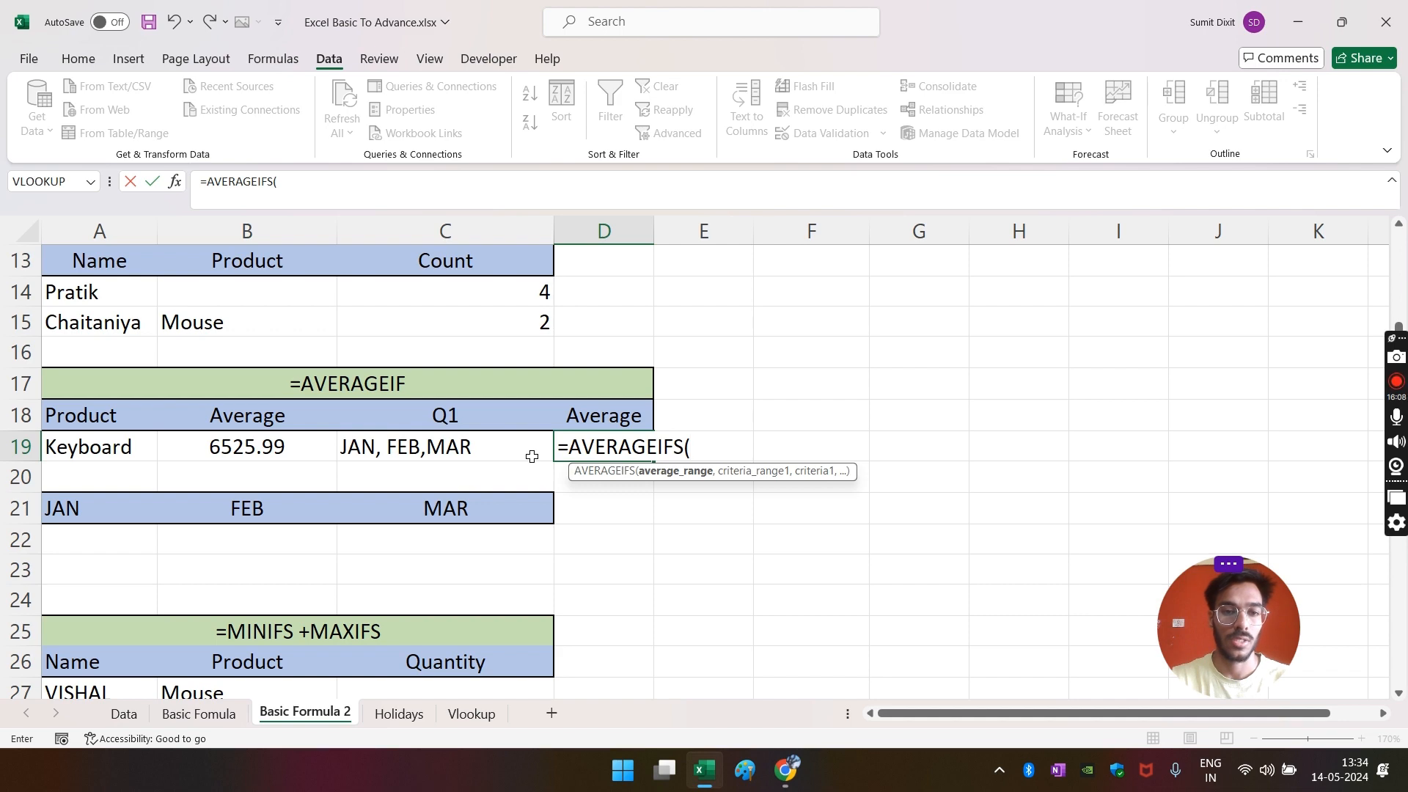
# - Use Data column G as the average range, with the Date column (A) matching "JAN"
pyautogui.click(123, 715)
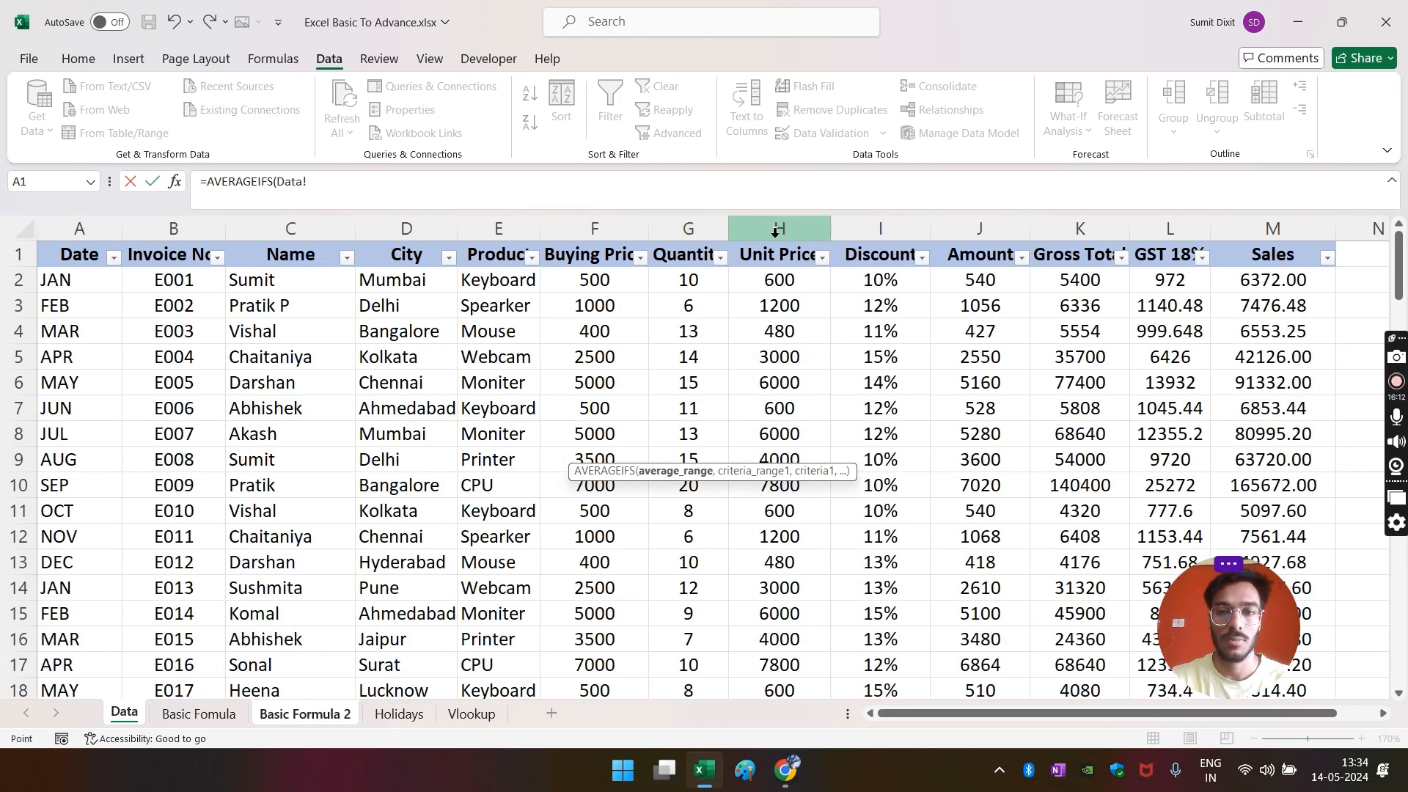
pyautogui.click(697, 233)
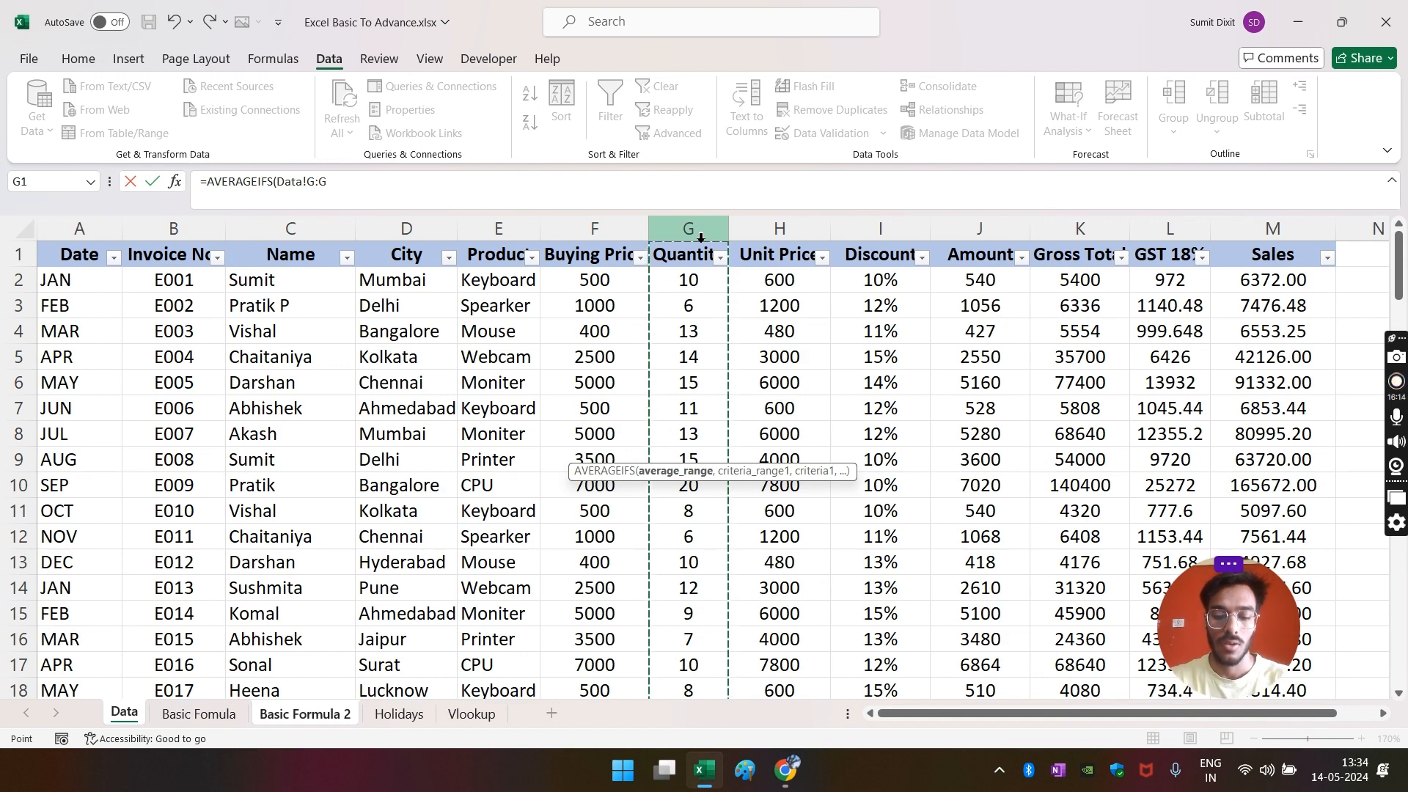
pyautogui.write(',')
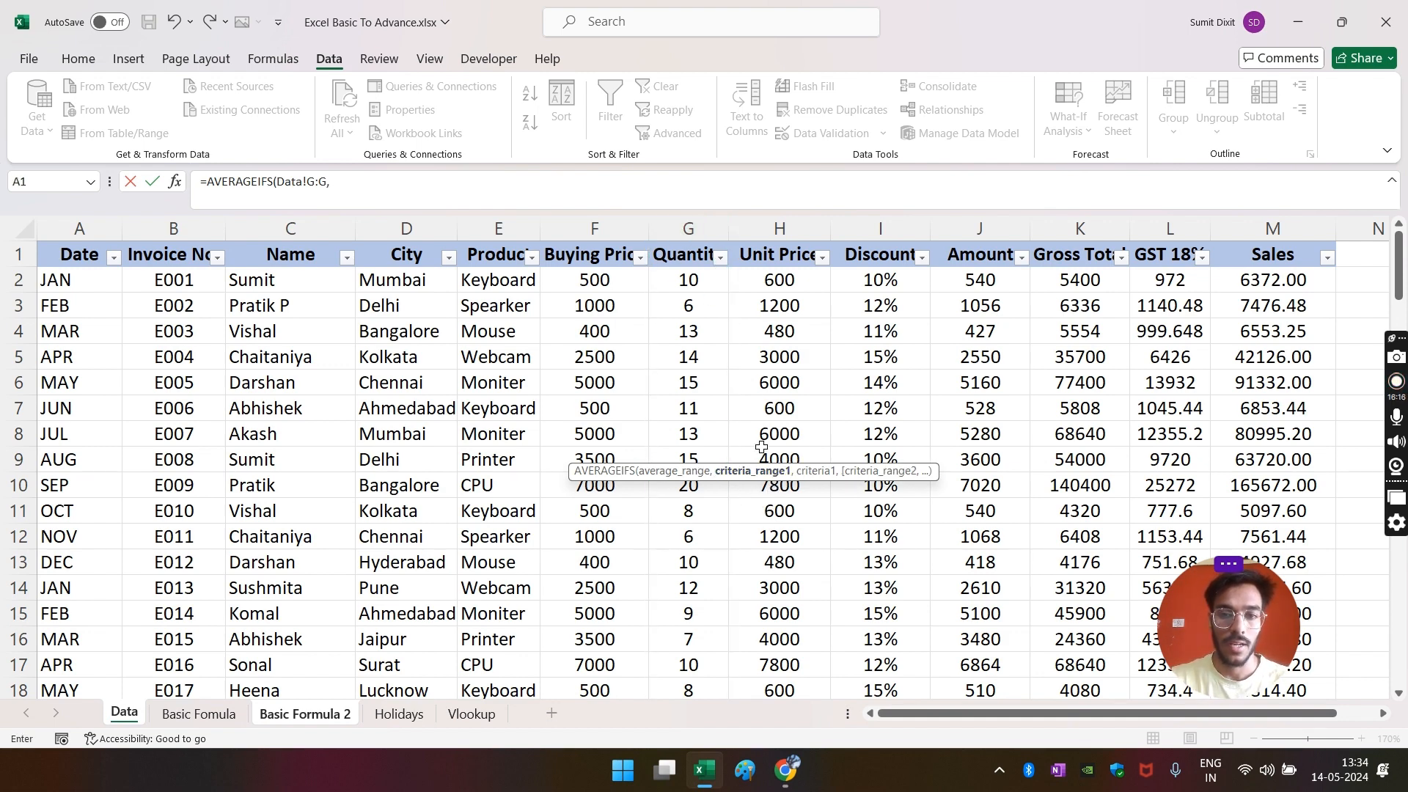
pyautogui.click(99, 235)
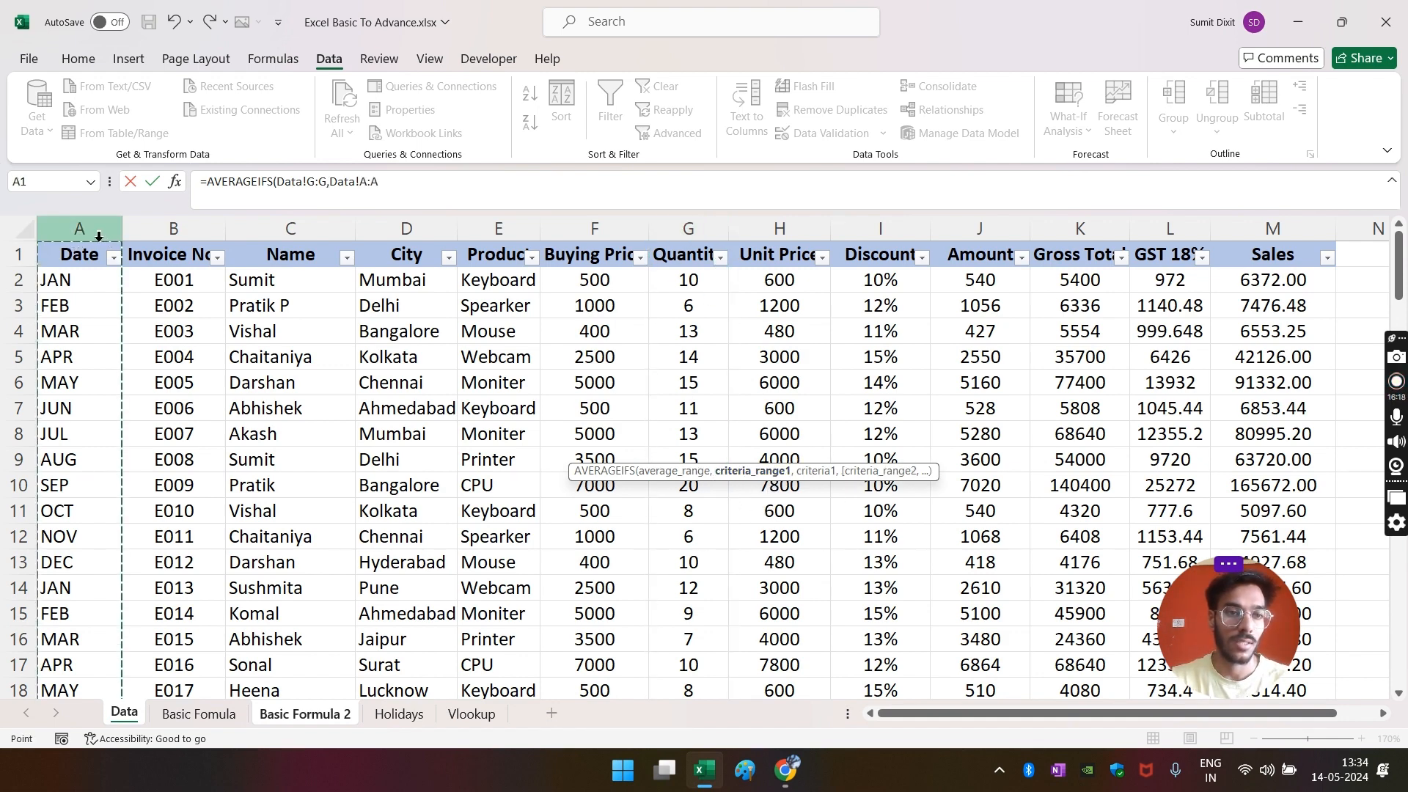
pyautogui.write(',"JAN')
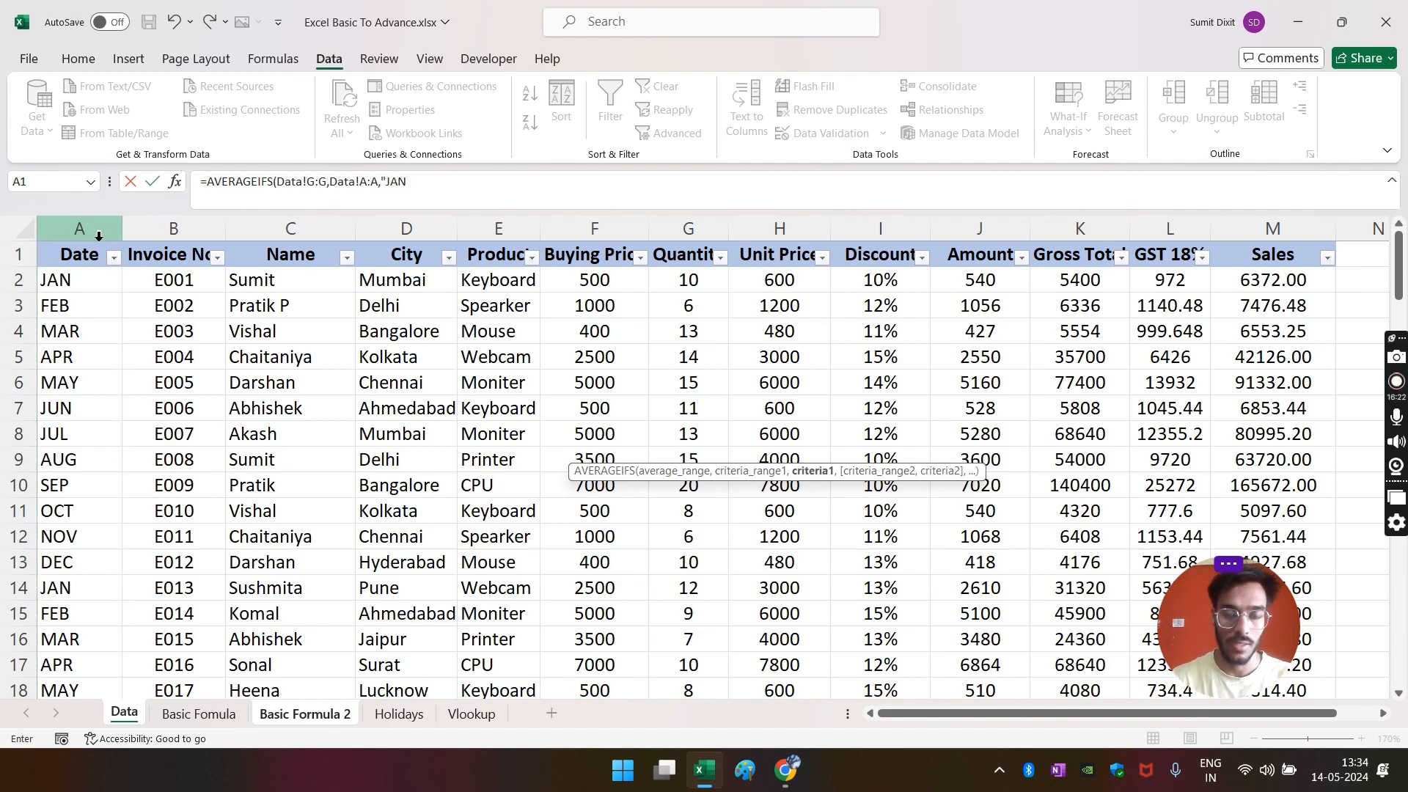
pyautogui.write('",')
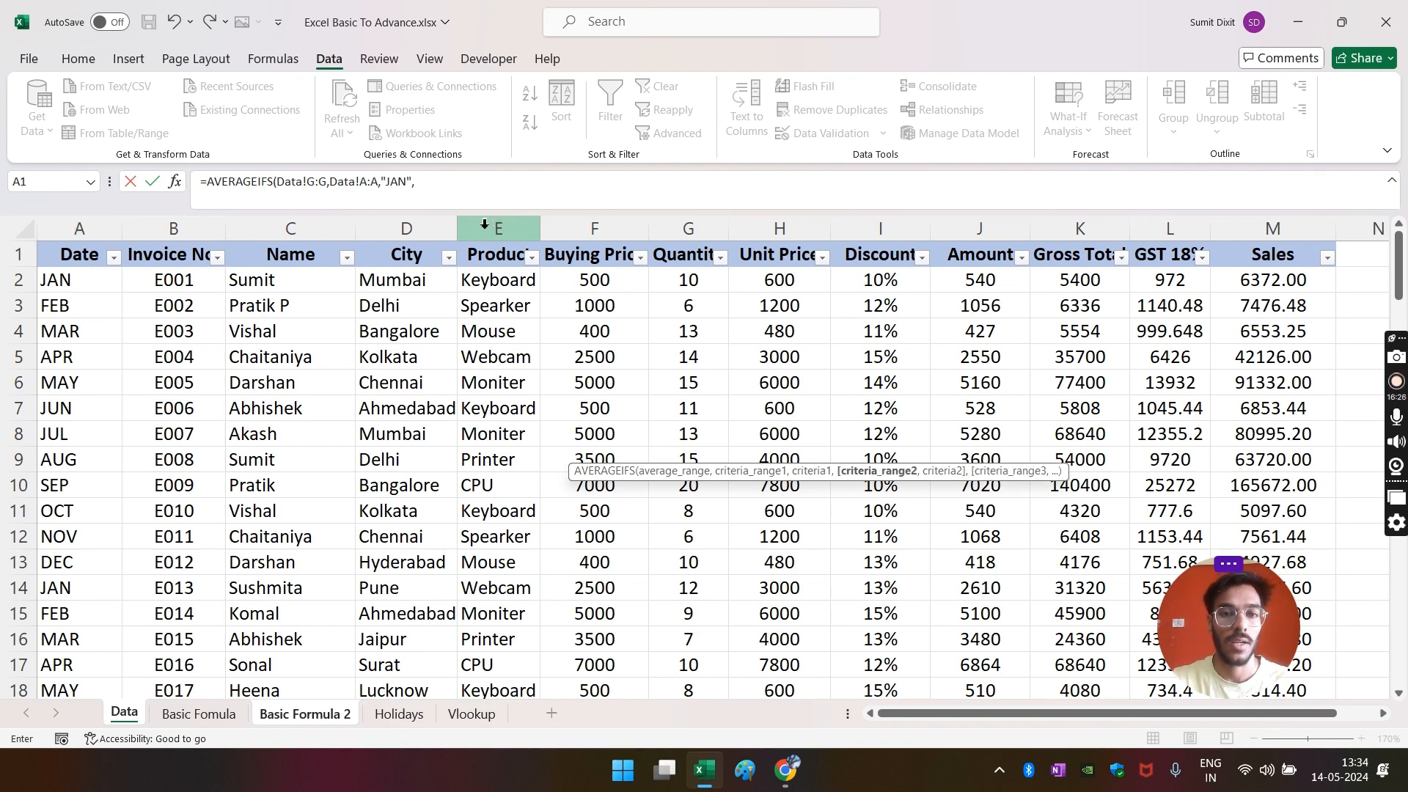
# - Dismiss the too-few-arguments warning and delete the misplaced Data!C:C reference
pyautogui.click(279, 228)
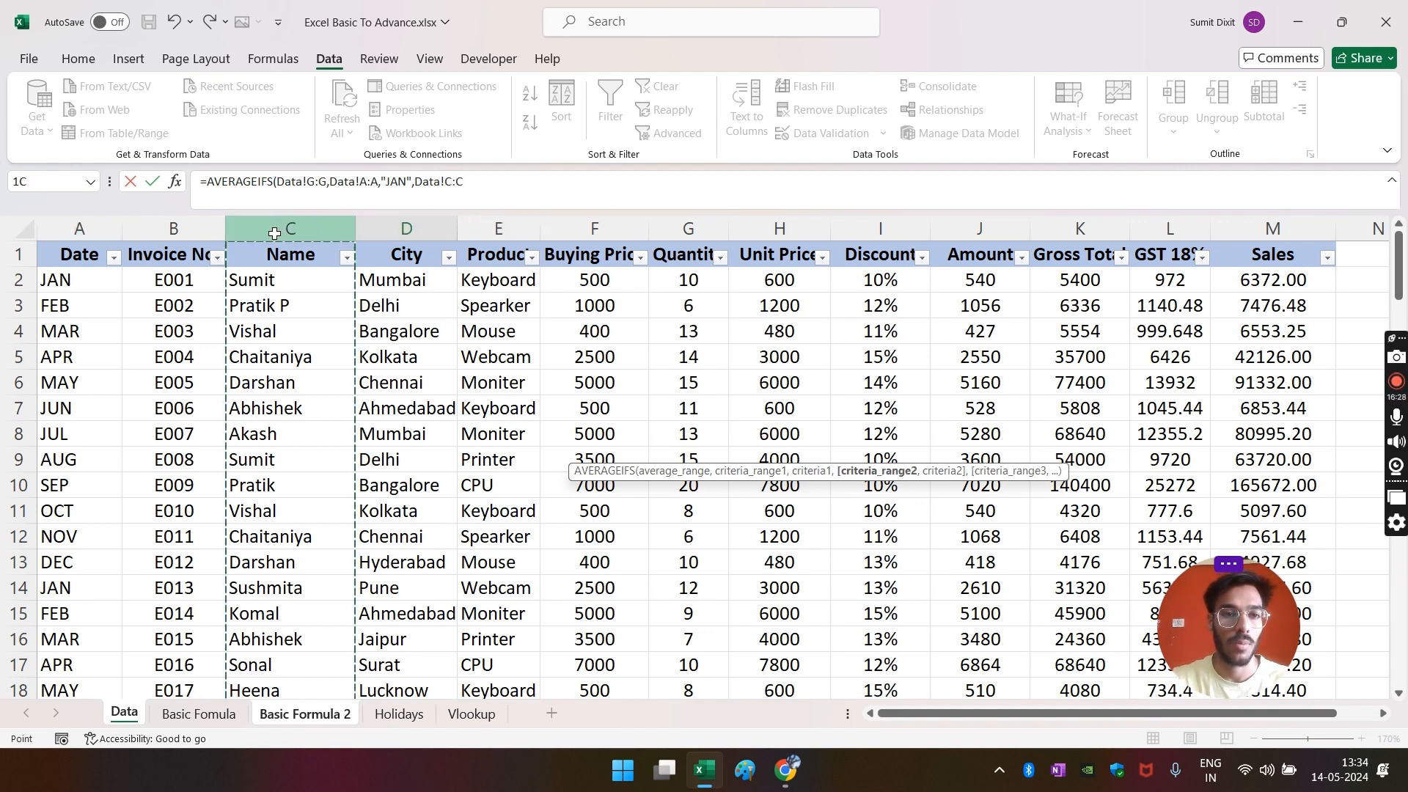
pyautogui.write('SUMI')
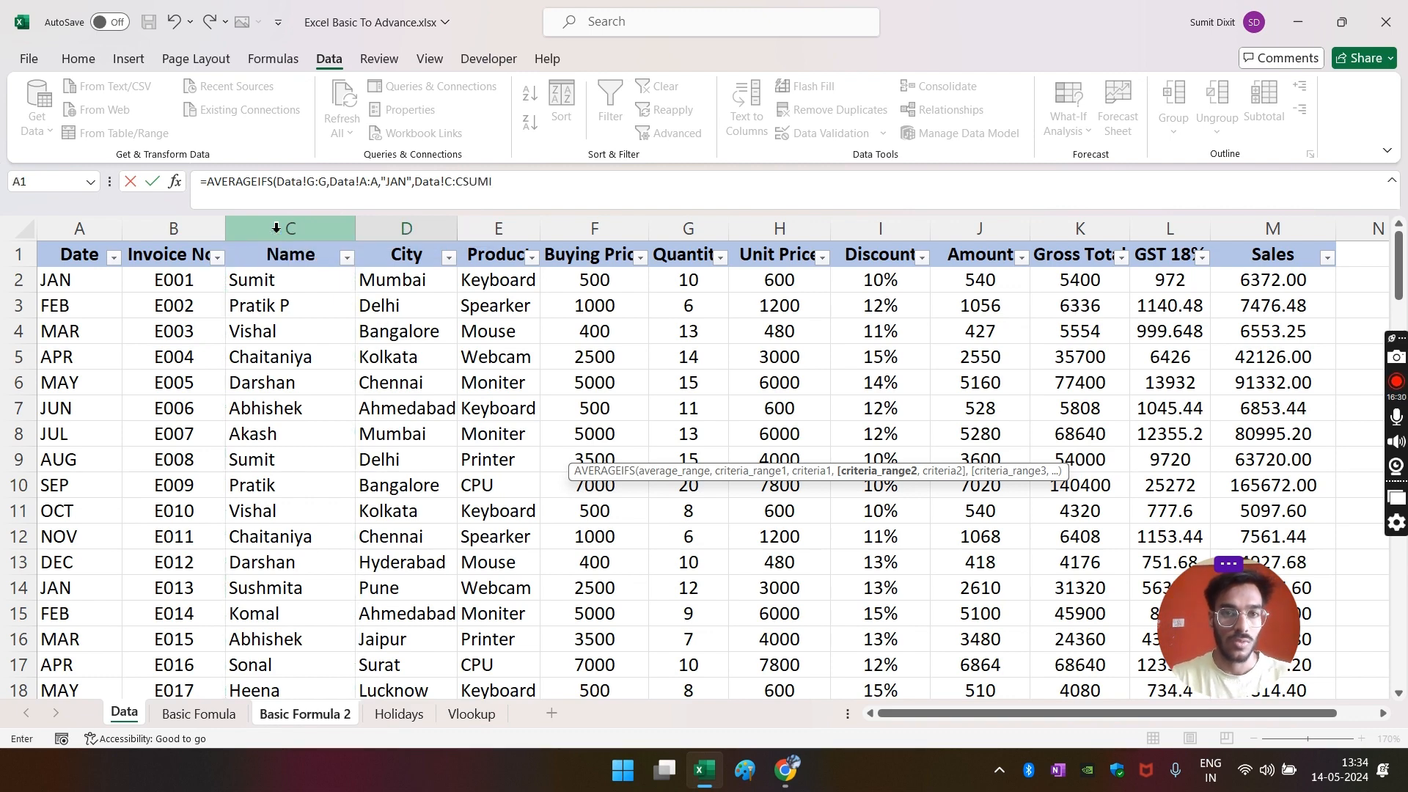
pyautogui.write('M')
pyautogui.press('BackSpace')
pyautogui.press('BackSpace')
pyautogui.press('BackSpace')
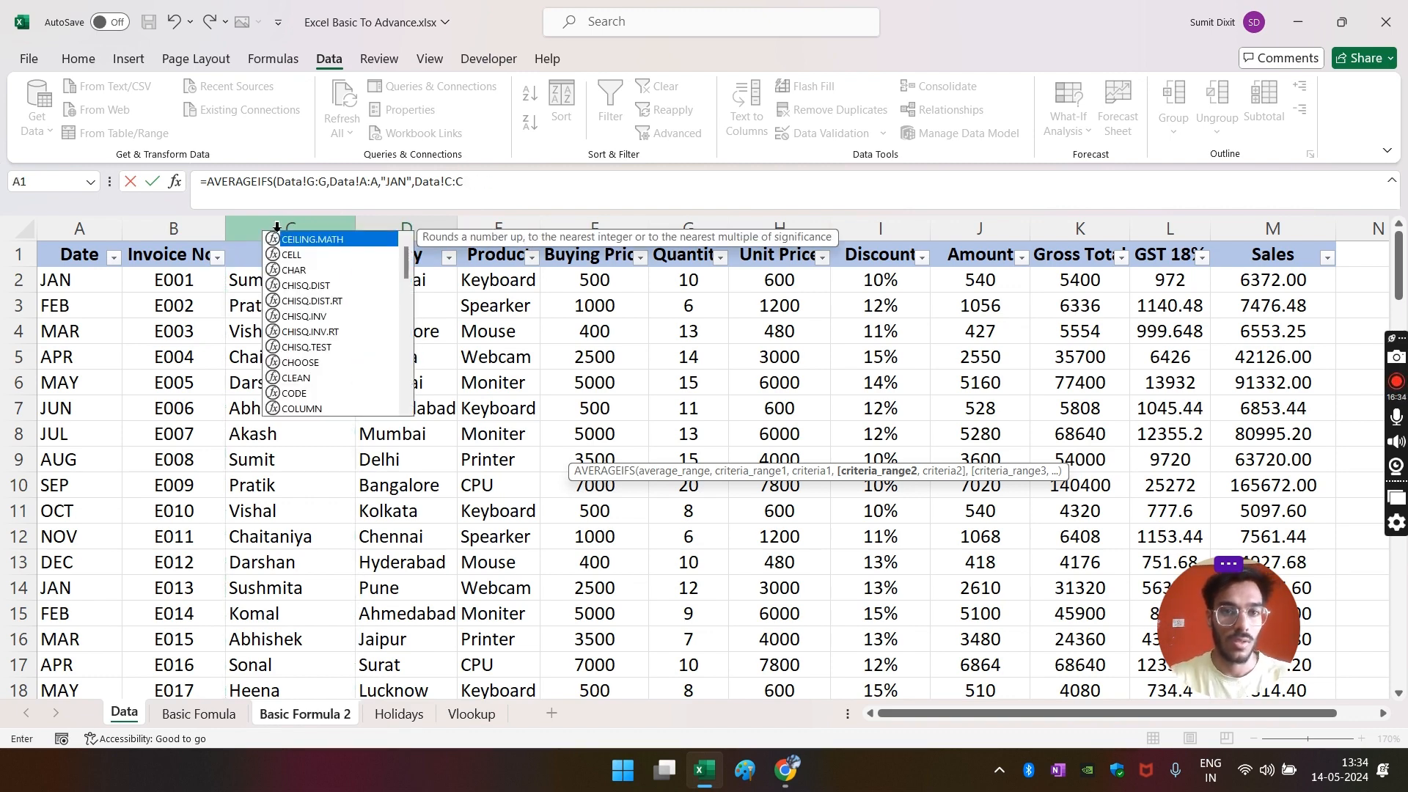
pyautogui.press('Return')
pyautogui.click(712, 437)
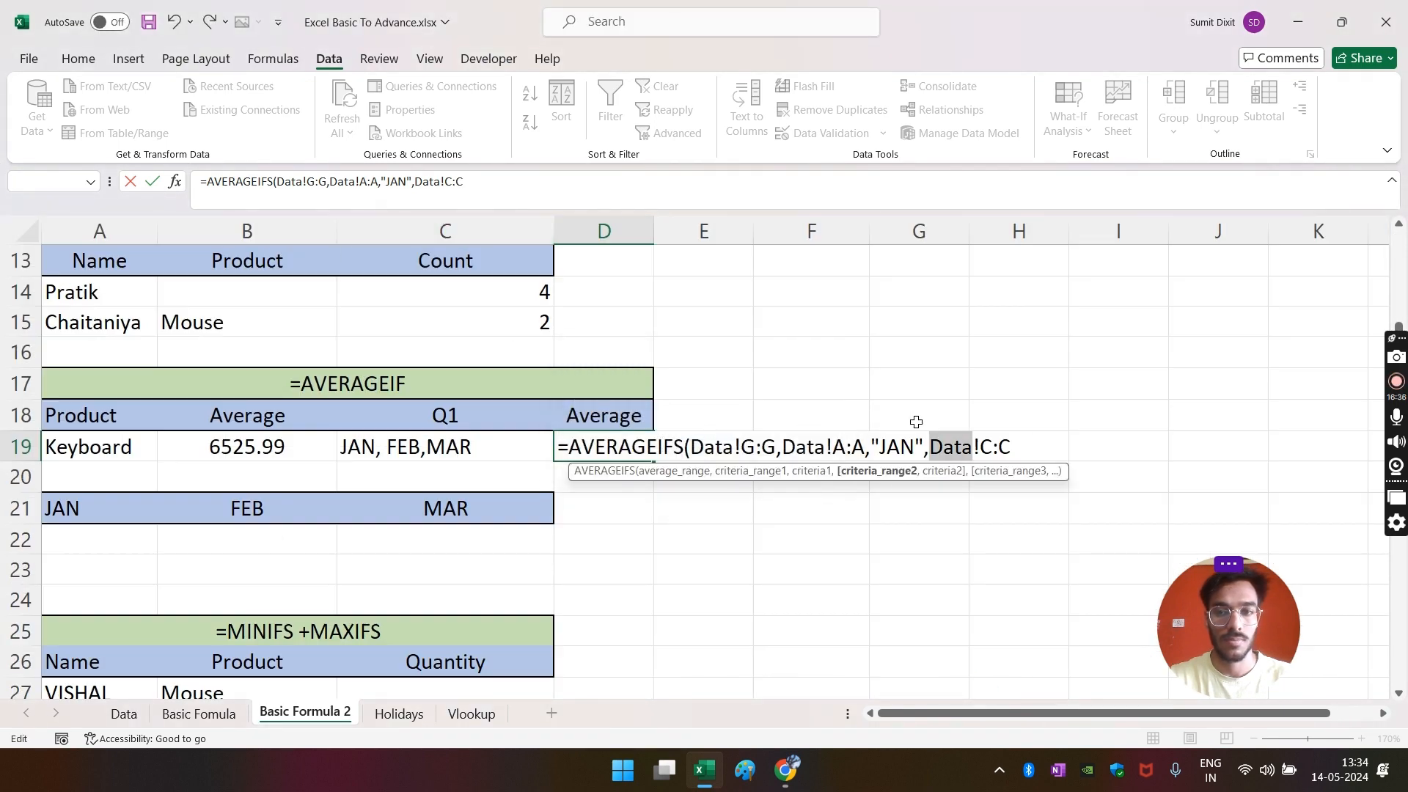
pyautogui.moveTo(1048, 450); pyautogui.dragTo(936, 462)
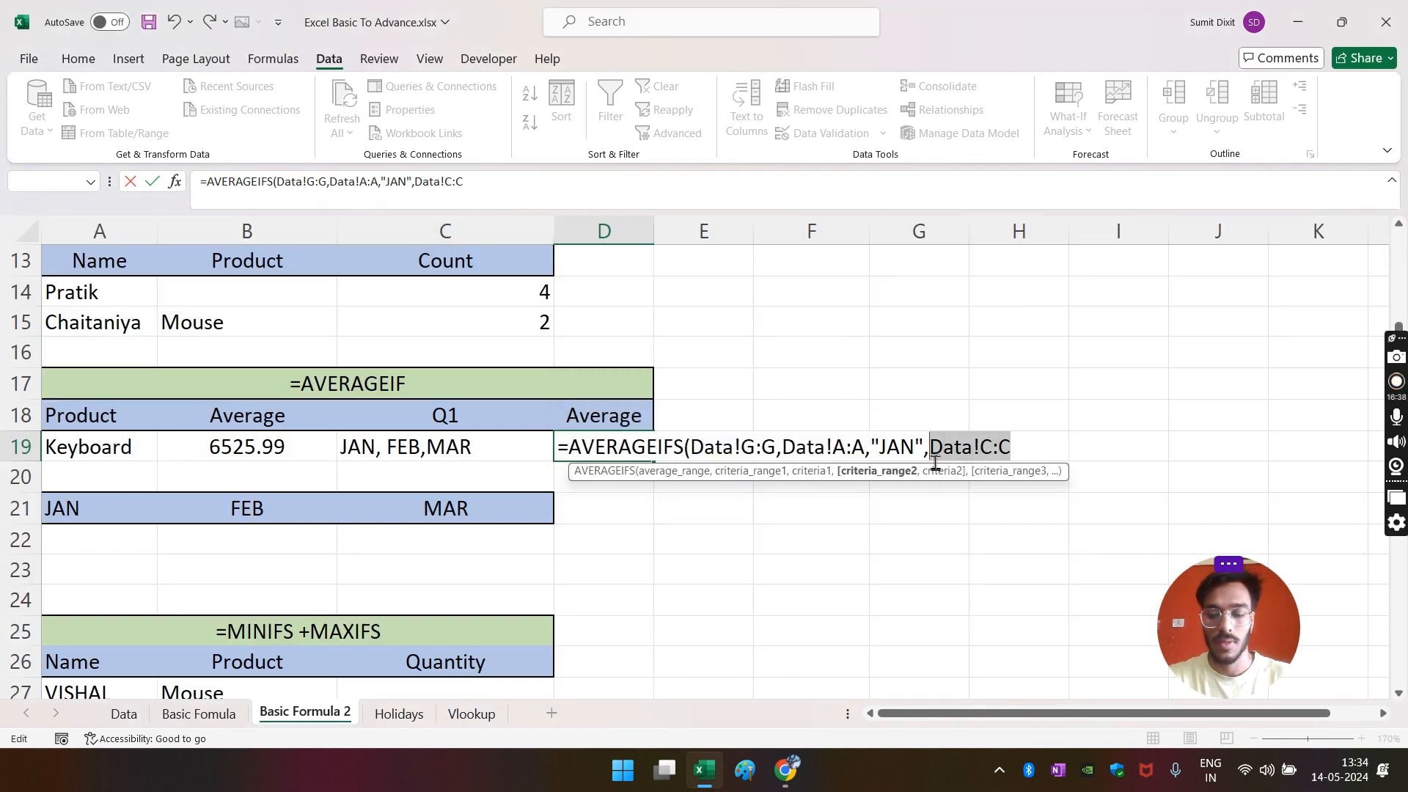
pyautogui.press('BackSpace')
# - Add Name column C = "SUMIT" and Product column E = "KEYBOARD" criteria, giving 10
pyautogui.click(124, 714)
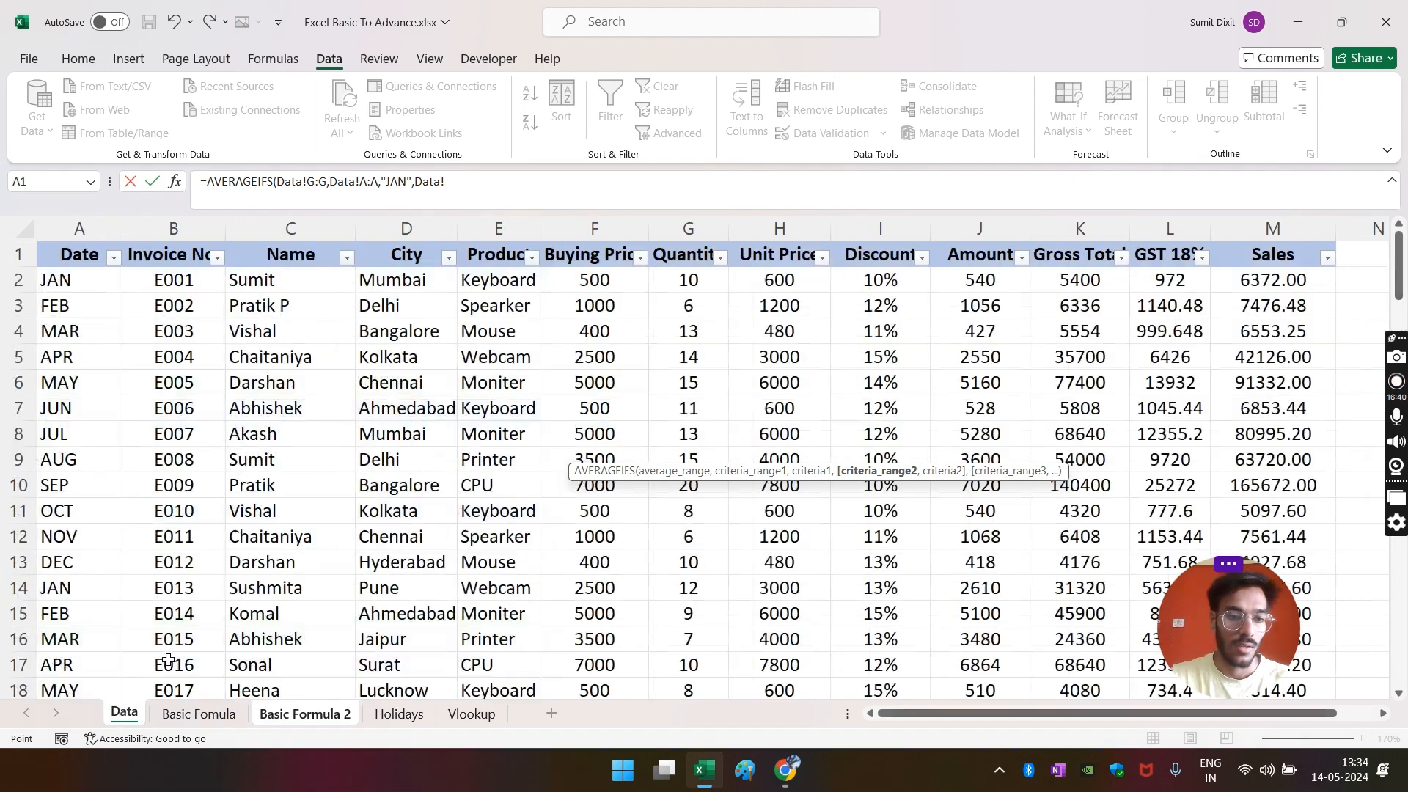
pyautogui.click(294, 234)
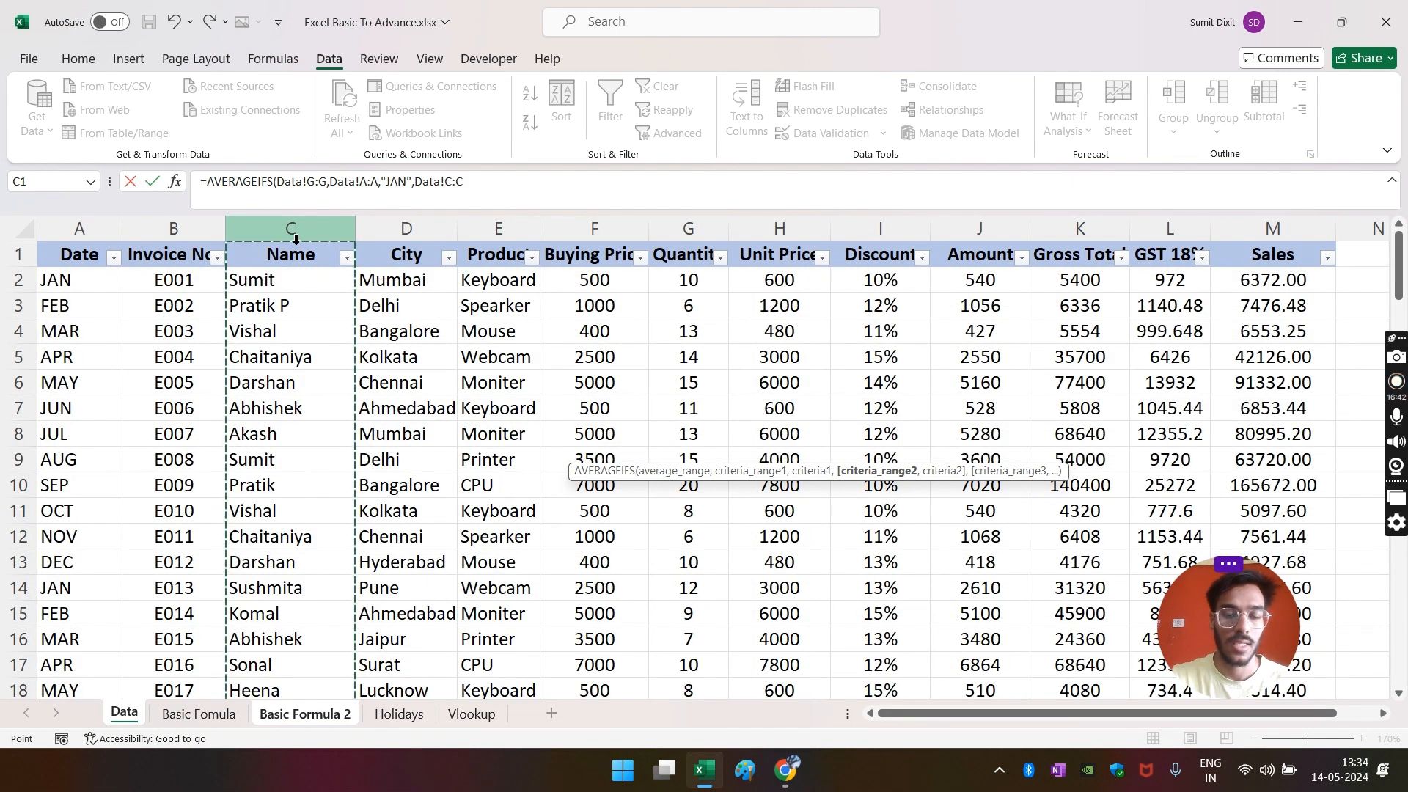
pyautogui.write(',"SUMIT')
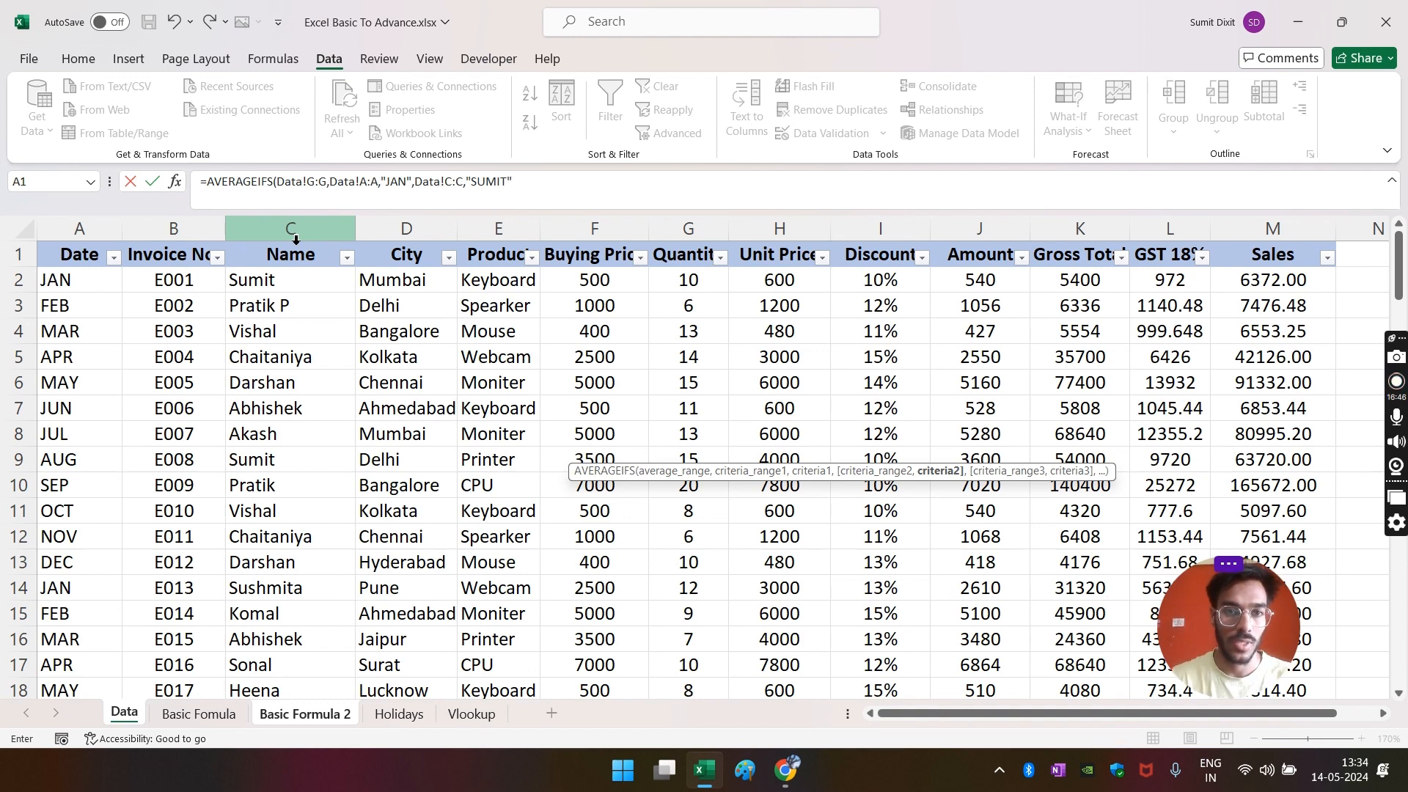
pyautogui.write('",')
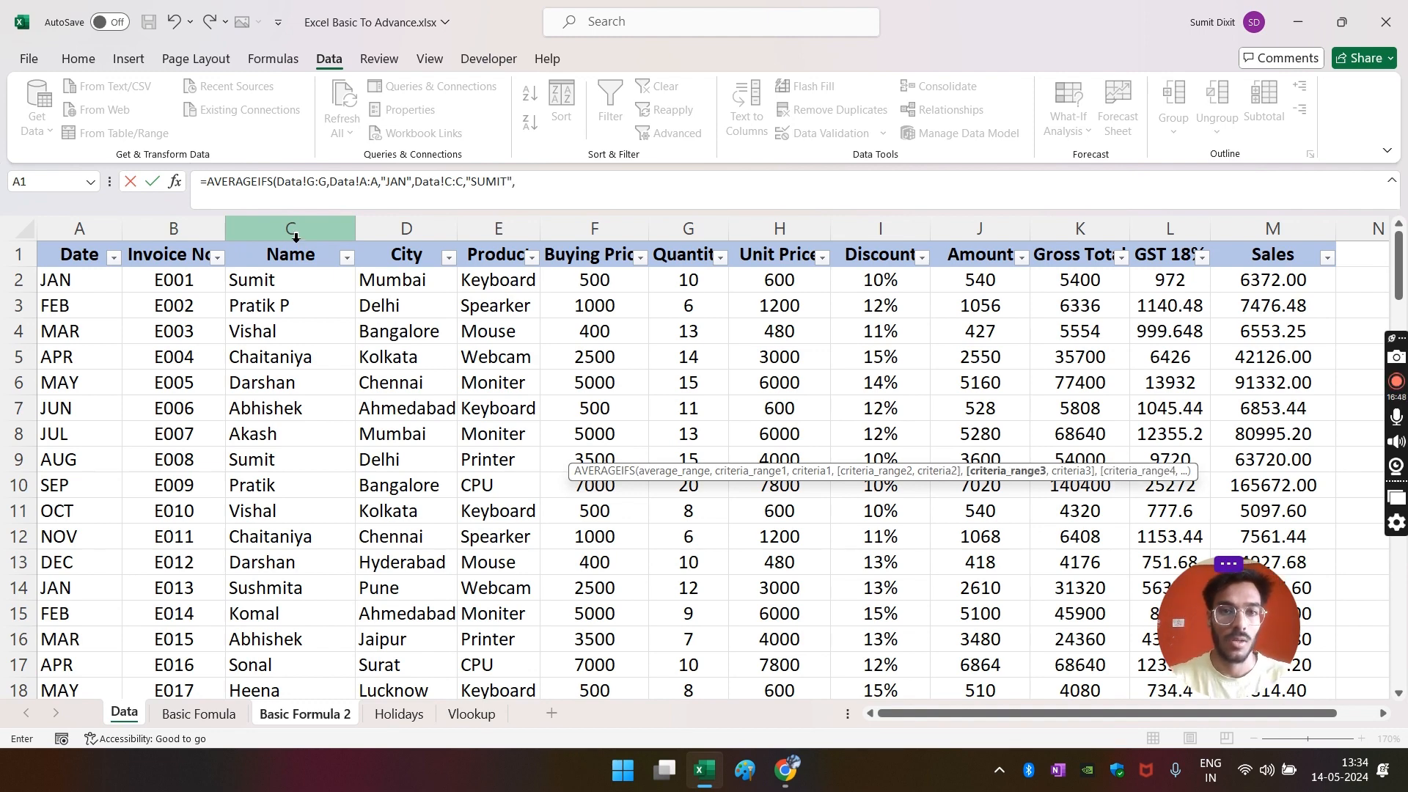
pyautogui.click(506, 231)
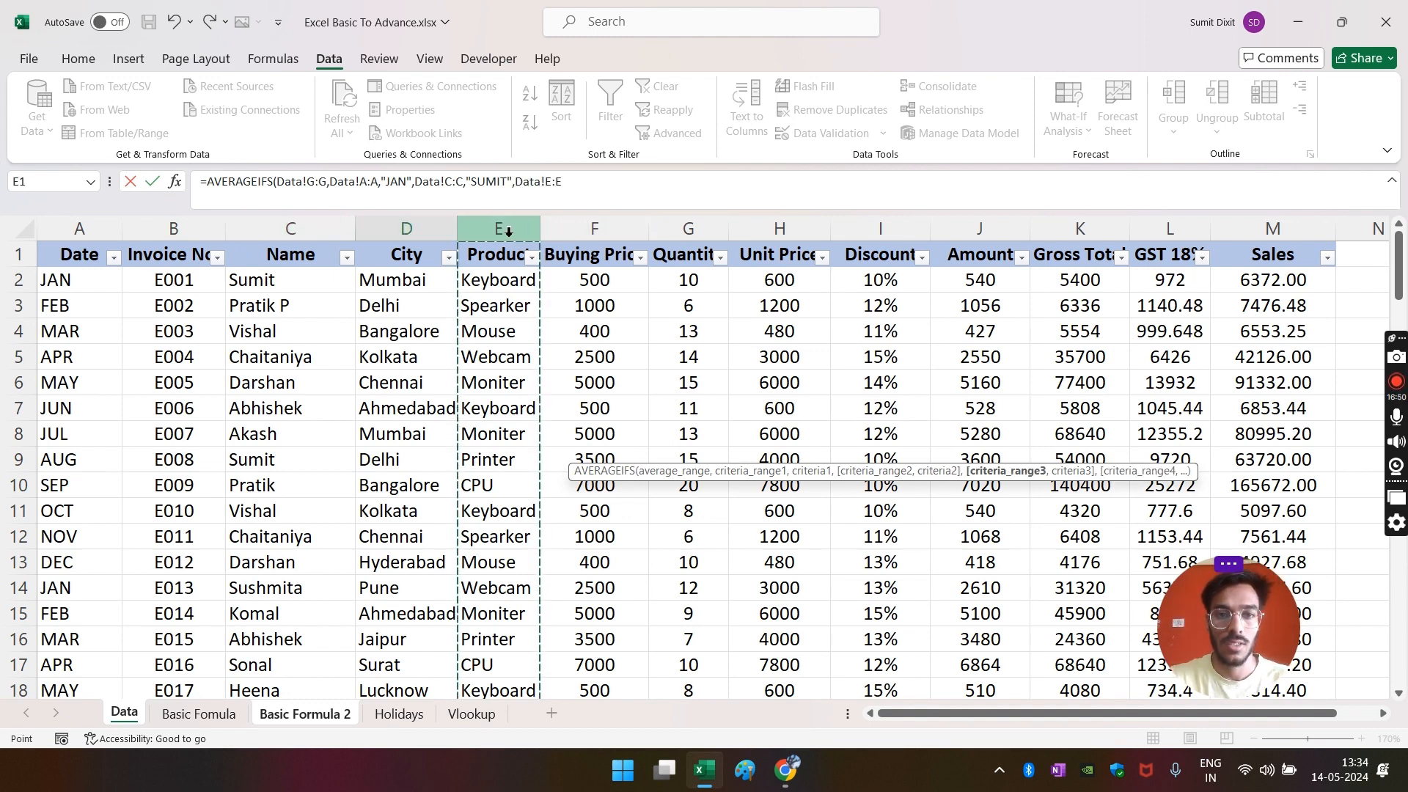
pyautogui.write(',"KEYBOARD')
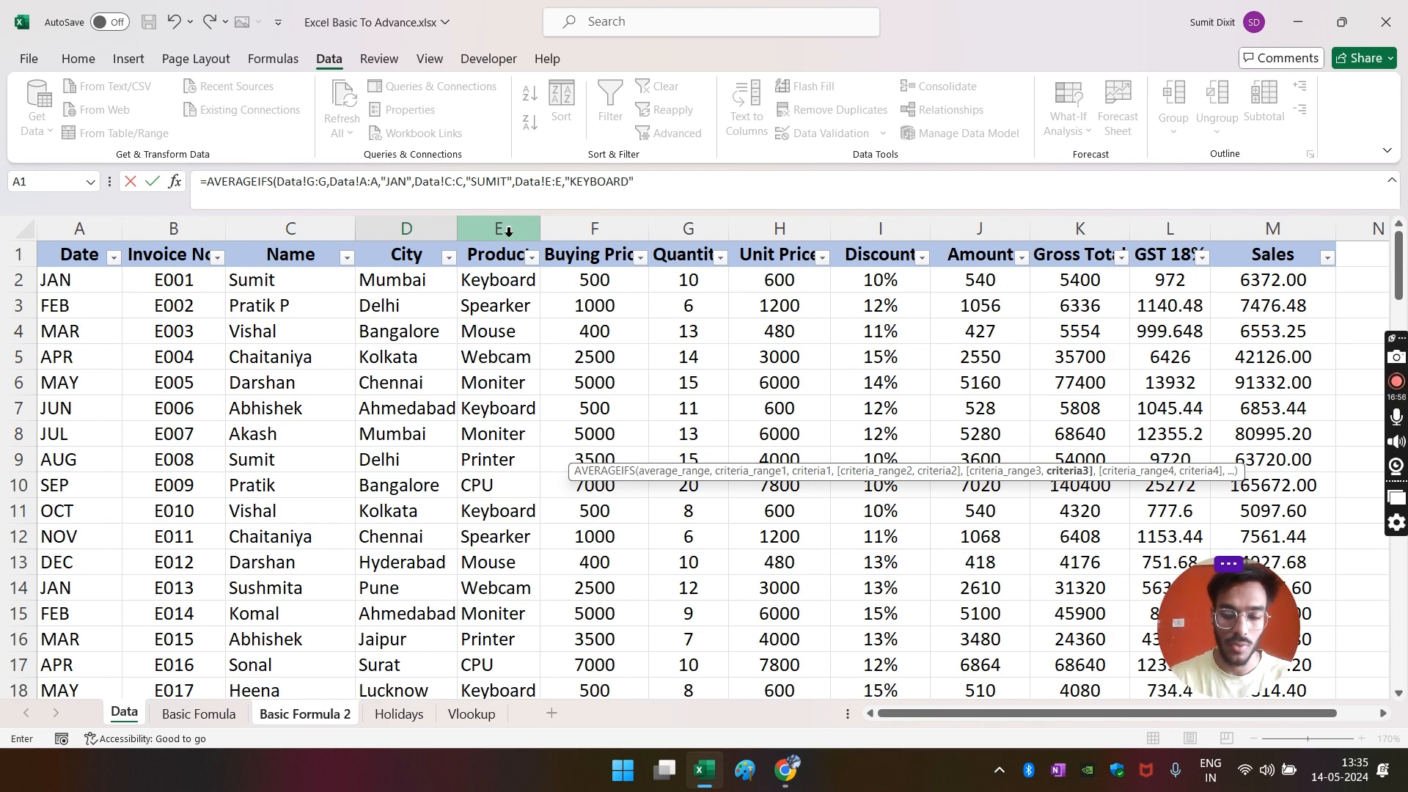
pyautogui.write('")')
pyautogui.press('Return')
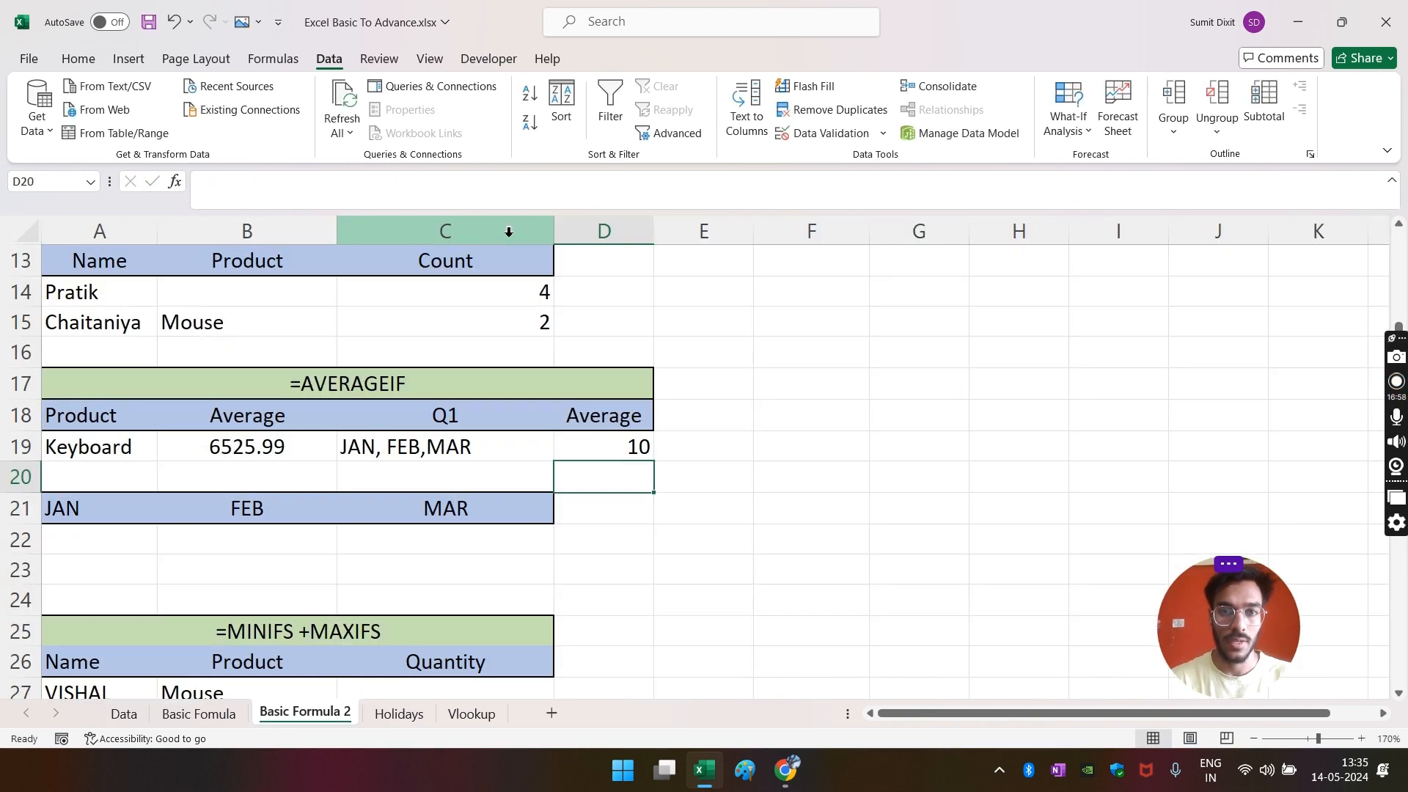
# - Filter the Data sheet's Date column to show only JAN
pyautogui.click(589, 438)
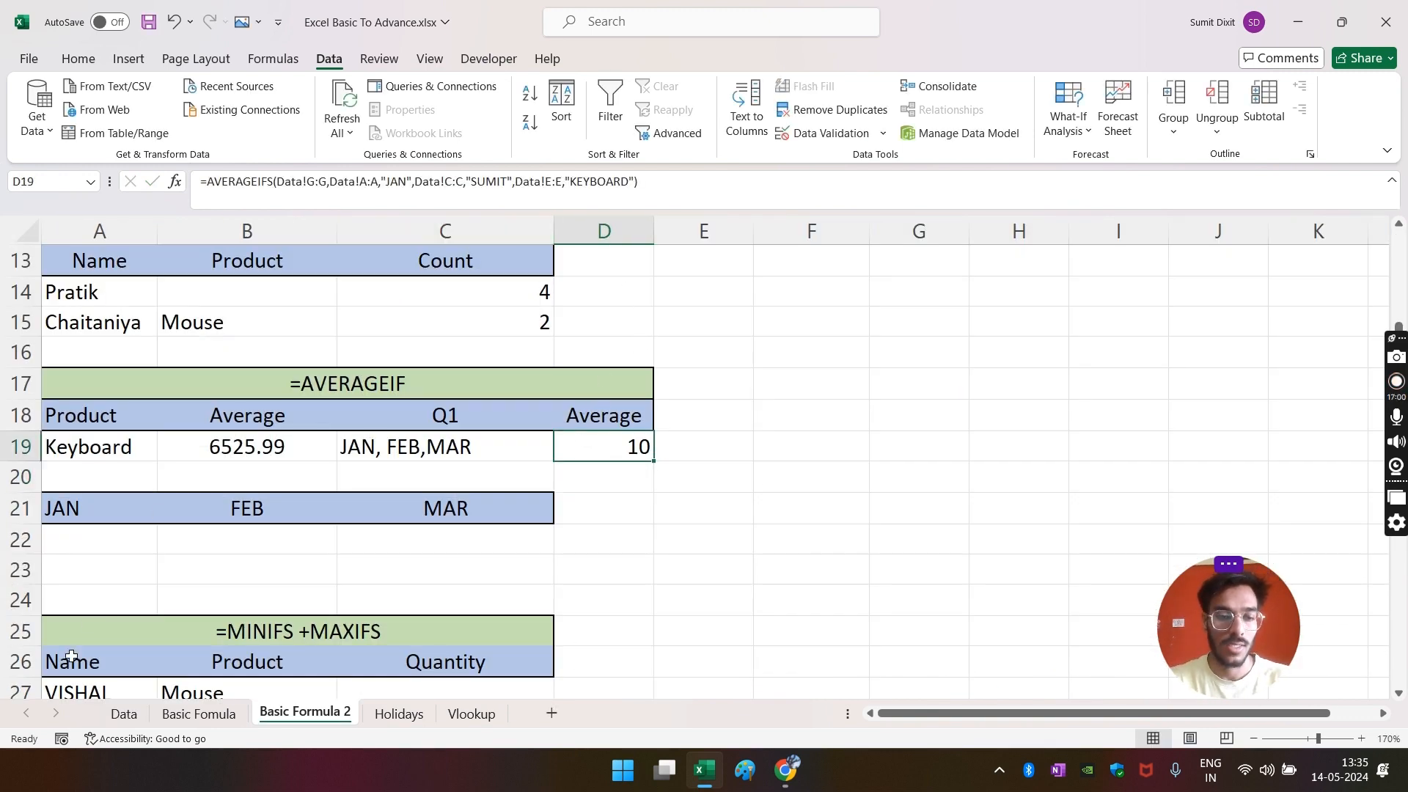
pyautogui.click(124, 715)
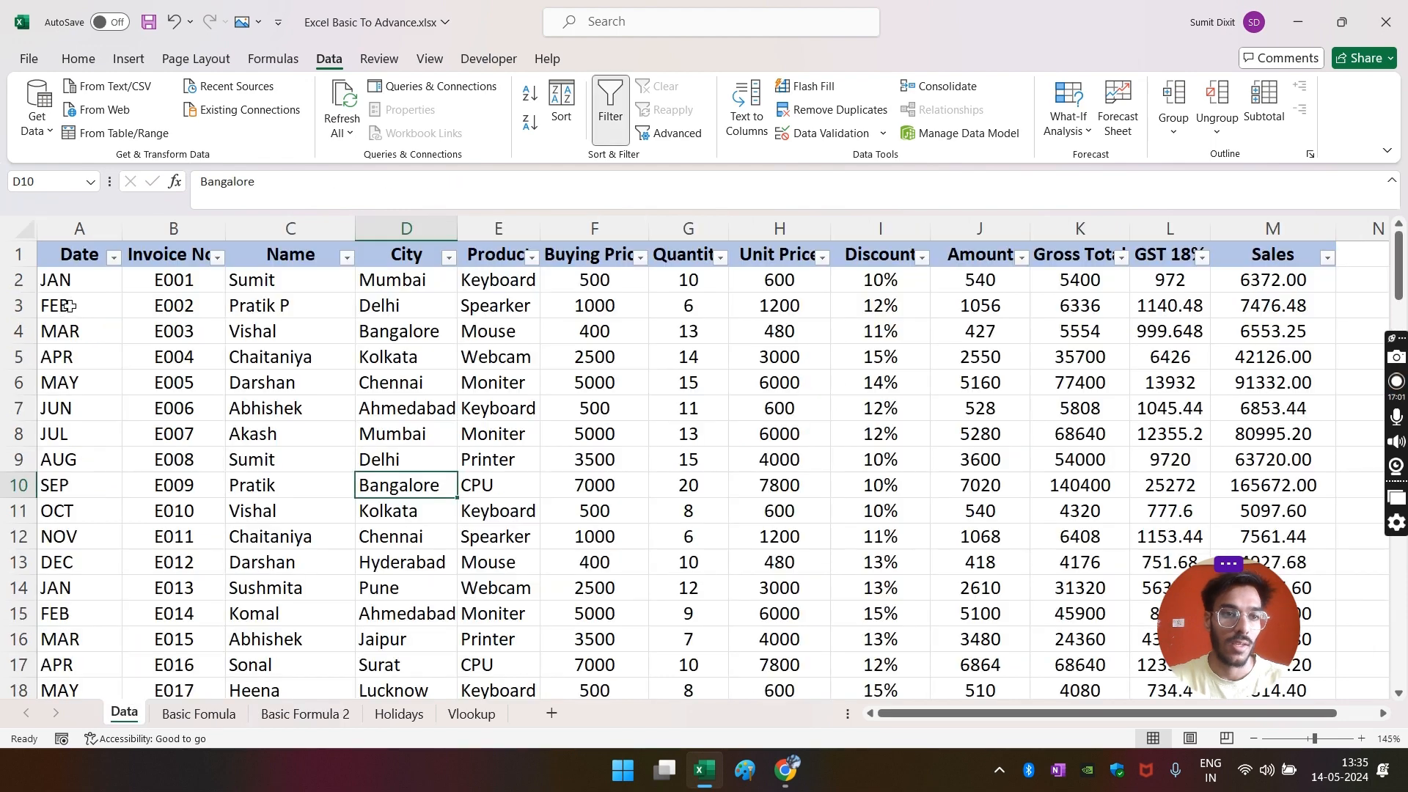
pyautogui.click(113, 257)
pyautogui.click(50, 496)
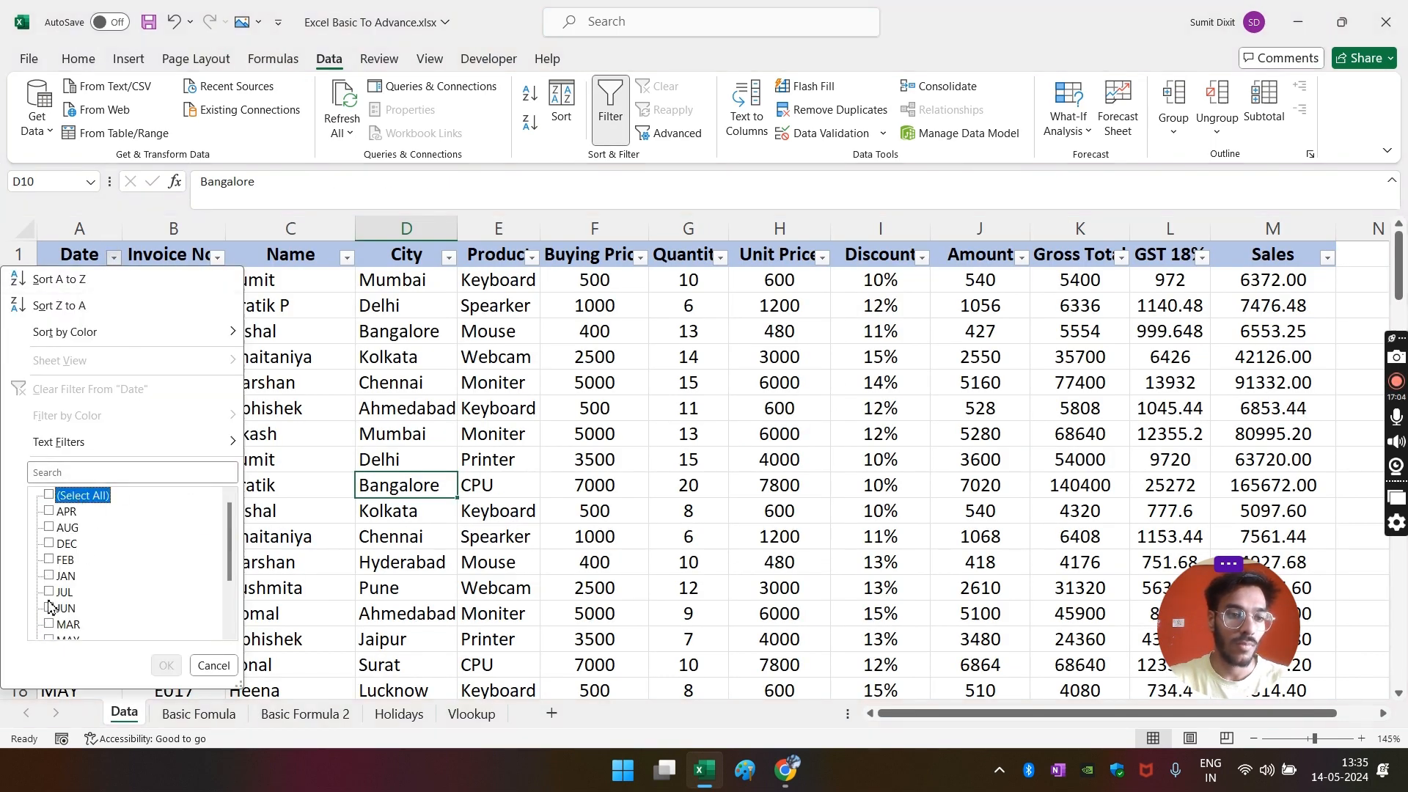
pyautogui.click(49, 577)
pyautogui.click(163, 665)
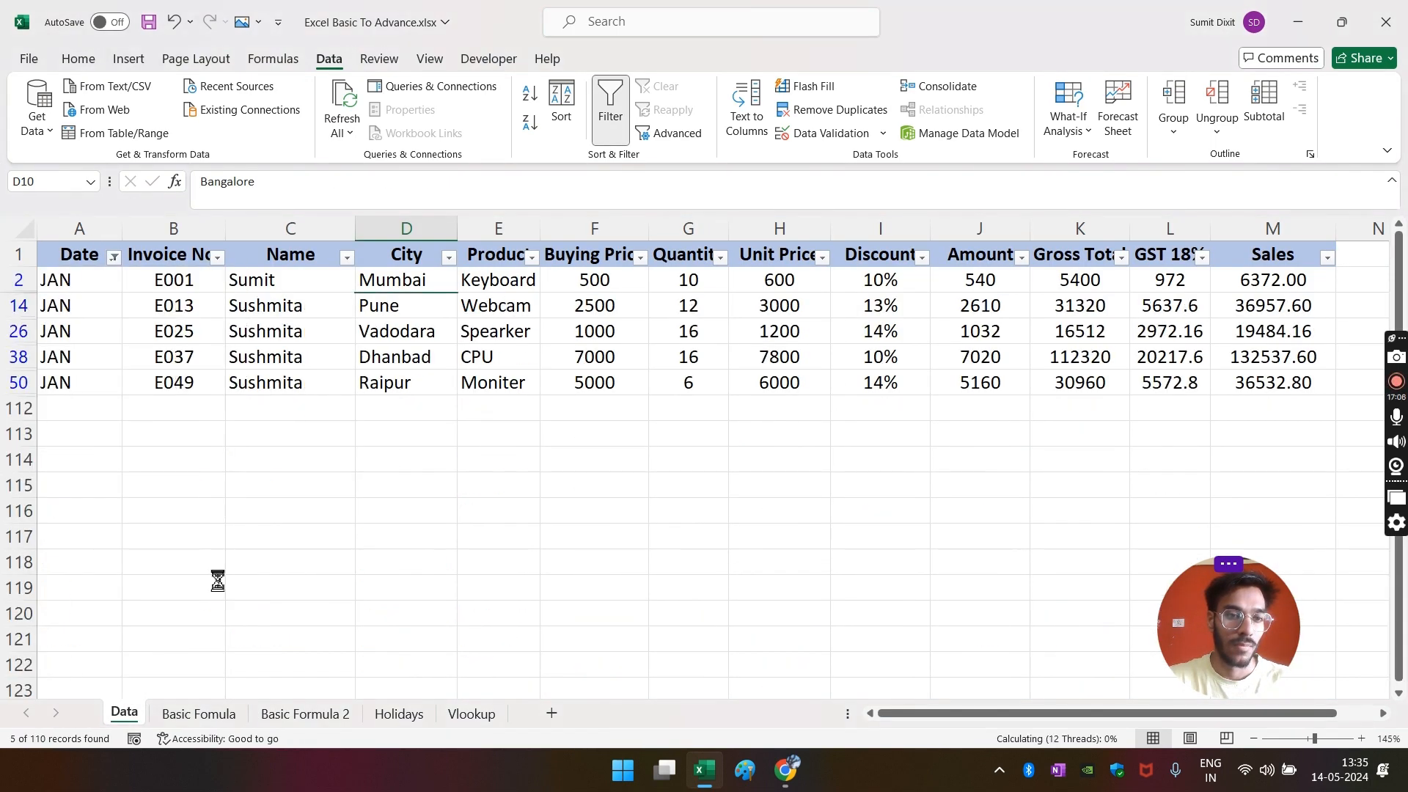
# - Filter the Name column to Sumit, leaving one row with Quantity 10
pyautogui.click(290, 459)
pyautogui.click(347, 257)
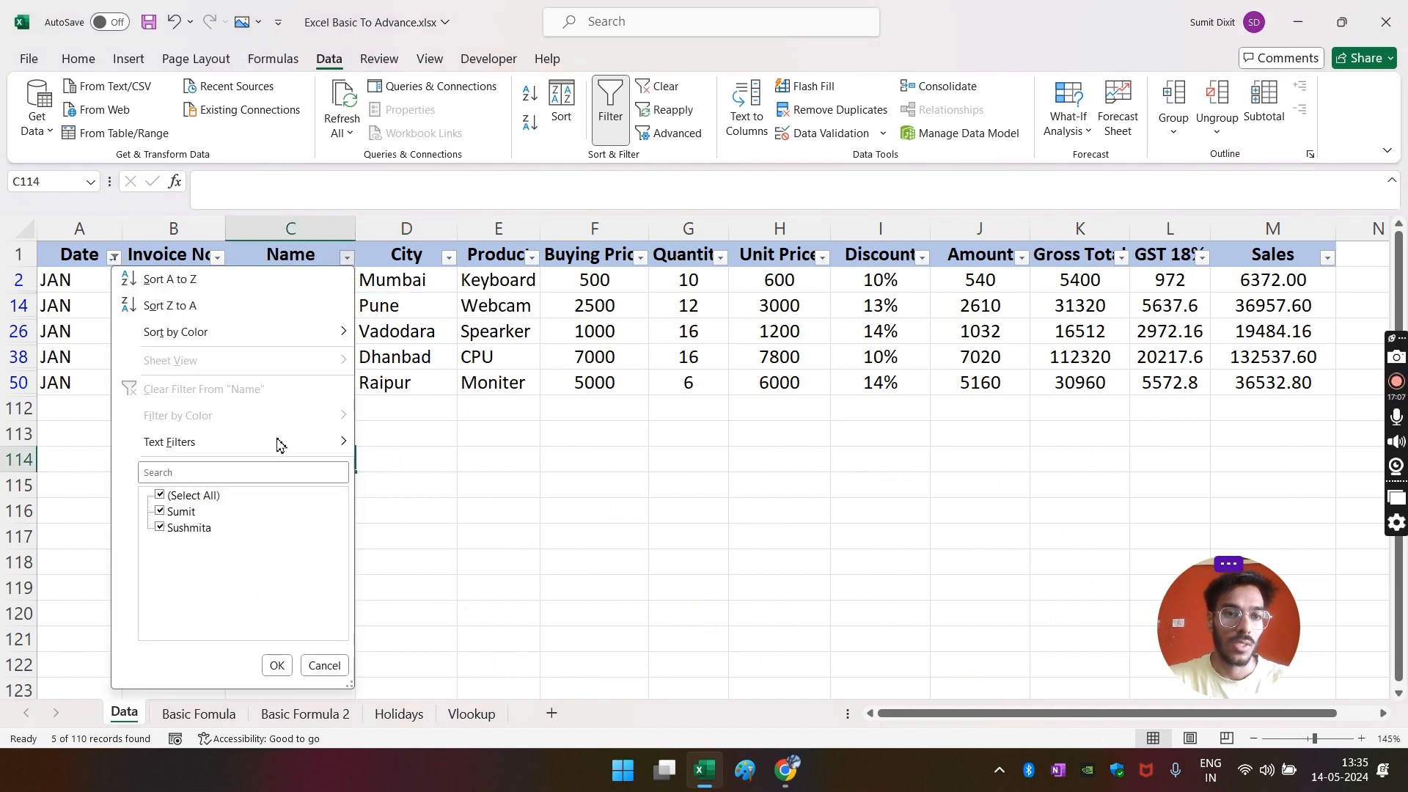
pyautogui.click(177, 496)
pyautogui.click(181, 512)
pyautogui.click(276, 665)
pyautogui.click(587, 561)
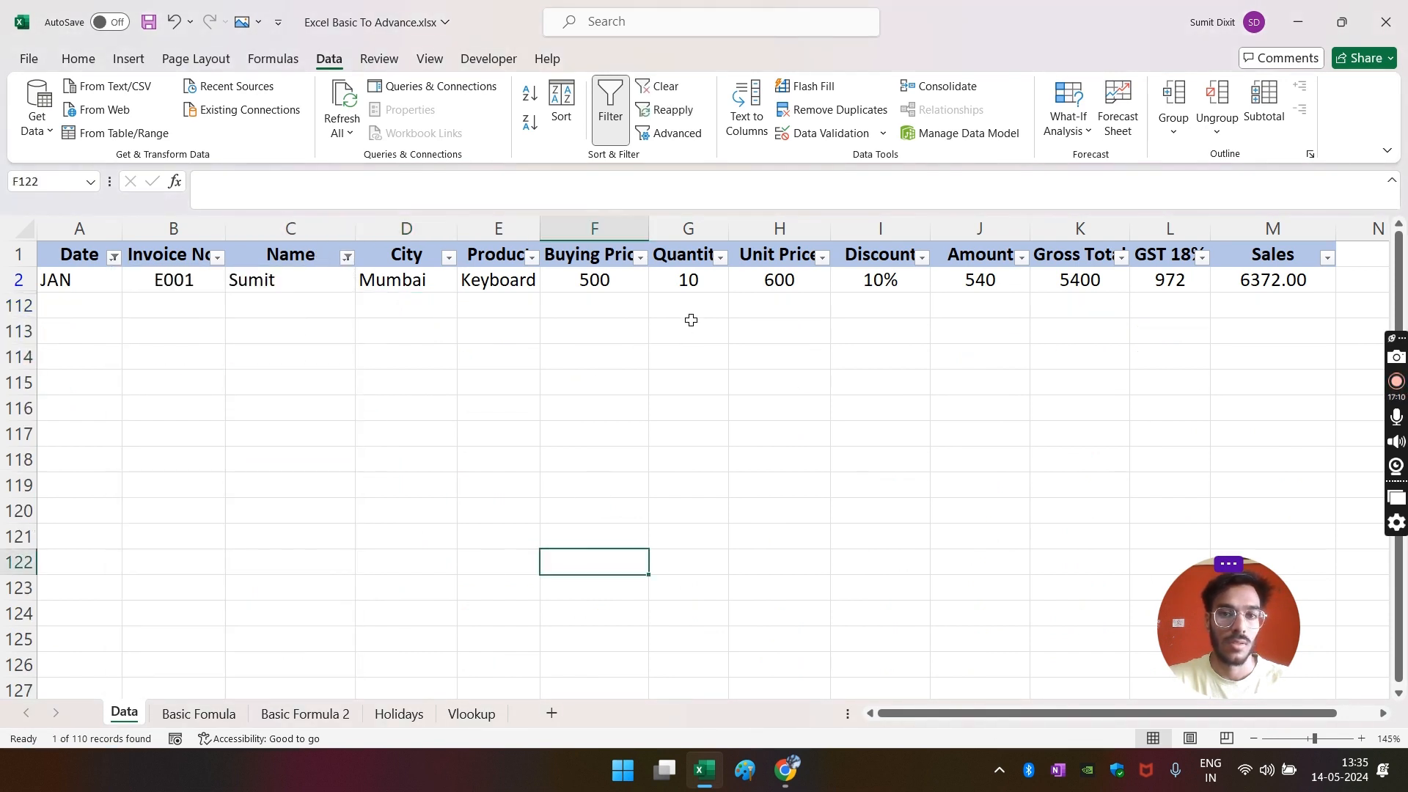
pyautogui.click(693, 279)
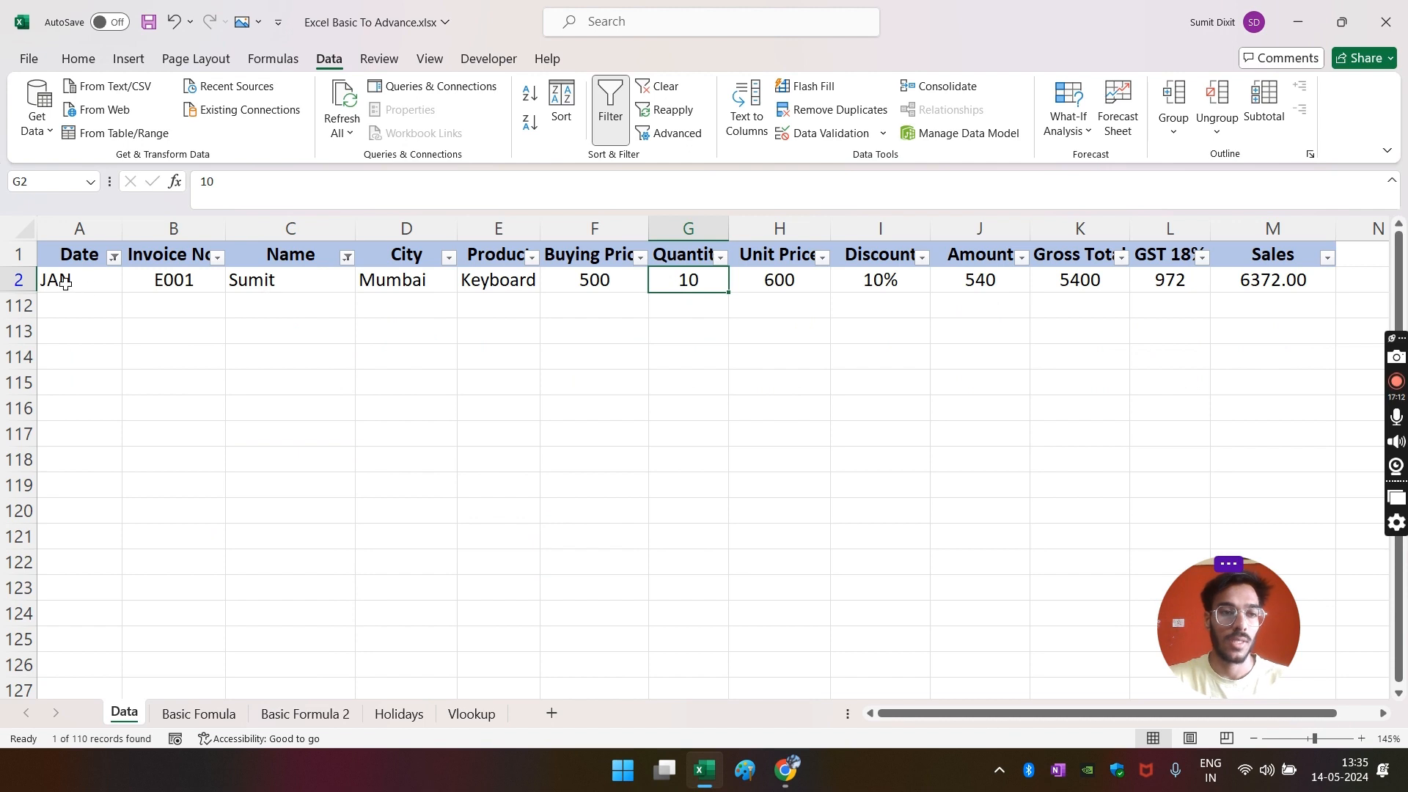
# - Copy the Sumit row A2:M2 into rows 112 through 118
pyautogui.moveTo(66, 283); pyautogui.dragTo(1313, 281)
pyautogui.hotkey('ctrl', 'c')
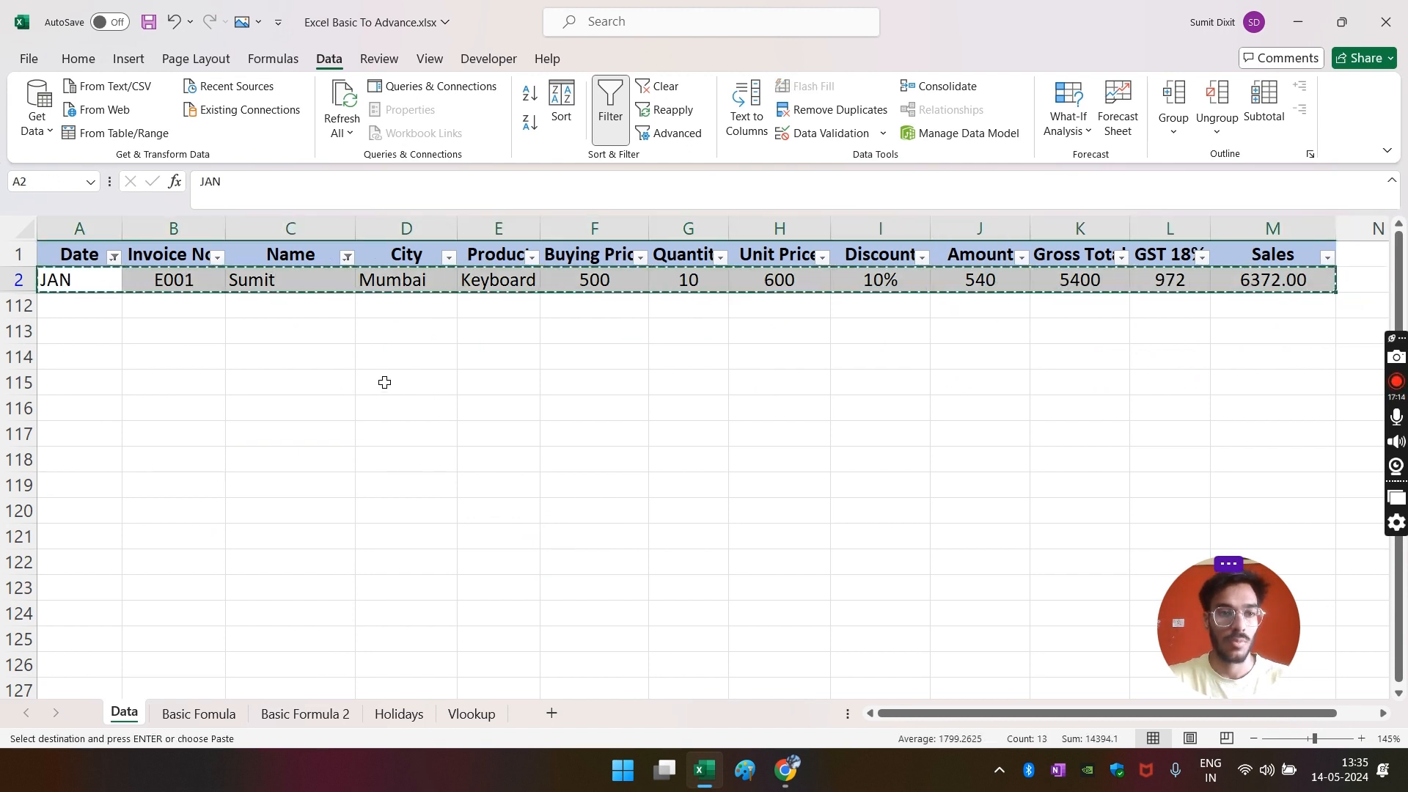
pyautogui.click(96, 313)
pyautogui.hotkey('ctrl', 'v')
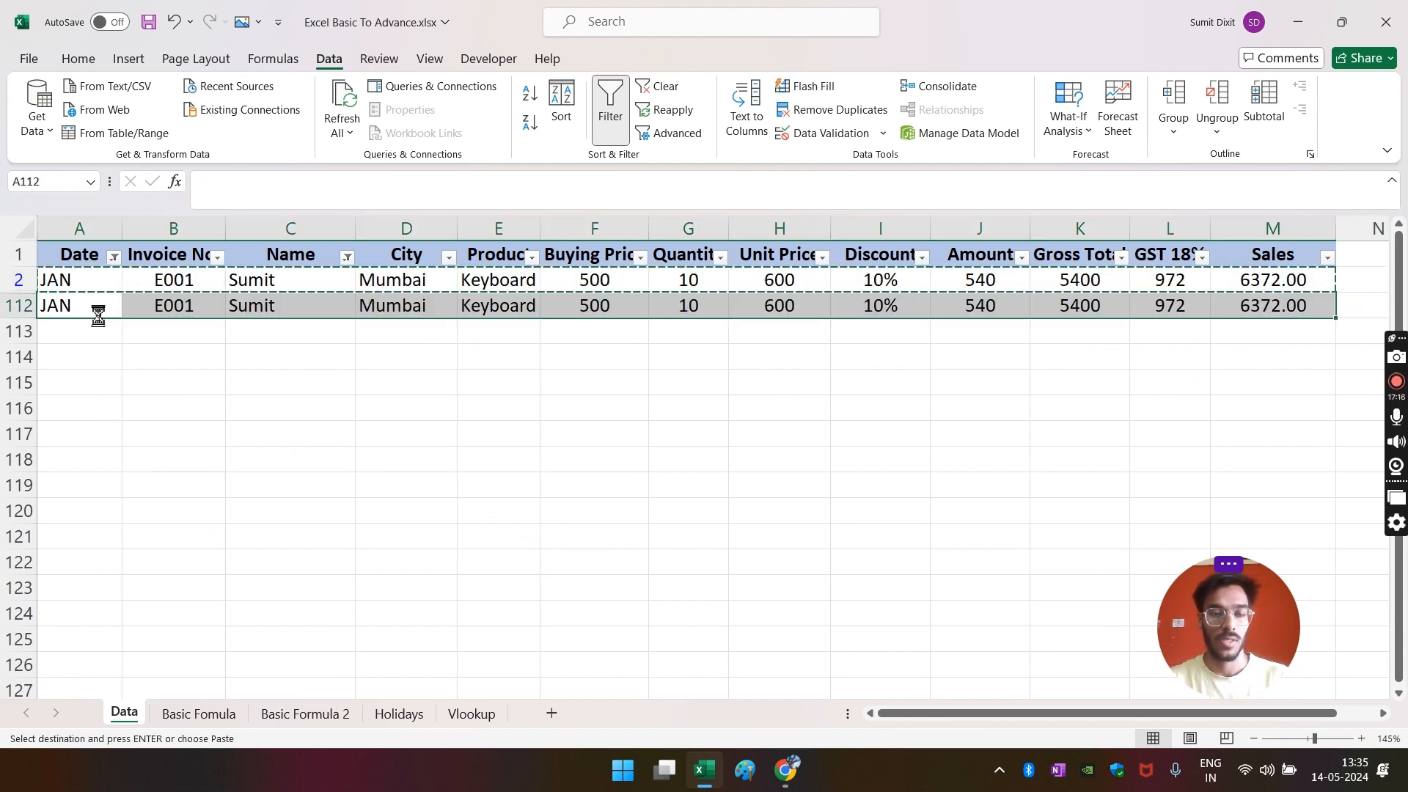
pyautogui.hotkey('shift', 'Down')
pyautogui.hotkey('shift', 'Down')
pyautogui.hotkey('shift', 'Down')
pyautogui.hotkey('shift', 'Down')
pyautogui.hotkey('shift', 'Down')
pyautogui.hotkey('shift', 'Down')
pyautogui.press('Return')
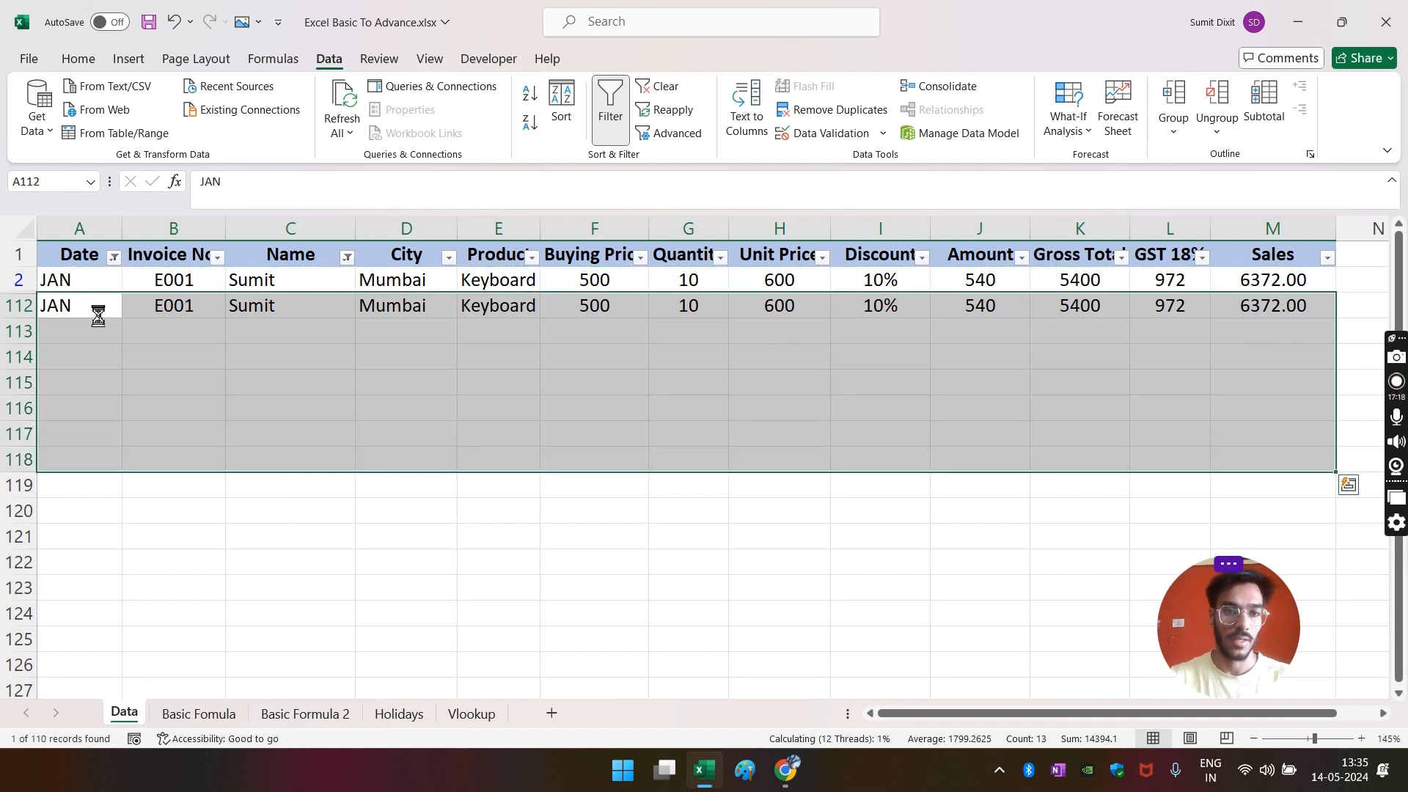
pyautogui.click(499, 536)
# - Set the quantities in G112:G118 to 1, 5, 8, 4, 51, 81 and 234
pyautogui.click(684, 312)
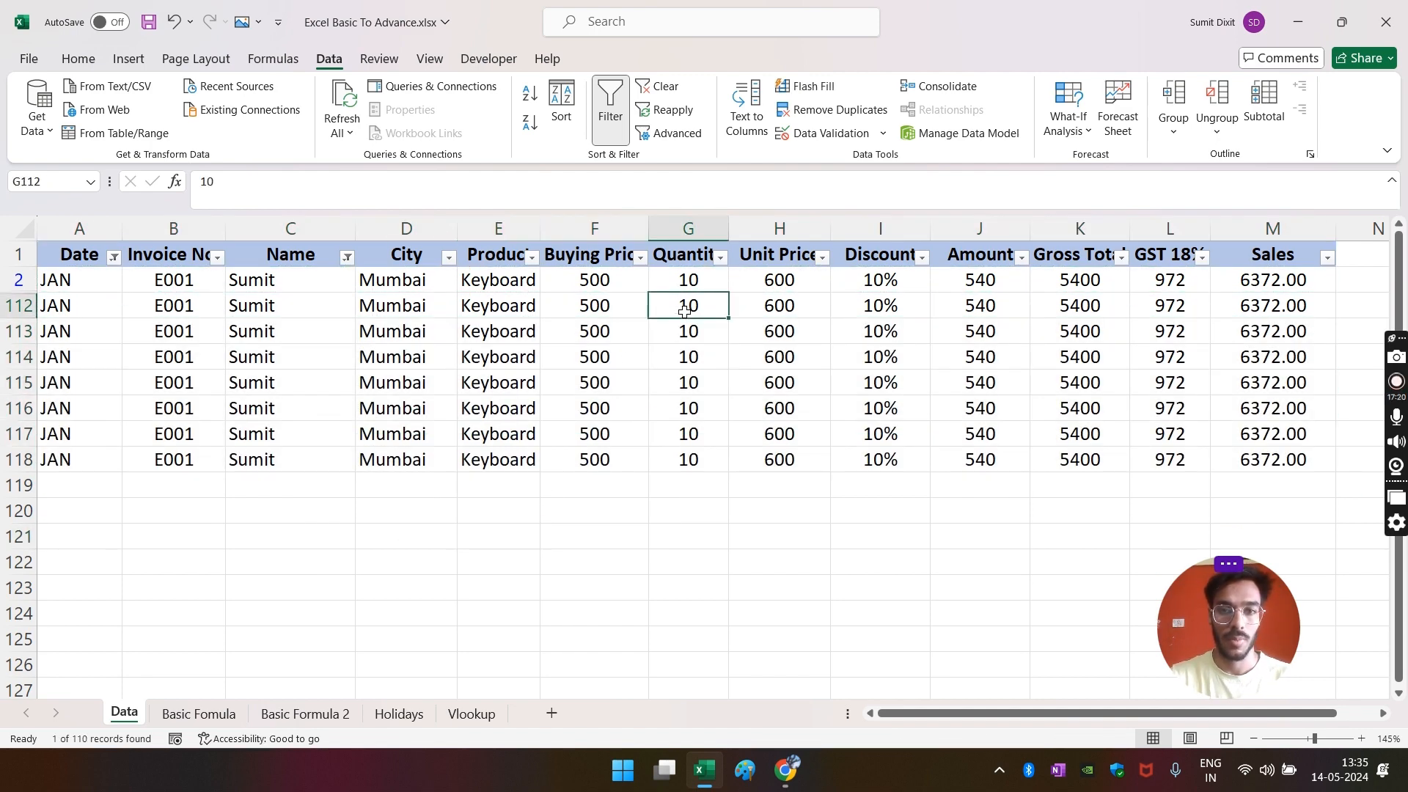
pyautogui.write('1')
pyautogui.press('Return')
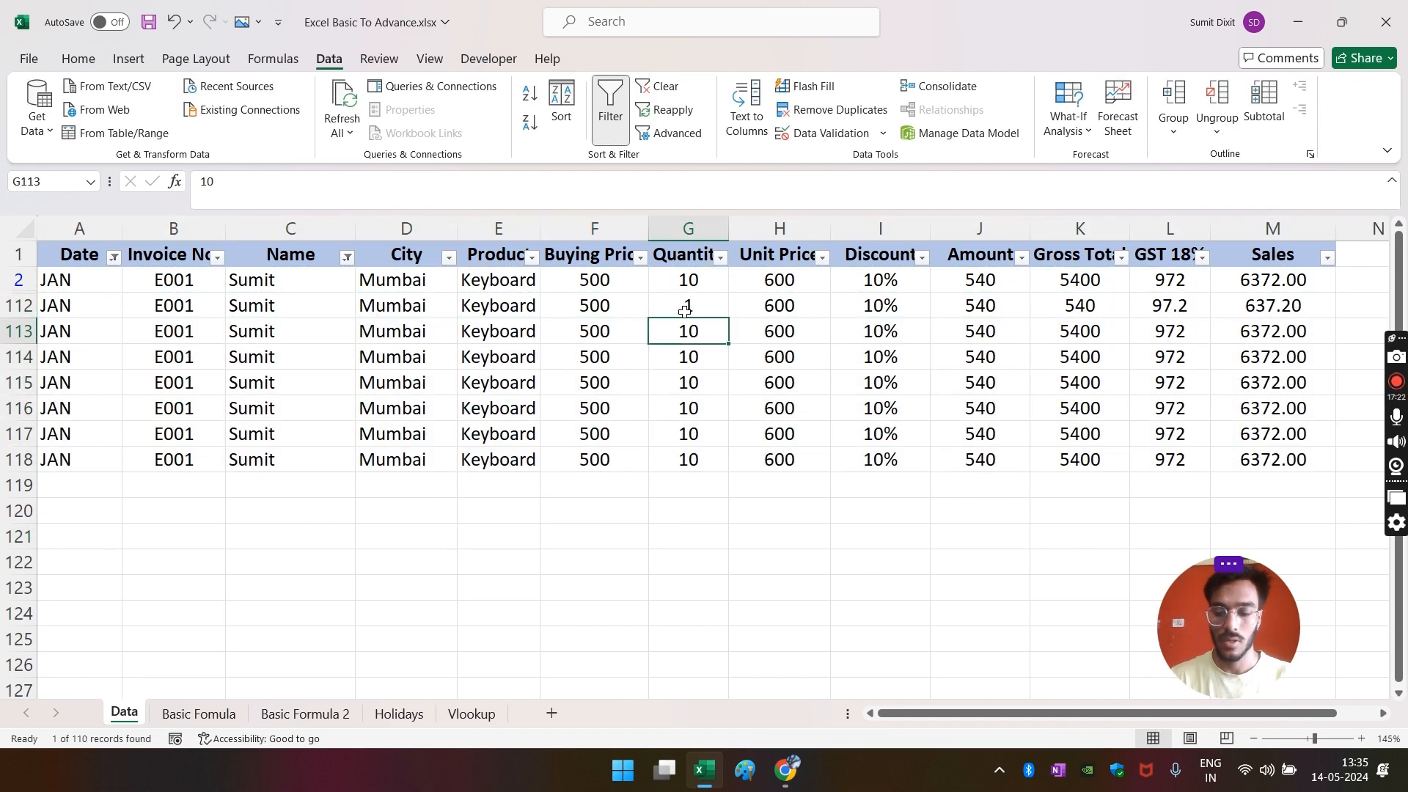
pyautogui.write('5')
pyautogui.press('Return')
pyautogui.write('8')
pyautogui.press('Return')
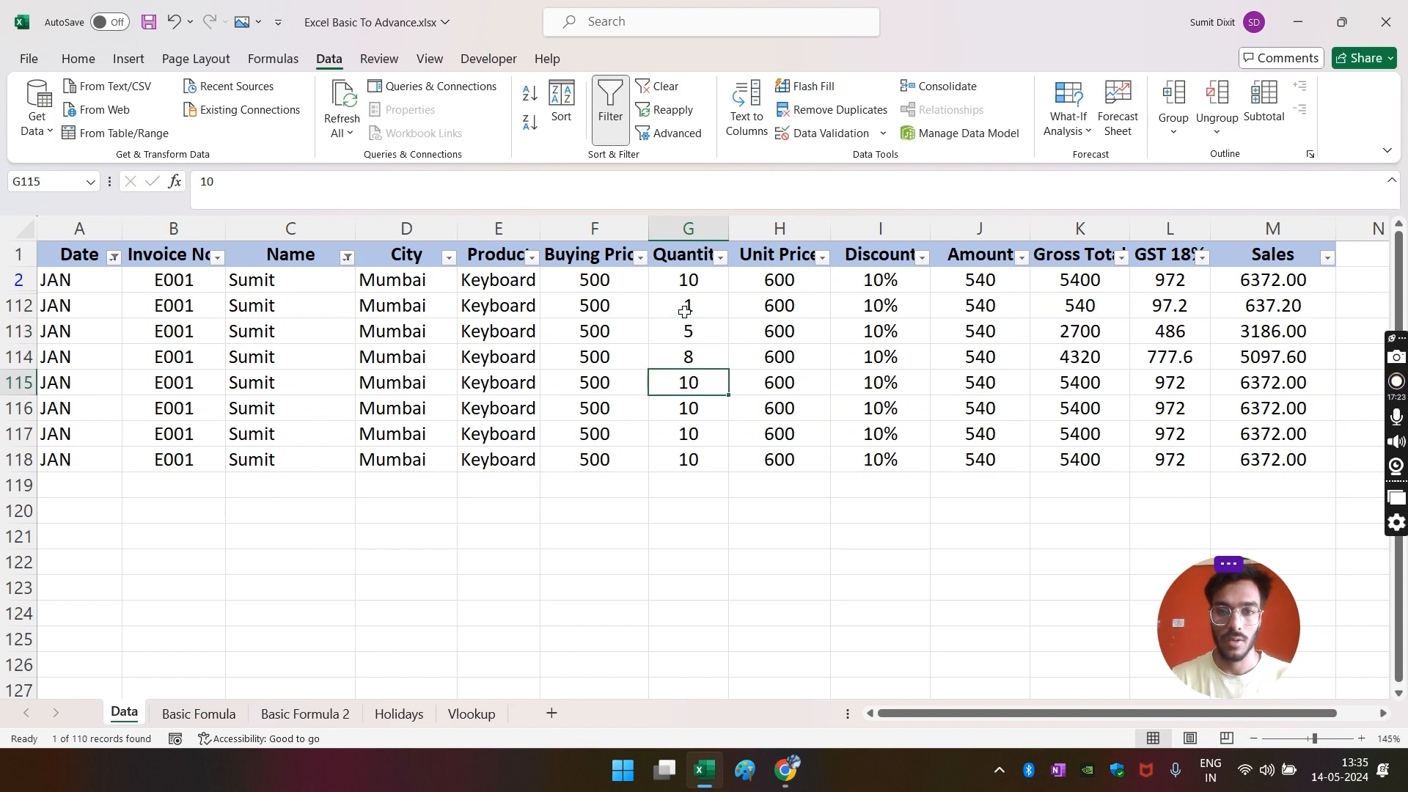
pyautogui.write('4')
pyautogui.press('Return')
pyautogui.write('51')
pyautogui.press('Return')
pyautogui.write('8')
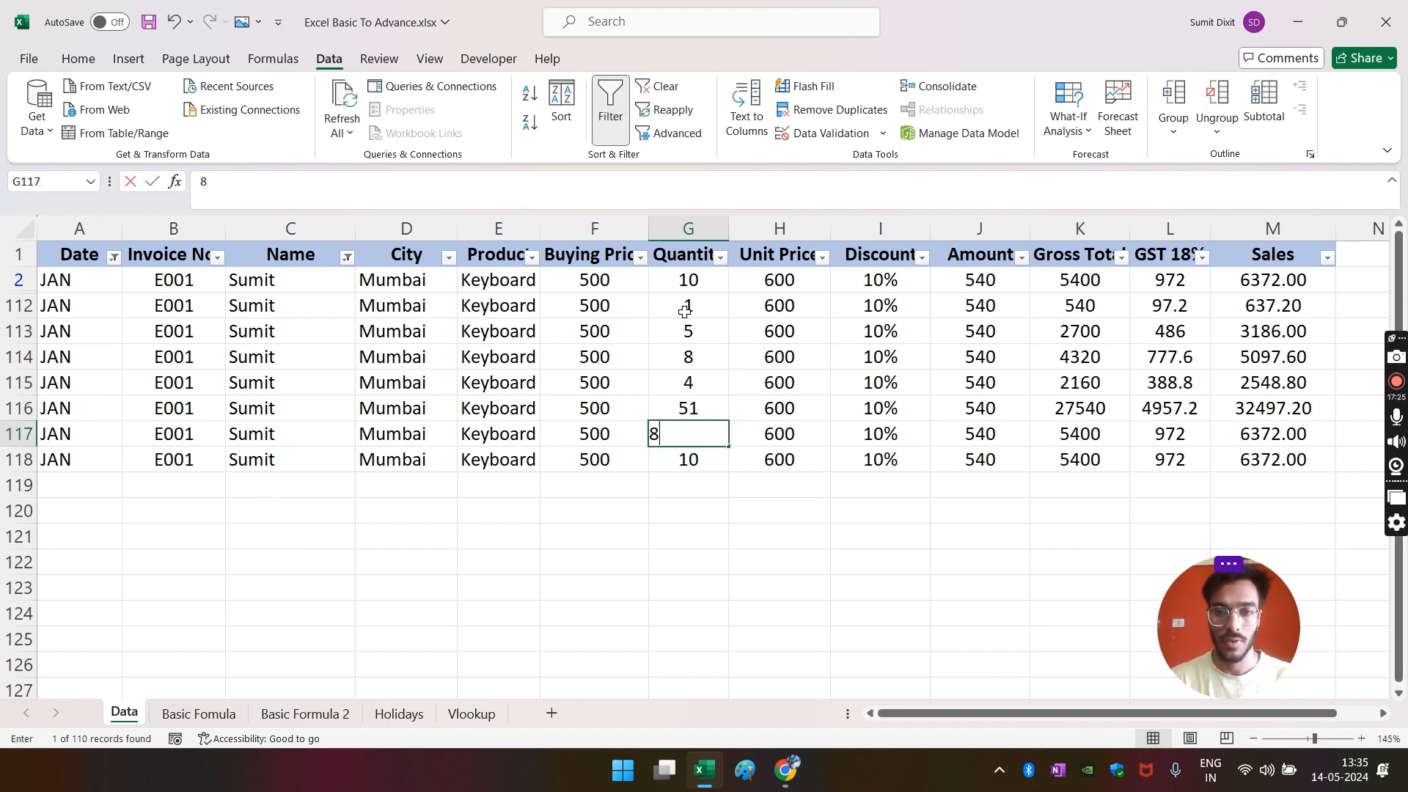
pyautogui.write('1')
pyautogui.press('Return')
pyautogui.write('234')
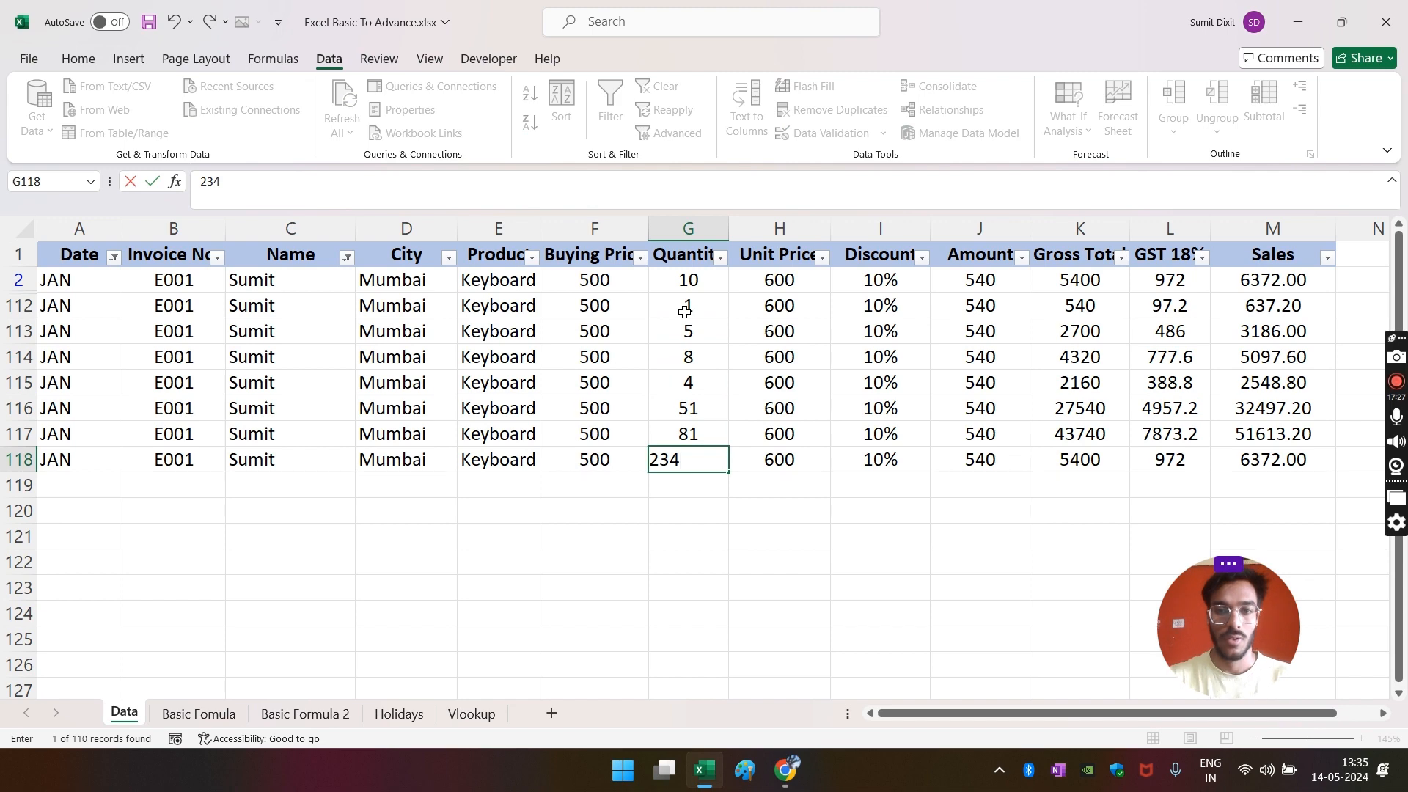
pyautogui.click(690, 589)
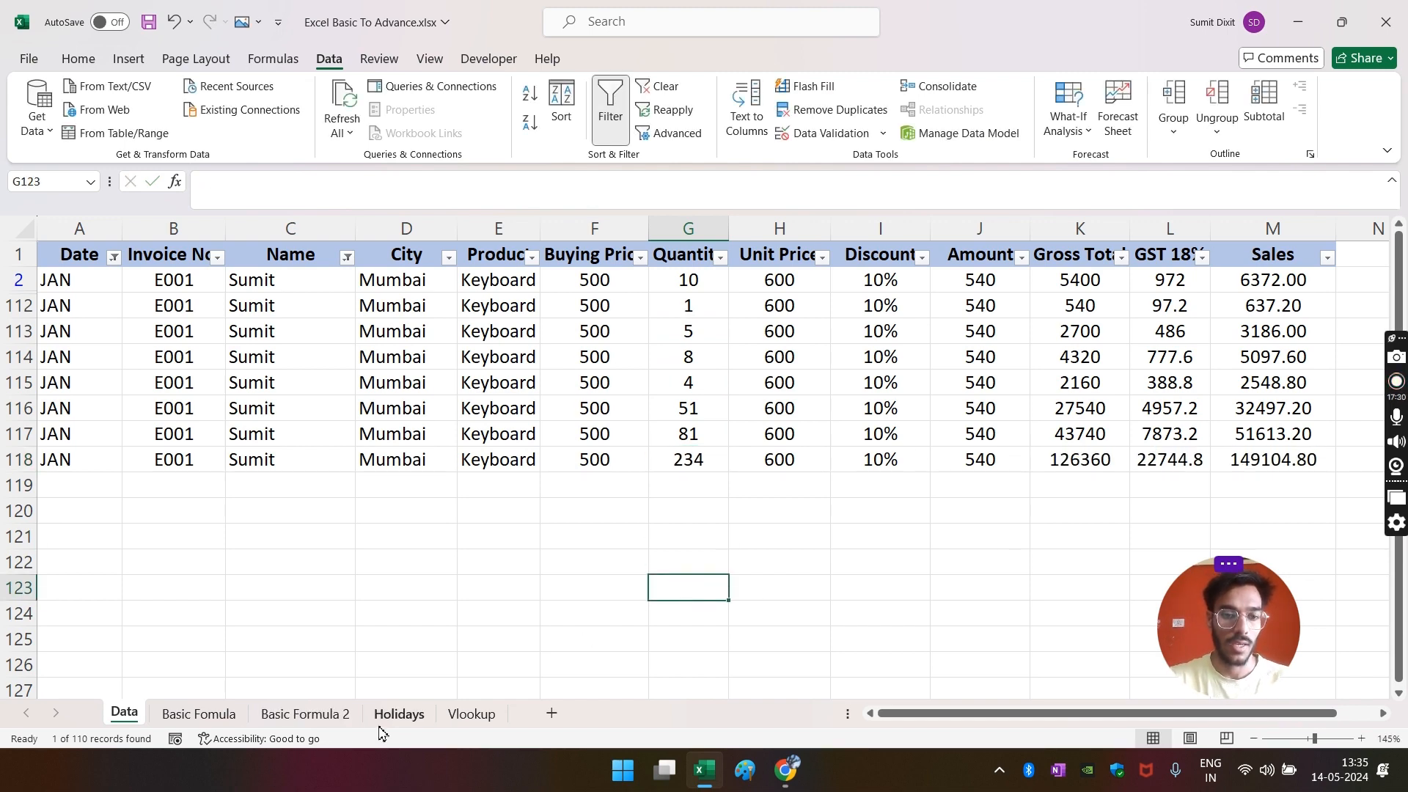
pyautogui.click(306, 715)
# - Review D19's AVERAGEIFS formula and check the filtered quantities' average on the Data sheet
pyautogui.click(688, 507)
pyautogui.click(630, 448)
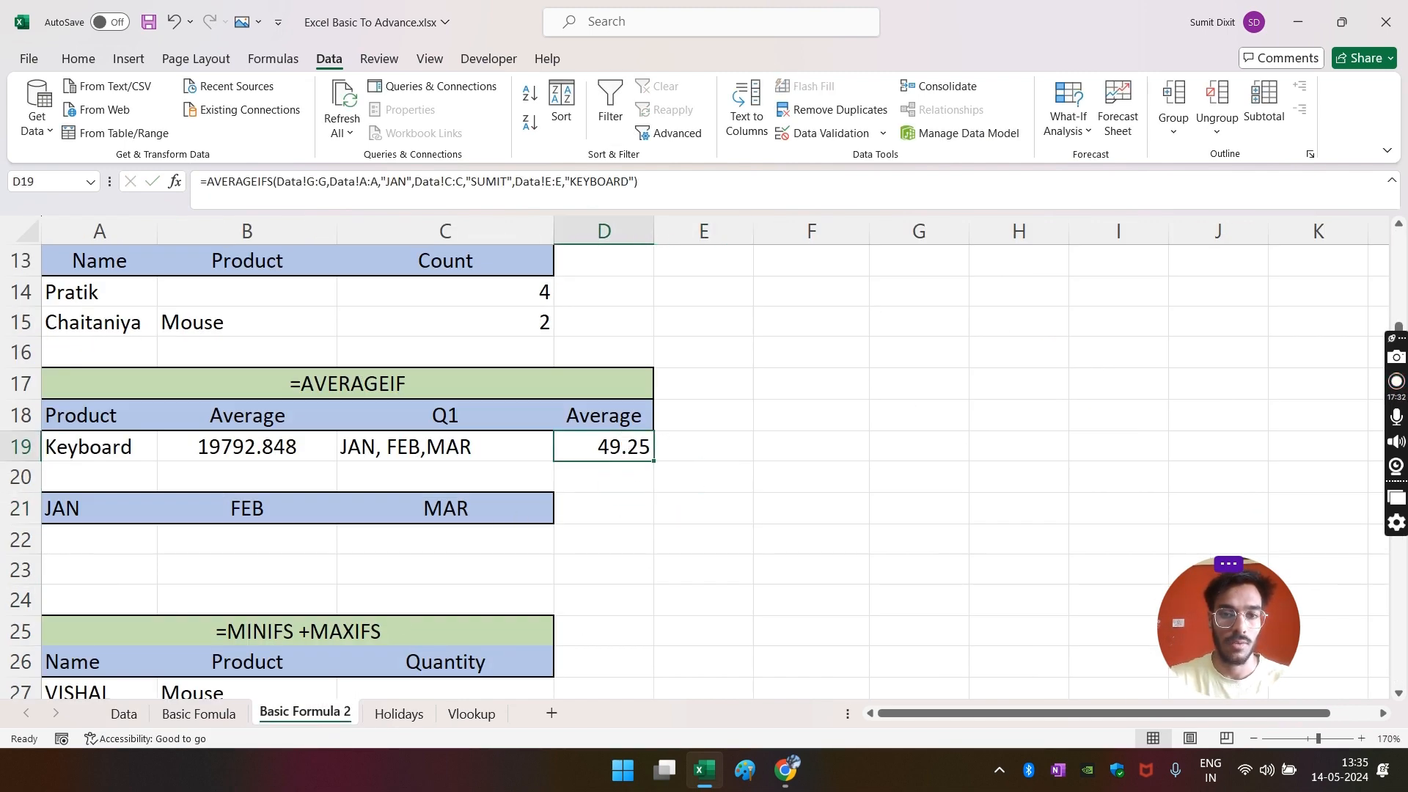
pyautogui.click(124, 714)
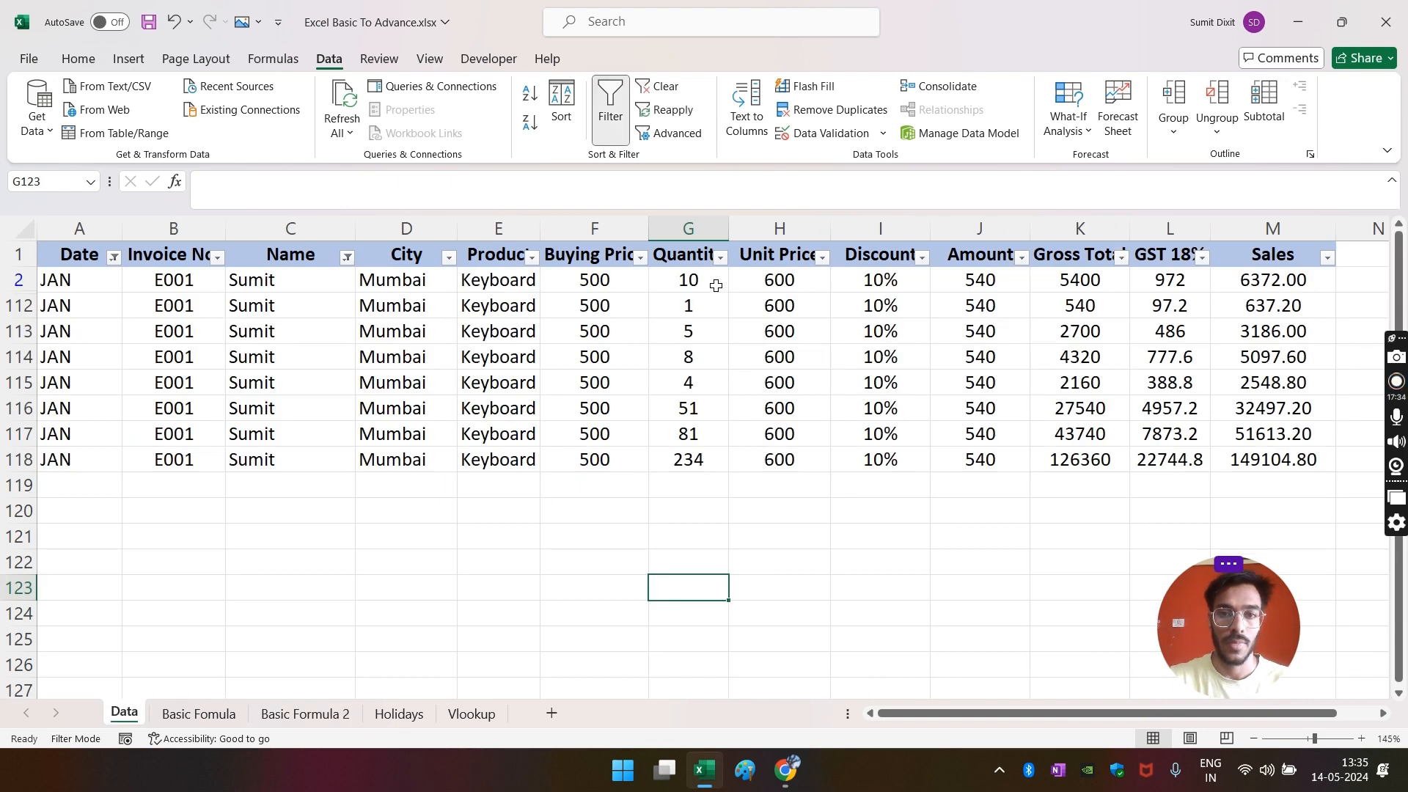
pyautogui.moveTo(716, 285); pyautogui.dragTo(717, 456)
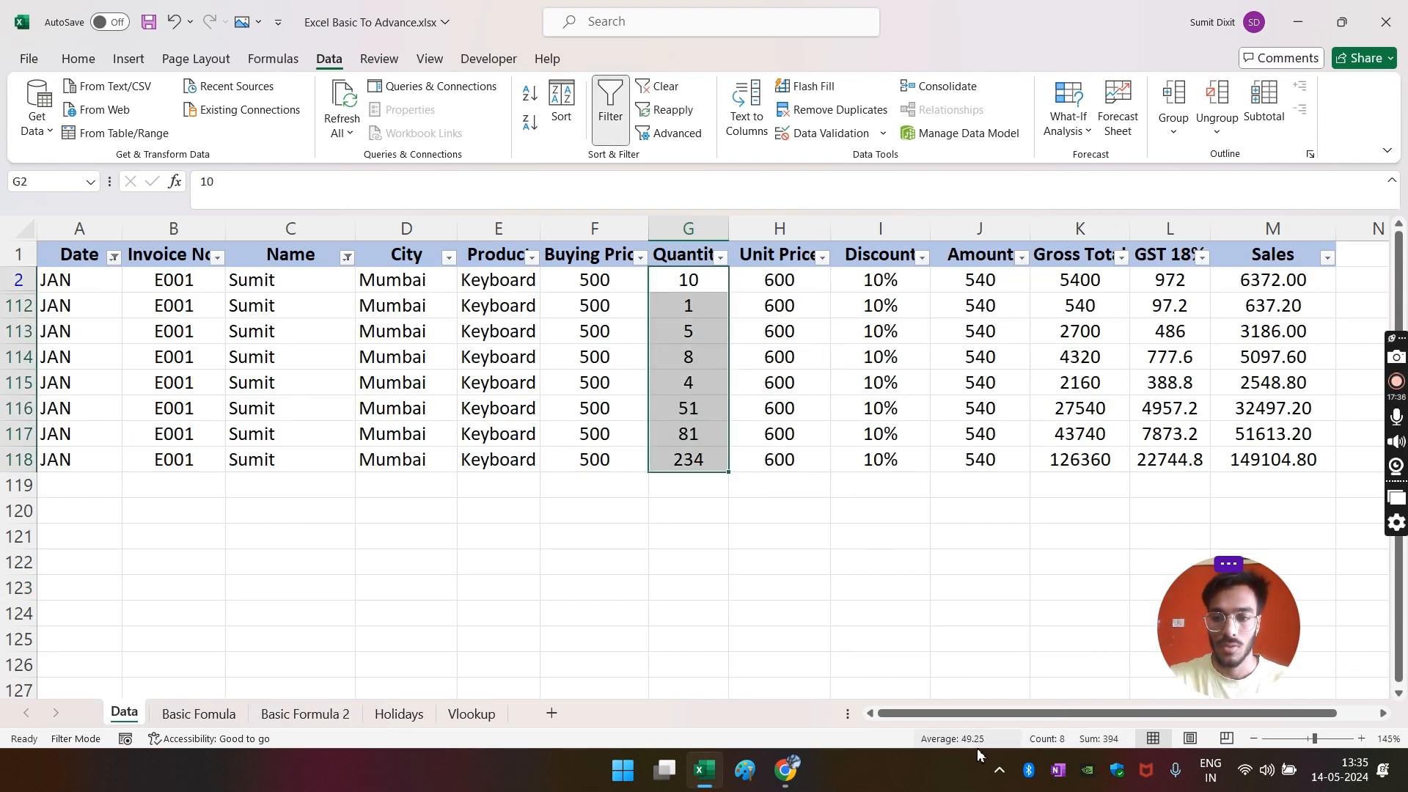
pyautogui.click(372, 610)
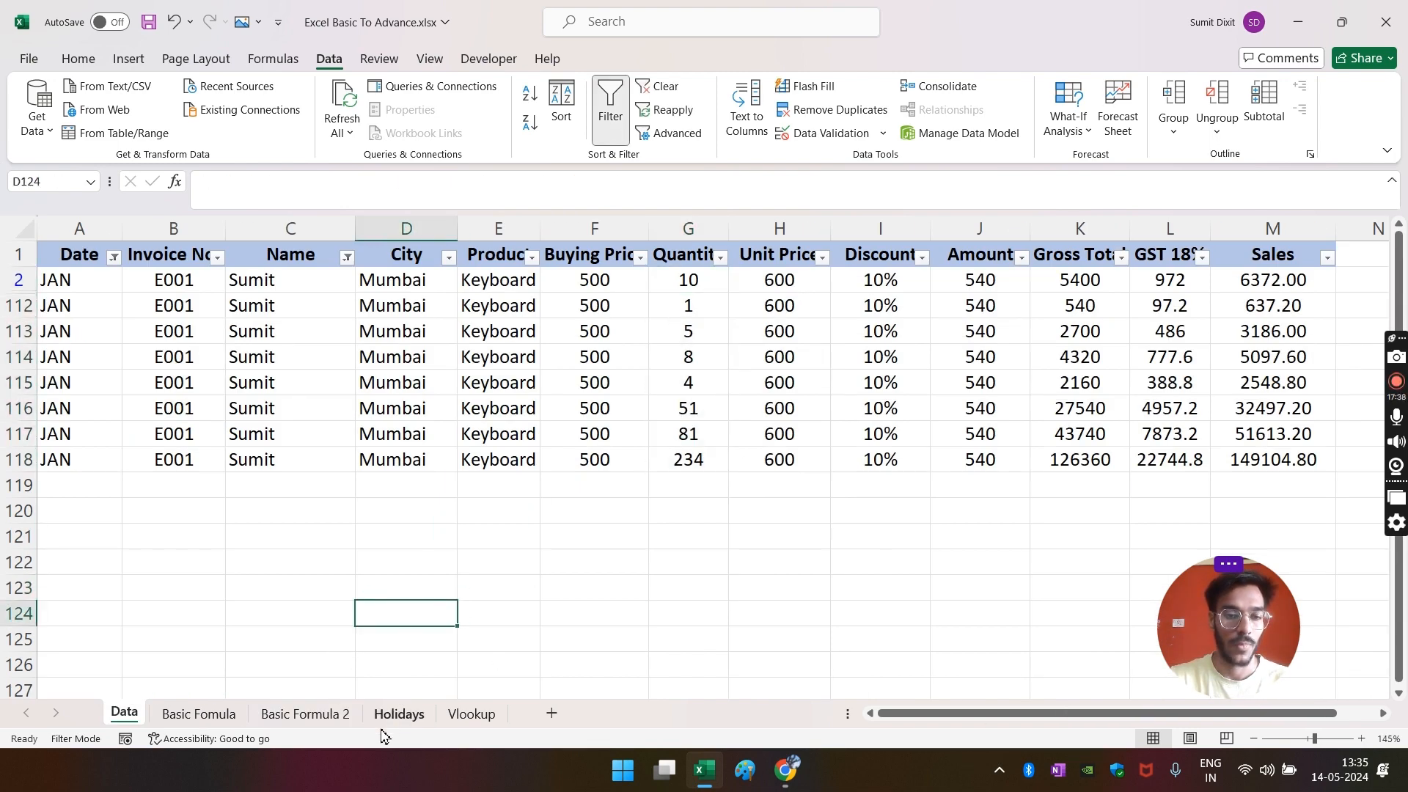
# - Locate the JAN, FEB, MAR headers and cells A22 and B22 on Basic Formula 2
pyautogui.click(297, 715)
pyautogui.click(663, 560)
pyautogui.scroll(-1, 652, 531)
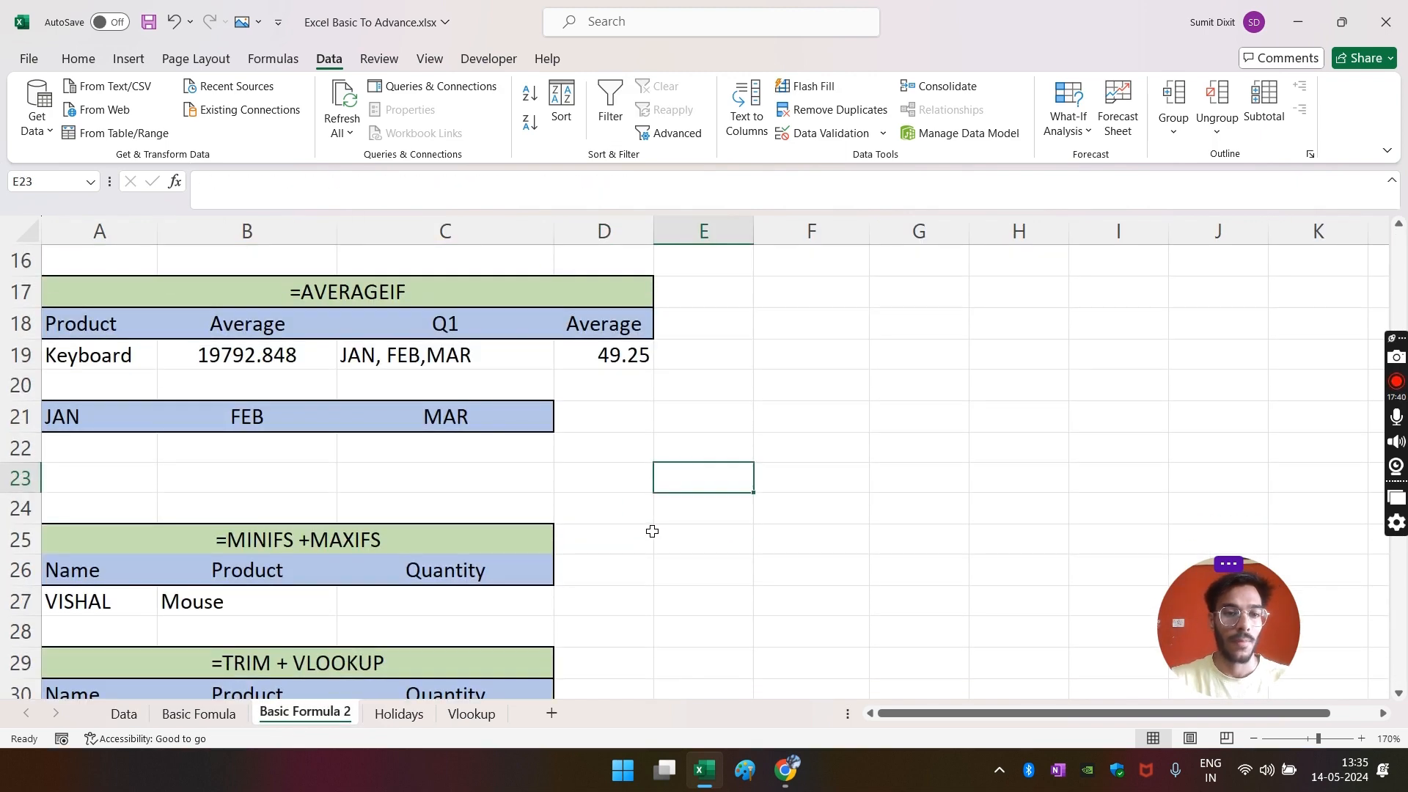
pyautogui.click(113, 445)
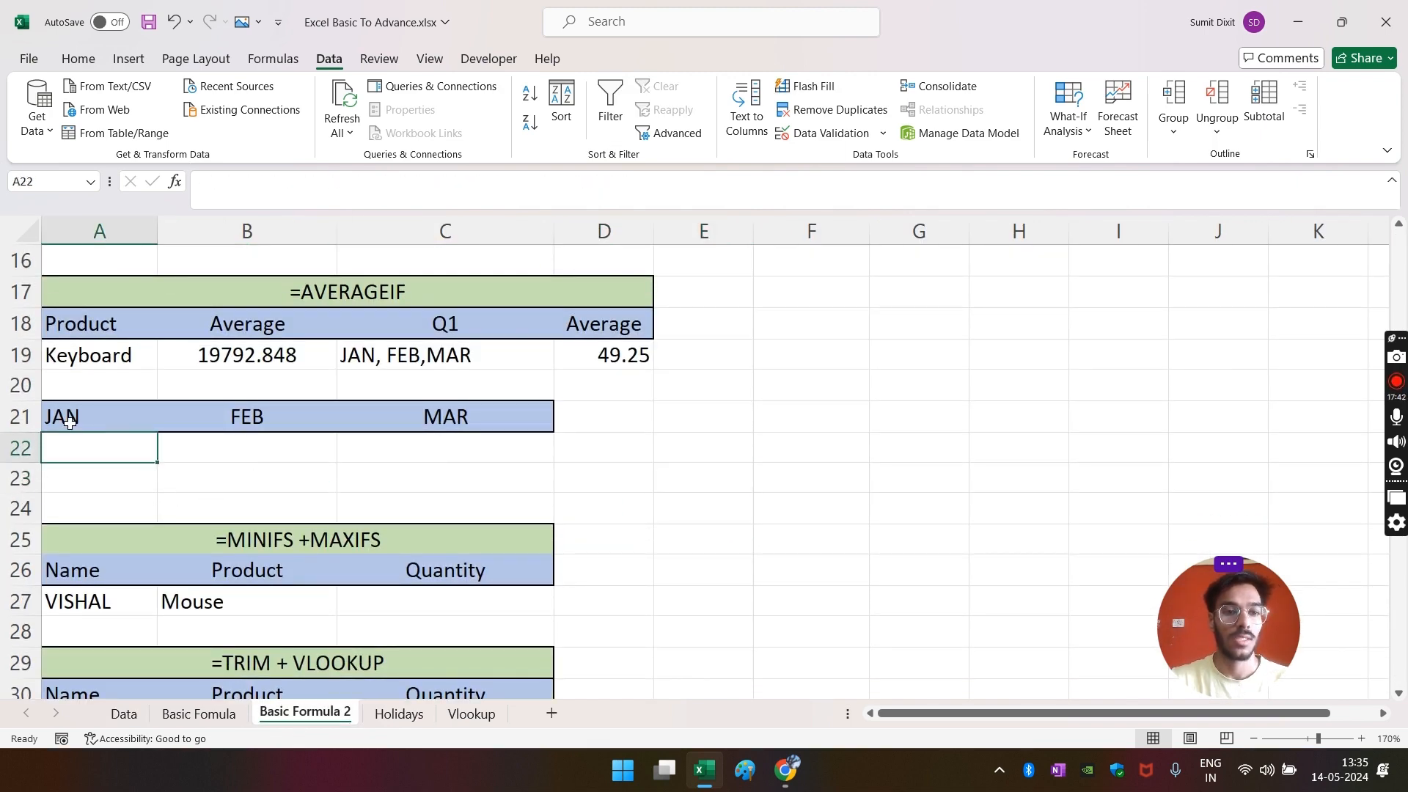
pyautogui.moveTo(70, 422); pyautogui.dragTo(465, 415)
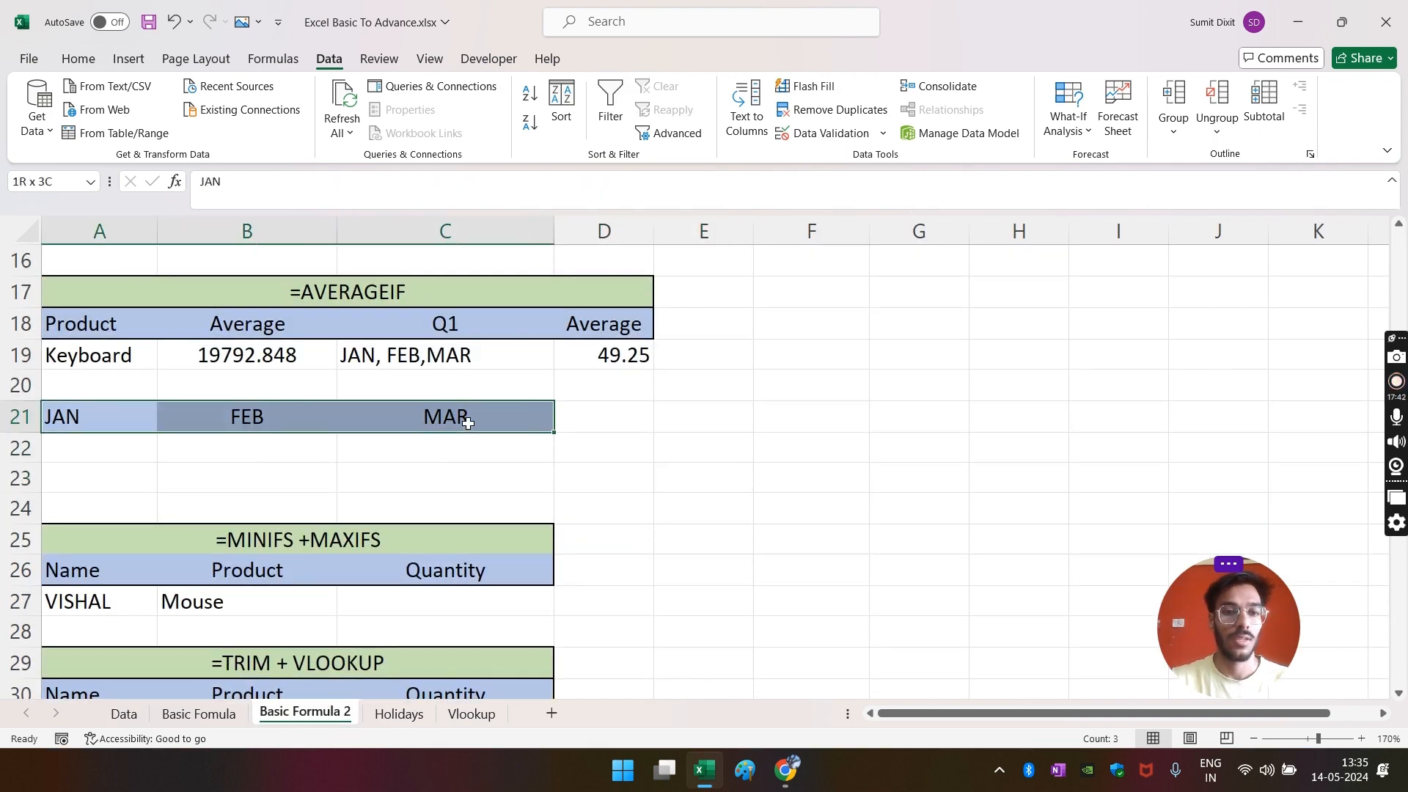
pyautogui.click(458, 353)
pyautogui.moveTo(81, 426); pyautogui.dragTo(512, 431)
pyautogui.click(279, 462)
# - Clear the Data sheet's filter with Alt+A, C and return to Basic Formula 2
pyautogui.click(124, 713)
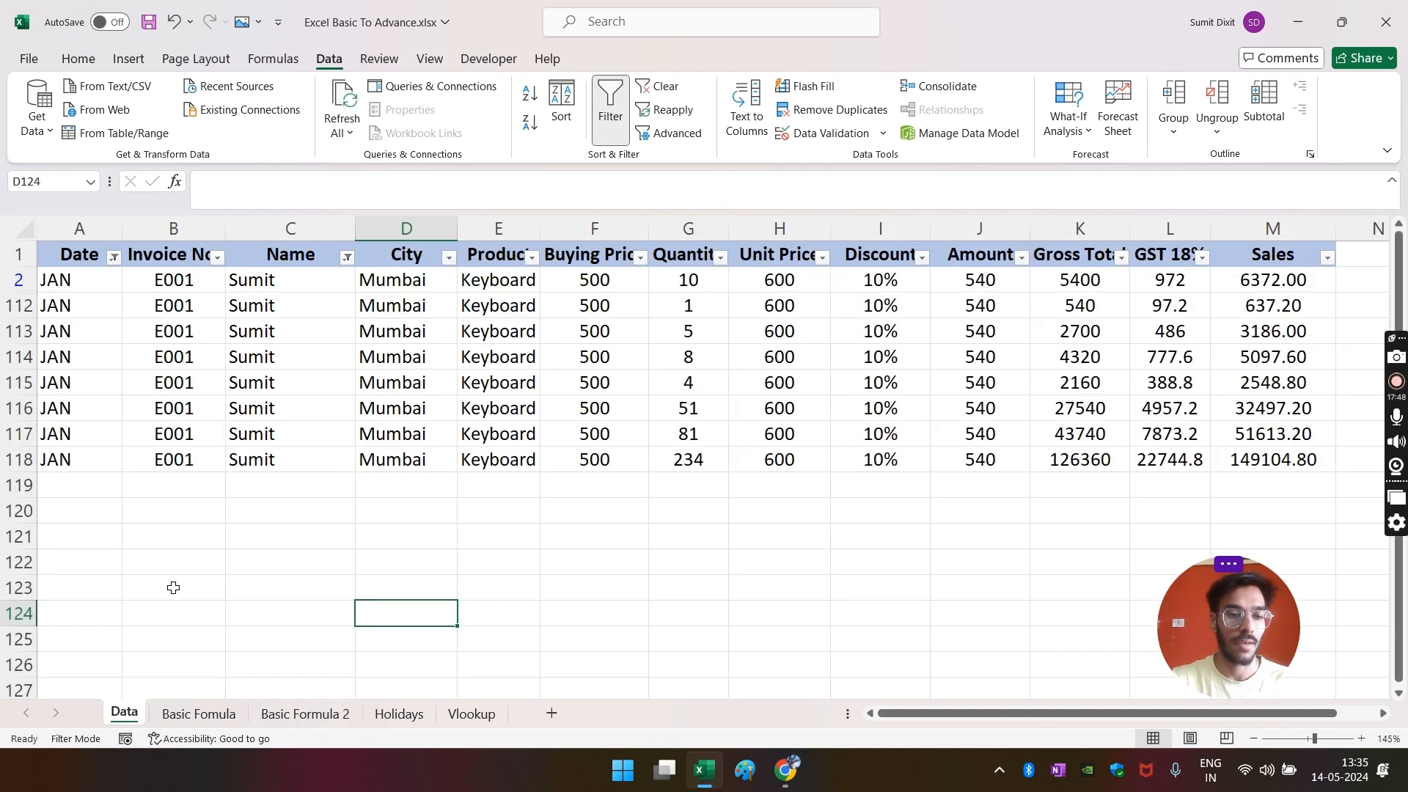
pyautogui.click(211, 481)
pyautogui.hotkey('alt', 'a')
pyautogui.press('c')
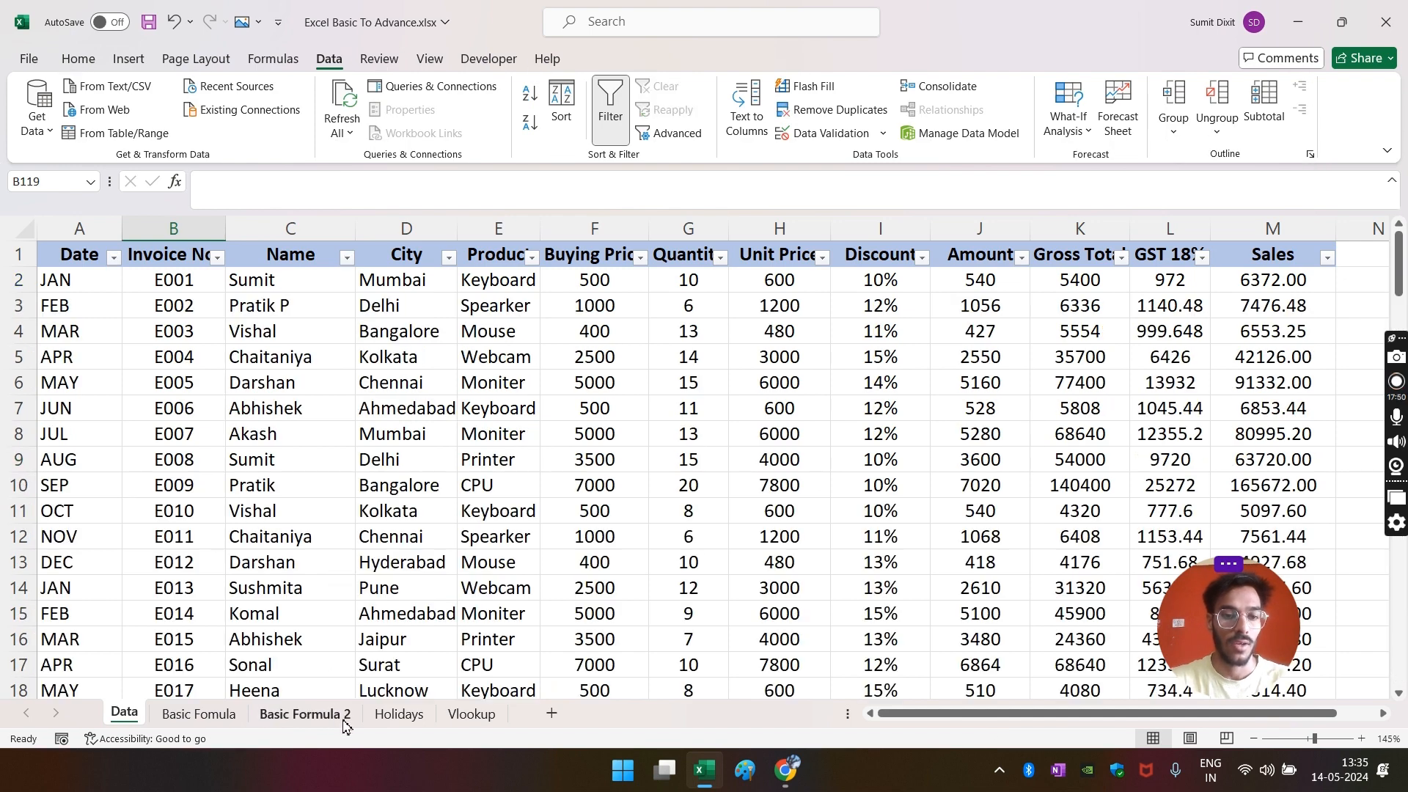
pyautogui.click(312, 714)
# - In A22 start an =AVERAGEIF formula with Data column A as the criteria range
pyautogui.click(132, 454)
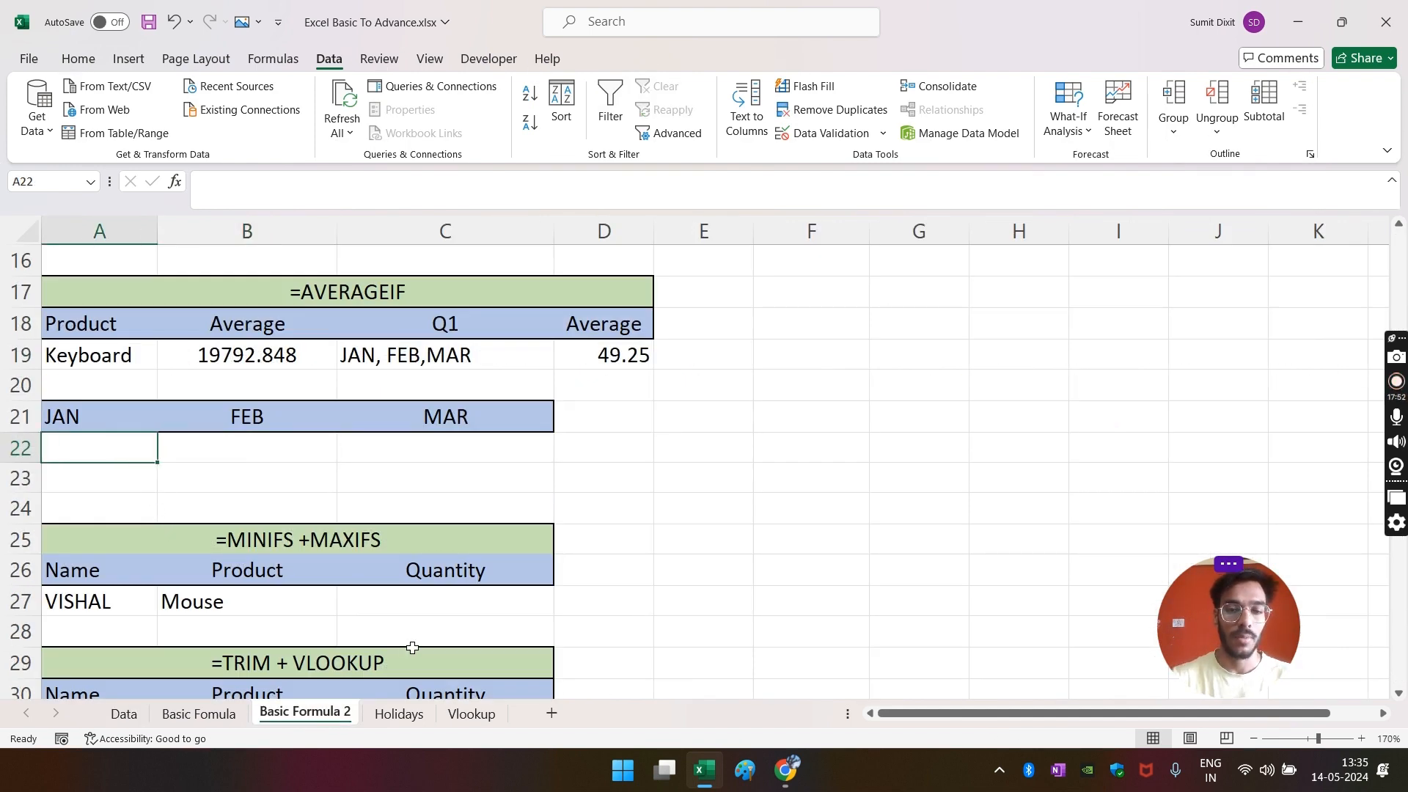
pyautogui.write('=AVER')
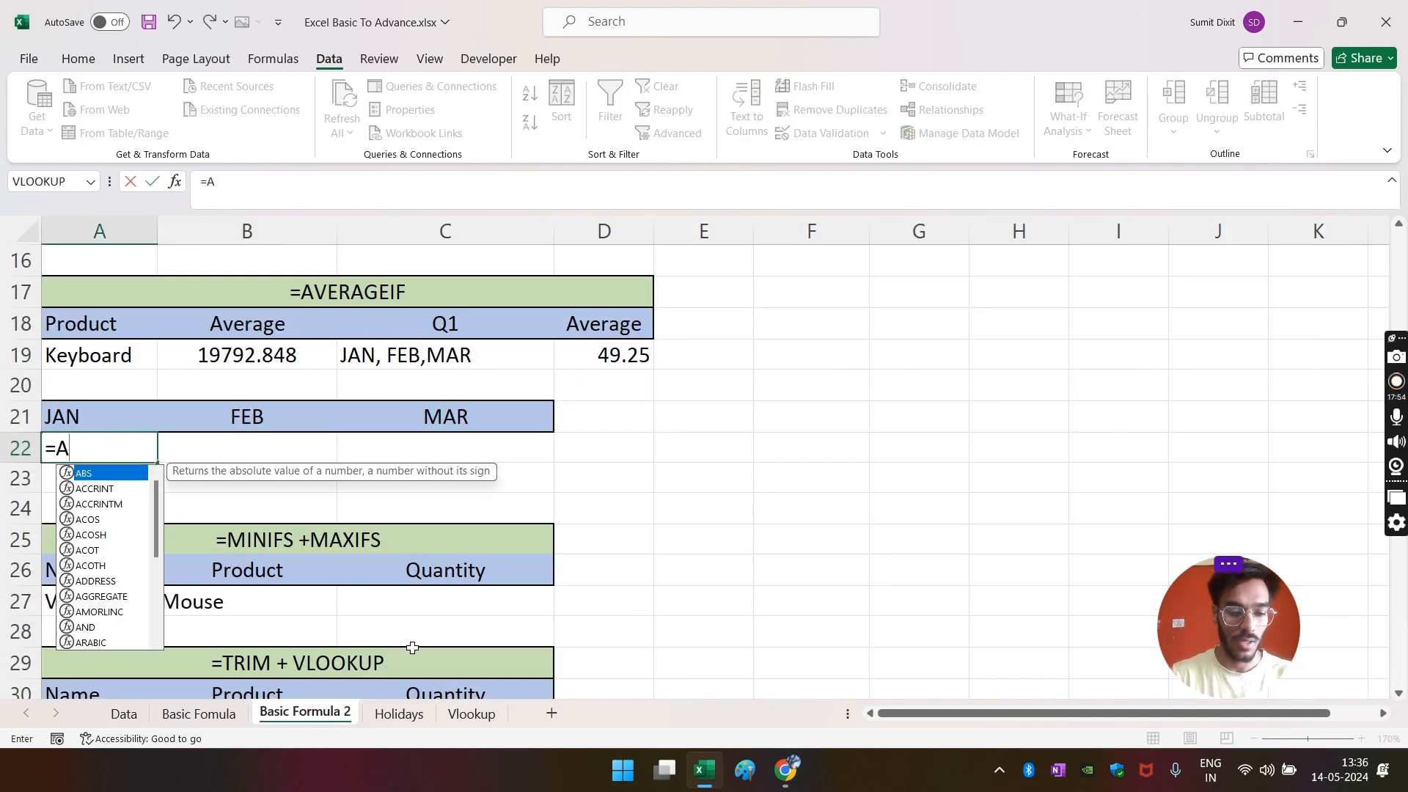
pyautogui.press('Down')
pyautogui.press('Down')
pyautogui.press('Tab')
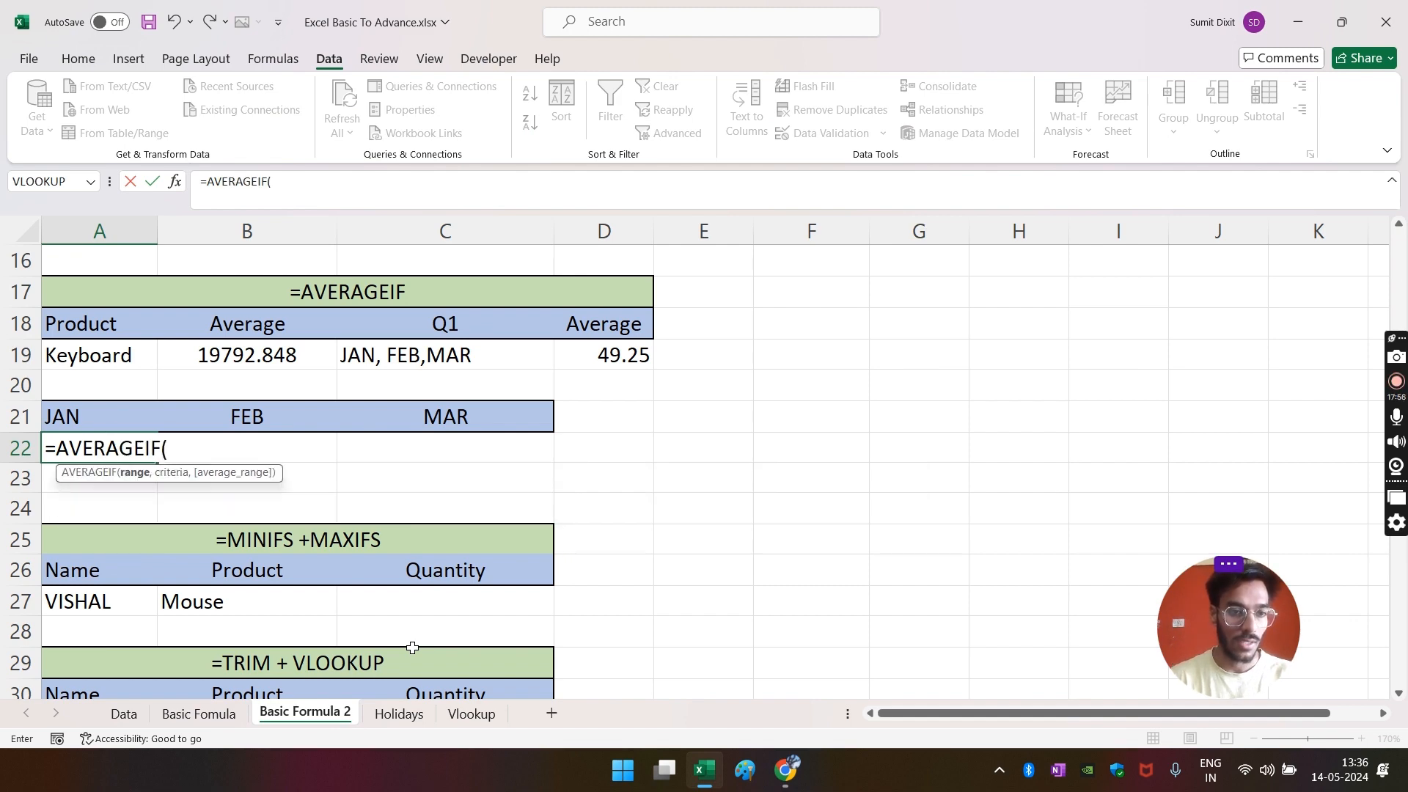
pyautogui.click(123, 713)
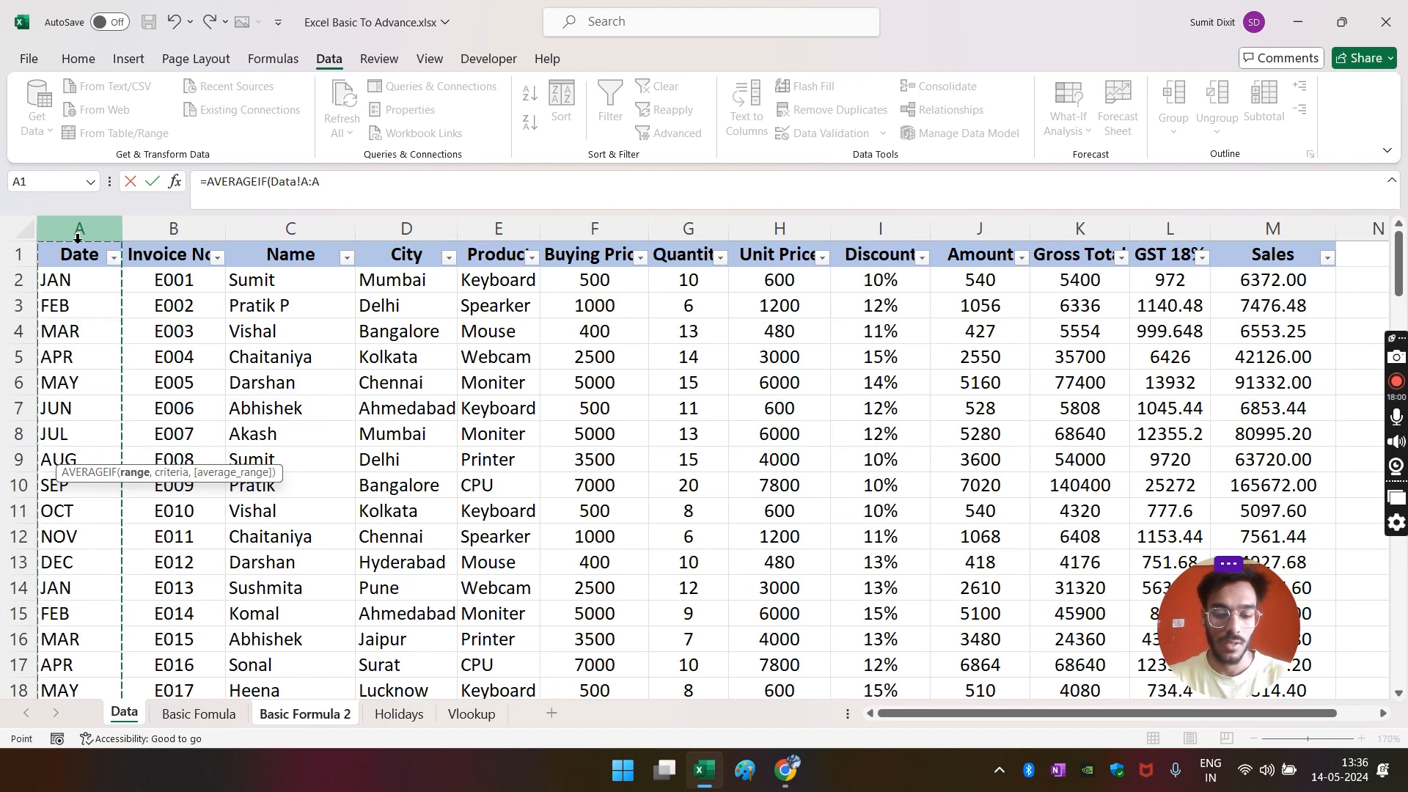
pyautogui.write('M,')
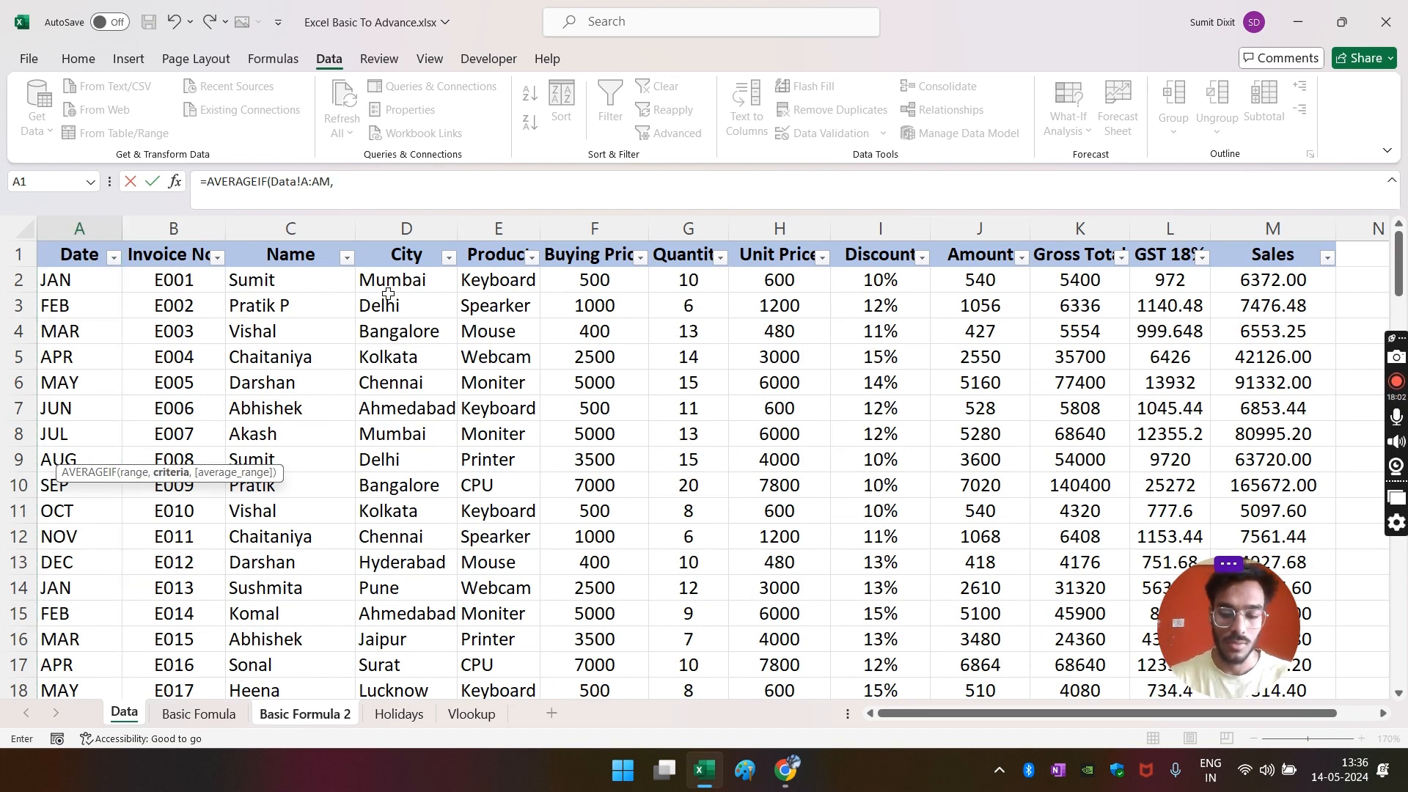
pyautogui.press('BackSpace')
pyautogui.press('BackSpace')
pyautogui.write(',')
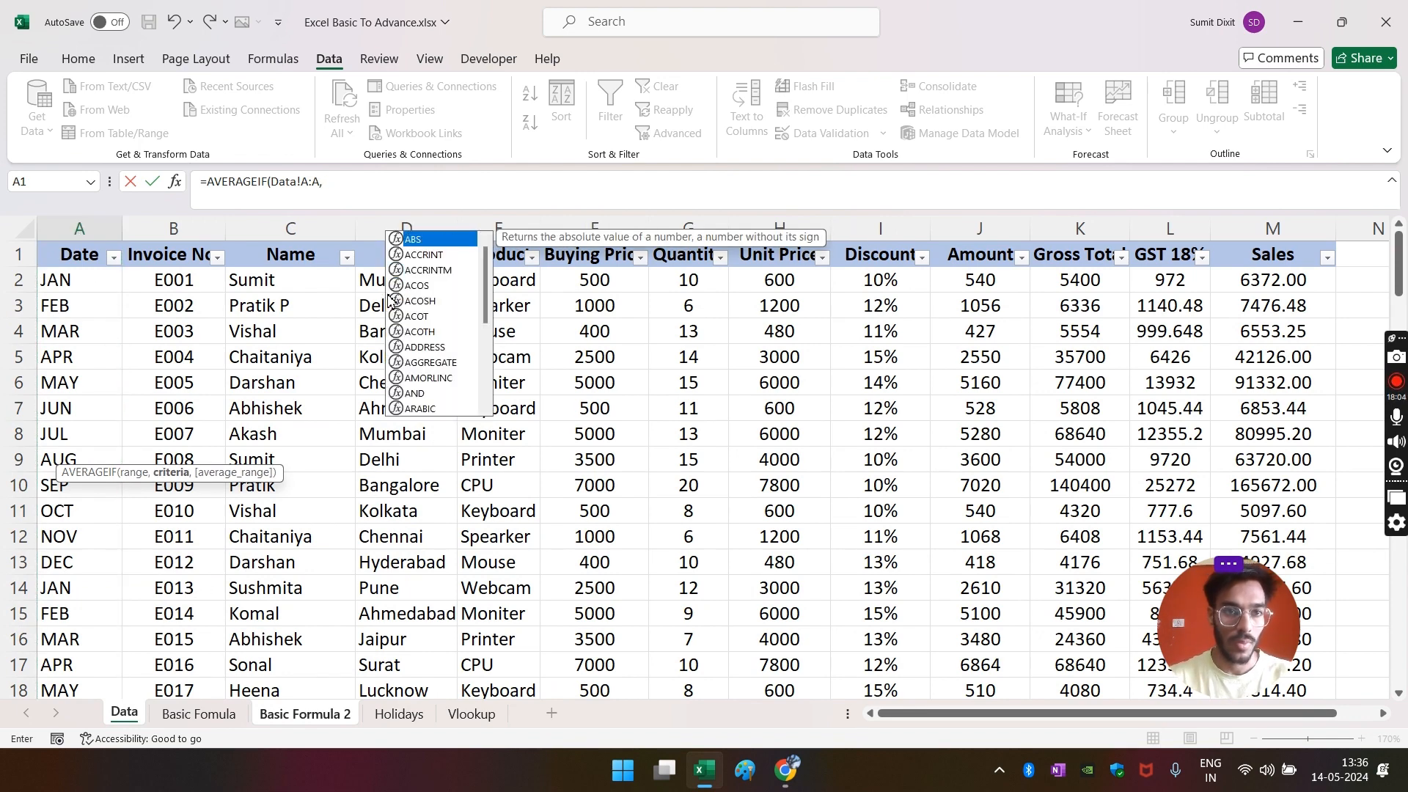
pyautogui.click(294, 713)
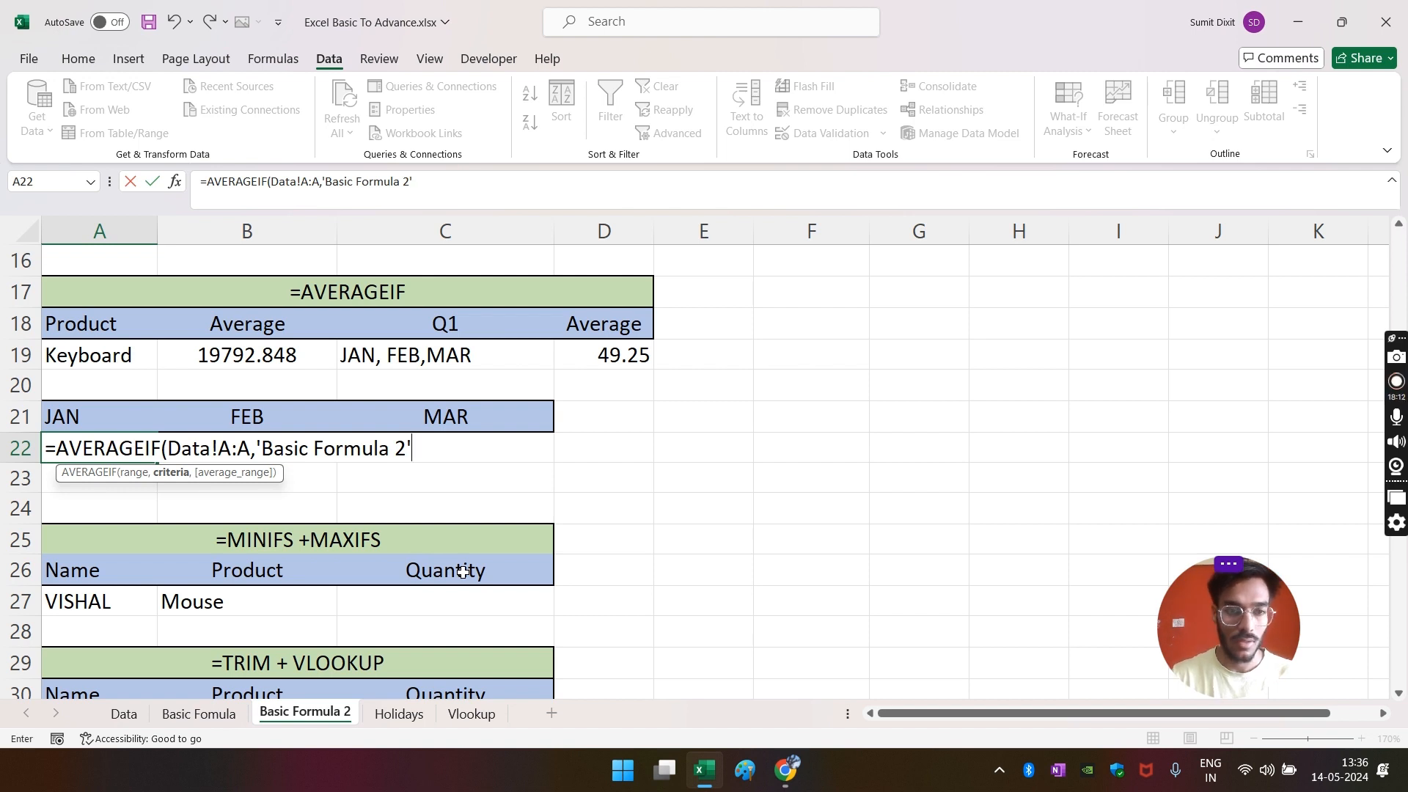
pyautogui.press('BackSpace')
pyautogui.press('BackSpace')
pyautogui.press('BackSpace')
pyautogui.press('BackSpace')
pyautogui.press('BackSpace')
pyautogui.press('BackSpace')
pyautogui.press('BackSpace')
pyautogui.press('BackSpace')
pyautogui.press('BackSpace')
pyautogui.press('BackSpace')
pyautogui.press('BackSpace')
pyautogui.press('BackSpace')
pyautogui.press('BackSpace')
pyautogui.press('BackSpace')
pyautogui.press('BackSpace')
pyautogui.press('BackSpace')
pyautogui.press('BackSpace')
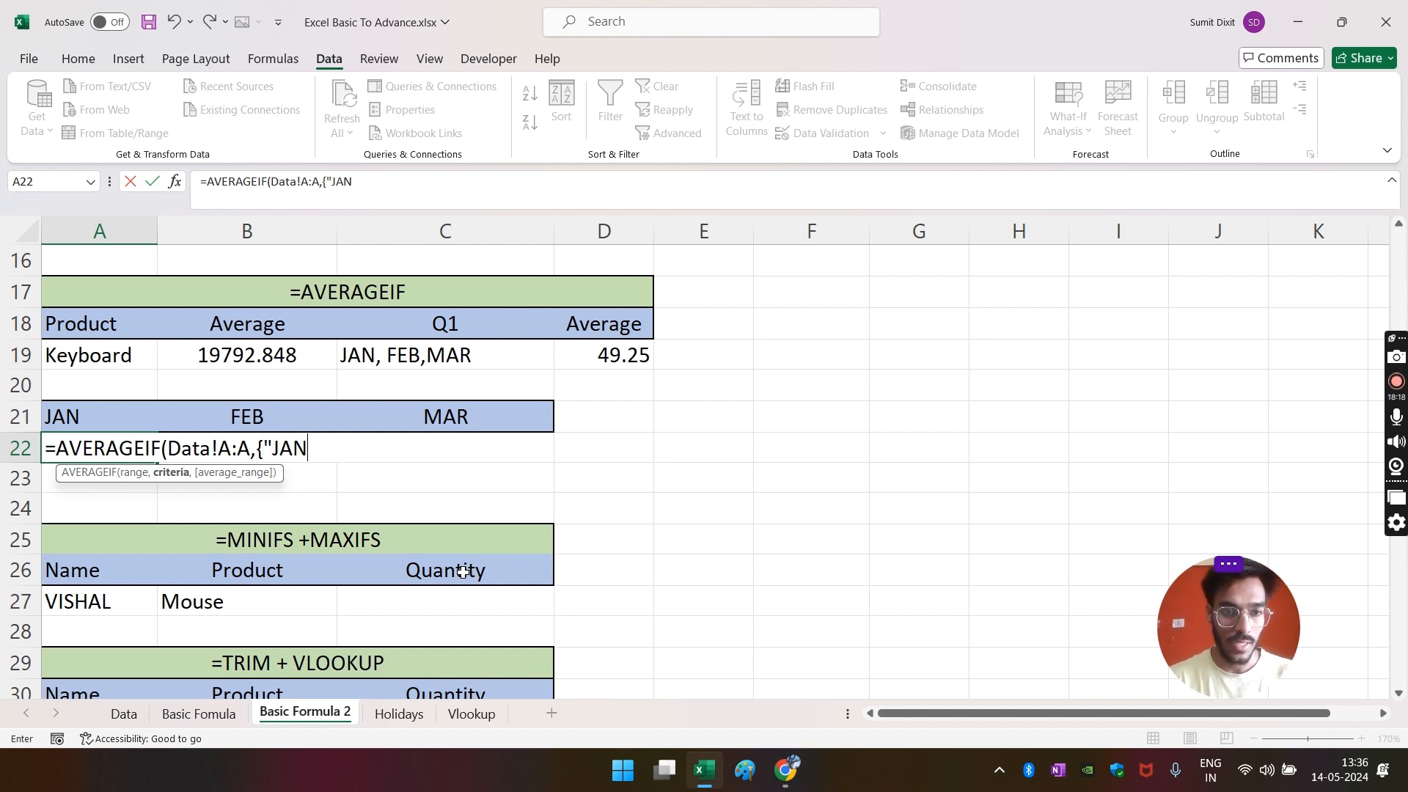
# - Add {"JAN","FEB","MAR"} criteria and Data column J, spilling 1678.5, 2124.08 and 1589.04
pyautogui.write('{"JAN",F')
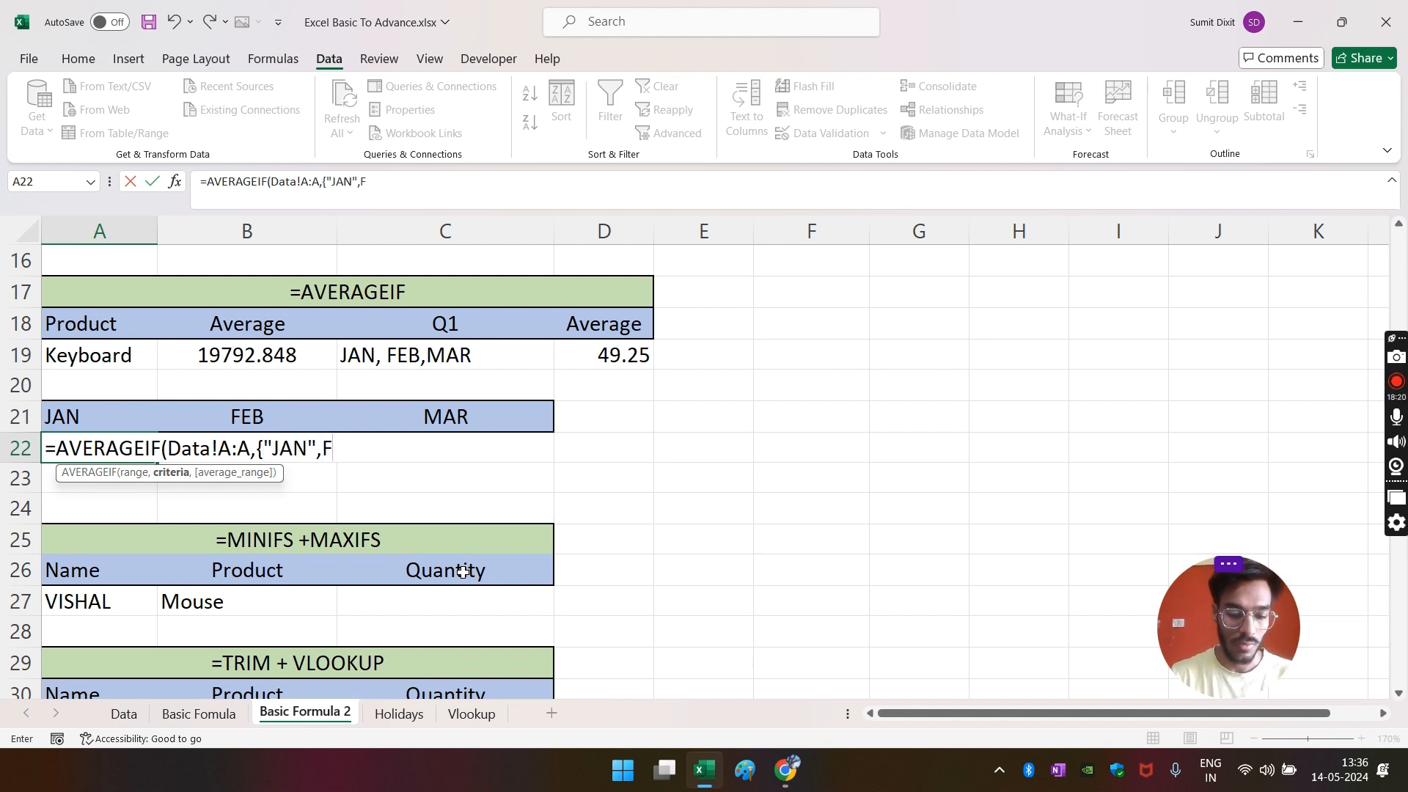
pyautogui.write('EB')
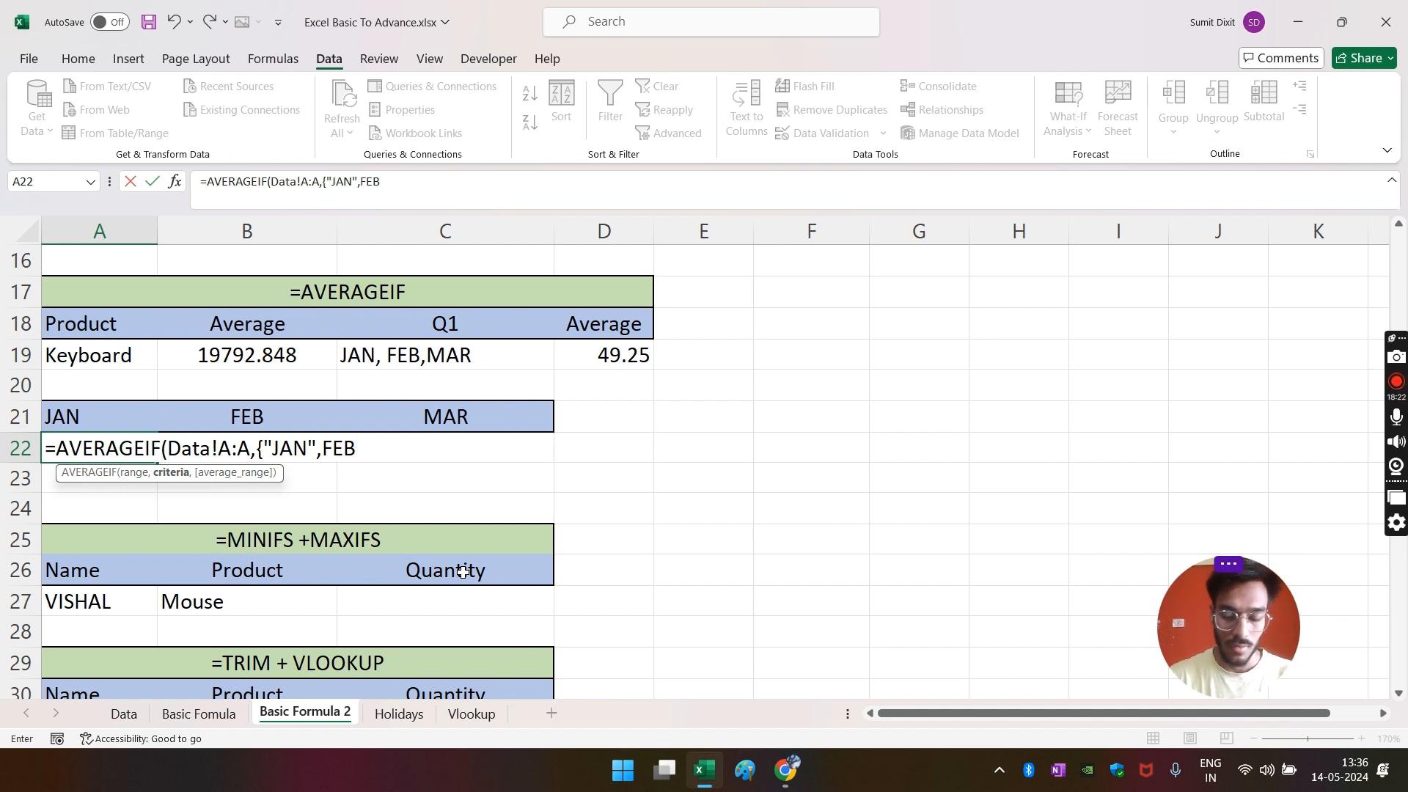
pyautogui.write(',"MAR')
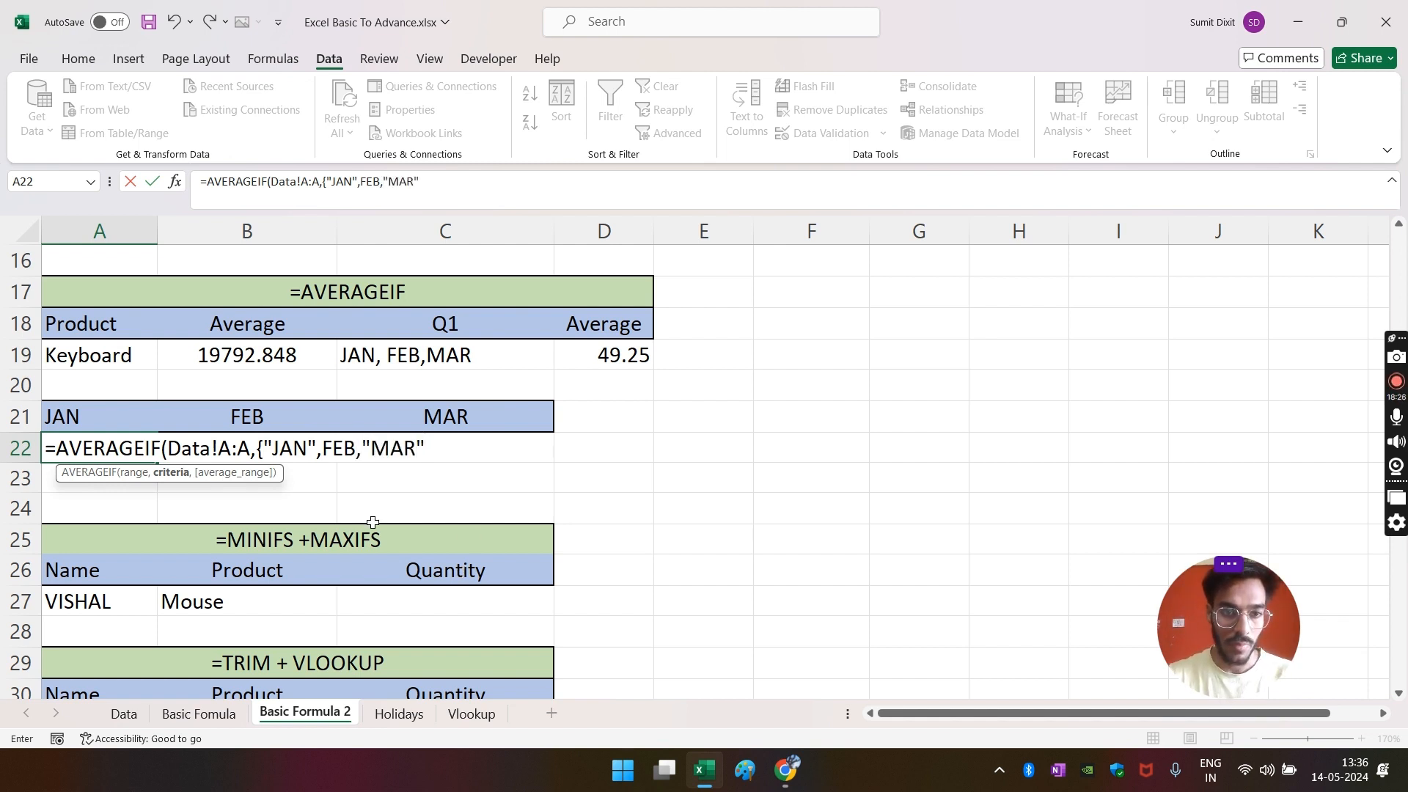
pyautogui.press('F2')
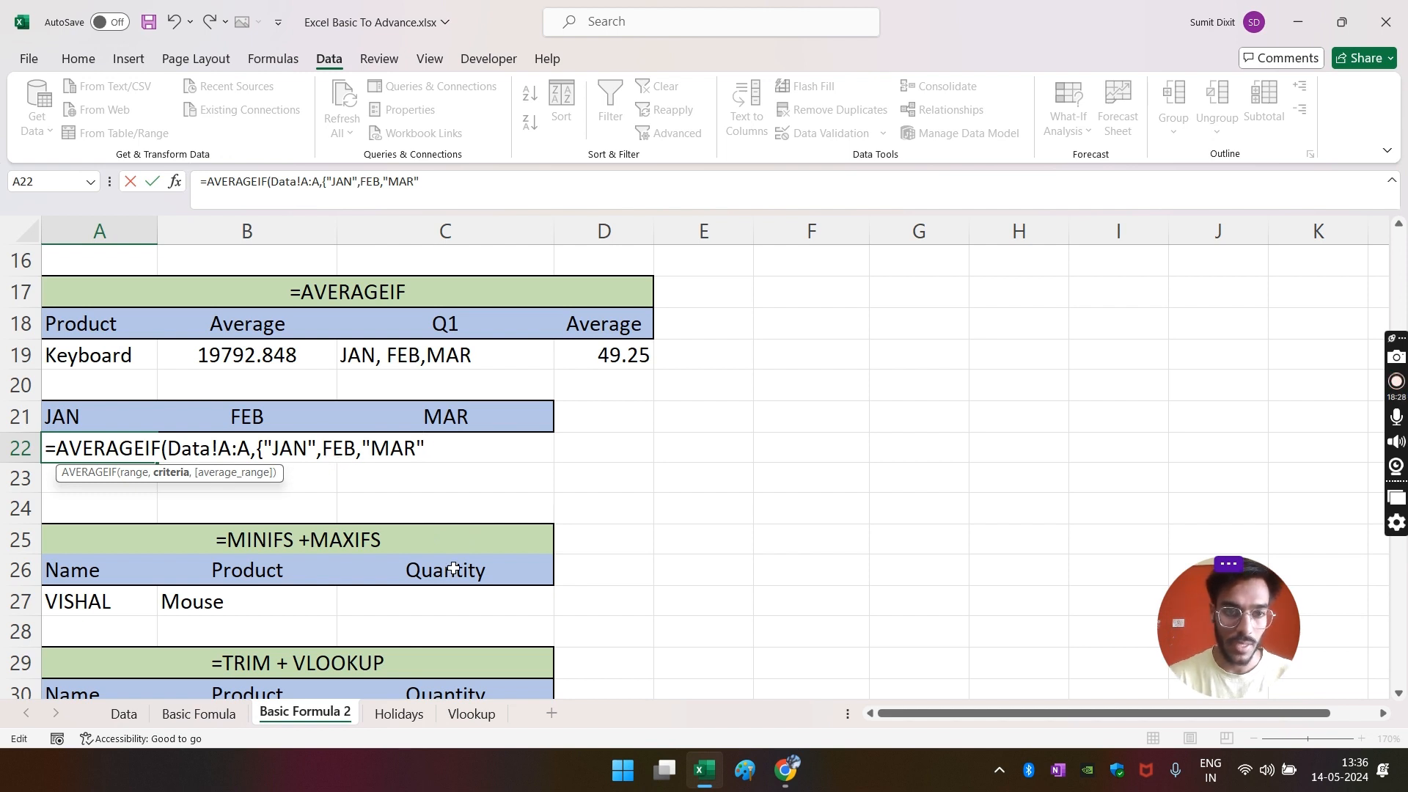
pyautogui.write('",')
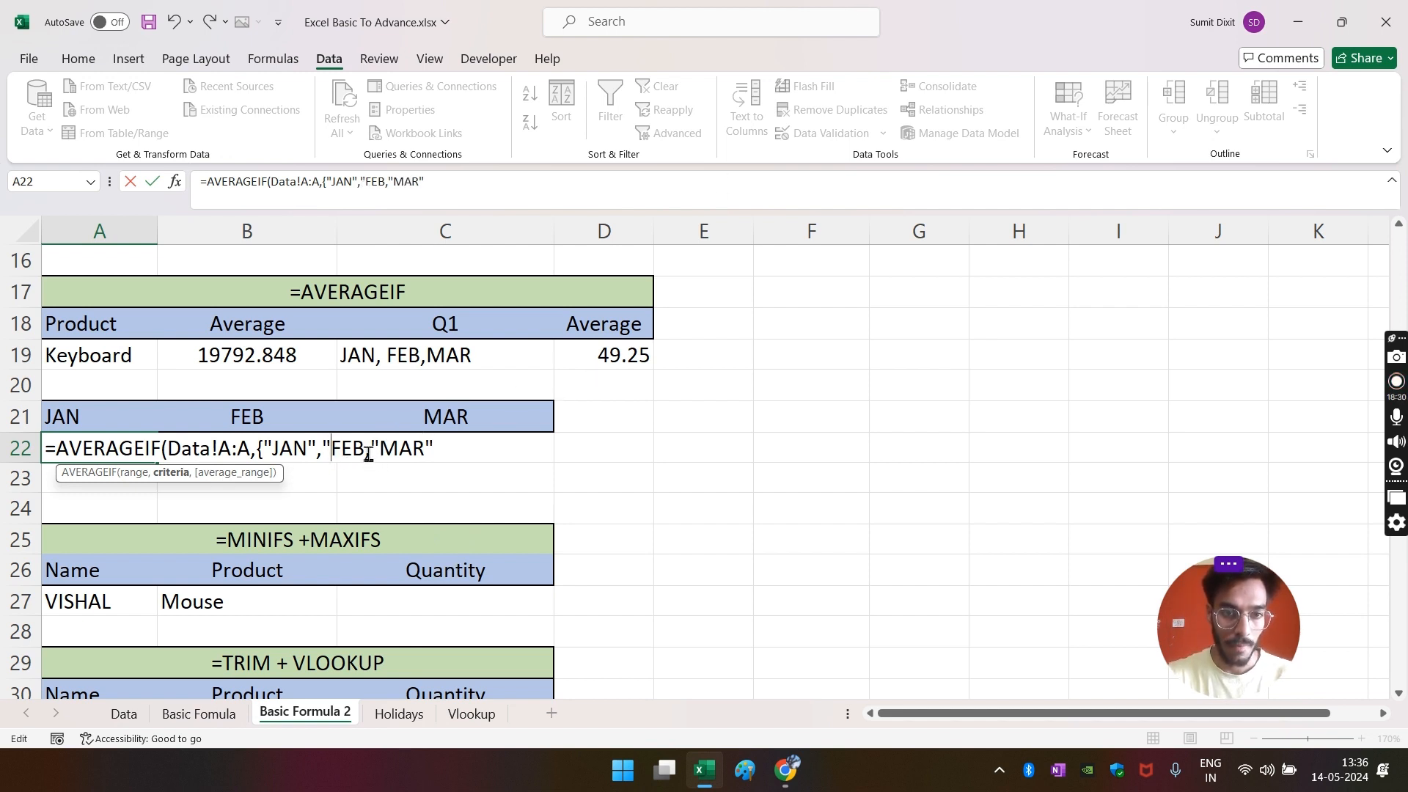
pyautogui.write('"')
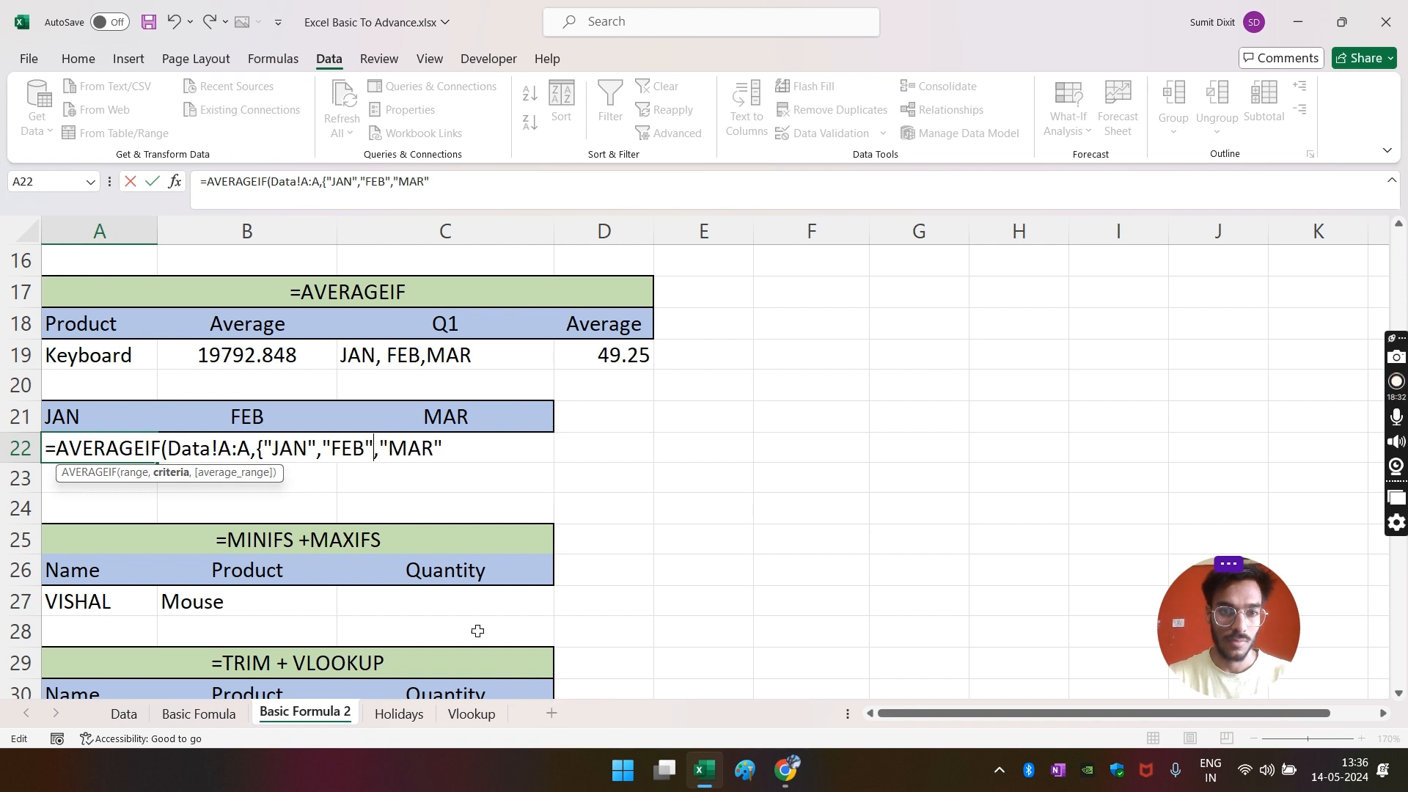
pyautogui.click(456, 460)
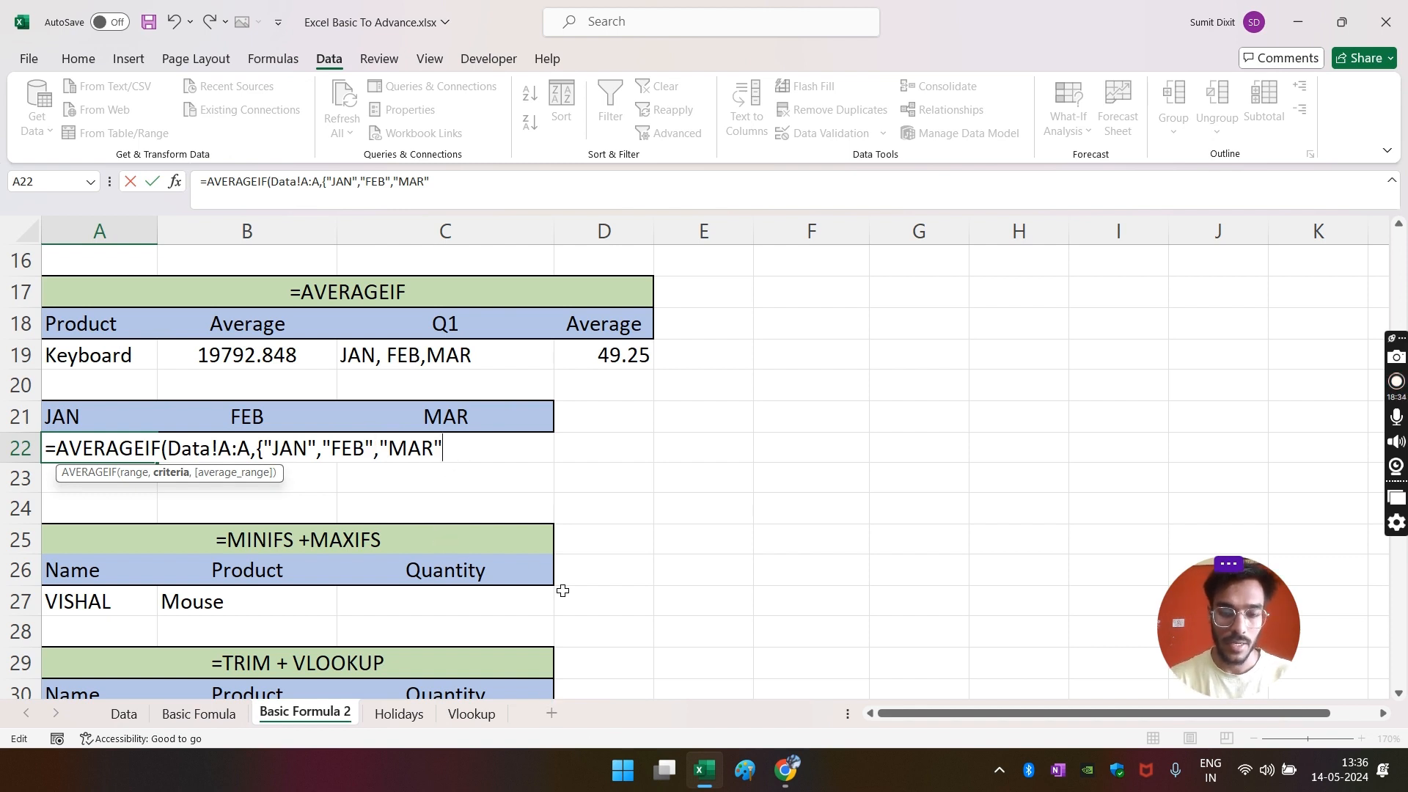
pyautogui.write(',')
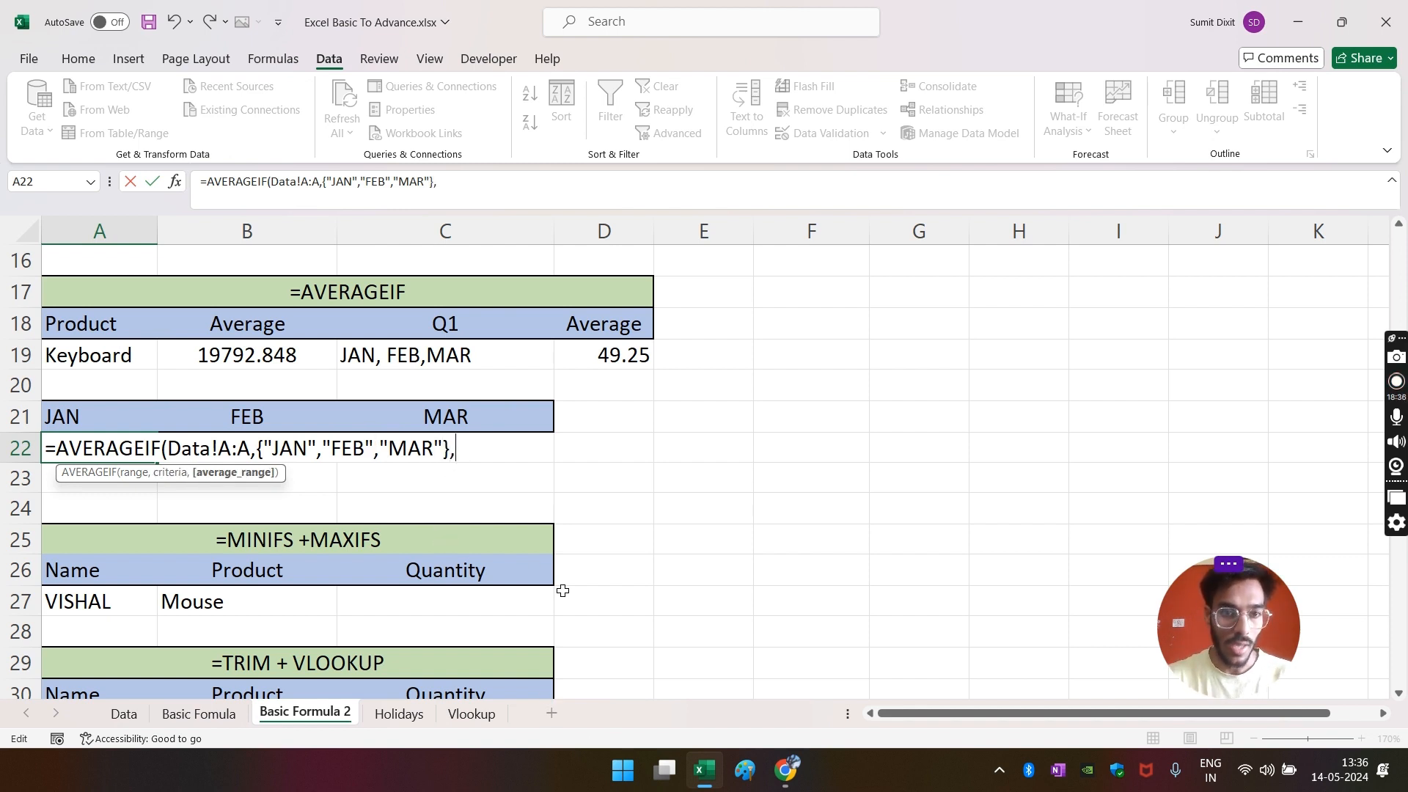
pyautogui.click(122, 715)
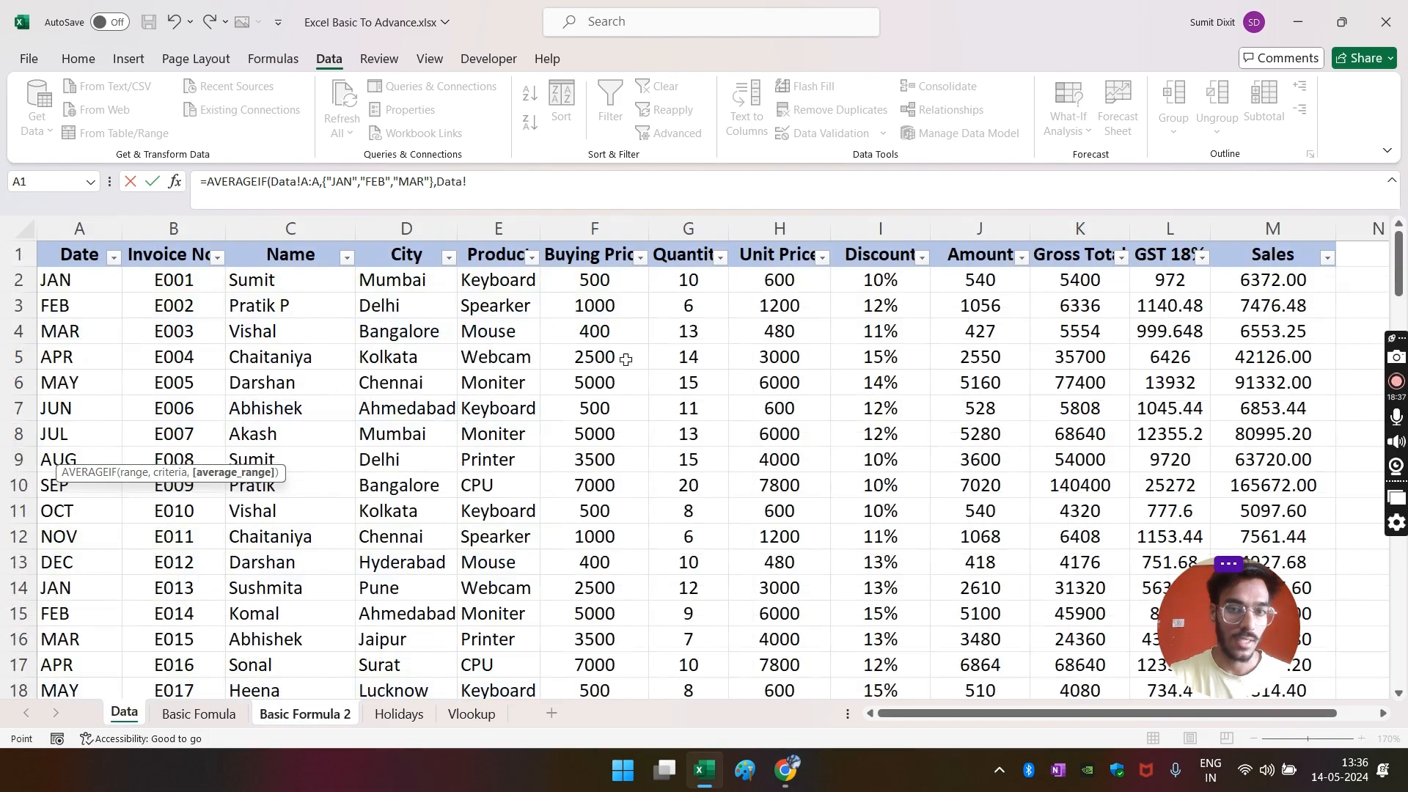
pyautogui.click(946, 230)
pyautogui.press('Return')
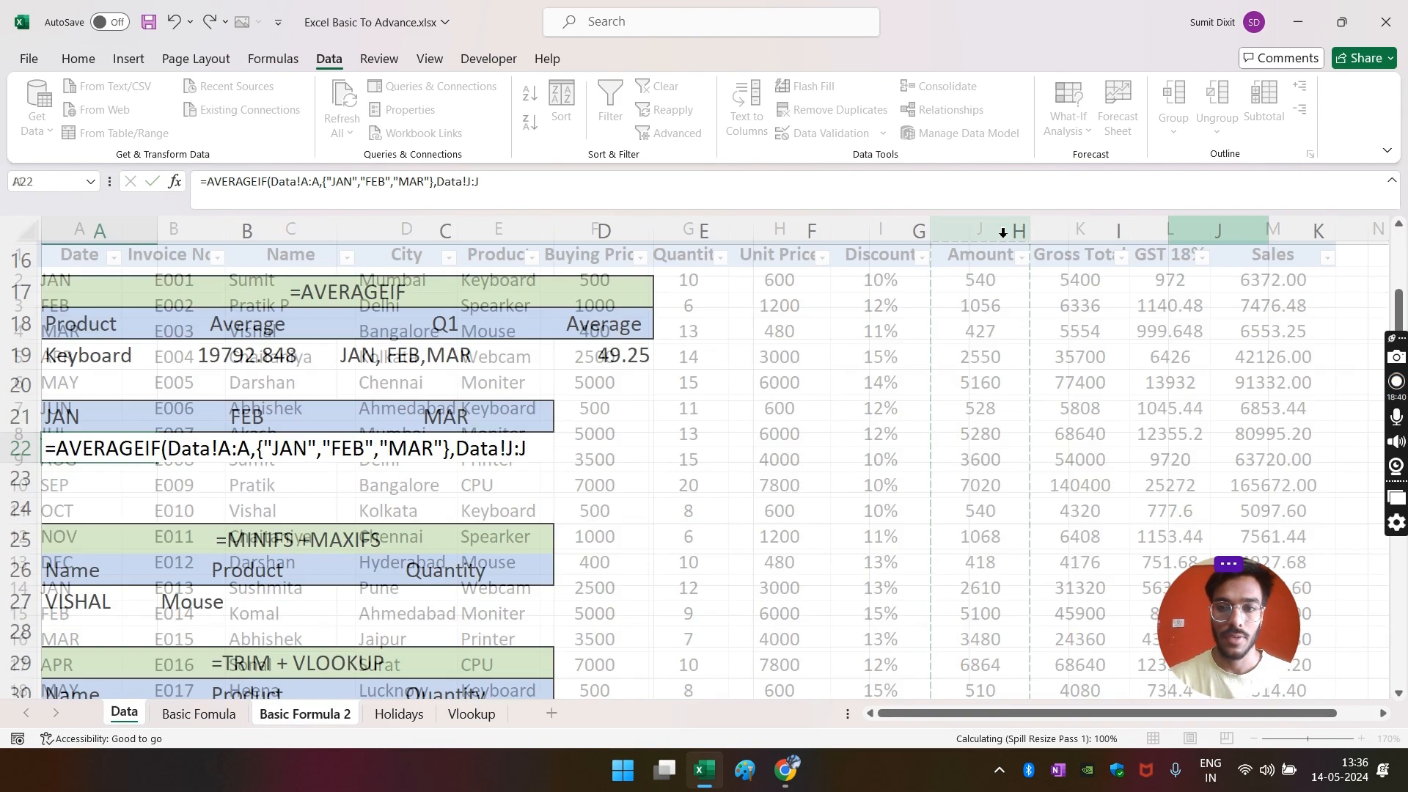
pyautogui.click(116, 415)
pyautogui.click(121, 451)
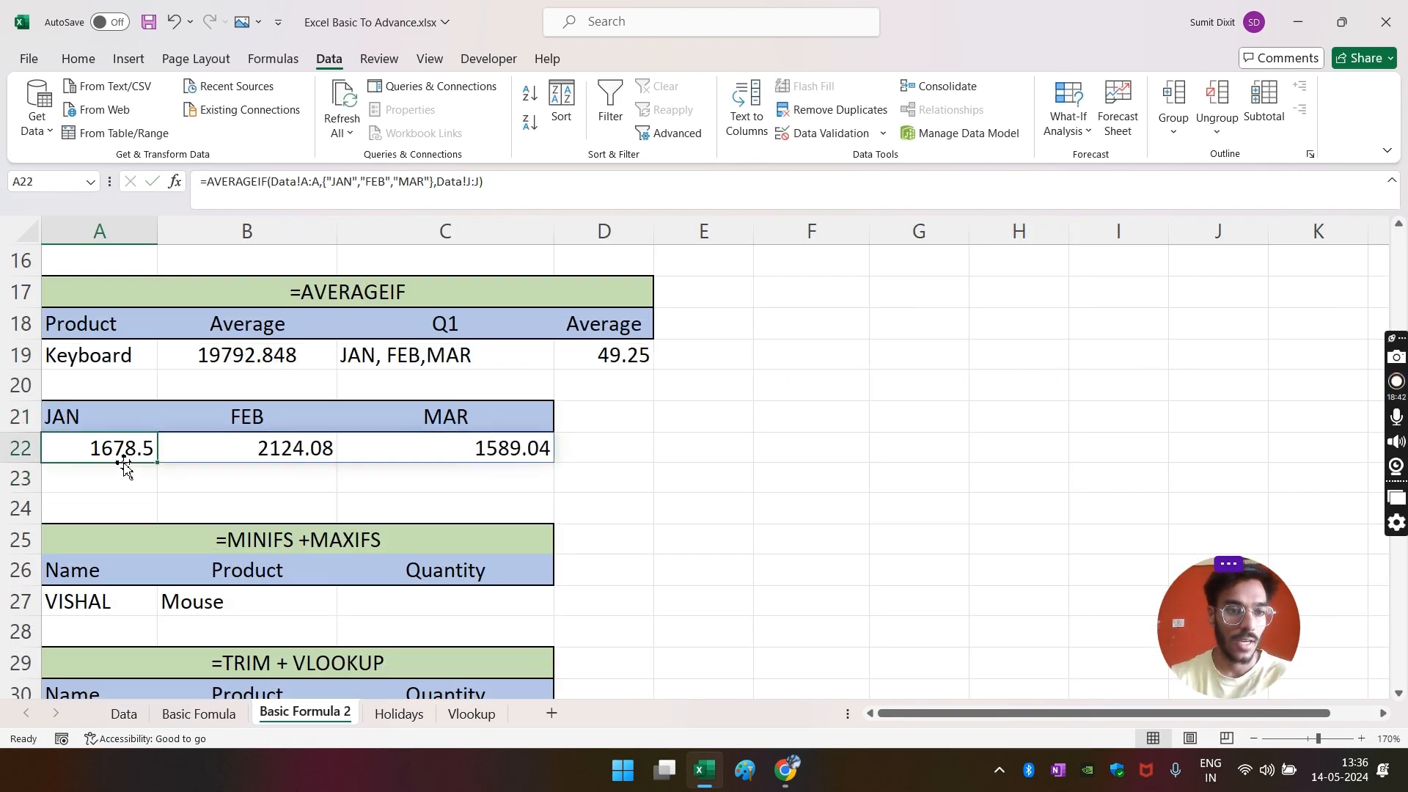
# - Filter the Data sheet to JAN and compare its Amount average with A22
pyautogui.click(276, 446)
pyautogui.click(450, 449)
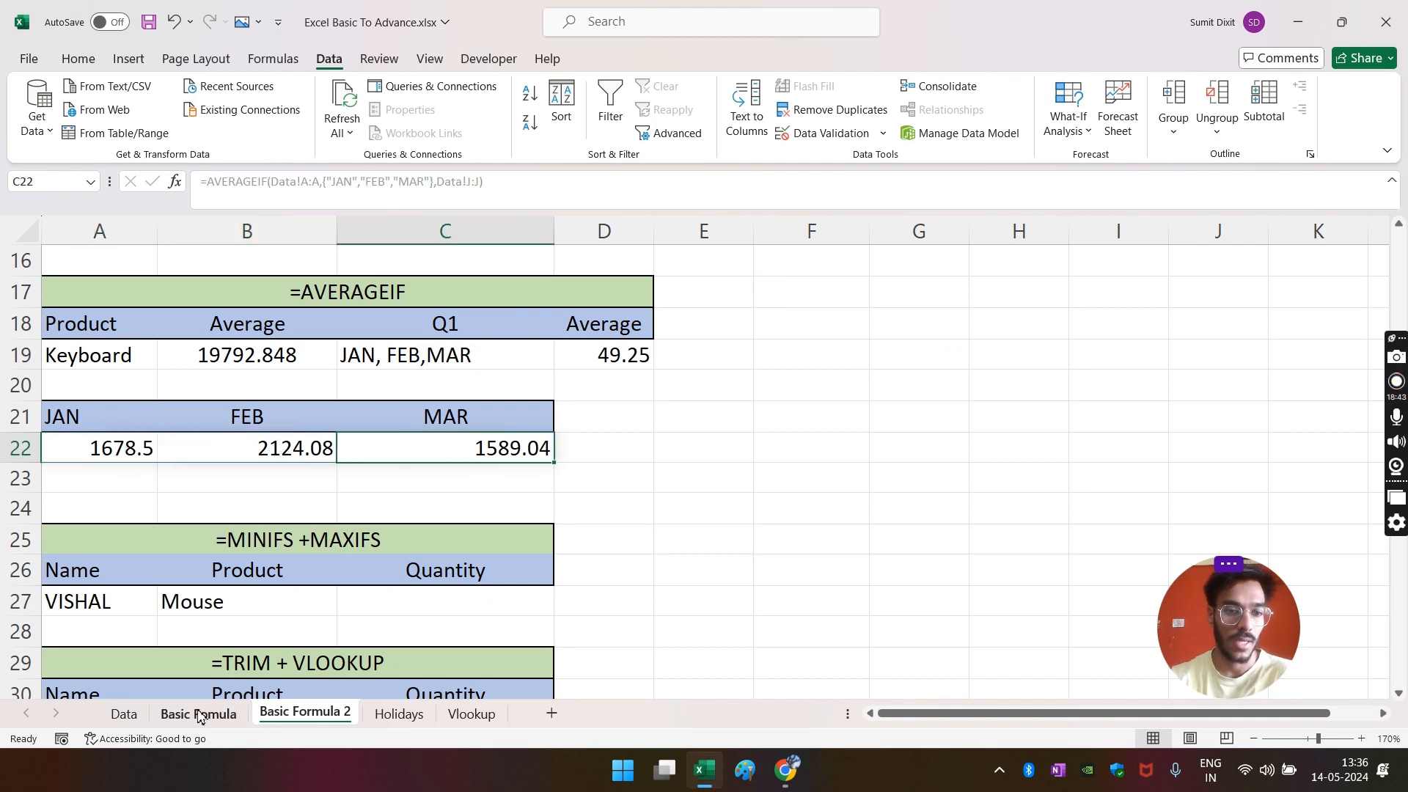
pyautogui.click(124, 714)
pyautogui.click(113, 256)
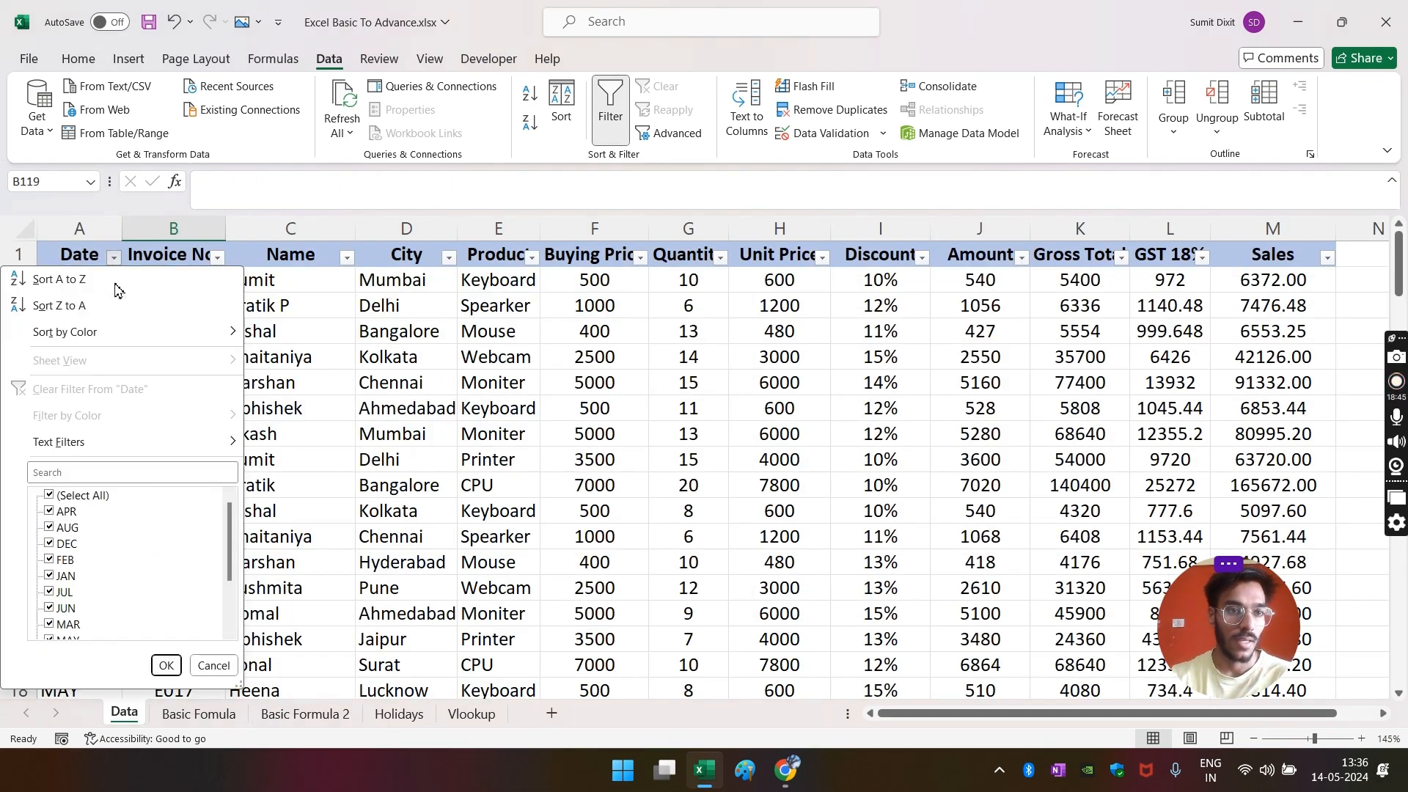
pyautogui.click(53, 497)
pyautogui.click(69, 577)
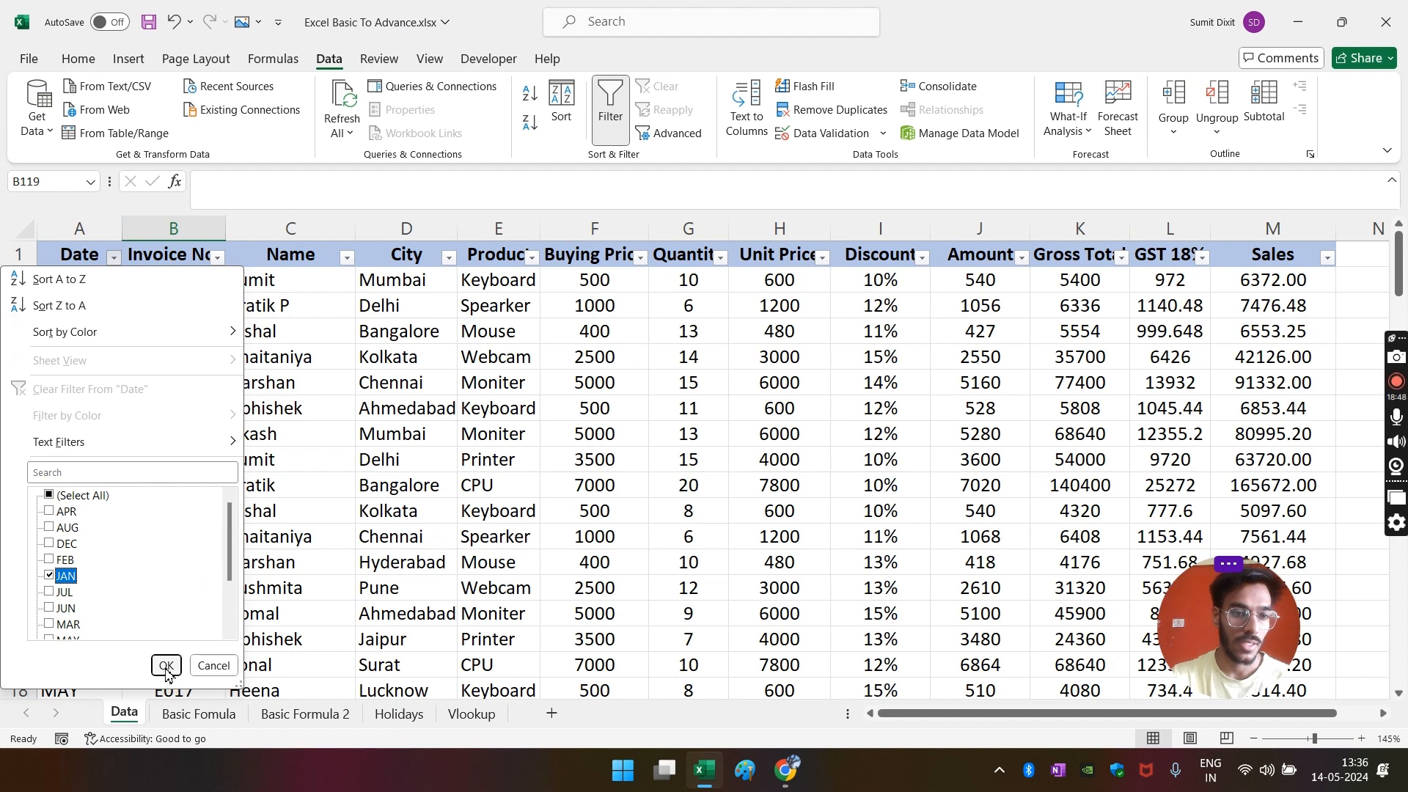
pyautogui.click(166, 665)
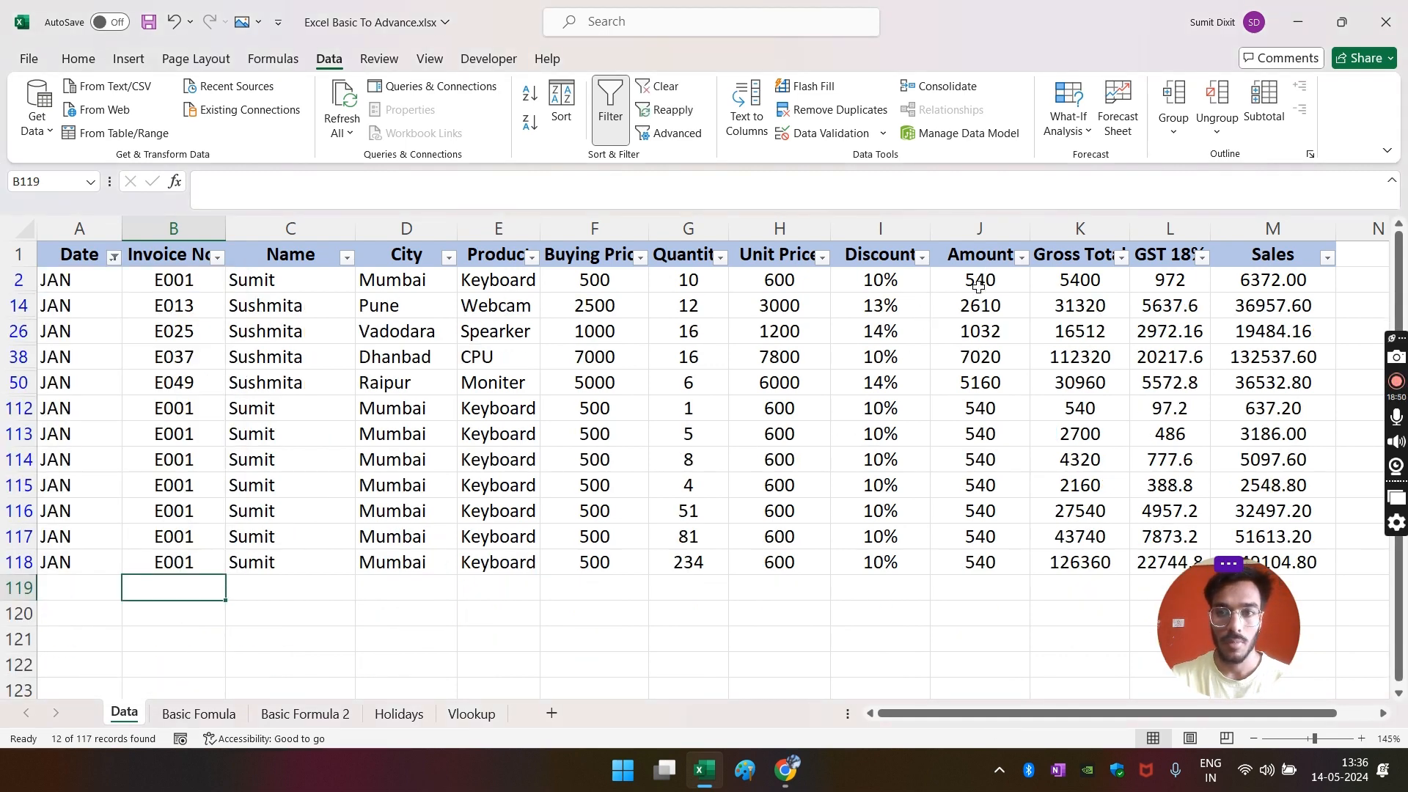
pyautogui.moveTo(979, 286); pyautogui.dragTo(982, 565)
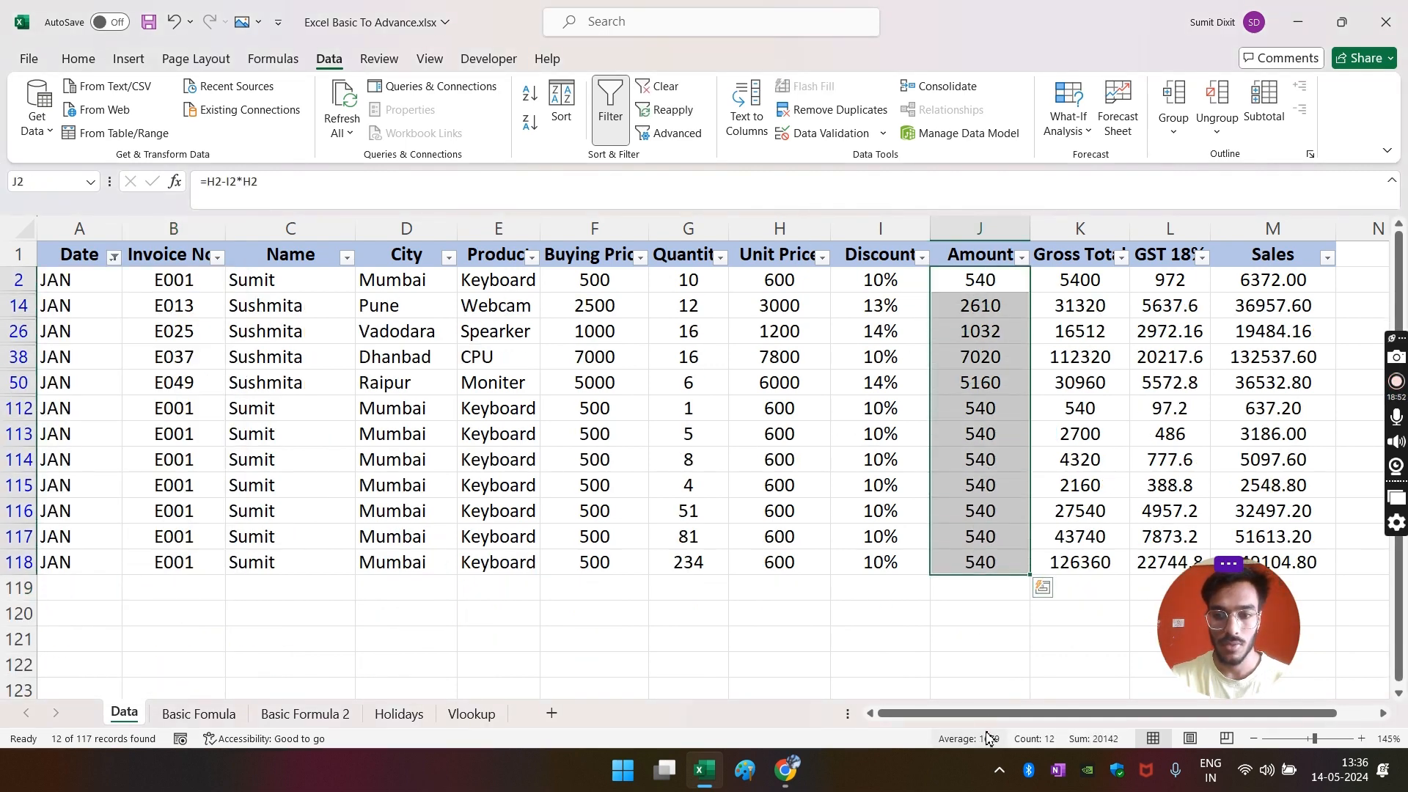
pyautogui.click(297, 714)
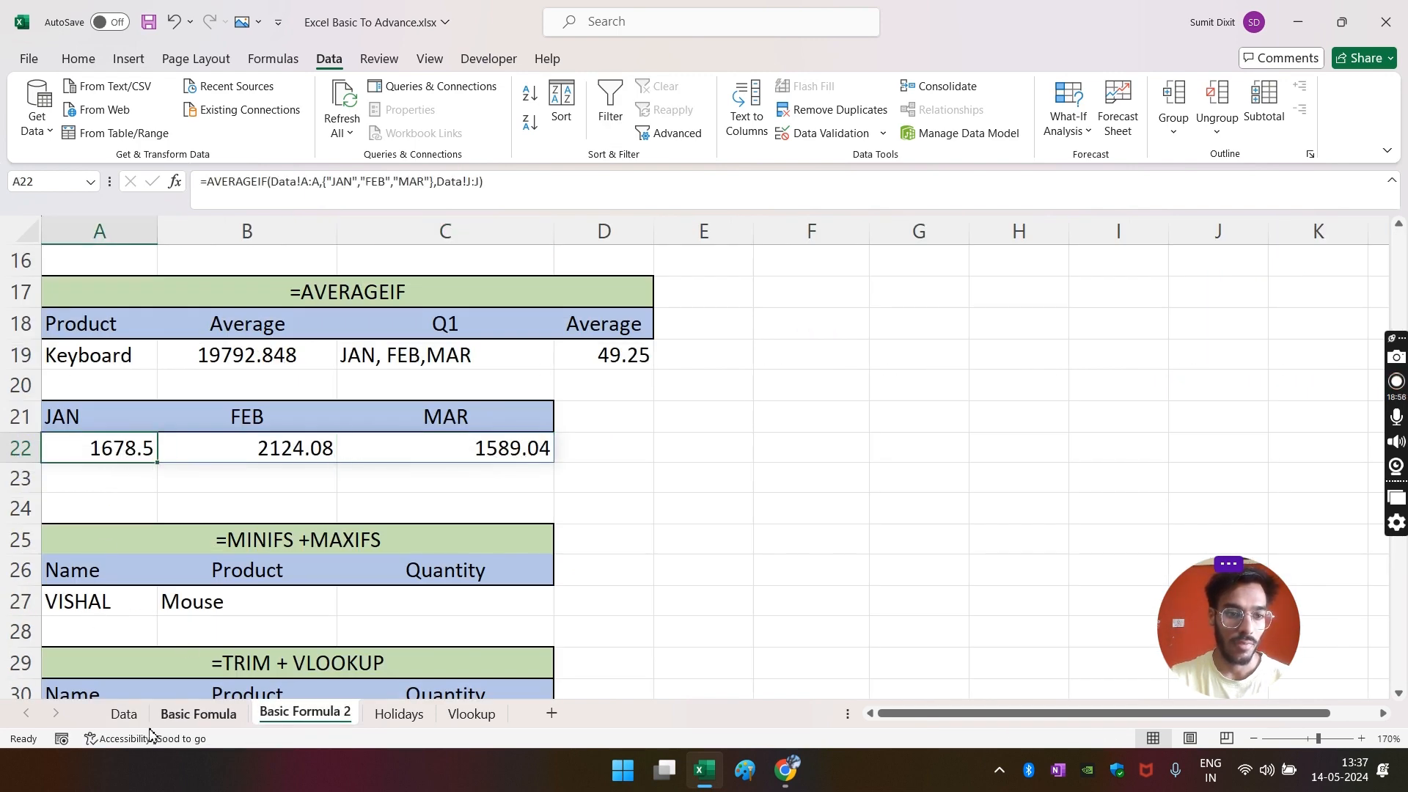
pyautogui.click(122, 715)
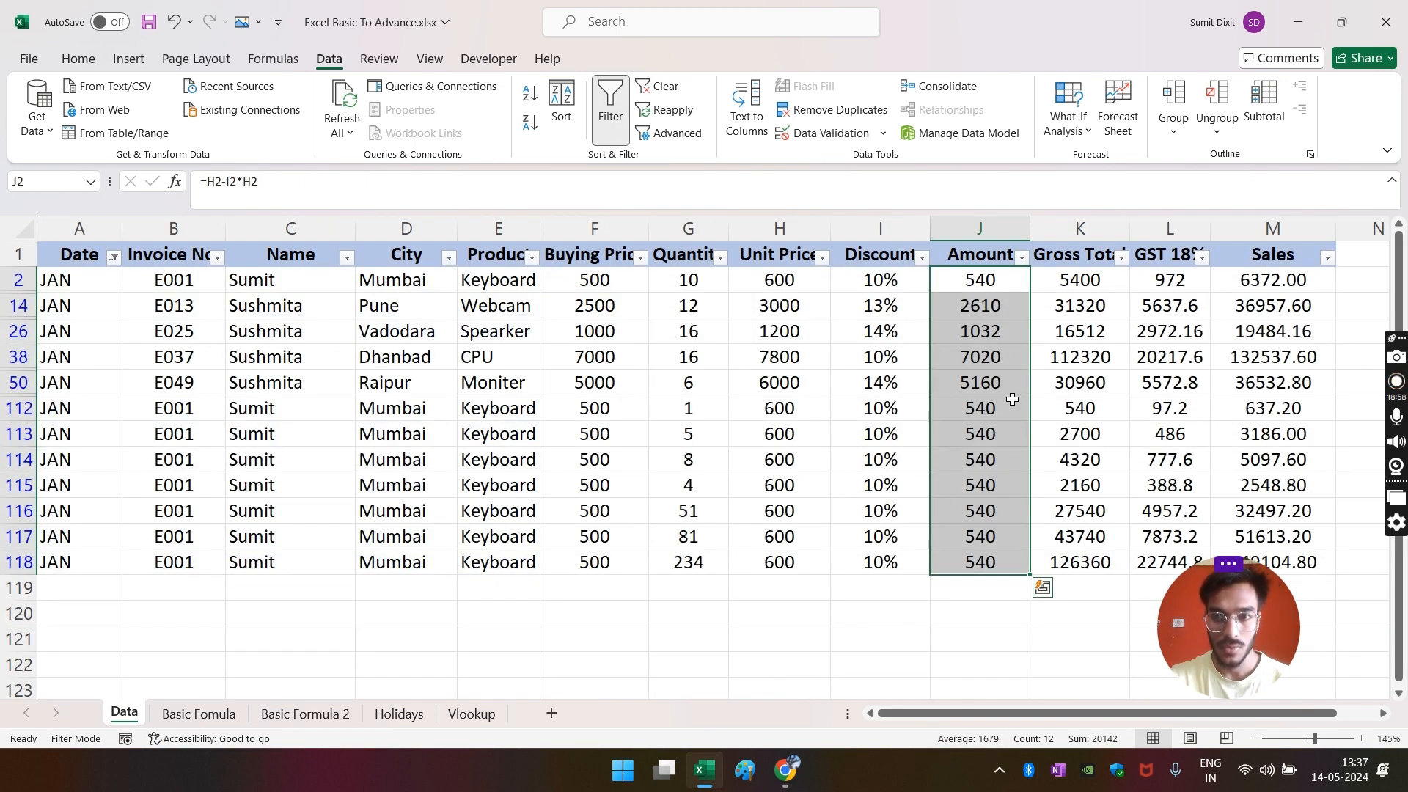
pyautogui.click(218, 715)
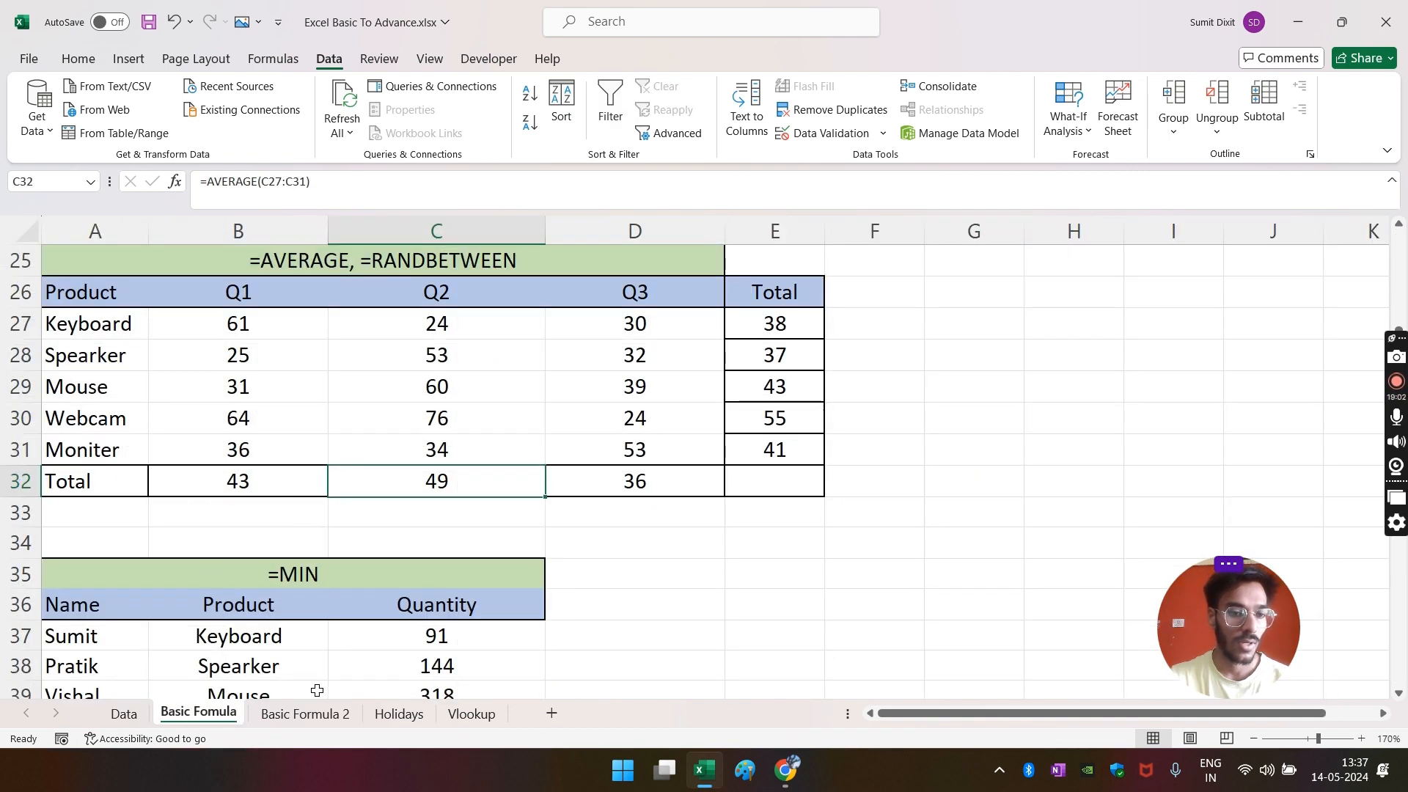
pyautogui.click(305, 714)
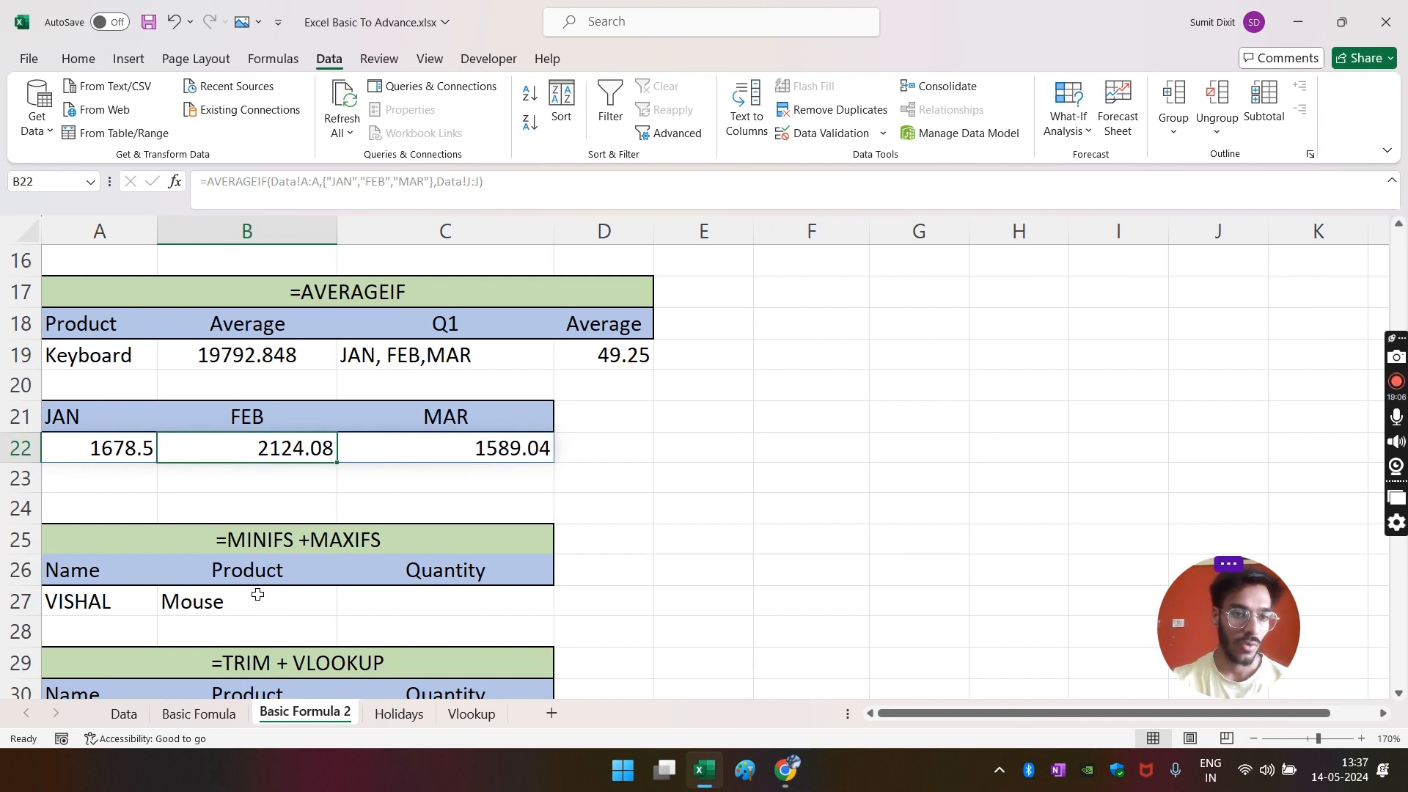
# - Refilter the Date column to FEB only and check its Amount average against B22
pyautogui.click(124, 713)
pyautogui.click(113, 257)
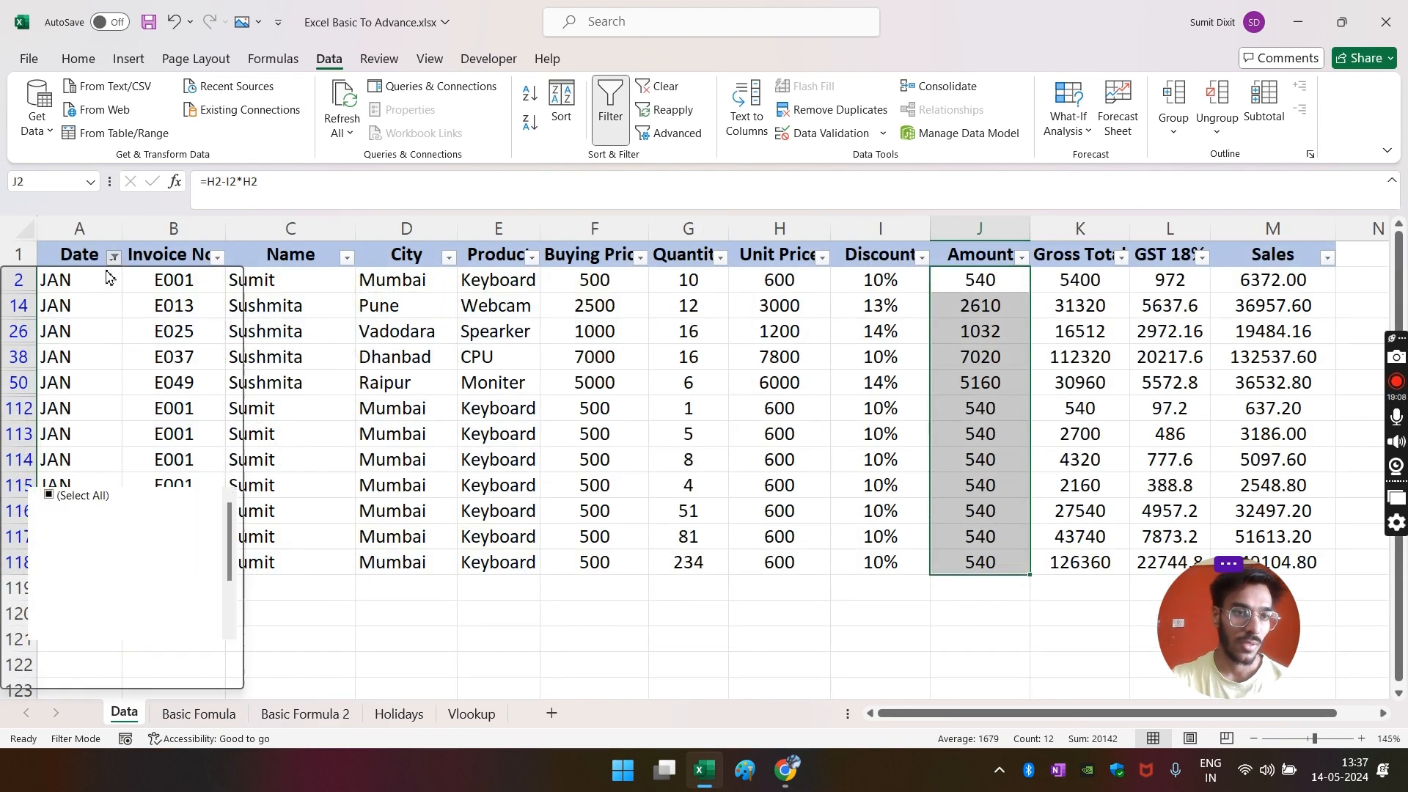
pyautogui.click(85, 499)
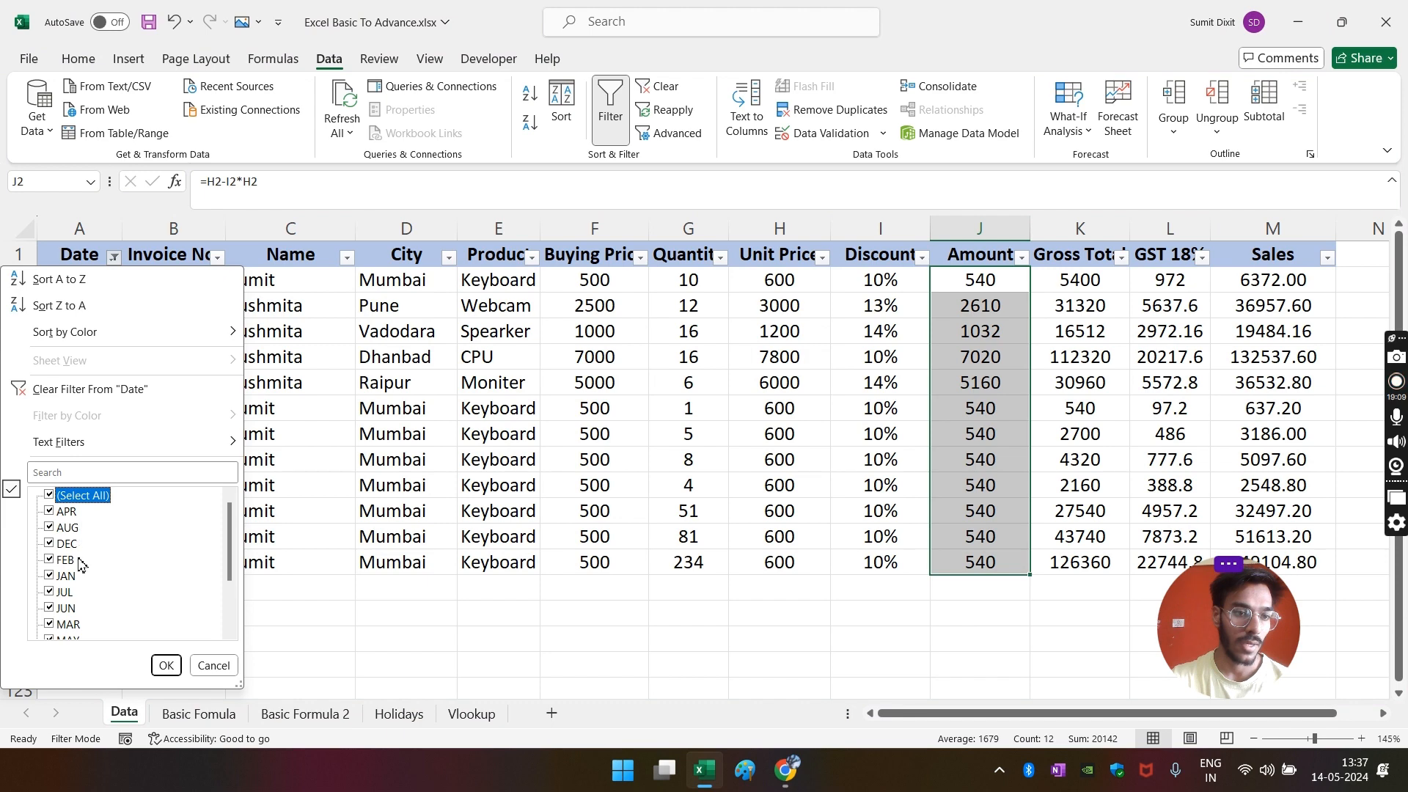
pyautogui.click(66, 501)
pyautogui.click(66, 560)
pyautogui.click(166, 665)
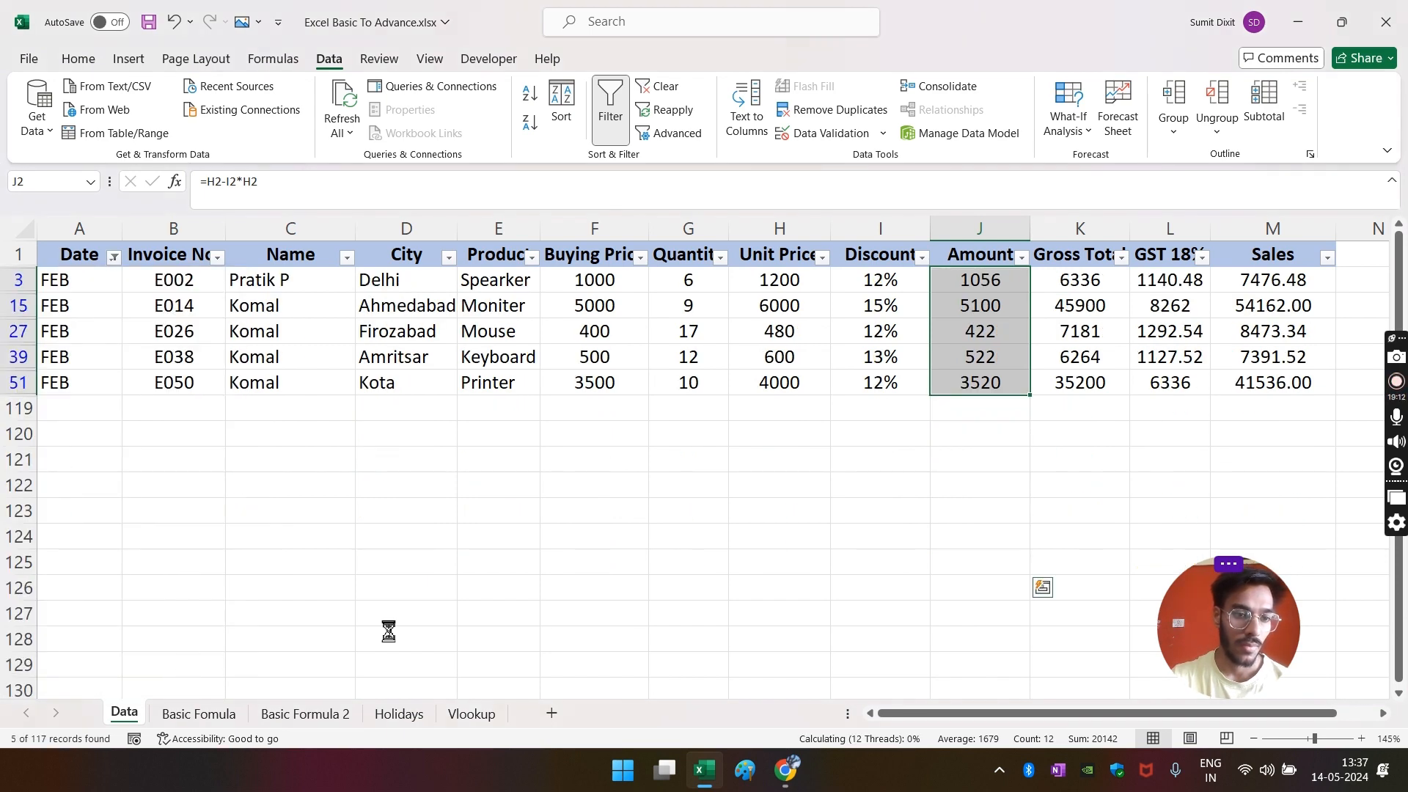
pyautogui.moveTo(961, 293); pyautogui.dragTo(979, 379)
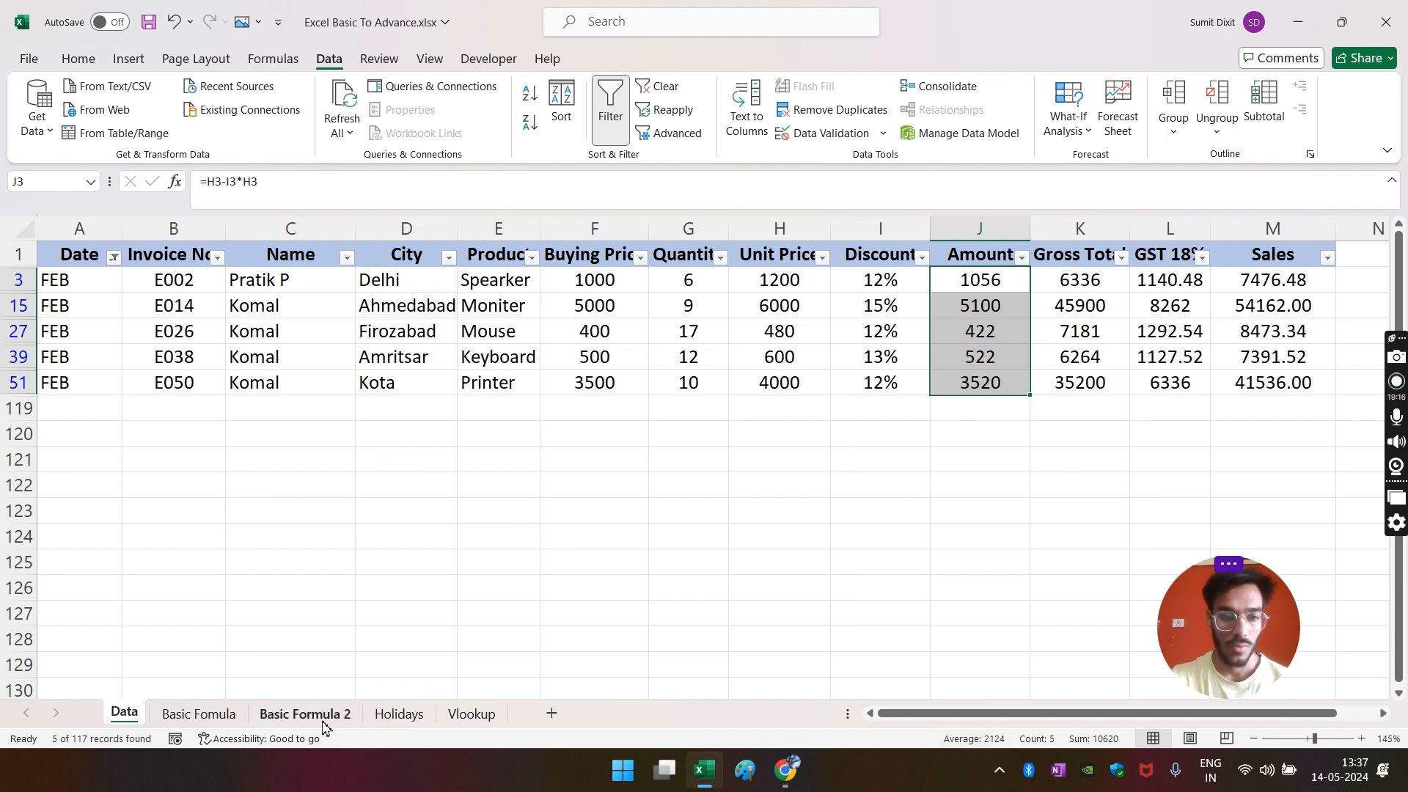
pyautogui.click(682, 458)
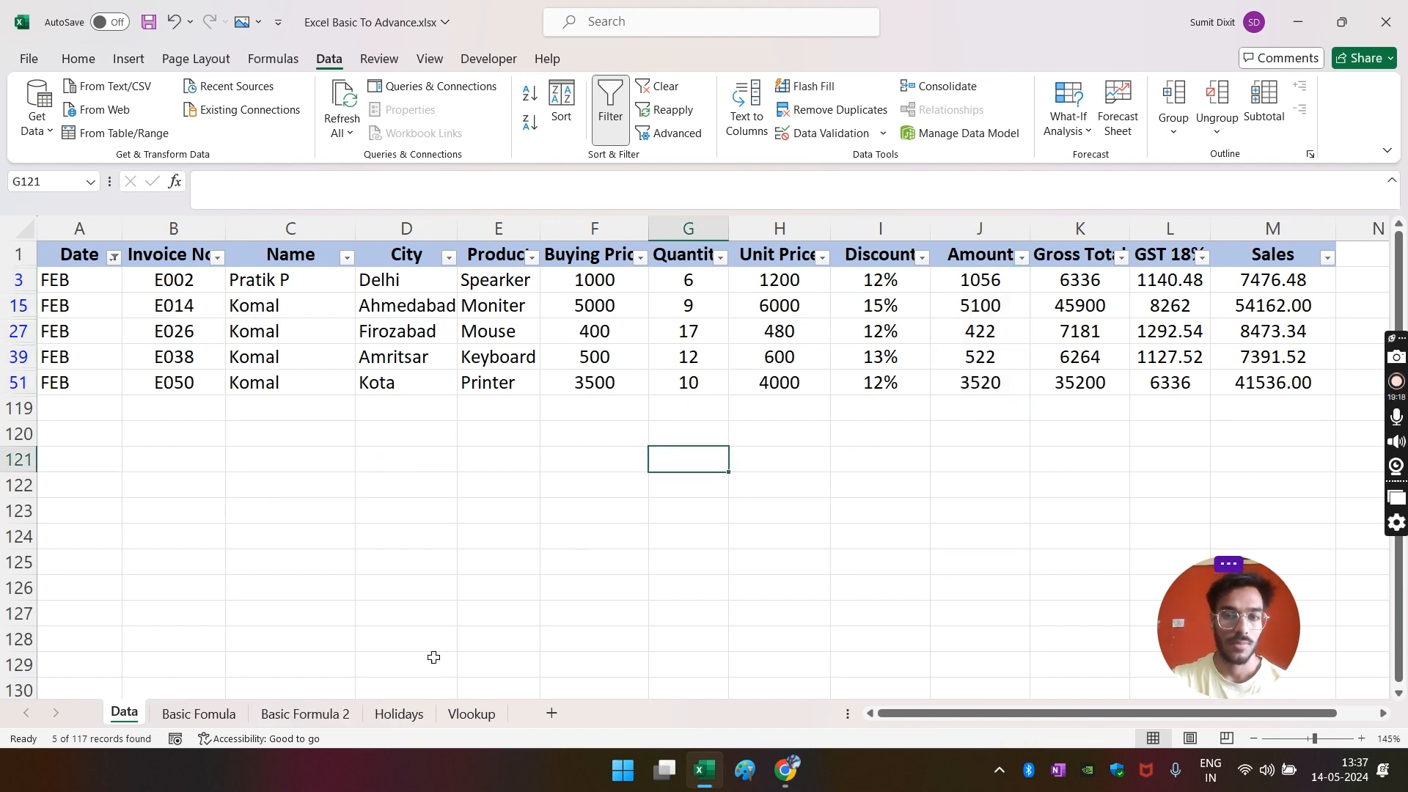
pyautogui.click(305, 714)
pyautogui.click(627, 480)
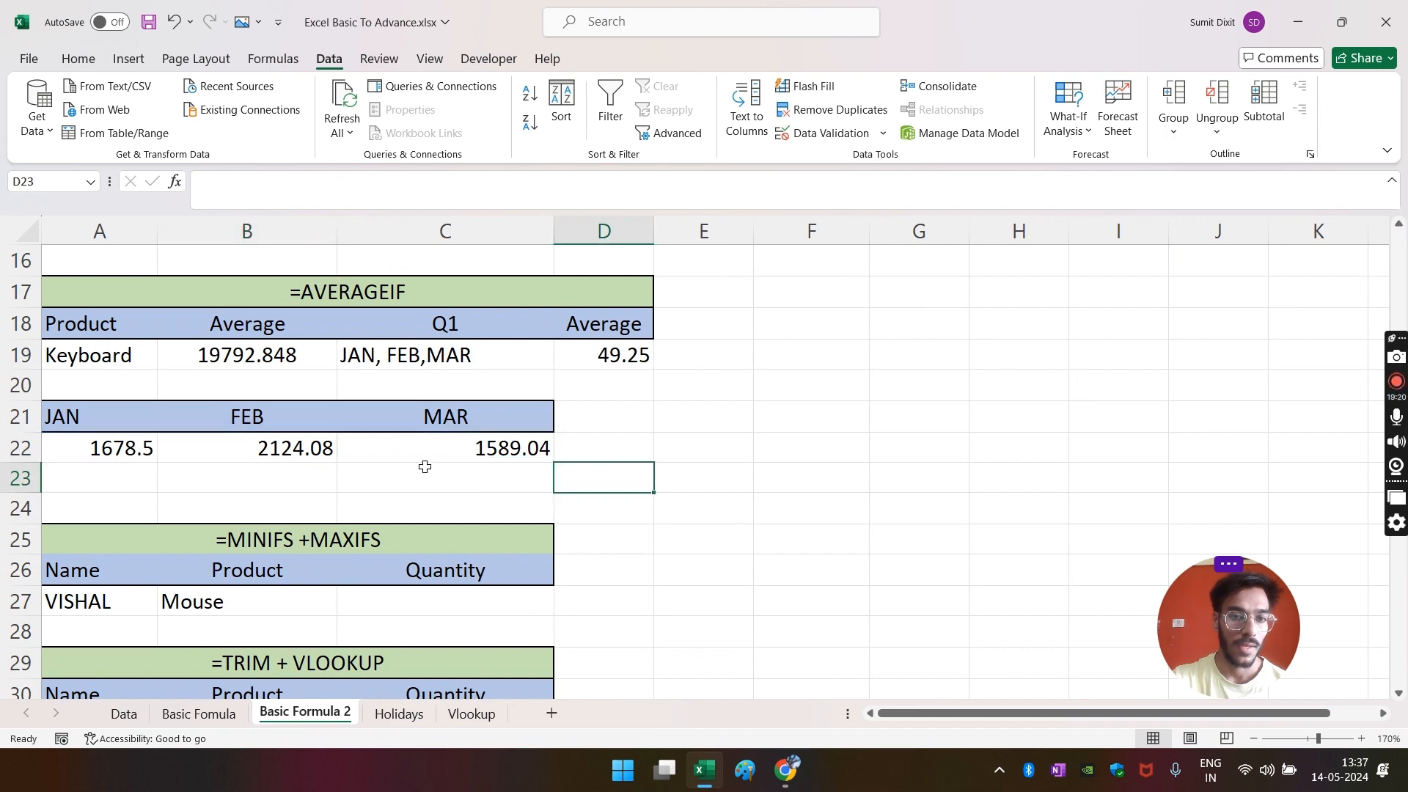
# - Start a =MINIFS formula in VISHAL's empty Quantity cell C27
pyautogui.click(433, 451)
pyautogui.scroll(-2, 722, 454)
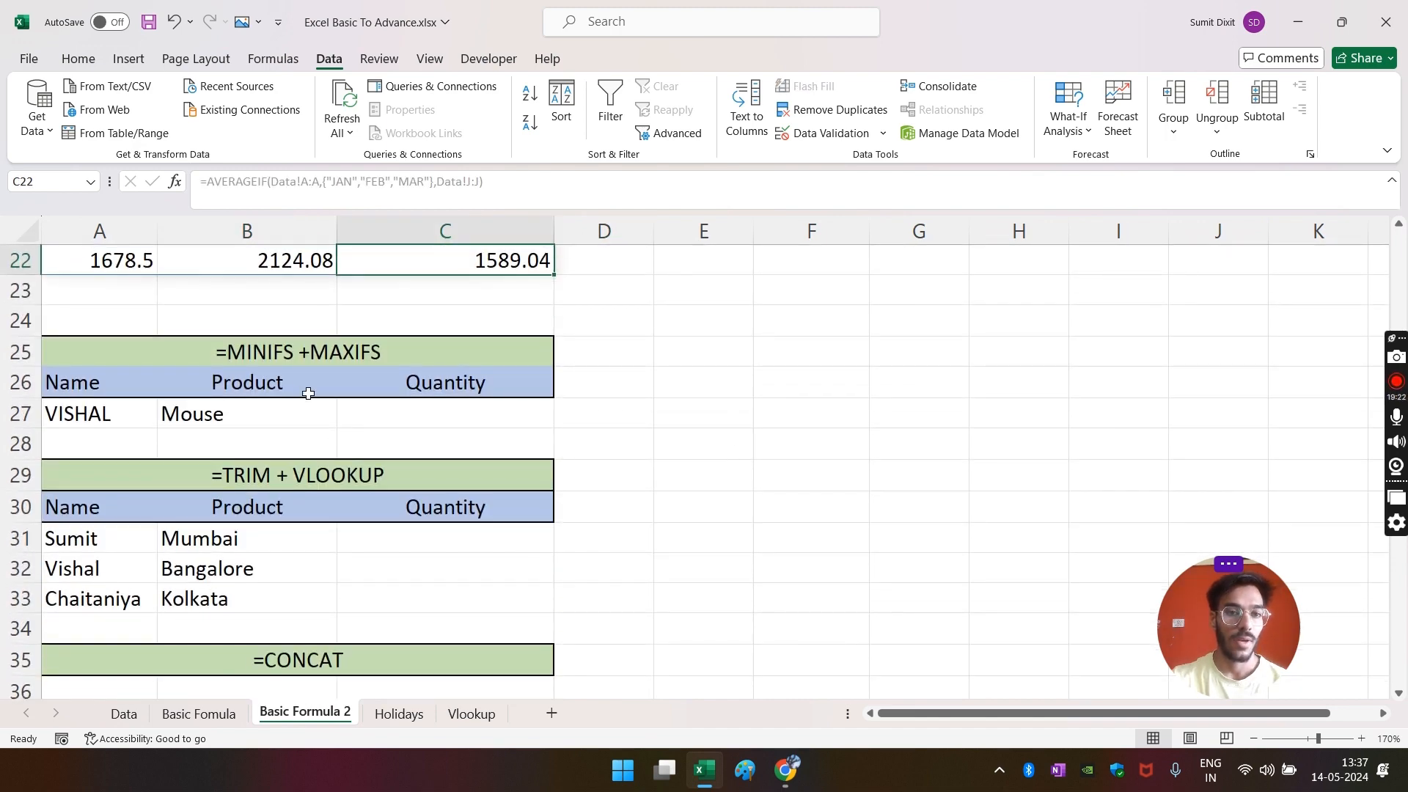
pyautogui.scroll(-1, 290, 356)
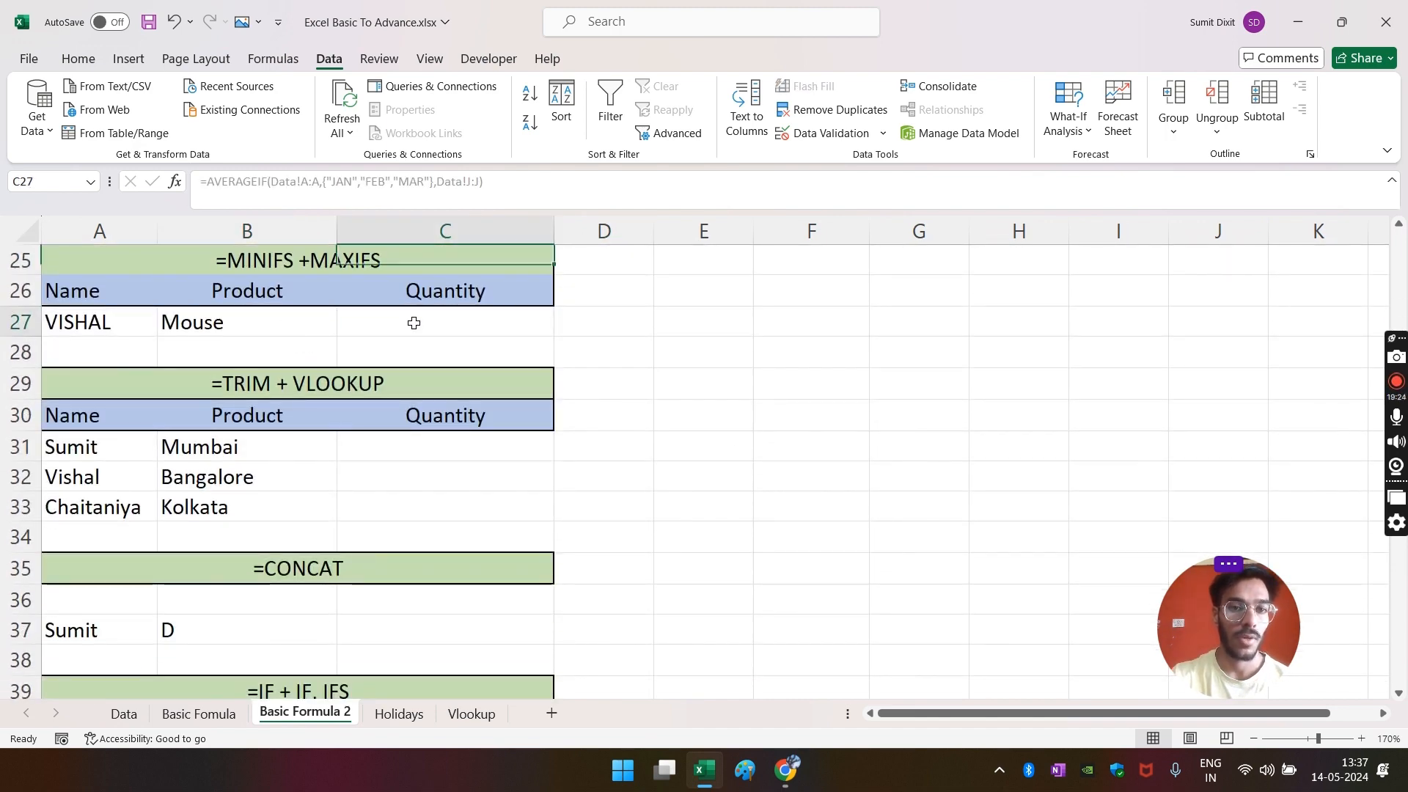
pyautogui.click(438, 322)
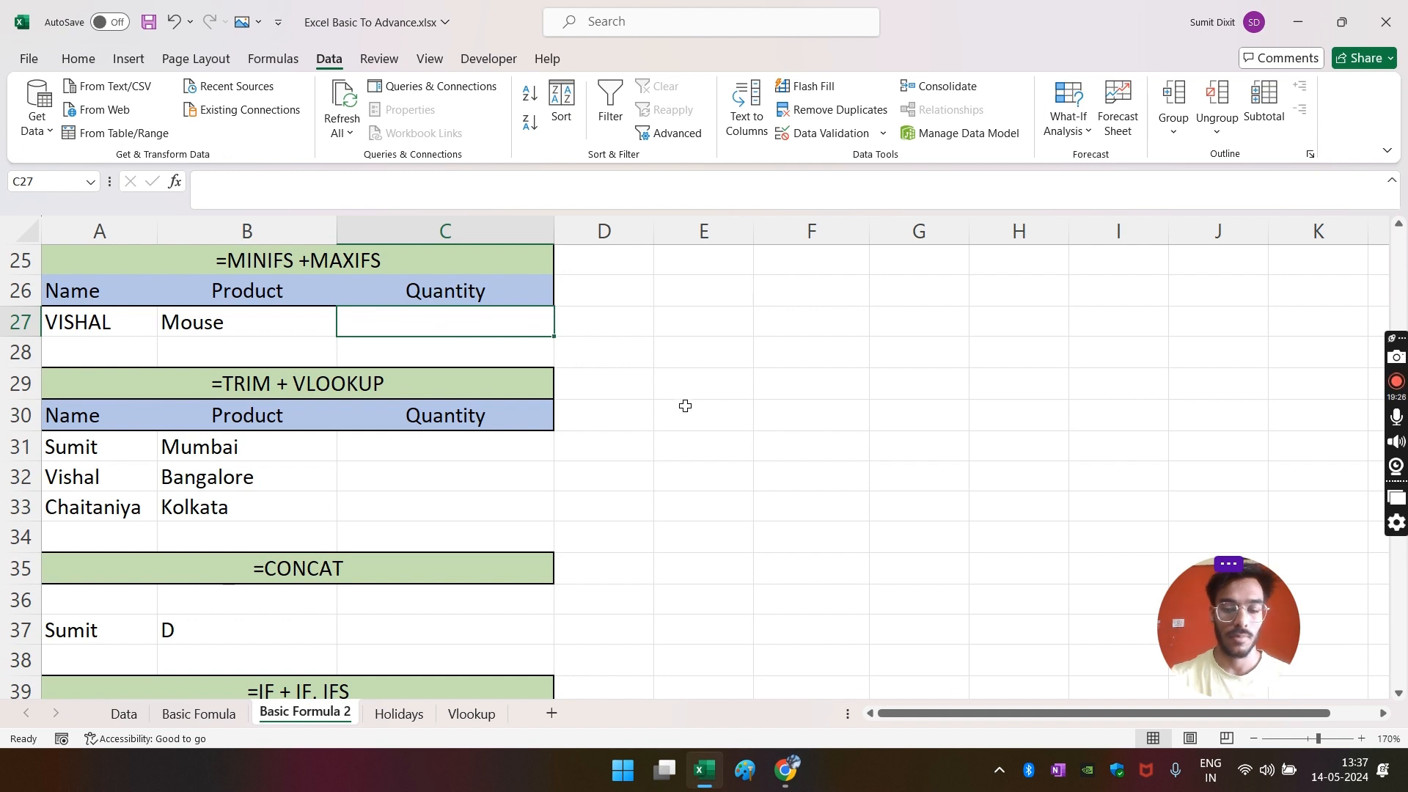
pyautogui.write('=')
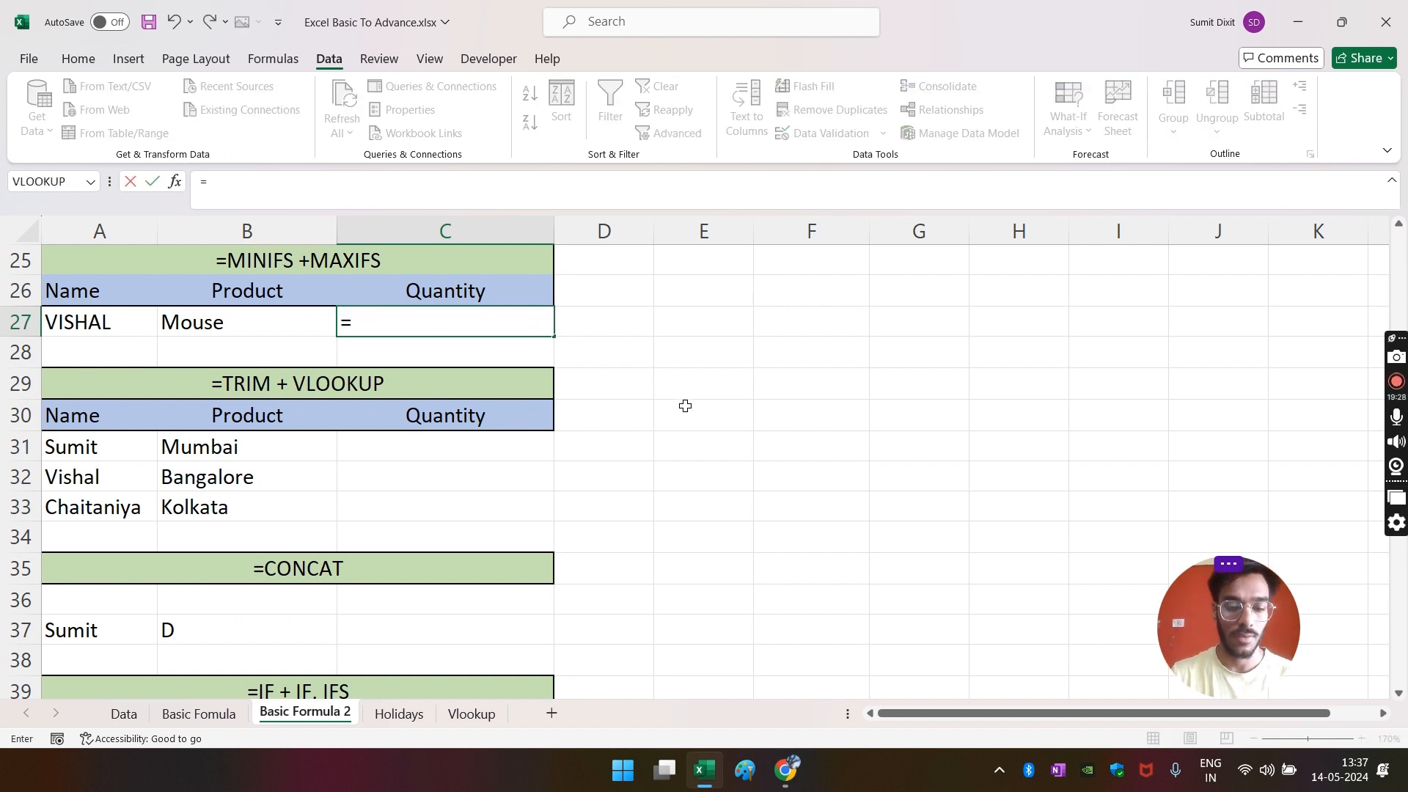
pyautogui.write('MIN')
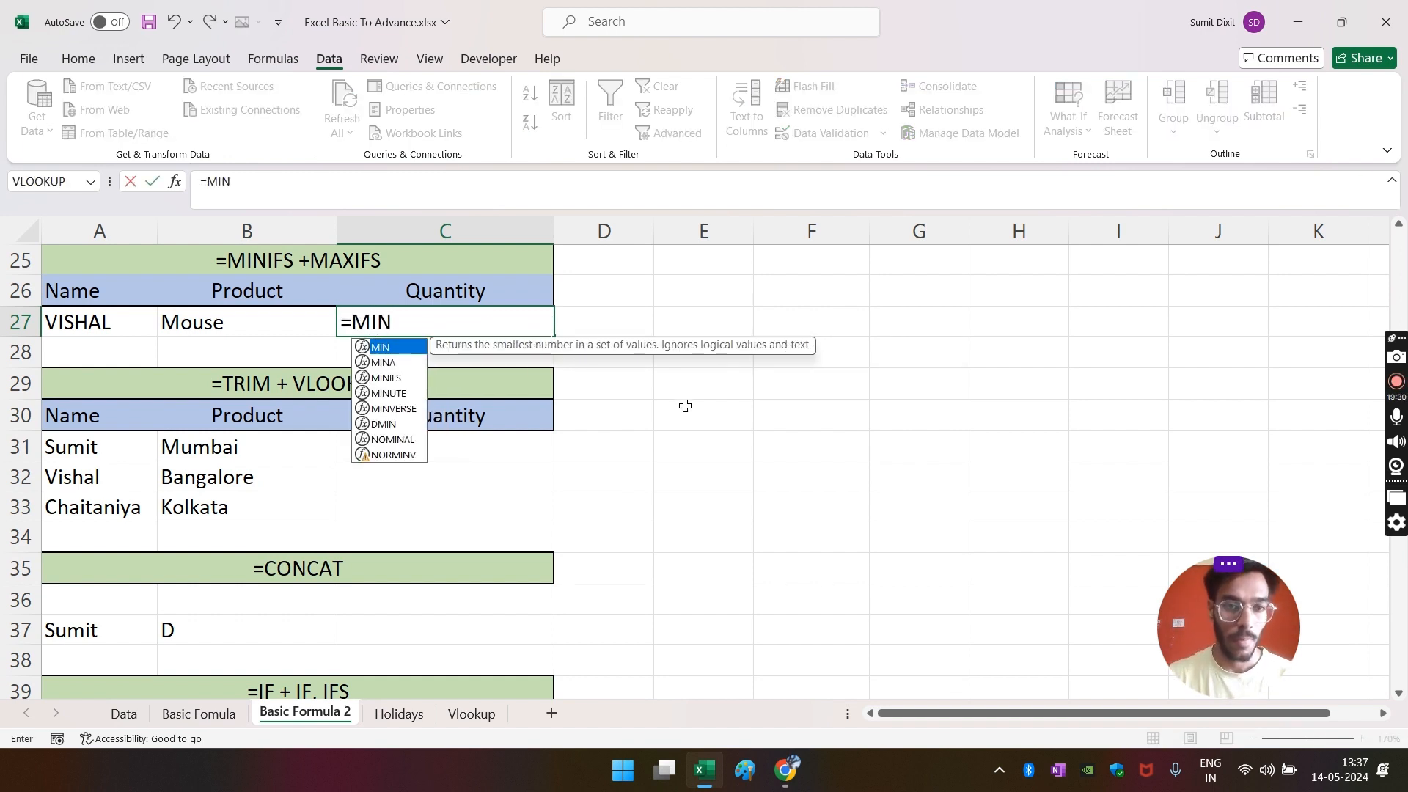
pyautogui.press('Down')
pyautogui.press('Down')
pyautogui.press('Tab')
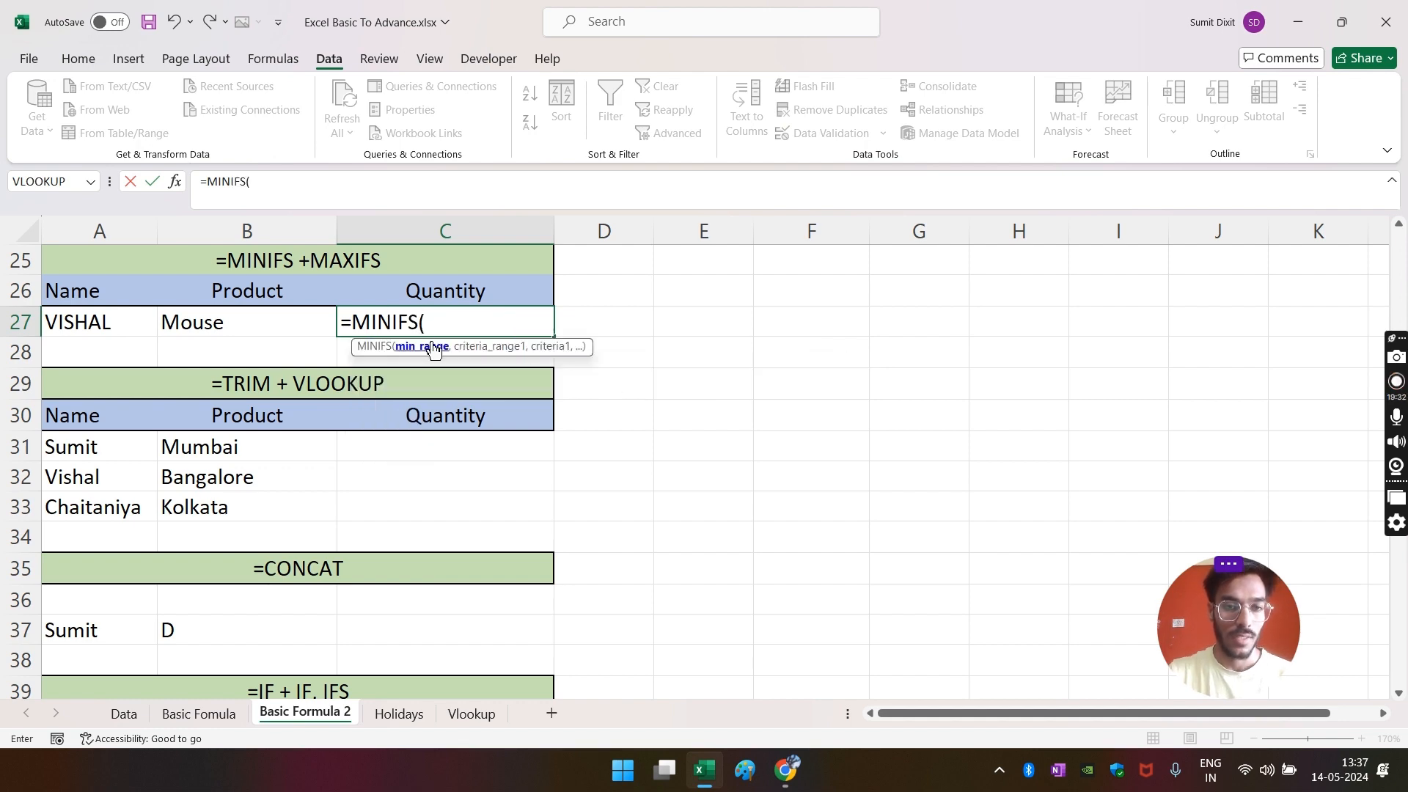
# - Use Data column G as the min range, with Name column C matching A27
pyautogui.click(108, 719)
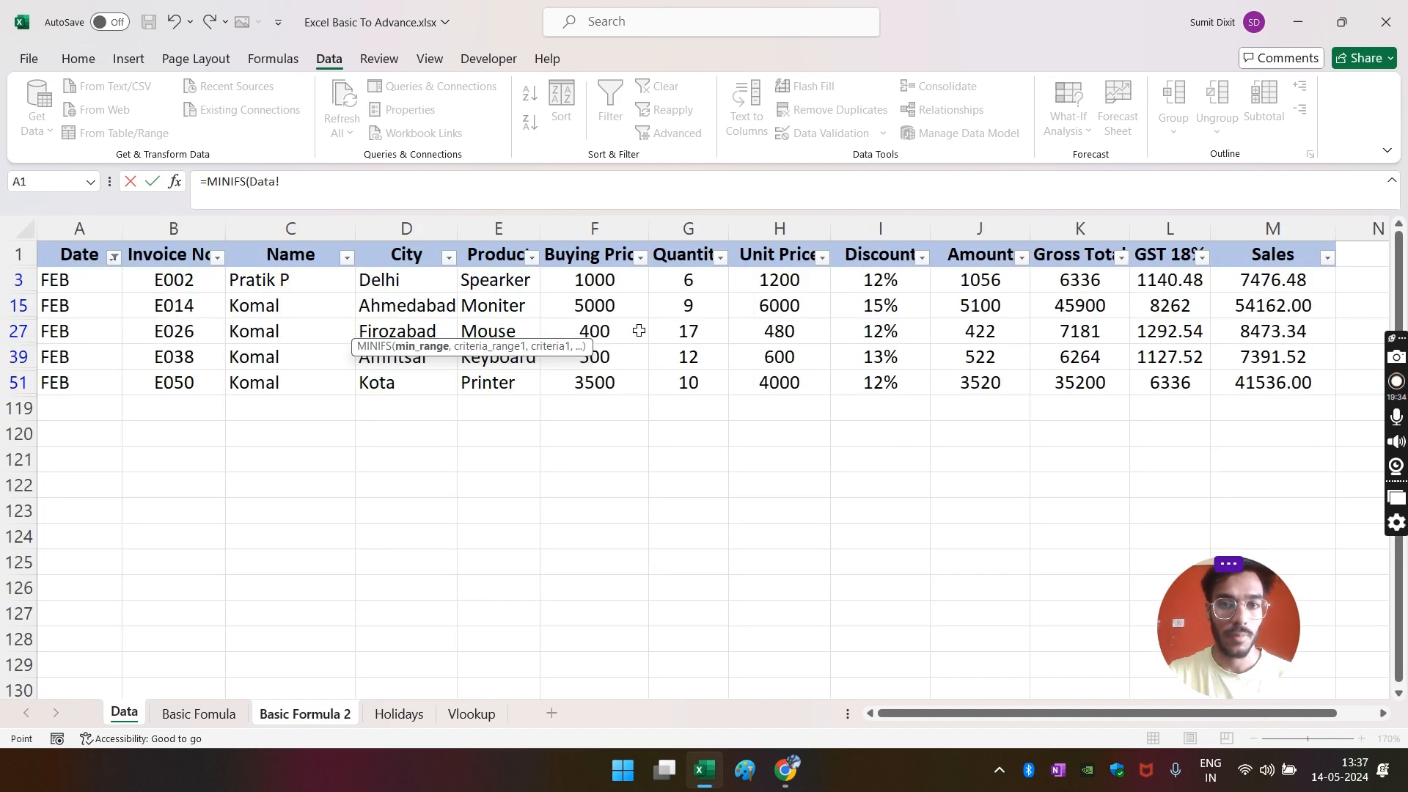
pyautogui.click(688, 229)
pyautogui.write(',')
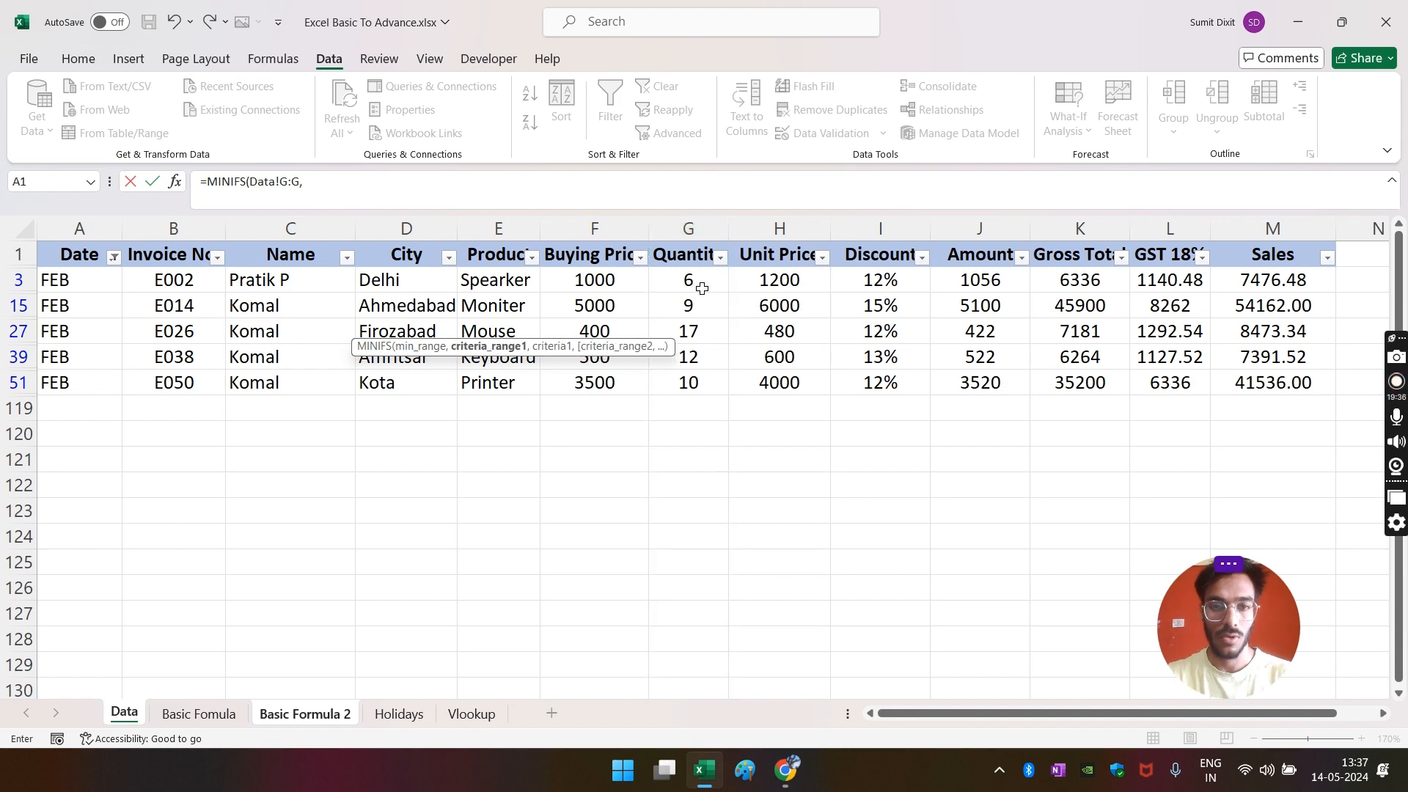
pyautogui.click(331, 715)
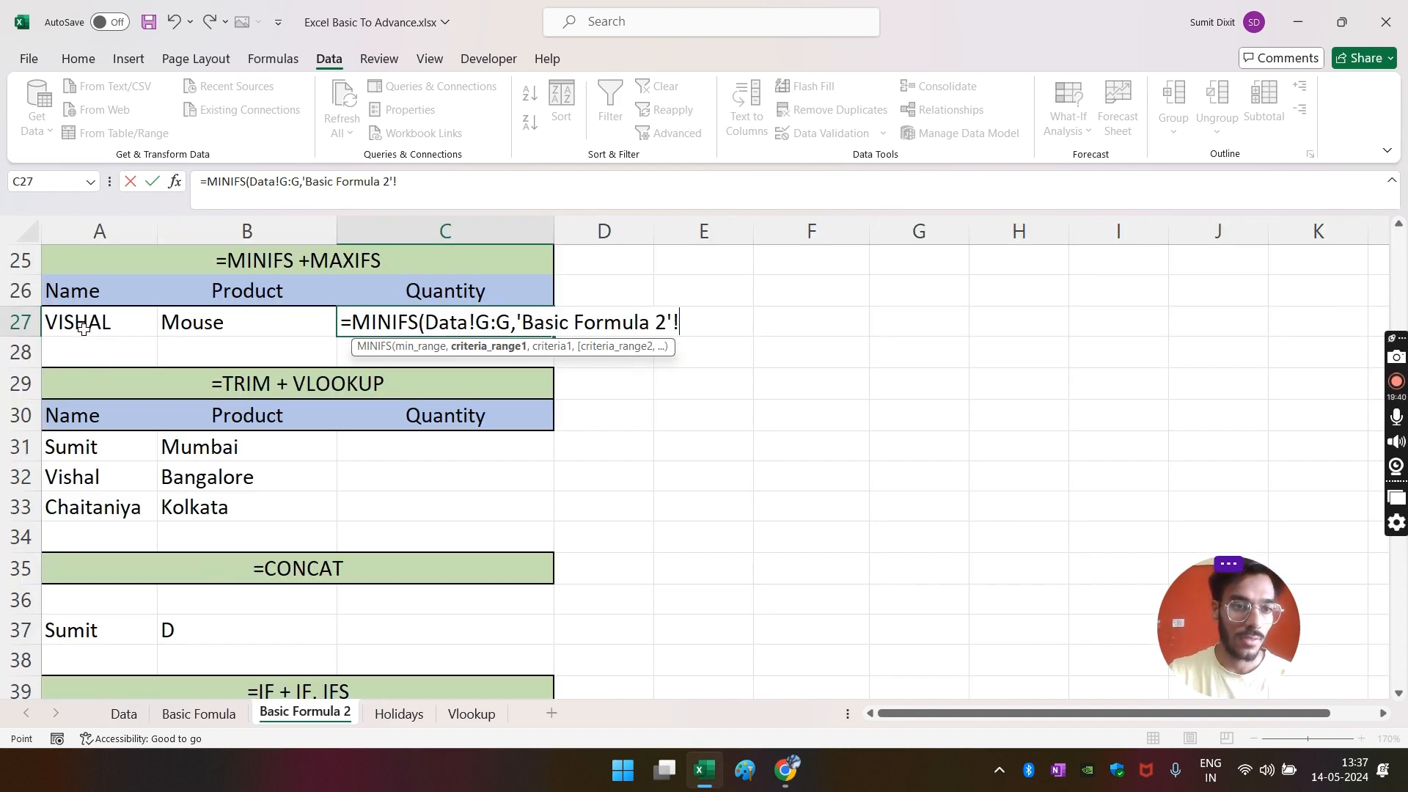
pyautogui.click(126, 714)
pyautogui.click(291, 228)
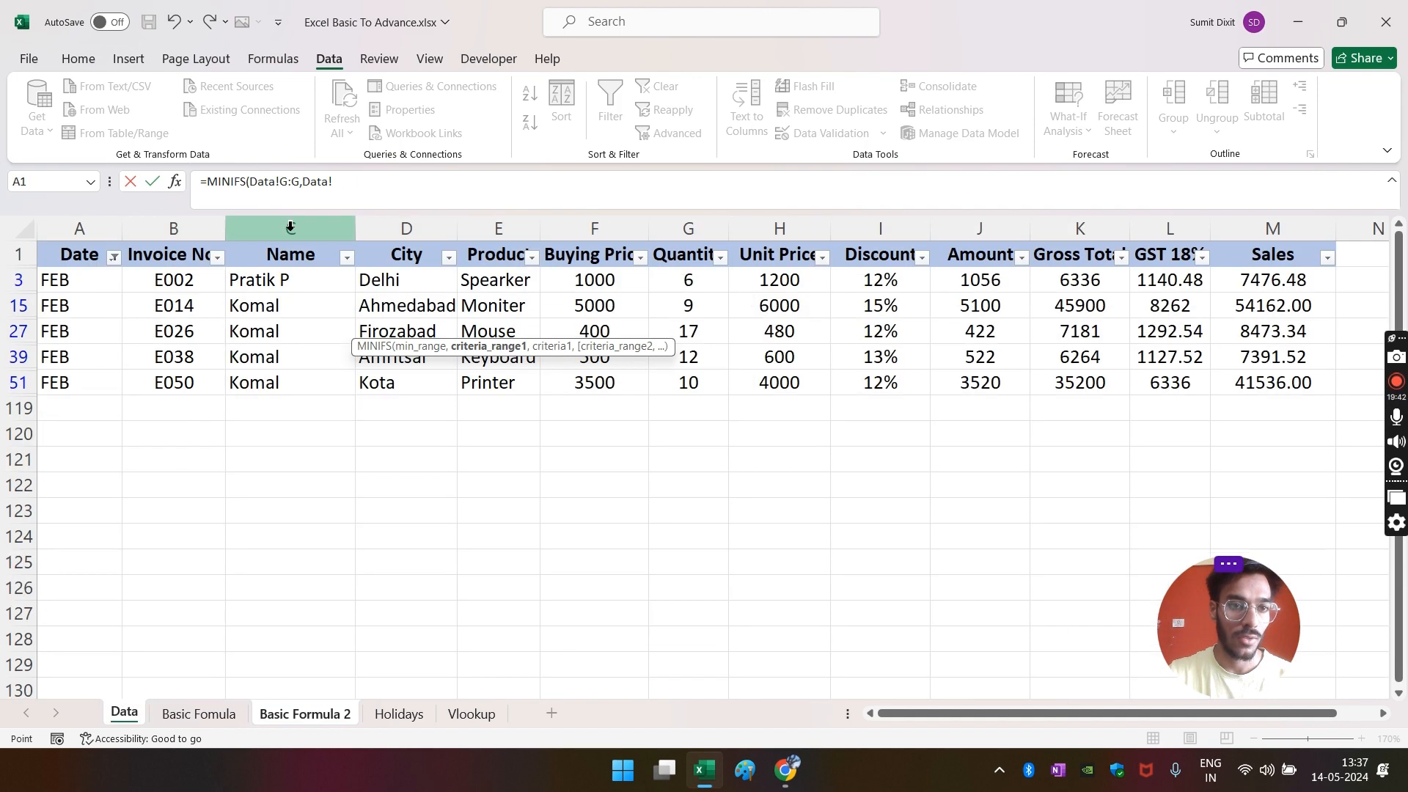
pyautogui.write(',')
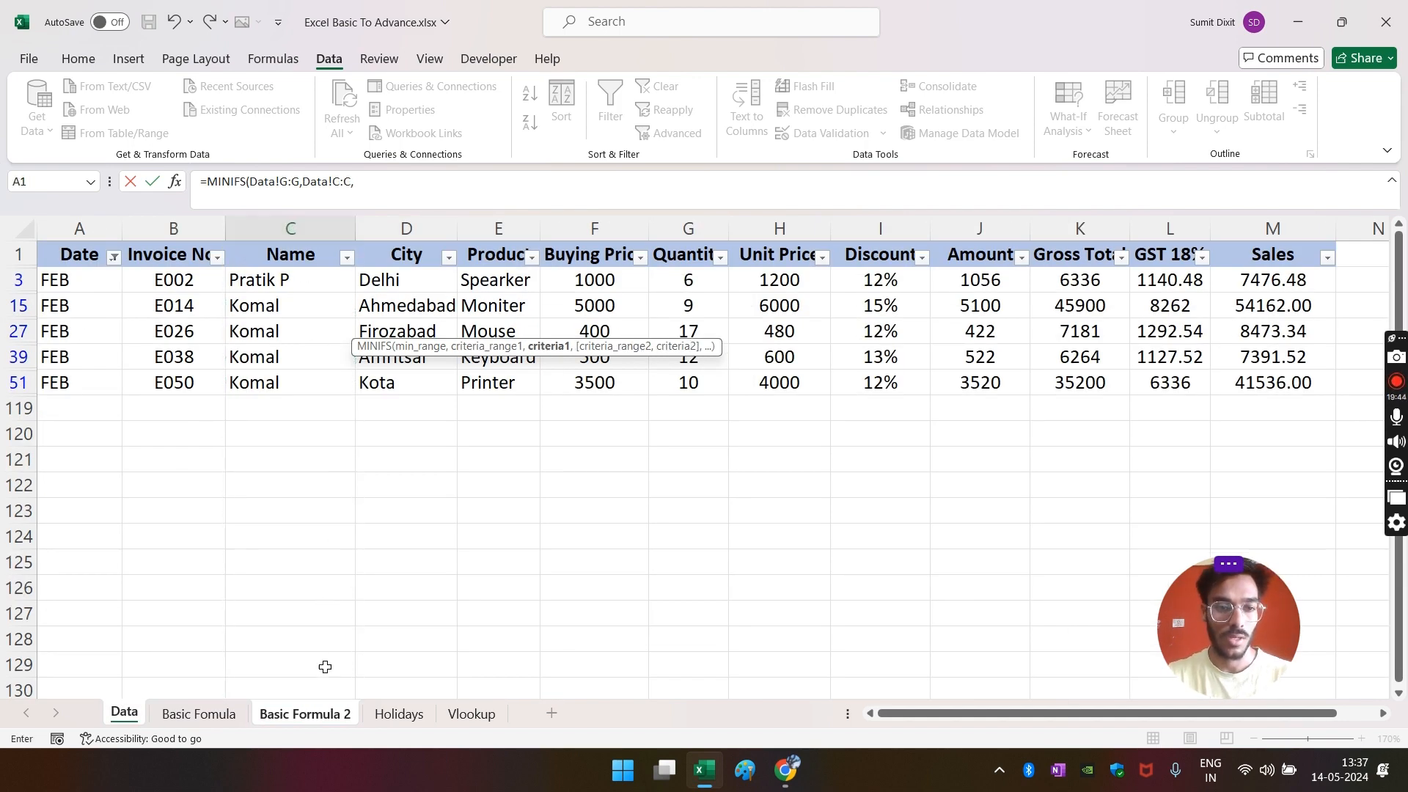
pyautogui.click(306, 711)
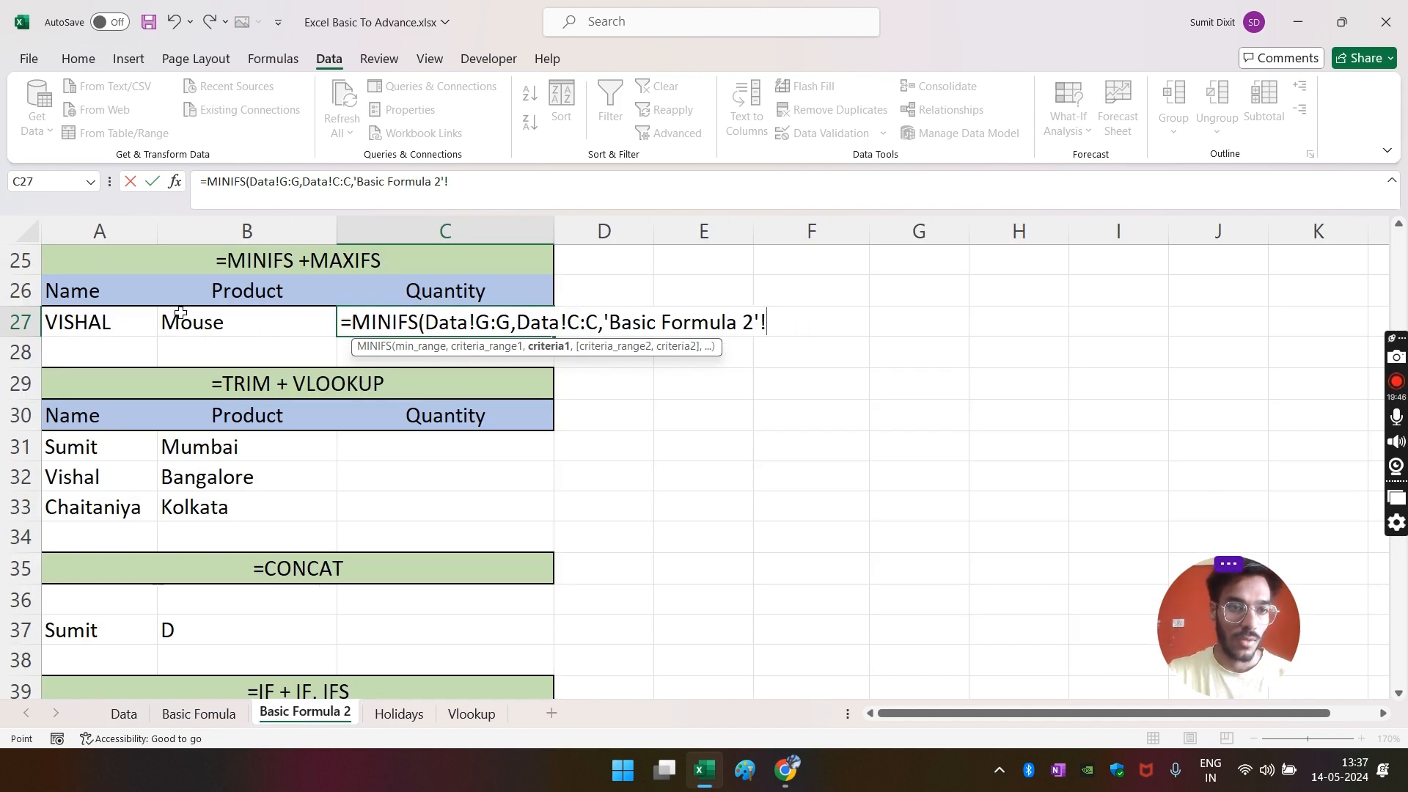
pyautogui.click(72, 327)
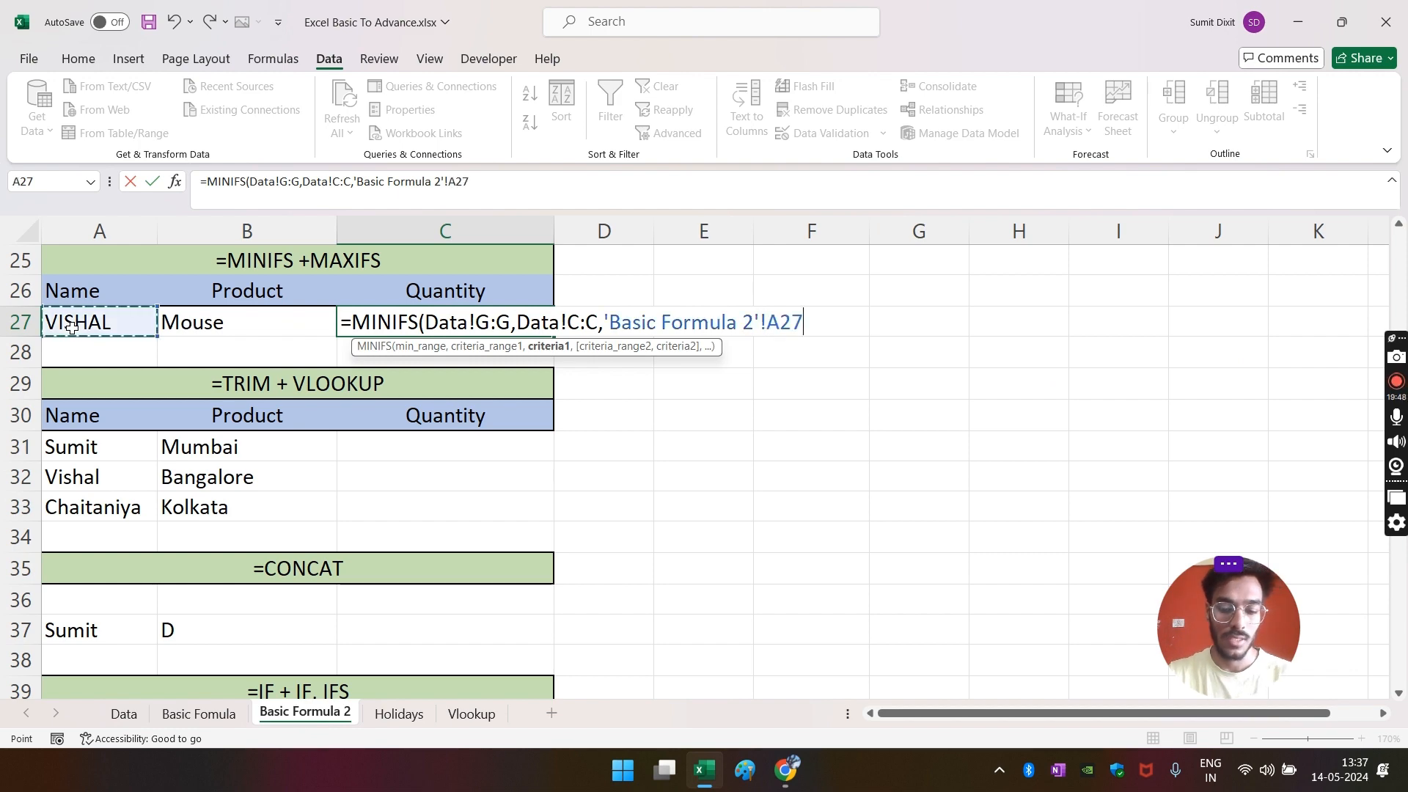
pyautogui.write(',')
# - Add Product column E matching B27 as the last criterion, returning 12
pyautogui.click(124, 714)
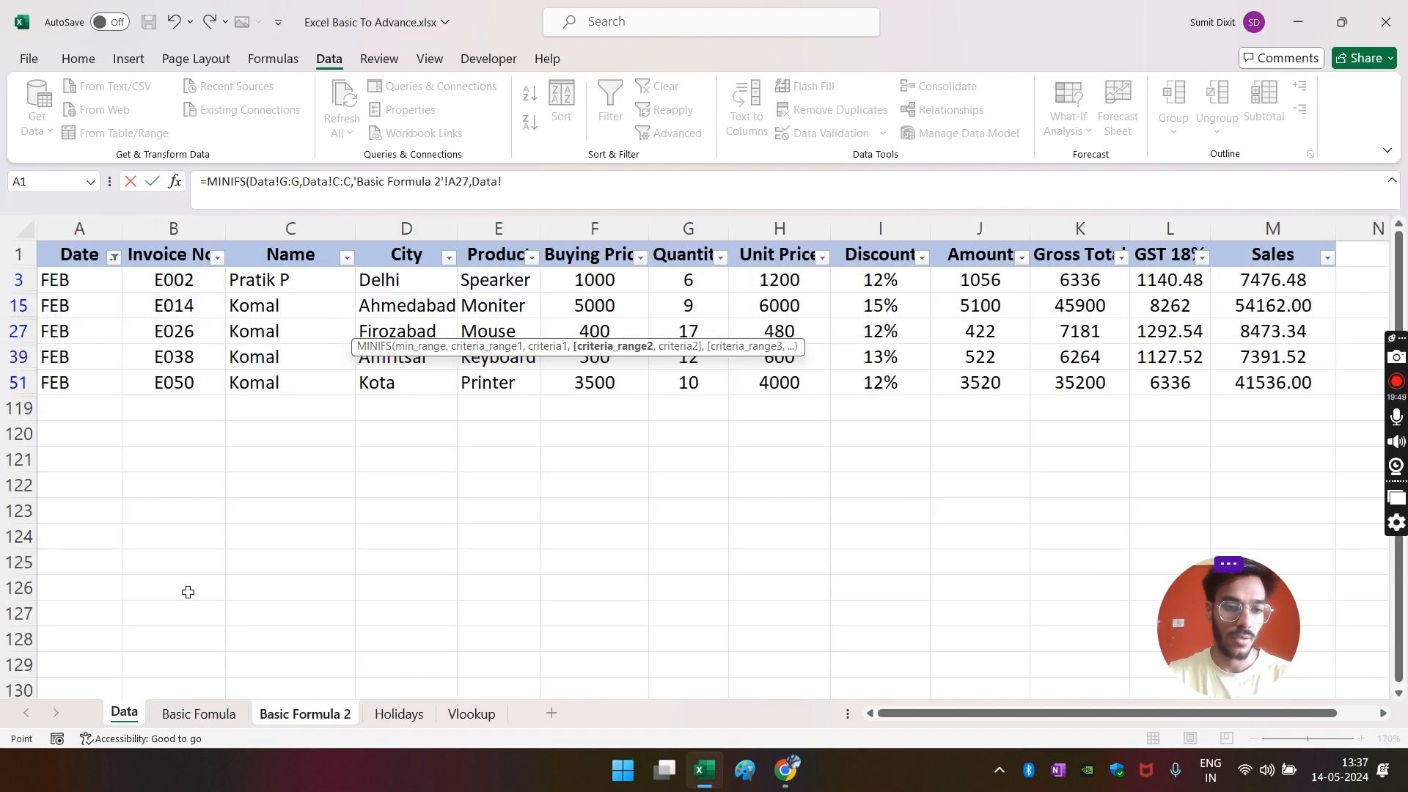
pyautogui.click(495, 237)
pyautogui.write(',')
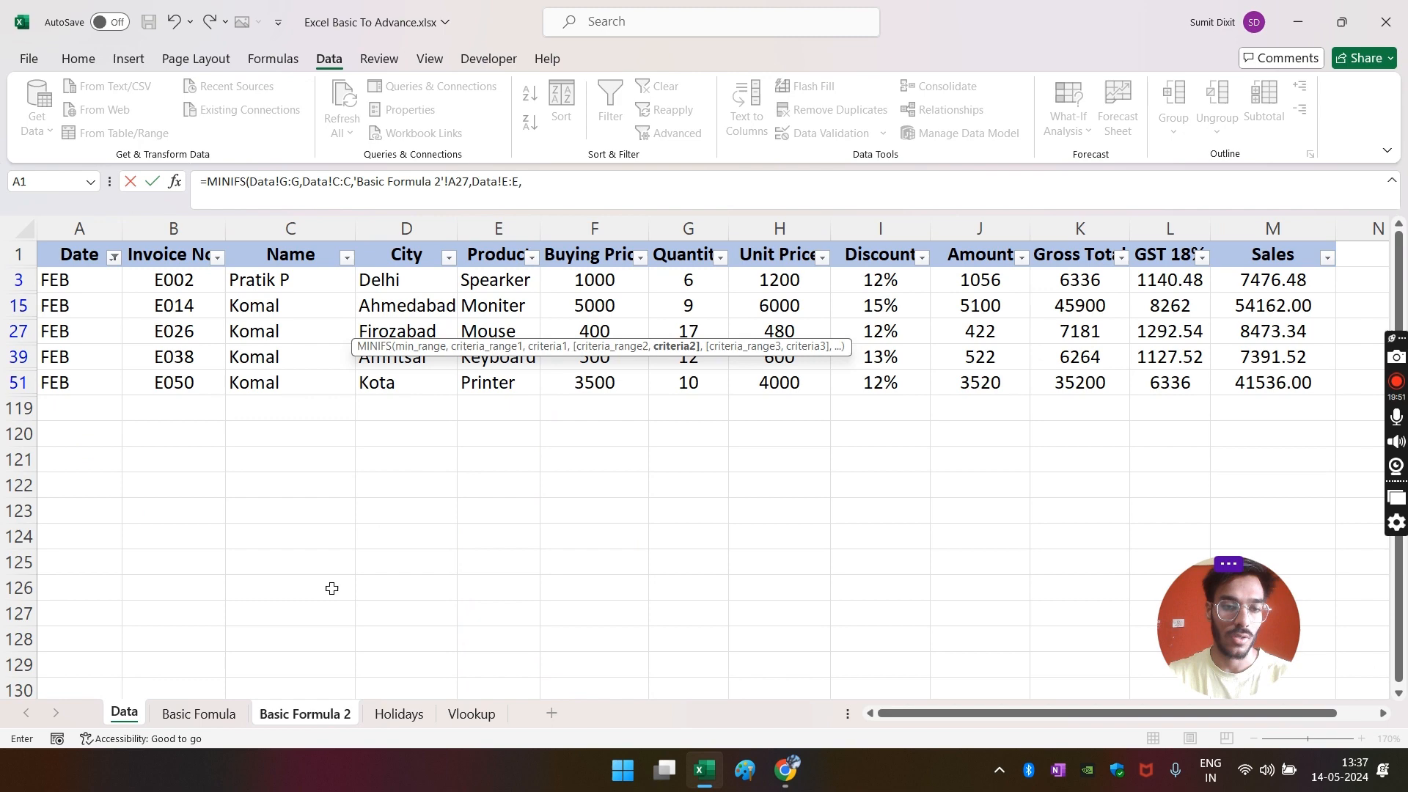
pyautogui.click(301, 714)
pyautogui.click(178, 332)
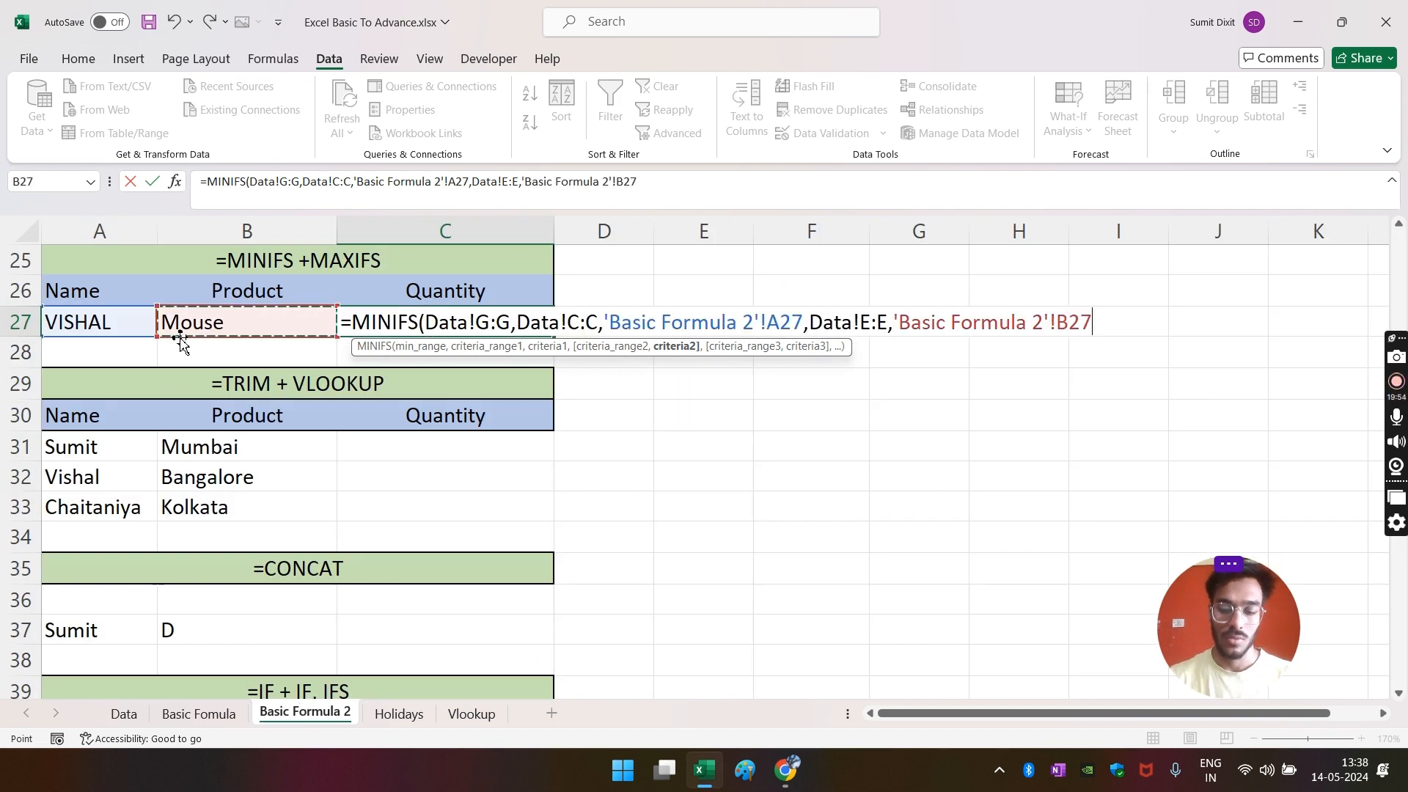
pyautogui.press('Return')
pyautogui.click(543, 322)
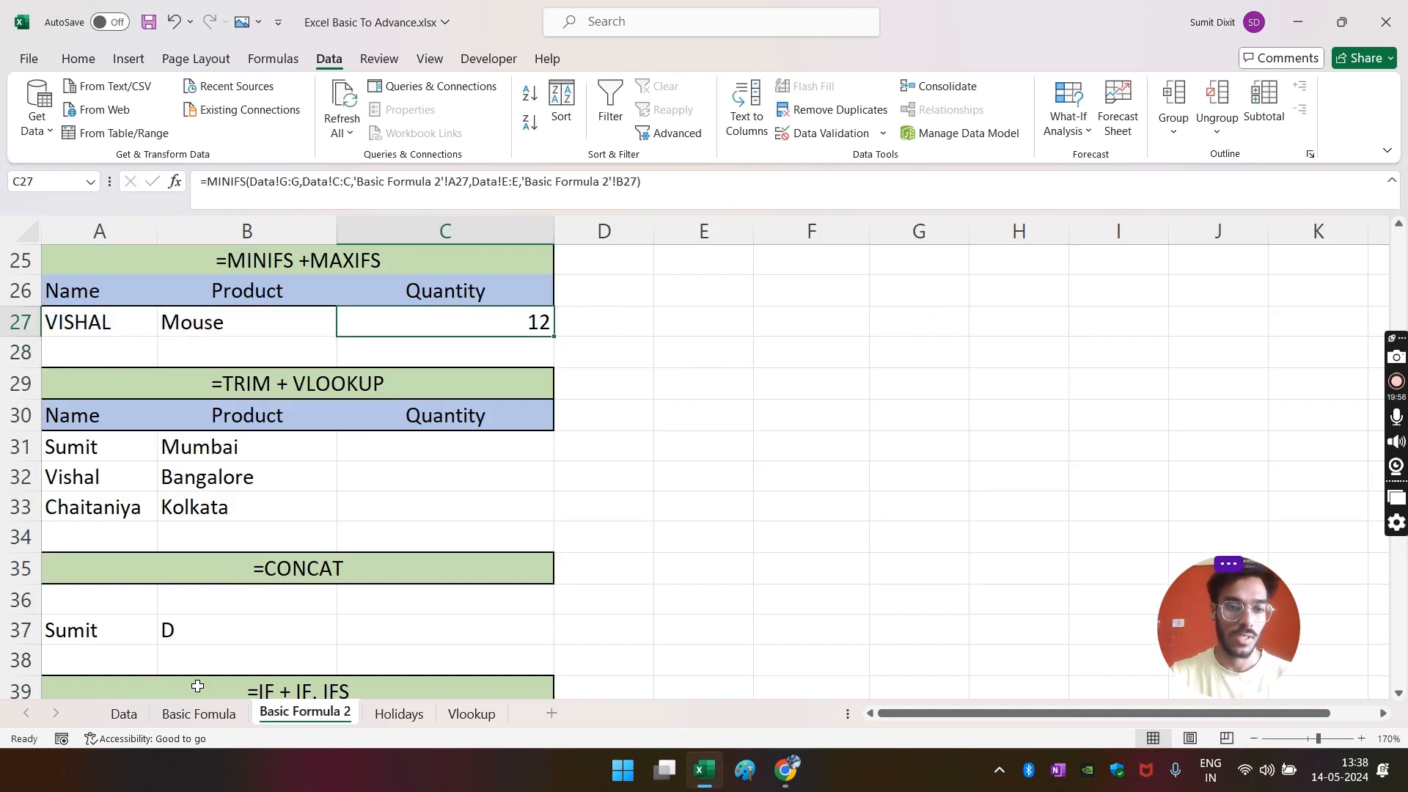
pyautogui.click(124, 714)
# - Clear the Data table's filters and filter the Name column to the one salesperson
pyautogui.hotkey('alt', 'a')
pyautogui.press('c')
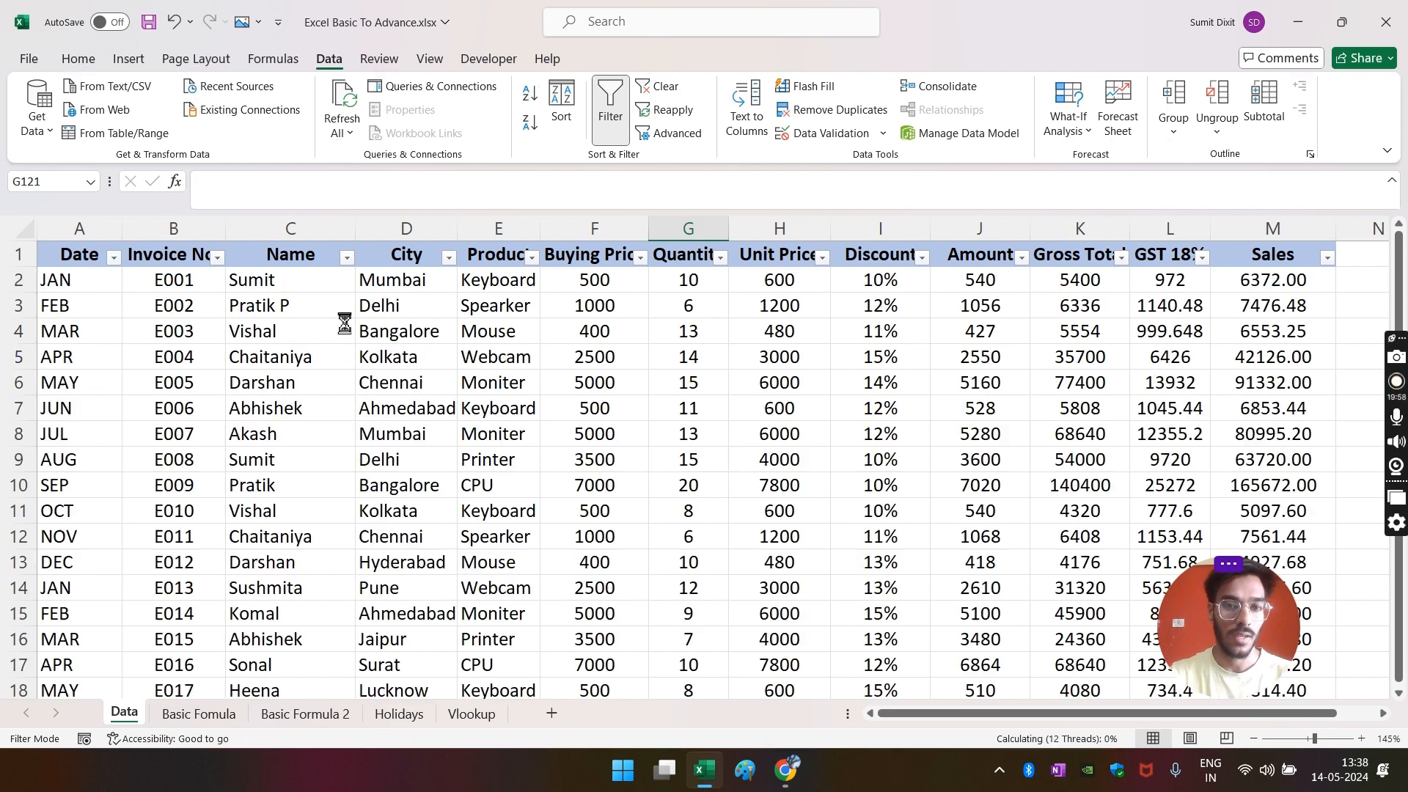
pyautogui.click(347, 257)
pyautogui.click(192, 496)
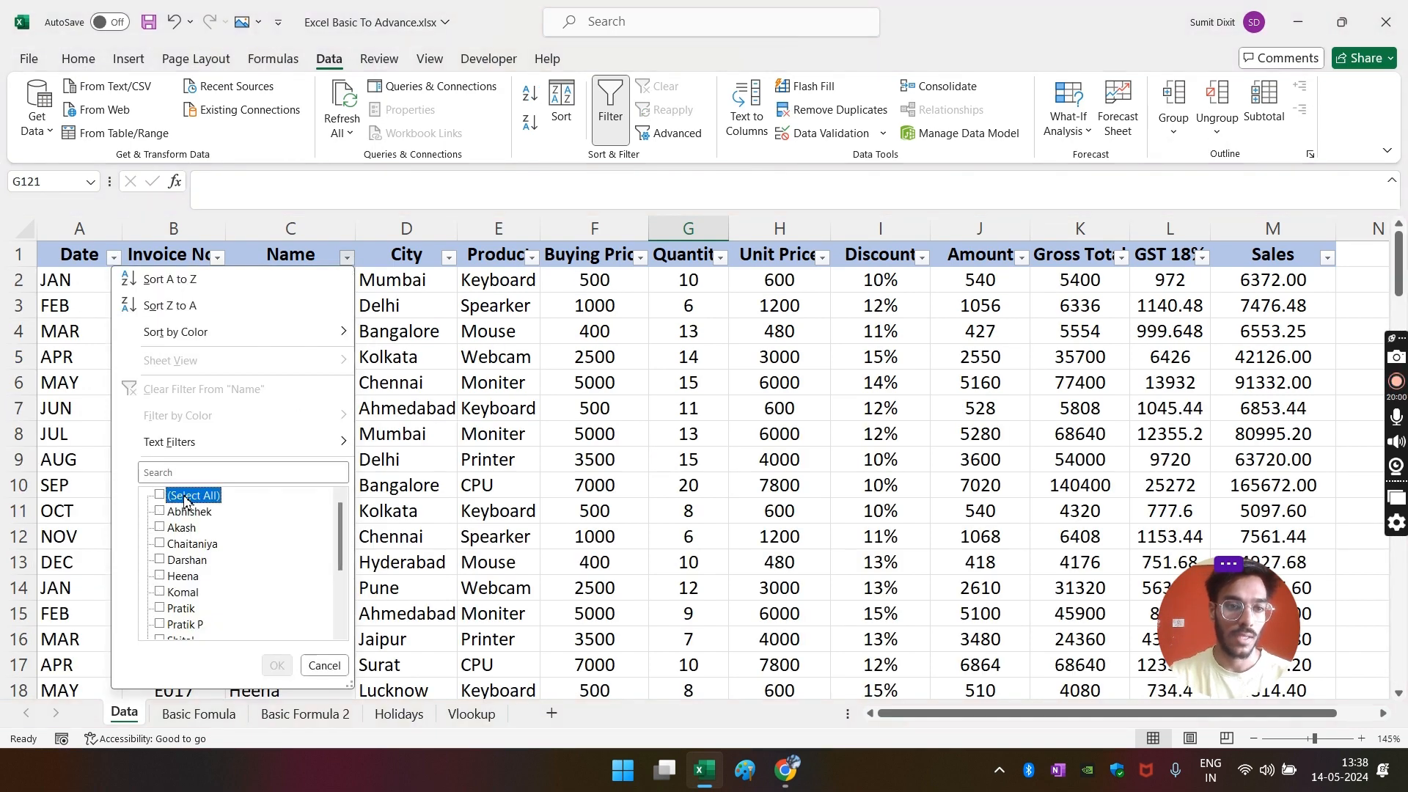
pyautogui.scroll(-2, 189, 609)
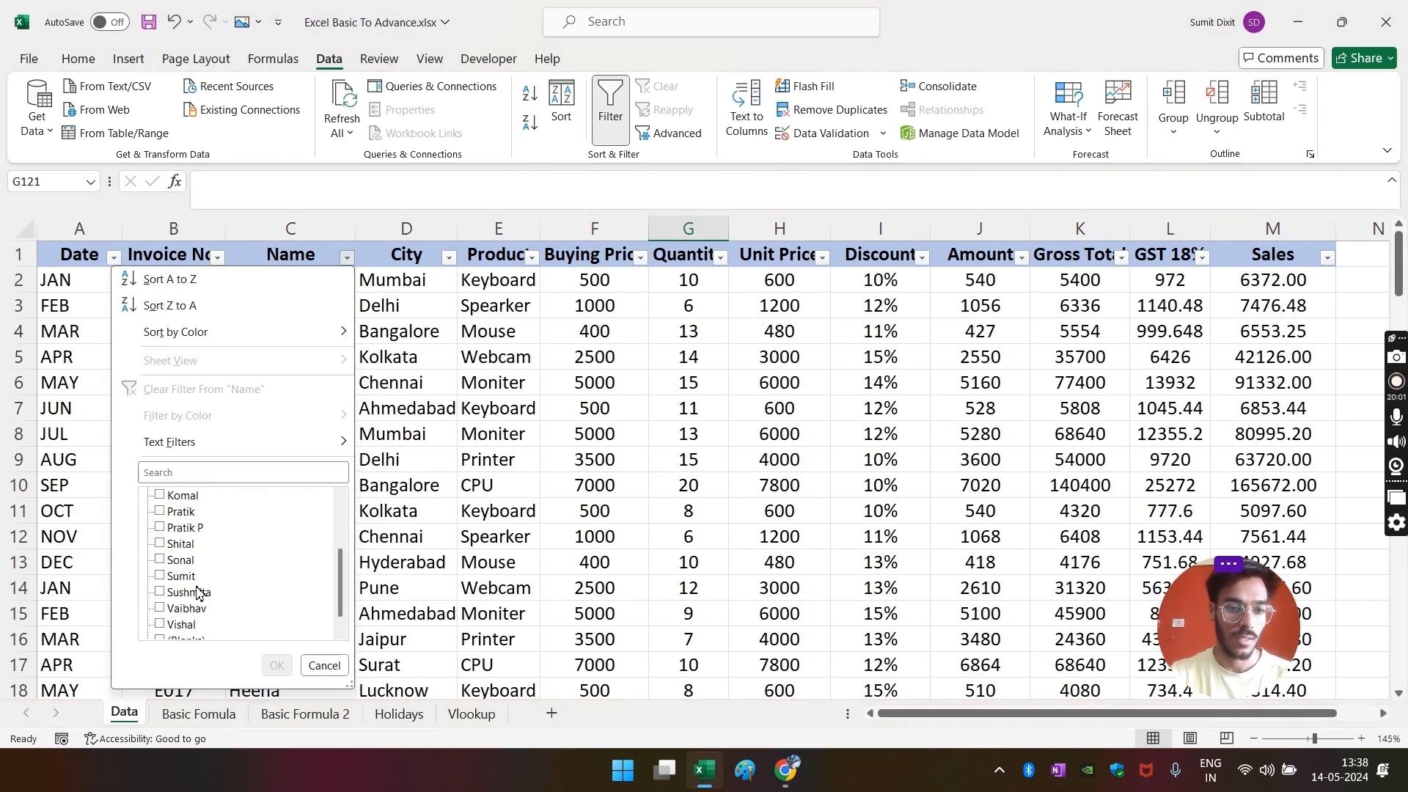
pyautogui.click(180, 625)
pyautogui.click(276, 665)
pyautogui.click(454, 357)
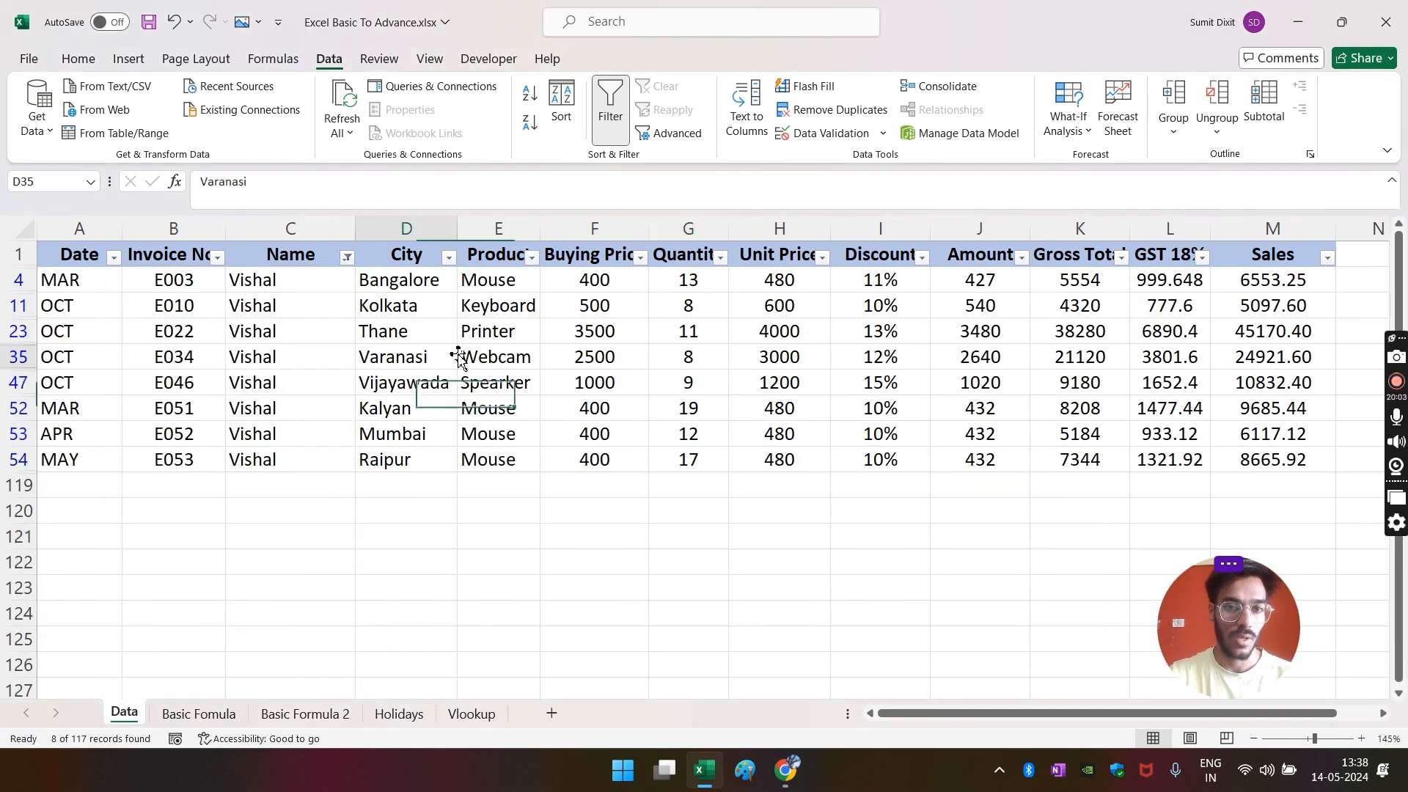
# - Filter the Product column to show only Mouse
pyautogui.click(532, 257)
pyautogui.click(376, 498)
pyautogui.click(368, 528)
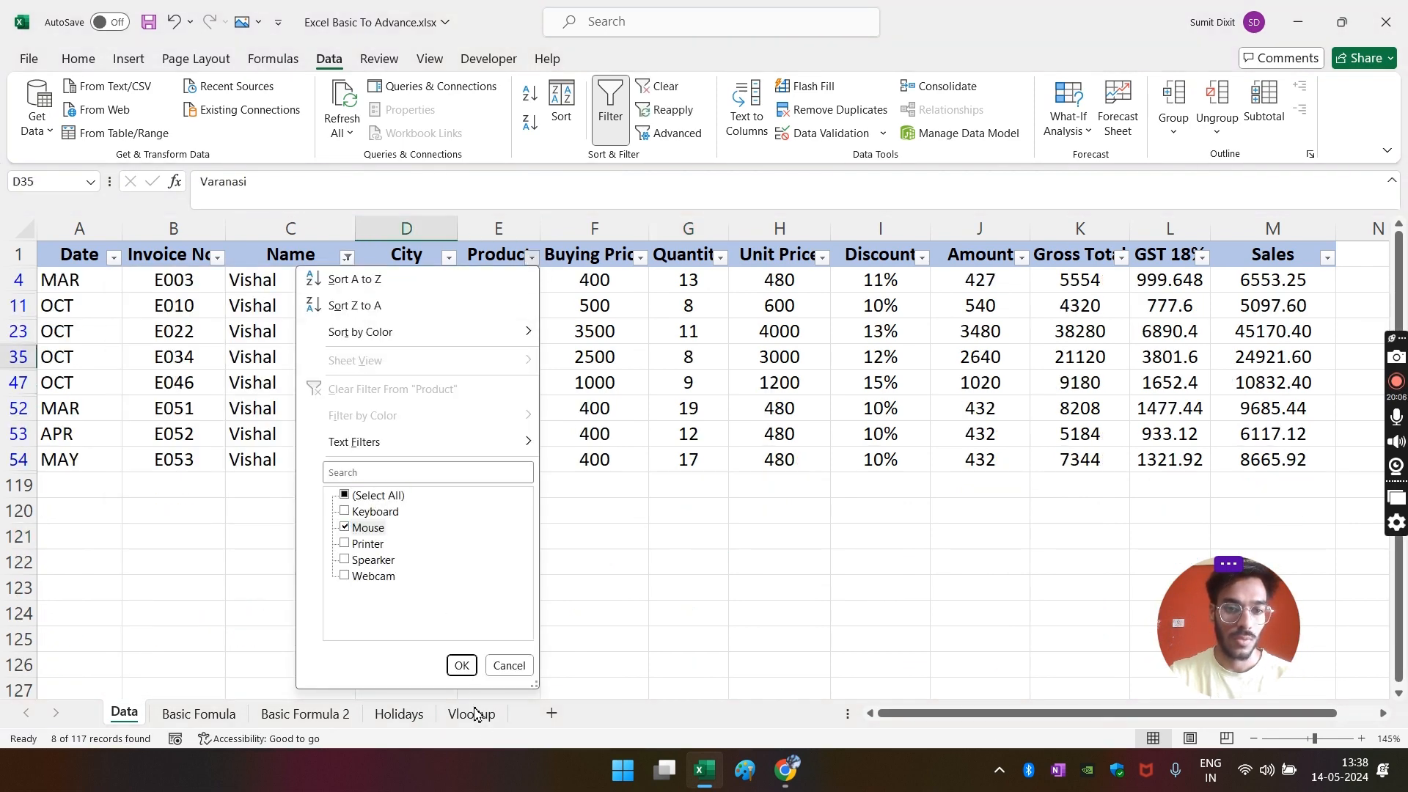
pyautogui.click(461, 665)
pyautogui.click(679, 521)
# - Check the filtered Mouse quantities to confirm 12 in row 53 is the lowest
pyautogui.click(701, 332)
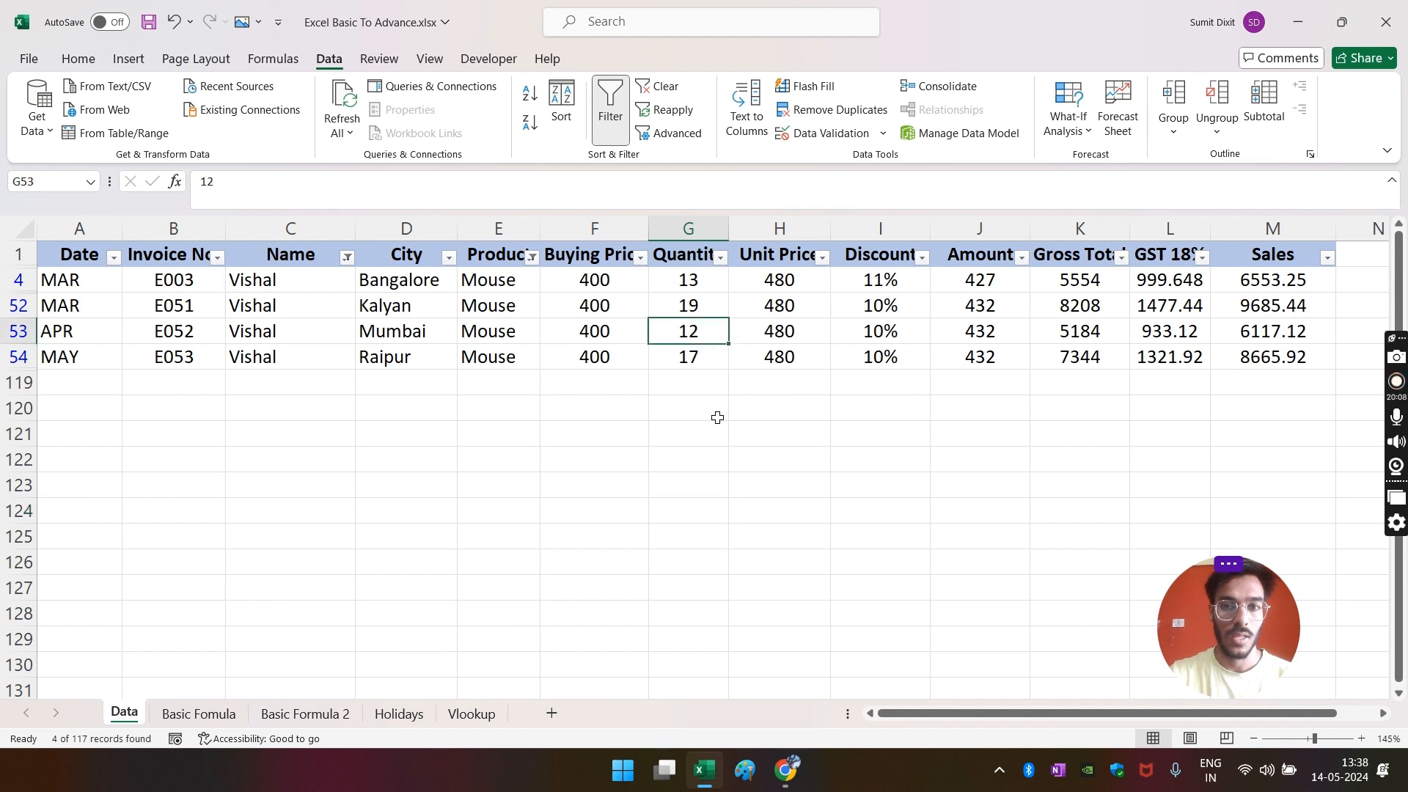
pyautogui.hotkey('shift', 'space')
pyautogui.click(697, 380)
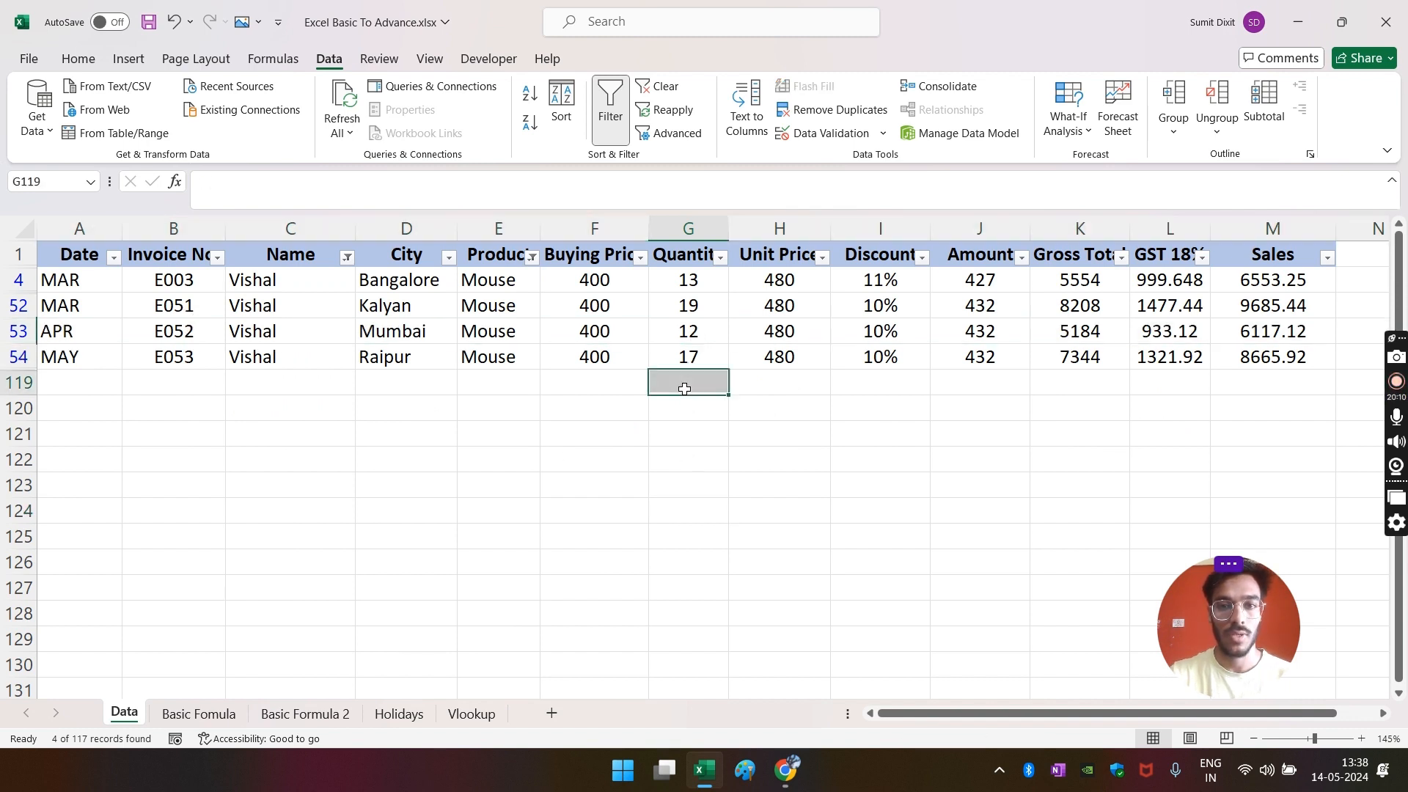
pyautogui.click(699, 287)
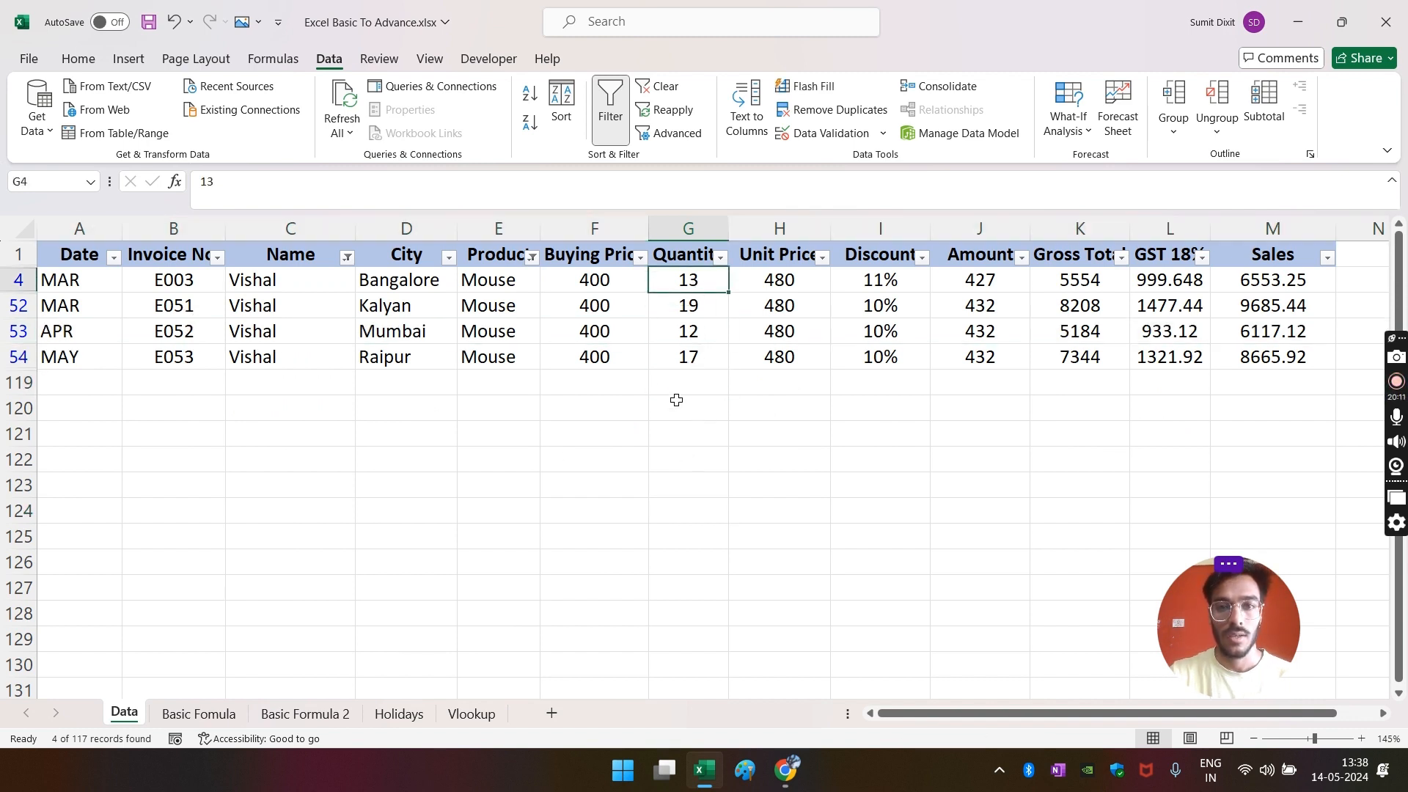
pyautogui.click(703, 358)
pyautogui.click(710, 305)
pyautogui.click(693, 440)
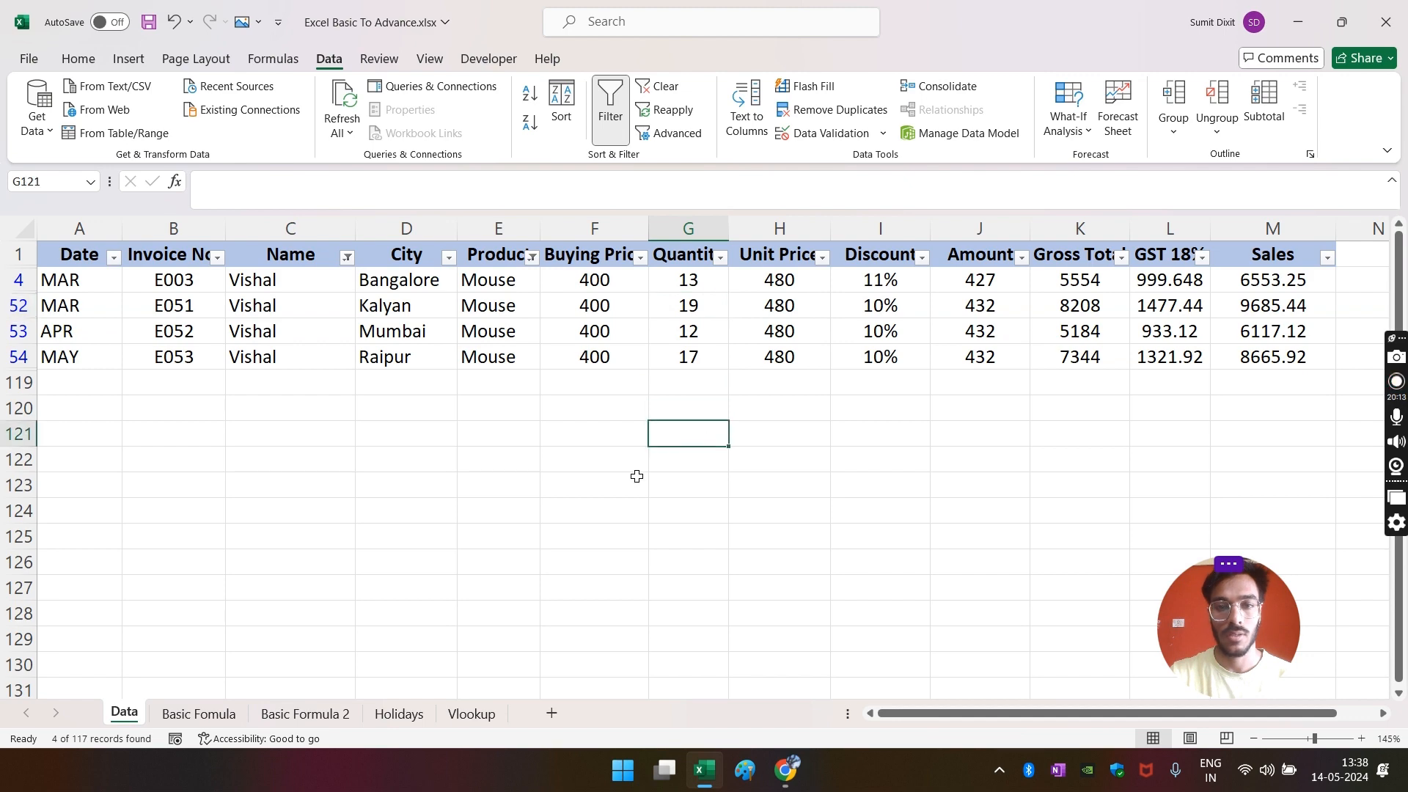
# - Return to Basic Formula 2 and select result cell C27
pyautogui.click(307, 715)
pyautogui.click(451, 460)
pyautogui.click(465, 315)
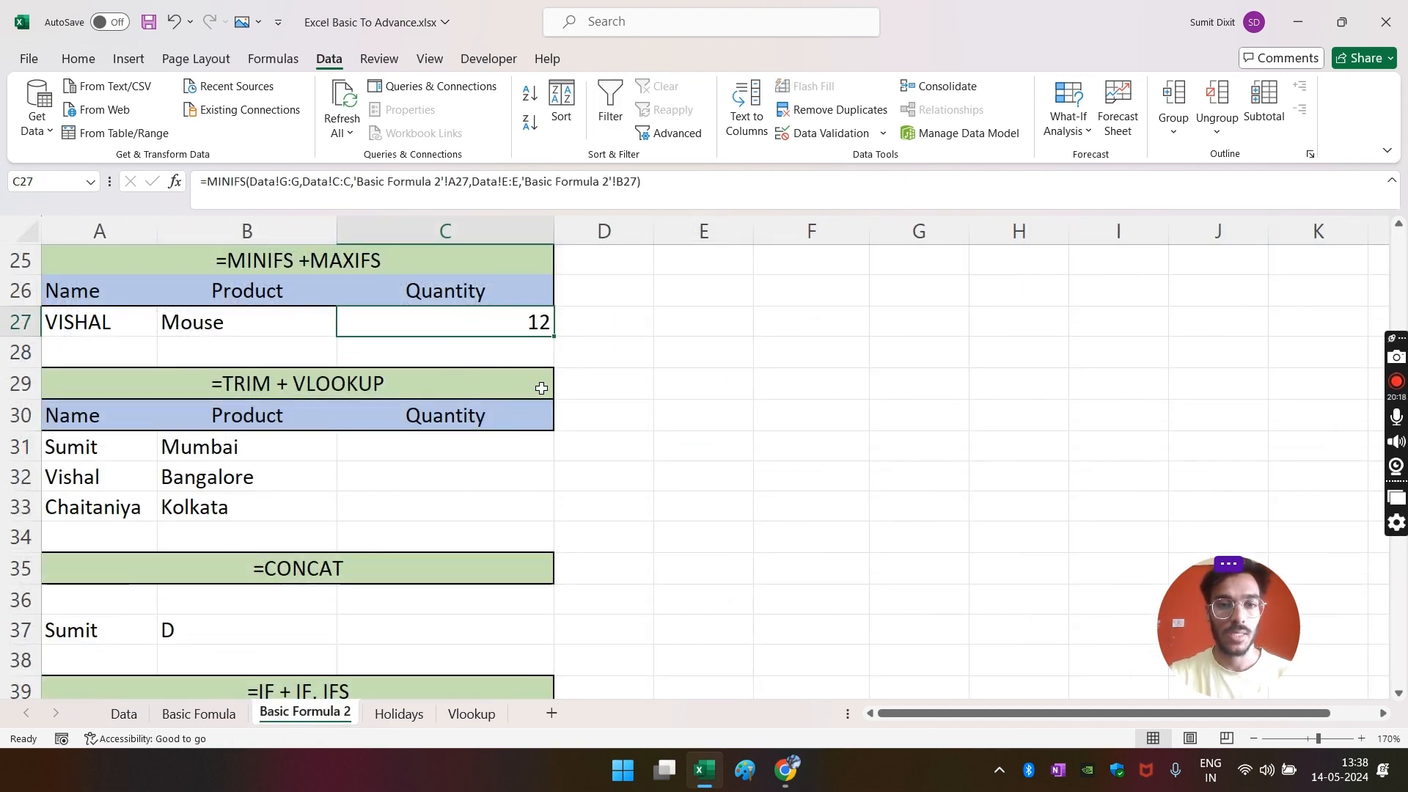
# - Start a MAXIFS in C27 using Data!G:G as max range and Data!E:E matching B27
pyautogui.write('=MAX')
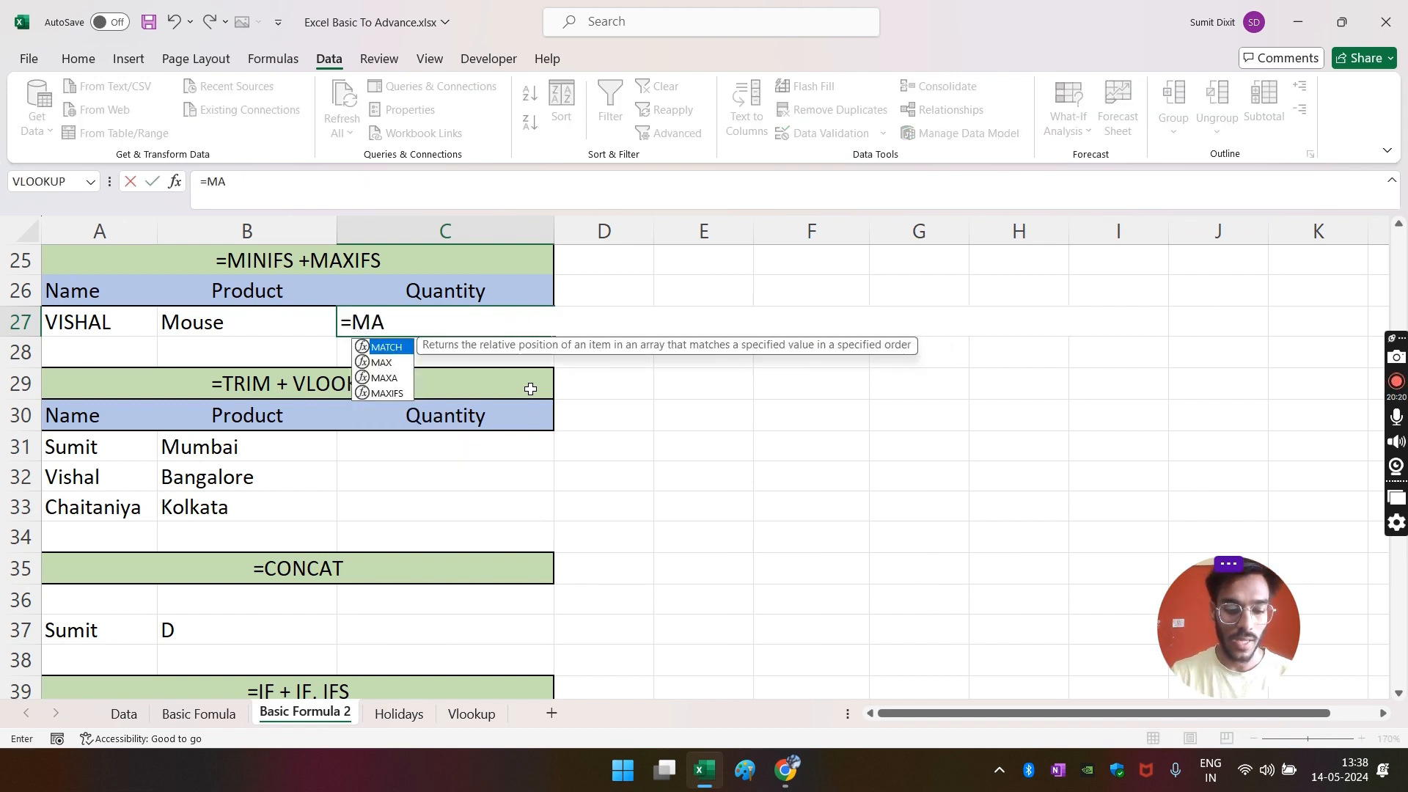
pyautogui.press('Down')
pyautogui.press('Down')
pyautogui.press('Tab')
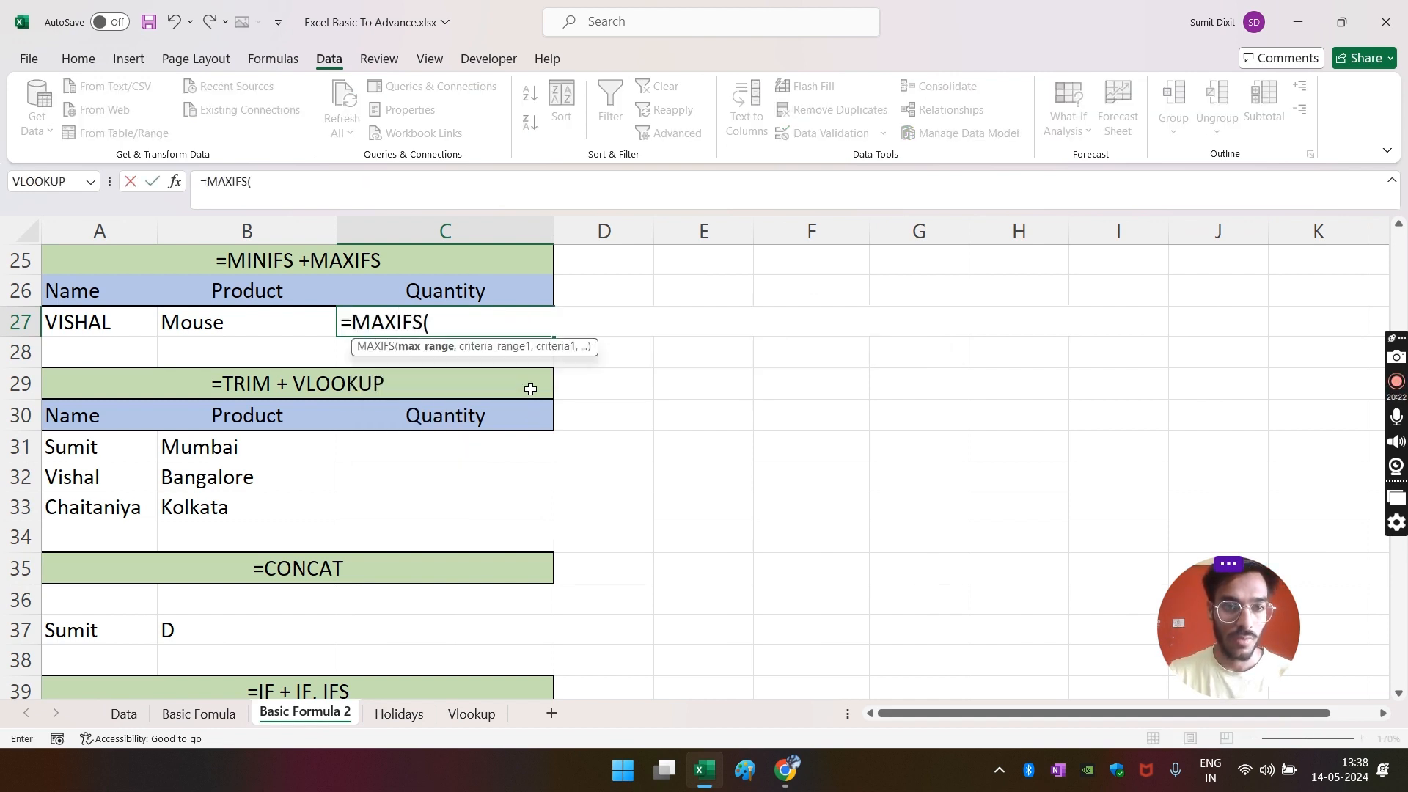
pyautogui.click(124, 714)
pyautogui.click(594, 228)
pyautogui.click(693, 228)
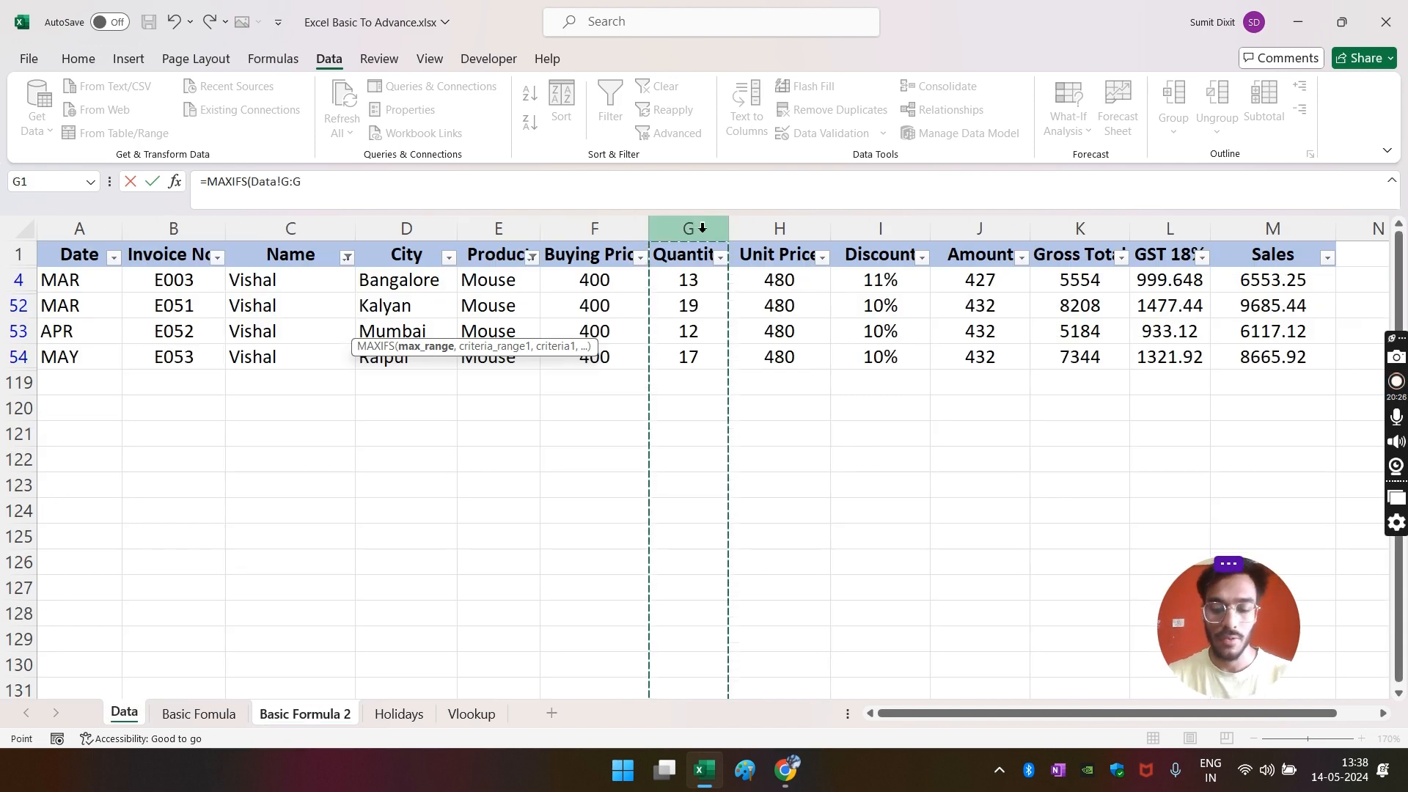
pyautogui.write(',')
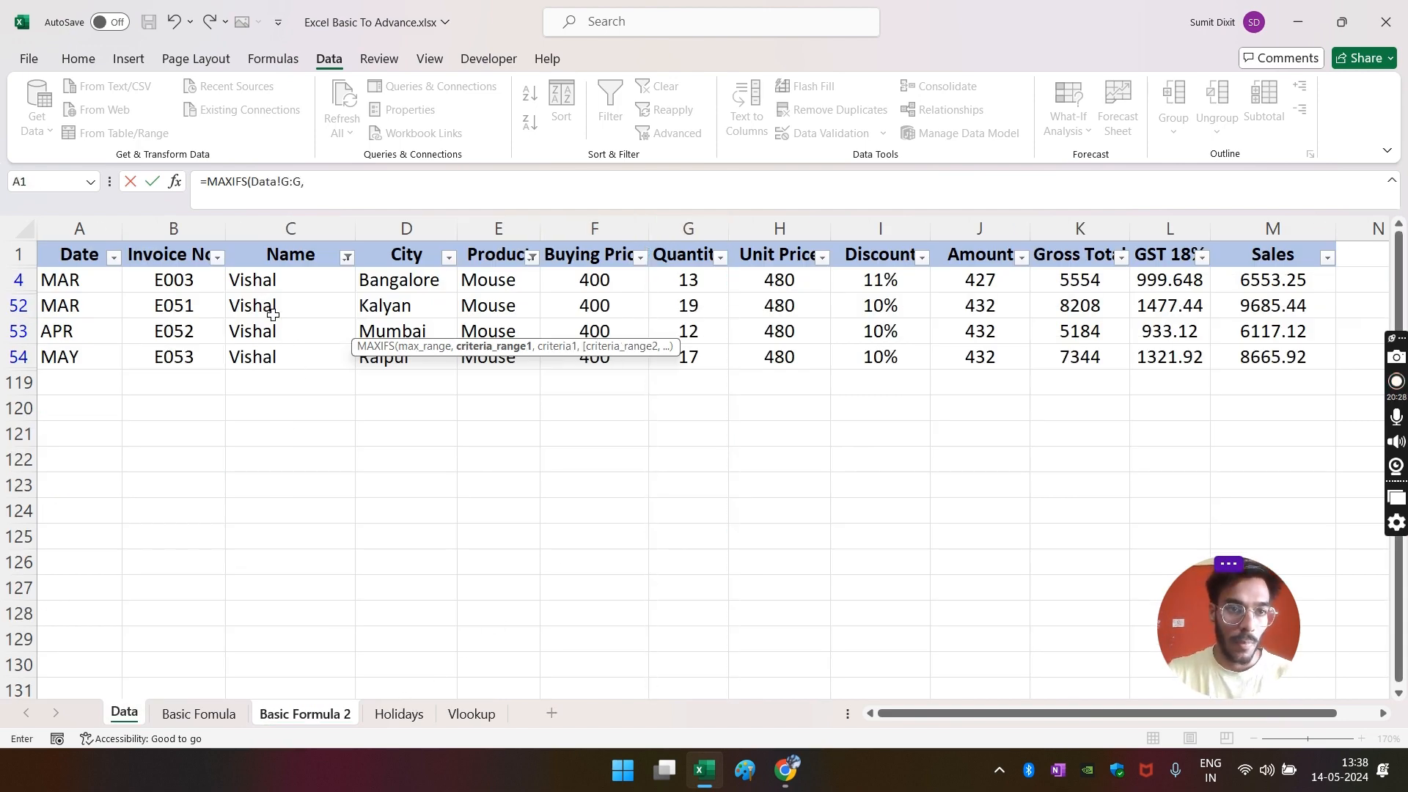
pyautogui.click(501, 235)
pyautogui.write(',')
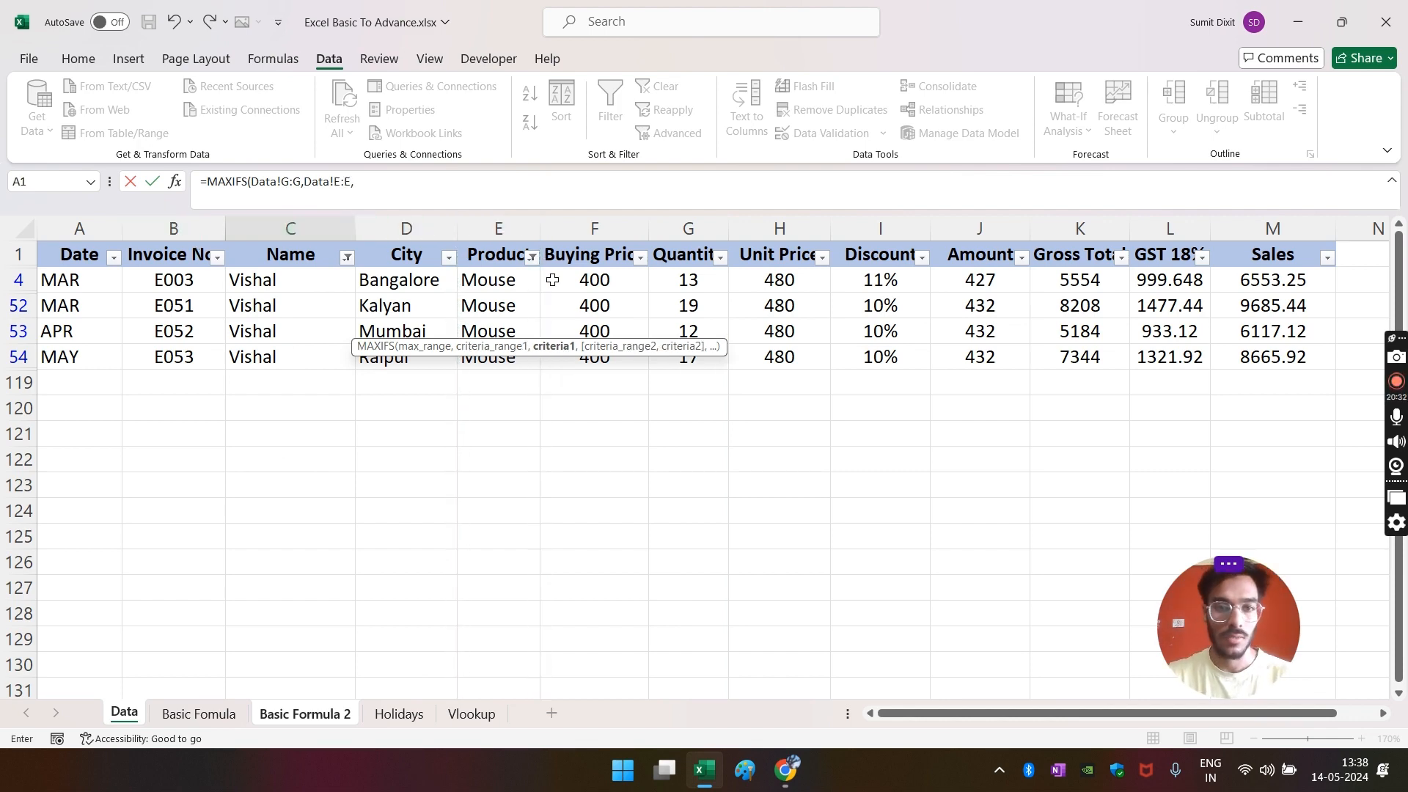
pyautogui.click(298, 715)
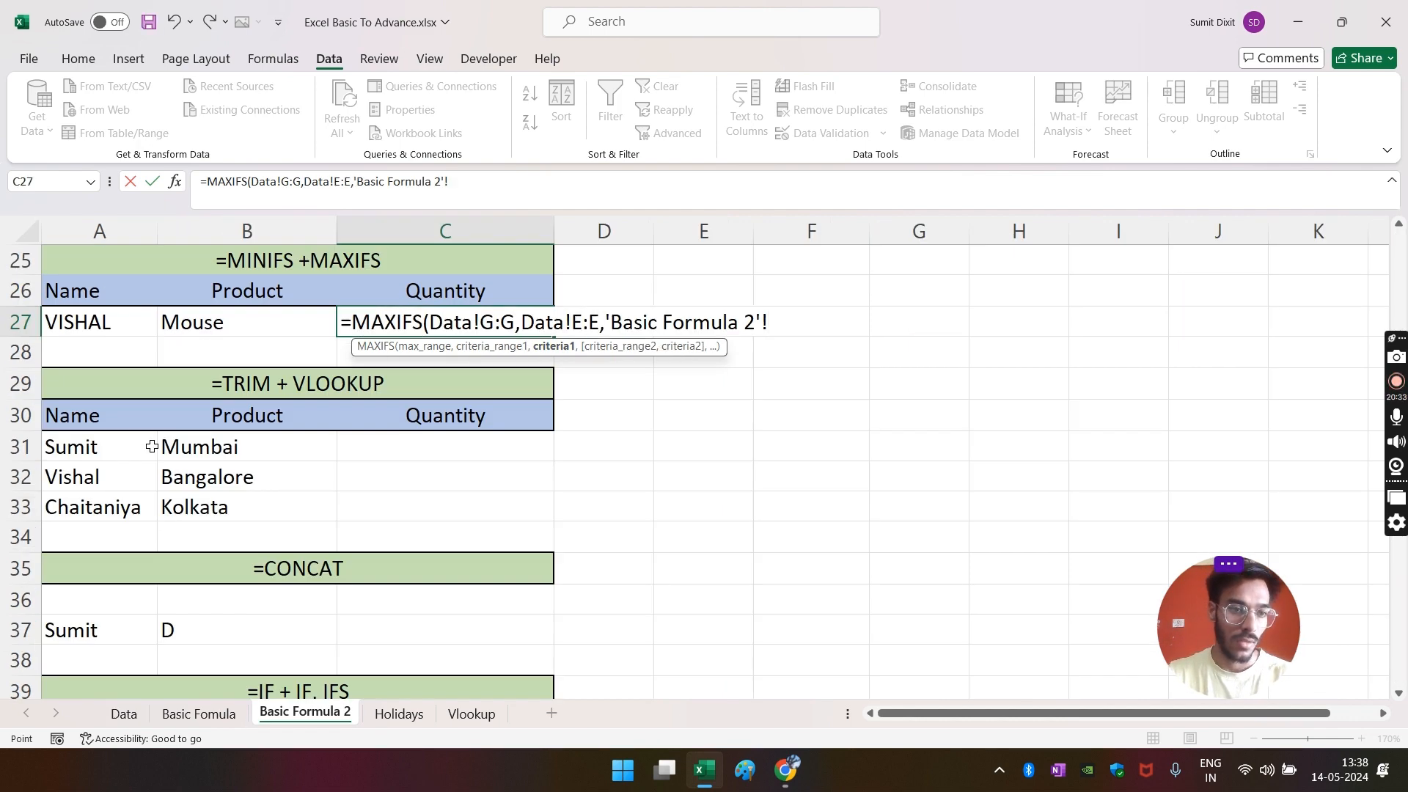
pyautogui.click(183, 327)
pyautogui.write(',')
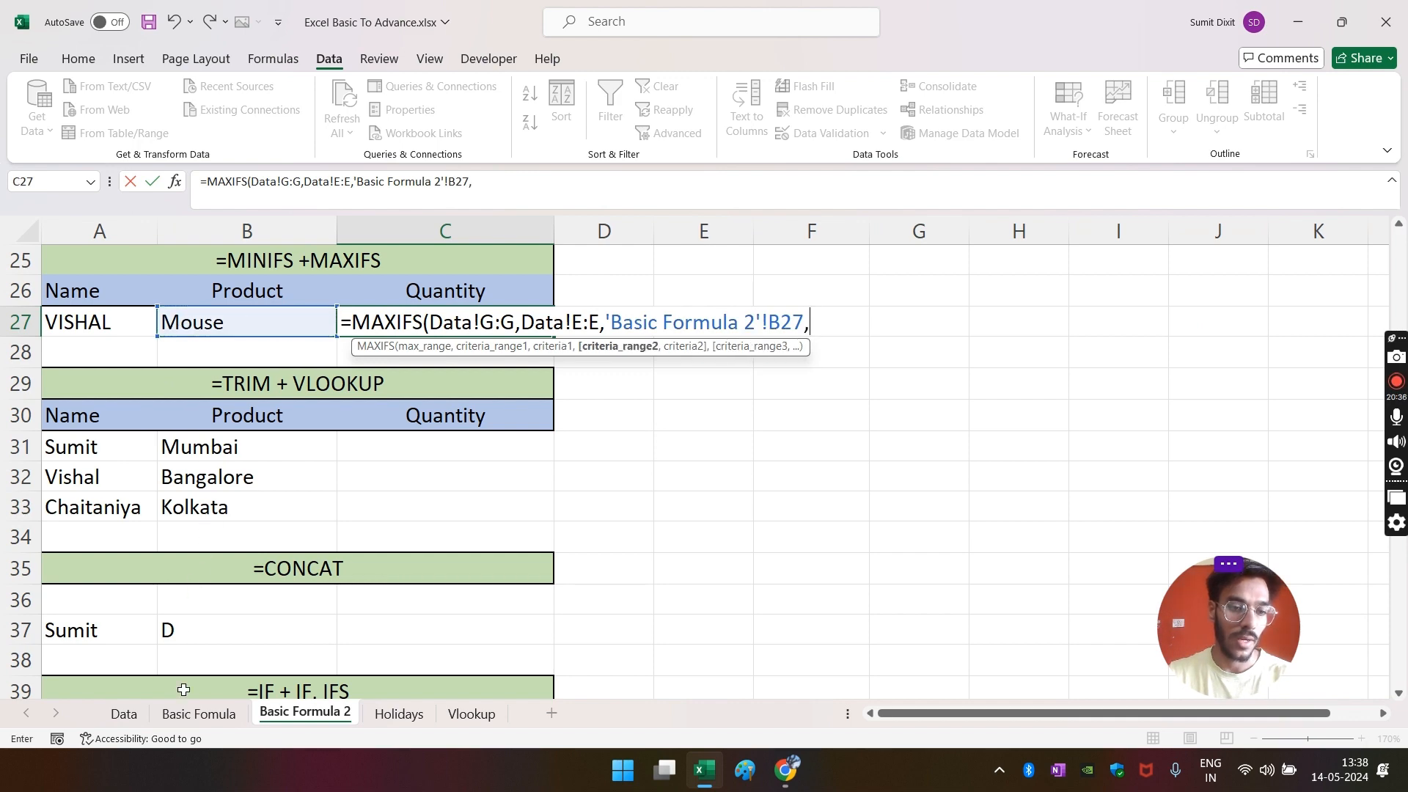
# - Add Data!C:C matching A27 as the second criterion and enter the formula, giving 19
pyautogui.click(110, 717)
pyautogui.click(278, 220)
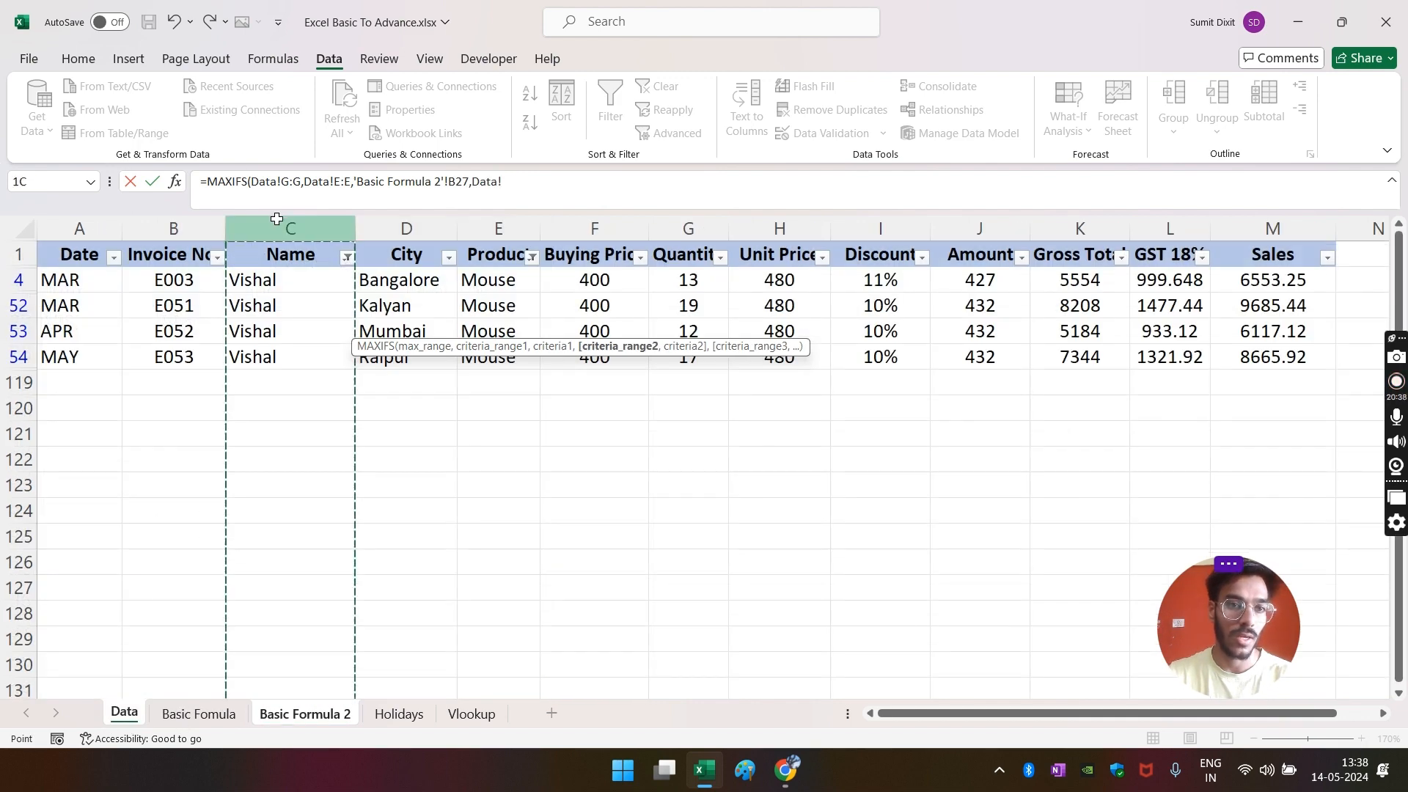
pyautogui.write(',')
pyautogui.click(305, 715)
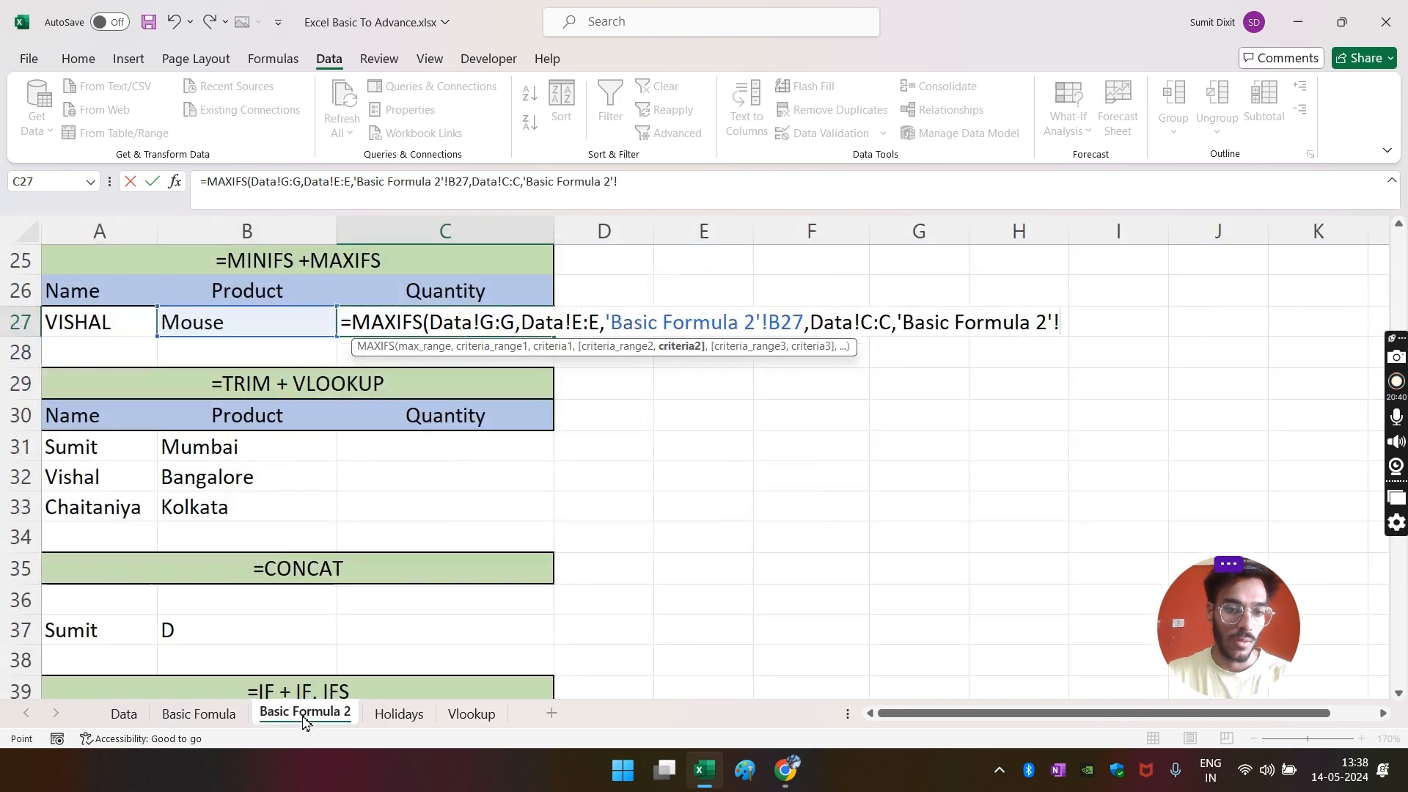
pyautogui.click(107, 328)
pyautogui.press('Return')
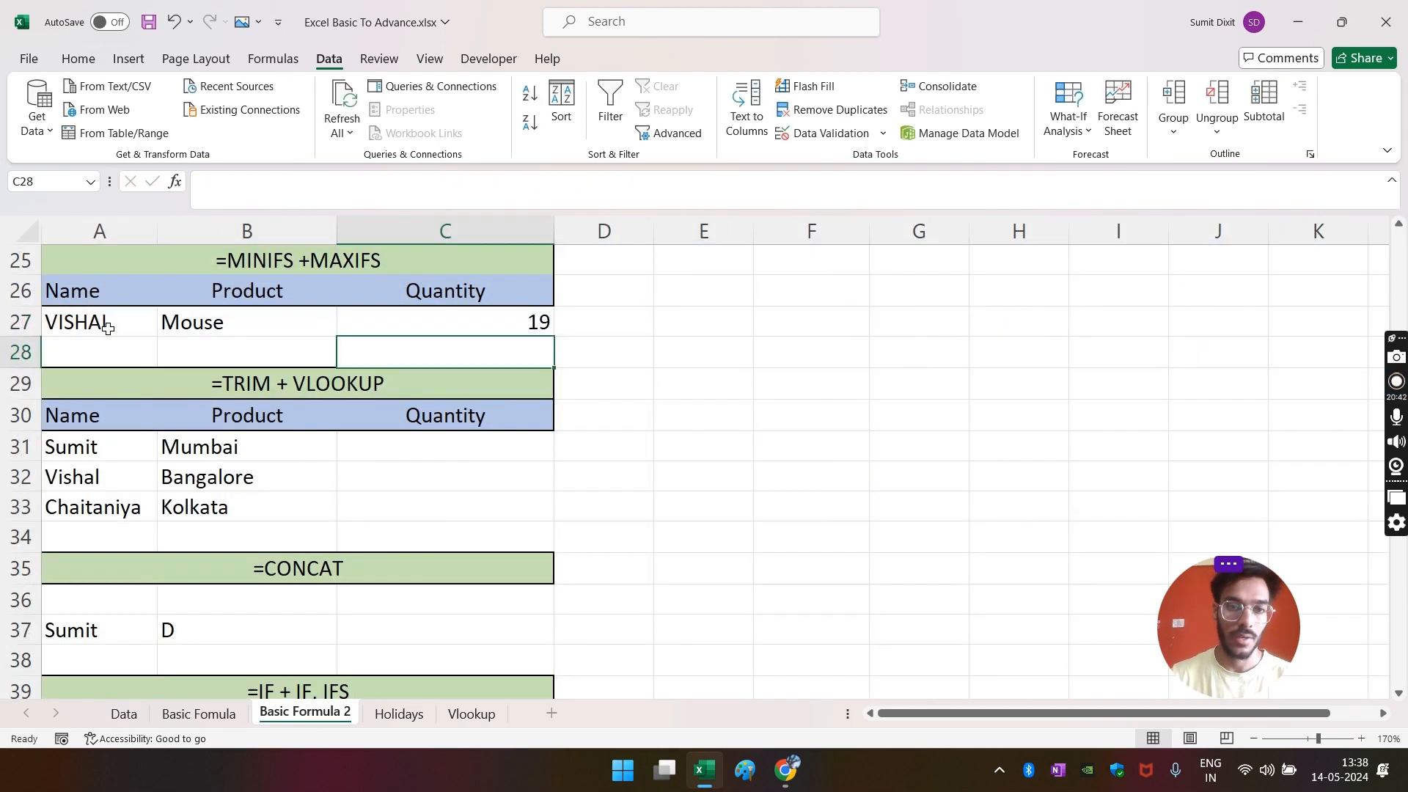
# - Verify on the Data sheet that 19 in row 52 is the highest quantity, then return
pyautogui.click(515, 321)
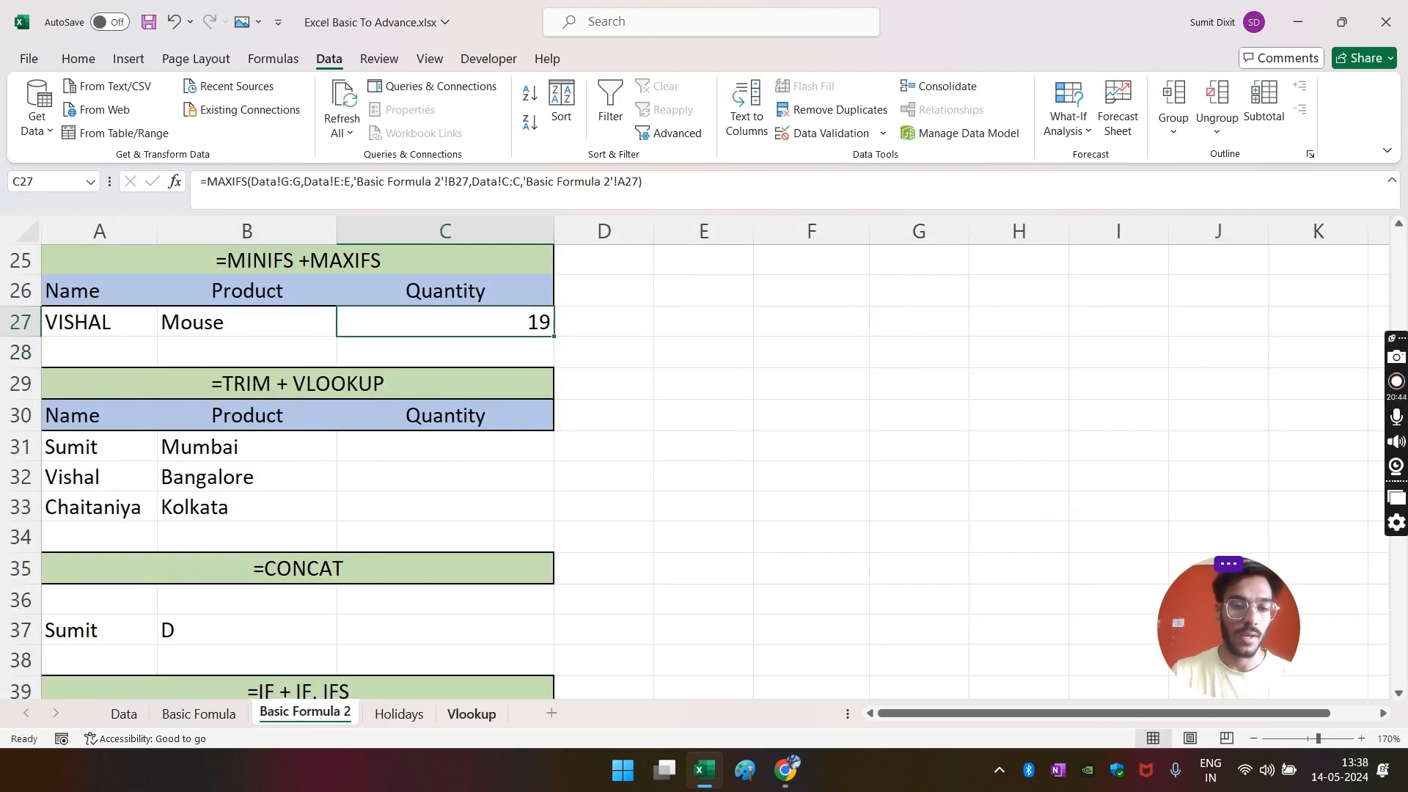
pyautogui.click(125, 716)
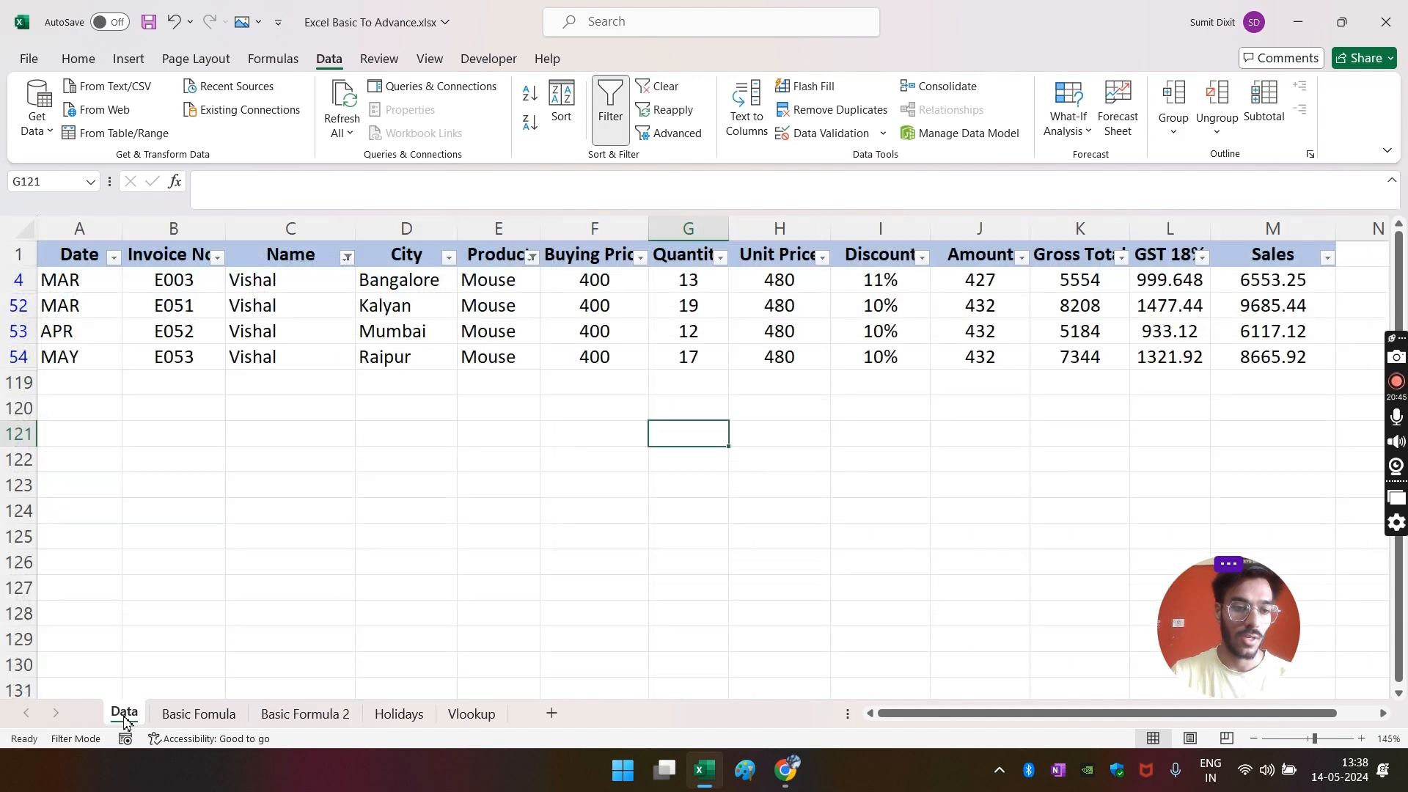
pyautogui.click(706, 302)
pyautogui.hotkey('shift', 'space')
pyautogui.click(690, 486)
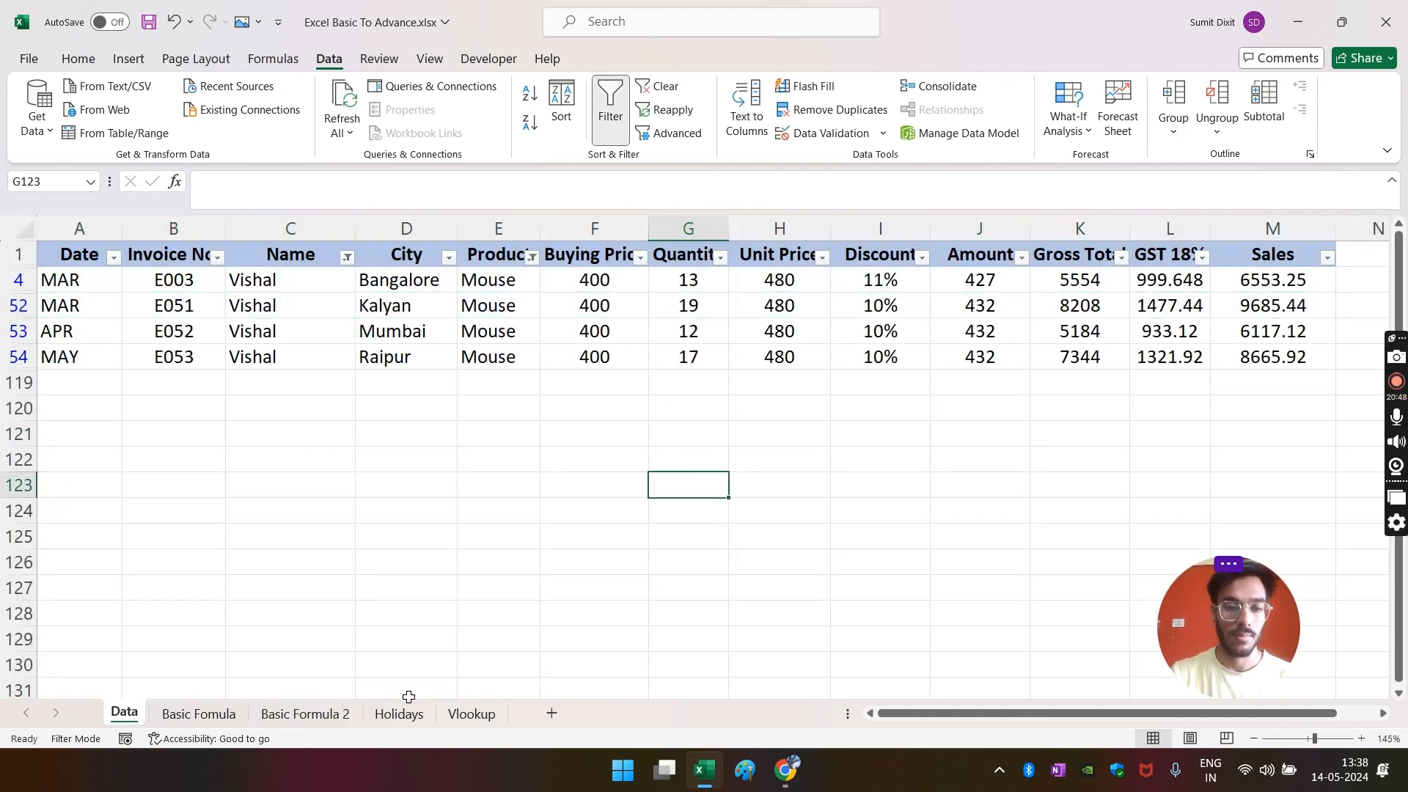
pyautogui.click(287, 722)
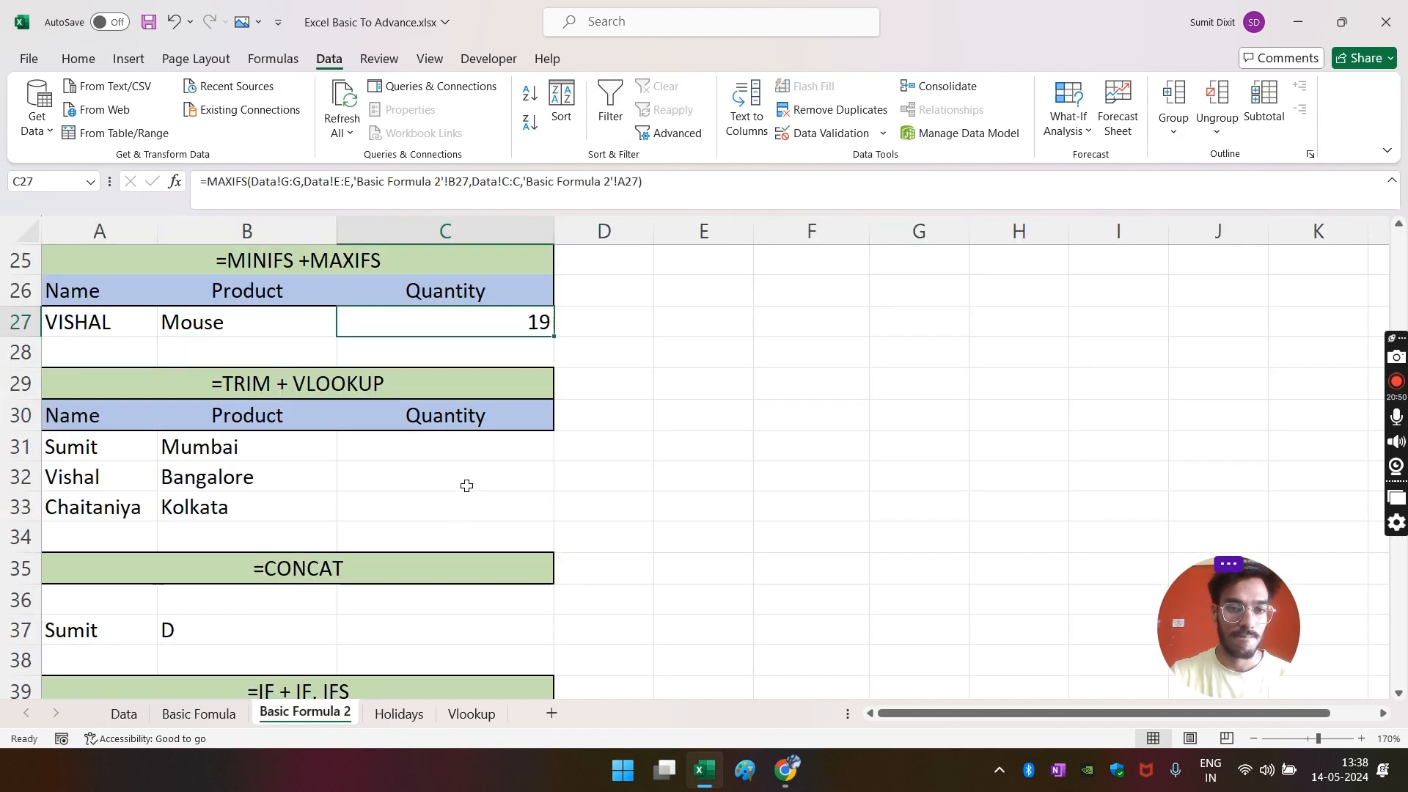
pyautogui.click(496, 444)
# - Inspect the name text in A31, start a VLOOKUP in C31, then cancel it
pyautogui.scroll(-1, 367, 459)
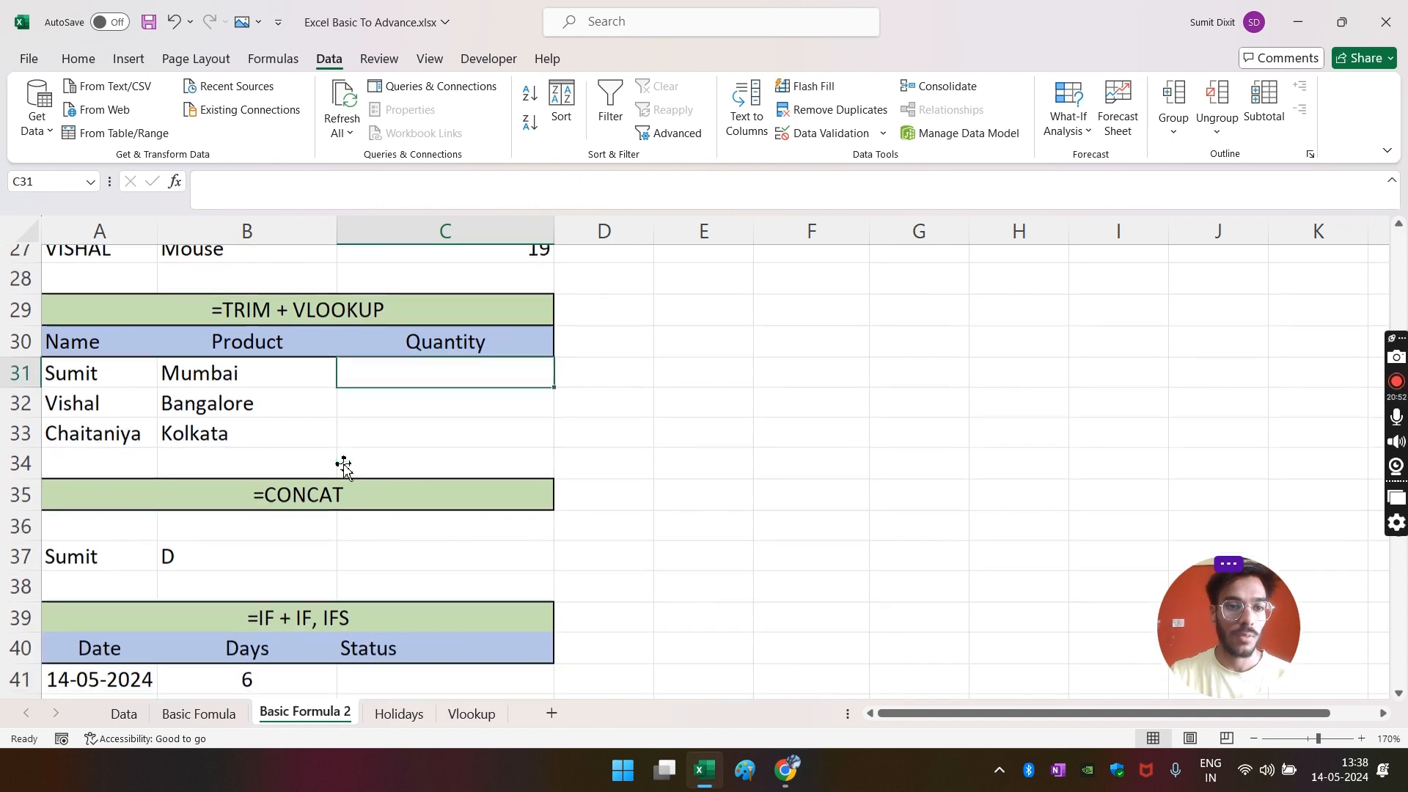
pyautogui.click(112, 366)
pyautogui.doubleClick(117, 366)
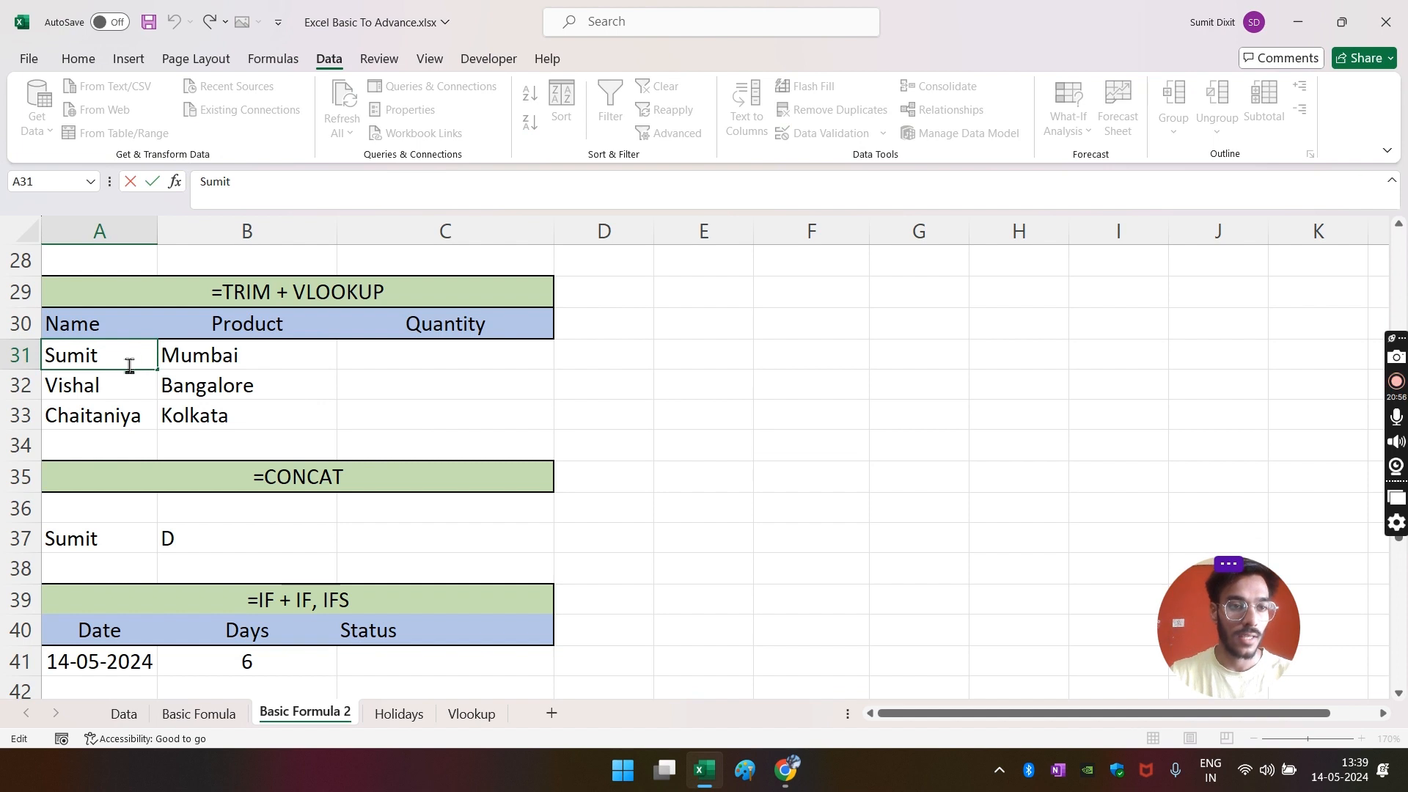
pyautogui.click(417, 357)
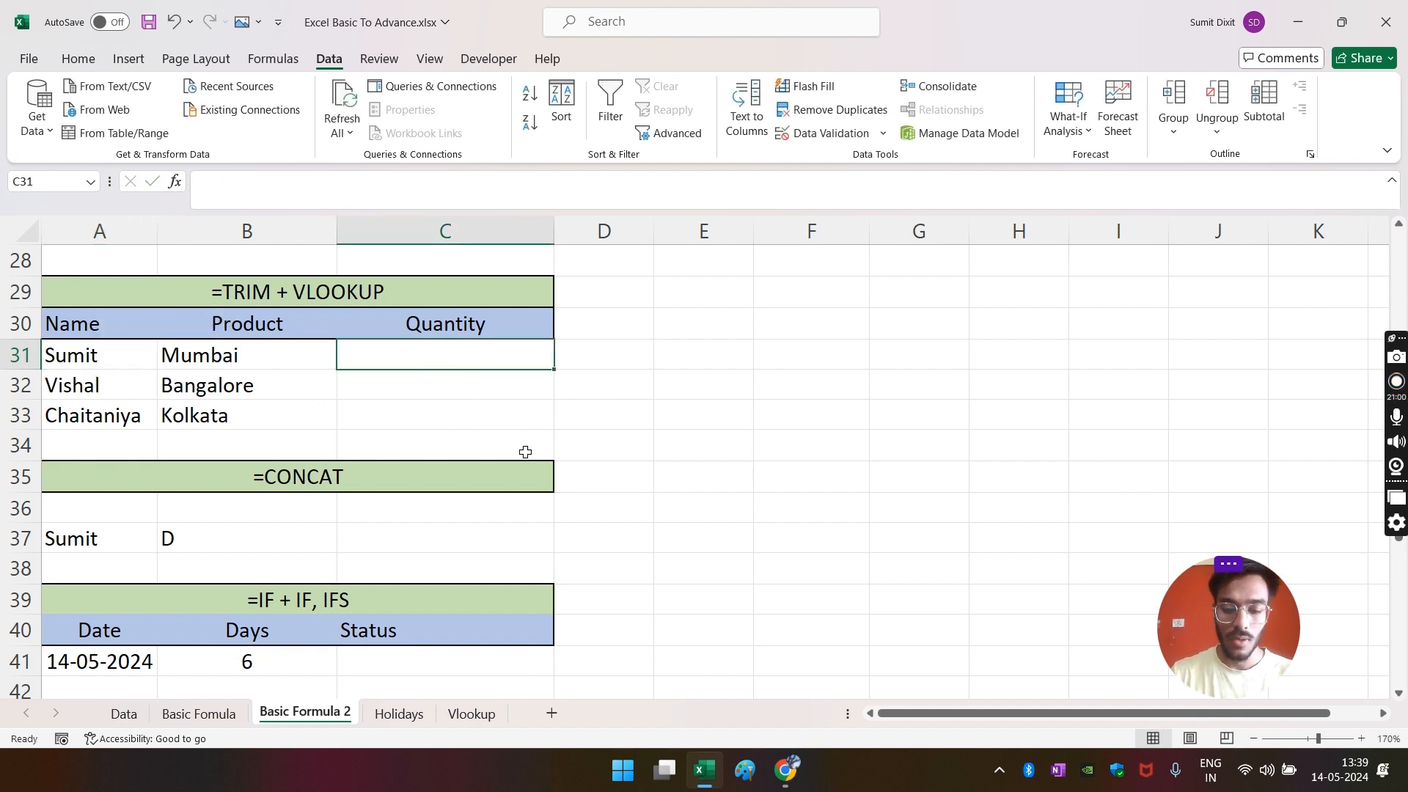
pyautogui.write('=VL')
pyautogui.press('Tab')
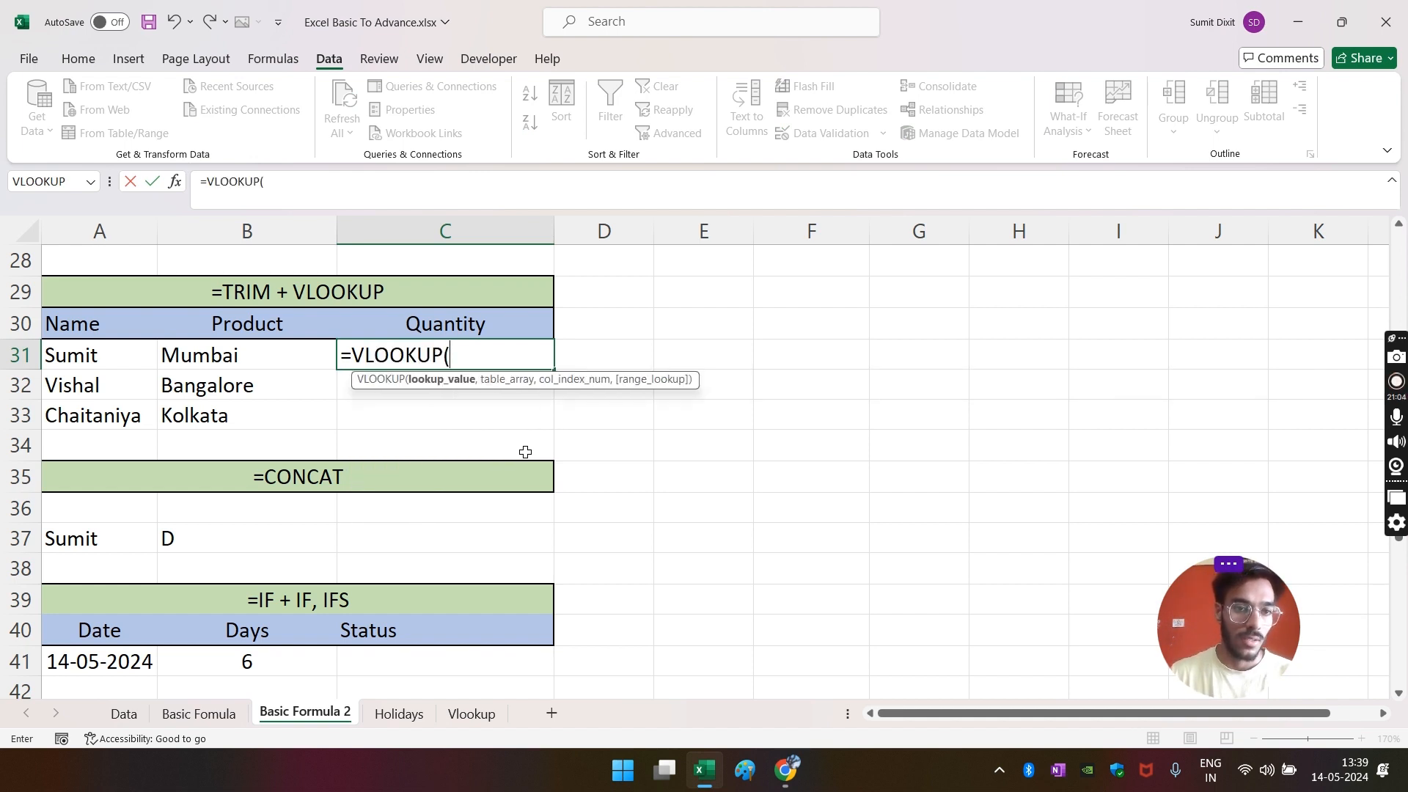
pyautogui.press('Left')
pyautogui.press('Left')
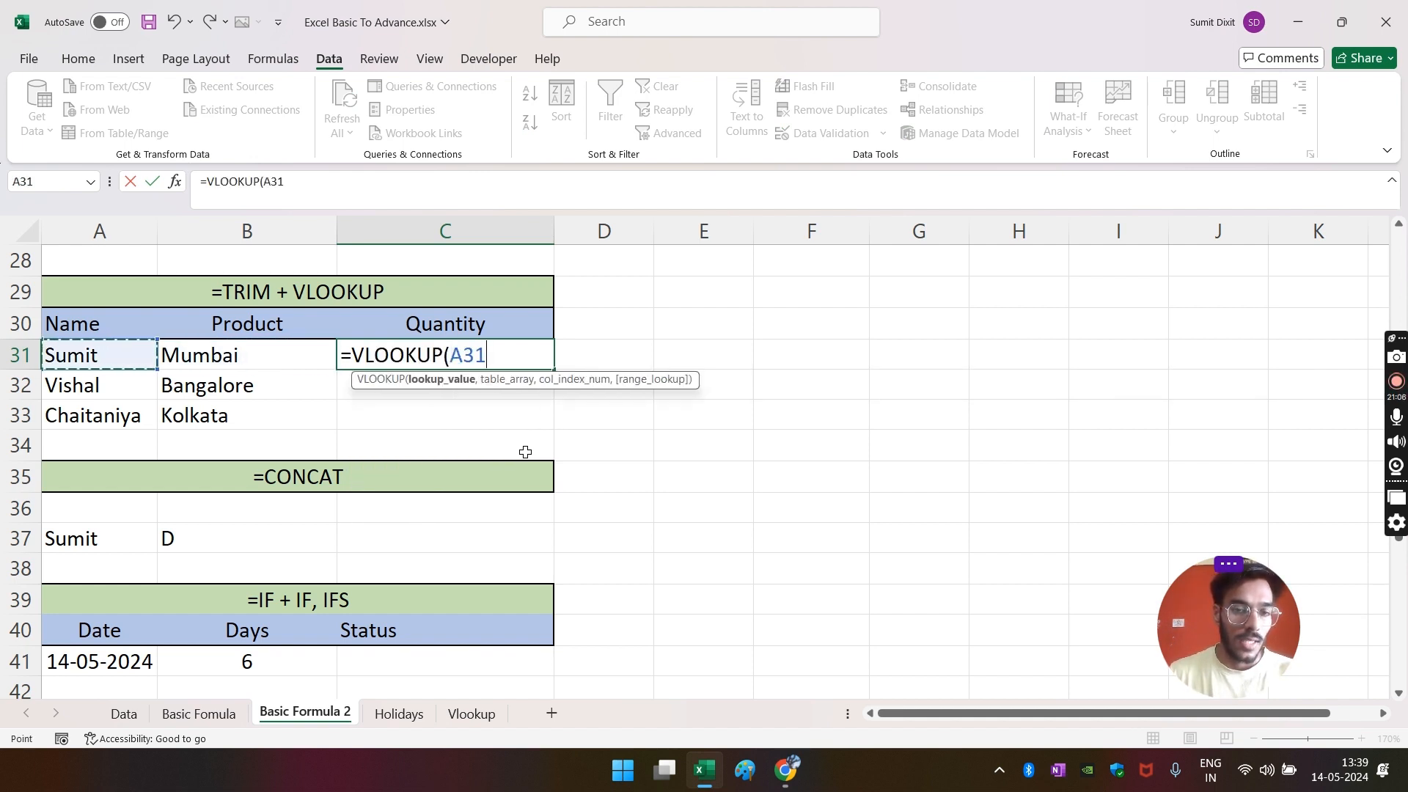
pyautogui.press('Escape')
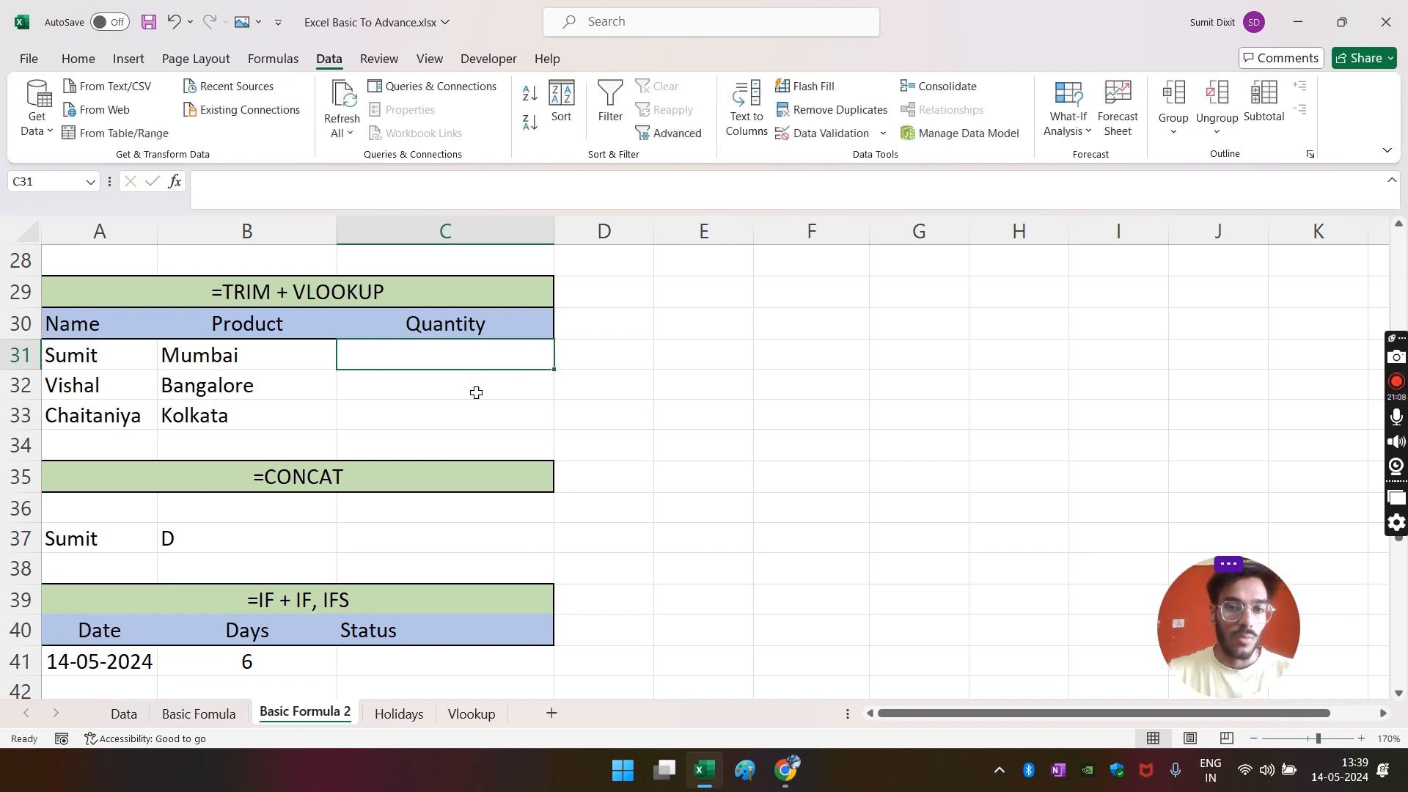
# - Clear the Name filter on the Data sheet so every row shows, leaving C2 unchanged
pyautogui.click(132, 714)
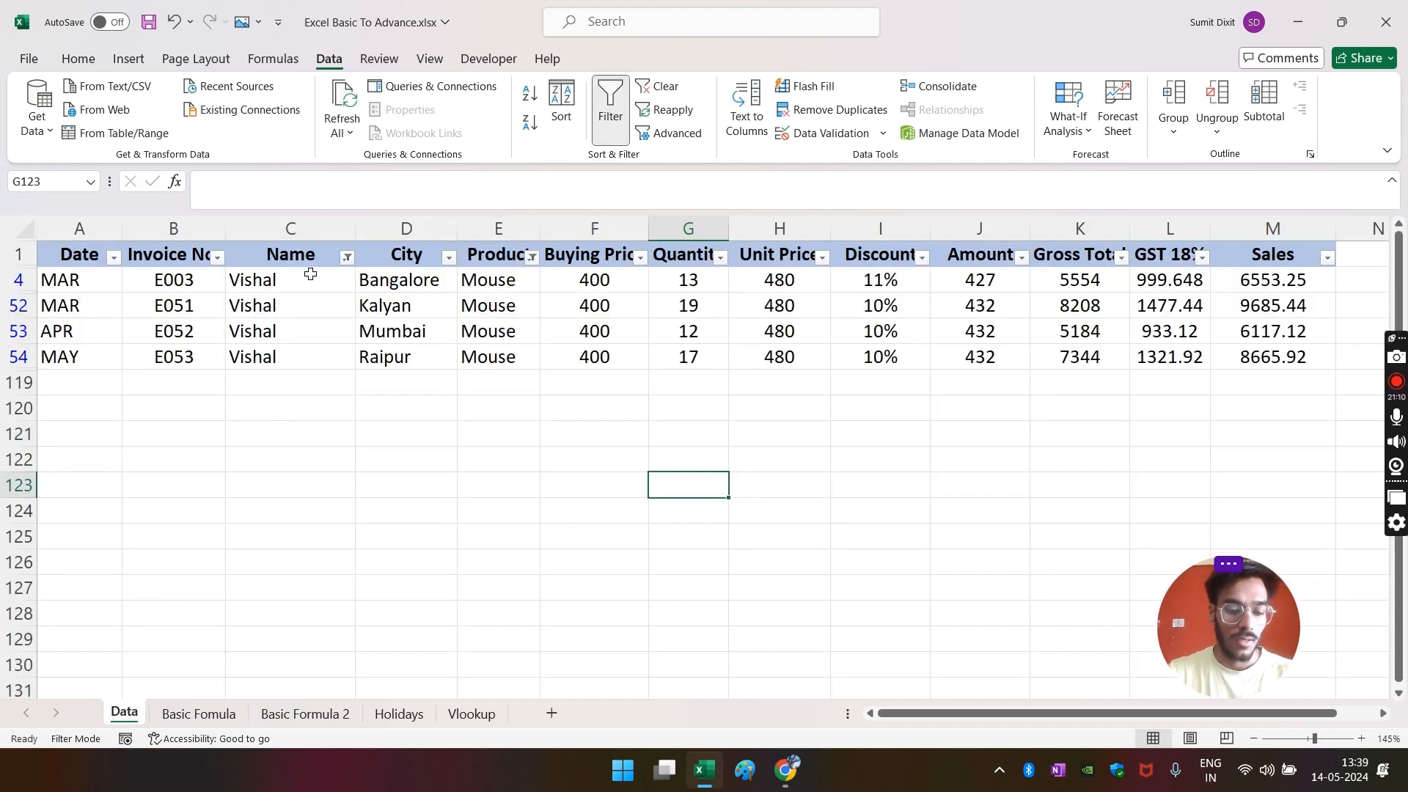
pyautogui.hotkey('alt', 'a')
pyautogui.press('c')
pyautogui.click(294, 278)
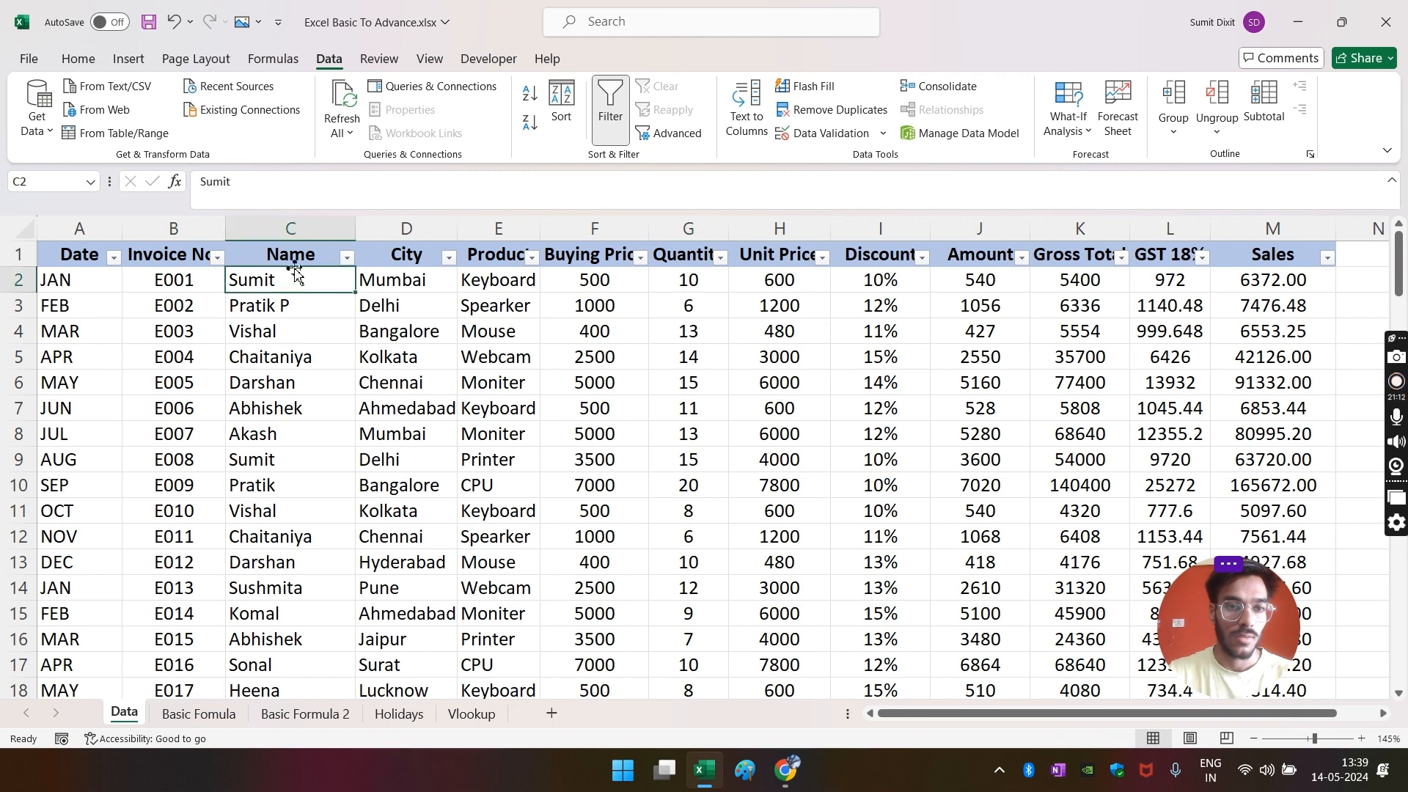
pyautogui.click(292, 183)
pyautogui.press('Escape')
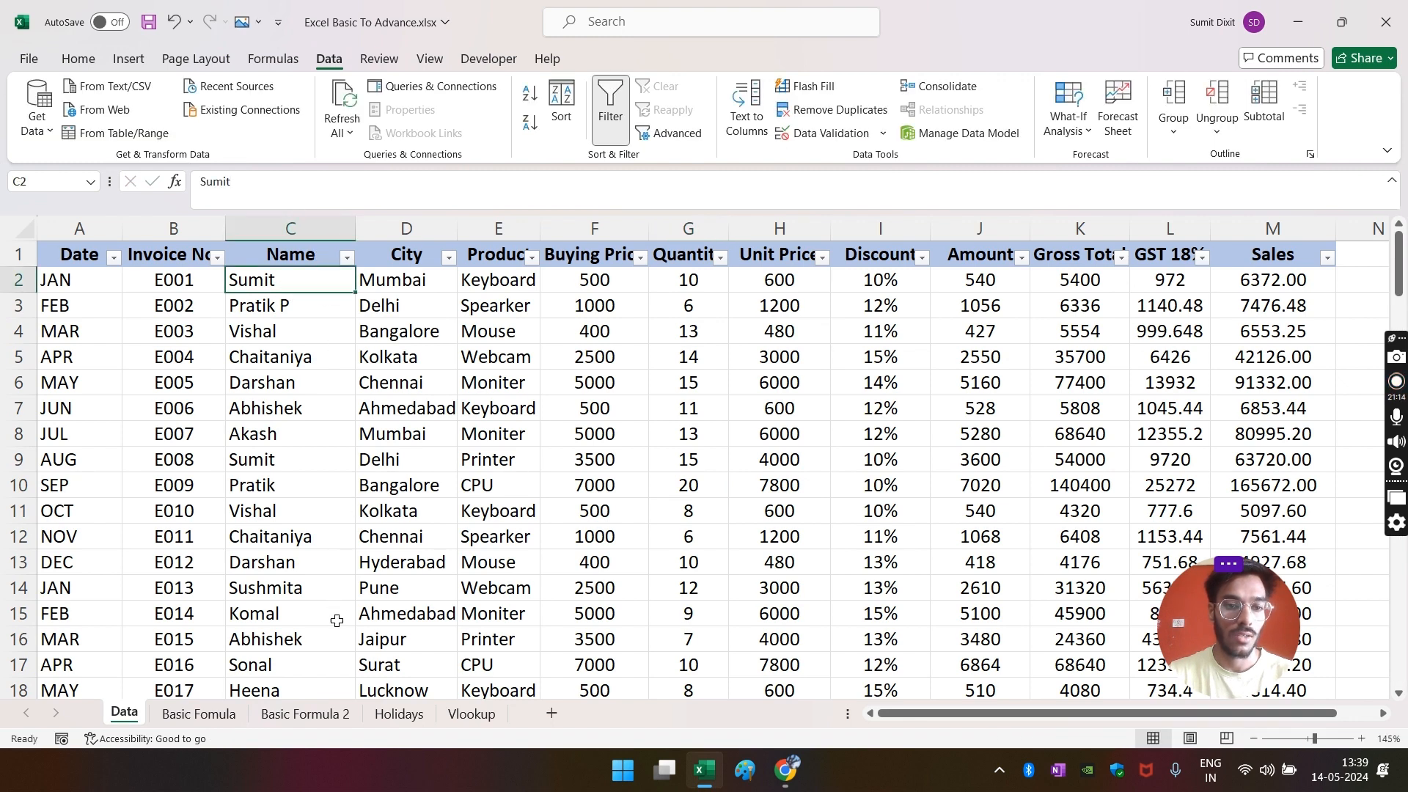
# - Enter =VLOOKUP(A31,Data!C:E,3,0) in C31, then delete it after it returns #N/A
pyautogui.click(304, 714)
pyautogui.write('=VLOOKUP(')
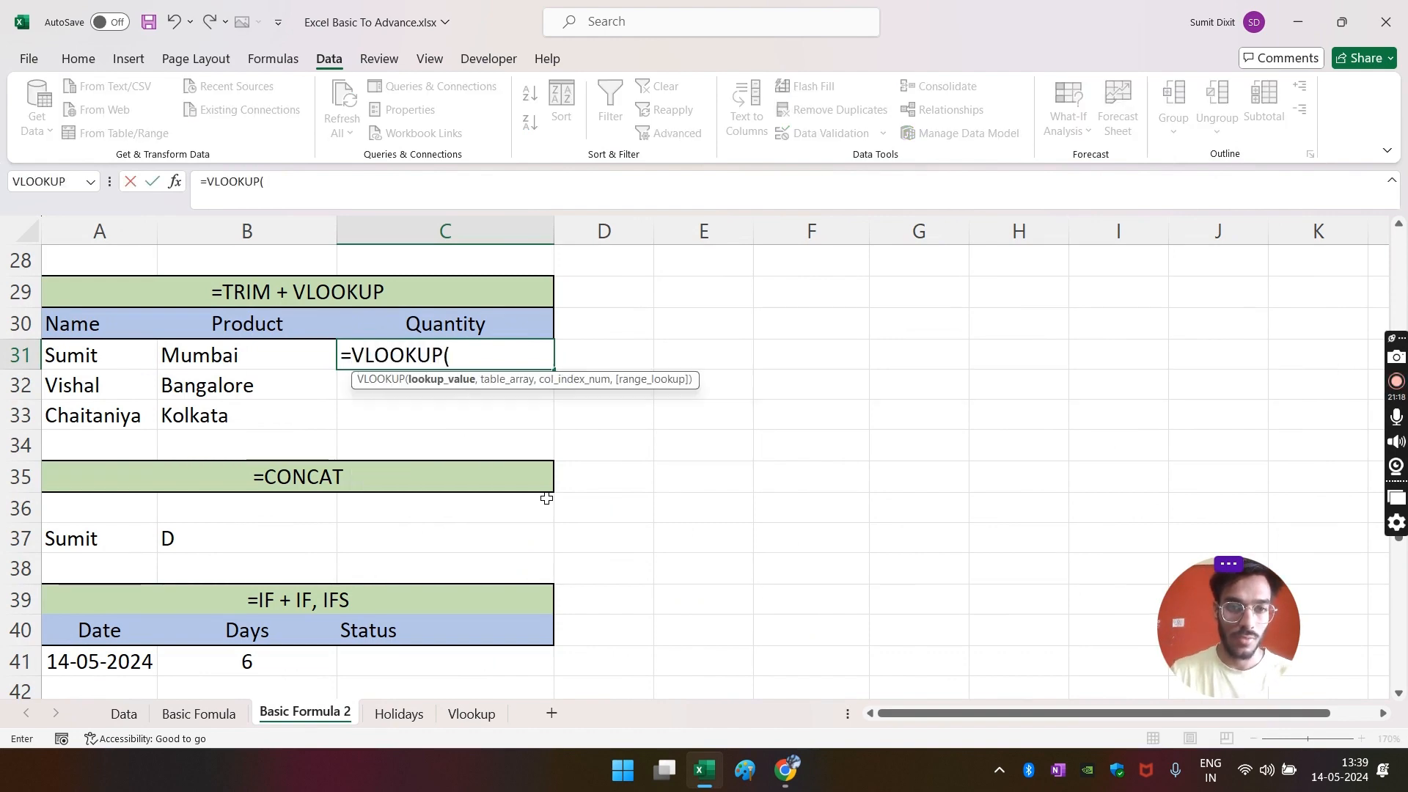
pyautogui.press('Left')
pyautogui.press('Left')
pyautogui.write(',')
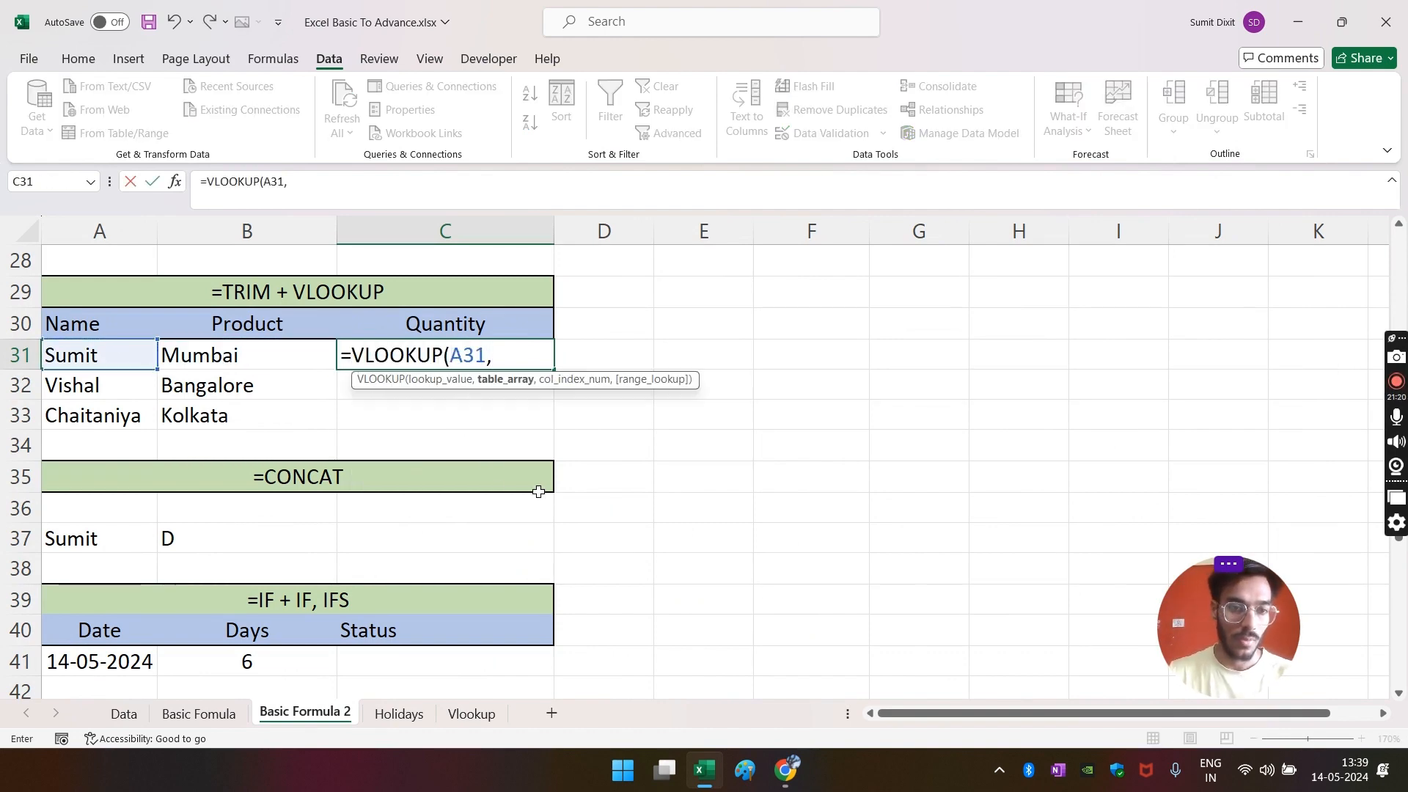
pyautogui.click(124, 713)
pyautogui.moveTo(282, 229); pyautogui.dragTo(506, 227)
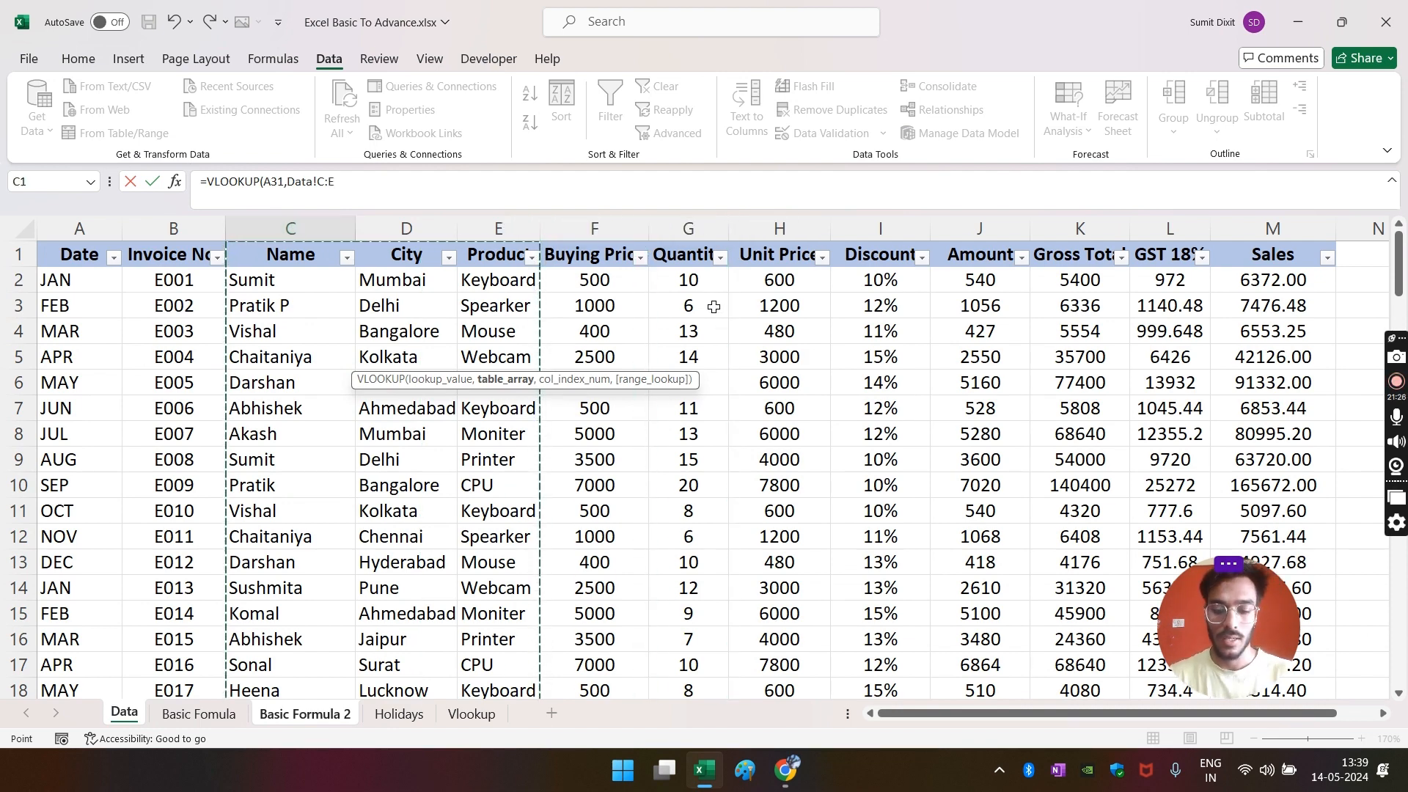
pyautogui.write(',')
pyautogui.write('3,0)')
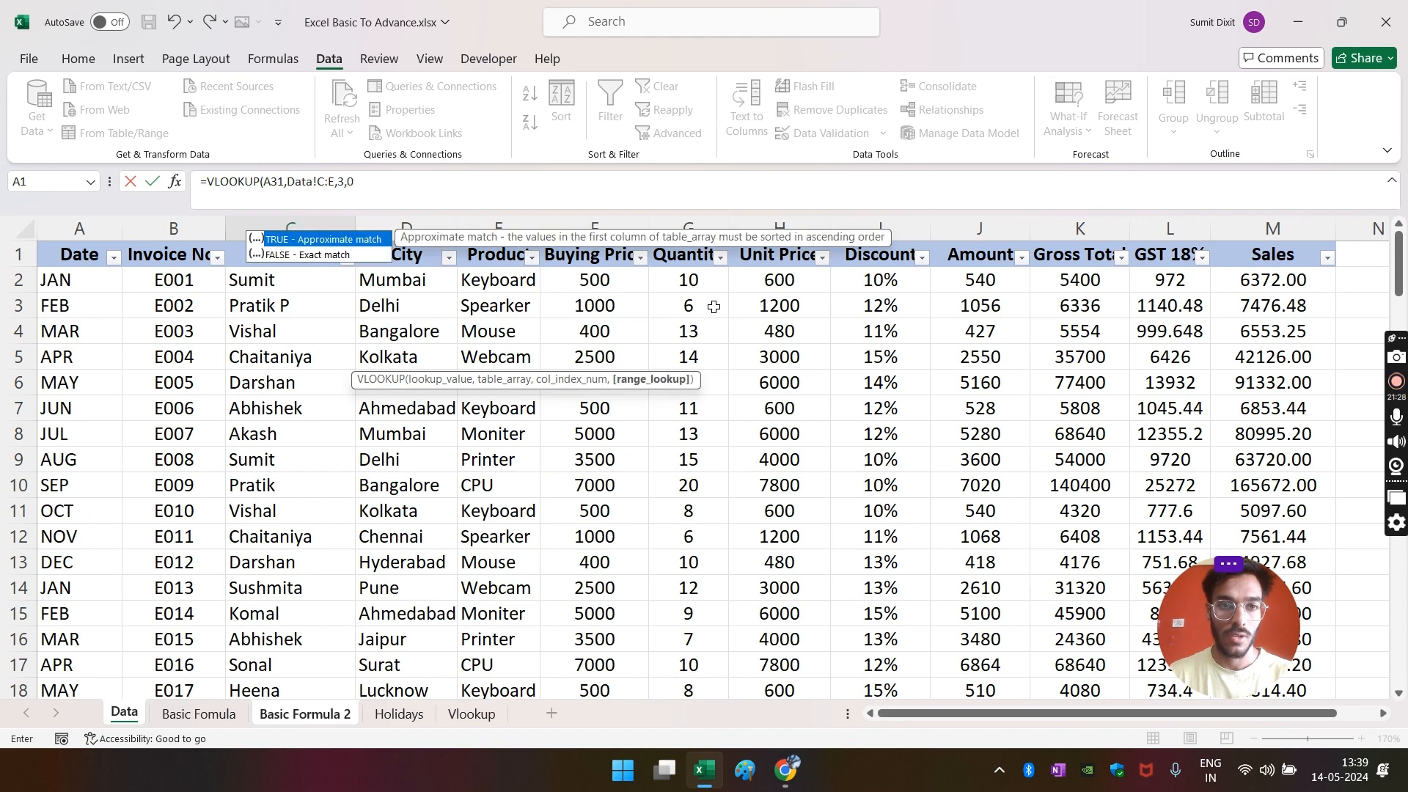
pyautogui.press('Return')
pyautogui.press('Up')
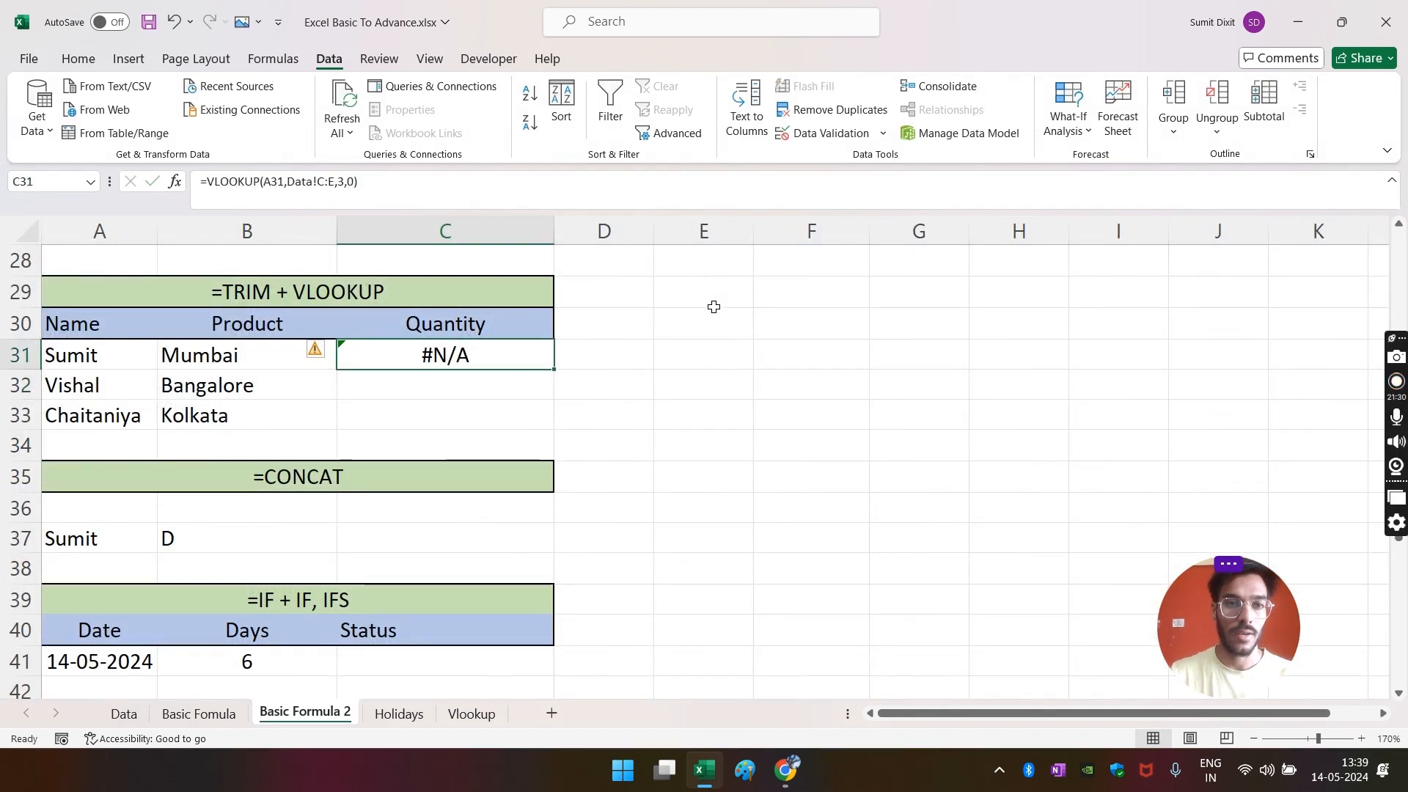
pyautogui.press('Delete')
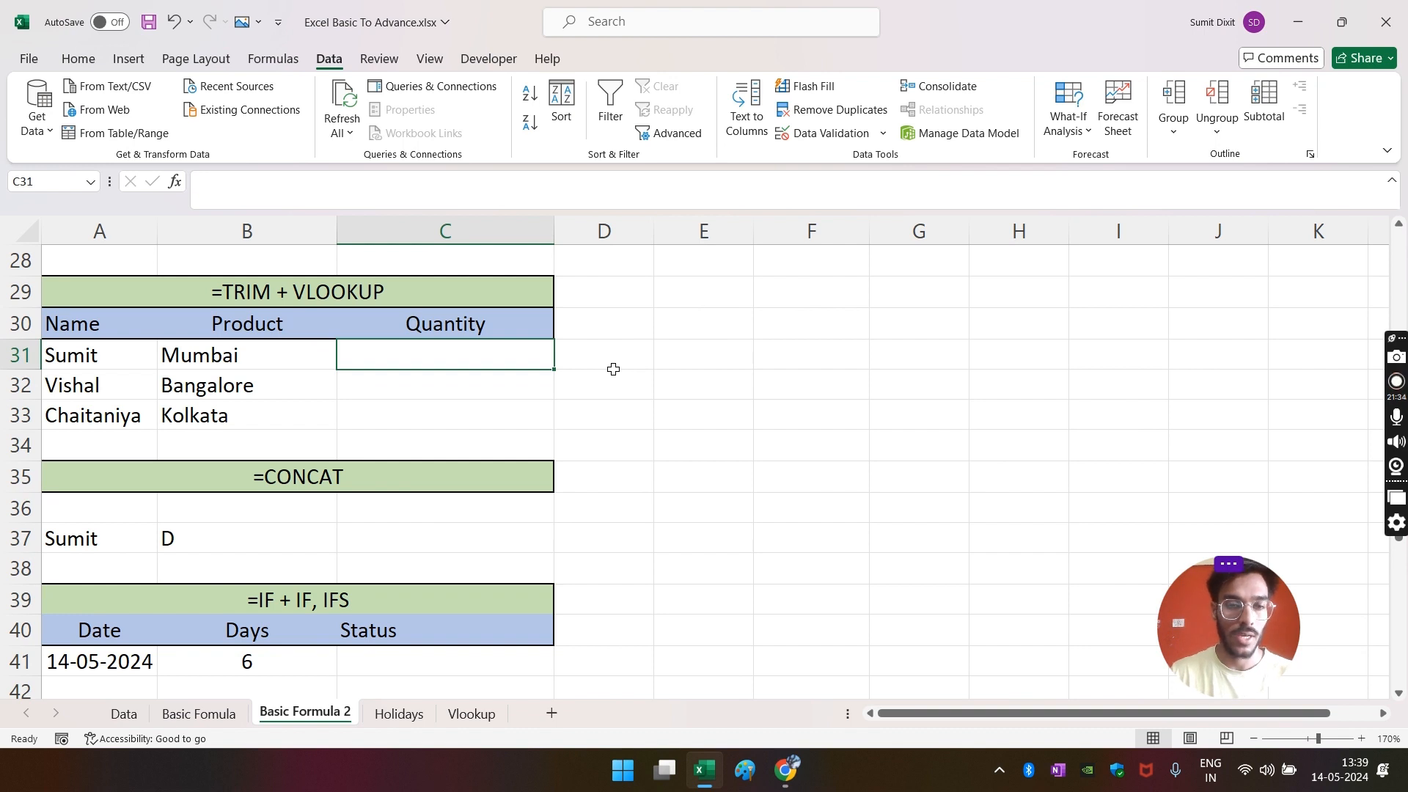
# - Enter =VLOOKUP(TRIM(A31),Data!C:D,2,0) in C31 and accept Excel's correction, returning Mumbai
pyautogui.write('=VLOOKUP(')
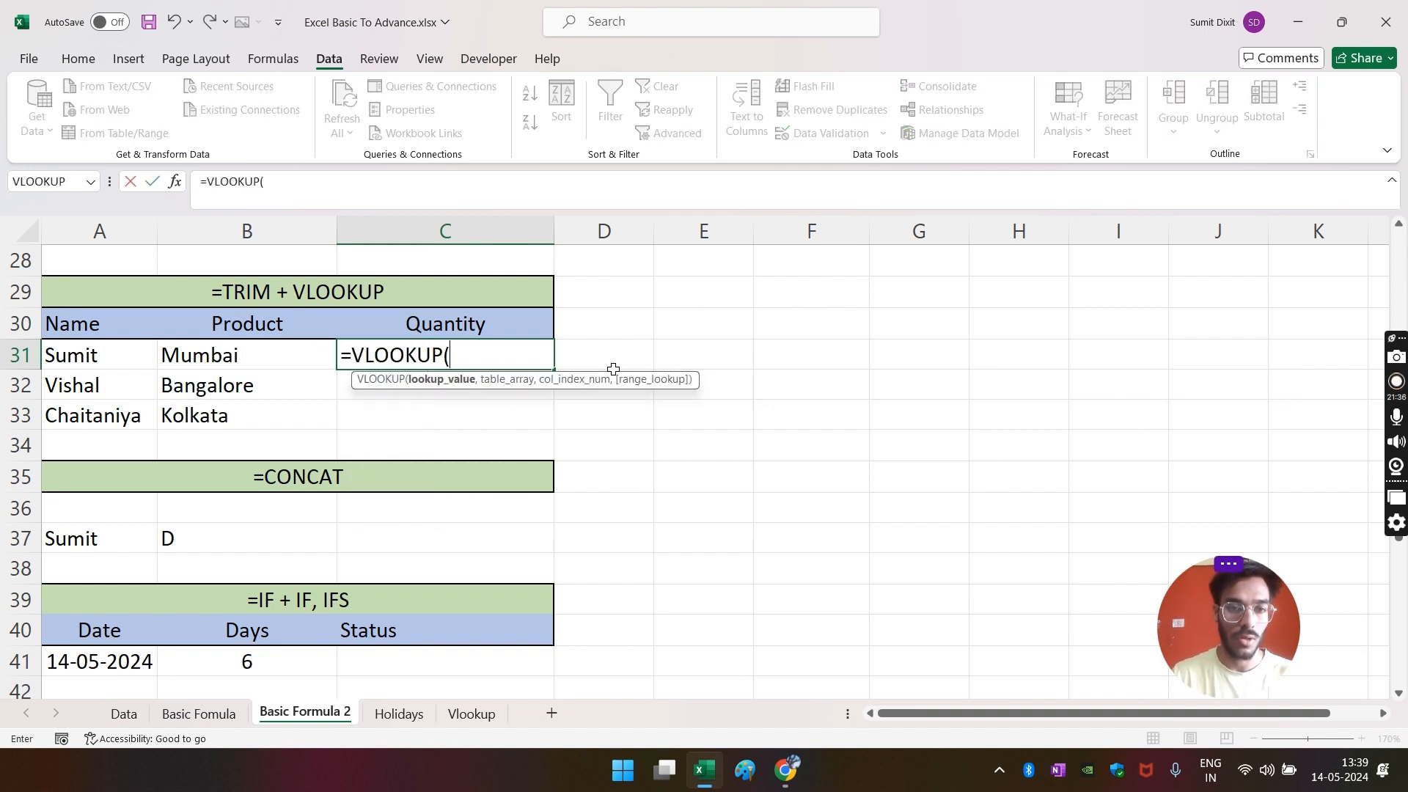
pyautogui.write('TRIM(')
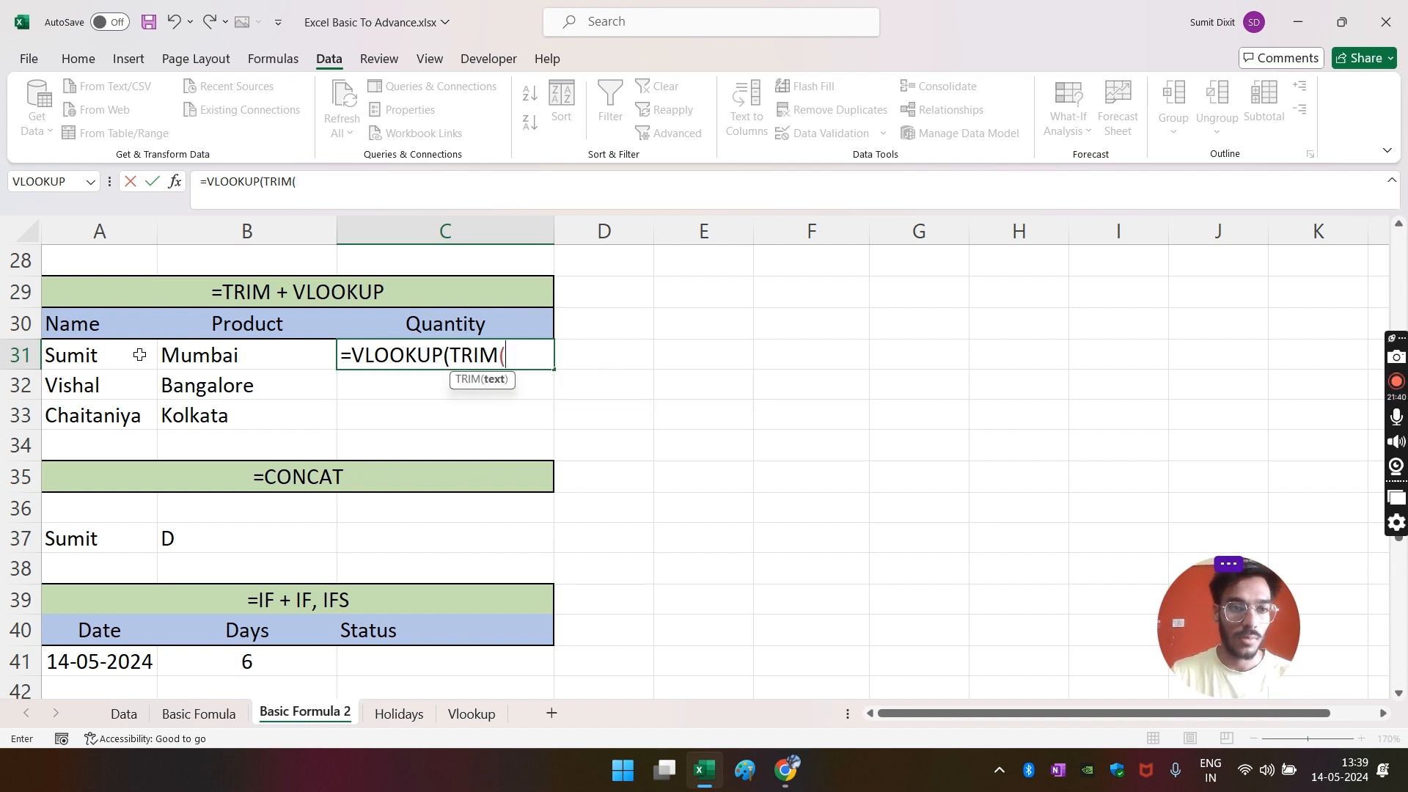
pyautogui.click(106, 355)
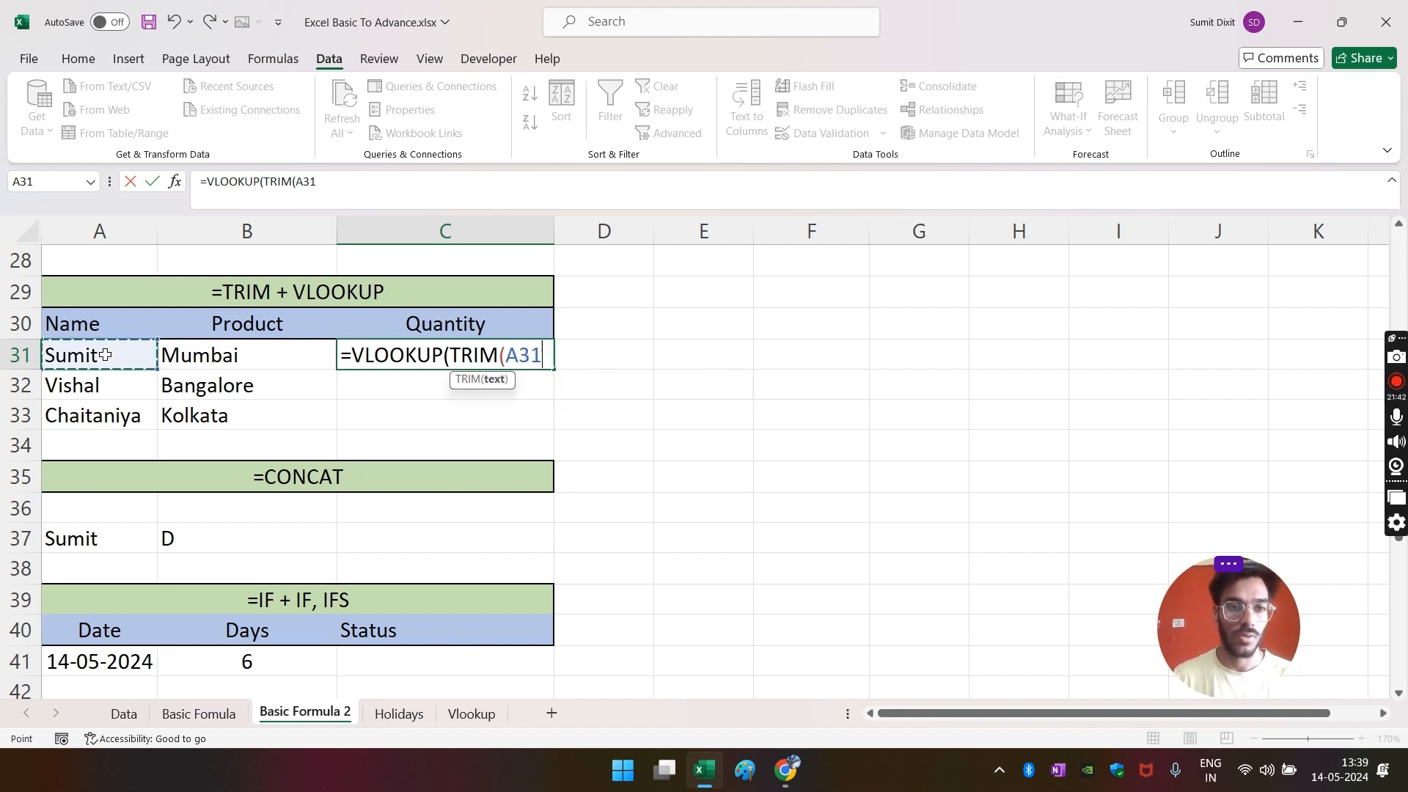
pyautogui.write(')')
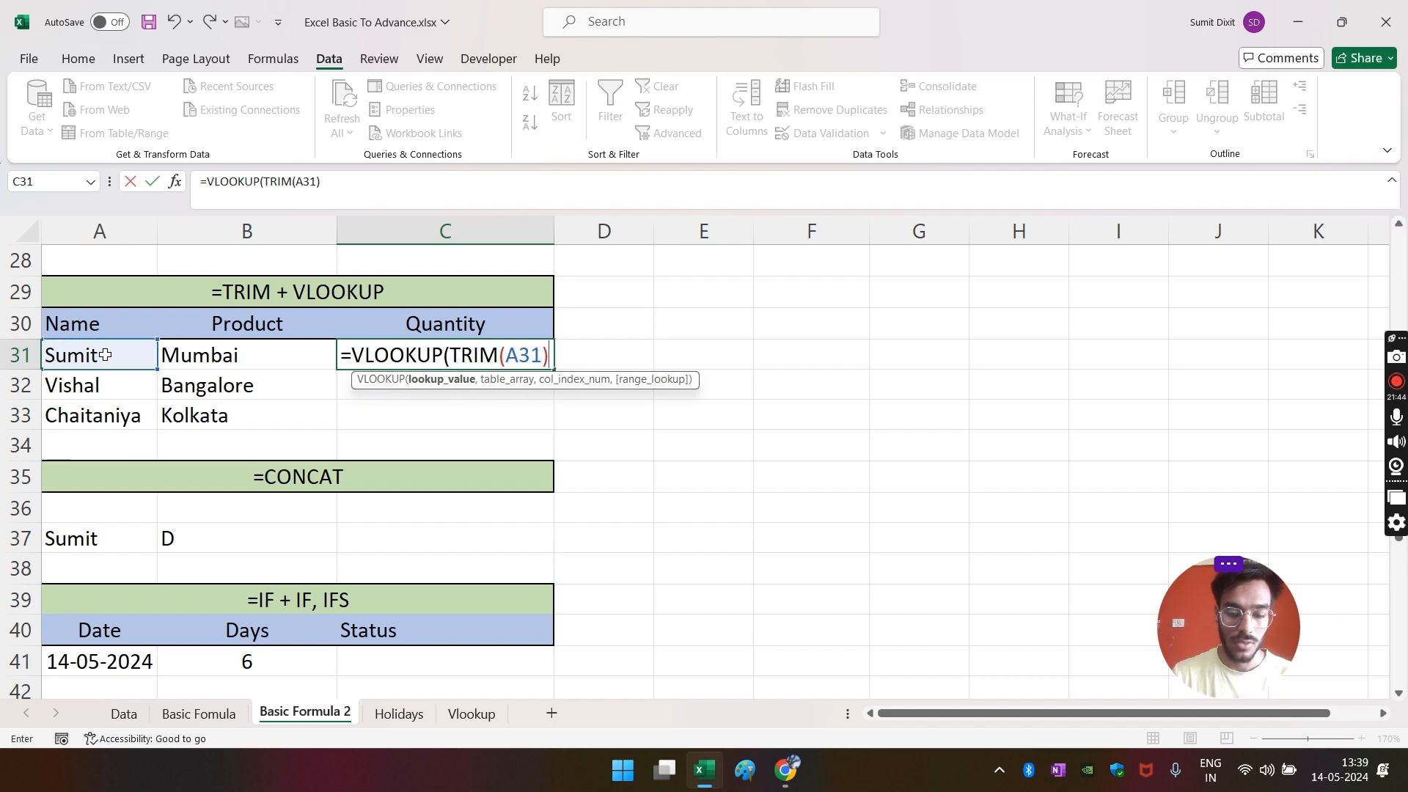
pyautogui.write(',')
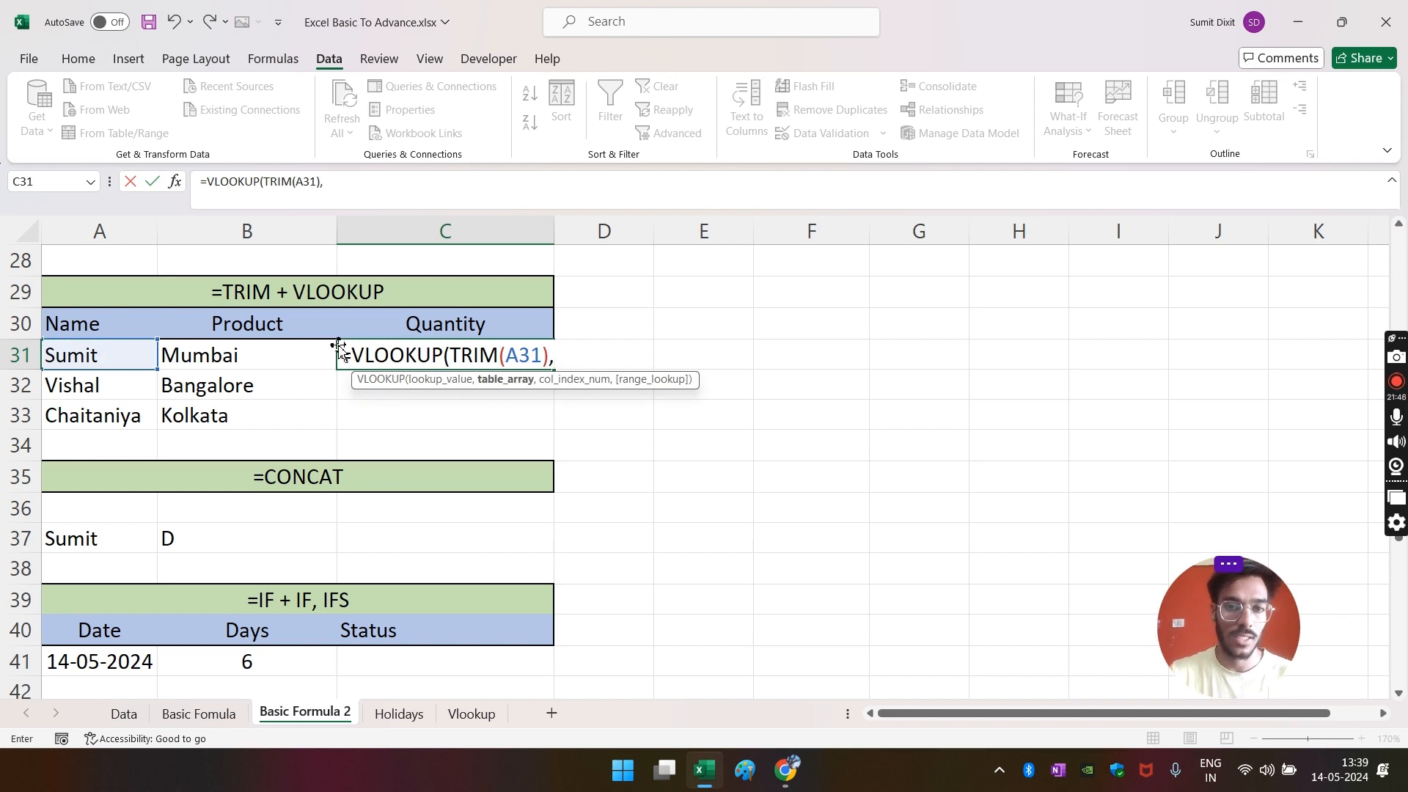
pyautogui.click(124, 714)
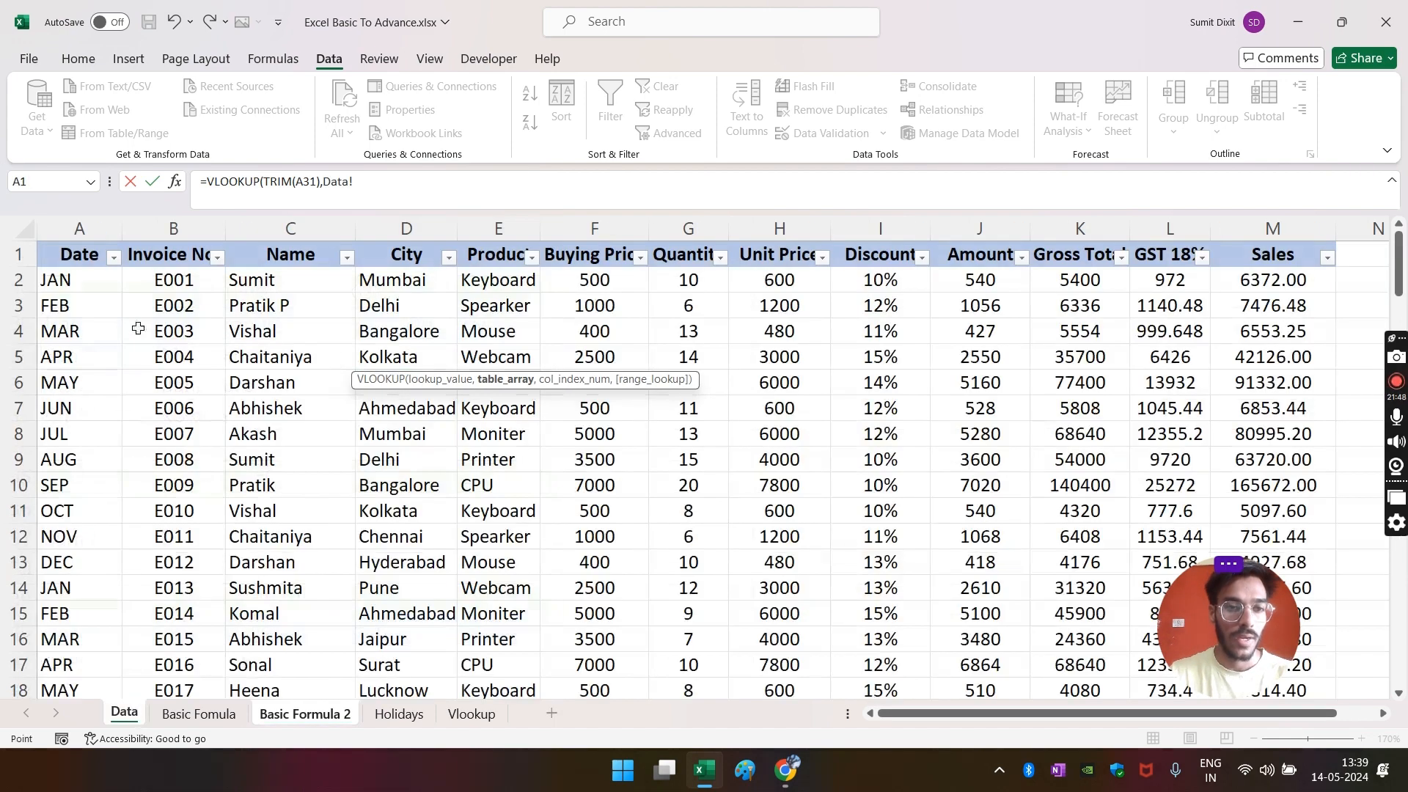
pyautogui.click(290, 228)
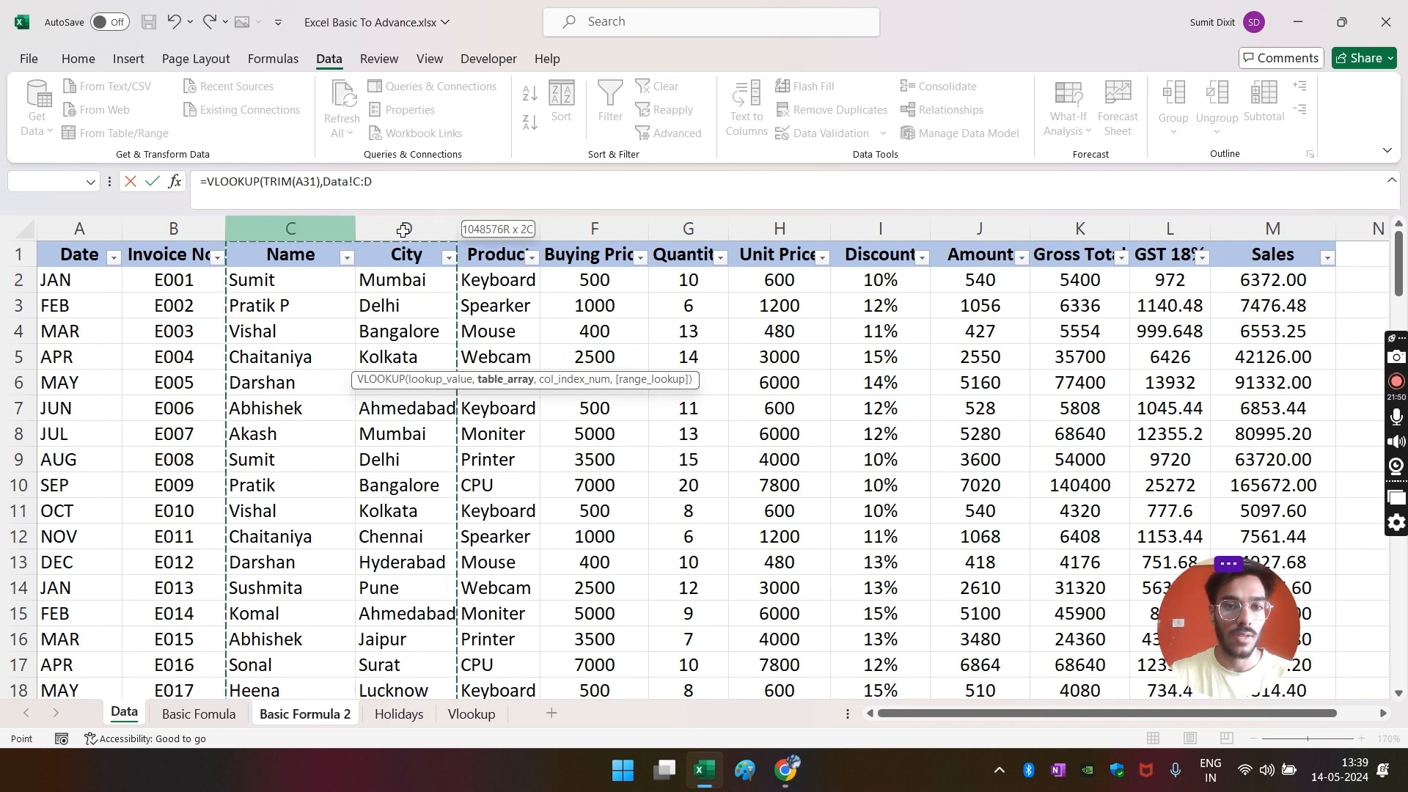
pyautogui.moveTo(357, 231); pyautogui.dragTo(405, 229)
pyautogui.write(',2,0')
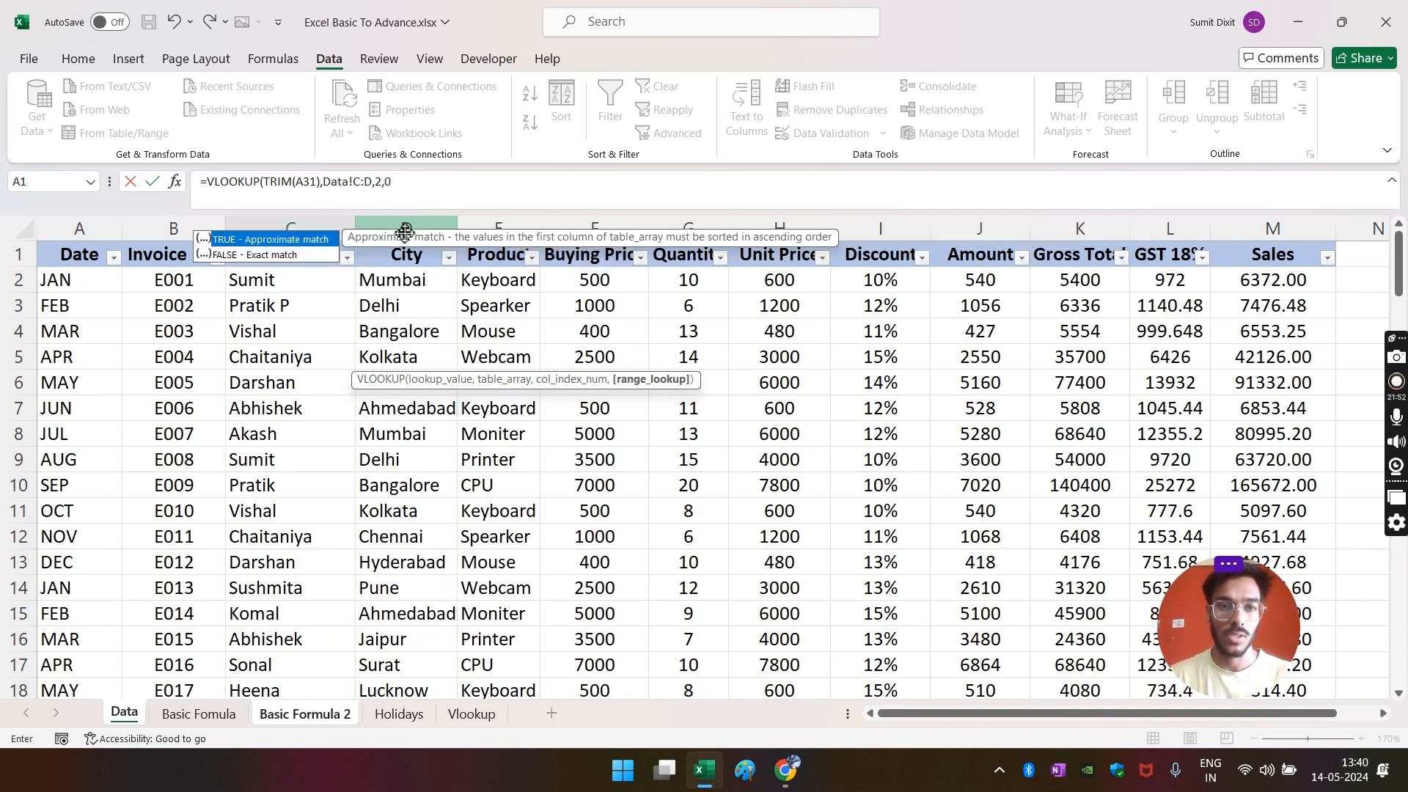
pyautogui.press('Return')
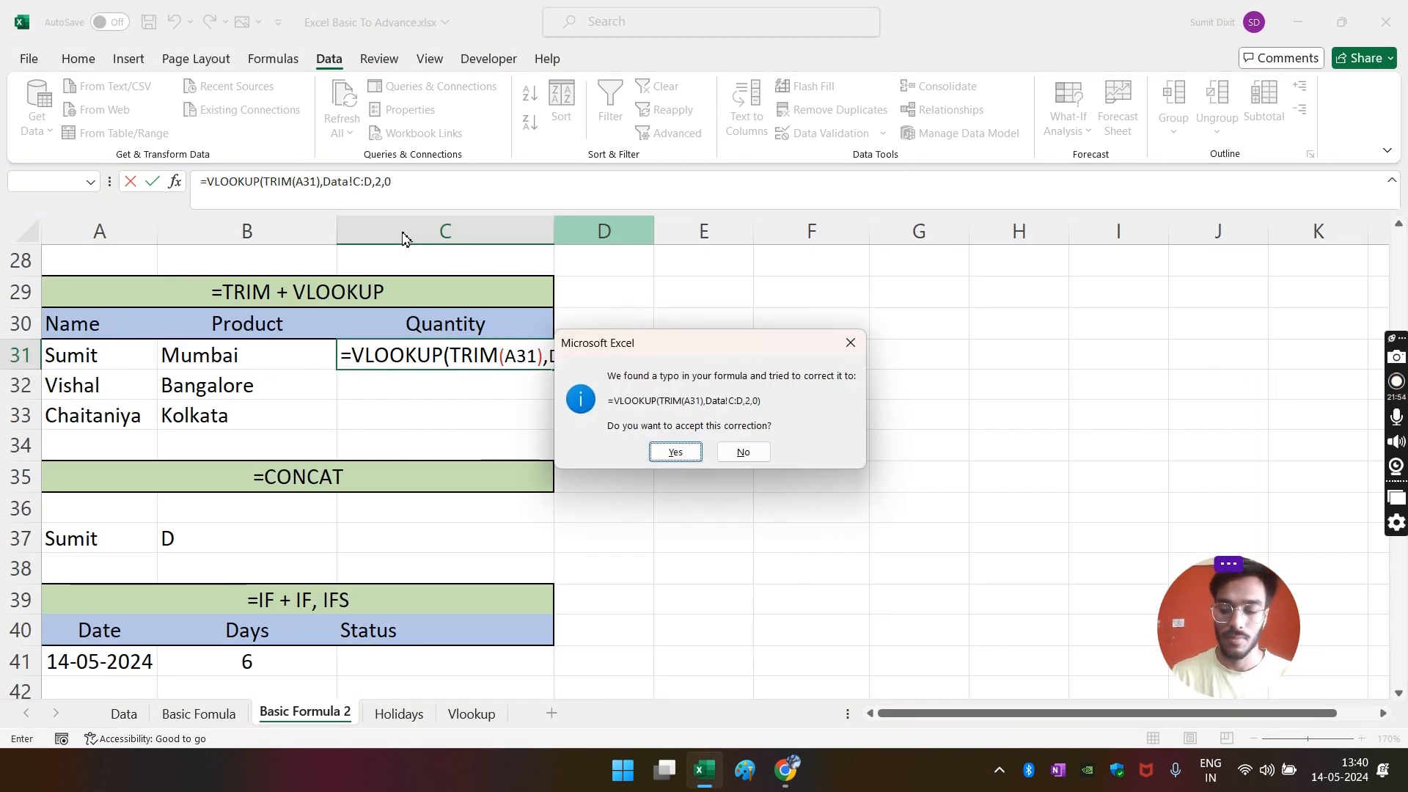
pyautogui.press('Return')
pyautogui.press('Up')
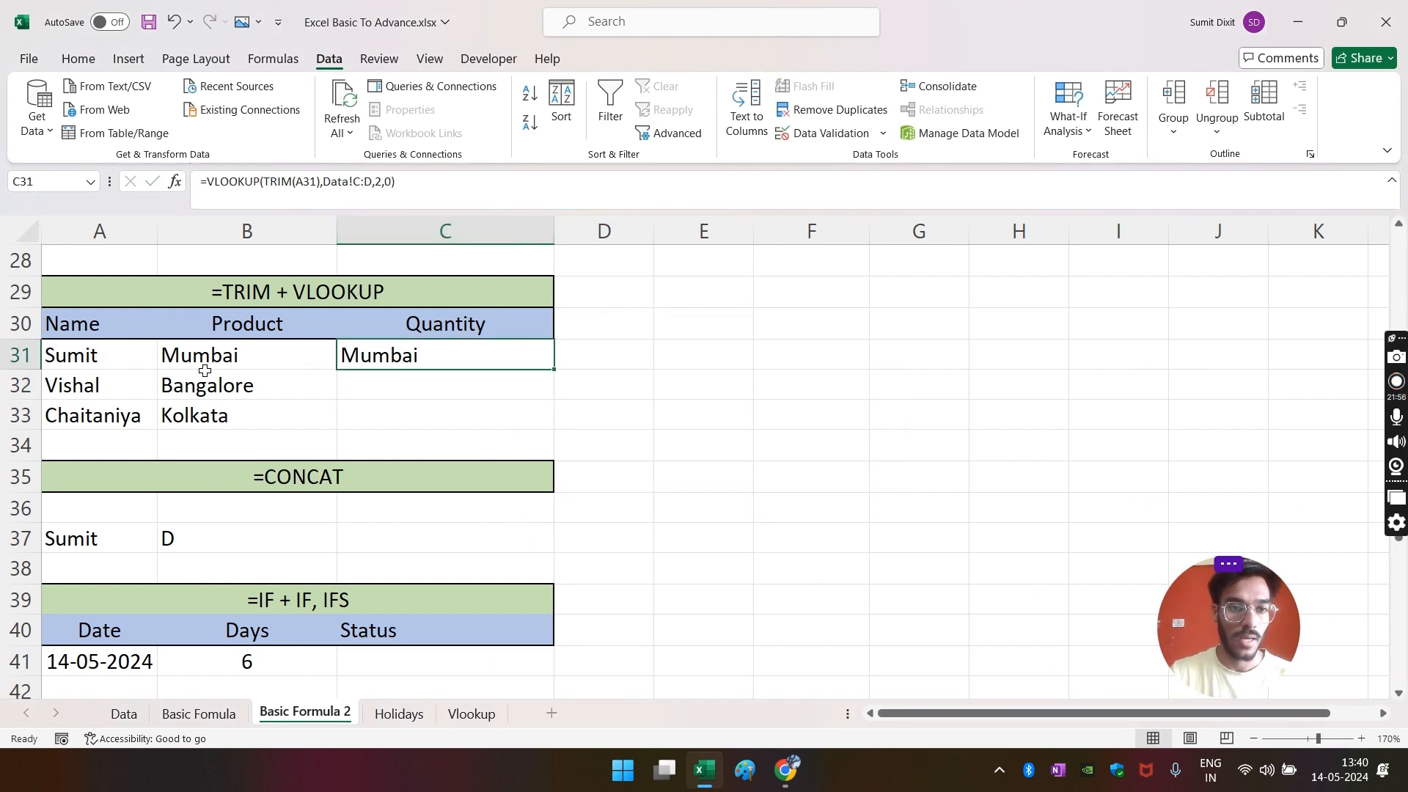
pyautogui.moveTo(202, 358); pyautogui.dragTo(209, 416)
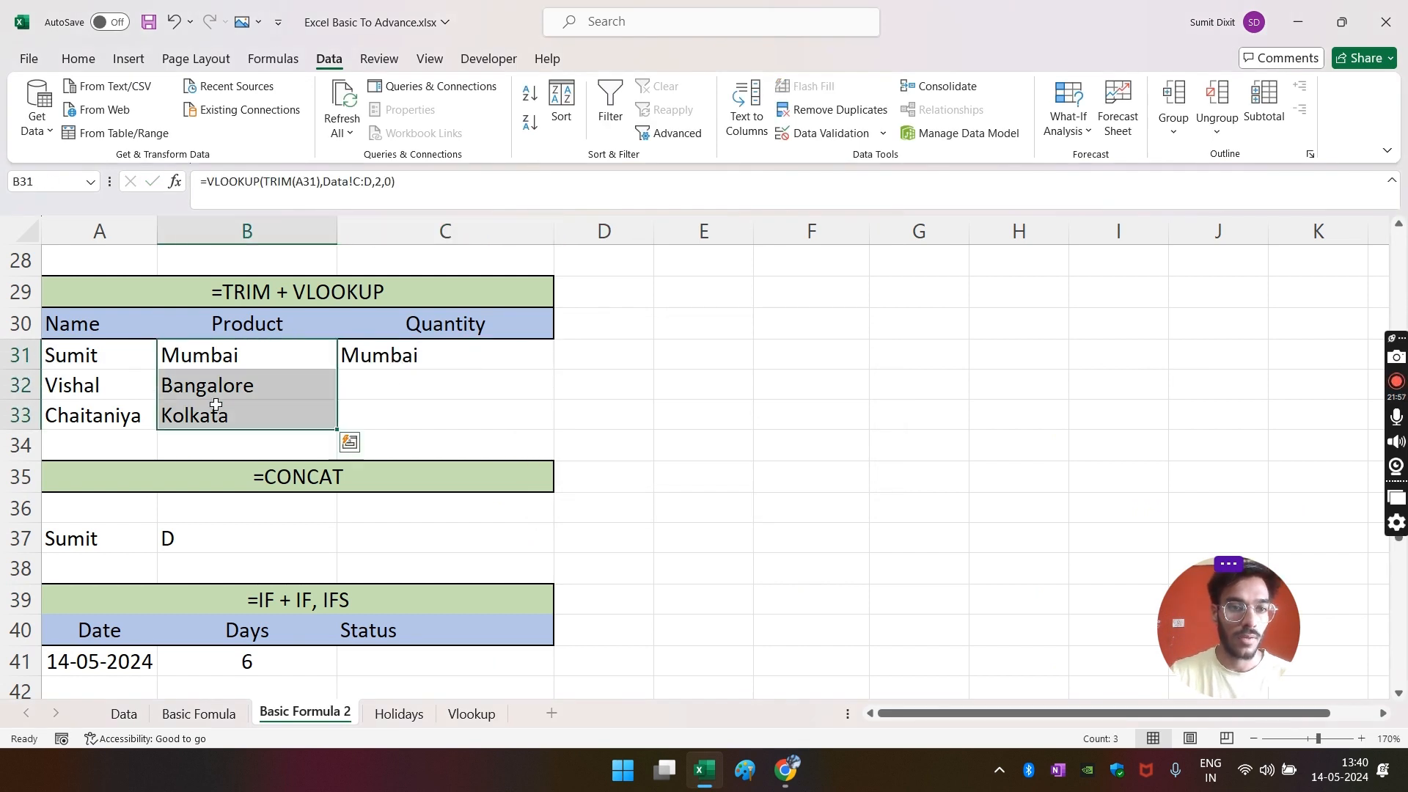
# - Clear B31:B33 and fill the C31 lookup down to C33, giving Bangalore and Kolkata
pyautogui.press('Delete')
pyautogui.click(438, 392)
pyautogui.click(422, 359)
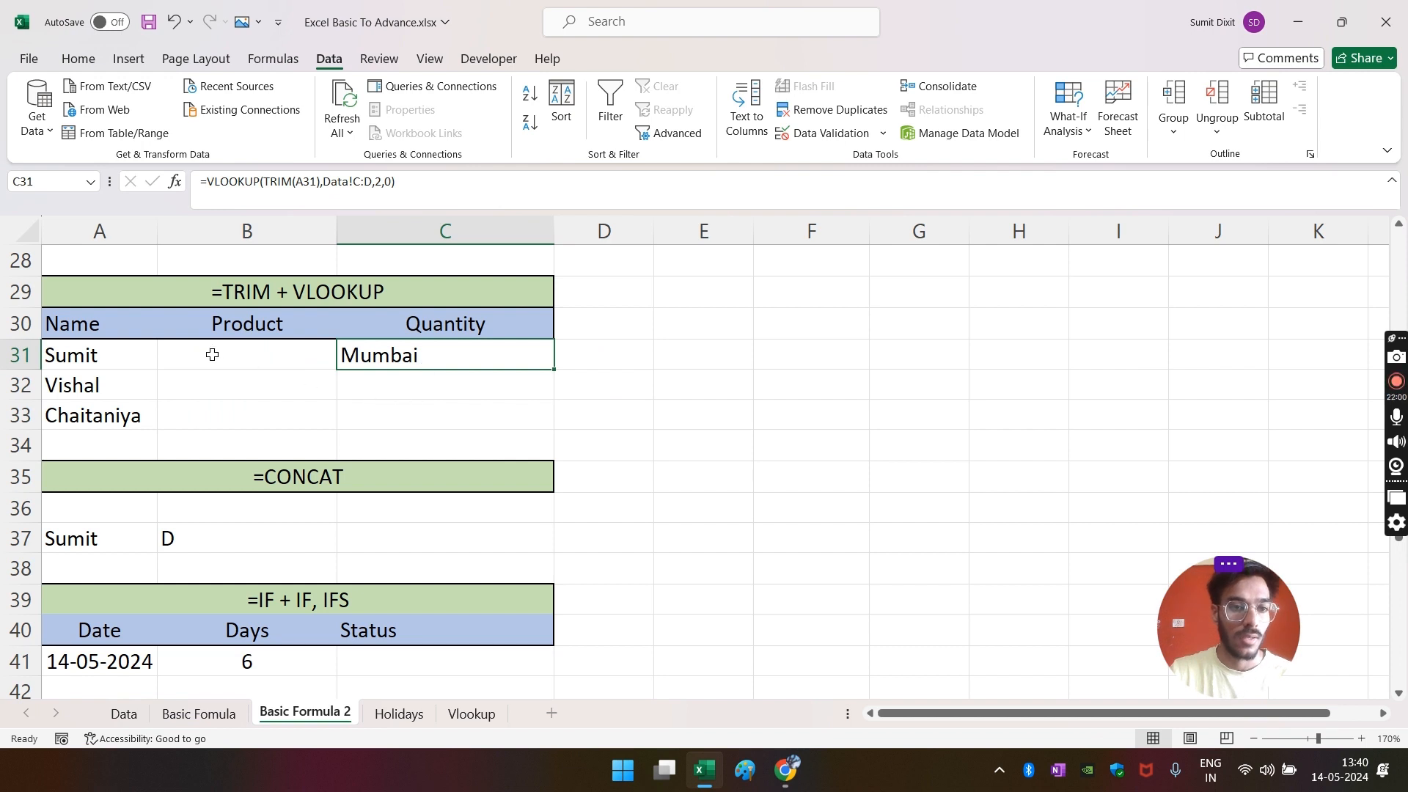
pyautogui.moveTo(560, 374); pyautogui.dragTo(559, 429)
pyautogui.click(663, 365)
pyautogui.click(70, 392)
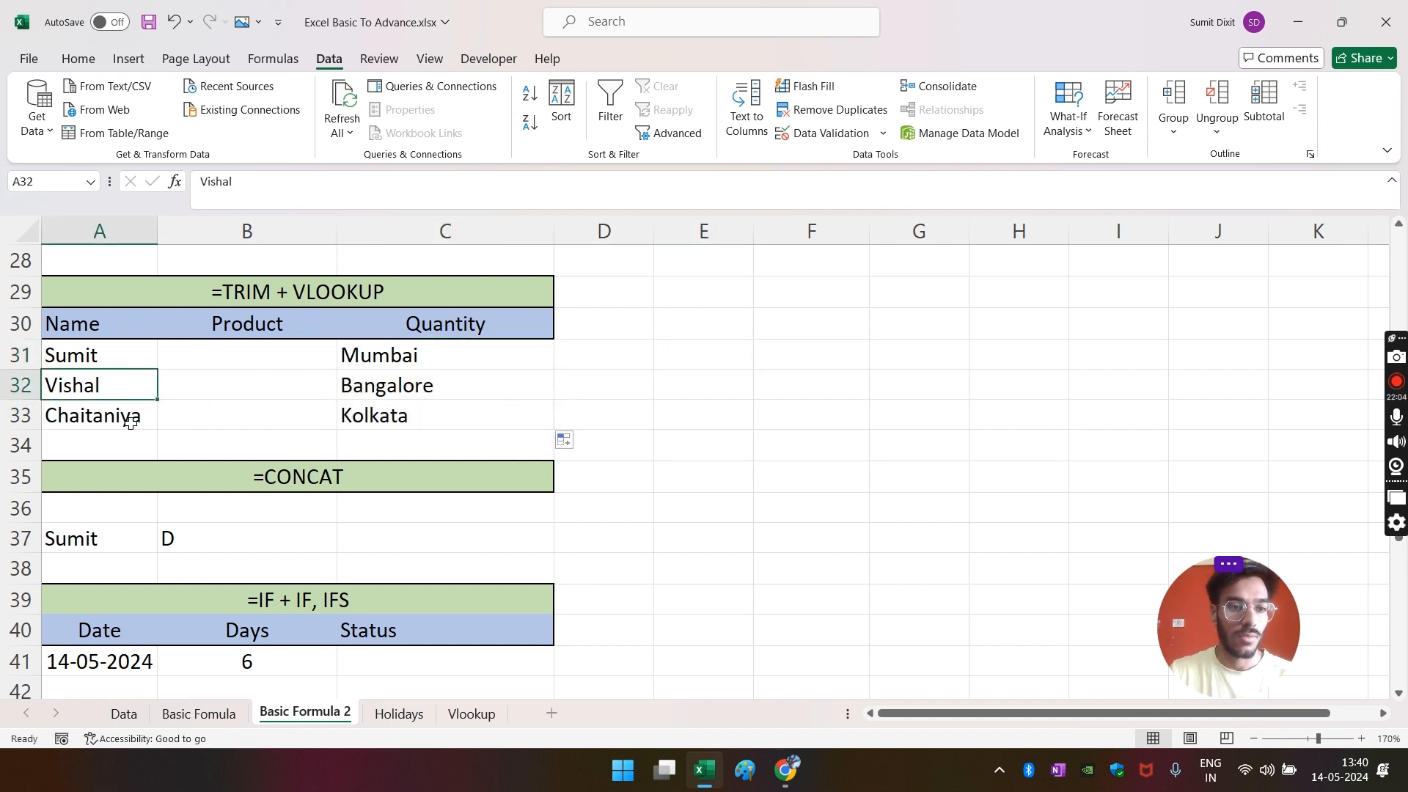
pyautogui.click(430, 404)
# - Compare the salesperson's cities on the Data sheet, Mumbai and Delhi
pyautogui.click(124, 714)
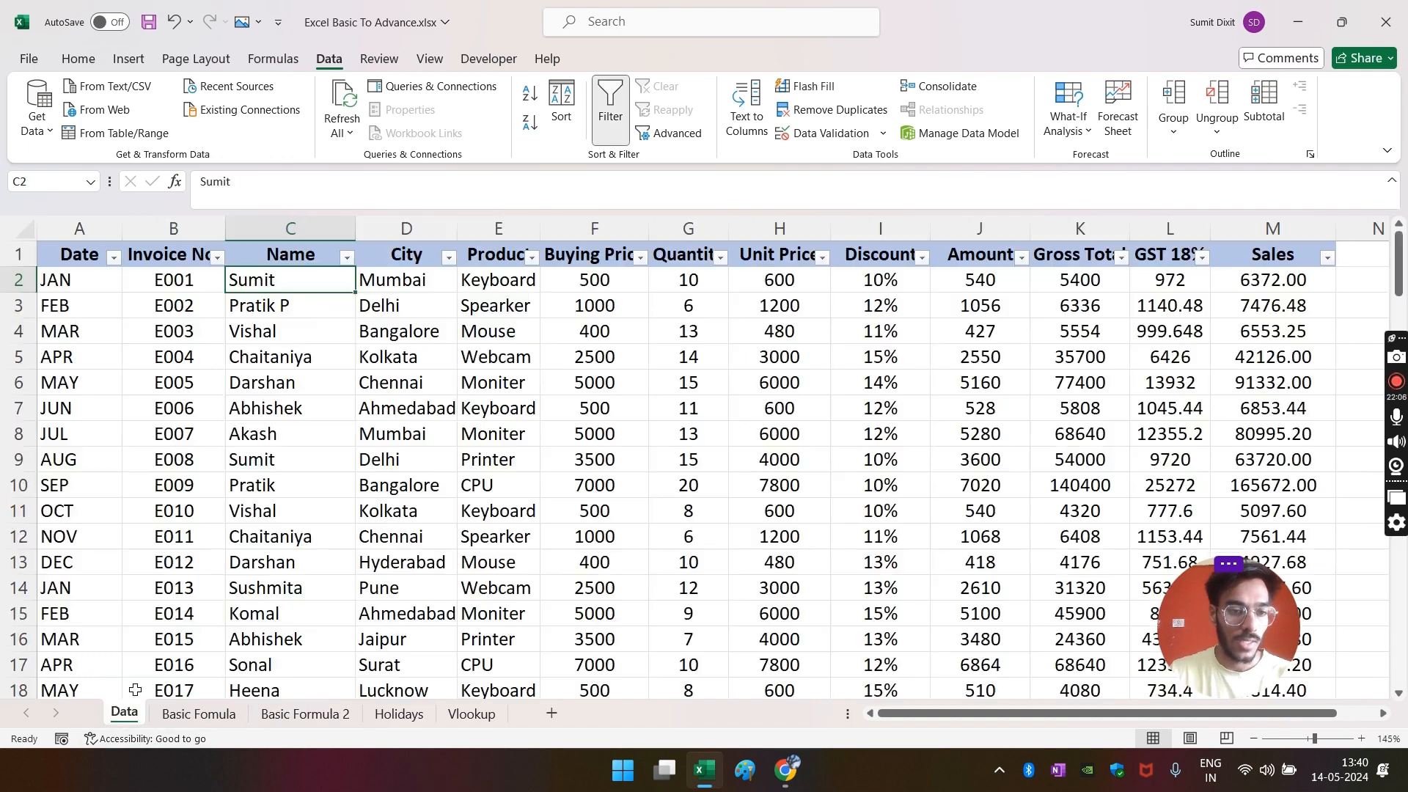
pyautogui.click(383, 288)
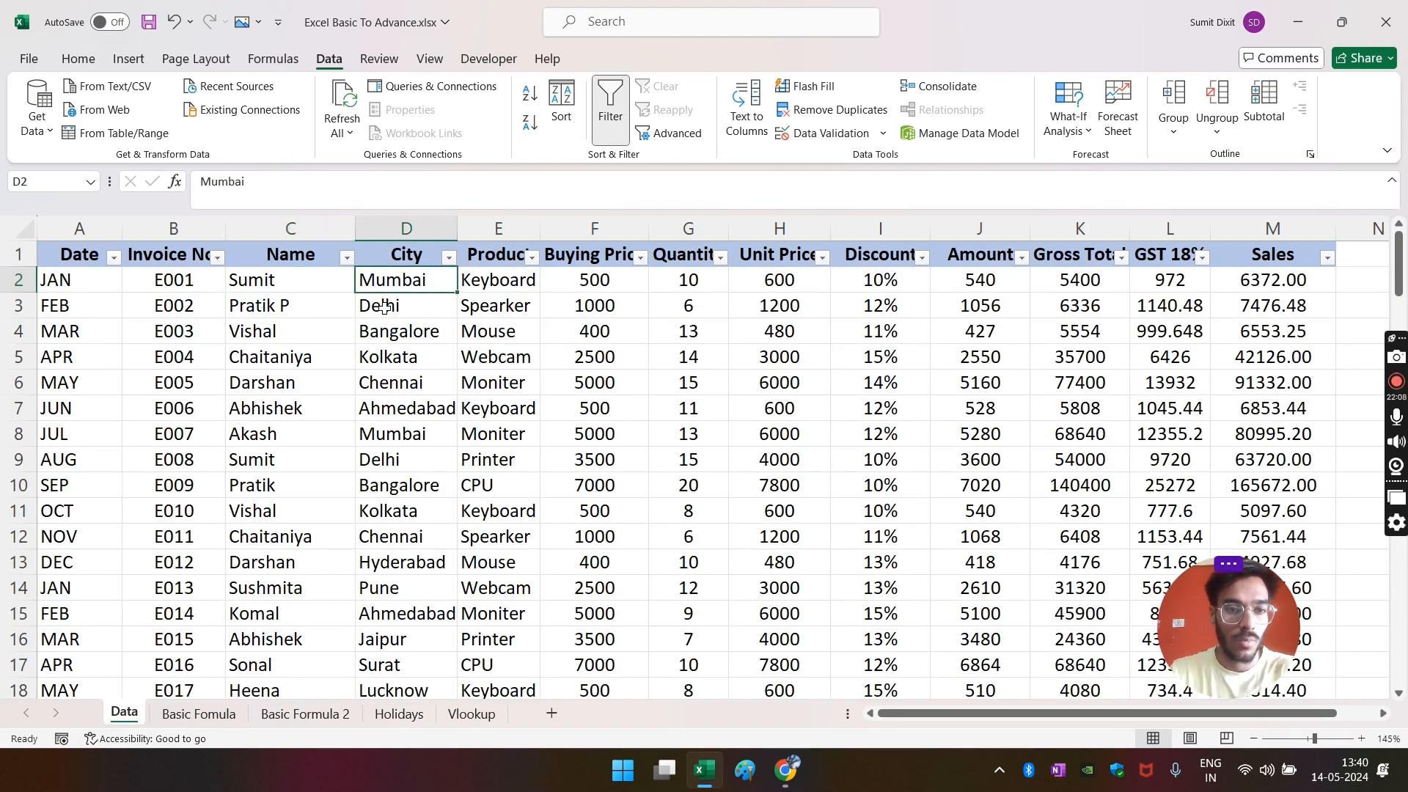
pyautogui.click(283, 466)
pyautogui.click(397, 462)
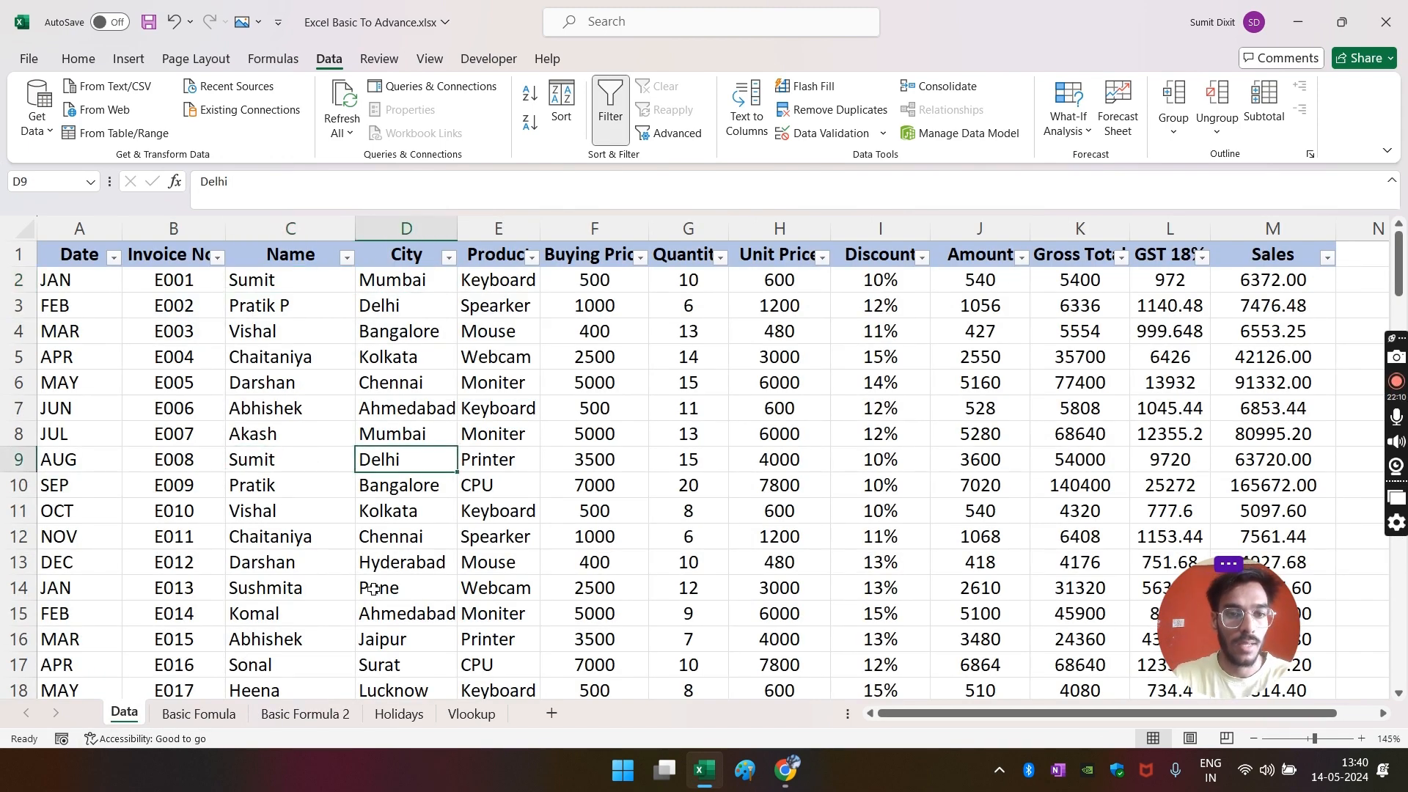
pyautogui.click(308, 714)
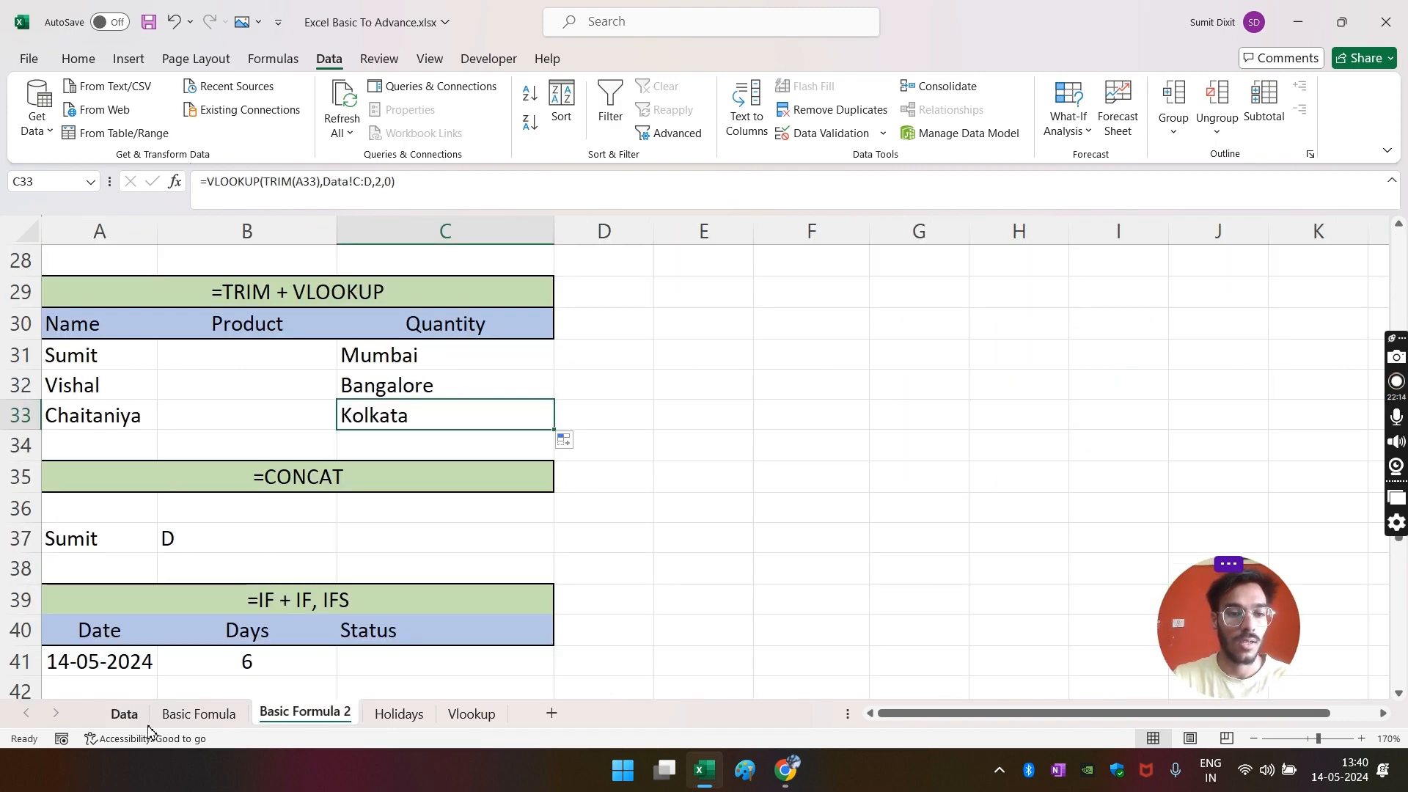
# - Re-check the salesperson's name and city rows on Data, then go to C37 on Basic Formula 2
pyautogui.click(127, 716)
pyautogui.click(251, 286)
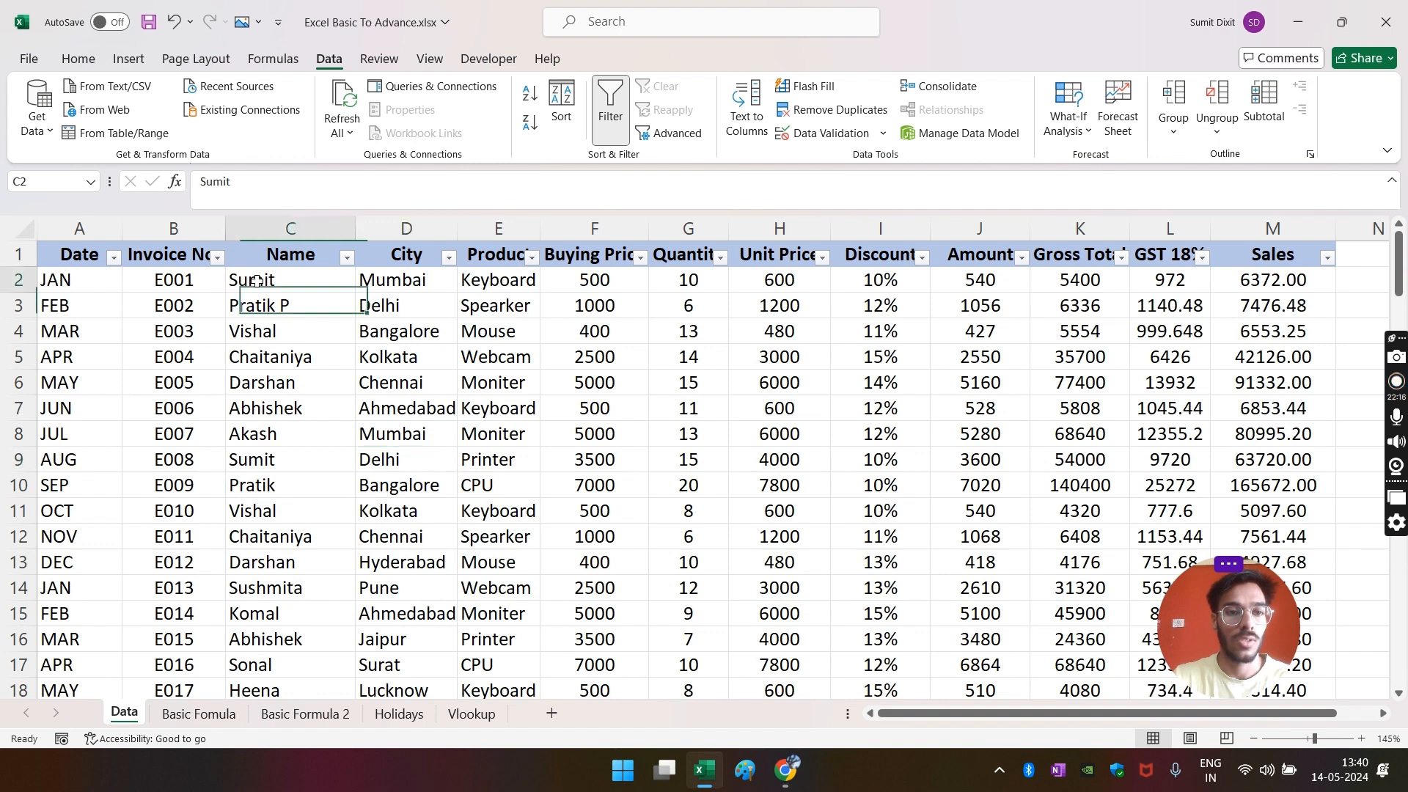
pyautogui.press('Right')
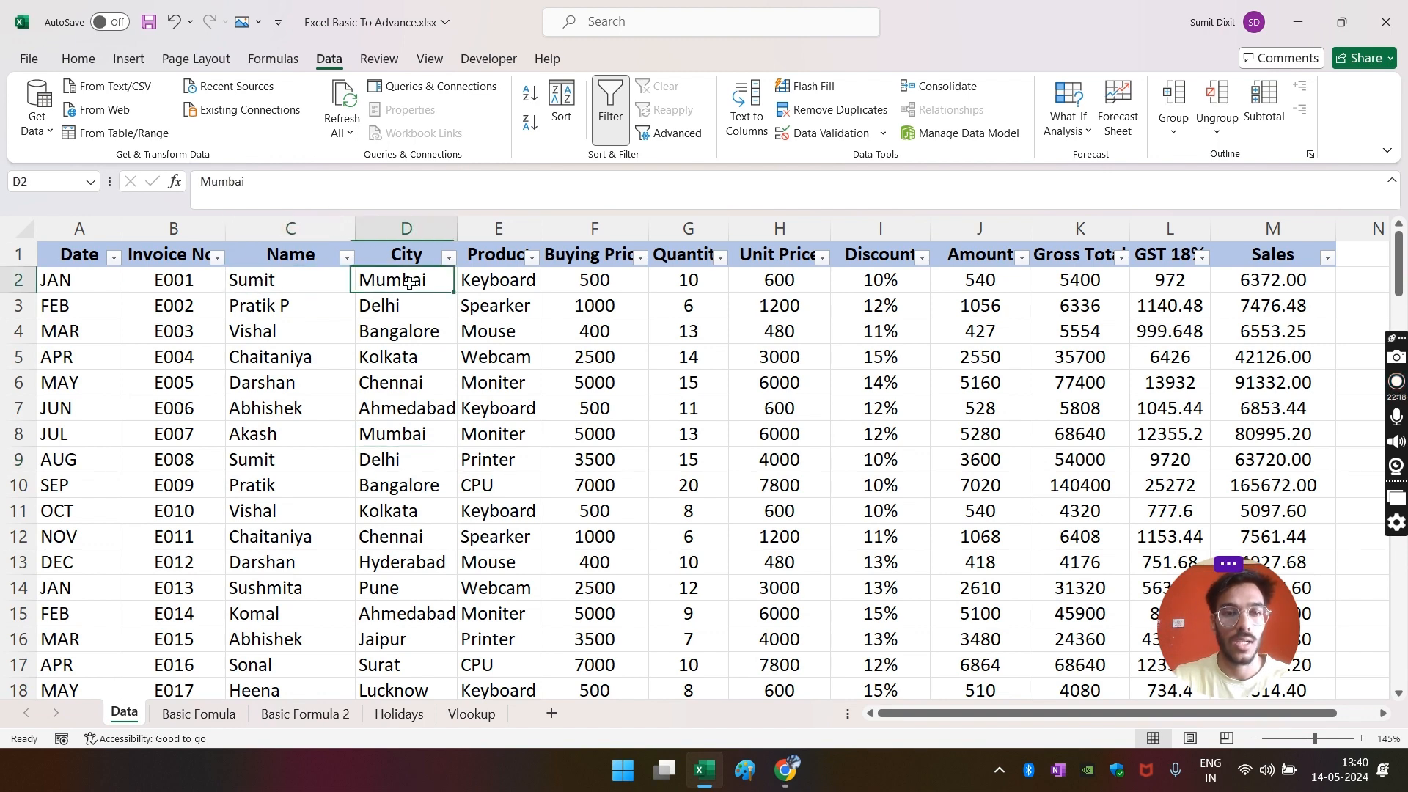
pyautogui.press('Left')
pyautogui.press('Right')
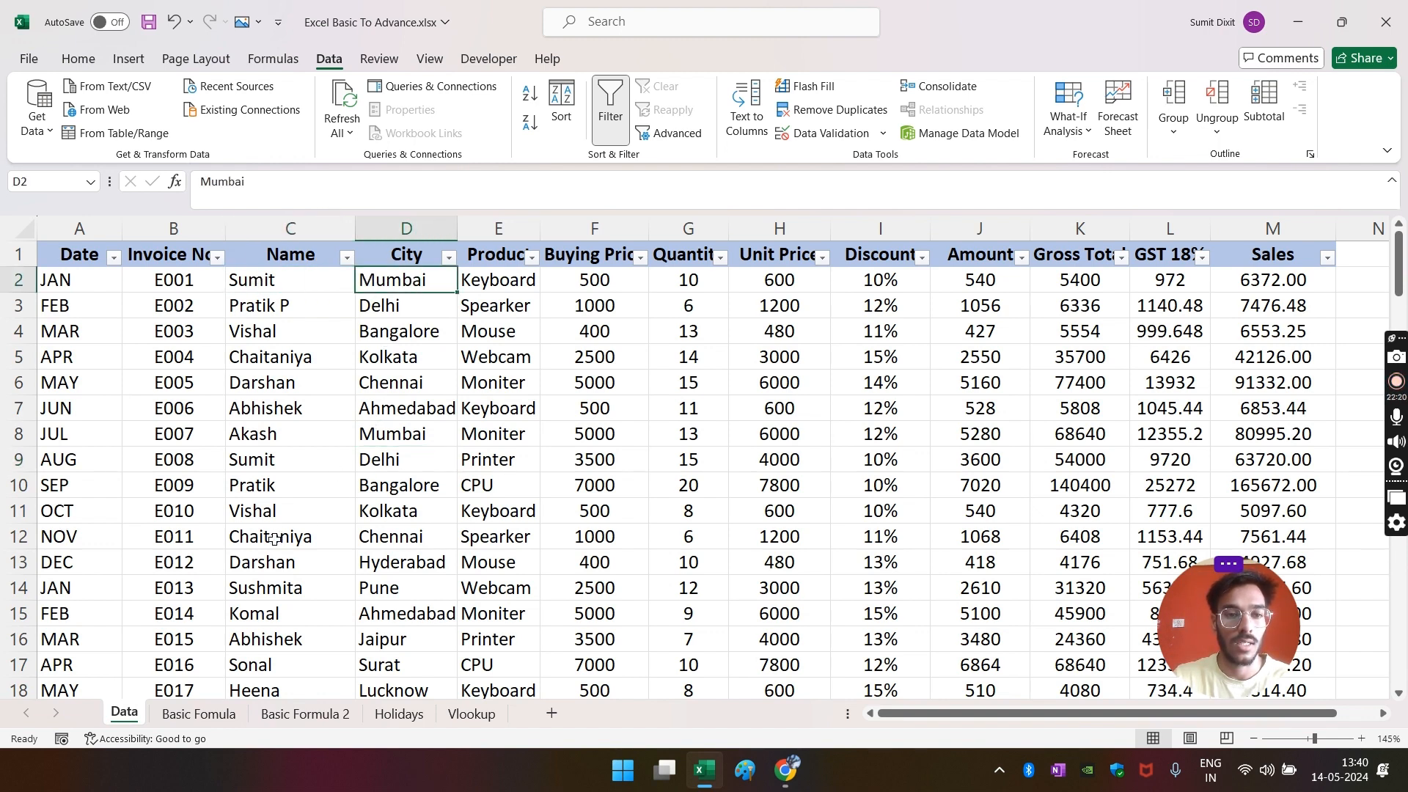
pyautogui.moveTo(257, 460); pyautogui.dragTo(396, 460)
pyautogui.scroll(-2, 293, 596)
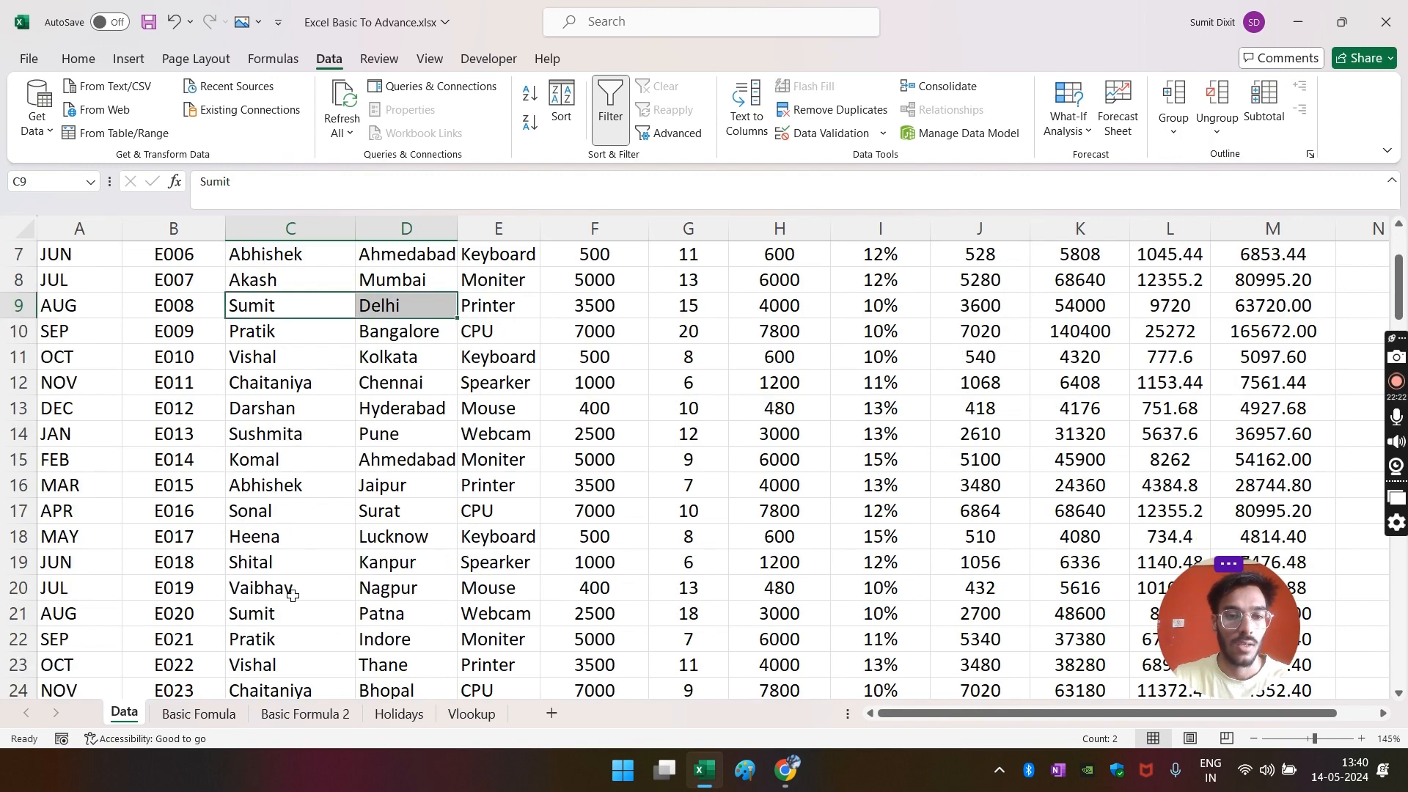
pyautogui.moveTo(252, 613); pyautogui.dragTo(385, 614)
pyautogui.scroll(-1, 385, 609)
pyautogui.scroll(3, 389, 603)
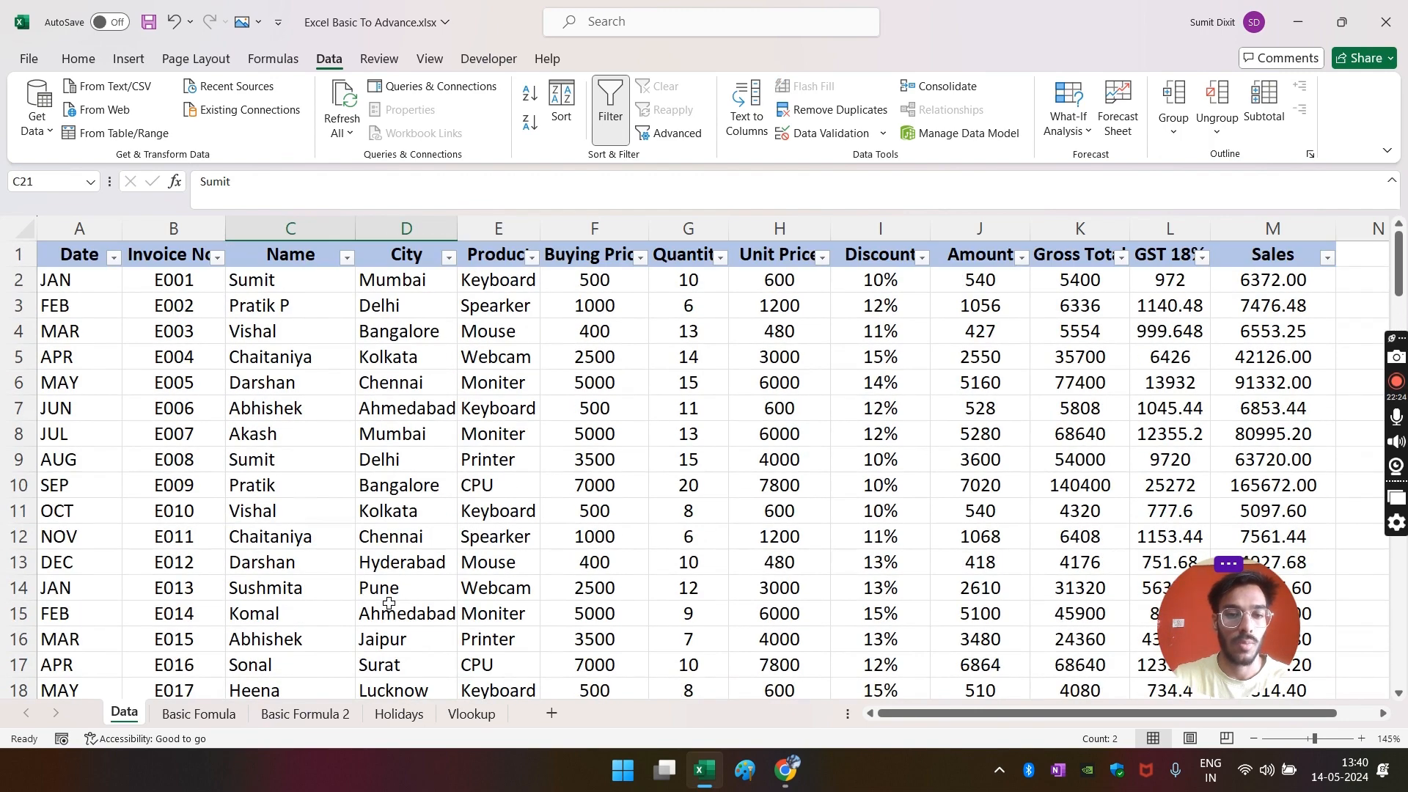
pyautogui.click(304, 714)
pyautogui.click(408, 529)
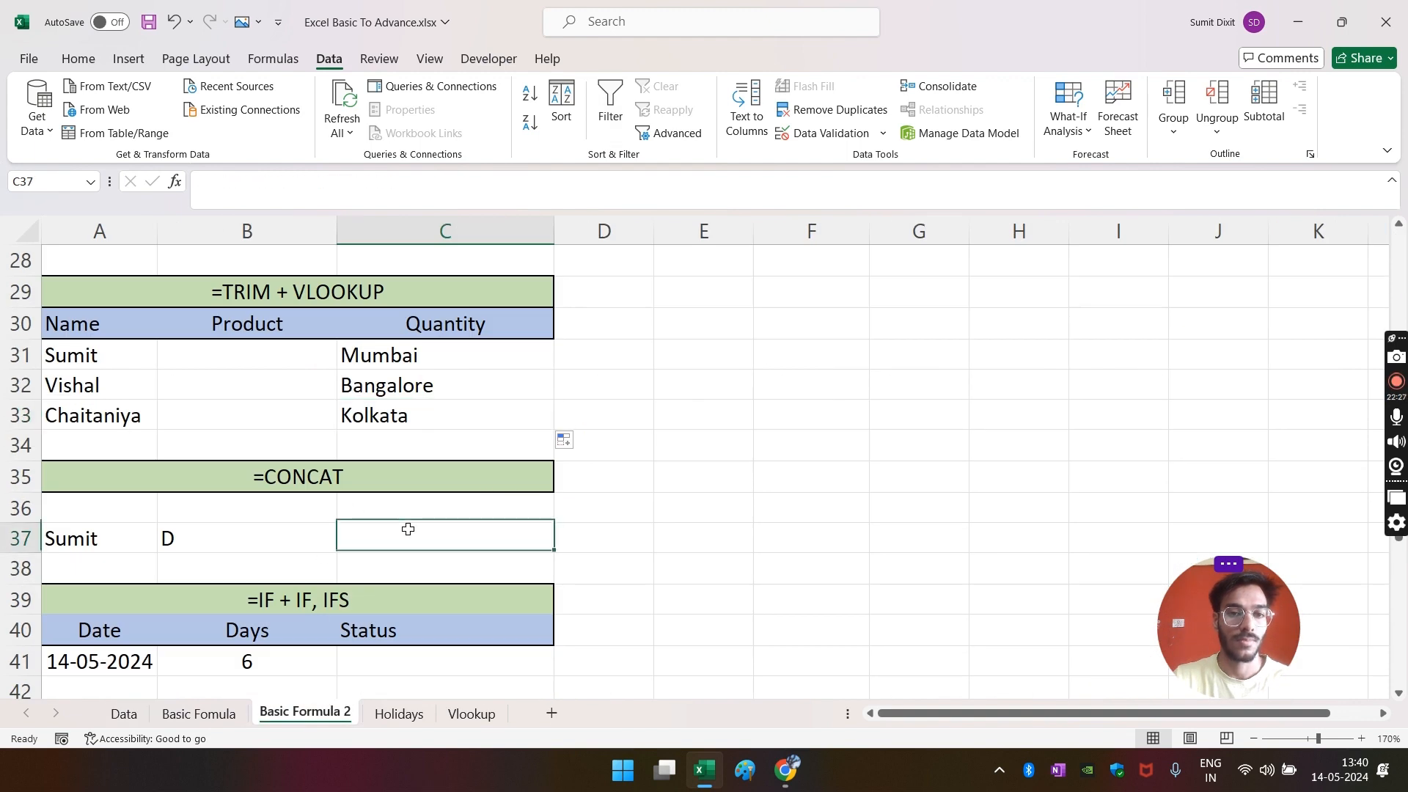
# - Join A37 and B37 in C37 with =A37&B37
pyautogui.click(366, 413)
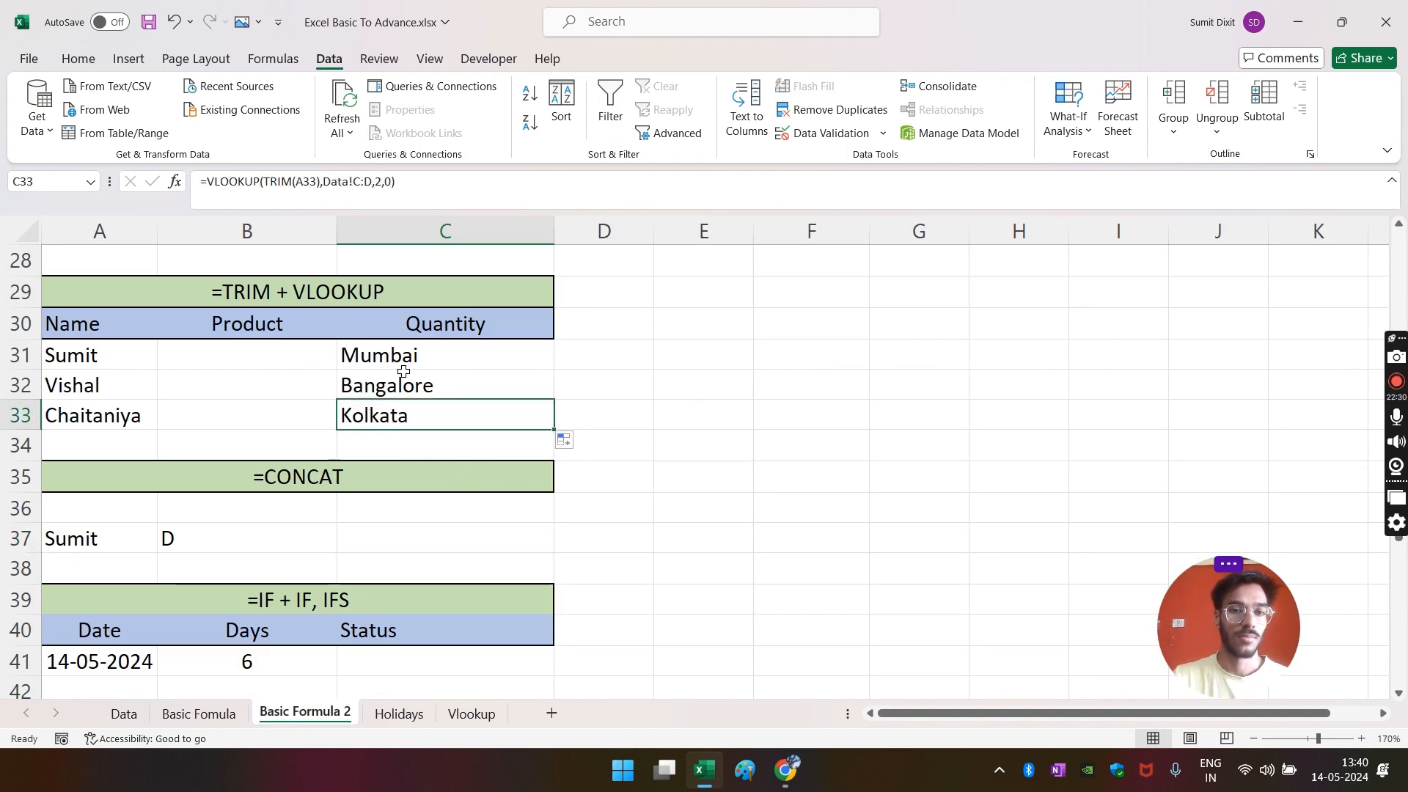
pyautogui.scroll(-1, 415, 486)
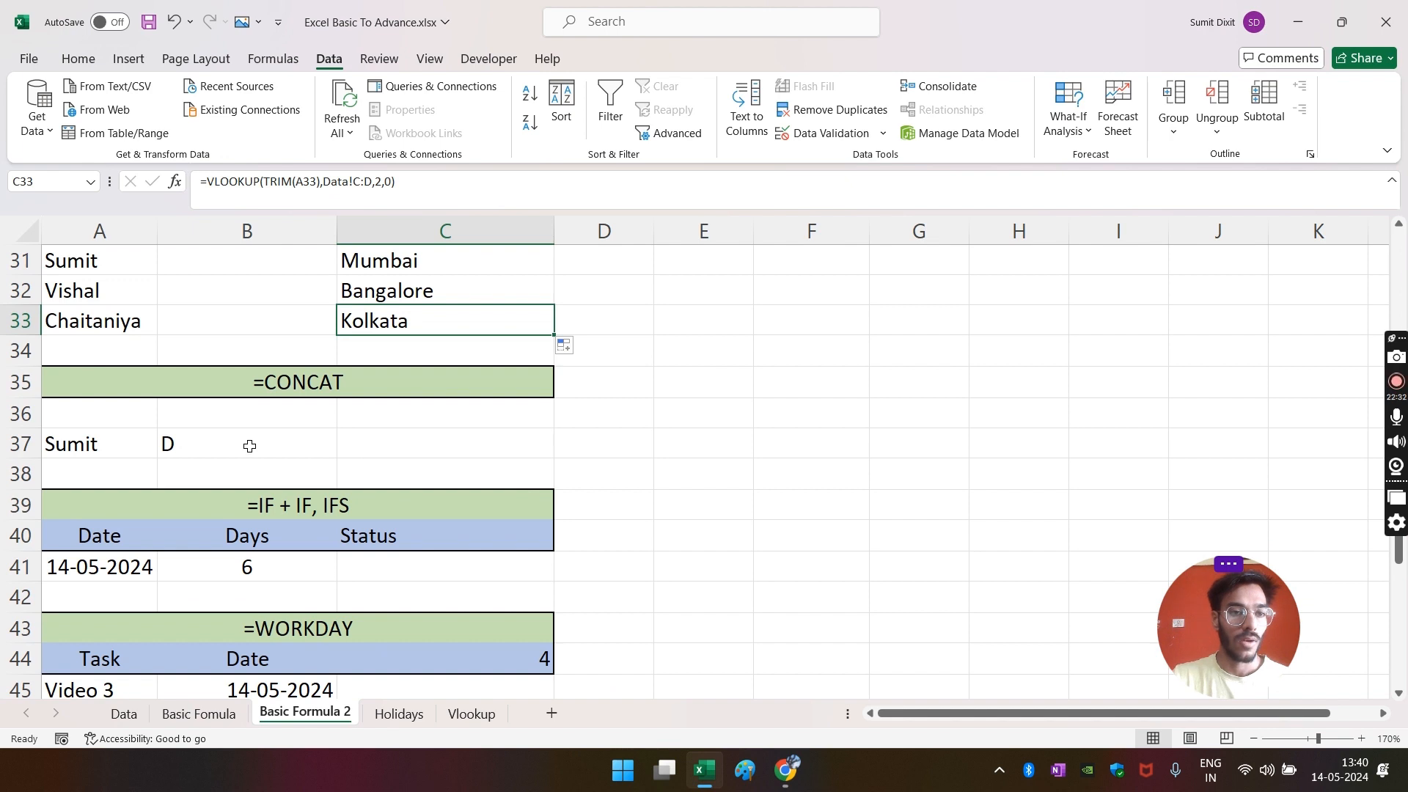
pyautogui.click(249, 445)
pyautogui.click(443, 450)
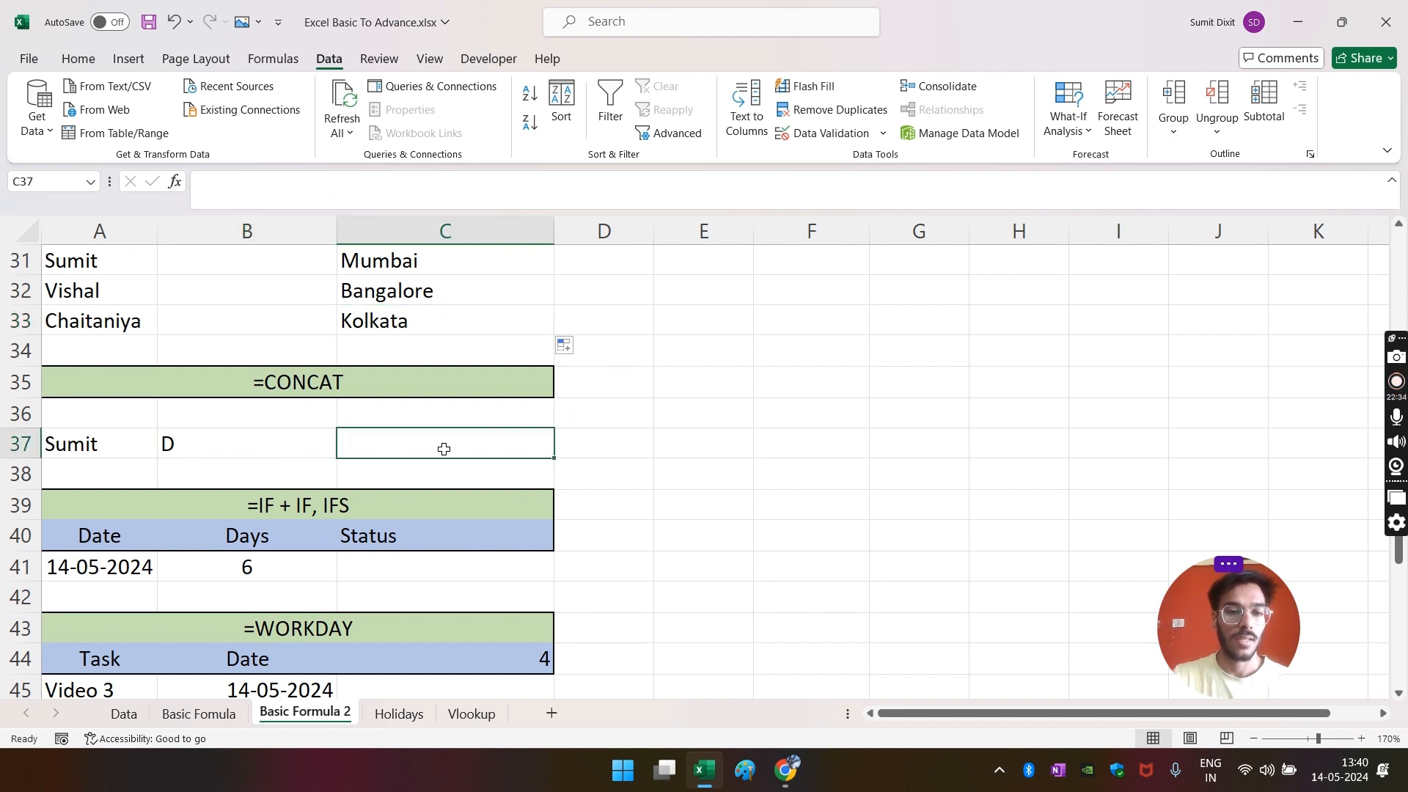
pyautogui.write('=')
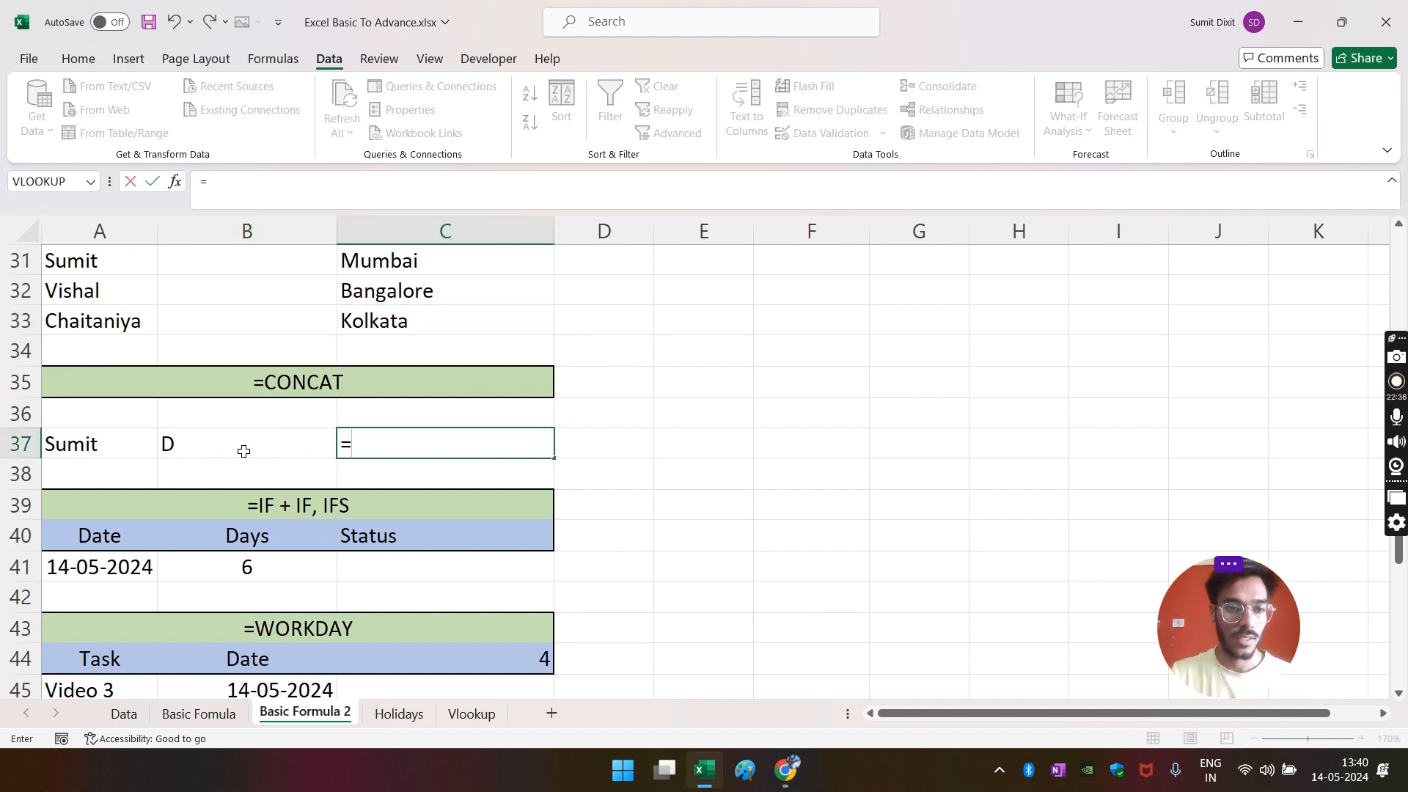
pyautogui.click(93, 457)
pyautogui.write('&')
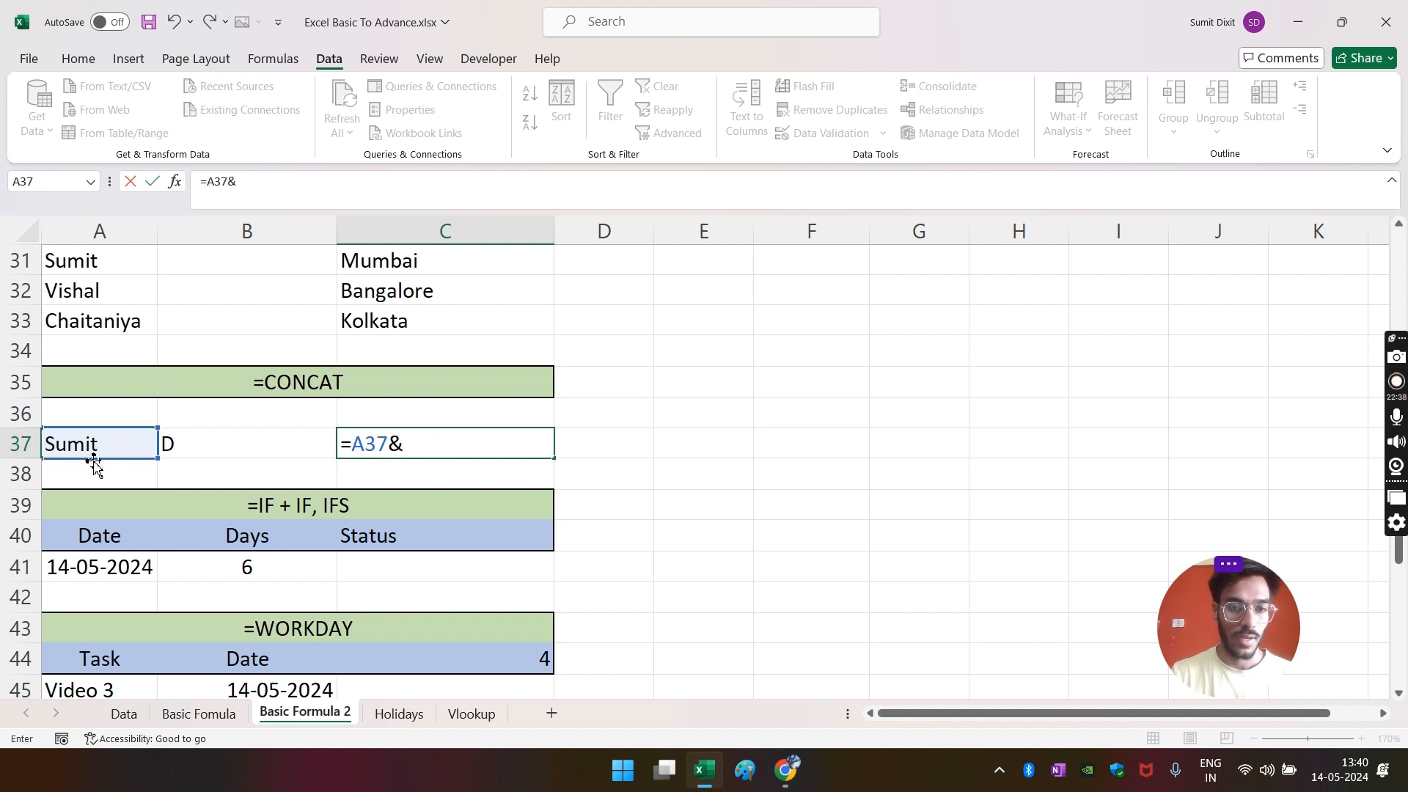
pyautogui.click(270, 435)
pyautogui.press('Return')
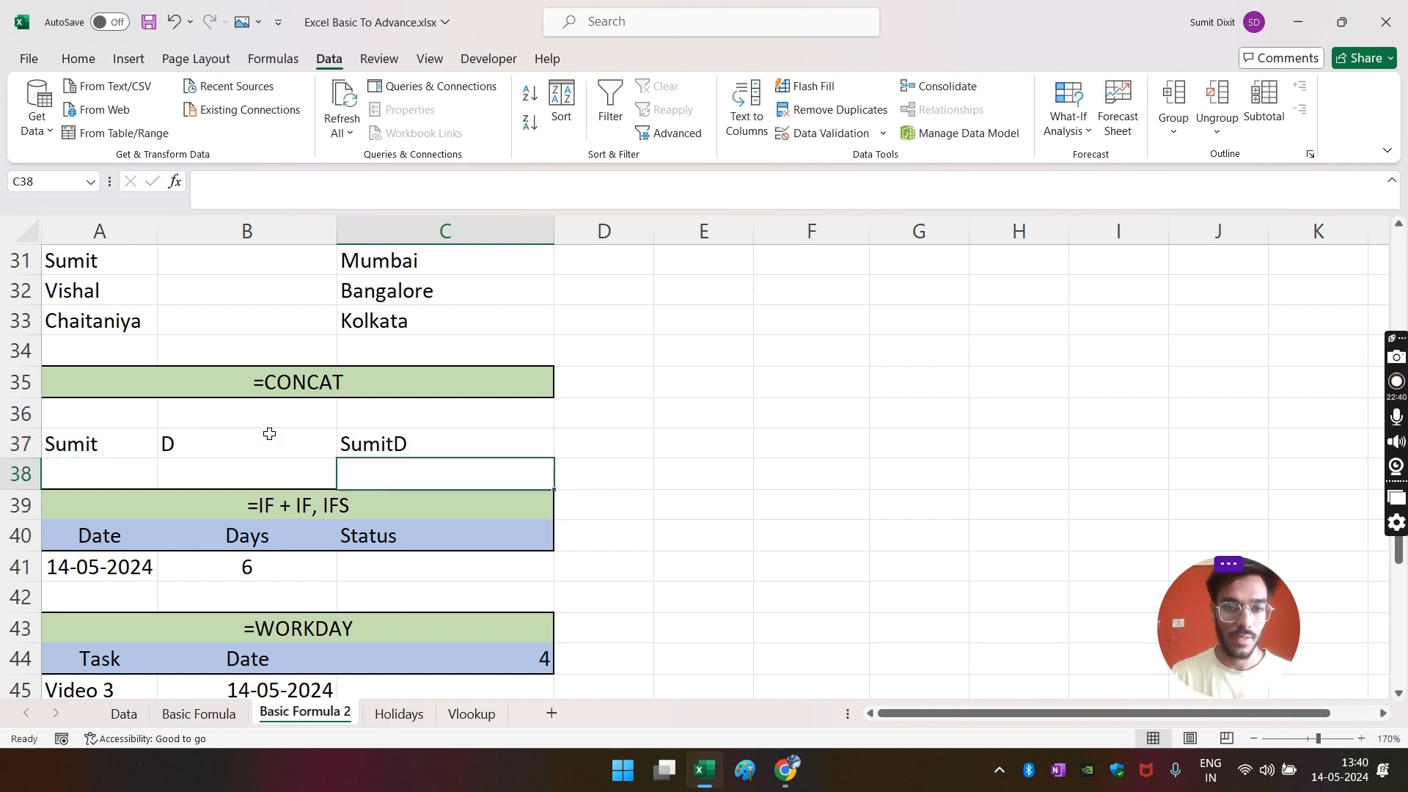
pyautogui.press('Up')
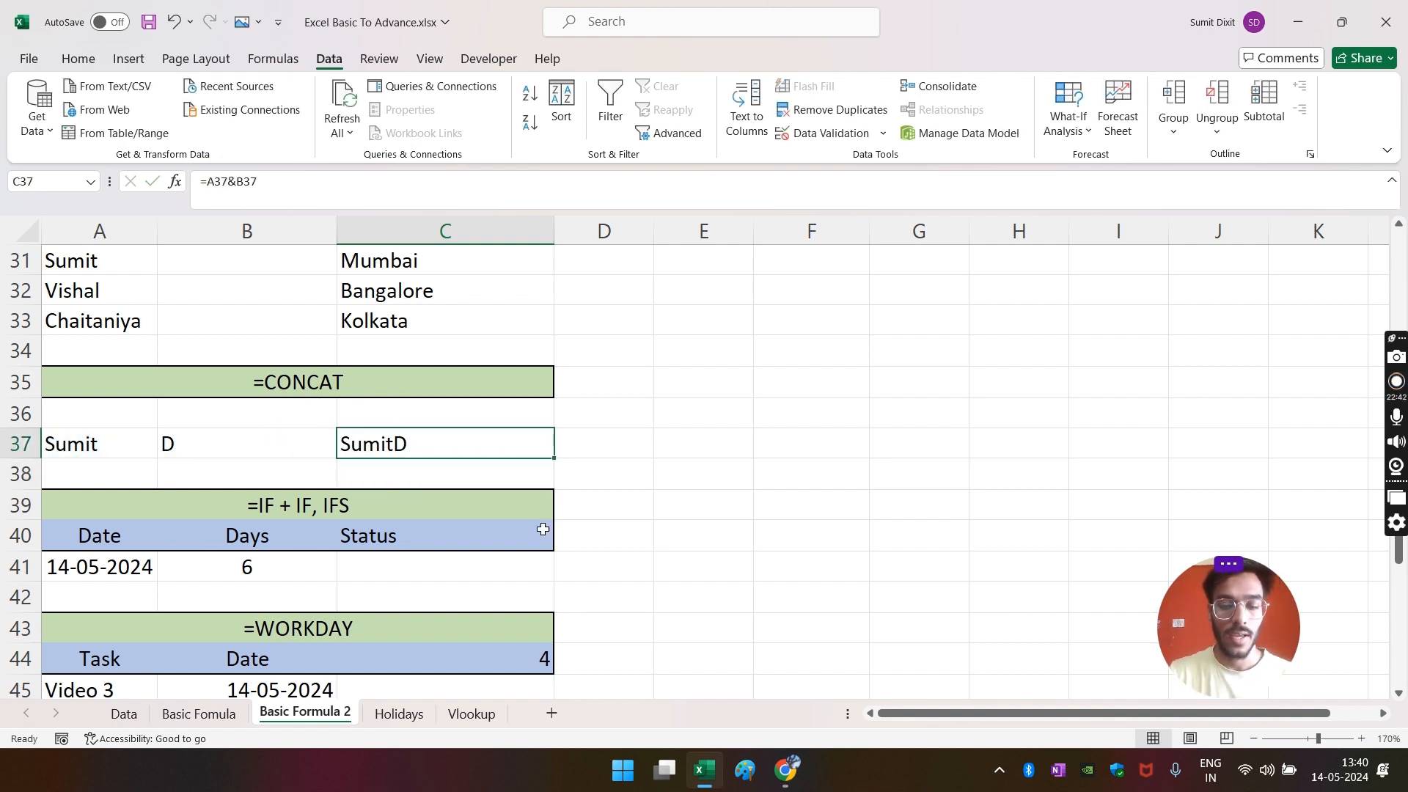
# - Replace it with =CONCAT(A37,B37), then clear C37 to start over
pyautogui.write('=')
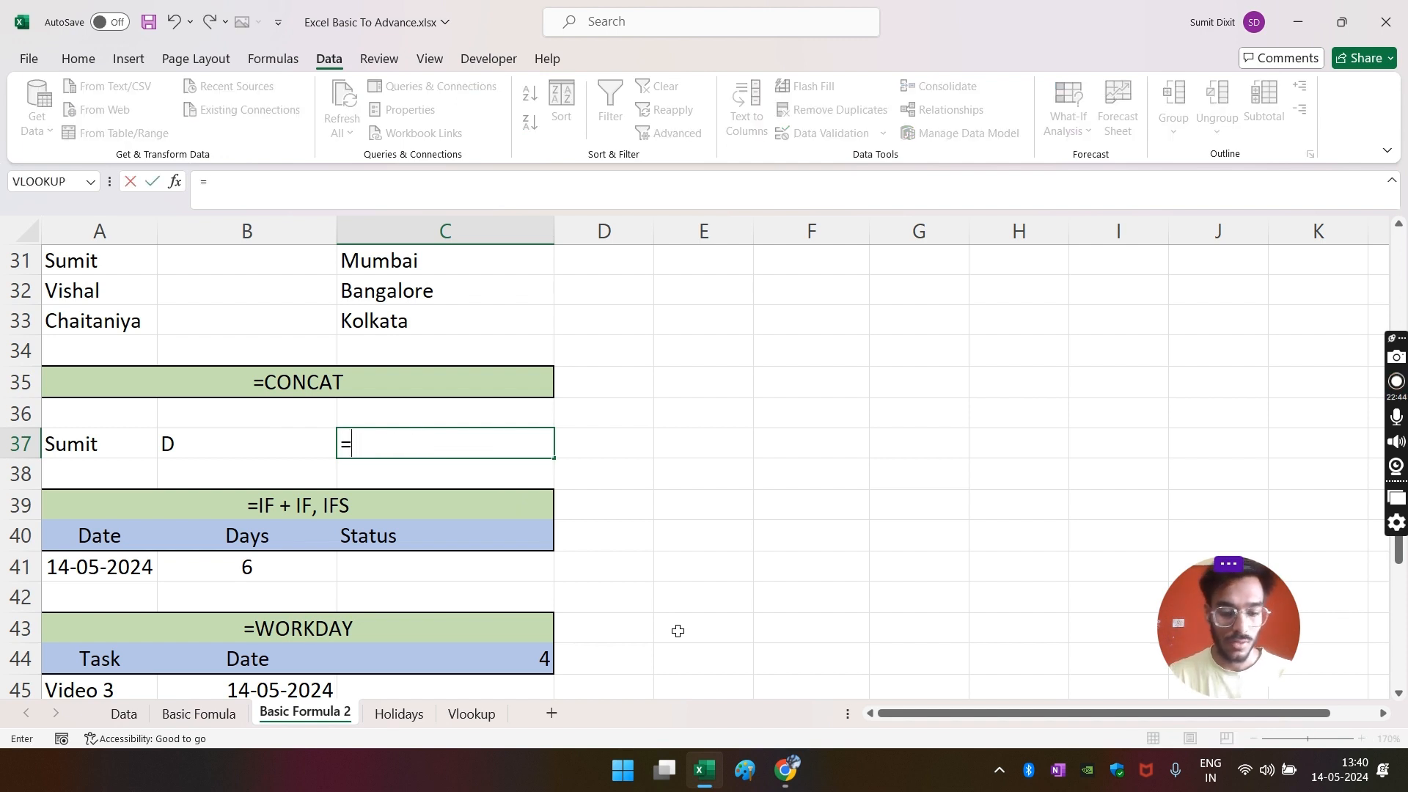
pyautogui.write('CONCAT(')
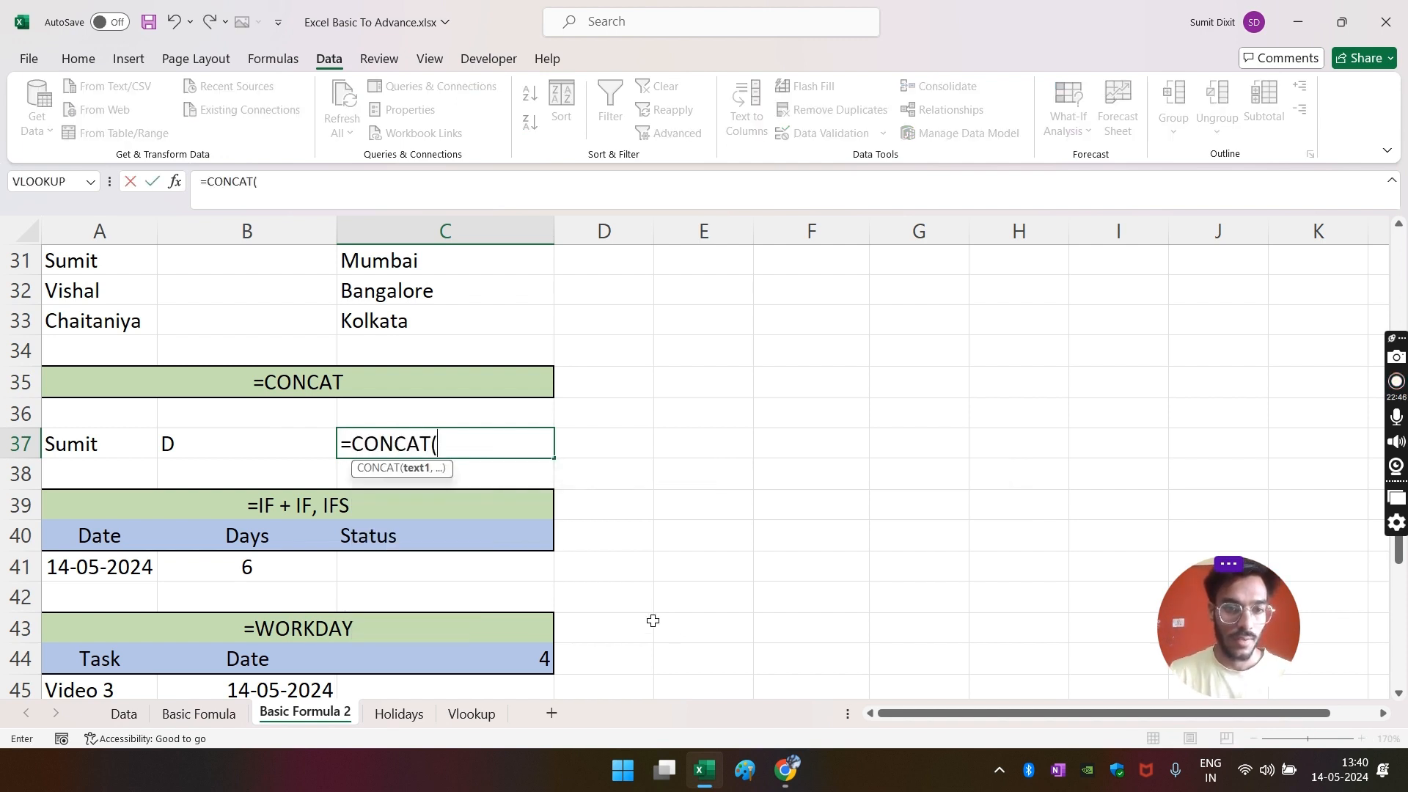
pyautogui.click(90, 438)
pyautogui.write(',')
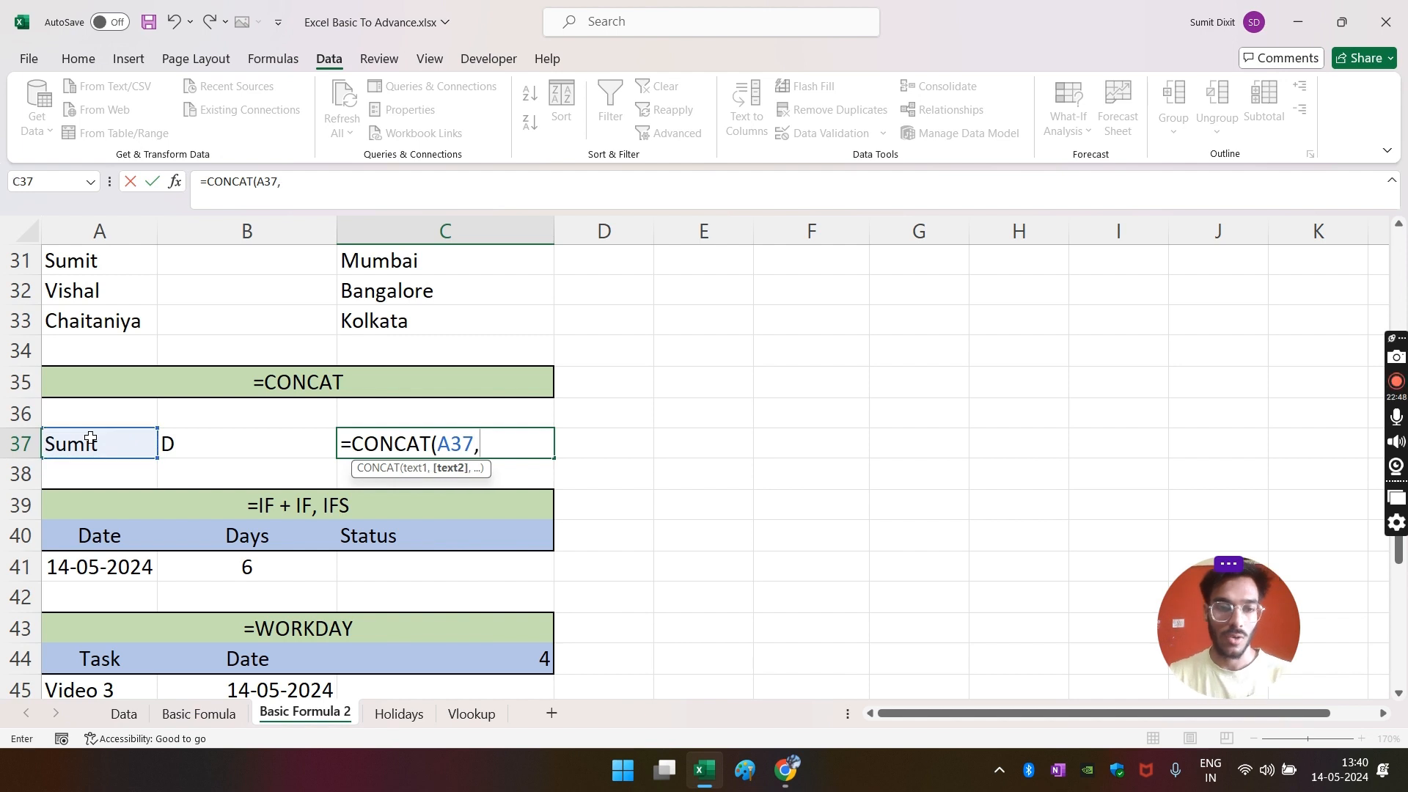
pyautogui.click(207, 447)
pyautogui.press('Return')
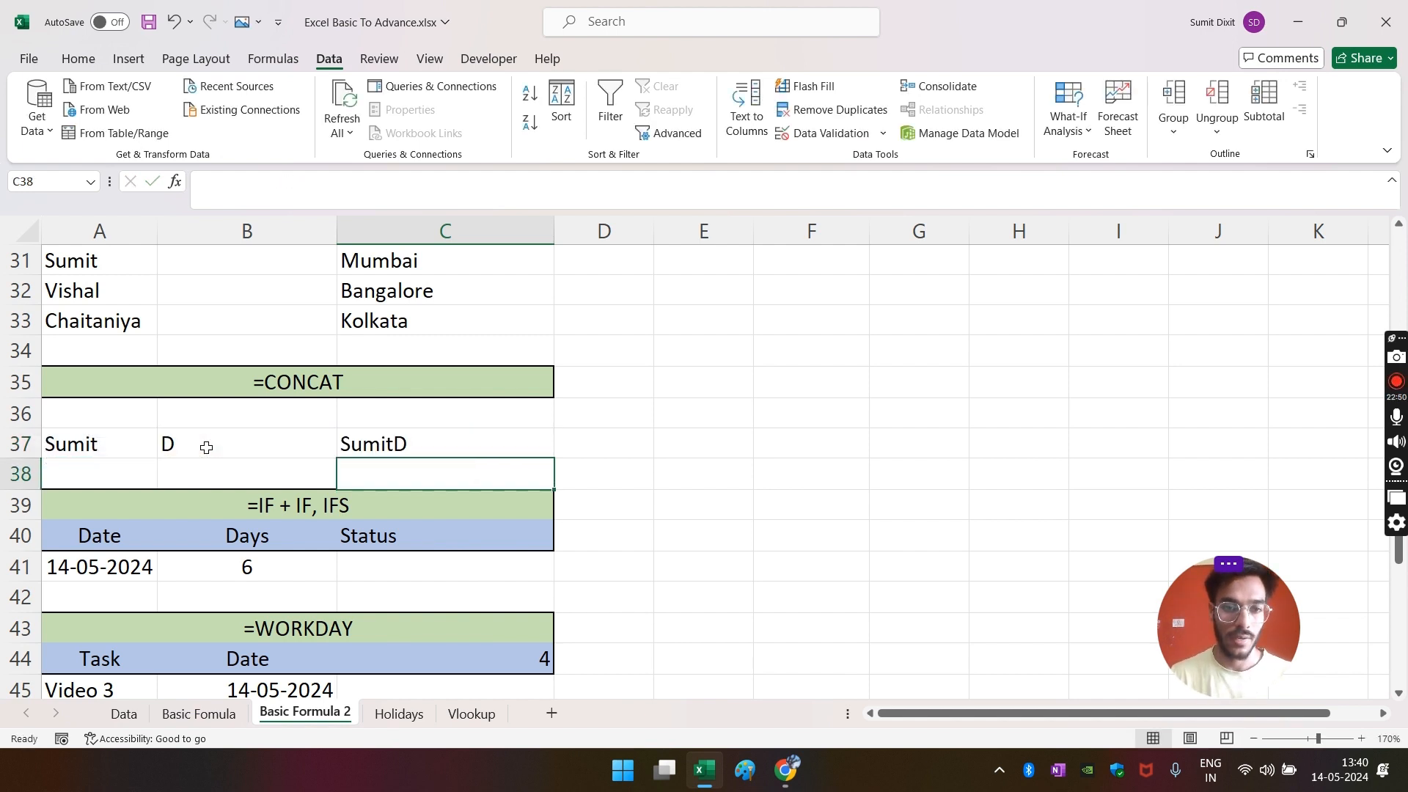
pyautogui.press('Up')
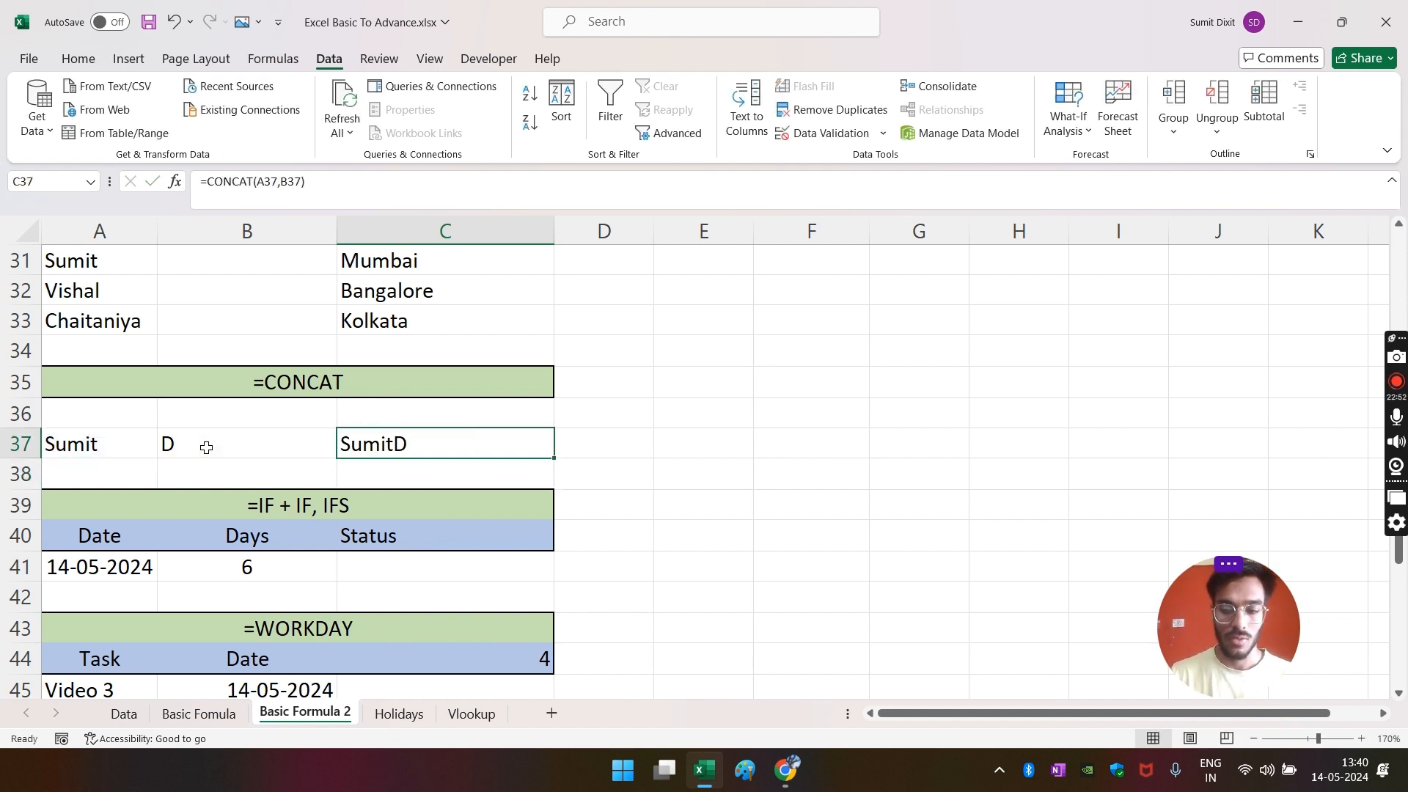
pyautogui.press('Delete')
pyautogui.press('Left')
pyautogui.press('Down')
pyautogui.press('Up')
pyautogui.press('Right')
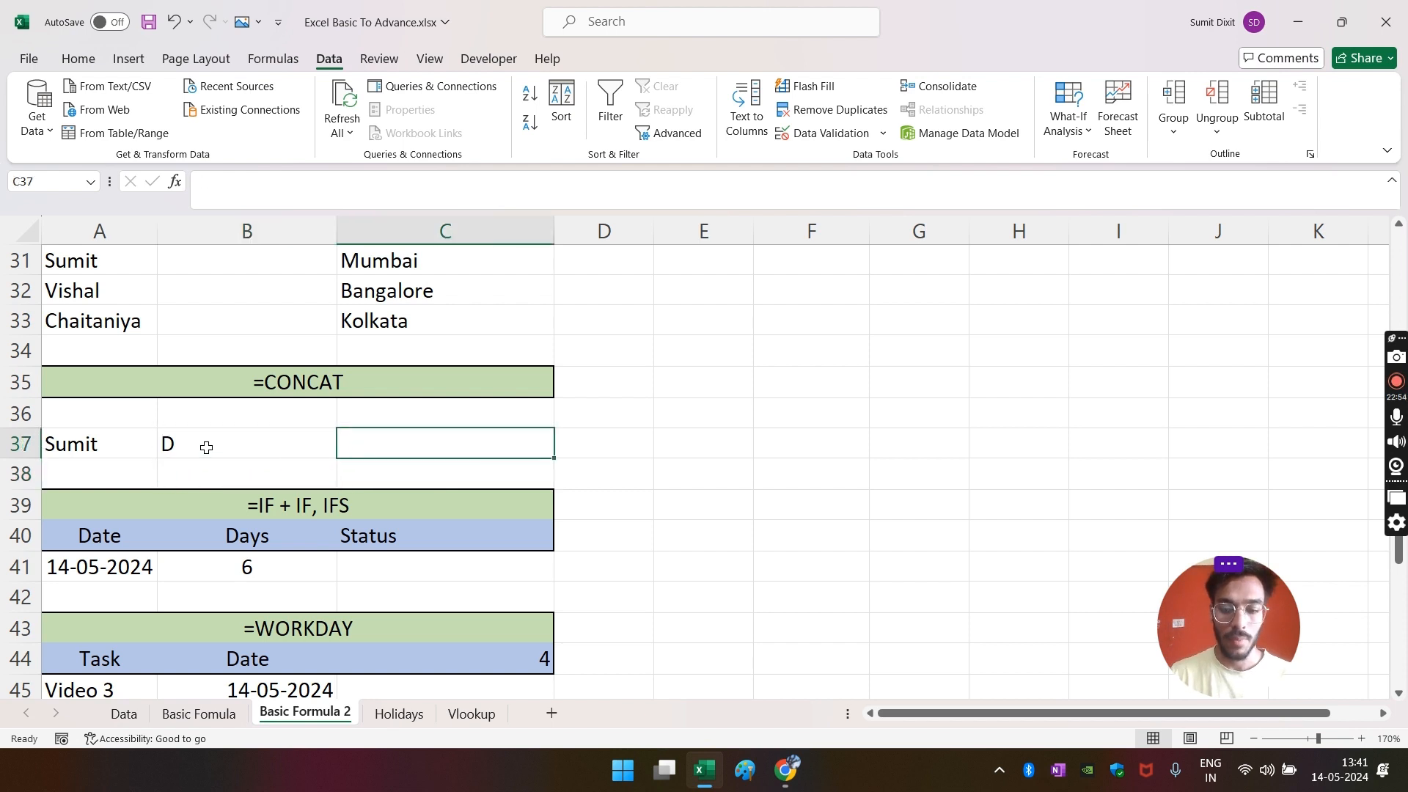
# - Enter =CONCAT(A37," ",B37) in C37 so the two values are joined with a space
pyautogui.write('=CONCAT(')
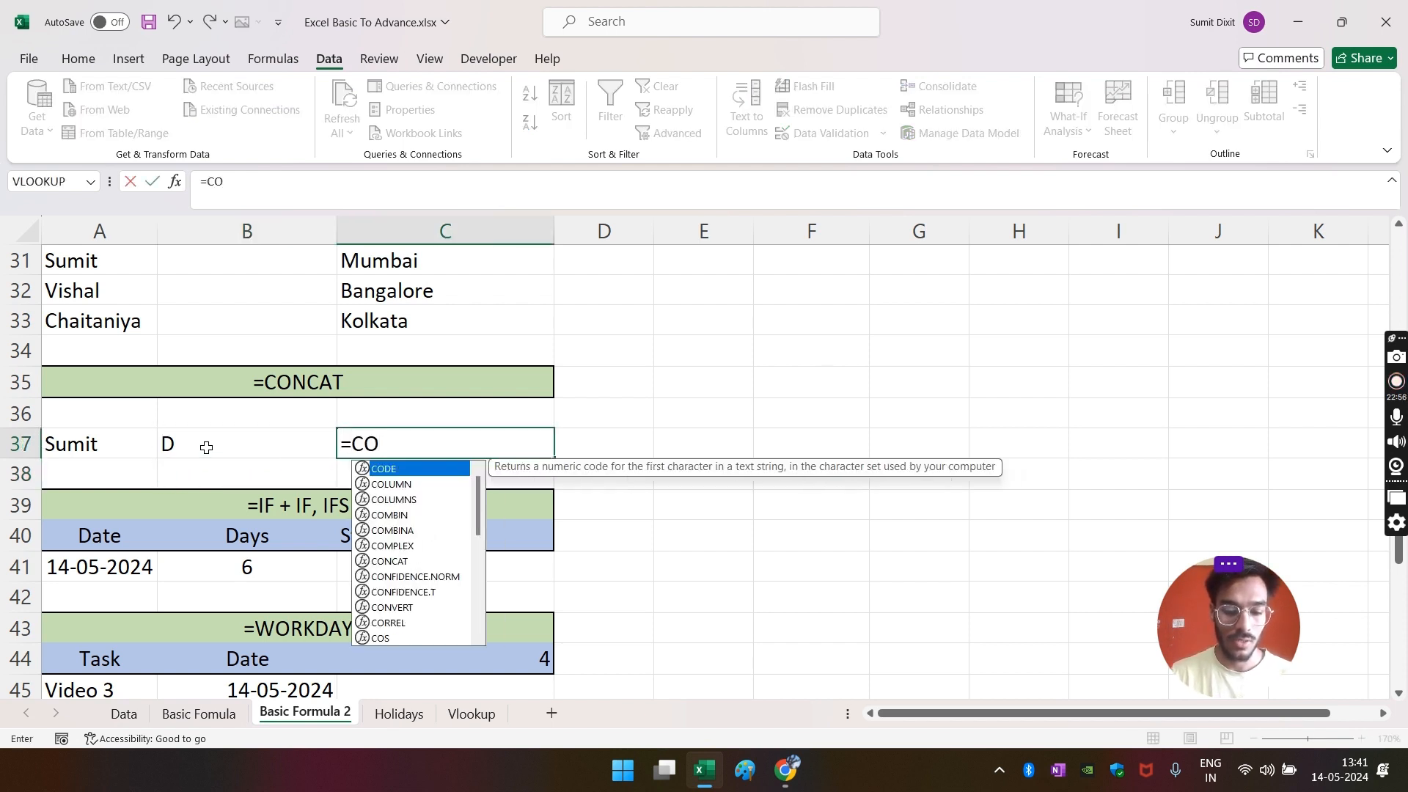
pyautogui.press('Left')
pyautogui.press('Left')
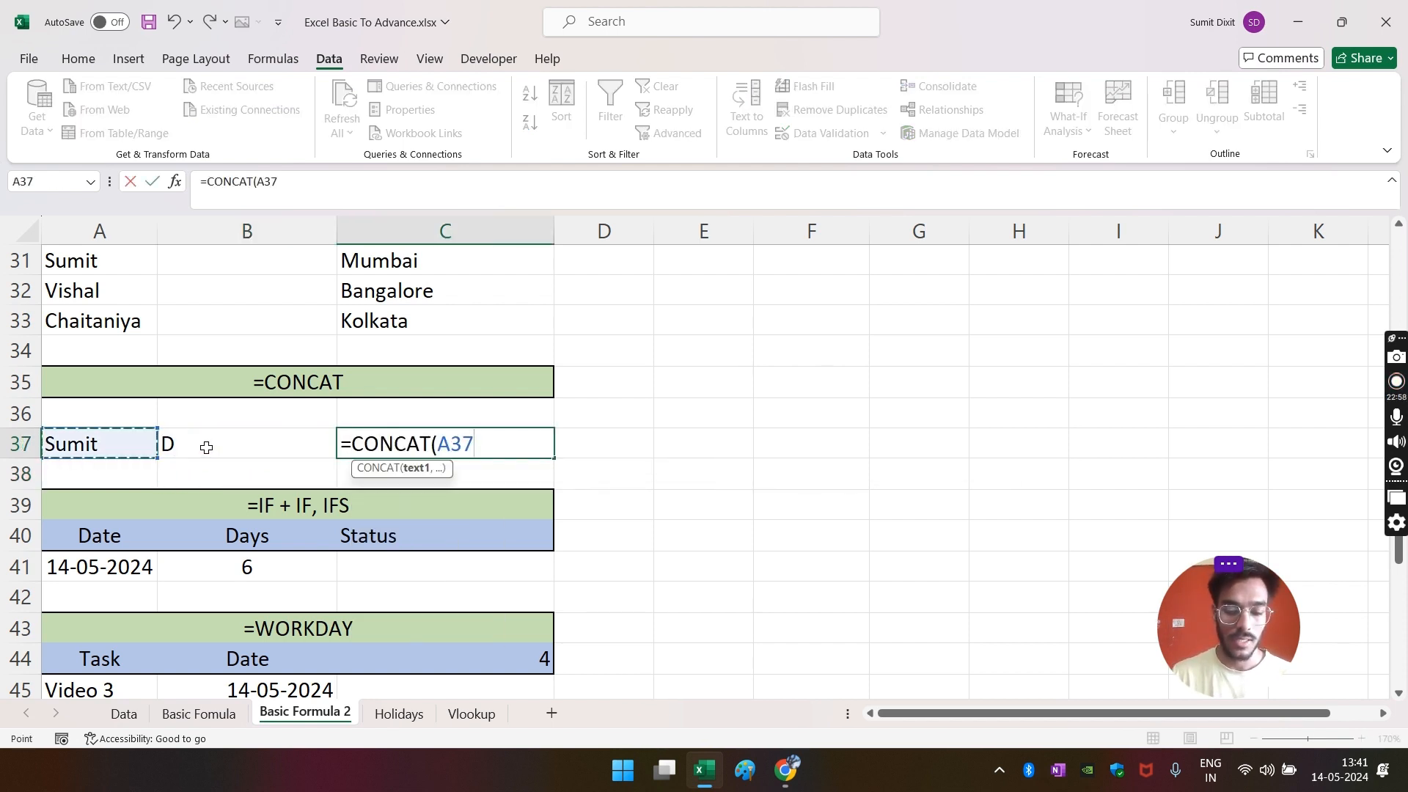
pyautogui.write(',')
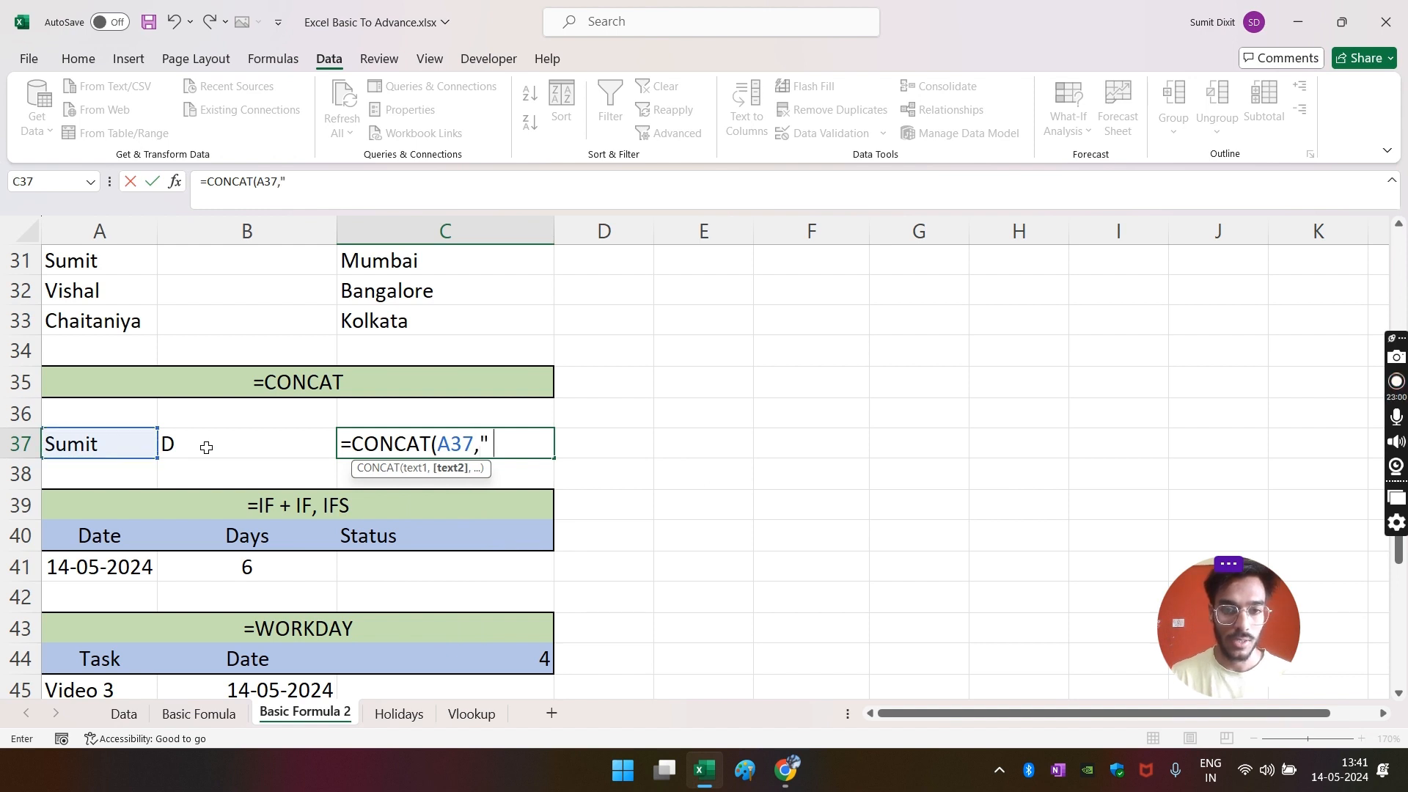
pyautogui.write('" ",')
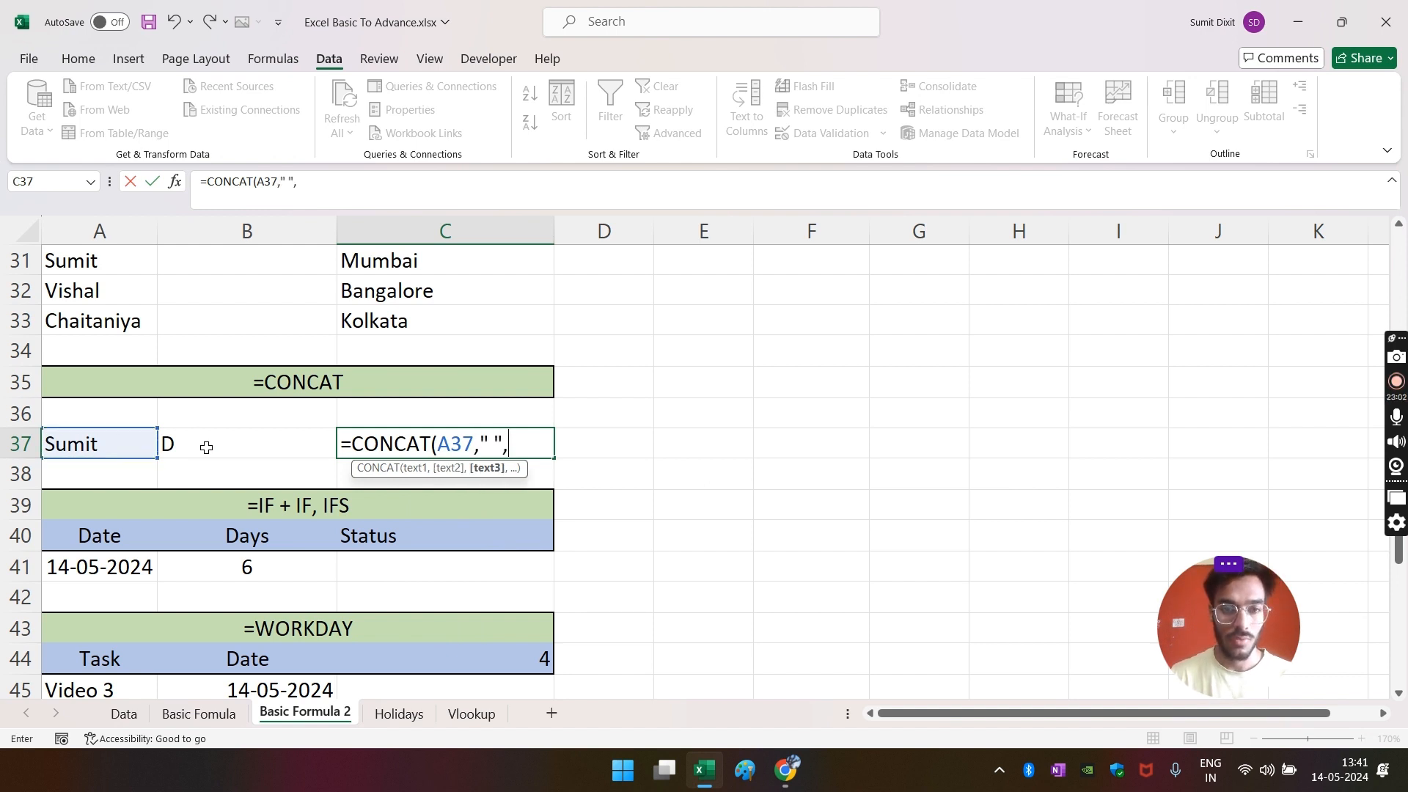
pyautogui.press('Left')
pyautogui.press('Return')
pyautogui.press('Up')
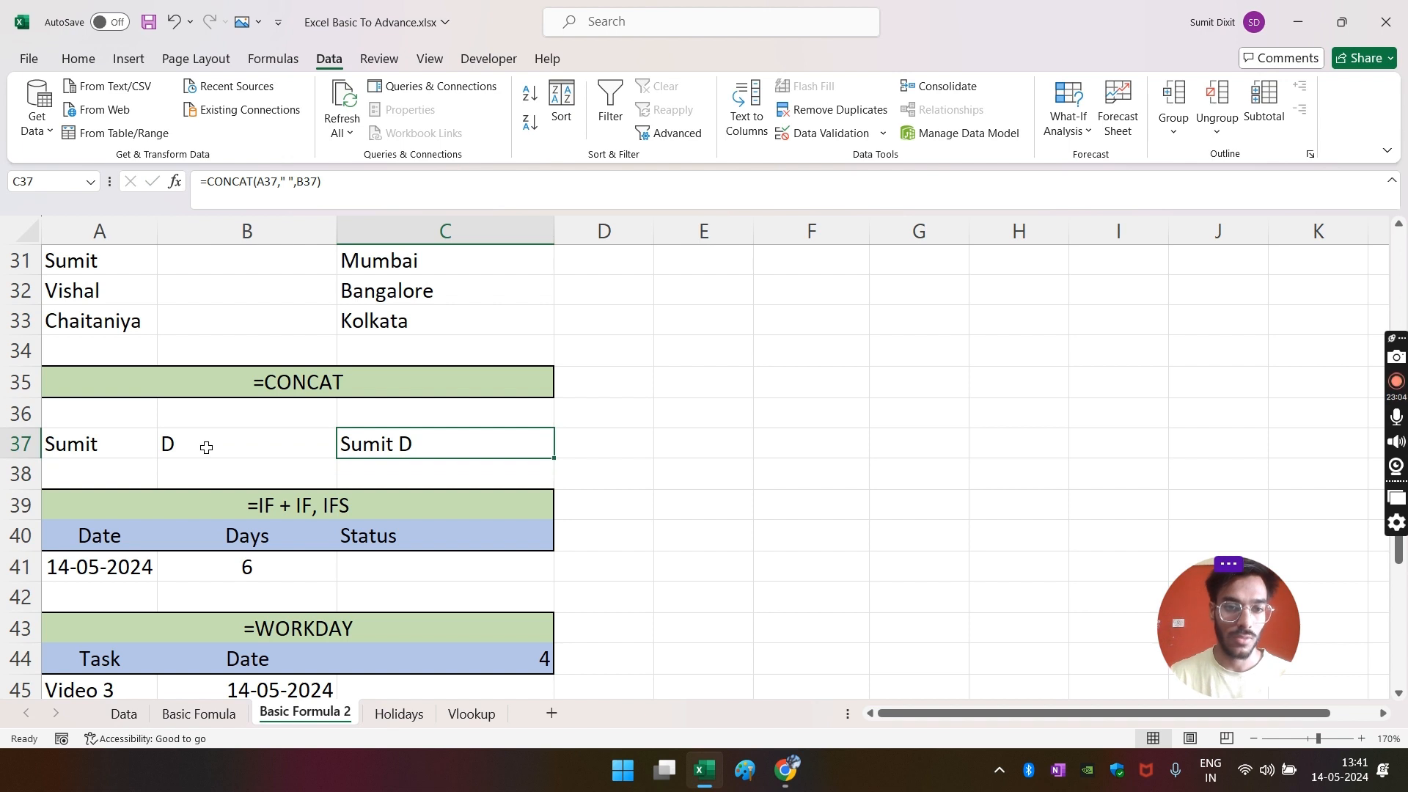
pyautogui.scroll(-1, 578, 449)
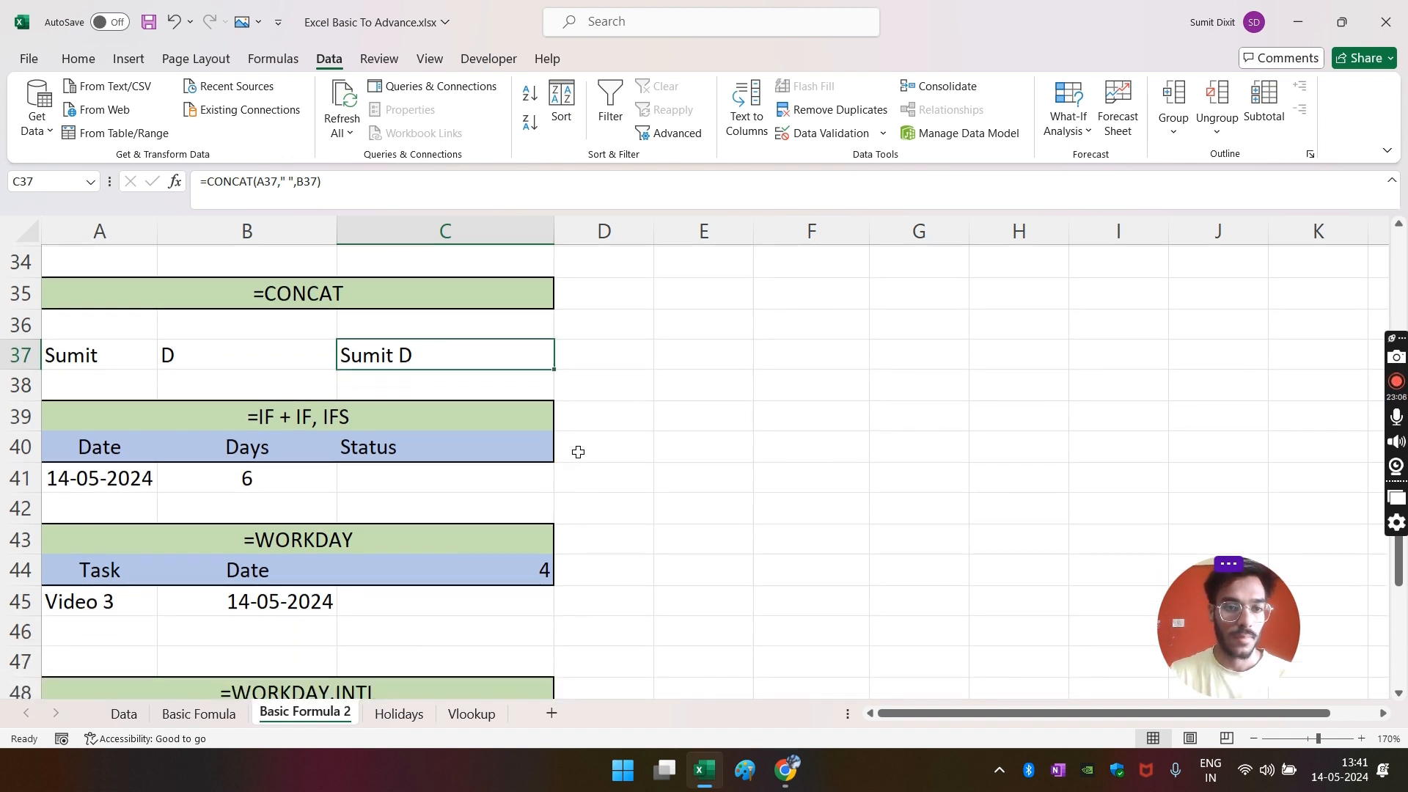
# - Scroll through the sheet reviewing the MINIFS+MAXIFS, AVERAGEIF and IF section titles
pyautogui.scroll(-1, 514, 440)
pyautogui.click(399, 392)
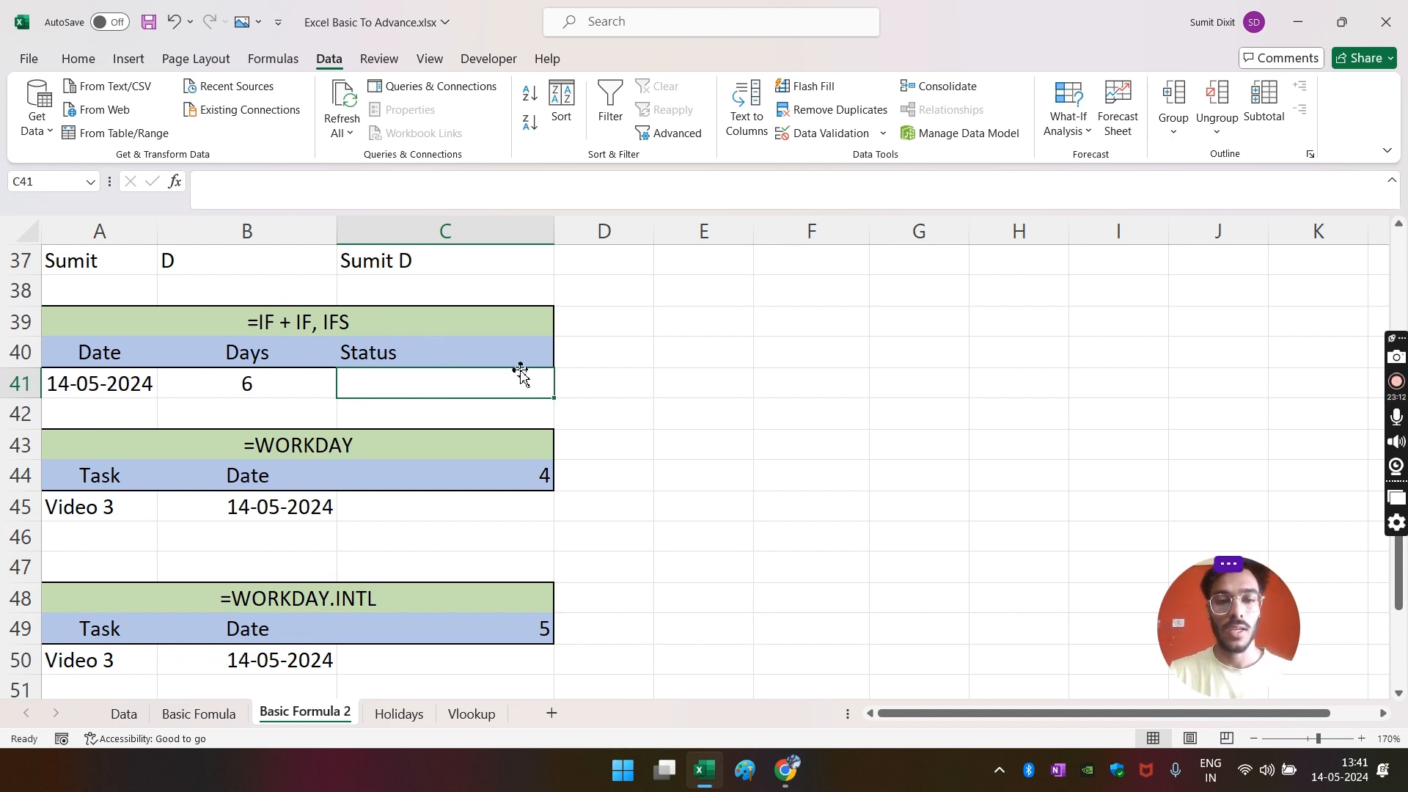
pyautogui.click(631, 377)
pyautogui.scroll(3, 513, 382)
pyautogui.scroll(2, 459, 381)
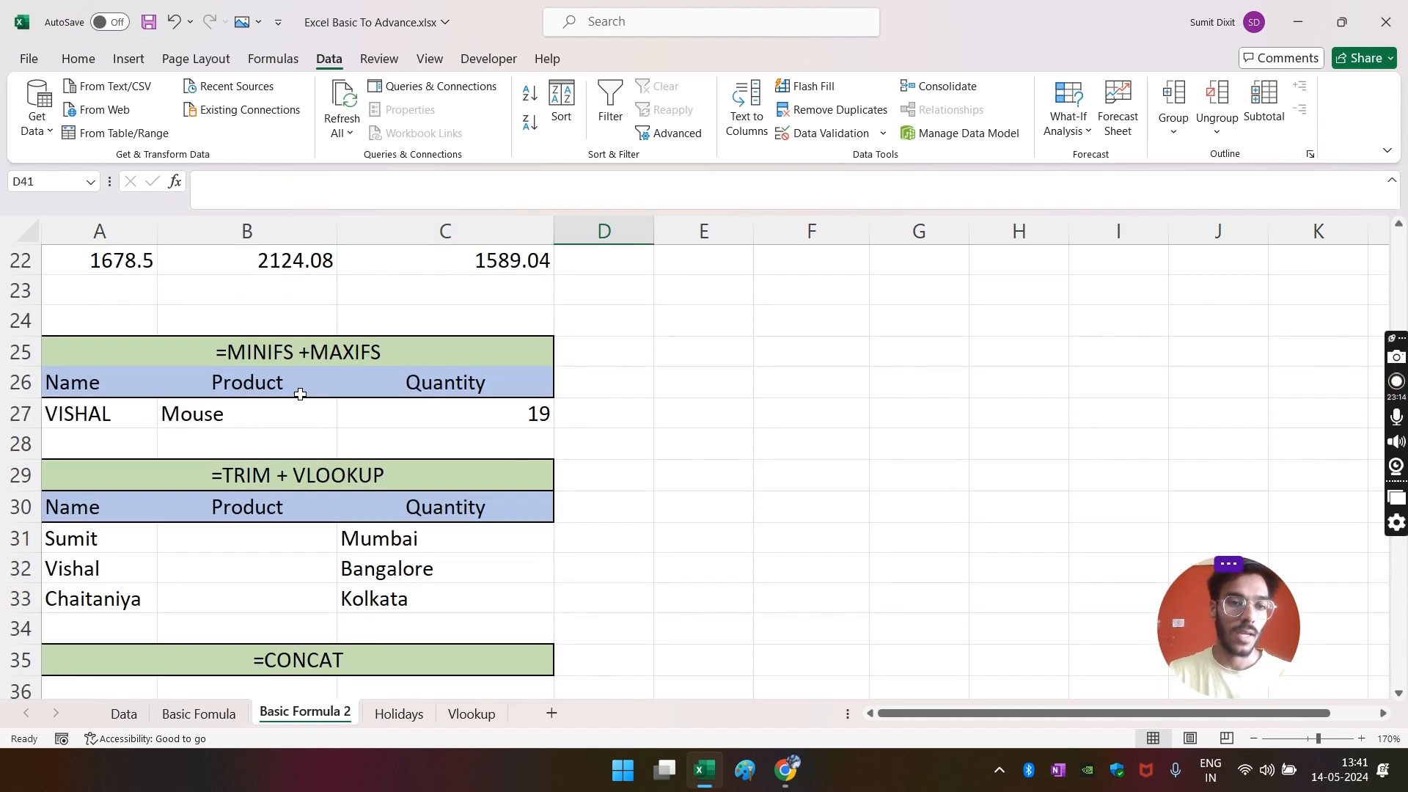
pyautogui.click(292, 358)
pyautogui.scroll(3, 517, 374)
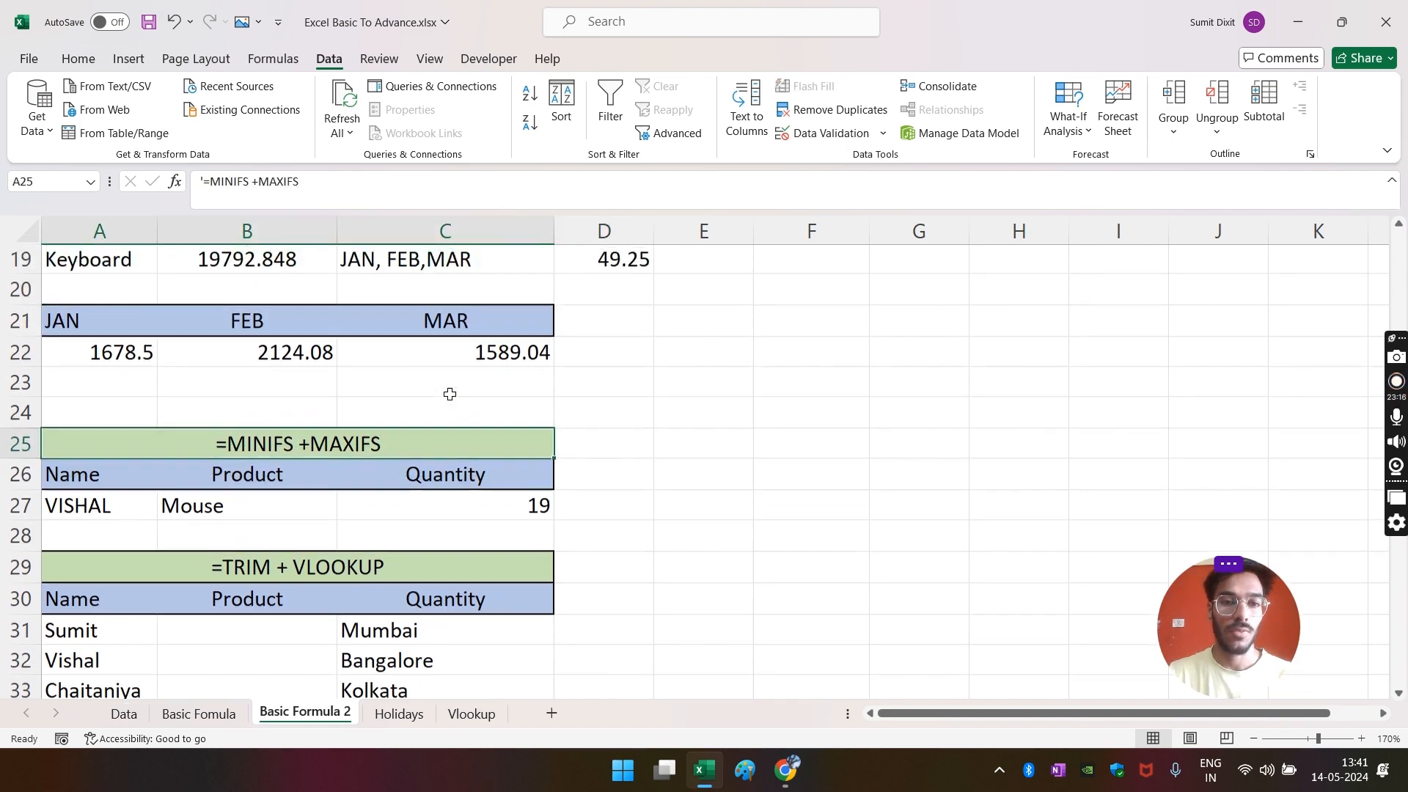
pyautogui.click(337, 301)
pyautogui.scroll(-5, 849, 345)
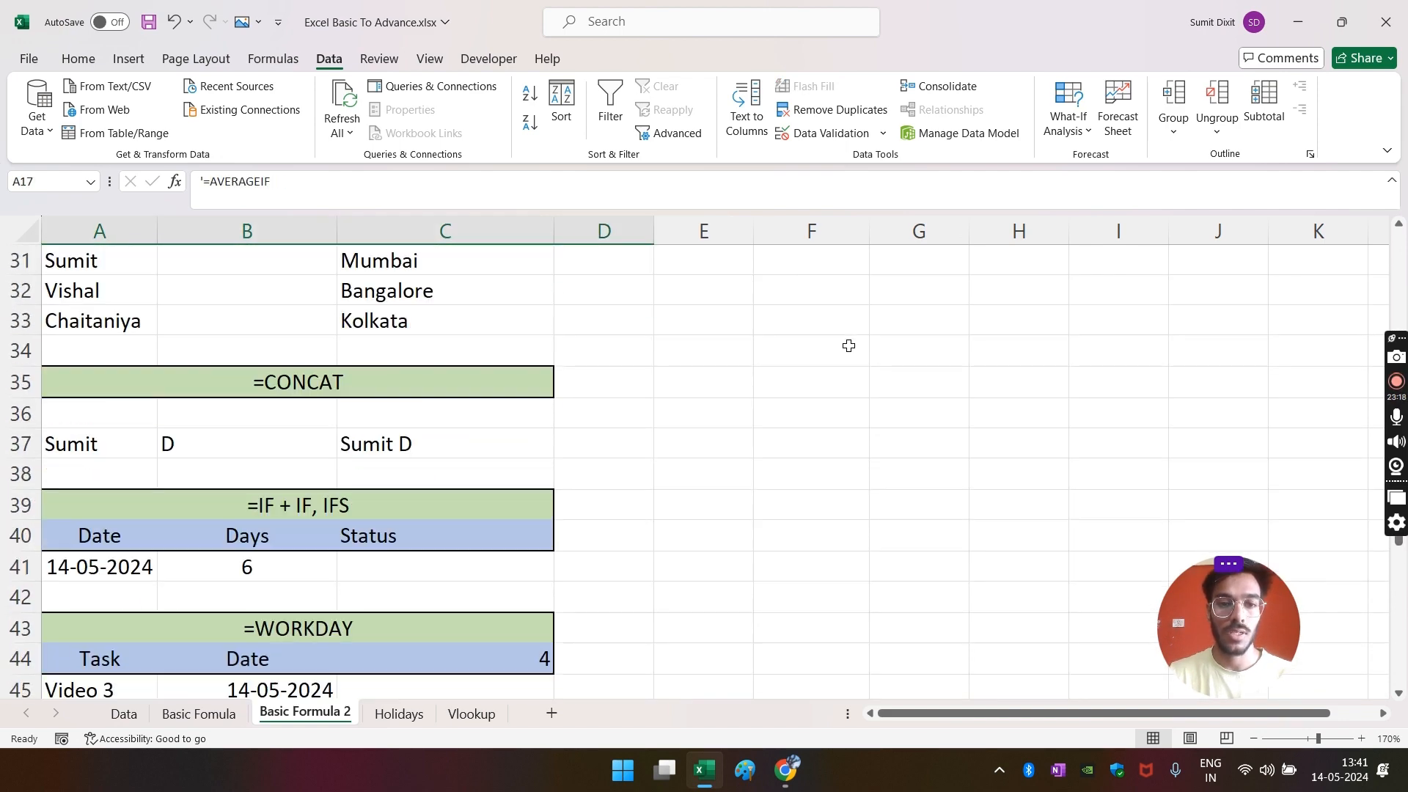
pyautogui.scroll(-3, 807, 360)
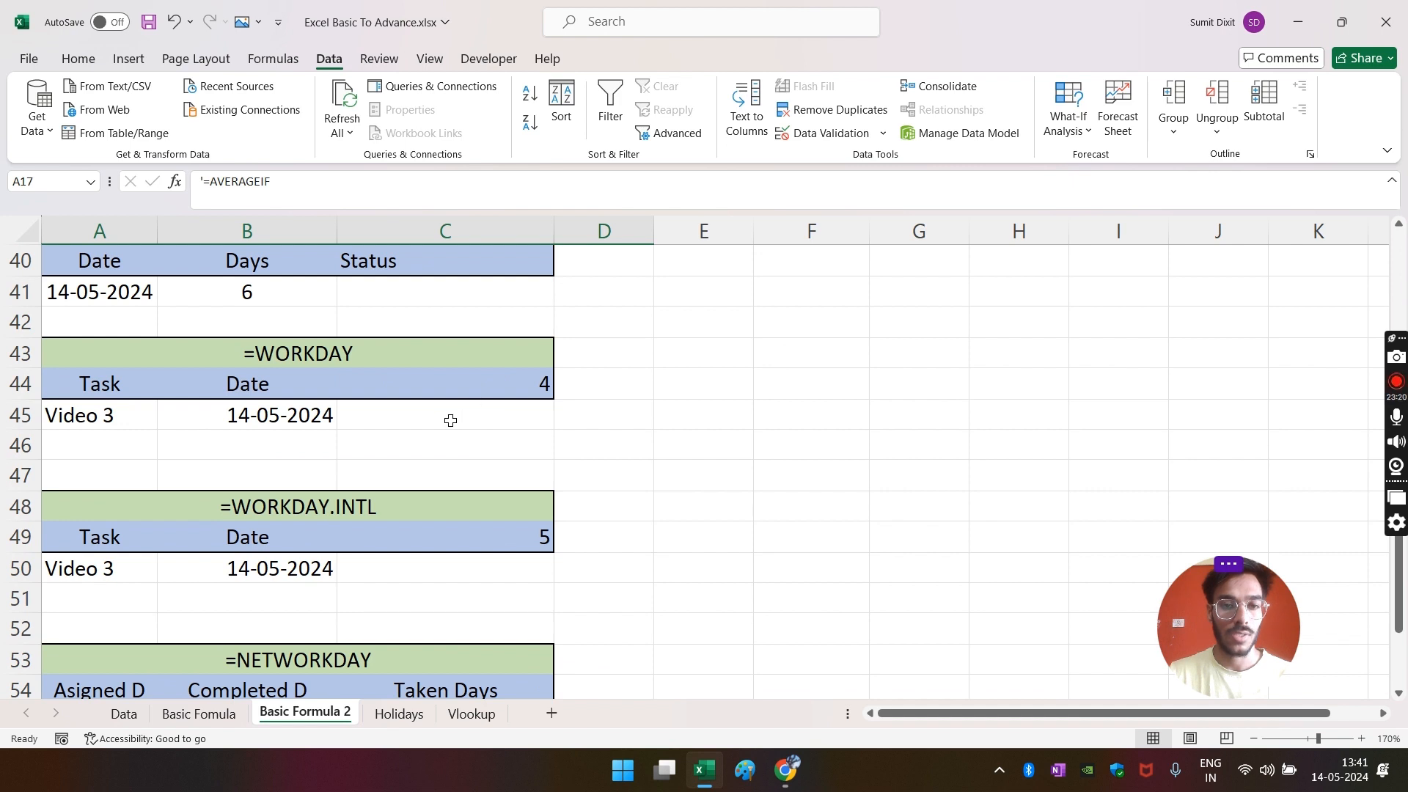
pyautogui.scroll(1, 498, 396)
pyautogui.click(528, 383)
# - Append ', TEXT' to the A39 heading so it reads '=IF + IF, IFS, TEXT'
pyautogui.click(320, 325)
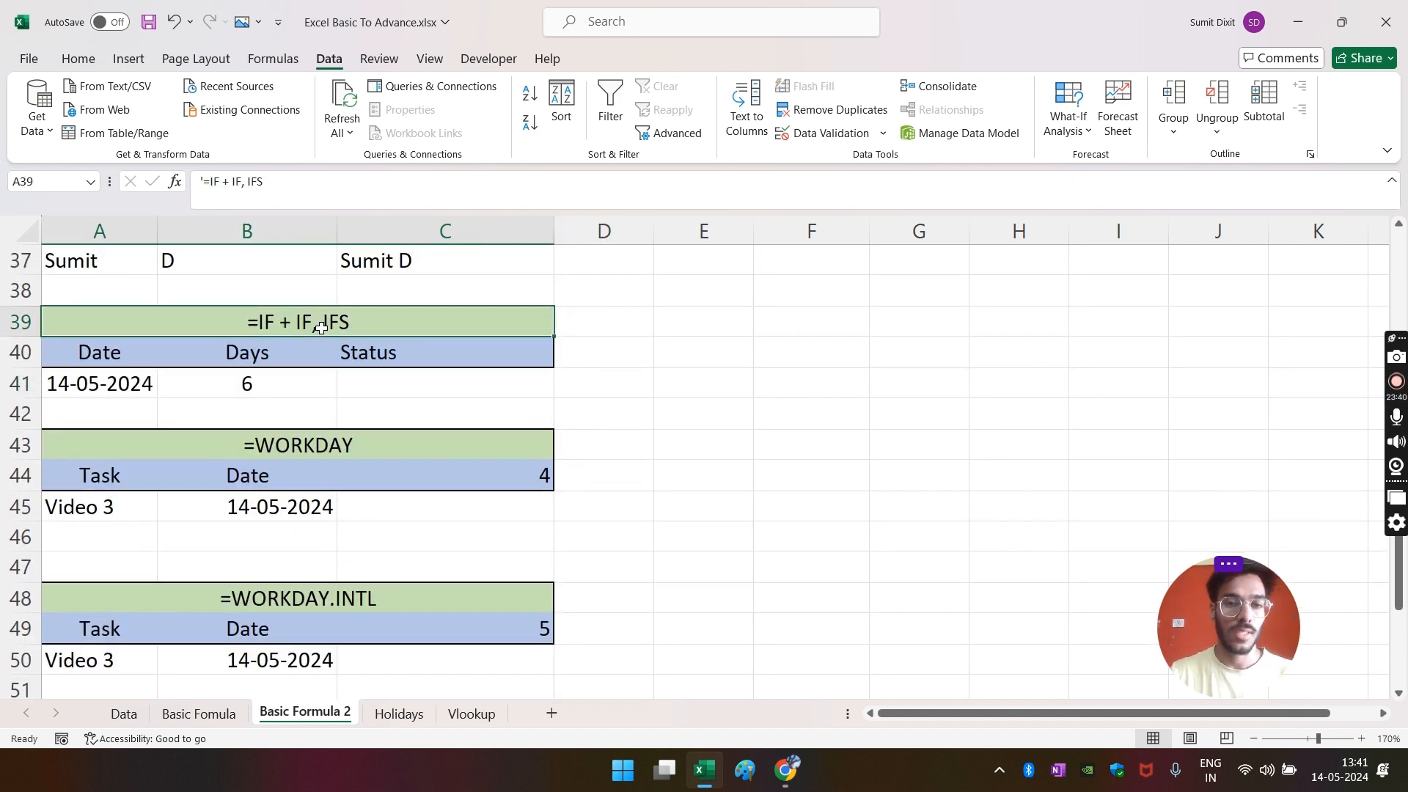
pyautogui.click(298, 190)
pyautogui.write(', TEXT')
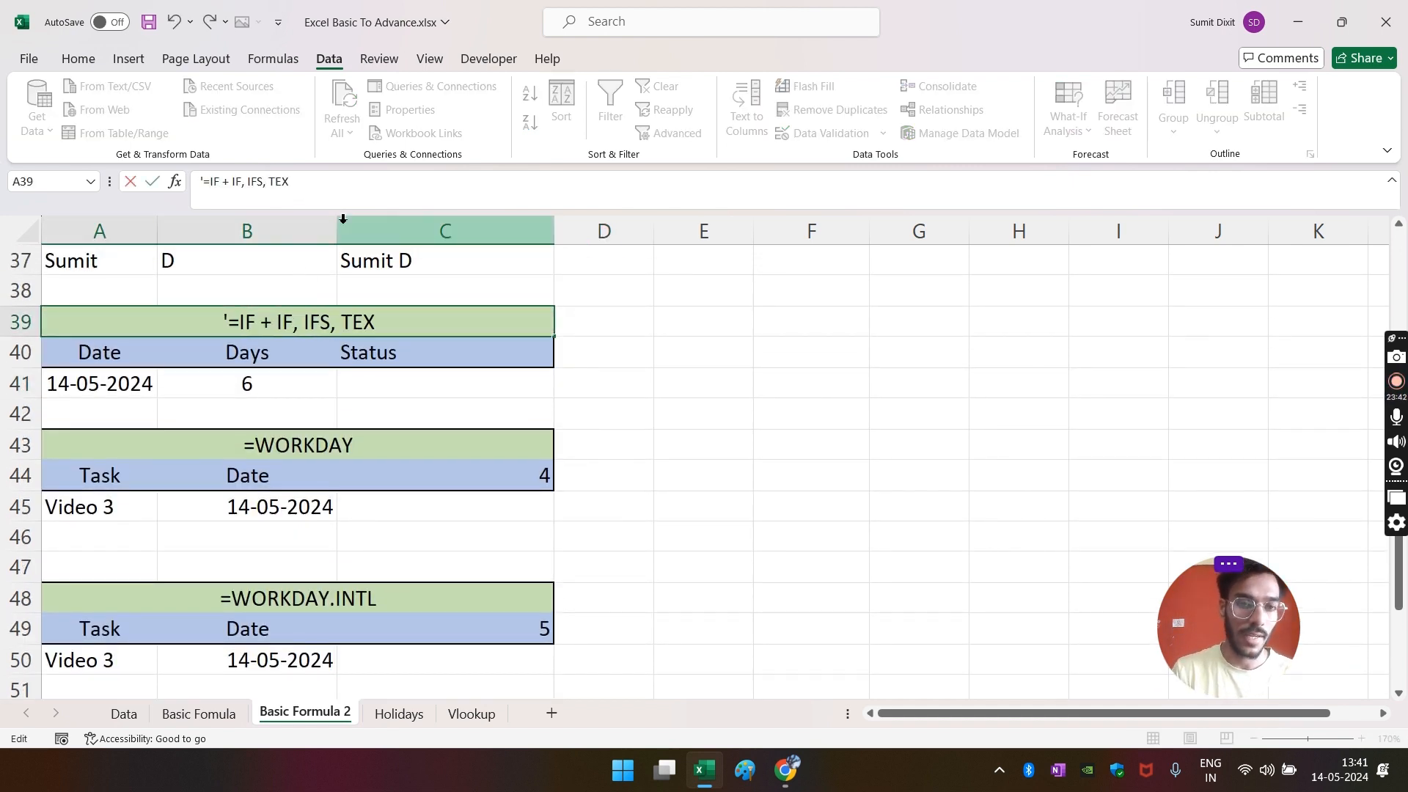
pyautogui.press('Return')
pyautogui.press('Return')
pyautogui.press('Right')
pyautogui.press('Right')
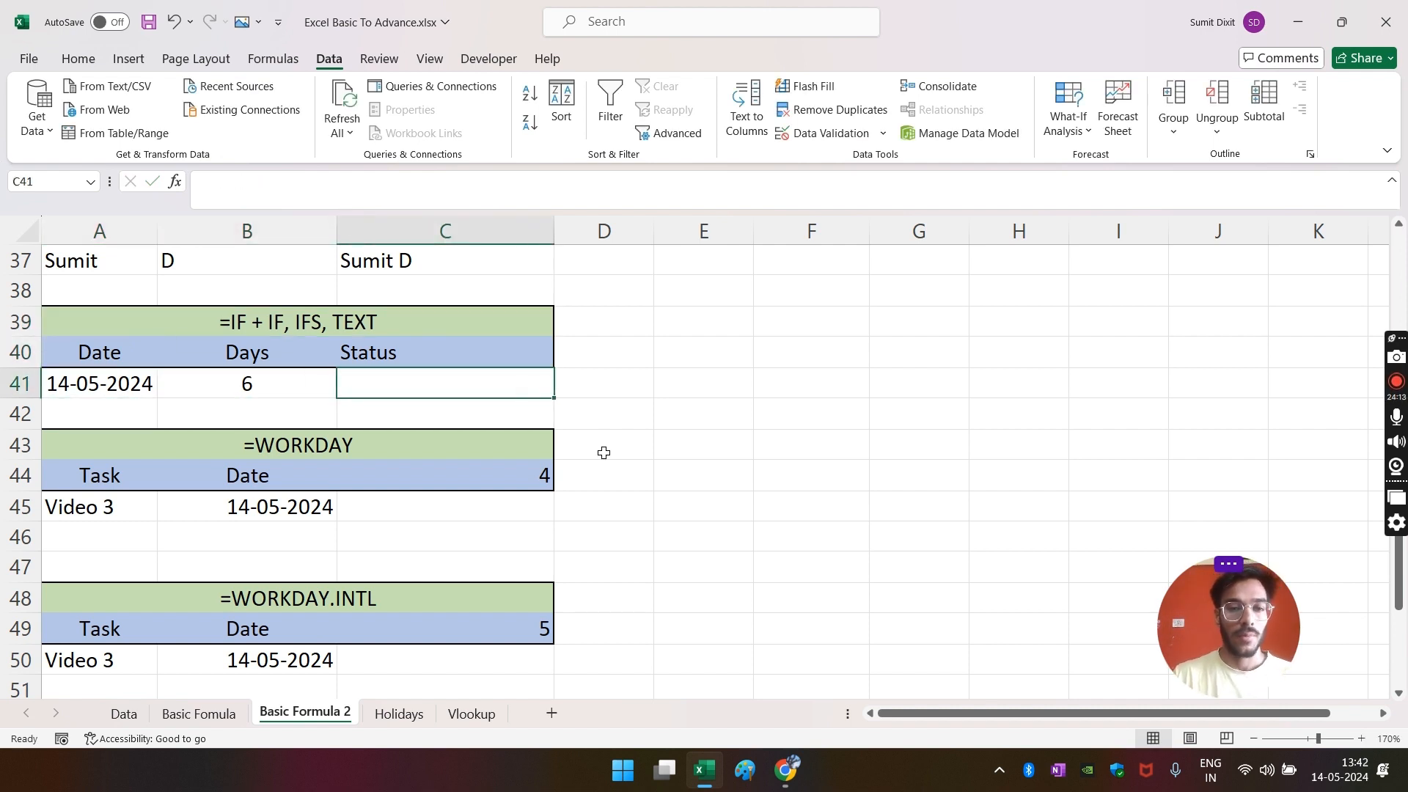
# - Enter =IF(TEXT(A41+B41,"DDD")="SUN","Holiday","Working Day") in C41, showing Working Day
pyautogui.click(245, 320)
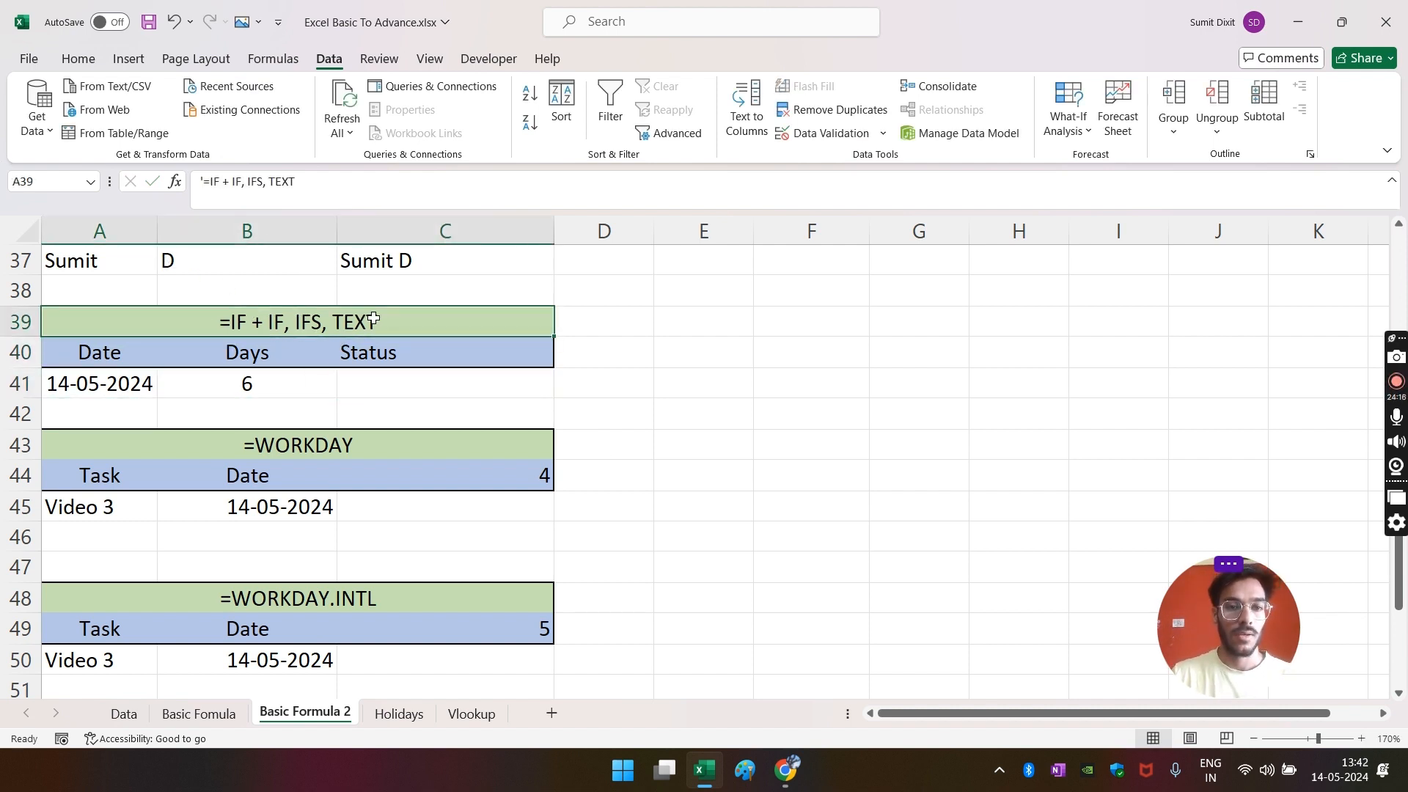
pyautogui.click(374, 381)
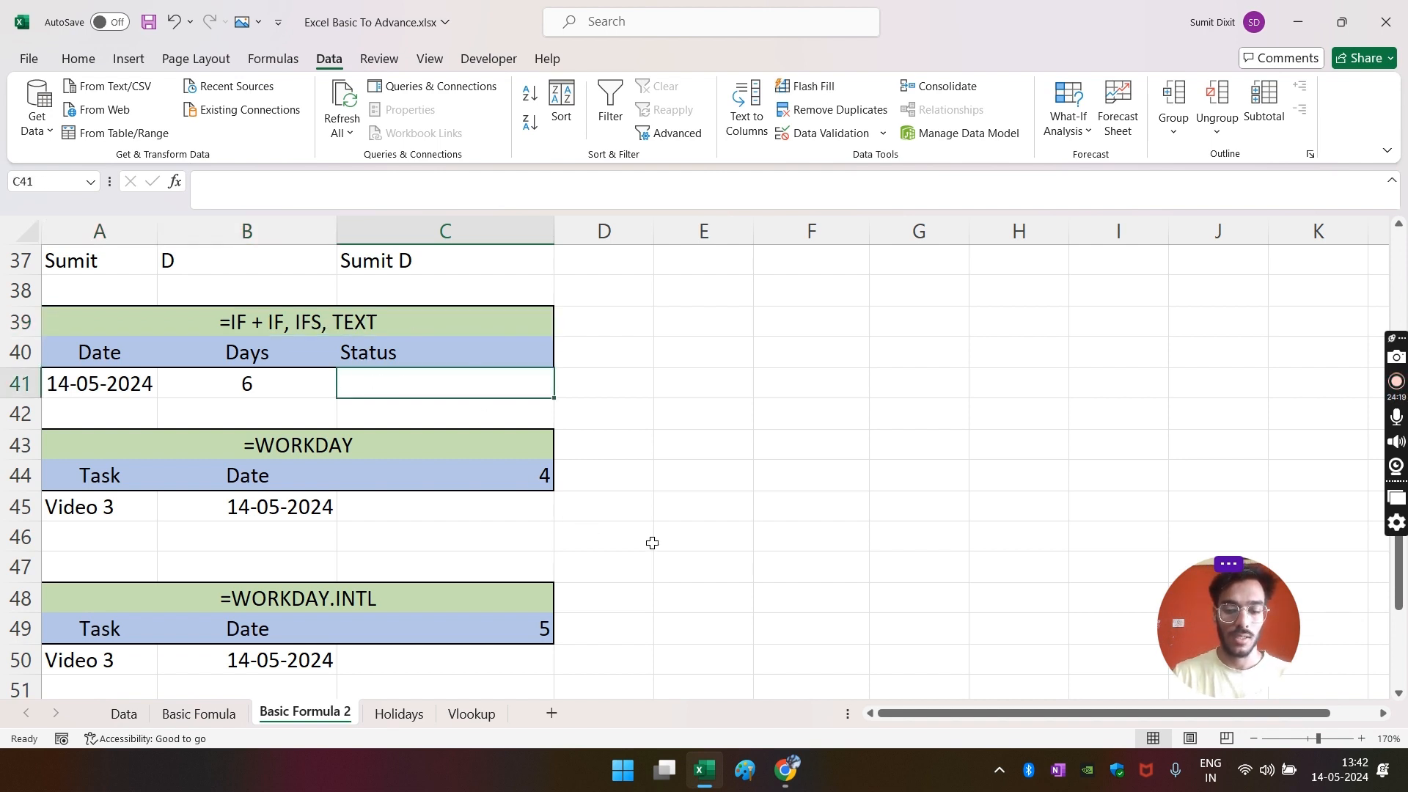
pyautogui.write('=IF(')
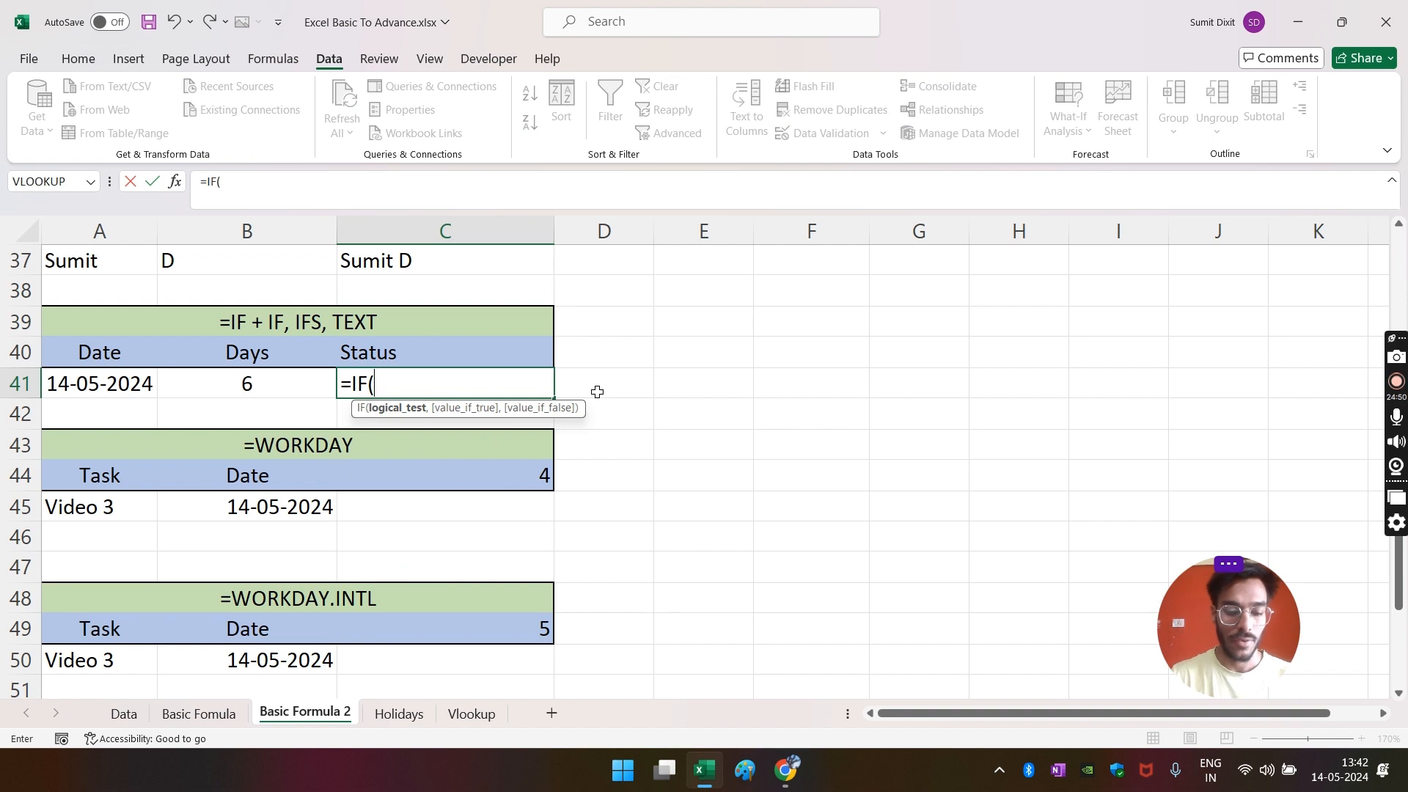
pyautogui.write('TEST')
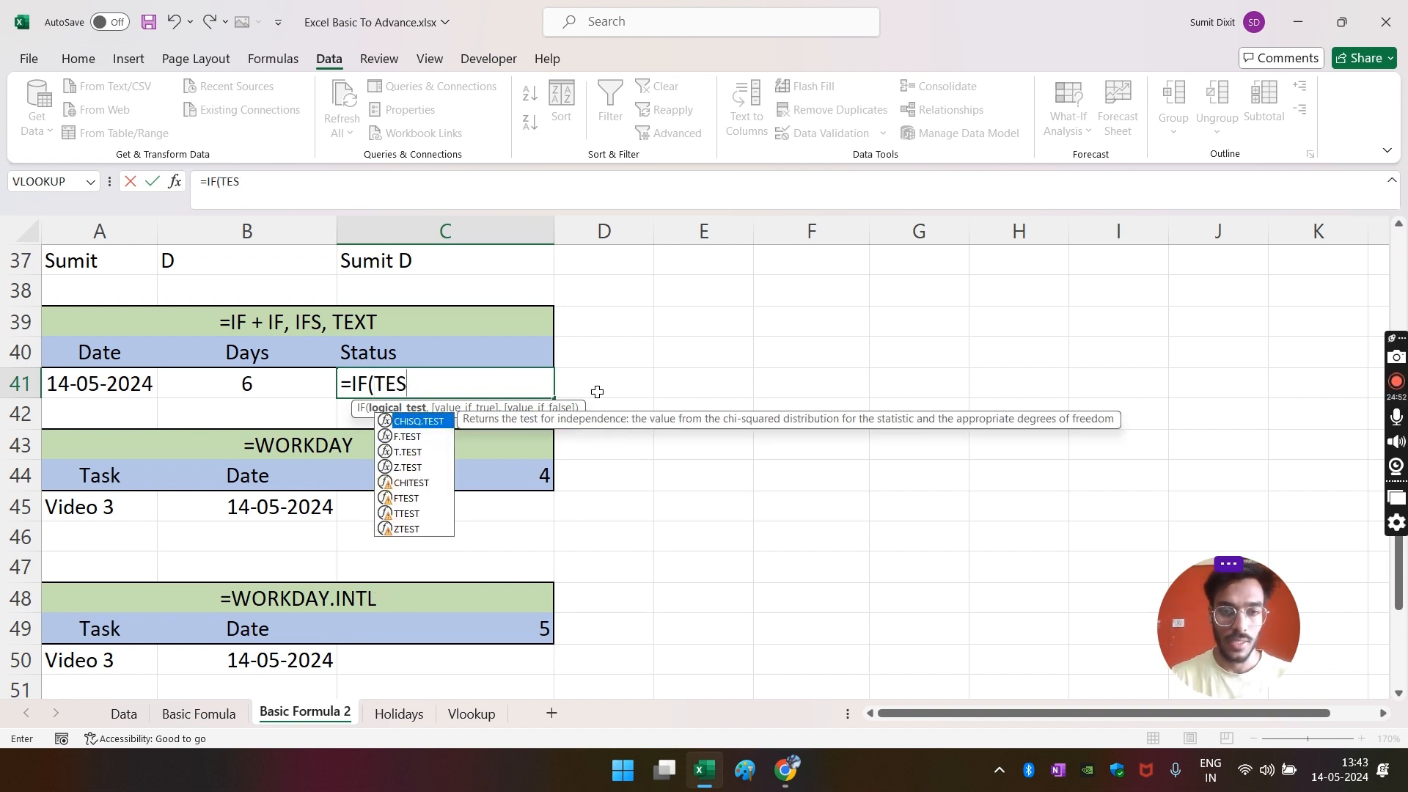
pyautogui.press('BackSpace')
pyautogui.write('XT(')
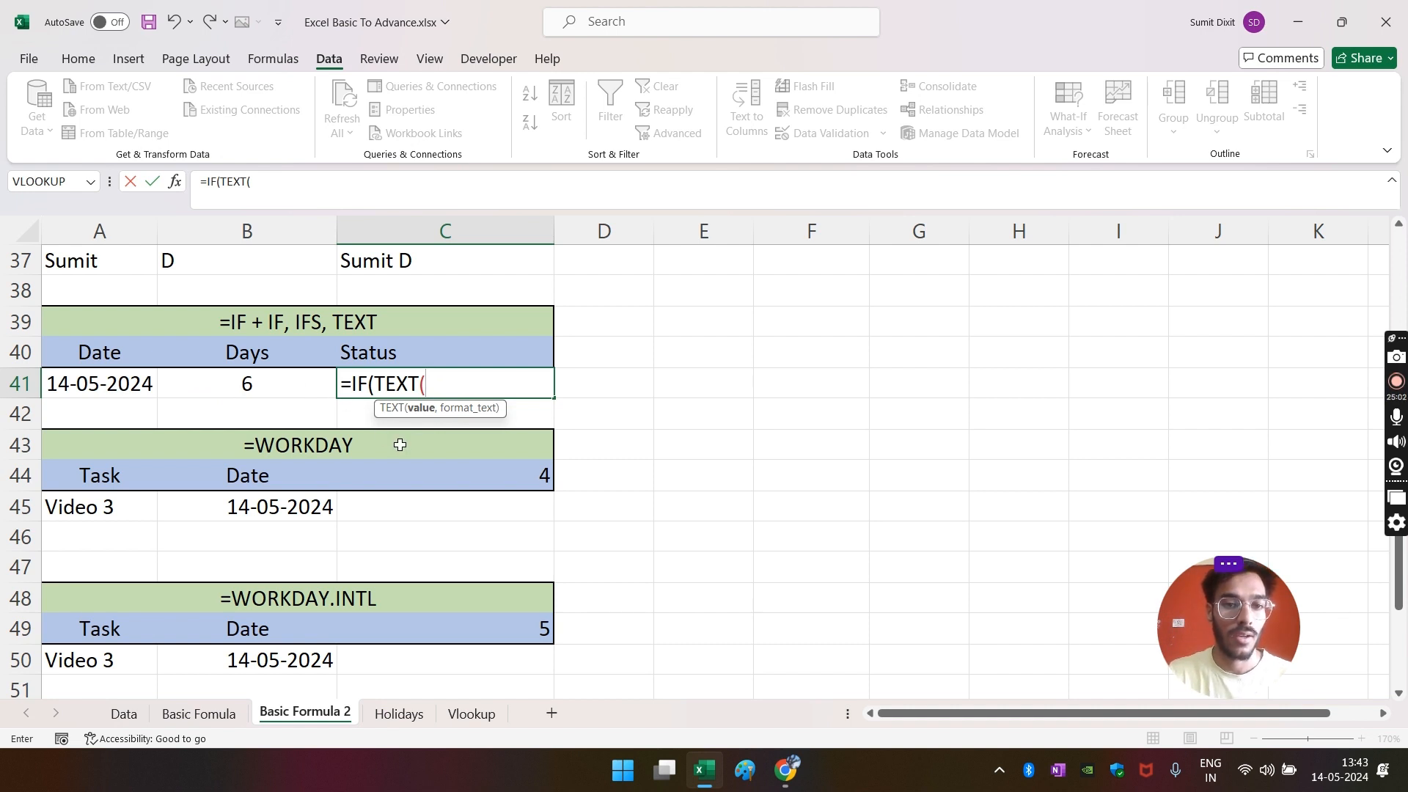
pyautogui.click(124, 391)
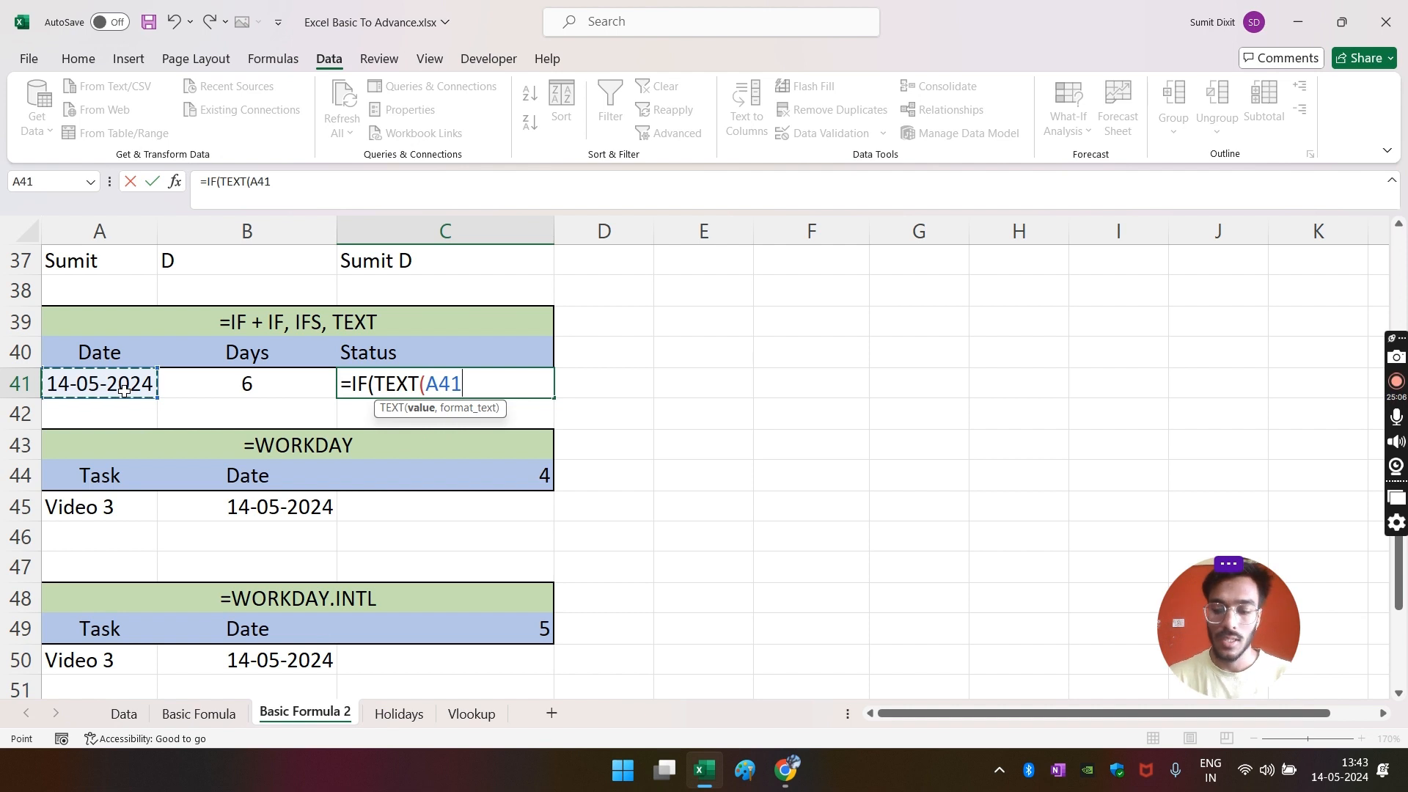
pyautogui.write('+')
pyautogui.click(236, 385)
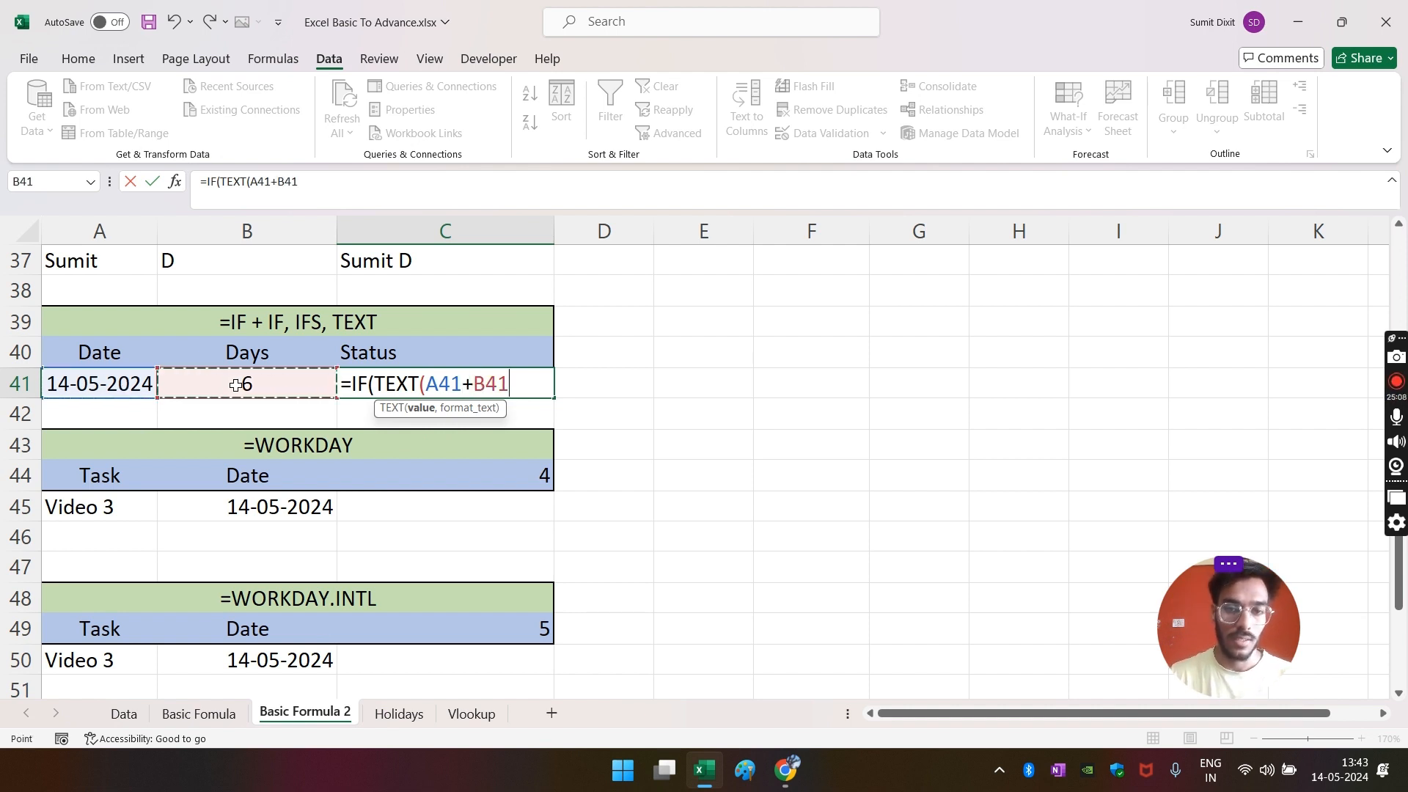
pyautogui.write(',')
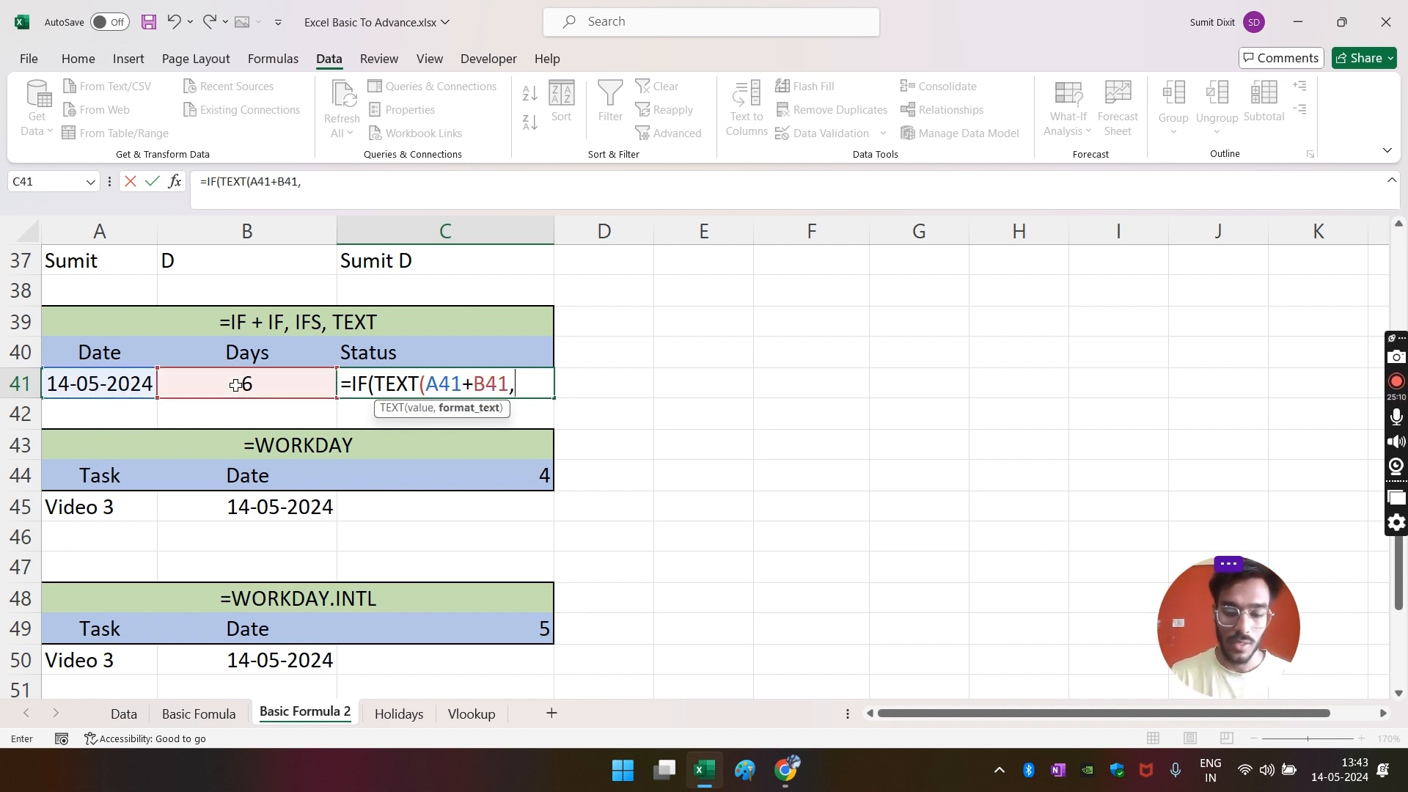
pyautogui.write('"DDD')
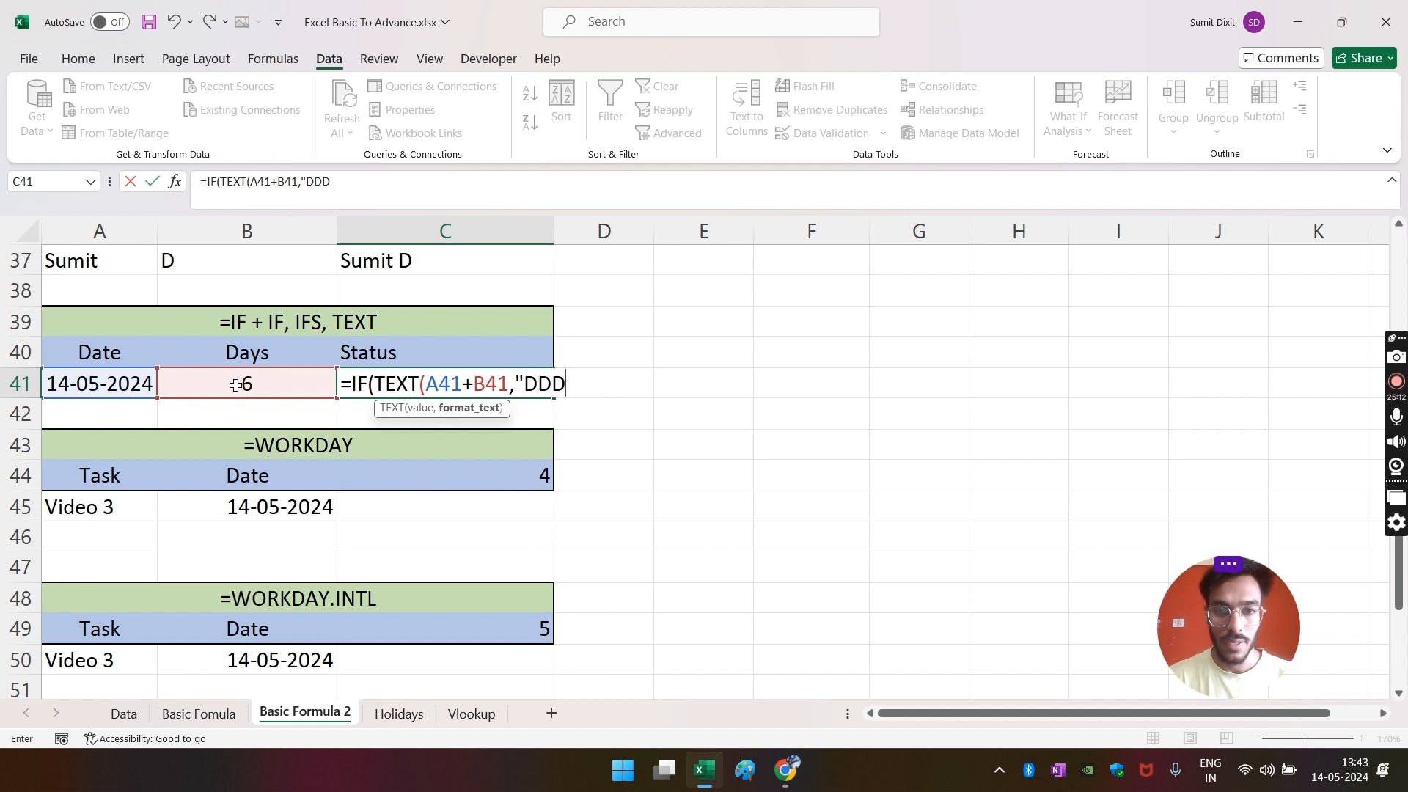
pyautogui.write('"')
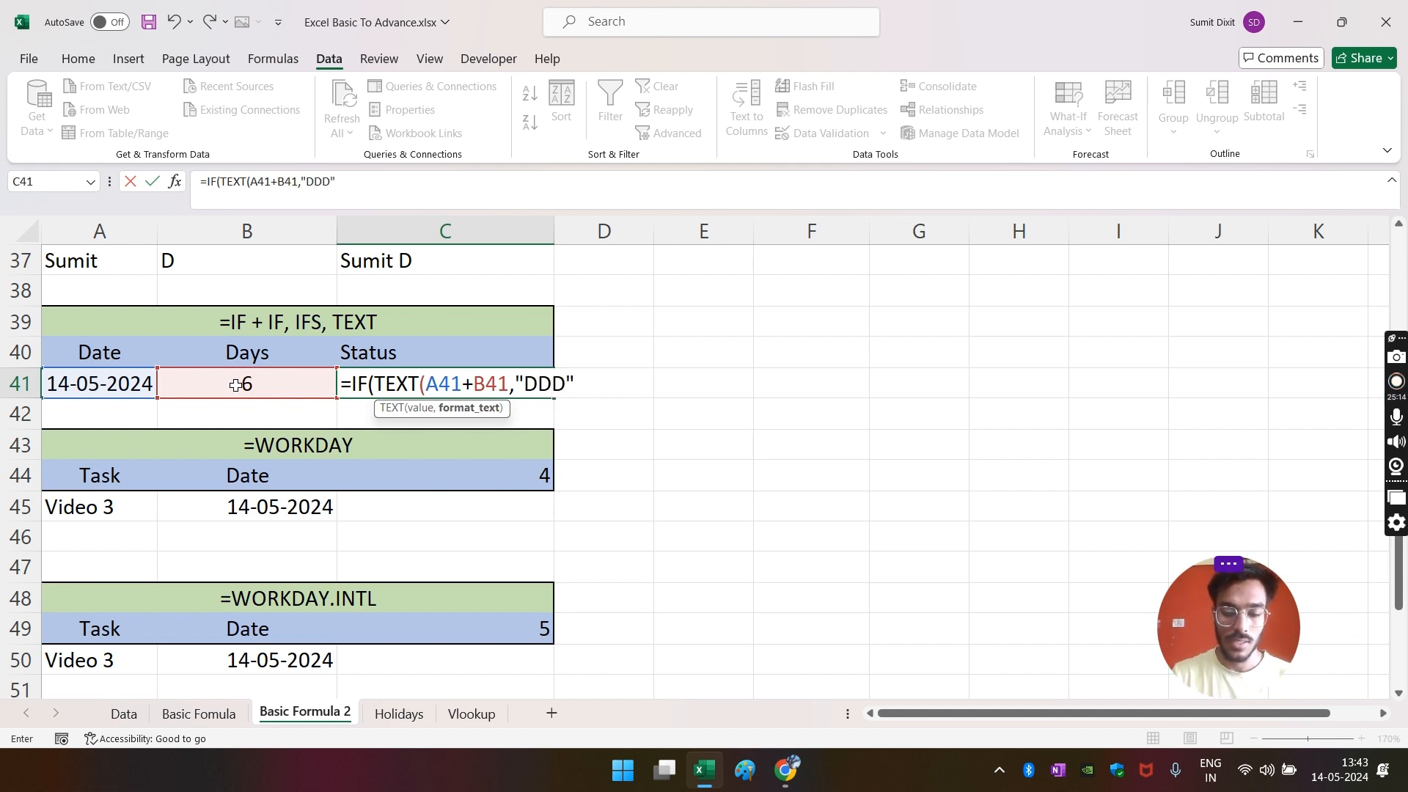
pyautogui.write(')=')
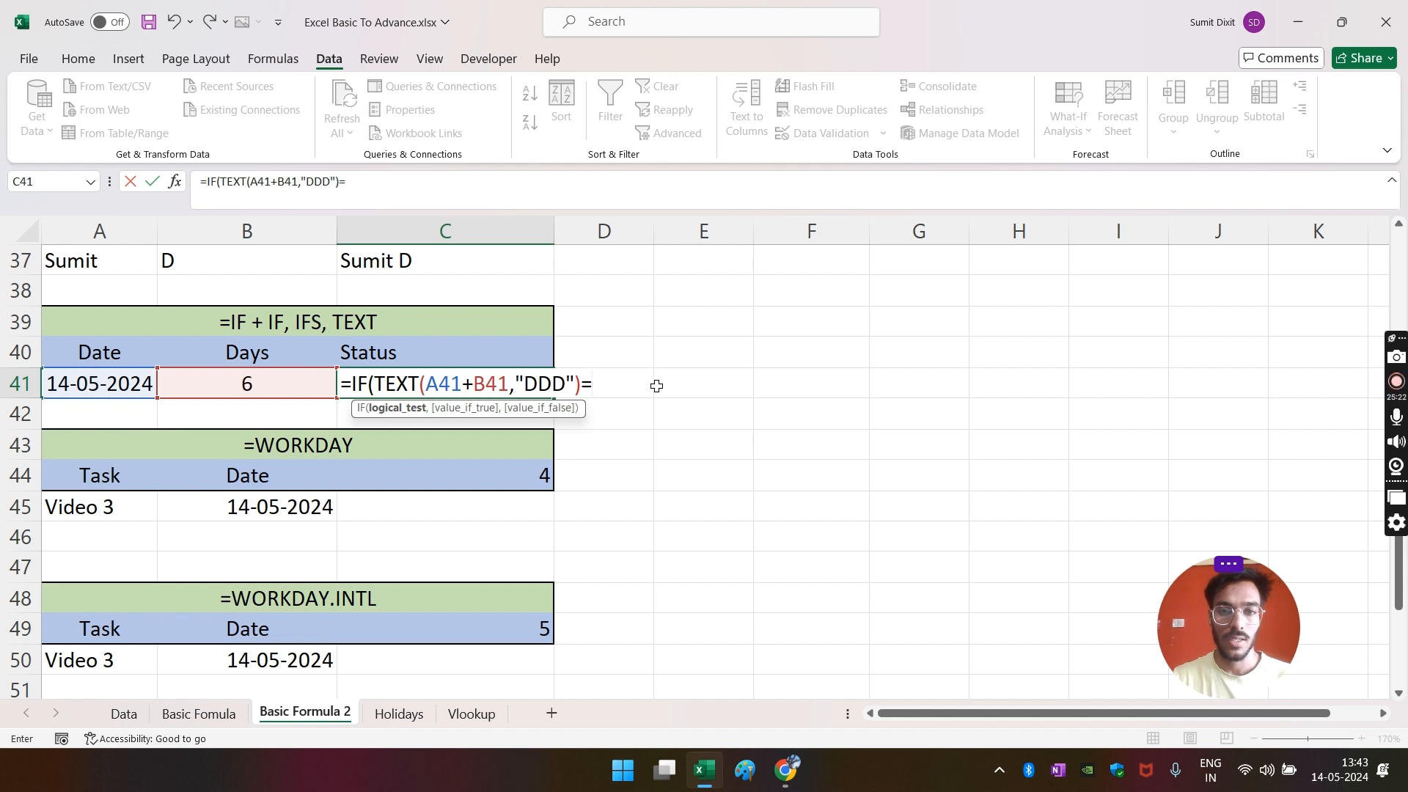
pyautogui.write('"S')
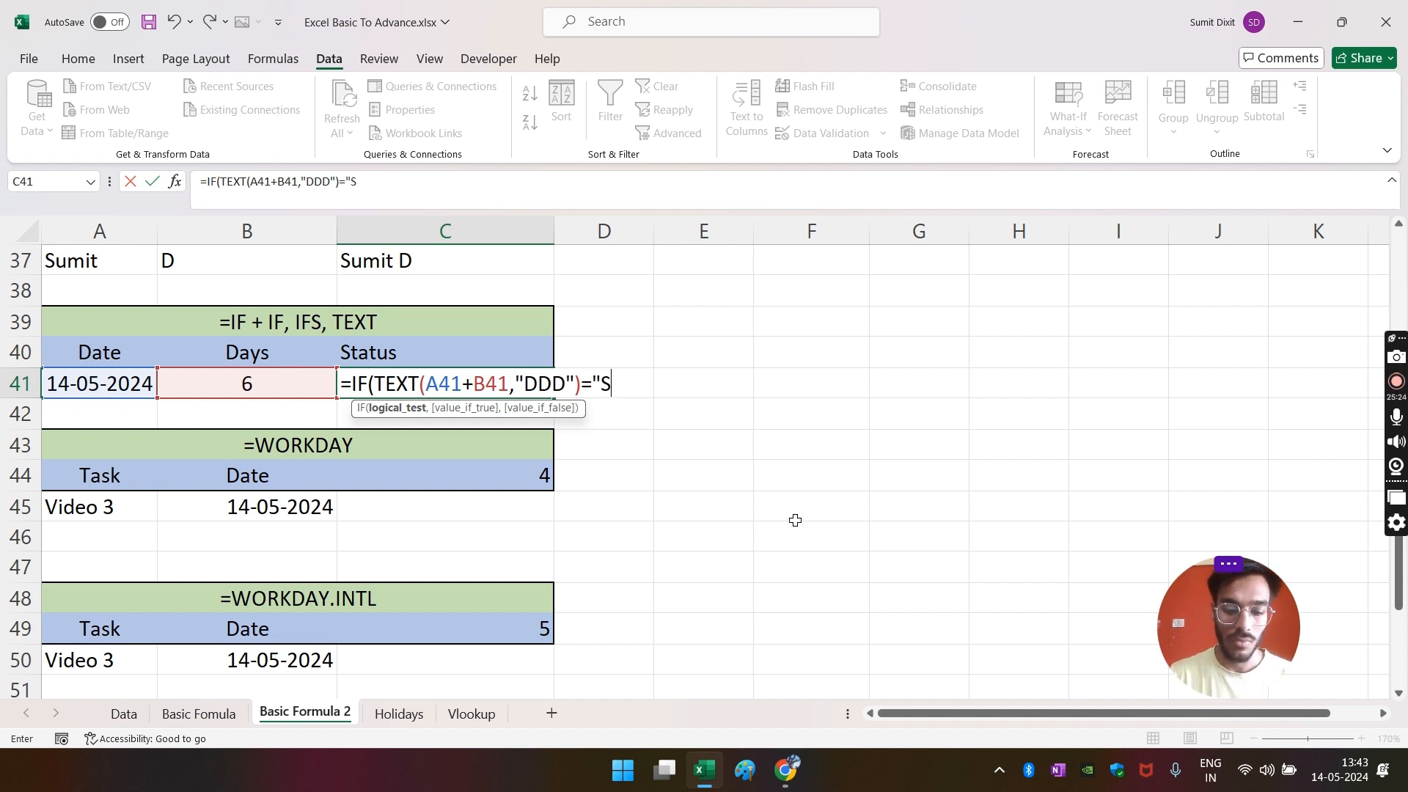
pyautogui.write('UN",')
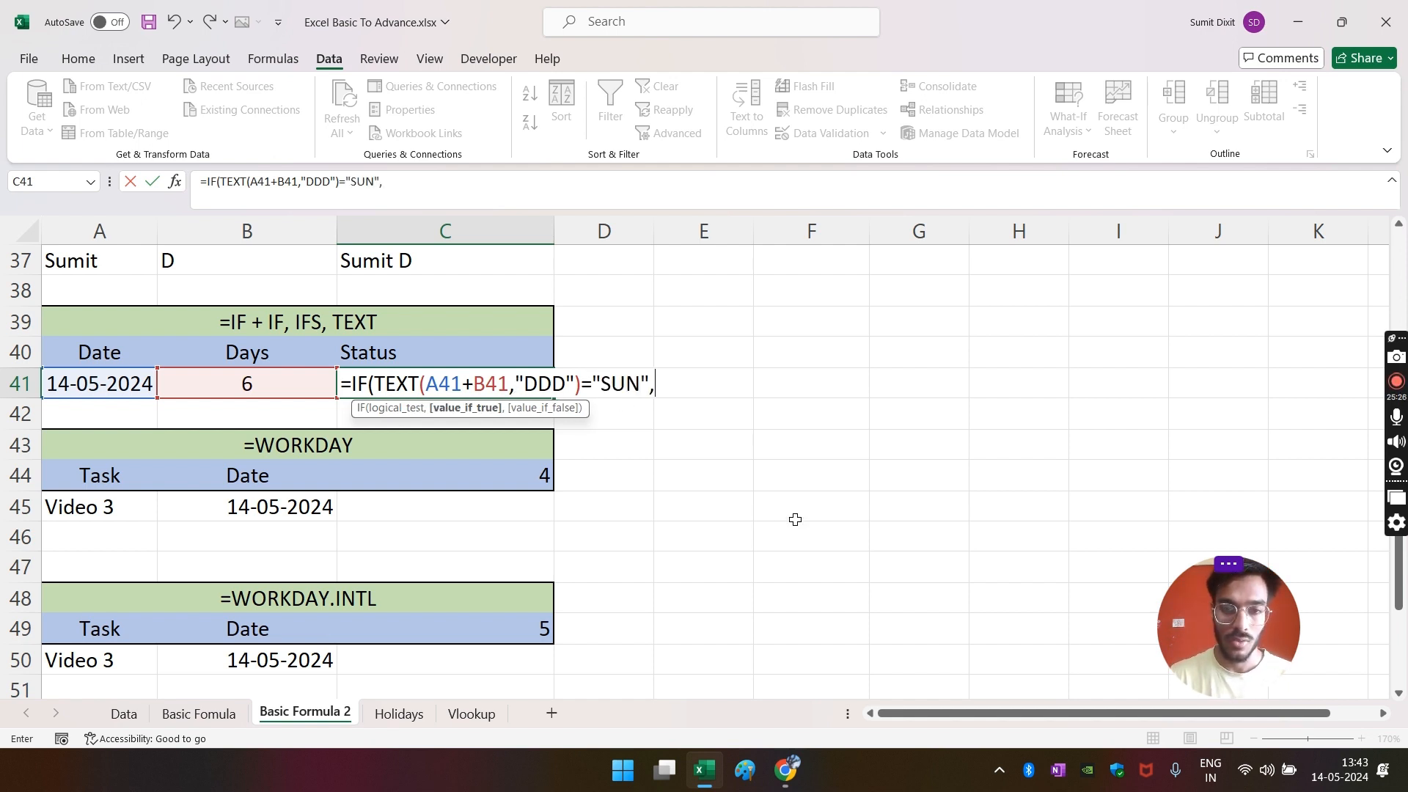
pyautogui.write('"hOLIDAY')
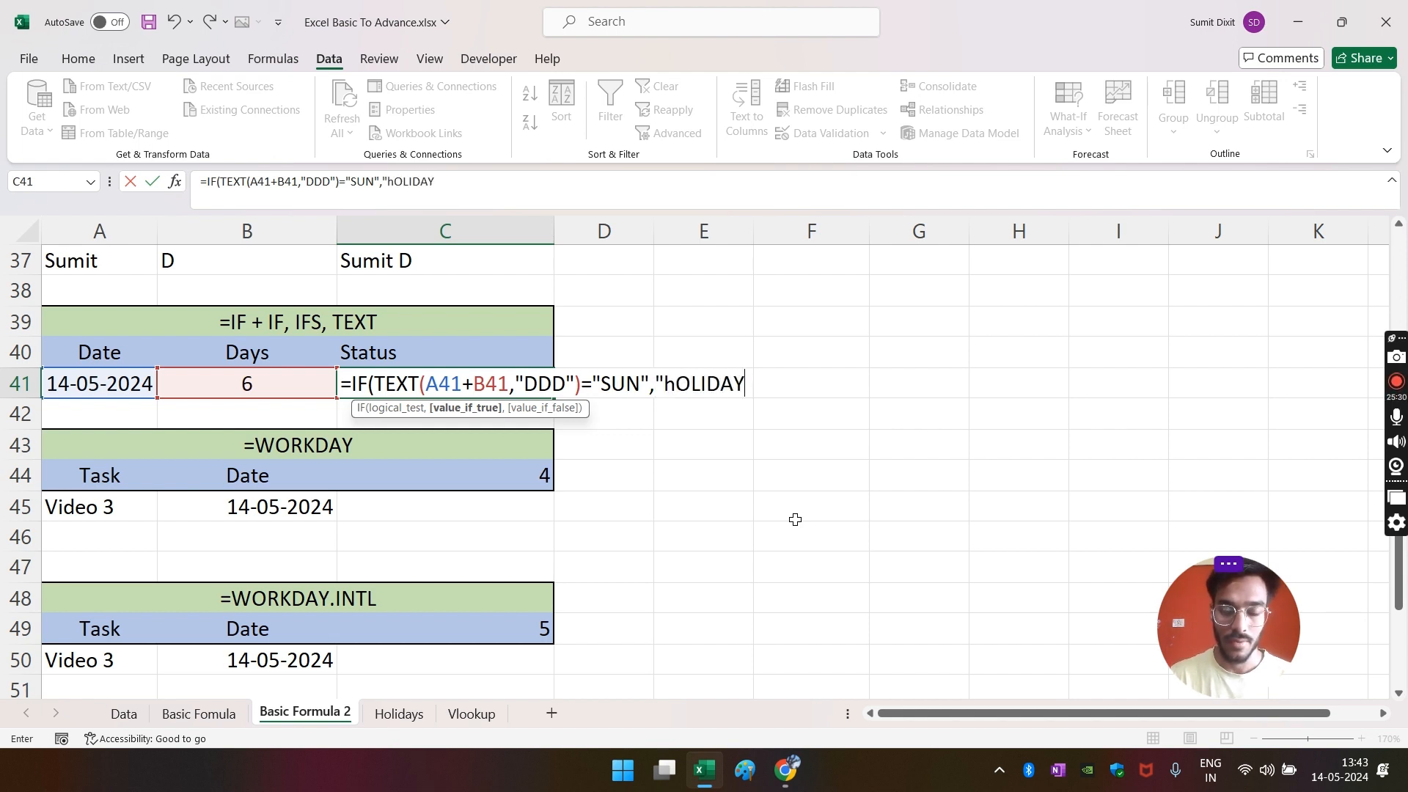
pyautogui.press('BackSpace')
pyautogui.press('BackSpace')
pyautogui.press('BackSpace')
pyautogui.press('BackSpace')
pyautogui.press('BackSpace')
pyautogui.press('BackSpace')
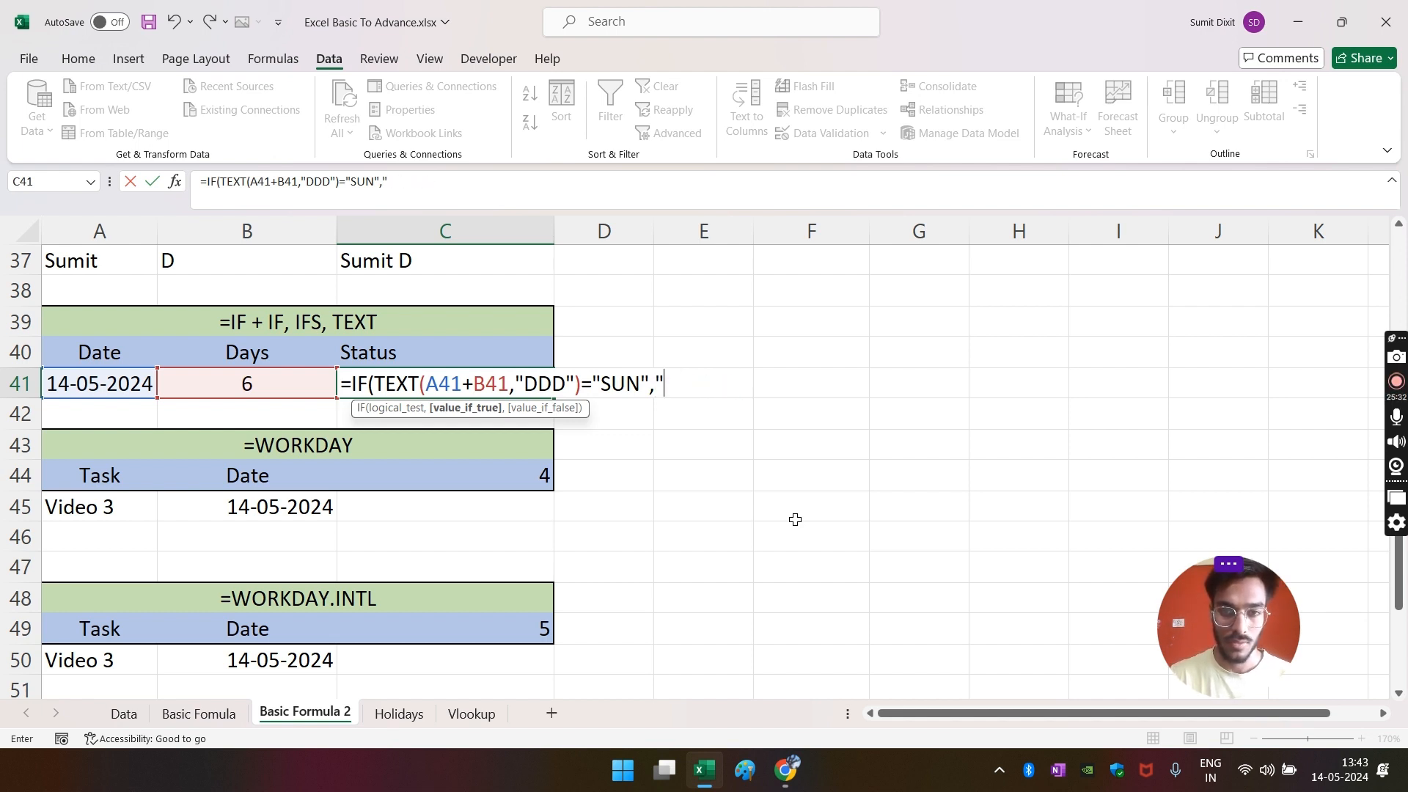
pyautogui.write('Holi')
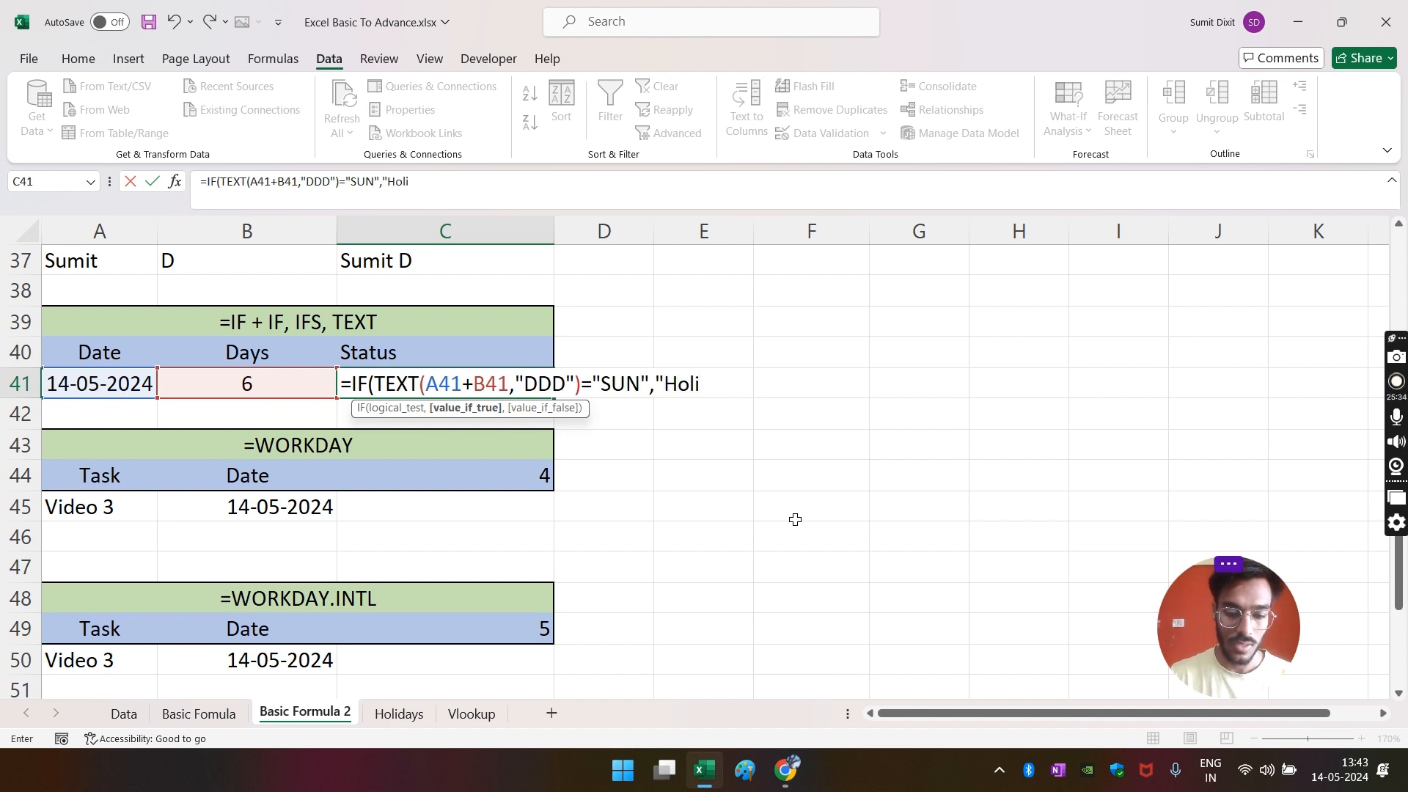
pyautogui.write('day"')
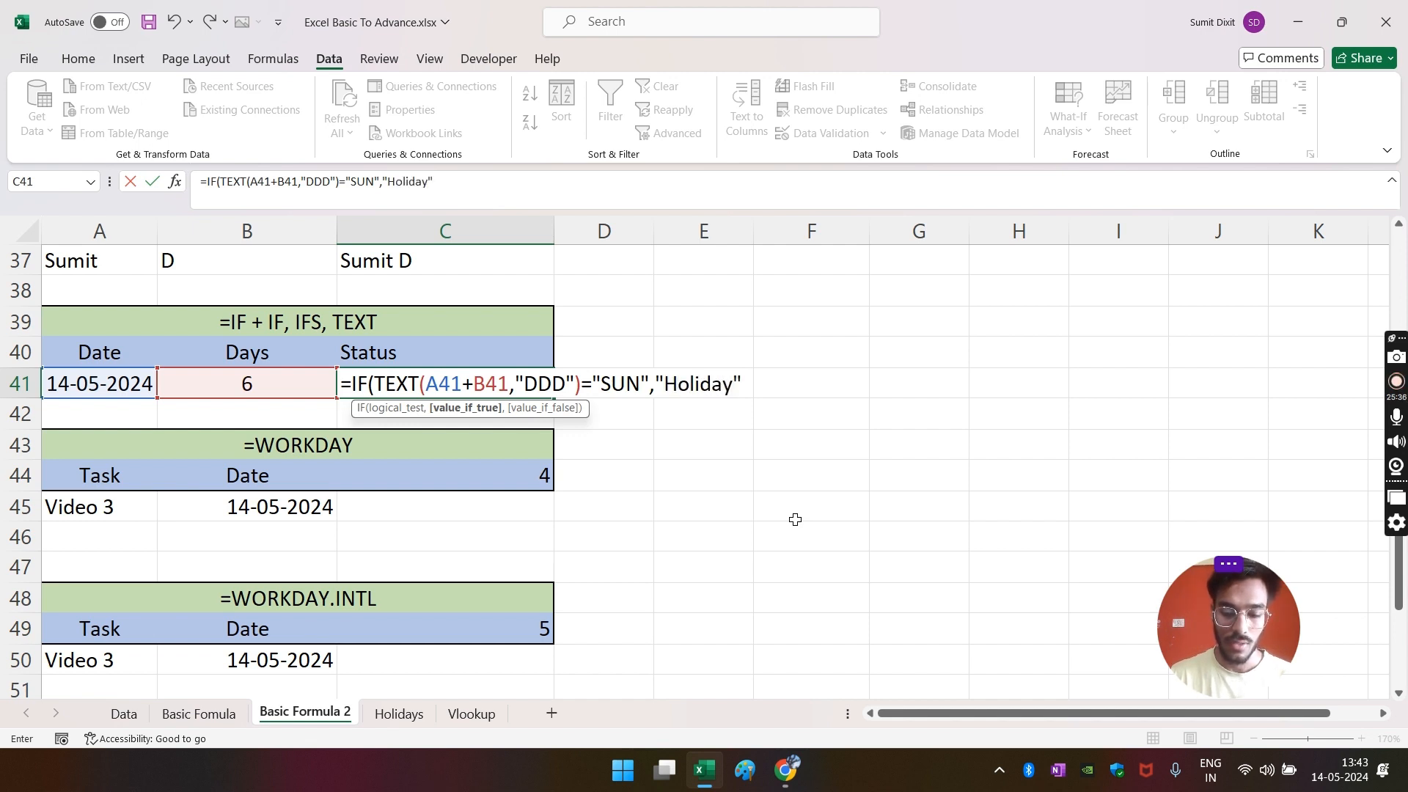
pyautogui.write(',"')
pyautogui.write('Wor')
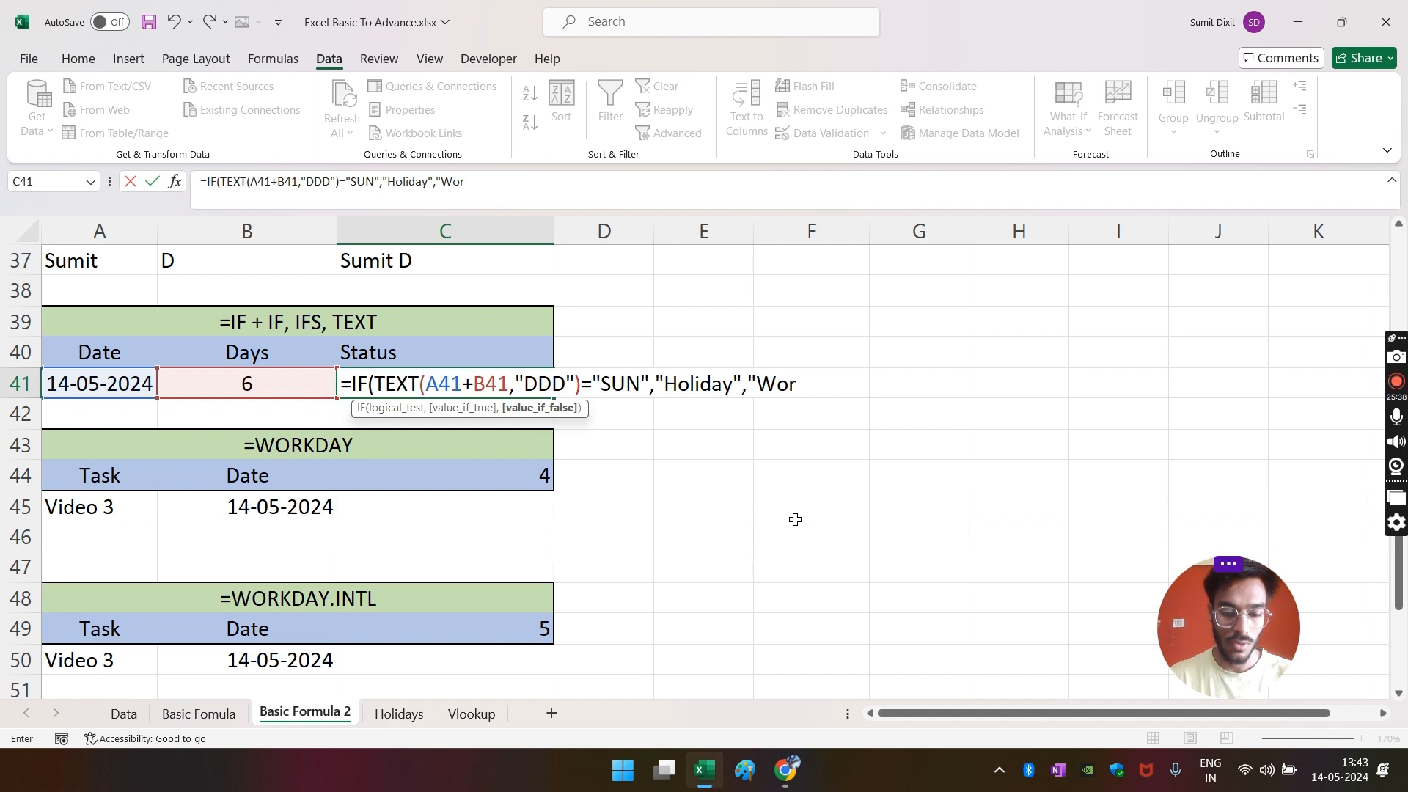
pyautogui.write('king Day')
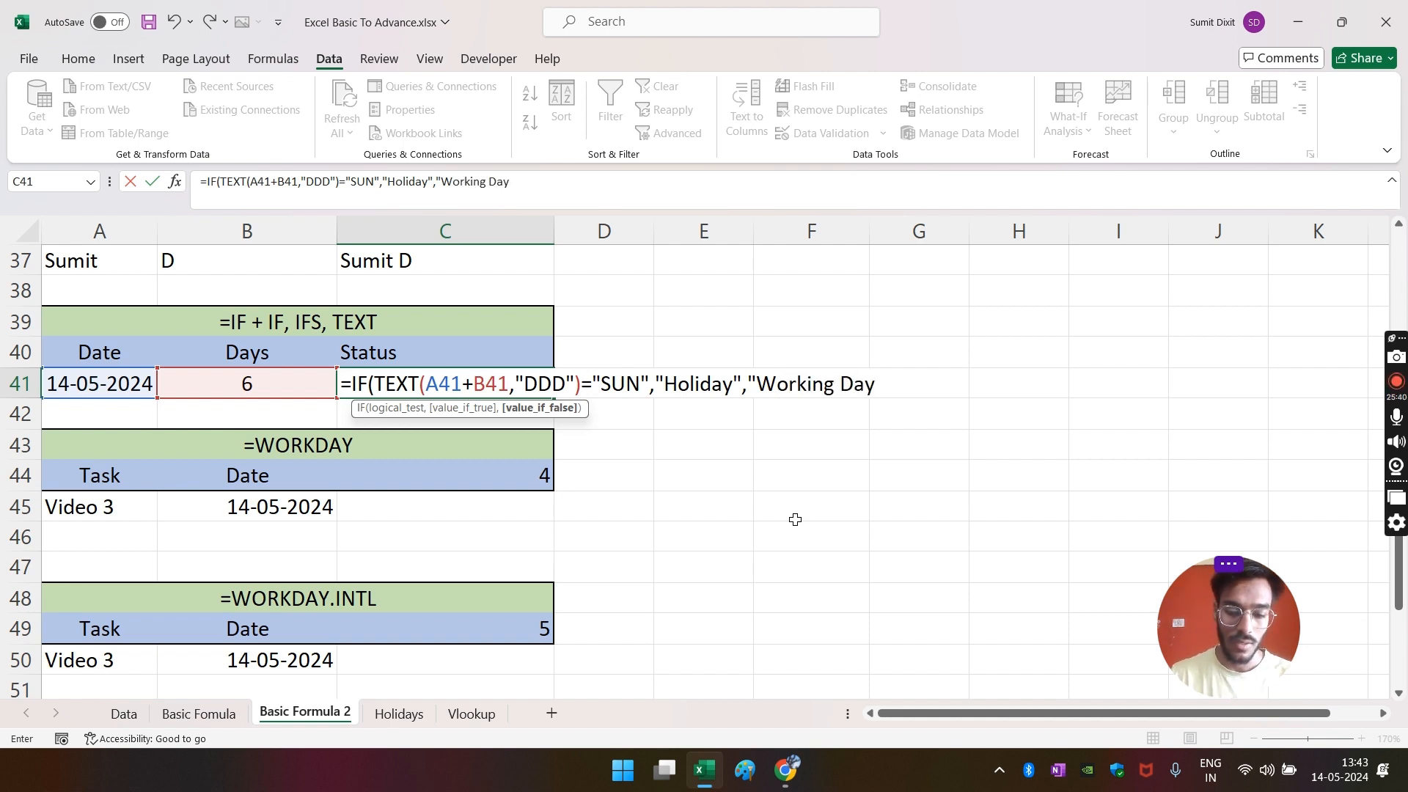
pyautogui.write('")')
pyautogui.press('Return')
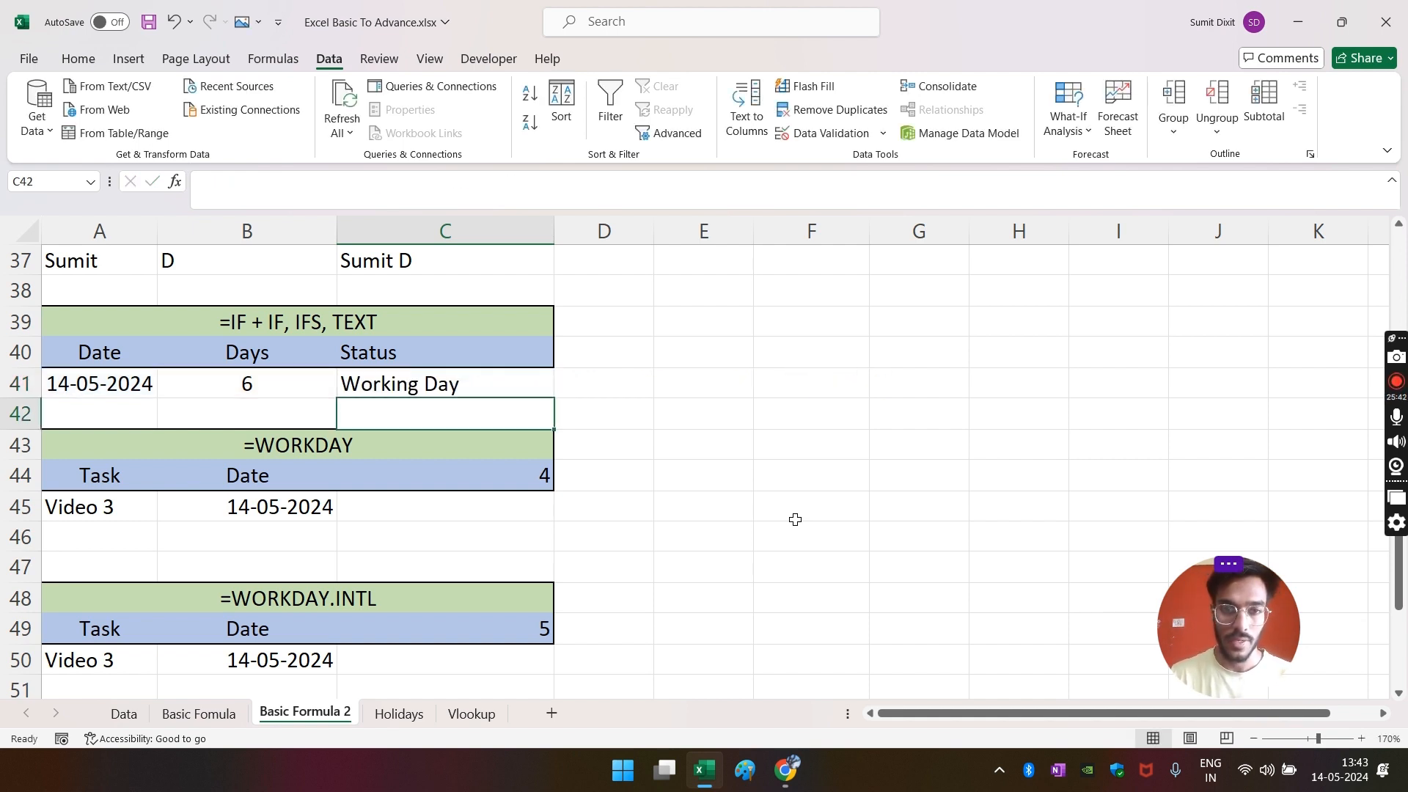
# - Review C41's formula and check the weekday on the Windows taskbar calendar
pyautogui.press('Up')
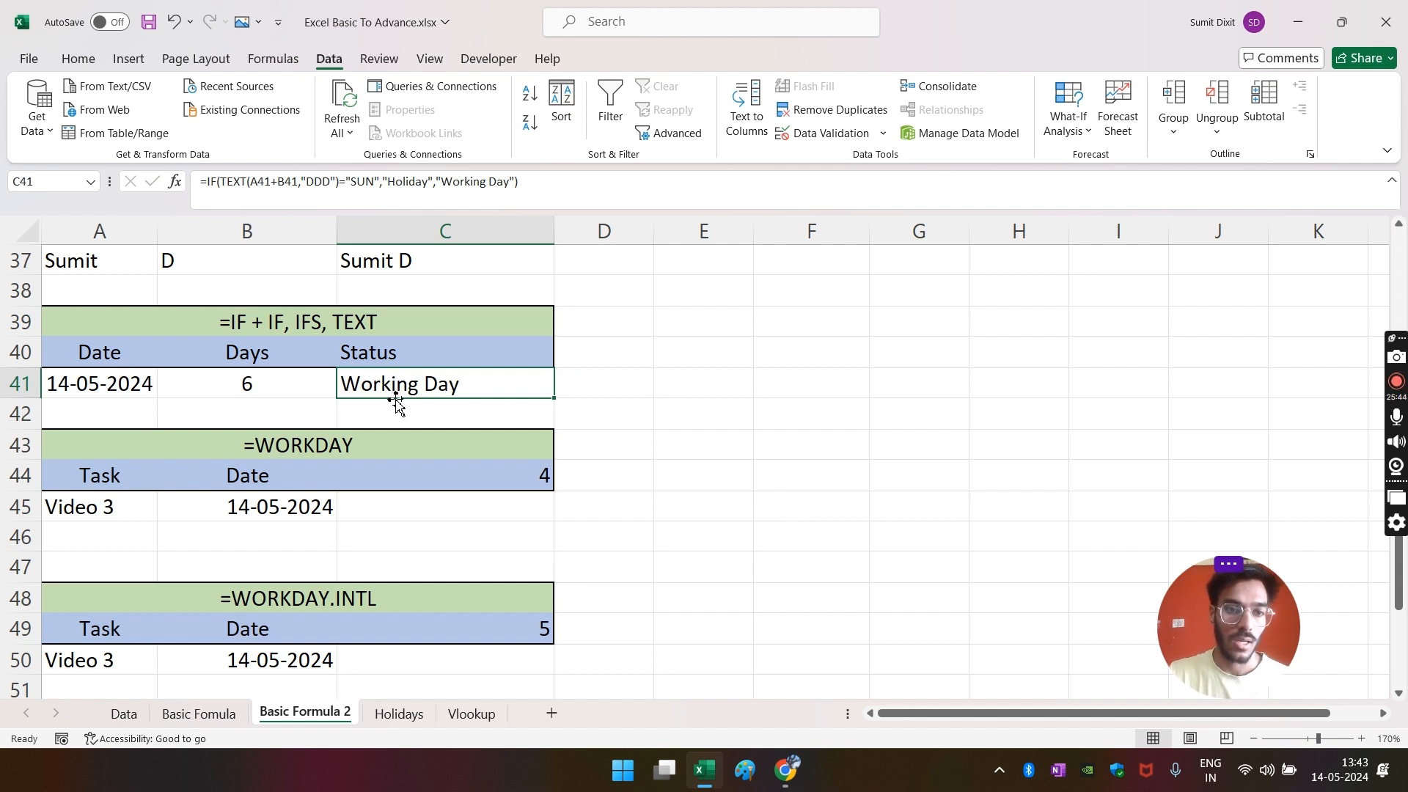
pyautogui.click(264, 404)
pyautogui.click(506, 402)
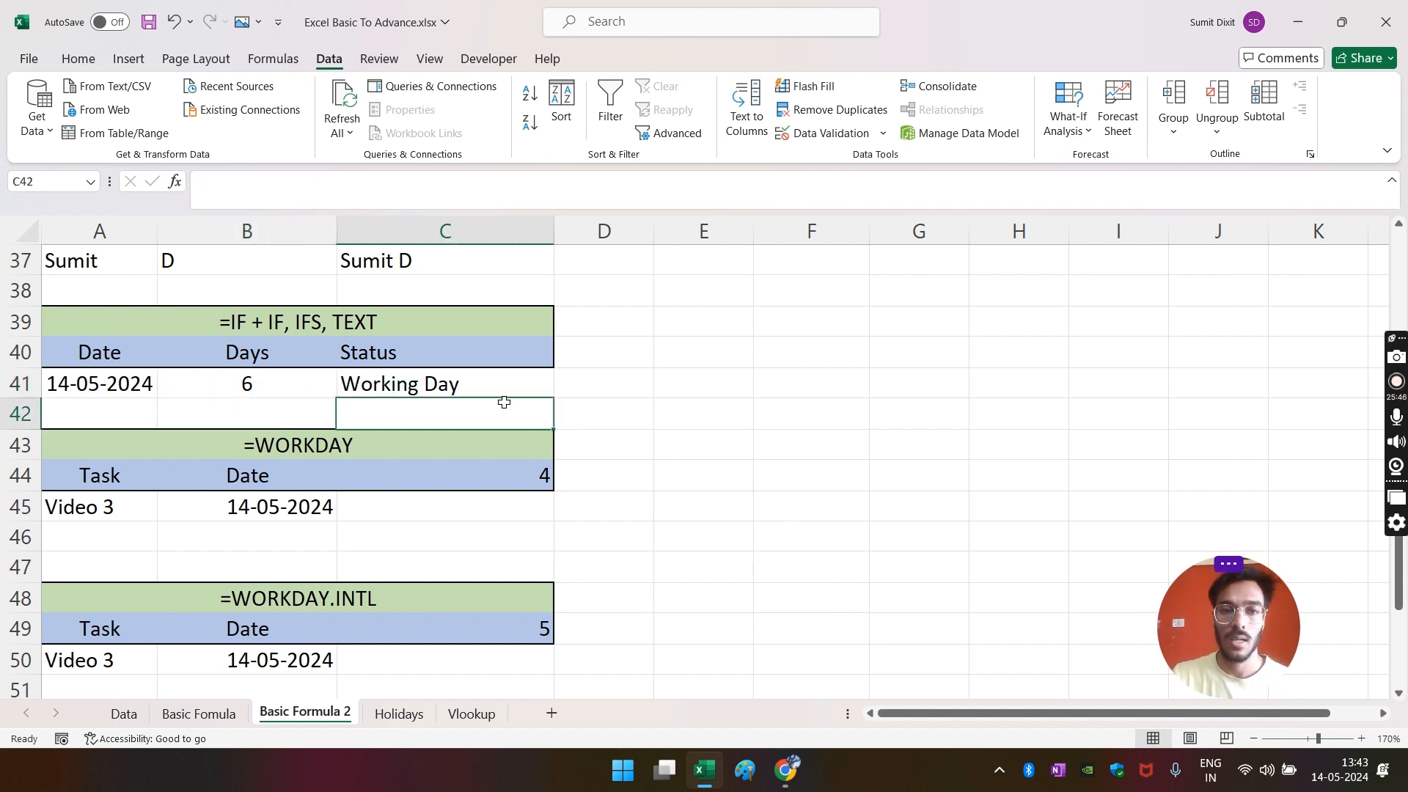
pyautogui.click(1334, 785)
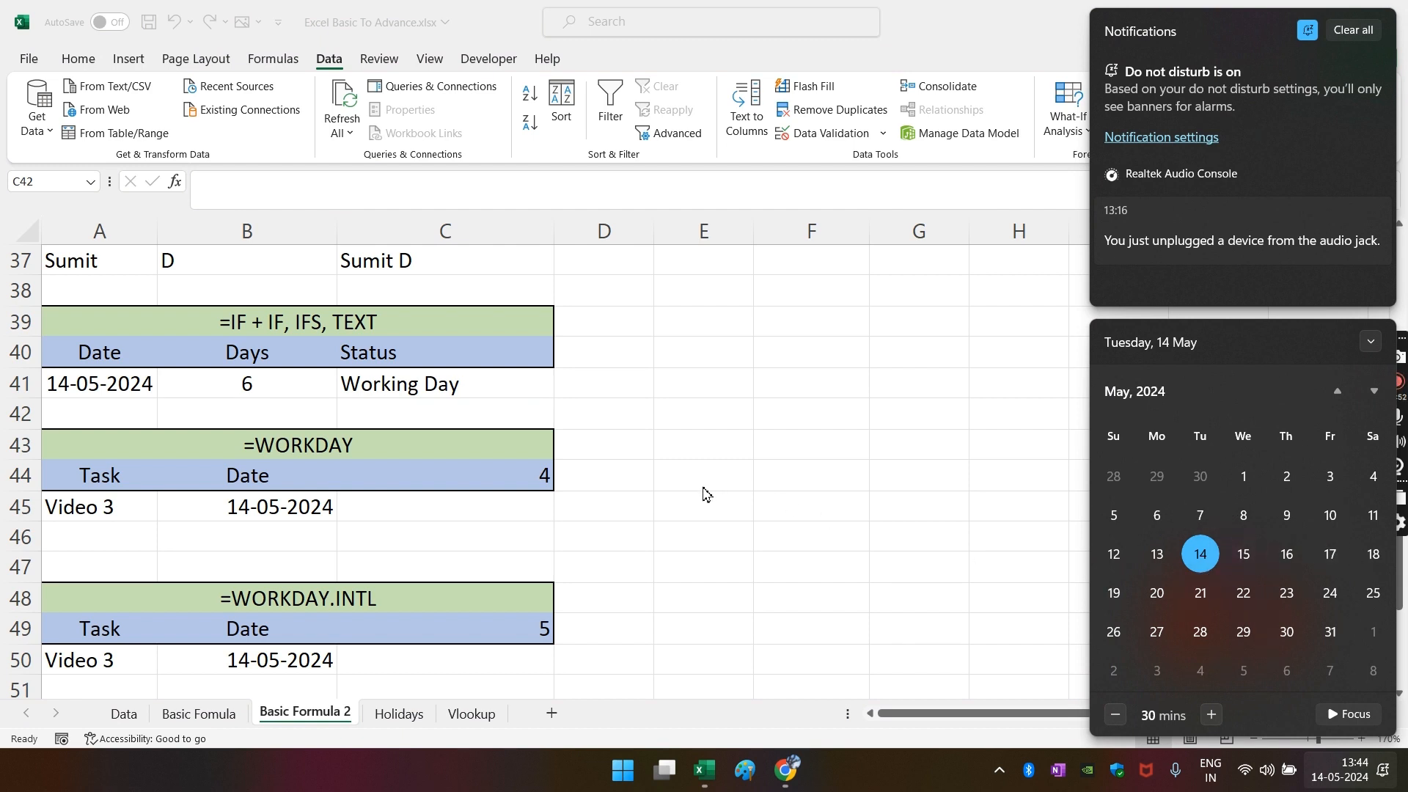
pyautogui.click(638, 517)
# - Change the Days value in B41 to 5 and reopen the calendar to check the date
pyautogui.click(424, 384)
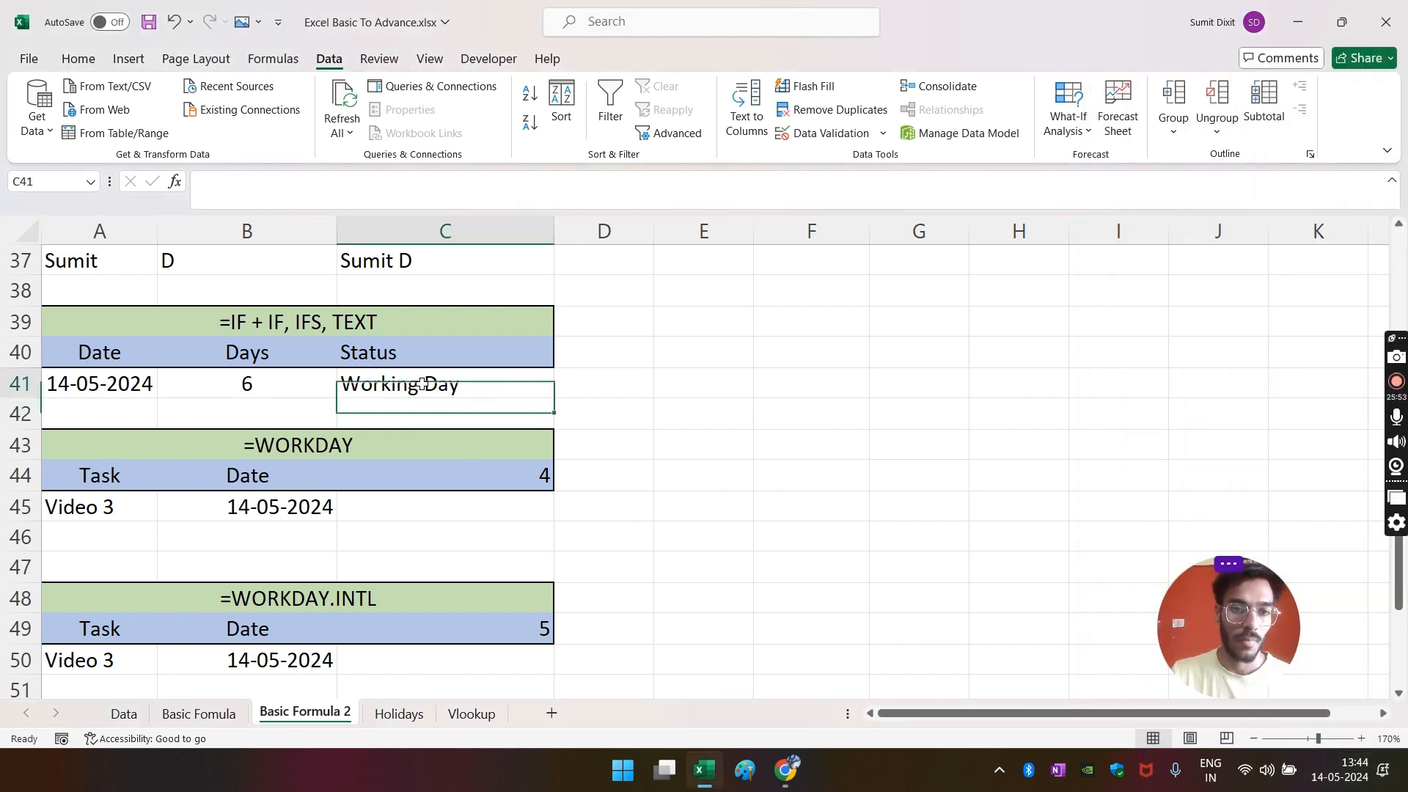
pyautogui.write('5')
pyautogui.press('Return')
pyautogui.click(289, 389)
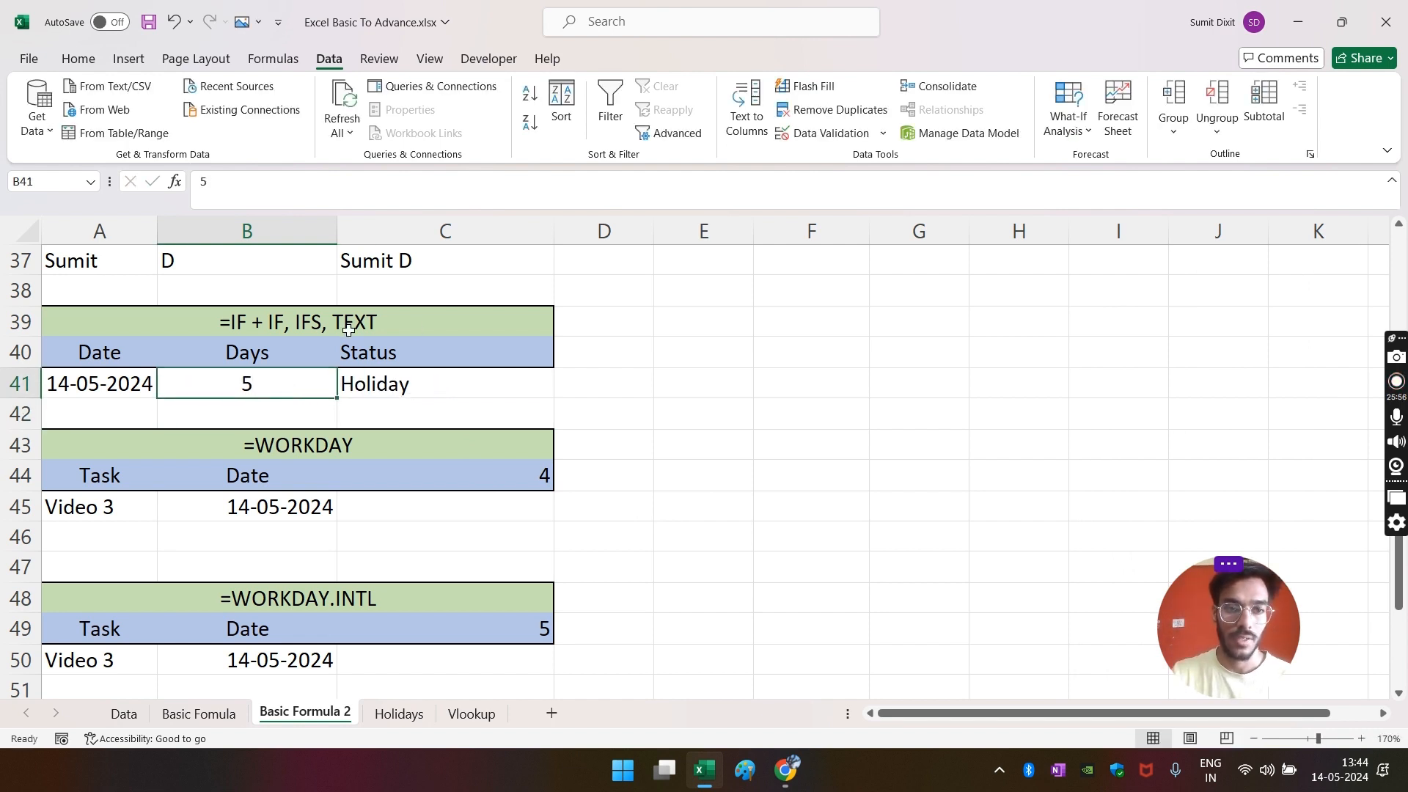
pyautogui.click(1340, 770)
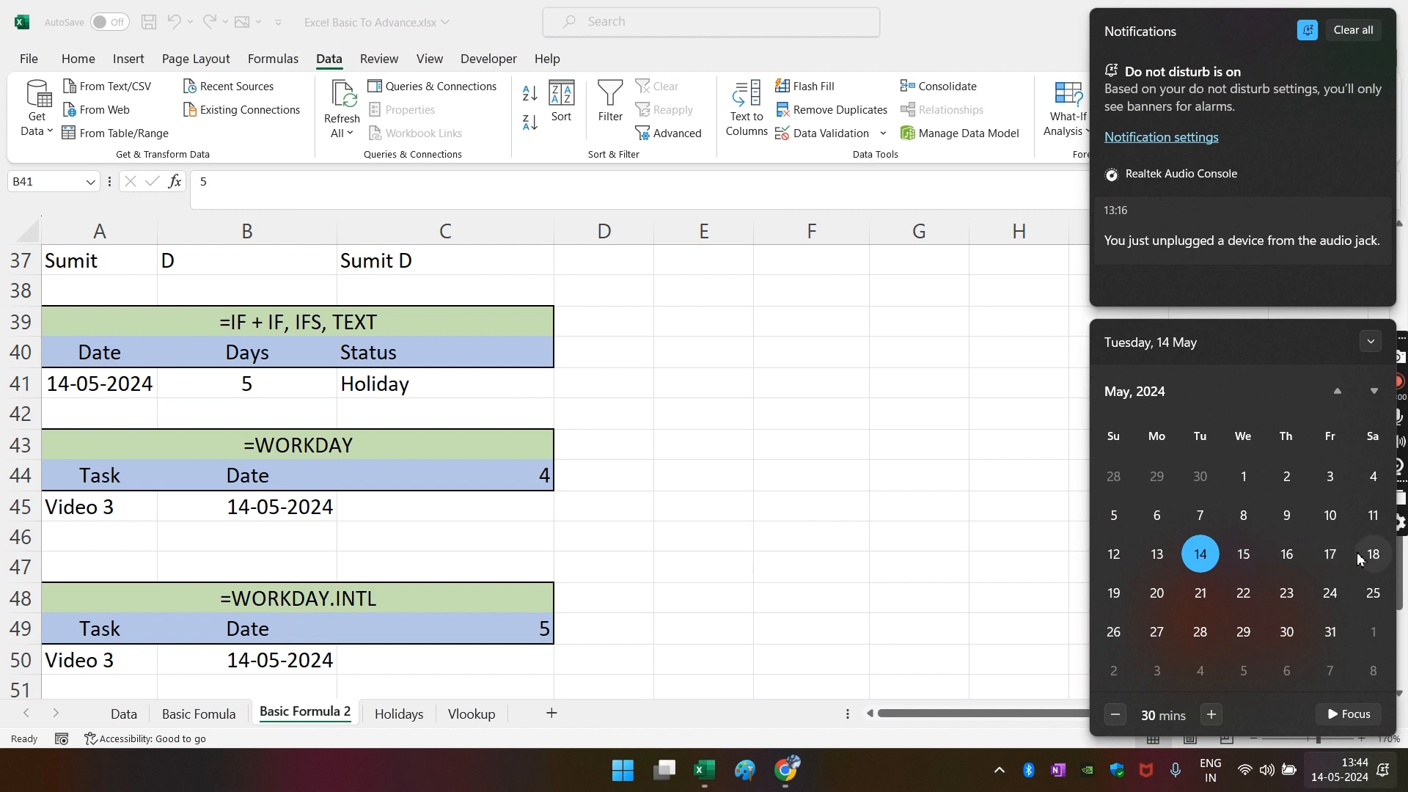
# - Confirm on the calendar that 19 May is a Sunday, then return to C41
pyautogui.click(1115, 596)
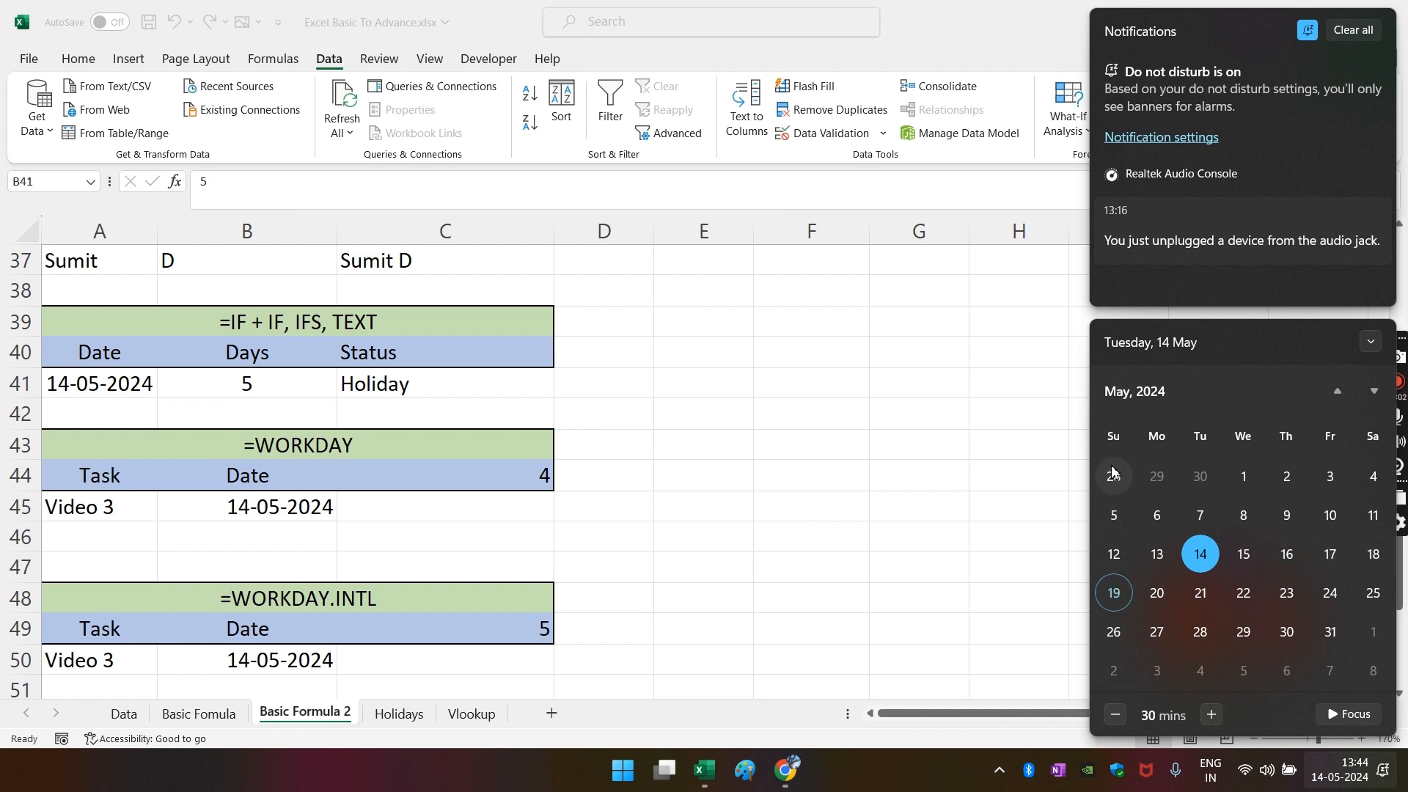
pyautogui.click(522, 456)
pyautogui.click(493, 386)
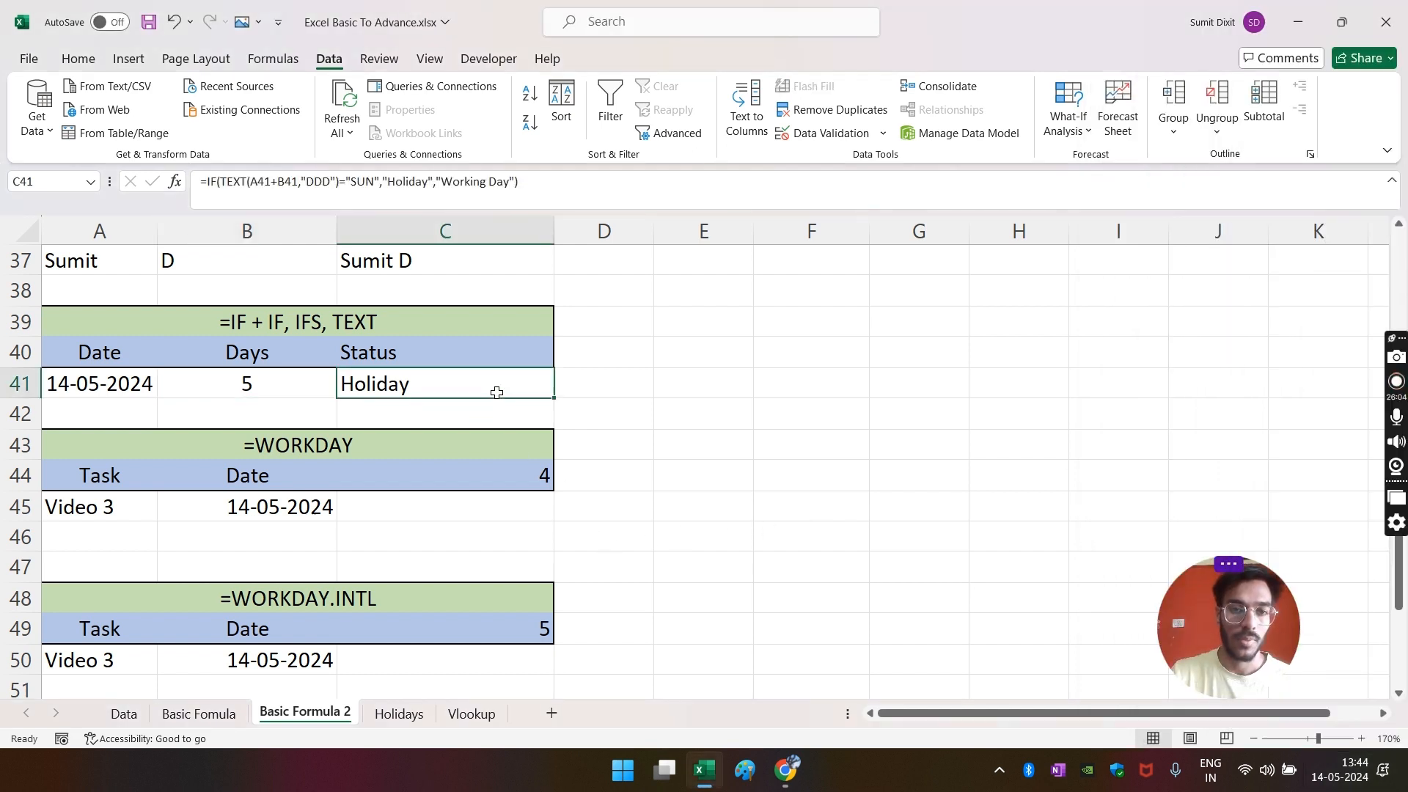
# - Enter =TEXT(A41+B41,"DDD") in E41 so it shows Sun
pyautogui.click(673, 389)
pyautogui.write('=text')
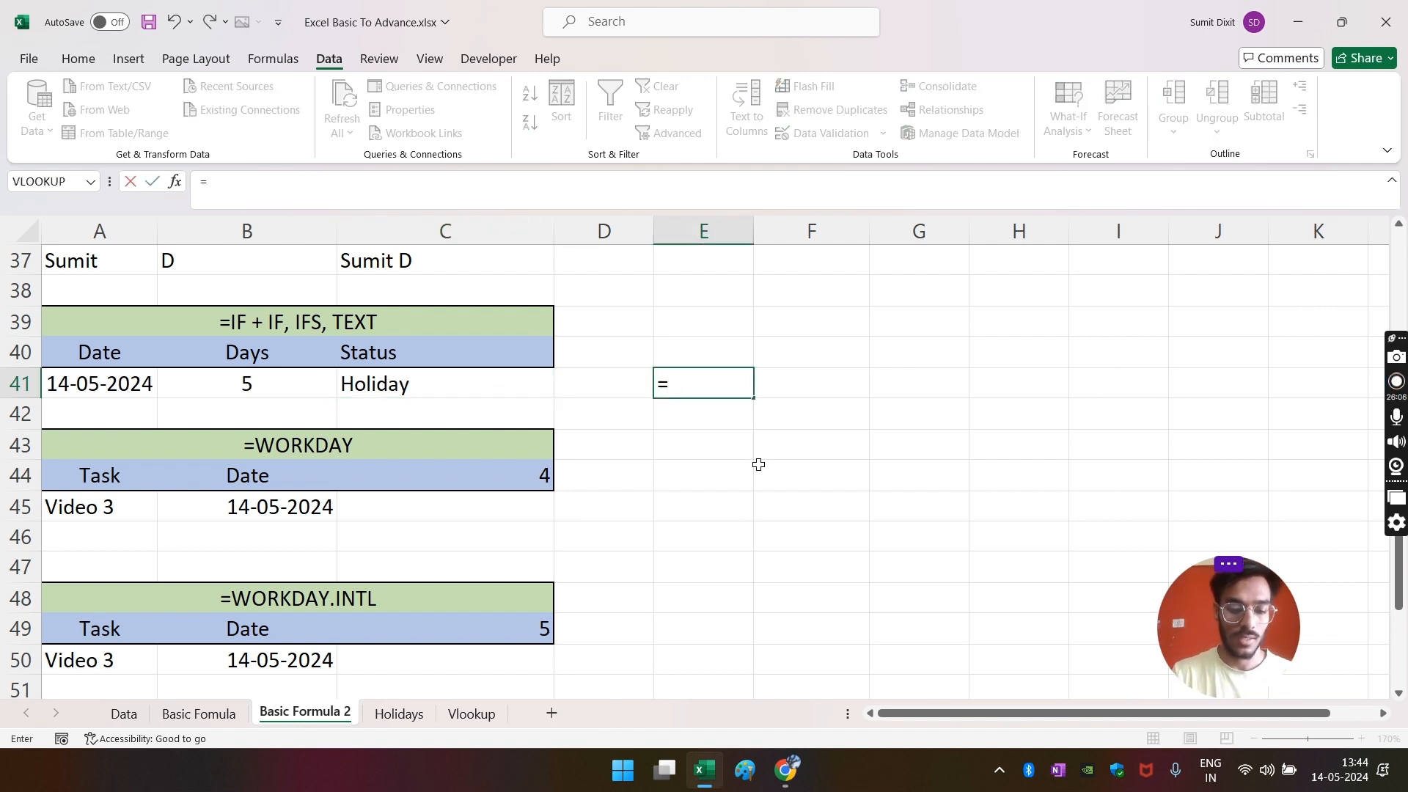
pyautogui.press('Tab')
pyautogui.press('Left')
pyautogui.press('Left')
pyautogui.press('Left')
pyautogui.press('Left')
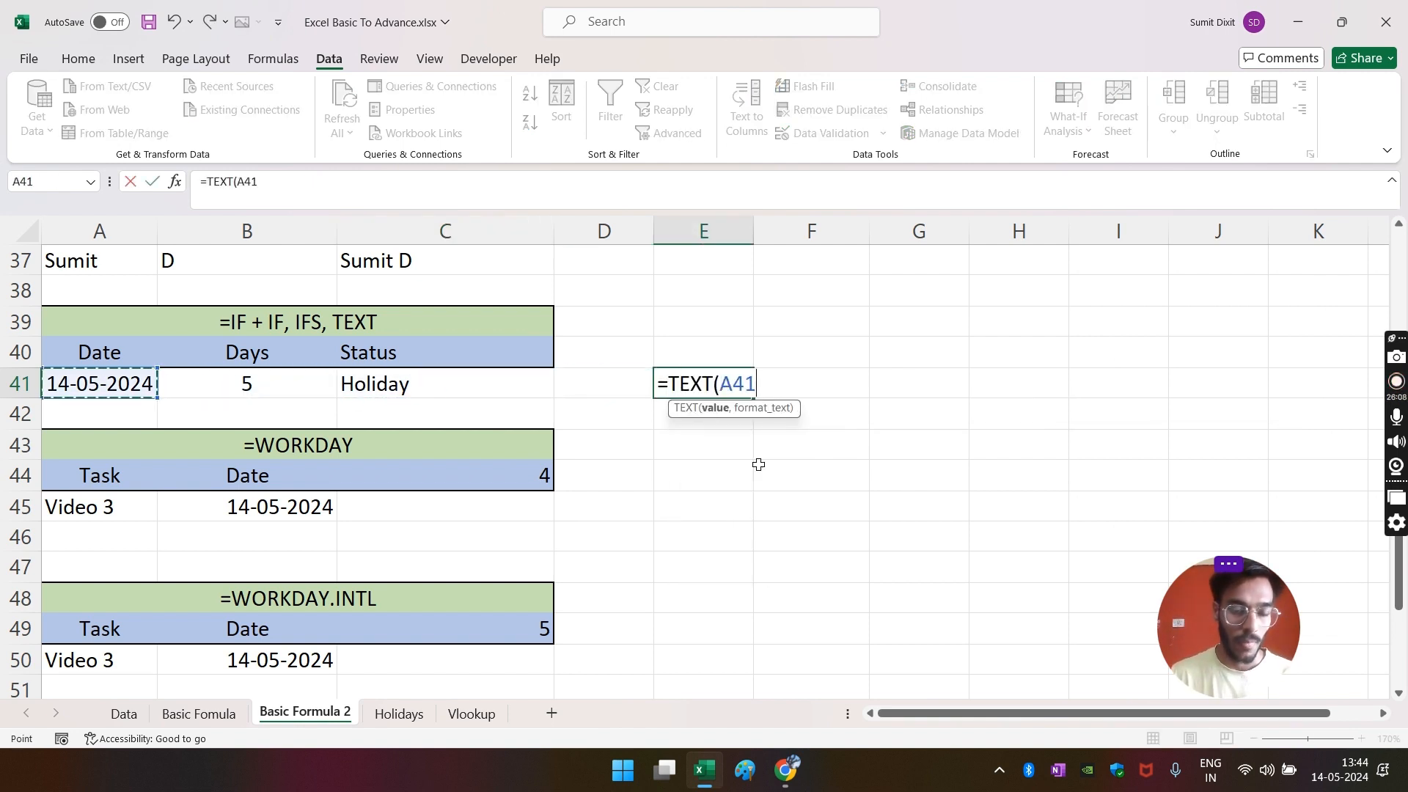
pyautogui.write('+')
pyautogui.press('Left')
pyautogui.press('Left')
pyautogui.press('Left')
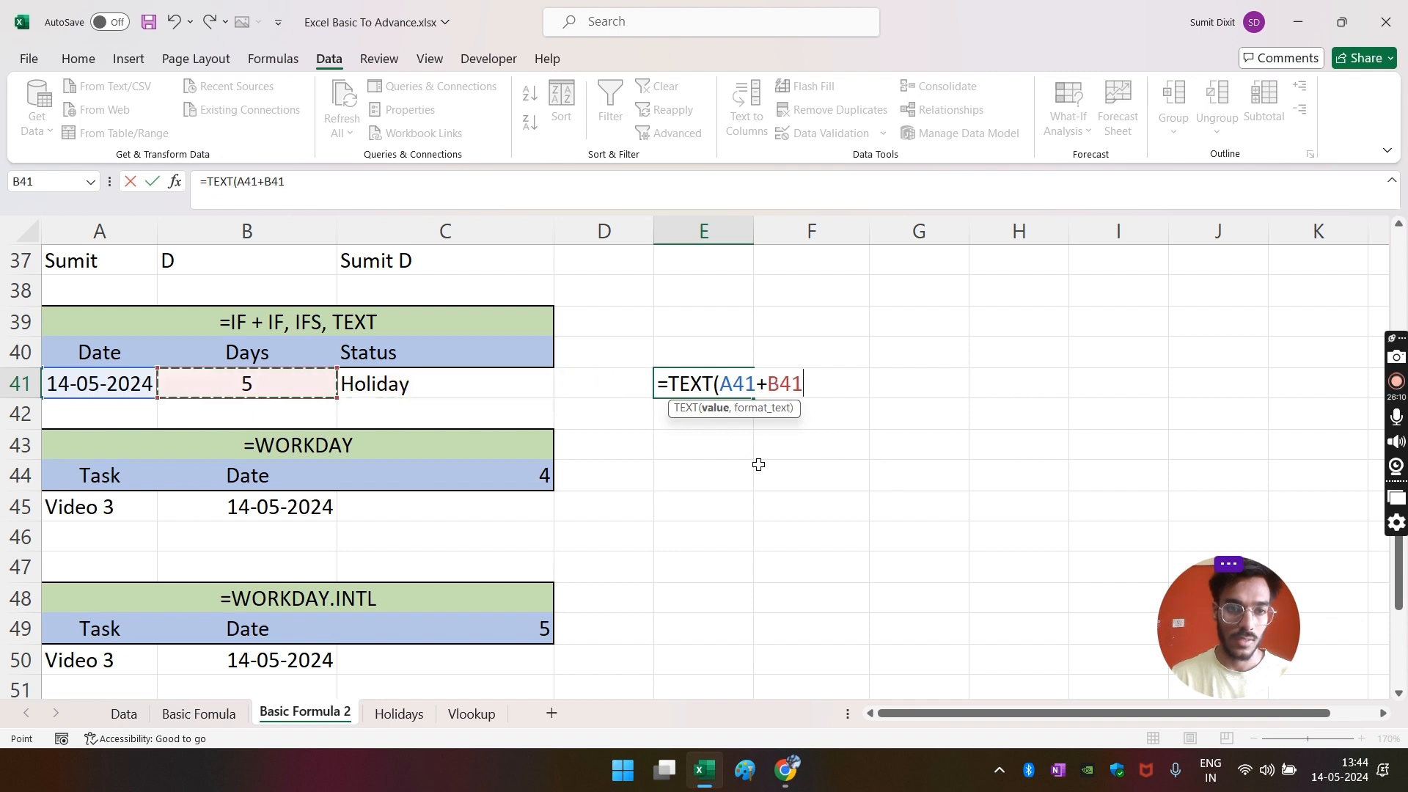
pyautogui.write(',')
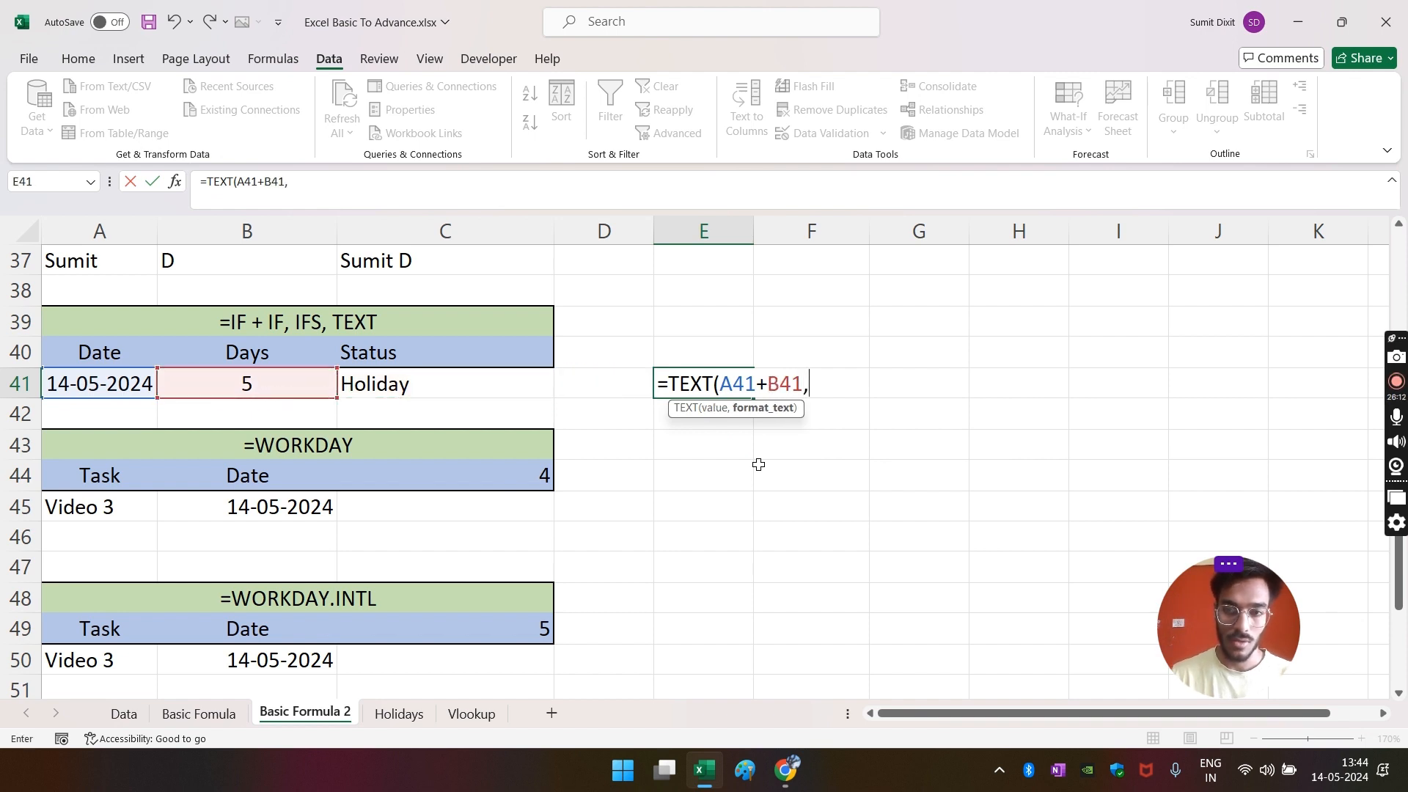
pyautogui.write('"')
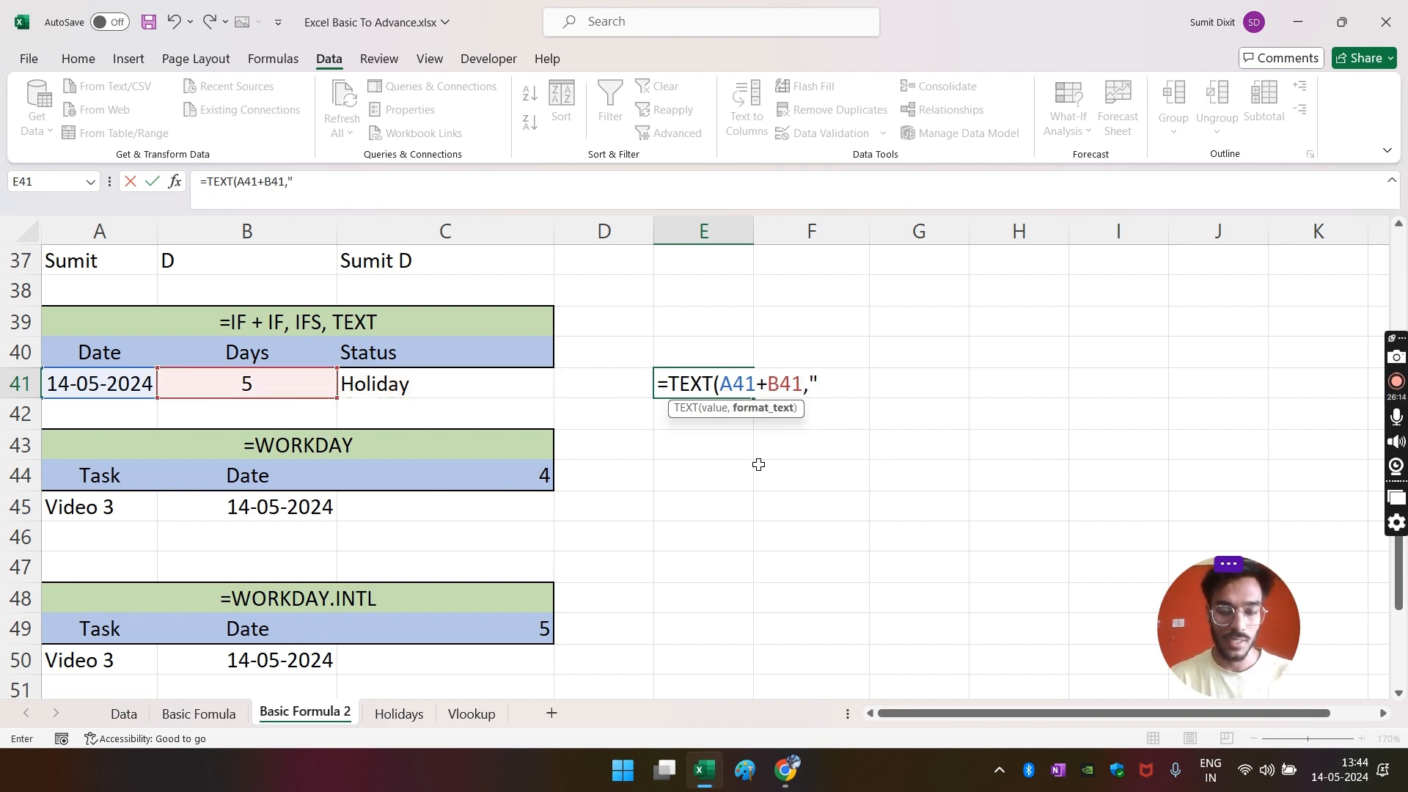
pyautogui.write('DDD")')
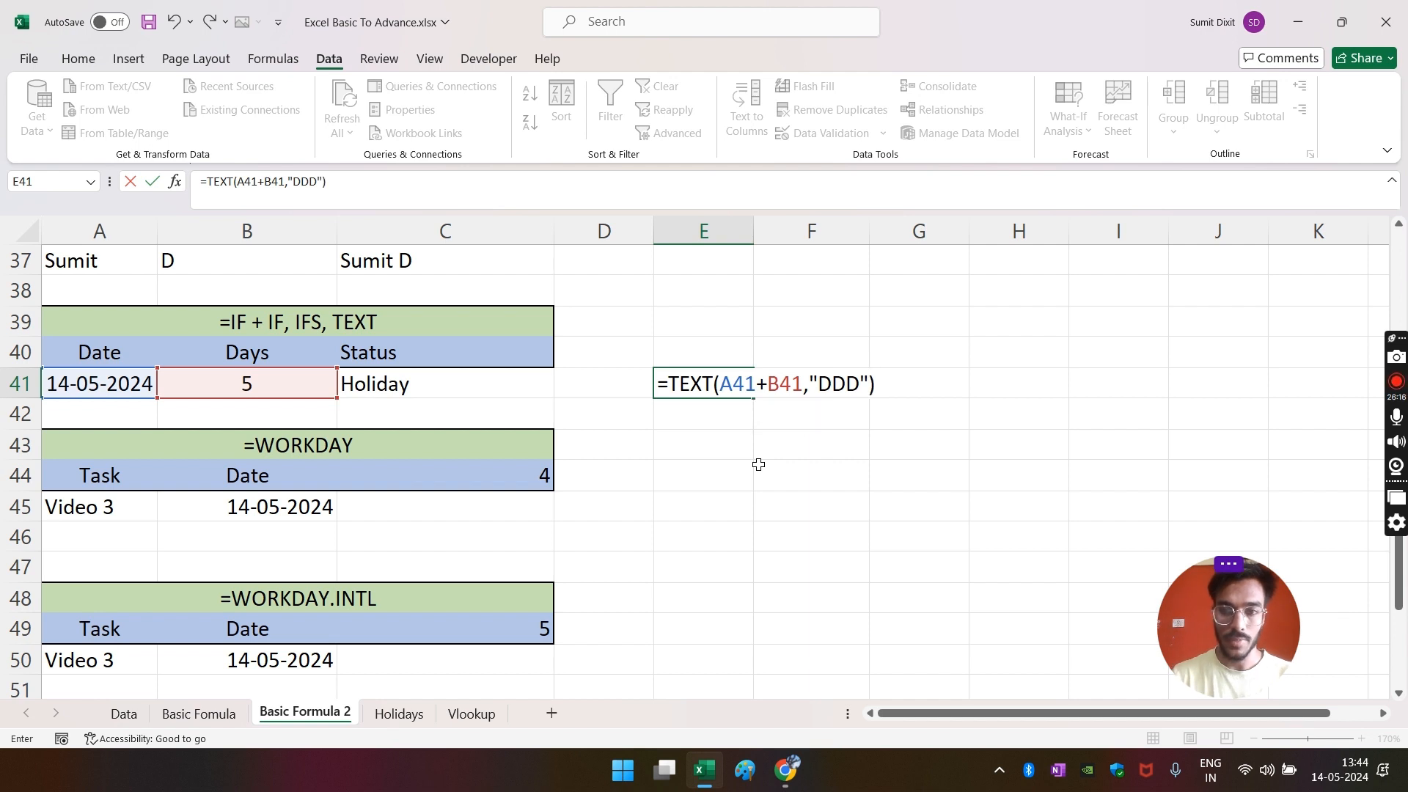
pyautogui.press('Return')
pyautogui.press('Up')
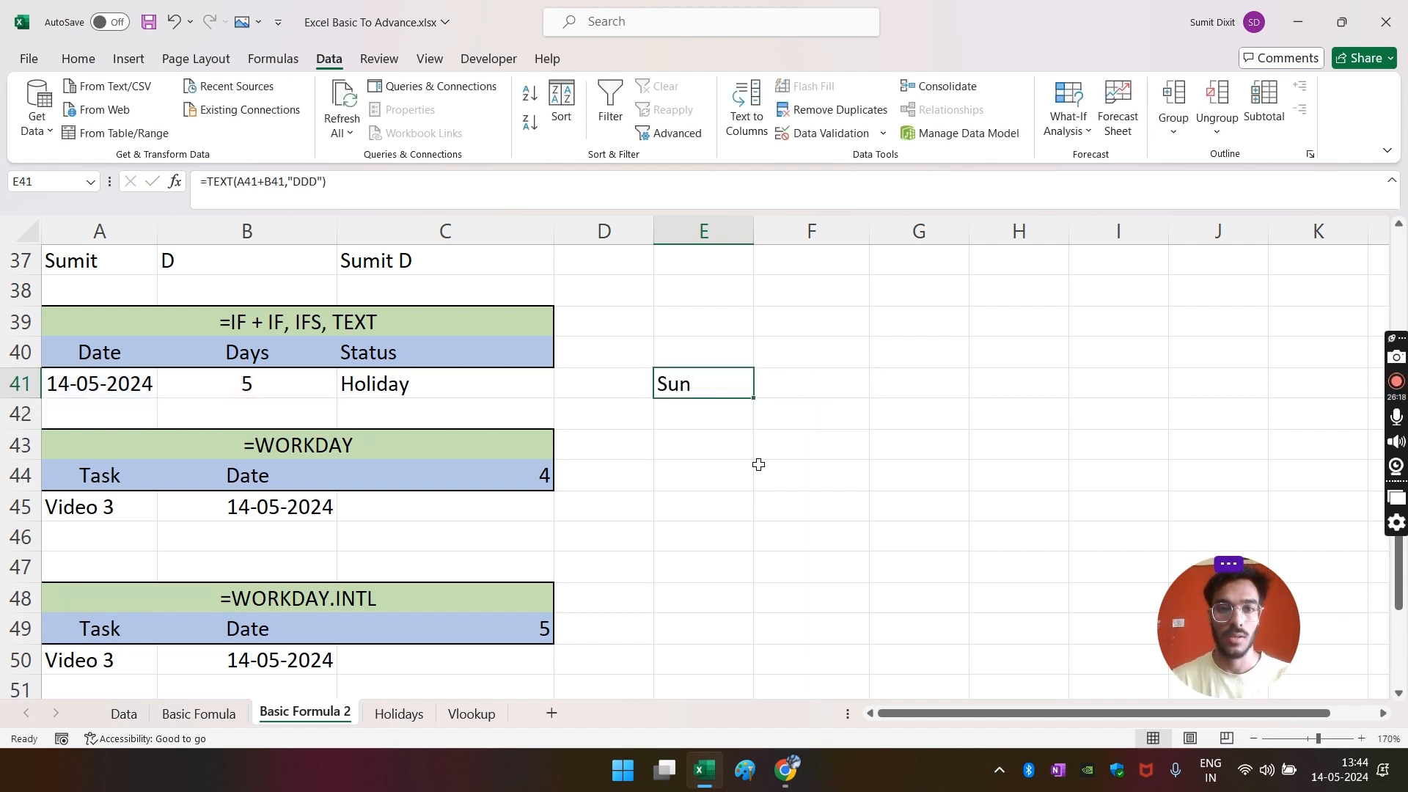
pyautogui.press('Right')
pyautogui.press('Right')
# - Start an IF formula in G41 comparing A41+B41 with E41, using C41 as the true value
pyautogui.write('=')
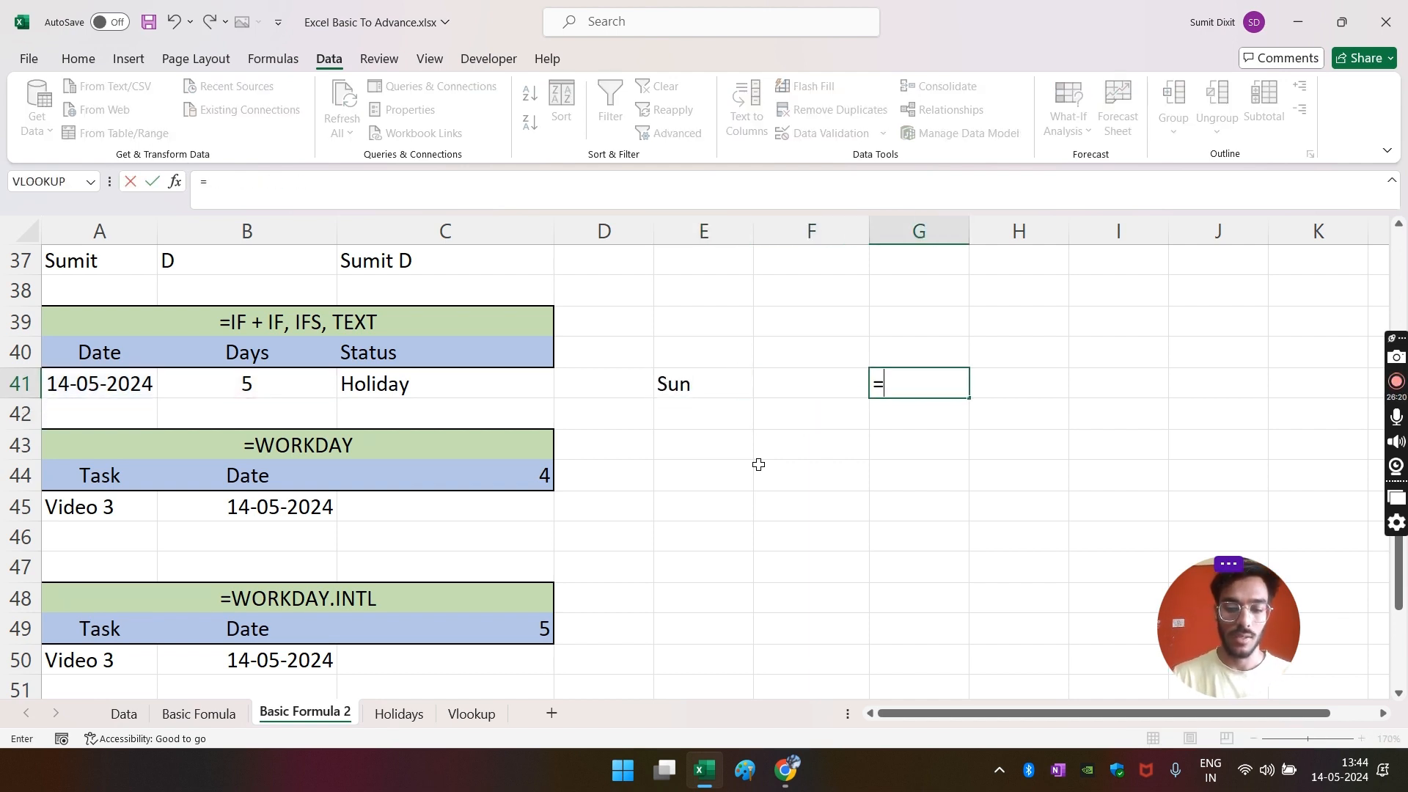
pyautogui.write('if')
pyautogui.press('Tab')
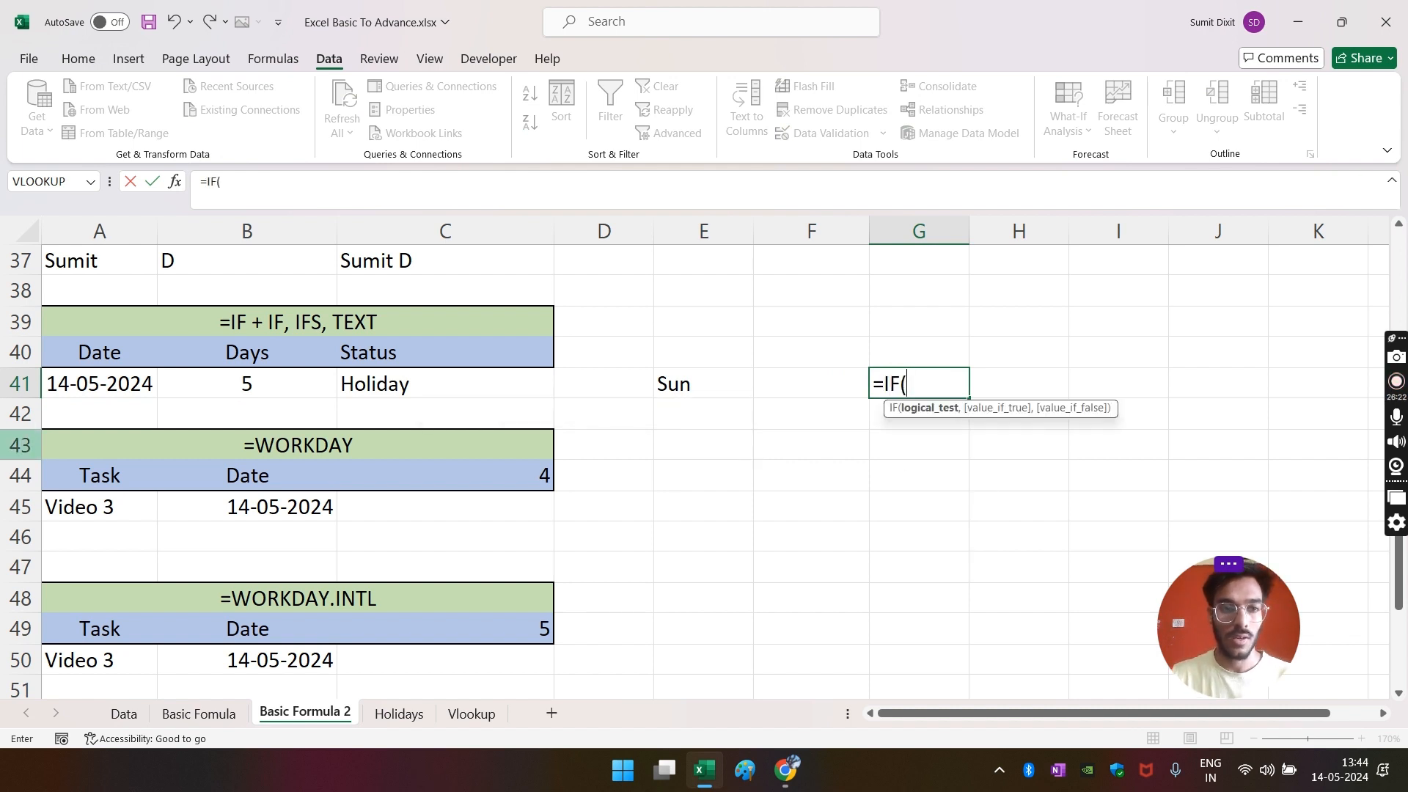
pyautogui.click(102, 377)
pyautogui.write('+')
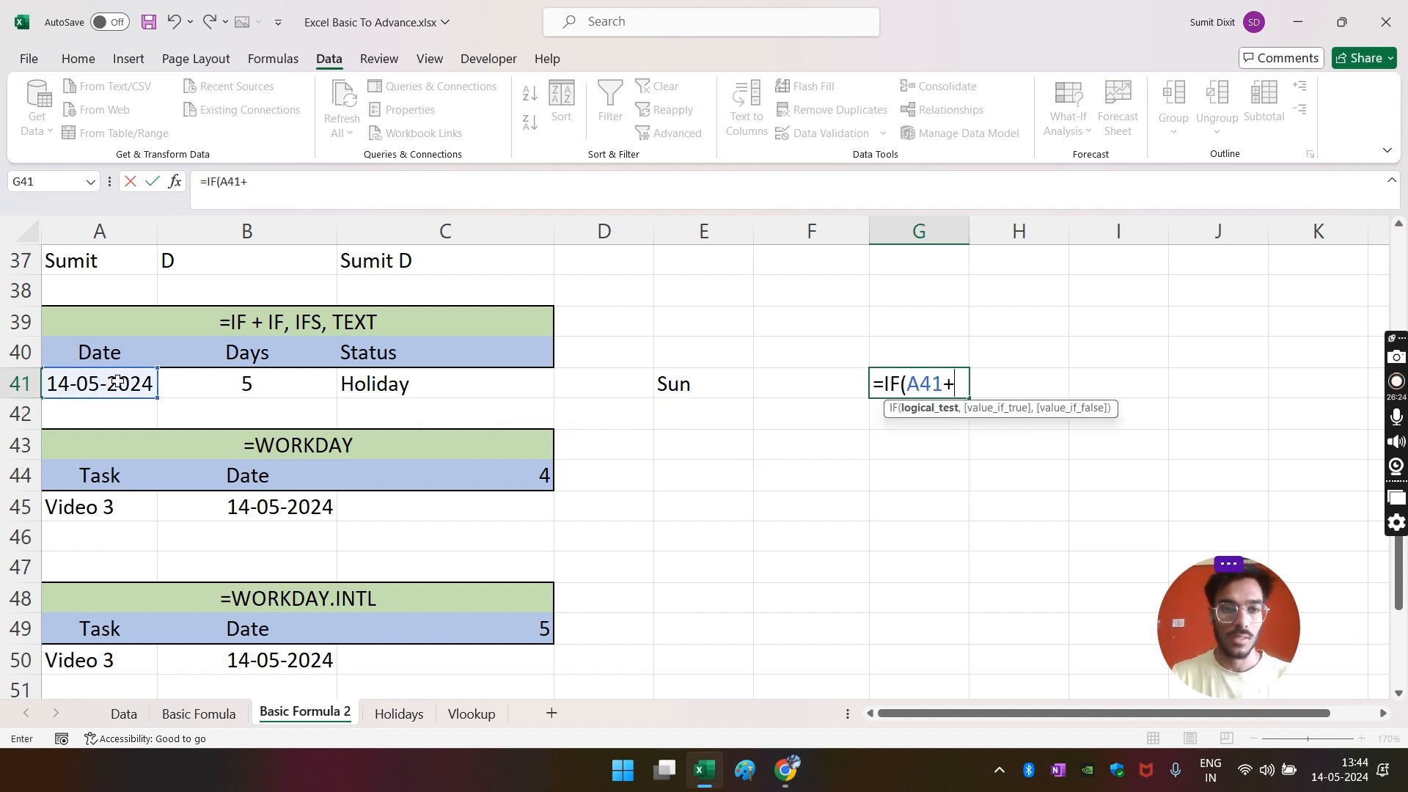
pyautogui.click(270, 391)
pyautogui.write('=')
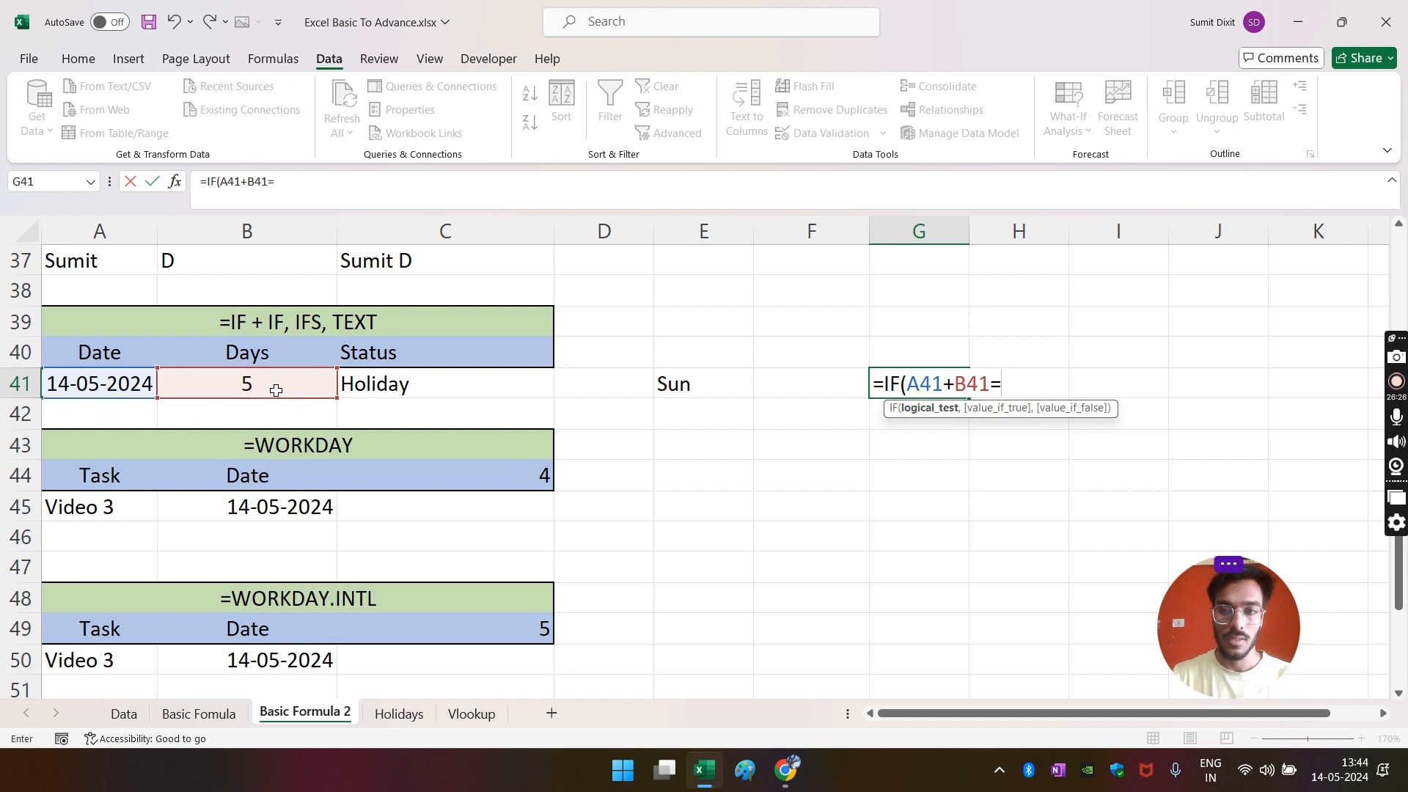
pyautogui.click(664, 384)
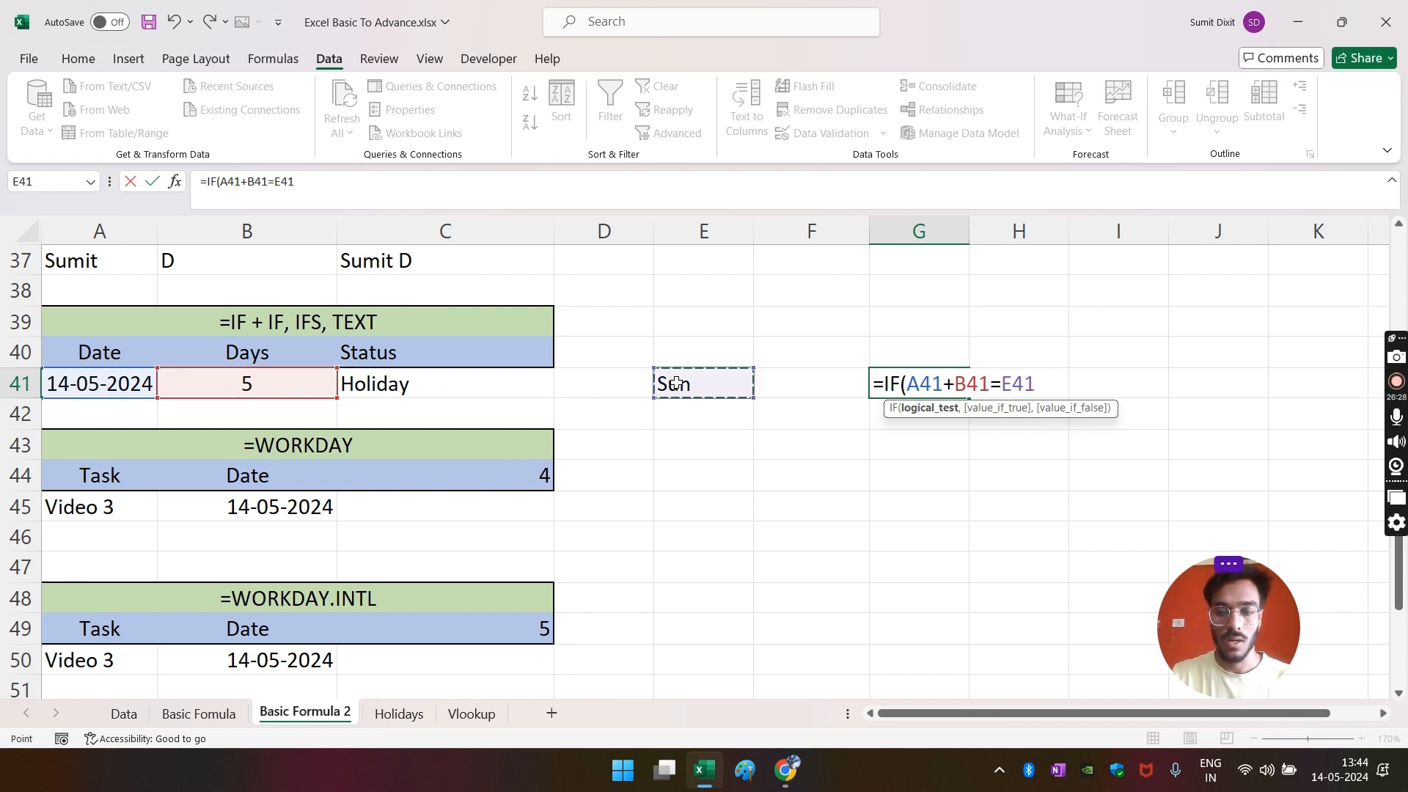
pyautogui.write(',')
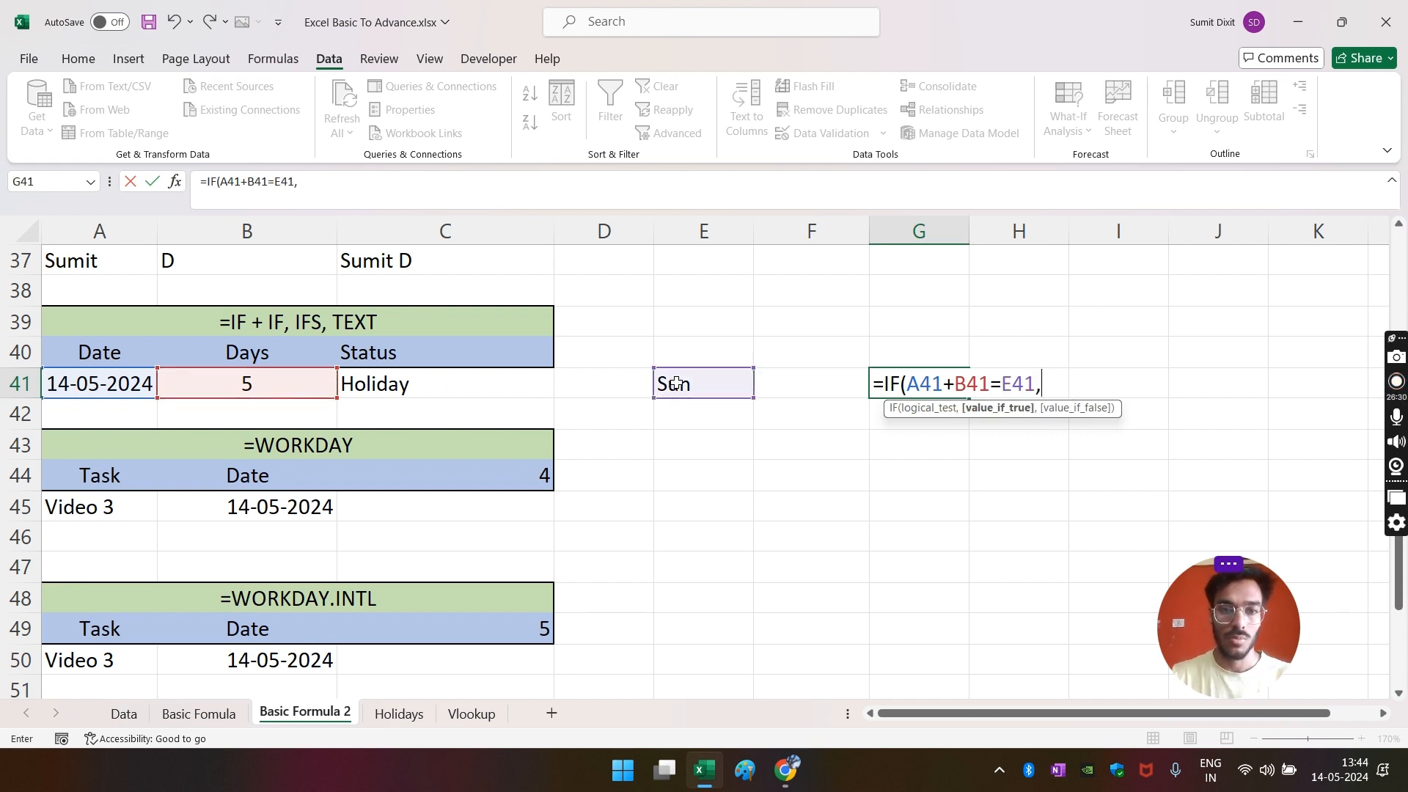
pyautogui.click(449, 385)
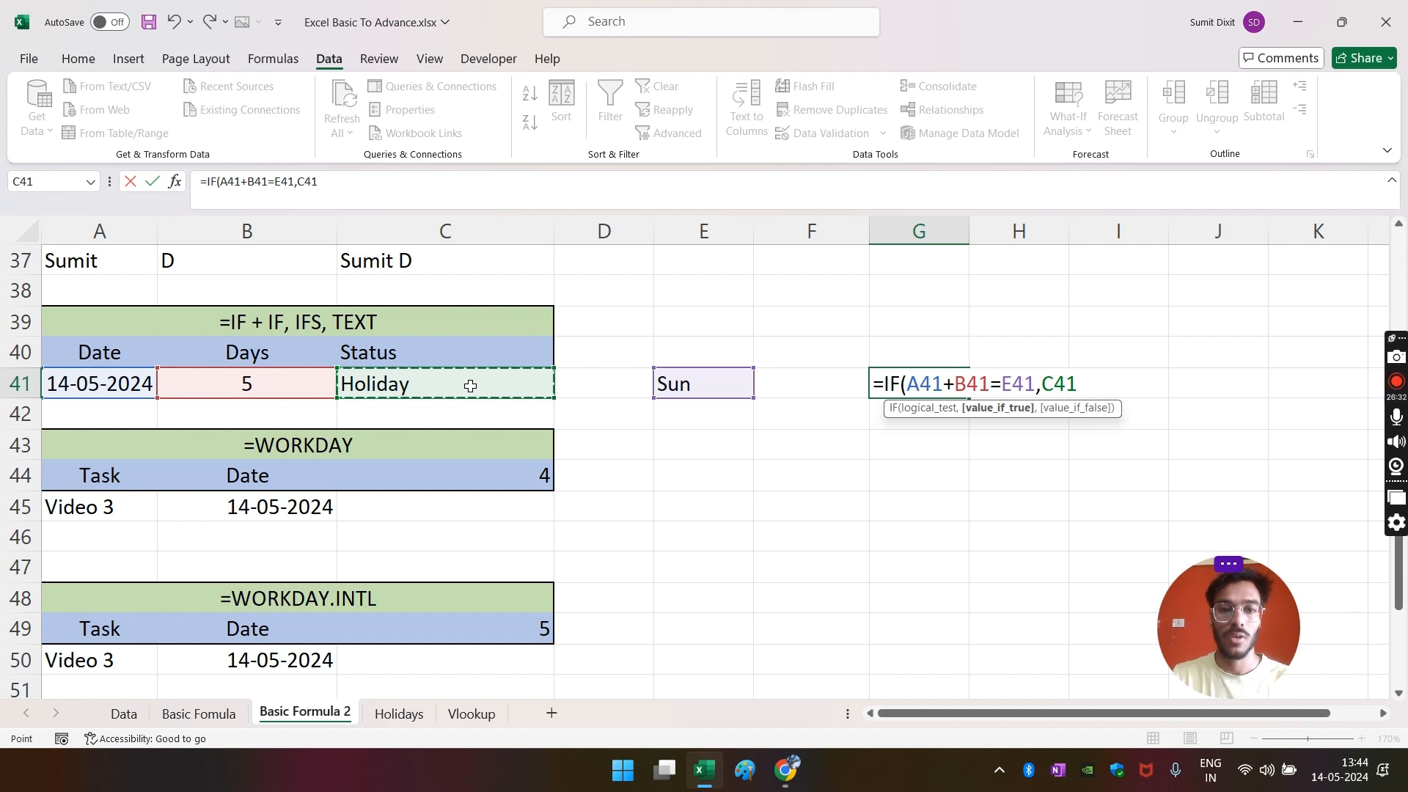
# - Cancel the unfinished G41 formula and clear the Sun helper from E41
pyautogui.press('Escape')
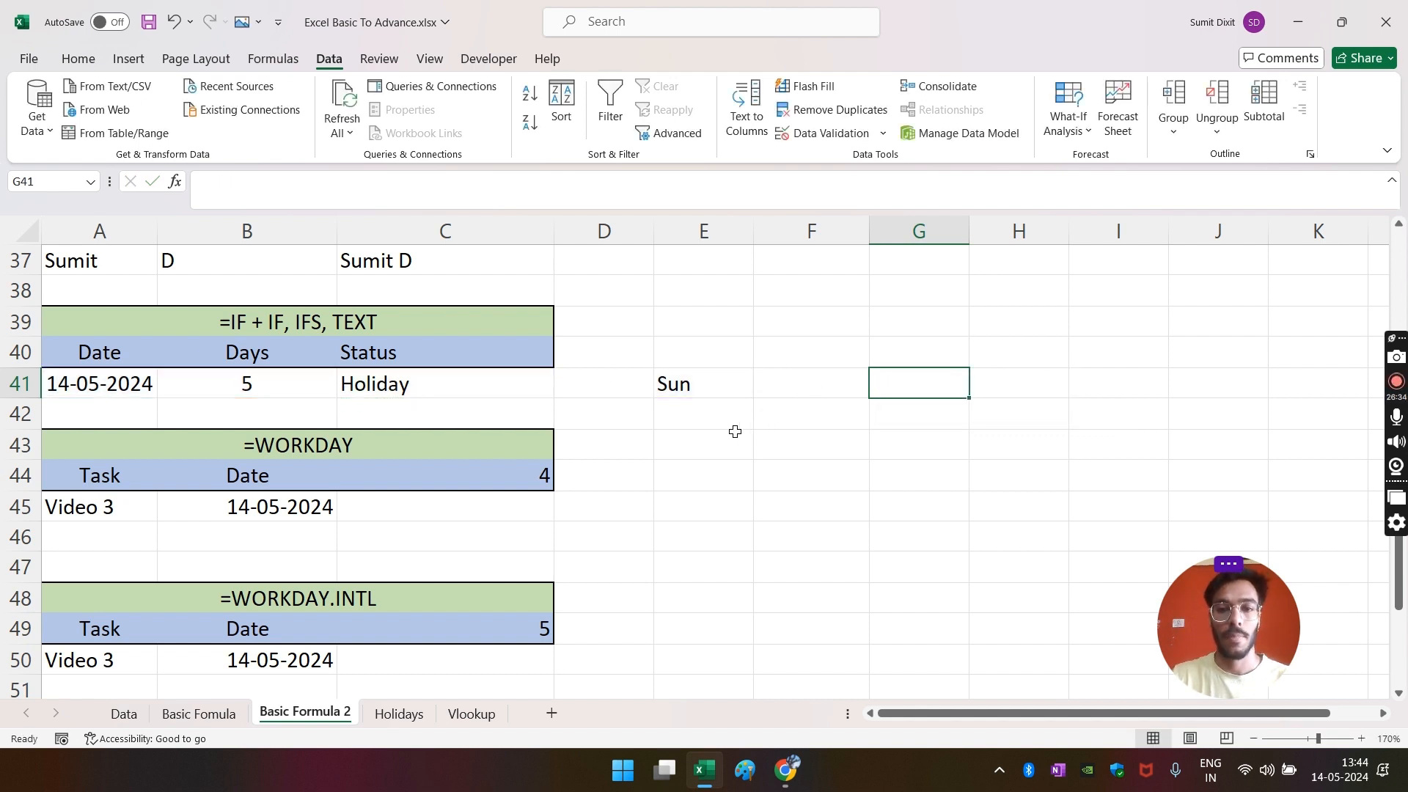
pyautogui.click(676, 387)
pyautogui.press('Delete')
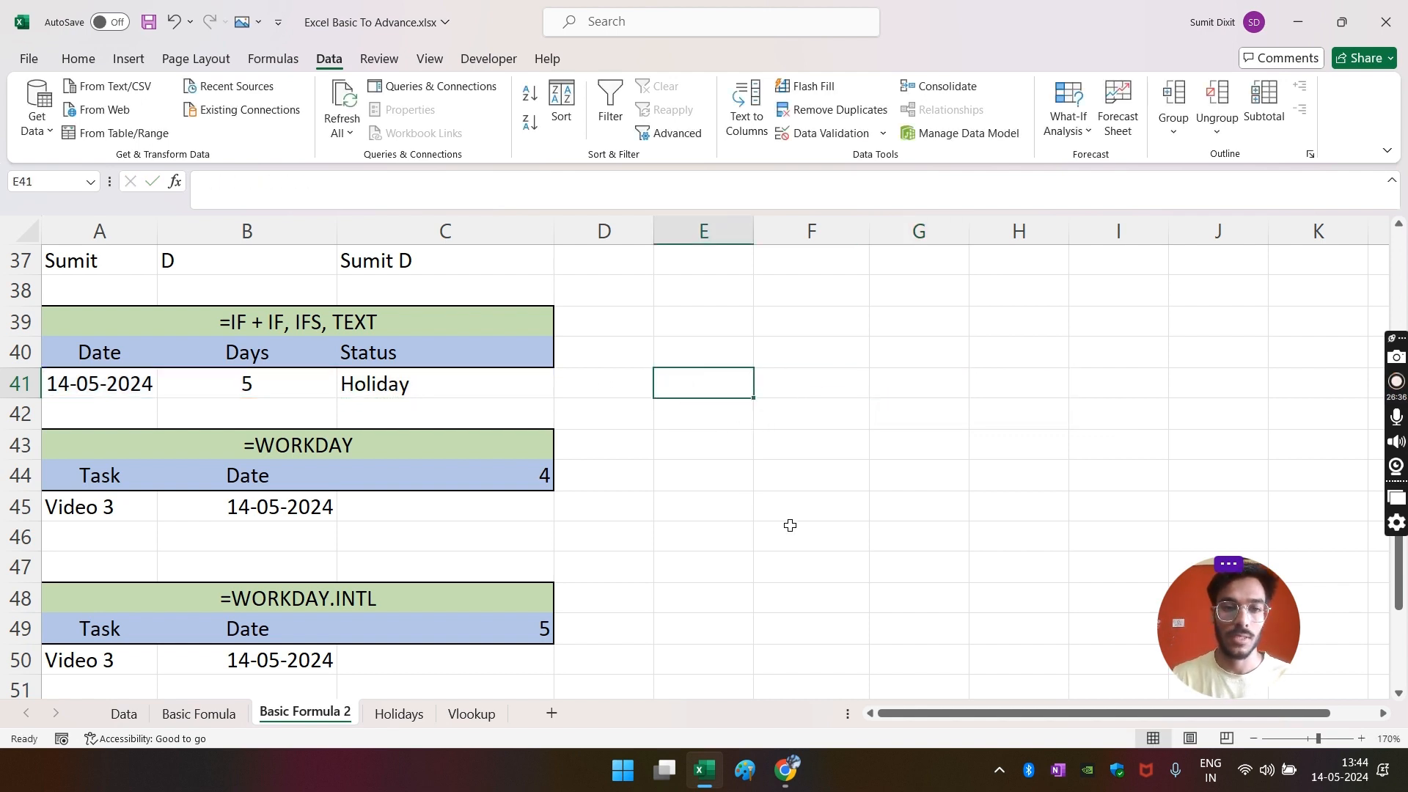
pyautogui.press('Left')
pyautogui.press('Left')
# - Replace C41 with =IF(TEXT(A41+B41,"MMM")="Sun","Holiday","Working Day"), which shows Working Day
pyautogui.press('Delete')
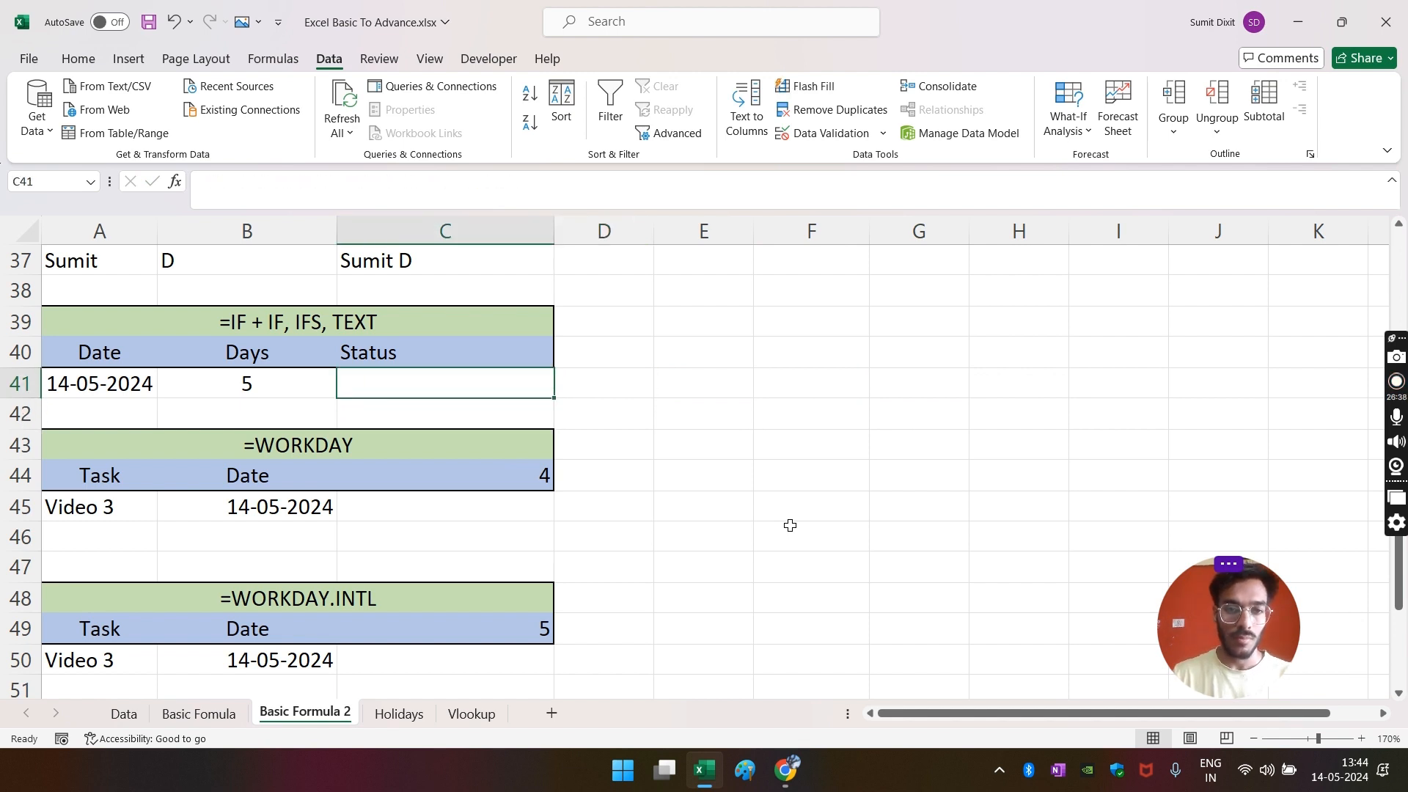
pyautogui.write('=IF(')
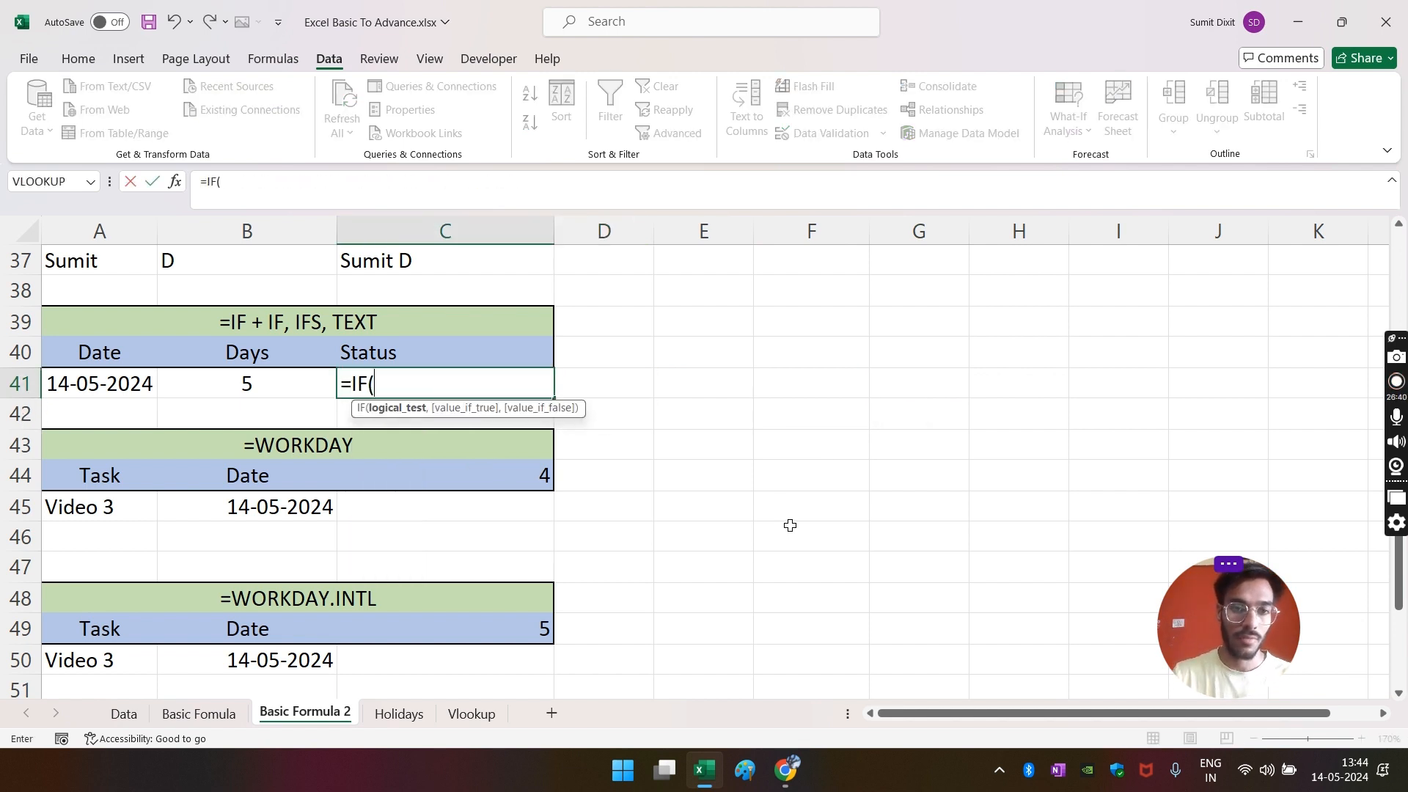
pyautogui.write('t')
pyautogui.press('Tab')
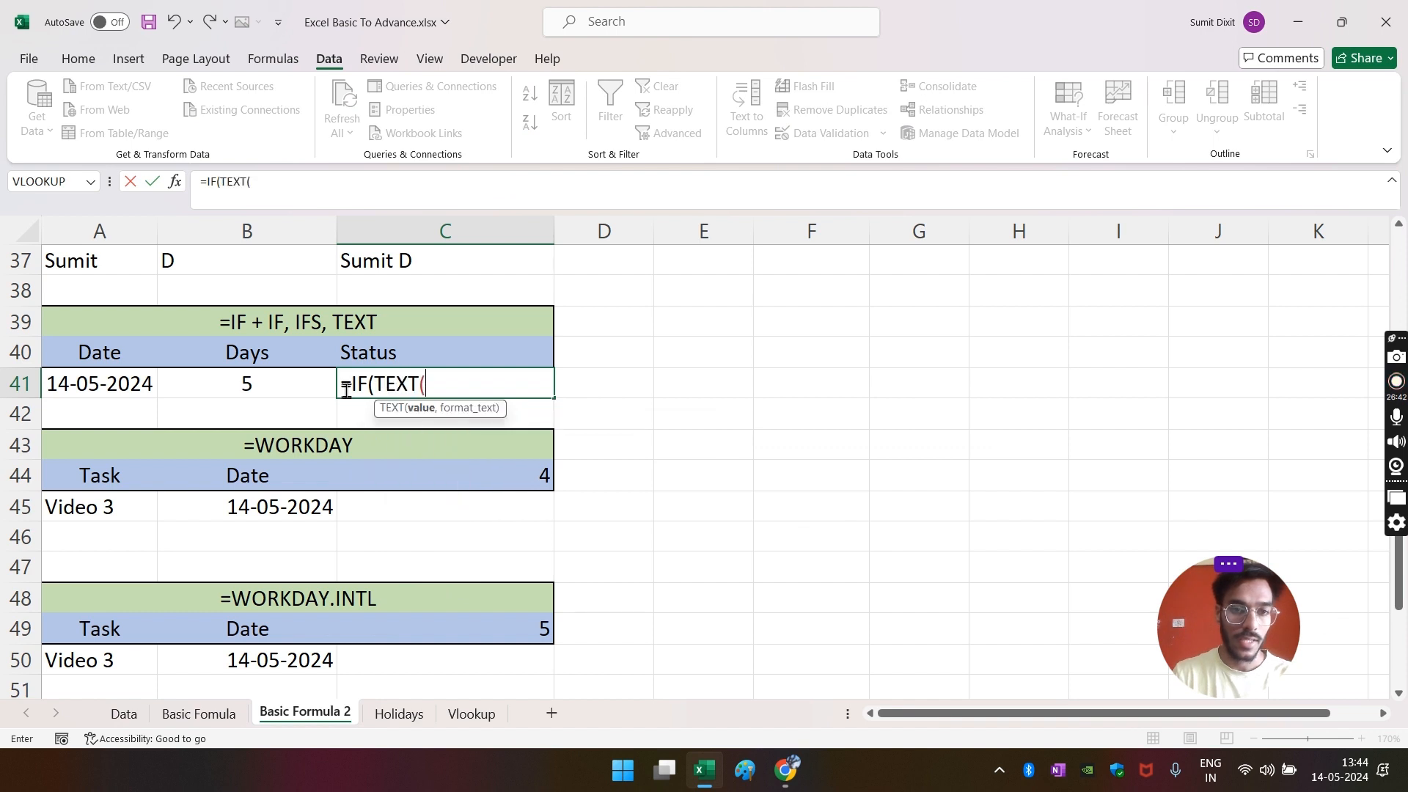
pyautogui.click(96, 384)
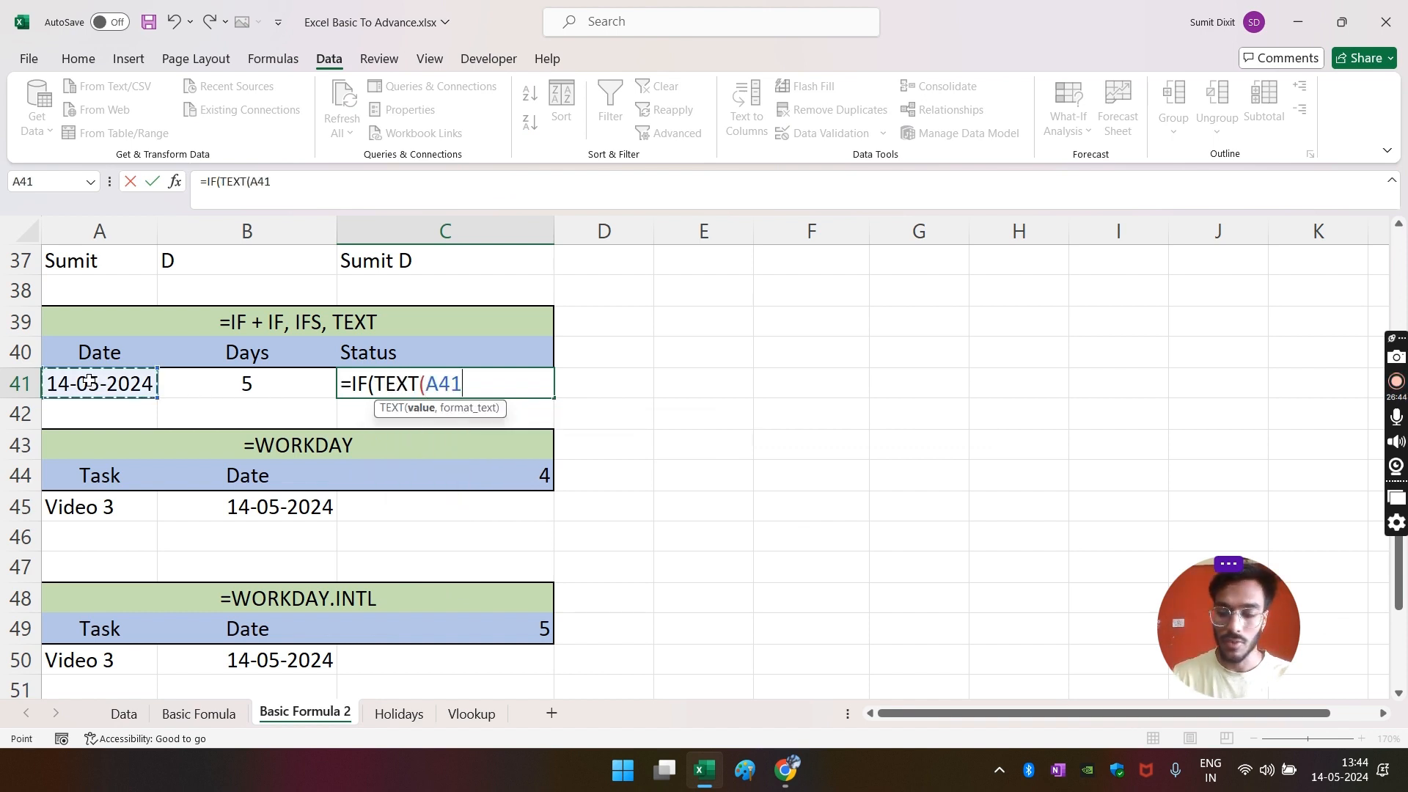
pyautogui.write('+')
pyautogui.click(226, 390)
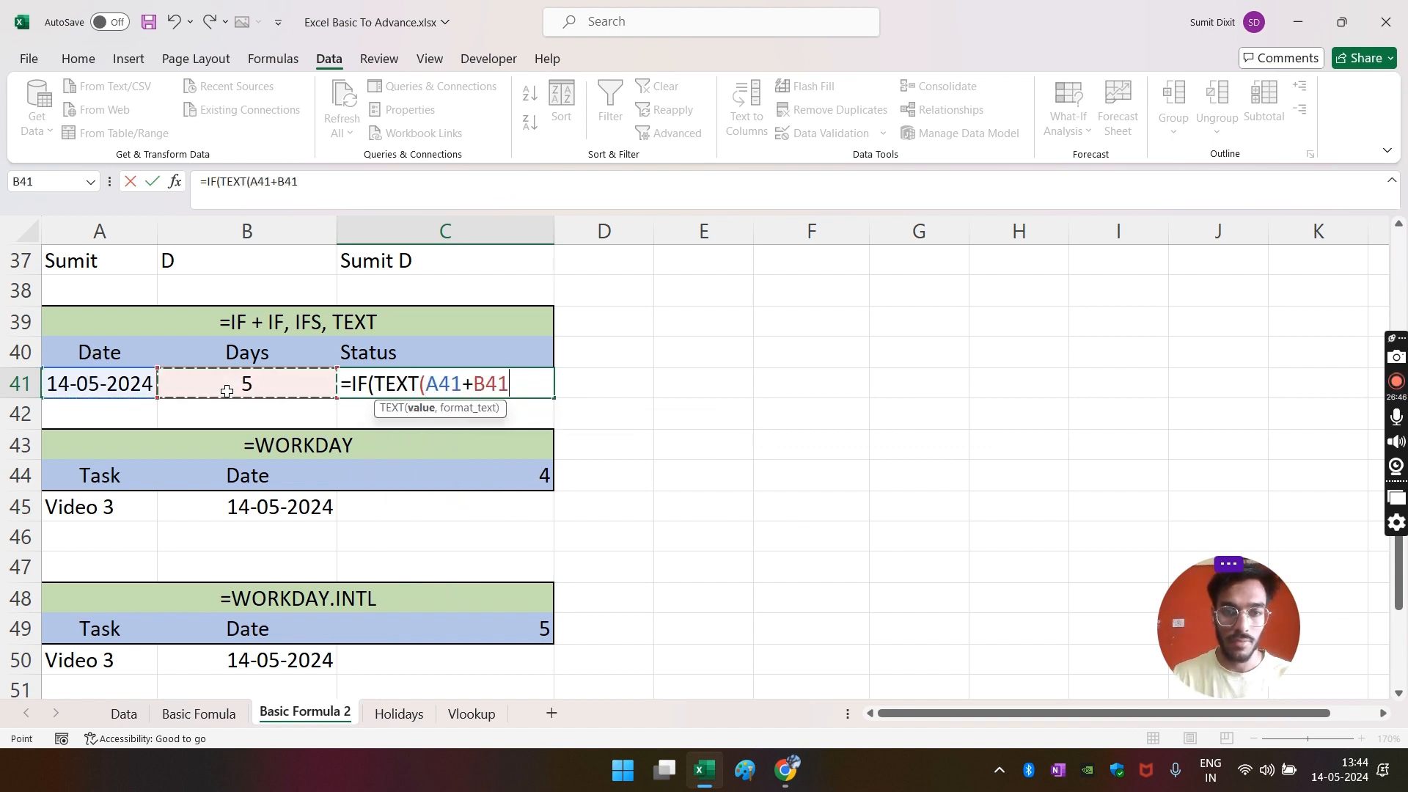
pyautogui.write(',')
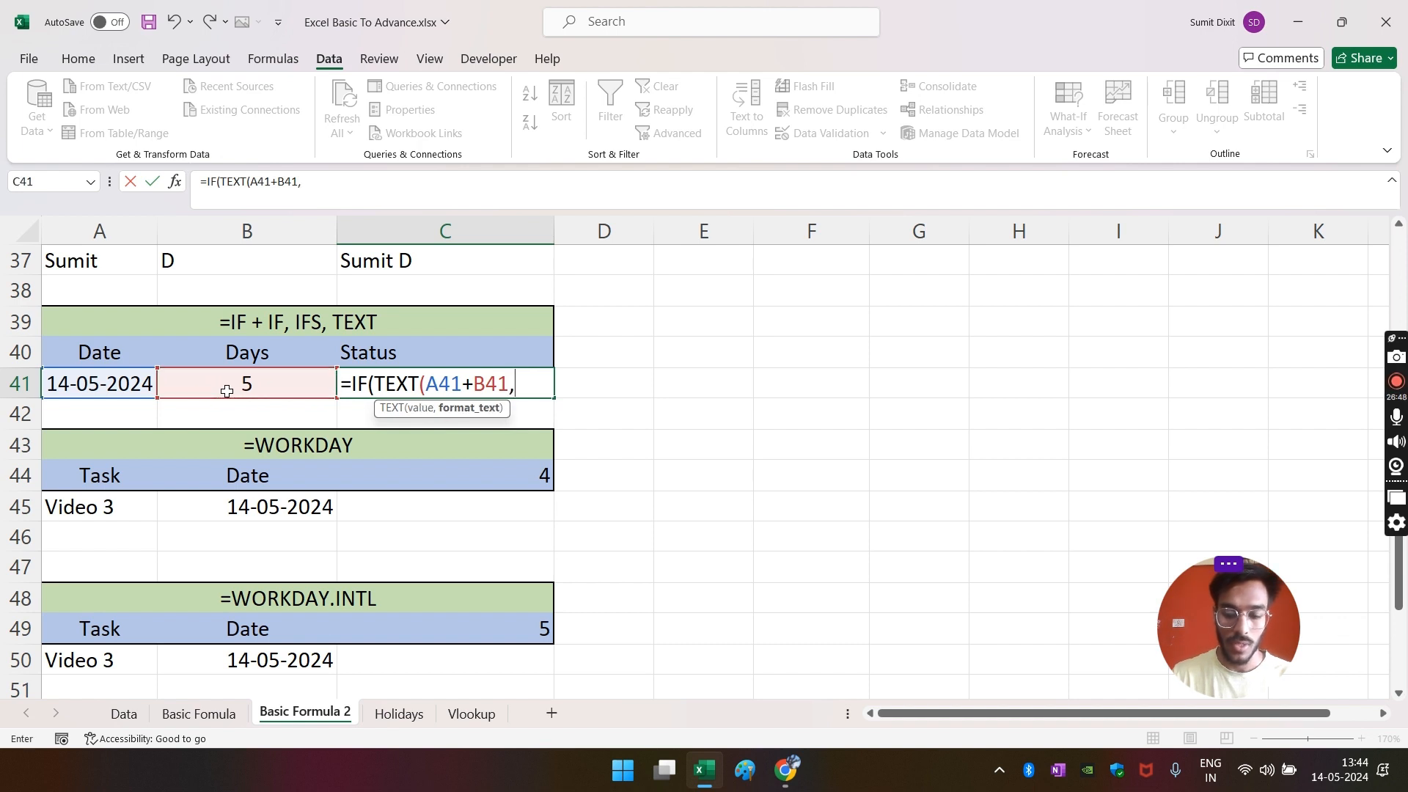
pyautogui.write('"M')
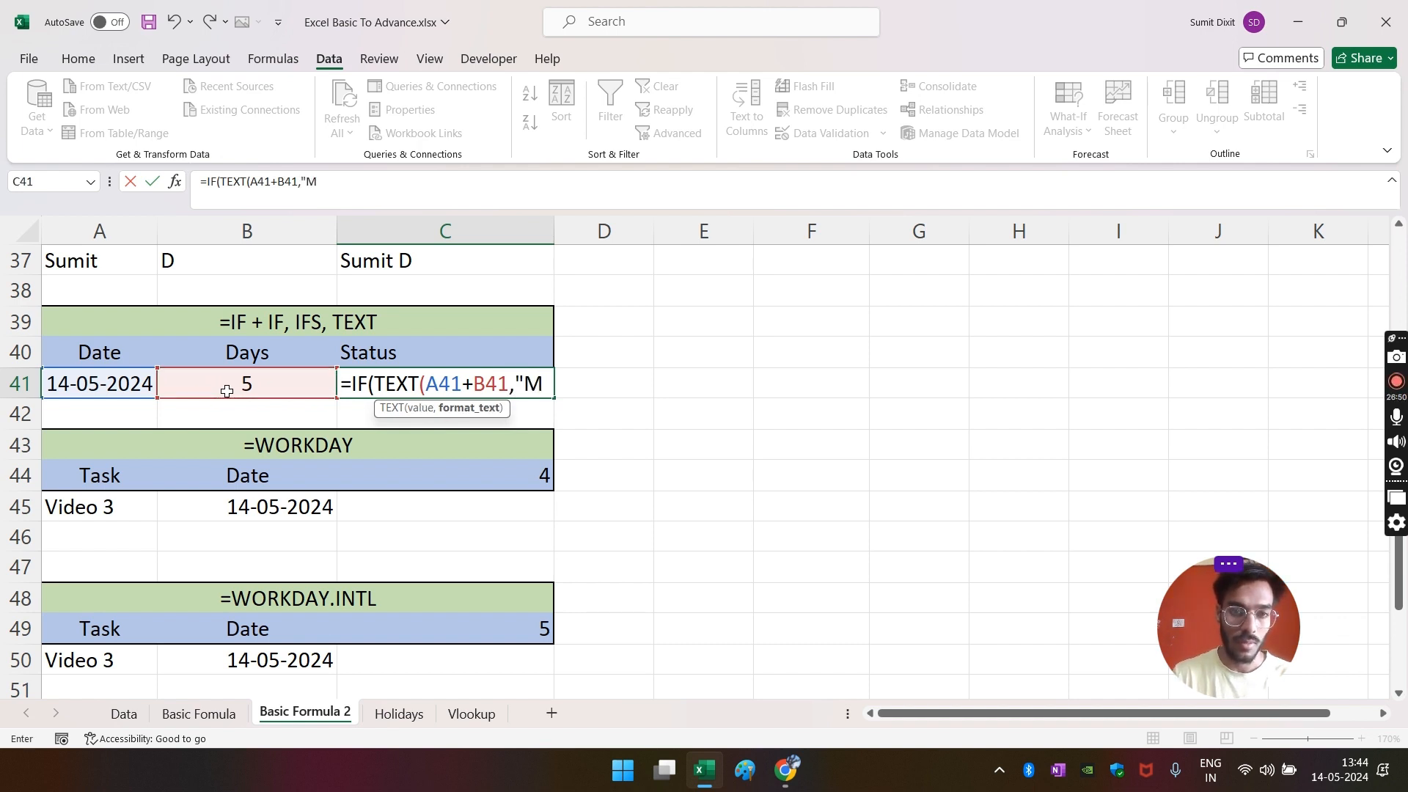
pyautogui.write('MM"')
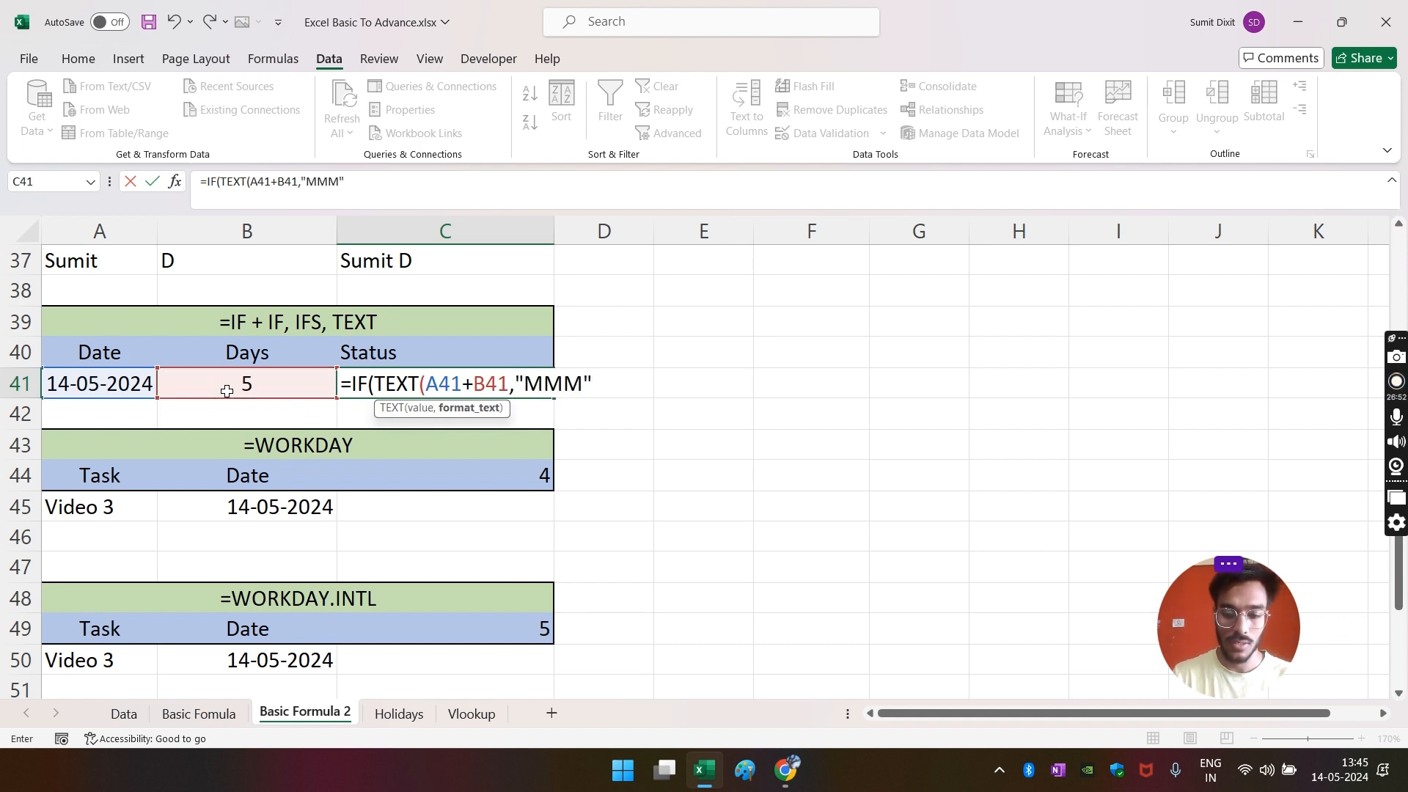
pyautogui.write('),')
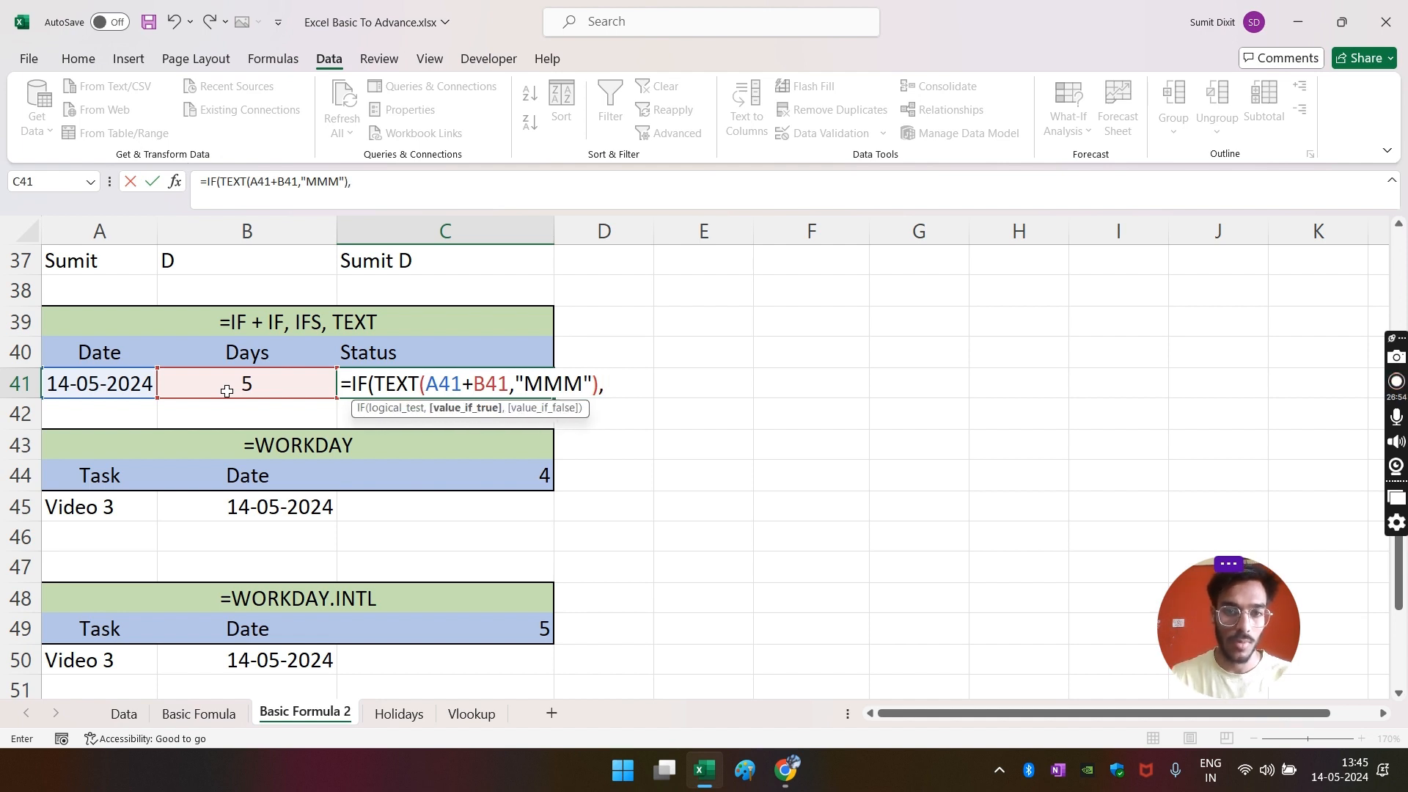
pyautogui.press('BackSpace')
pyautogui.write('=')
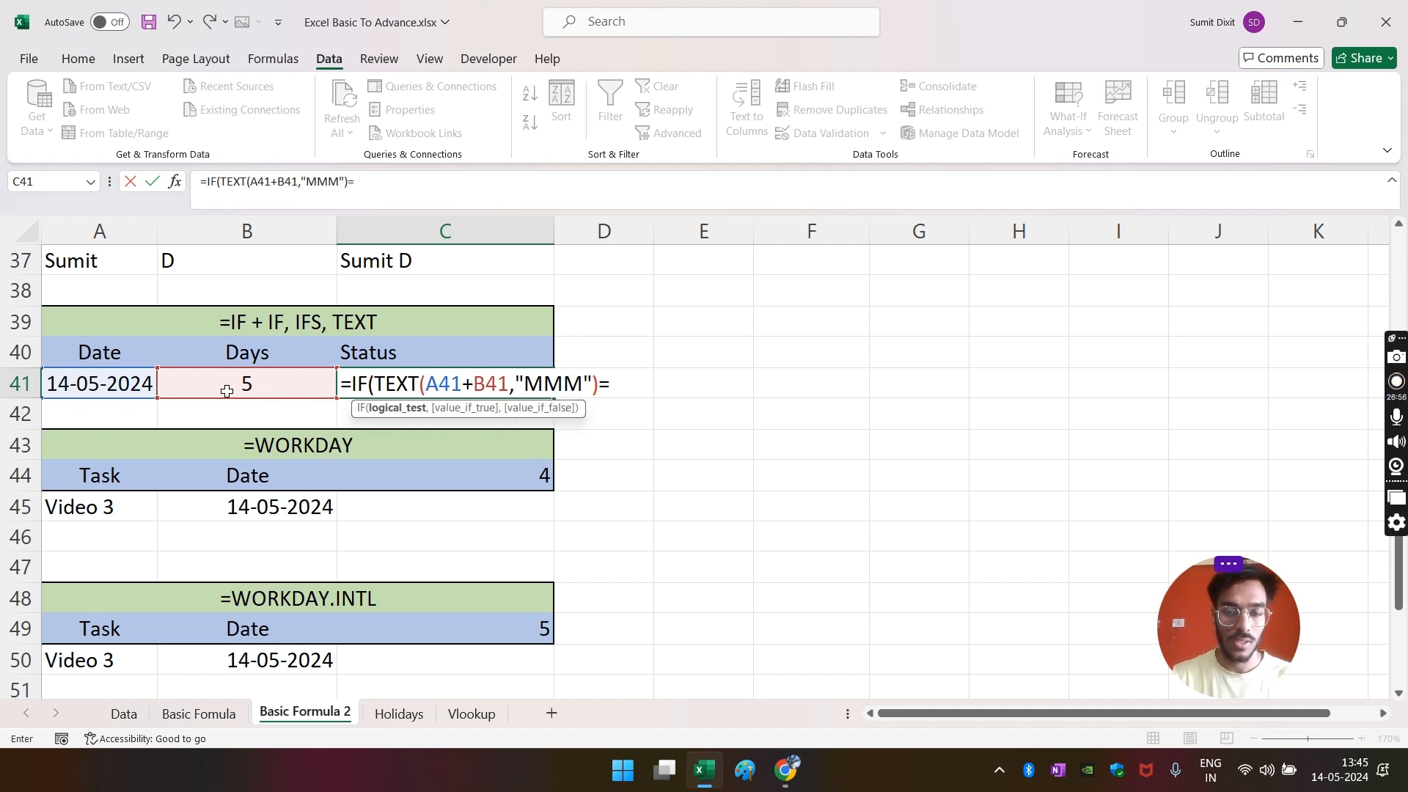
pyautogui.write('"Su')
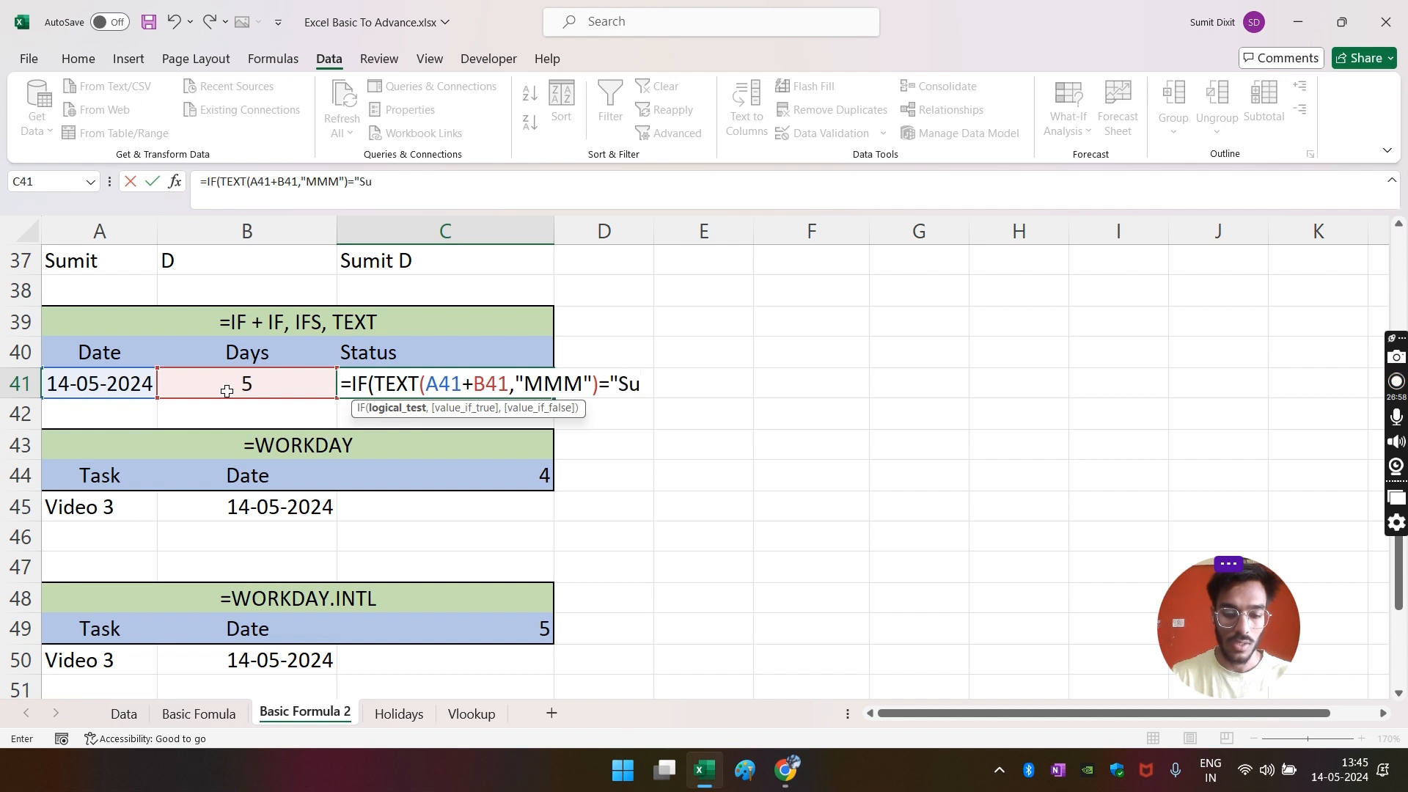
pyautogui.write('n",')
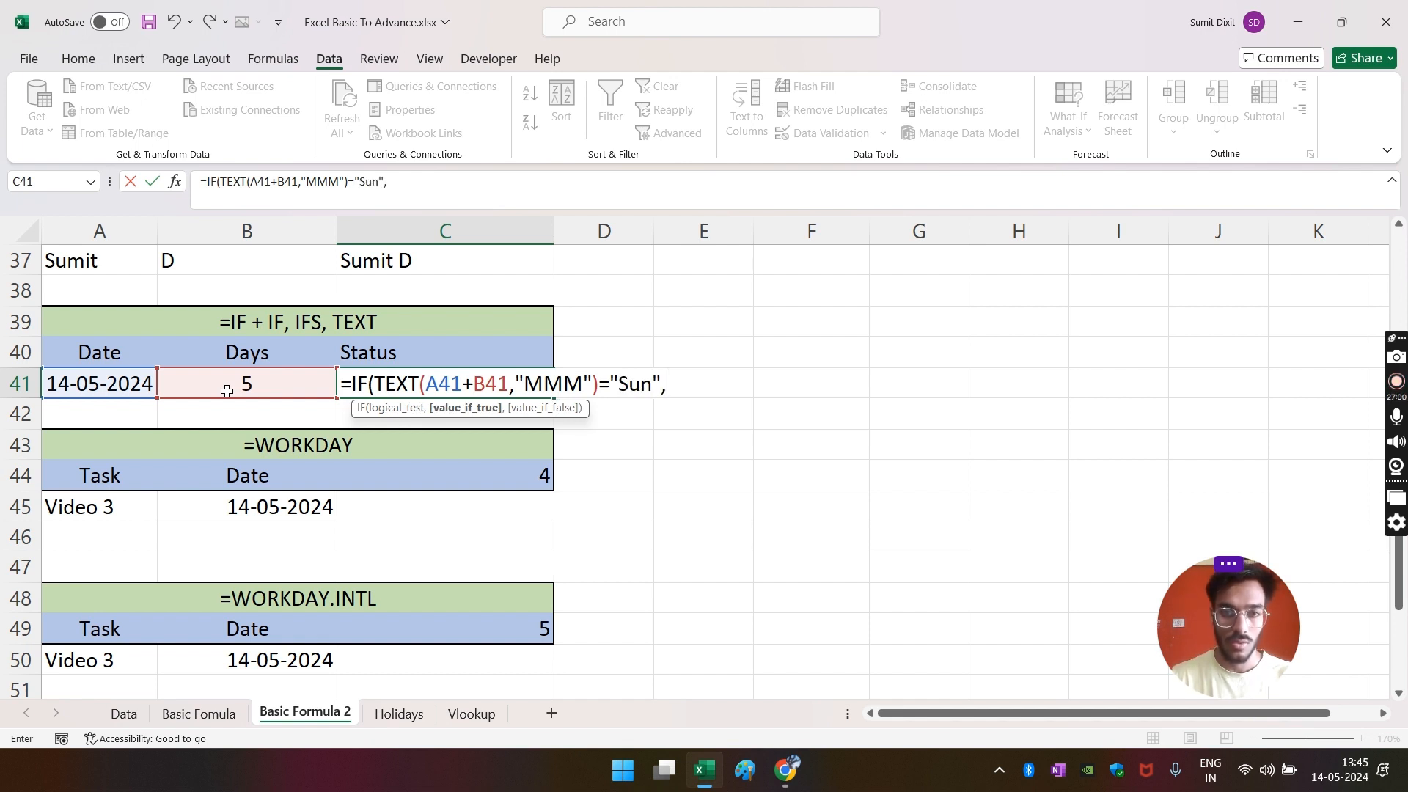
pyautogui.write('"')
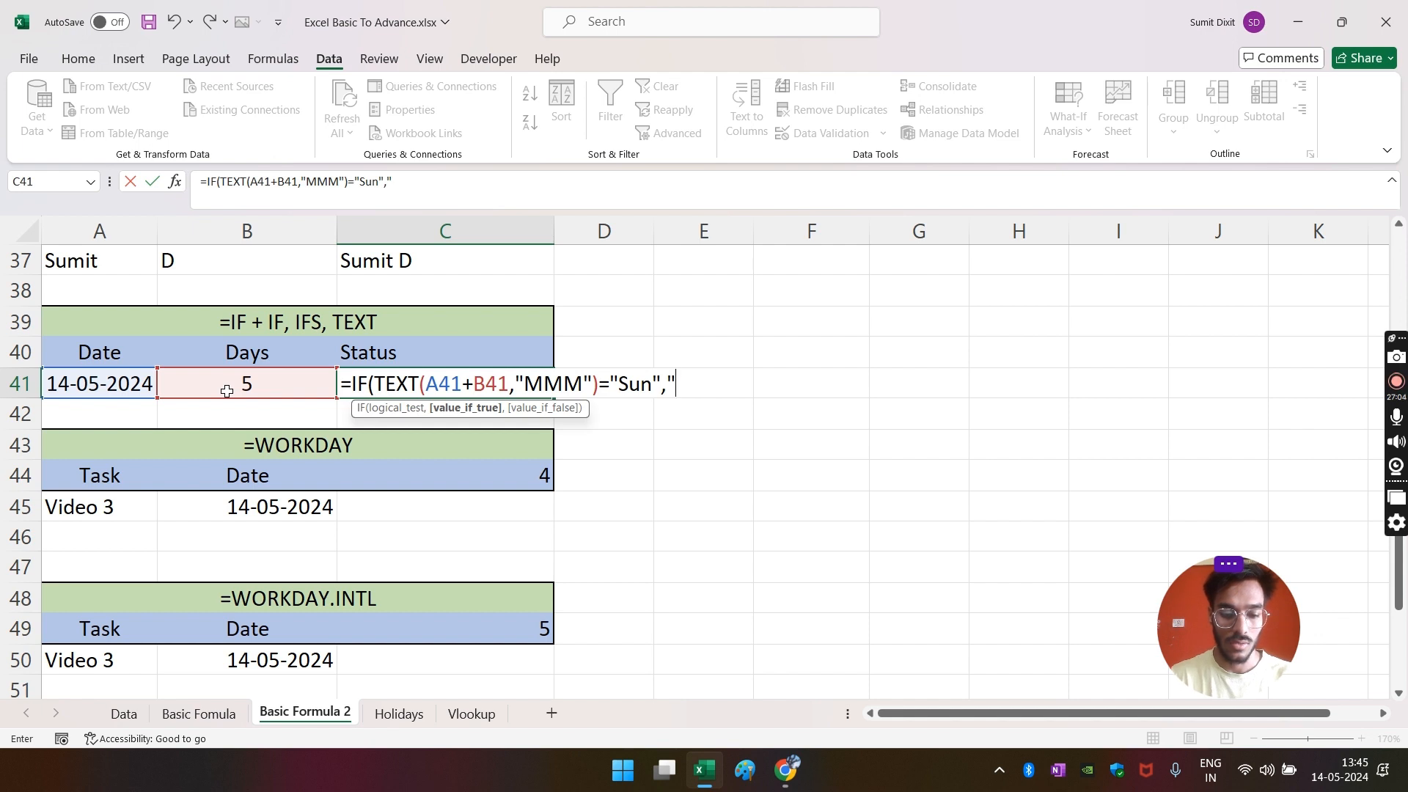
pyautogui.write('Holiday')
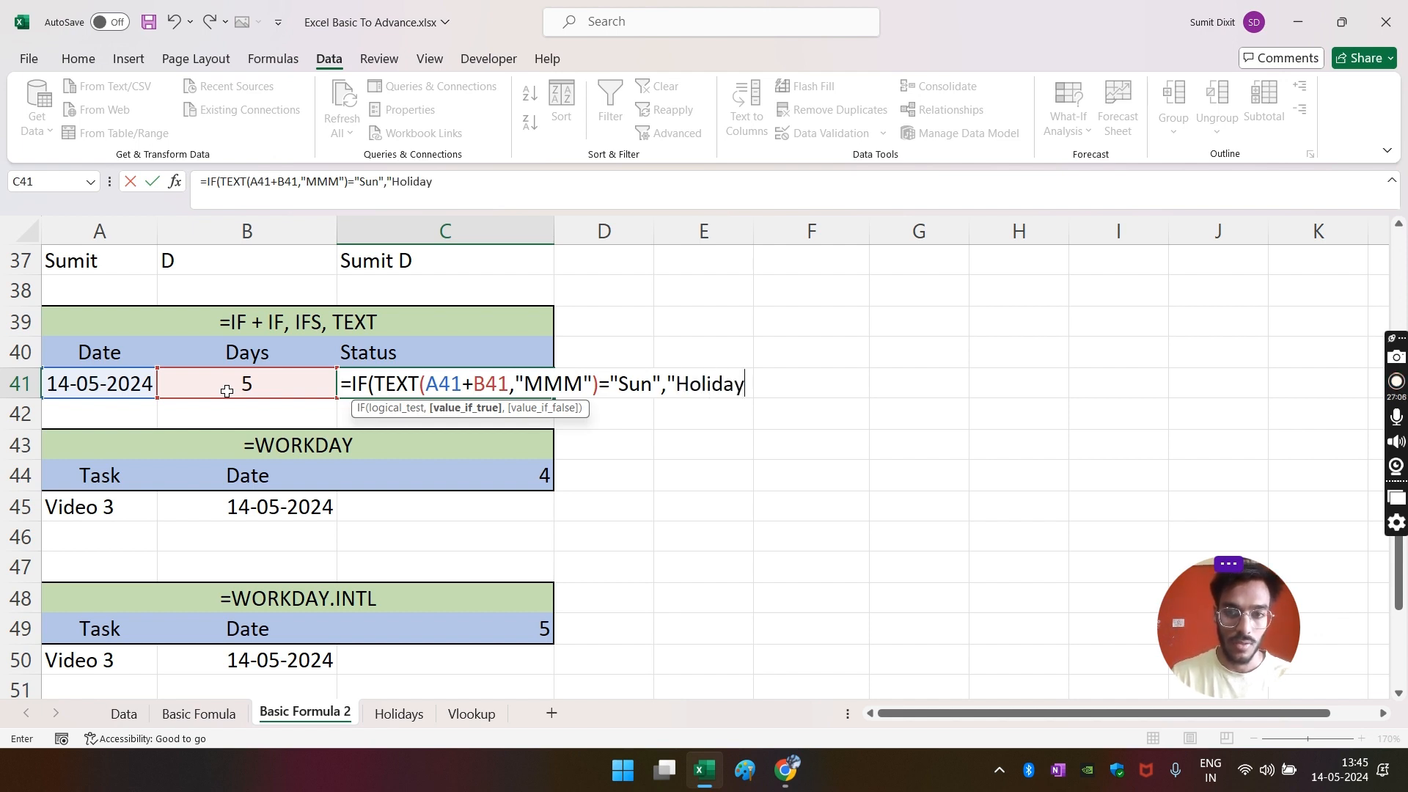
pyautogui.write('",')
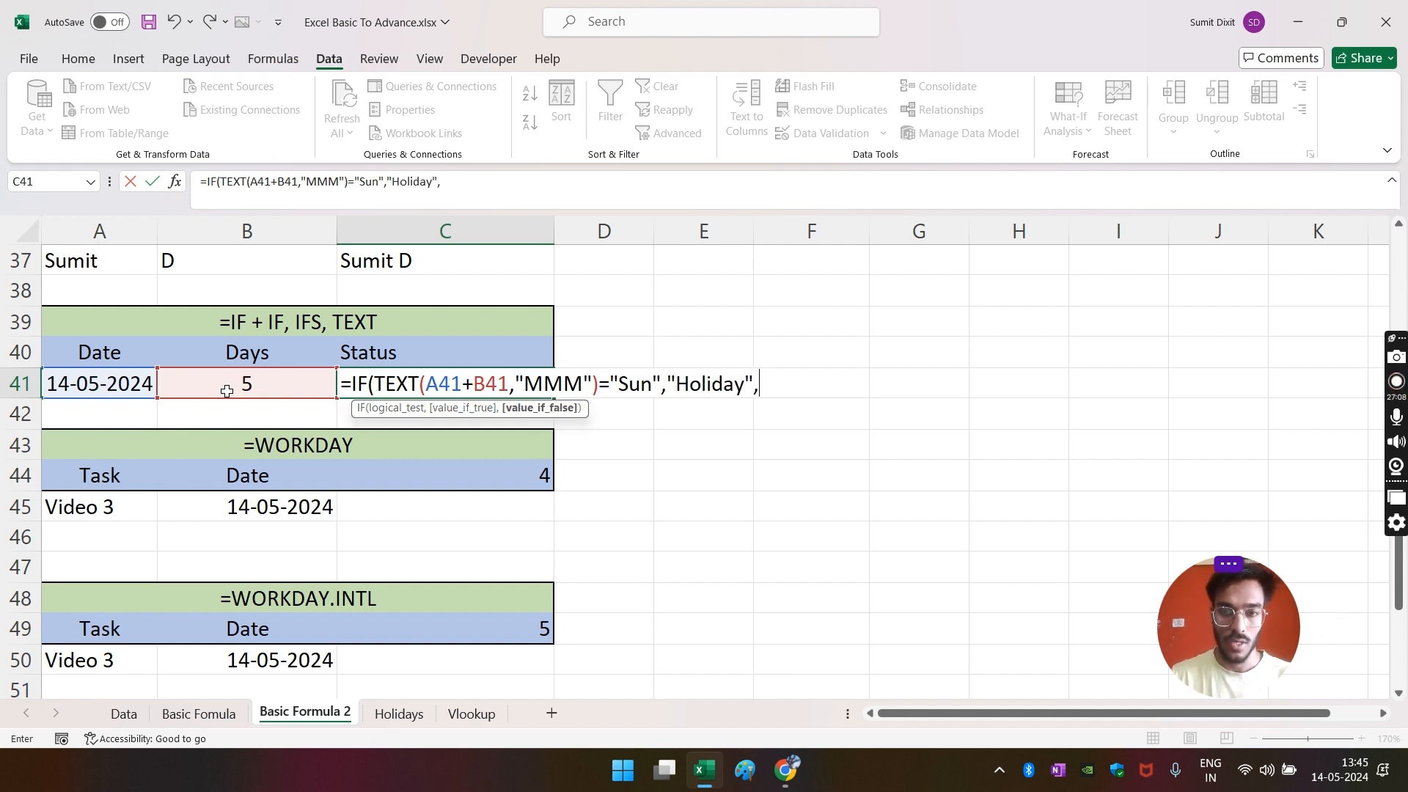
pyautogui.write('"')
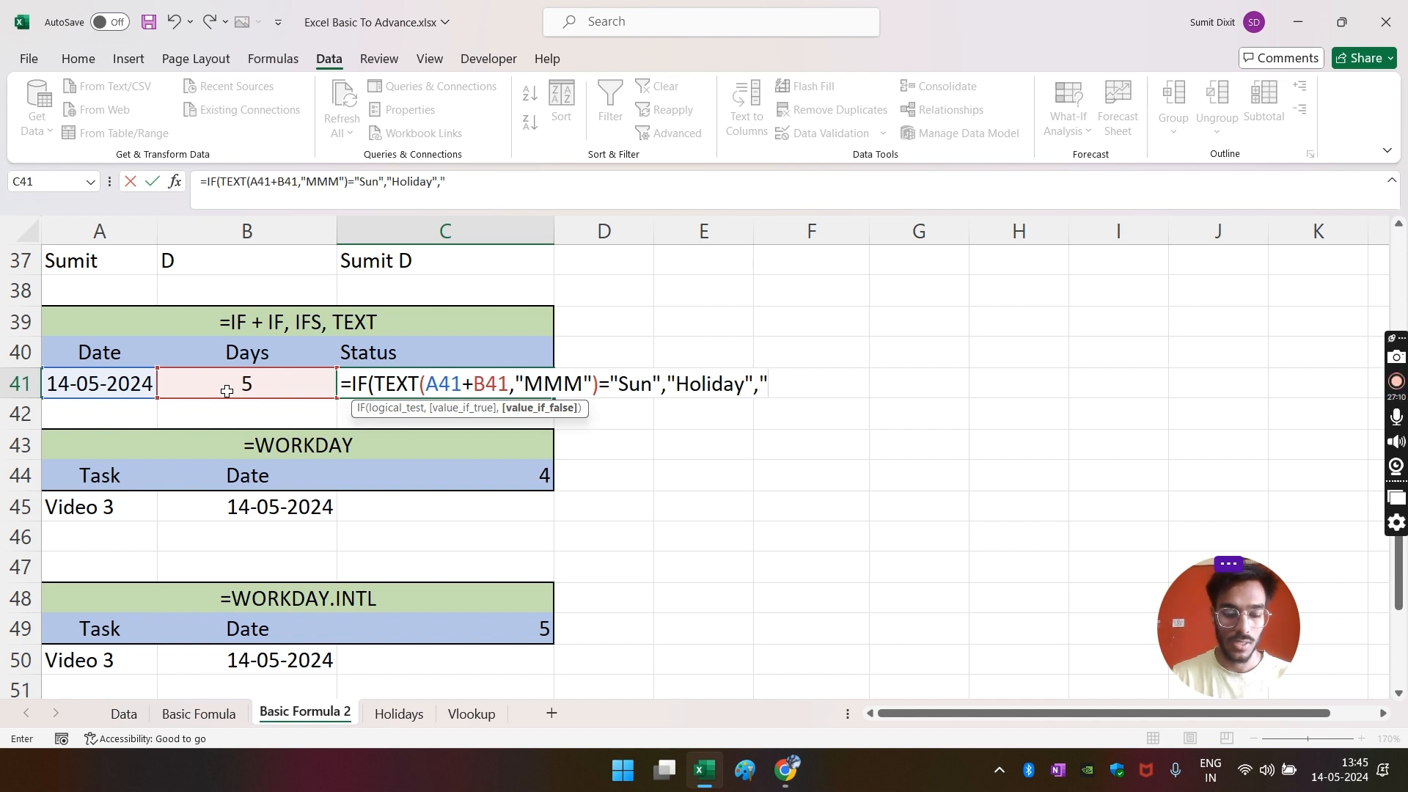
pyautogui.write('Working')
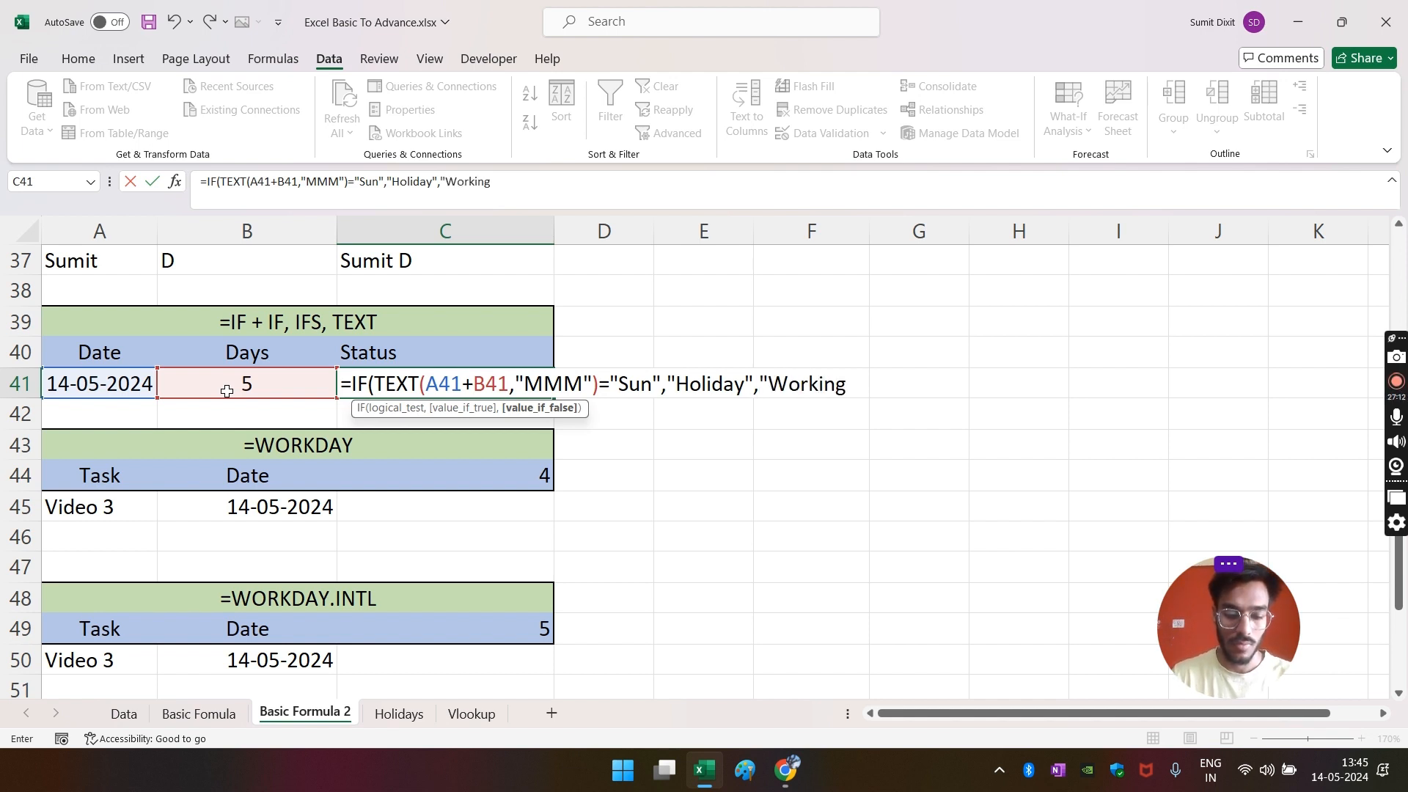
pyautogui.write(' Dat')
pyautogui.press('BackSpace')
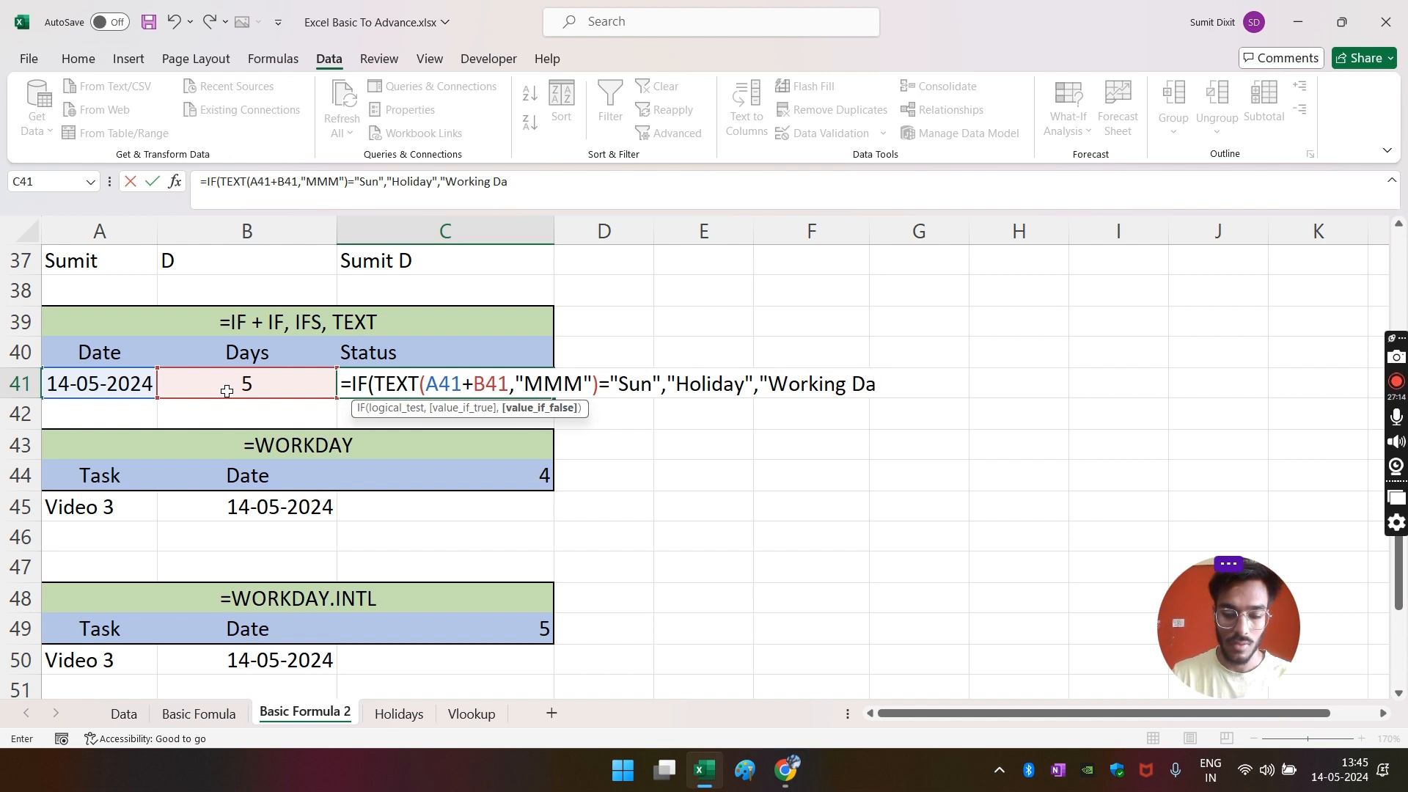
pyautogui.write('y")')
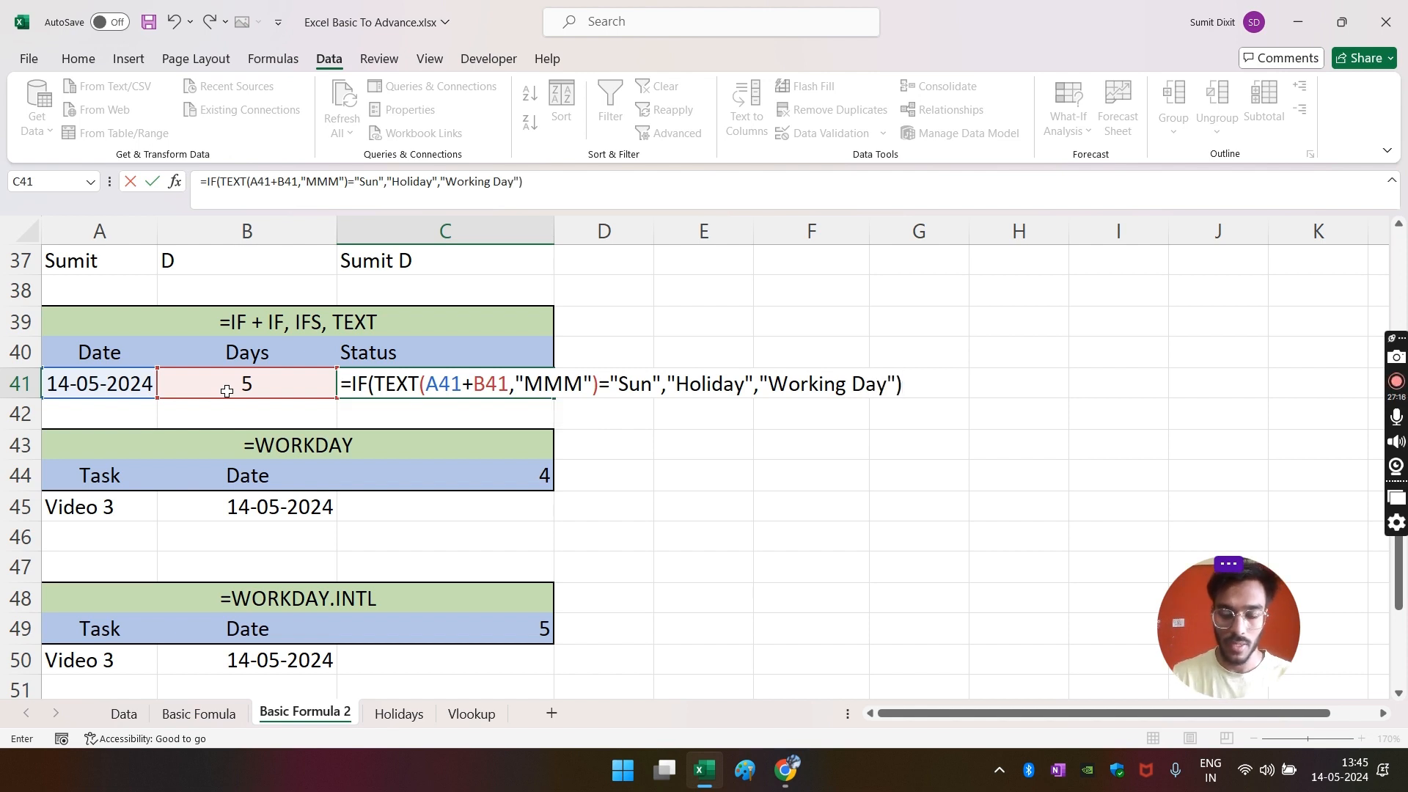
pyautogui.press('Return')
pyautogui.press('Up')
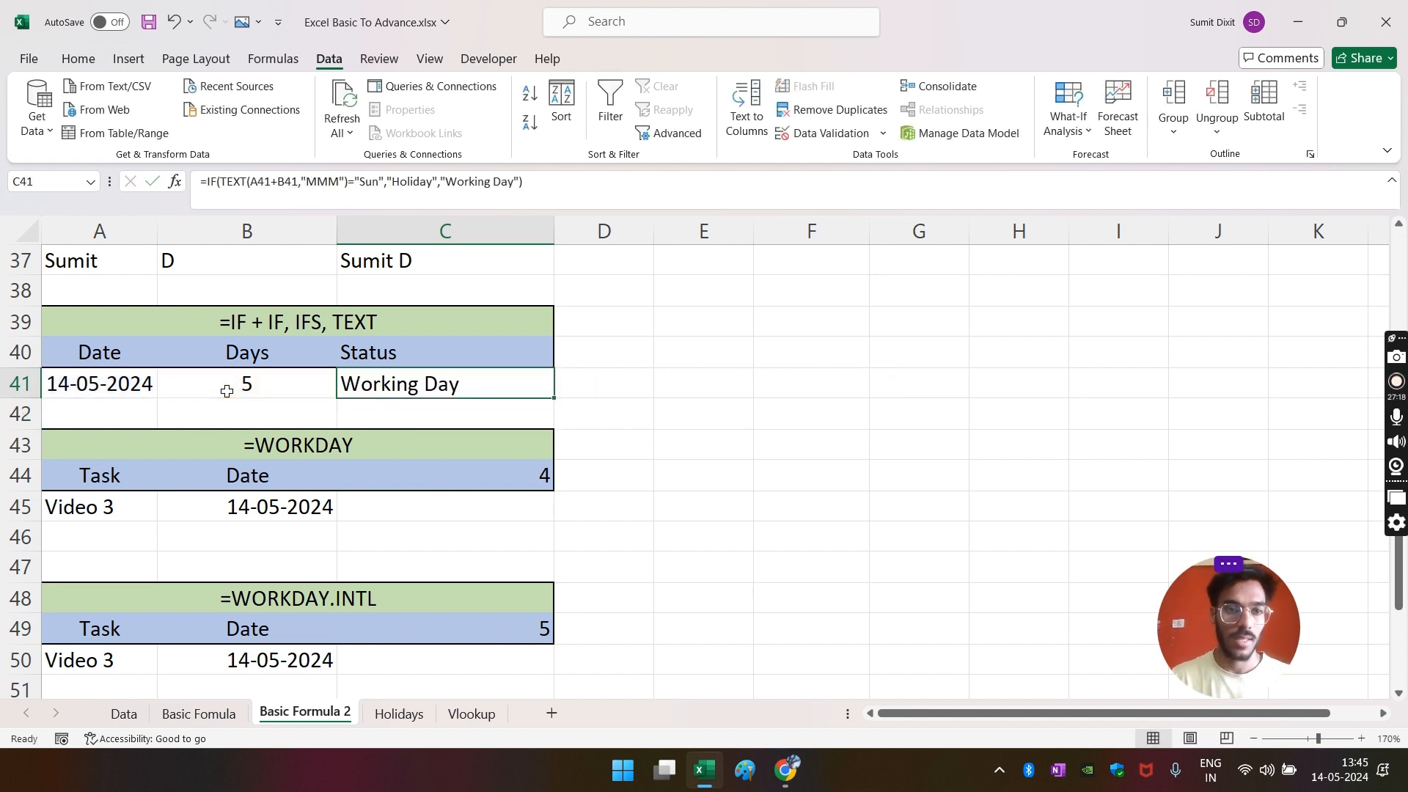
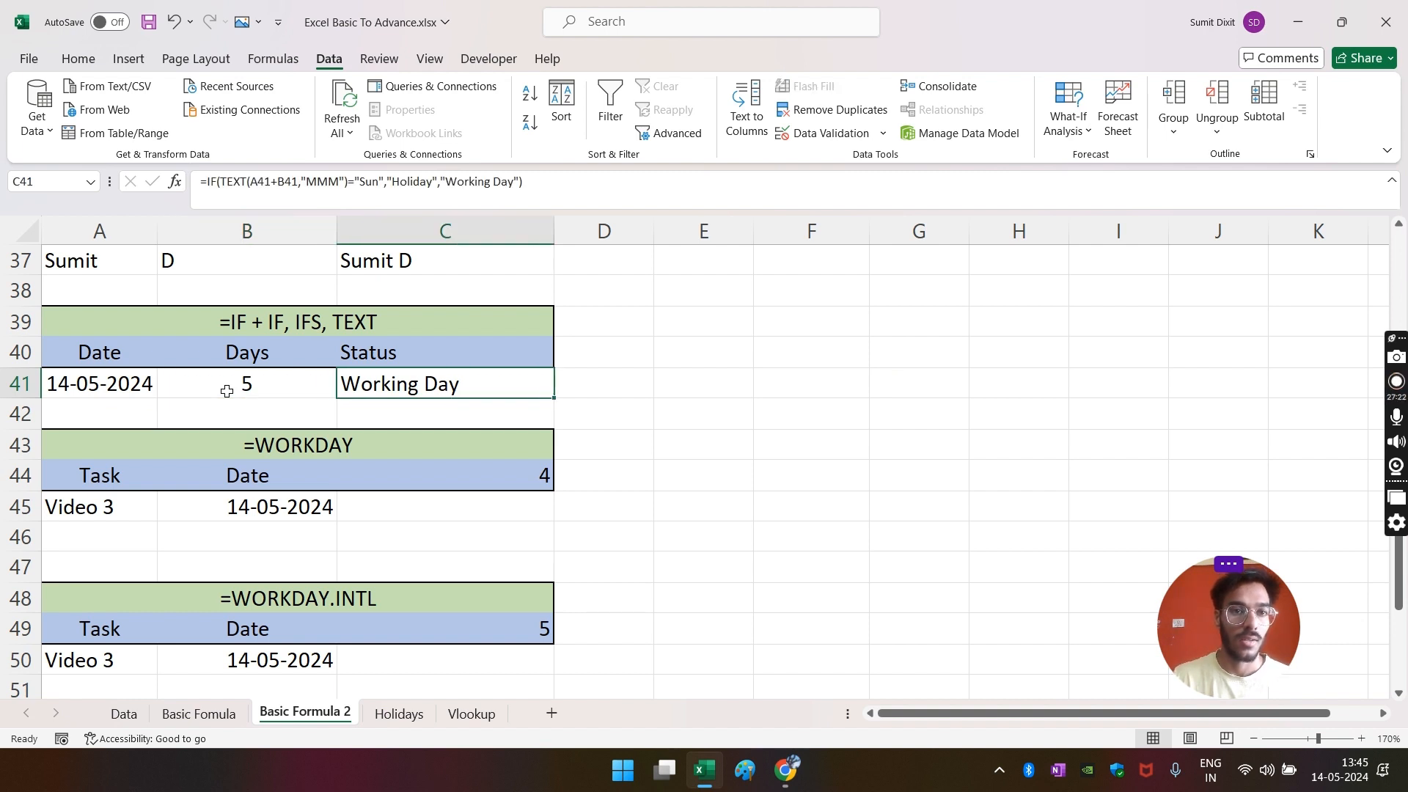
# - Try 6 as the Days value in B41
pyautogui.click(227, 391)
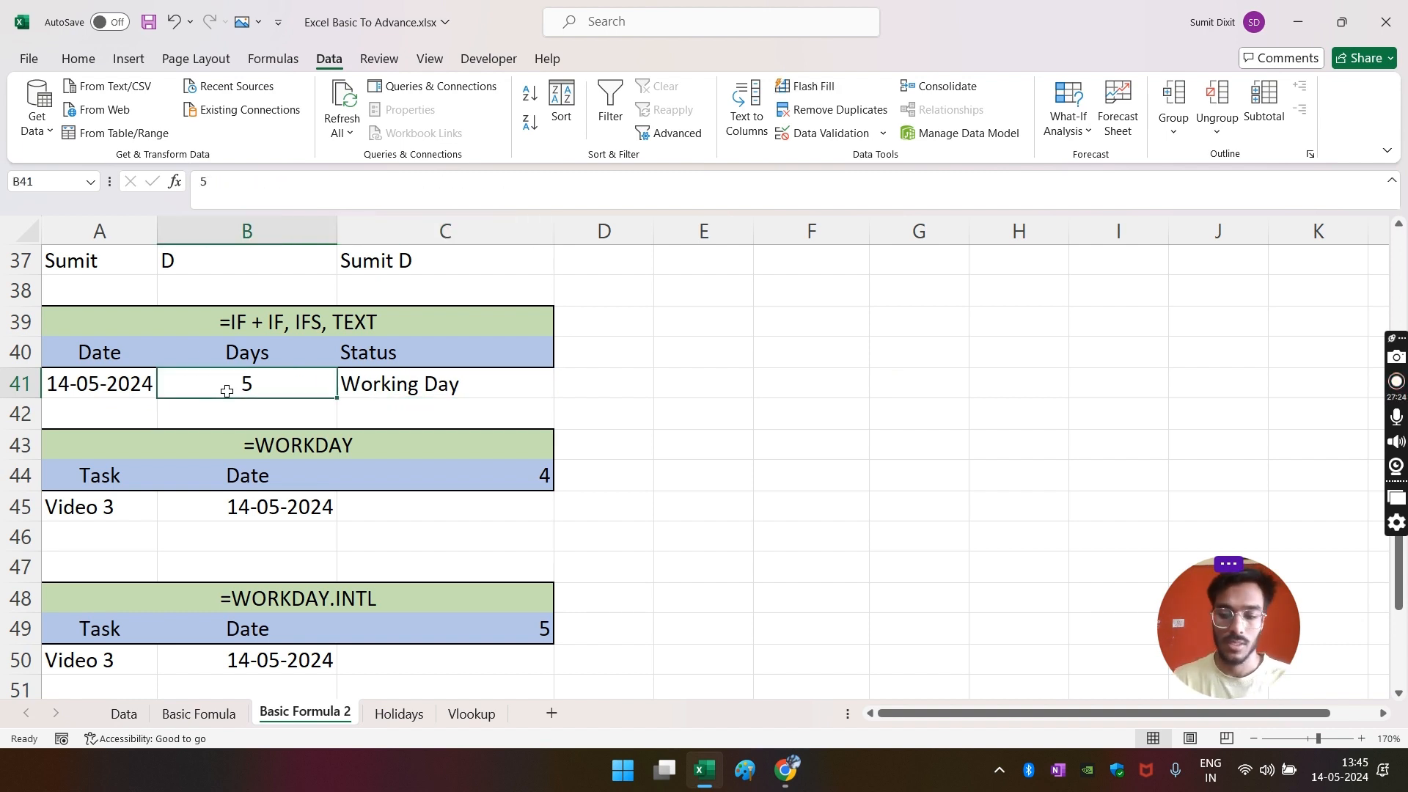
pyautogui.press('Right')
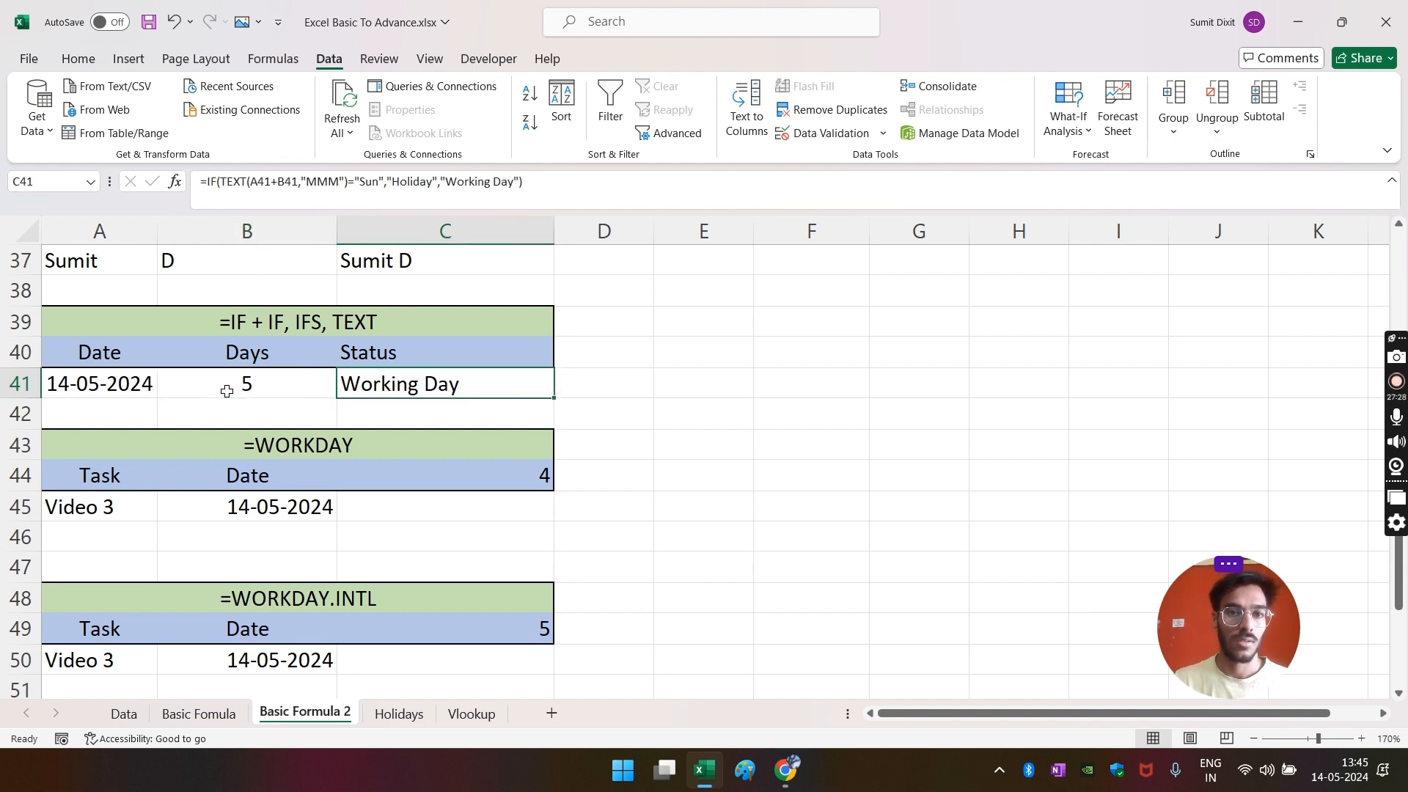
pyautogui.click(227, 391)
pyautogui.write('6')
pyautogui.press('Return')
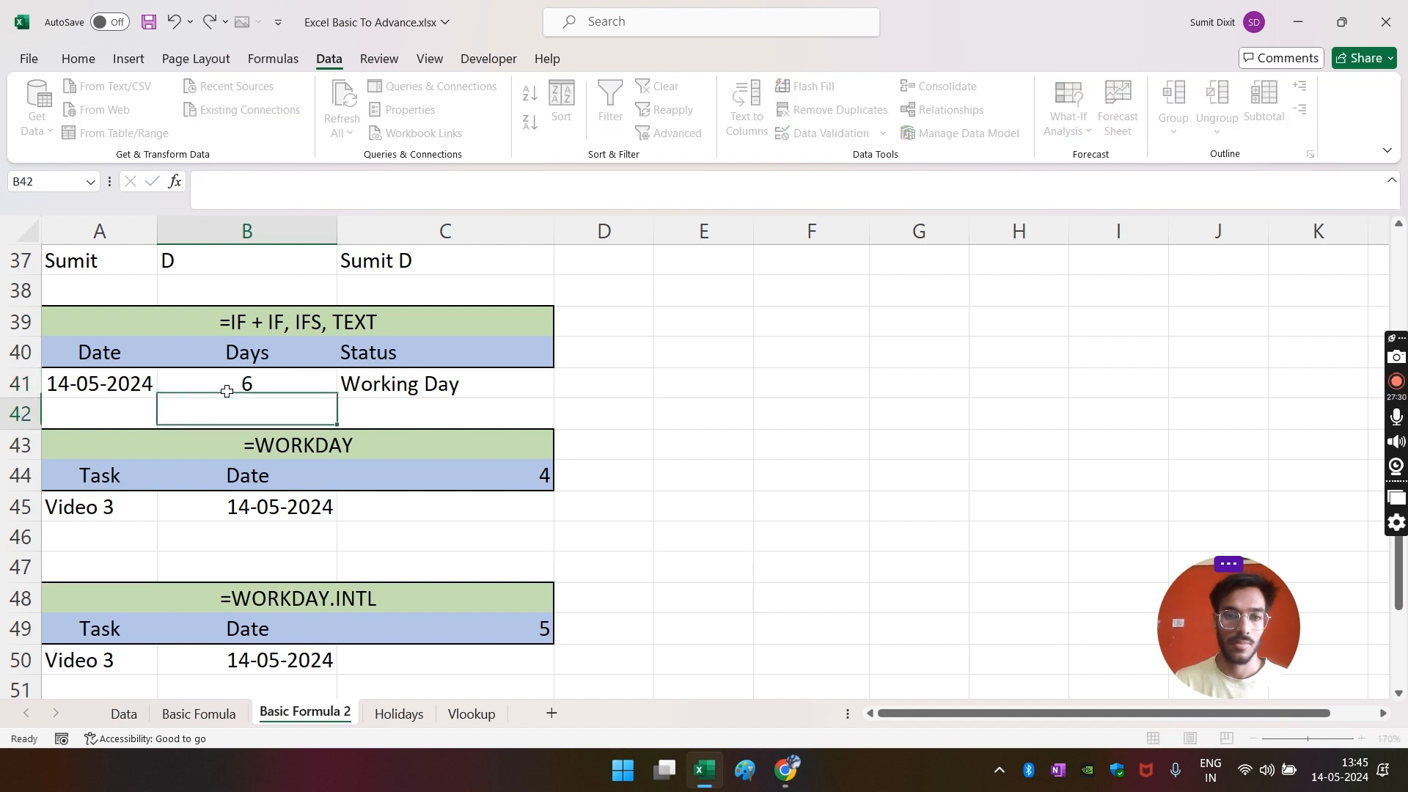
# - Change B41's Days value to 4 and open C41's status formula for editing
pyautogui.click(227, 391)
pyautogui.write('4')
pyautogui.press('Return')
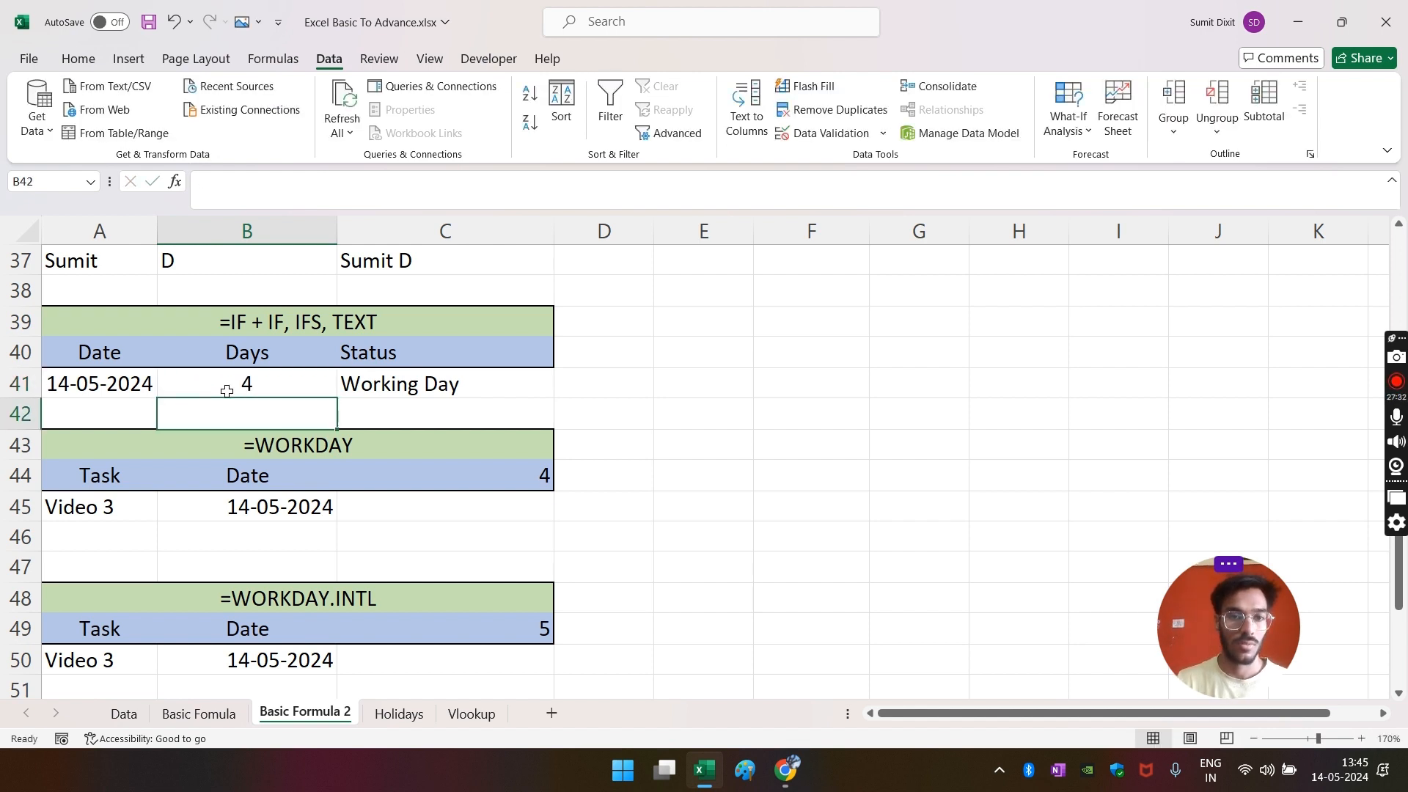
pyautogui.click(227, 391)
pyautogui.press('Right')
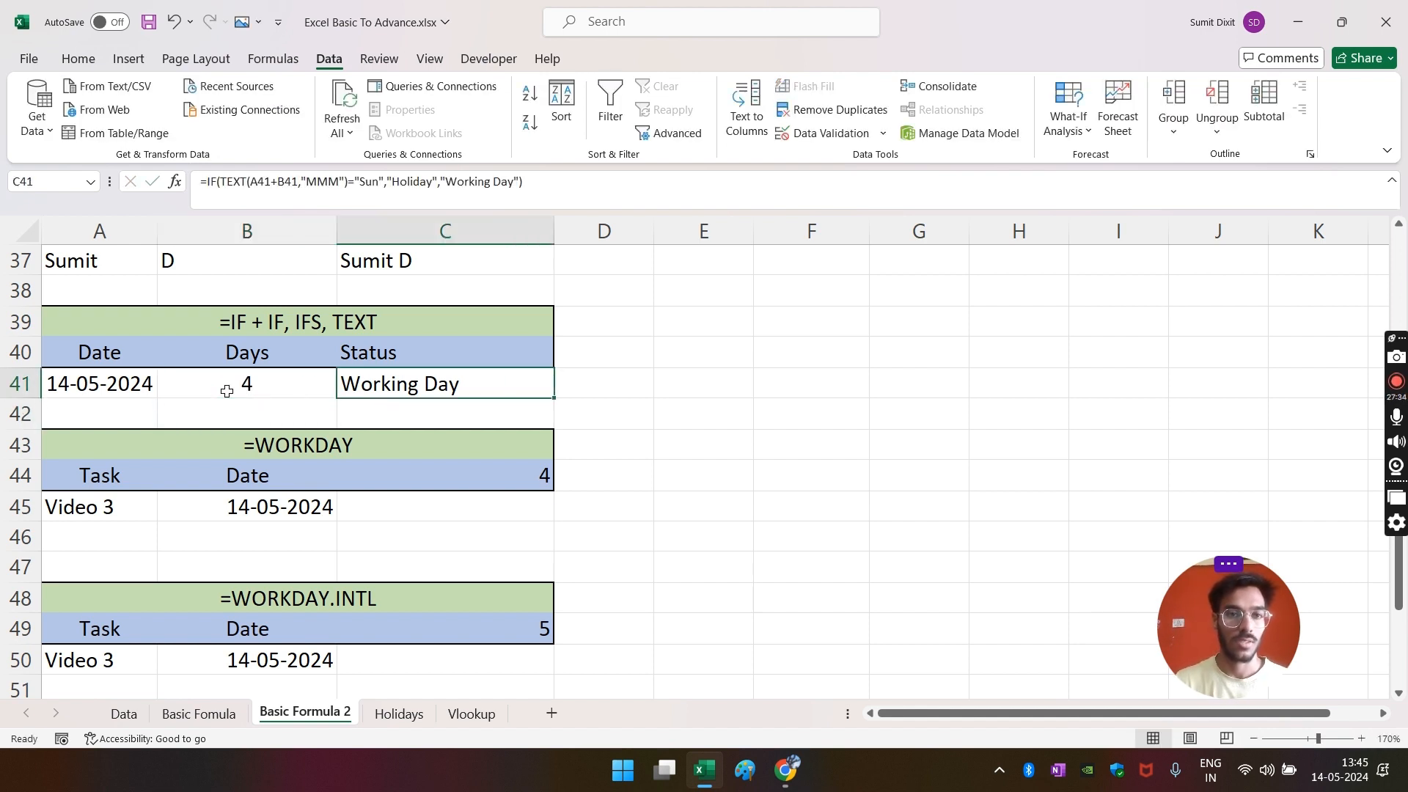
pyautogui.press('F2')
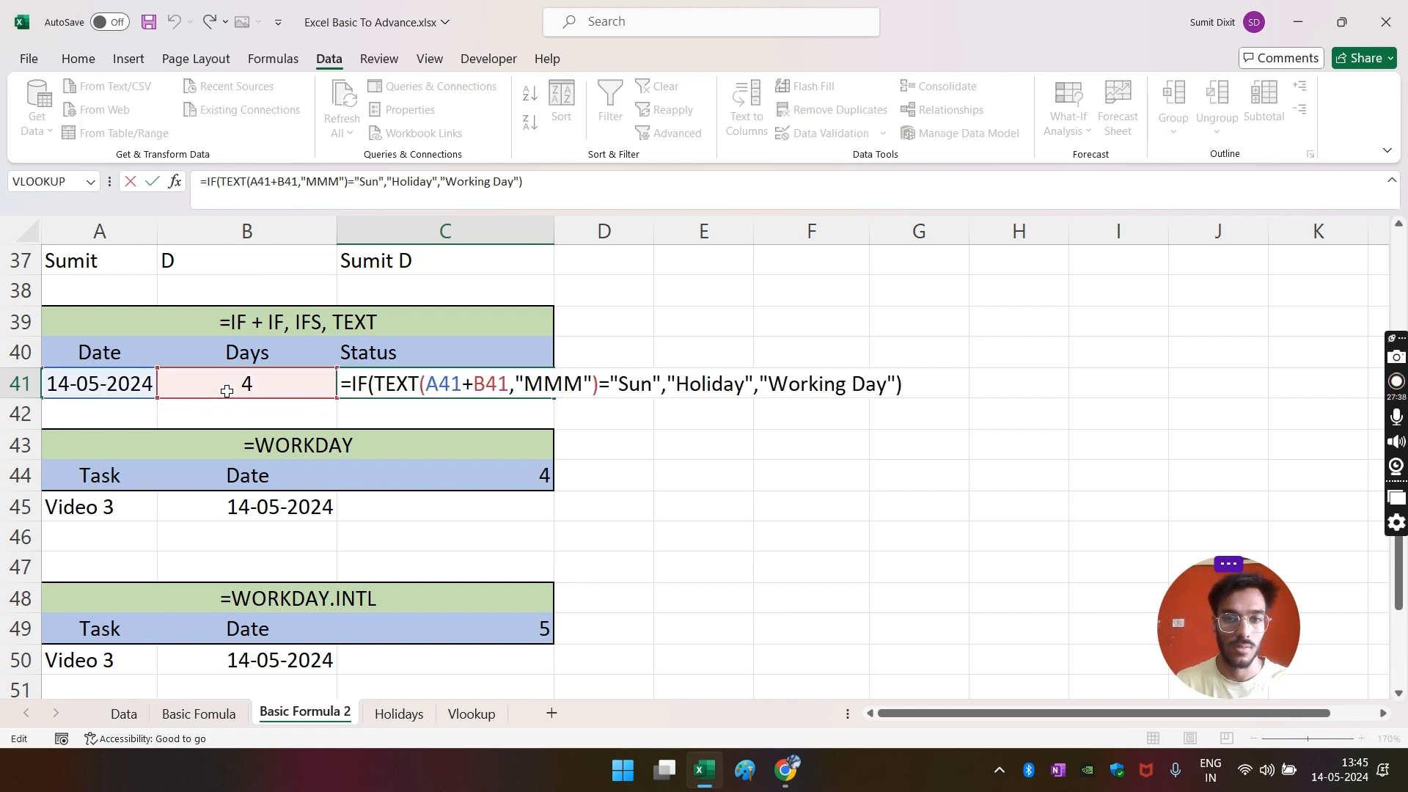
# - Change C41's TEXT format code from MMM to ddd so it tests the weekday name
pyautogui.click(340, 183)
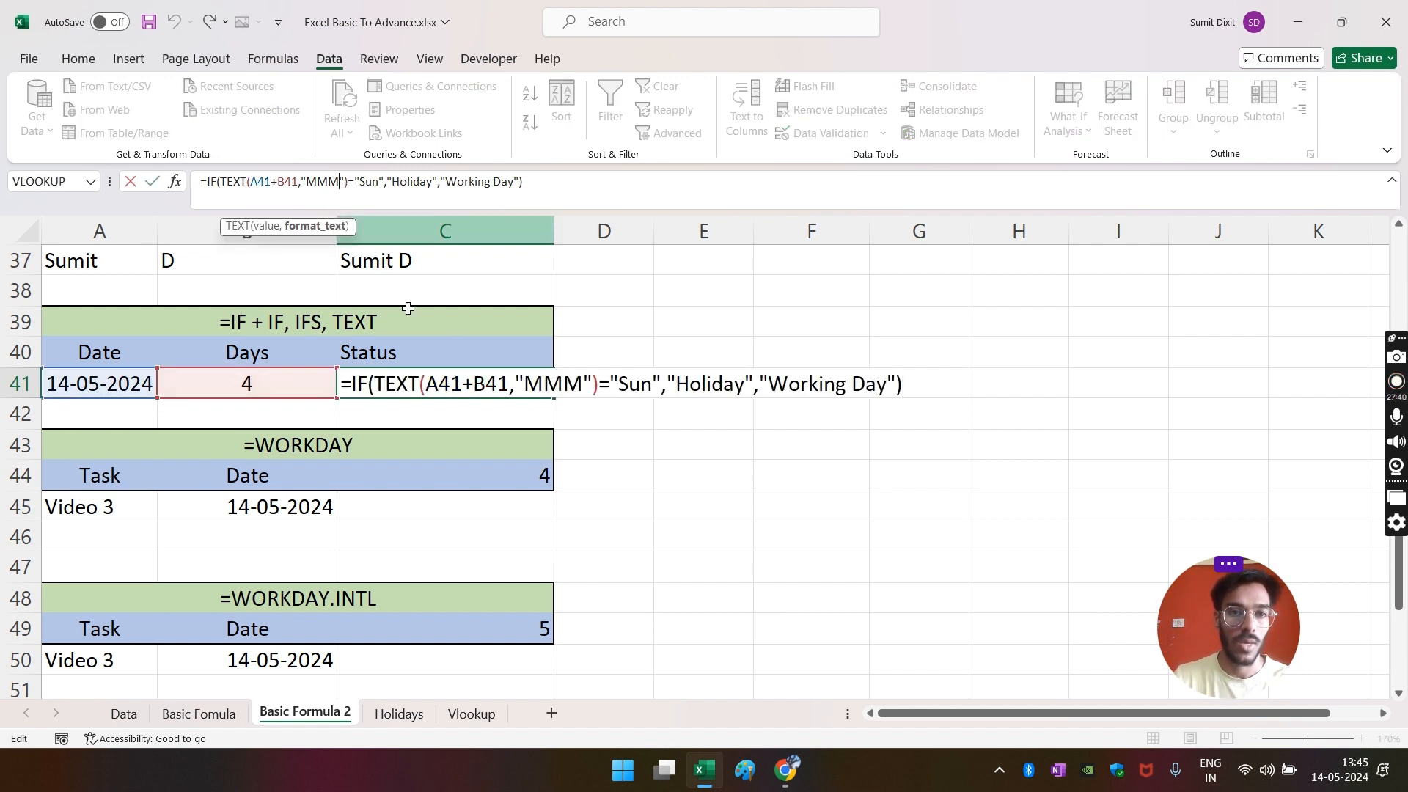
pyautogui.press('BackSpace')
pyautogui.press('BackSpace')
pyautogui.press('BackSpace')
pyautogui.write('d')
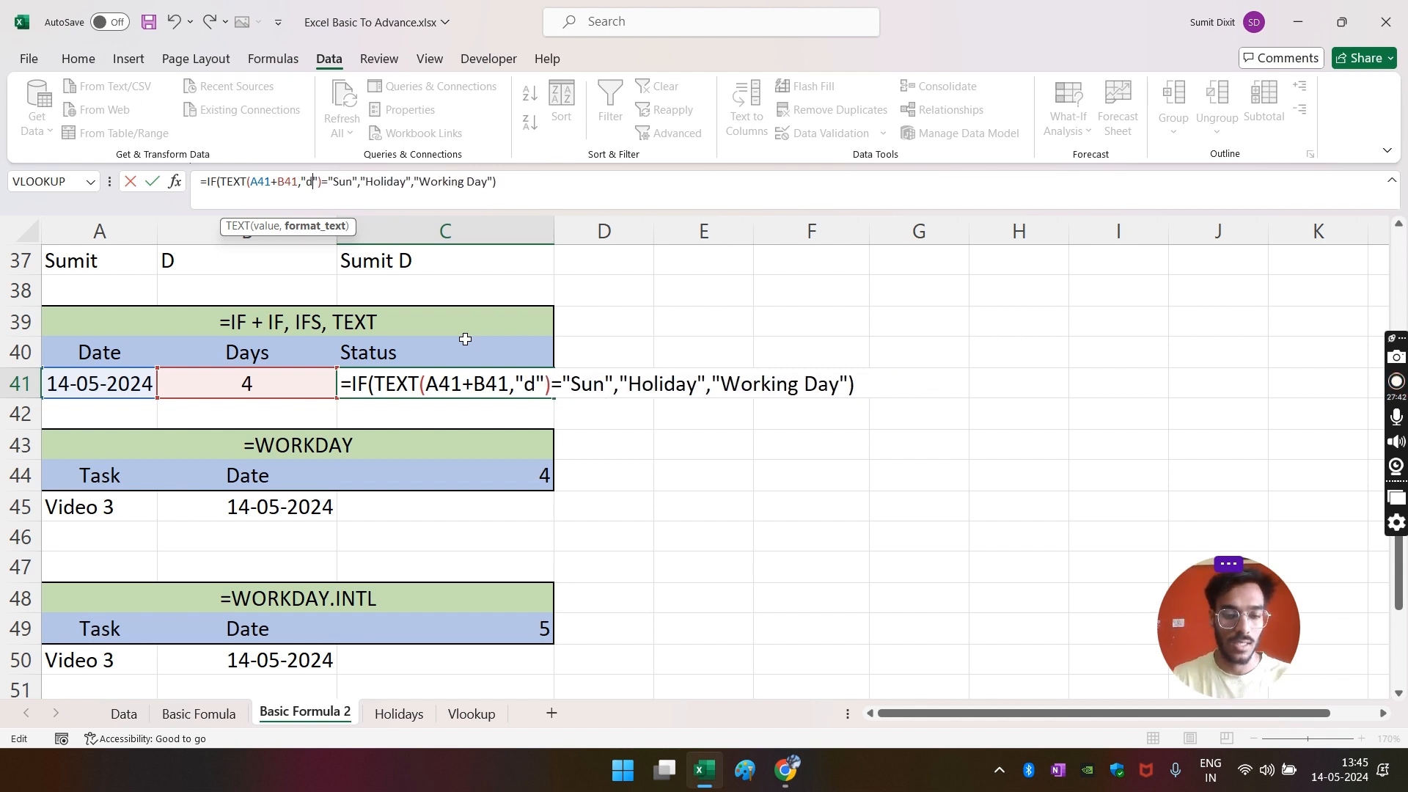
pyautogui.write('dd')
pyautogui.press('Return')
pyautogui.press('Up')
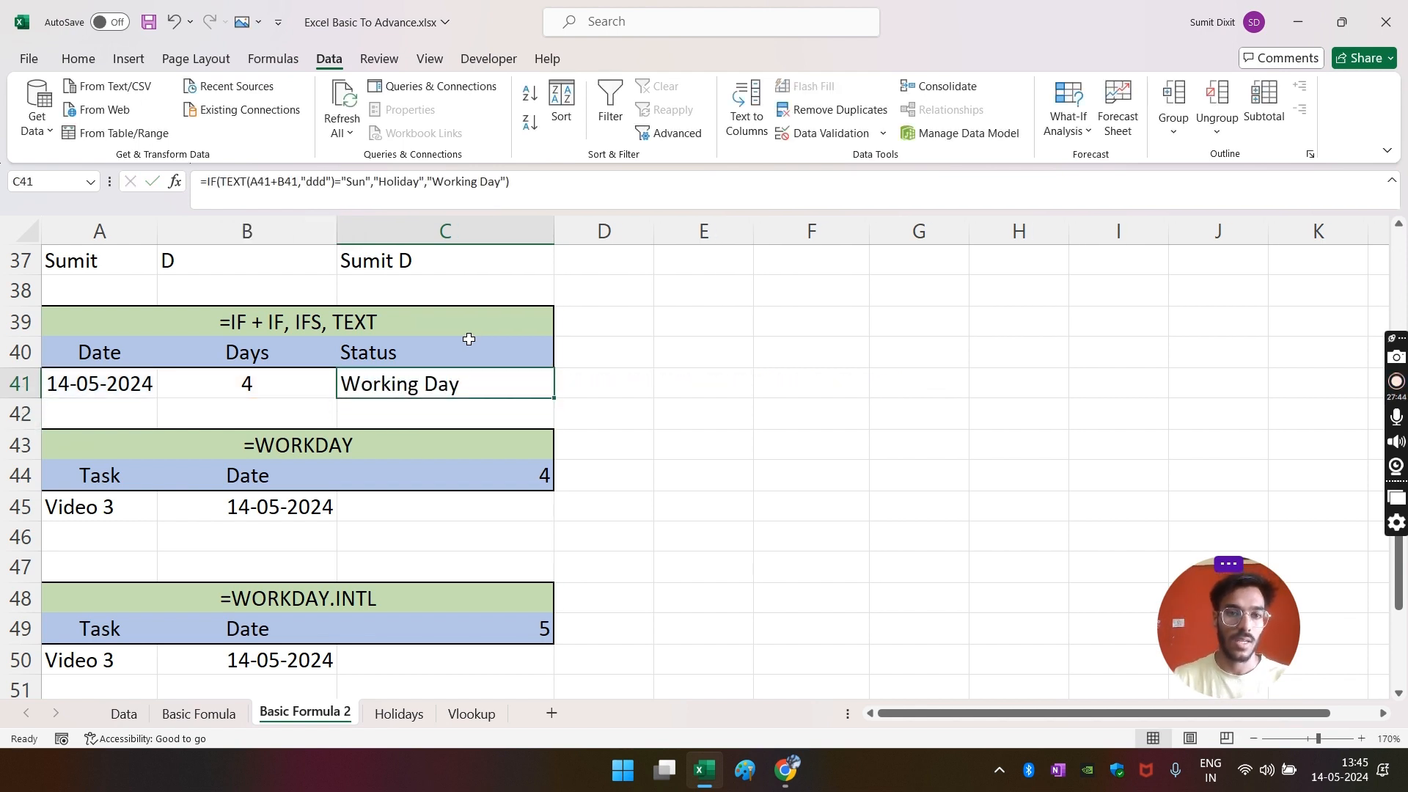
# - Set the Days value in B41 to 5, making C41 show Holiday
pyautogui.press('Left')
pyautogui.press('F2')
pyautogui.press('BackSpace')
pyautogui.write('5')
pyautogui.press('Return')
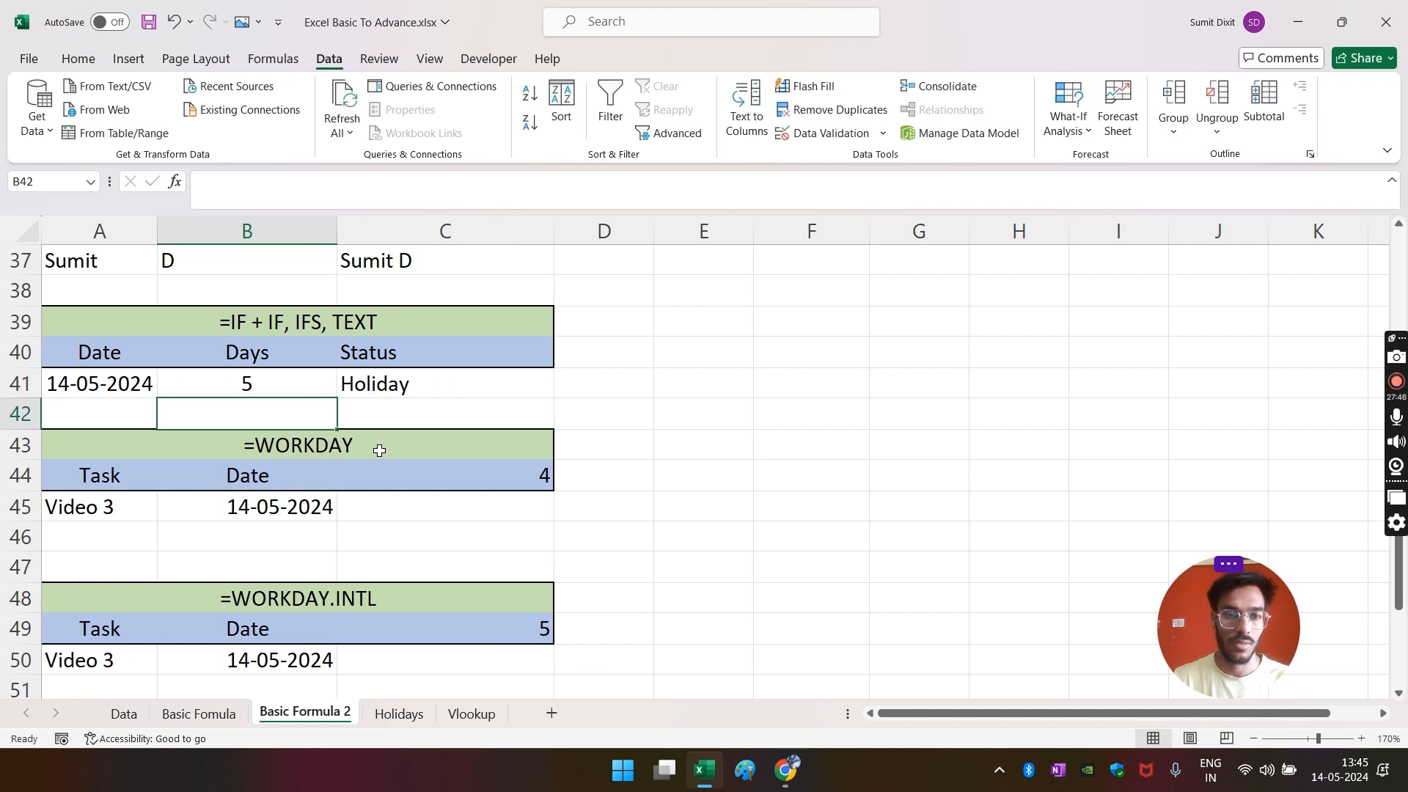
# - Clear the Holiday formula from the Status cell C41
pyautogui.press('Up')
pyautogui.press('Right')
pyautogui.press('Right')
pyautogui.press('Left')
pyautogui.press('Left')
pyautogui.press('Right')
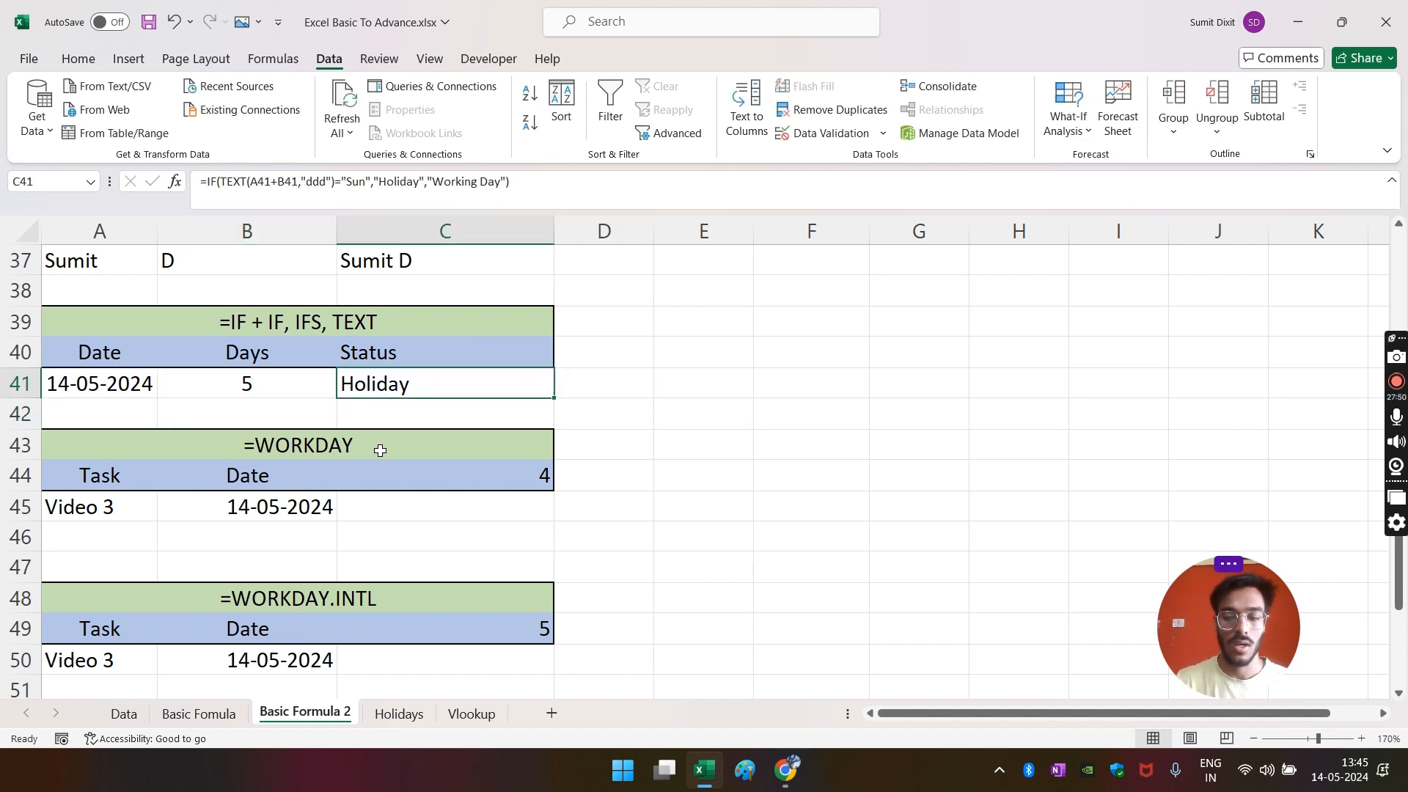
pyautogui.press('Down')
pyautogui.press('Up')
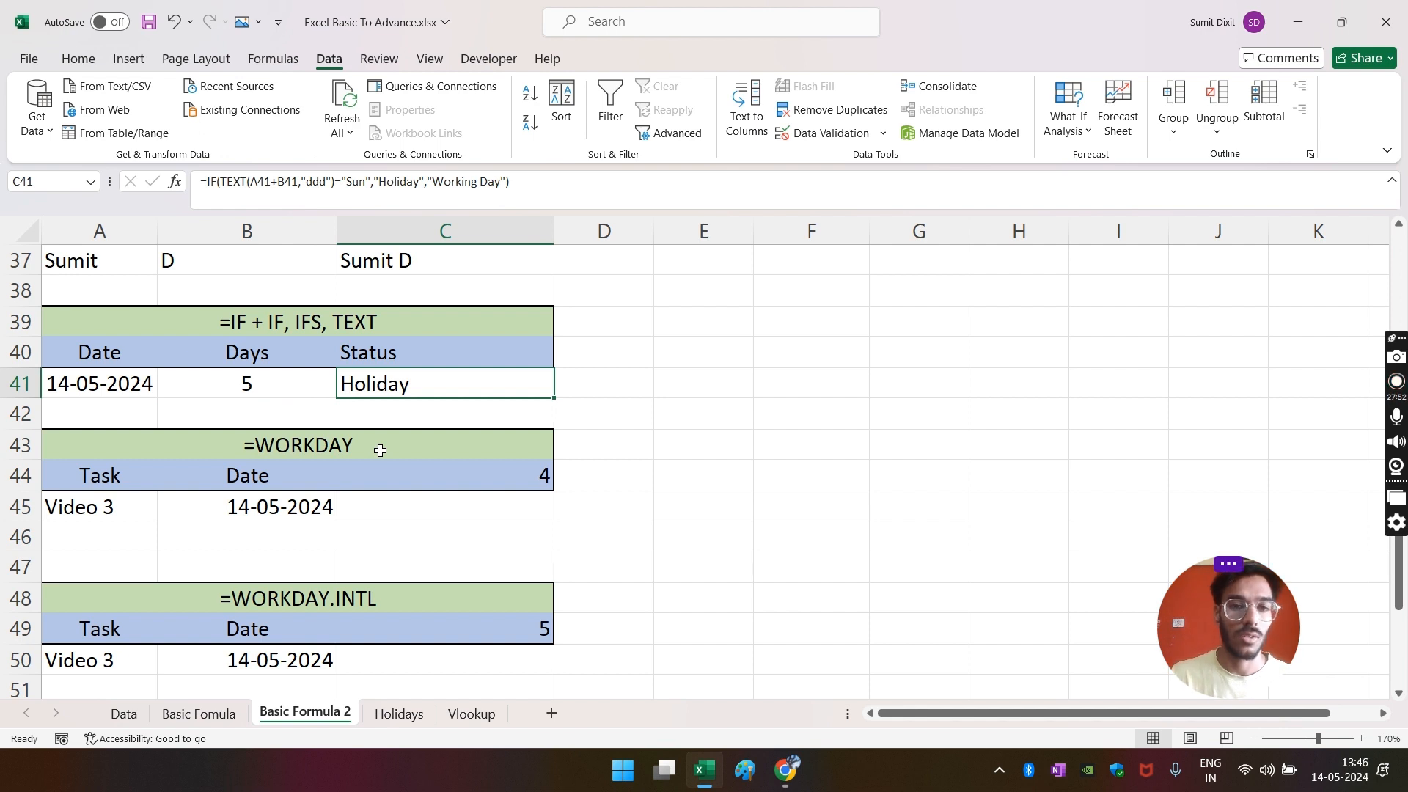
pyautogui.press('Delete')
pyautogui.press('Down')
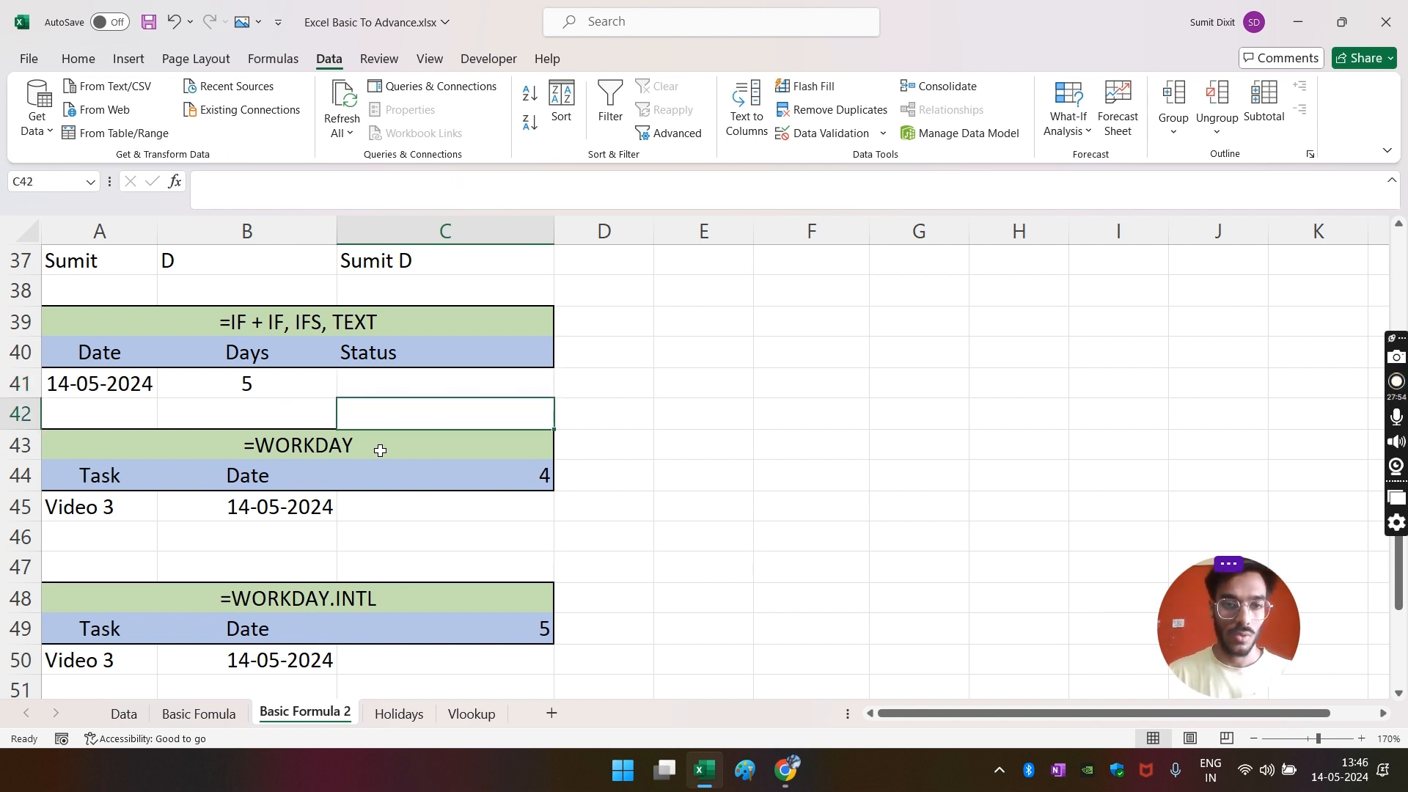
# - Start C41 as =IF(TEXT(A41+B41,"ddd")="Sun","Holiday", with the false result still open
pyautogui.press('Up')
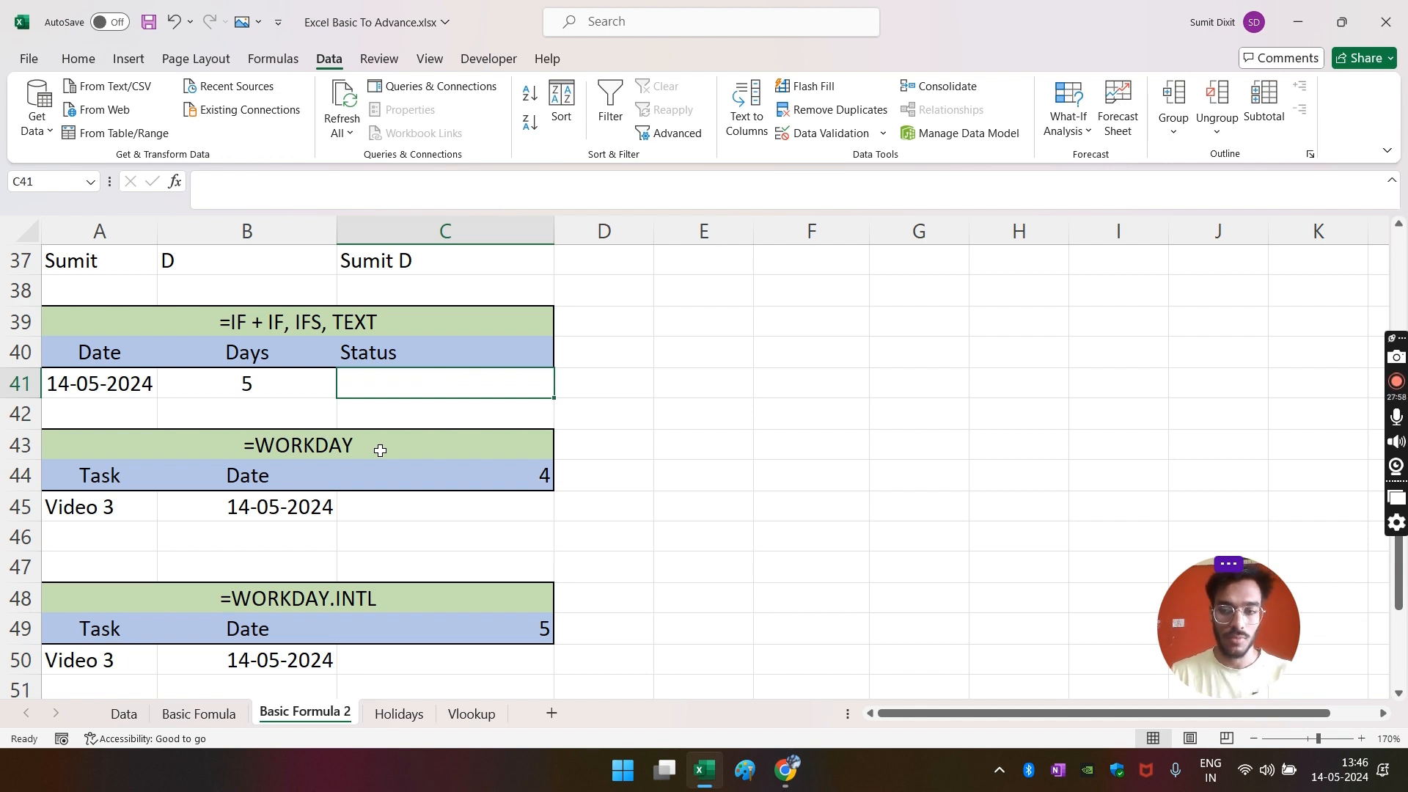
pyautogui.write('=IF(')
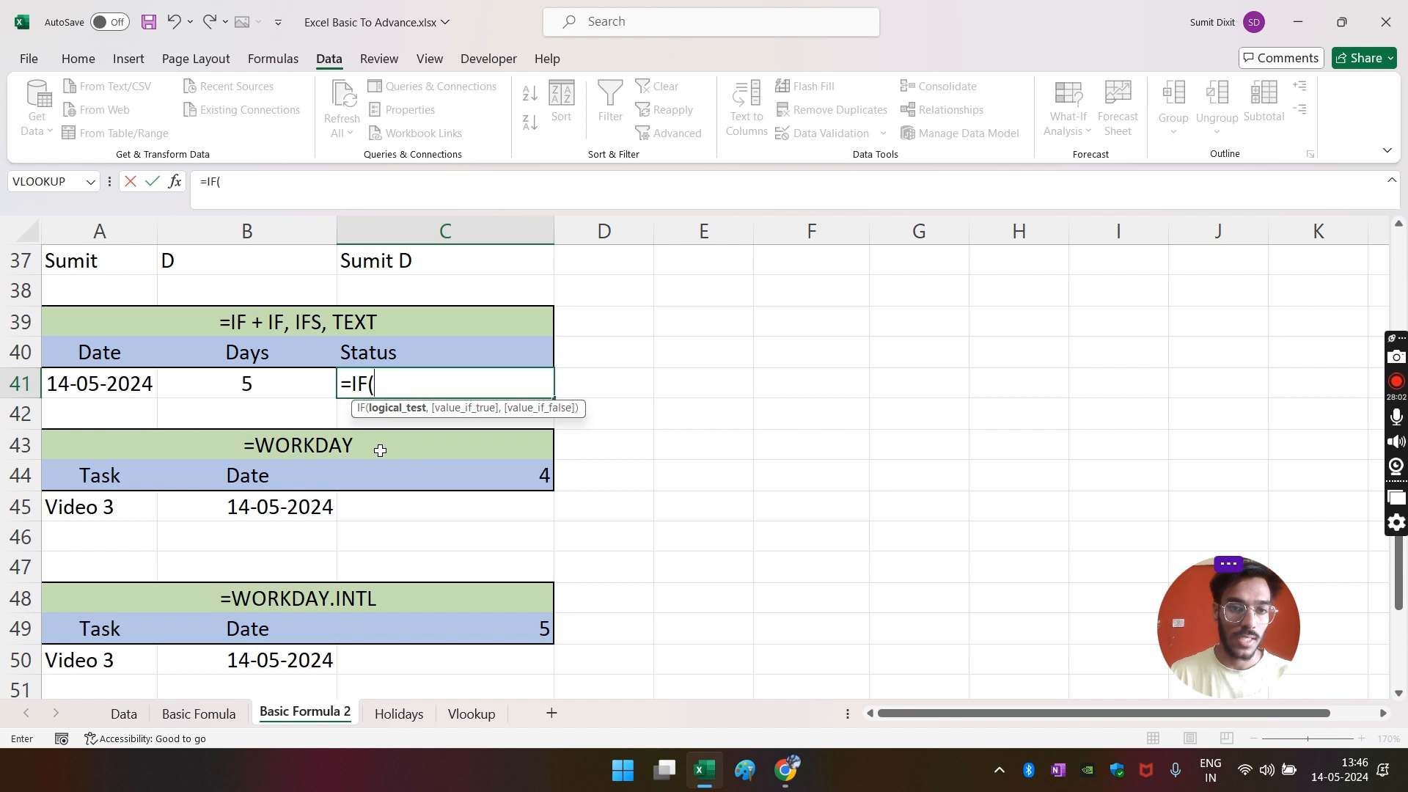
pyautogui.write('text')
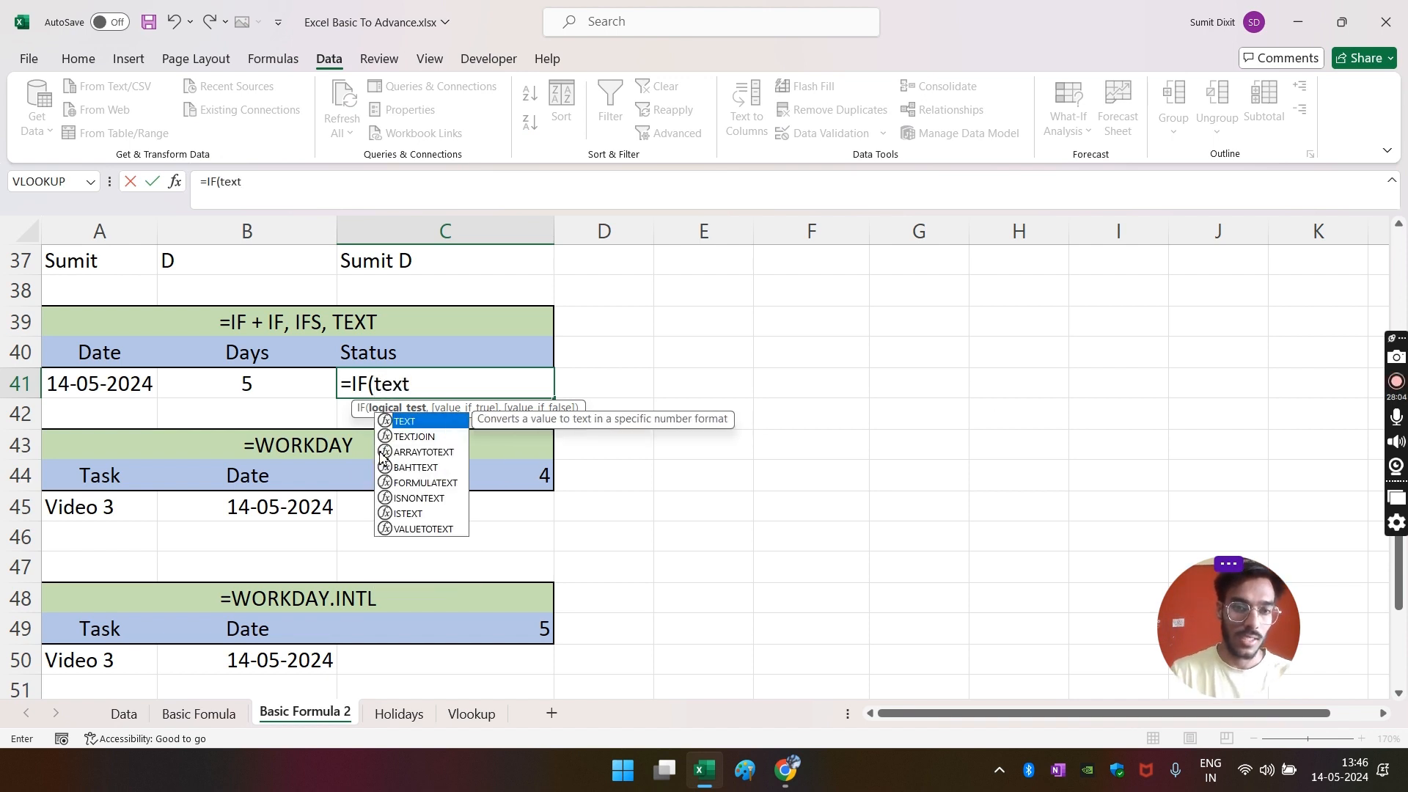
pyautogui.press('Tab')
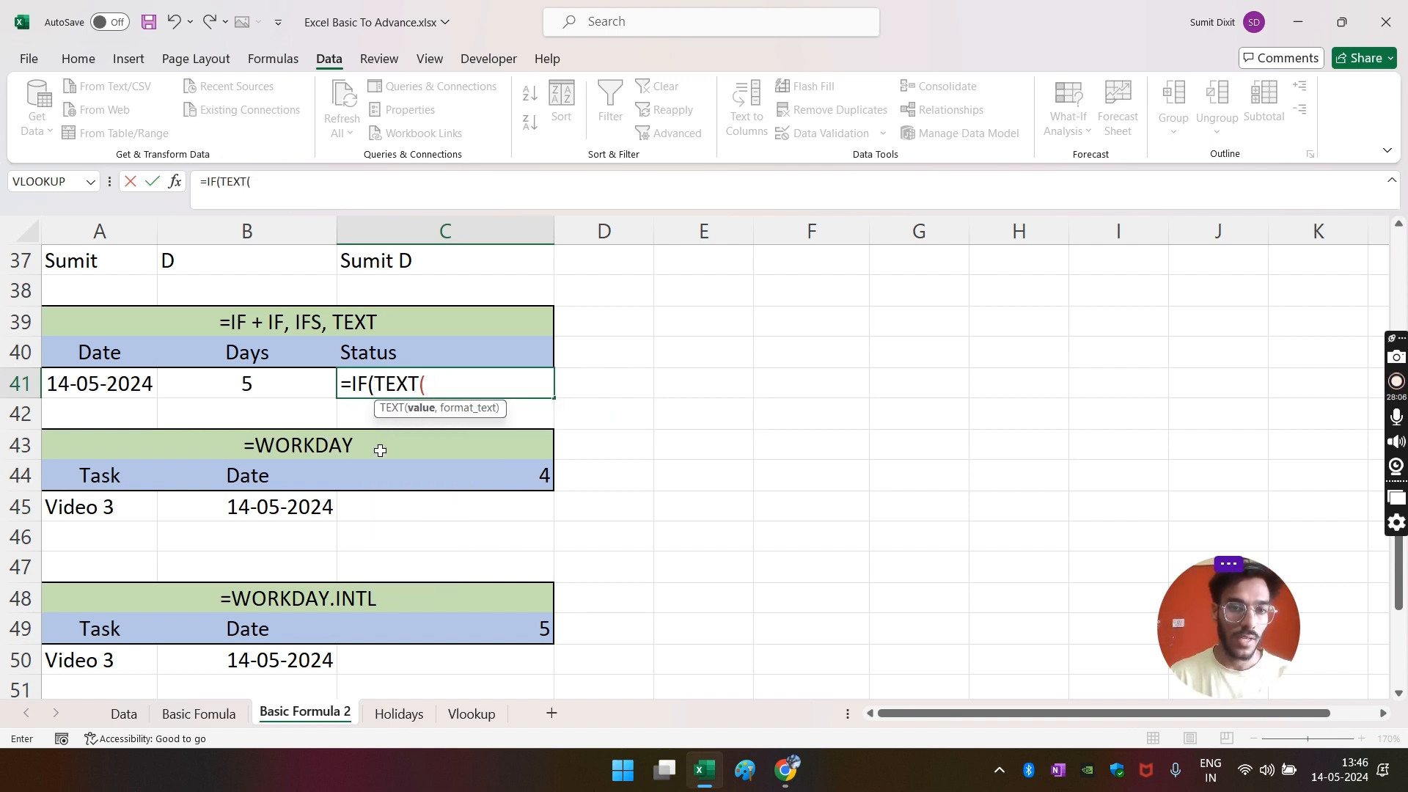
pyautogui.press('Left')
pyautogui.press('Left')
pyautogui.write('+')
pyautogui.press('Left')
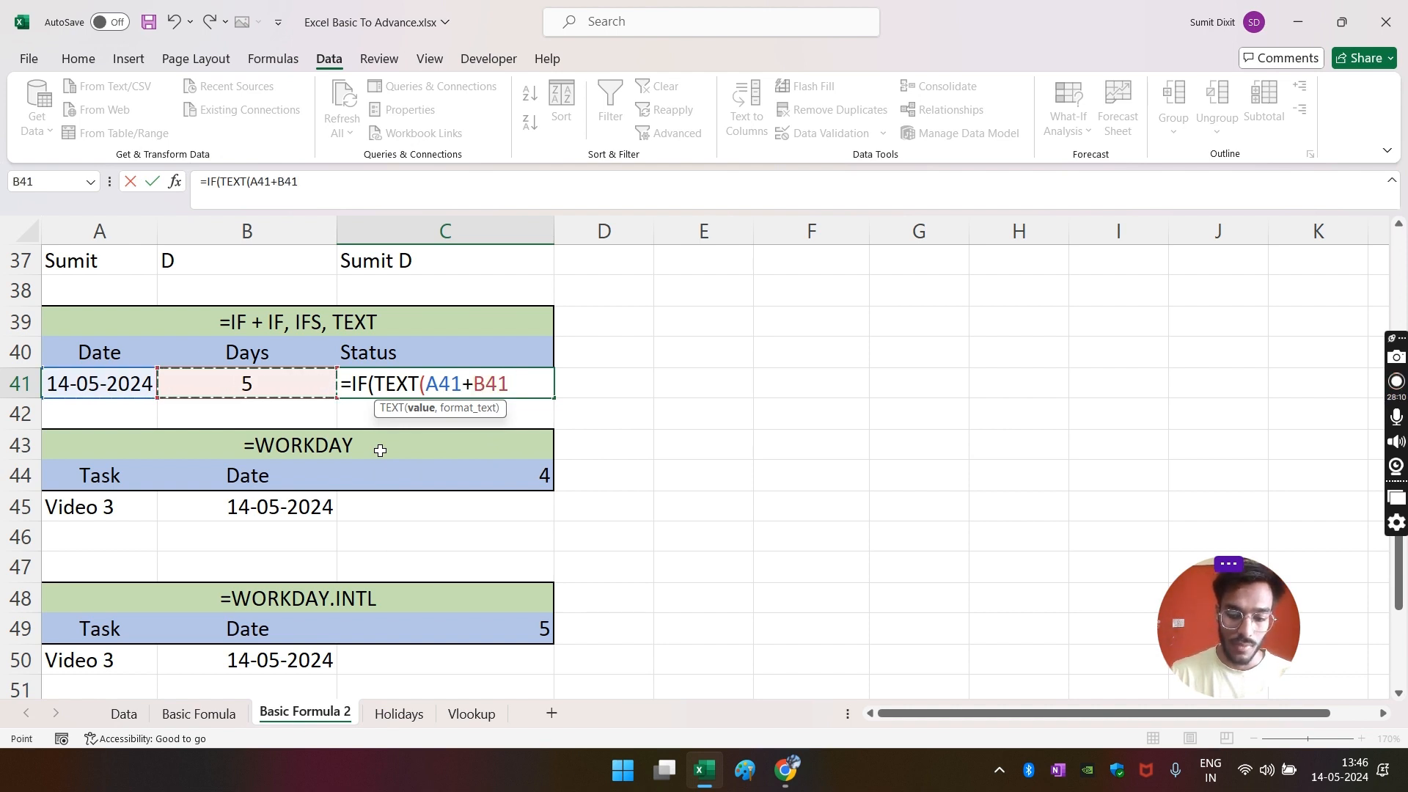
pyautogui.write(',"ddd"')
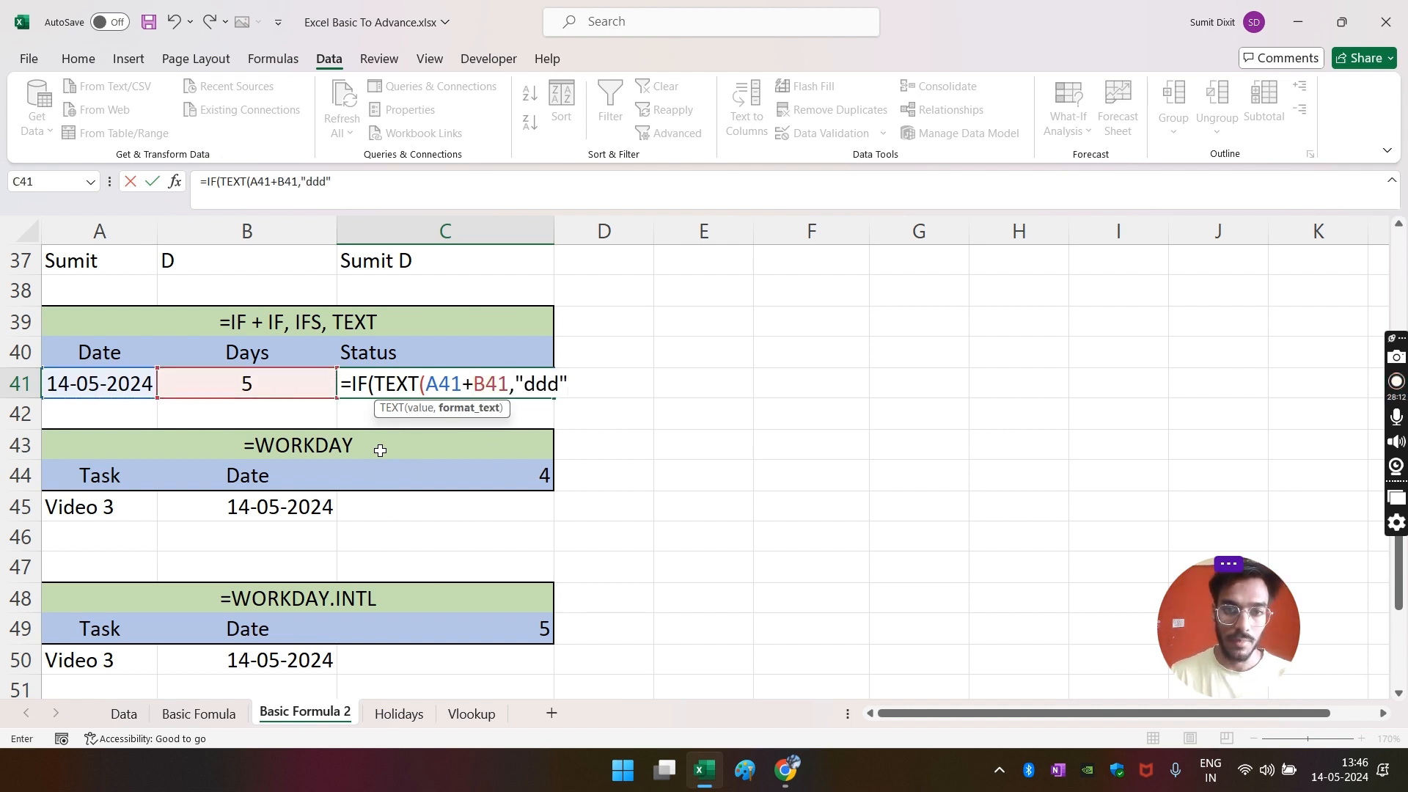
pyautogui.write(')=')
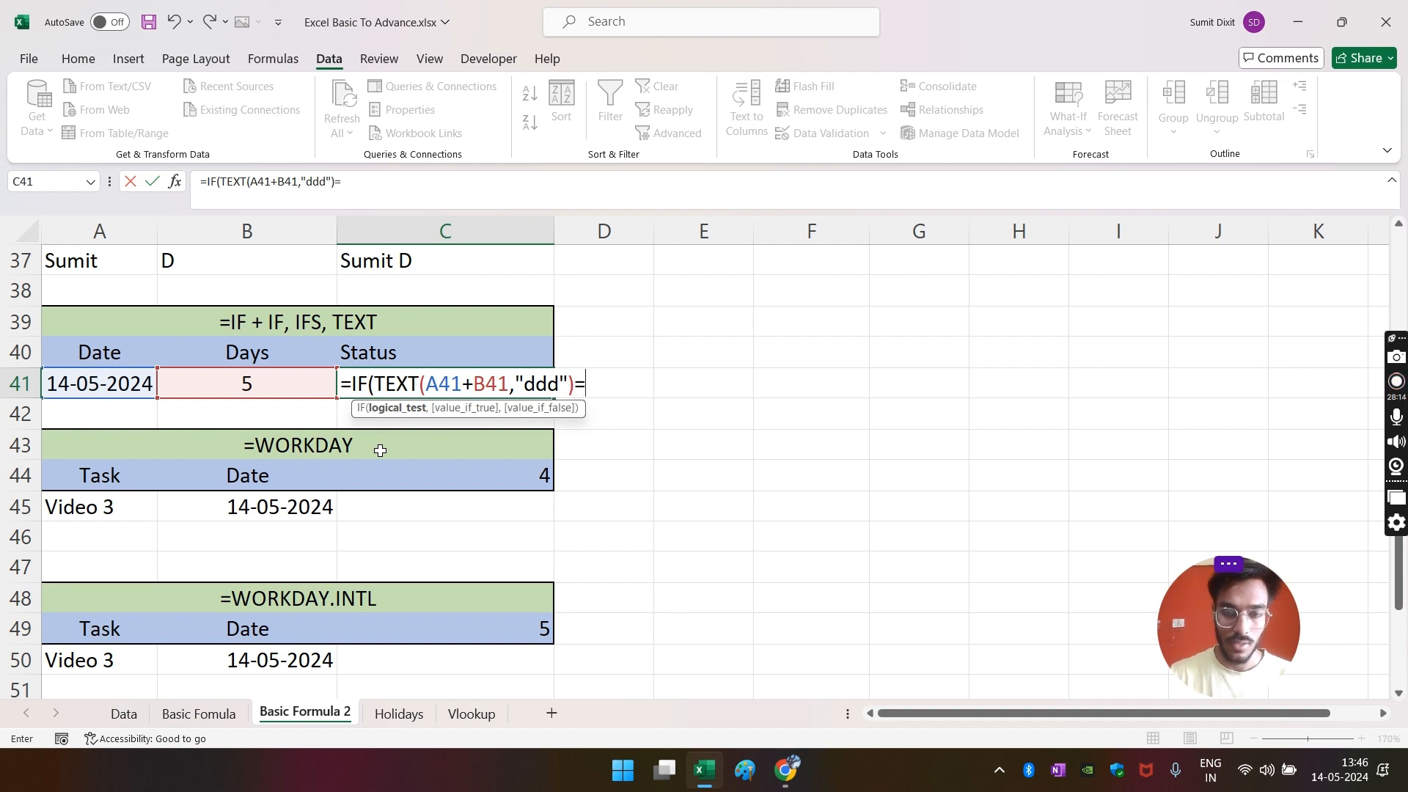
pyautogui.write('"Sun')
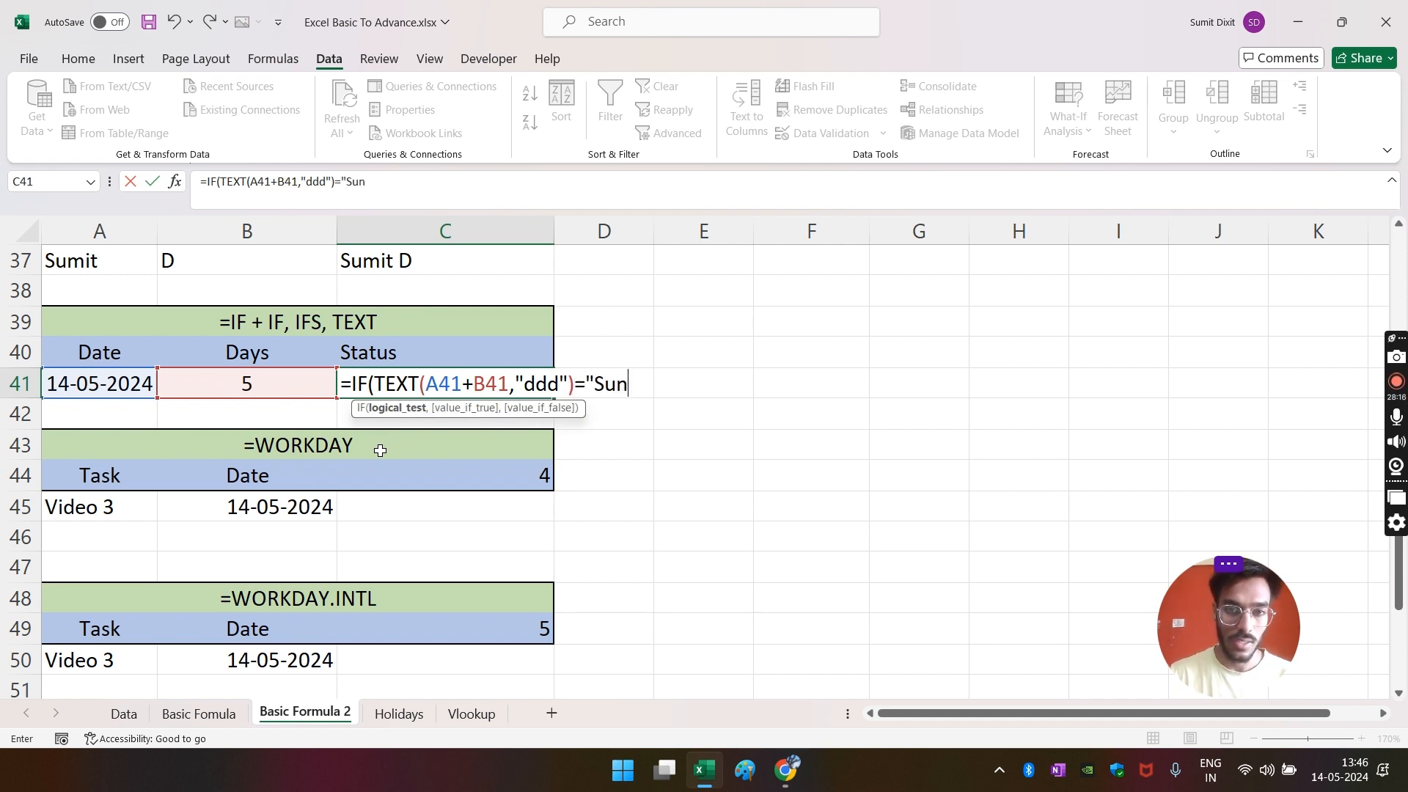
pyautogui.write('",')
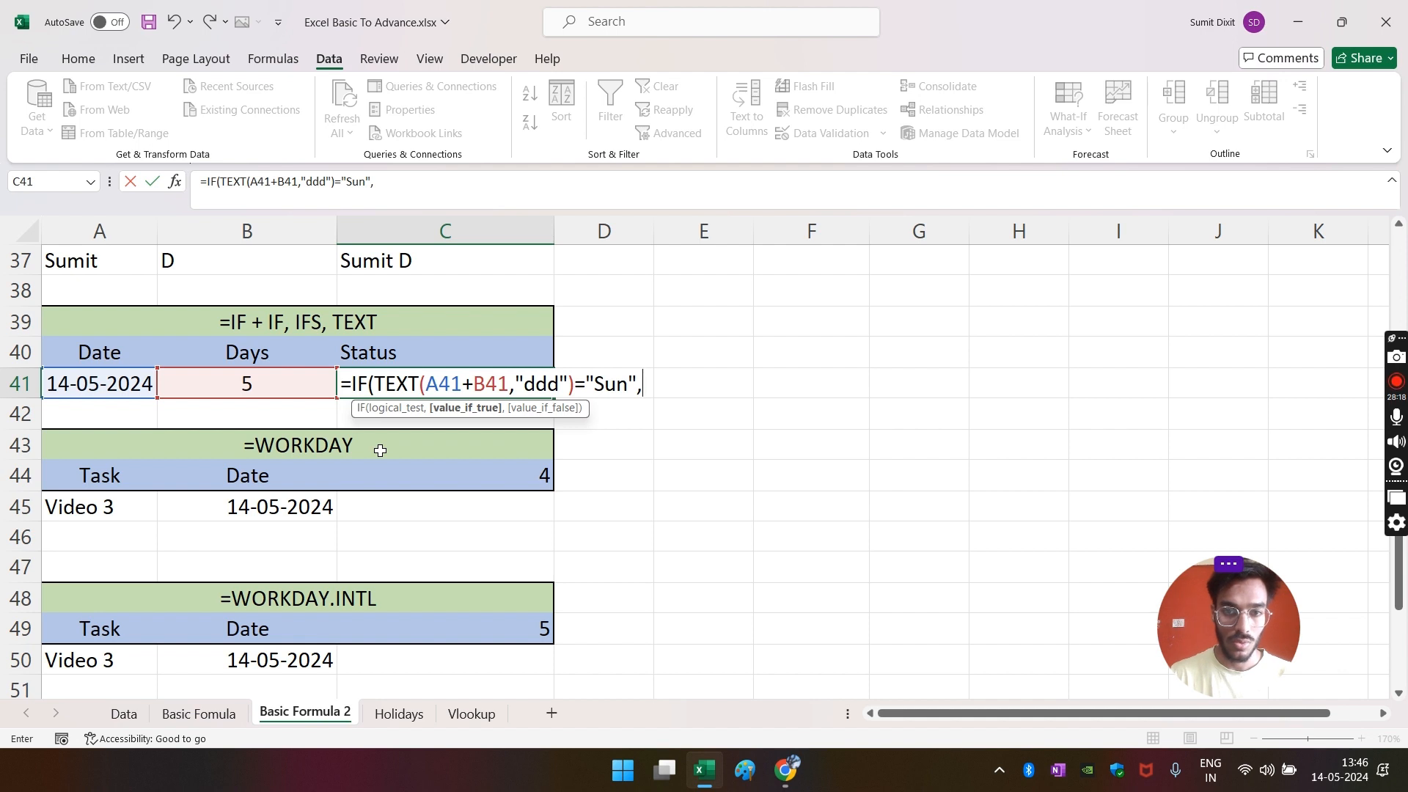
pyautogui.write('Holiday')
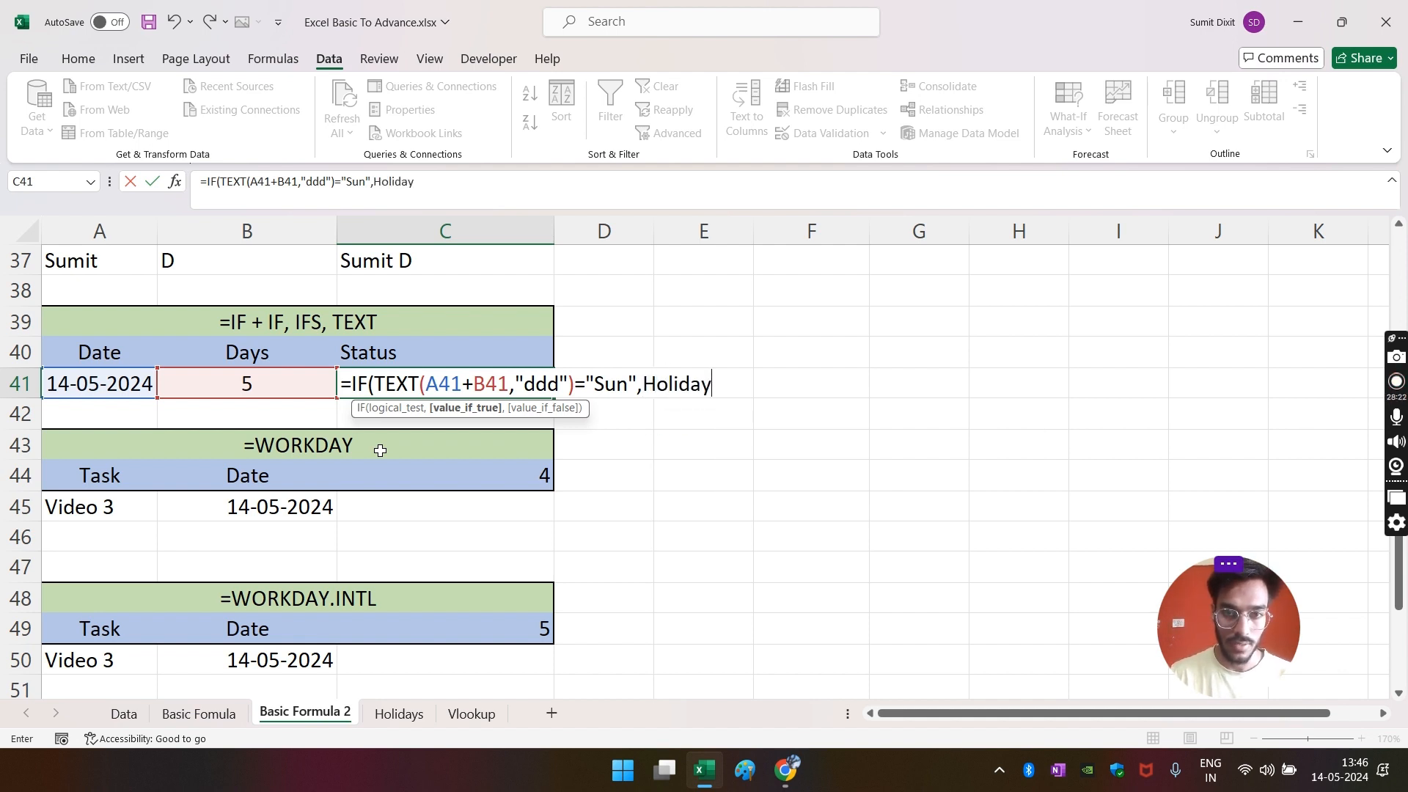
pyautogui.write('"')
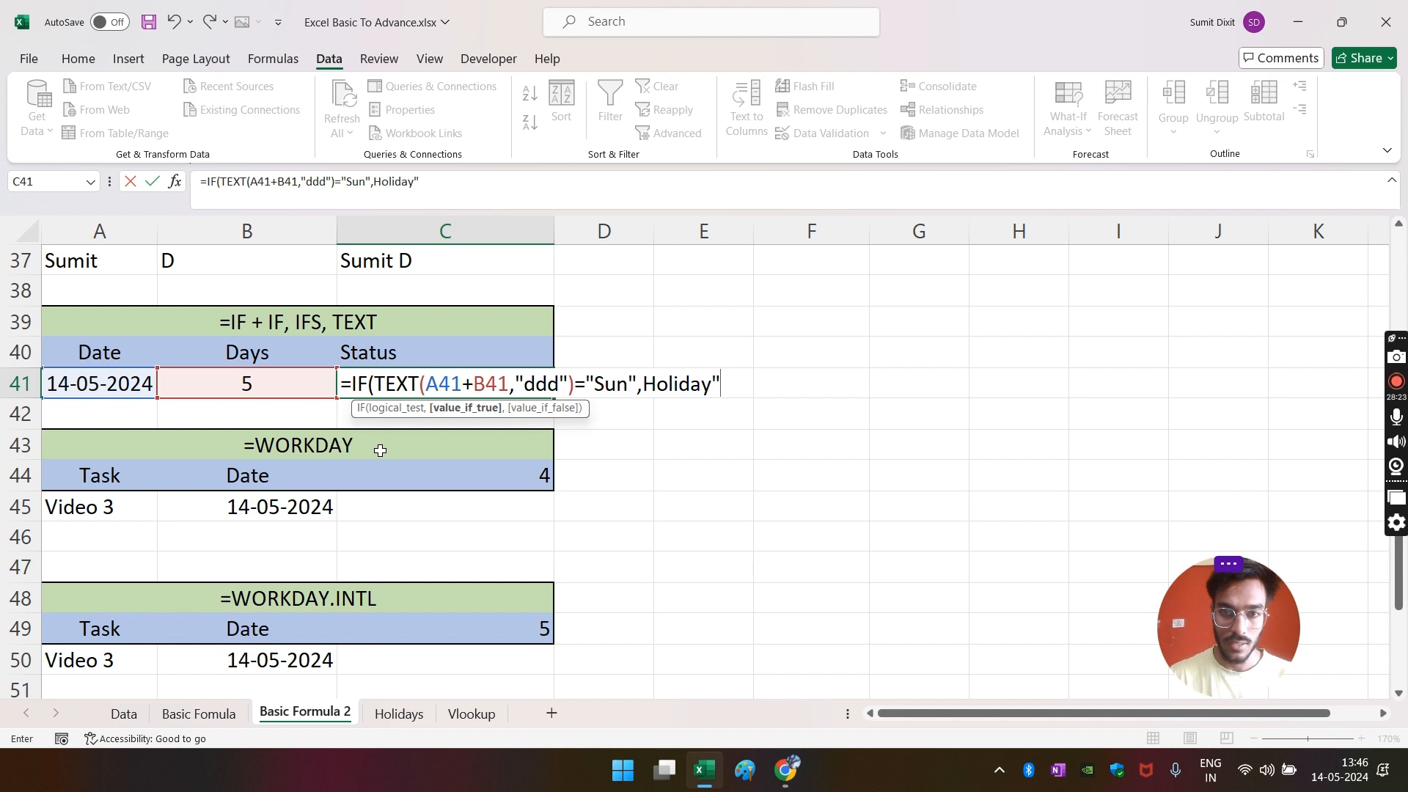
pyautogui.click(374, 184)
pyautogui.write('"')
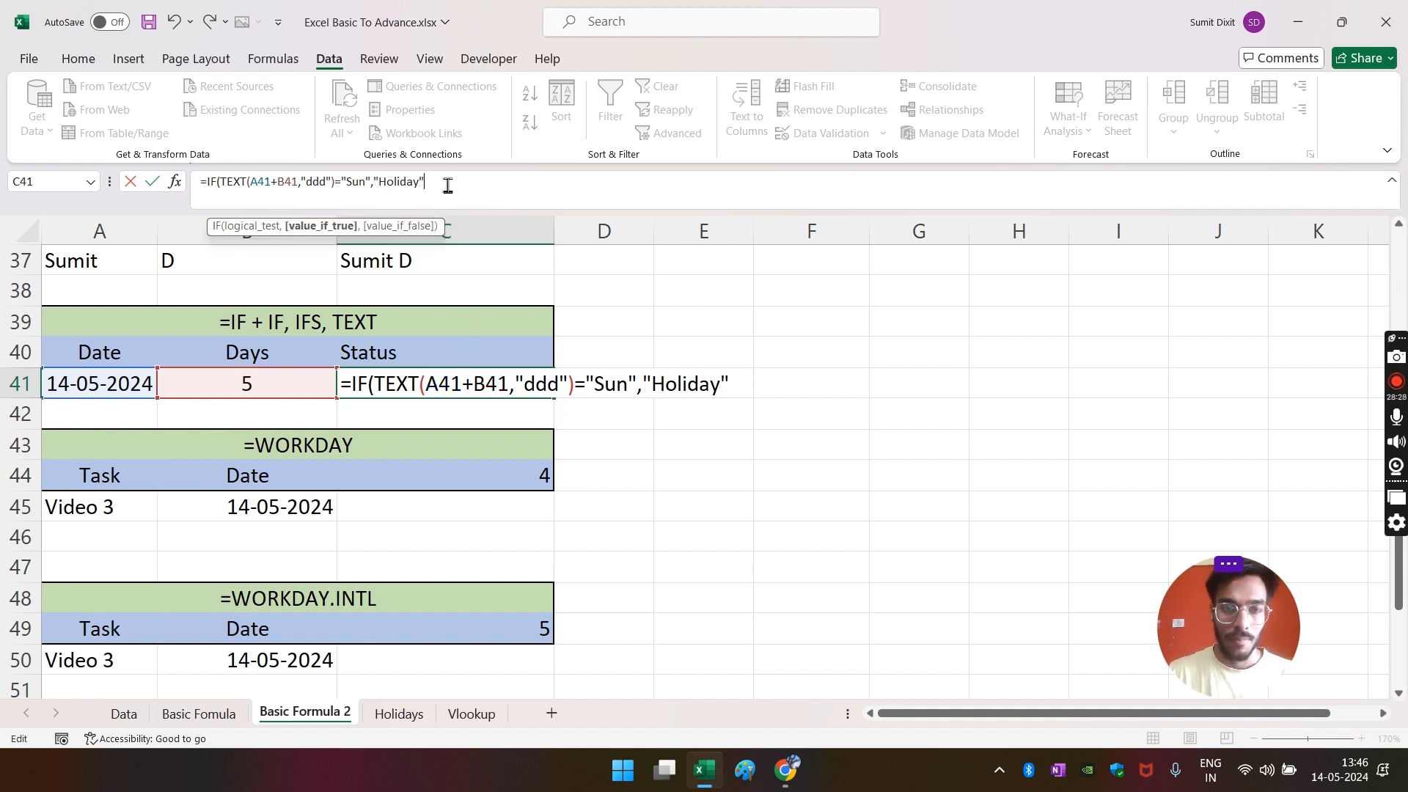
pyautogui.write(',')
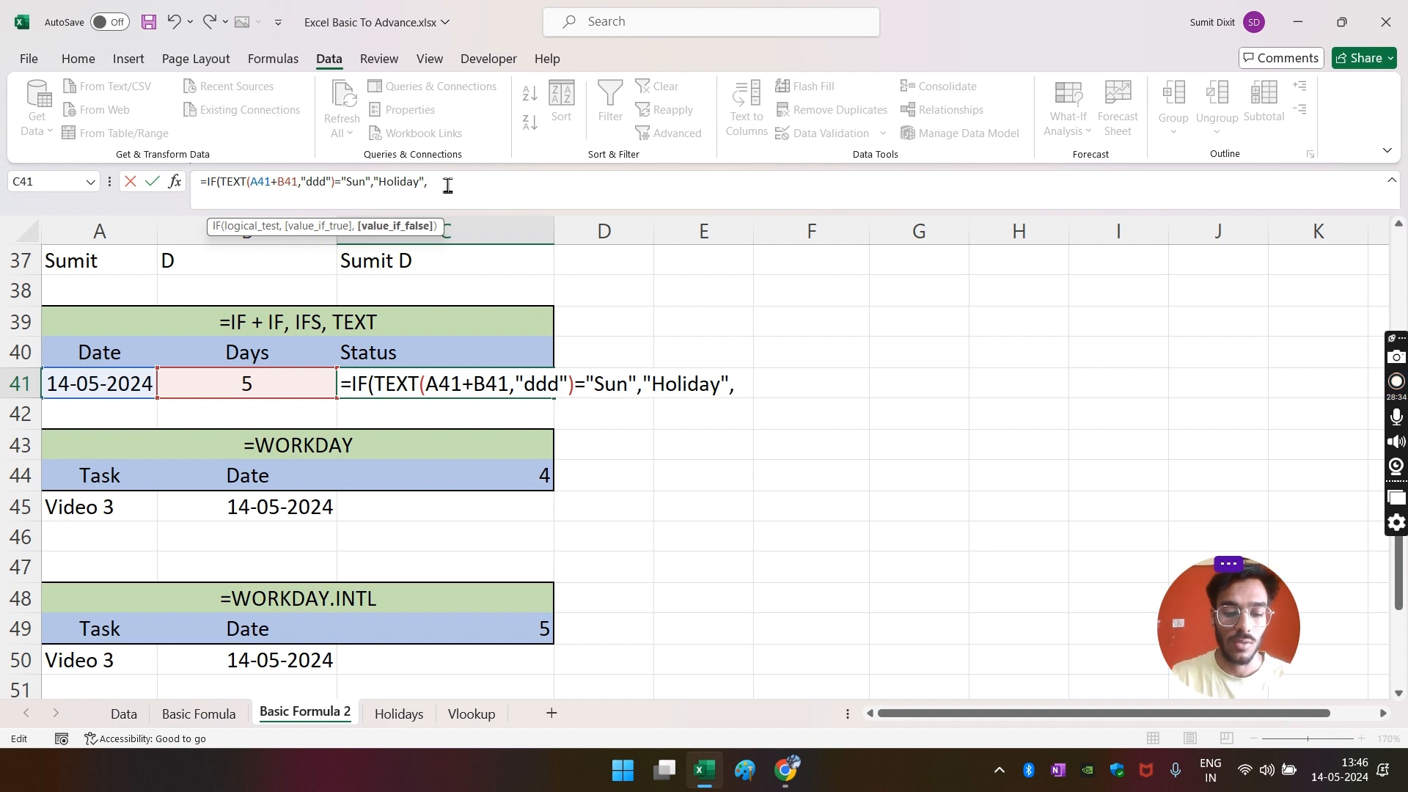
# - Nest a second IF returning "Half Day" for Saturday, otherwise "Working Day", and commit C41
pyautogui.write('if')
pyautogui.press('Tab')
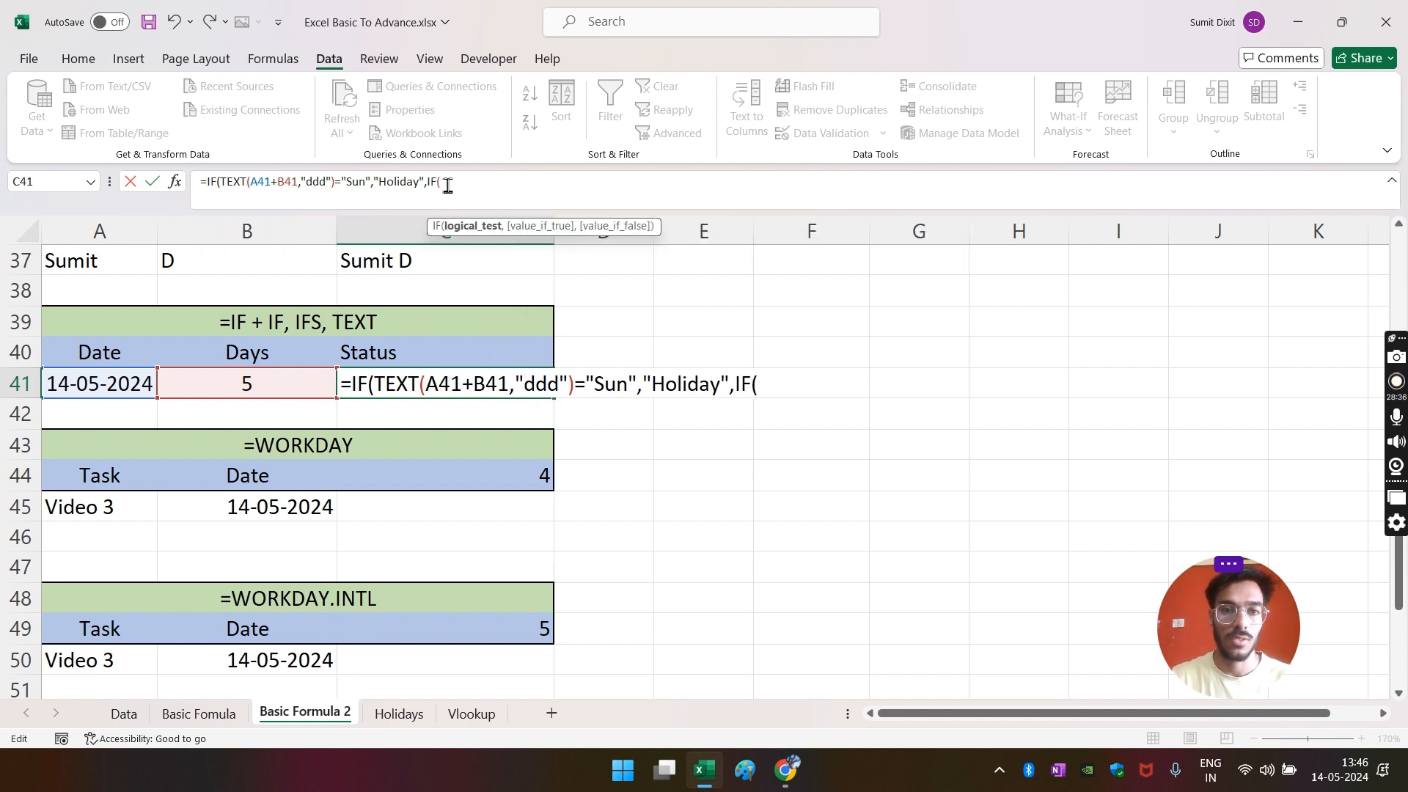
pyautogui.write('text')
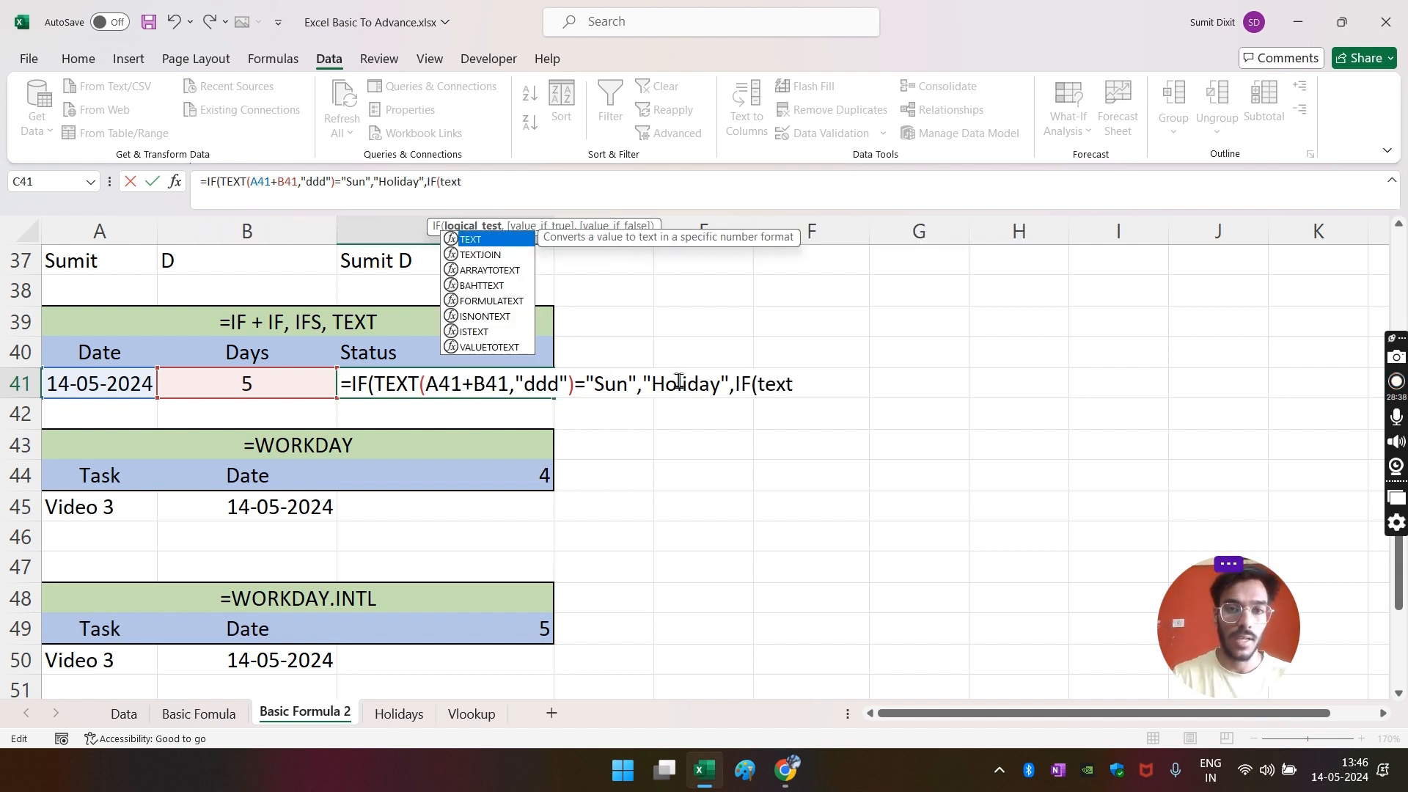
pyautogui.press('Tab')
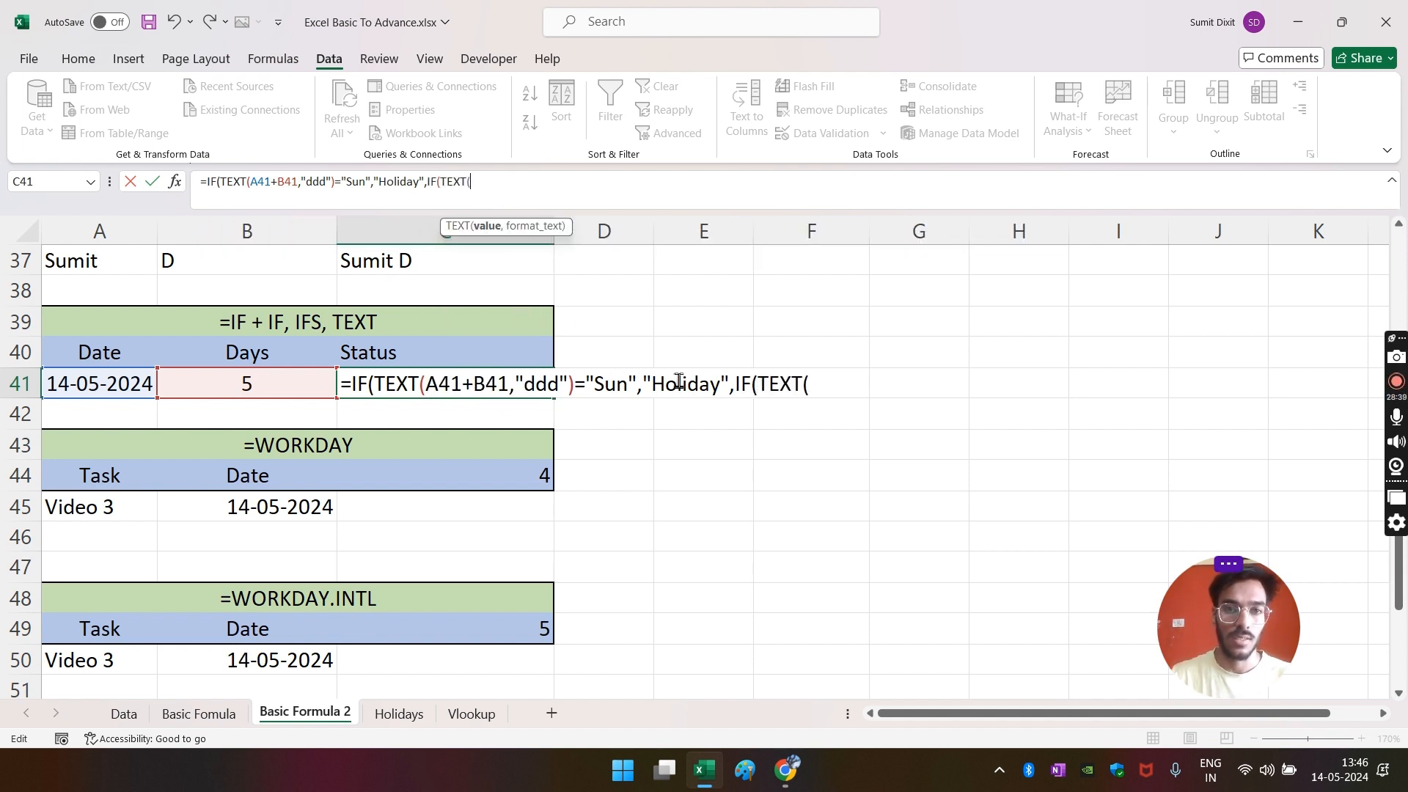
pyautogui.click(106, 385)
pyautogui.write('+')
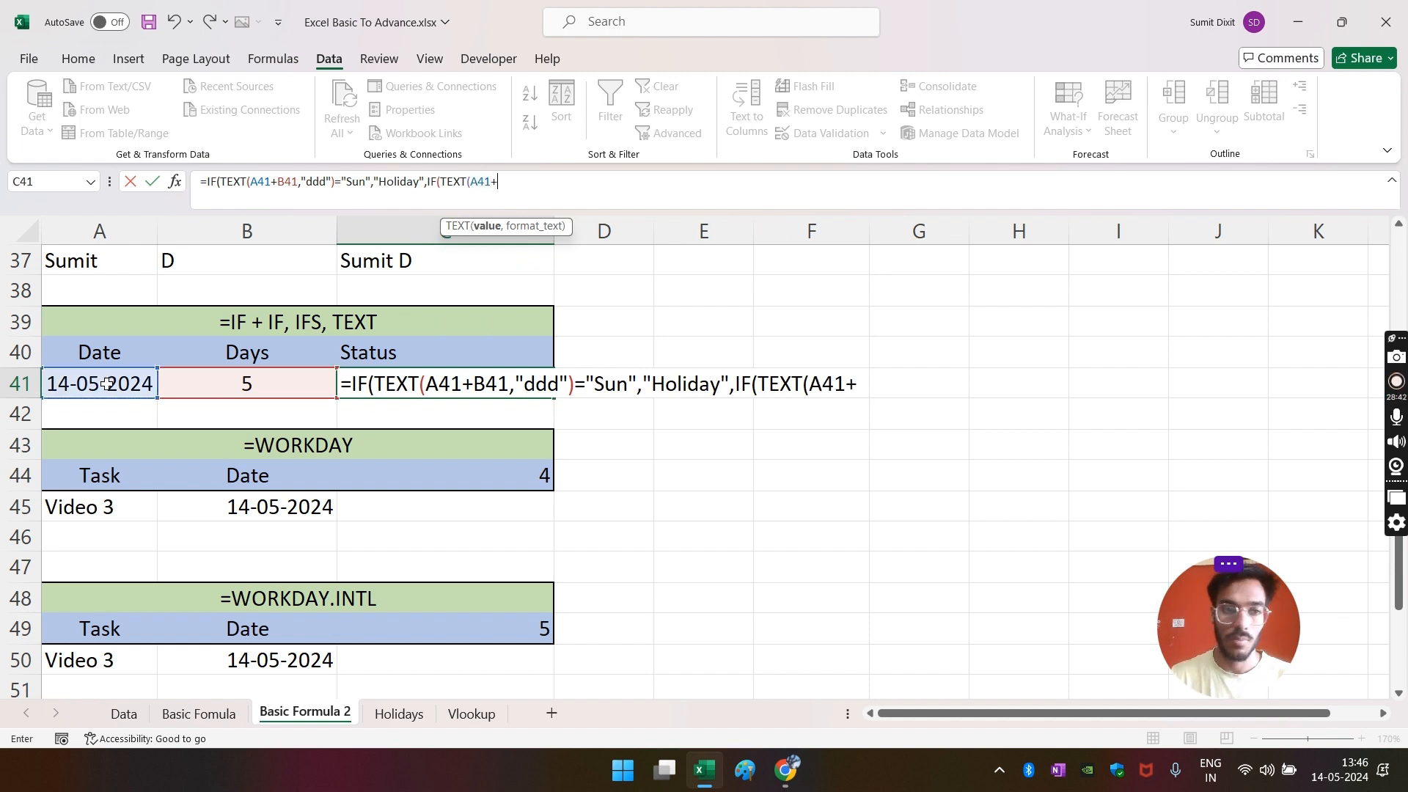
pyautogui.click(202, 384)
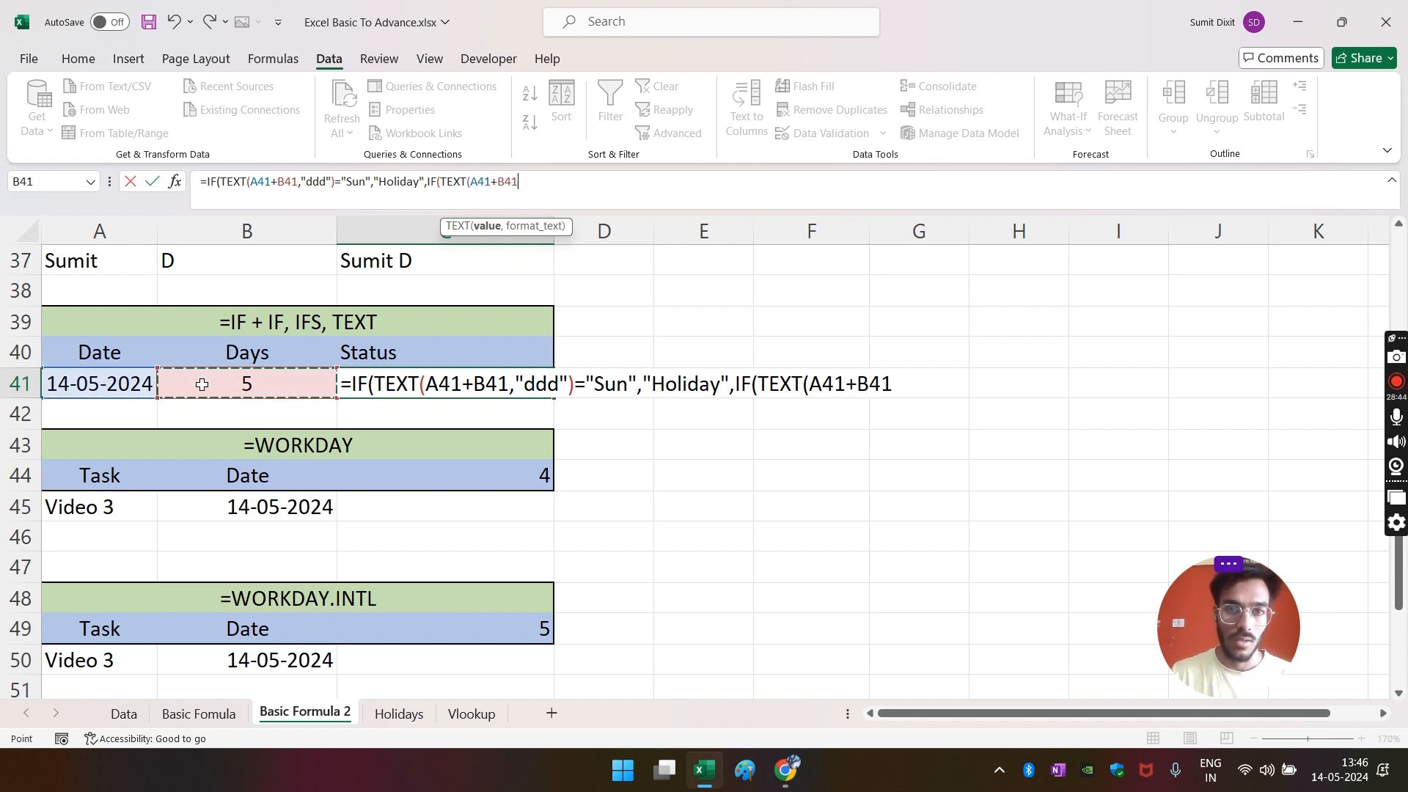
pyautogui.write(',')
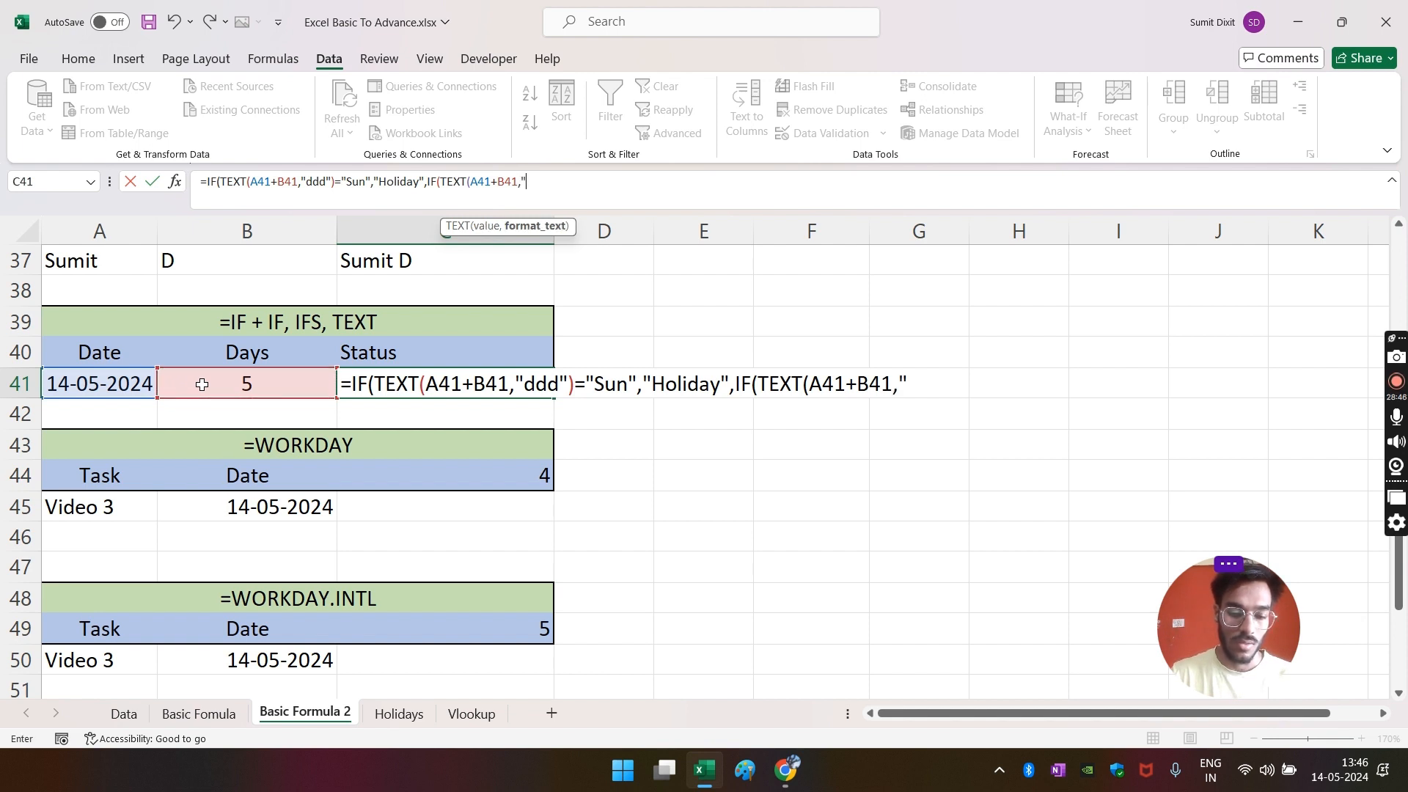
pyautogui.write('"DDD')
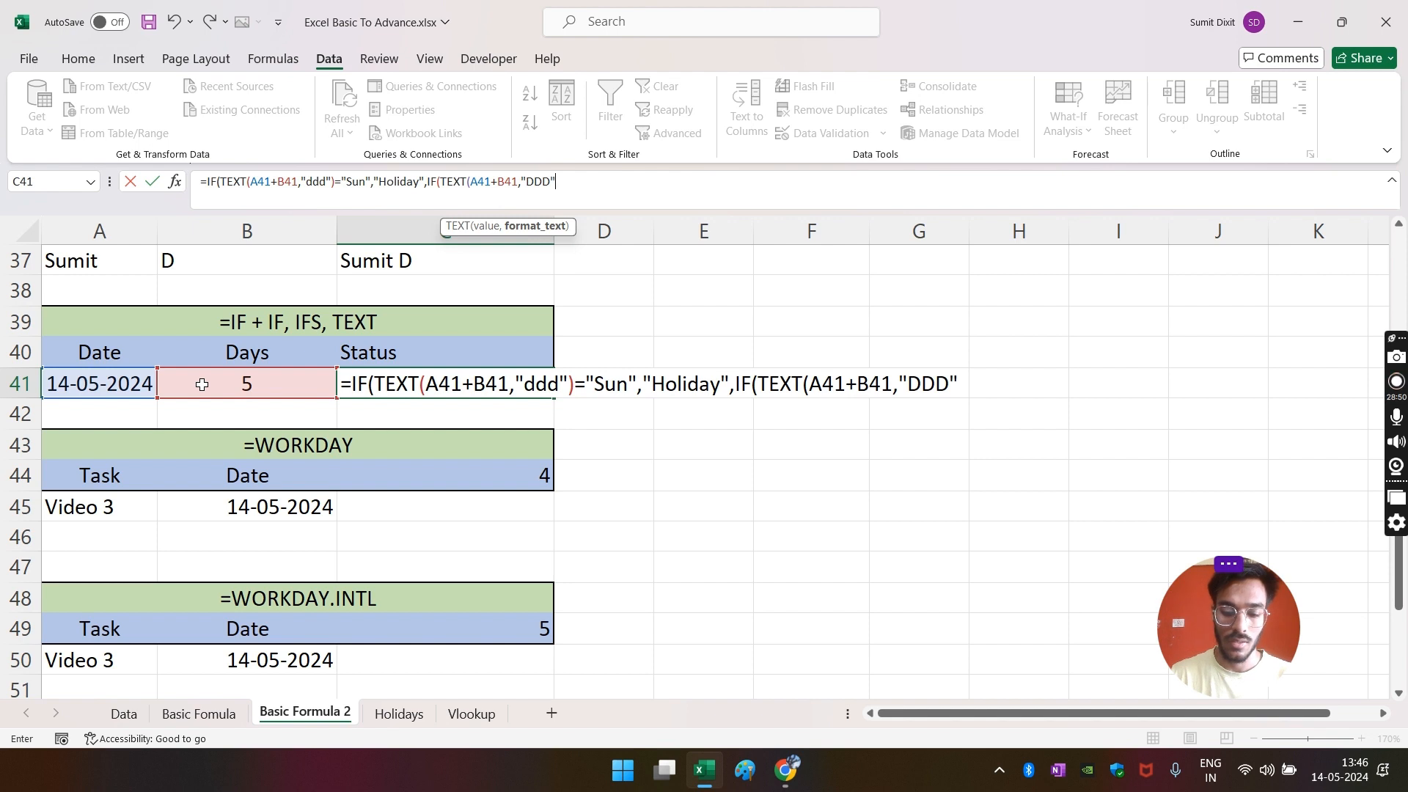
pyautogui.write('")')
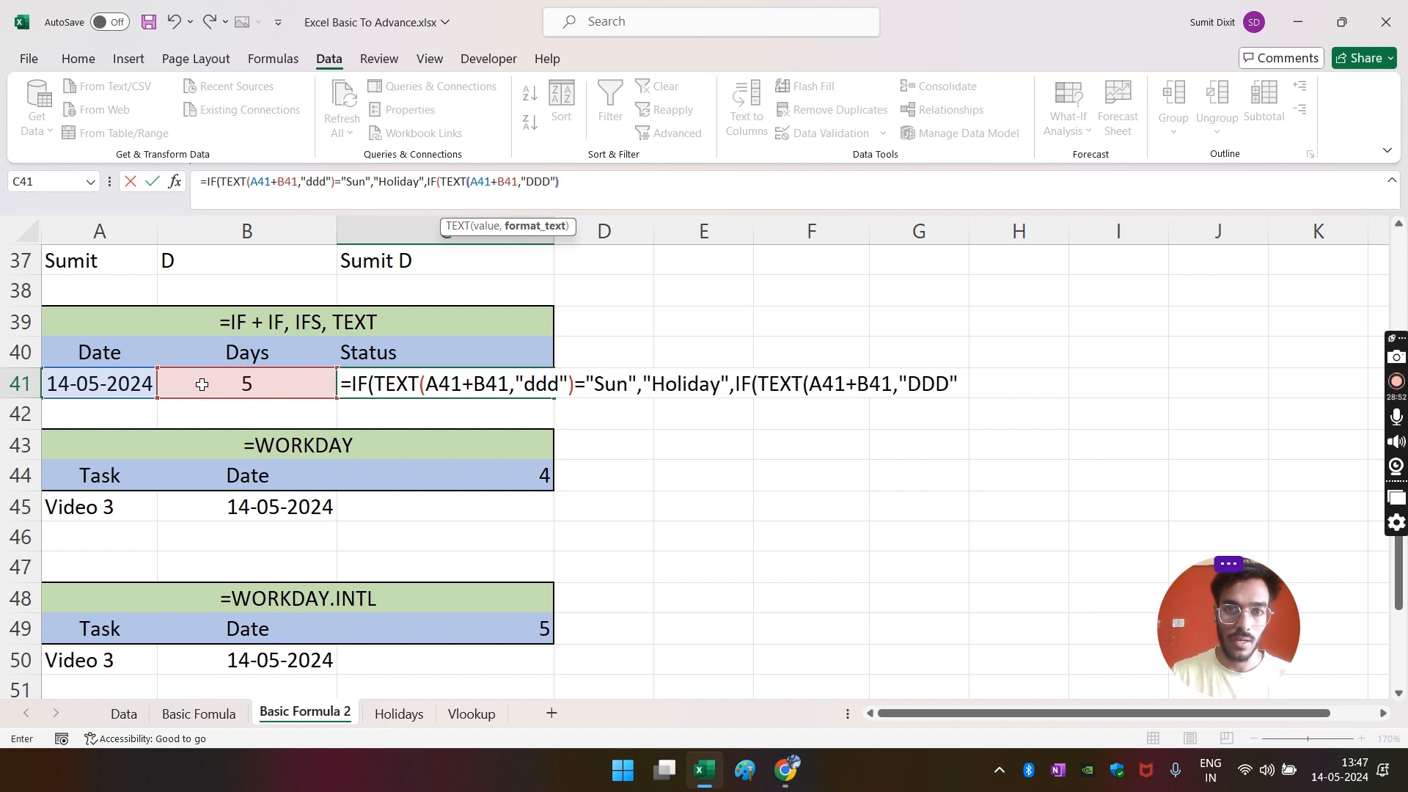
pyautogui.write('="Sa')
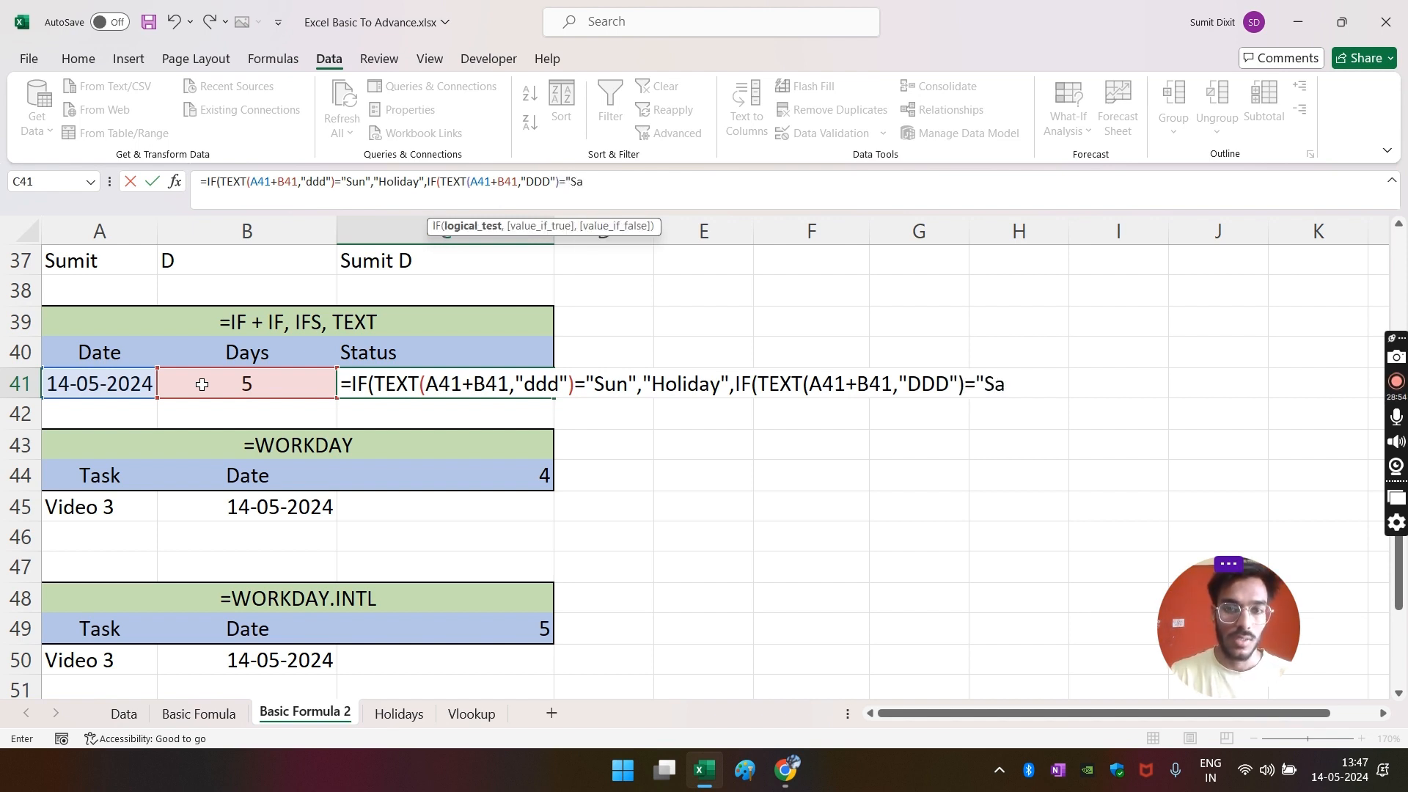
pyautogui.write('t",')
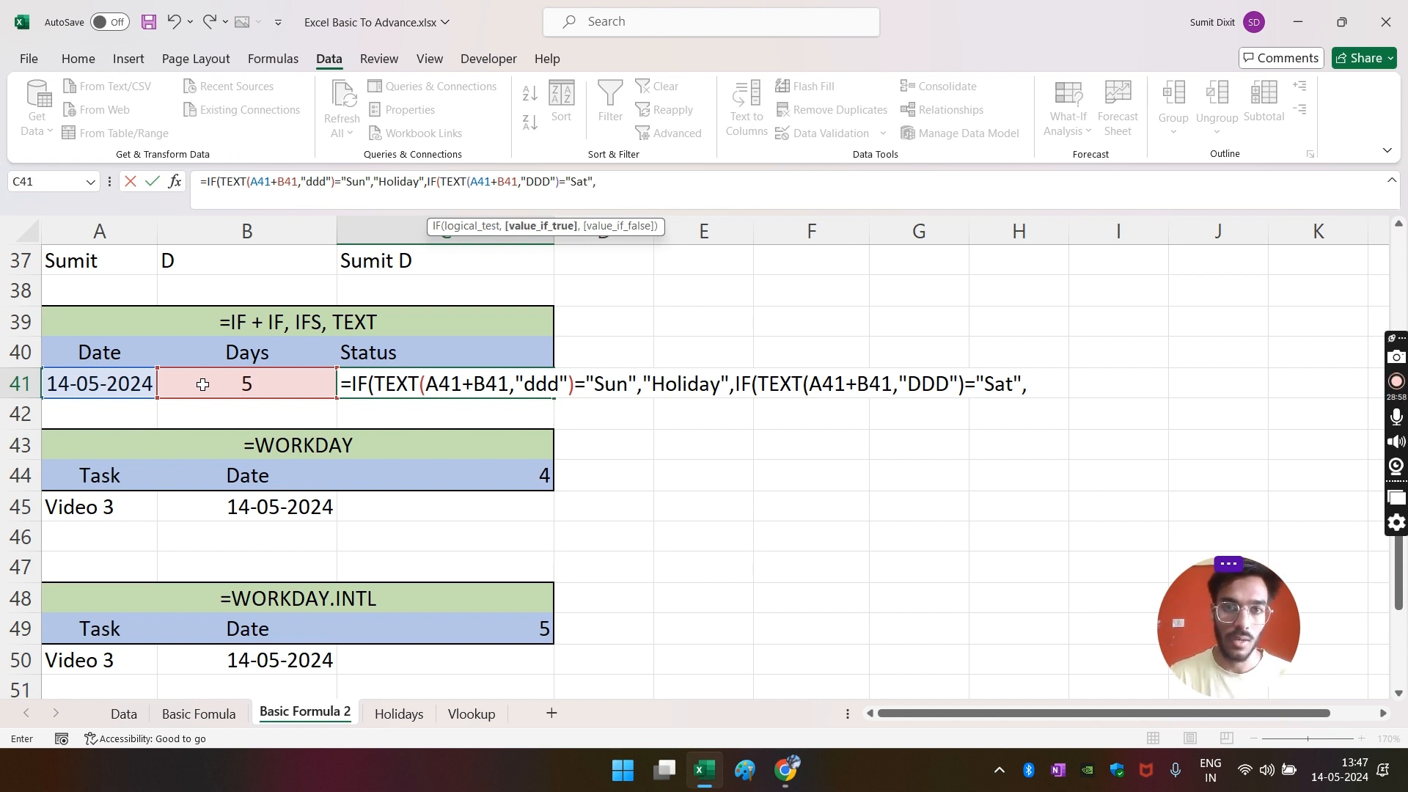
pyautogui.write('"Half')
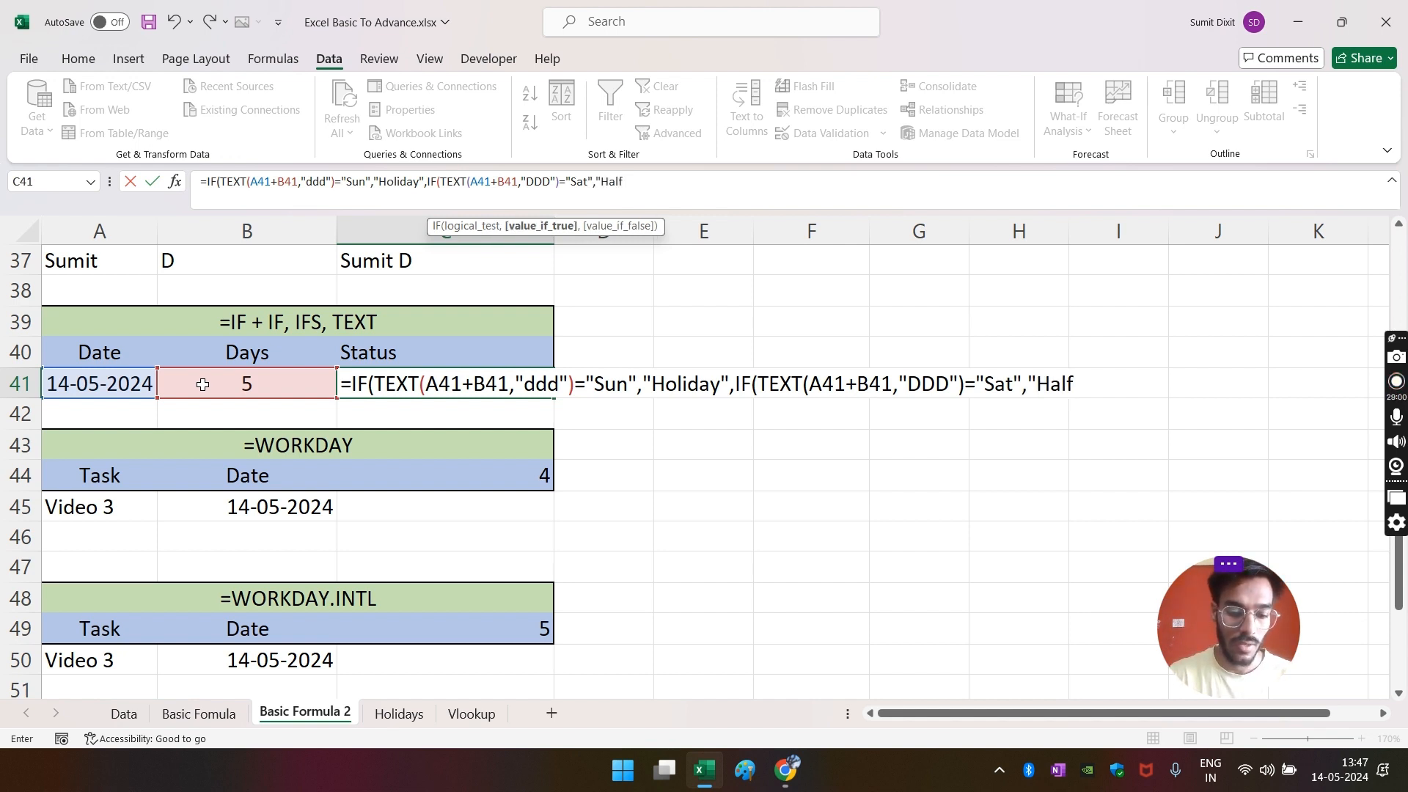
pyautogui.write(' Day",')
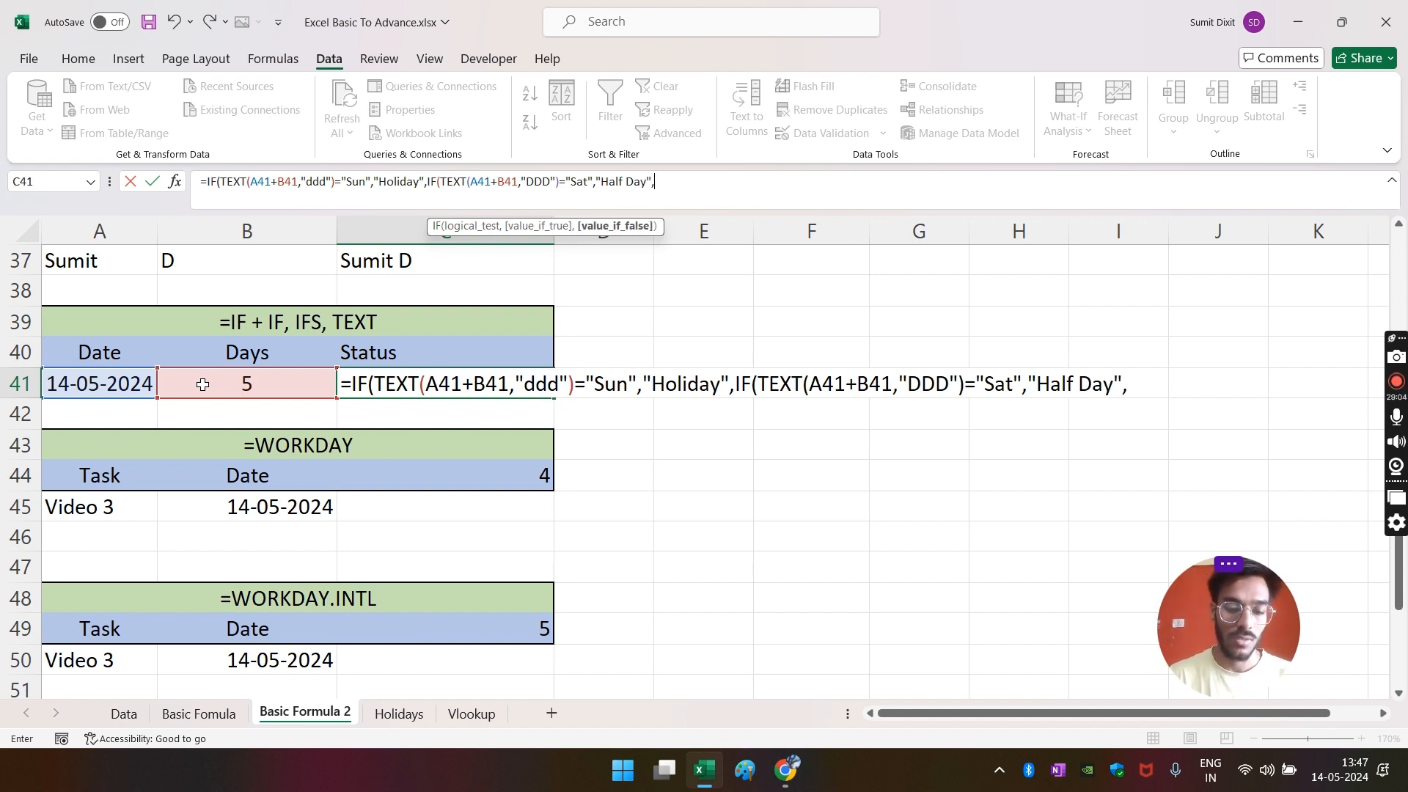
pyautogui.write('"W')
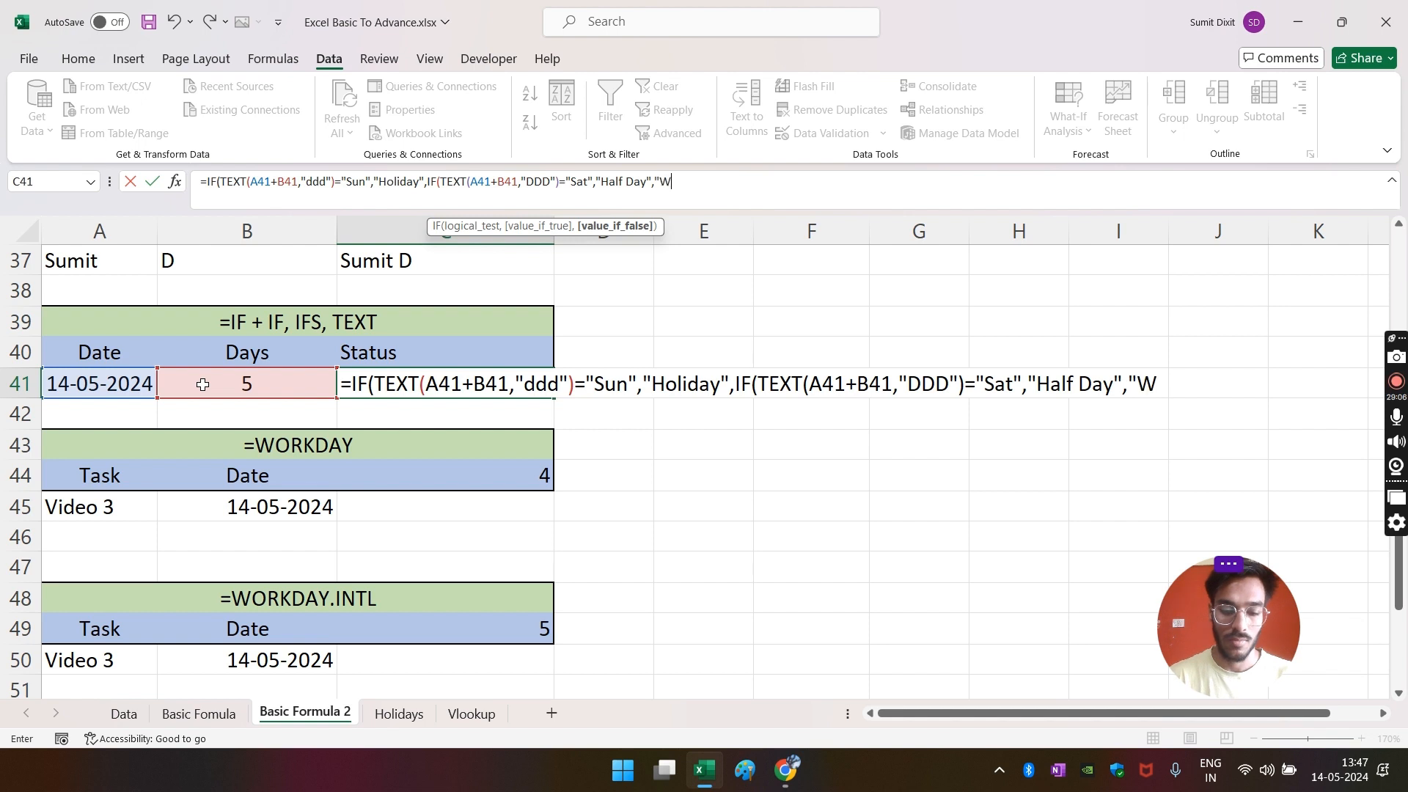
pyautogui.write('p')
pyautogui.press('BackSpace')
pyautogui.write('or')
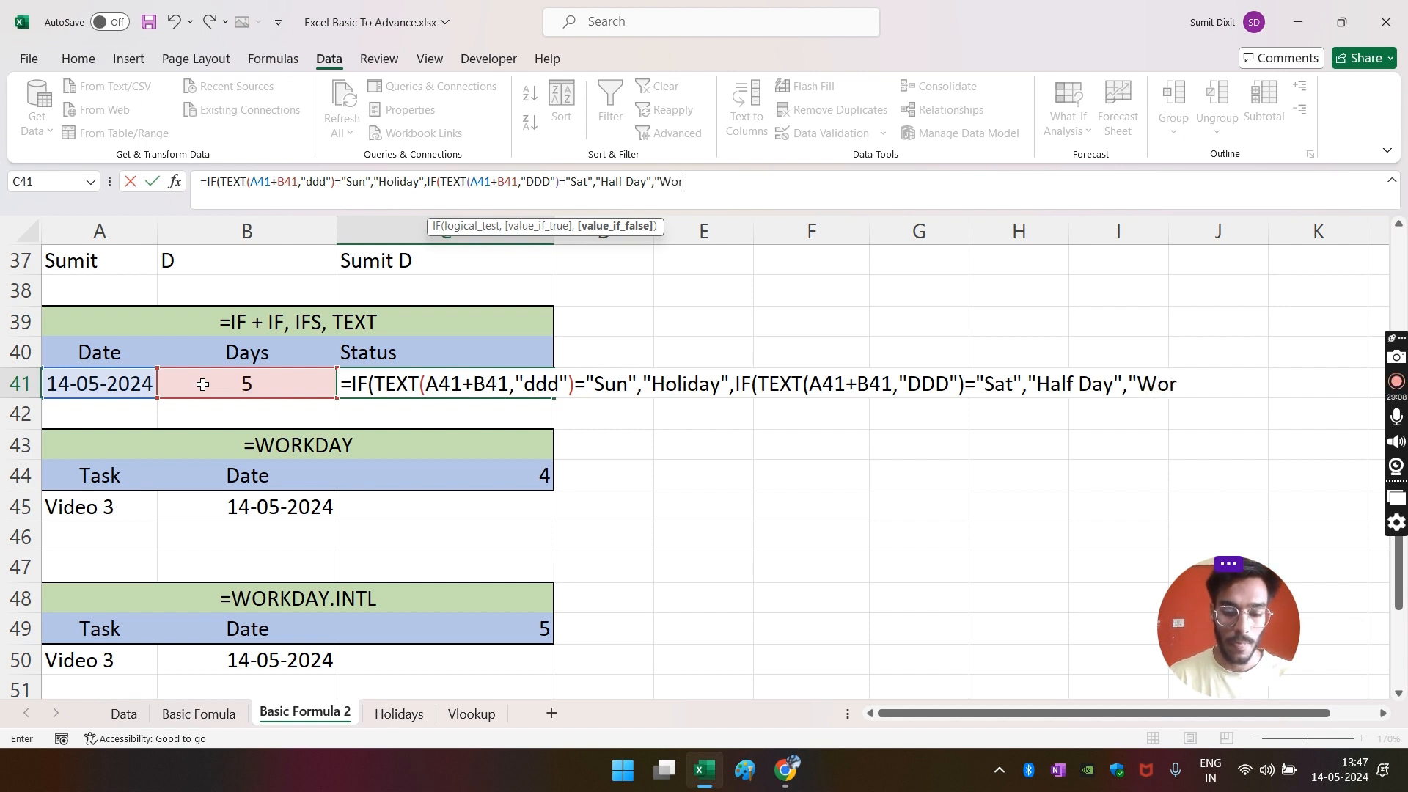
pyautogui.write('king Day')
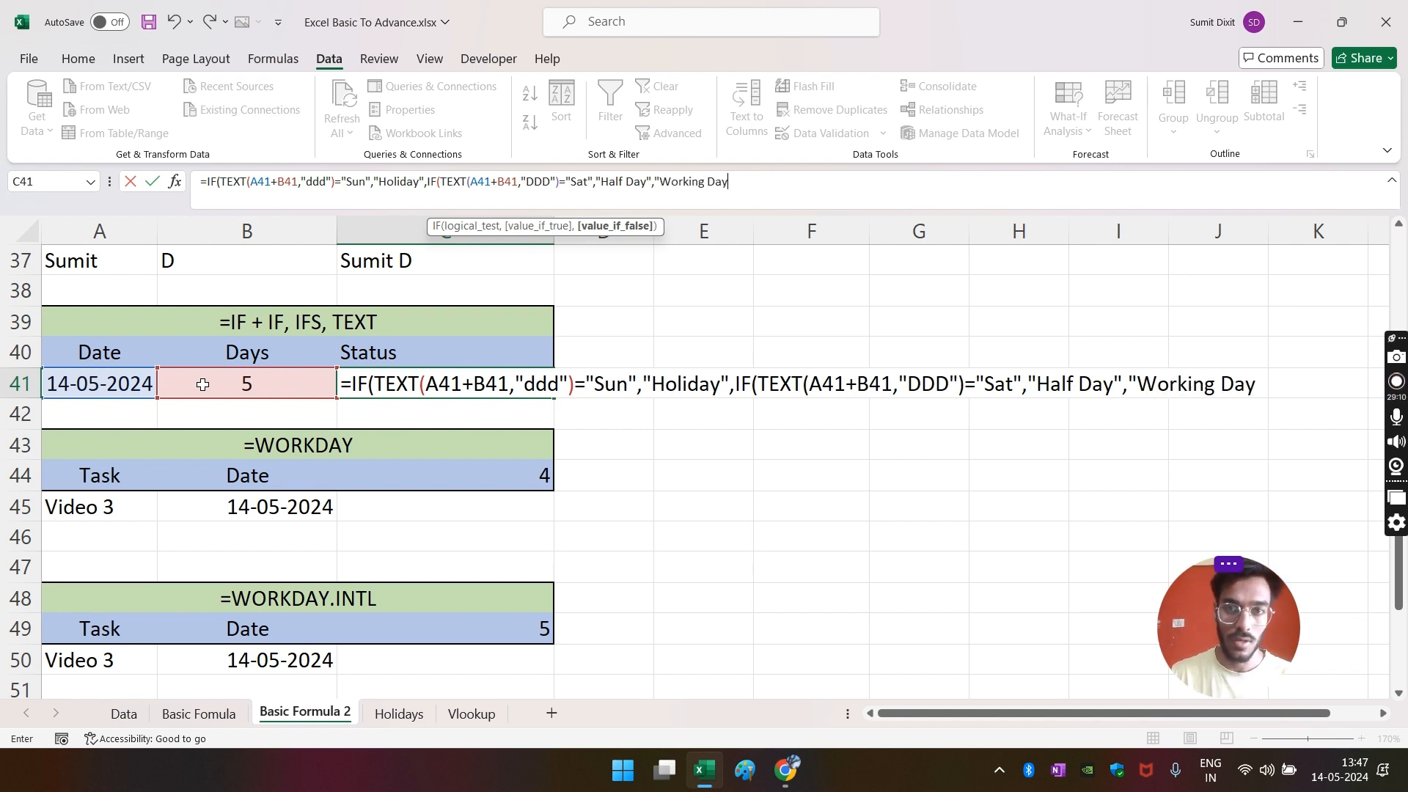
pyautogui.press('Return')
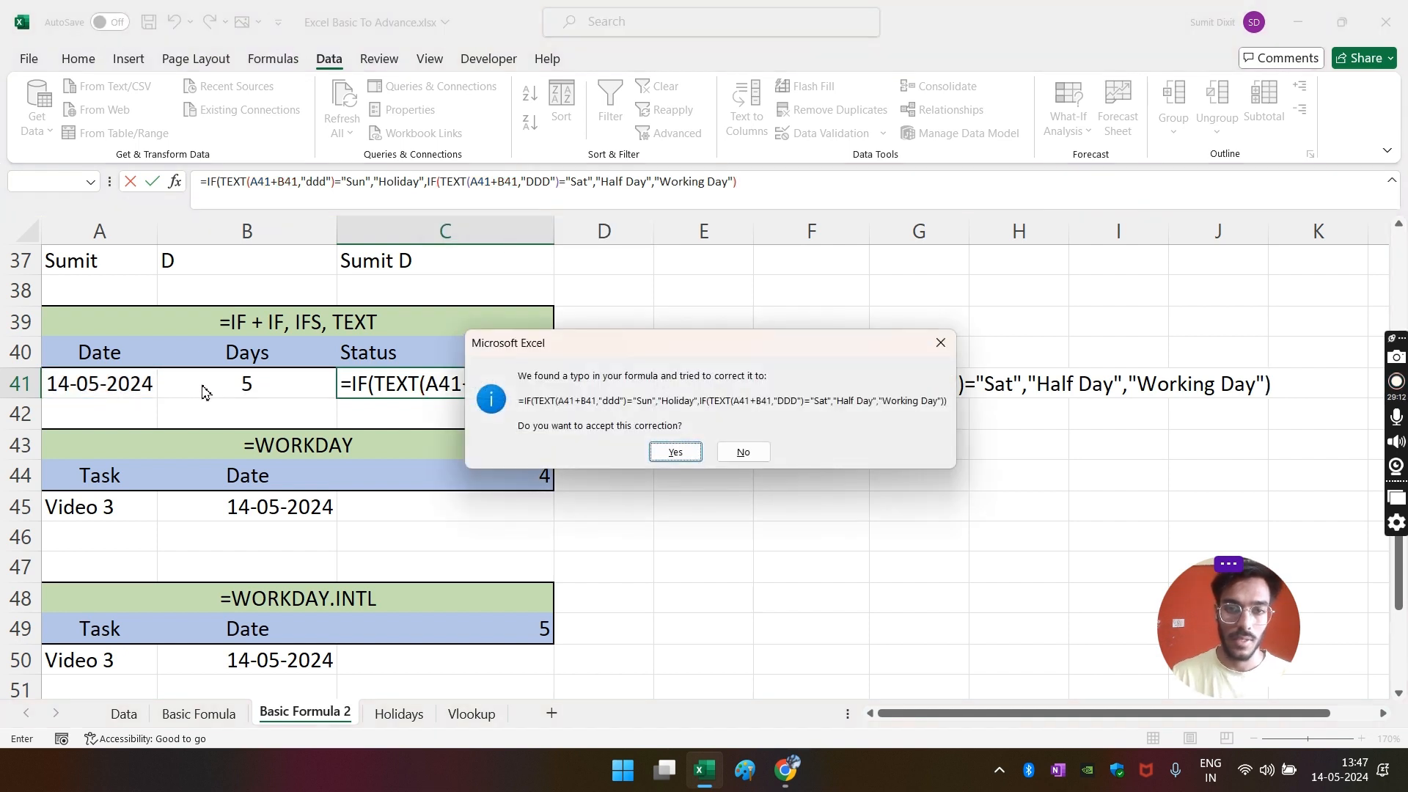
# - Accept Excel's suggested formula correction and set Days in B41 to 4
pyautogui.press('Return')
pyautogui.press('Up')
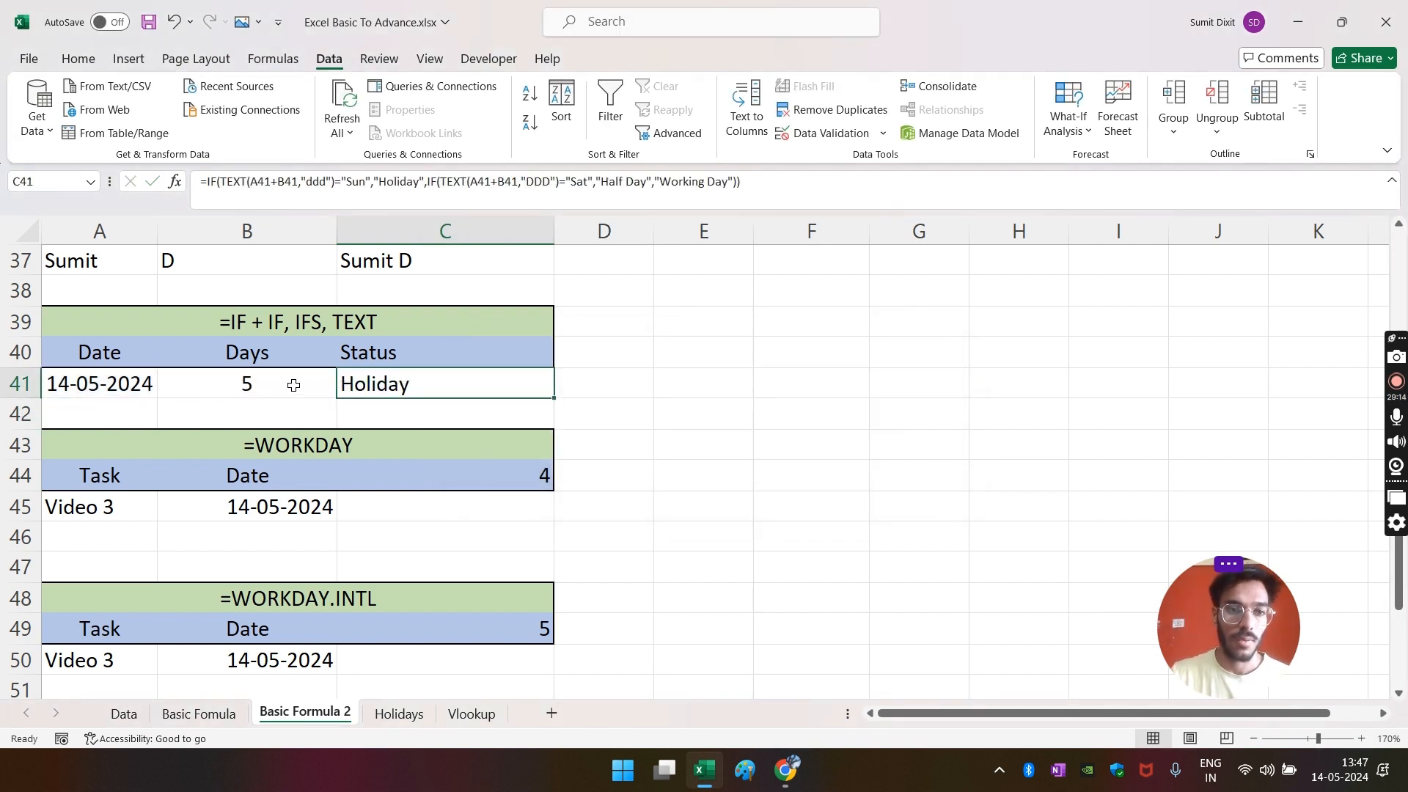
pyautogui.click(147, 384)
pyautogui.click(196, 387)
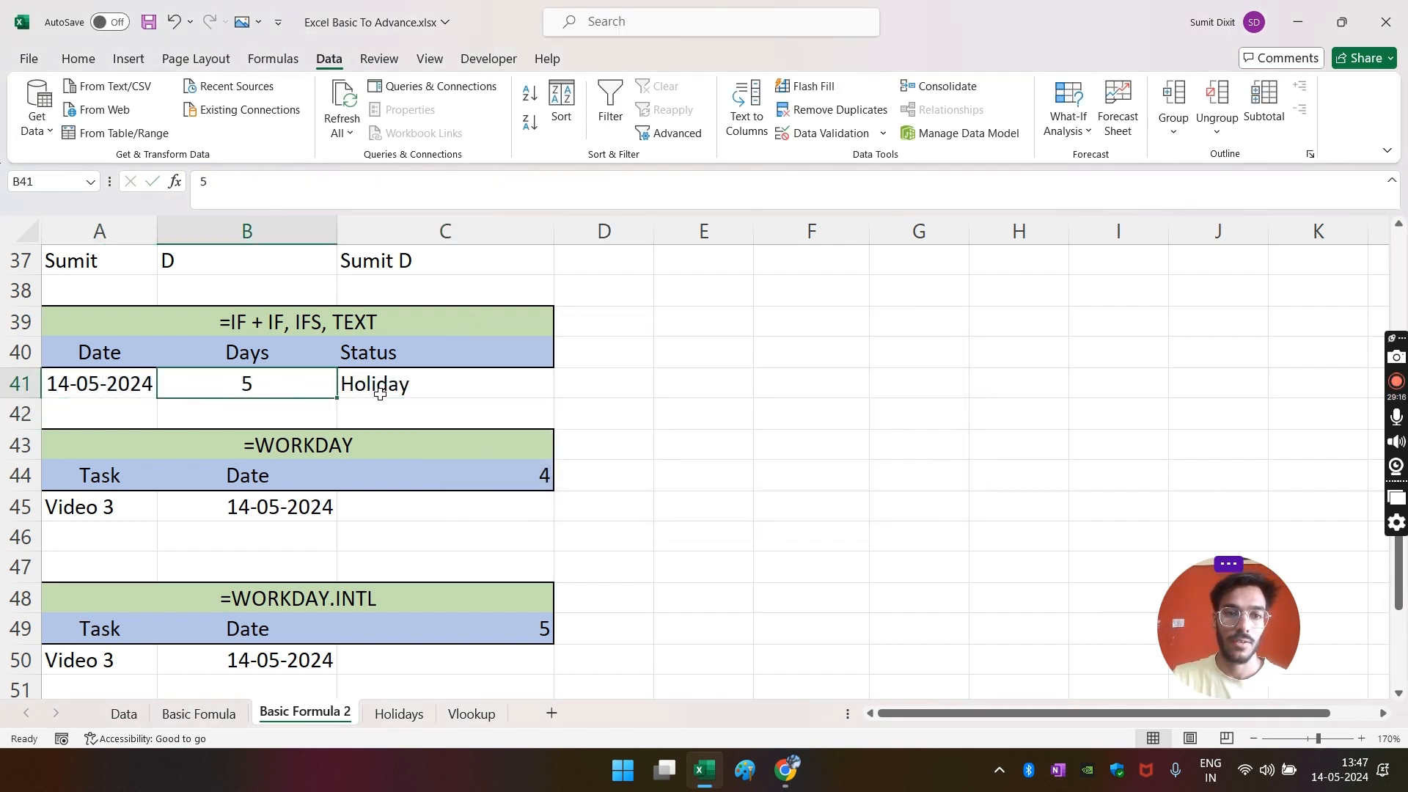
pyautogui.write('4')
pyautogui.press('Return')
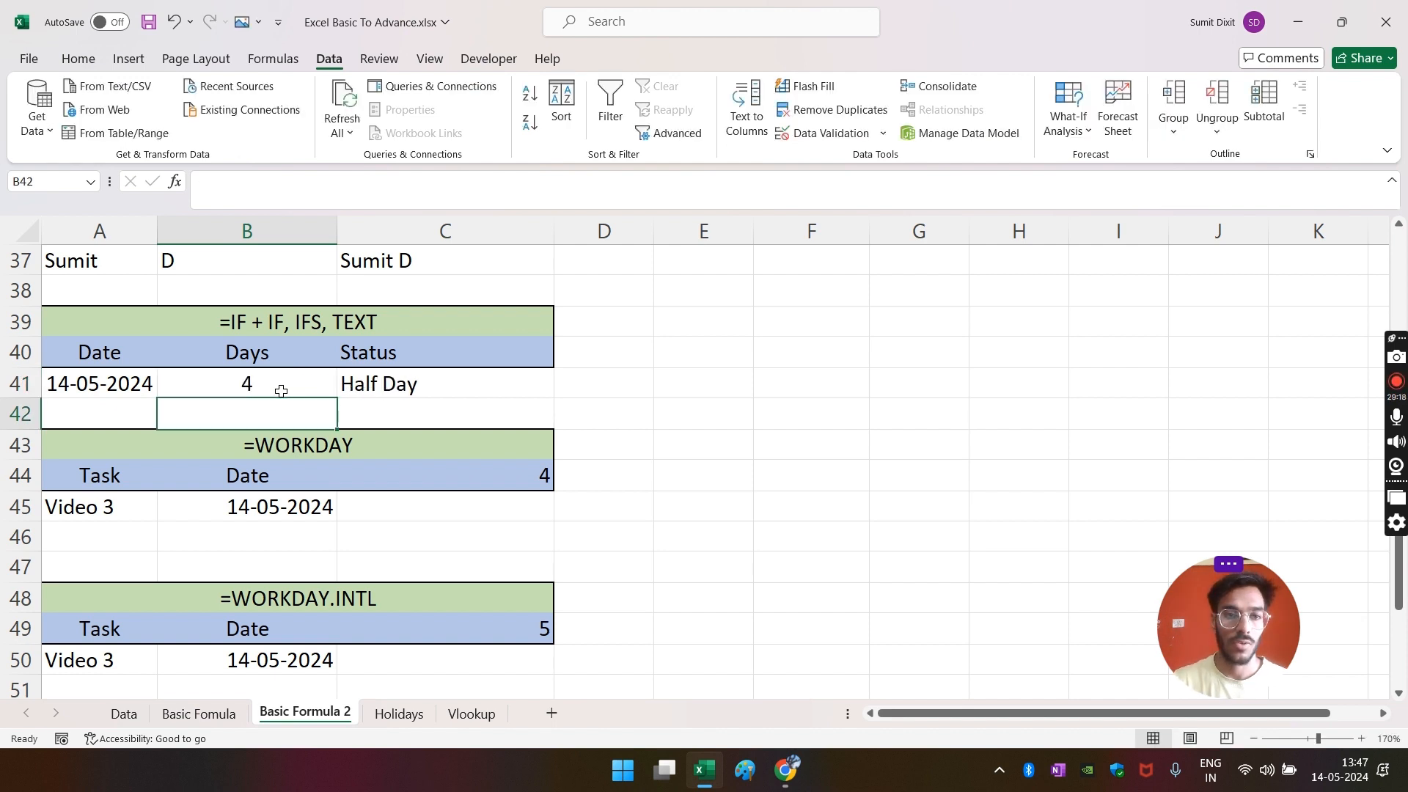
# - Check weekdays in the Windows calendar, then set B41's Days to 3
pyautogui.click(1340, 770)
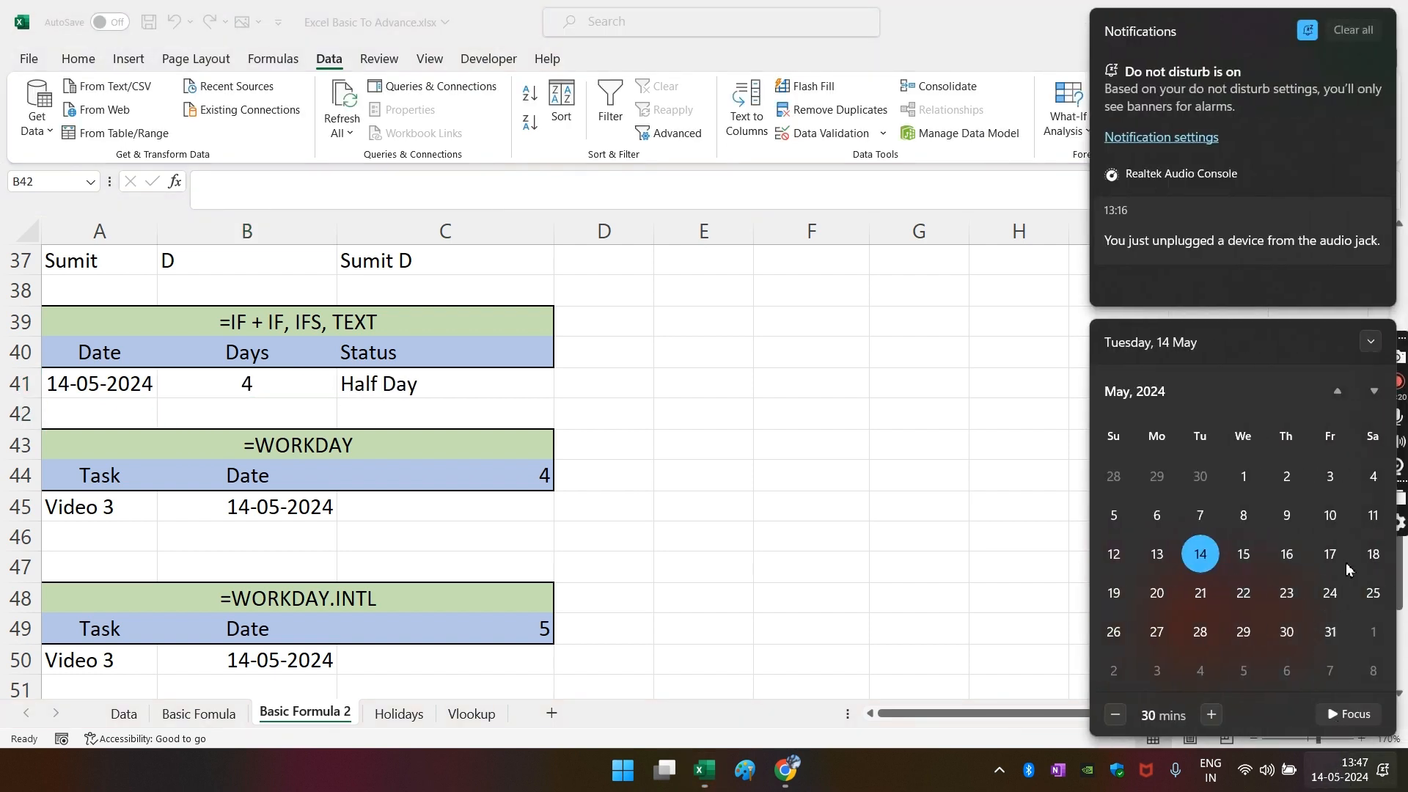
pyautogui.click(630, 376)
pyautogui.click(278, 394)
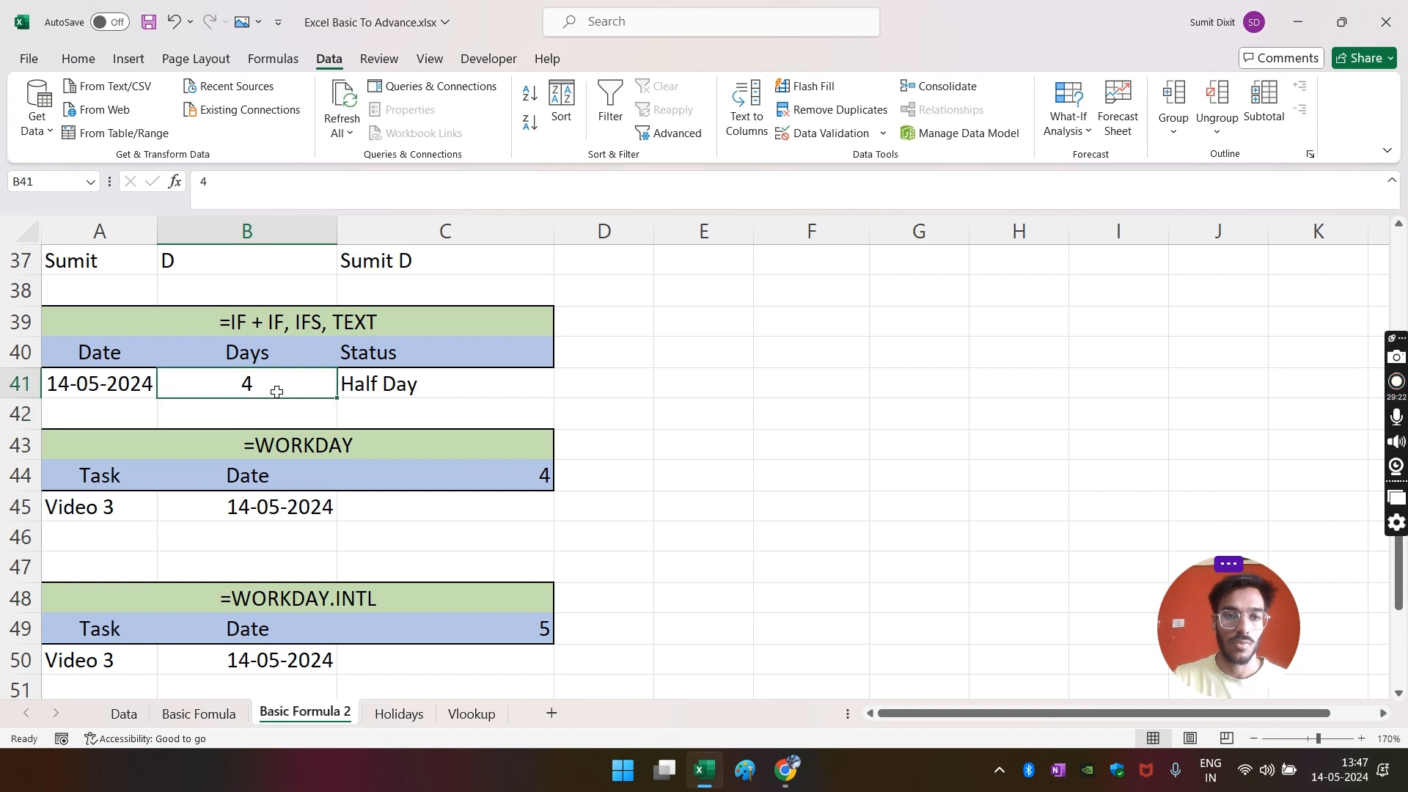
pyautogui.write('3')
pyautogui.press('Return')
# - Start an IF formula in E41 testing A41+B41 against Sun
pyautogui.click(477, 383)
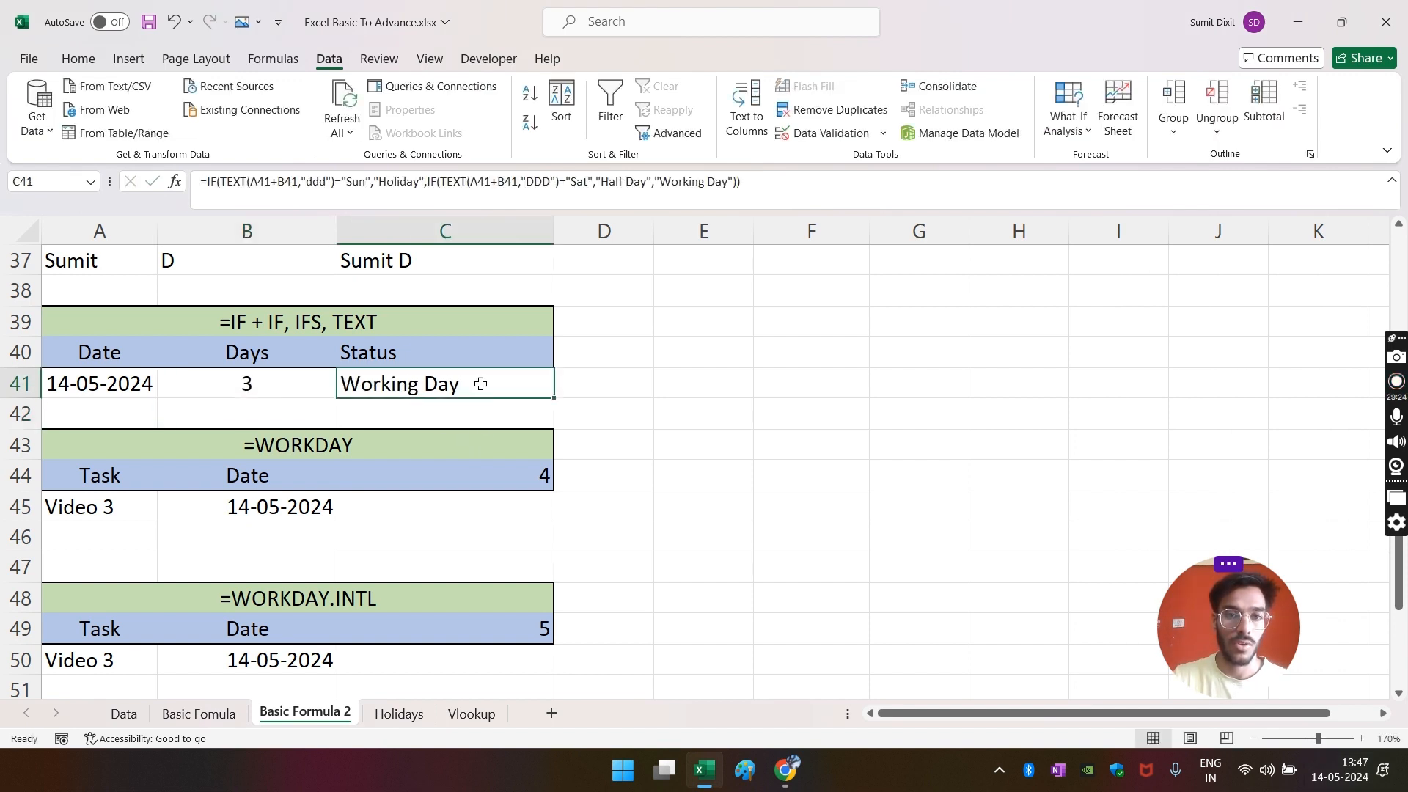
pyautogui.click(702, 382)
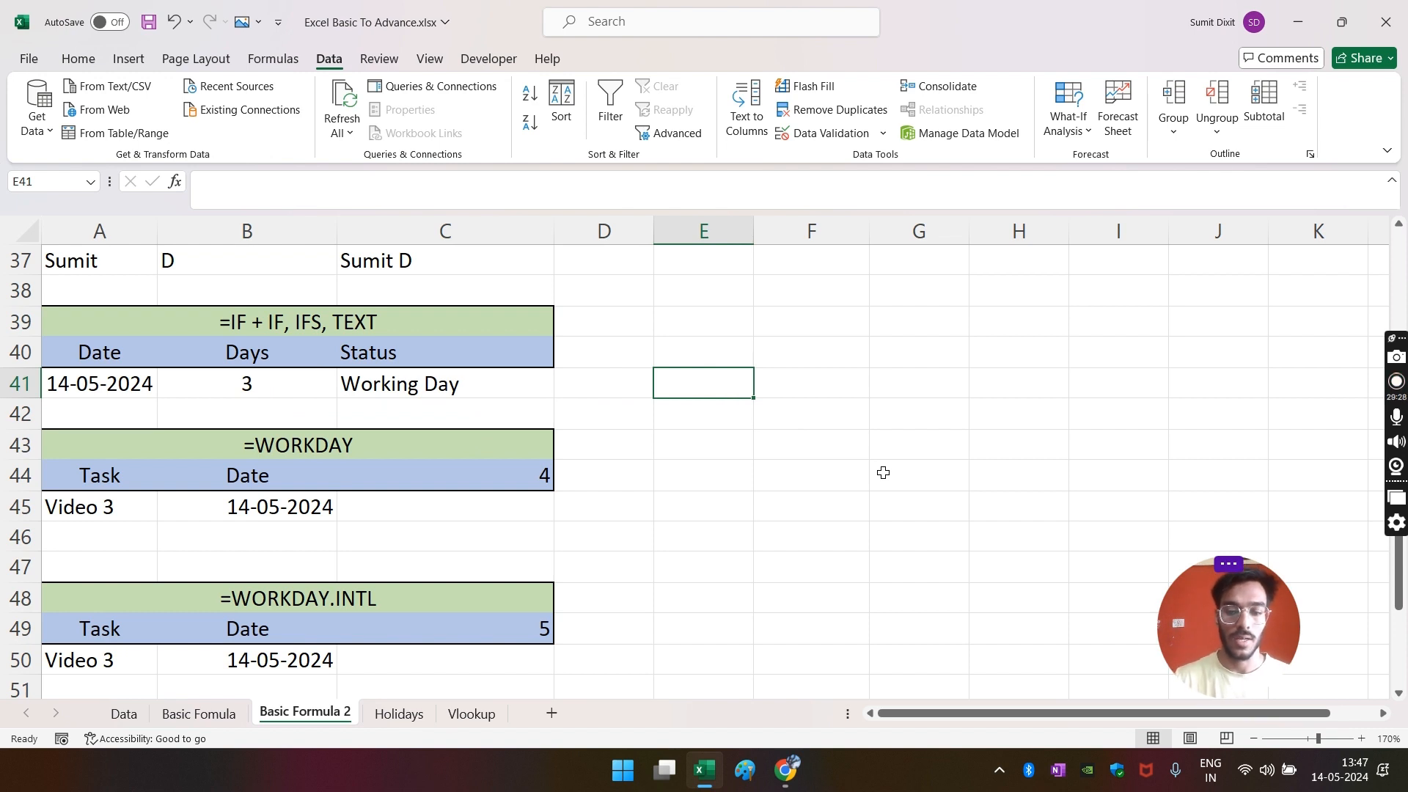
pyautogui.write('=if')
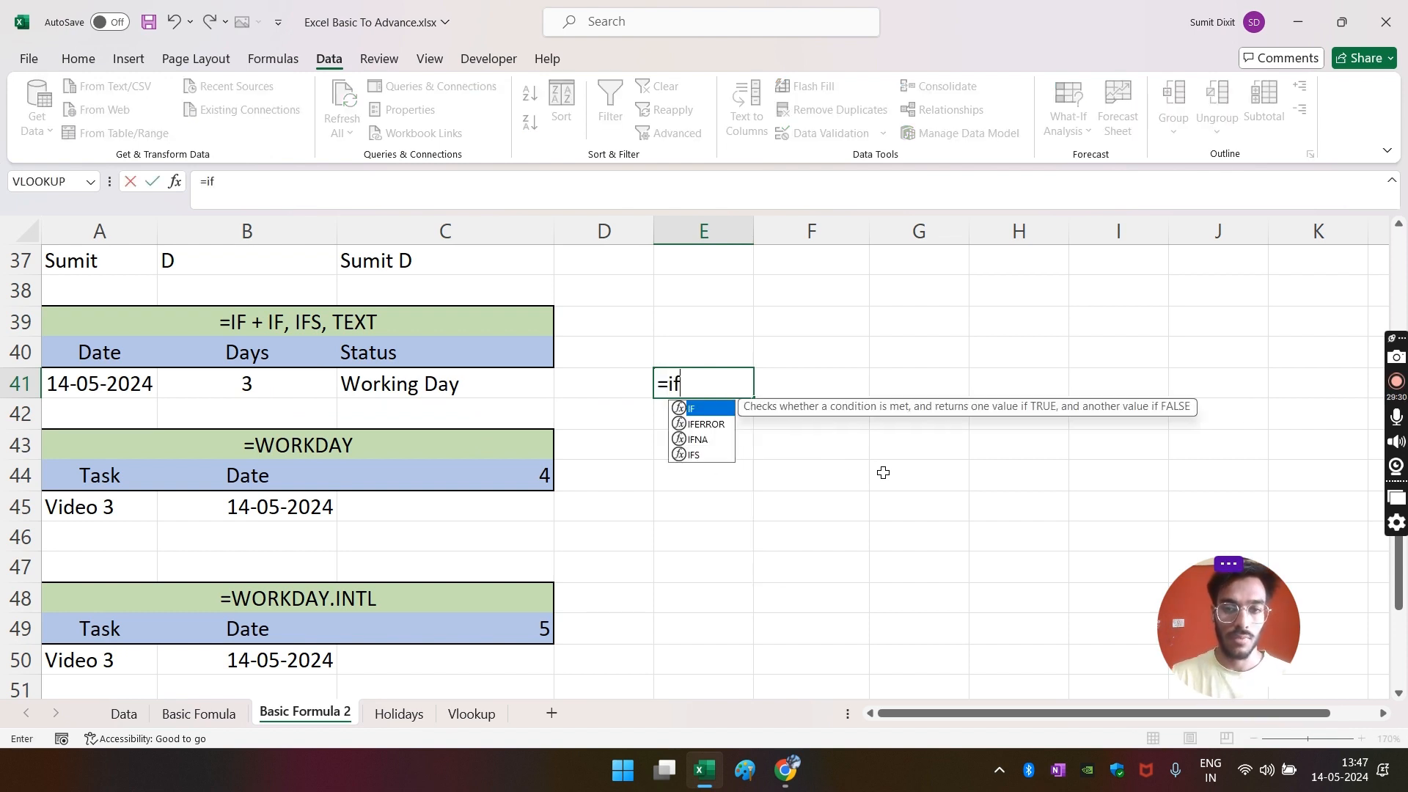
pyautogui.press('Tab')
pyautogui.click(74, 387)
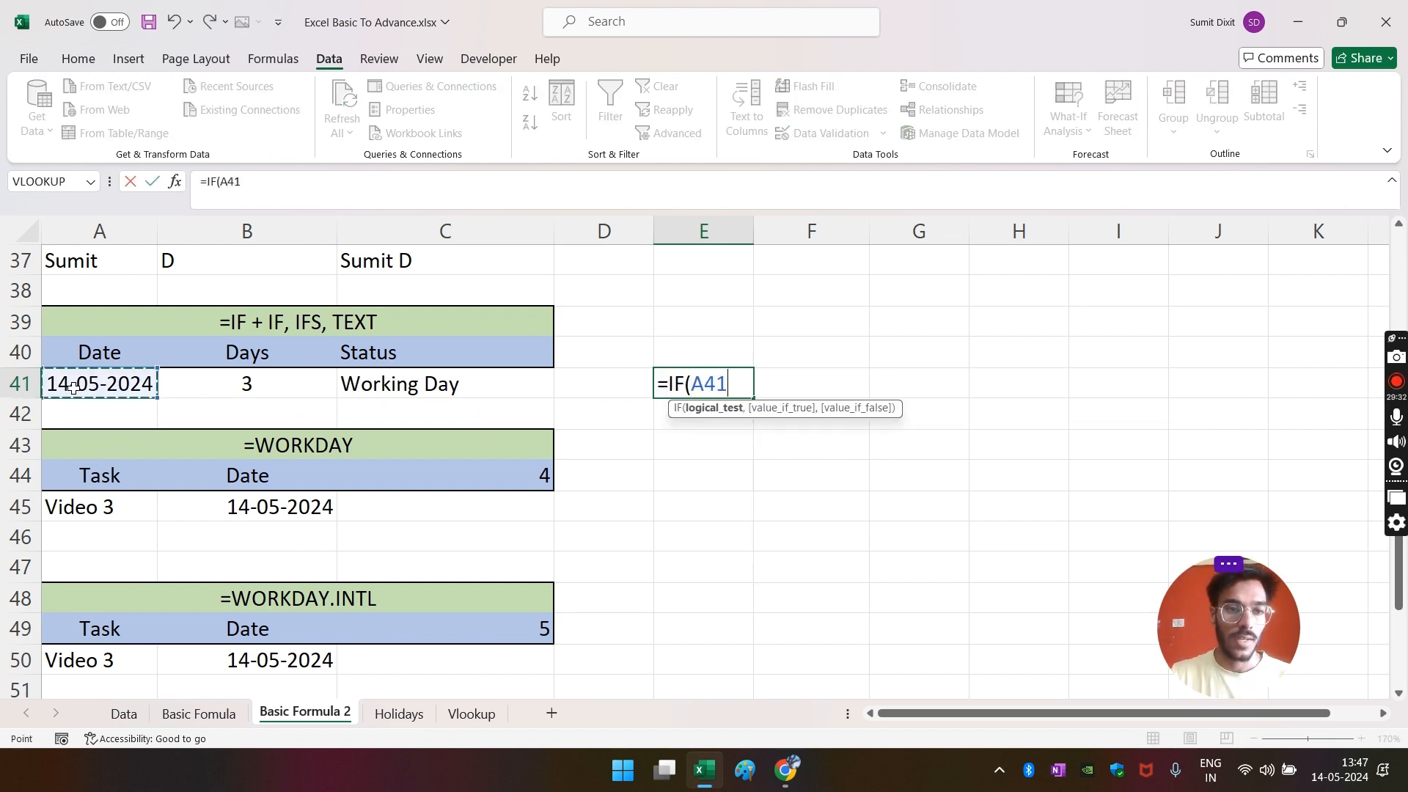
pyautogui.write('+')
pyautogui.click(213, 393)
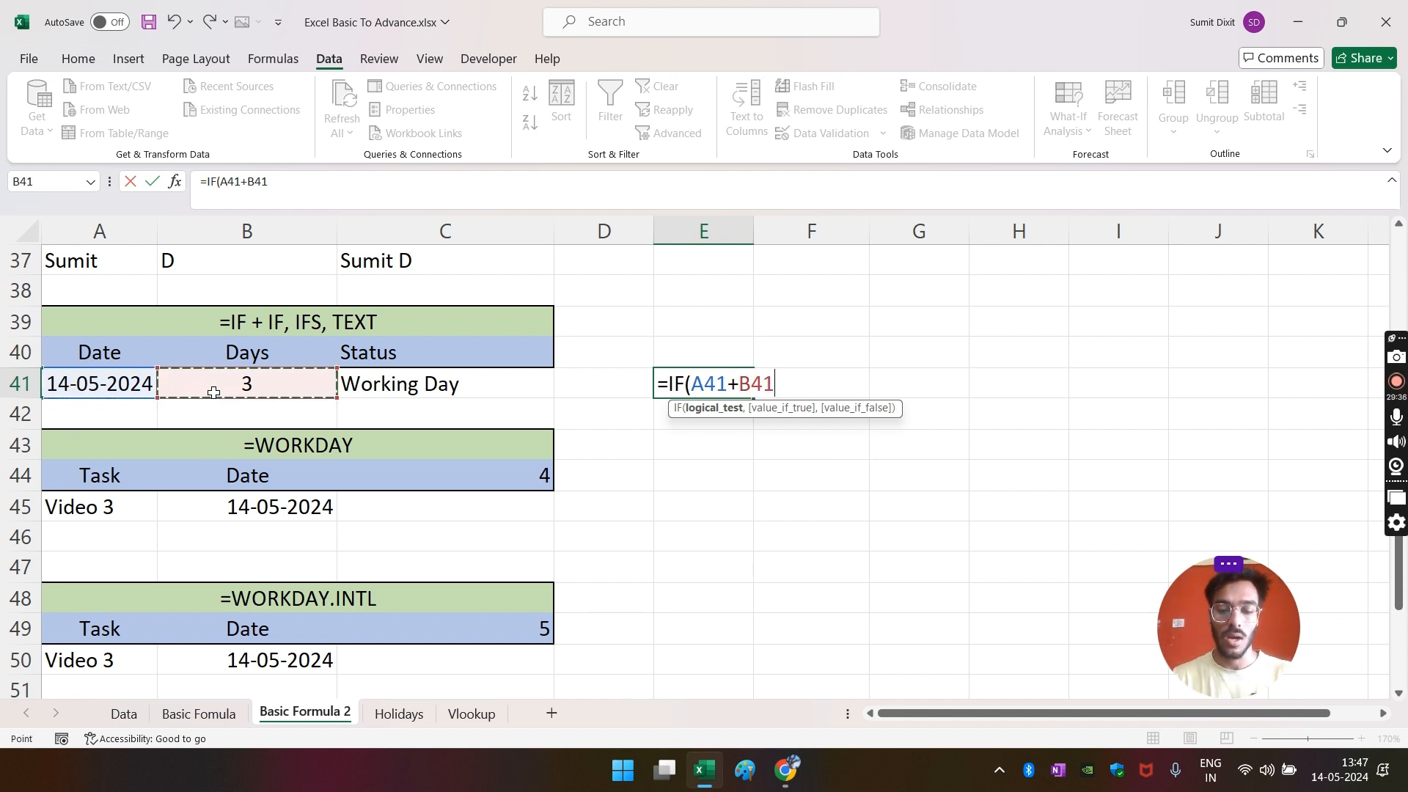
pyautogui.write('=')
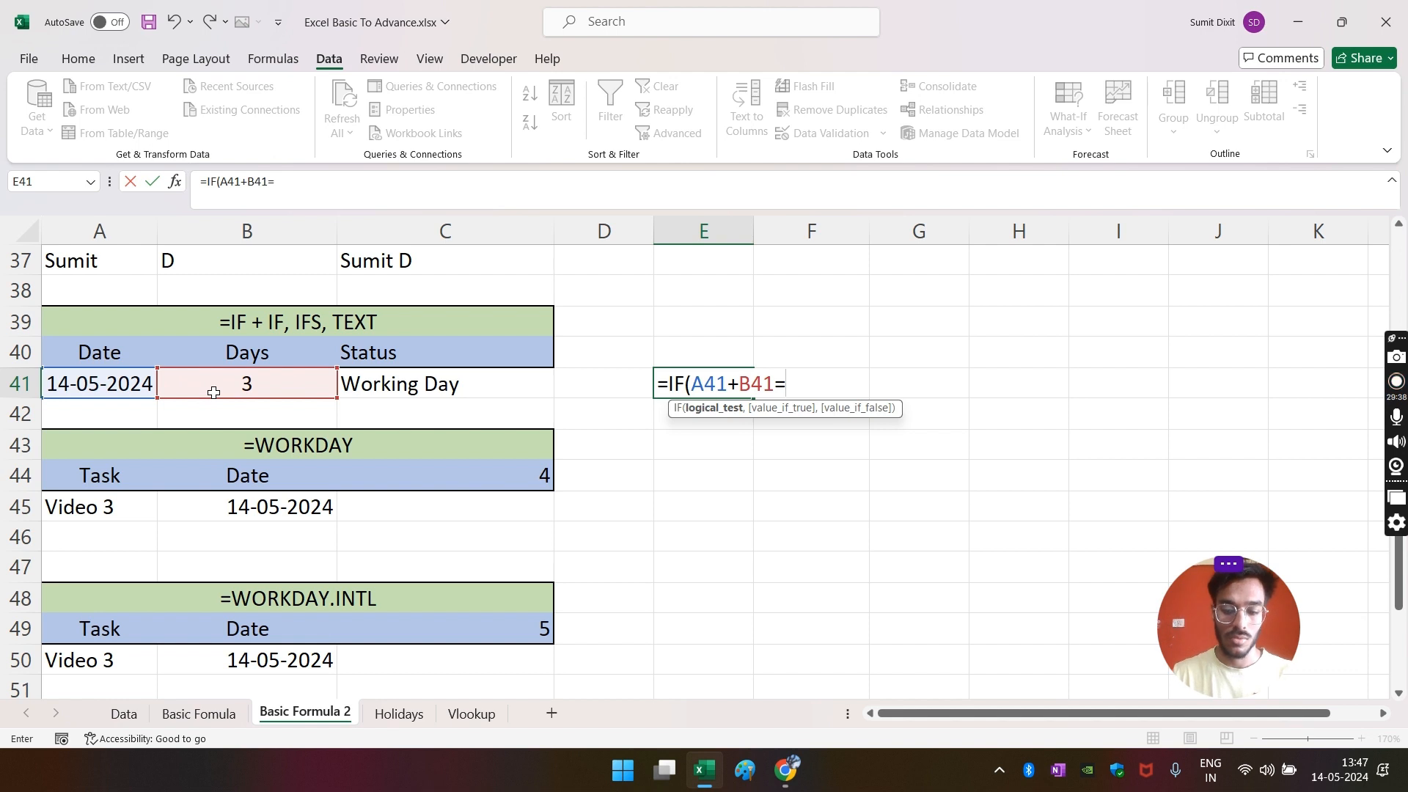
pyautogui.write(':Sun')
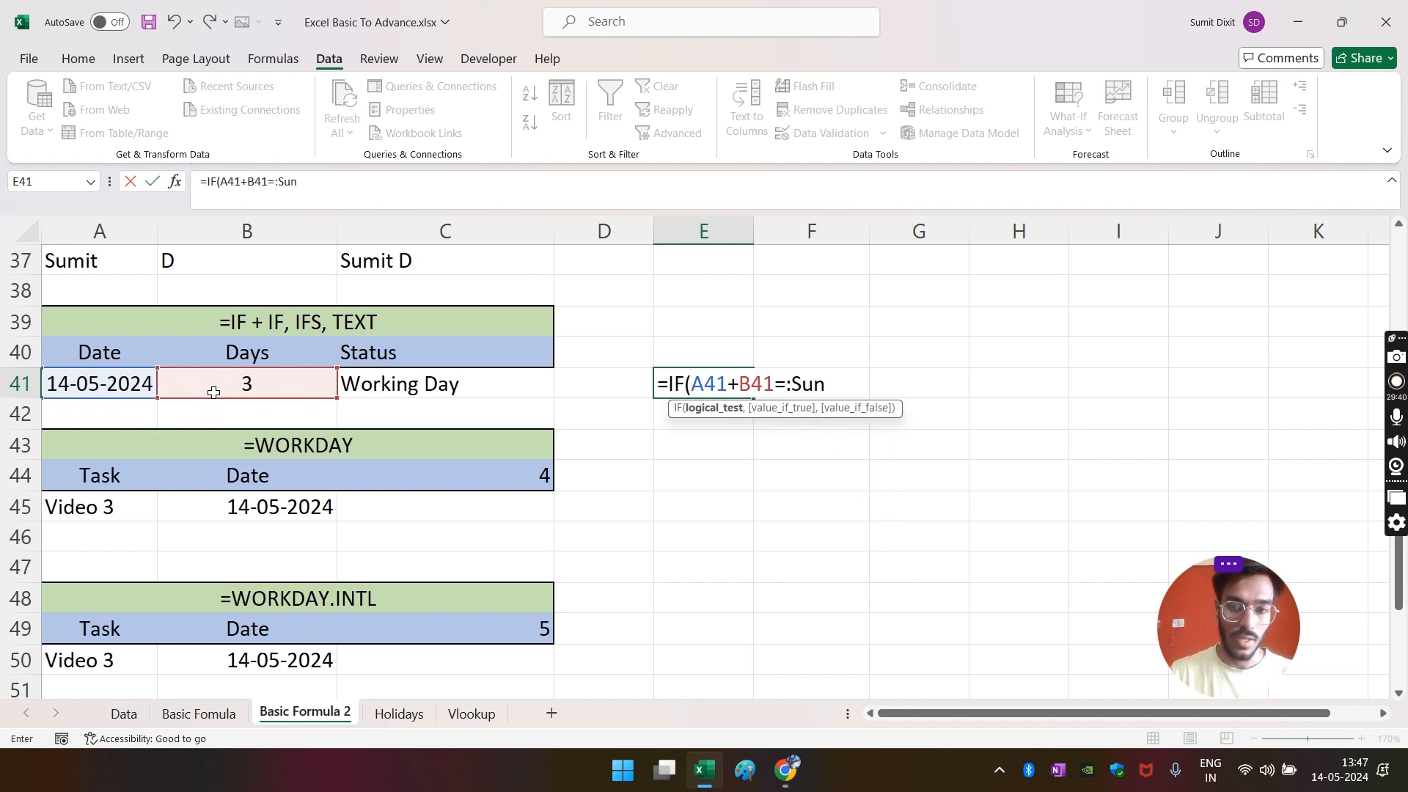
pyautogui.write(',')
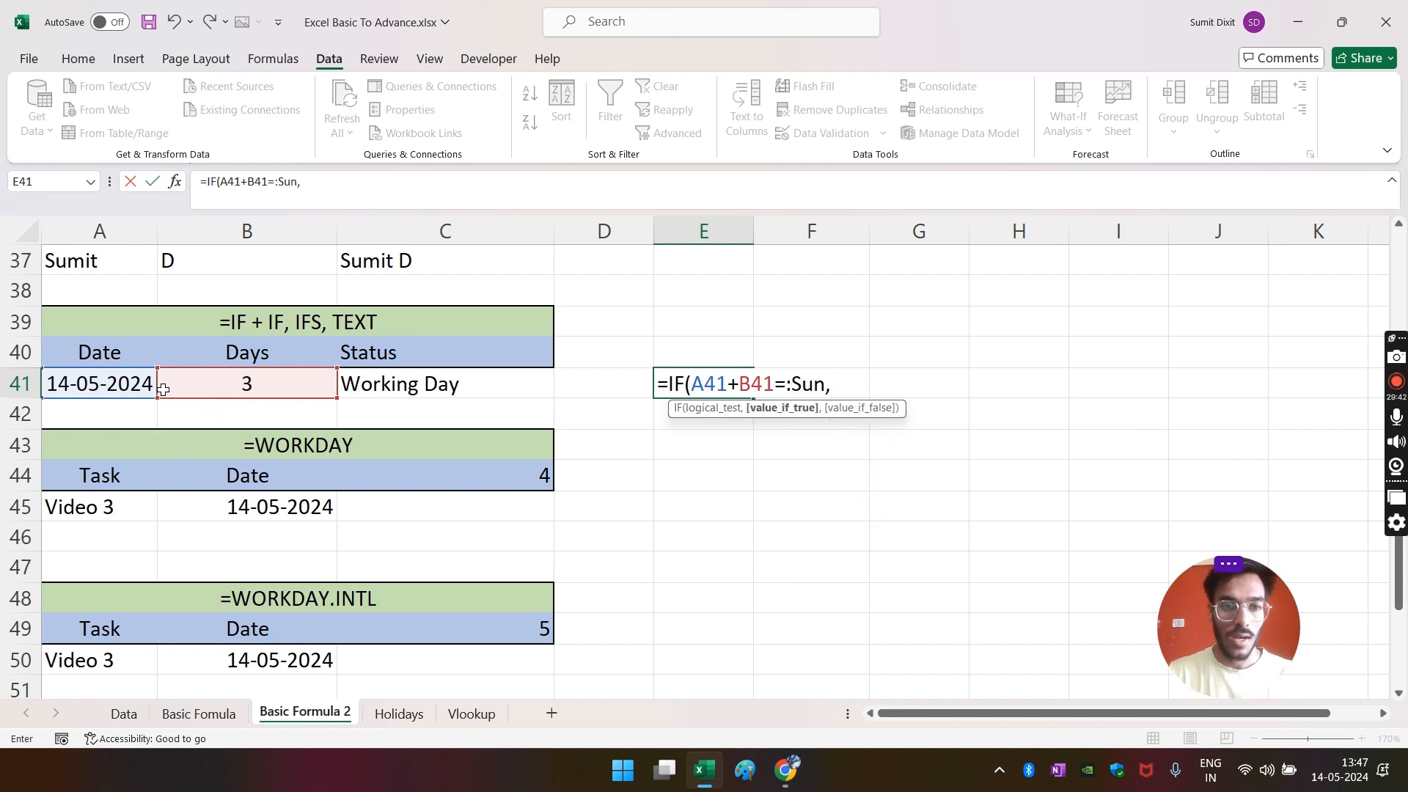
# - Add a Sat test to the E41 draft, then cancel the unfinished formula
pyautogui.click(120, 387)
pyautogui.write('+')
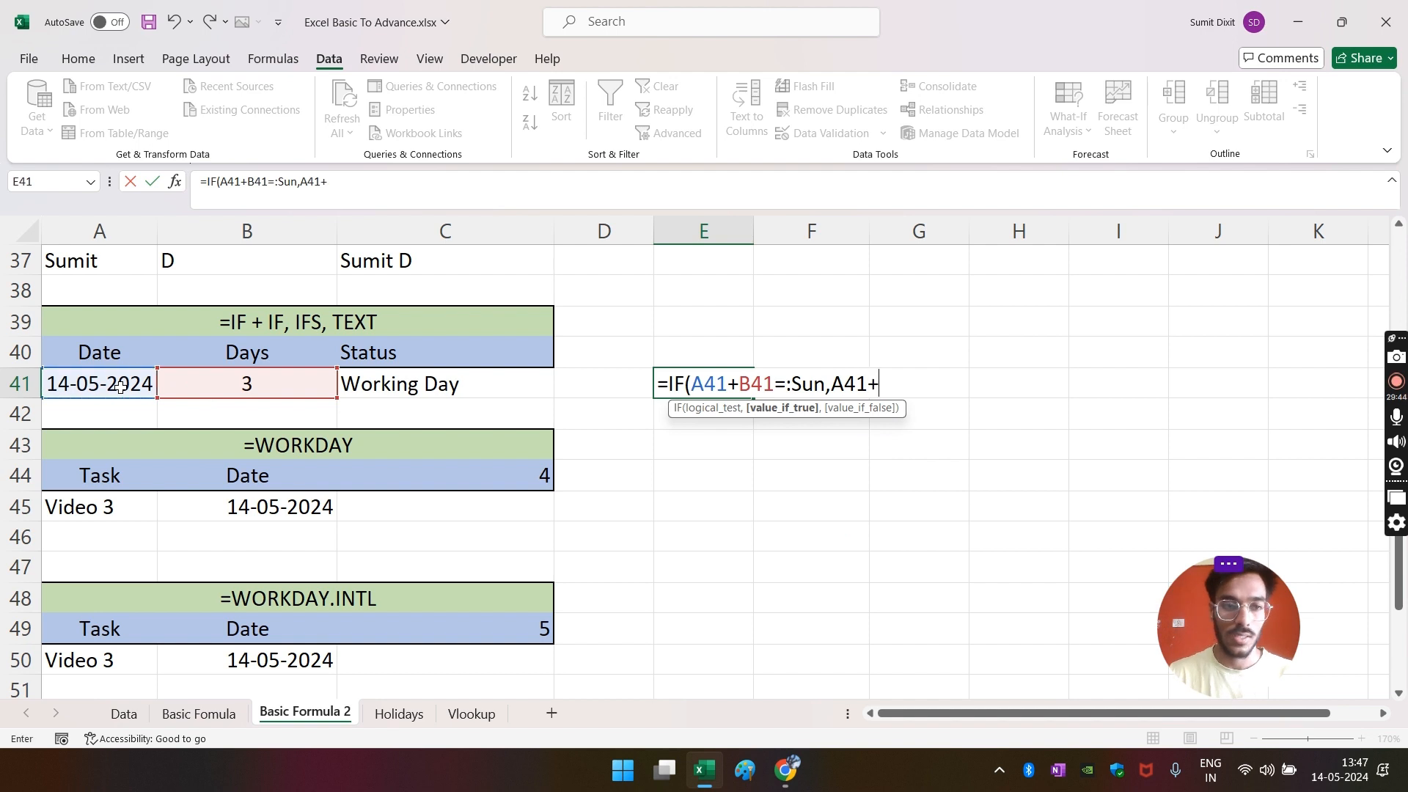
pyautogui.click(189, 388)
pyautogui.write(',SA')
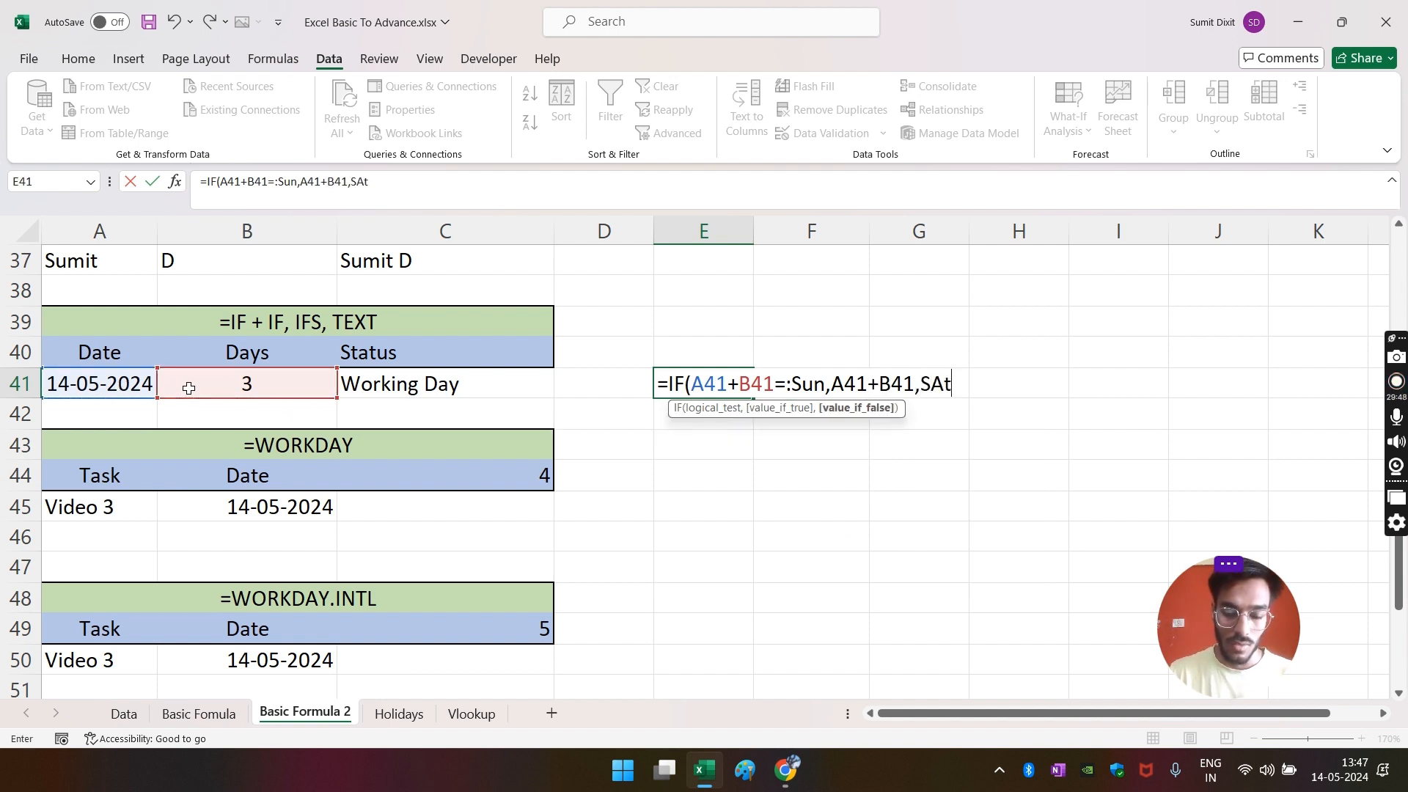
pyautogui.write('t')
pyautogui.press('BackSpace')
pyautogui.press('BackSpace')
pyautogui.write('at,"Halfday,')
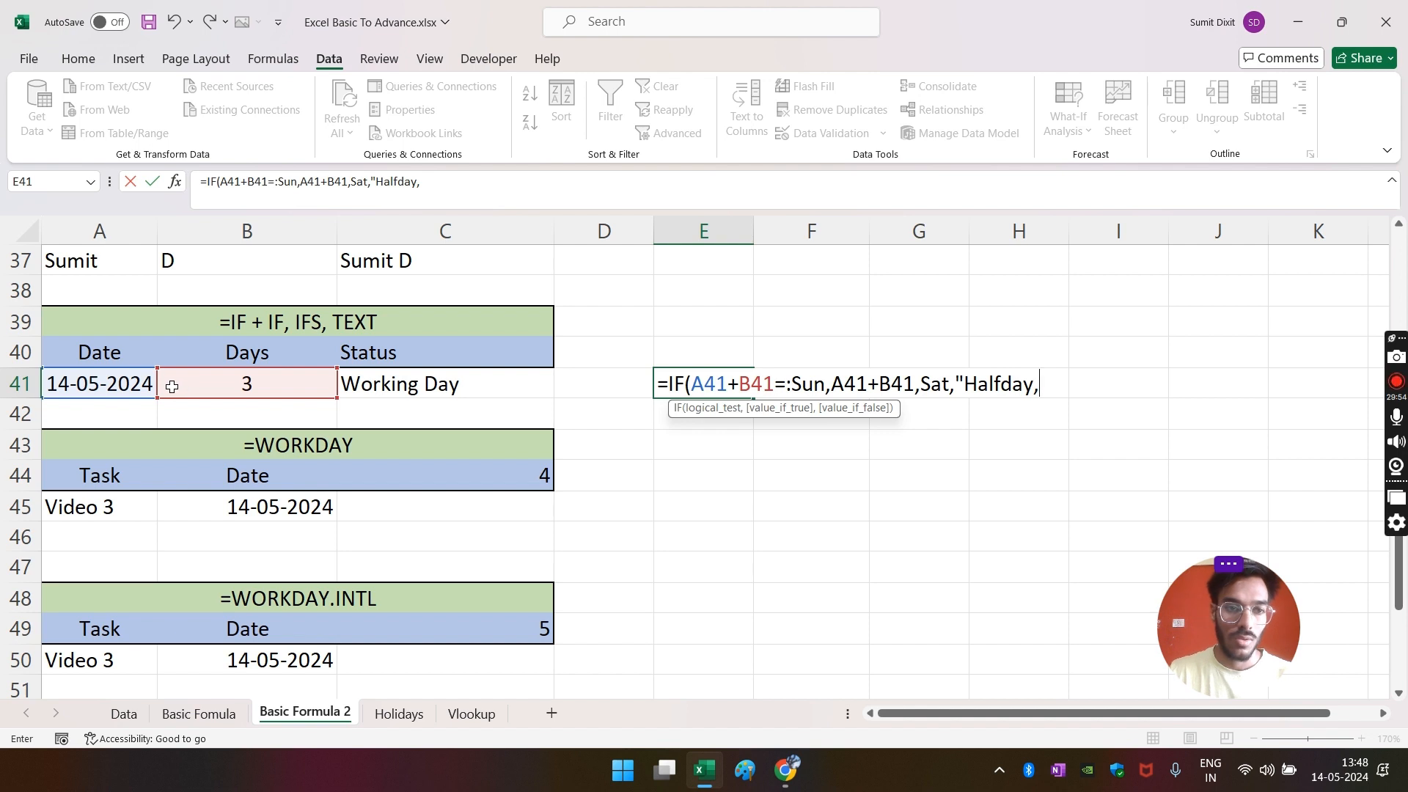
pyautogui.click(78, 381)
pyautogui.click(176, 380)
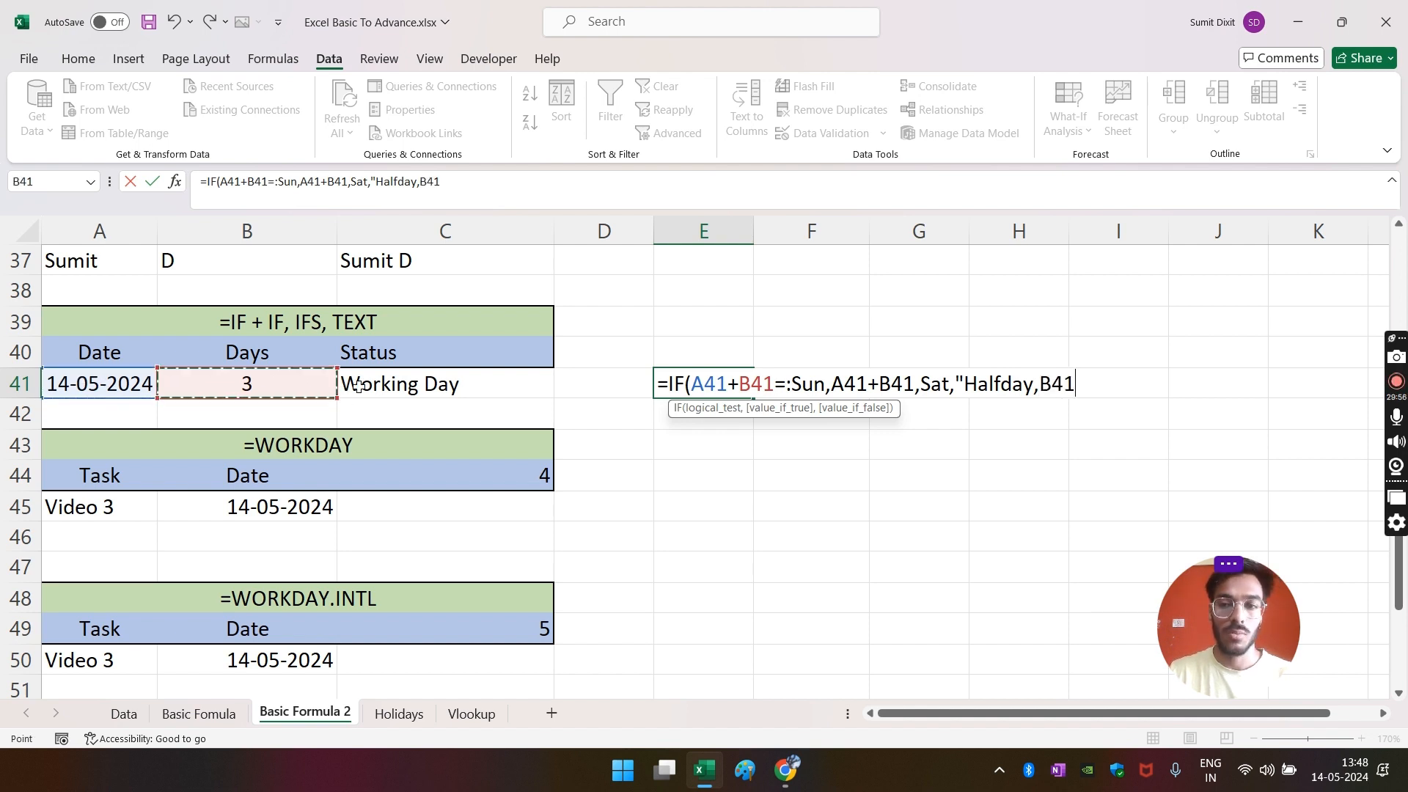
pyautogui.press('Escape')
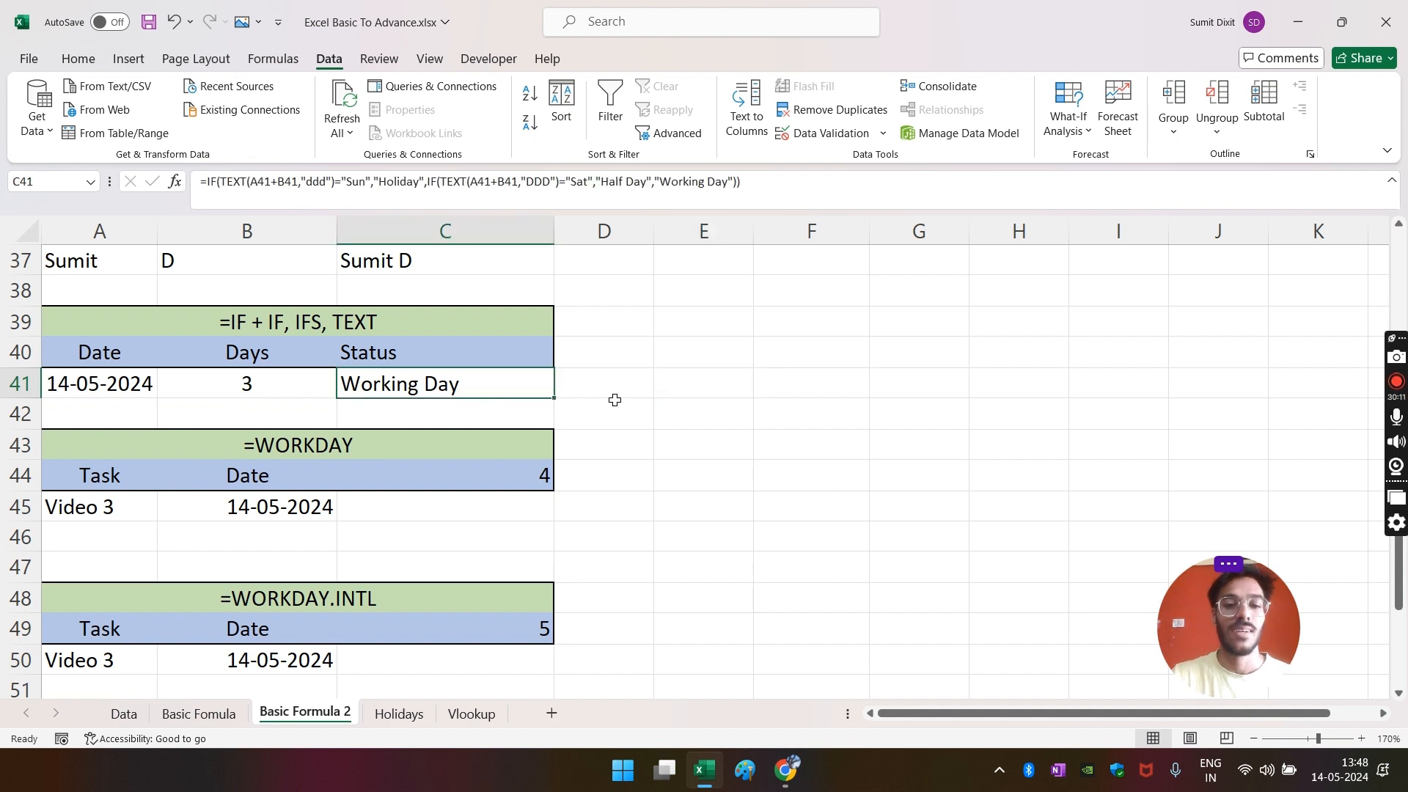
pyautogui.click(663, 389)
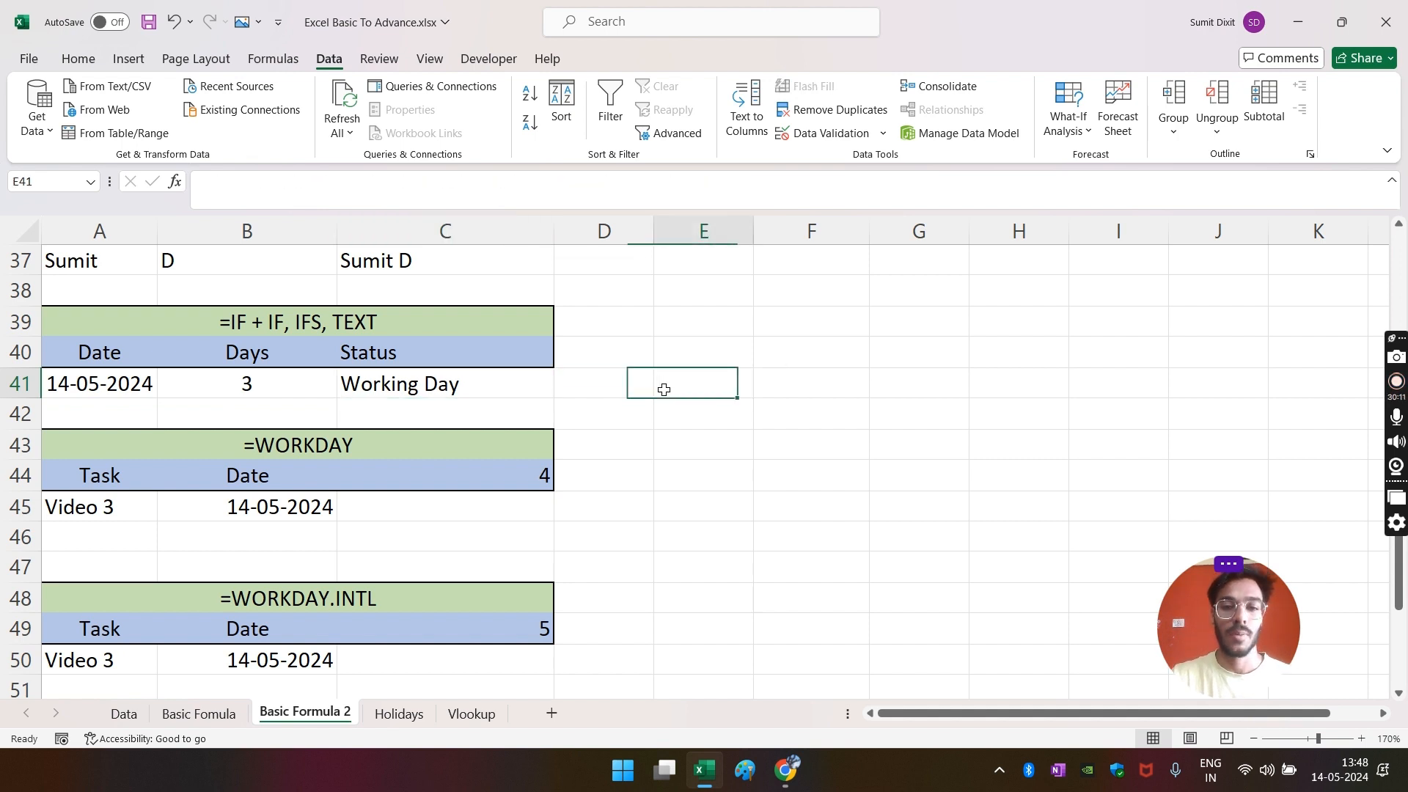
pyautogui.click(381, 388)
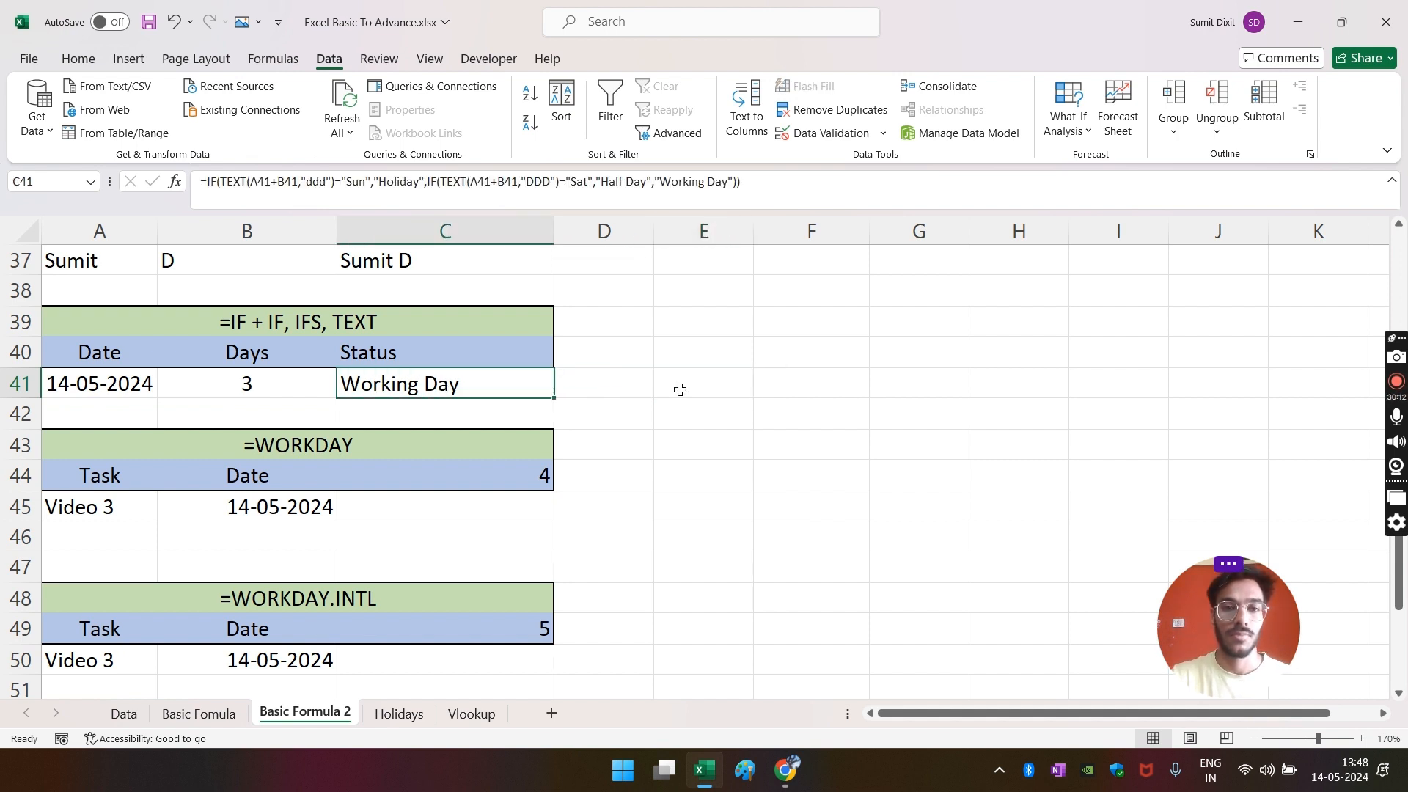
pyautogui.scroll(-1, 680, 389)
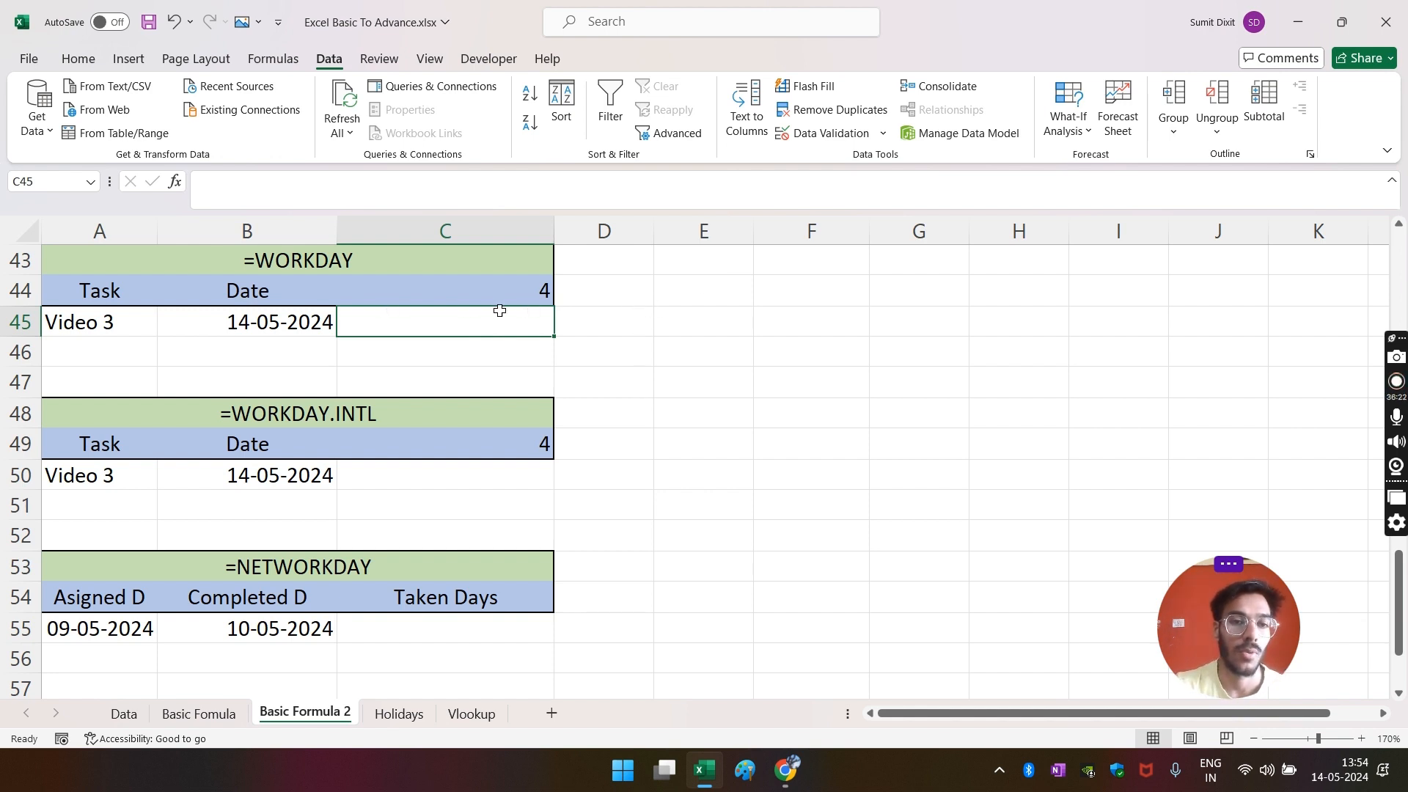
pyautogui.click(693, 311)
pyautogui.click(309, 267)
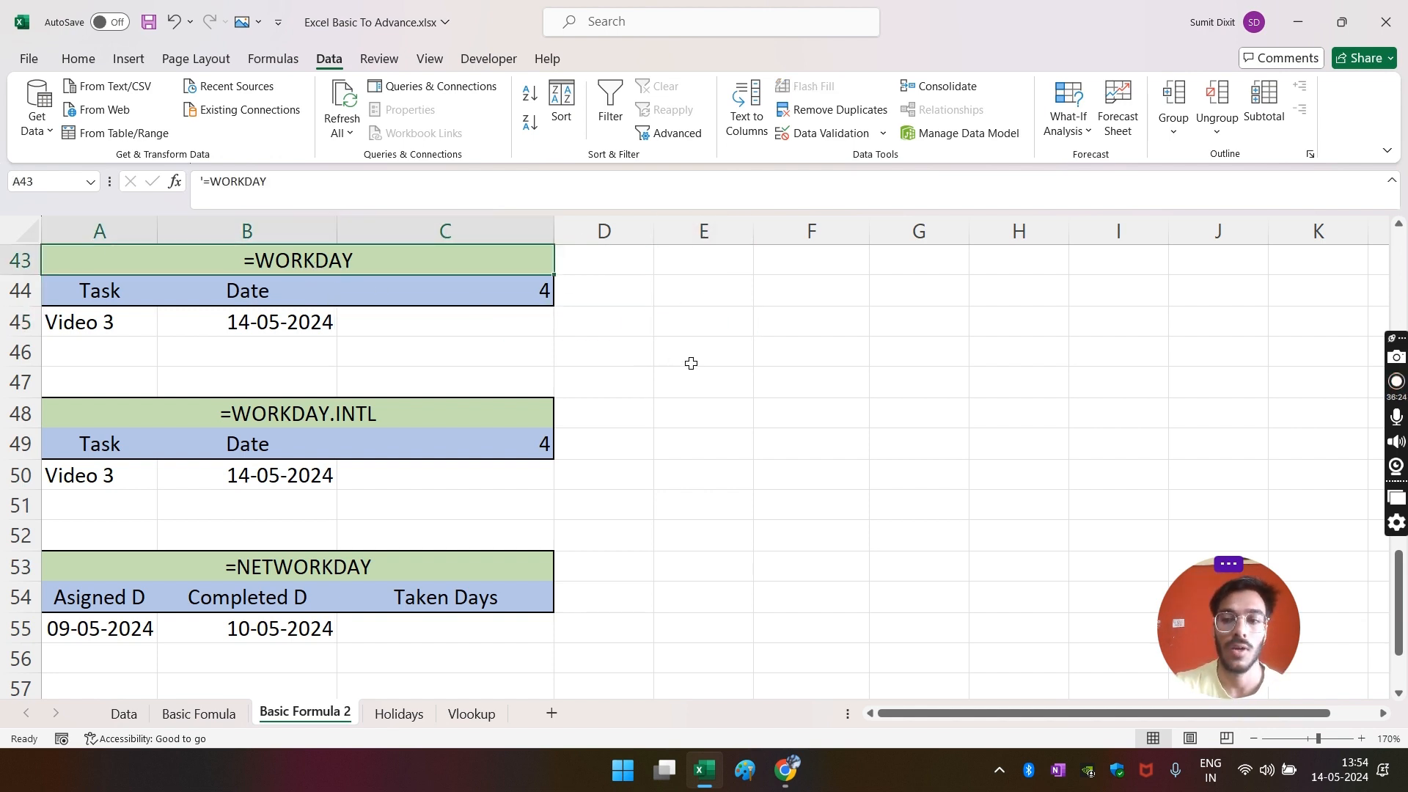
pyautogui.click(706, 323)
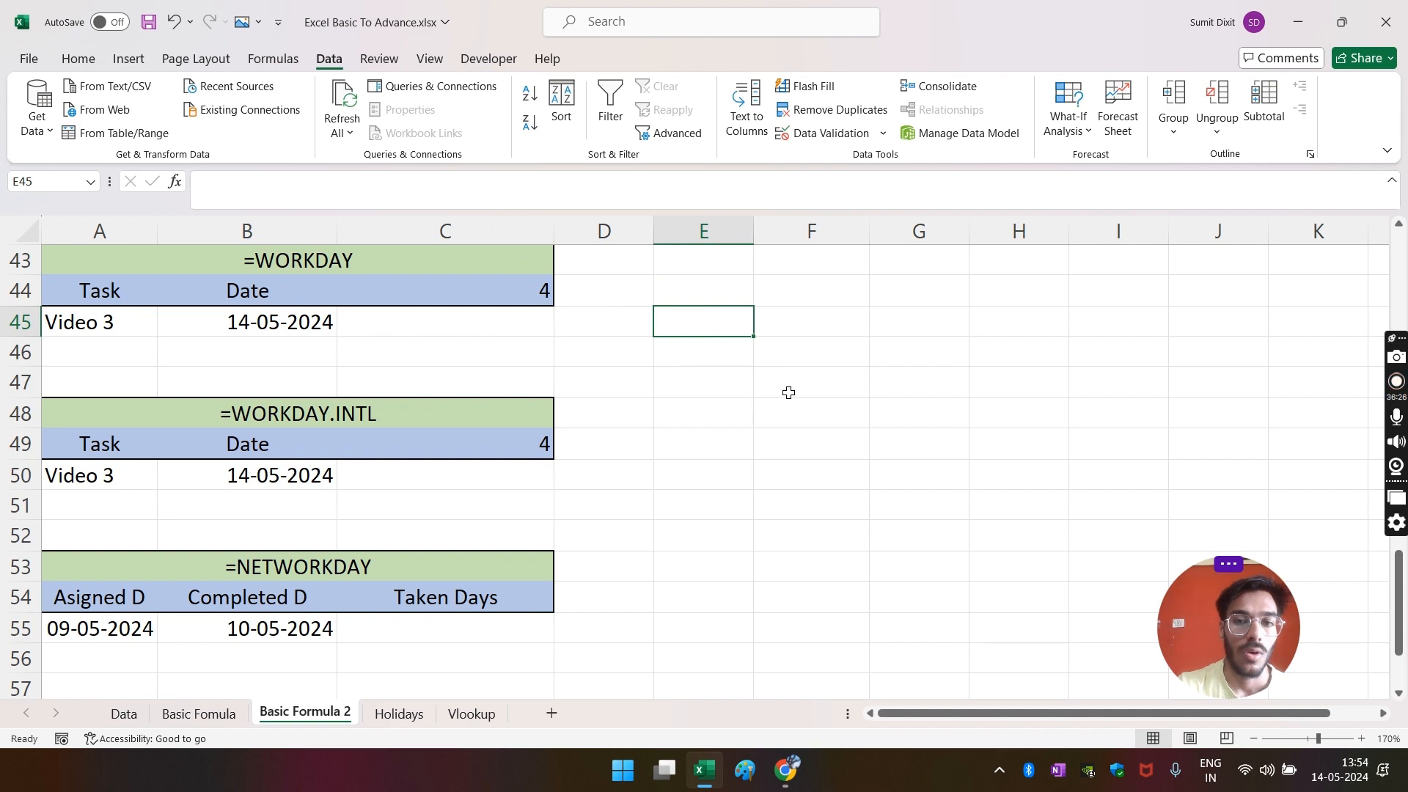
pyautogui.write('sa')
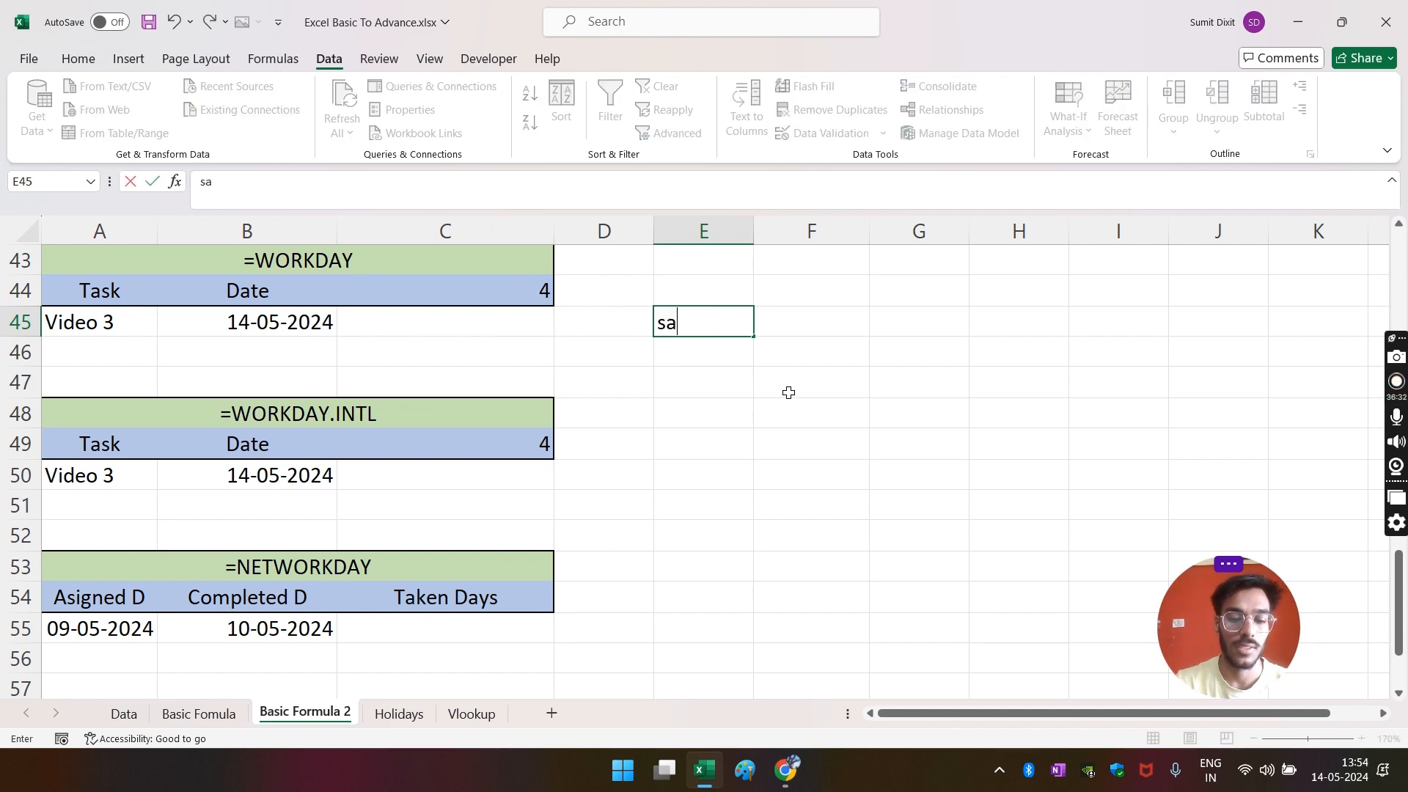
pyautogui.write('t')
pyautogui.press('Return')
pyautogui.write('sun')
pyautogui.press('Return')
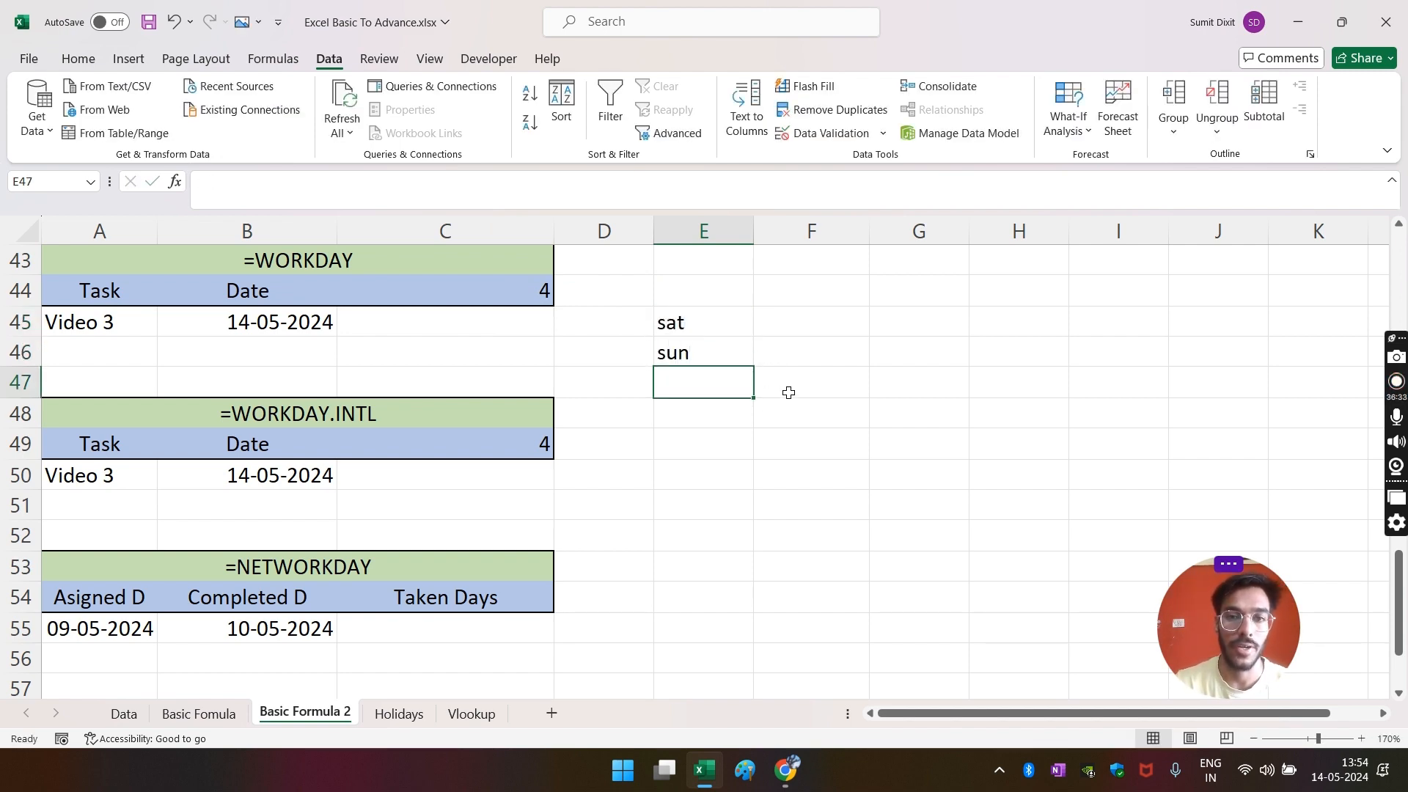
pyautogui.press('Up')
pyautogui.press('Up')
pyautogui.press('Down')
pyautogui.press('Down')
pyautogui.press('Down')
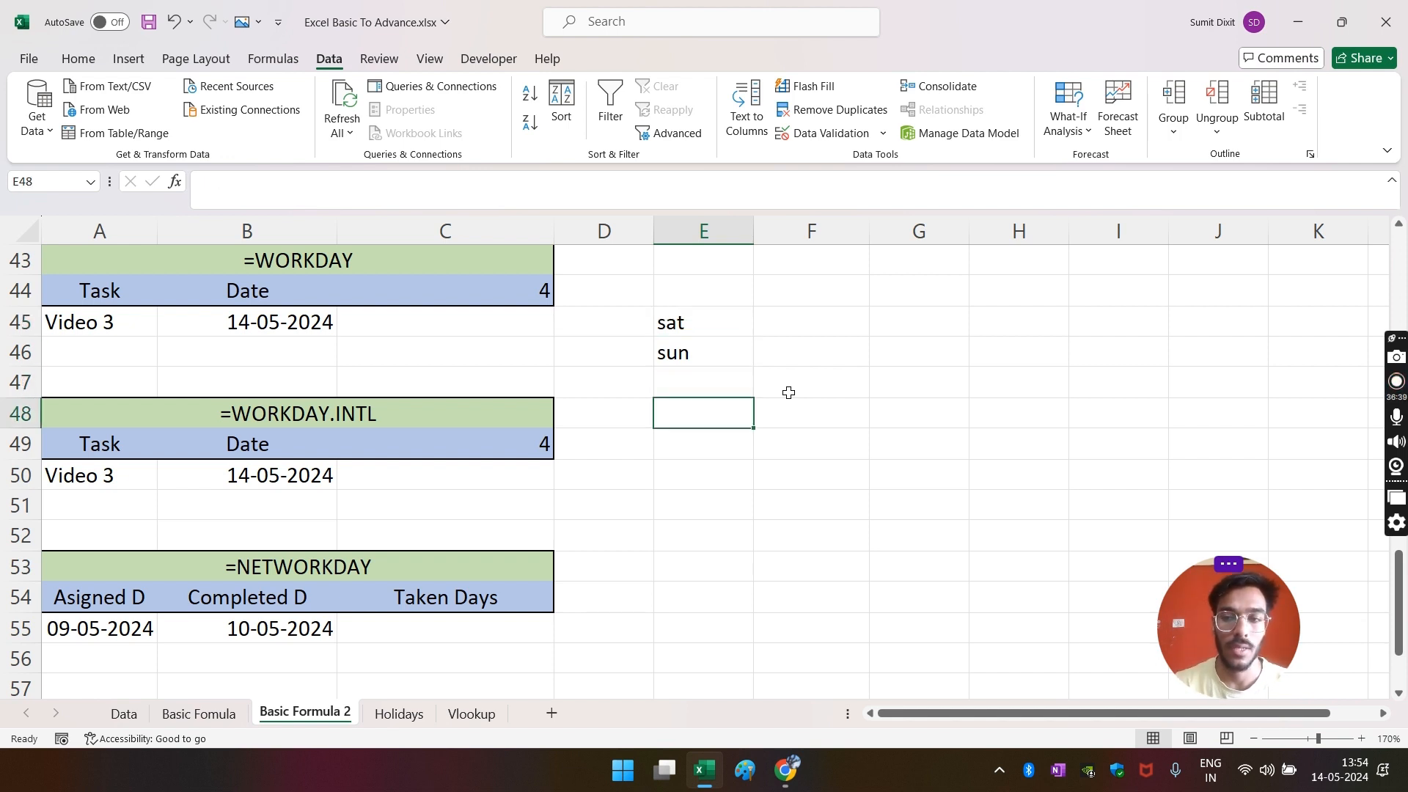
pyautogui.press('Up')
pyautogui.press('Up')
pyautogui.press('Up')
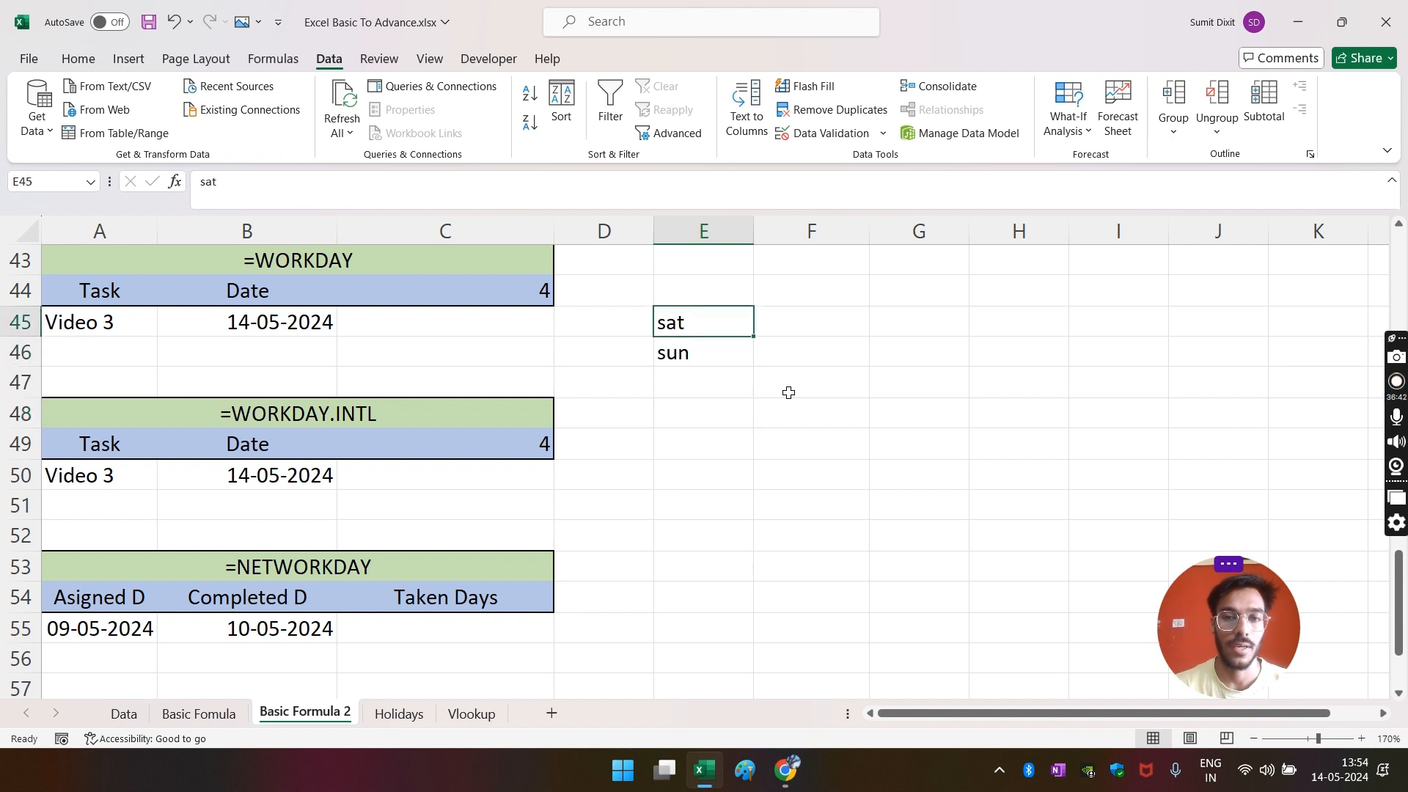
pyautogui.press('Down')
pyautogui.press('Up')
pyautogui.hotkey('shift', 'Down')
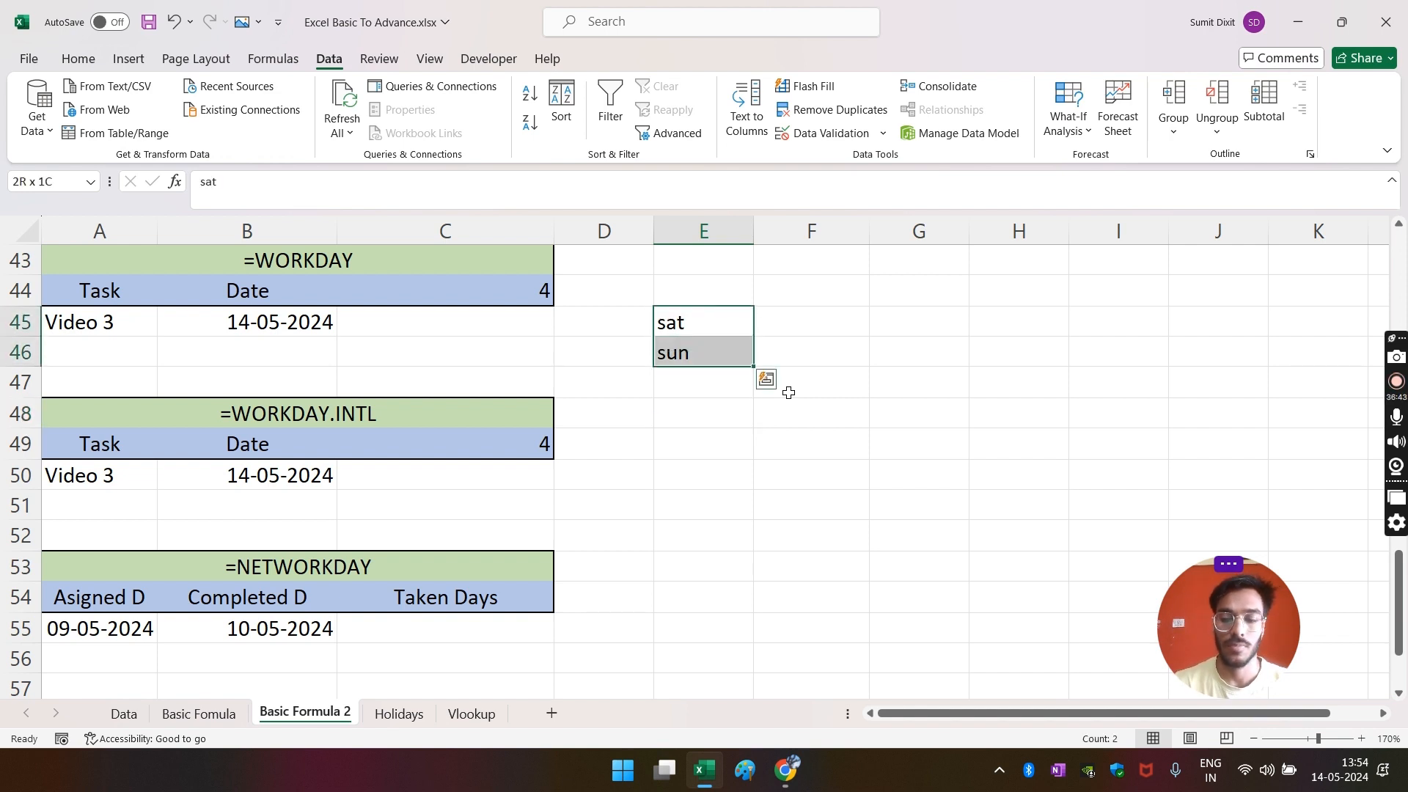
pyautogui.press('Up')
pyautogui.press('Down')
pyautogui.hotkey('shift', 'Down')
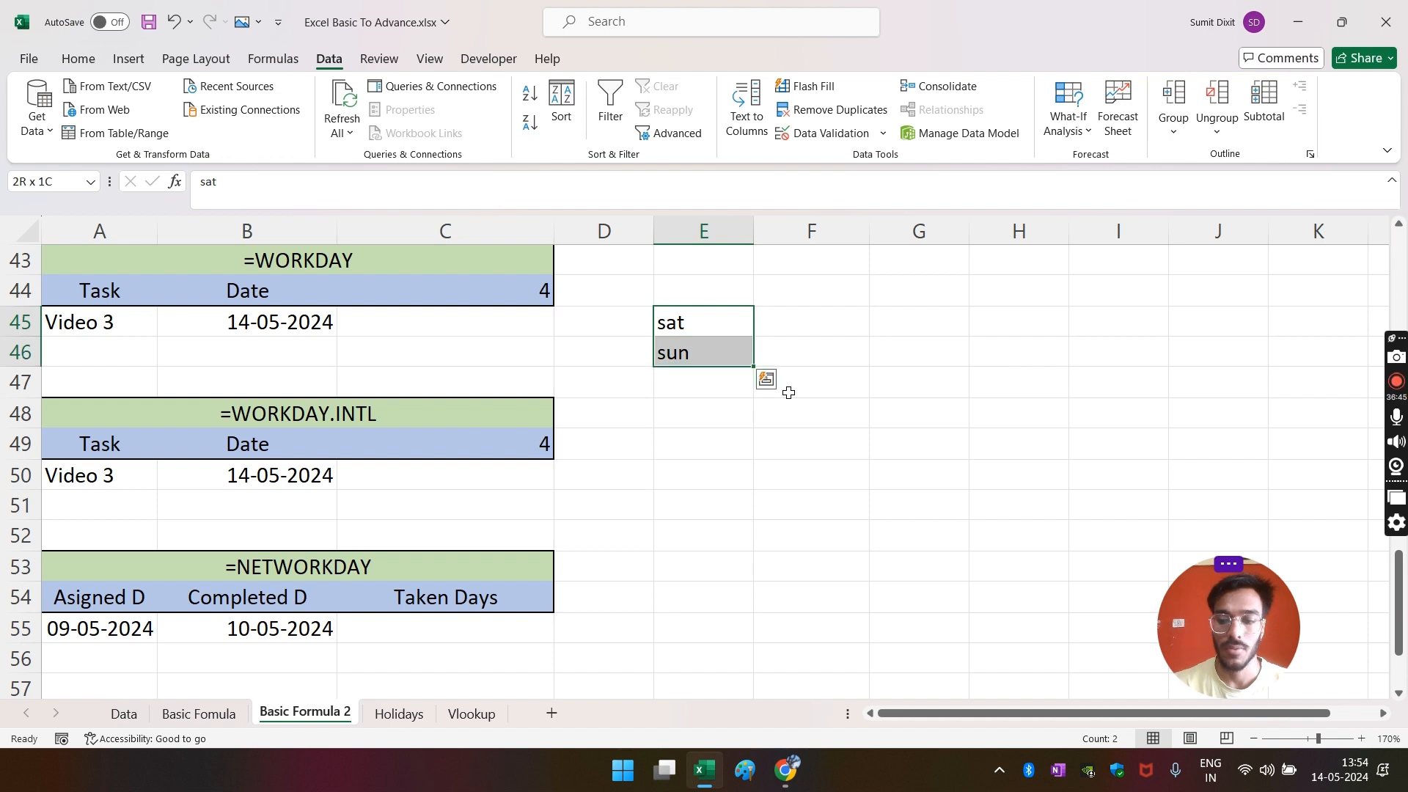
pyautogui.press('Delete')
pyautogui.press('Left')
pyautogui.press('Left')
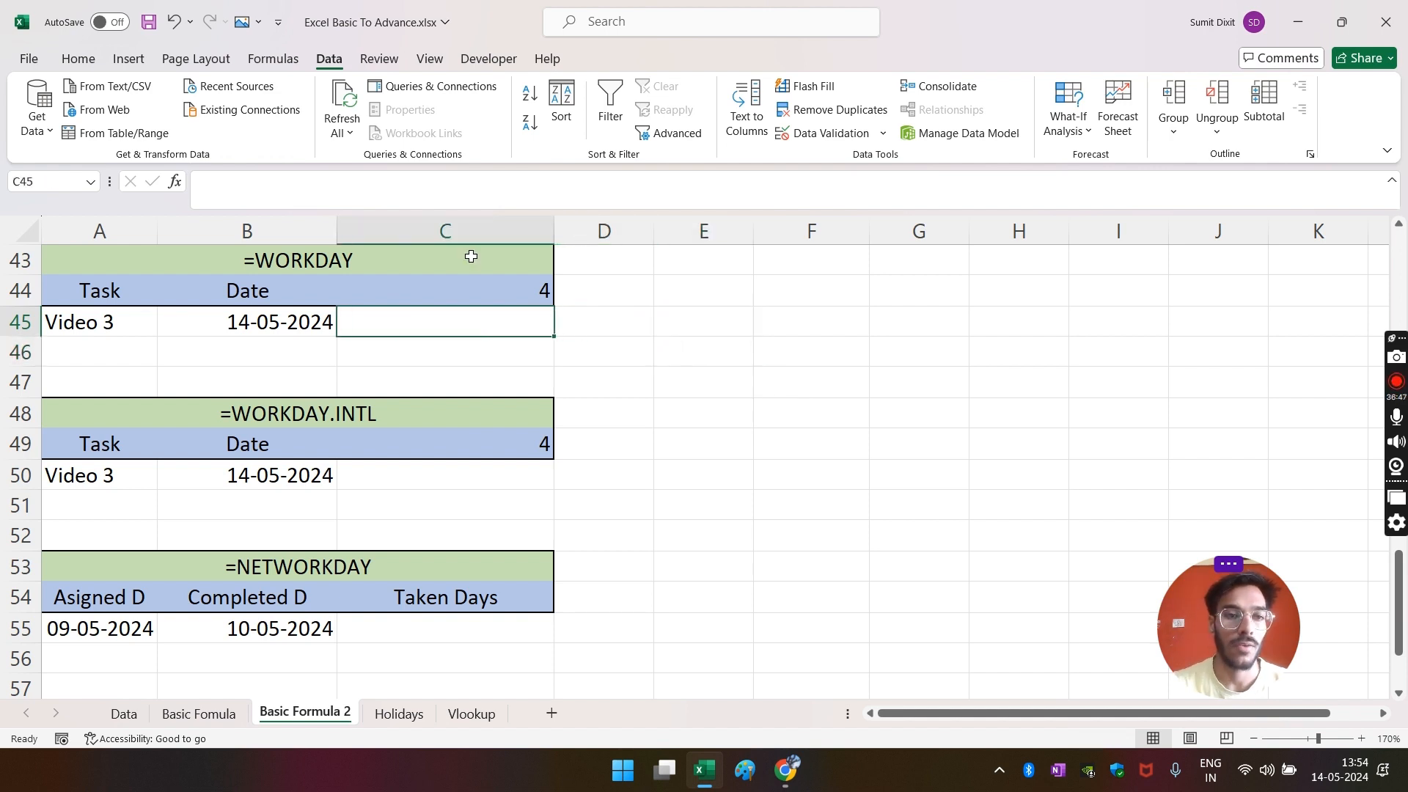
# - Review the task inputs: start date 14-05-2024 in B45 and 4 days in C44
pyautogui.click(67, 330)
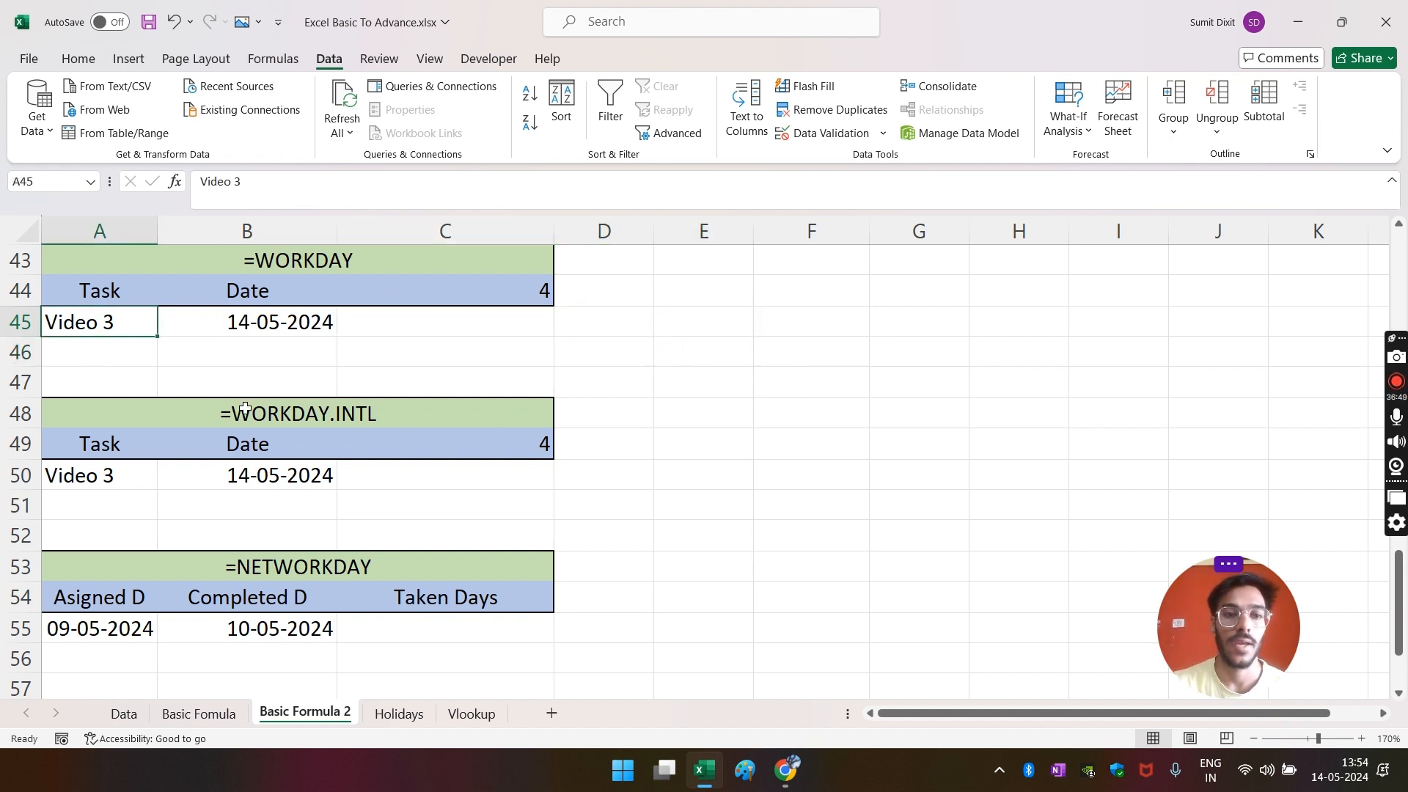
pyautogui.click(242, 330)
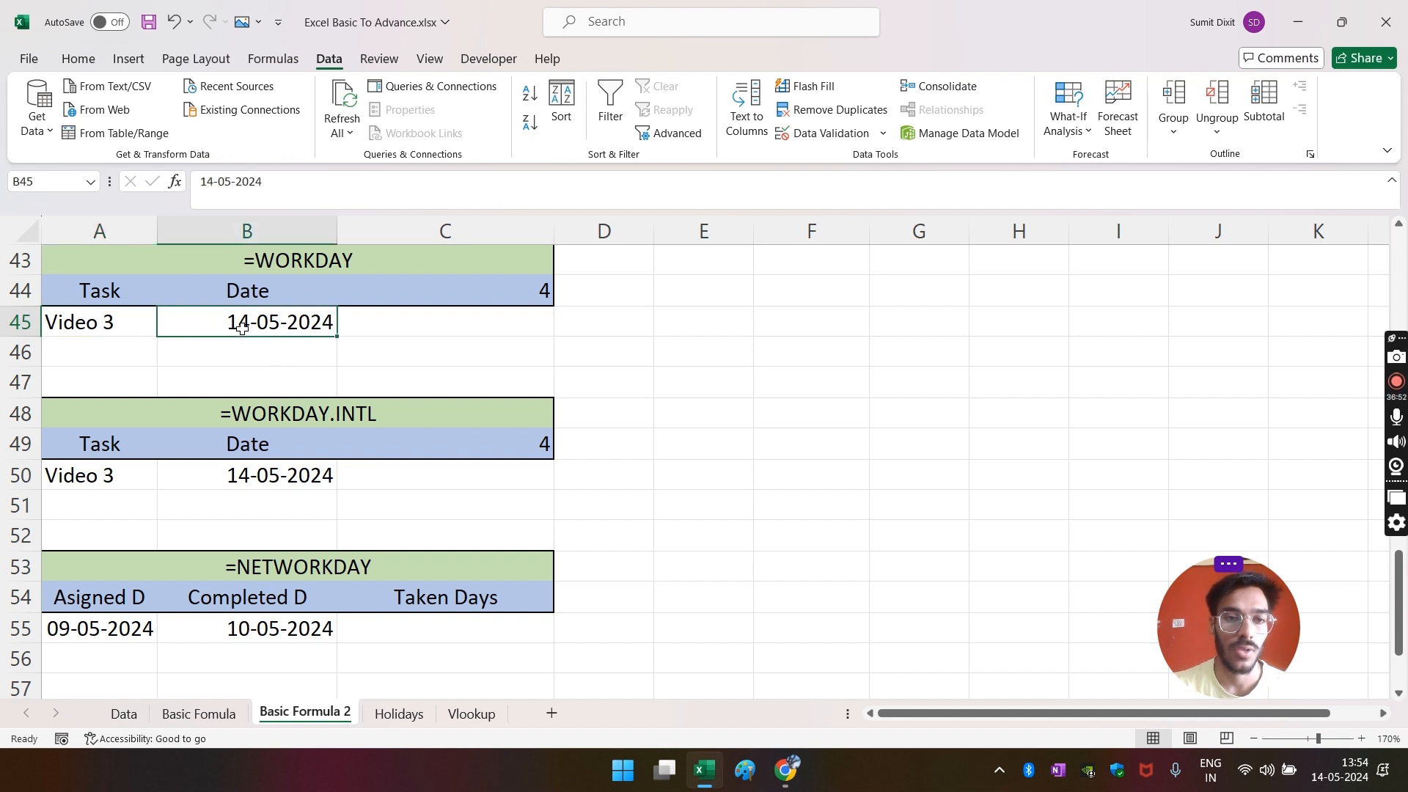
pyautogui.click(432, 289)
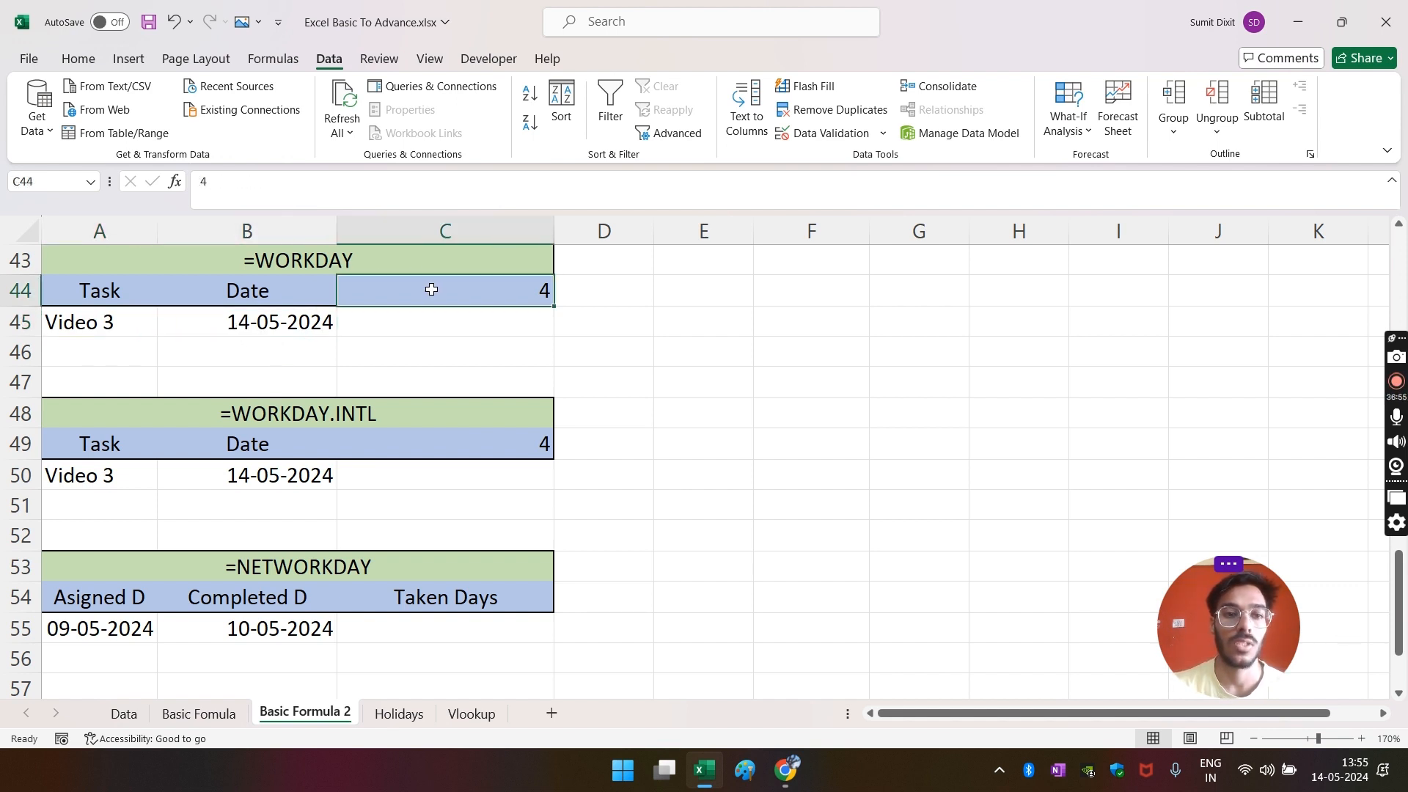
pyautogui.click(425, 330)
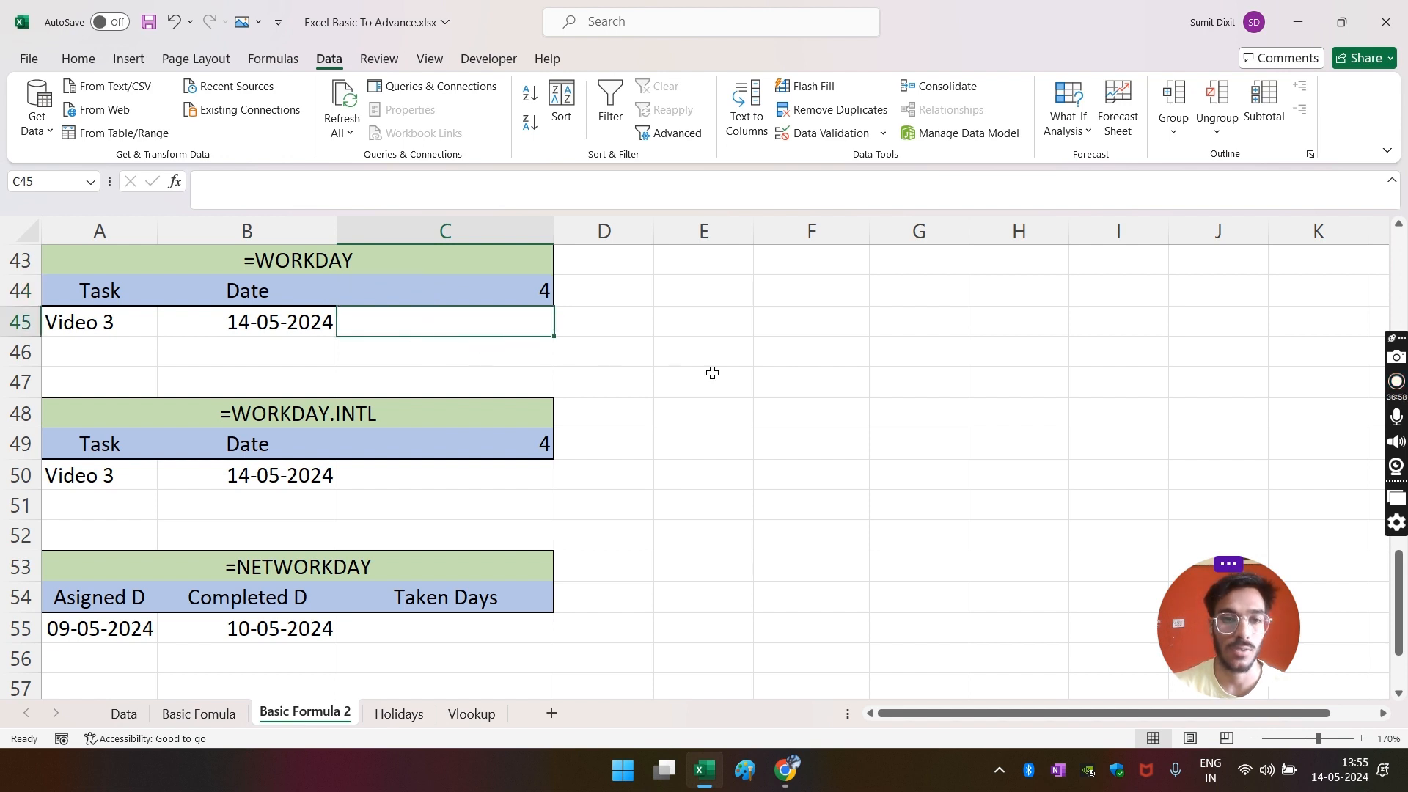
pyautogui.click(450, 299)
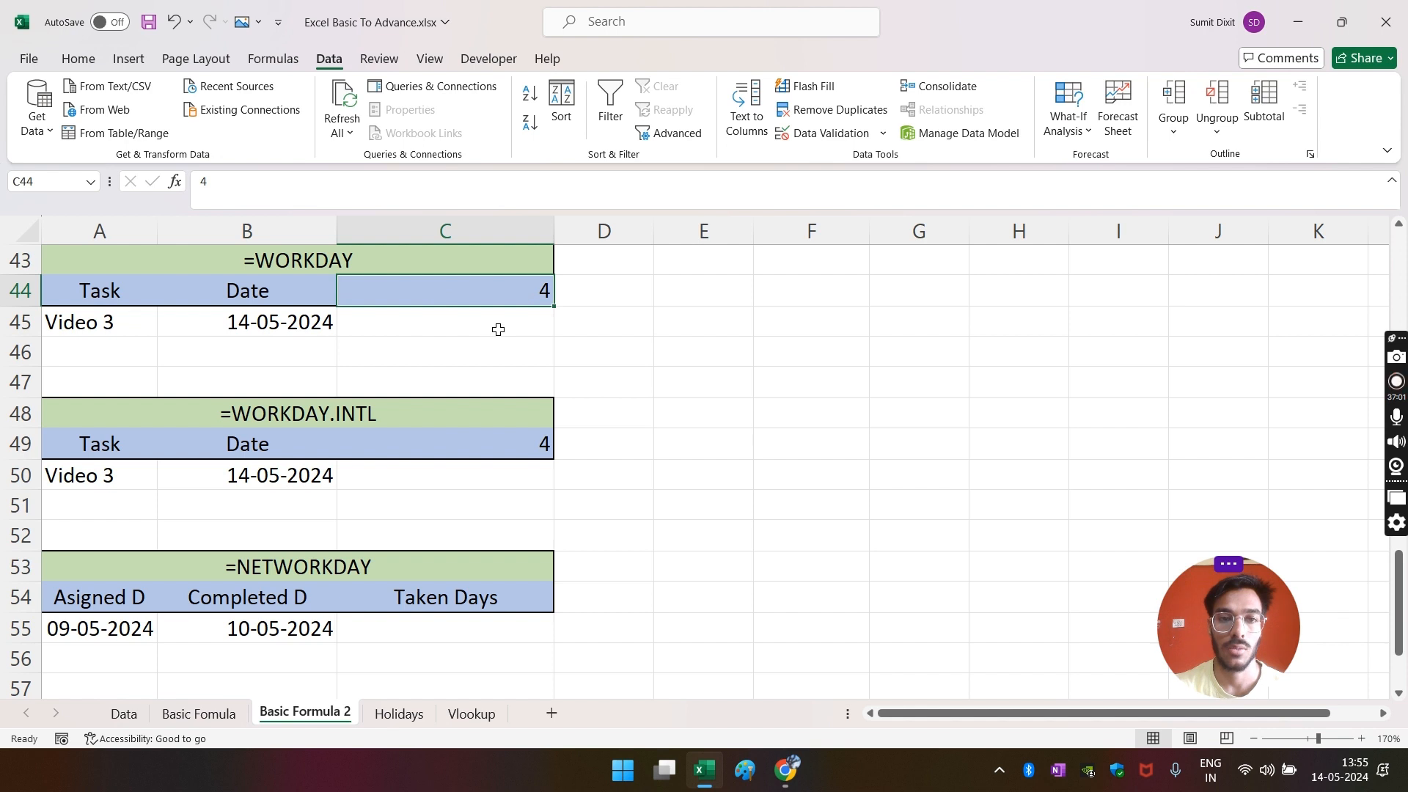
pyautogui.click(498, 330)
pyautogui.click(522, 301)
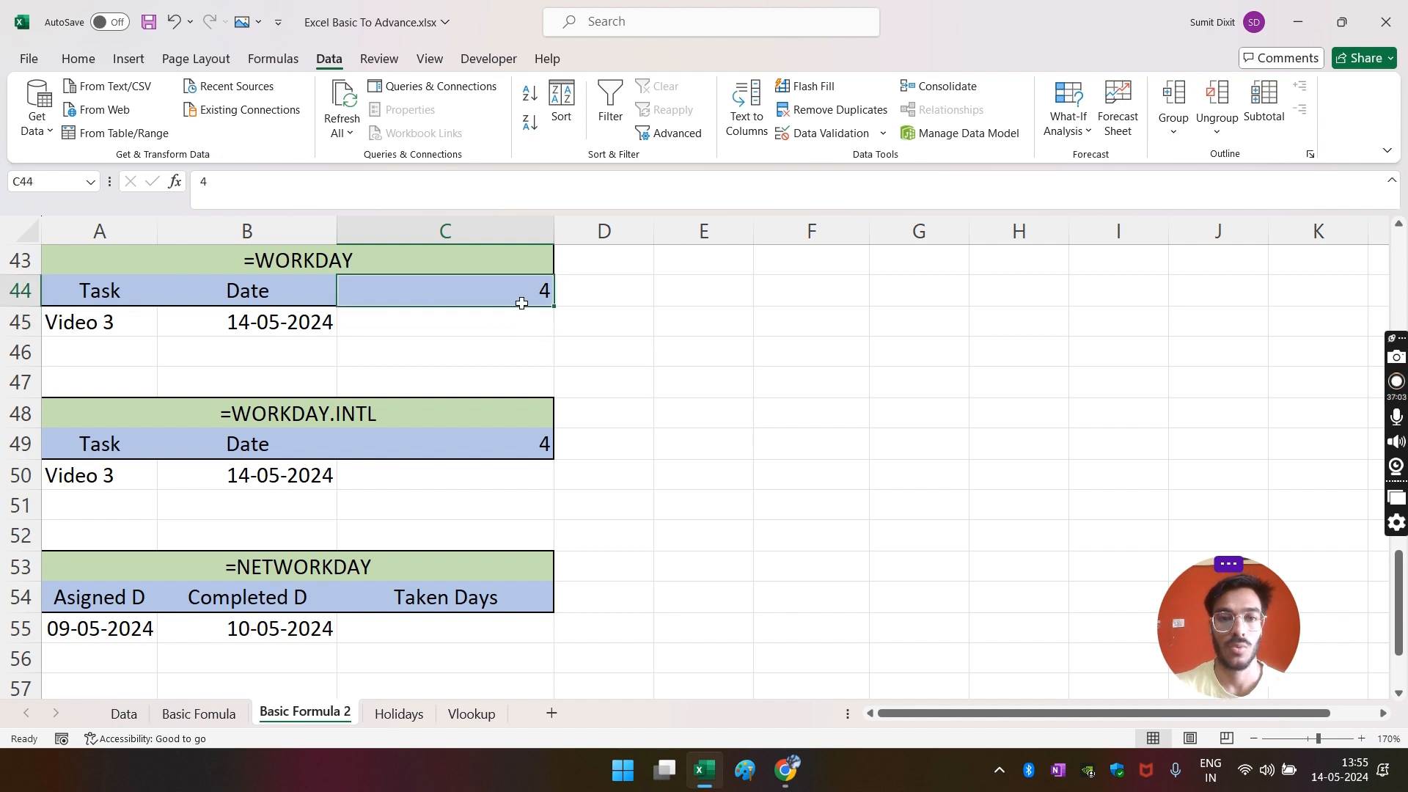
# - Enter =WORKDAY(B45,C44) in C45, returning 20-05-2024
pyautogui.click(459, 326)
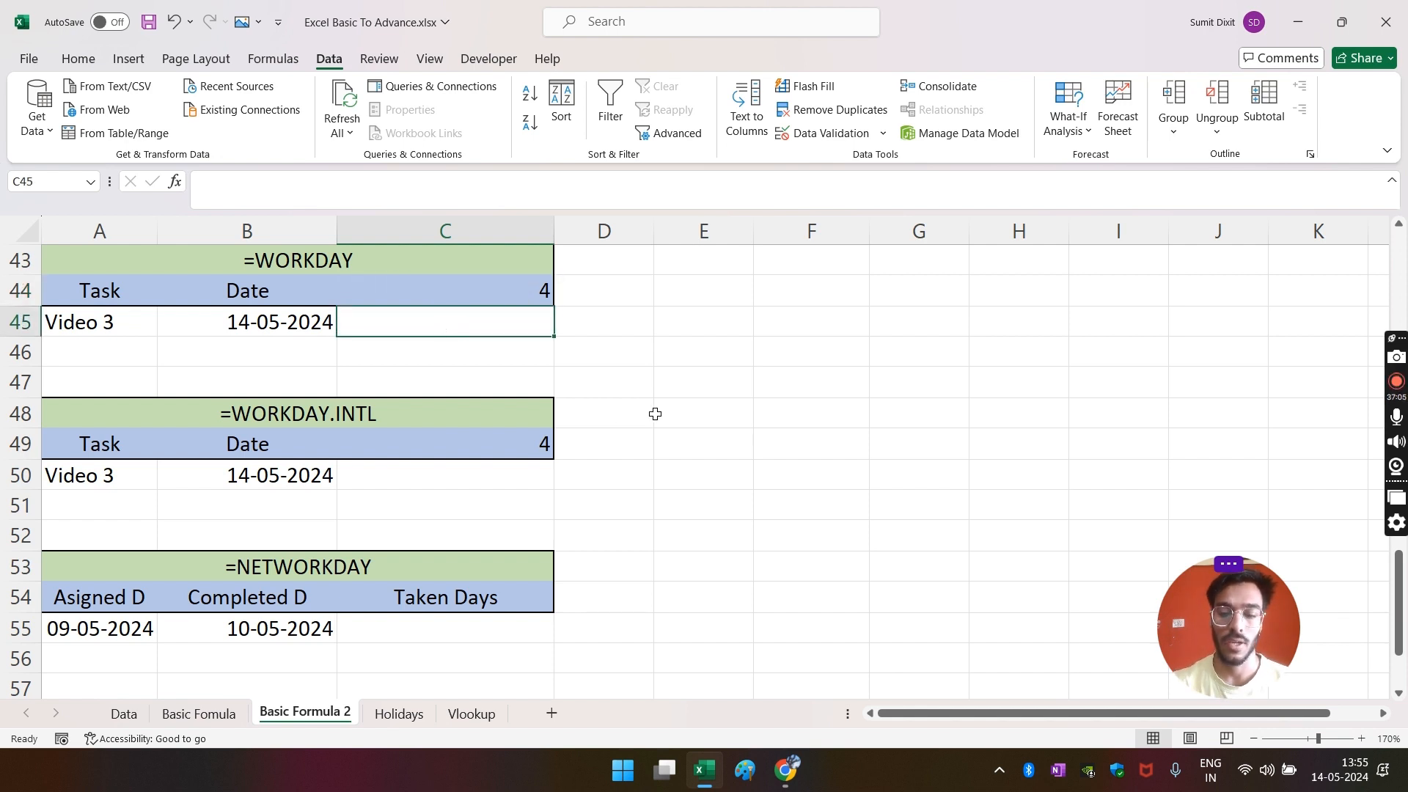
pyautogui.write('=')
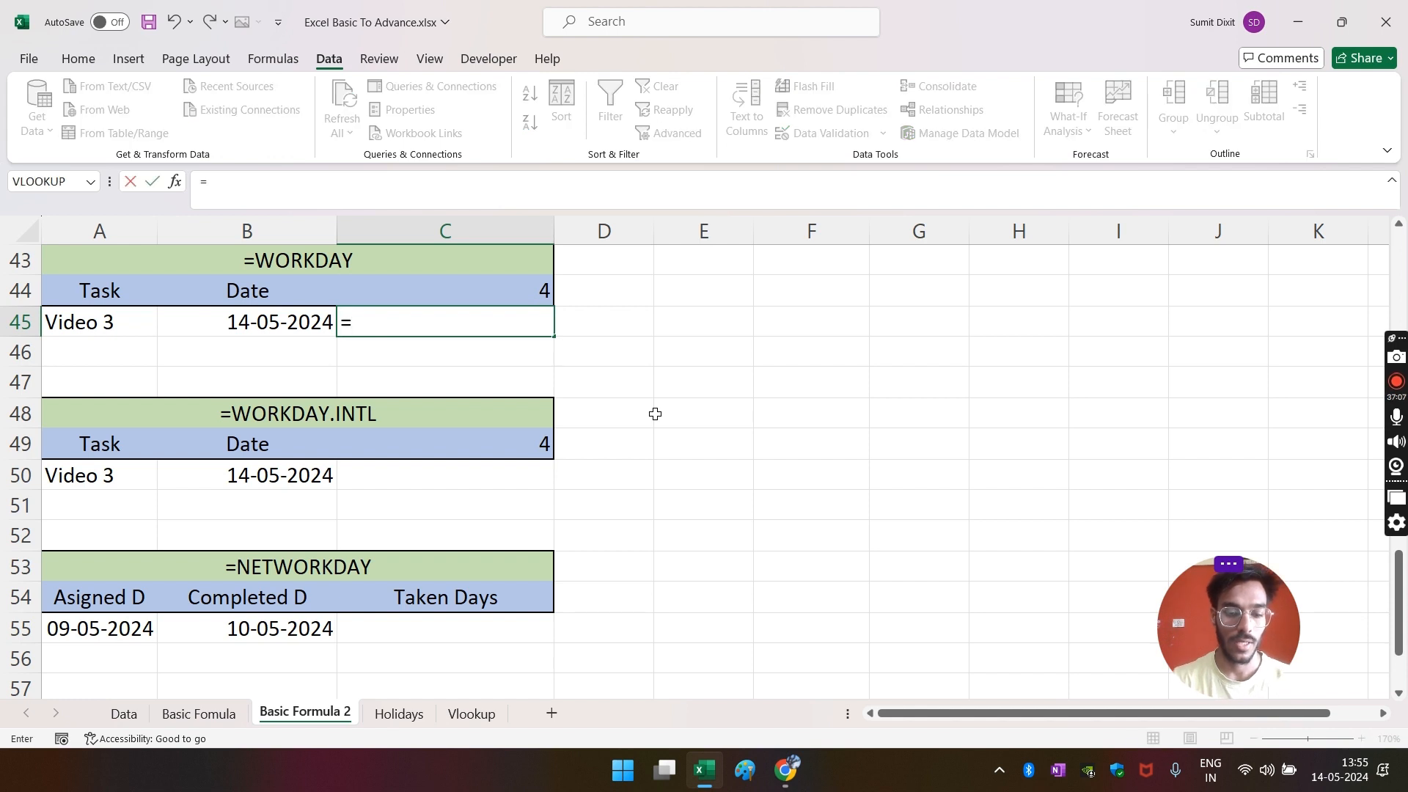
pyautogui.write('word')
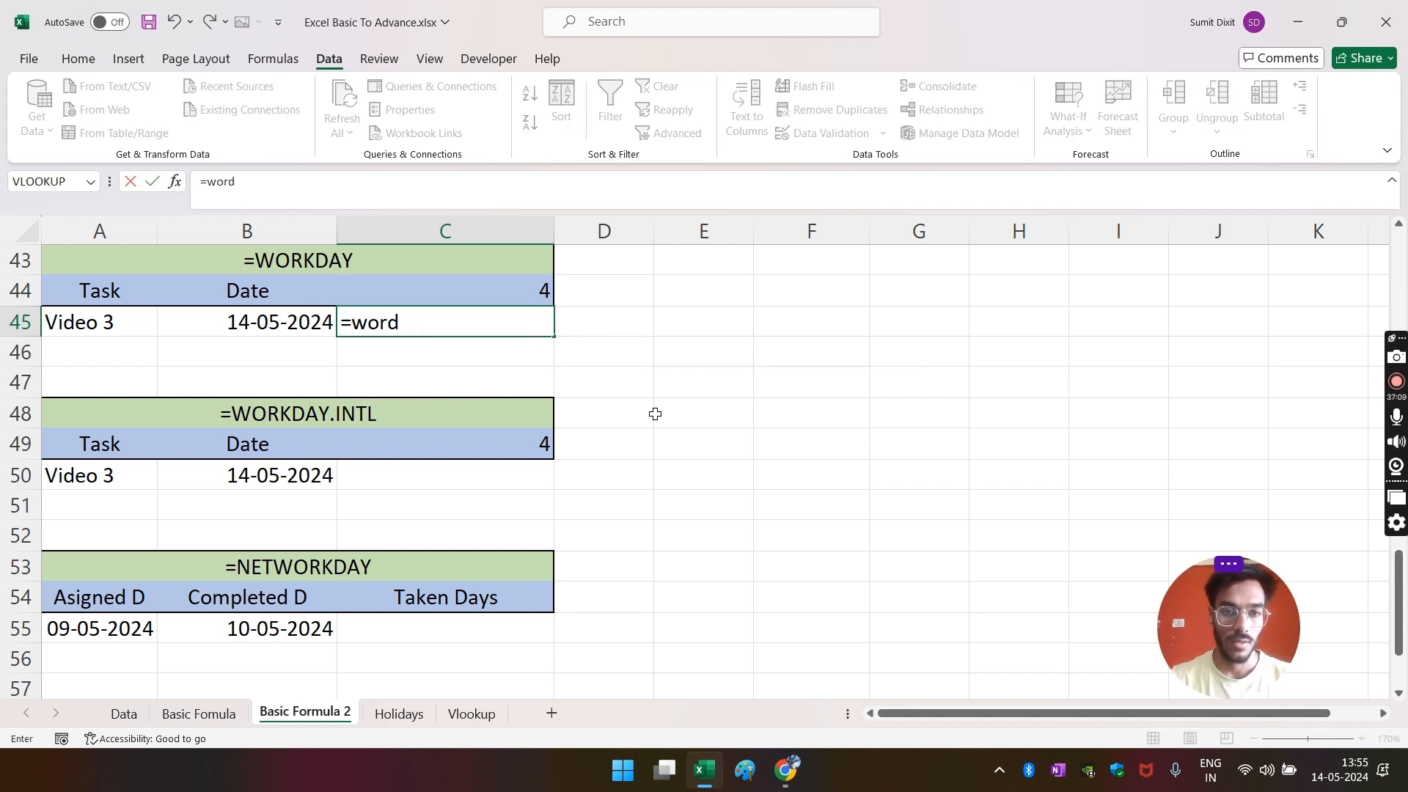
pyautogui.press('BackSpace')
pyautogui.press('BackSpace')
pyautogui.press('Tab')
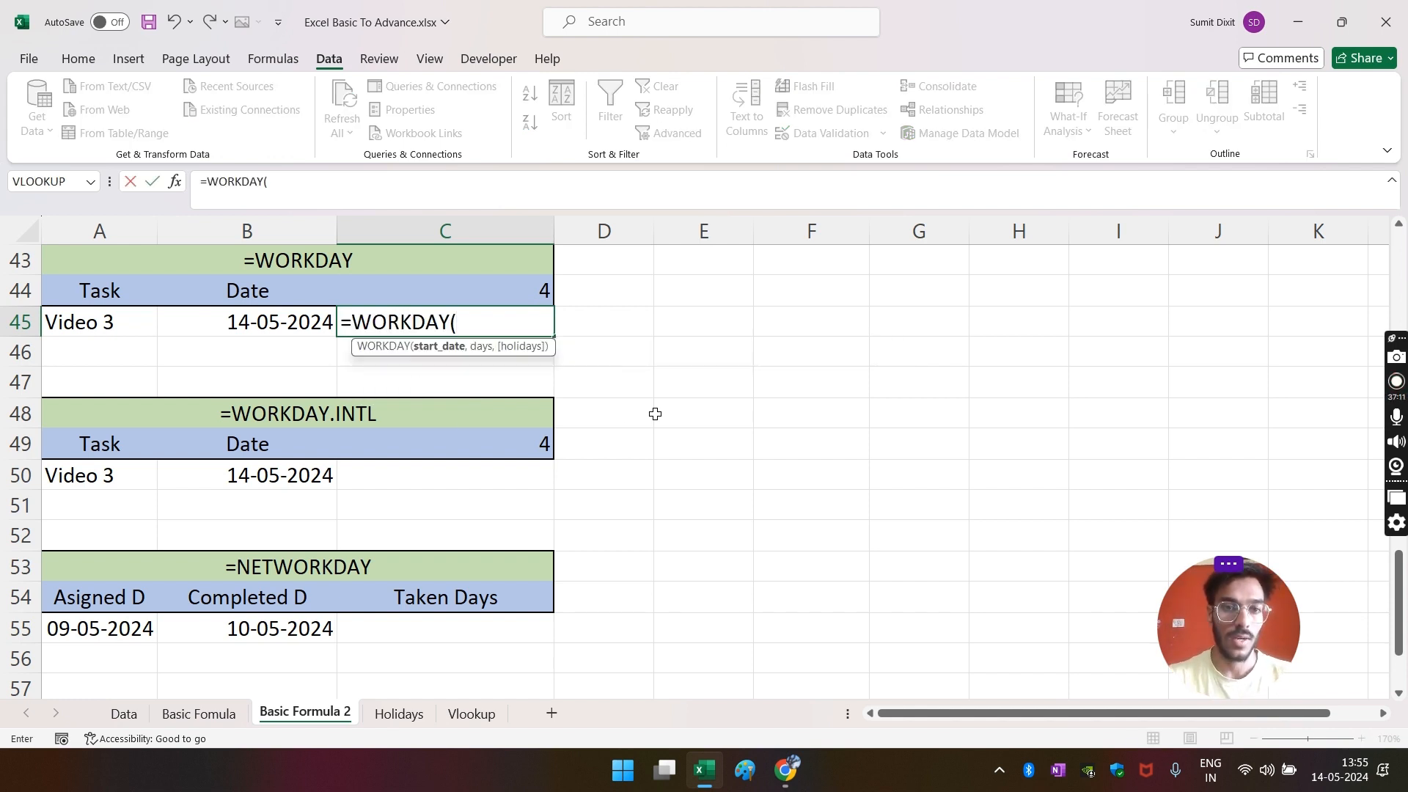
pyautogui.click(208, 326)
pyautogui.write(',')
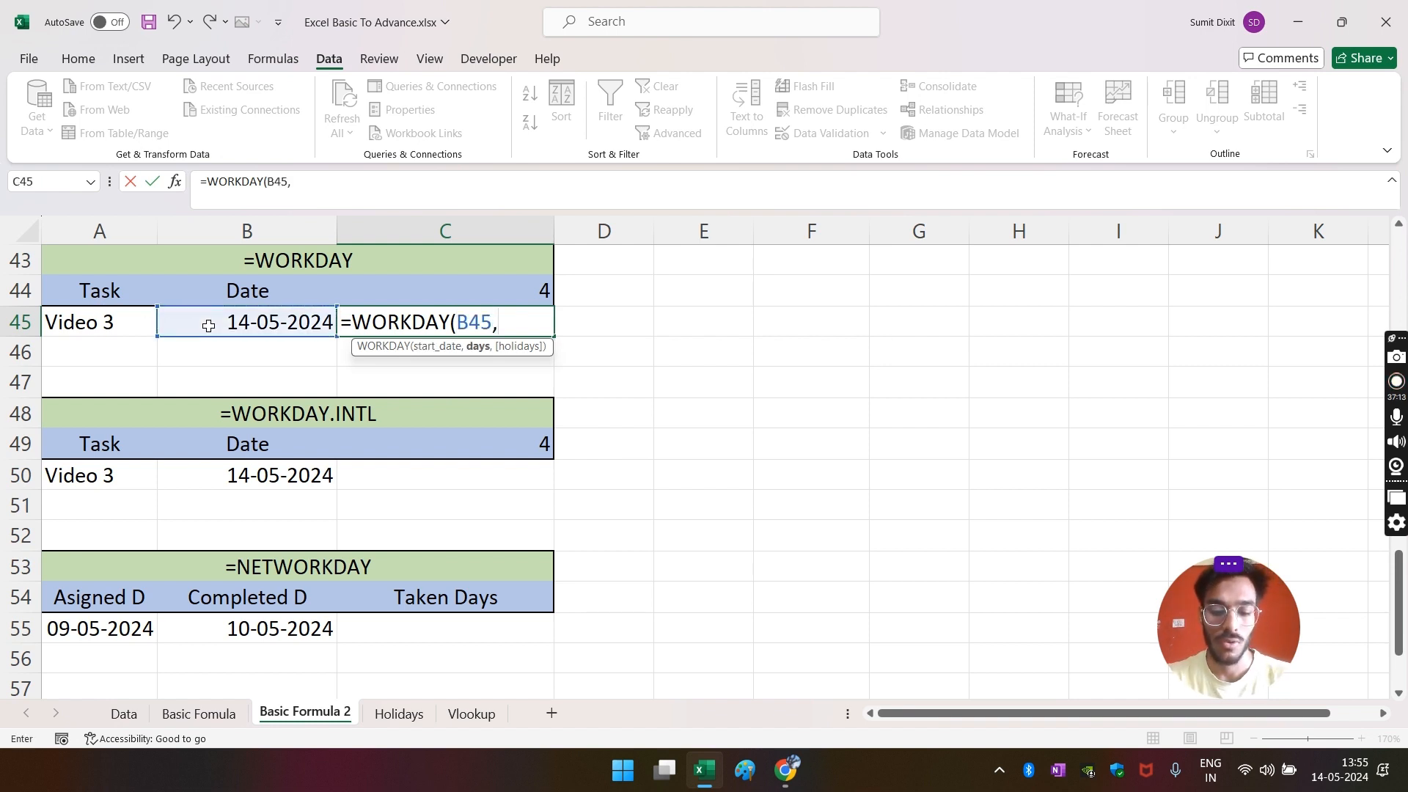
pyautogui.click(485, 296)
pyautogui.write(',')
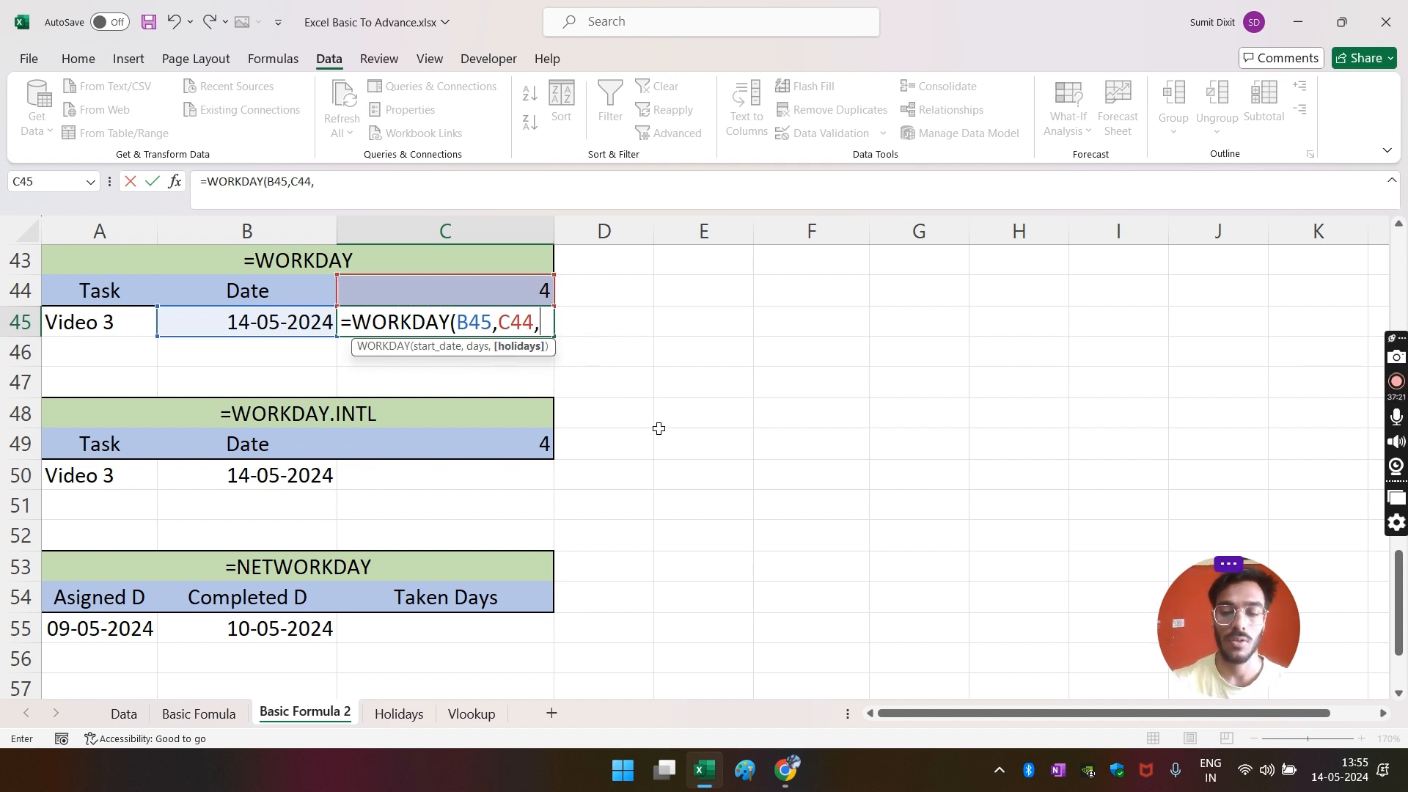
pyautogui.press('BackSpace')
pyautogui.write(')')
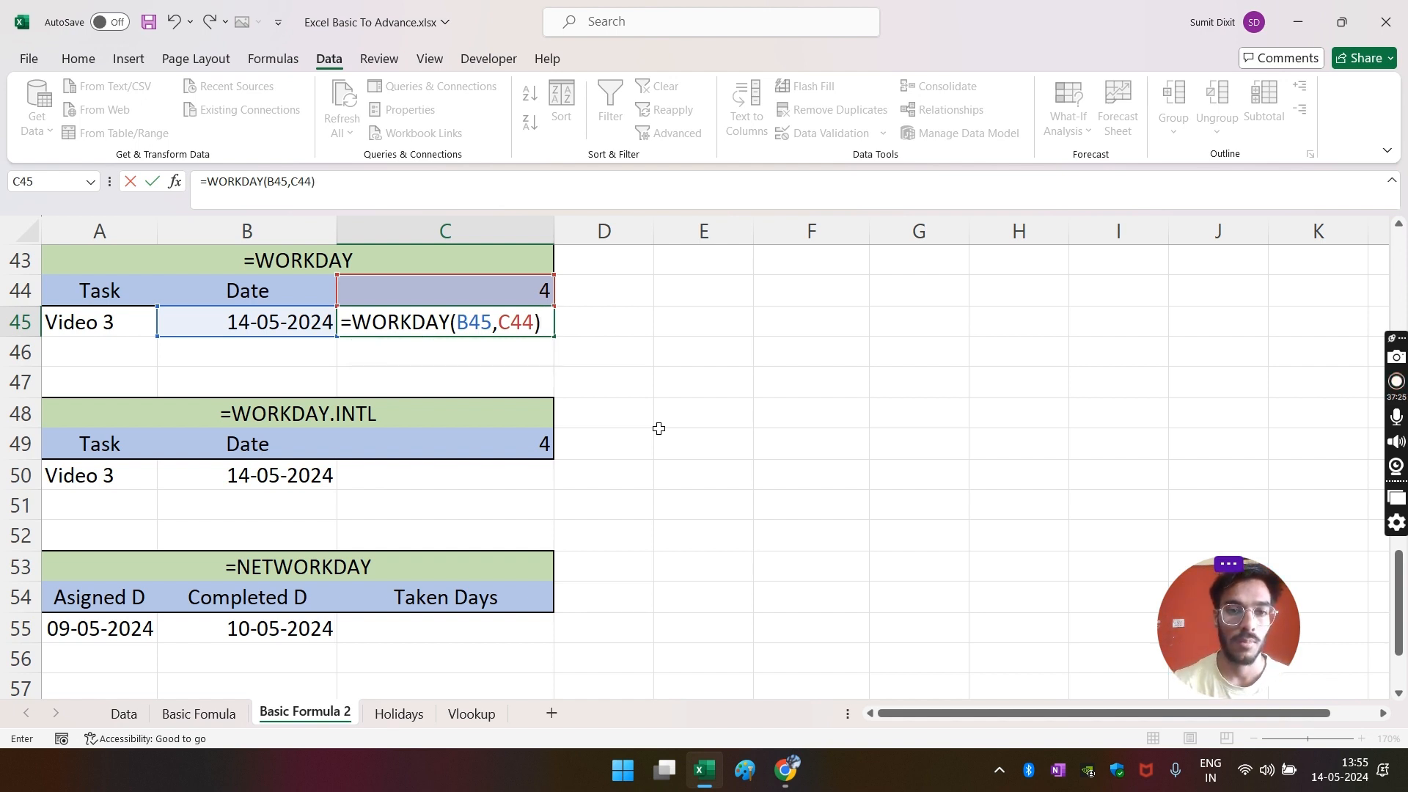
pyautogui.press('Return')
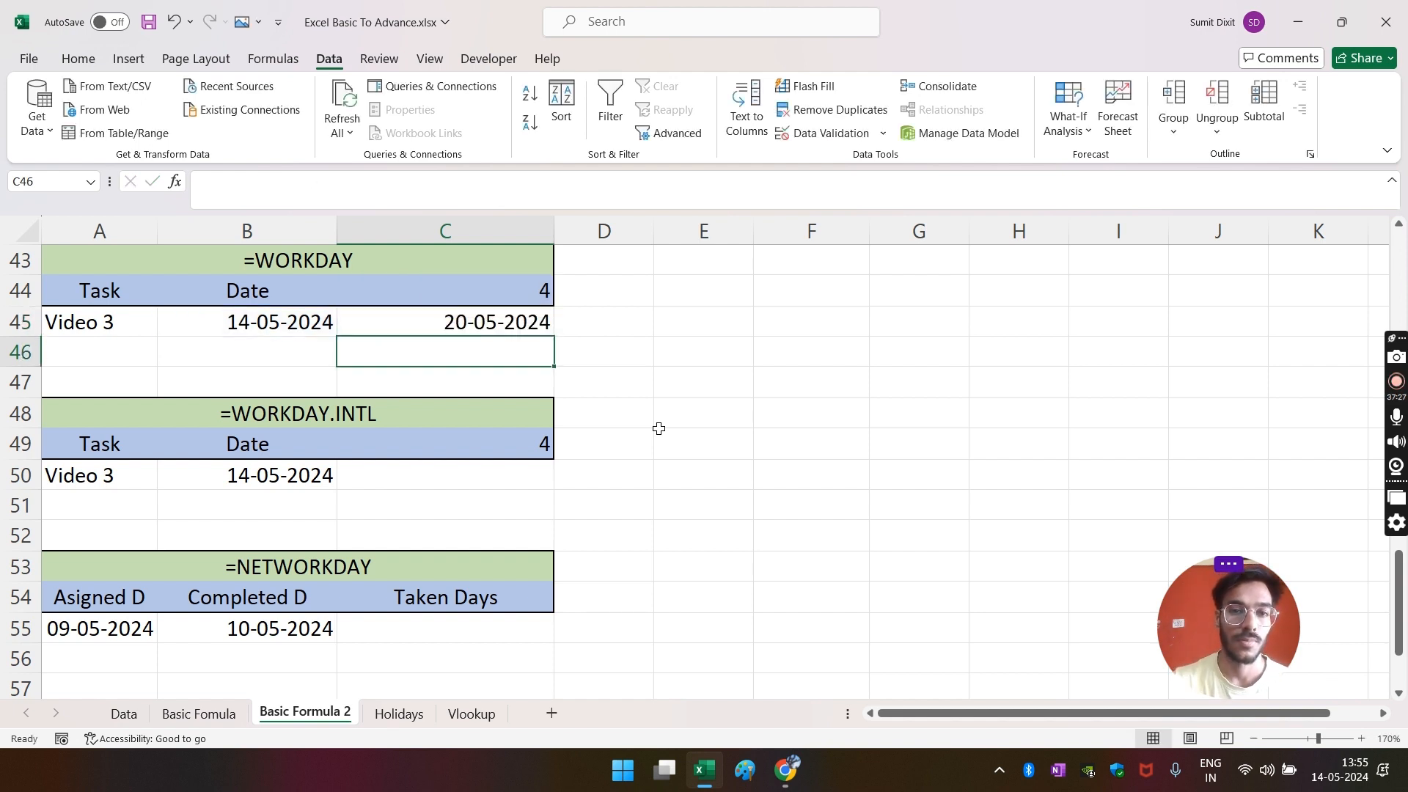
# - Review C45's WORKDAY formula and compare the dates against the Windows calendar
pyautogui.click(270, 326)
pyautogui.click(449, 283)
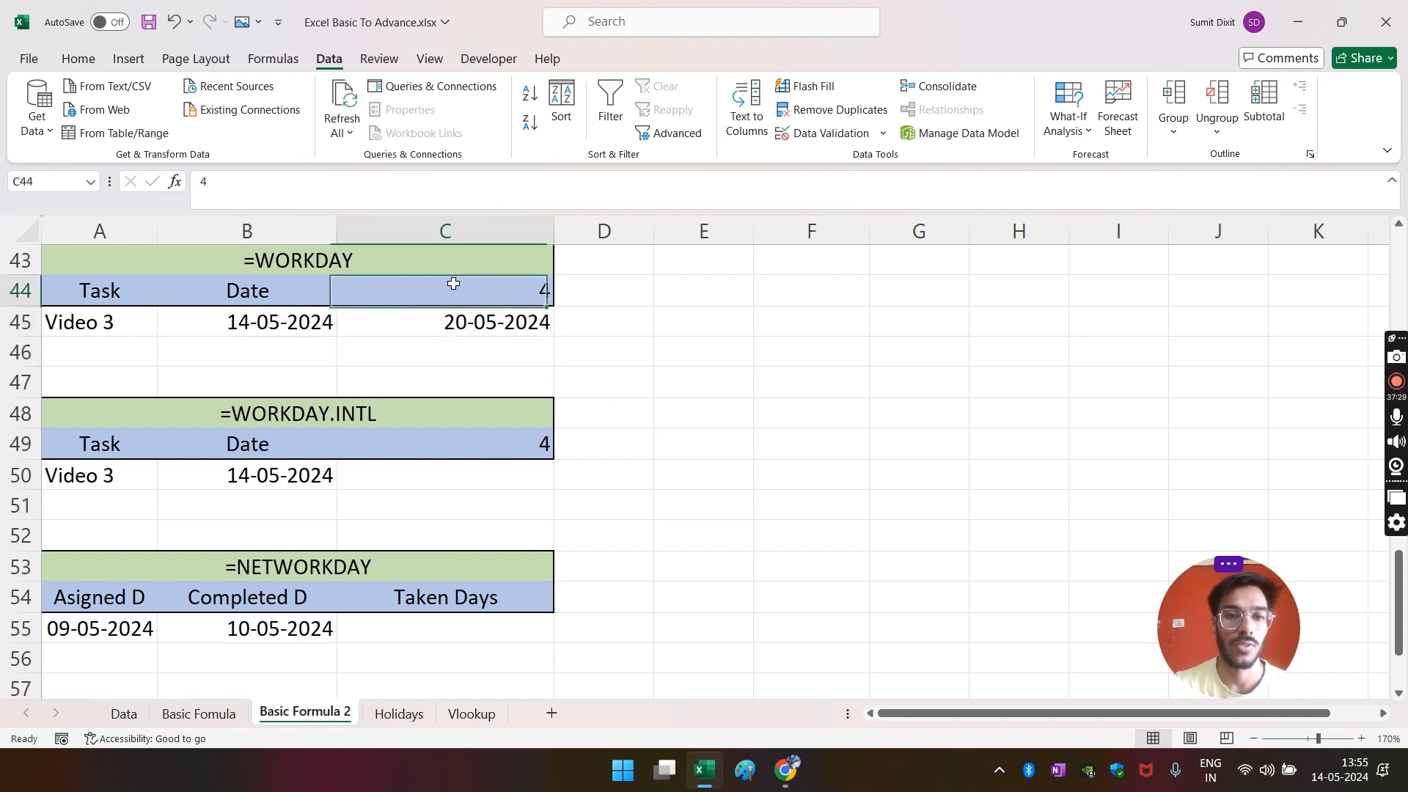
pyautogui.click(435, 333)
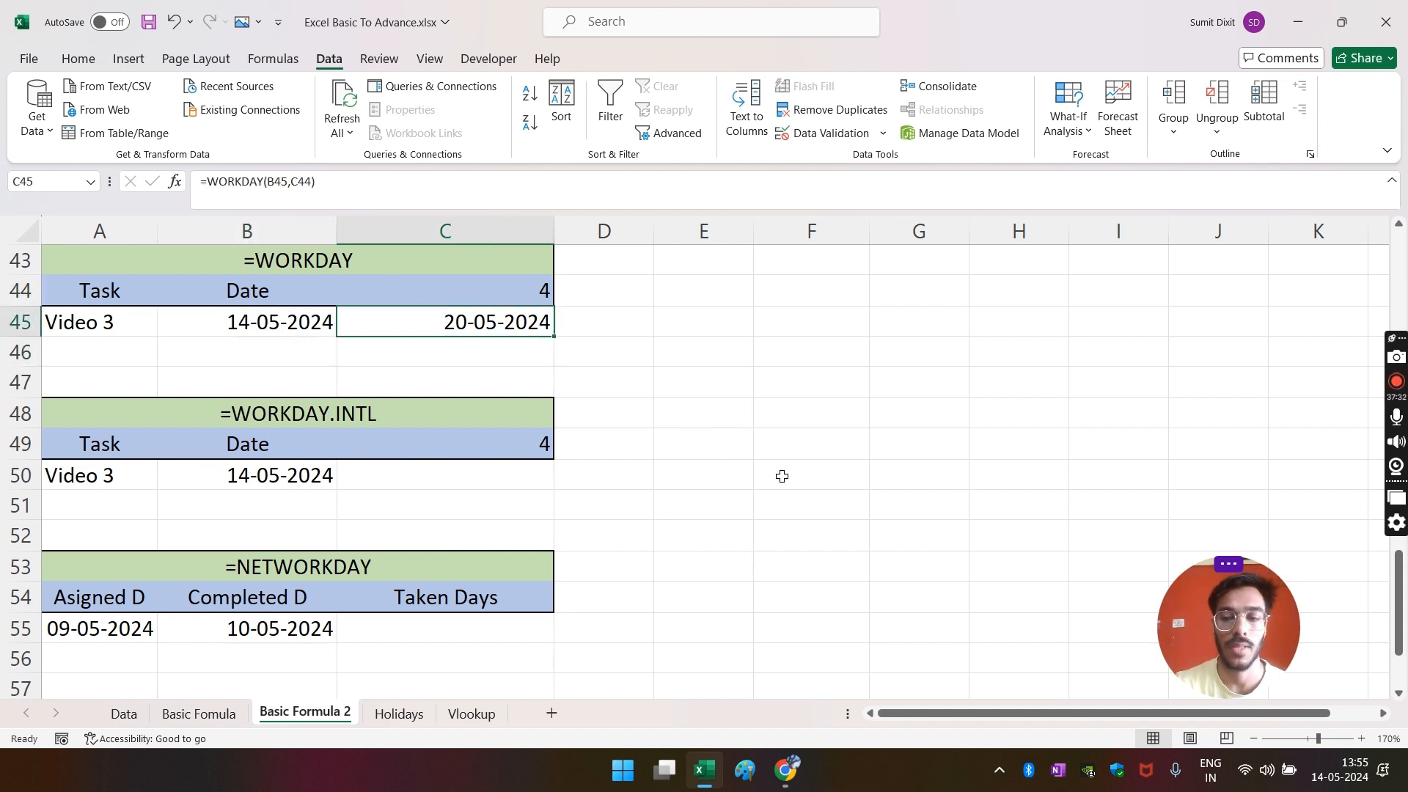
pyautogui.click(1353, 783)
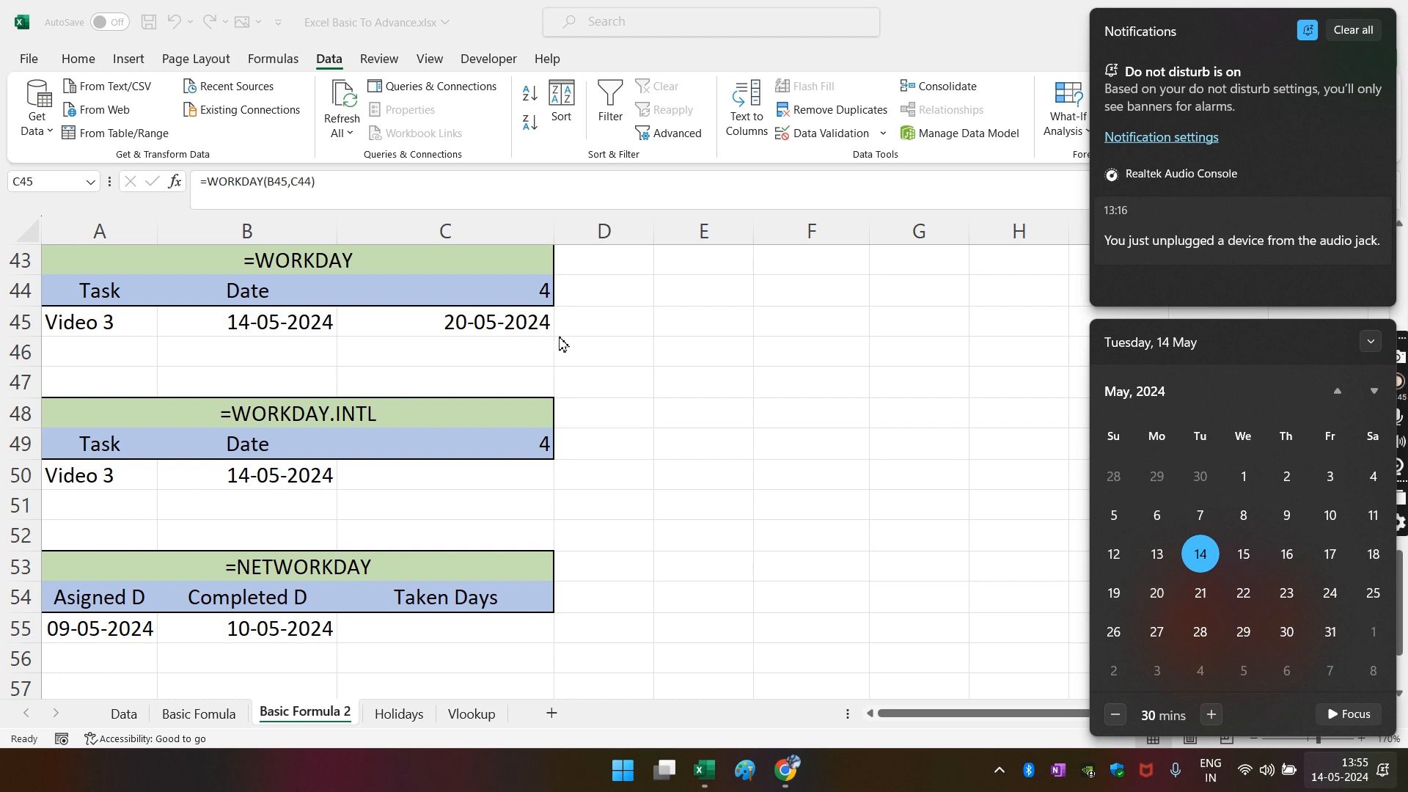
pyautogui.click(496, 319)
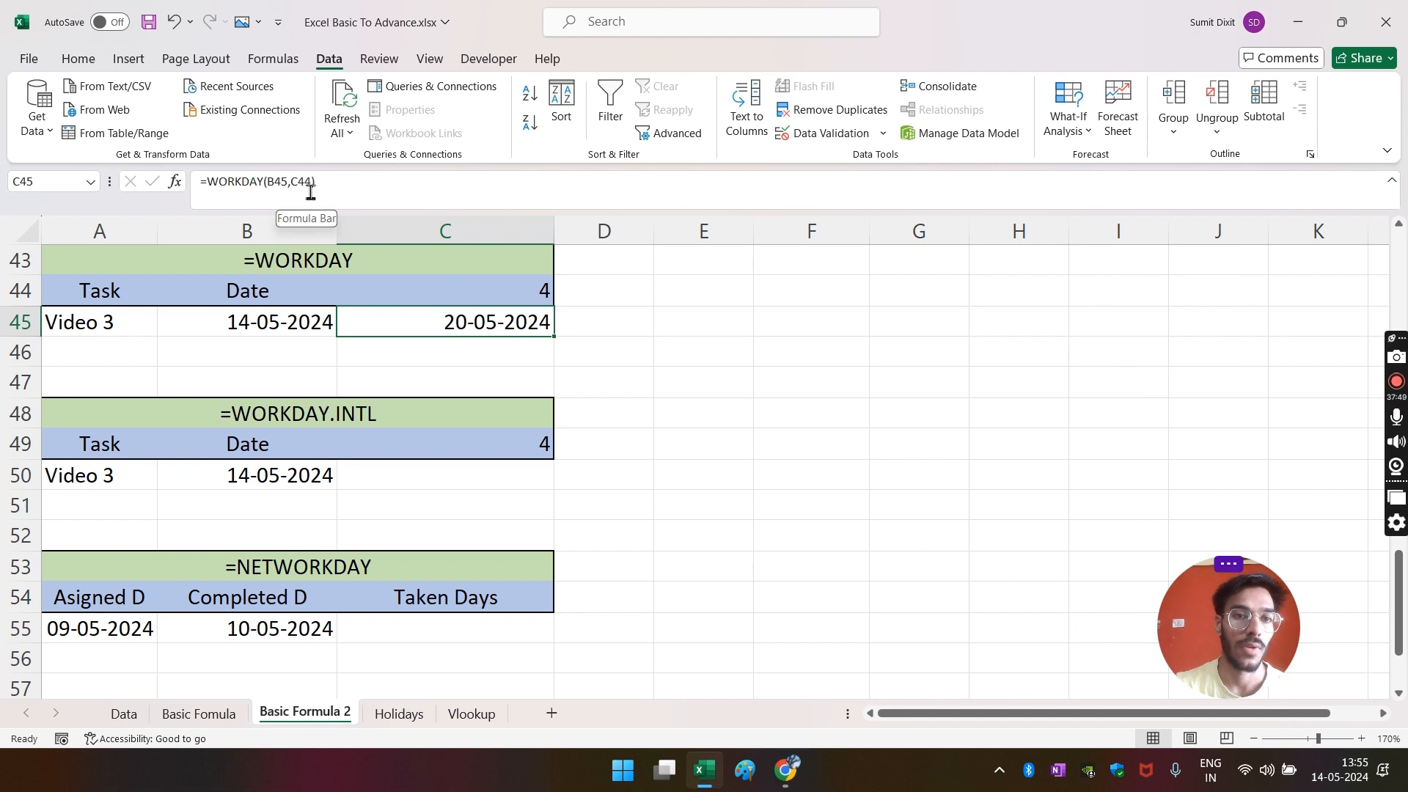
# - Change the days in C44 to 5 and verify the 21-05-2024 result in the calendar
pyautogui.click(502, 287)
pyautogui.write('5')
pyautogui.press('Return')
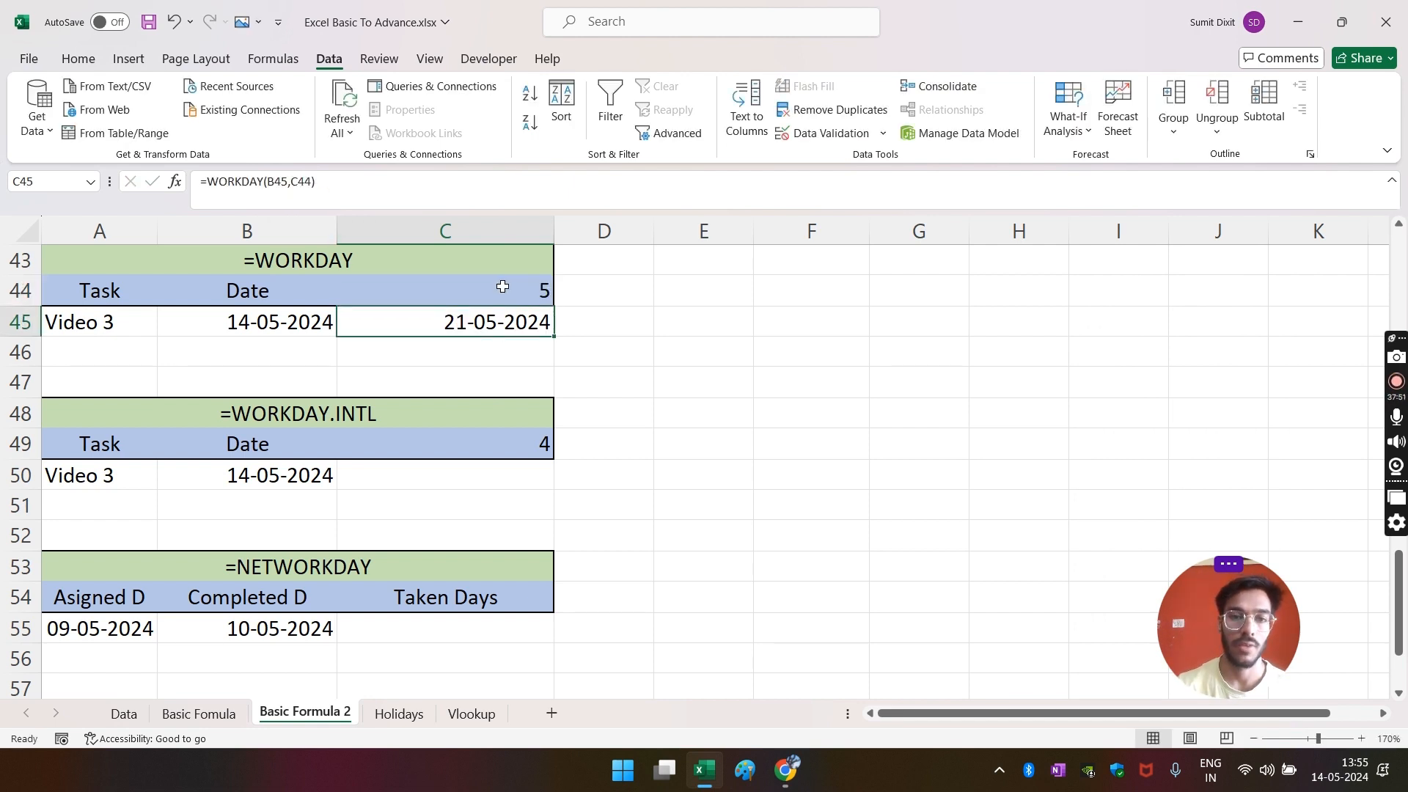
pyautogui.click(1348, 788)
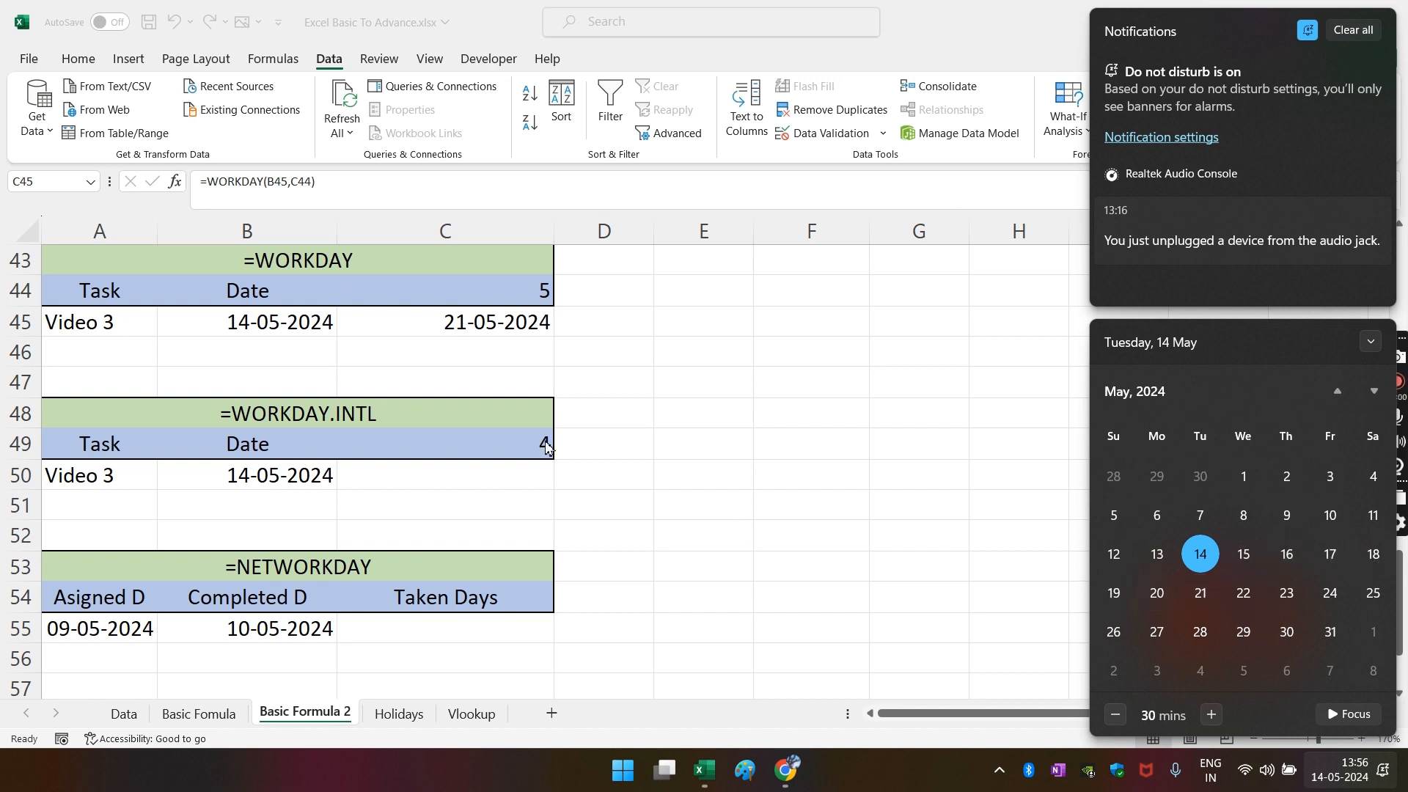
pyautogui.click(596, 369)
pyautogui.click(499, 299)
pyautogui.click(503, 340)
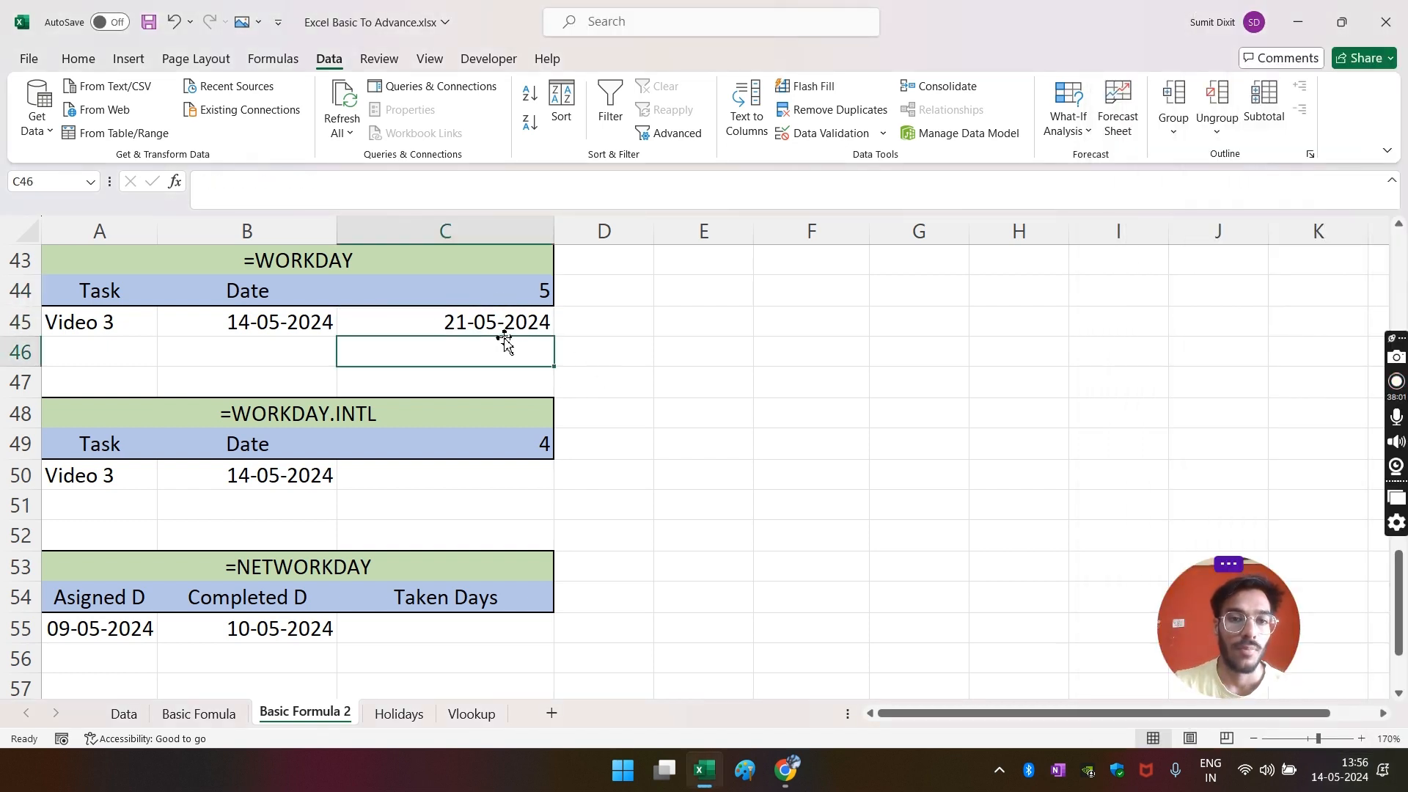
# - Add Holidays!A:A as the holidays argument of C45's WORKDAY formula, giving 22-05-2024
pyautogui.click(480, 322)
pyautogui.click(314, 182)
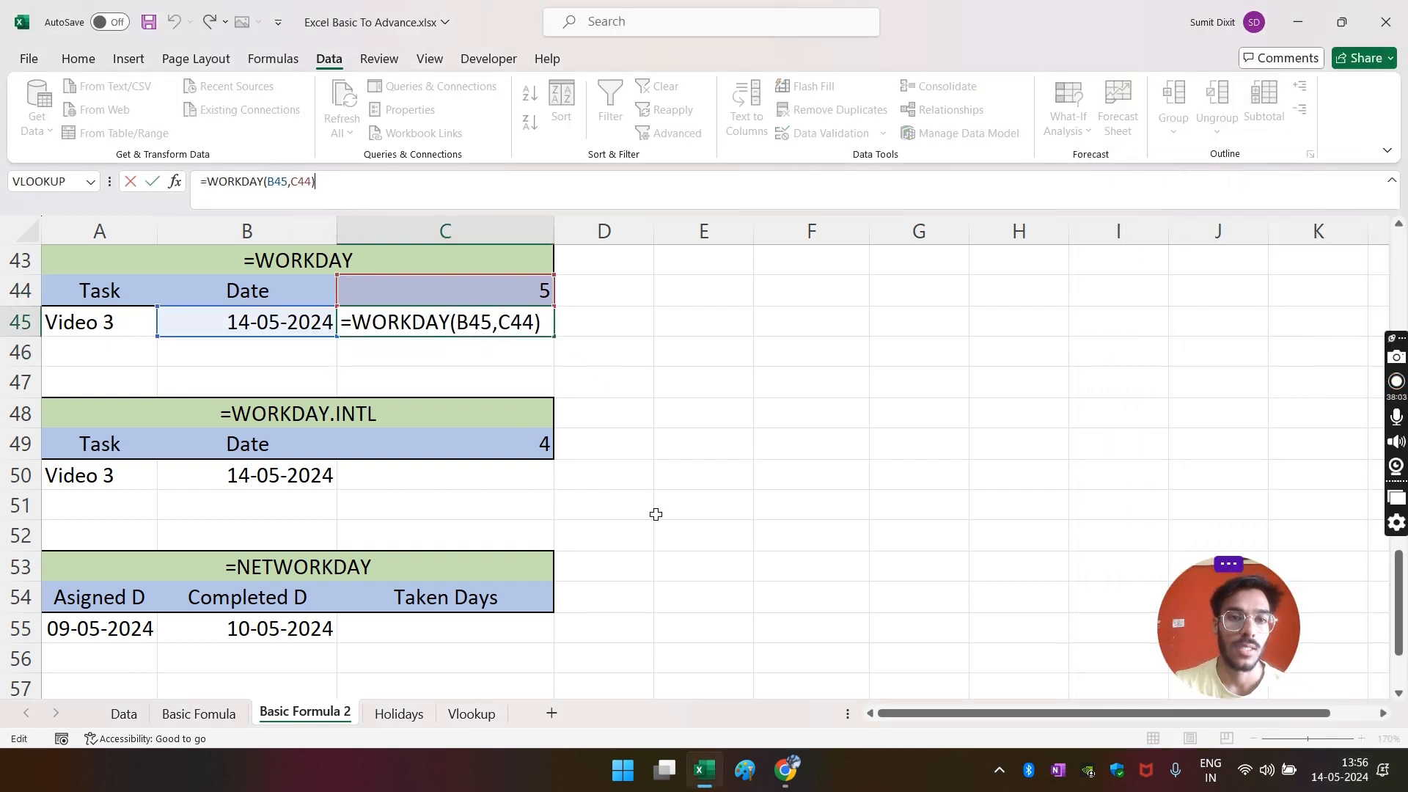
pyautogui.press('BackSpace')
pyautogui.write(',')
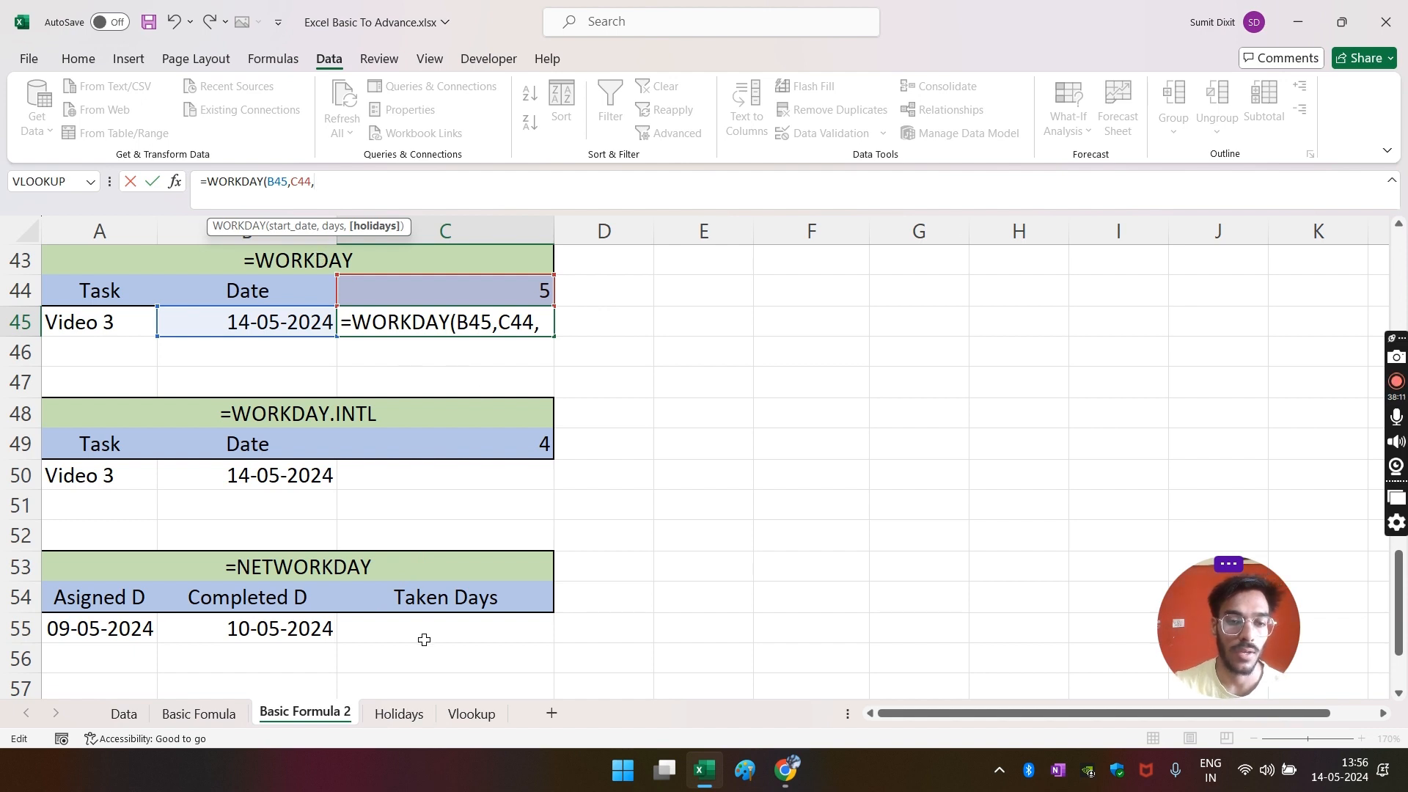
pyautogui.click(400, 715)
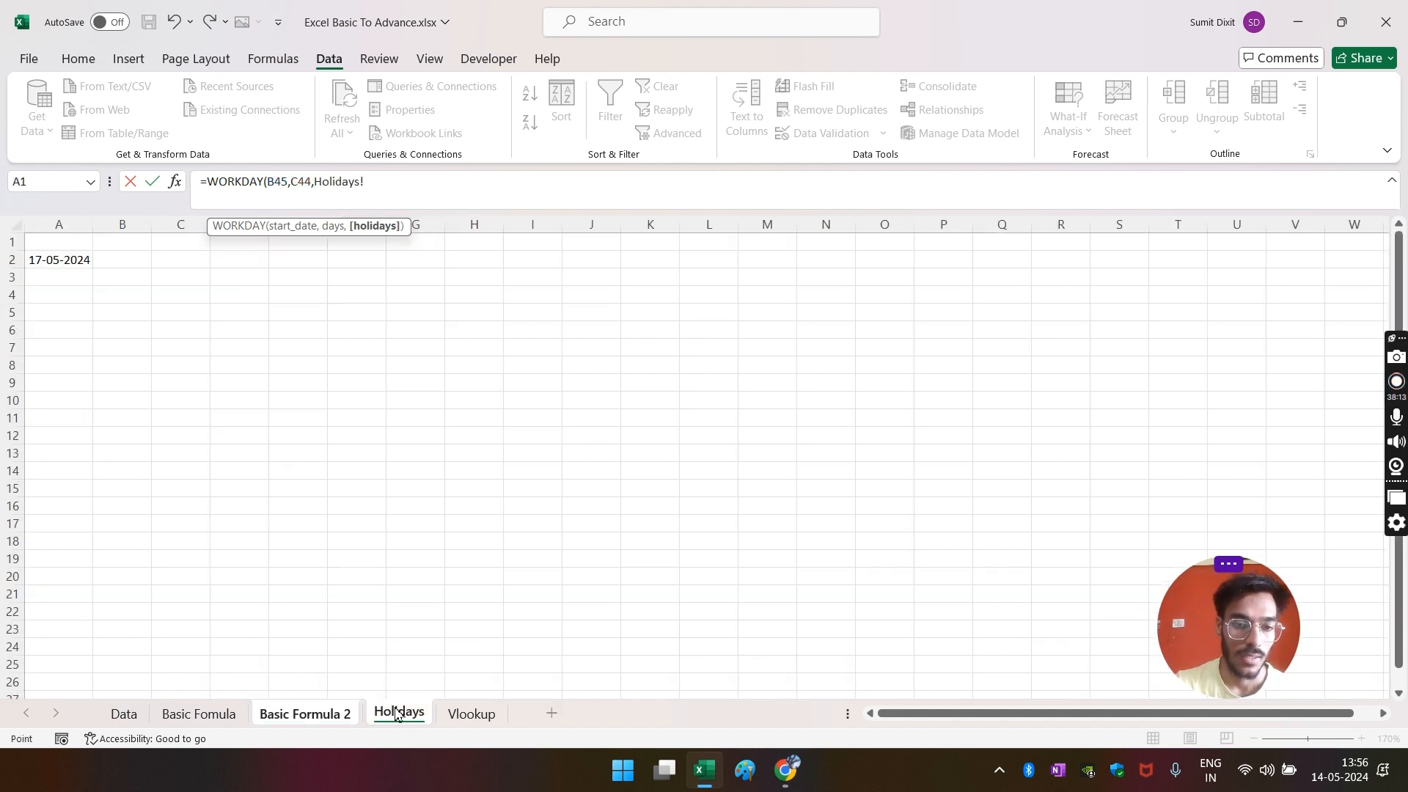
pyautogui.click(52, 222)
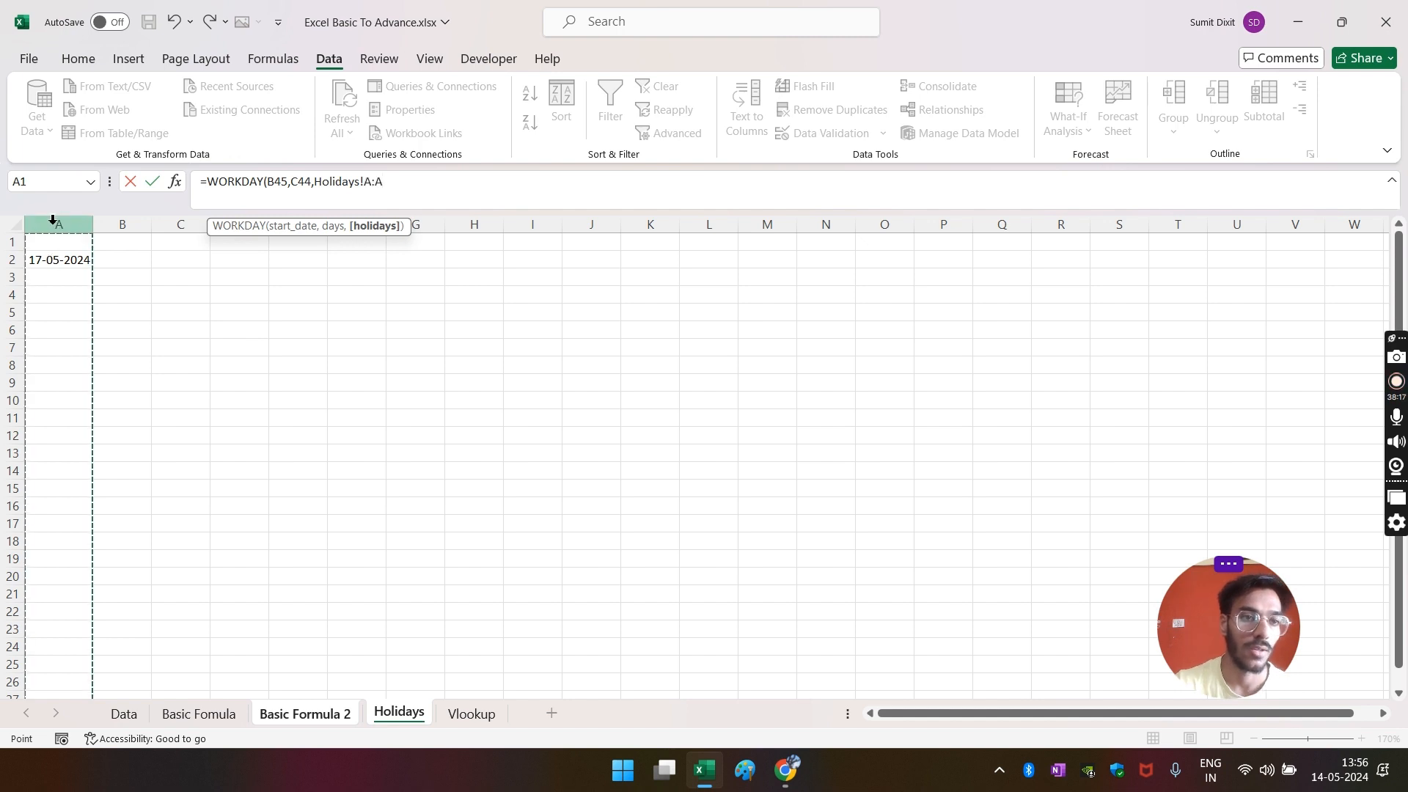
pyautogui.press('Return')
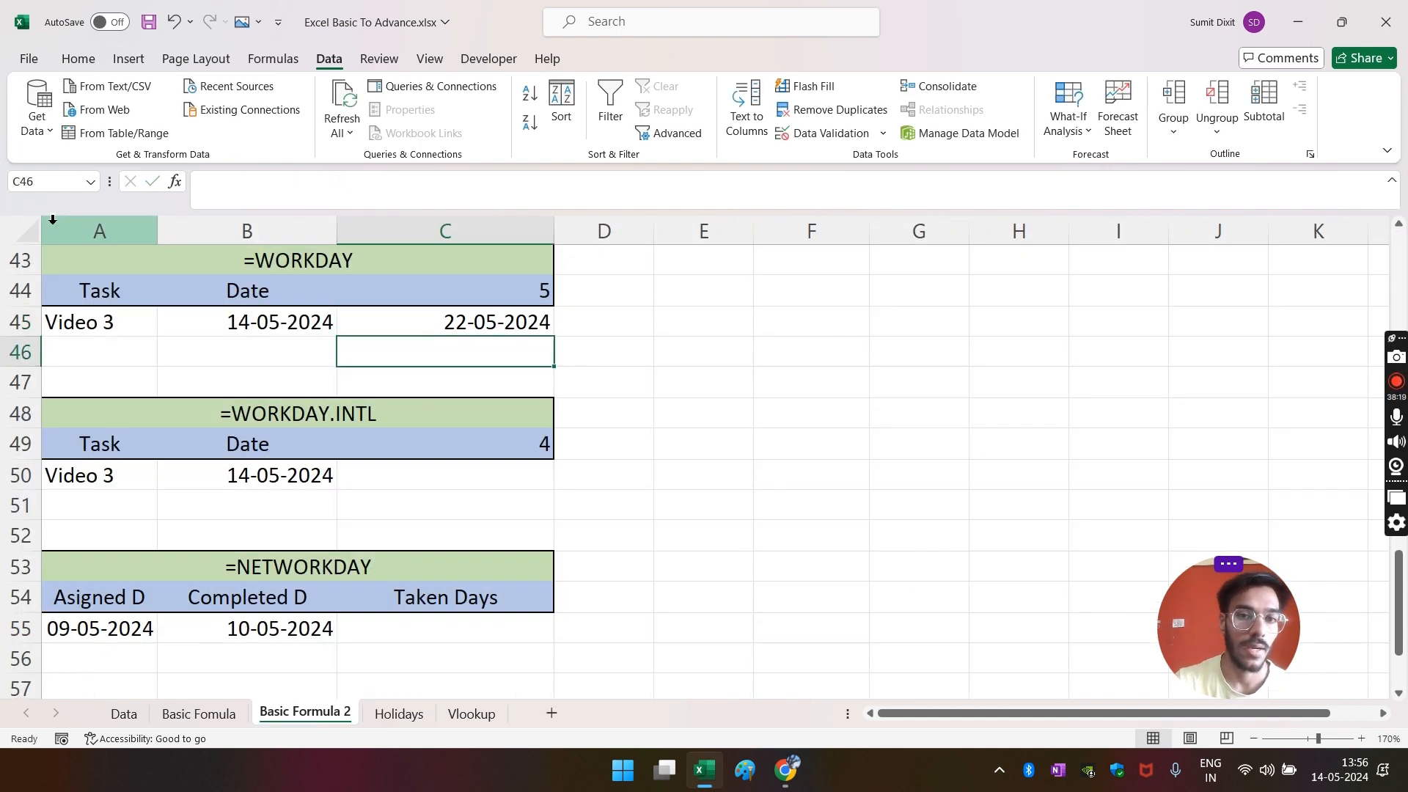
pyautogui.click(509, 322)
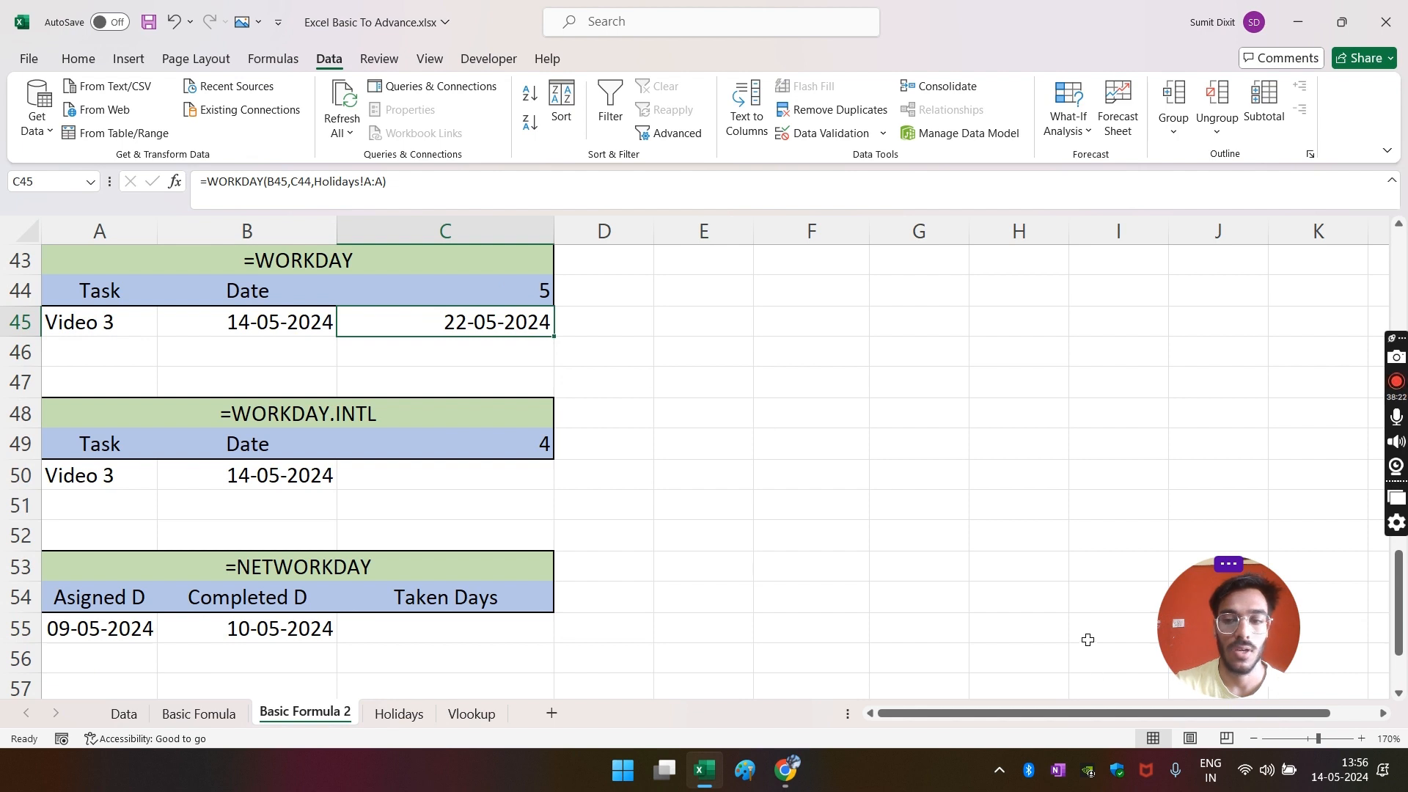
pyautogui.click(1361, 771)
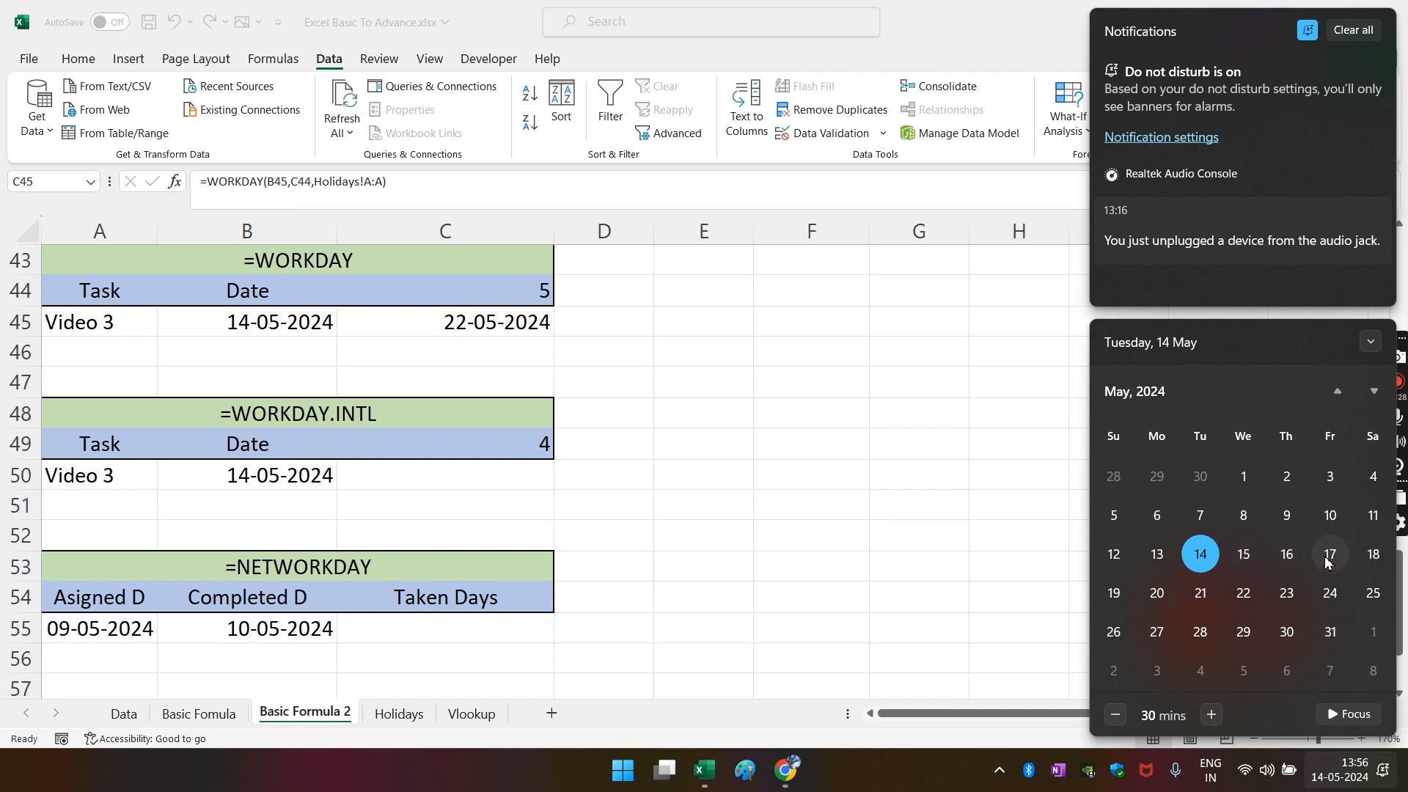
pyautogui.click(396, 714)
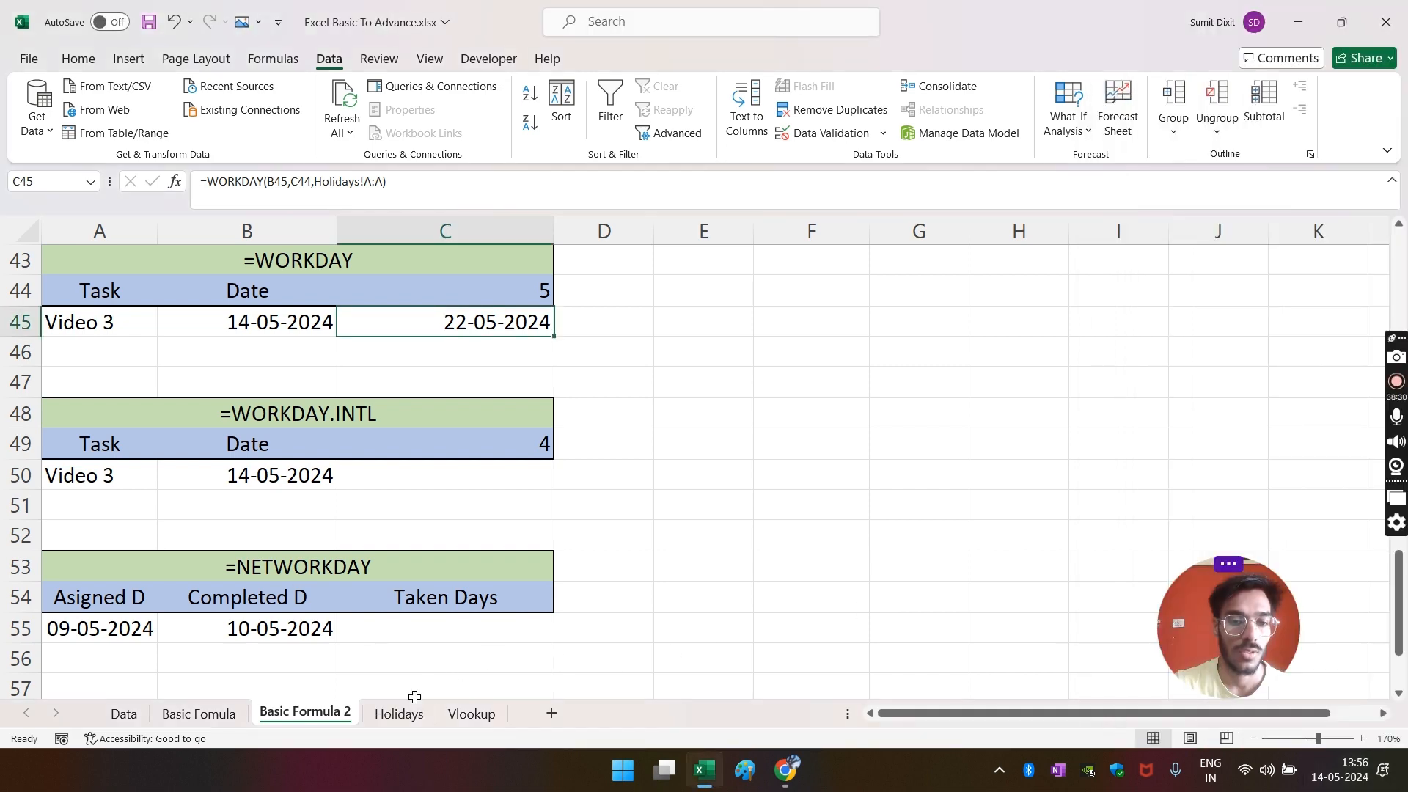
pyautogui.click(399, 714)
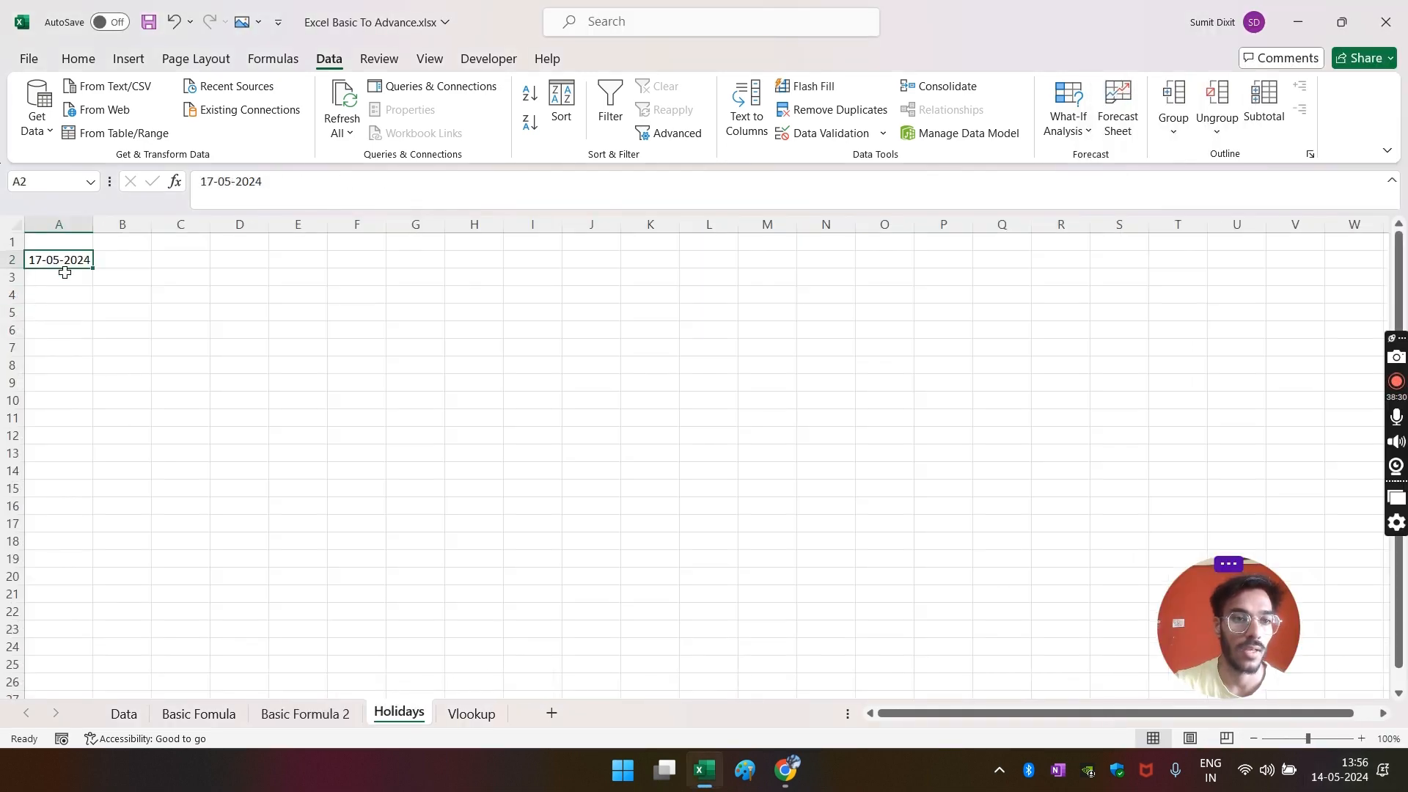
pyautogui.click(308, 715)
pyautogui.click(1339, 770)
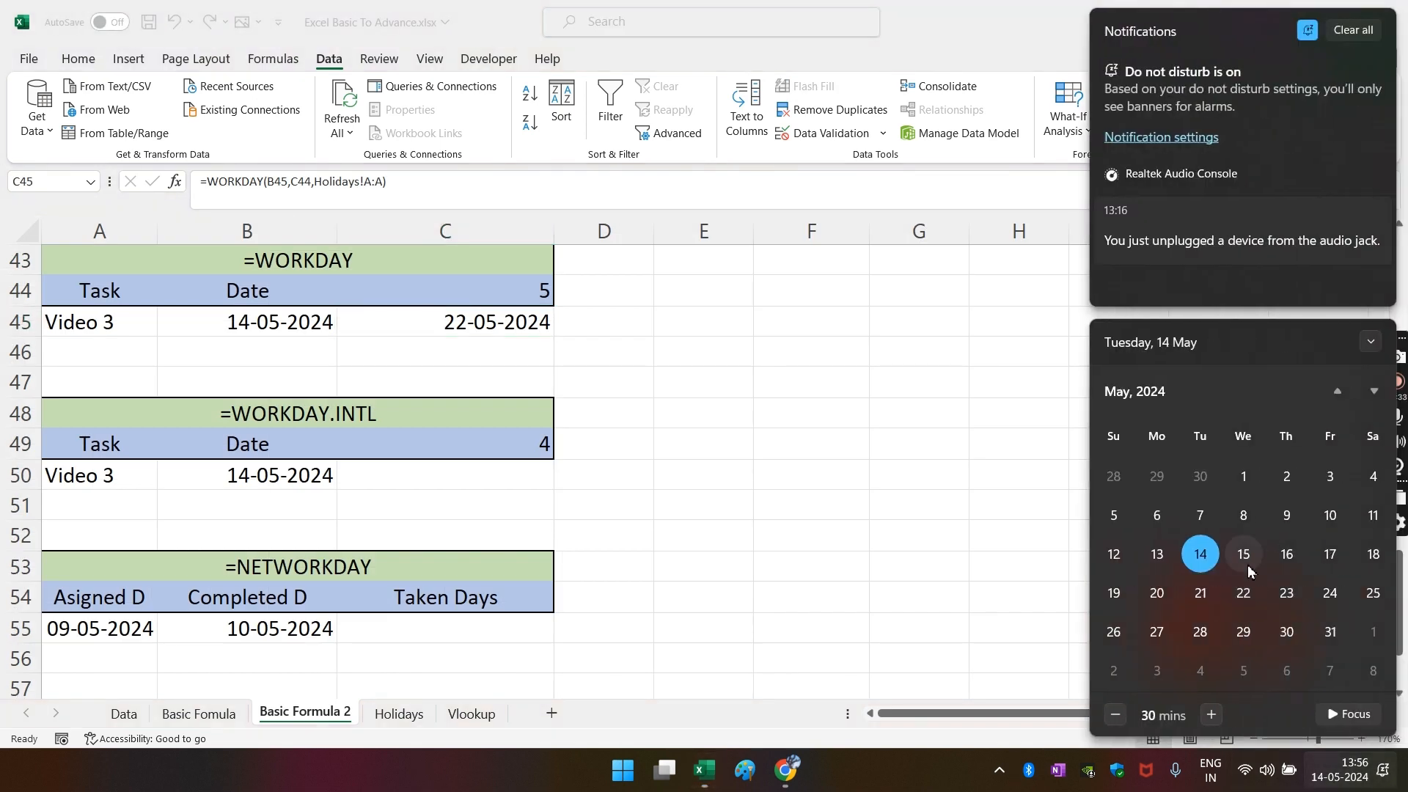
pyautogui.click(1277, 559)
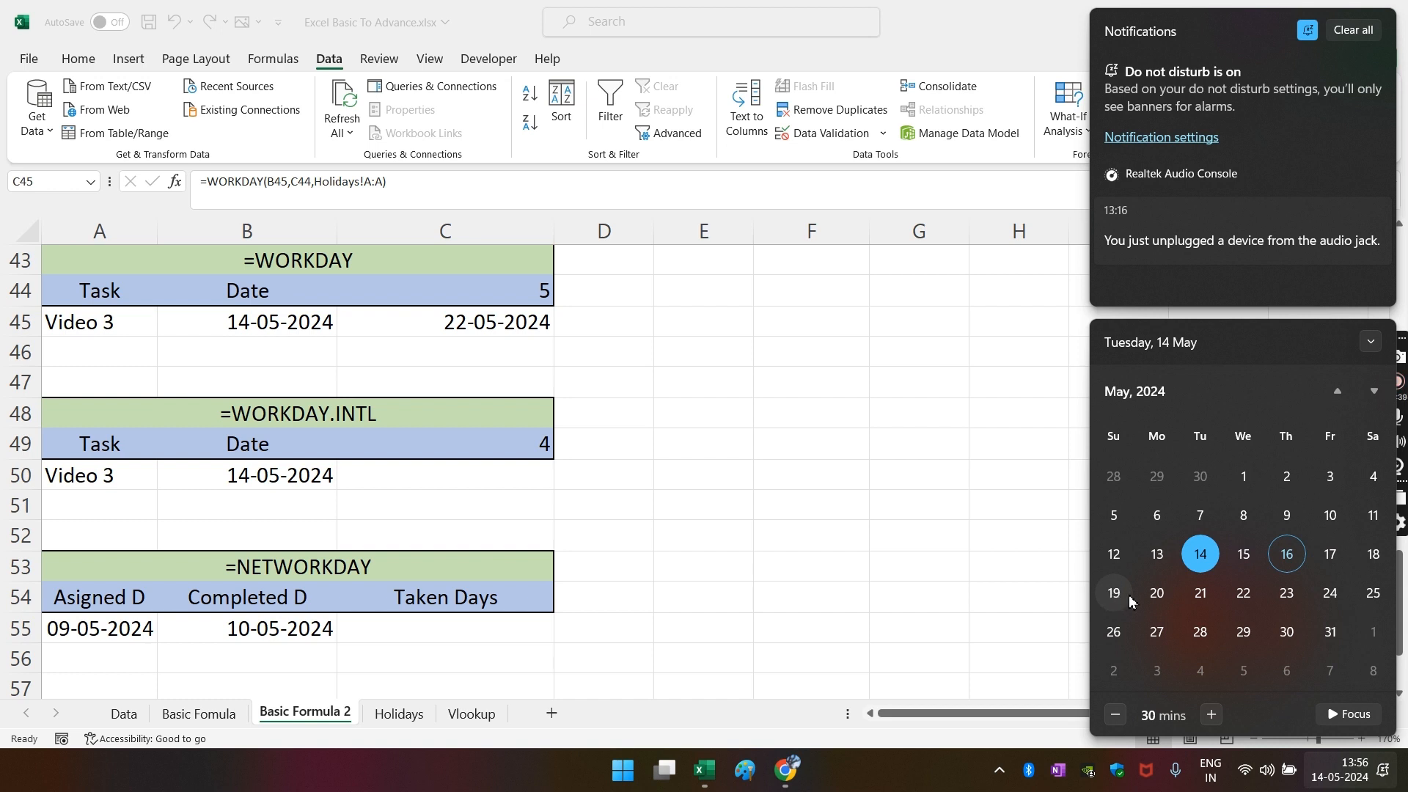
pyautogui.click(1158, 598)
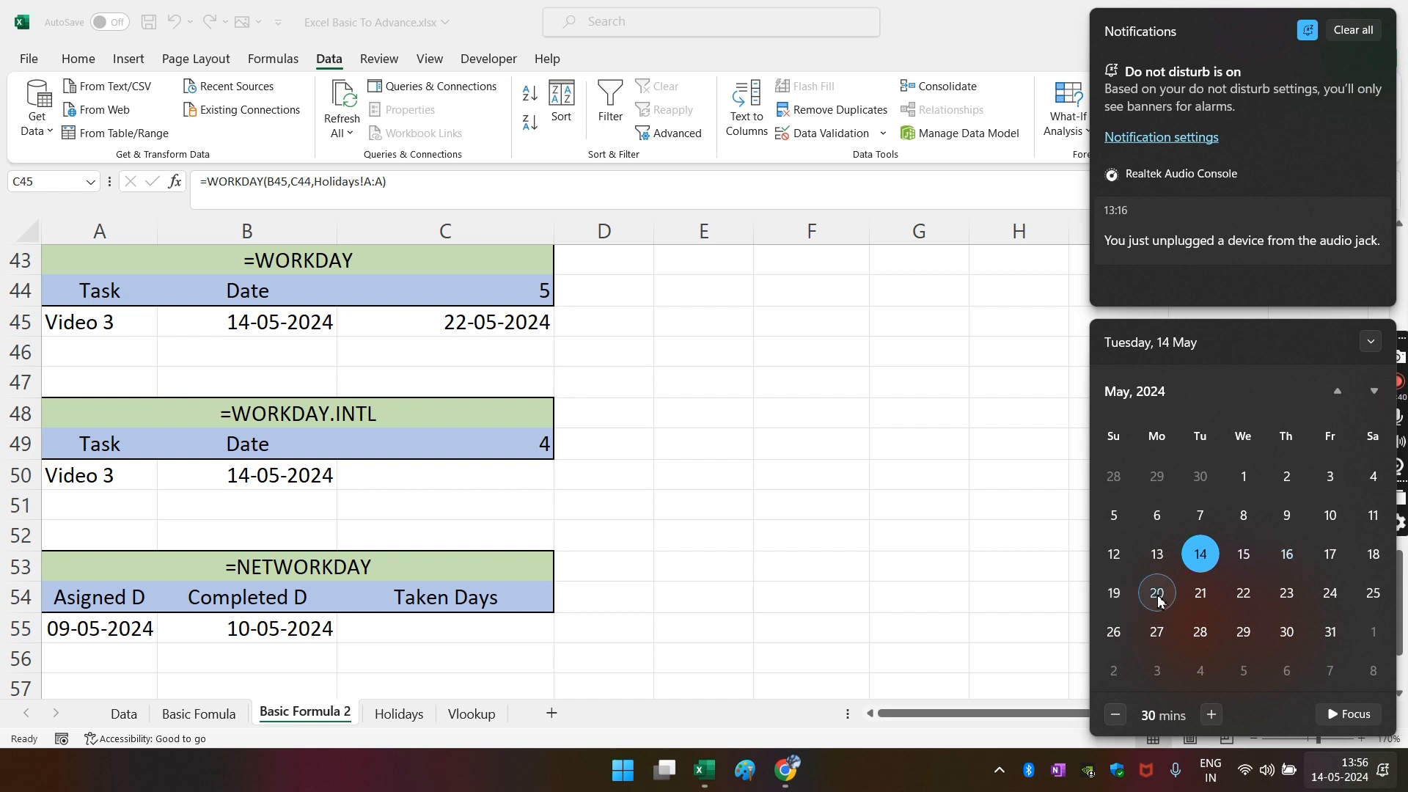
pyautogui.click(1214, 596)
pyautogui.click(1247, 596)
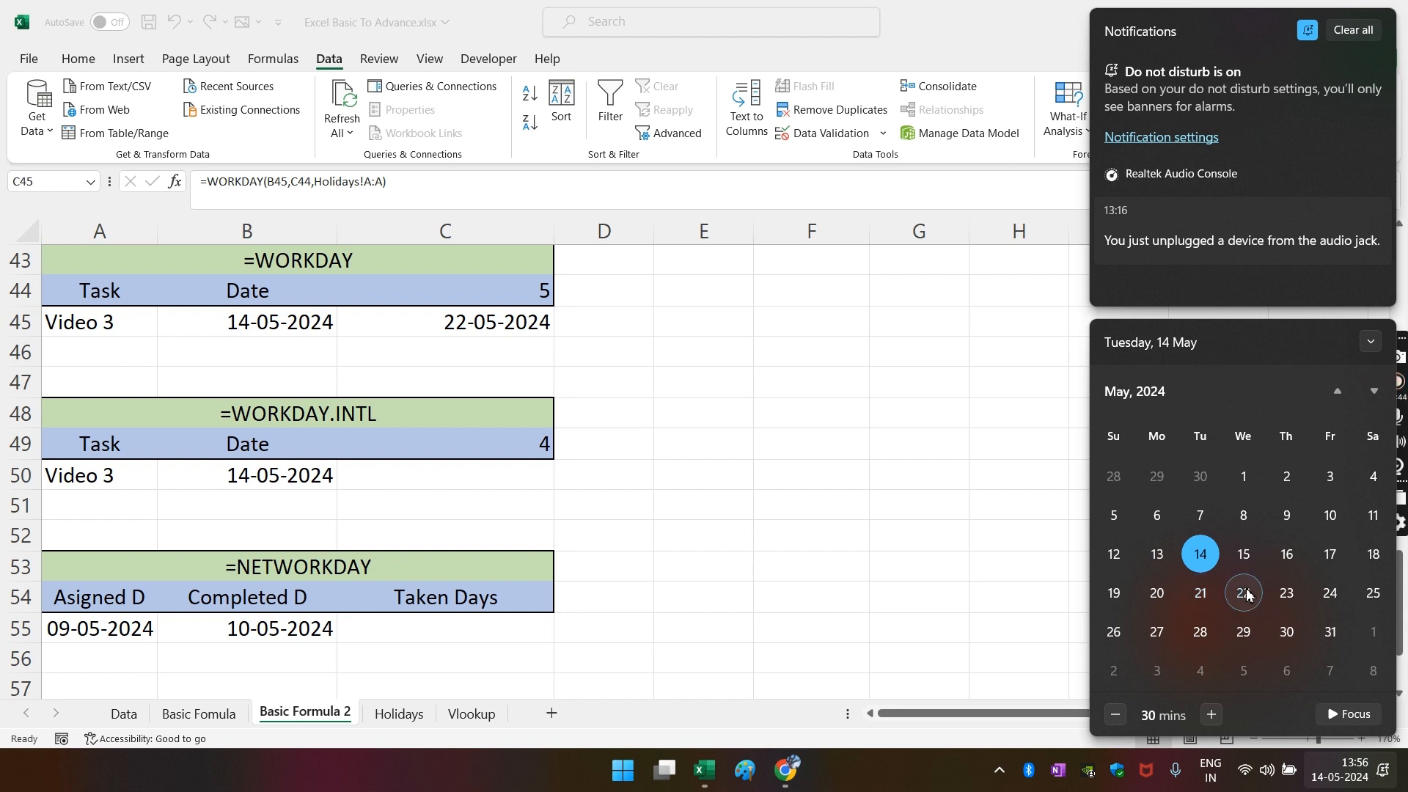
pyautogui.click(725, 389)
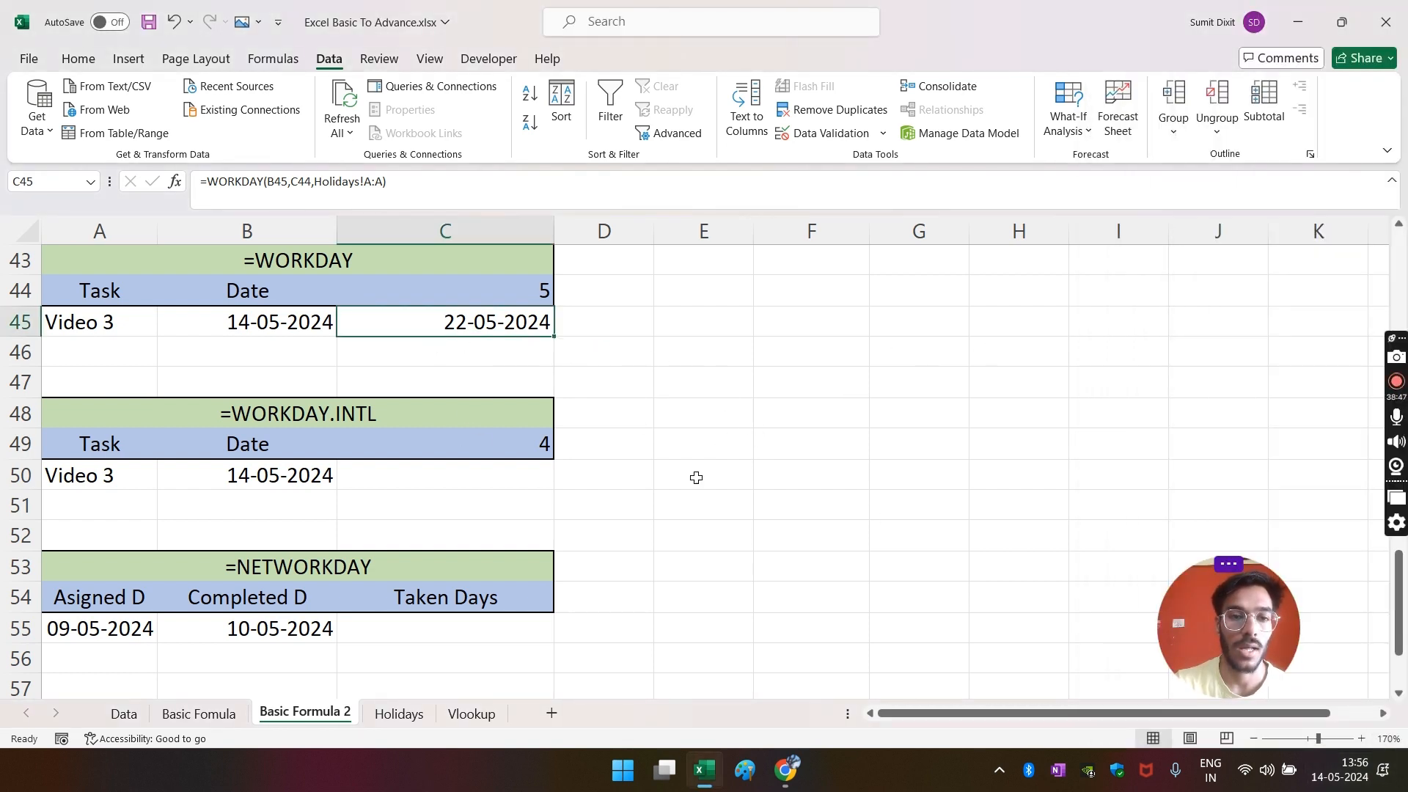
pyautogui.click(421, 477)
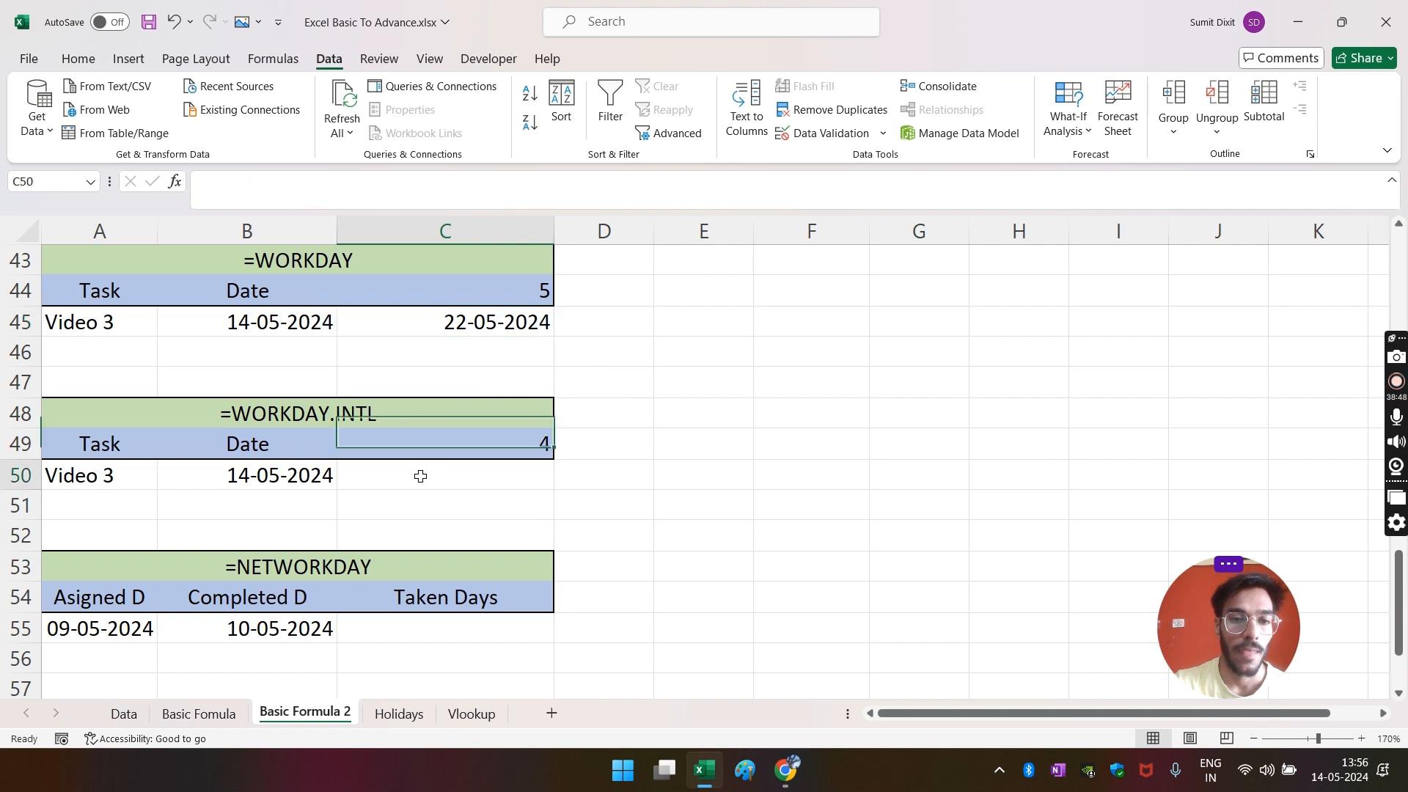
pyautogui.click(496, 293)
pyautogui.click(497, 332)
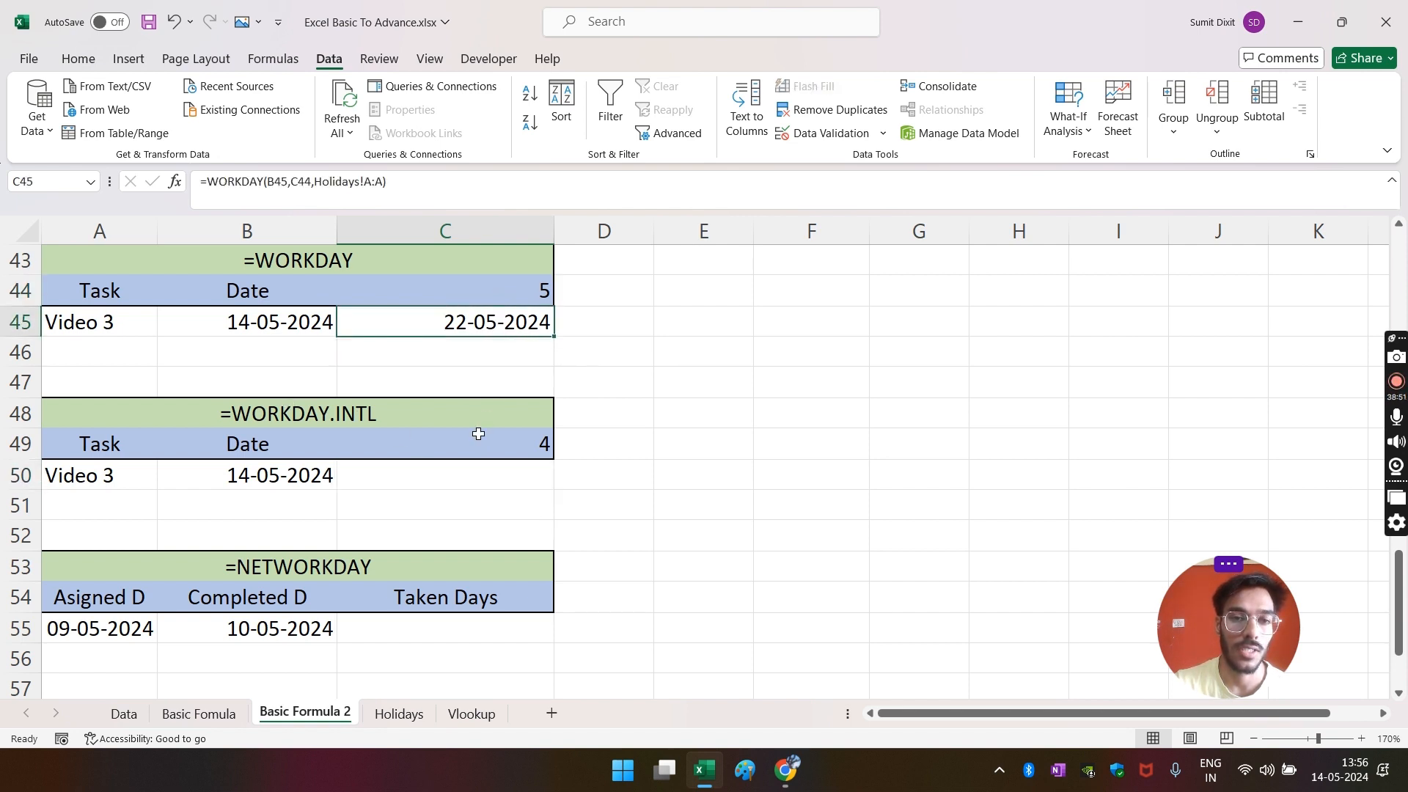
pyautogui.click(450, 481)
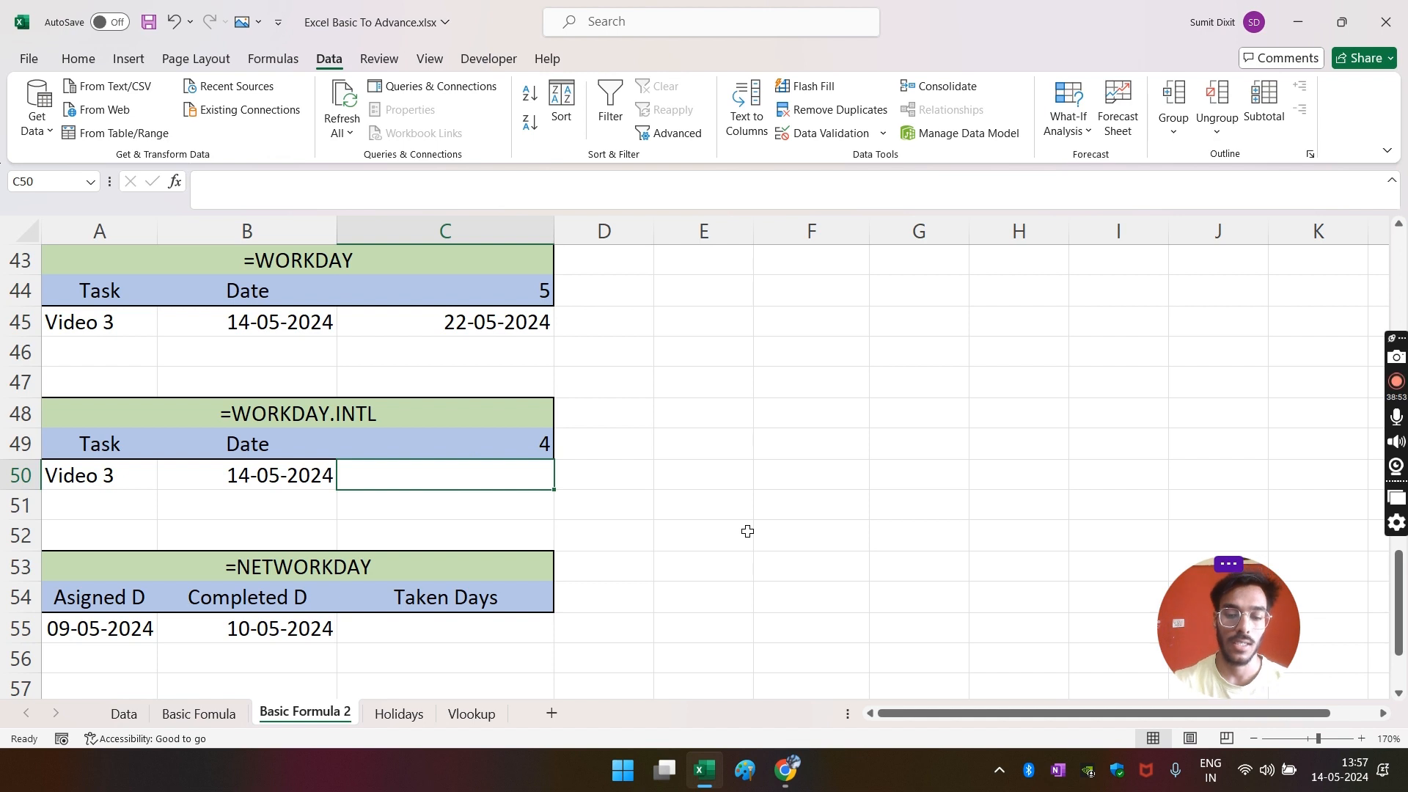
# - Start =WORKDAY.INTL(B50,C49, in C50 with B50 as start date and C49 as days
pyautogui.write('=')
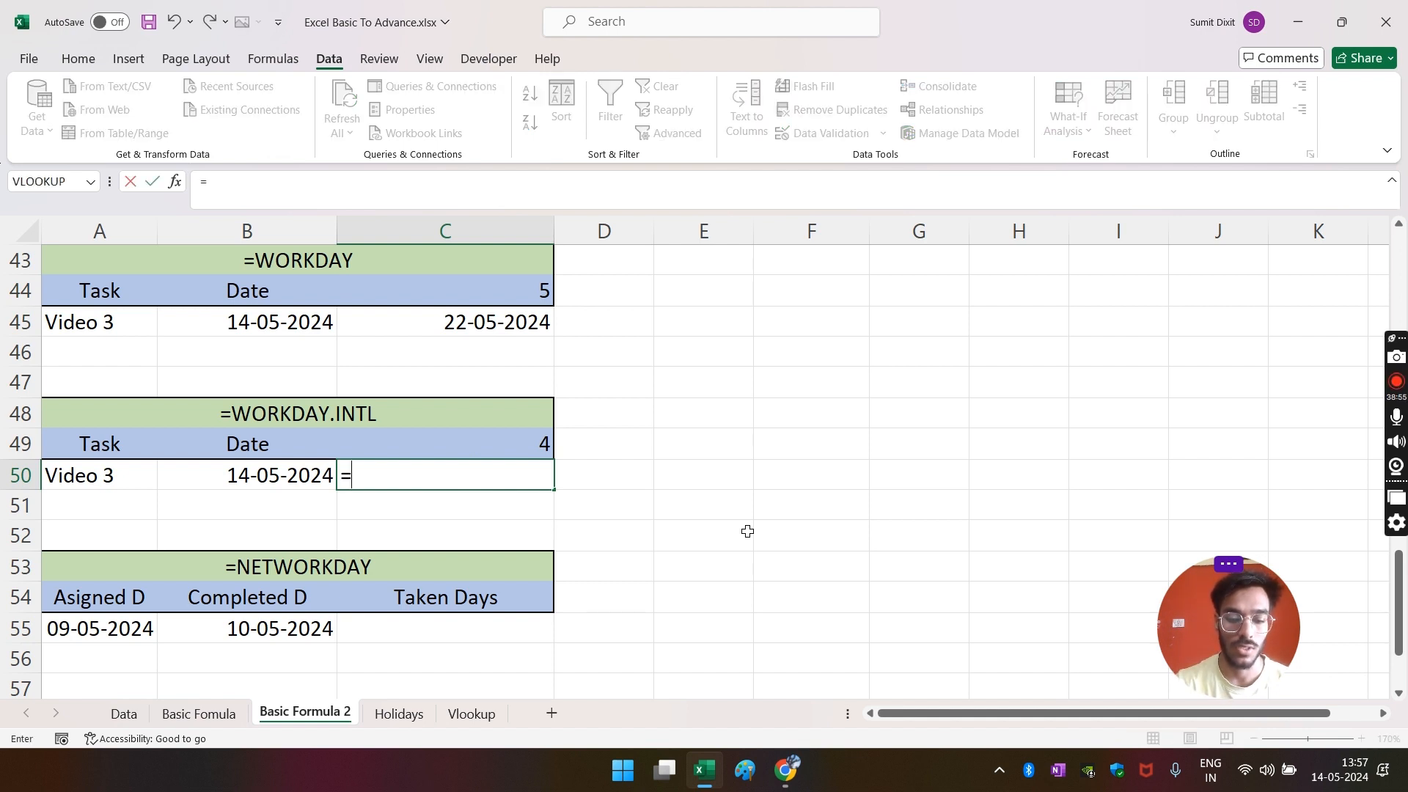
pyautogui.write('wok')
pyautogui.press('BackSpace')
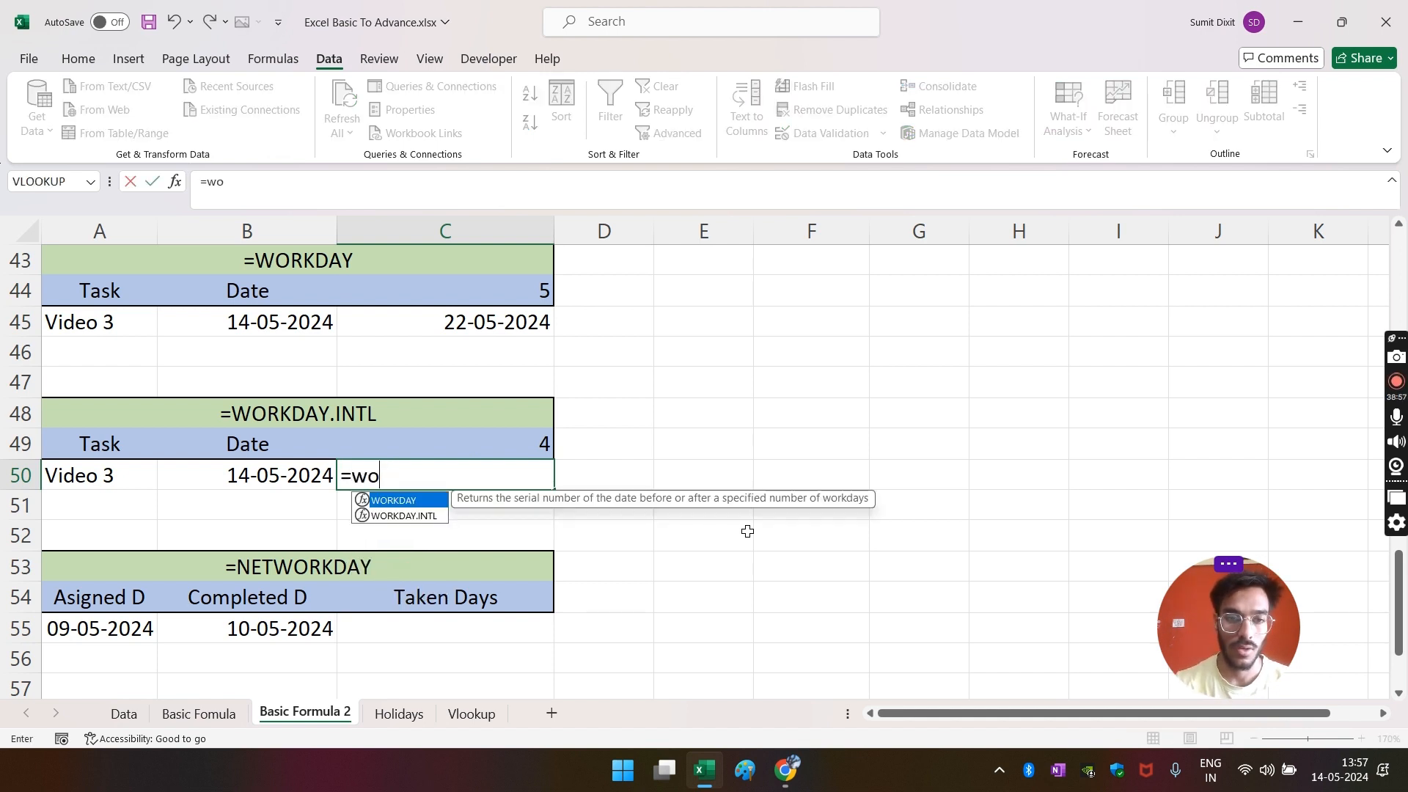
pyautogui.press('Down')
pyautogui.press('Tab')
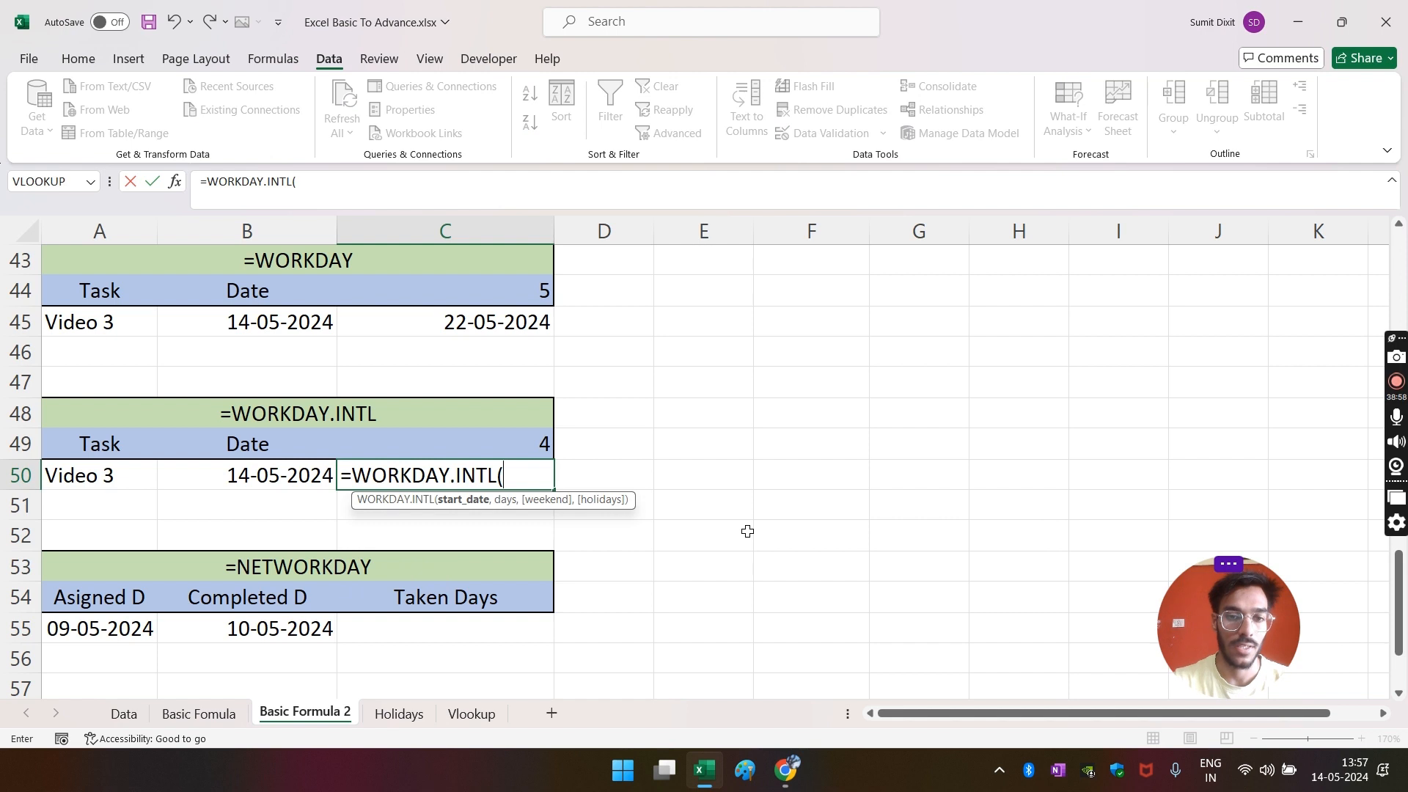
pyautogui.click(277, 477)
pyautogui.write(',')
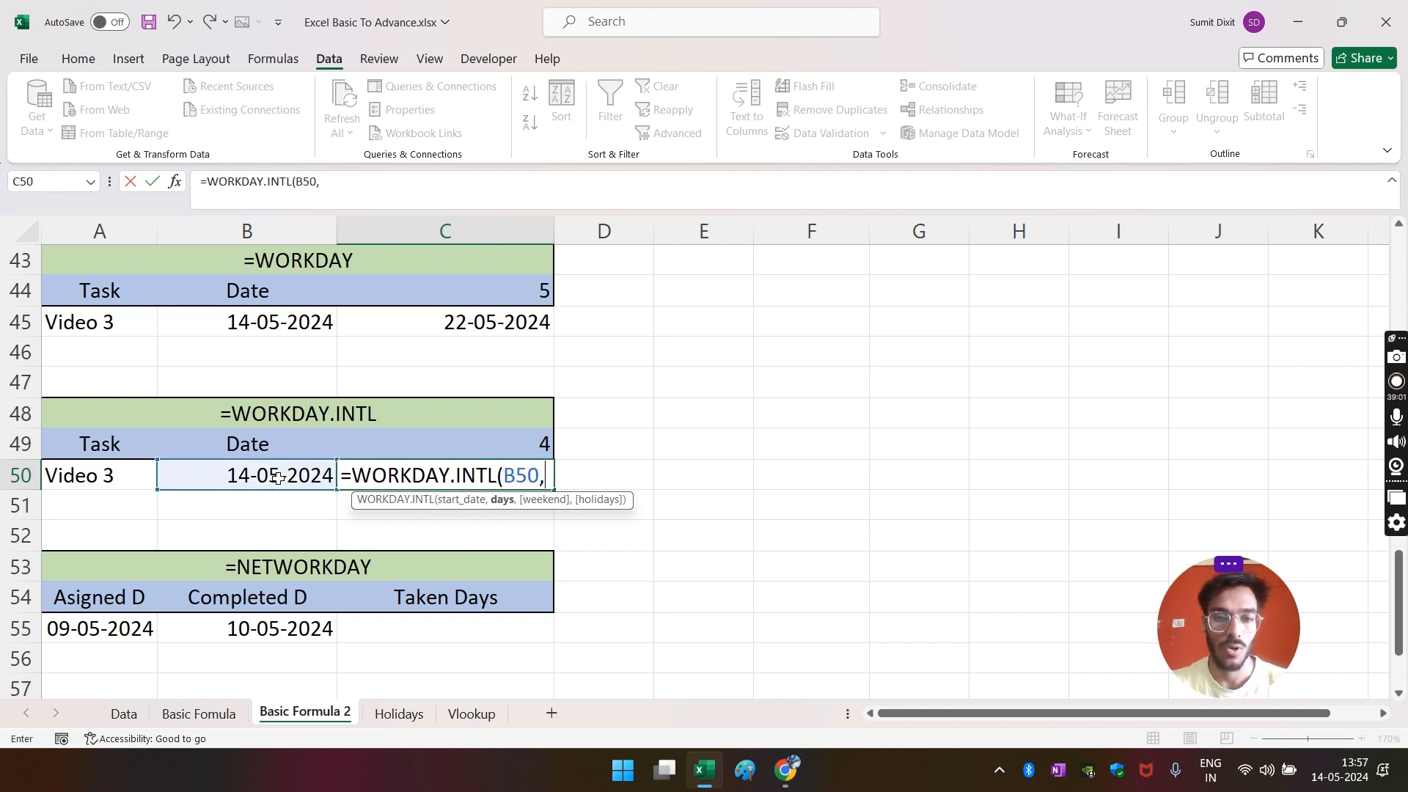
pyautogui.click(414, 447)
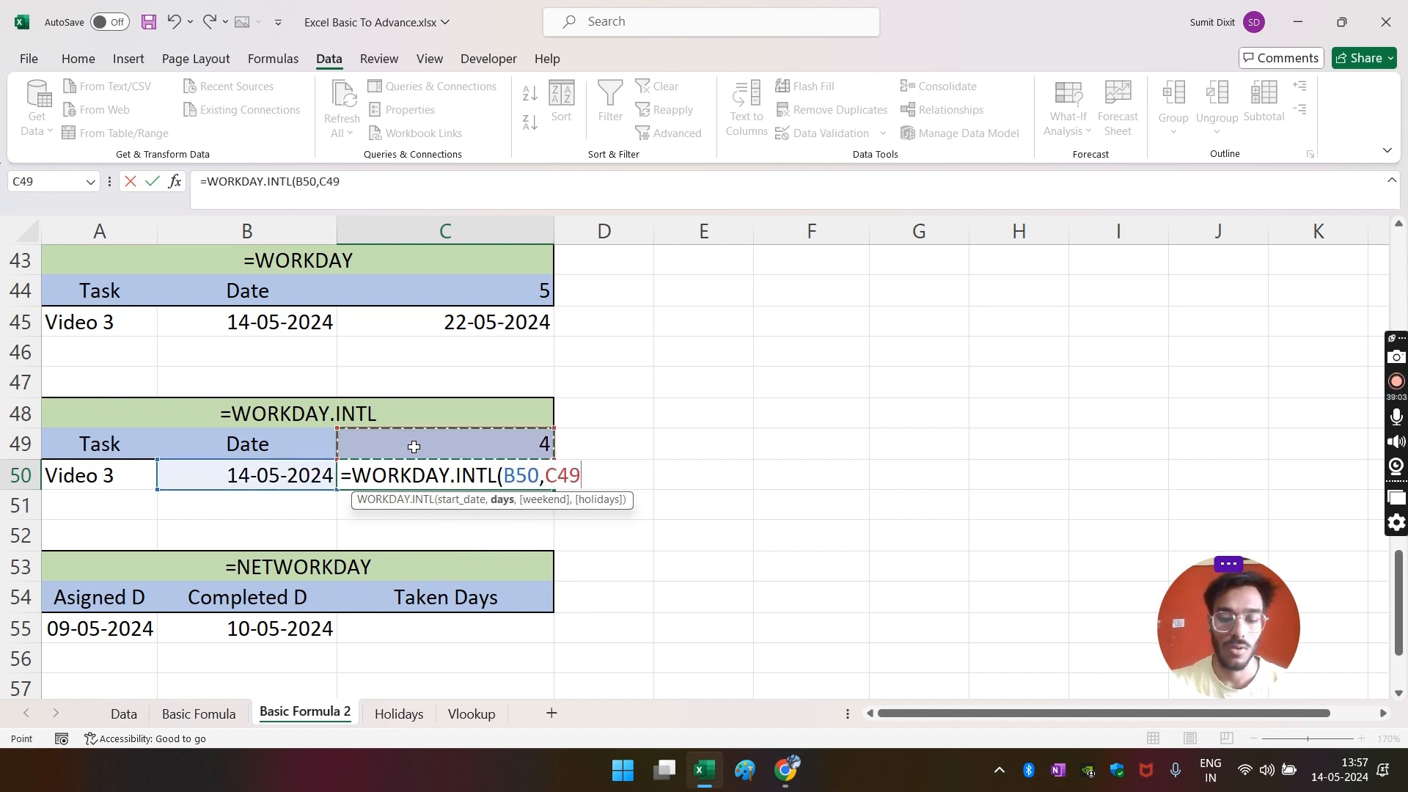
pyautogui.write(',')
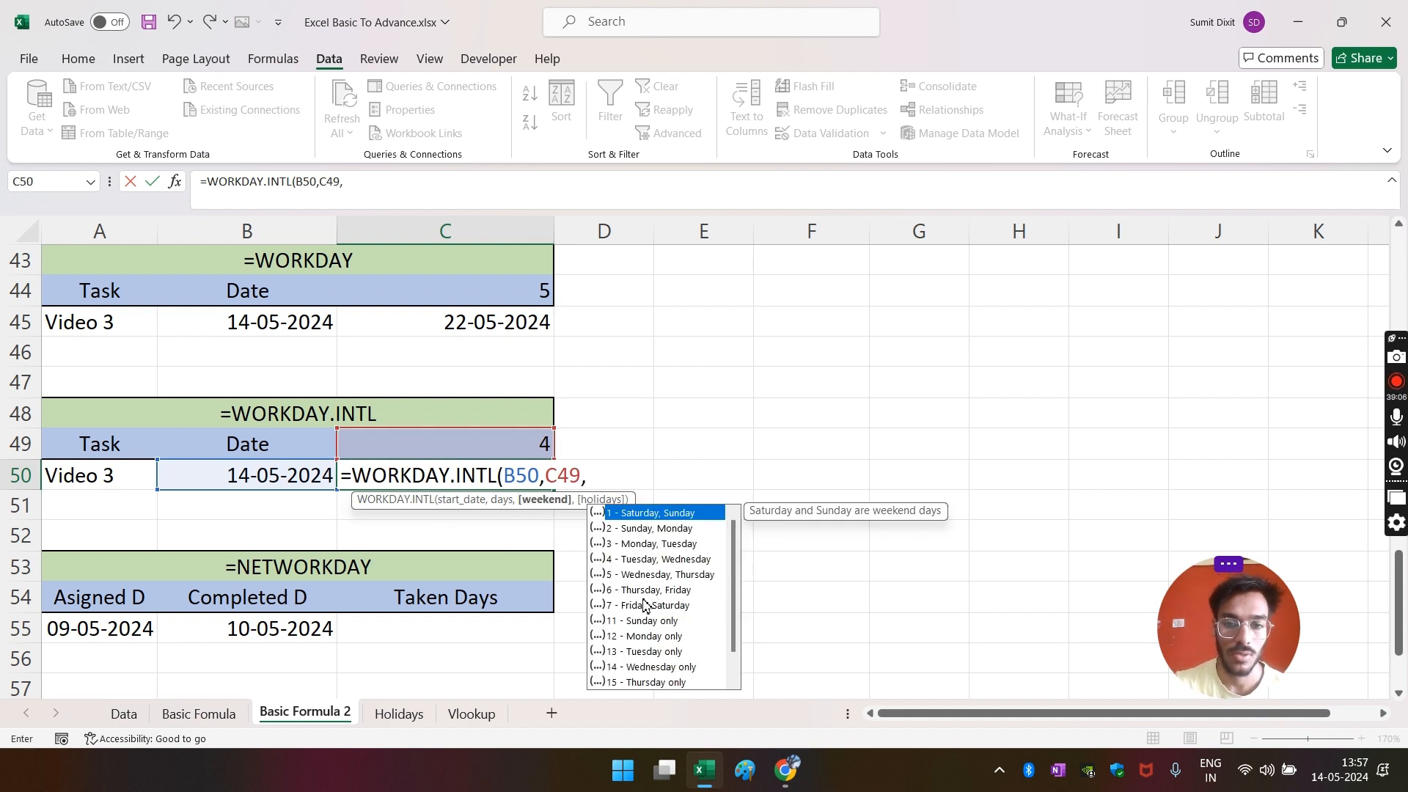
# - Set the weekend argument to code 11, Sunday only
pyautogui.scroll(-1, 651, 649)
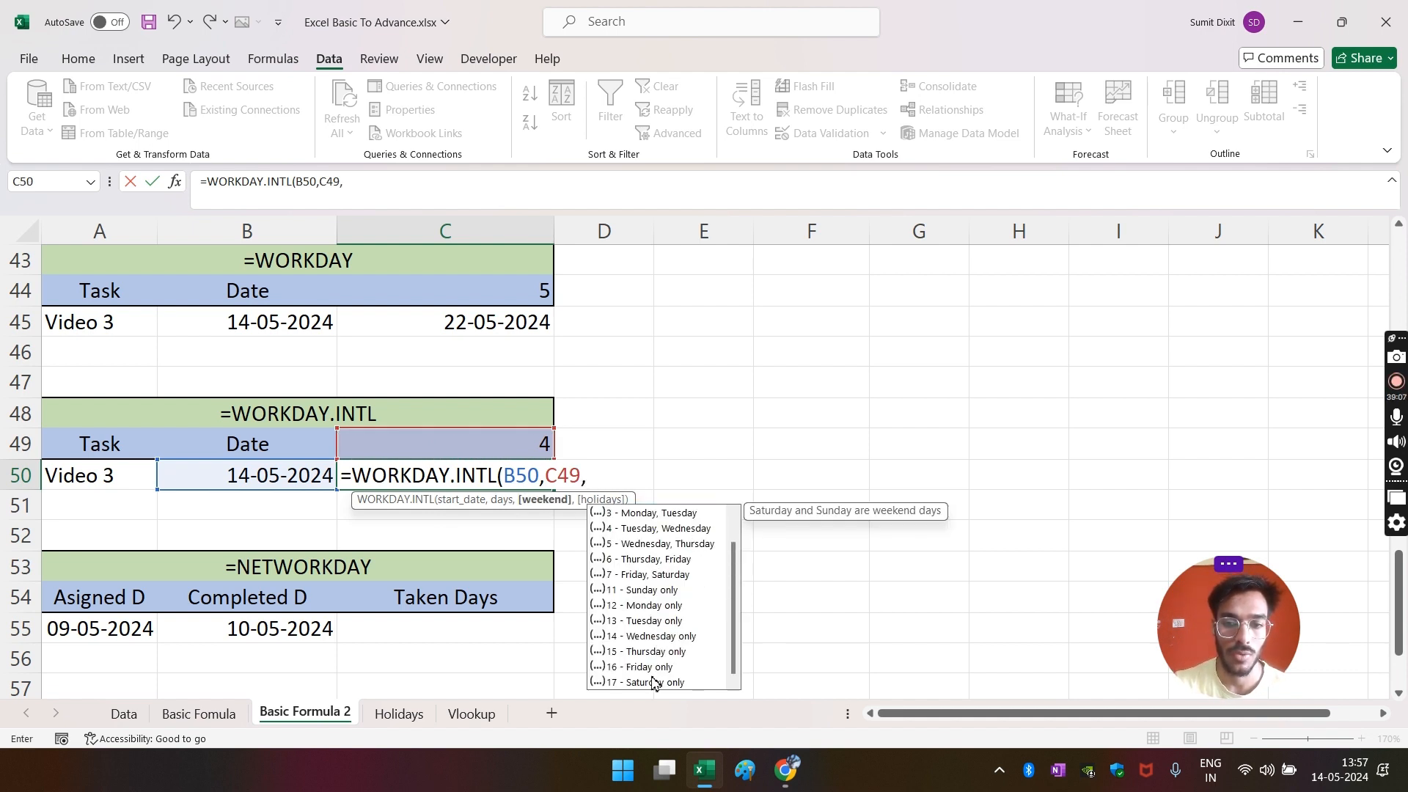
pyautogui.click(645, 591)
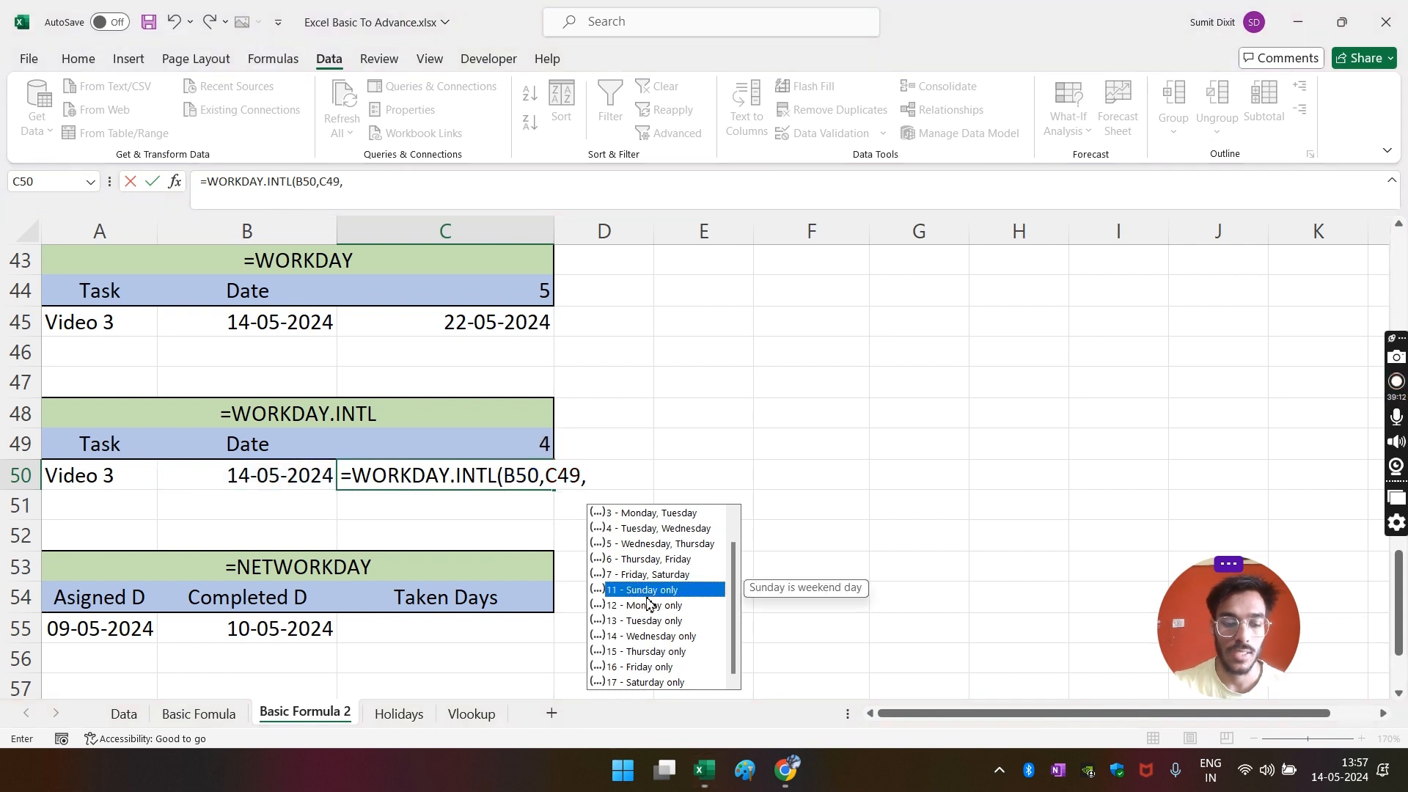
pyautogui.doubleClick(659, 587)
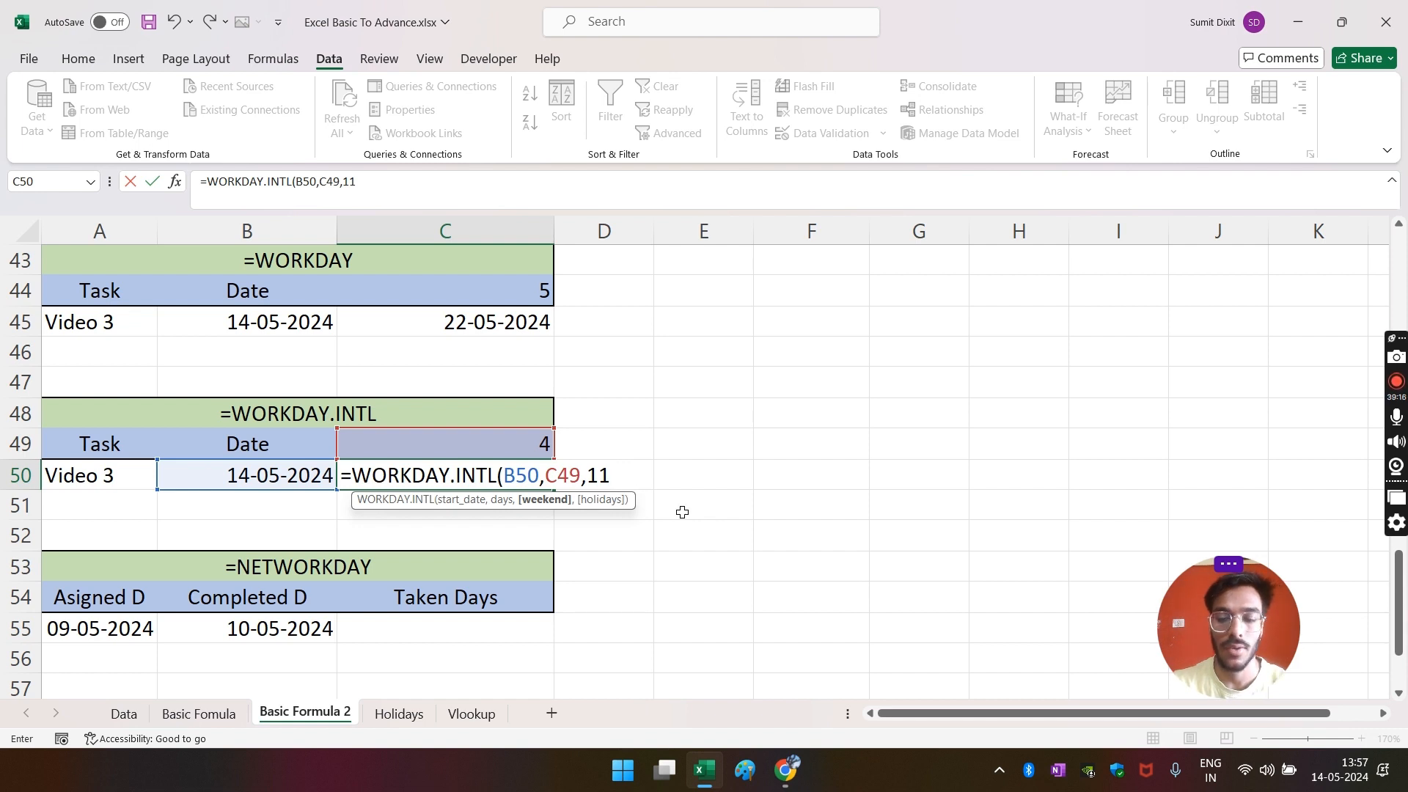
pyautogui.press('BackSpace')
pyautogui.press('BackSpace')
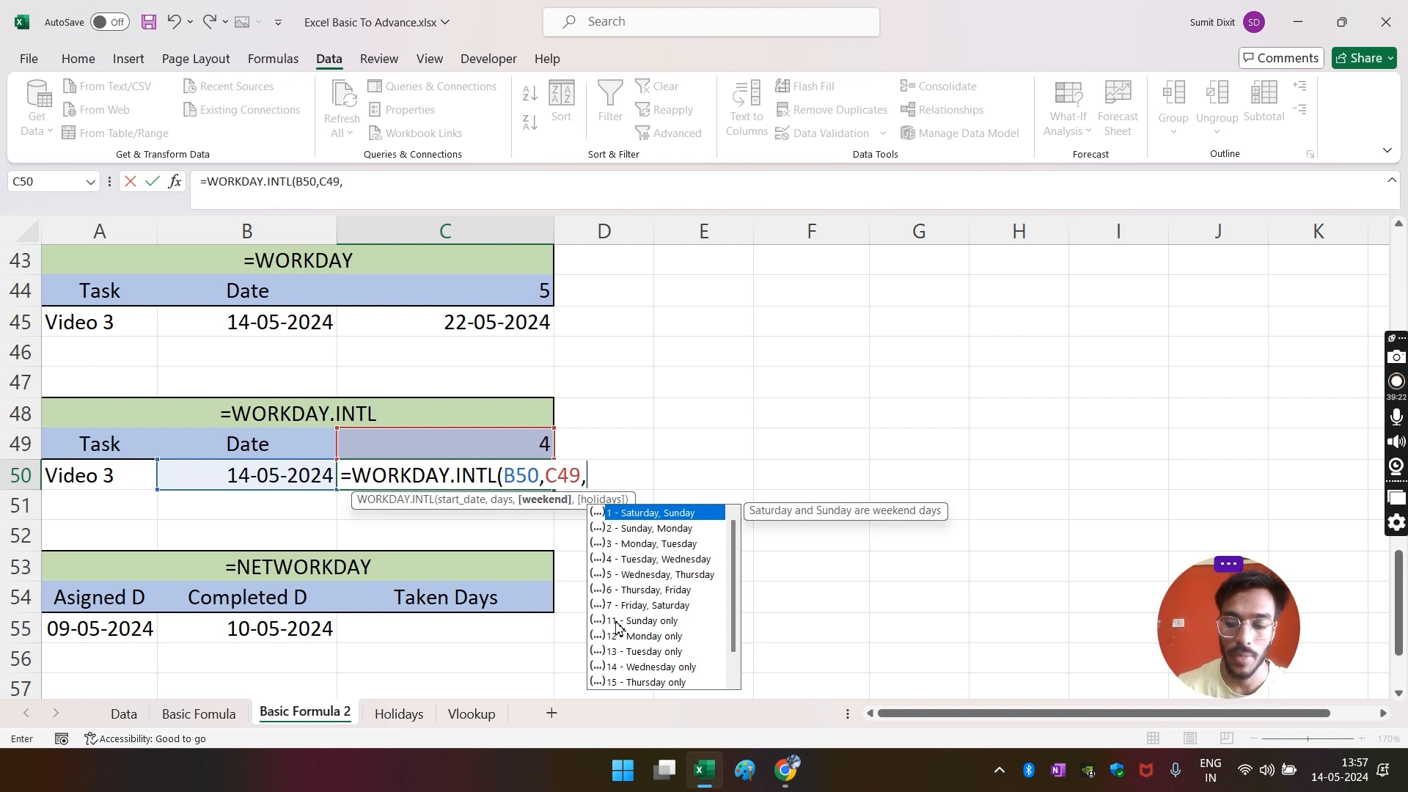
pyautogui.write('11')
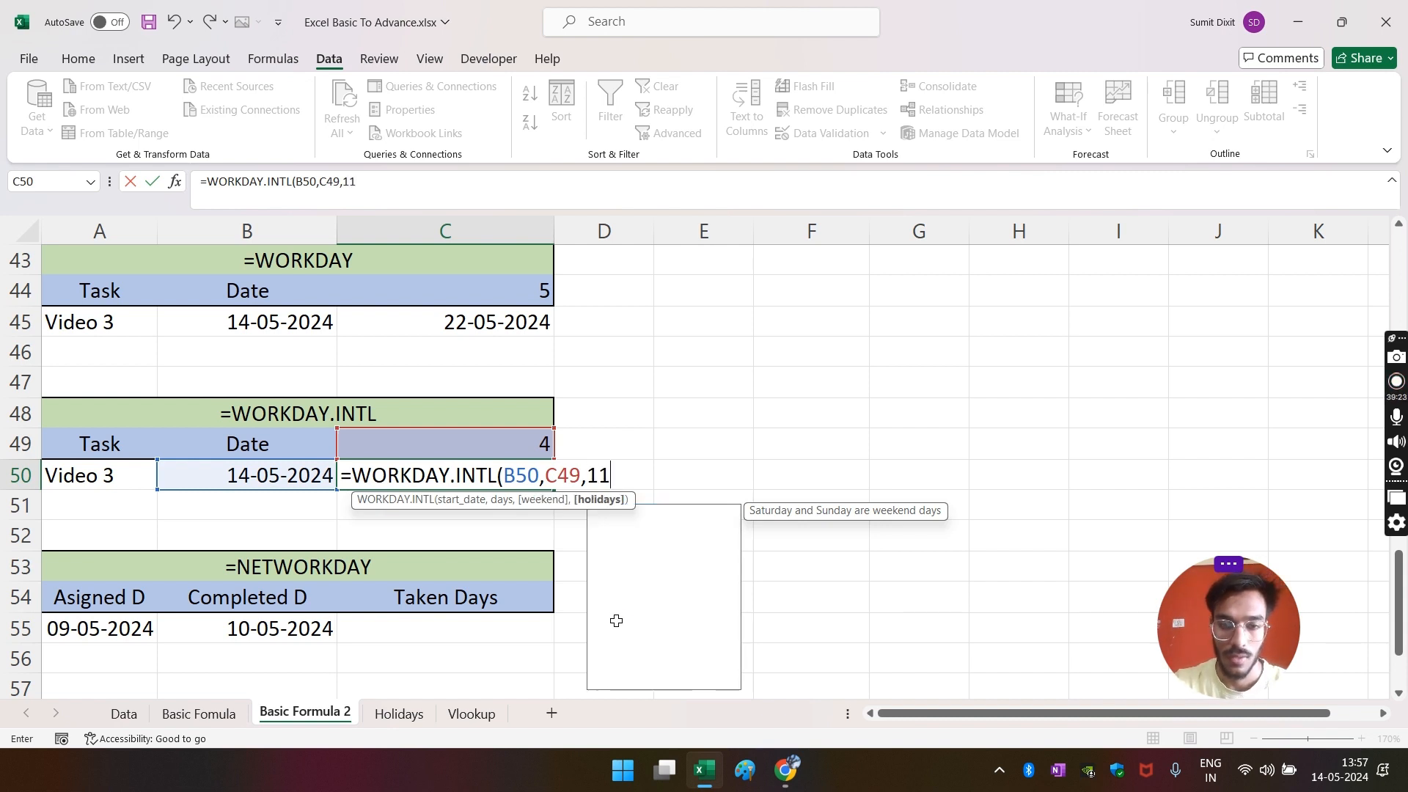
pyautogui.write(',')
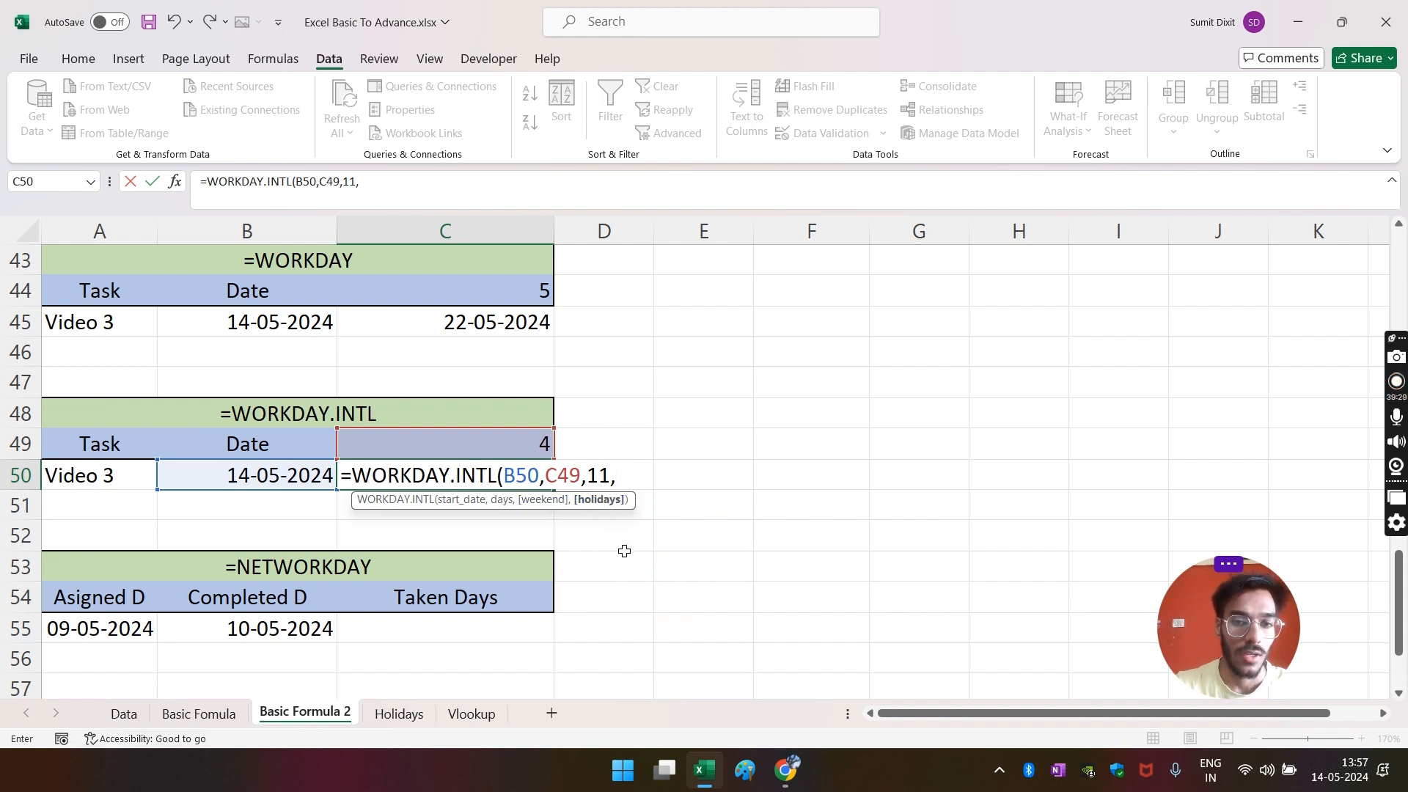
# - Add 17-05-2024 as the holiday and close the formula, which returns #NUM!
pyautogui.click(397, 184)
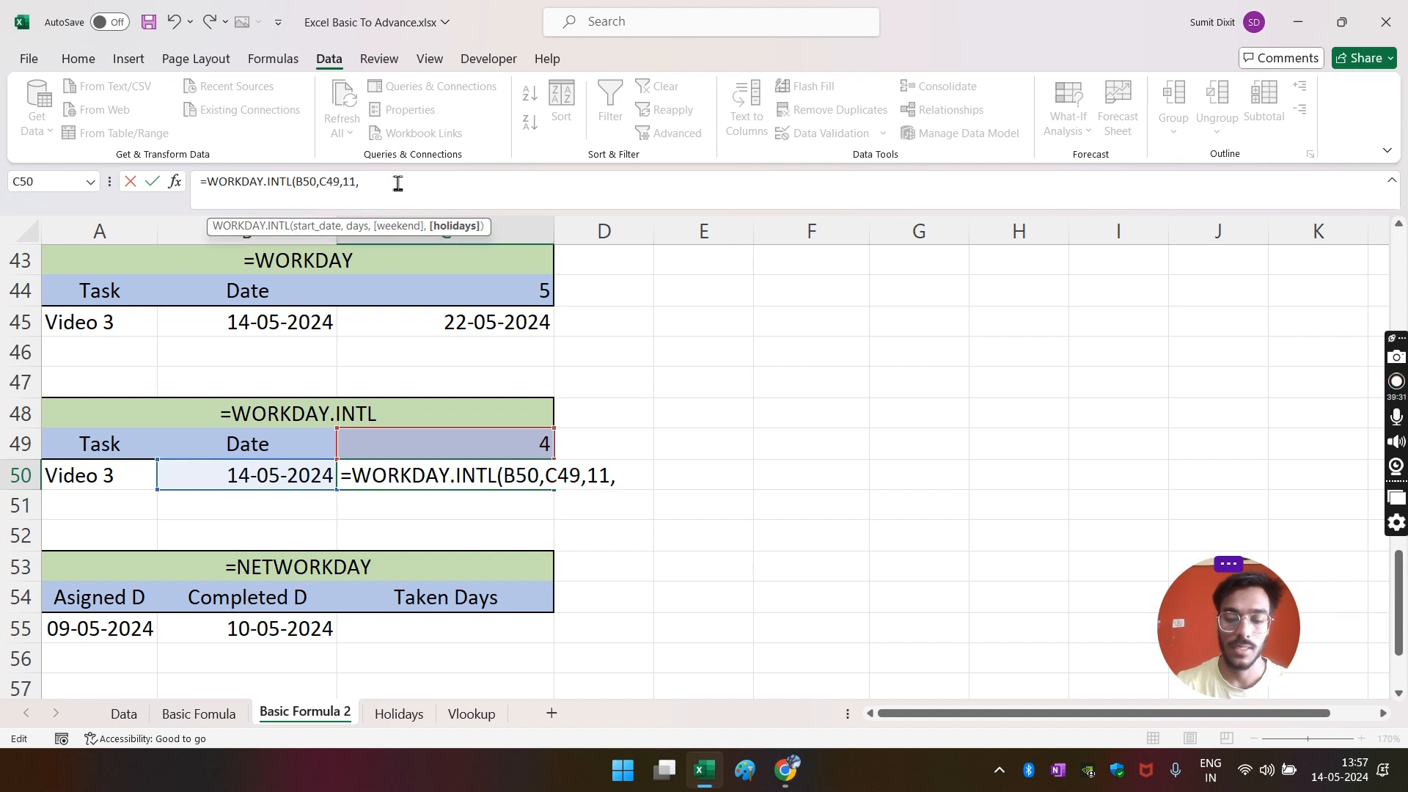
pyautogui.write('17-')
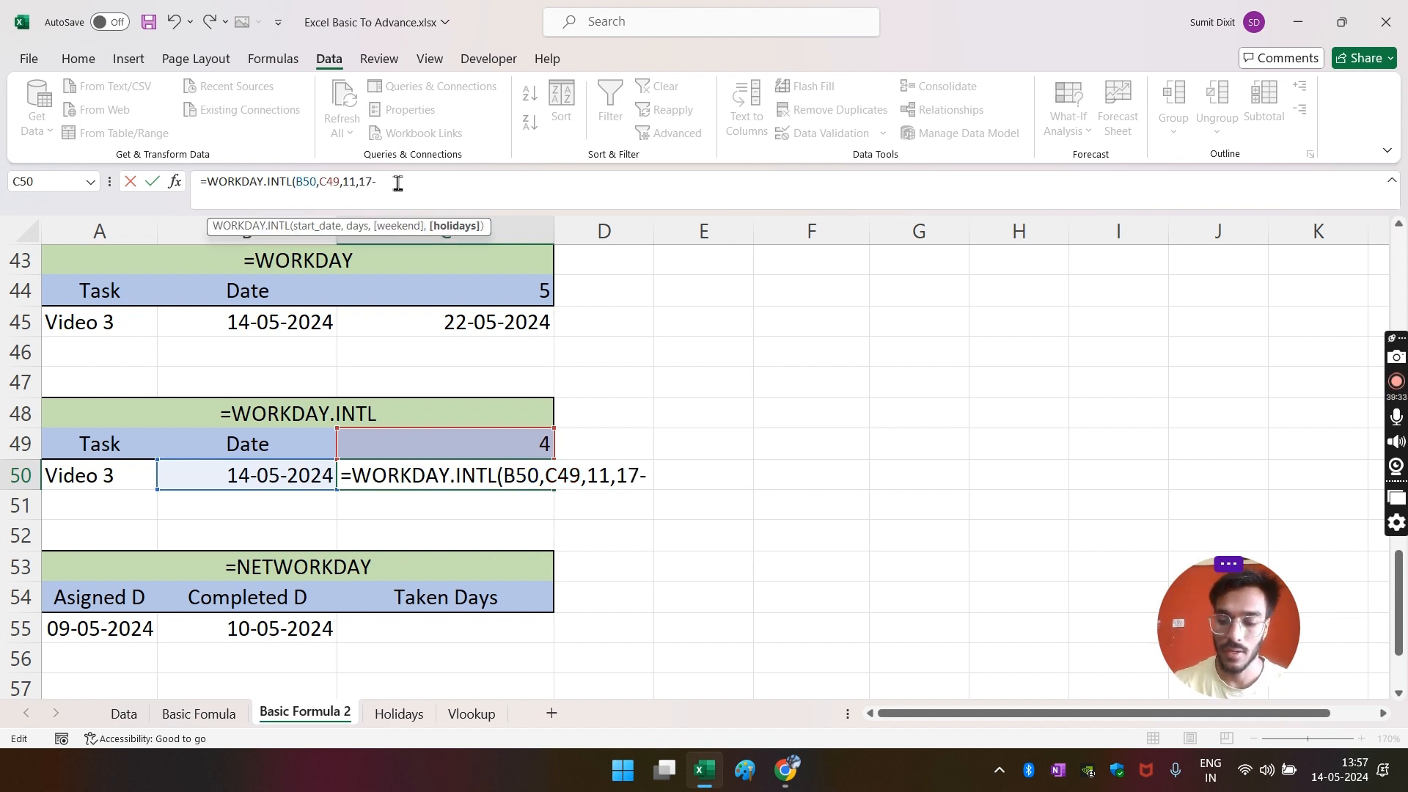
pyautogui.write('05-2024')
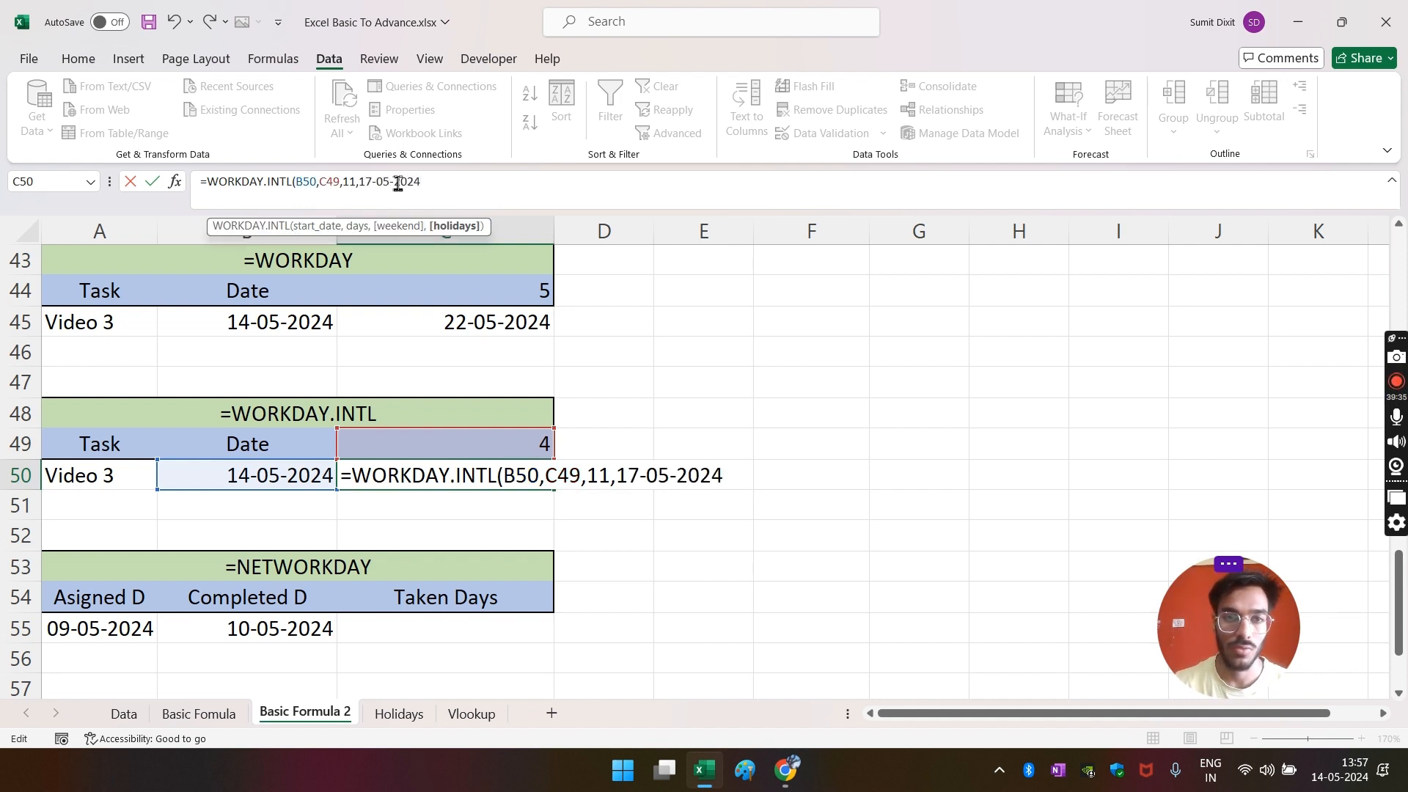
pyautogui.write(',')
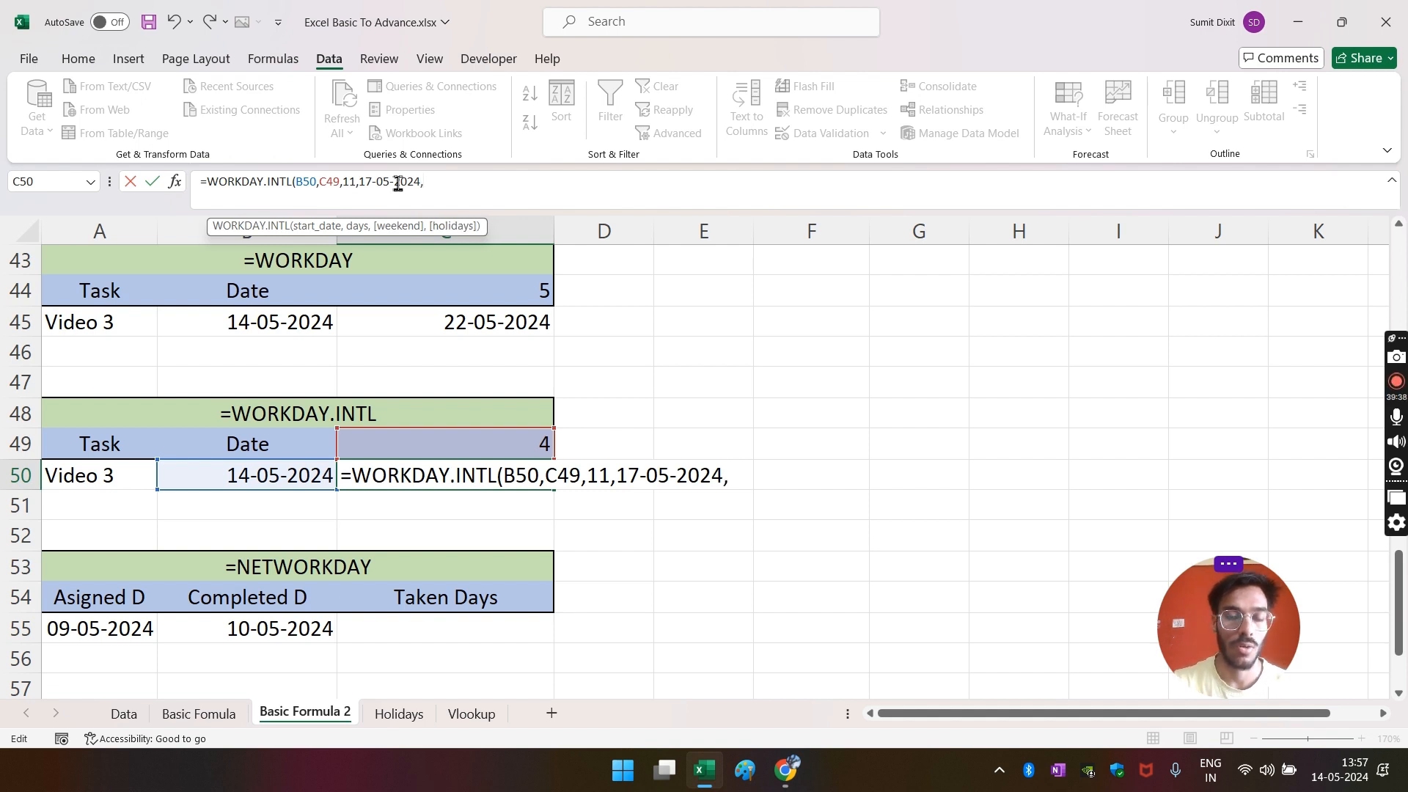
pyautogui.press('BackSpace')
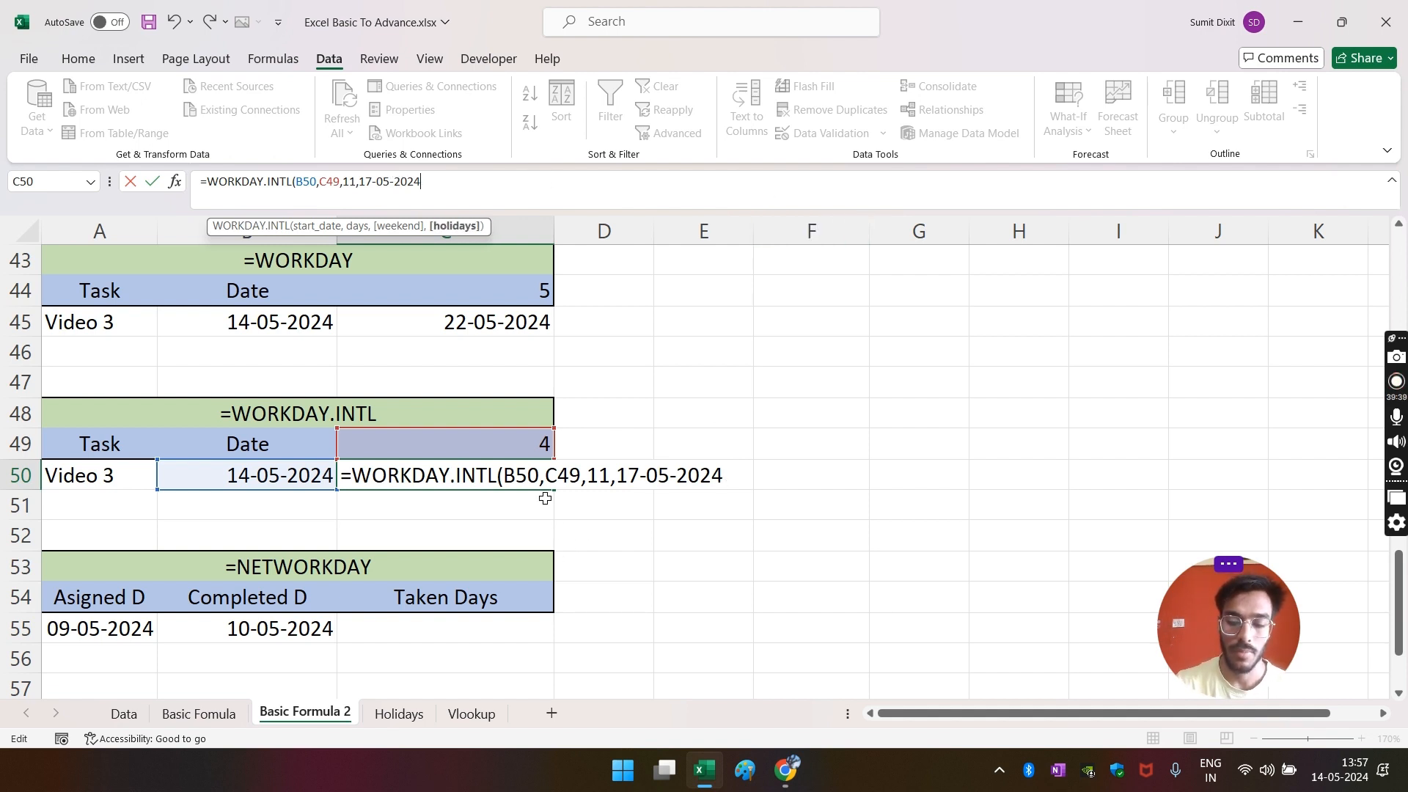
pyautogui.write(')')
pyautogui.press('Return')
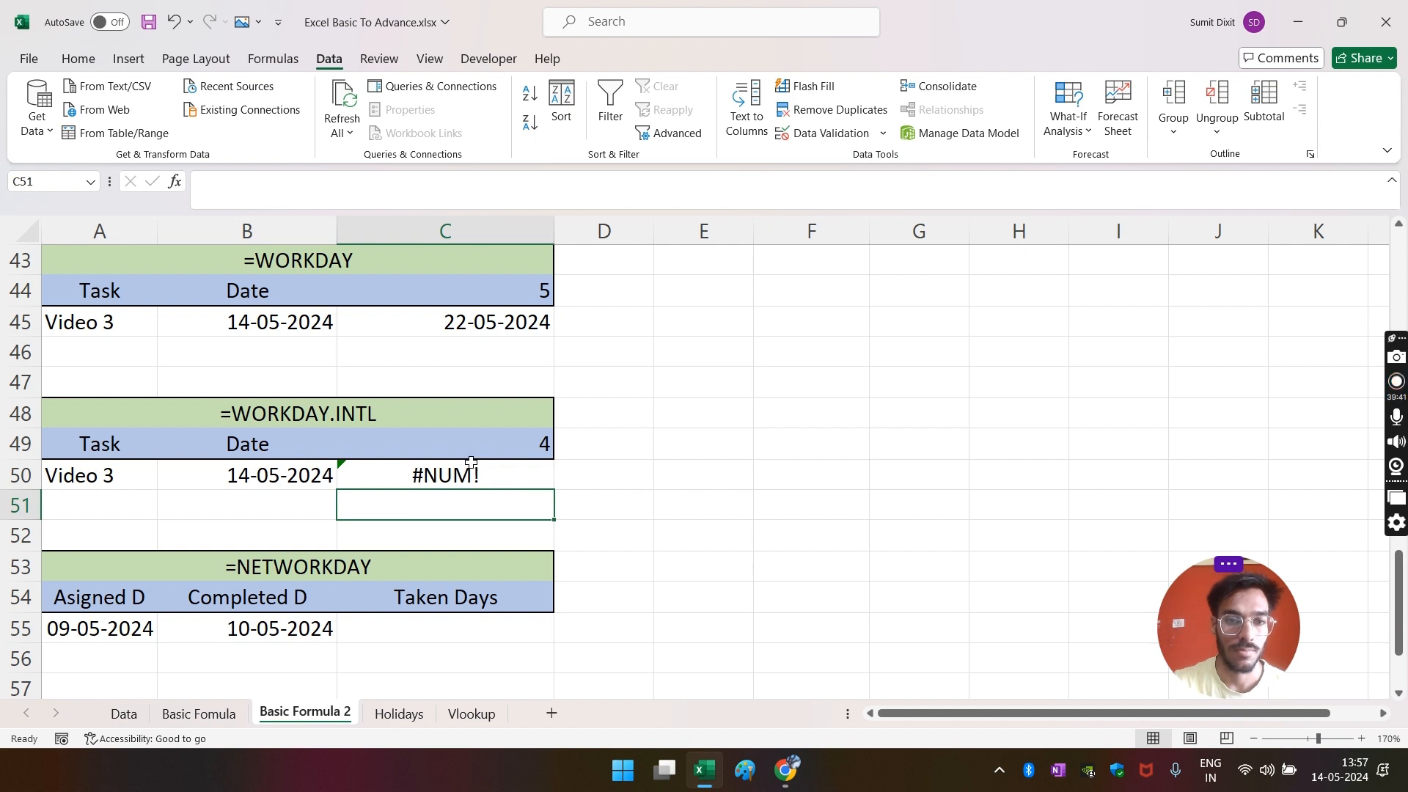
# - Replace the text holiday in C50's WORKDAY.INTL formula with DATE(2024,05,17), giving 20-05-2024
pyautogui.click(473, 465)
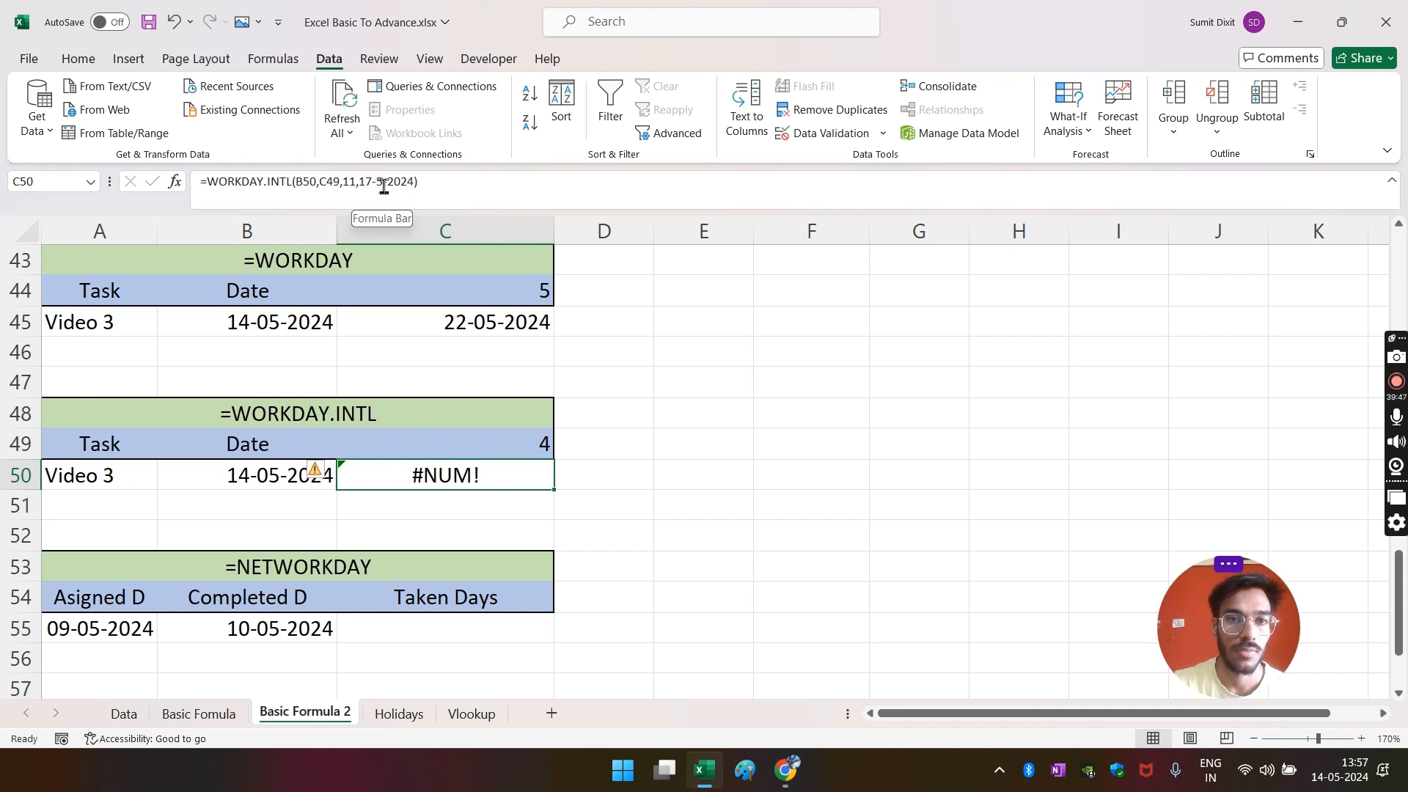
pyautogui.click(359, 185)
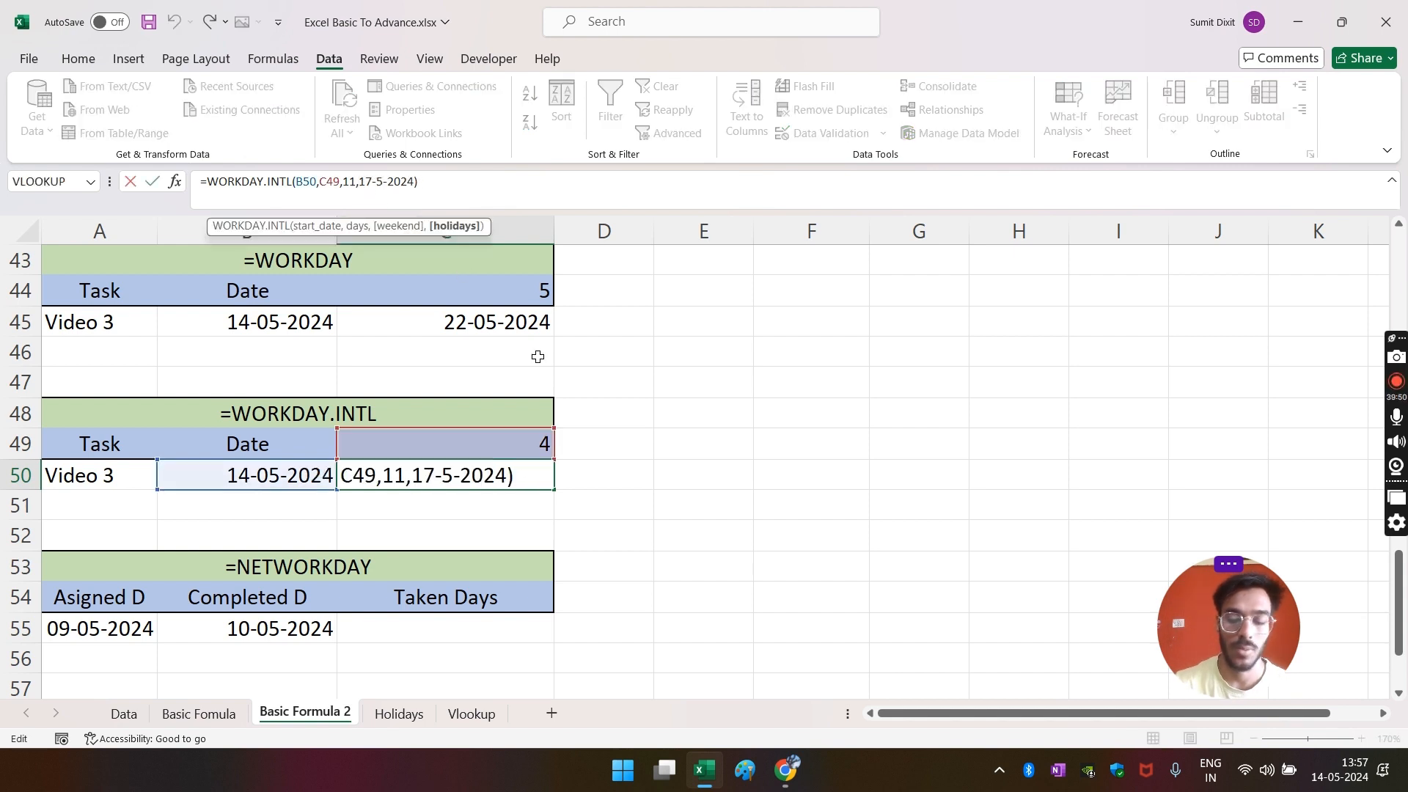
pyautogui.write('"')
pyautogui.press('BackSpace')
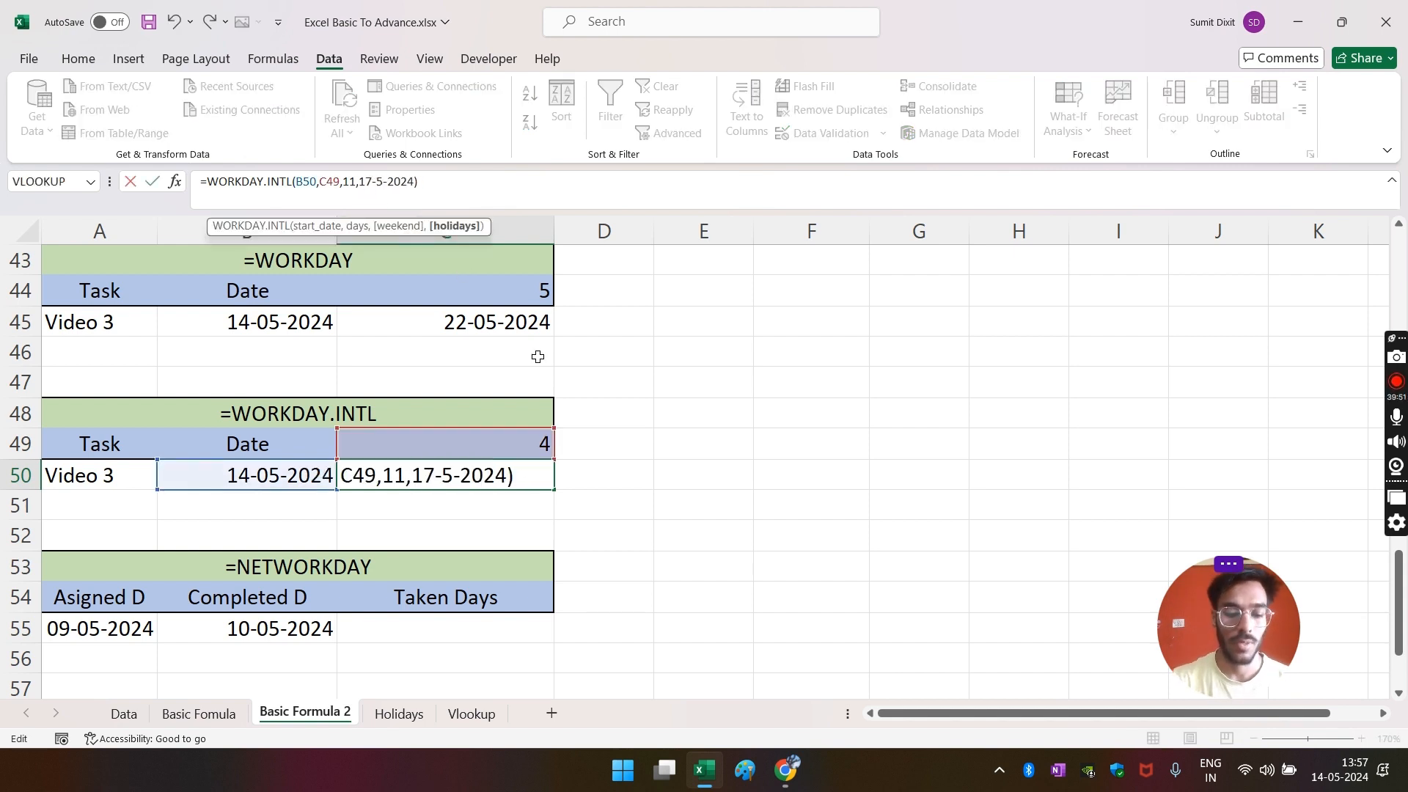
pyautogui.write('dat')
pyautogui.press('Tab')
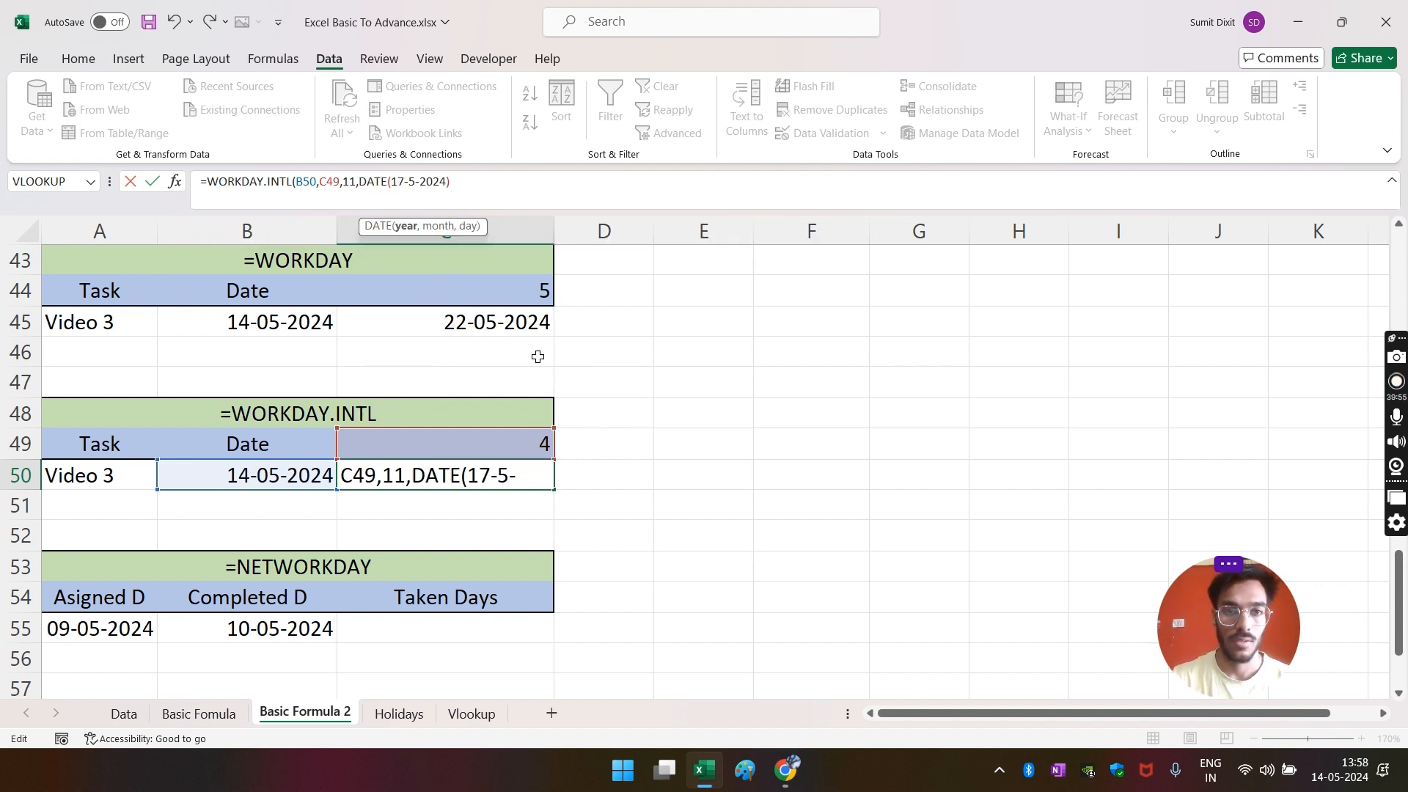
pyautogui.press('Delete')
pyautogui.press('Delete')
pyautogui.write('2024')
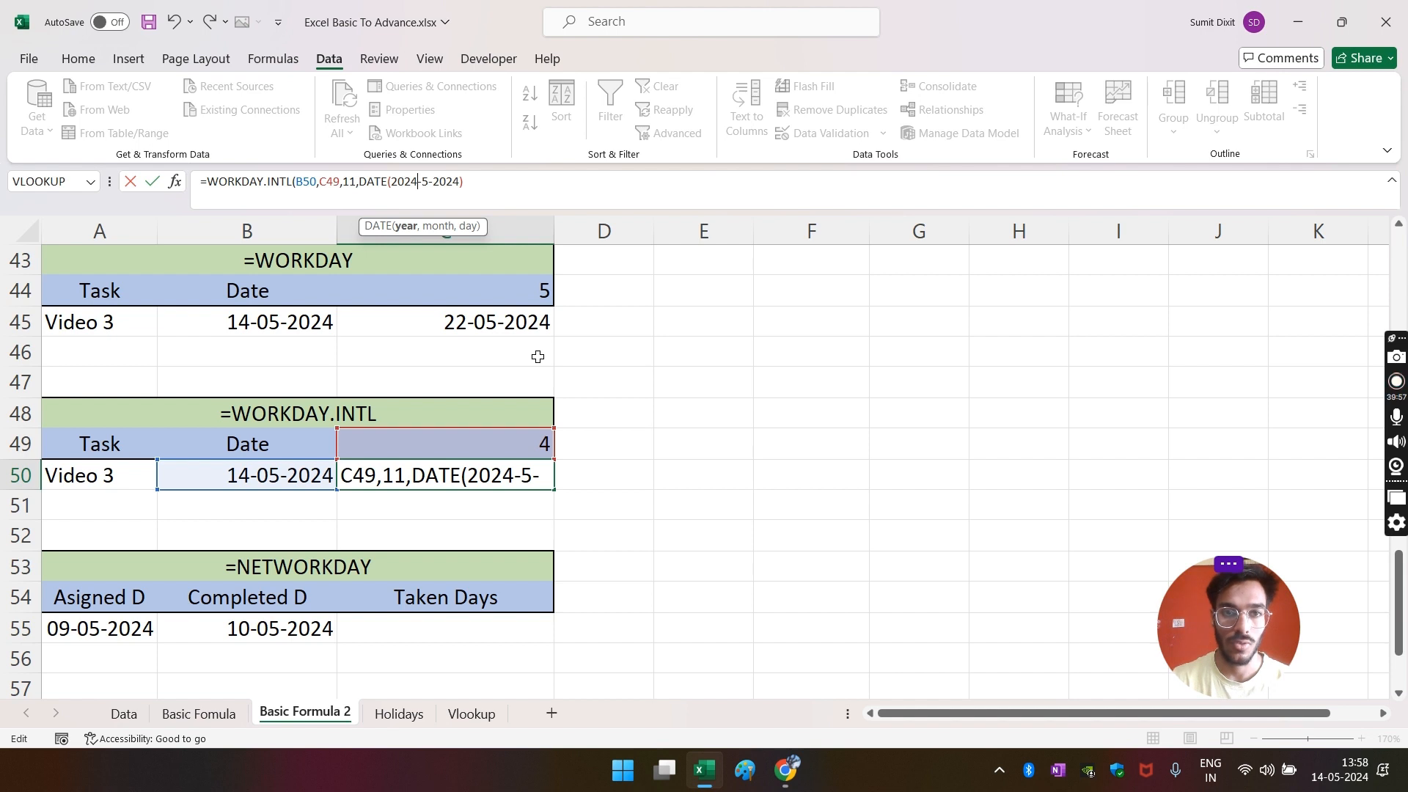
pyautogui.write(',')
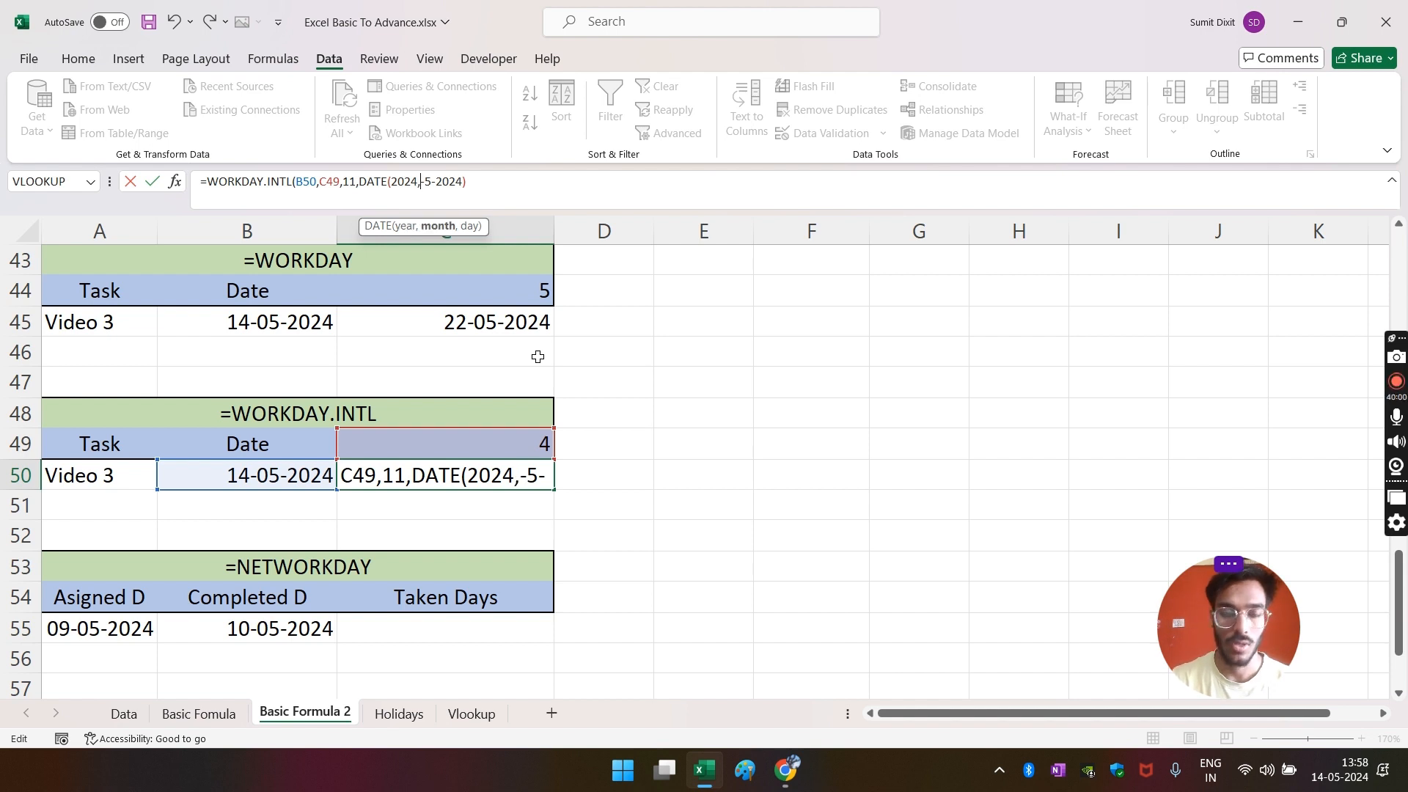
pyautogui.write('05,')
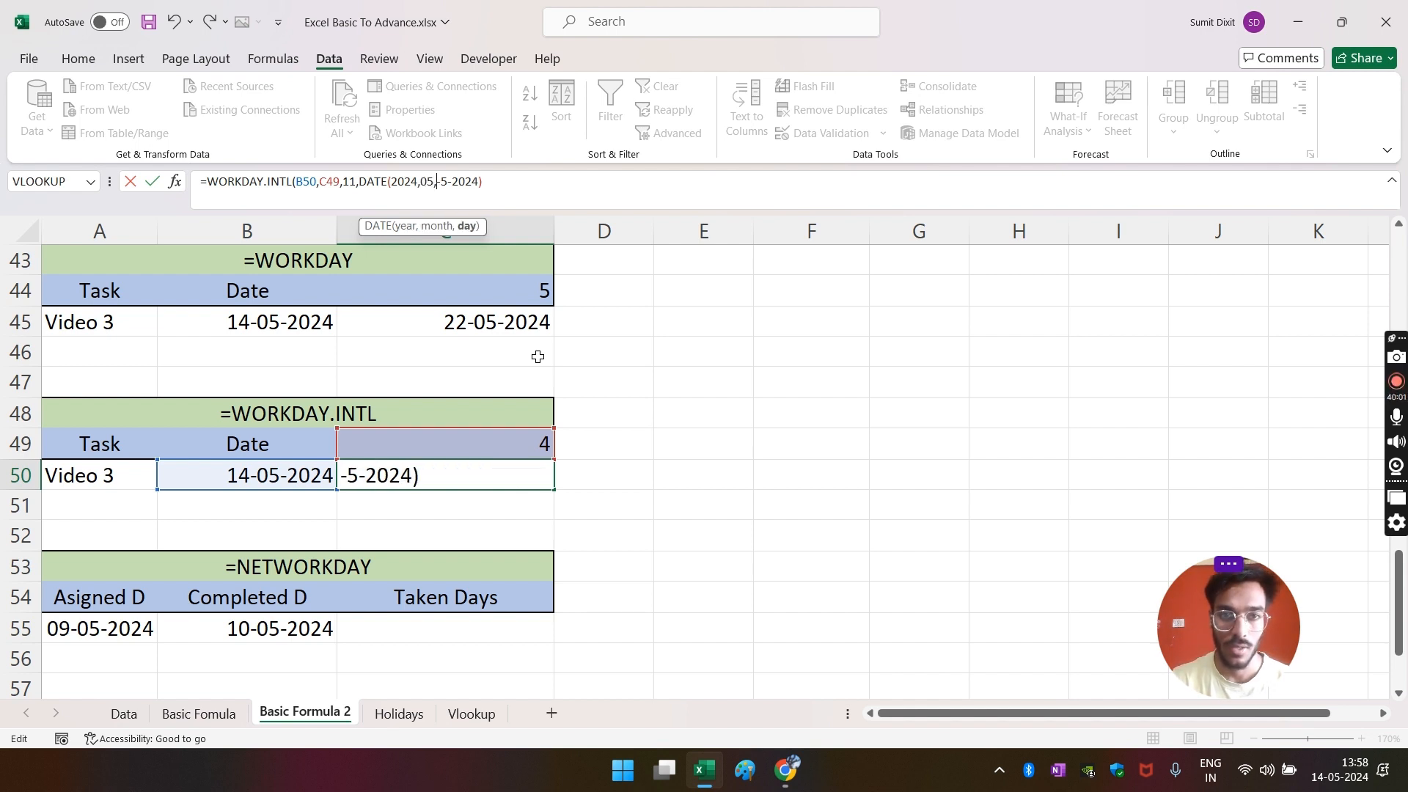
pyautogui.write('17')
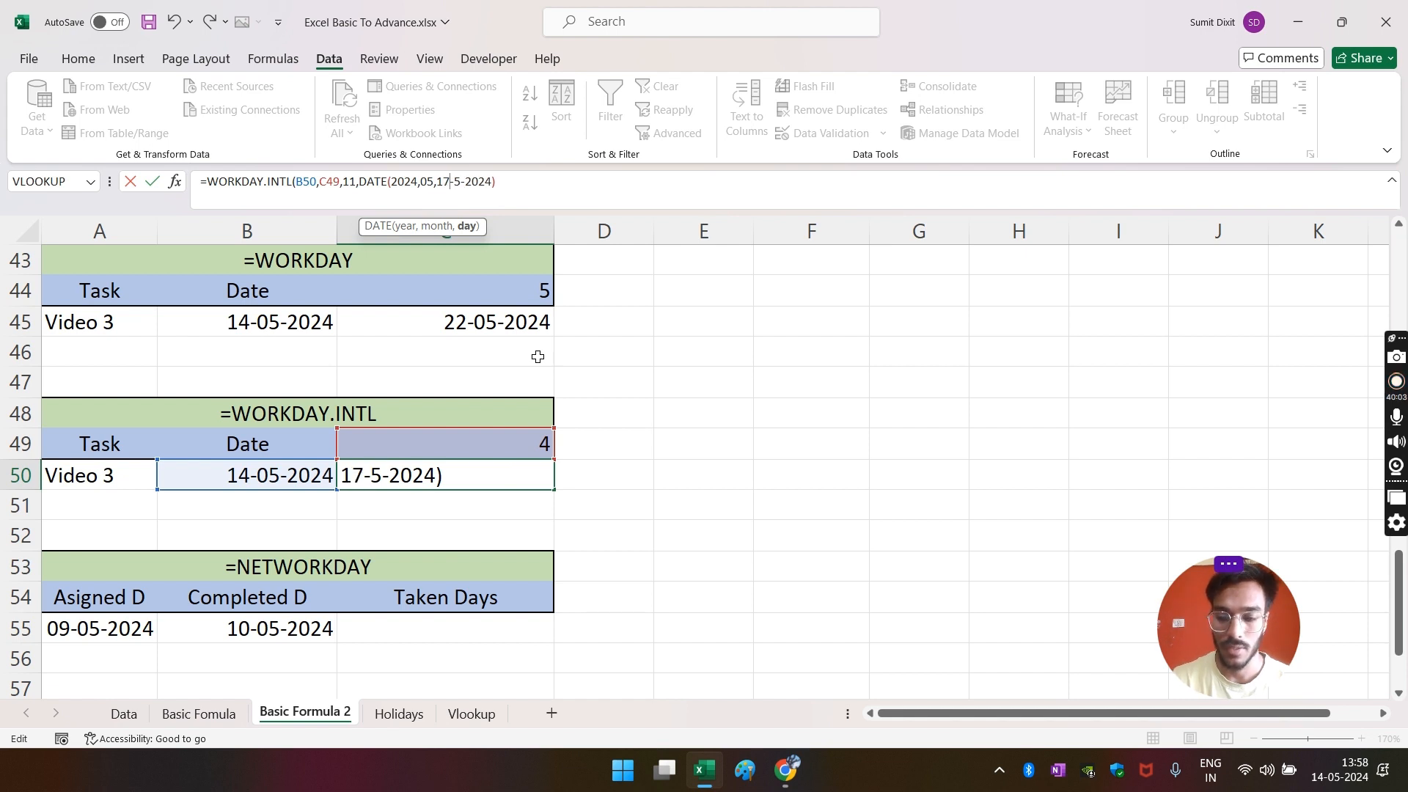
pyautogui.press('Delete')
pyautogui.press('Delete')
pyautogui.press('Delete')
pyautogui.press('Delete')
pyautogui.press('Delete')
pyautogui.press('Delete')
pyautogui.press('Delete')
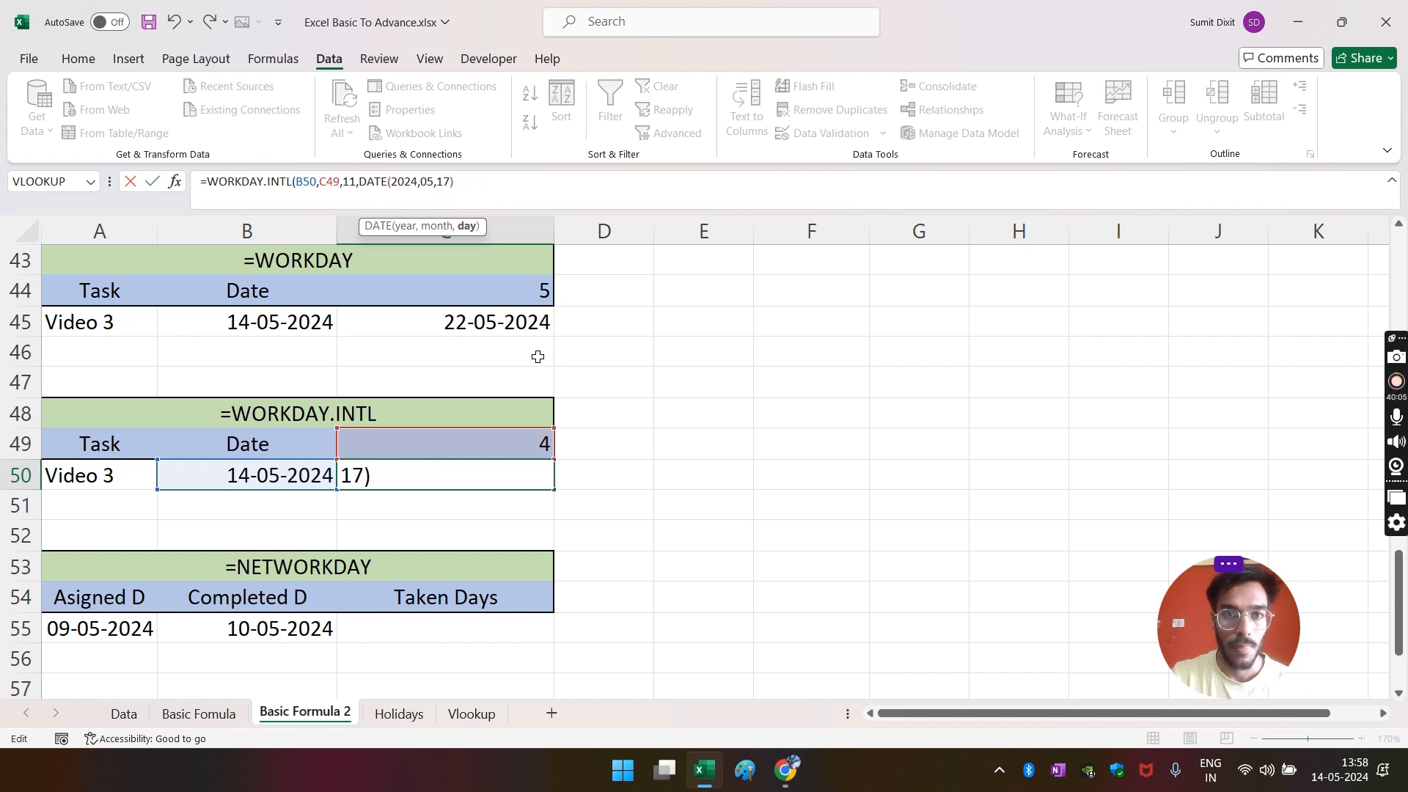
pyautogui.press('Return')
pyautogui.press('Return')
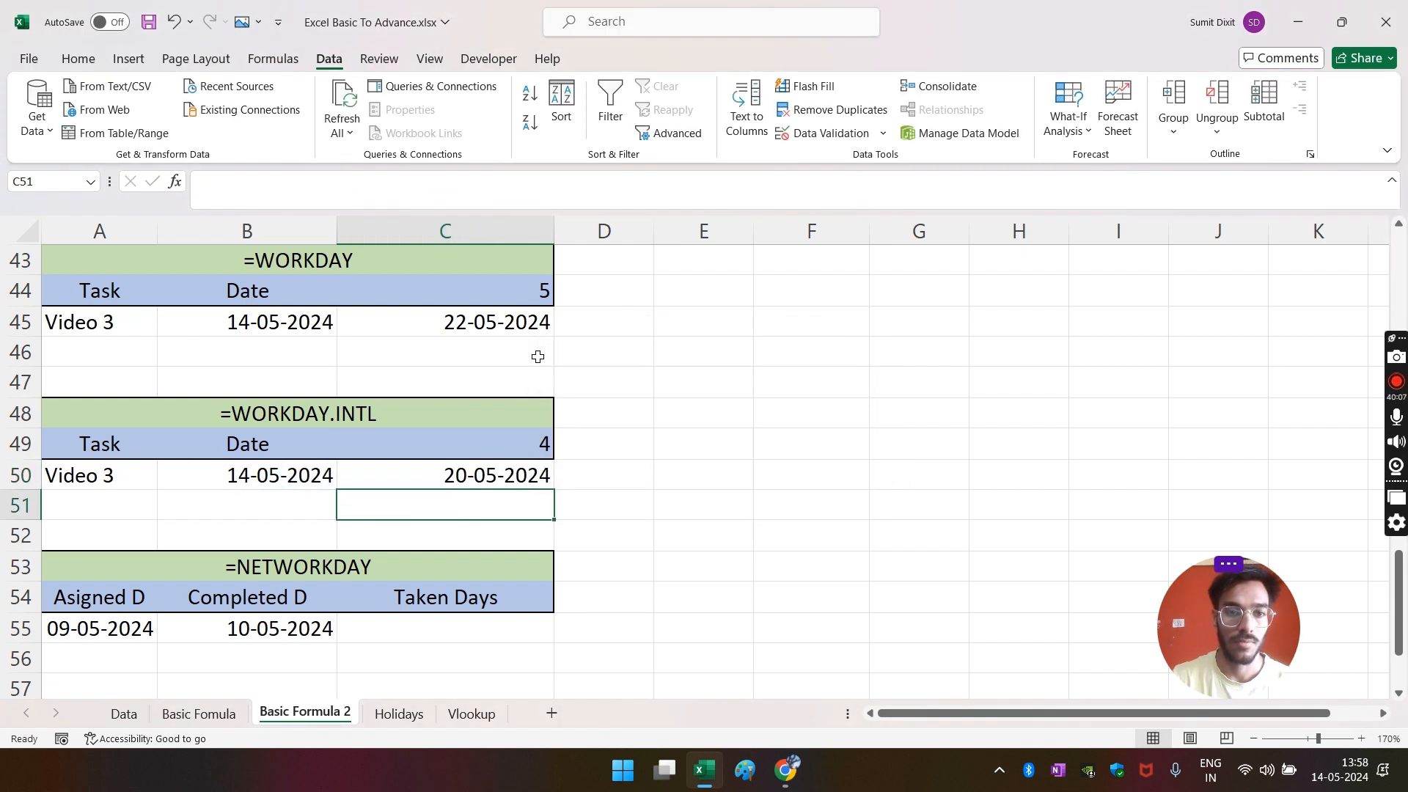
pyautogui.press('Up')
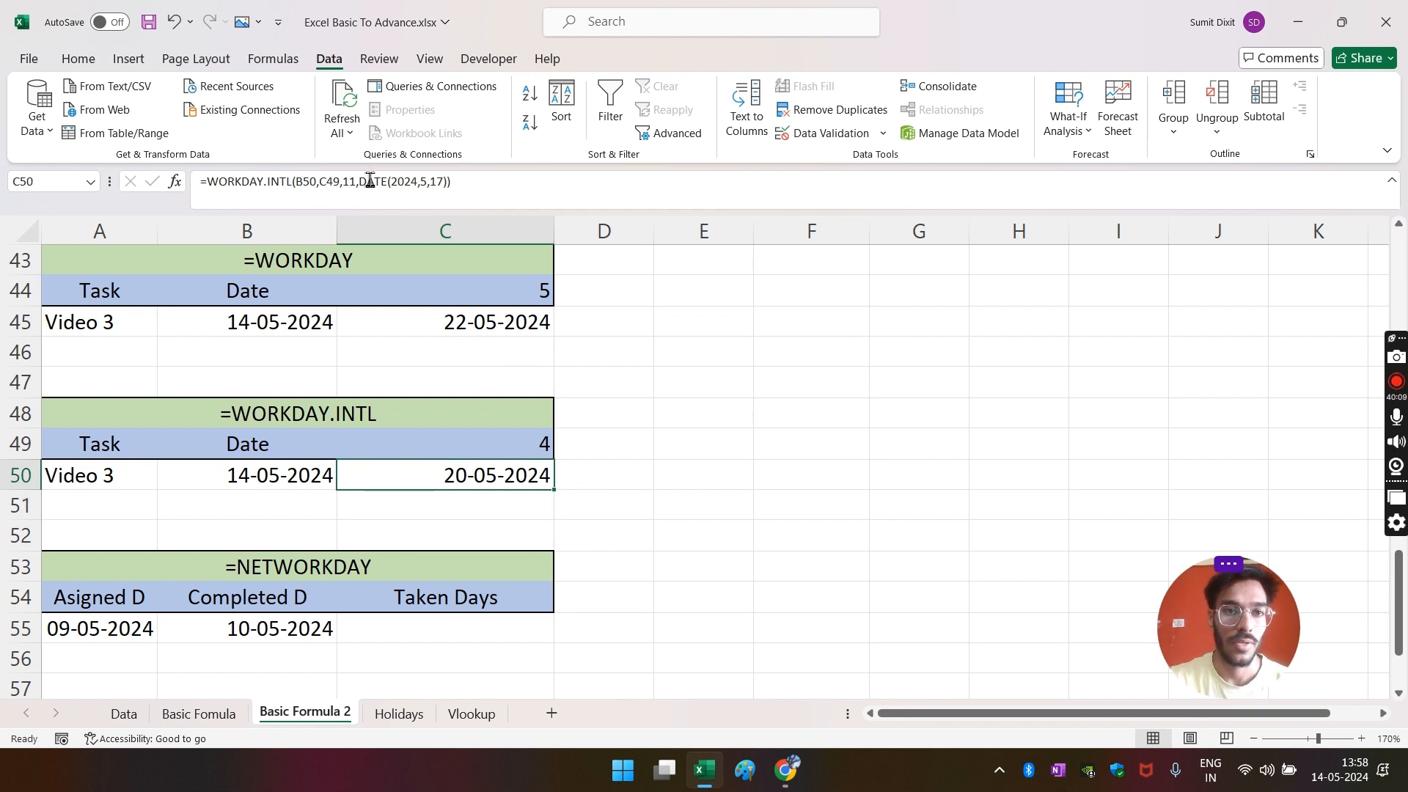
# - Replace C50's DATE holiday argument with the Holidays!A:A column range
pyautogui.moveTo(360, 181); pyautogui.dragTo(446, 182)
pyautogui.press('BackSpace')
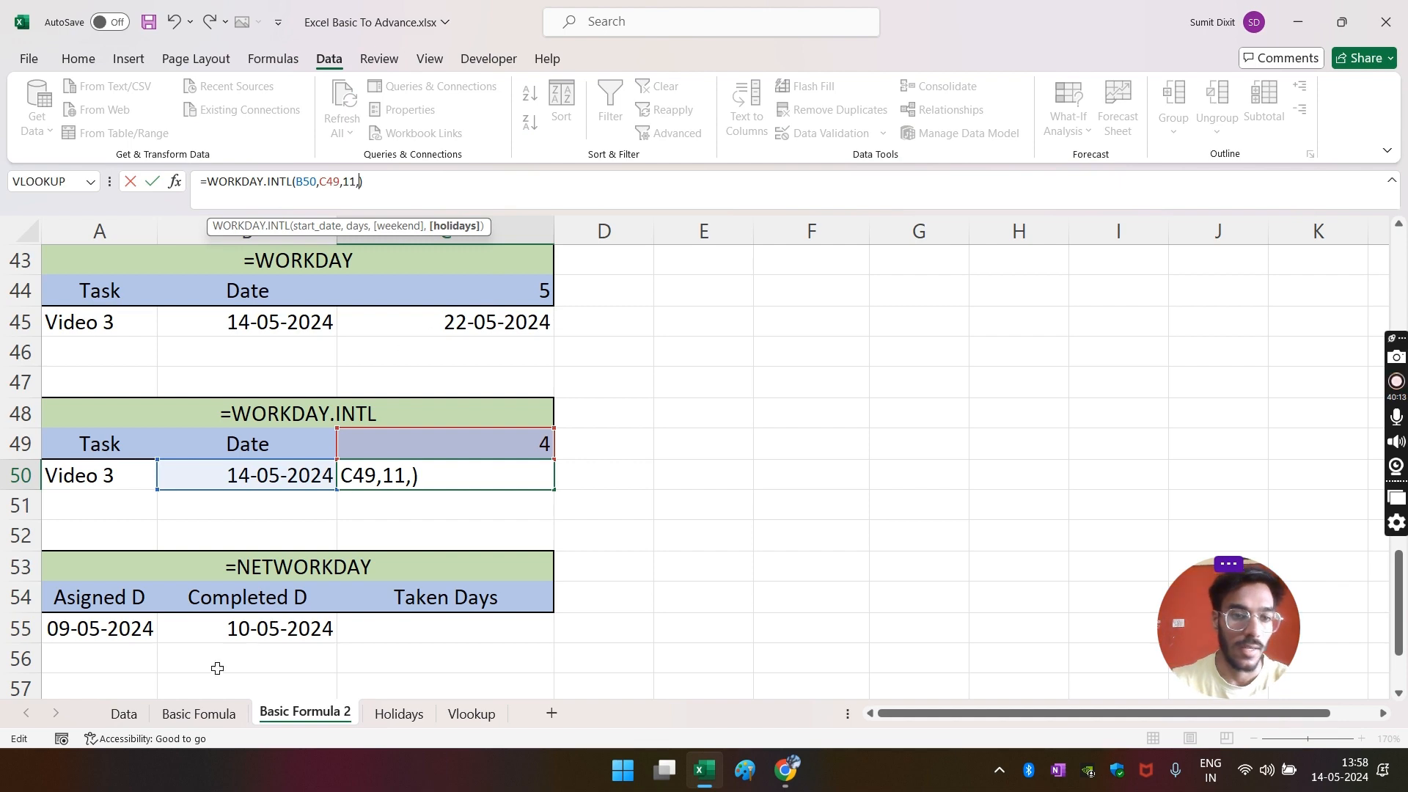
pyautogui.click(398, 714)
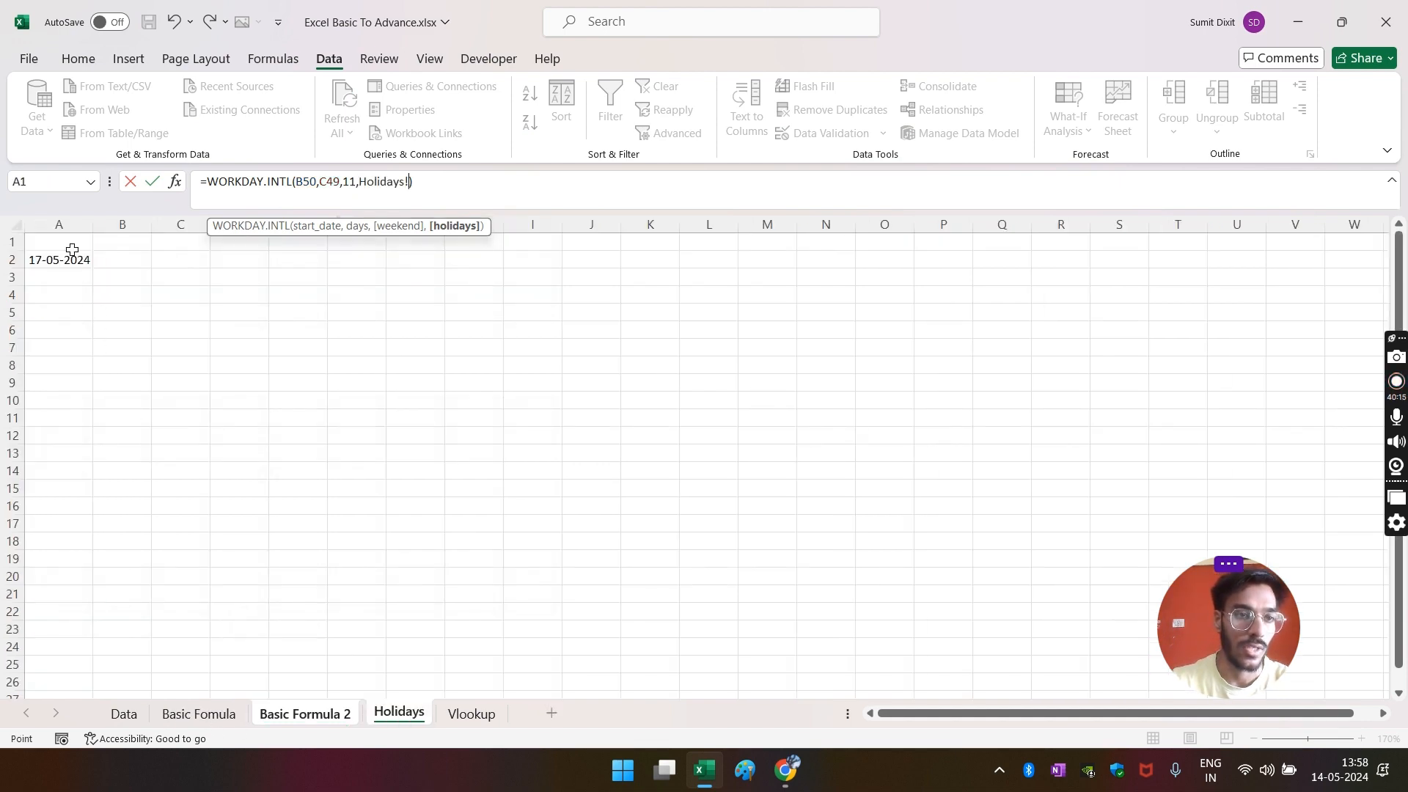
pyautogui.click(57, 228)
pyautogui.press('Return')
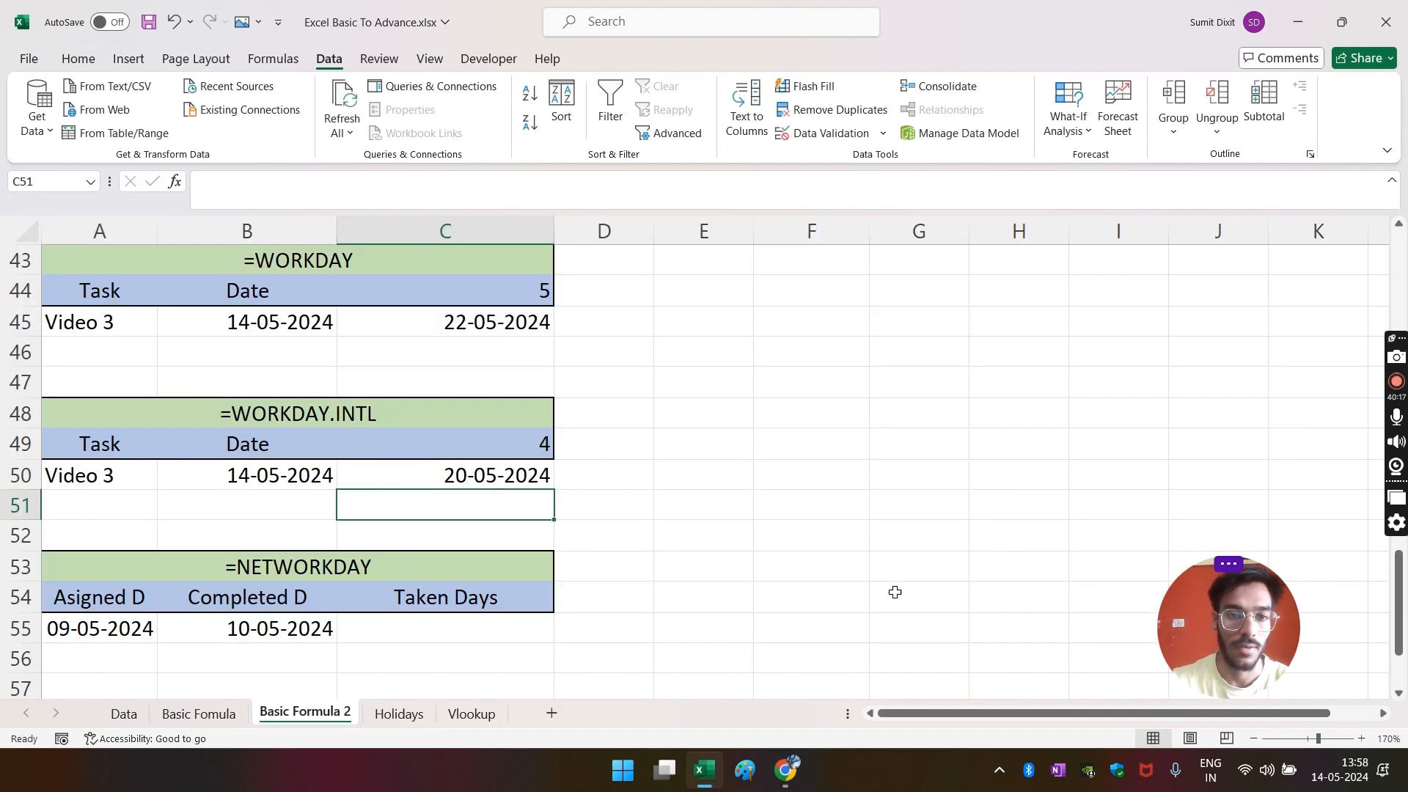
# - Review C50's updated formula against the B50 start date
pyautogui.click(703, 596)
pyautogui.click(531, 477)
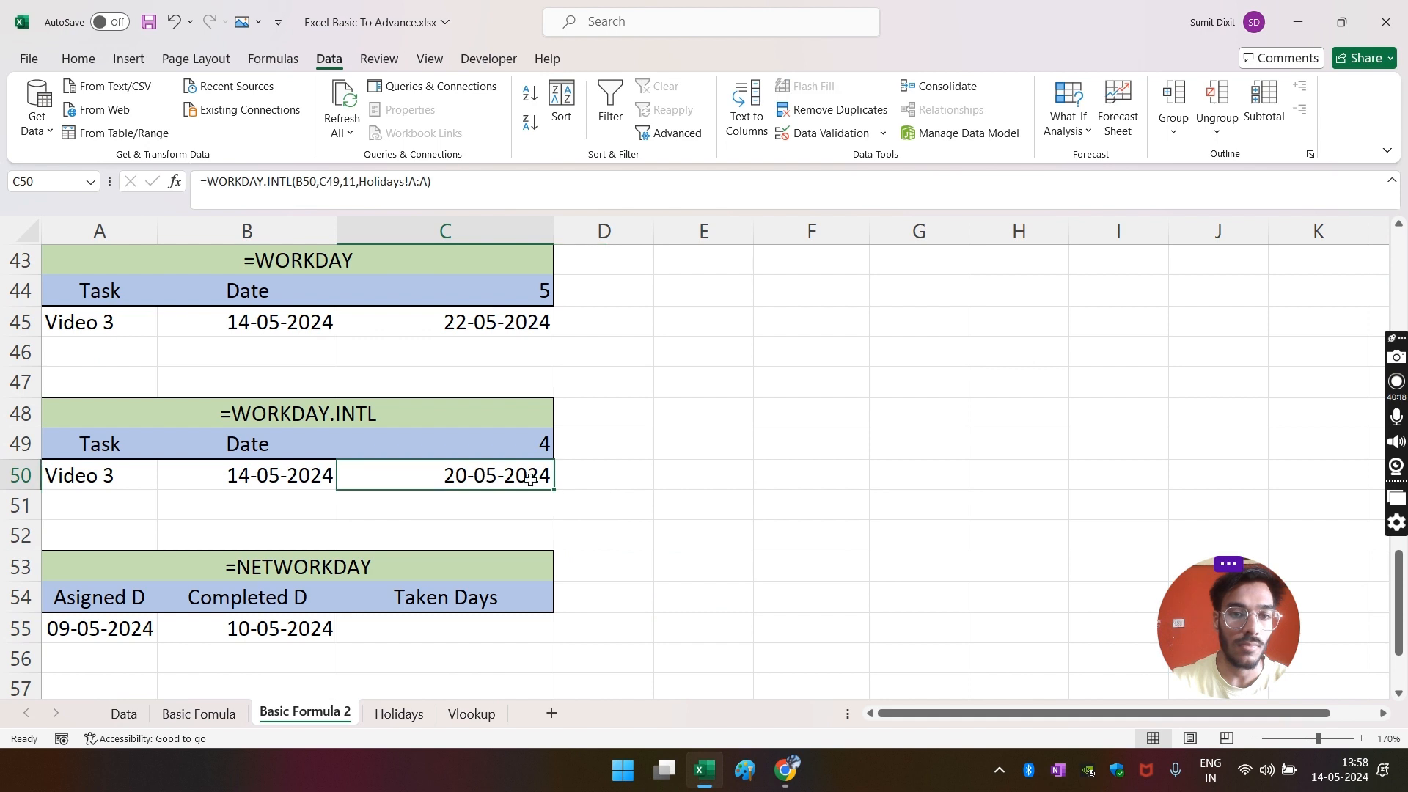
pyautogui.click(293, 481)
pyautogui.click(499, 475)
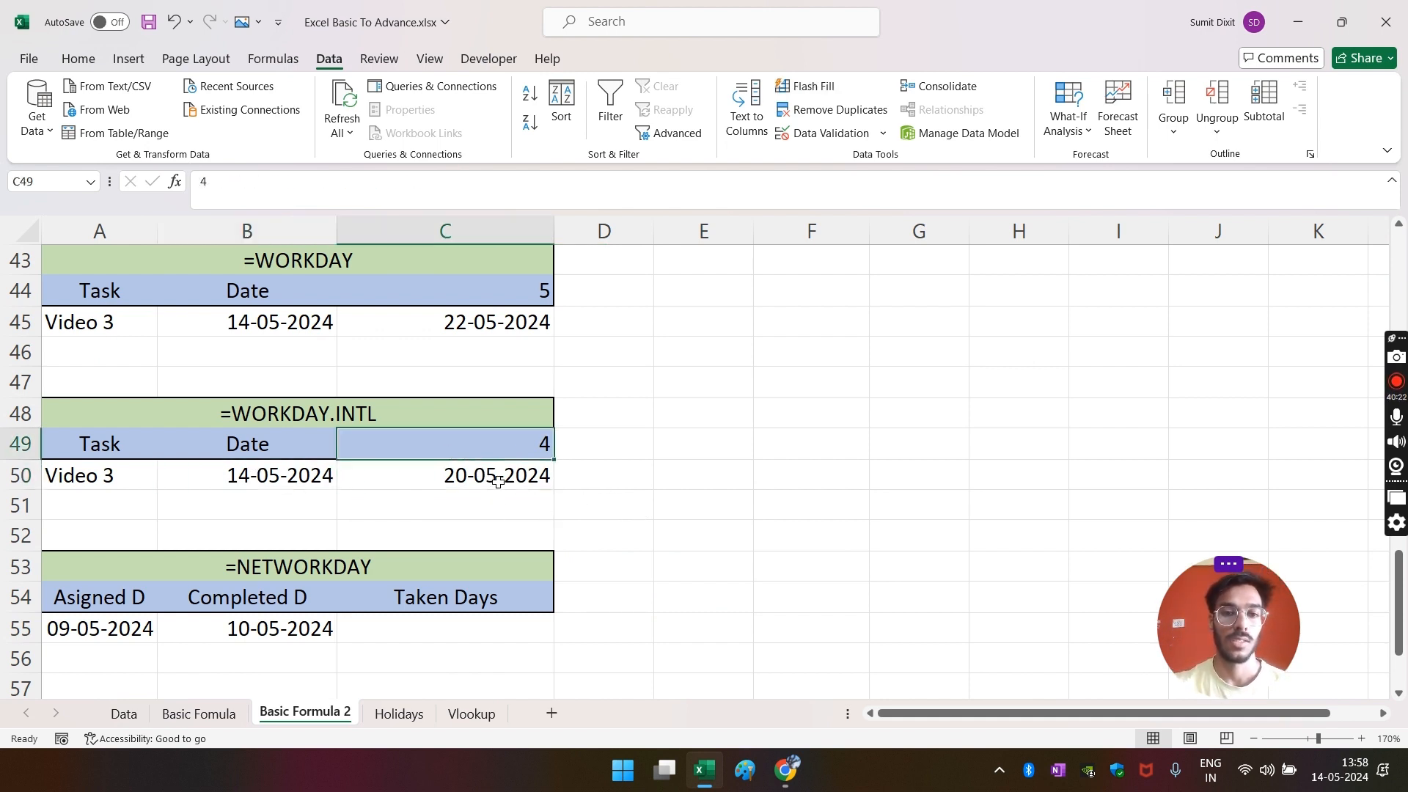
pyautogui.click(1339, 770)
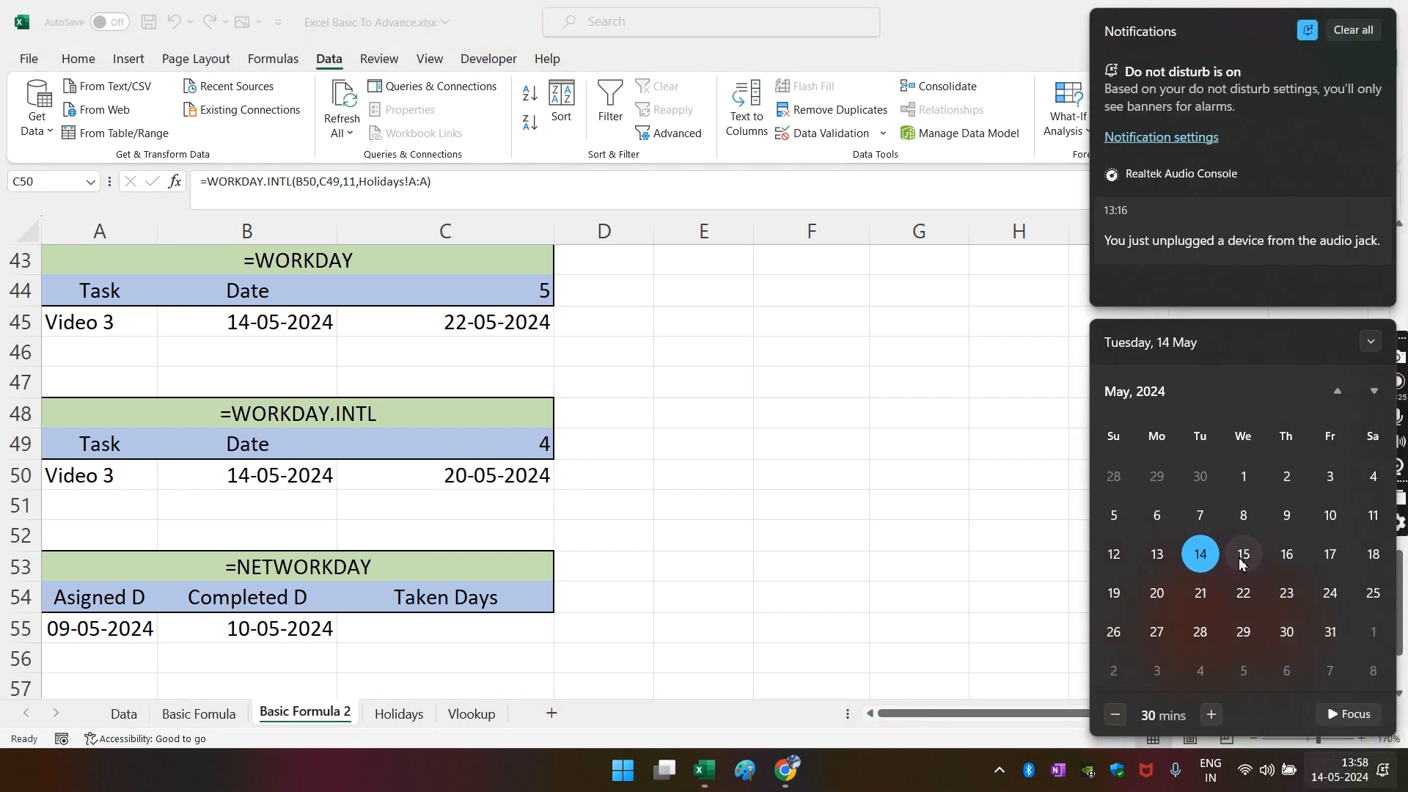
# - Check 16, 18 and 20 May 2024 in the Windows calendar, then return to the worksheet
pyautogui.click(1287, 555)
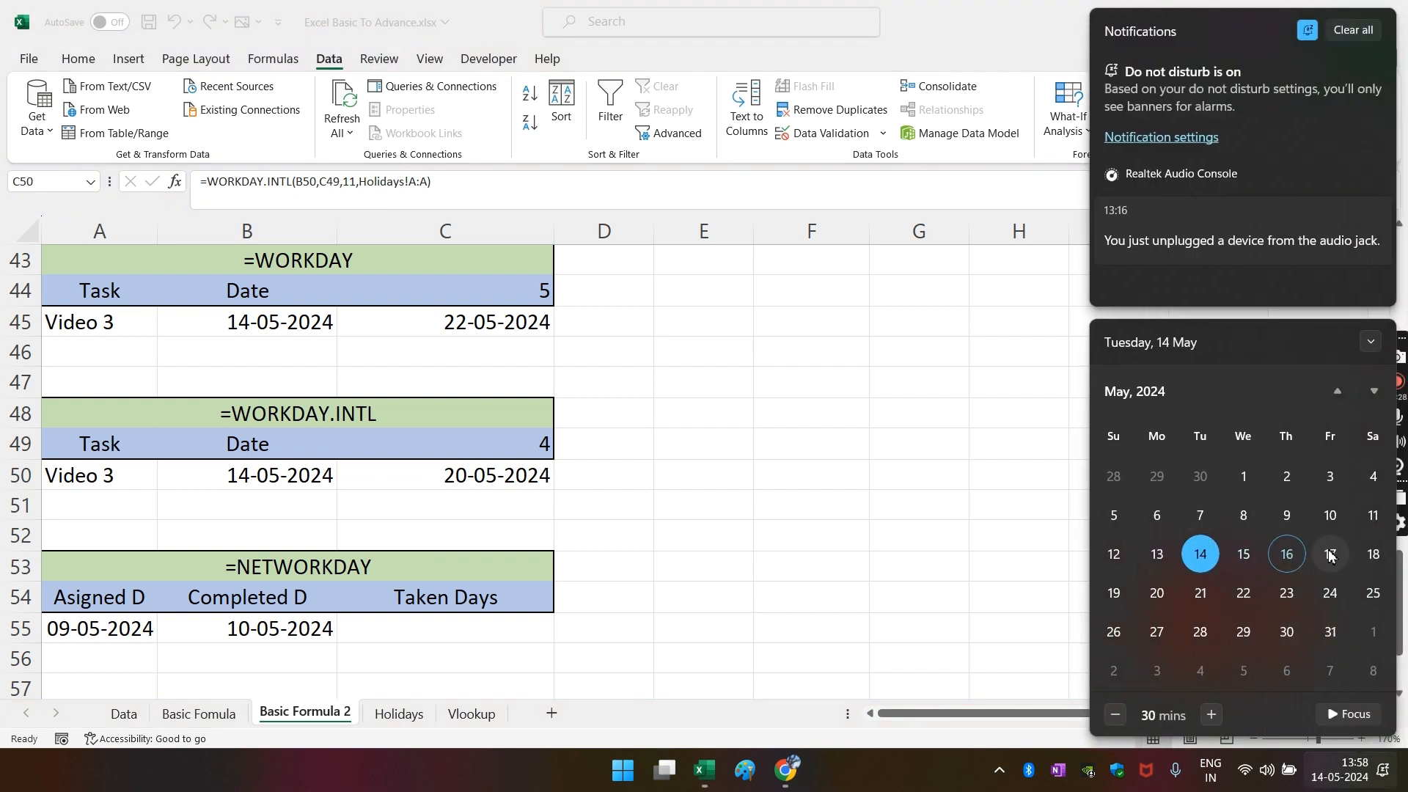
pyautogui.click(1373, 555)
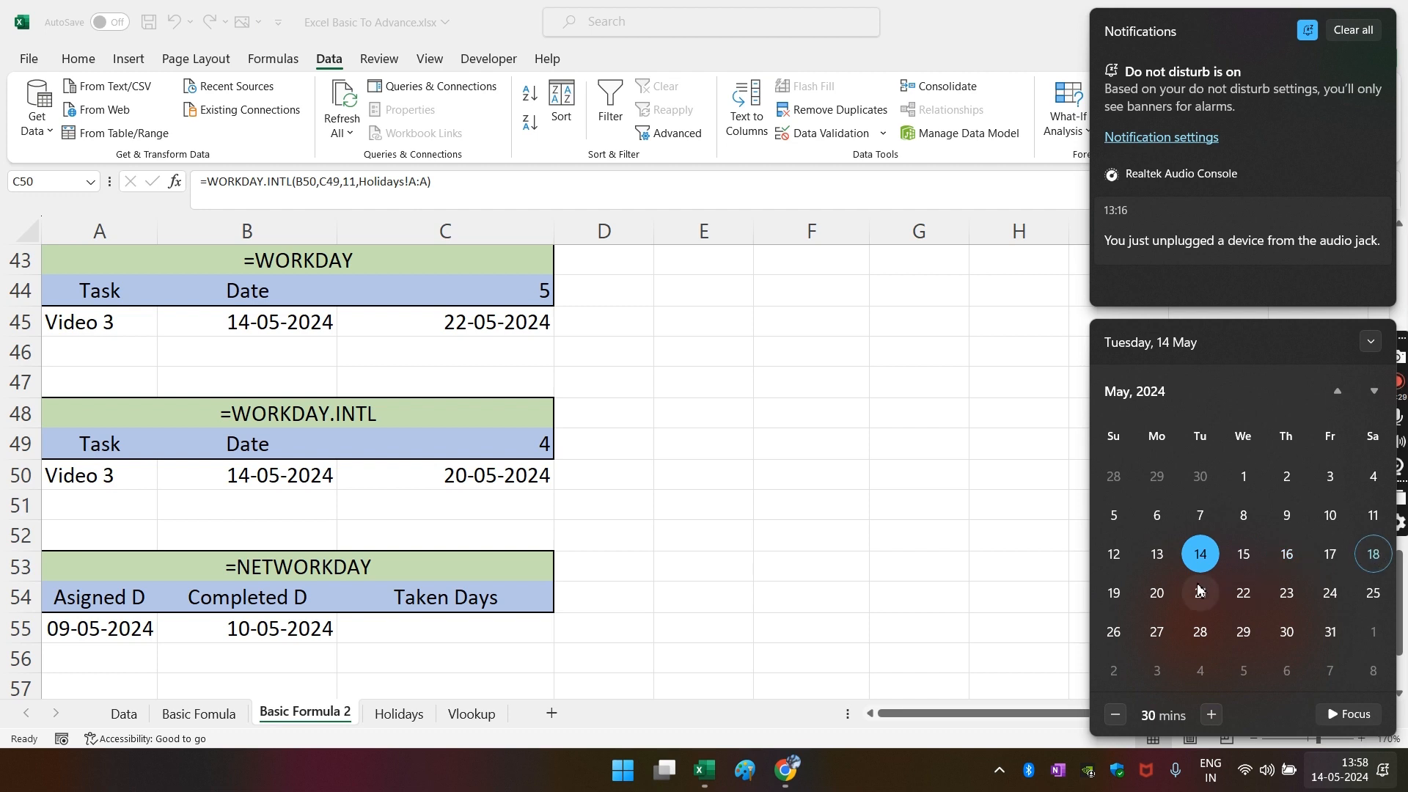
pyautogui.click(1158, 594)
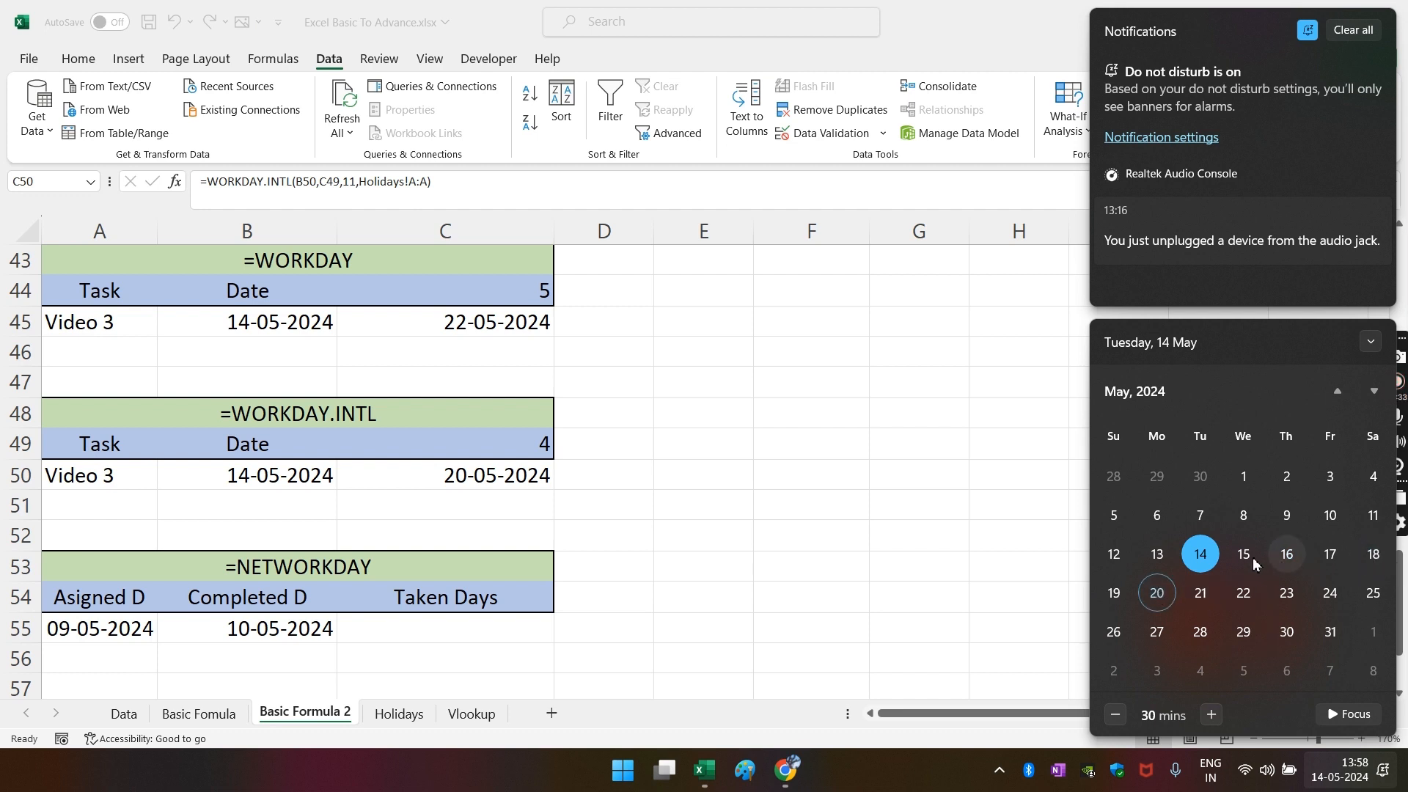
pyautogui.click(1287, 555)
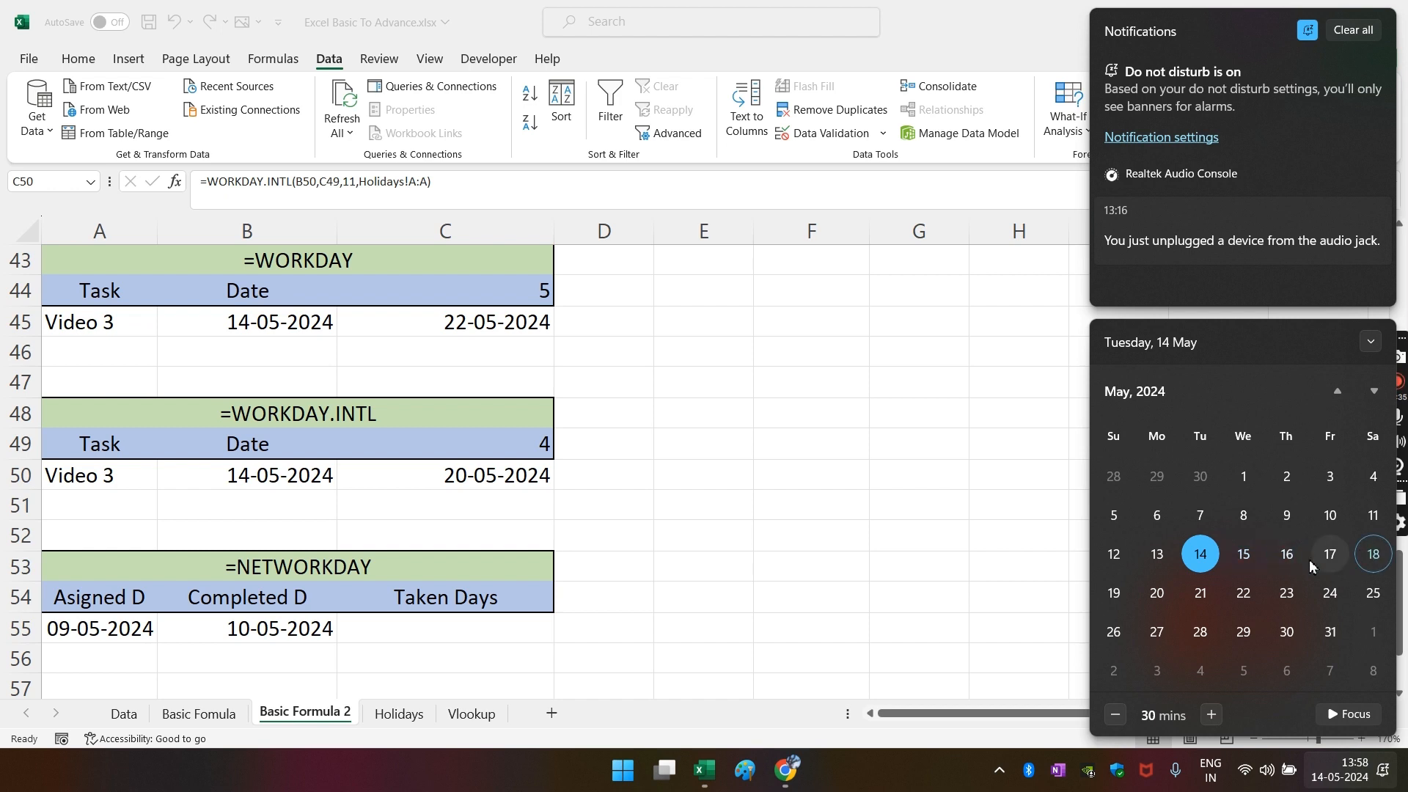
pyautogui.click(509, 455)
pyautogui.click(509, 455)
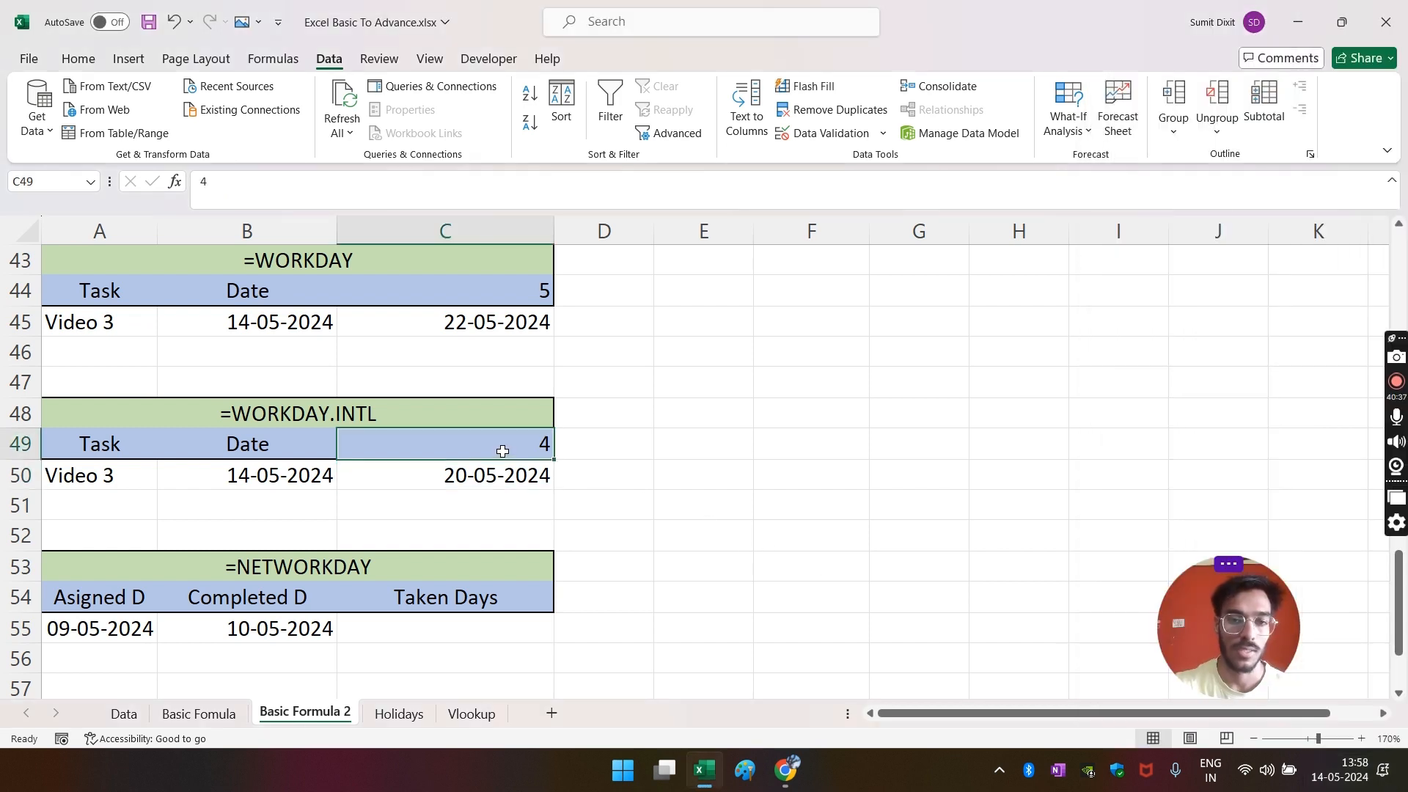
# - Set the C49 day count to 5 and add 18-05-2024 as a second holiday in Holidays A3
pyautogui.write('5')
pyautogui.press('Return')
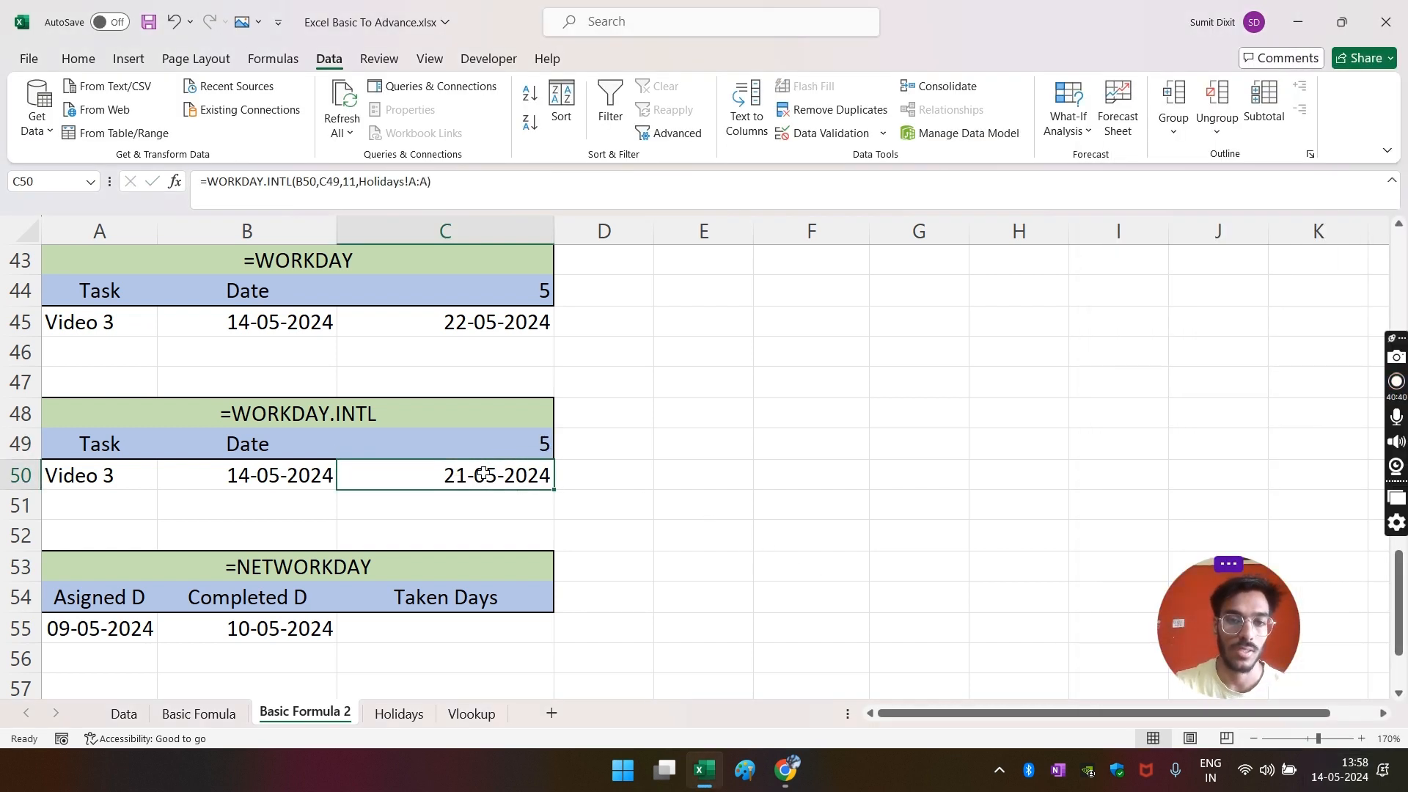
pyautogui.click(398, 713)
pyautogui.click(53, 282)
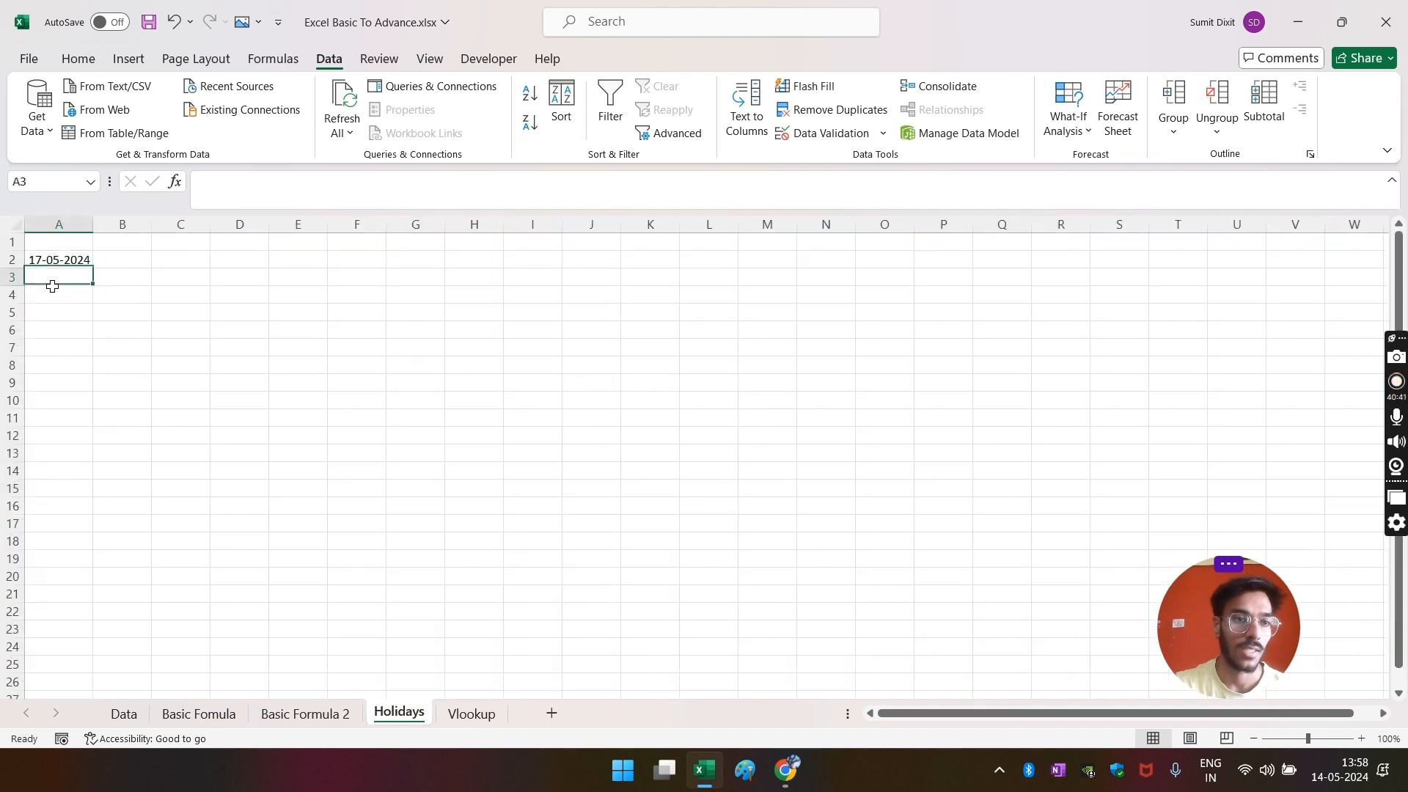
pyautogui.hotkey('ctrl', 'd')
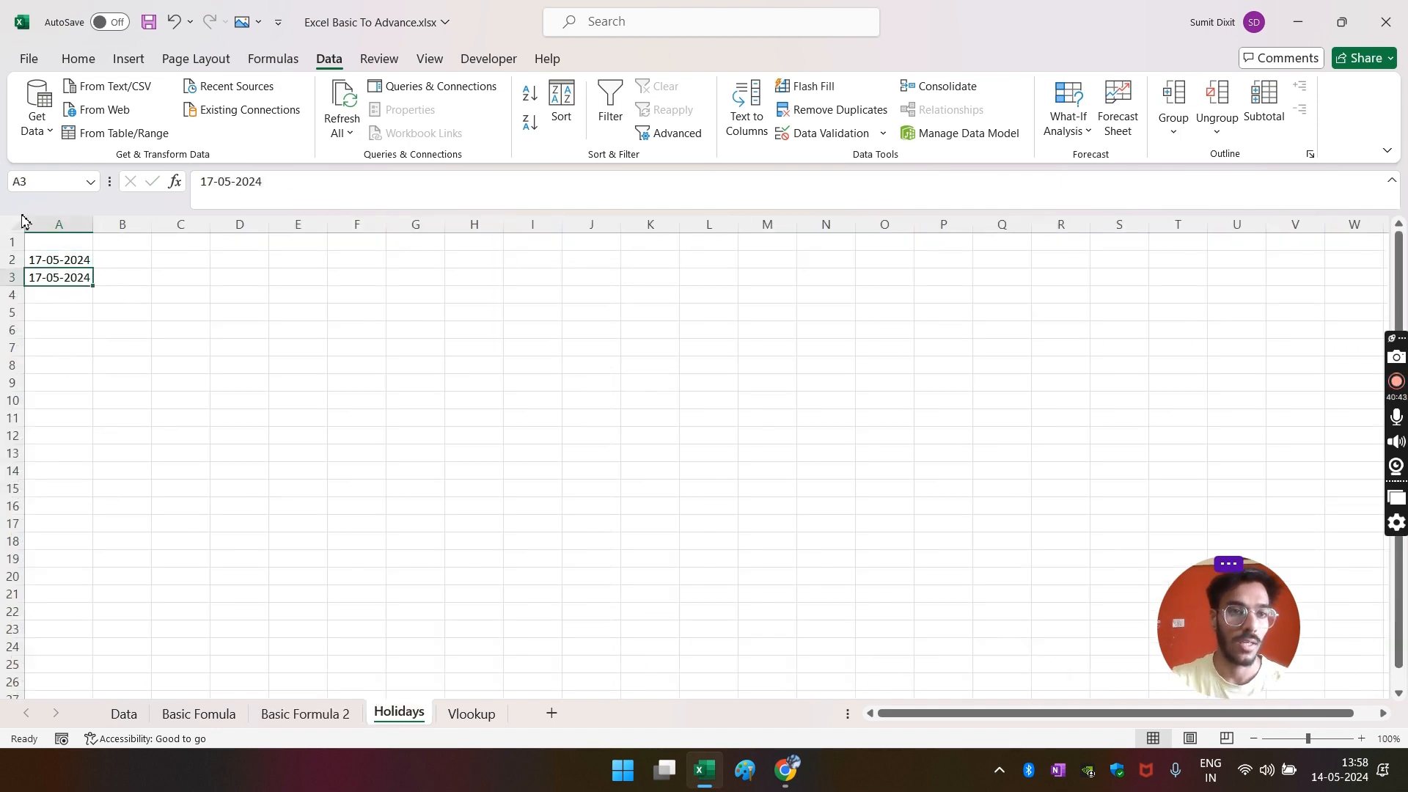
pyautogui.click(206, 180)
pyautogui.press('Delete')
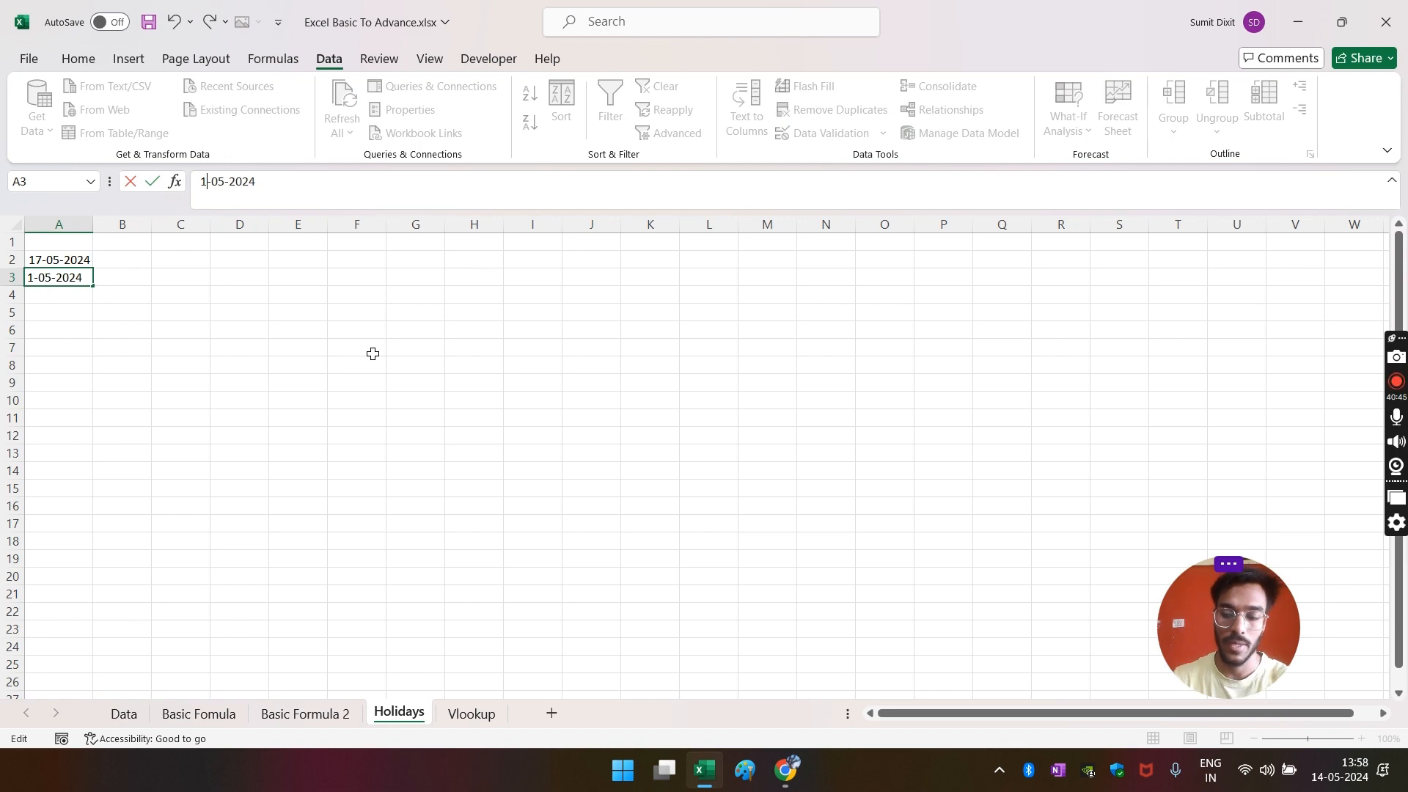
pyautogui.write('8')
pyautogui.press('Return')
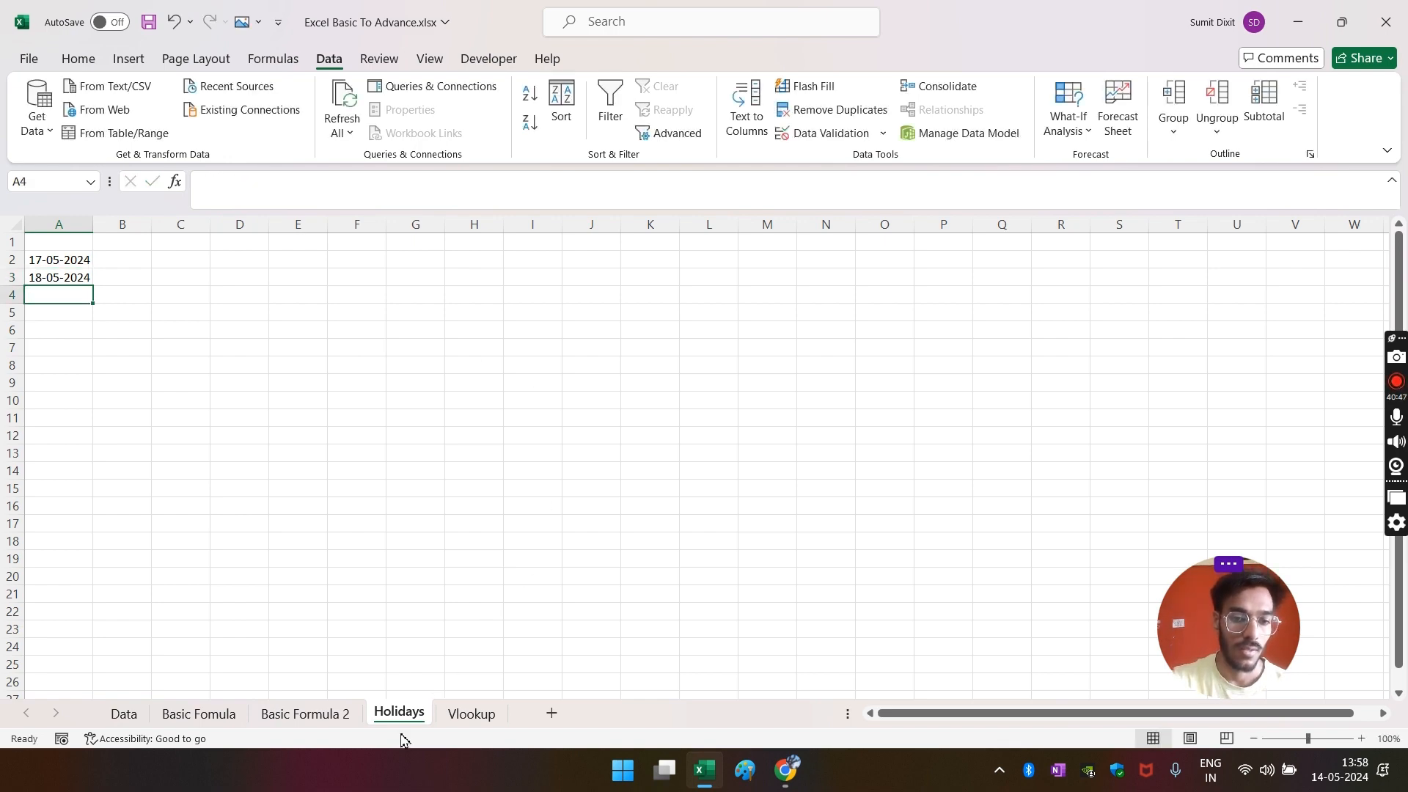
# - Change the C49 day count to 4 and check 16 May on the calendar
pyautogui.click(300, 713)
pyautogui.click(516, 458)
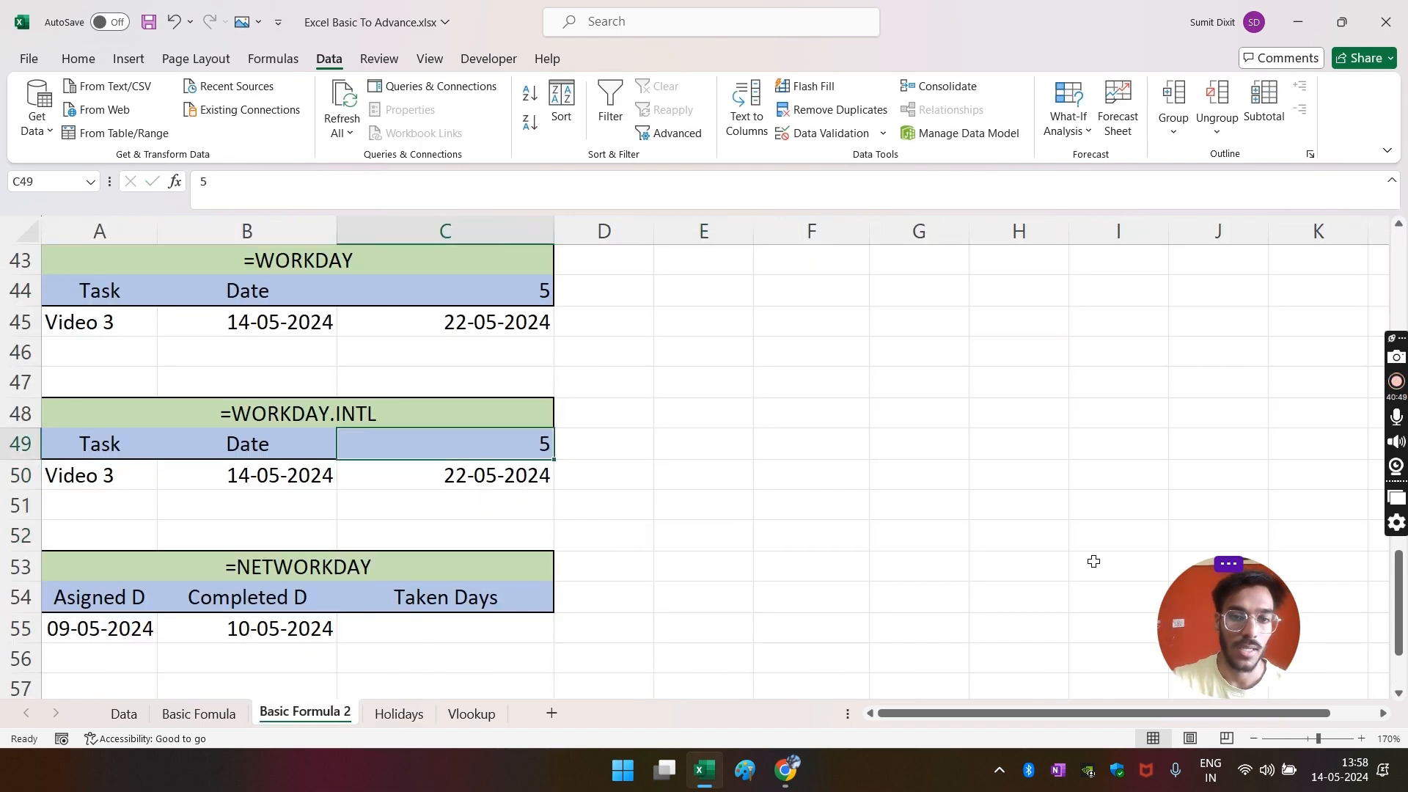
pyautogui.write('4')
pyautogui.press('Return')
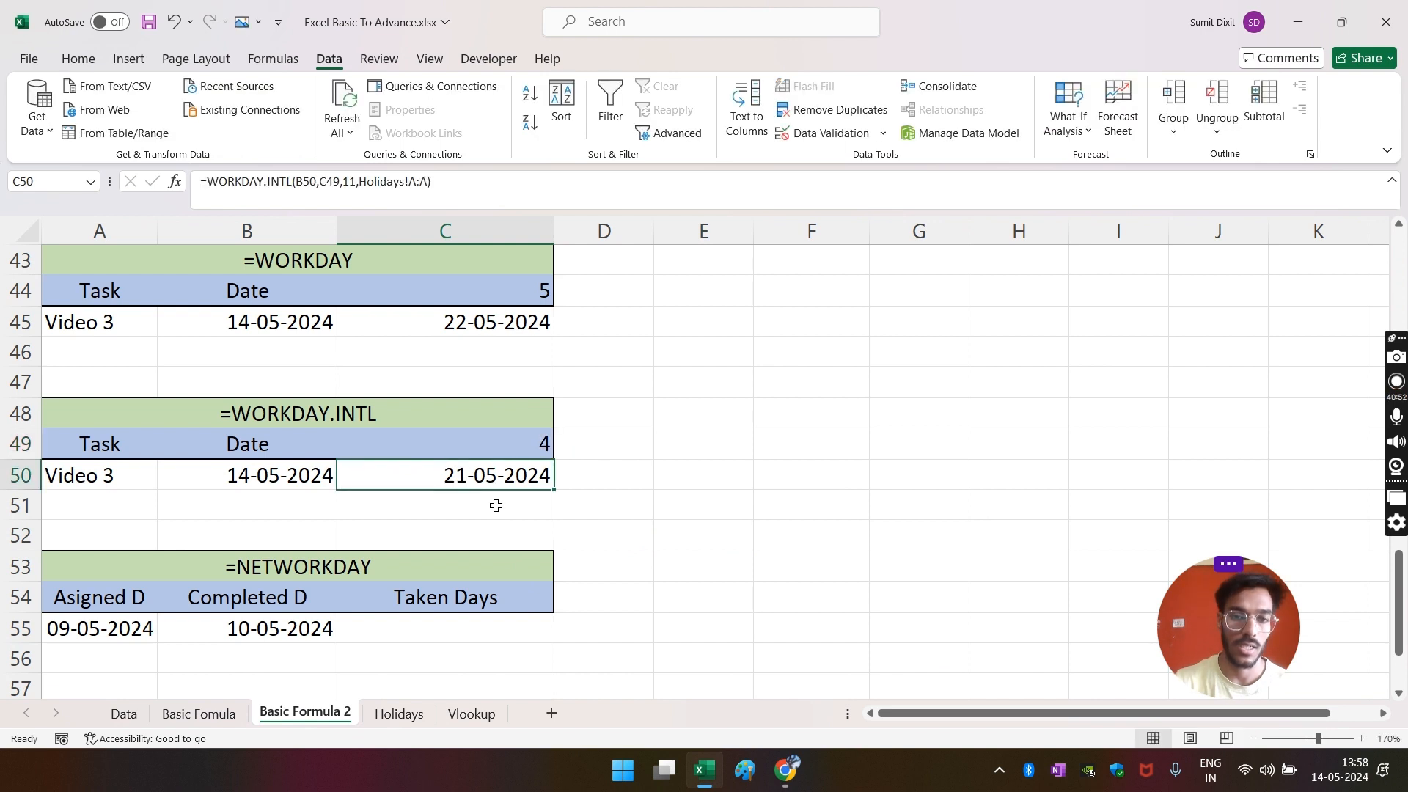
pyautogui.click(1326, 777)
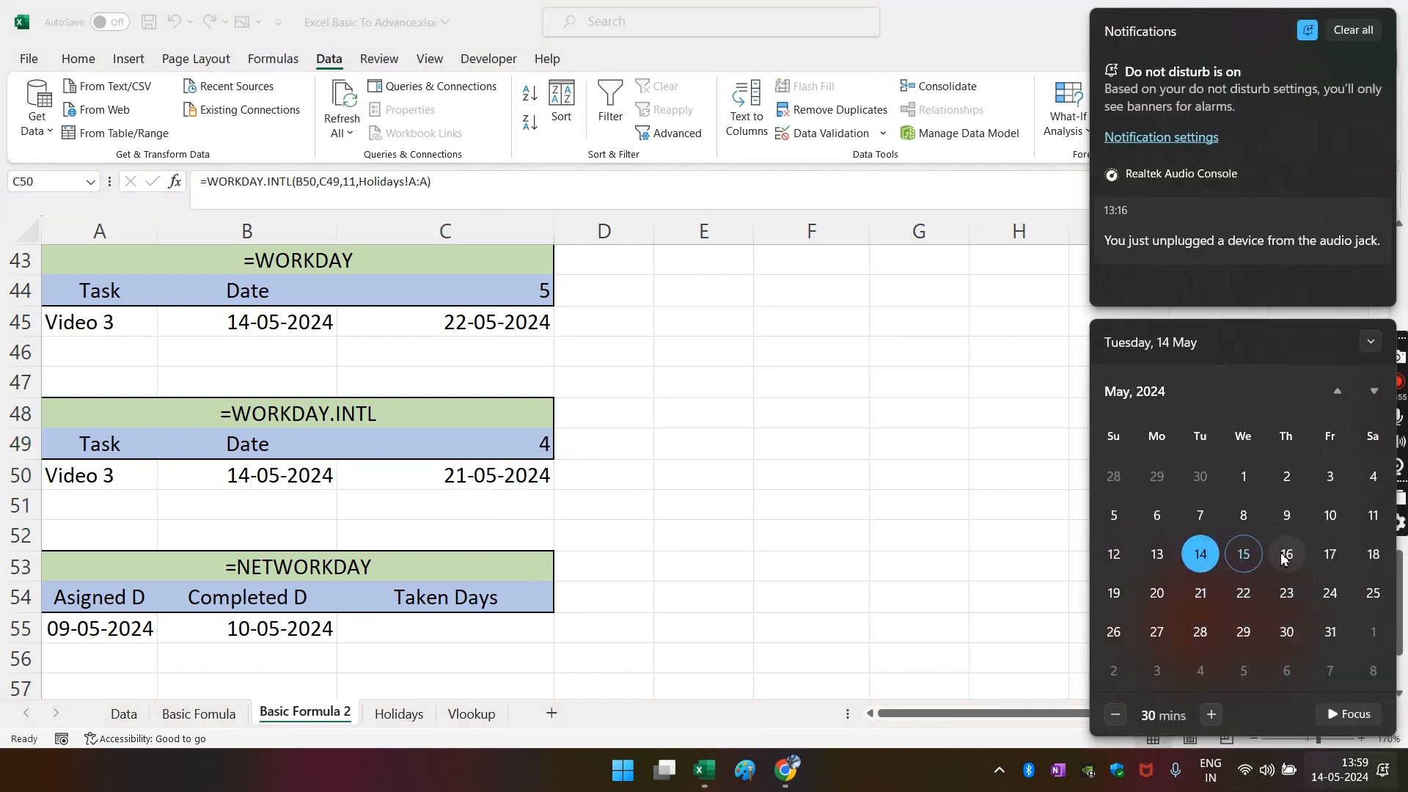
pyautogui.click(1285, 558)
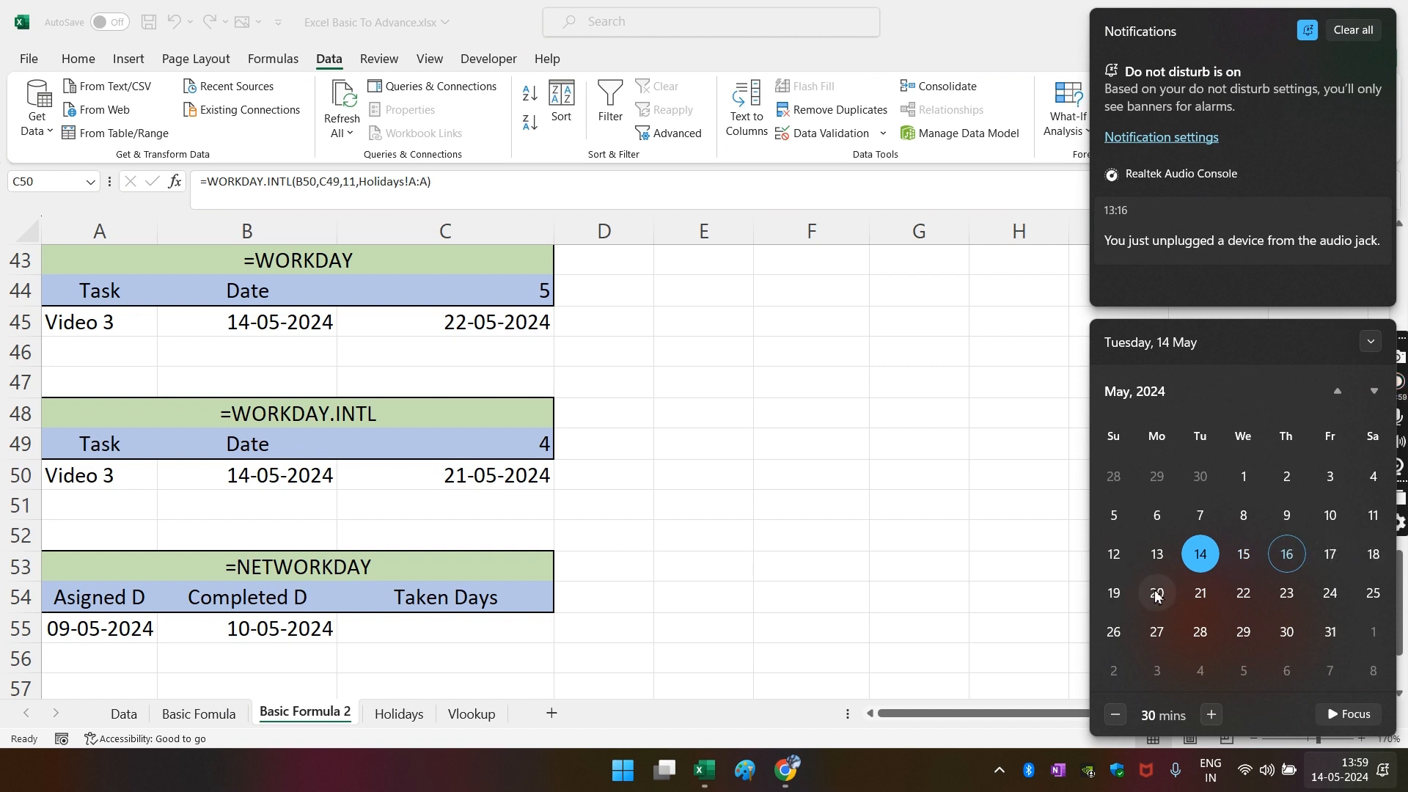
pyautogui.click(700, 518)
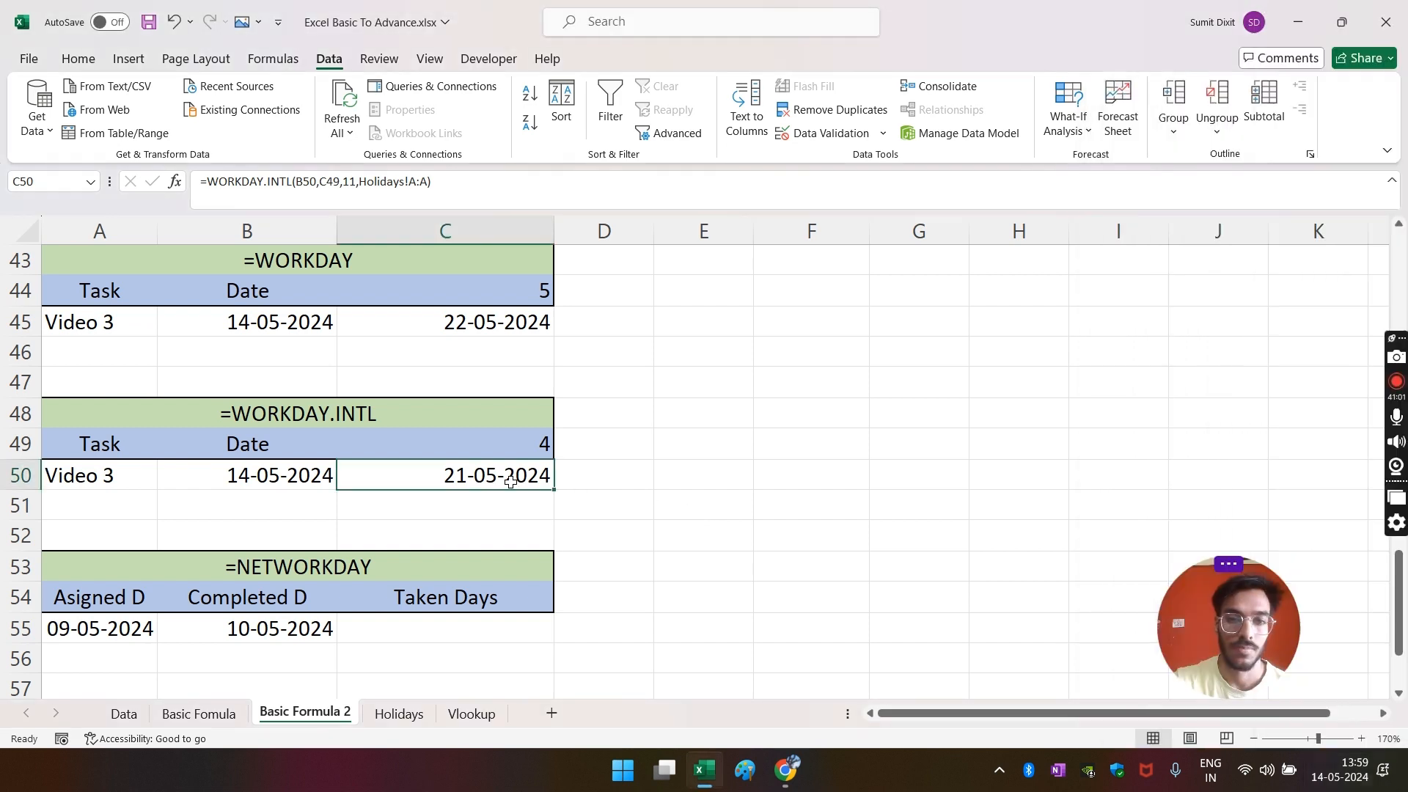
# - Set the WORKDAY.INTL day count in C49 to 30
pyautogui.click(515, 451)
pyautogui.write('30')
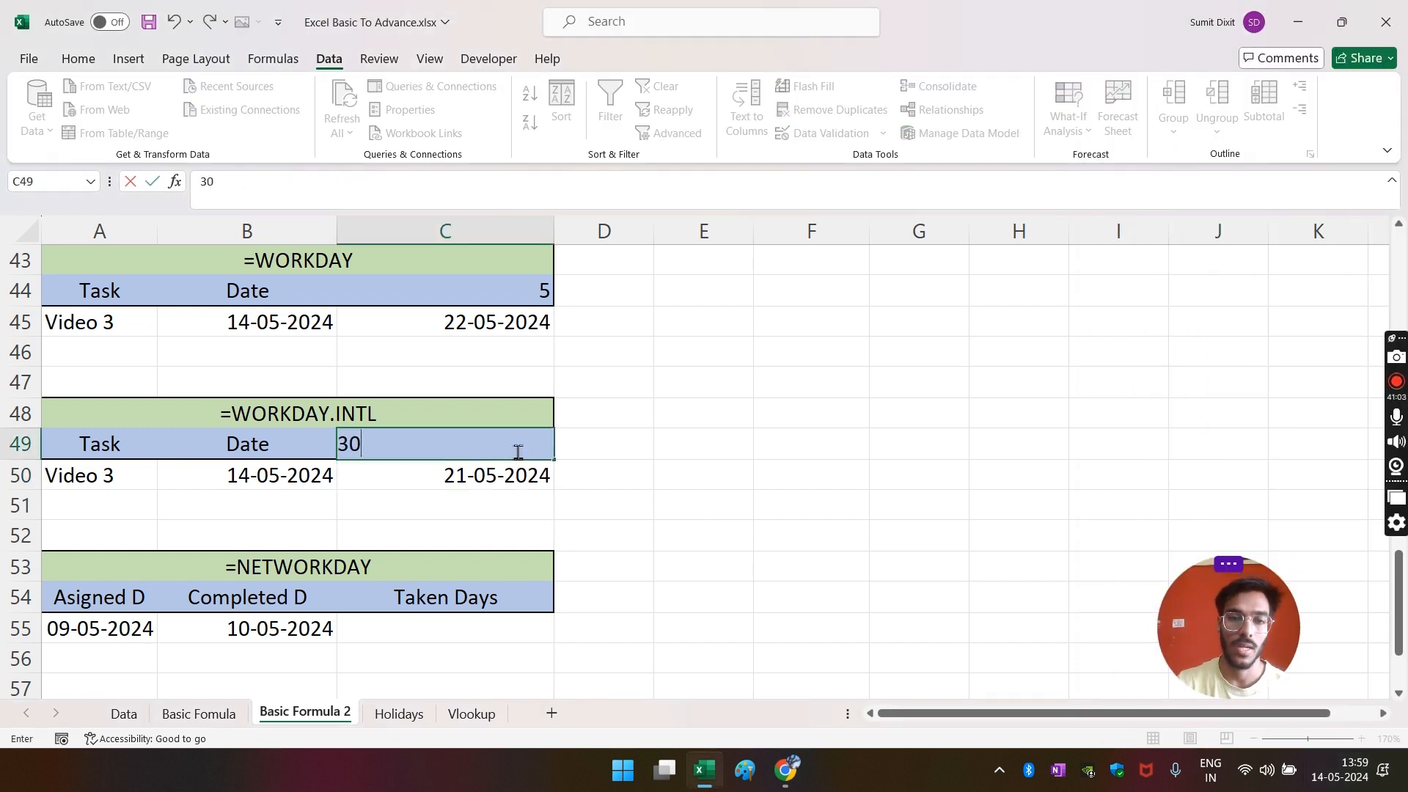
pyautogui.press('Return')
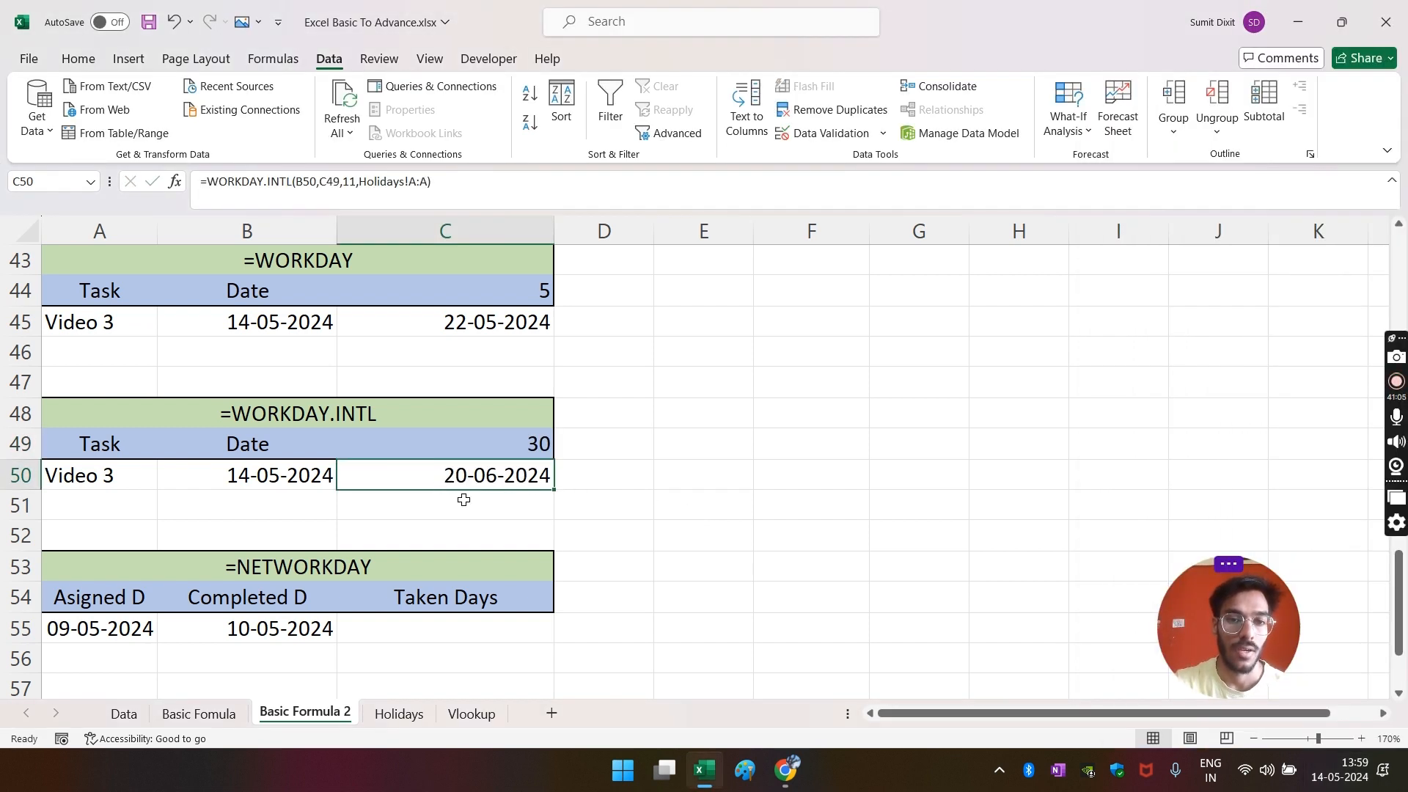
pyautogui.click(405, 714)
pyautogui.click(70, 367)
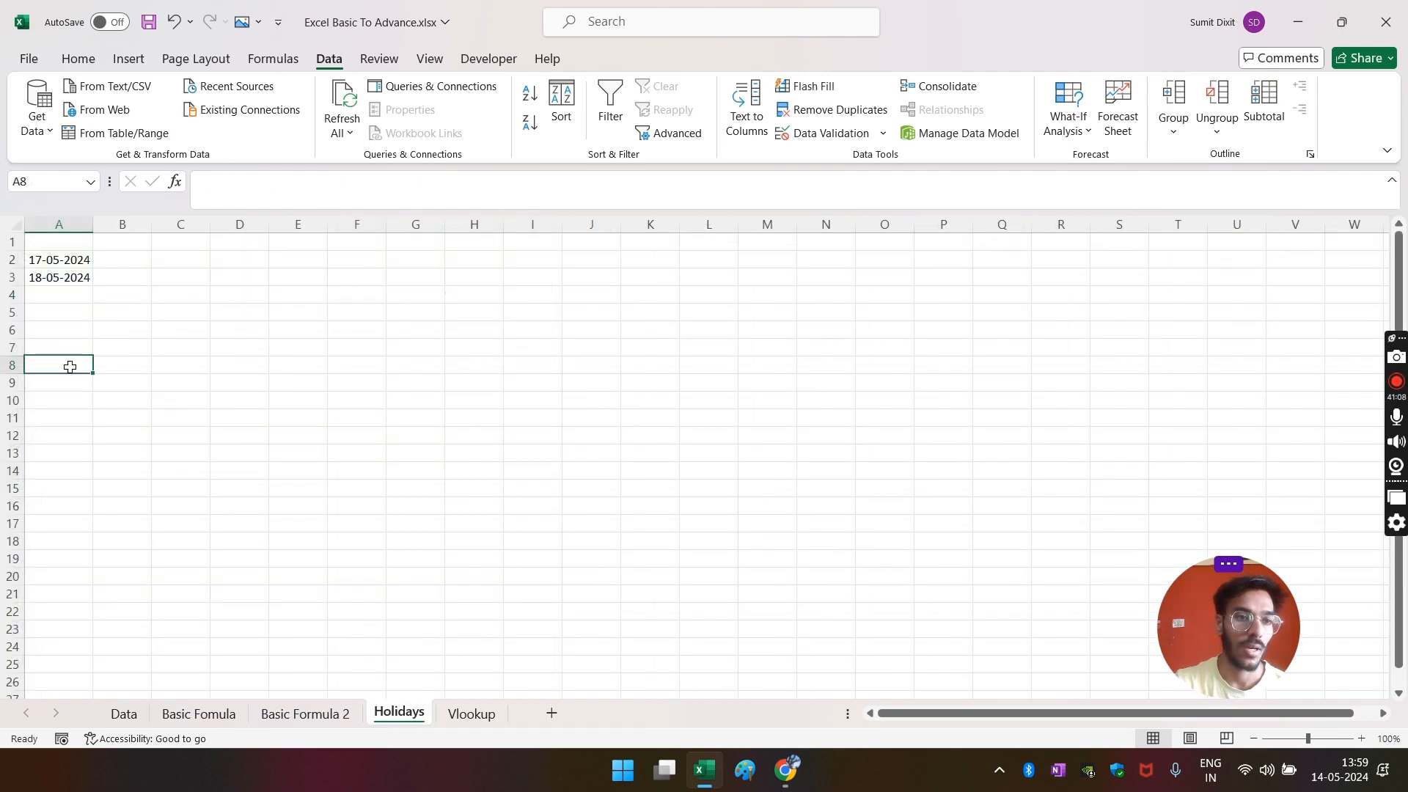
pyautogui.click(299, 715)
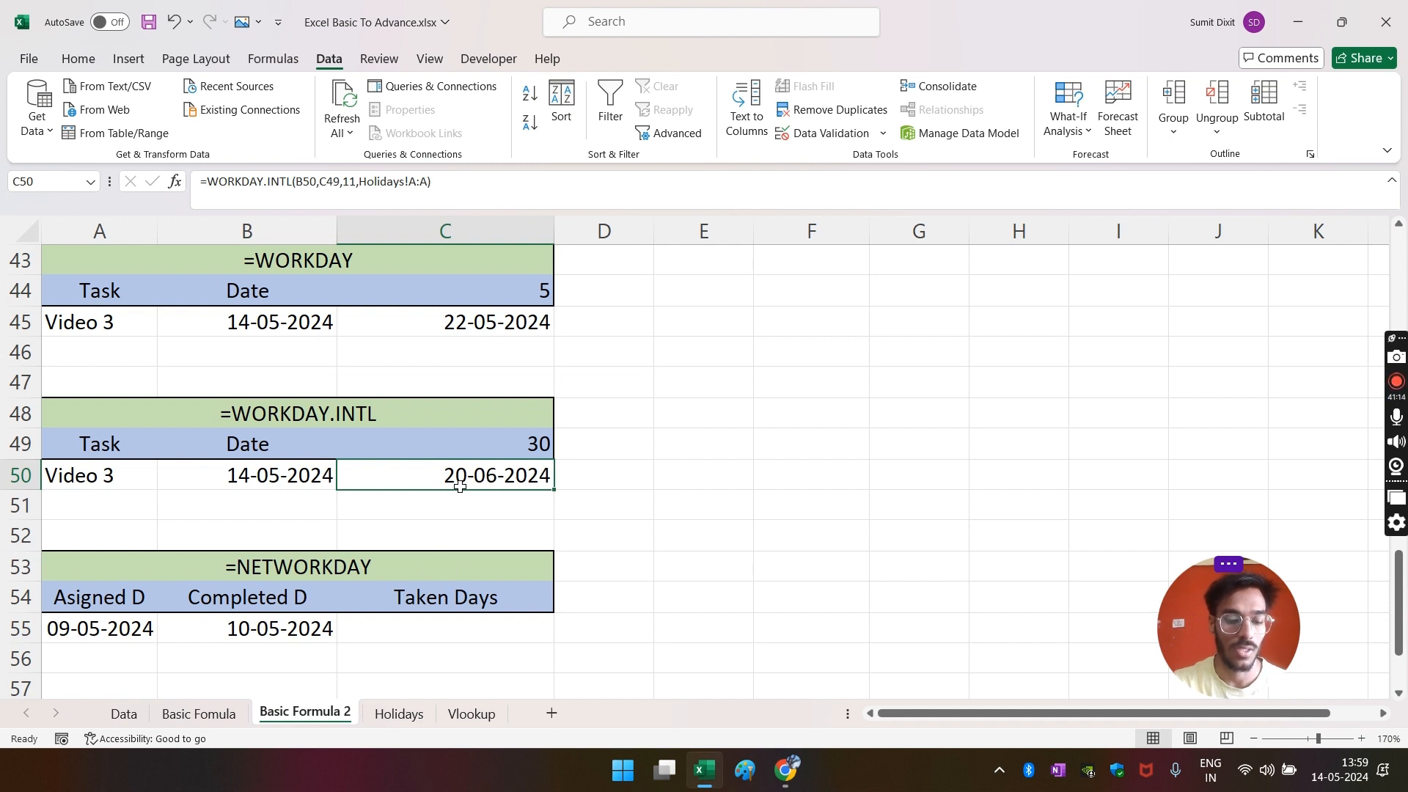
# - Paste C50's 20-06-2024 result as a value into Holidays A18
pyautogui.hotkey('ctrl', 'c')
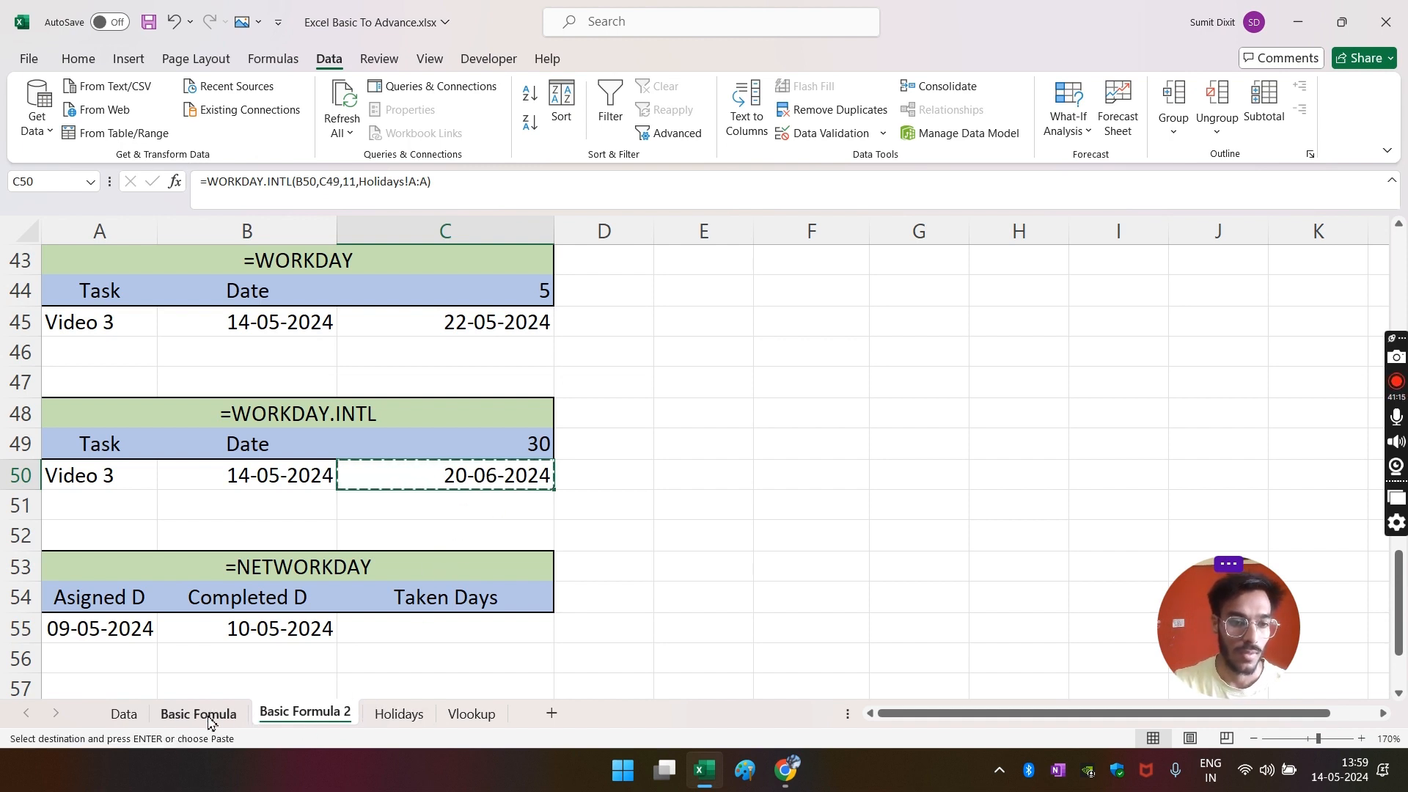
pyautogui.click(394, 716)
pyautogui.click(79, 542)
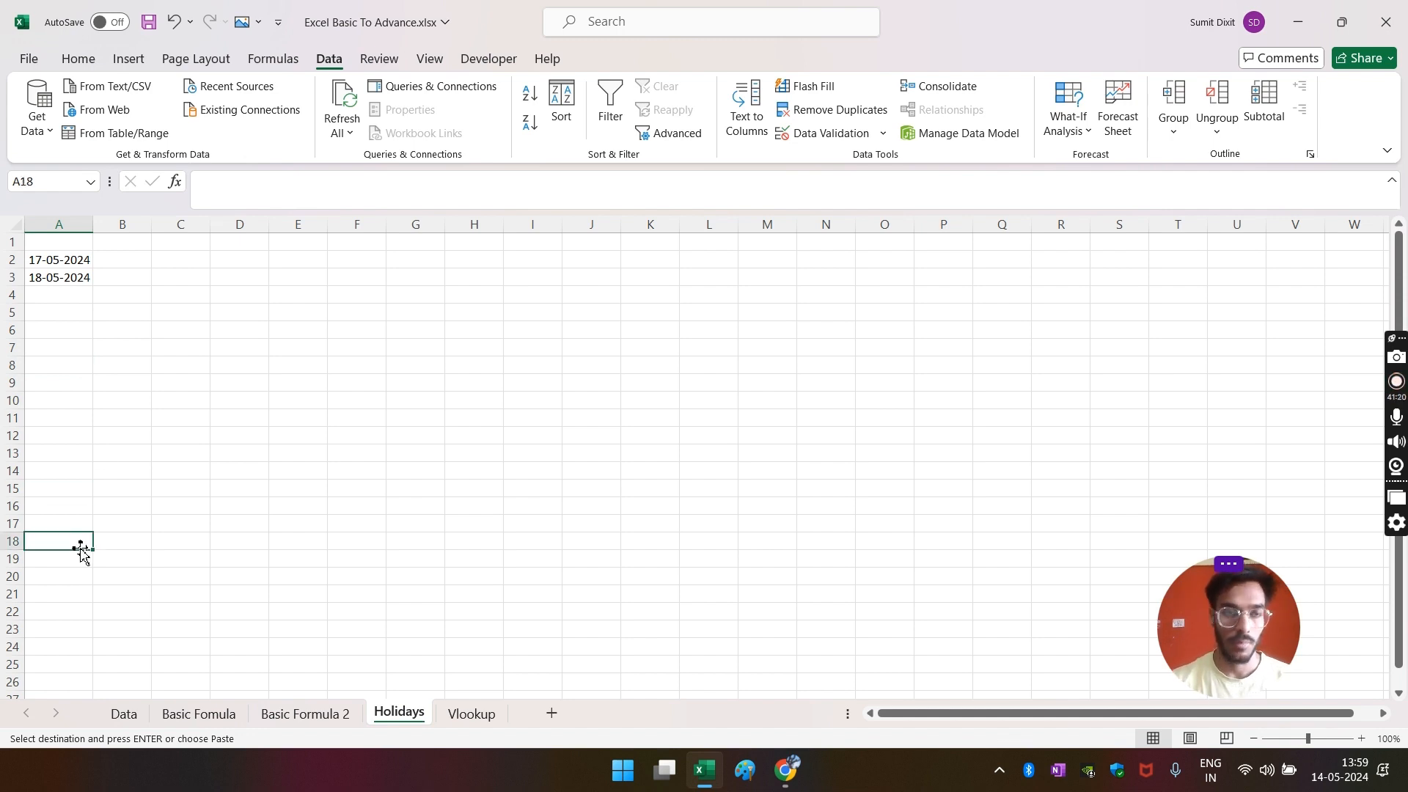
pyautogui.click(73, 58)
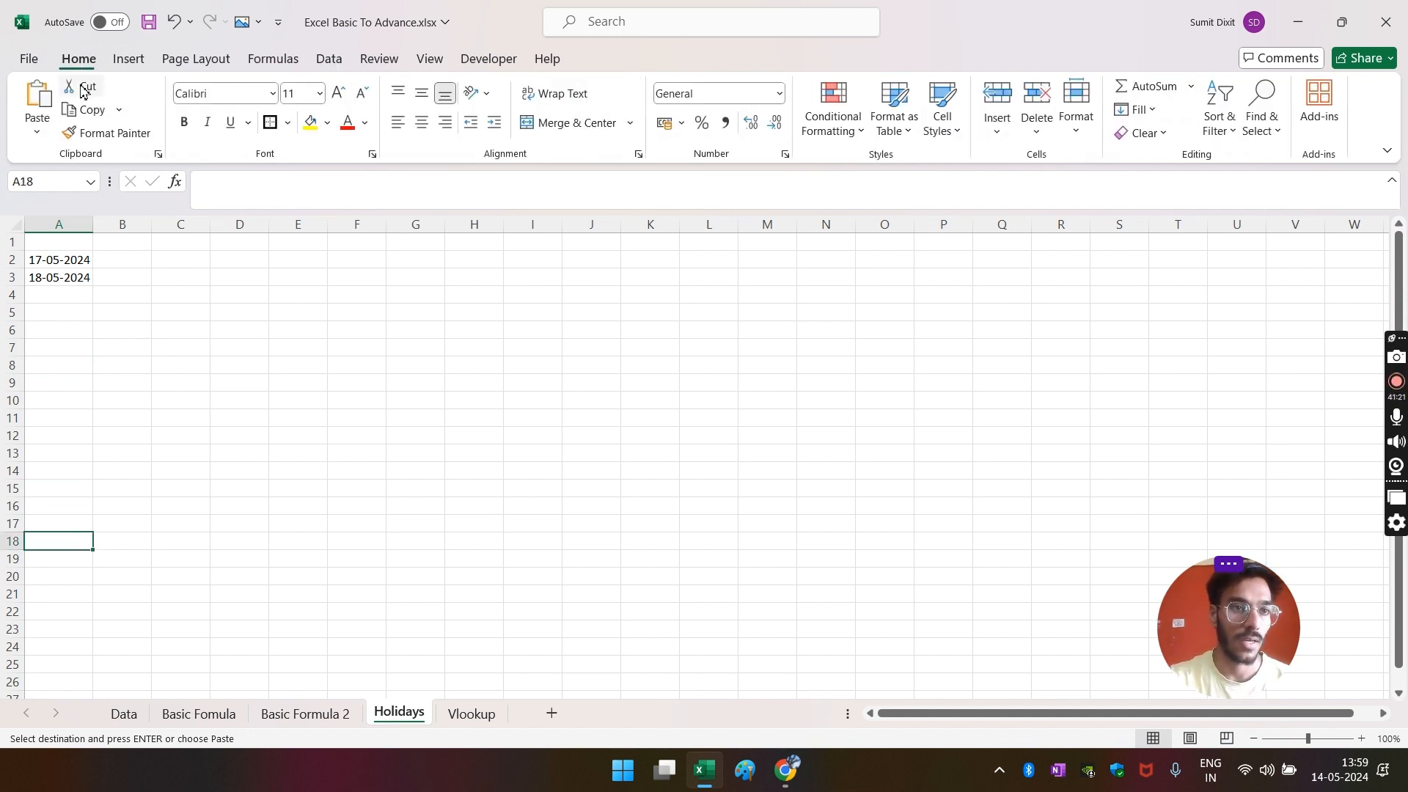
pyautogui.click(42, 123)
pyautogui.click(61, 273)
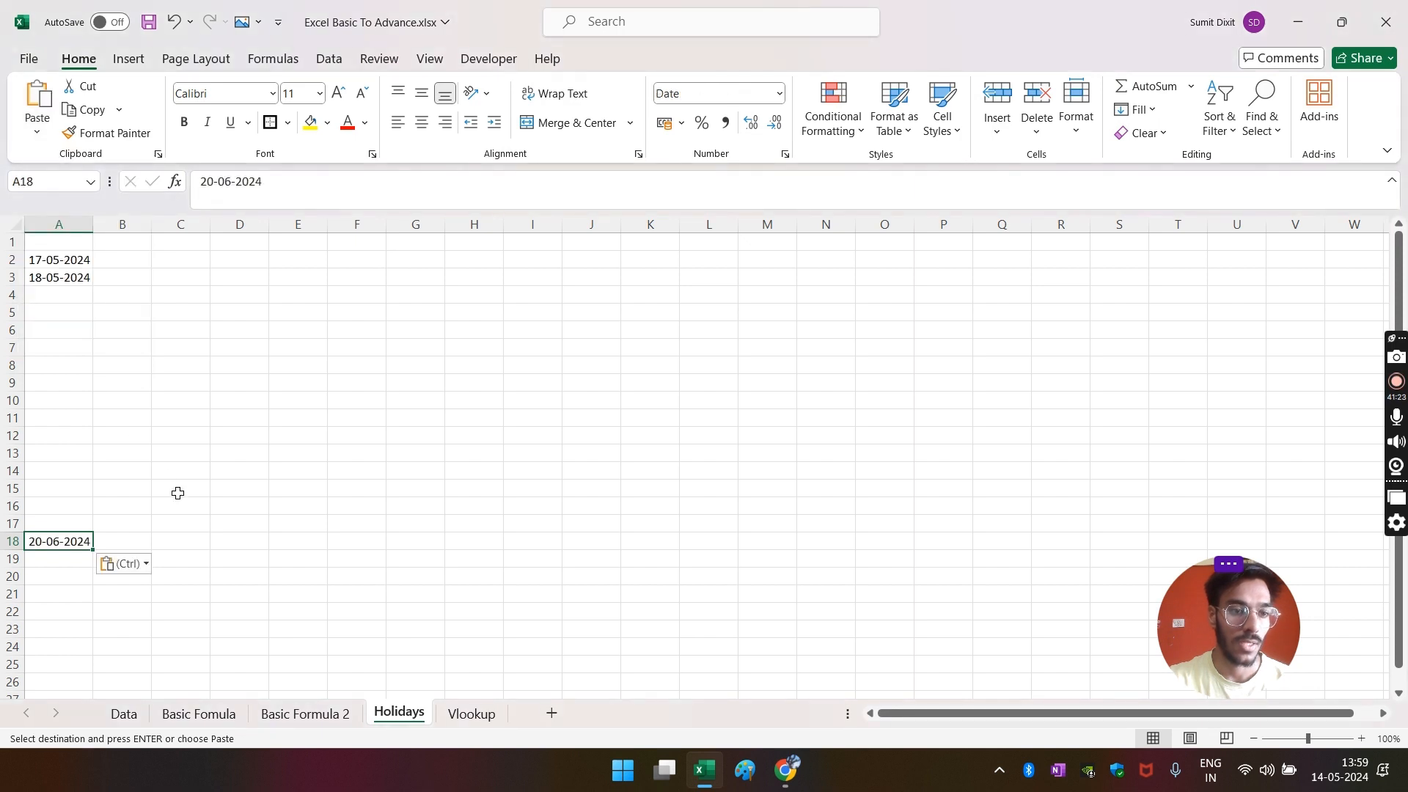
pyautogui.click(178, 493)
pyautogui.press('Escape')
pyautogui.click(308, 713)
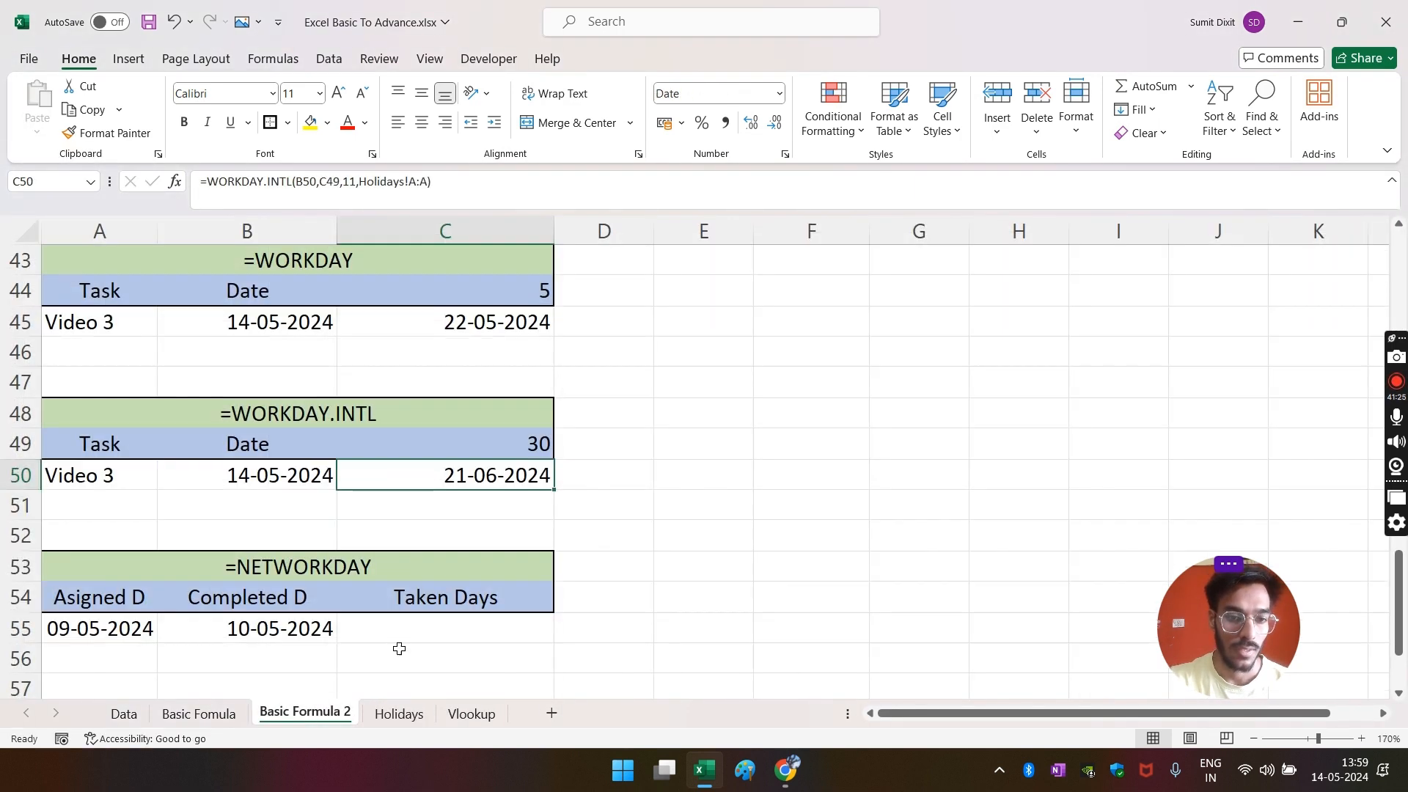
# - Review the C49 and C50 results, then the Asigned D and Completed D dates in row 55
pyautogui.click(779, 481)
pyautogui.click(476, 482)
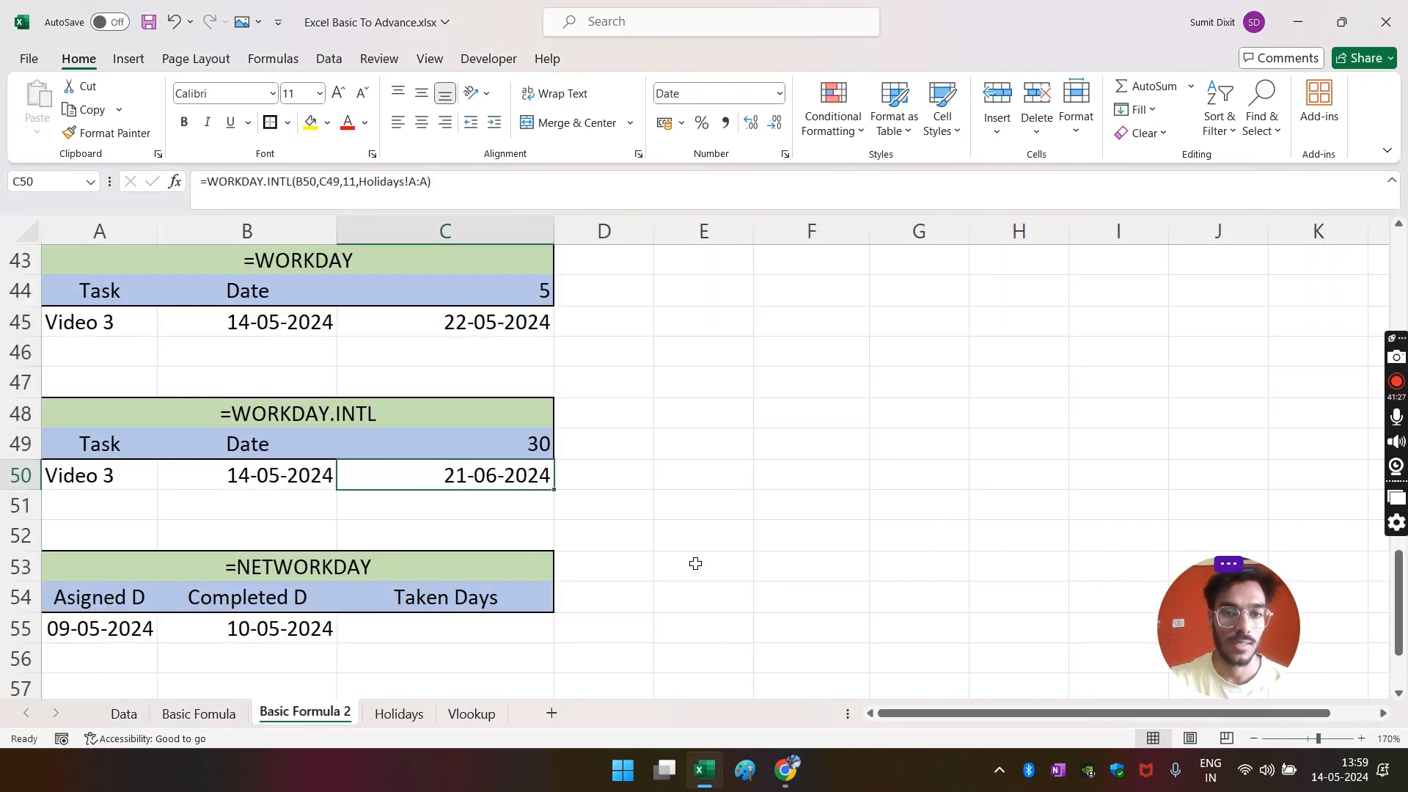
pyautogui.click(729, 505)
pyautogui.click(529, 457)
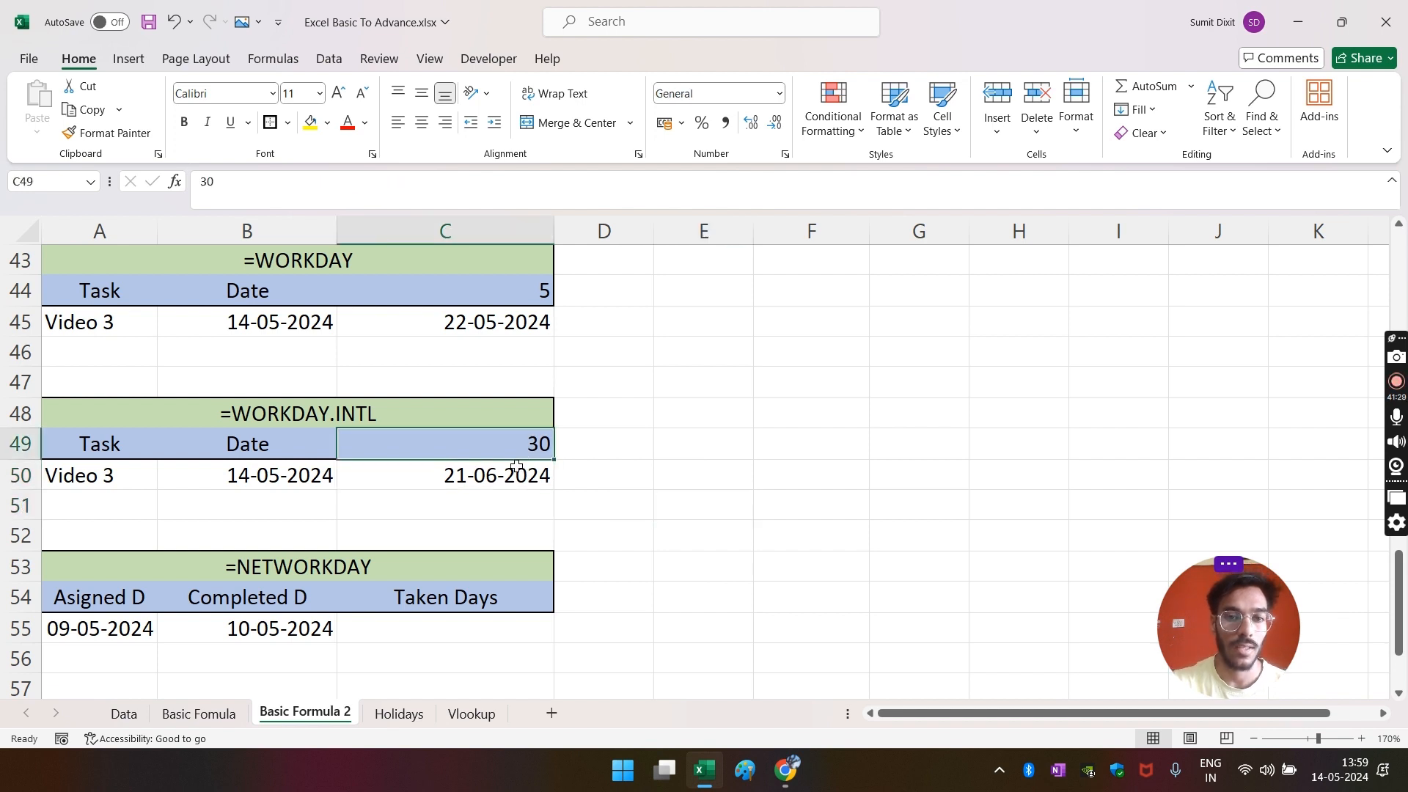
pyautogui.click(521, 468)
pyautogui.scroll(-2, 776, 479)
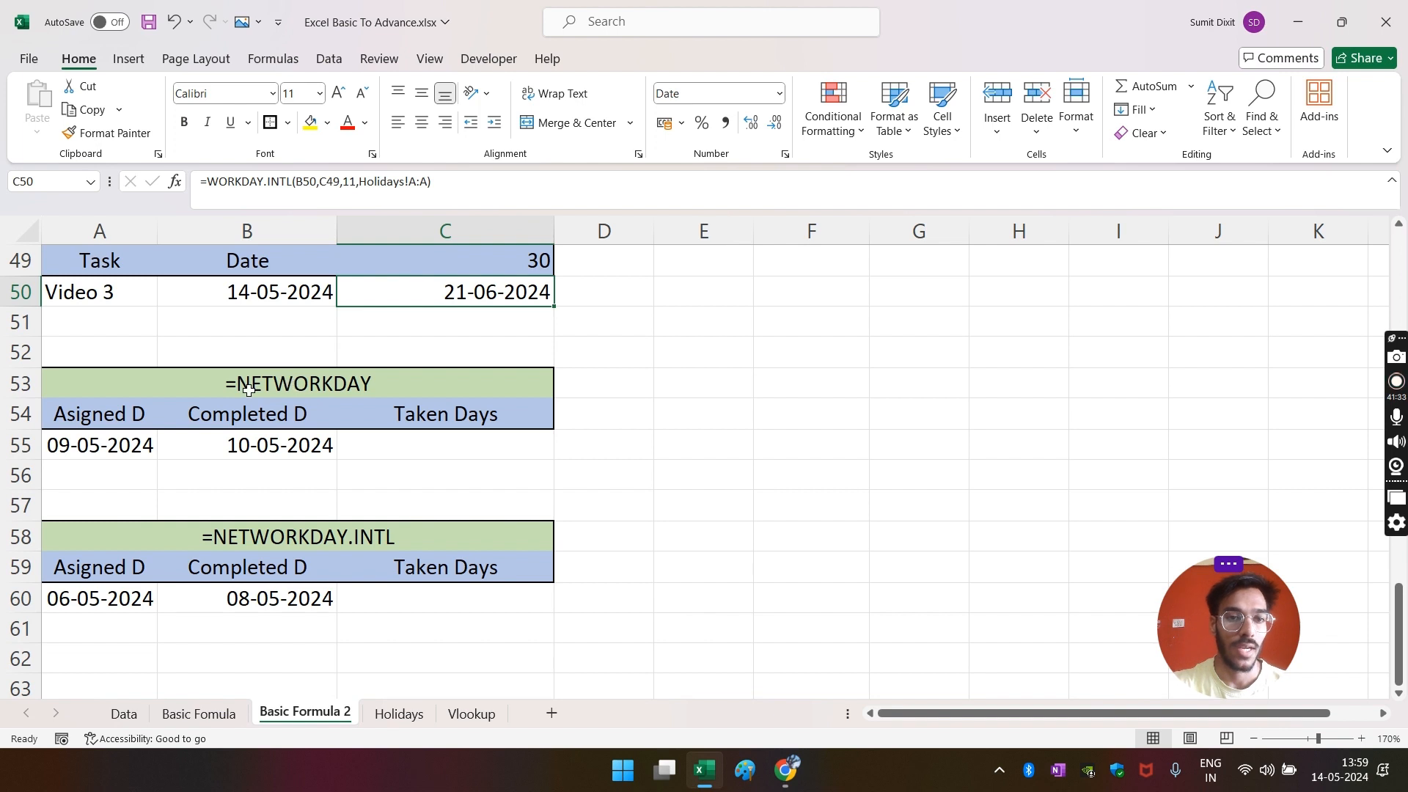
pyautogui.click(378, 447)
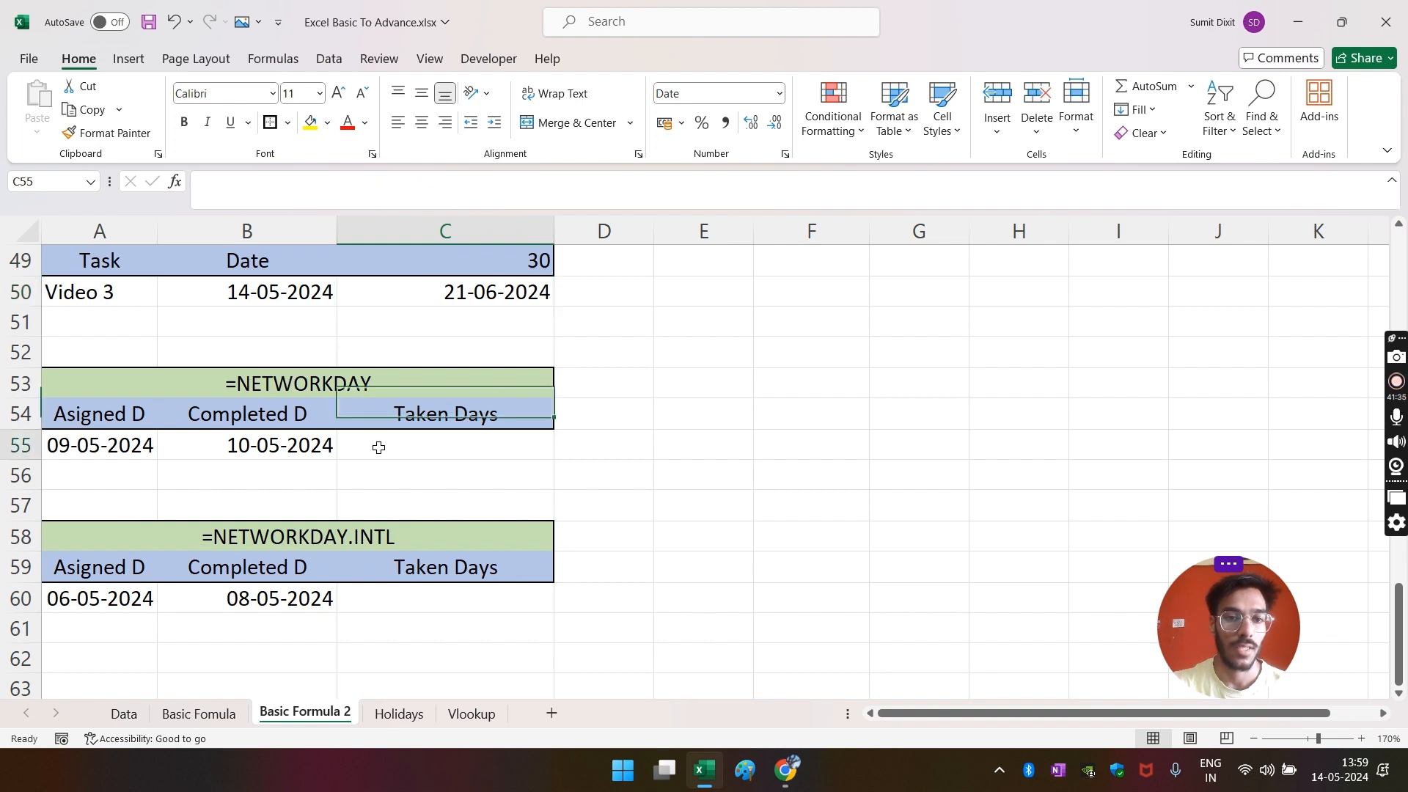
pyautogui.click(93, 422)
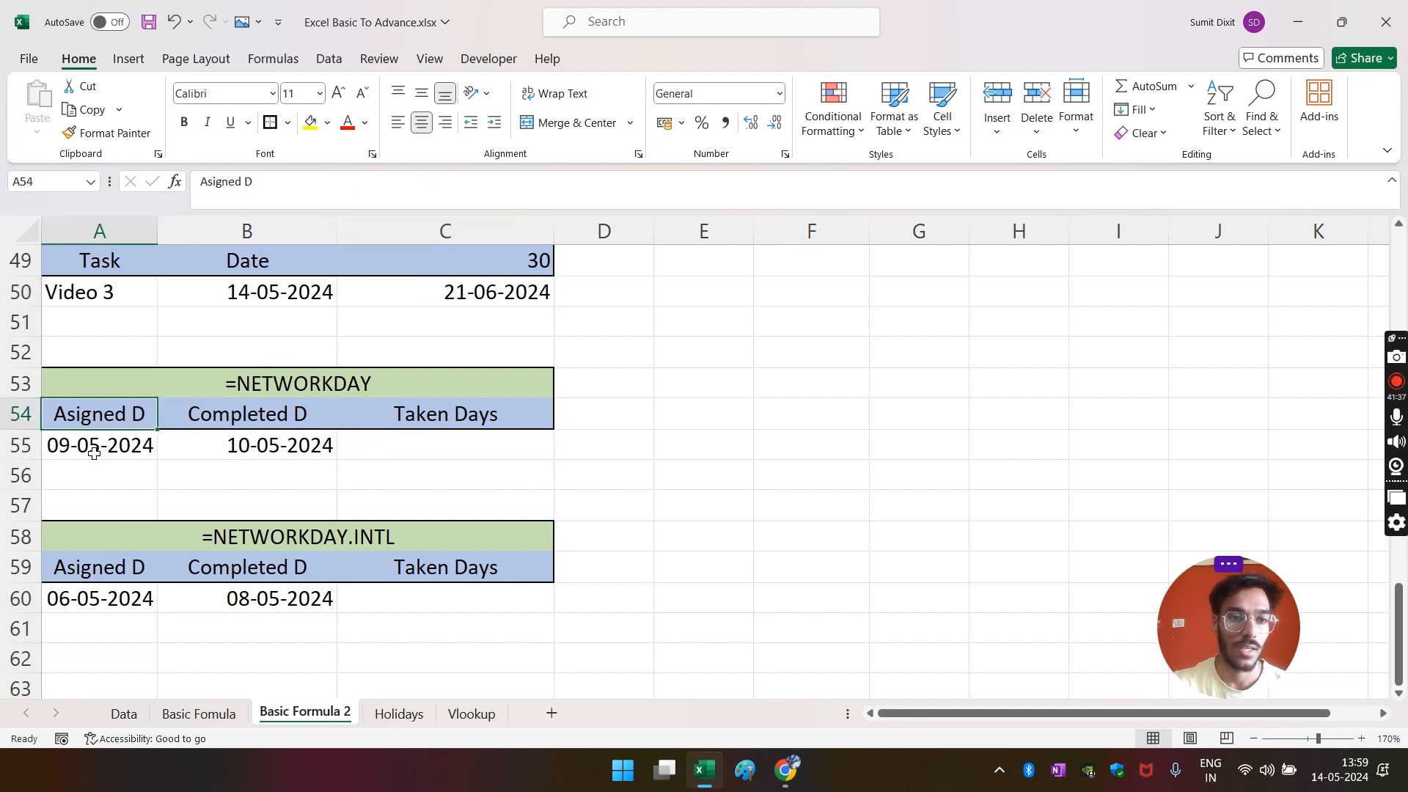
pyautogui.click(94, 454)
pyautogui.click(219, 415)
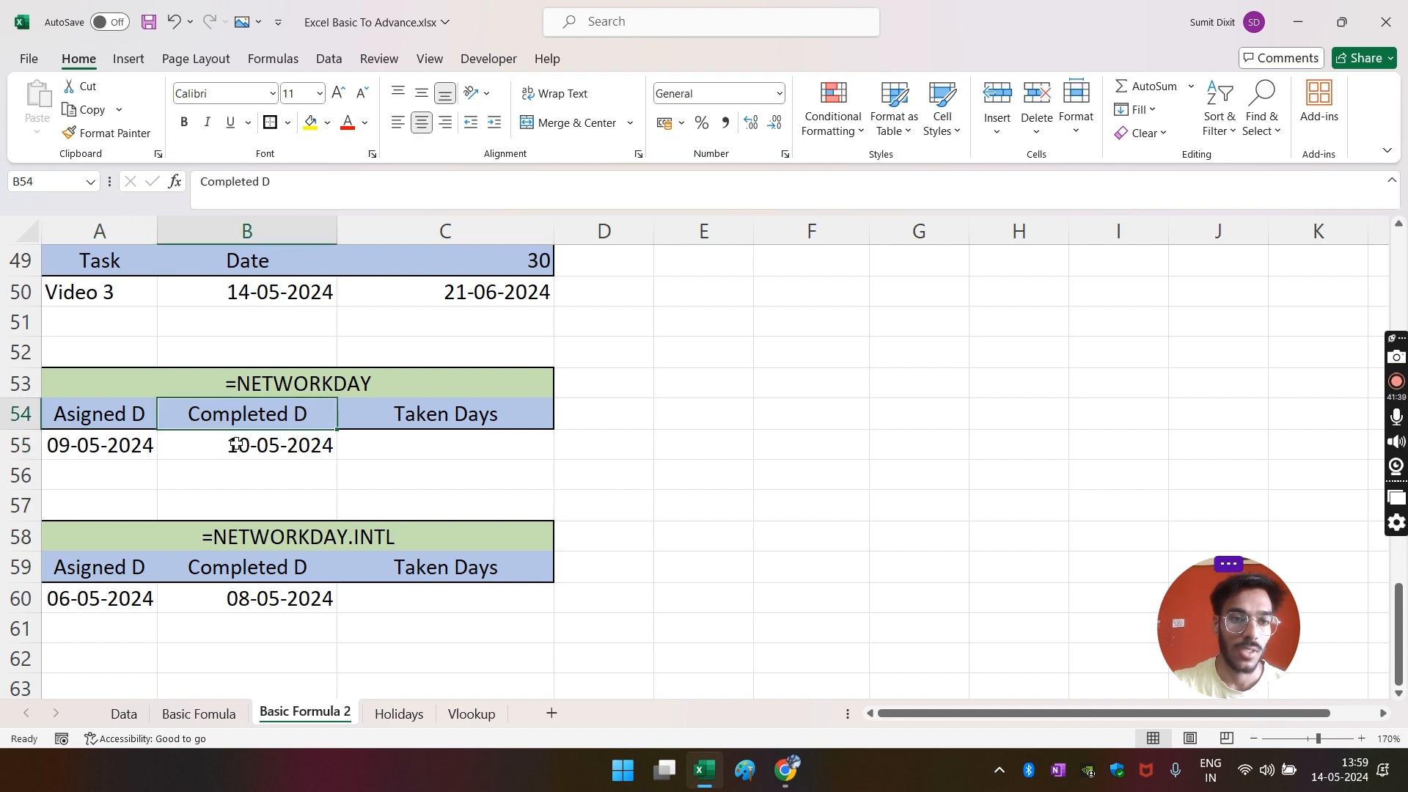
pyautogui.click(239, 446)
# - Enter =NETWORKDAYS(A55,B55) in C55 to count the working days
pyautogui.click(477, 454)
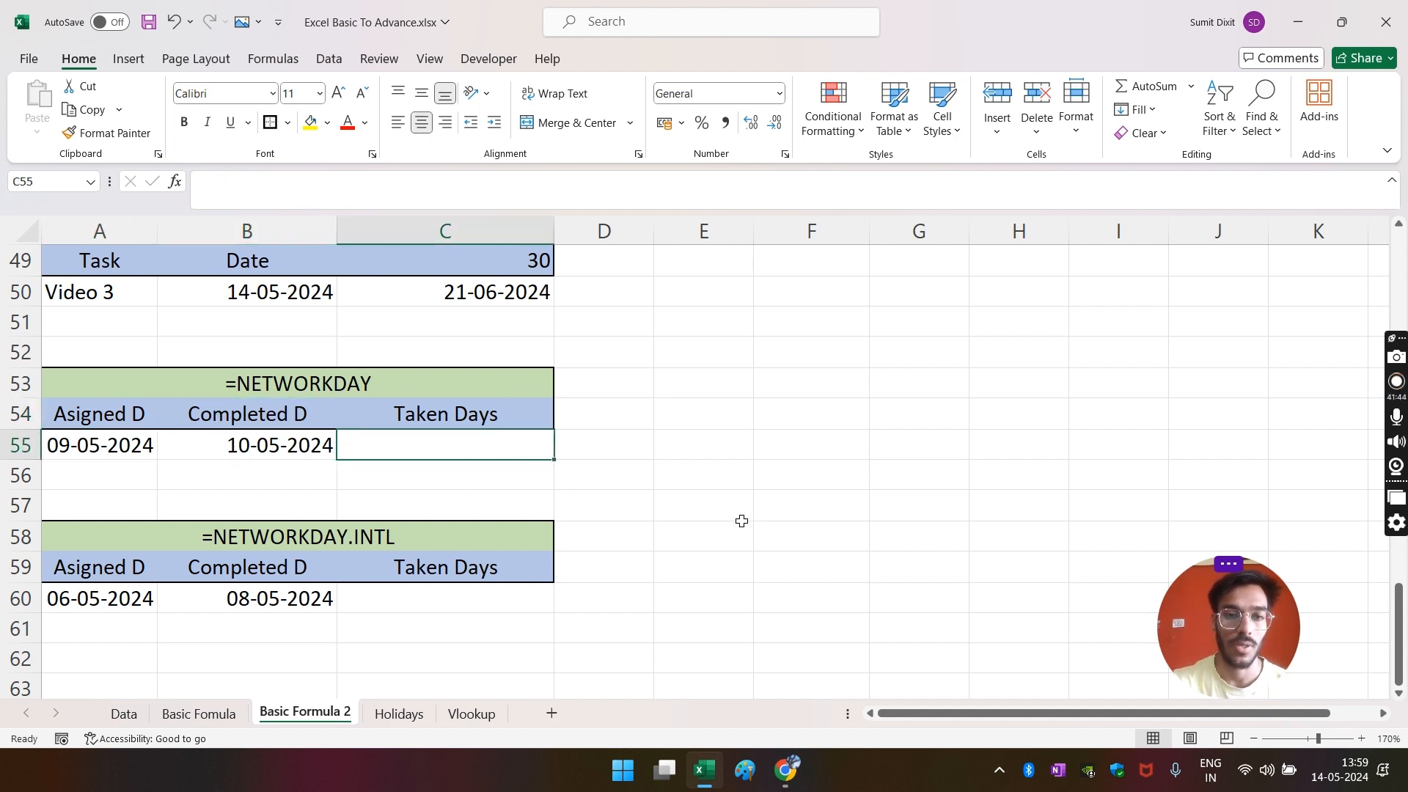
pyautogui.write('=')
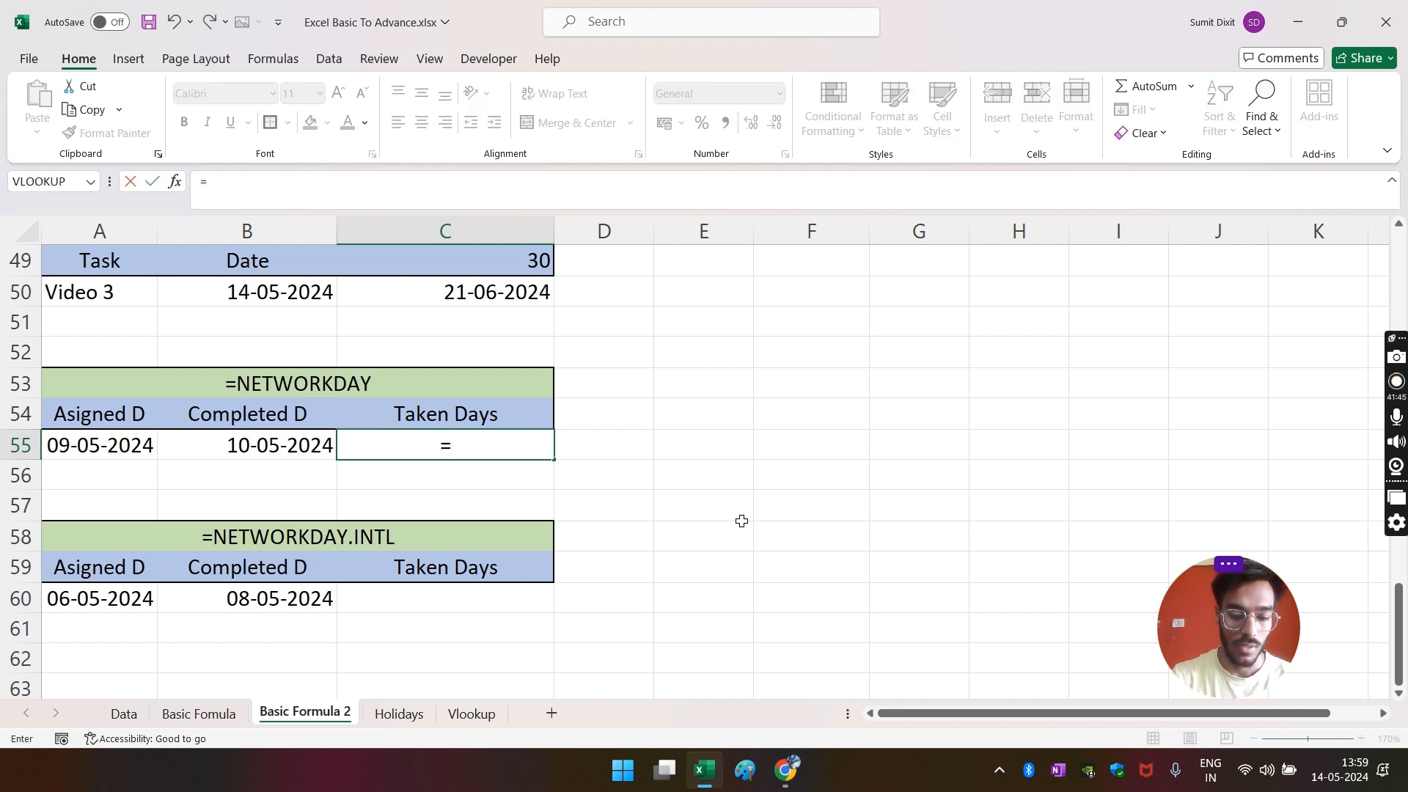
pyautogui.write('net')
pyautogui.press('Tab')
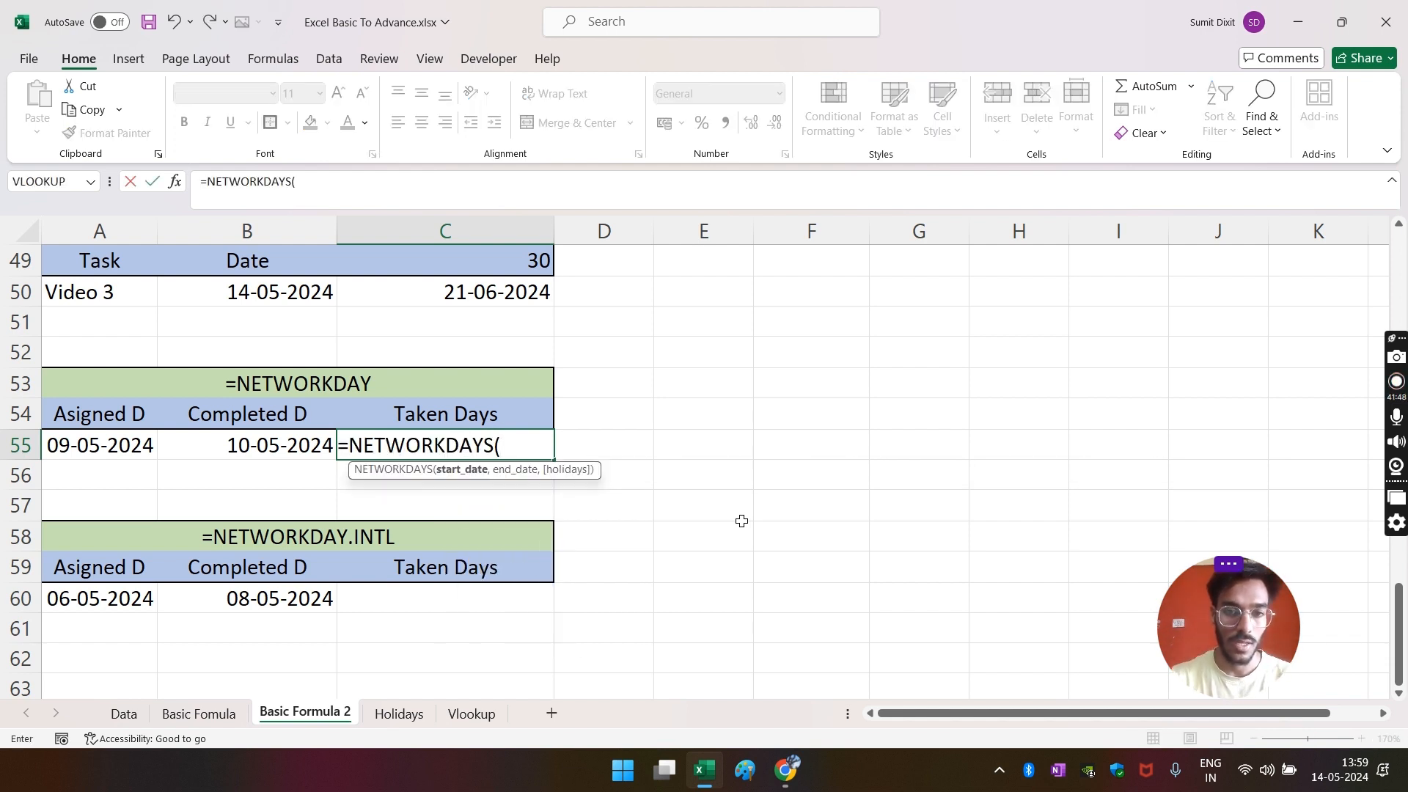
pyautogui.click(65, 454)
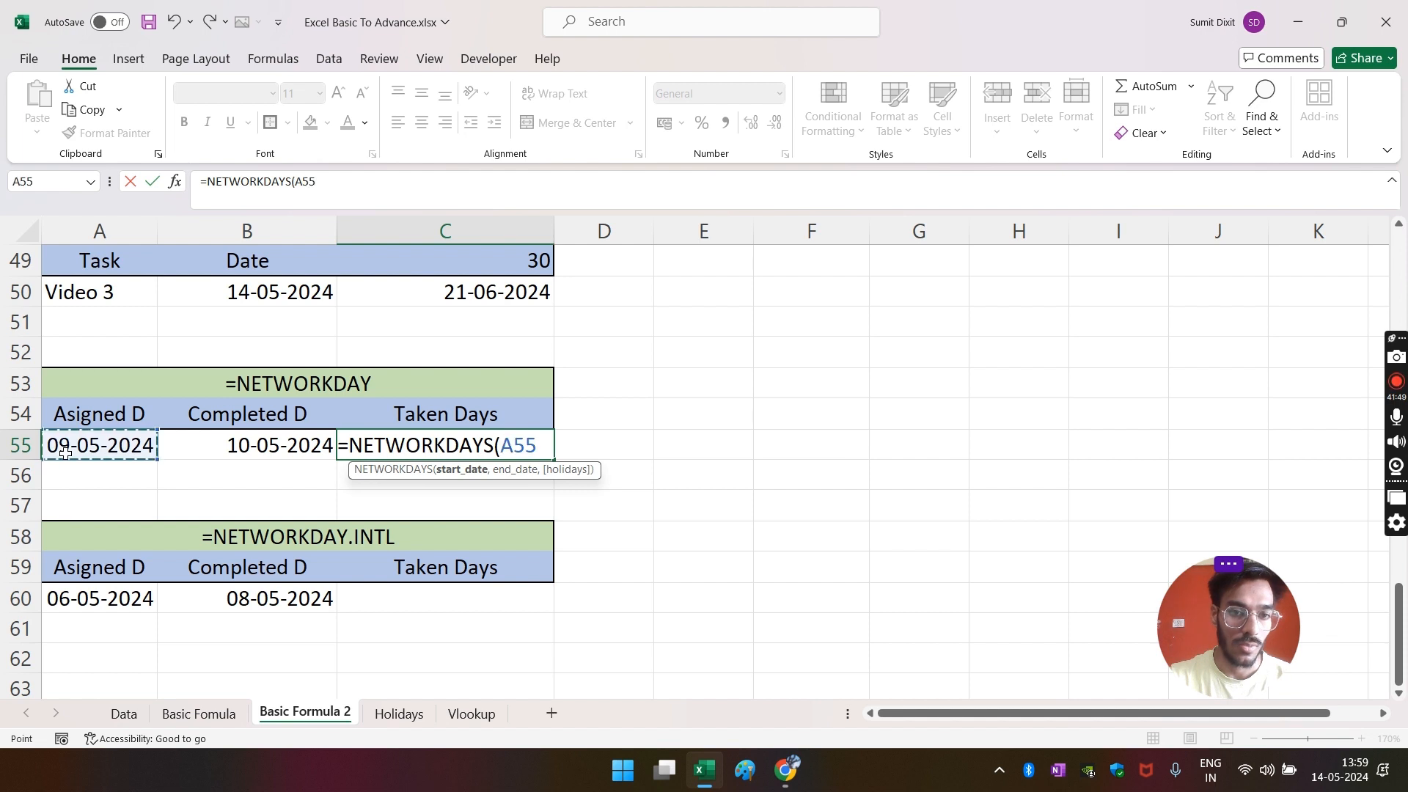
pyautogui.write(',')
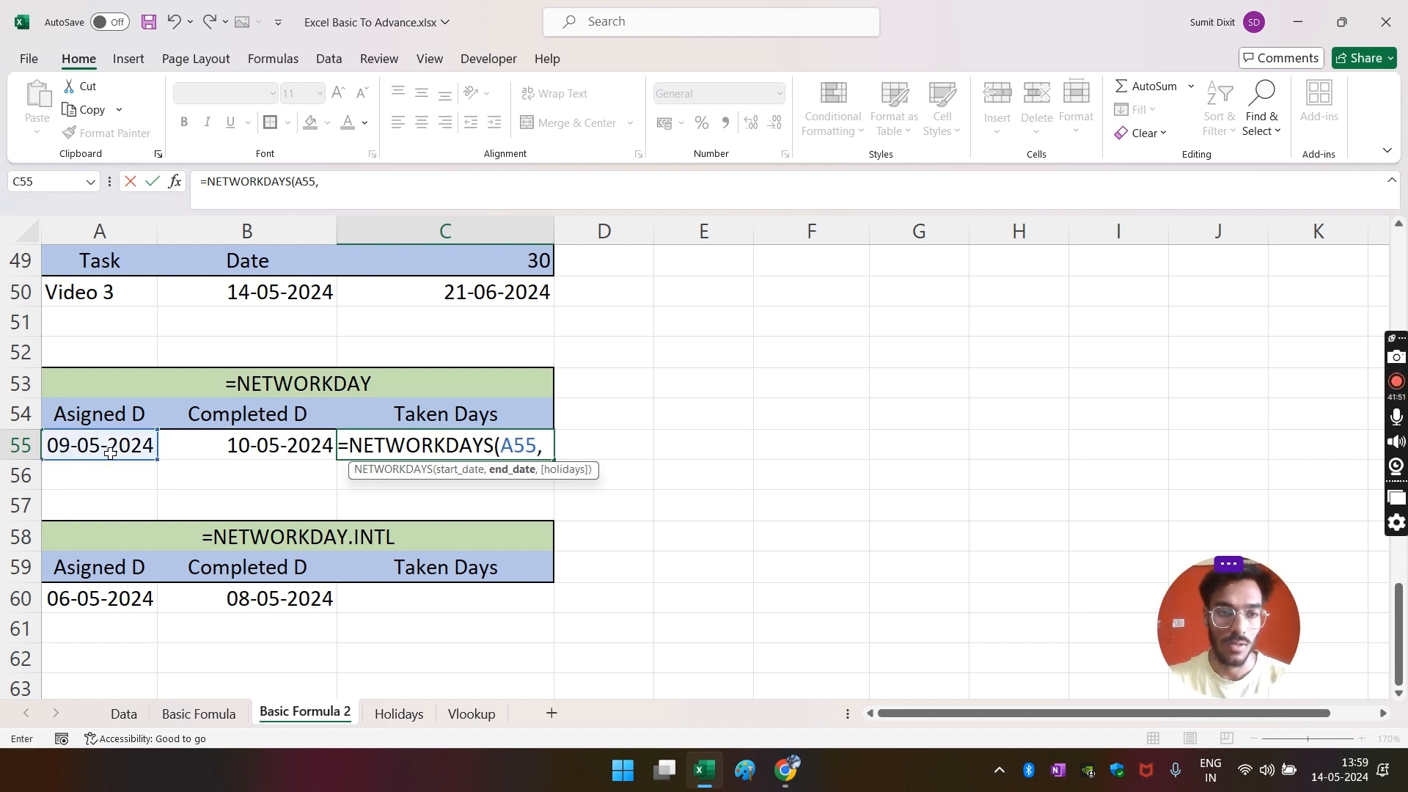
pyautogui.click(253, 447)
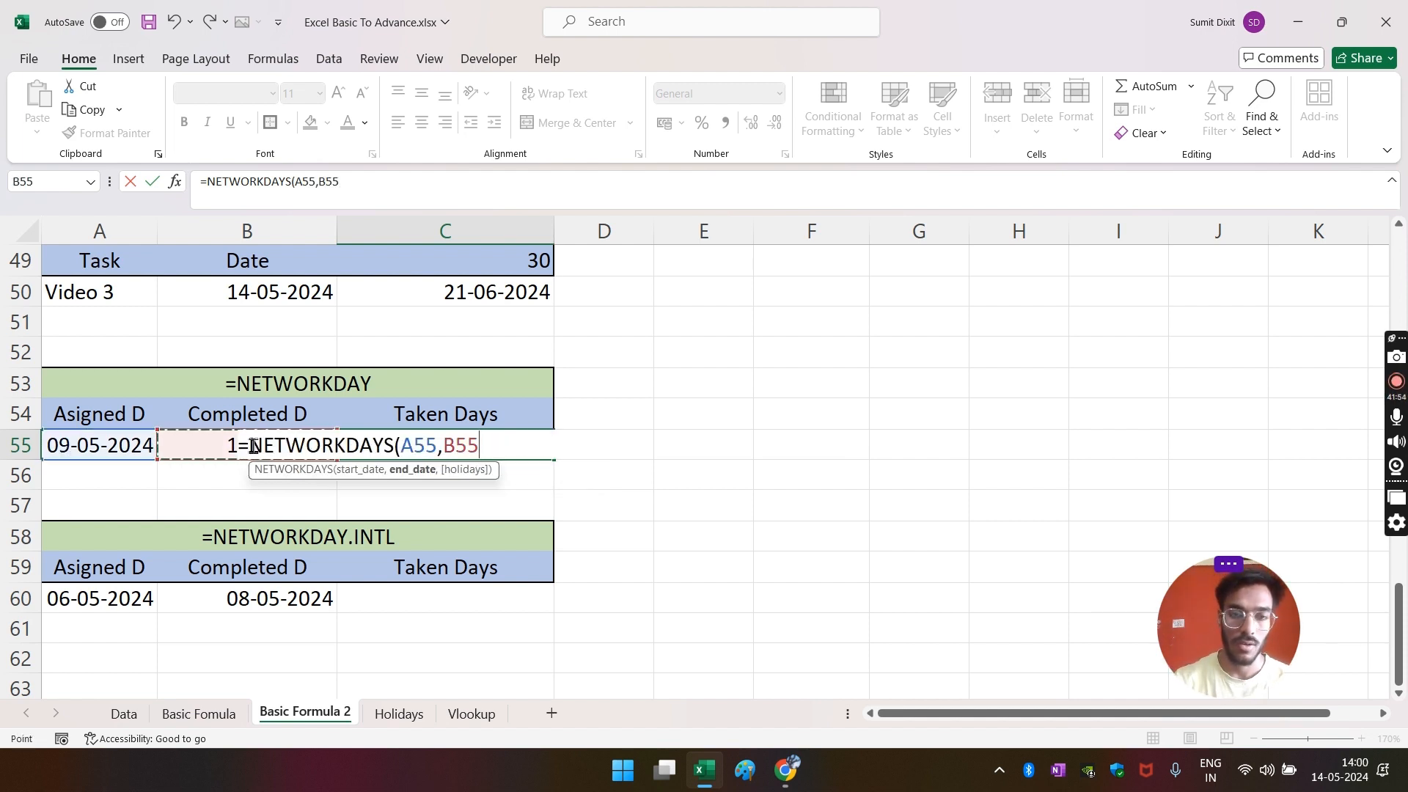
pyautogui.press('Return')
pyautogui.press('Up')
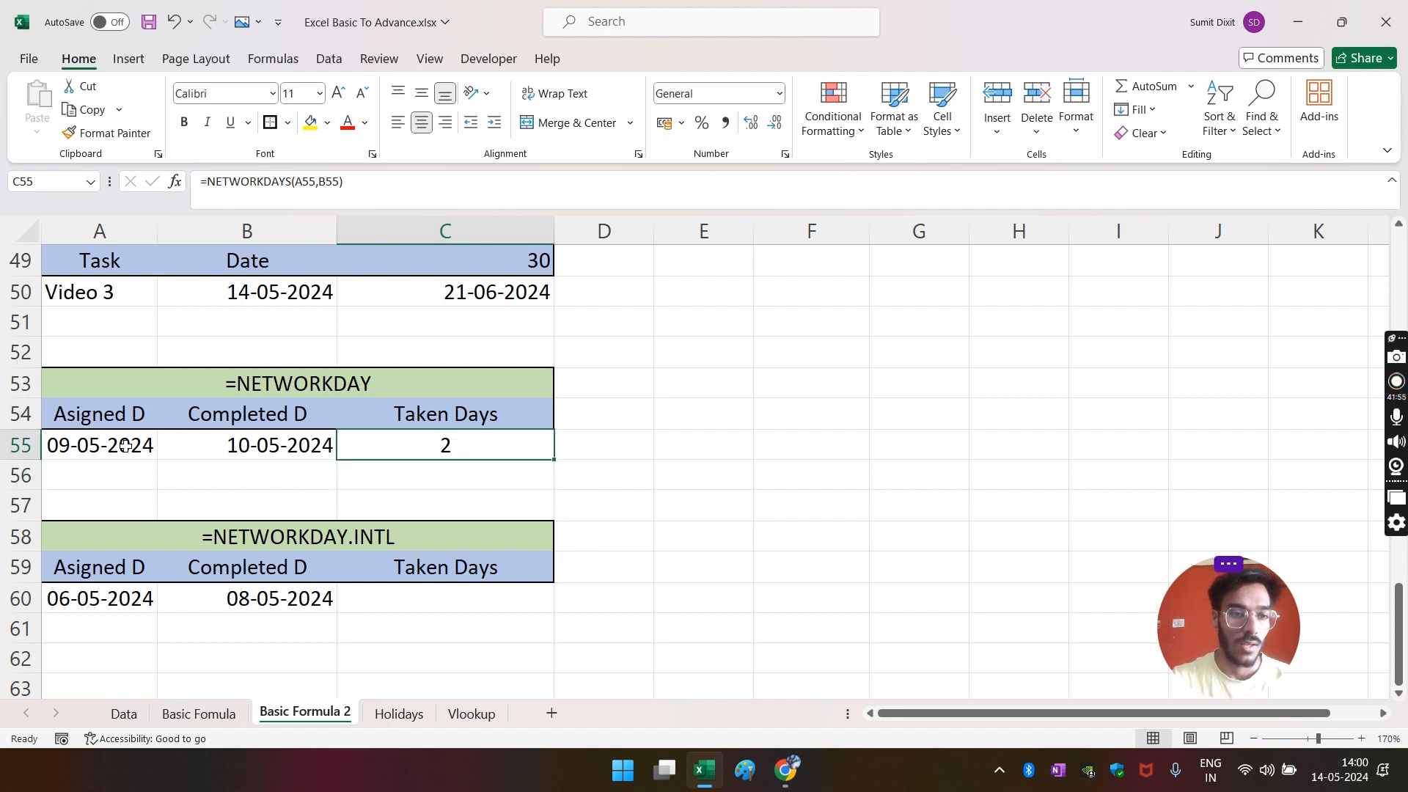
pyautogui.click(86, 453)
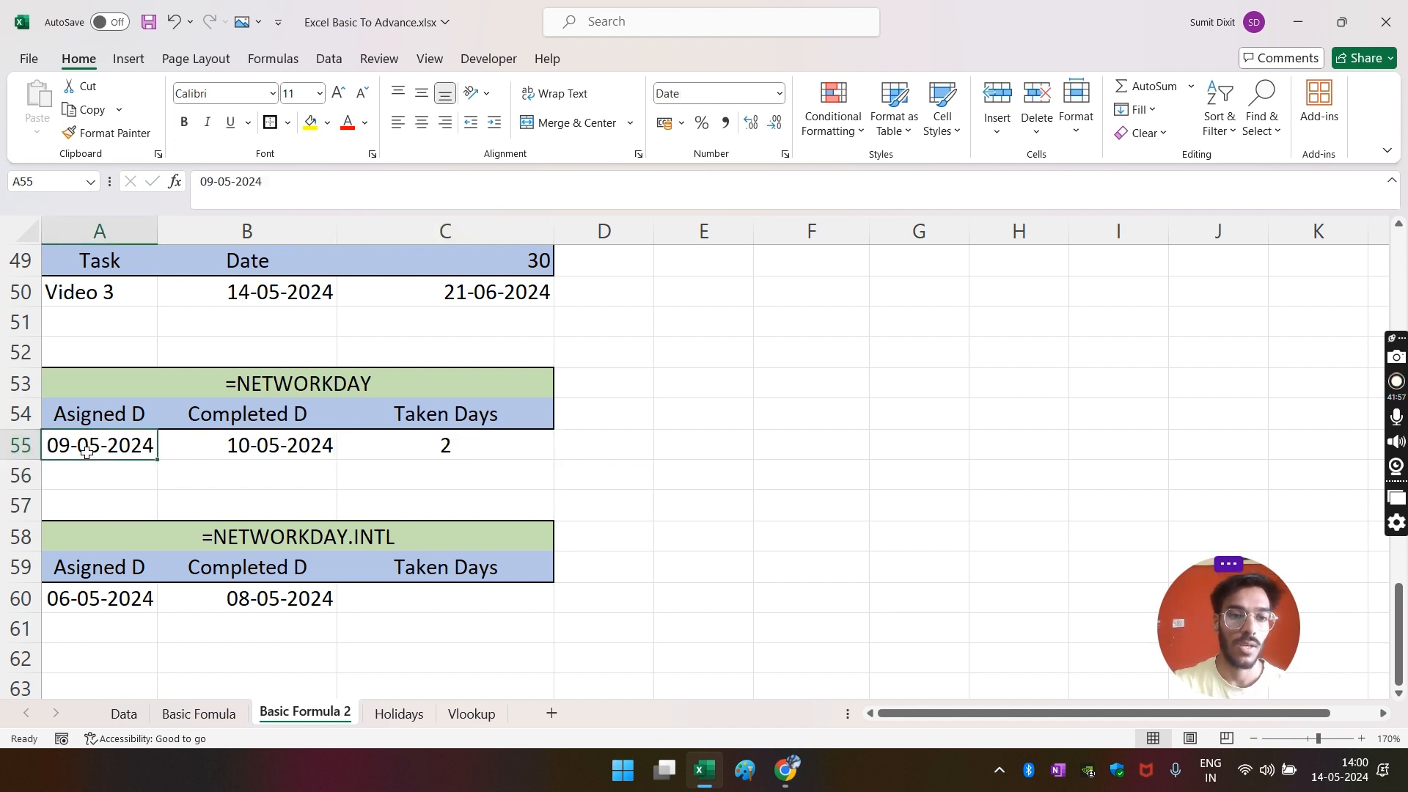
# - Change the completed date in B55 to 08-05-2024 and check C55
pyautogui.click(248, 450)
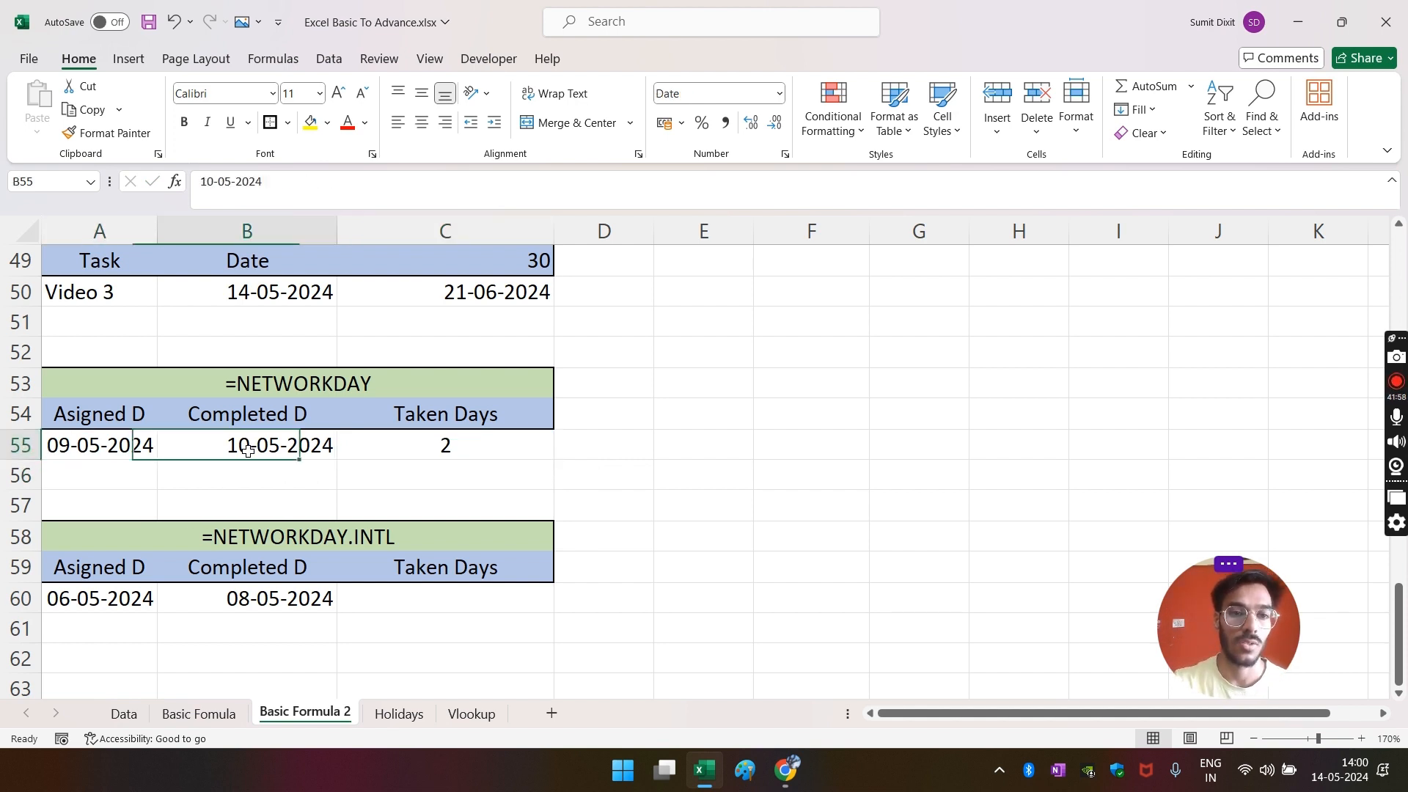
pyautogui.click(98, 454)
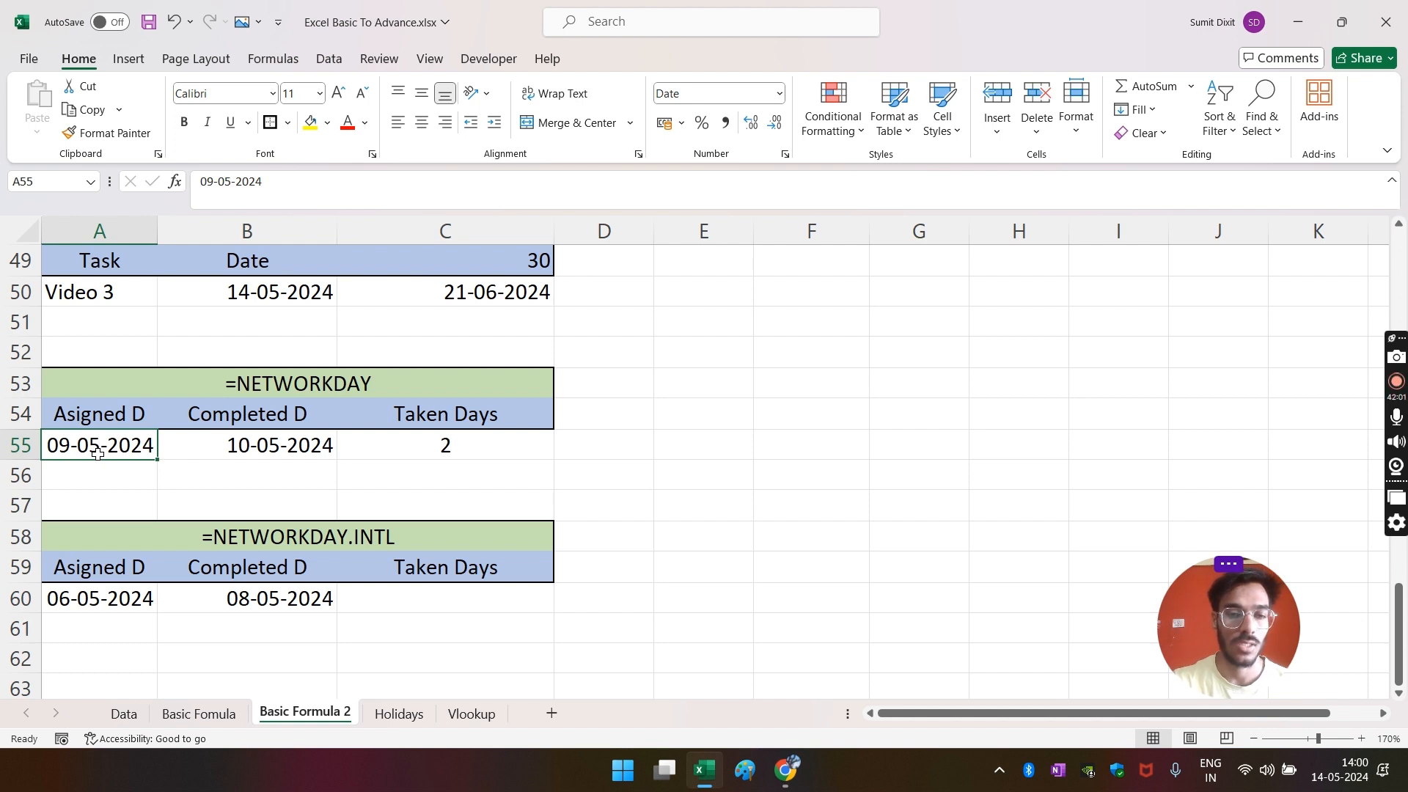
pyautogui.click(248, 451)
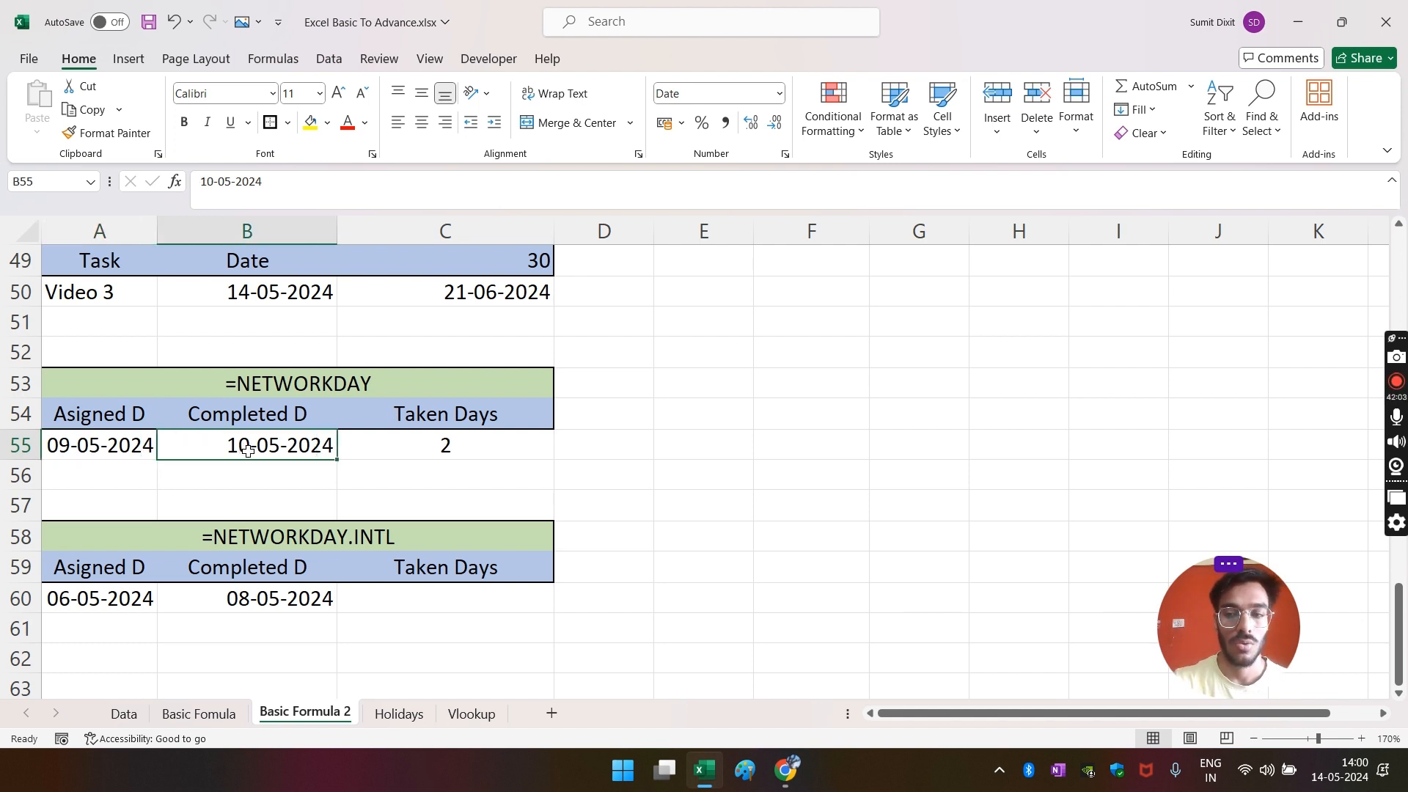
pyautogui.click(213, 181)
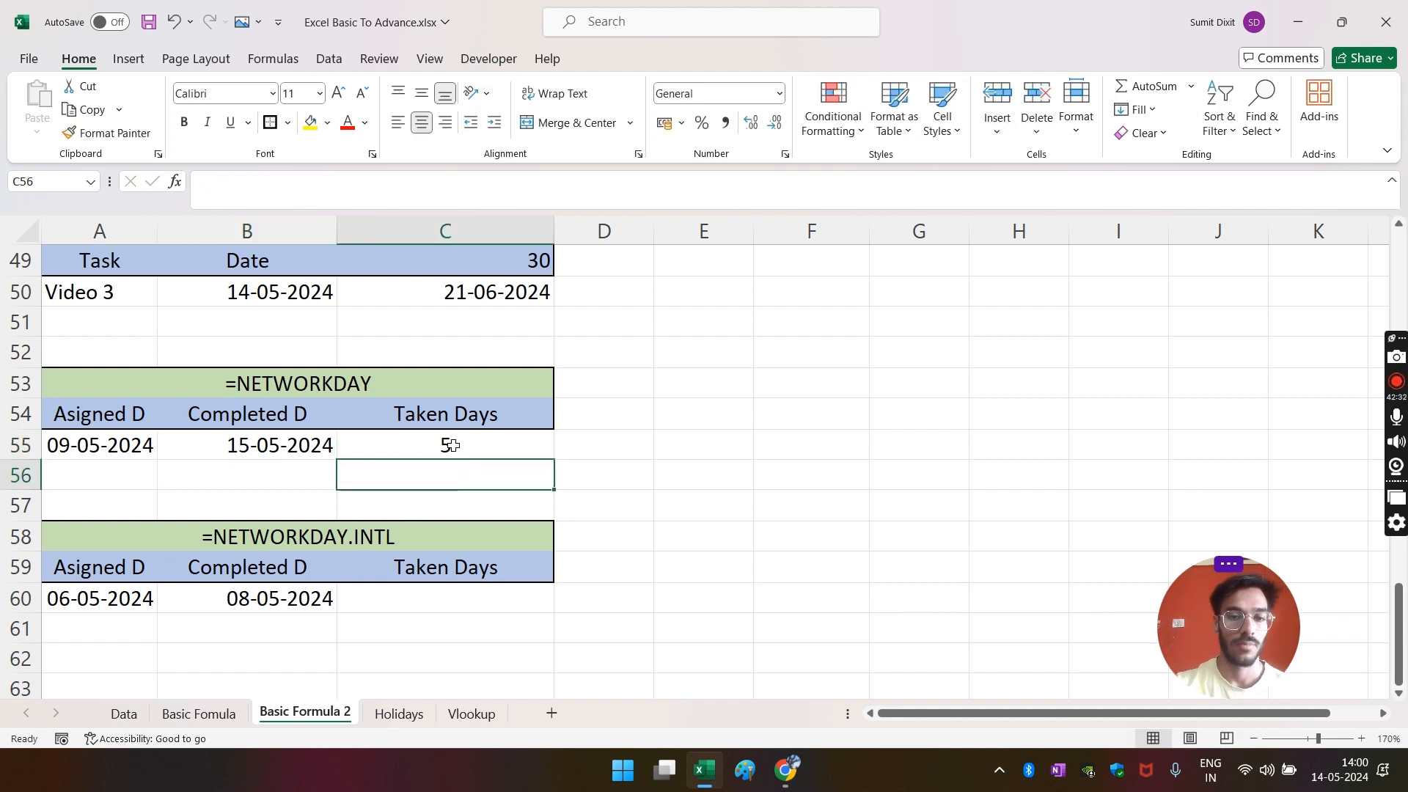
pyautogui.click(452, 446)
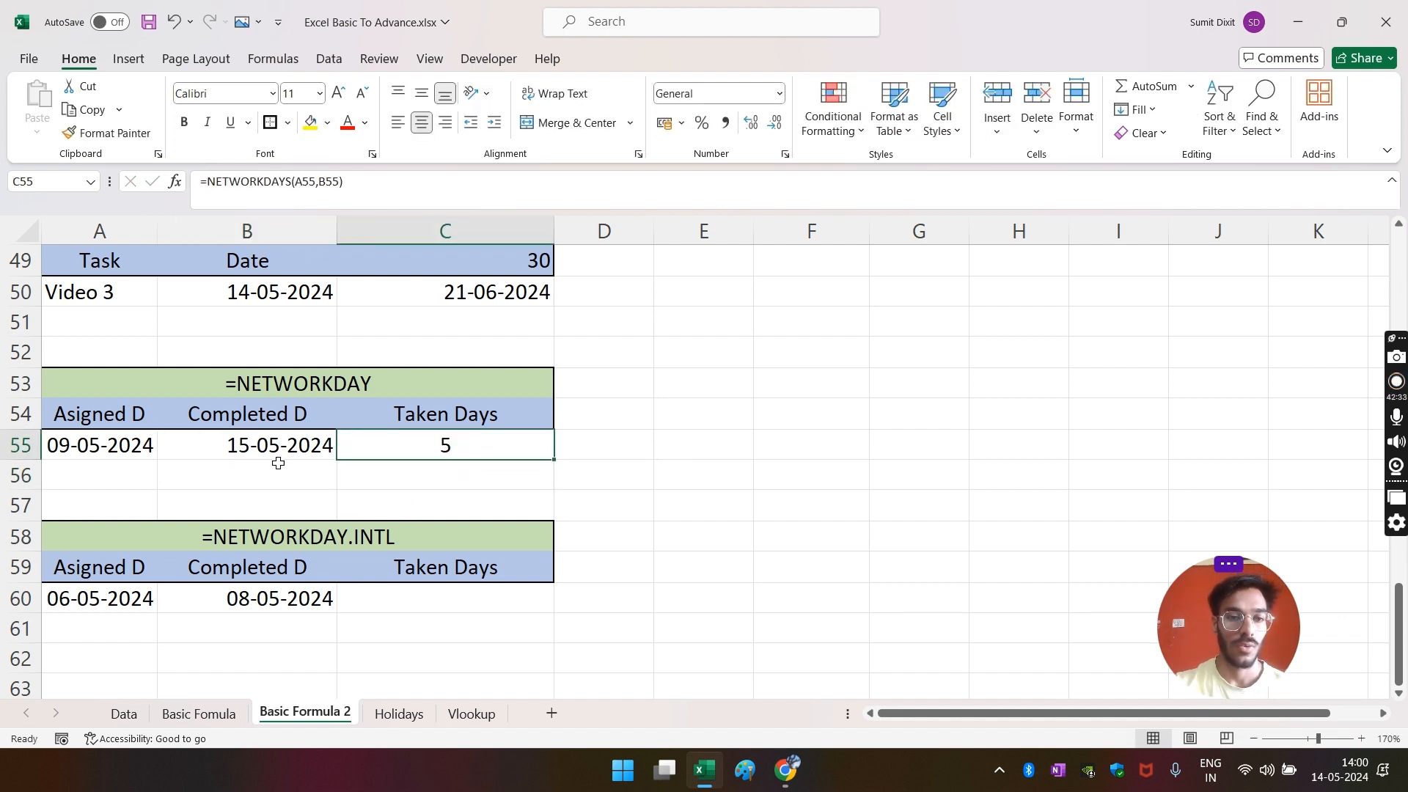
pyautogui.click(251, 450)
pyautogui.click(212, 181)
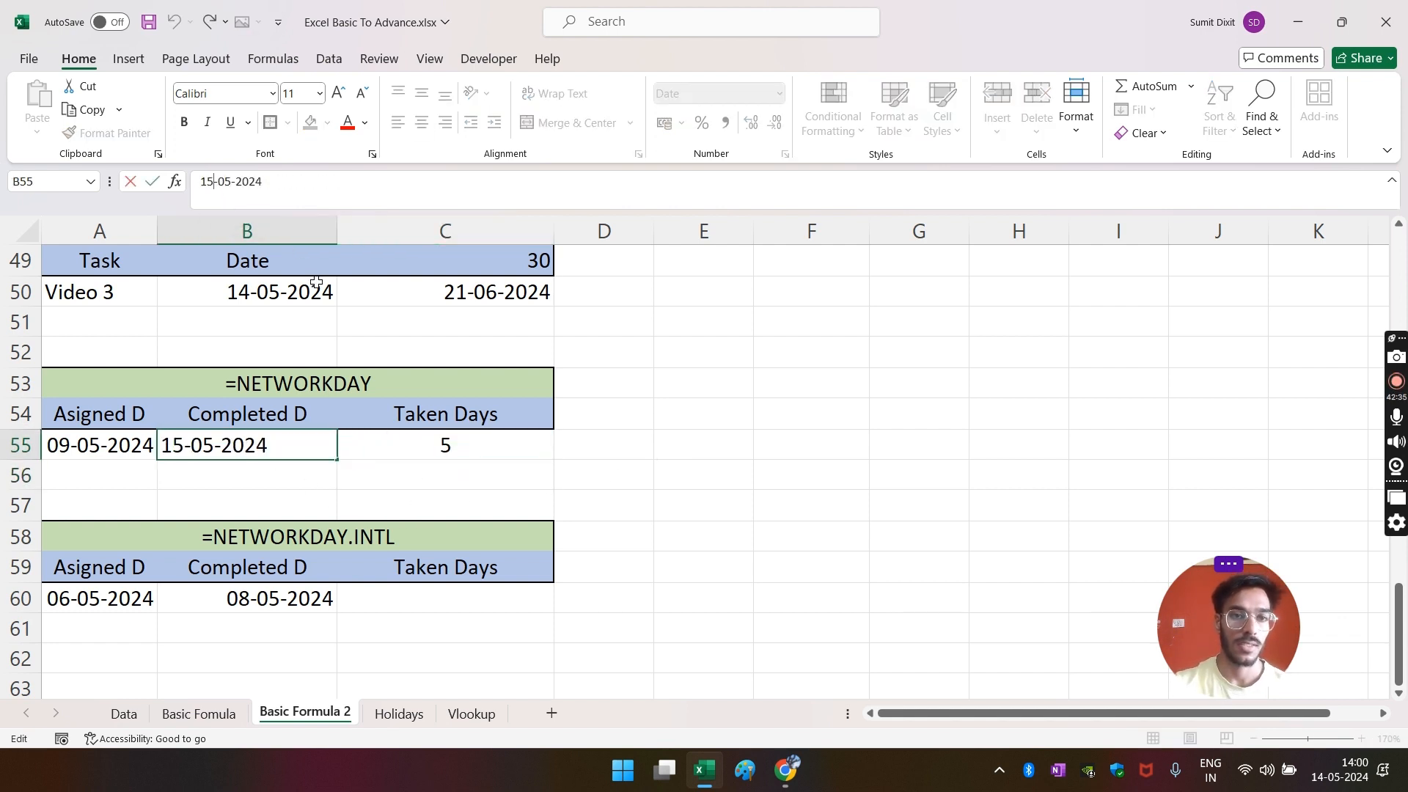
pyautogui.press('BackSpace')
pyautogui.press('BackSpace')
pyautogui.write('08')
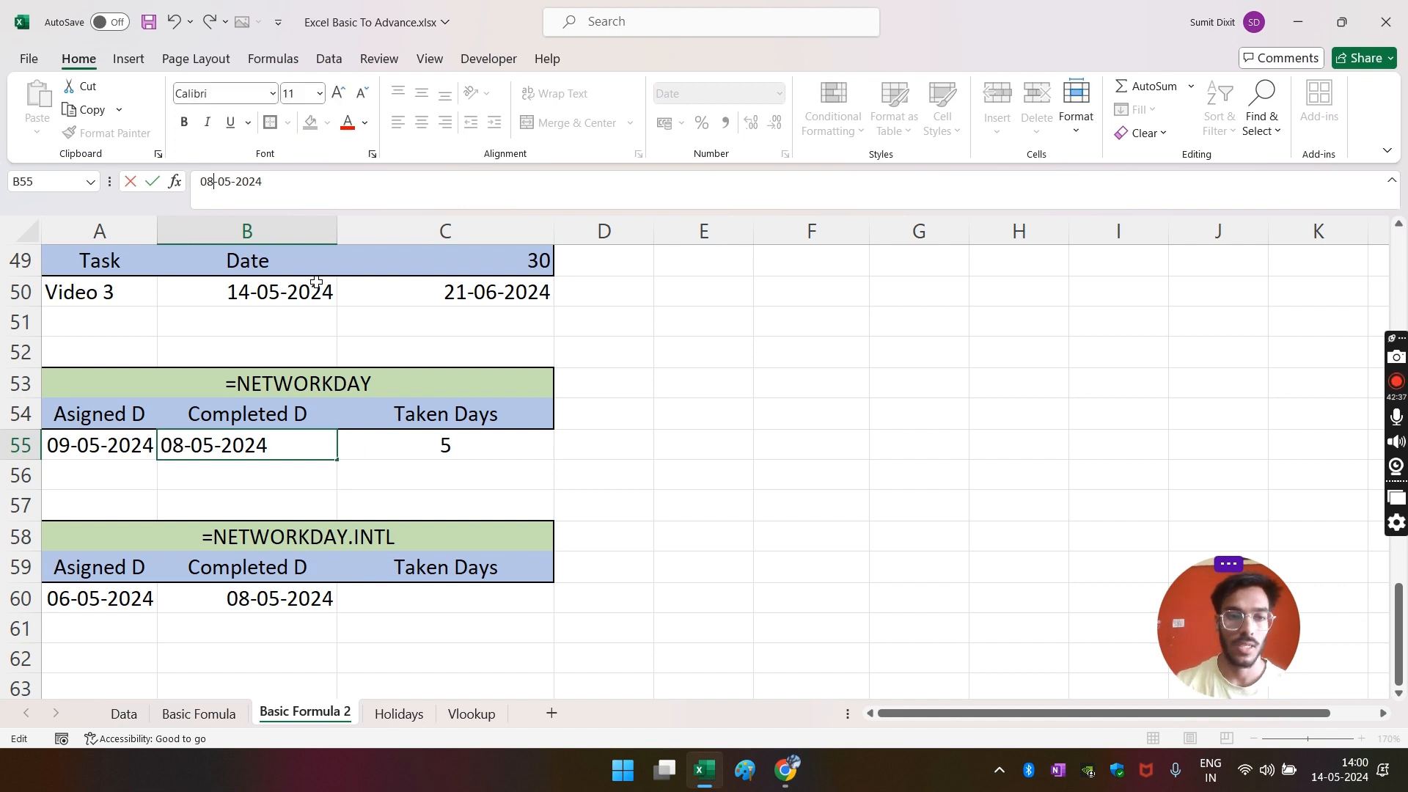
pyautogui.press('Return')
pyautogui.click(445, 449)
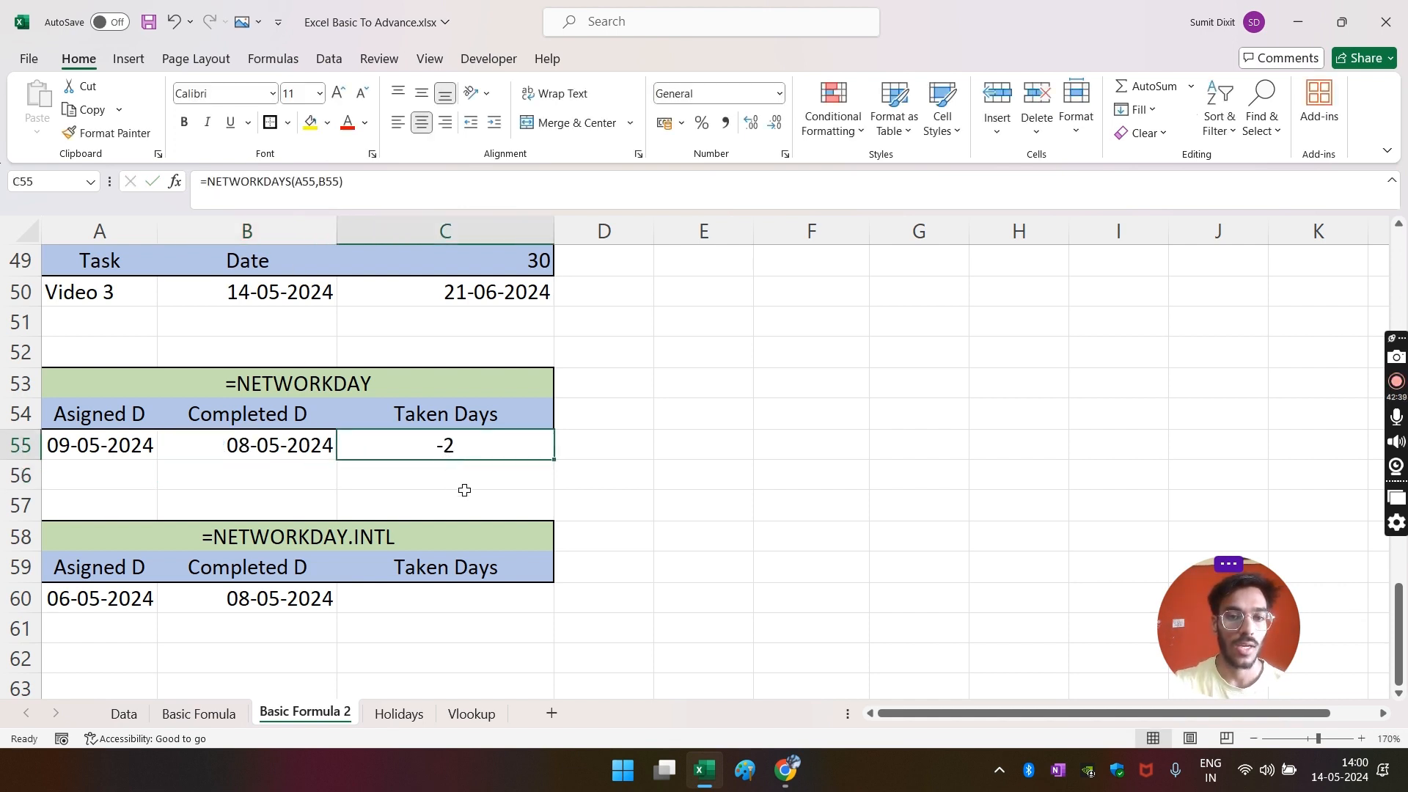
# - Inspect the -2 result in C55 and check weekdays on the calendar
pyautogui.click(419, 479)
pyautogui.click(423, 453)
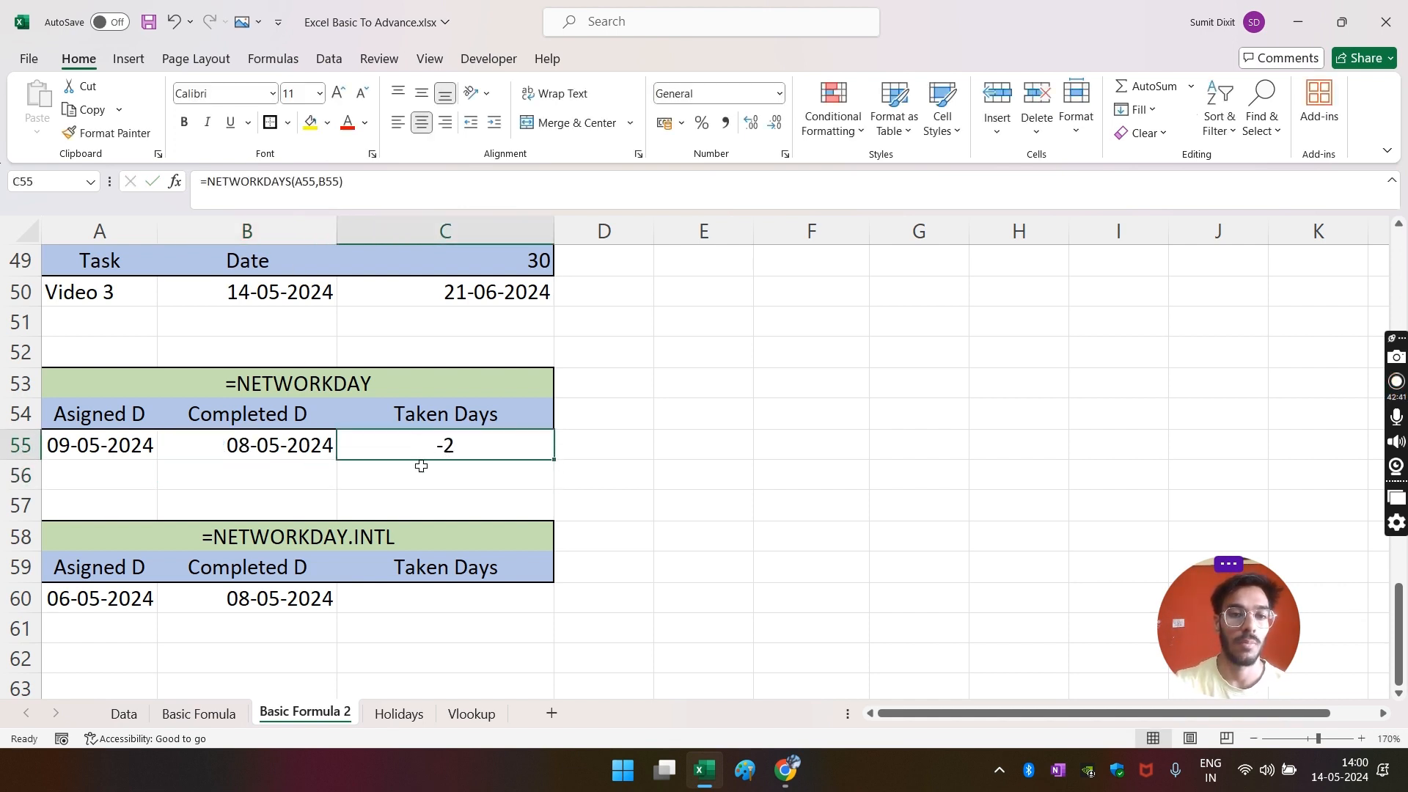
pyautogui.click(411, 471)
pyautogui.click(430, 447)
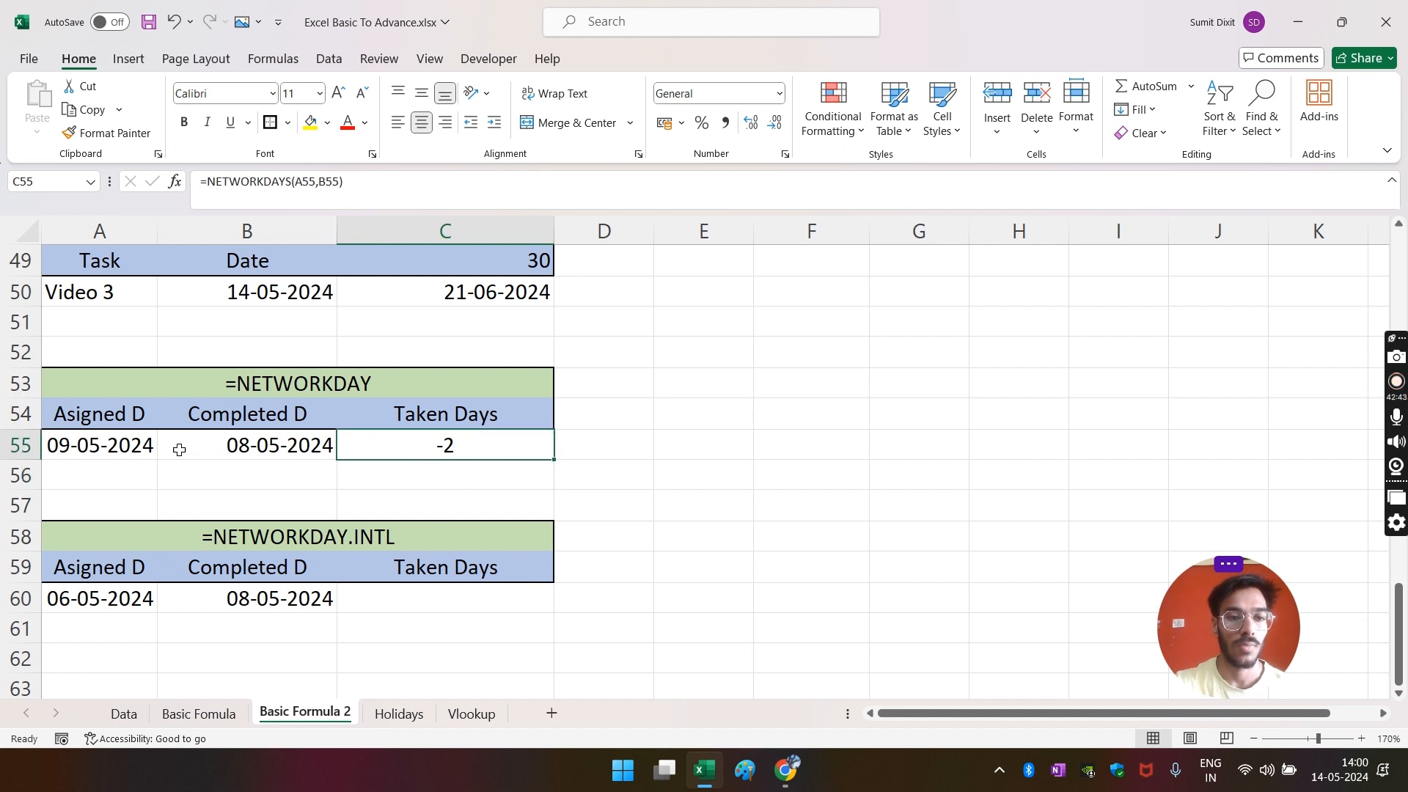
pyautogui.click(1356, 768)
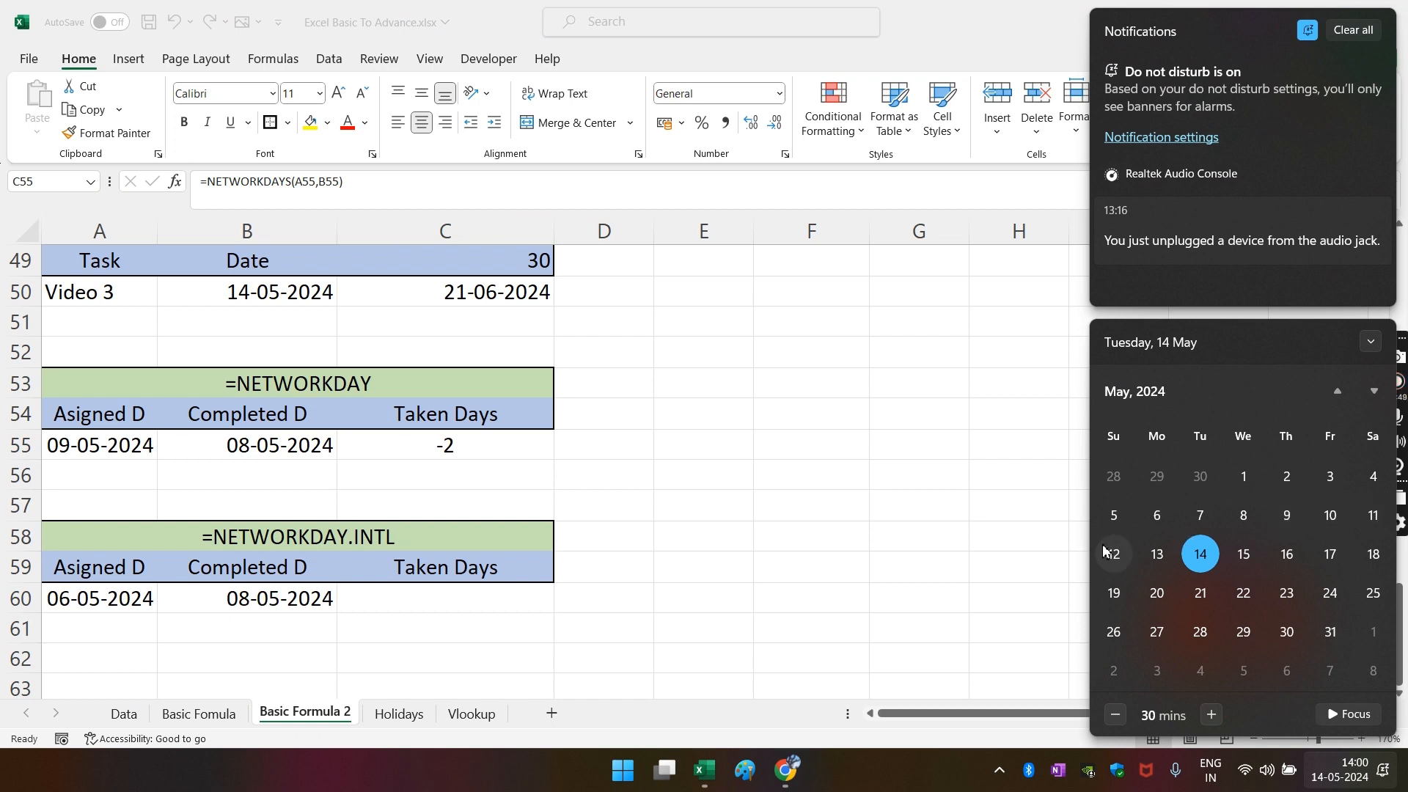
pyautogui.click(1013, 556)
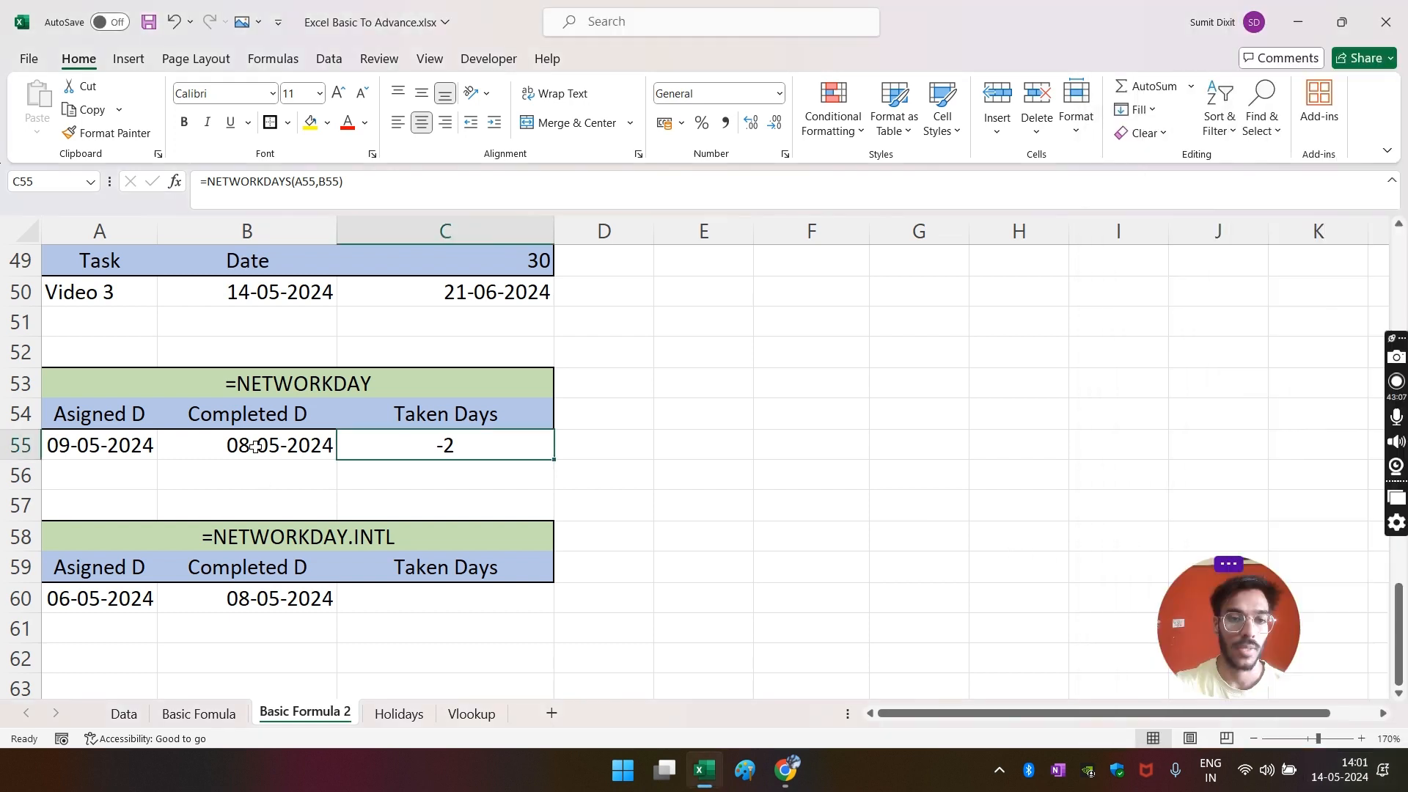
# - Enter 13-05-2024 as the completed date in B55
pyautogui.click(255, 446)
pyautogui.write('13-0')
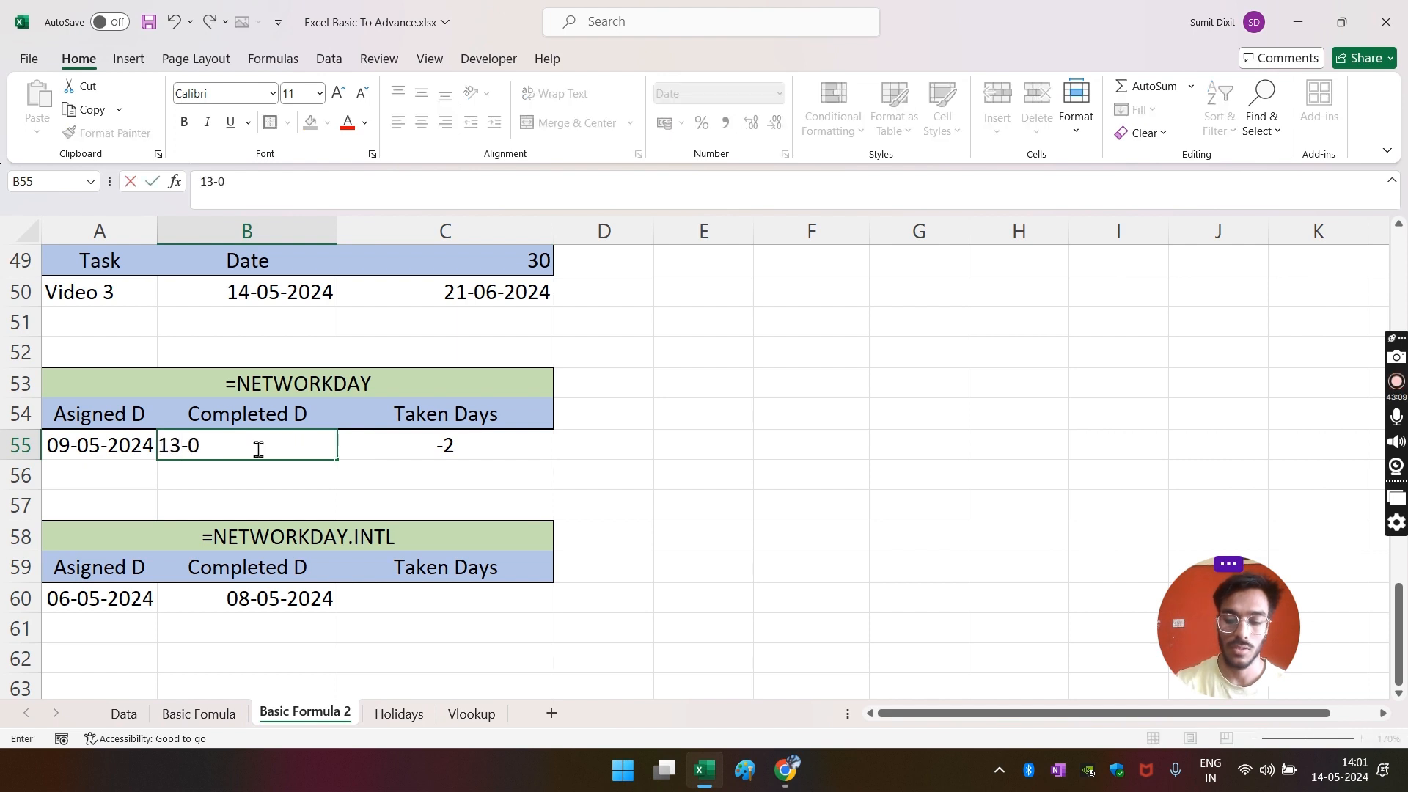
pyautogui.write('5-2024')
pyautogui.press('Return')
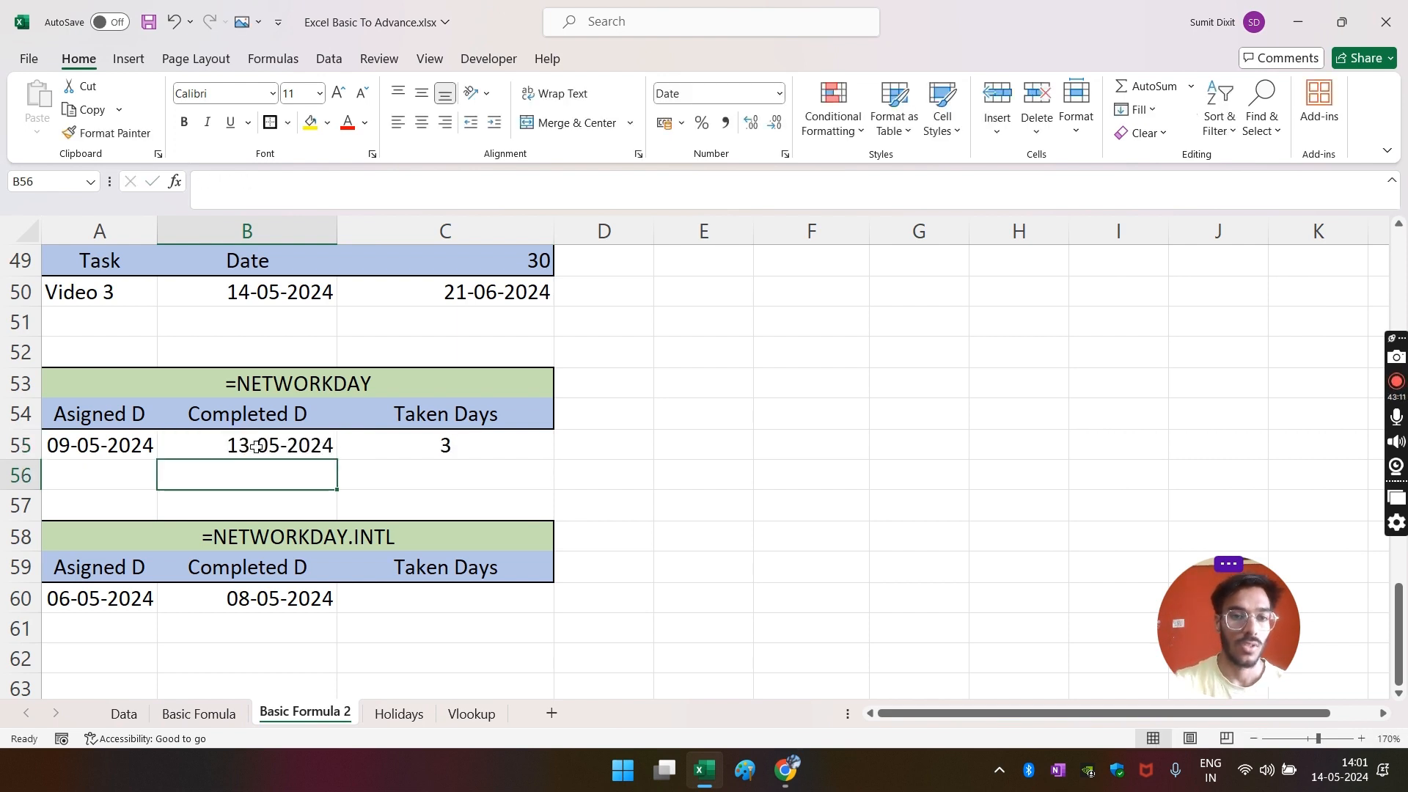
pyautogui.click(425, 447)
# - Count the working days from the 9th to the 13th on the calendar to verify C55's 3
pyautogui.click(1339, 770)
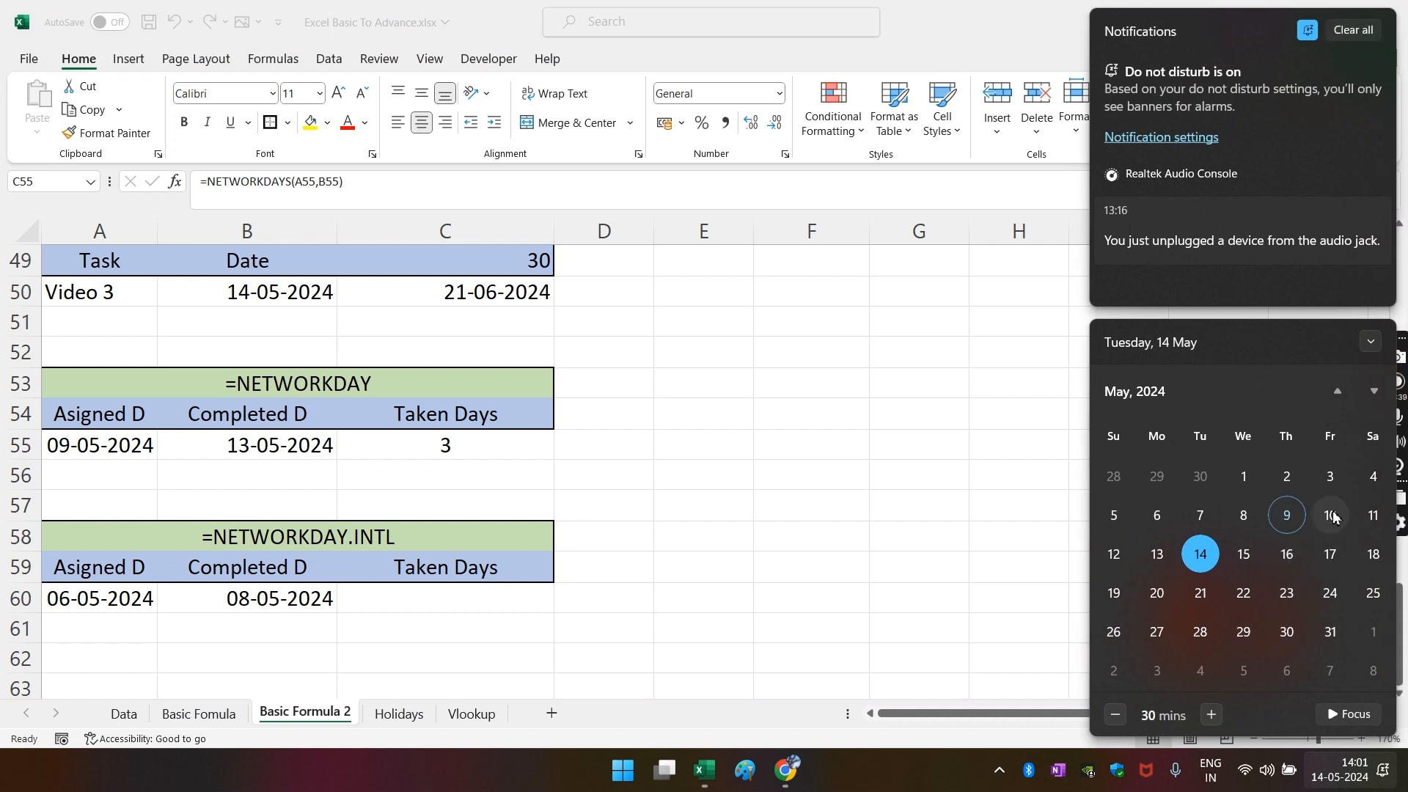
pyautogui.click(1284, 529)
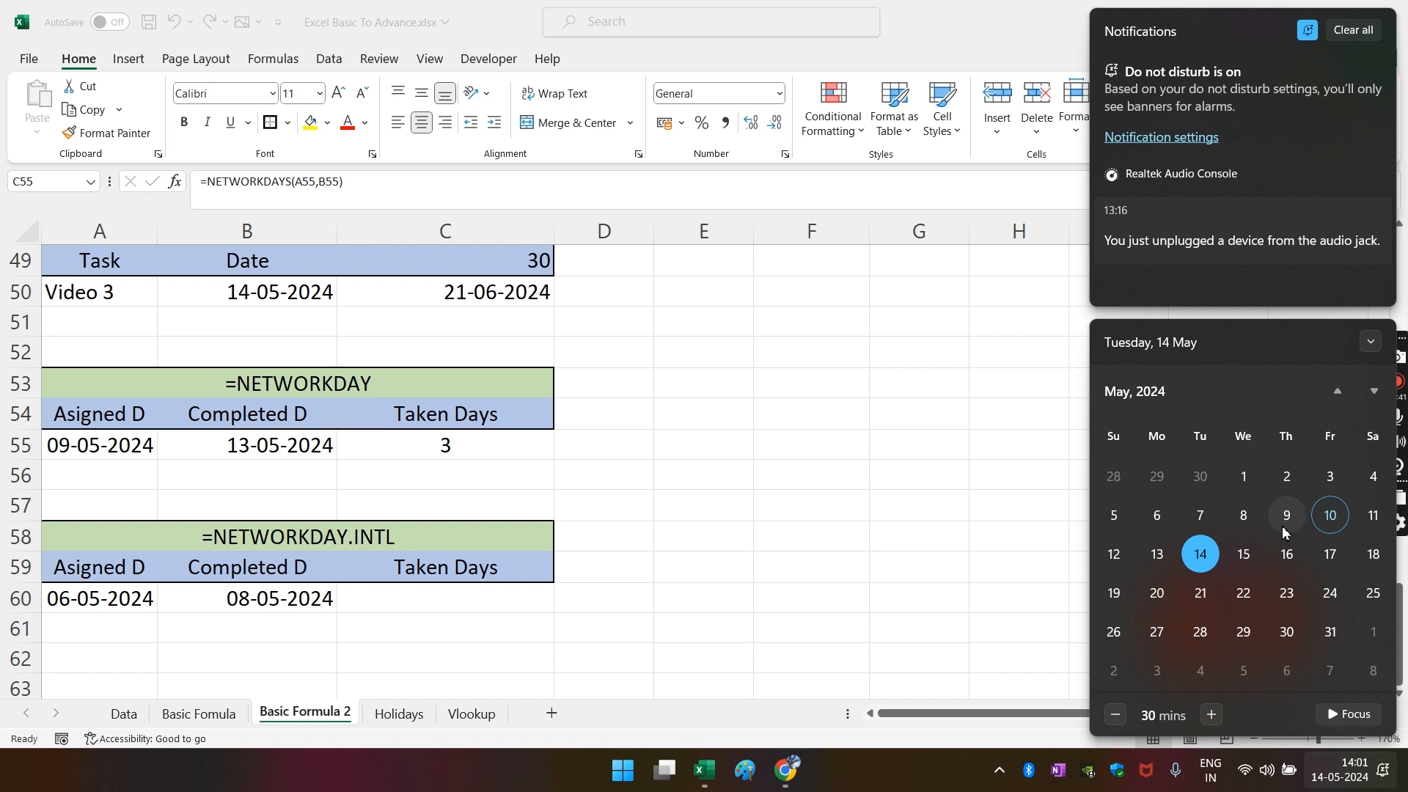
pyautogui.click(1366, 522)
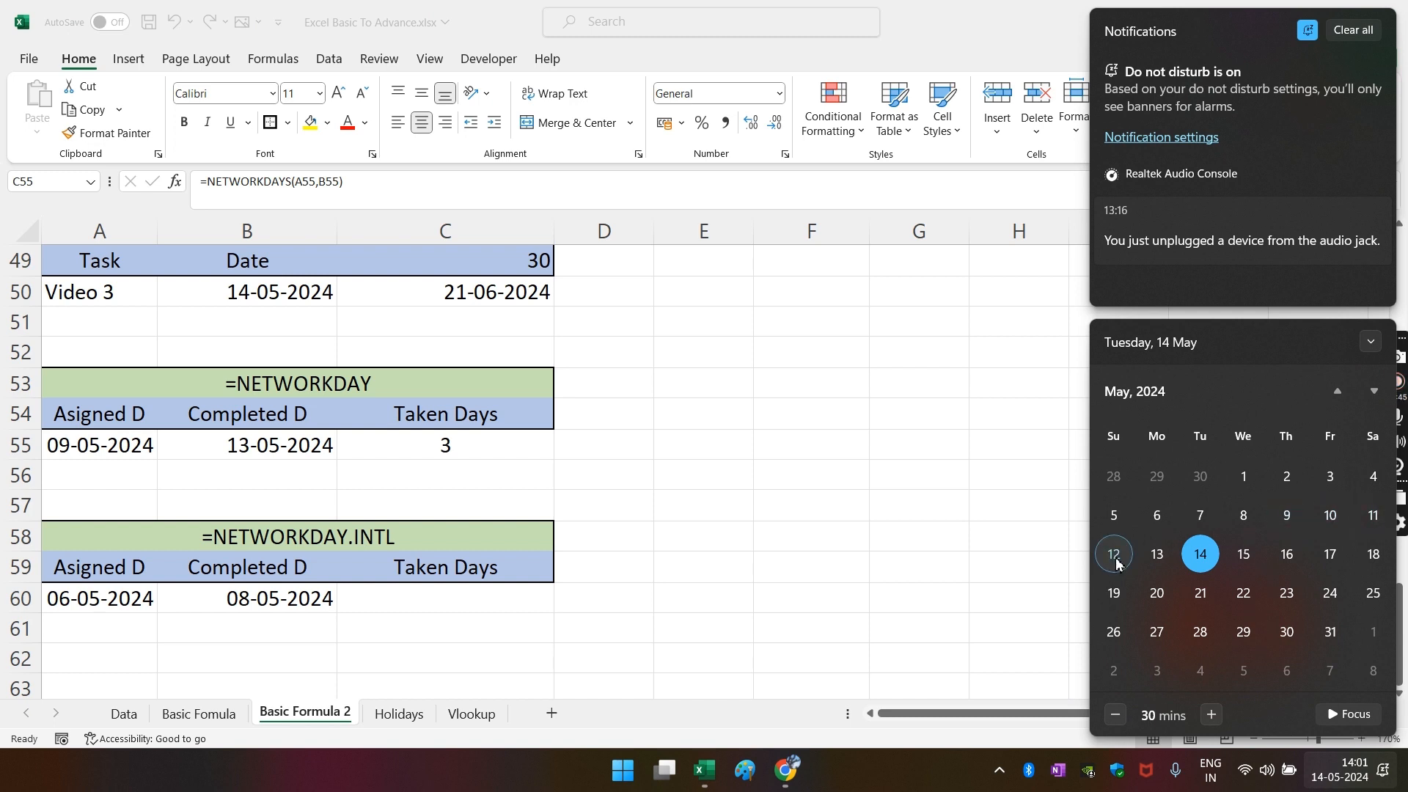
pyautogui.click(1291, 518)
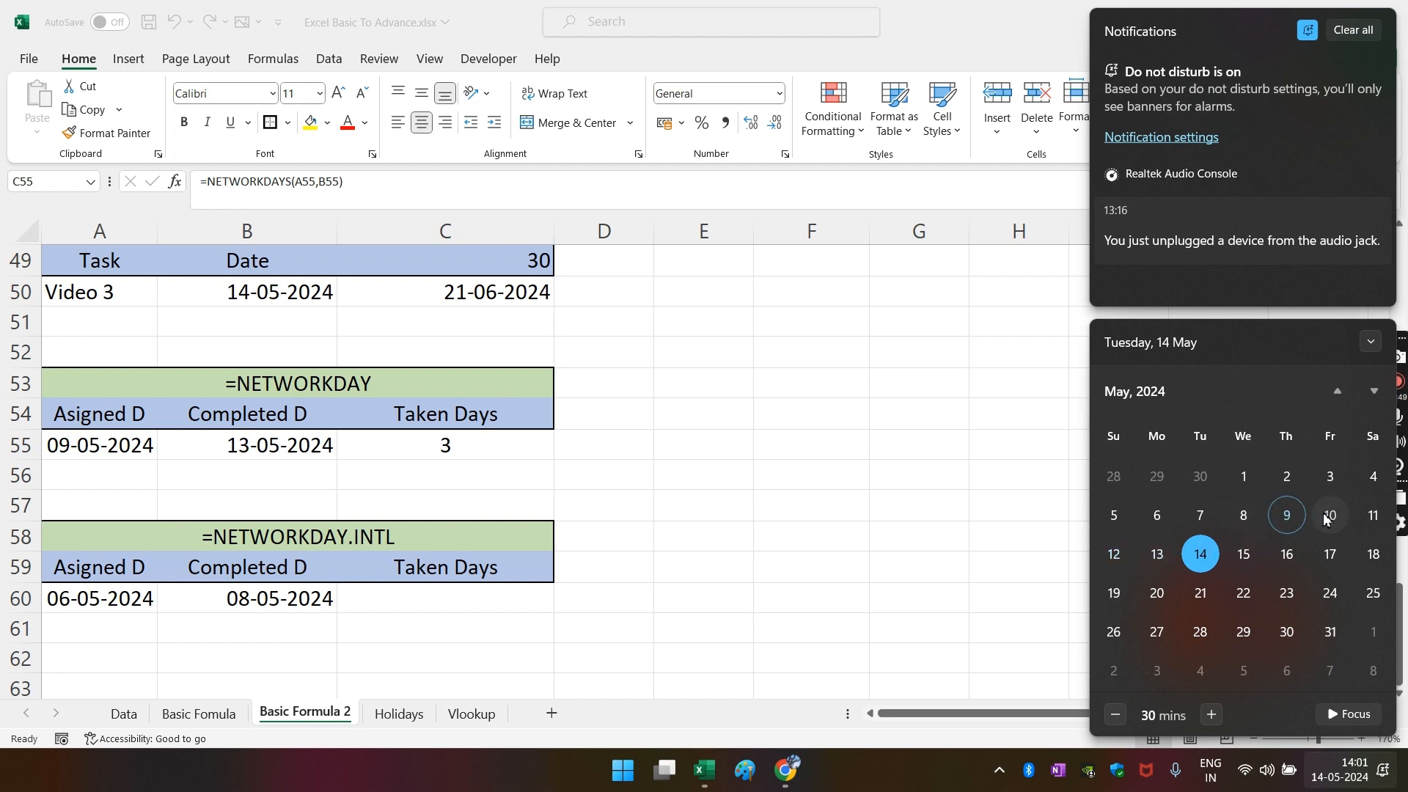
pyautogui.click(1158, 555)
pyautogui.click(464, 447)
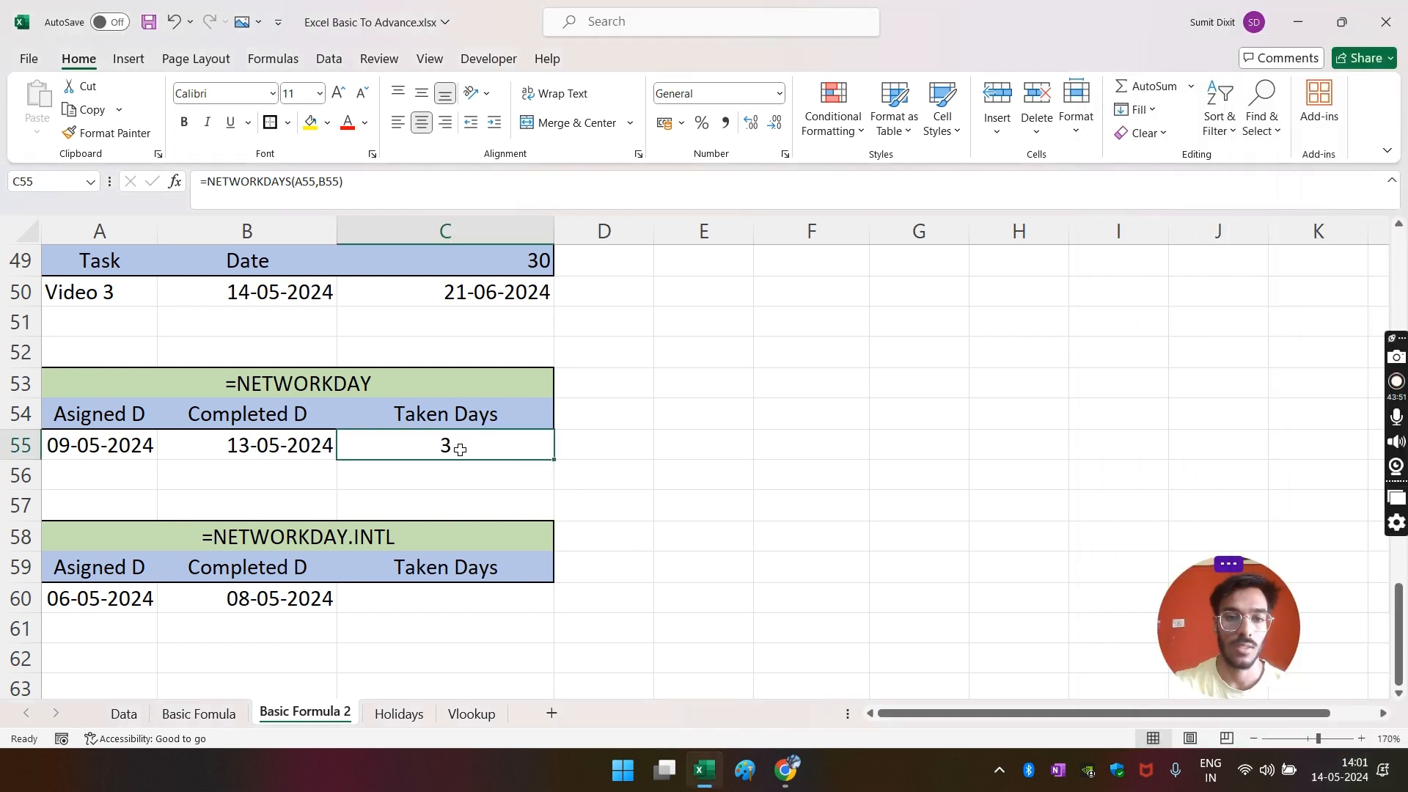
pyautogui.click(459, 482)
pyautogui.click(433, 446)
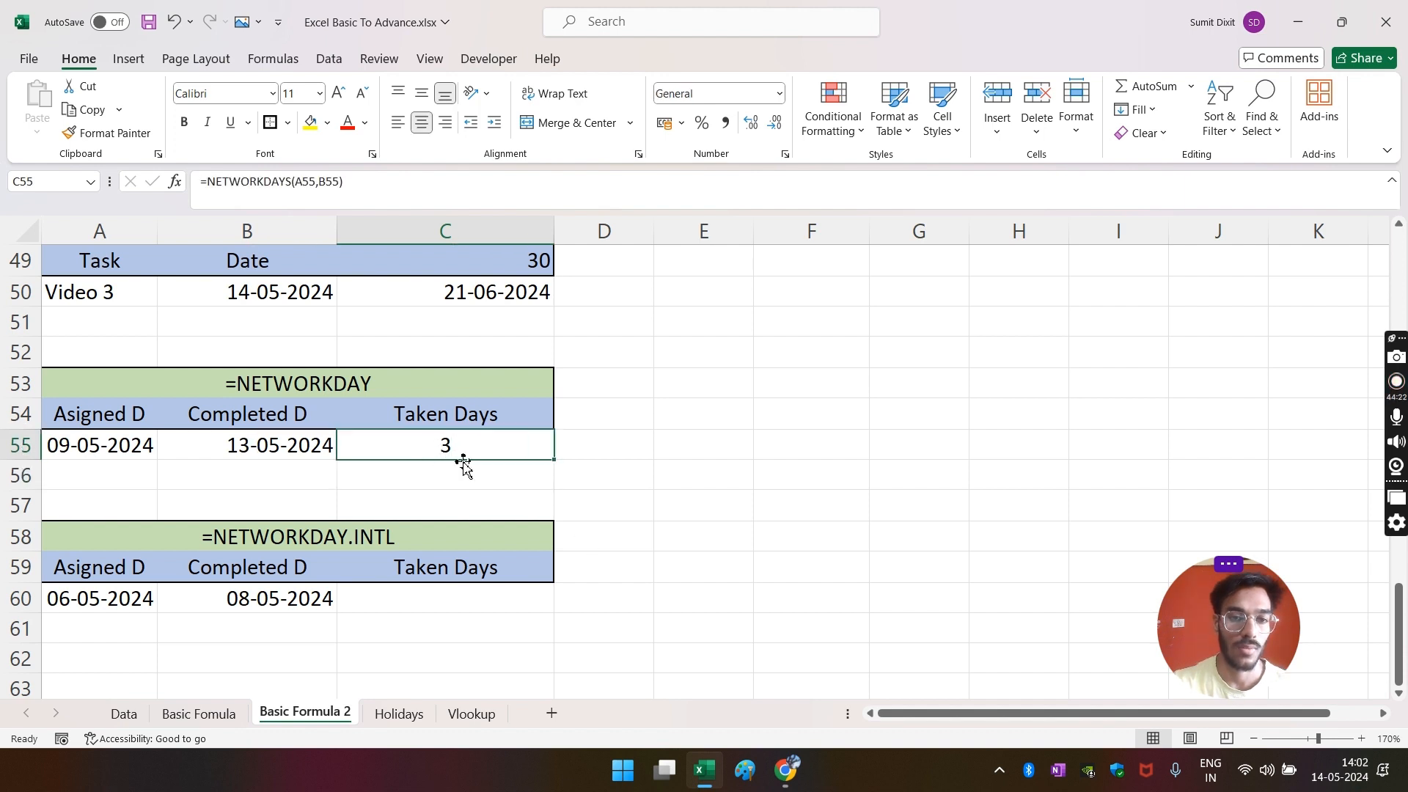
pyautogui.scroll(-1, 477, 463)
# - Start =NETWORKDAYS.INTL in C60 with A60 as start and B60 as end date
pyautogui.click(438, 517)
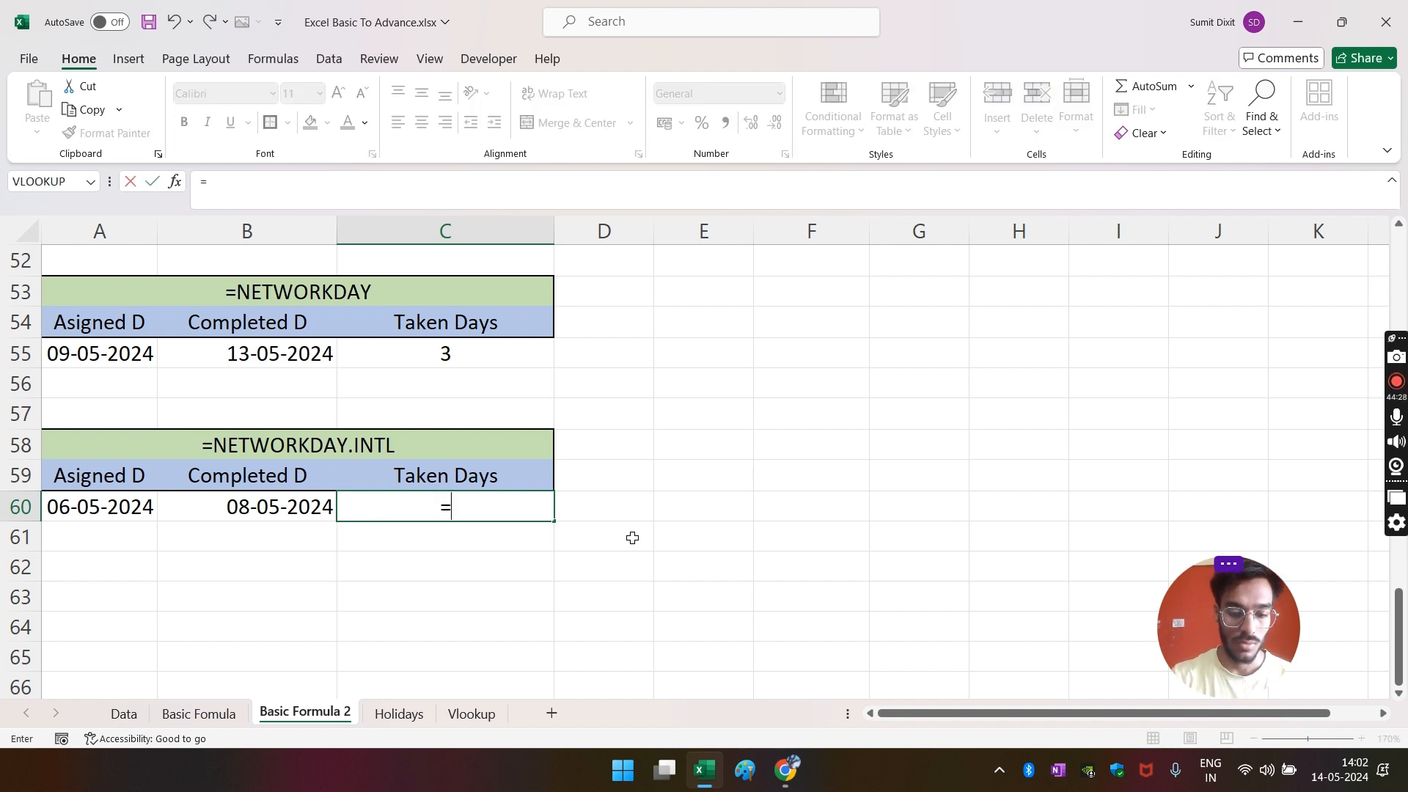
pyautogui.write('=ne')
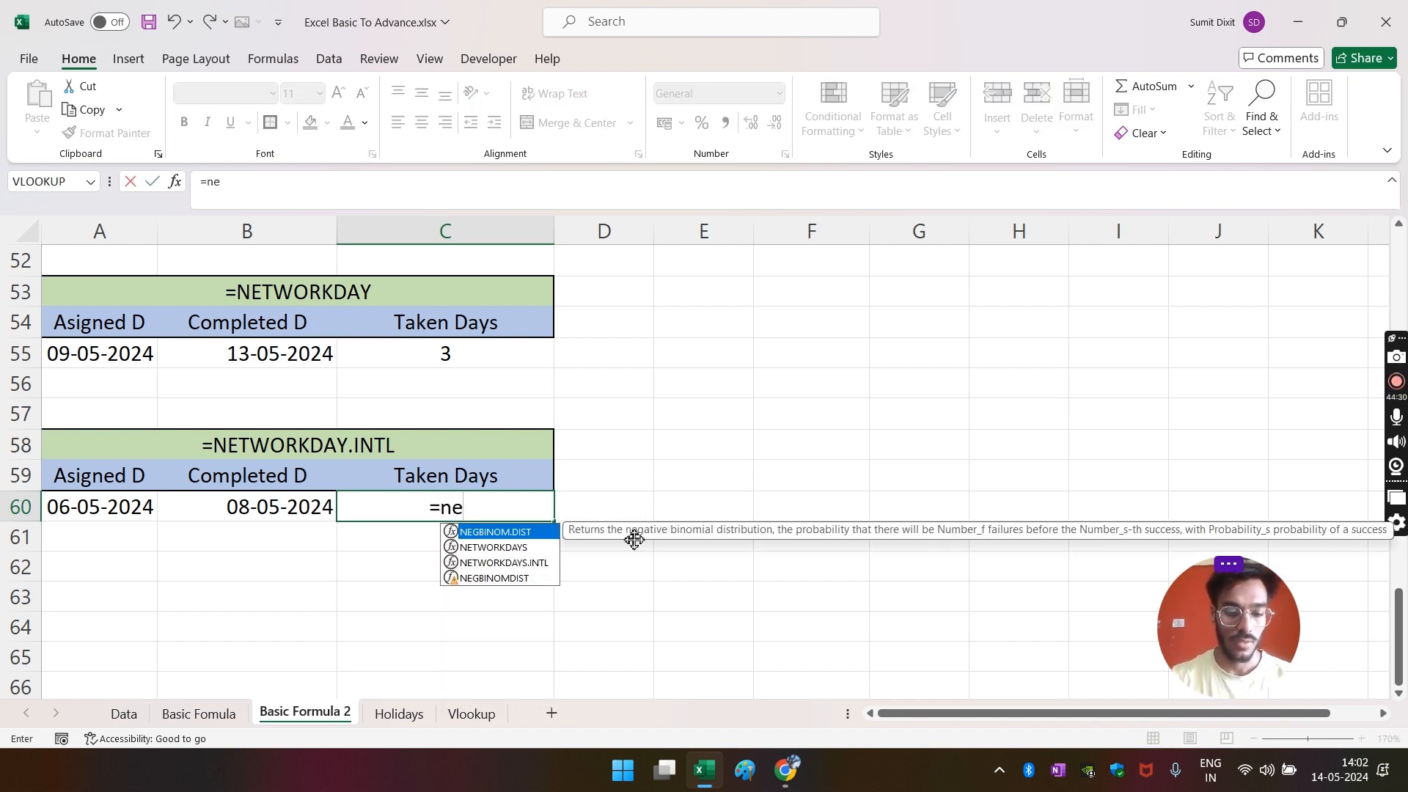
pyautogui.press('BackSpace')
pyautogui.write('tw')
pyautogui.press('BackSpace')
pyautogui.press('BackSpace')
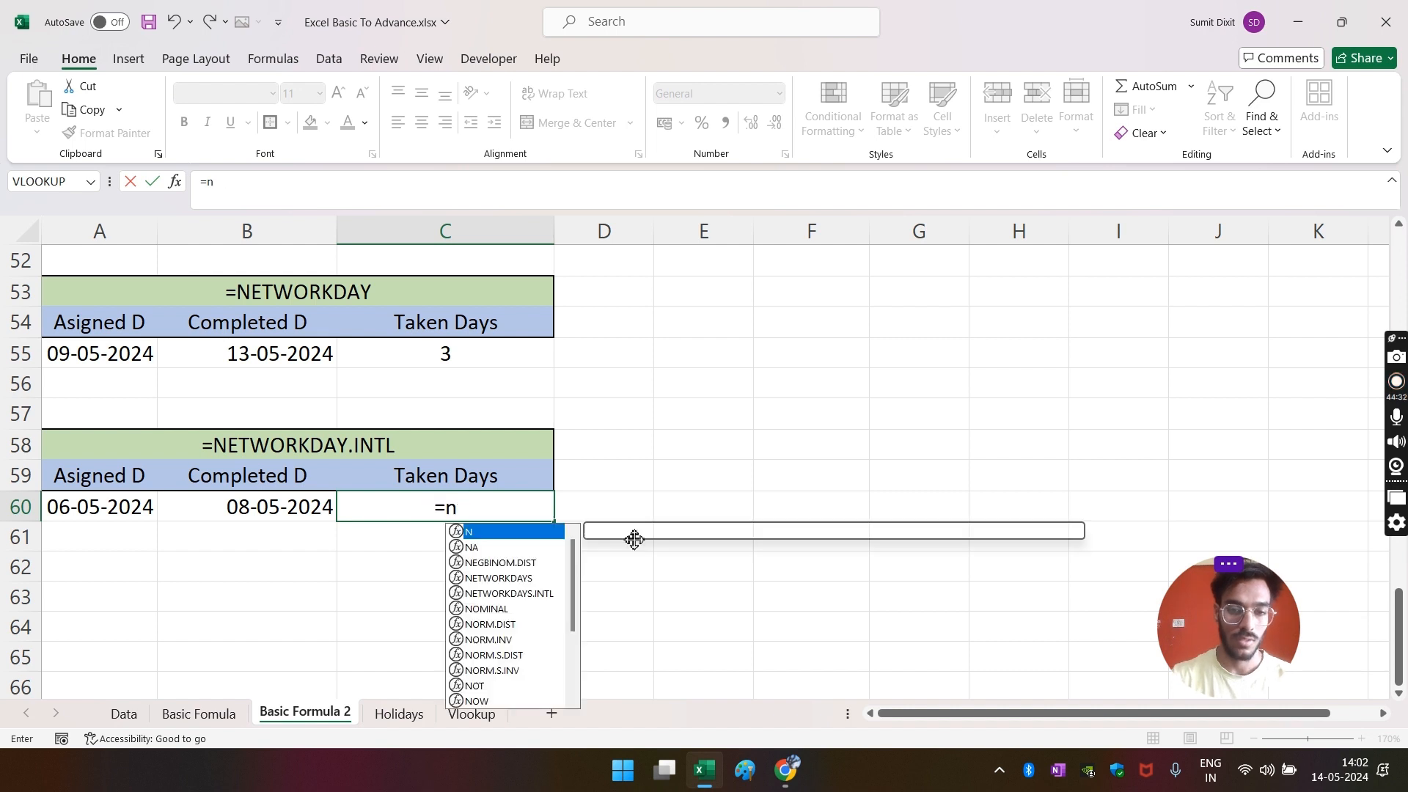
pyautogui.write('et')
pyautogui.press('Down')
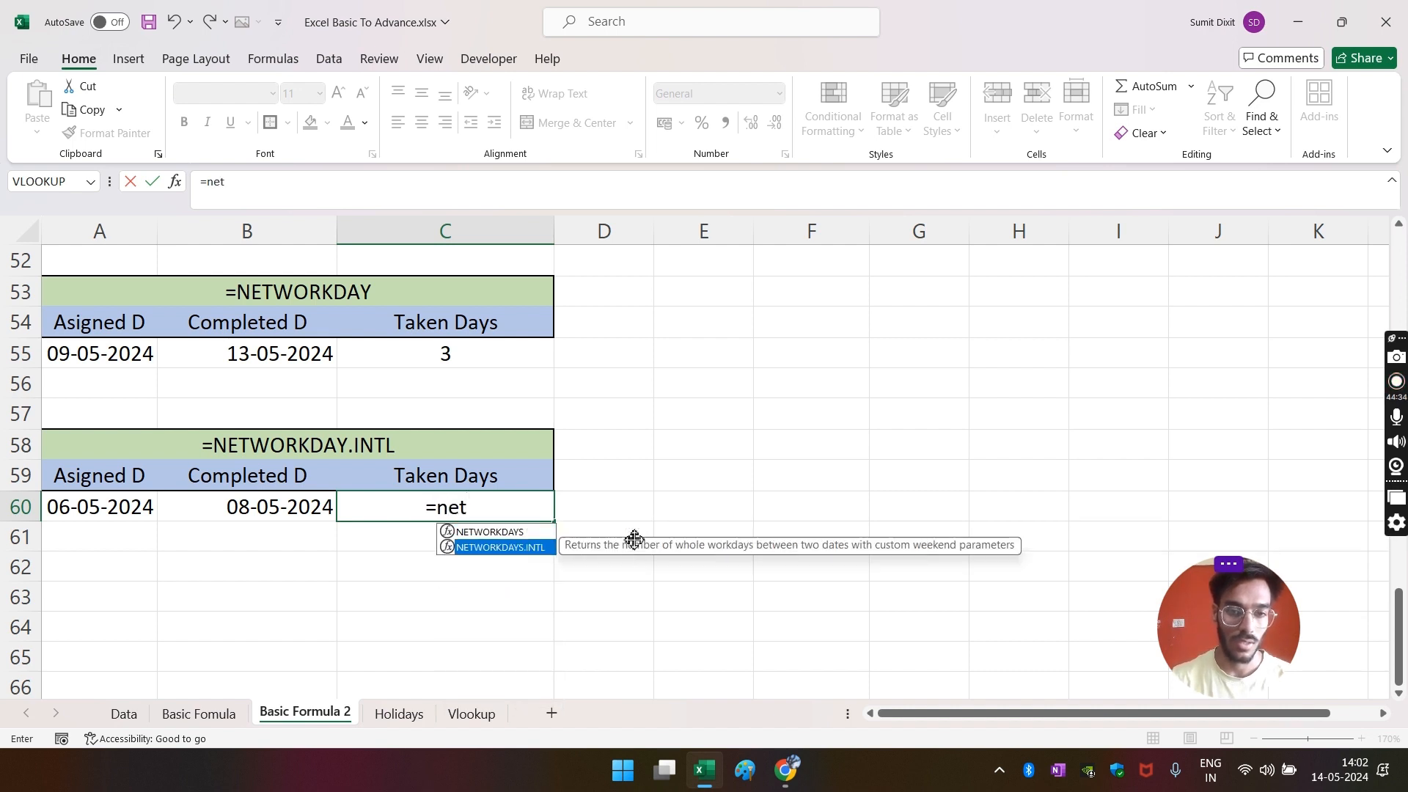
pyautogui.press('Tab')
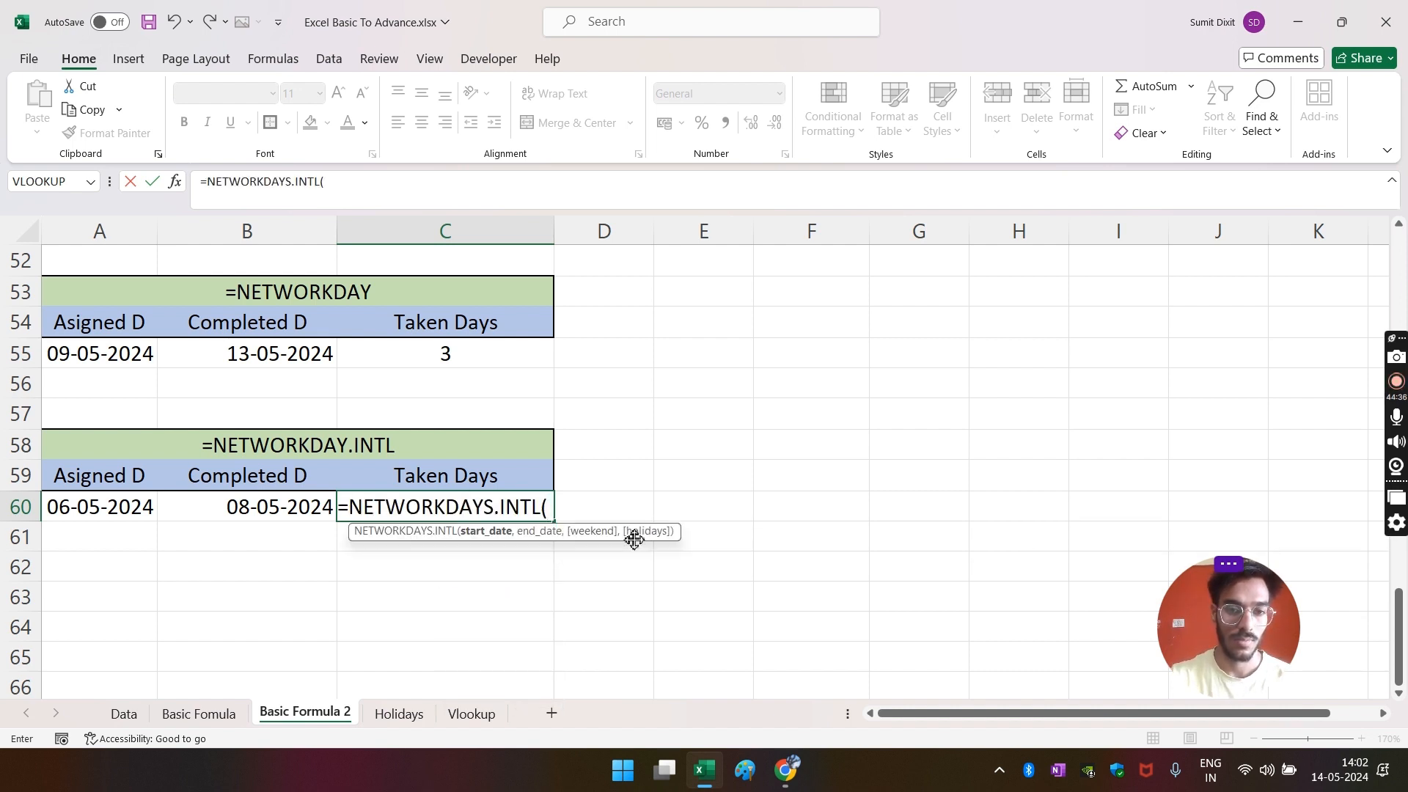
pyautogui.click(81, 506)
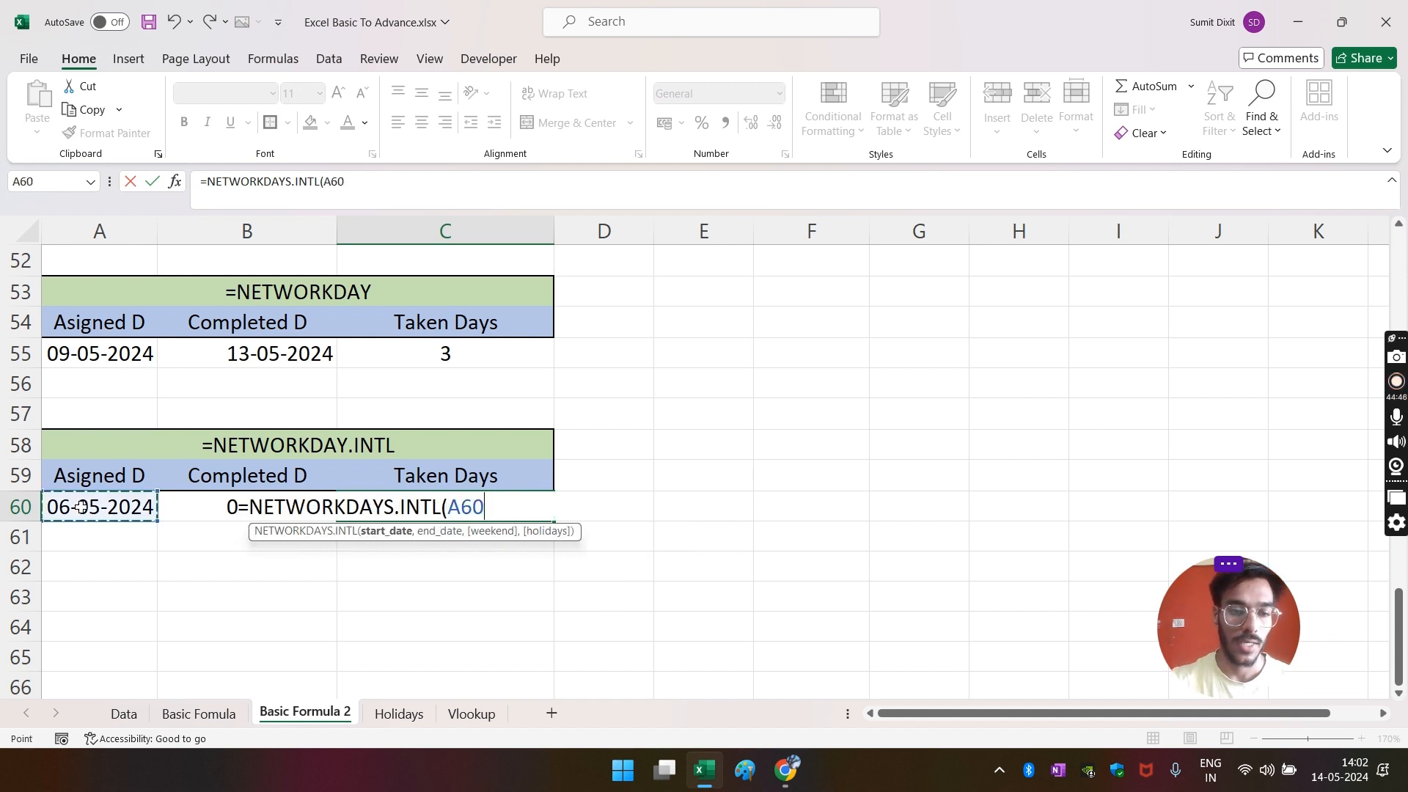
pyautogui.write(',')
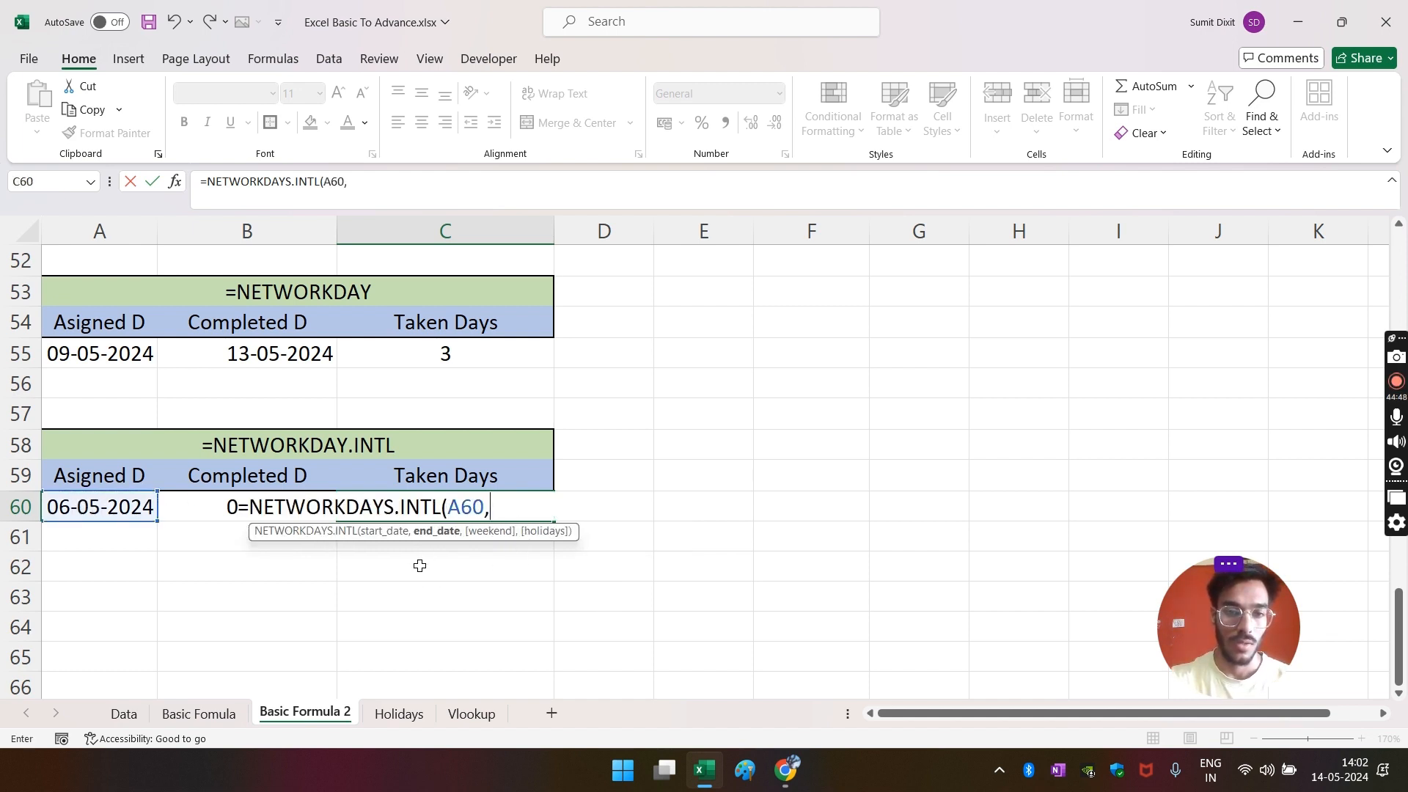
pyautogui.click(197, 513)
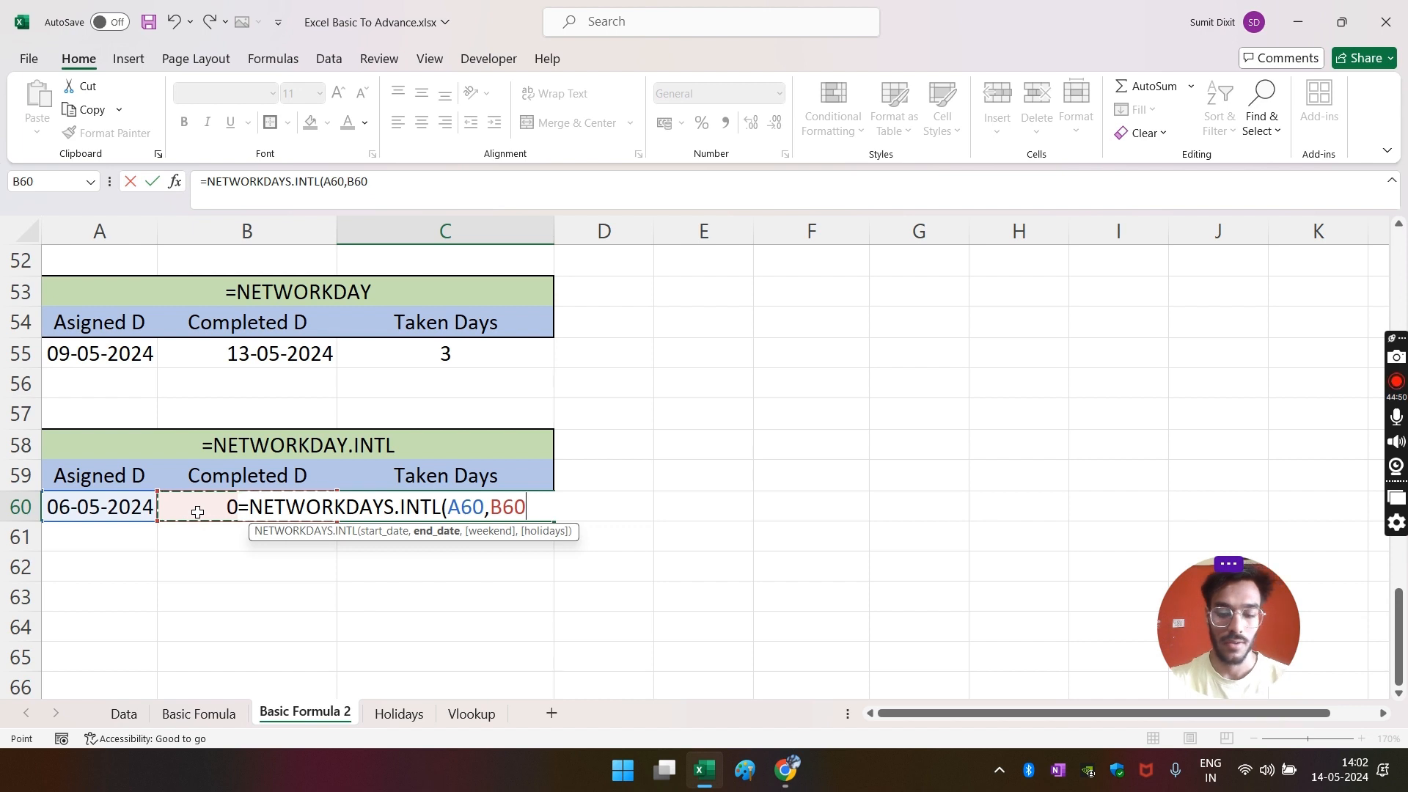
pyautogui.write(',')
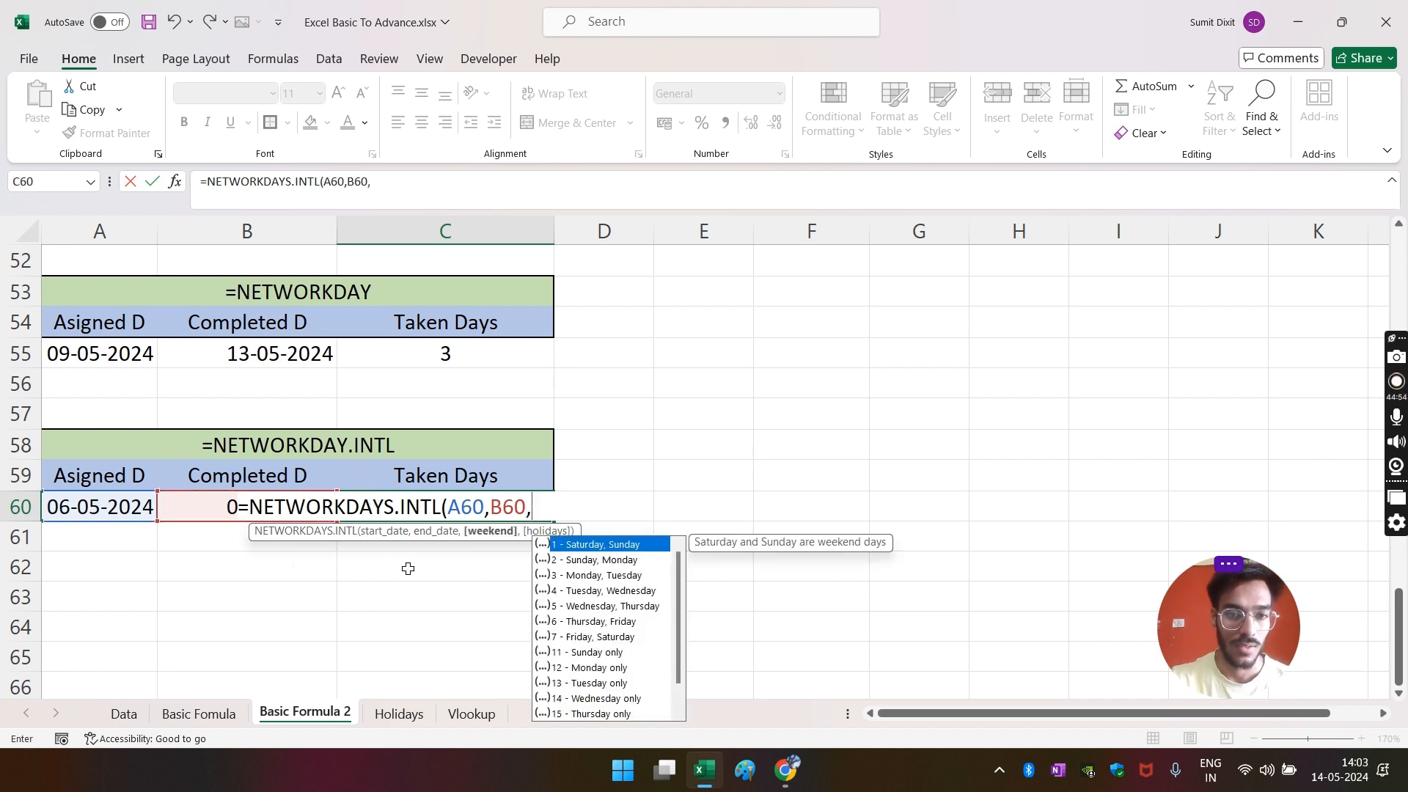
# - Finish the formula with weekend code 12 and Holidays!A:A as the holidays
pyautogui.scroll(-1, 603, 629)
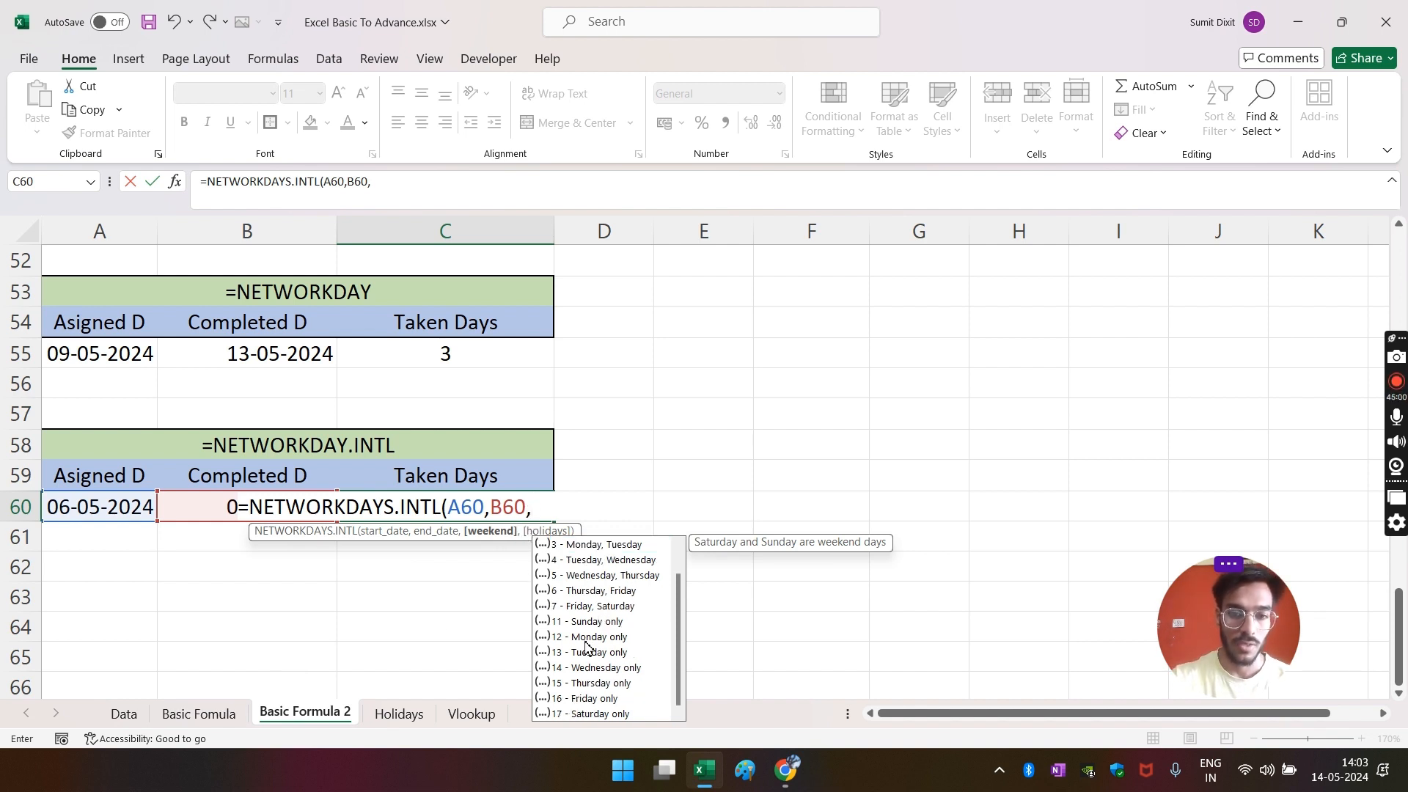
pyautogui.write('12')
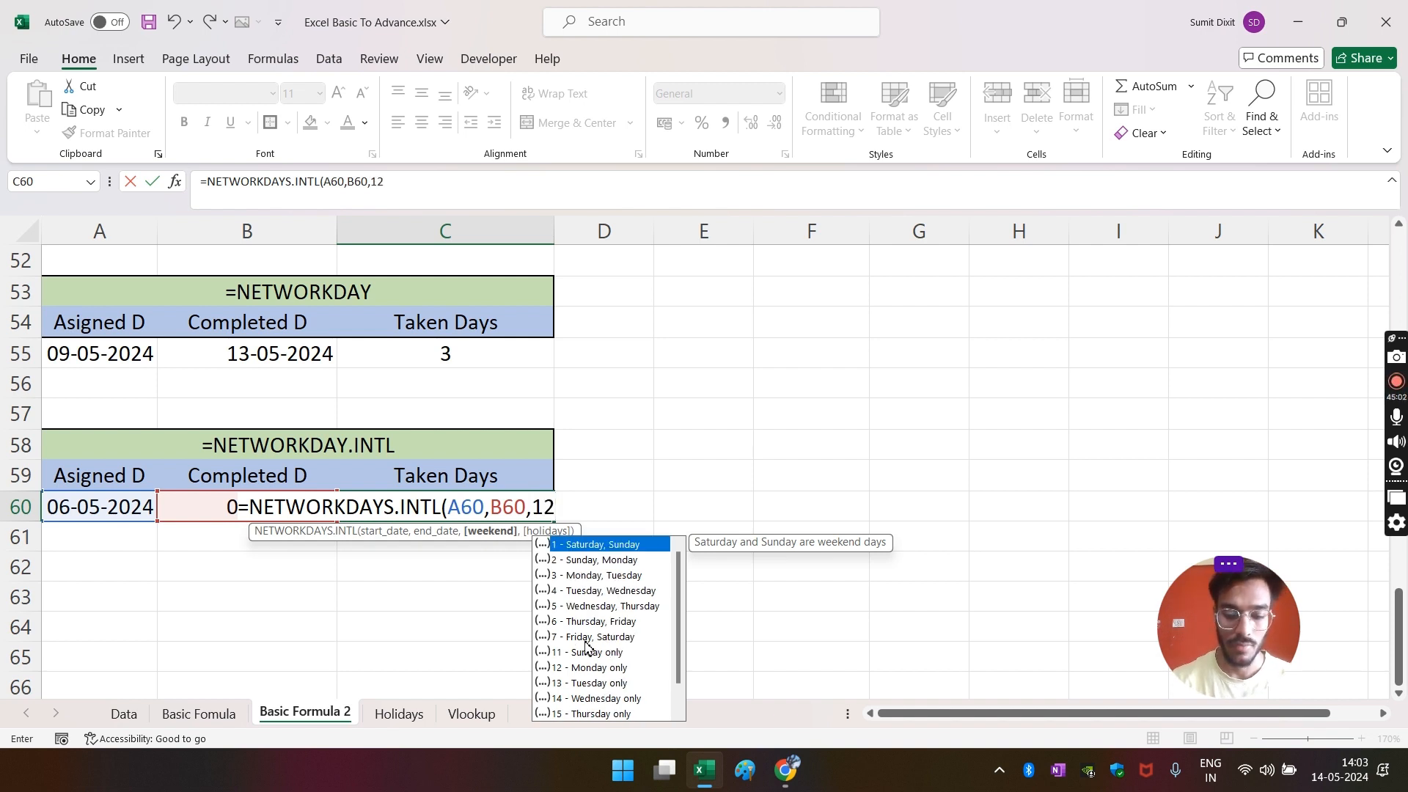
pyautogui.write(',')
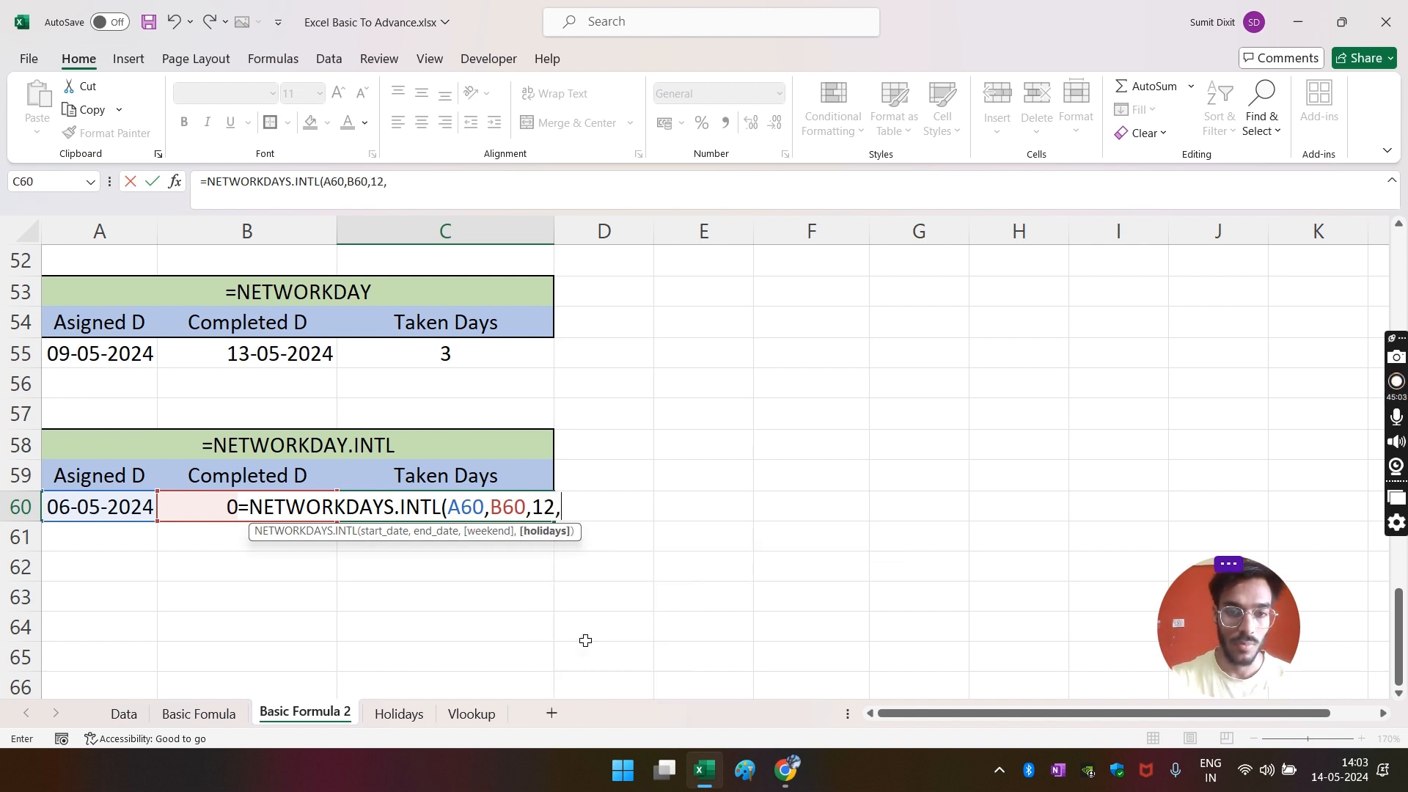
pyautogui.click(396, 719)
pyautogui.click(59, 224)
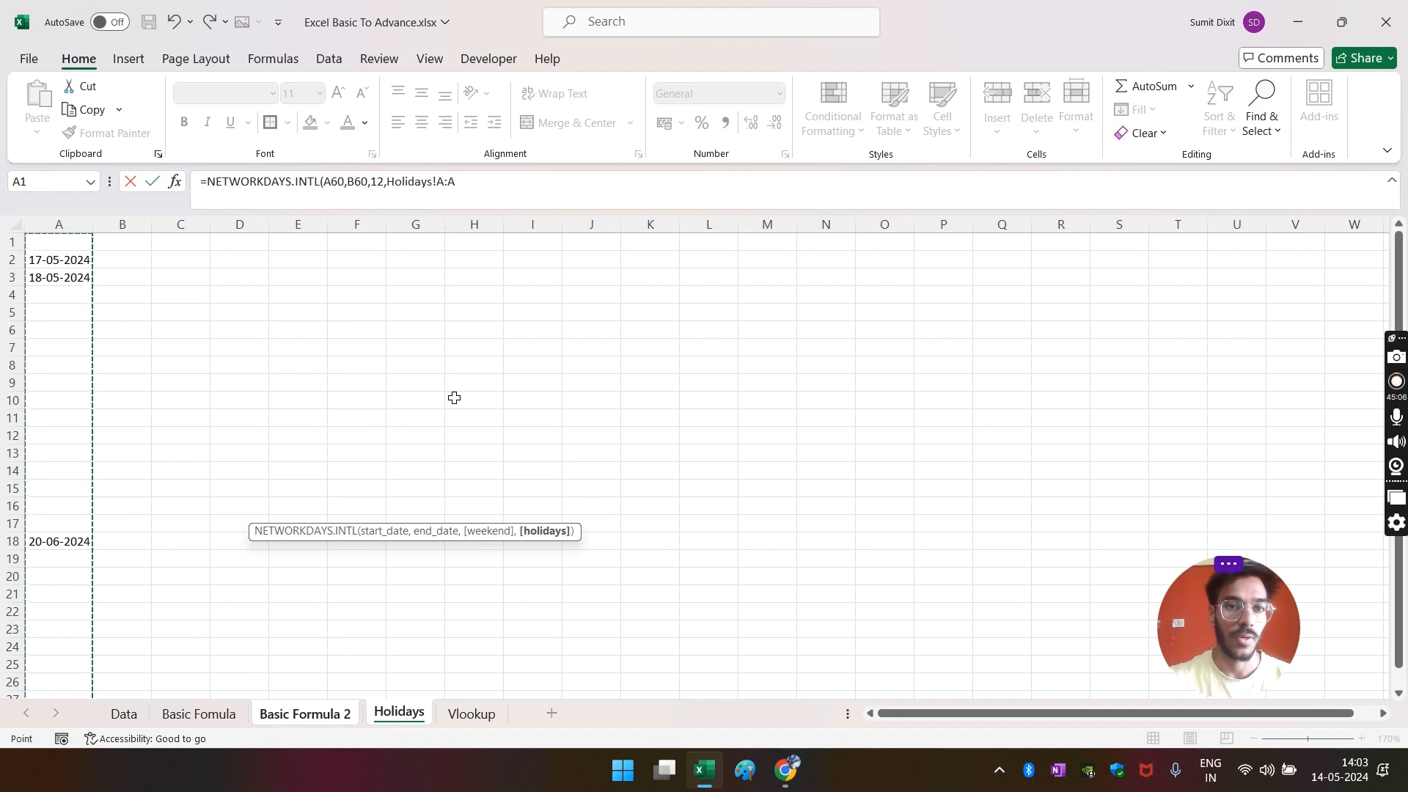
pyautogui.write(')')
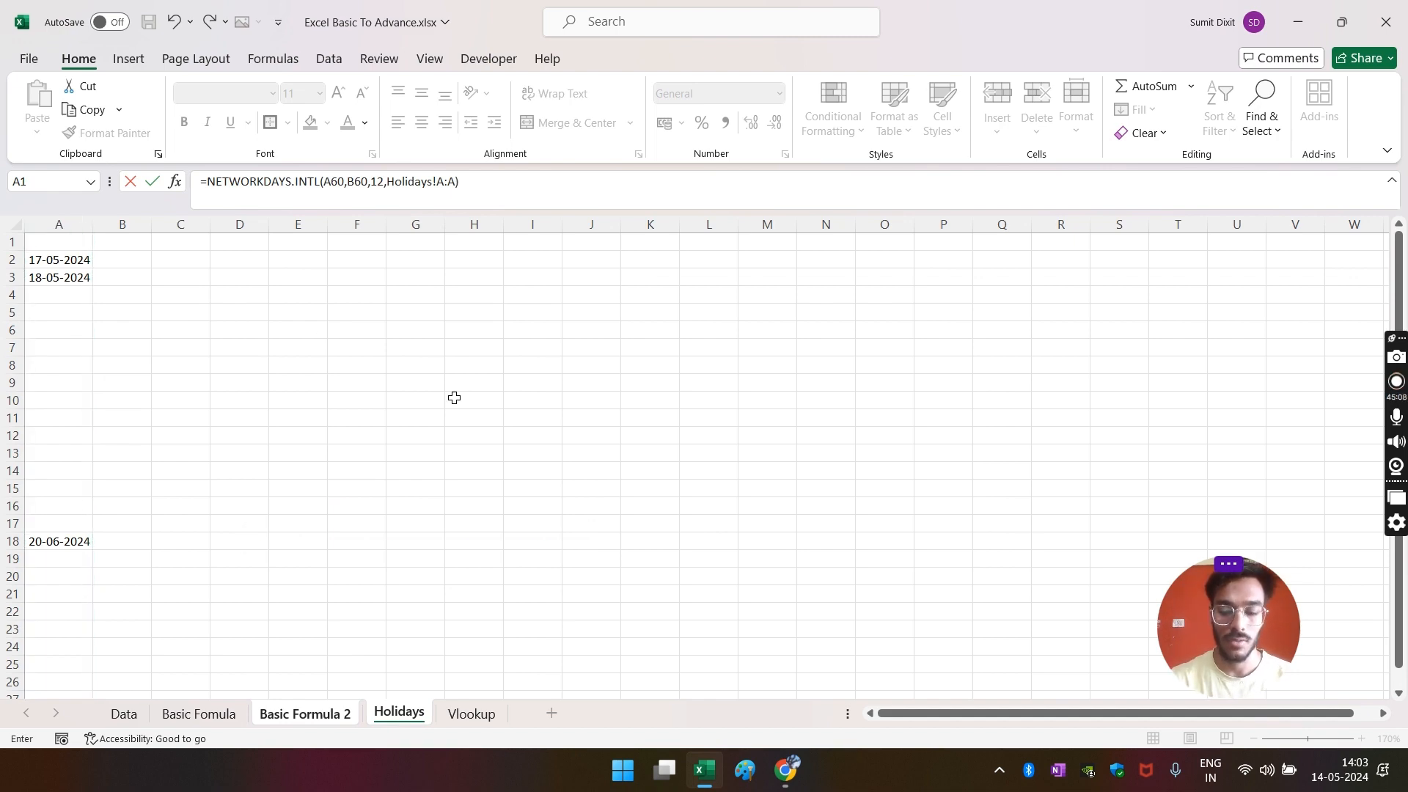
pyautogui.press('Return')
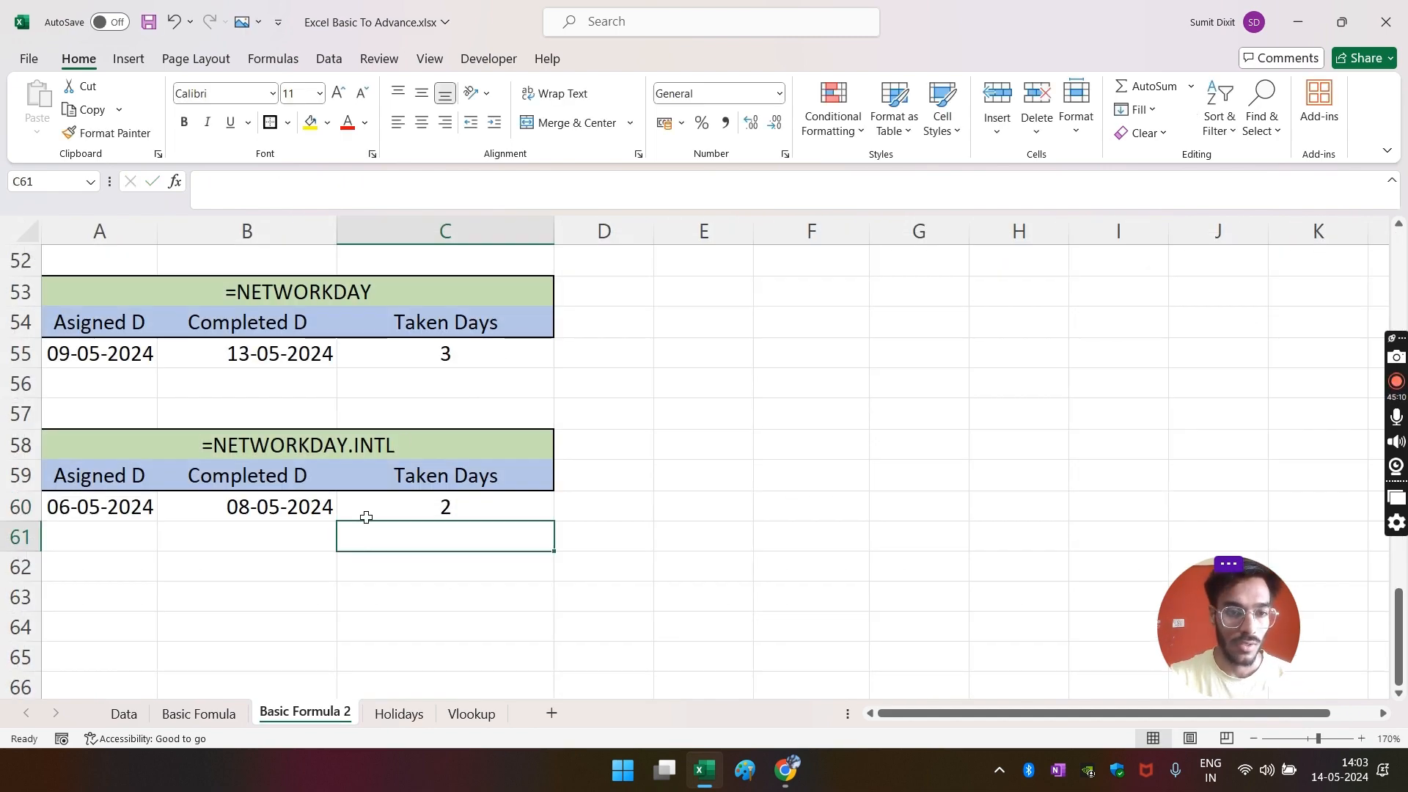
# - Review the A60 and B60 dates and check May 2024 weekdays on the taskbar calendar
pyautogui.click(119, 517)
pyautogui.click(257, 506)
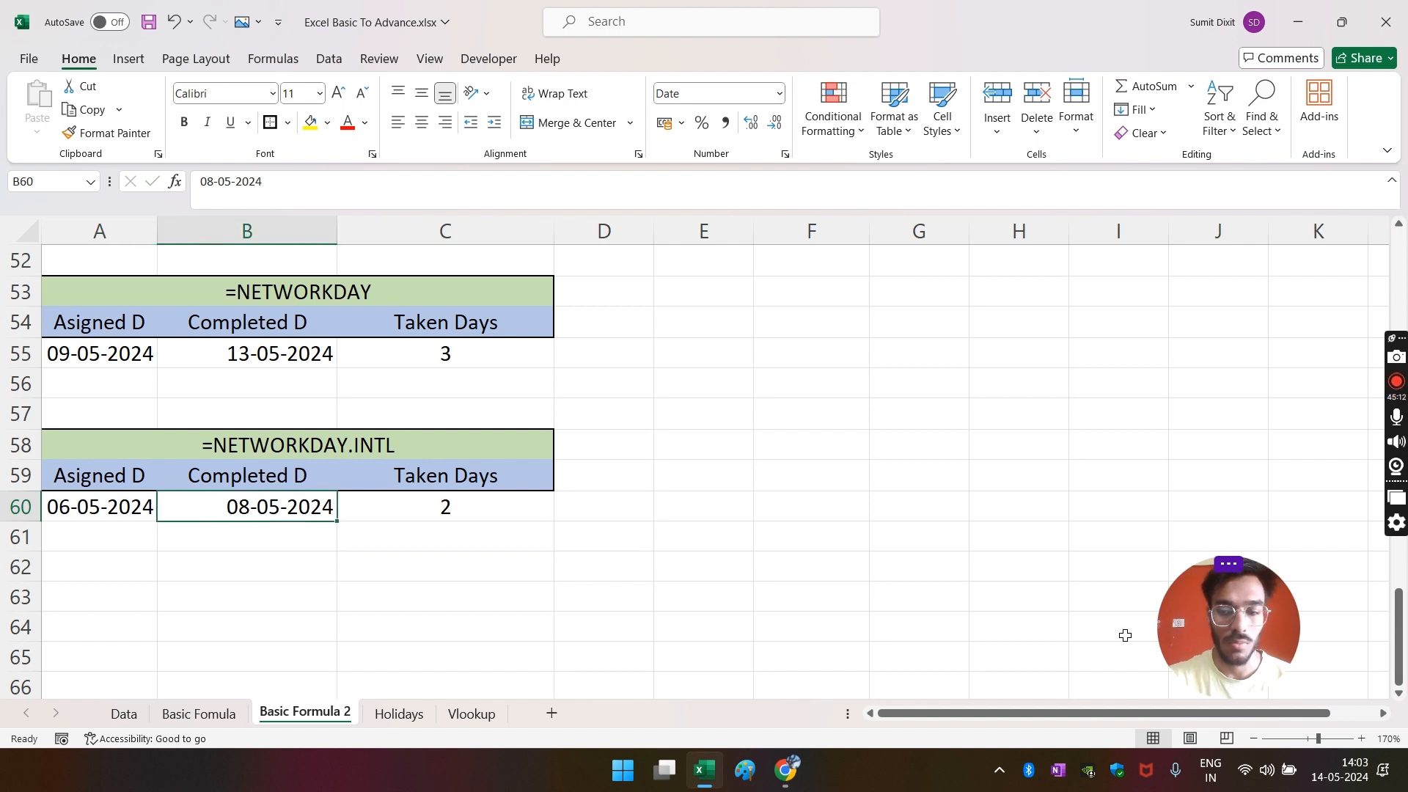
pyautogui.click(1339, 770)
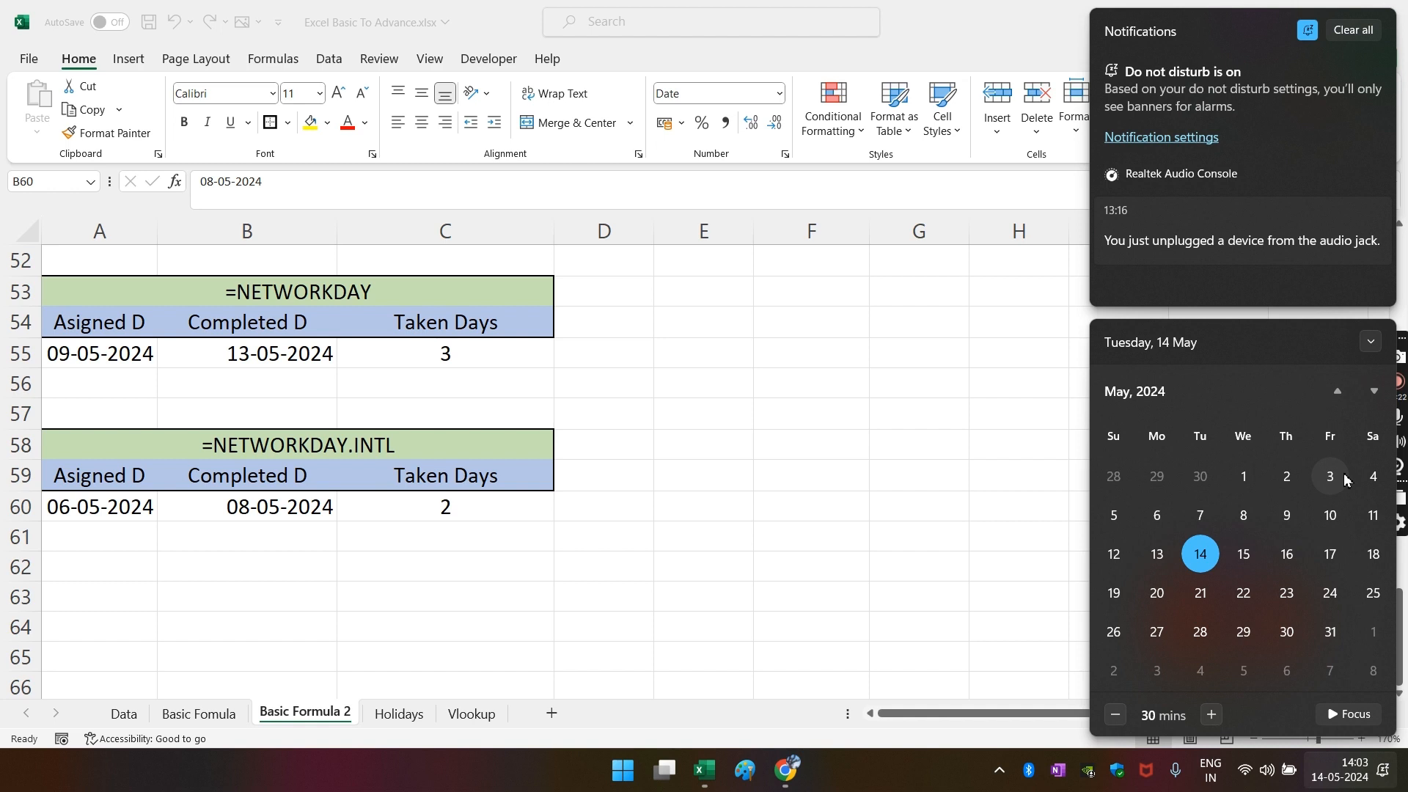
pyautogui.click(82, 550)
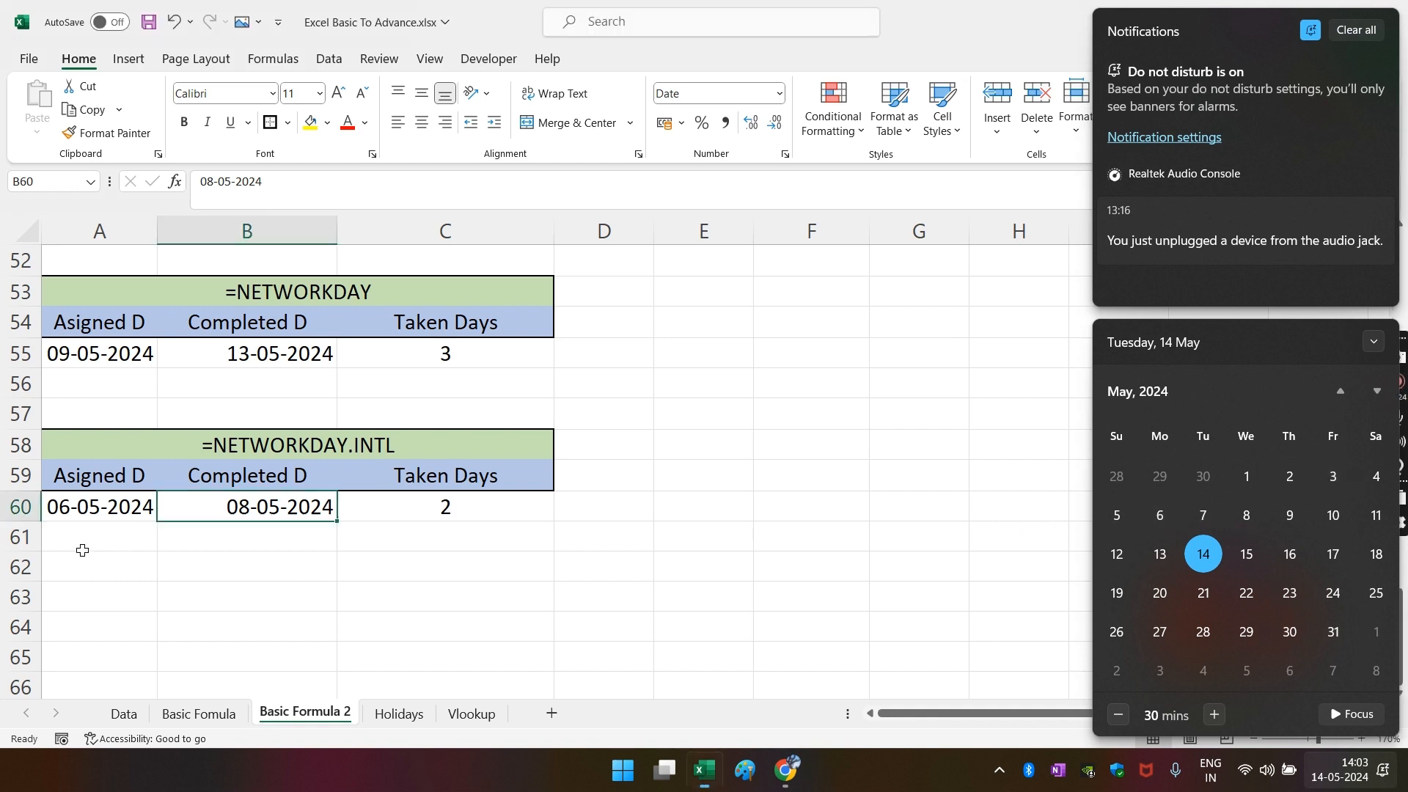
# - Change the assigned date in A60 to 03-05-2024
pyautogui.click(86, 506)
pyautogui.click(212, 182)
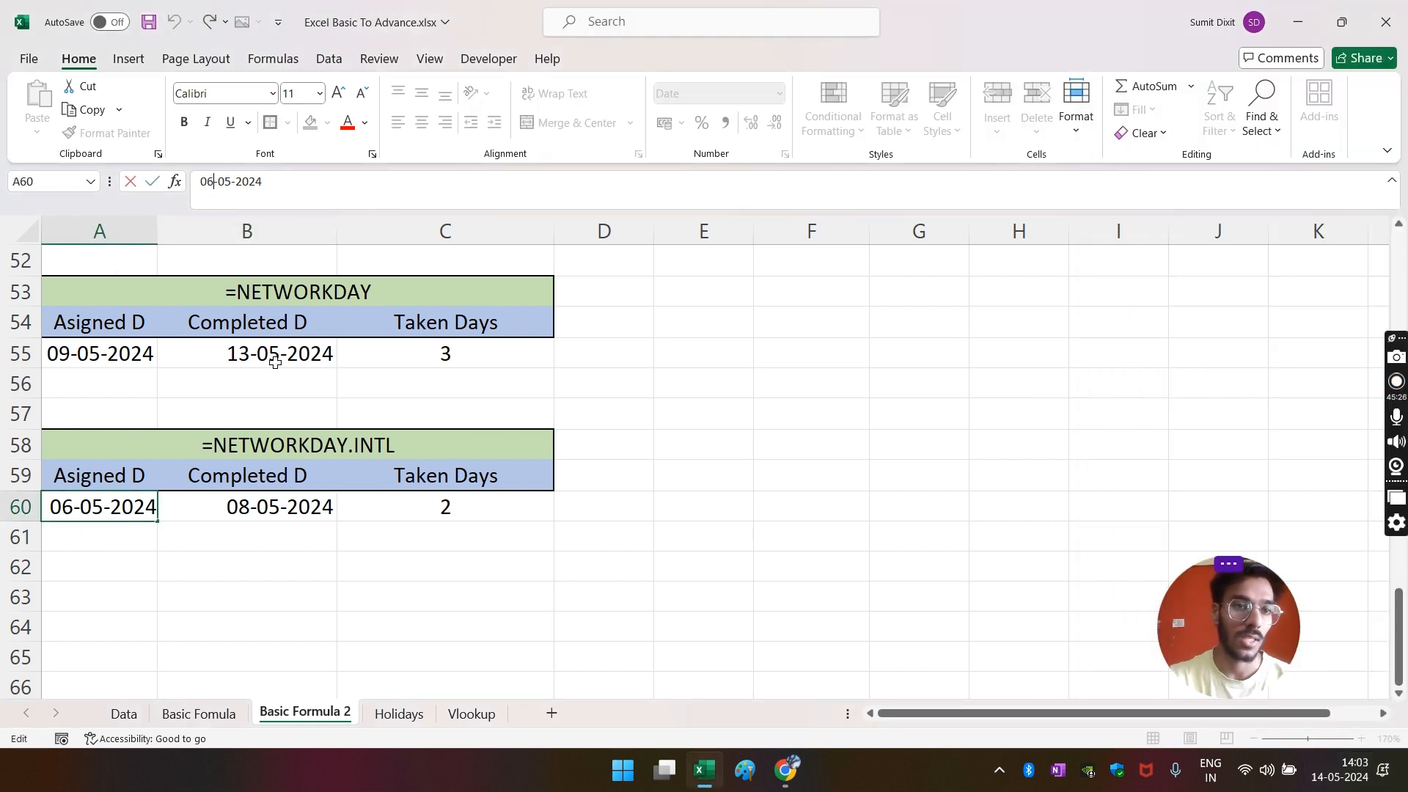
pyautogui.press('BackSpace')
pyautogui.write('3')
pyautogui.press('Return')
pyautogui.press('Up')
pyautogui.press('Right')
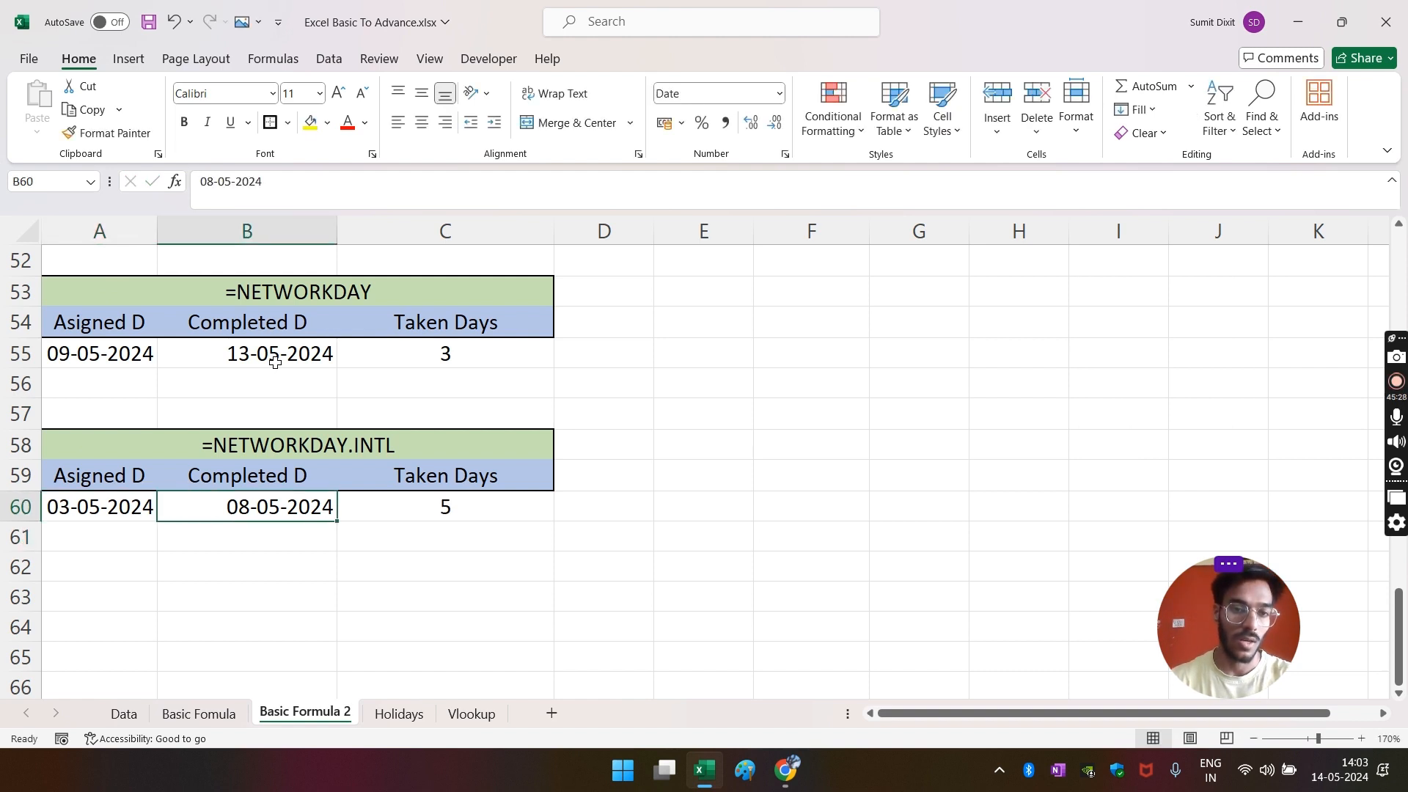
pyautogui.press('Right')
pyautogui.press('Left')
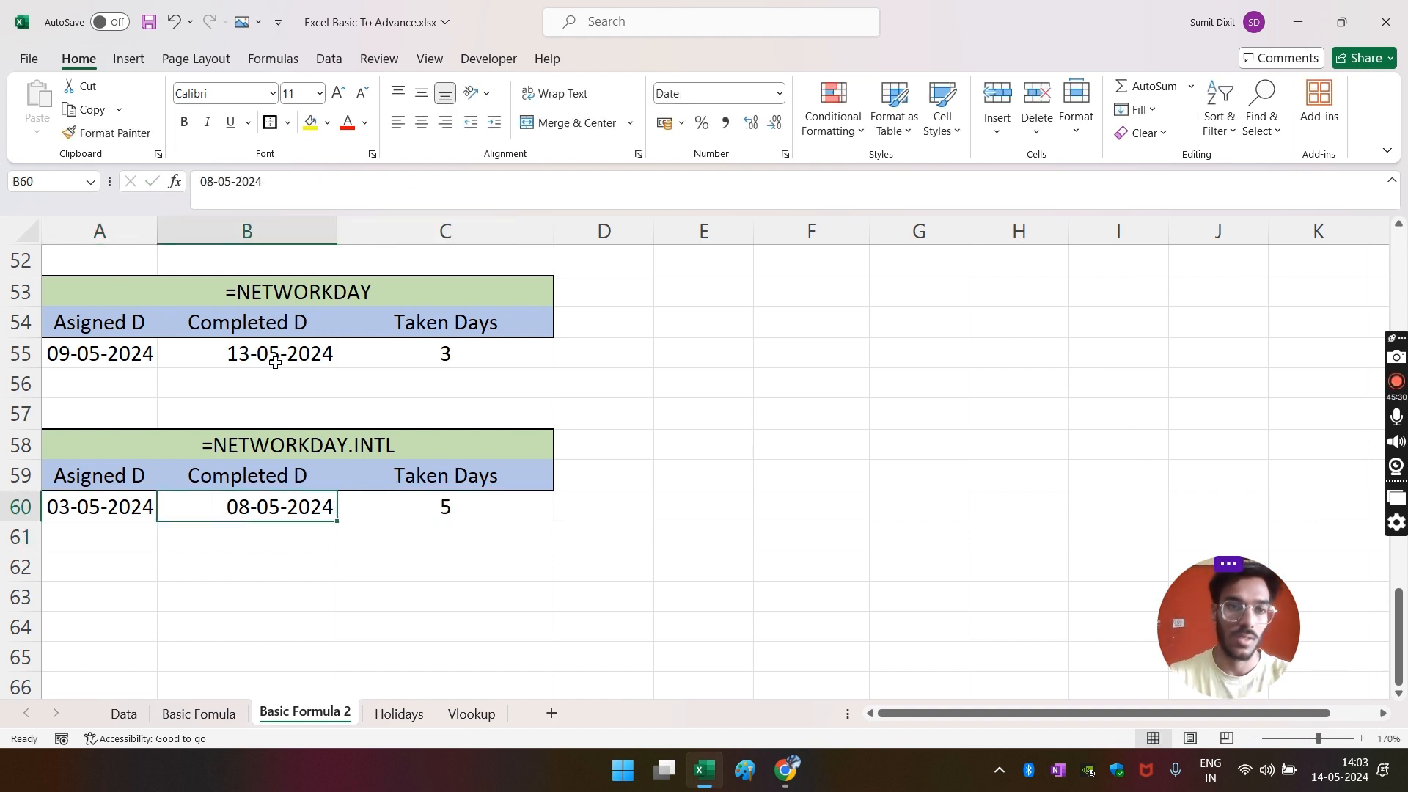
# - Change the completed date in B60 to 06-05-2024 and confirm C60's 3 working days against the calendar
pyautogui.click(213, 184)
pyautogui.press('BackSpace')
pyautogui.write('6')
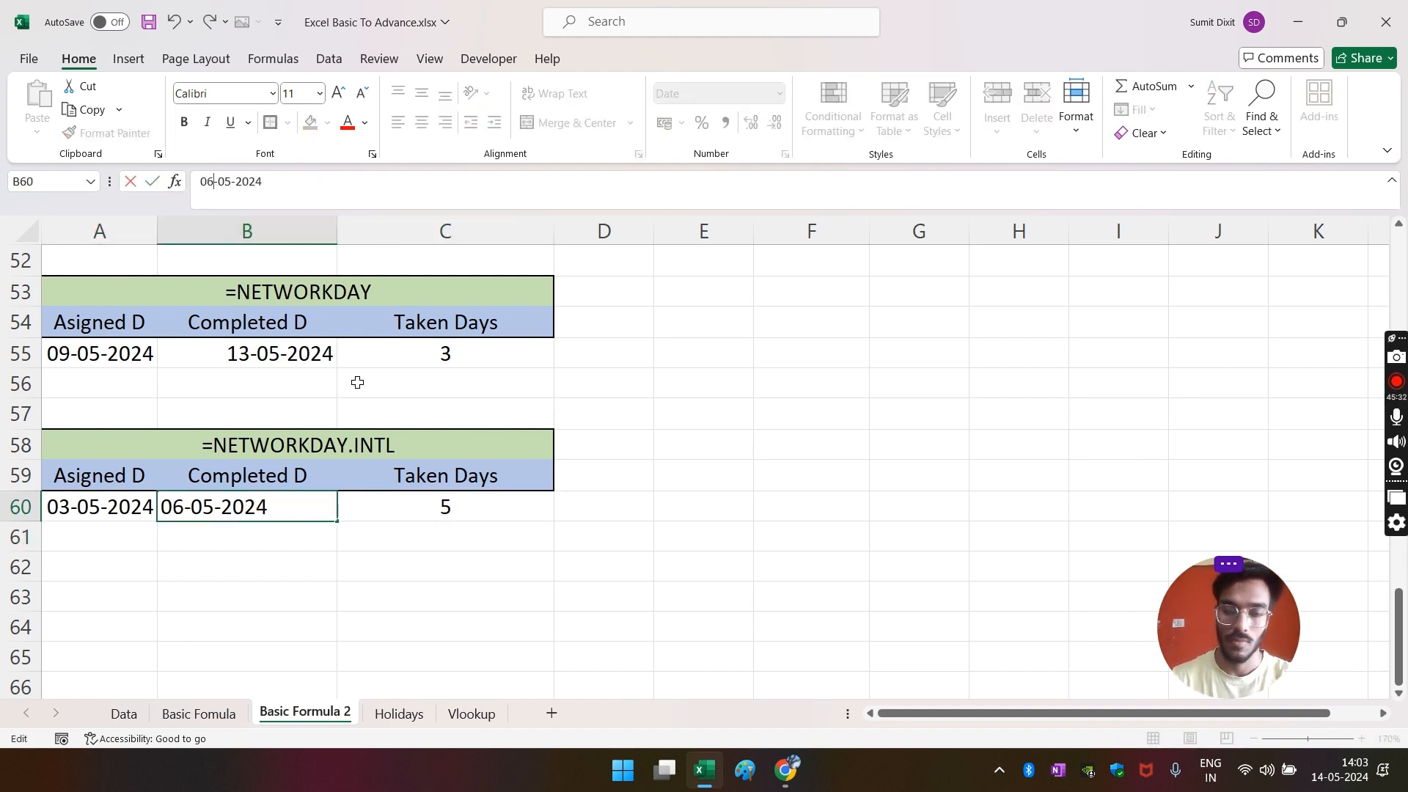
pyautogui.press('Return')
pyautogui.click(449, 503)
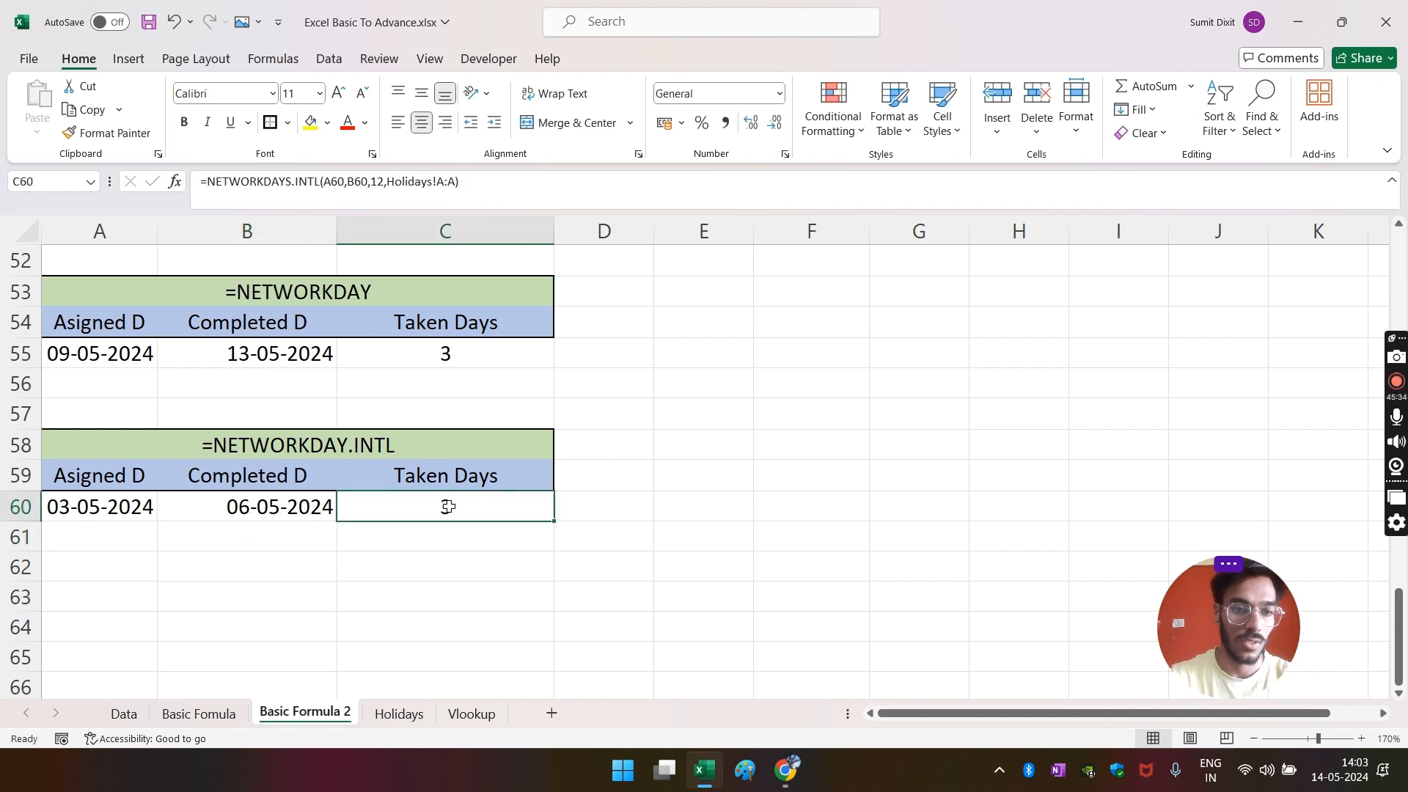
pyautogui.click(1313, 770)
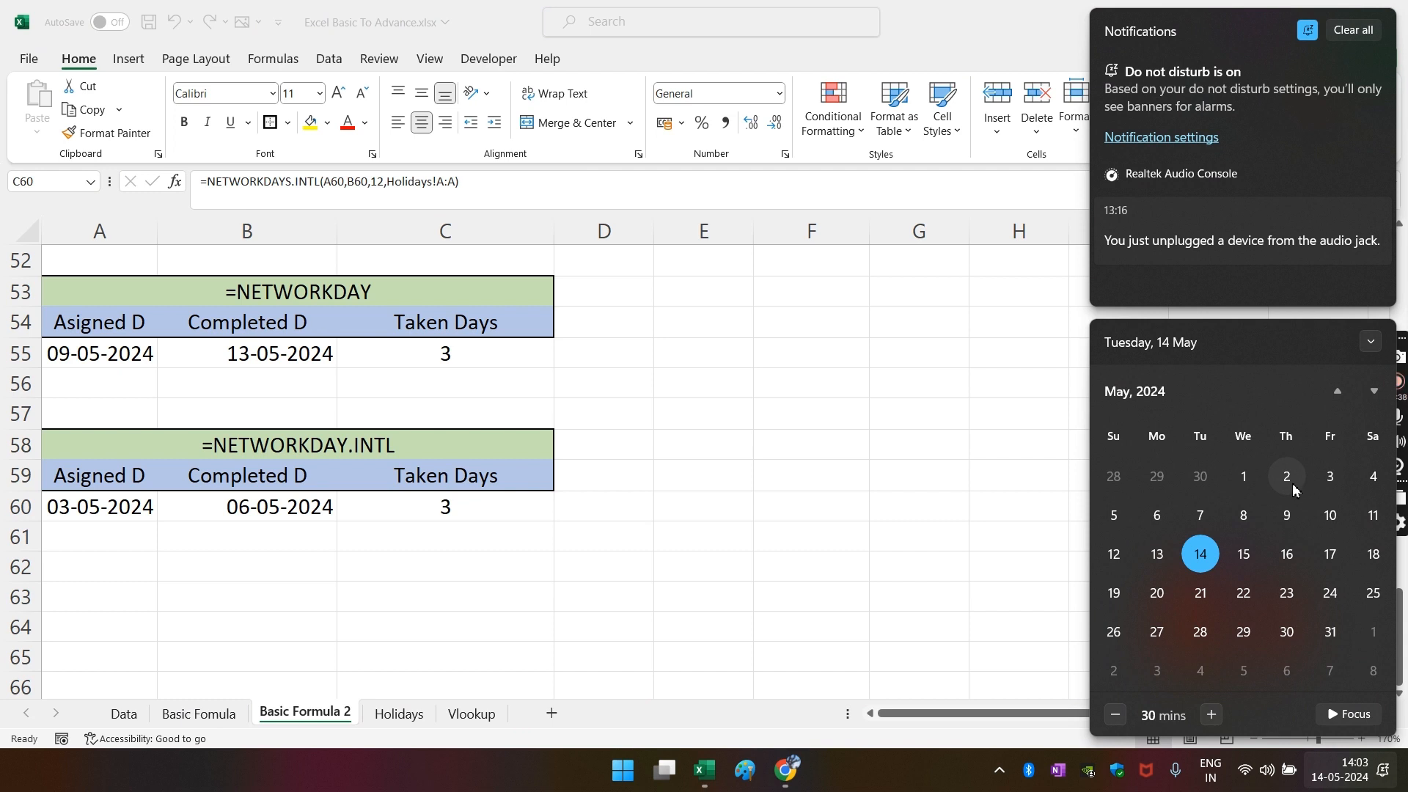
pyautogui.click(1330, 479)
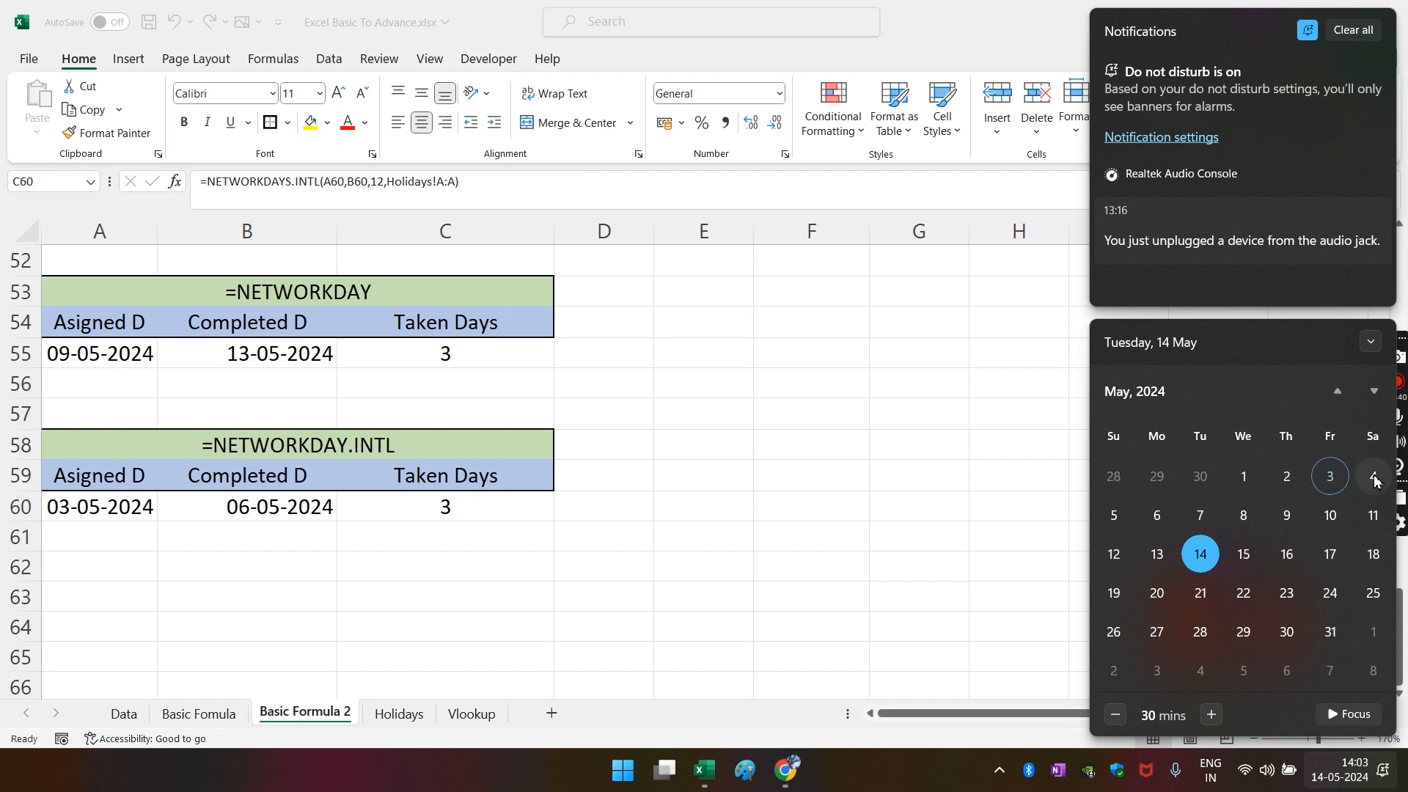
pyautogui.click(1114, 516)
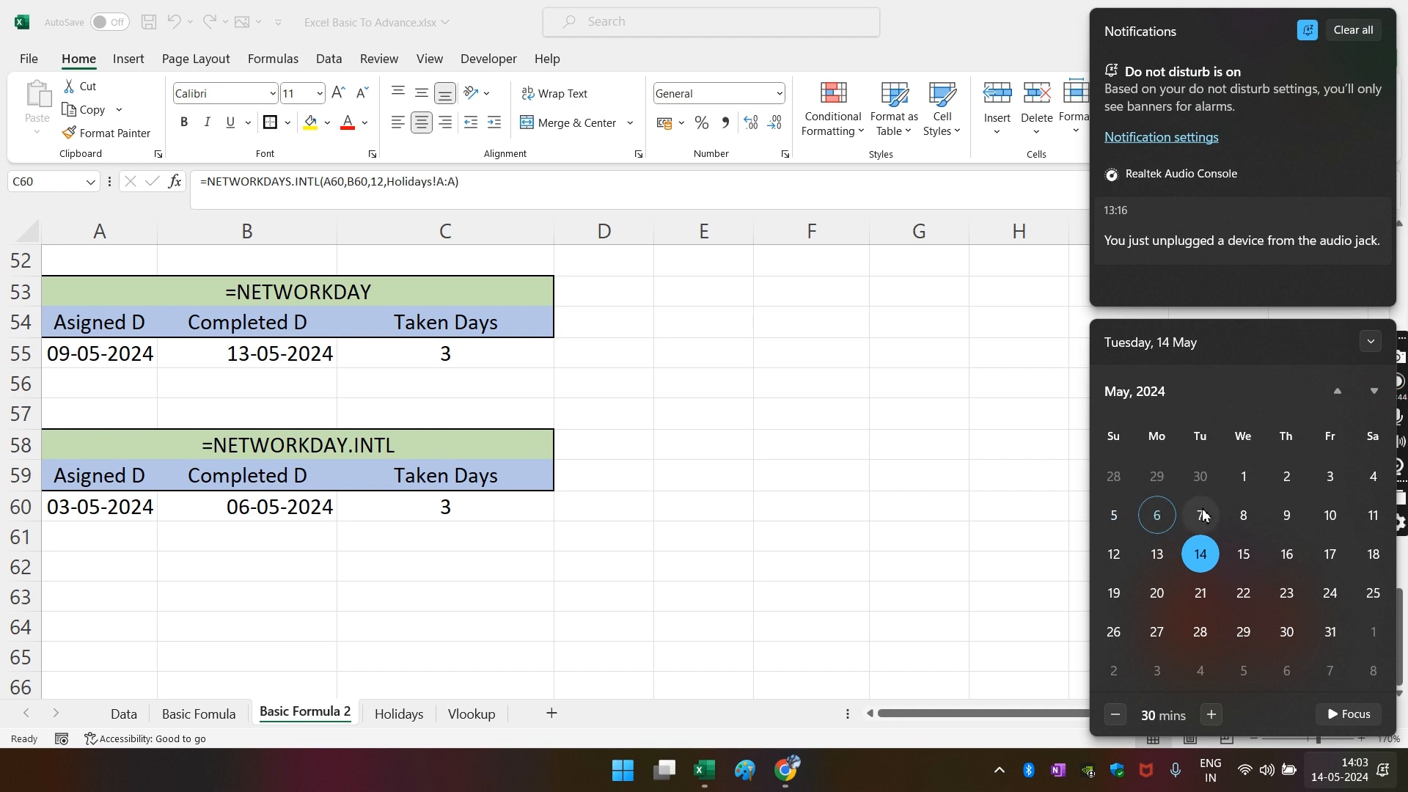
pyautogui.click(315, 557)
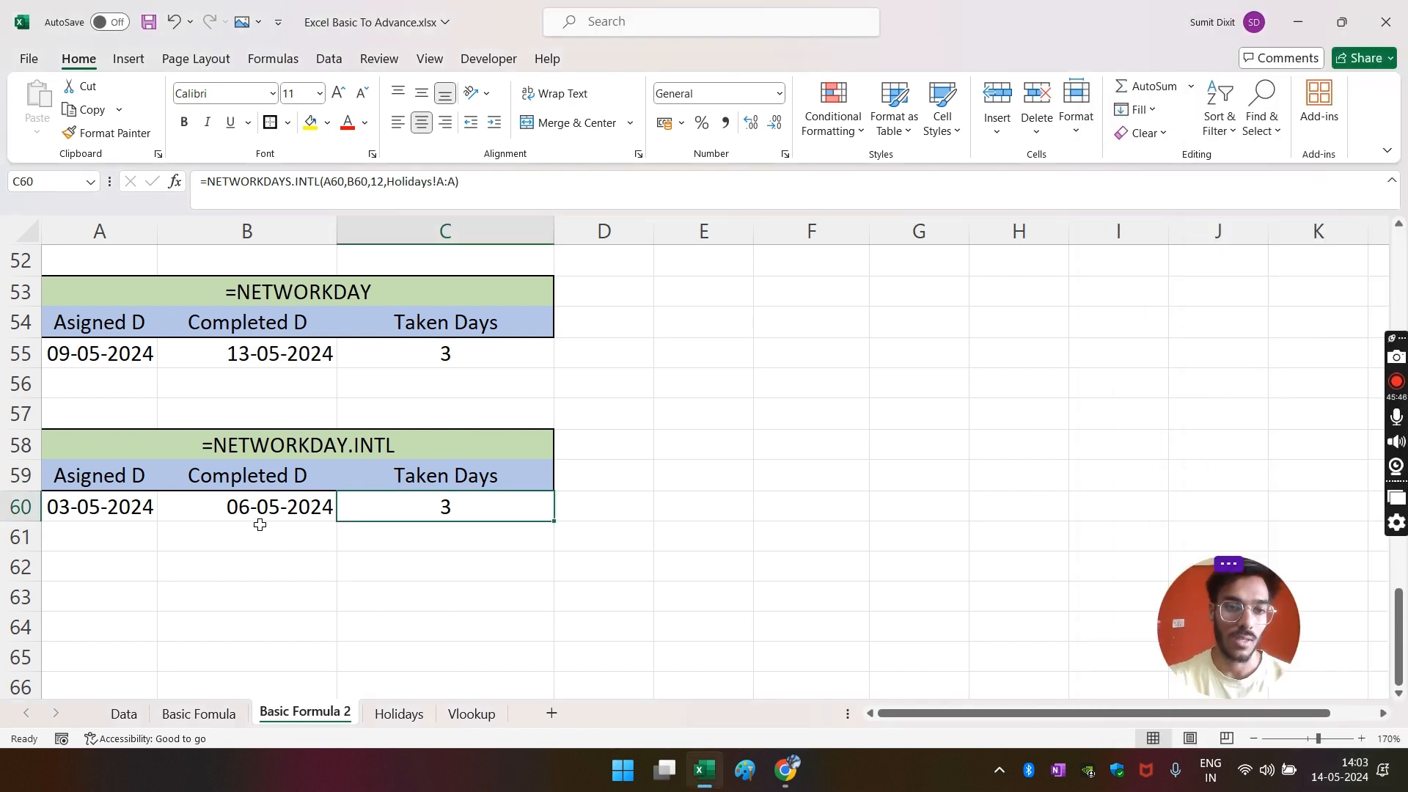
# - Change the completed date in B60 to 07-05-2024
pyautogui.click(257, 515)
pyautogui.click(214, 183)
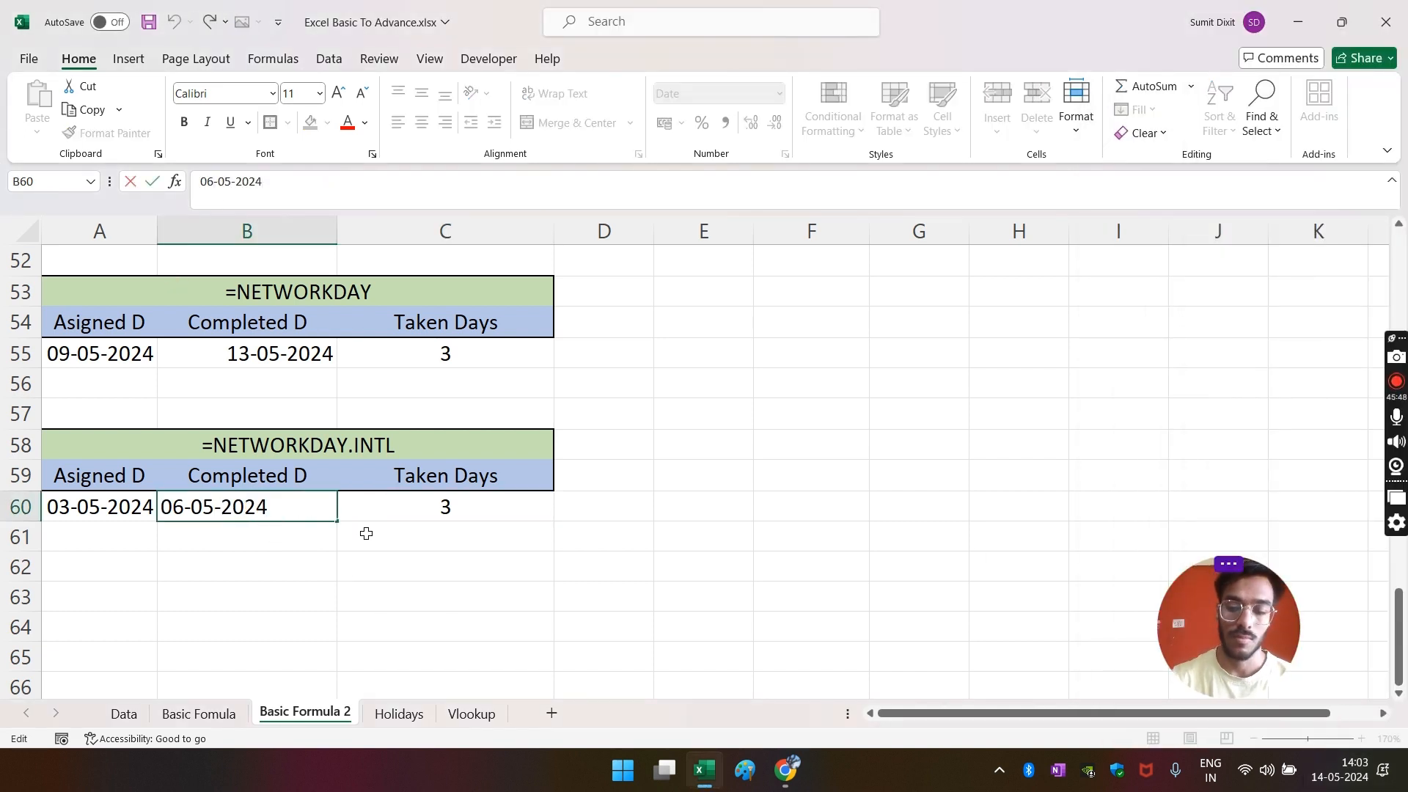
pyautogui.press('BackSpace')
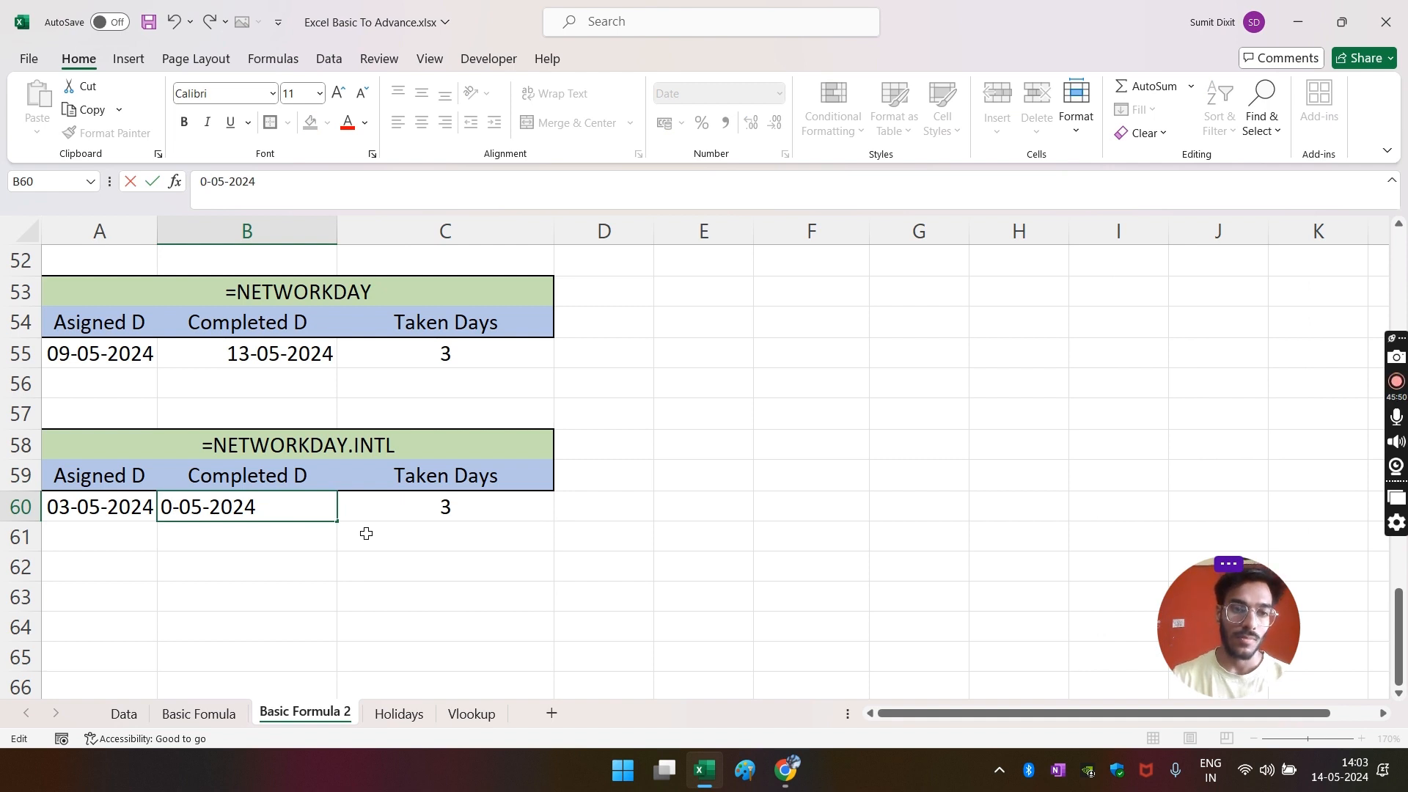
pyautogui.write('7')
pyautogui.press('Return')
pyautogui.click(440, 508)
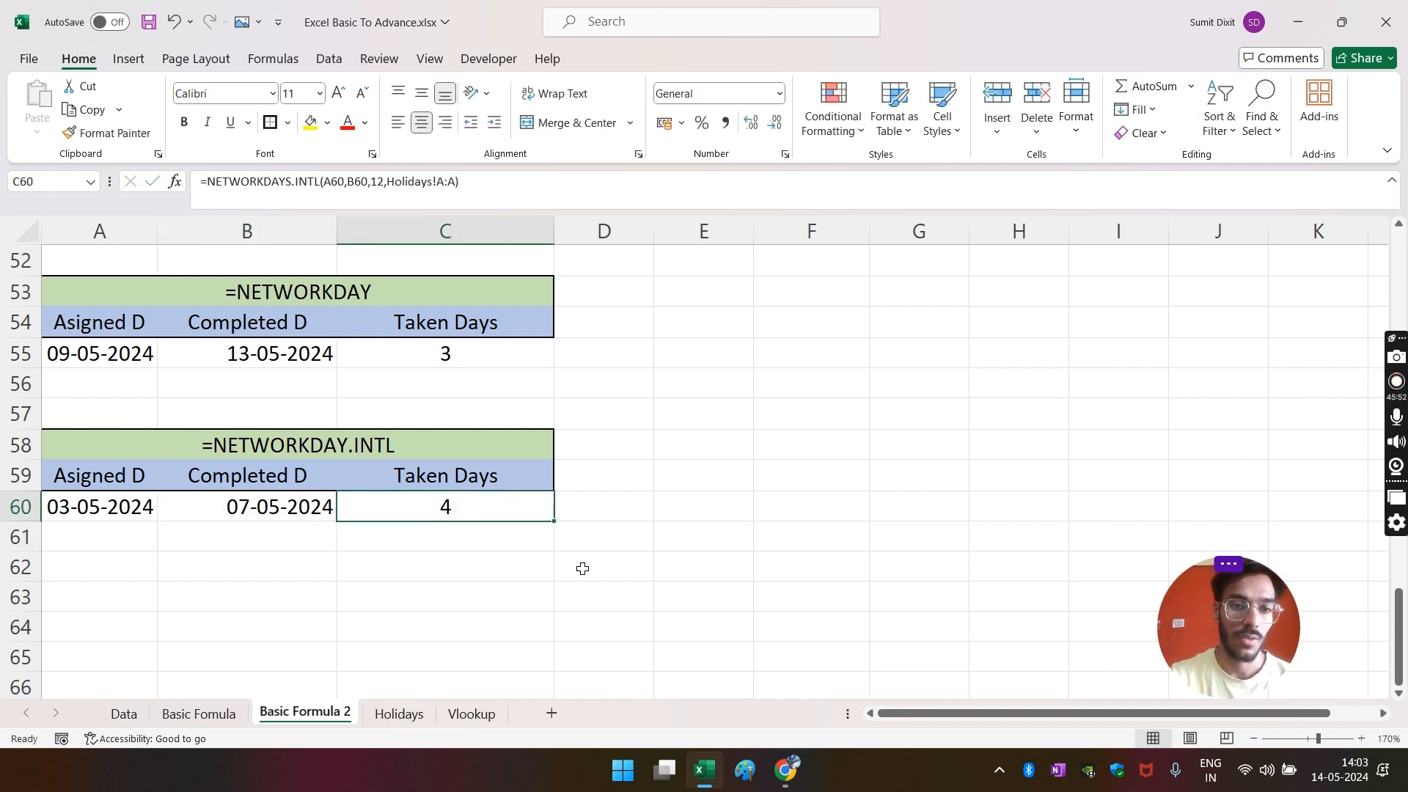
# - Verify C60's 4 working days against the May 2024 calendar, marking Saturday 4 and Tuesday 7 May
pyautogui.click(1330, 776)
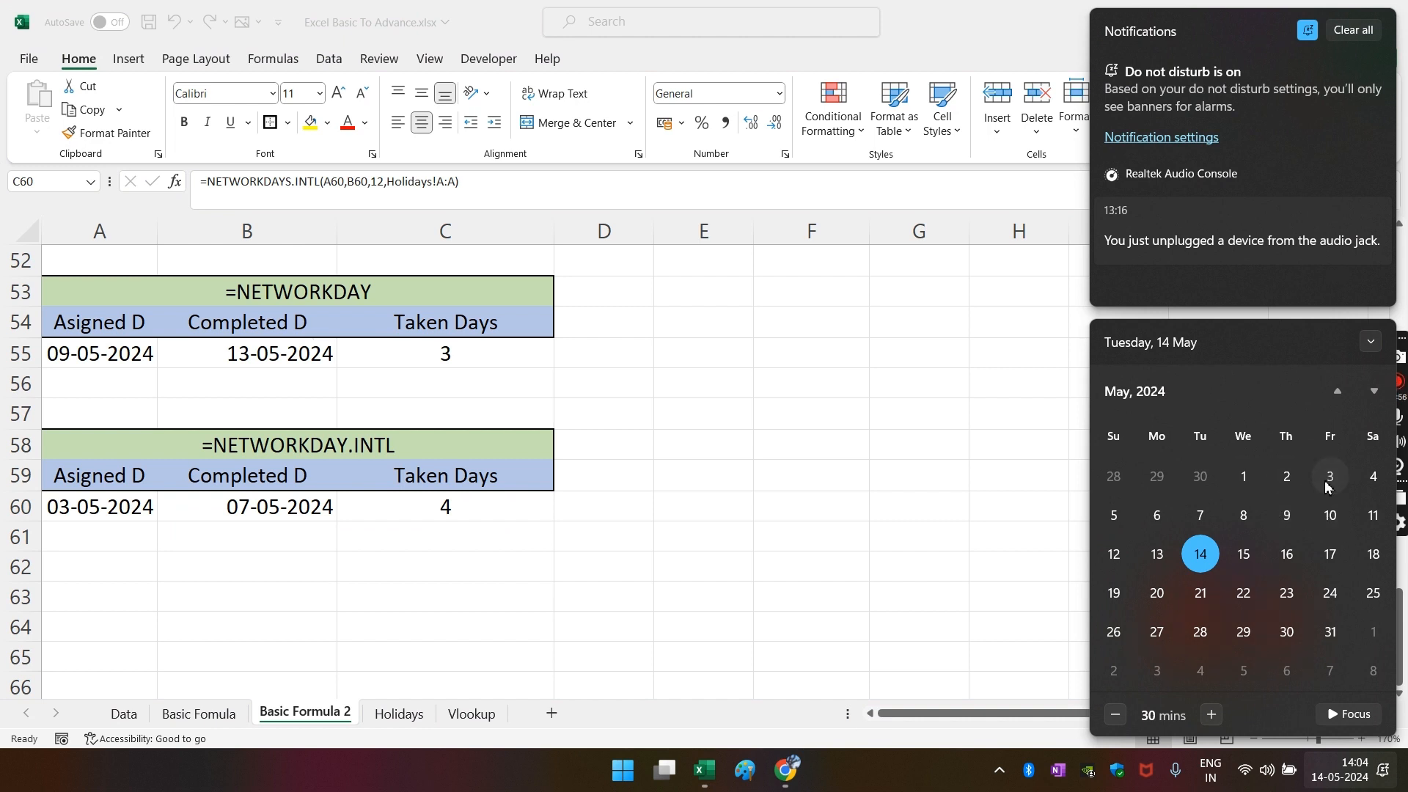
pyautogui.click(1373, 477)
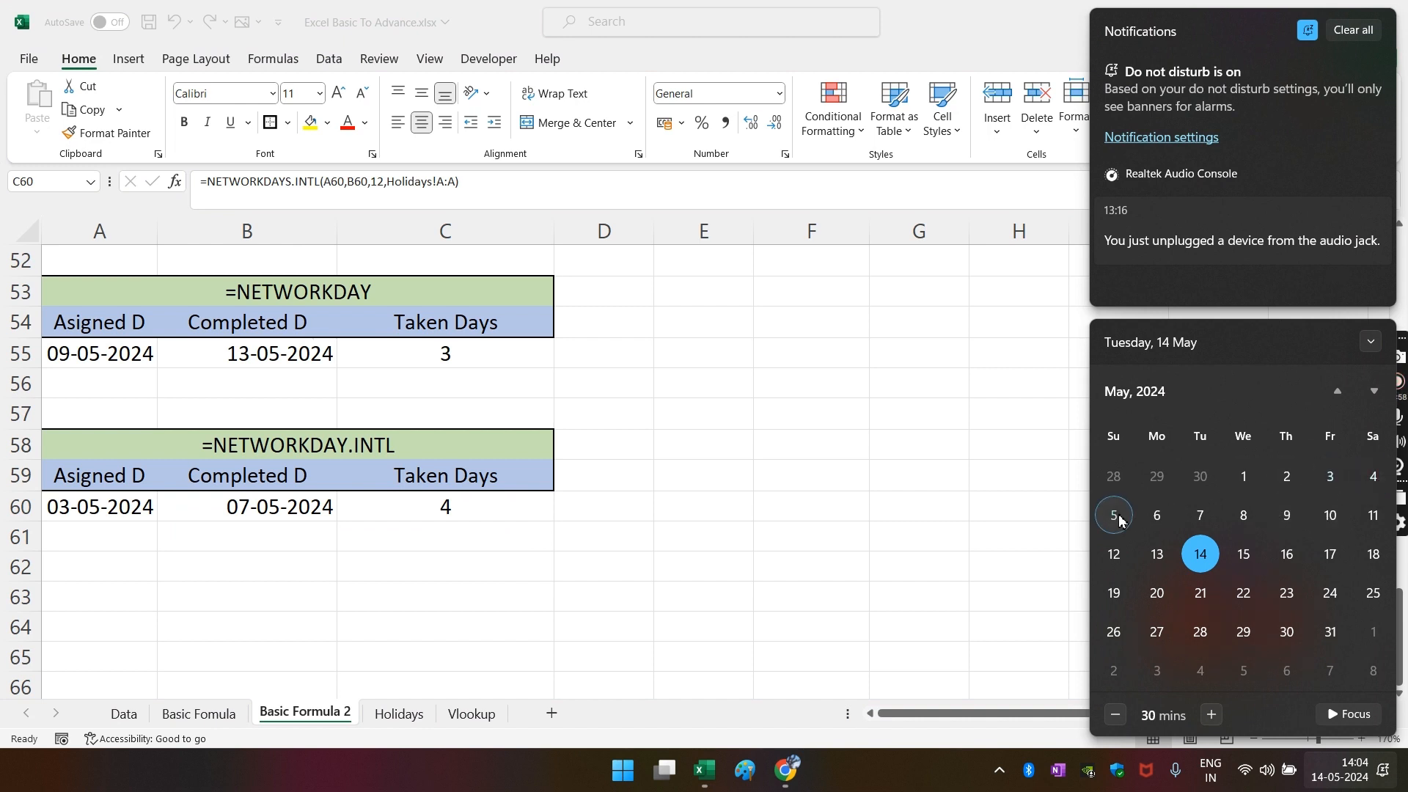
pyautogui.click(1200, 517)
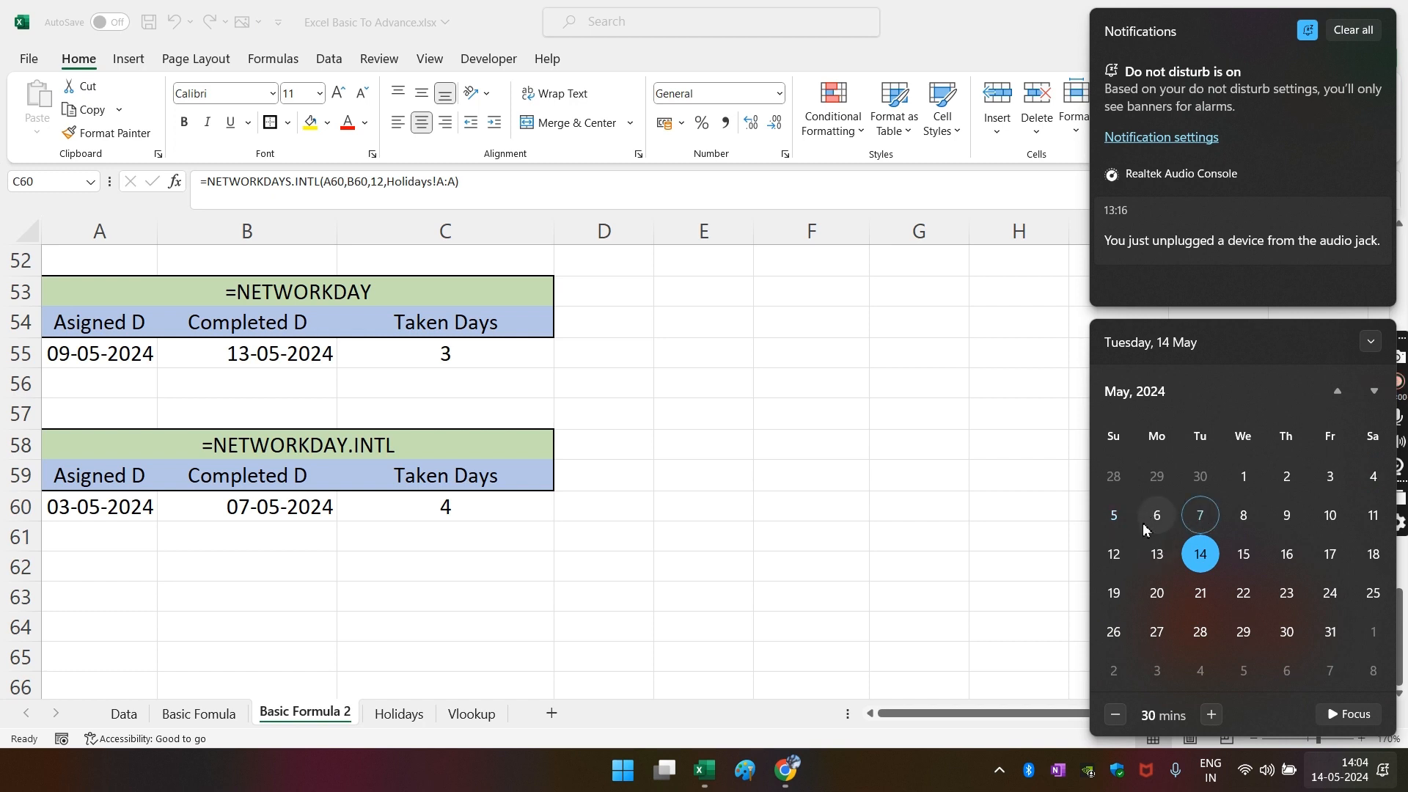
pyautogui.click(440, 550)
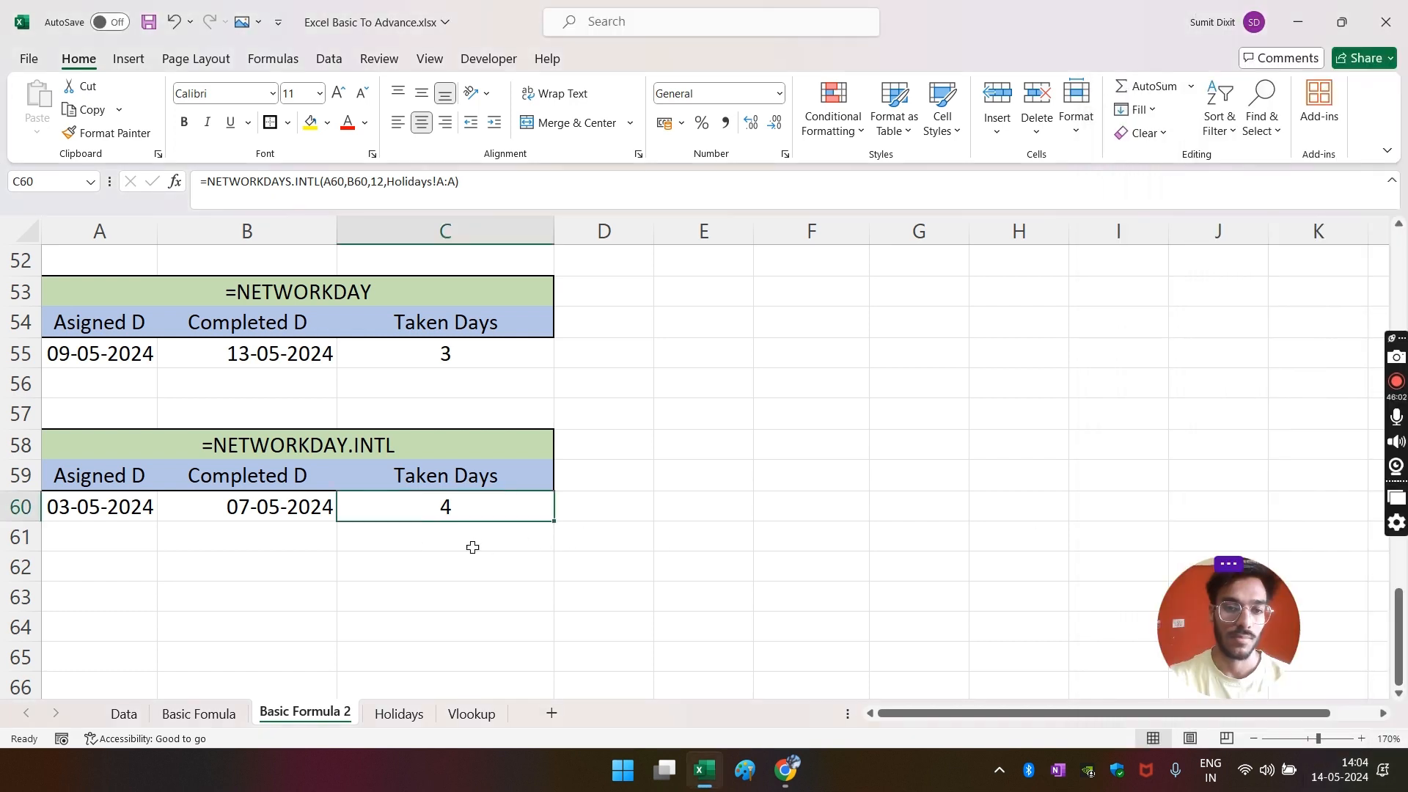
pyautogui.scroll(1, 617, 584)
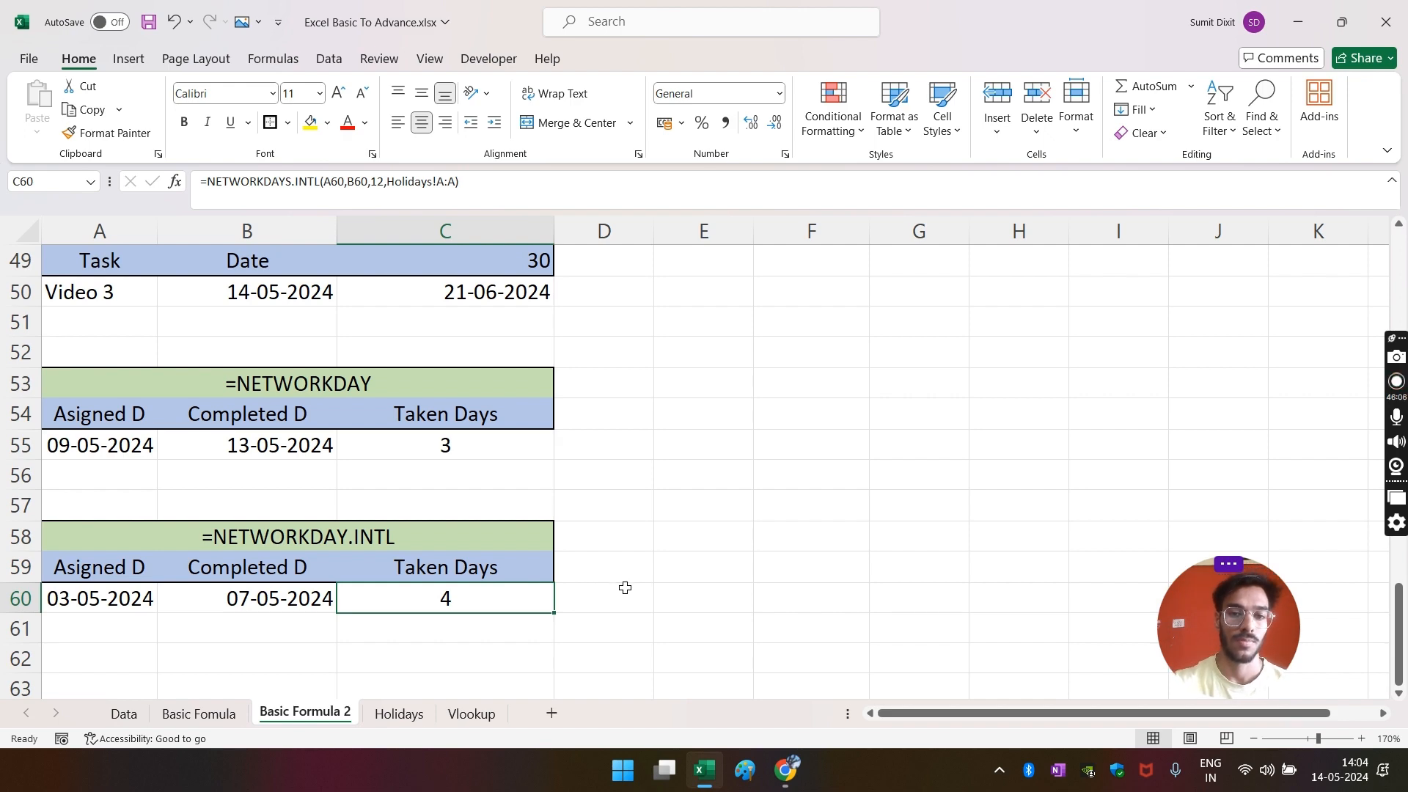
pyautogui.click(625, 584)
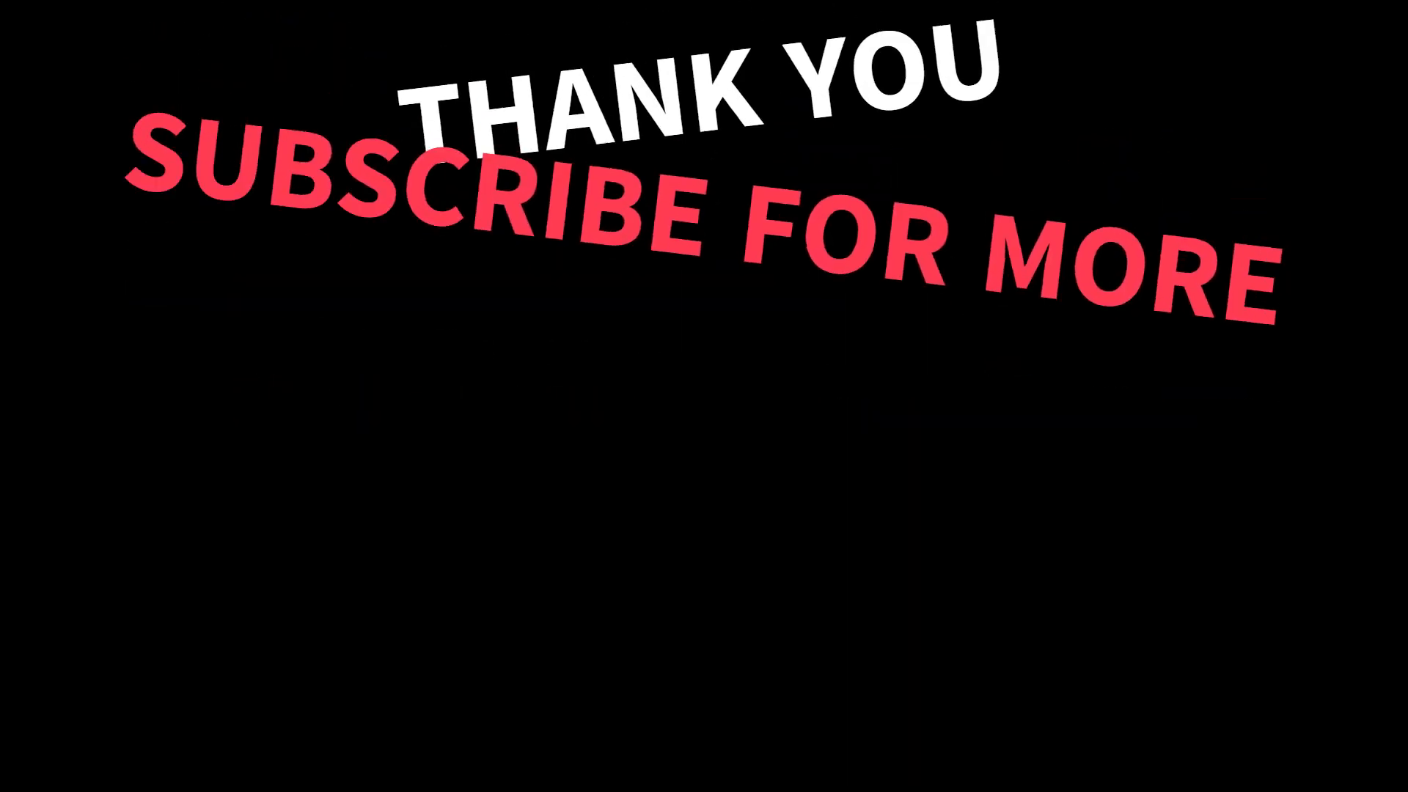